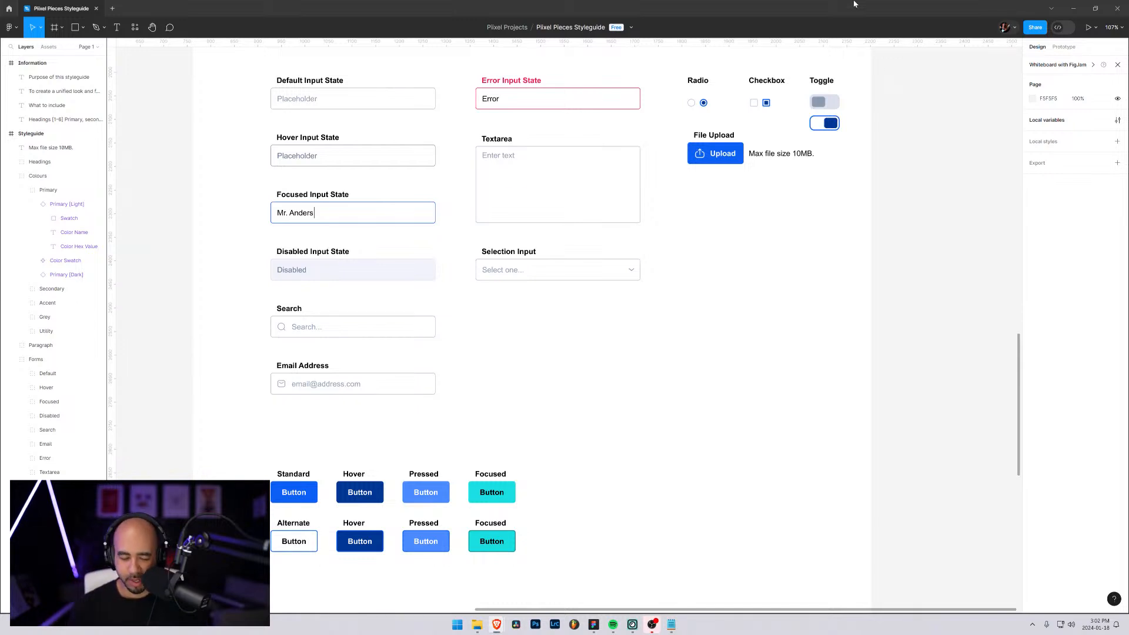
Look over the form input states and the standard and alternate button states in the style guide
{"action": "scroll", "coordinate": [642, 203], "scroll_direction": "up", "scroll_amount": 3}
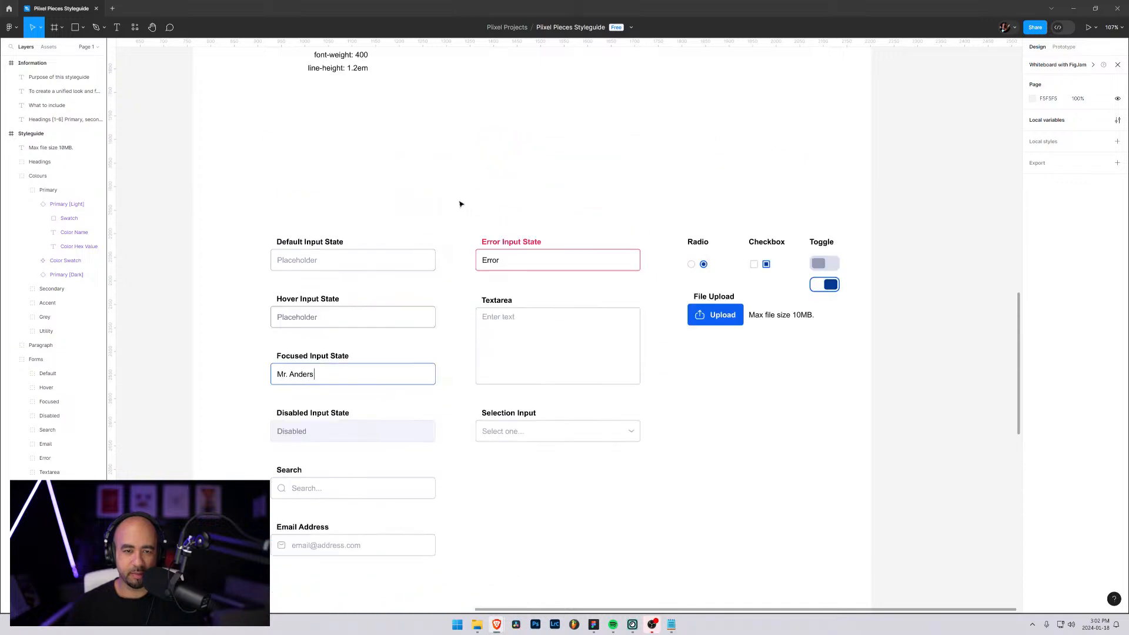
{"action": "scroll", "coordinate": [464, 202], "scroll_direction": "down", "scroll_amount": 4}
{"action": "scroll", "coordinate": [465, 203], "scroll_direction": "down", "scroll_amount": 4}
{"action": "scroll", "coordinate": [598, 206], "scroll_direction": "up", "scroll_amount": 3}
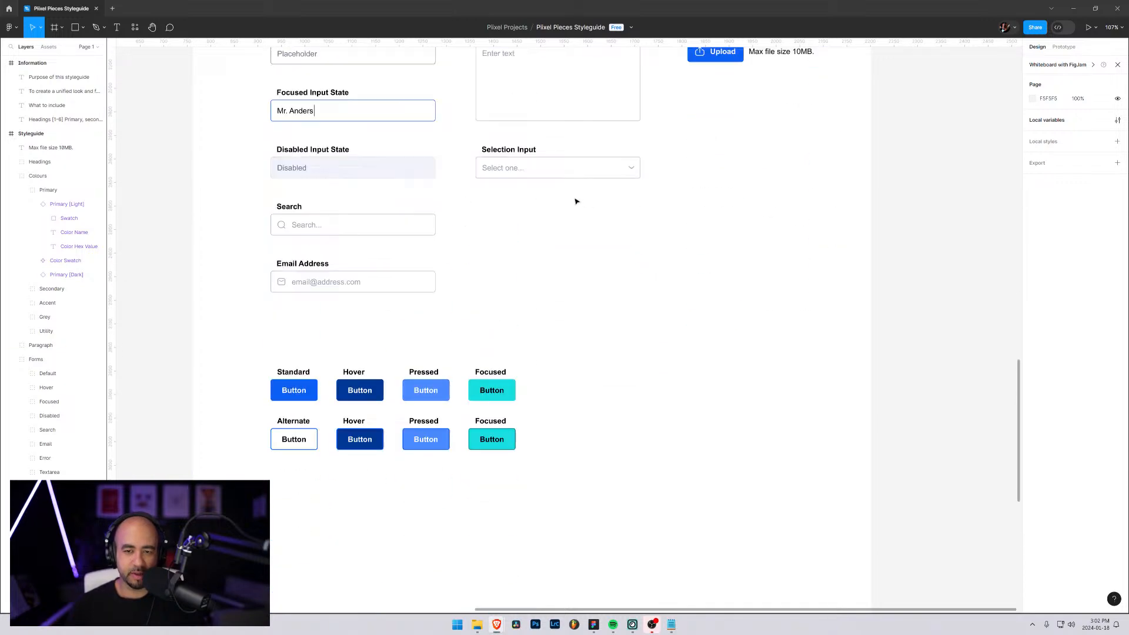
{"action": "scroll", "coordinate": [574, 201], "scroll_direction": "up", "scroll_amount": 3}
{"action": "scroll", "coordinate": [497, 199], "scroll_direction": "down", "scroll_amount": 3}
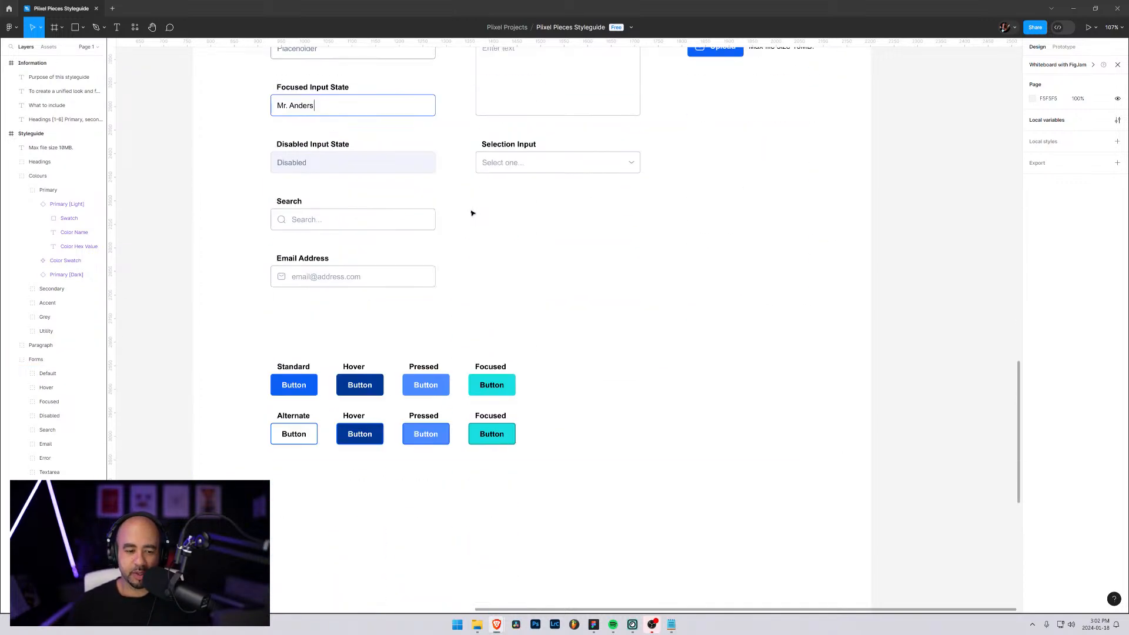
{"action": "scroll", "coordinate": [685, 255], "scroll_direction": "up", "scroll_amount": 1}
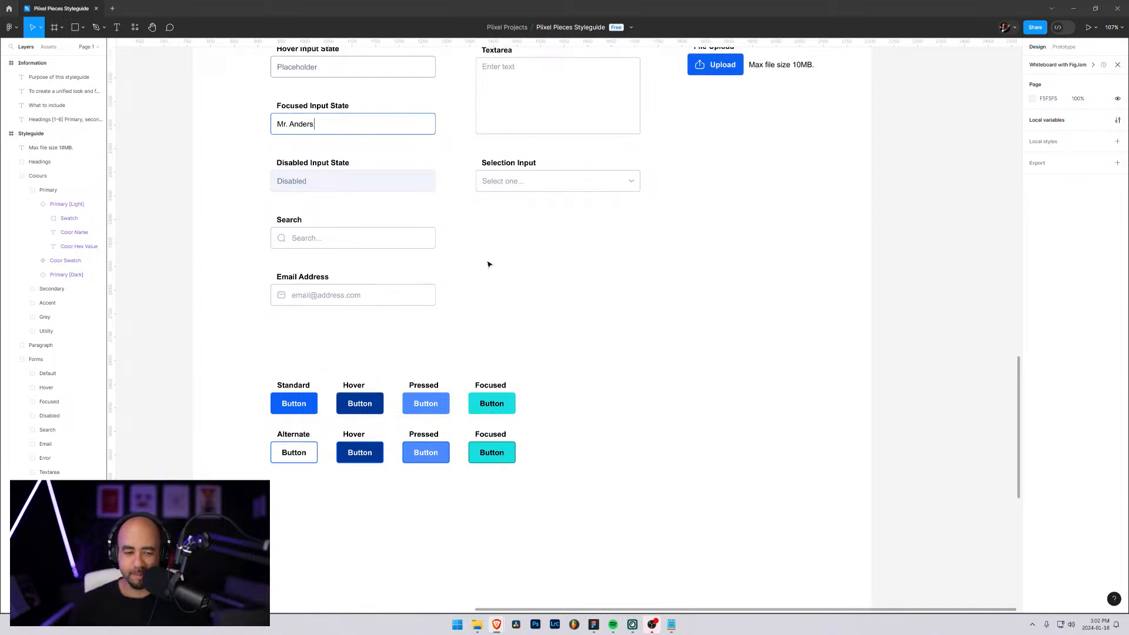
{"action": "scroll", "coordinate": [488, 265], "scroll_direction": "down", "scroll_amount": 2}
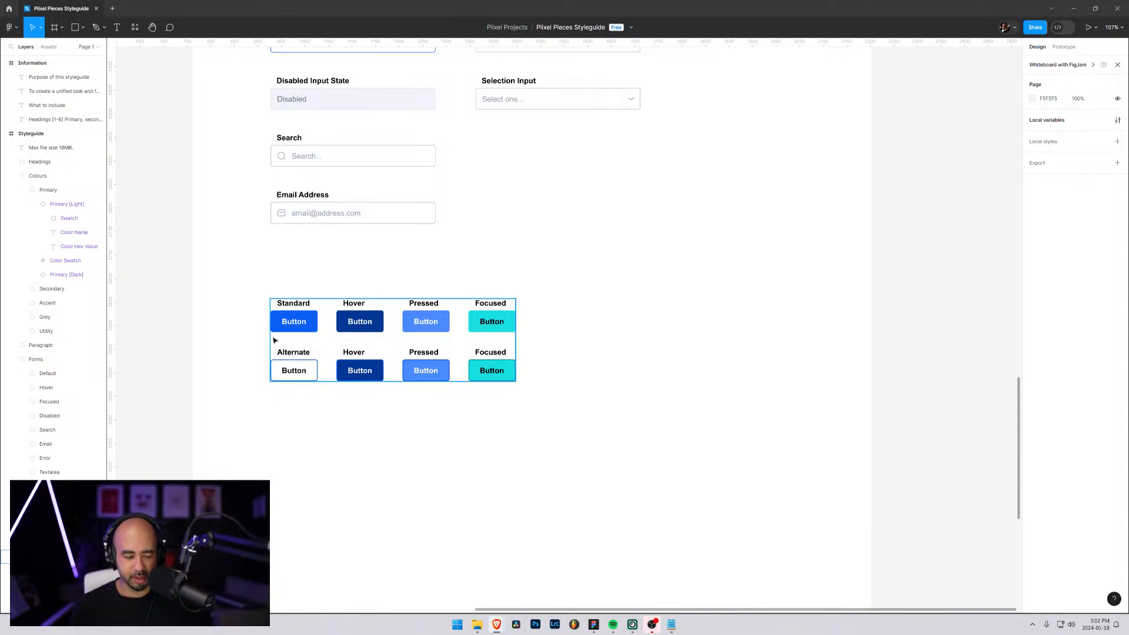
{"action": "scroll", "coordinate": [269, 352], "scroll_direction": "up", "scroll_amount": 5}
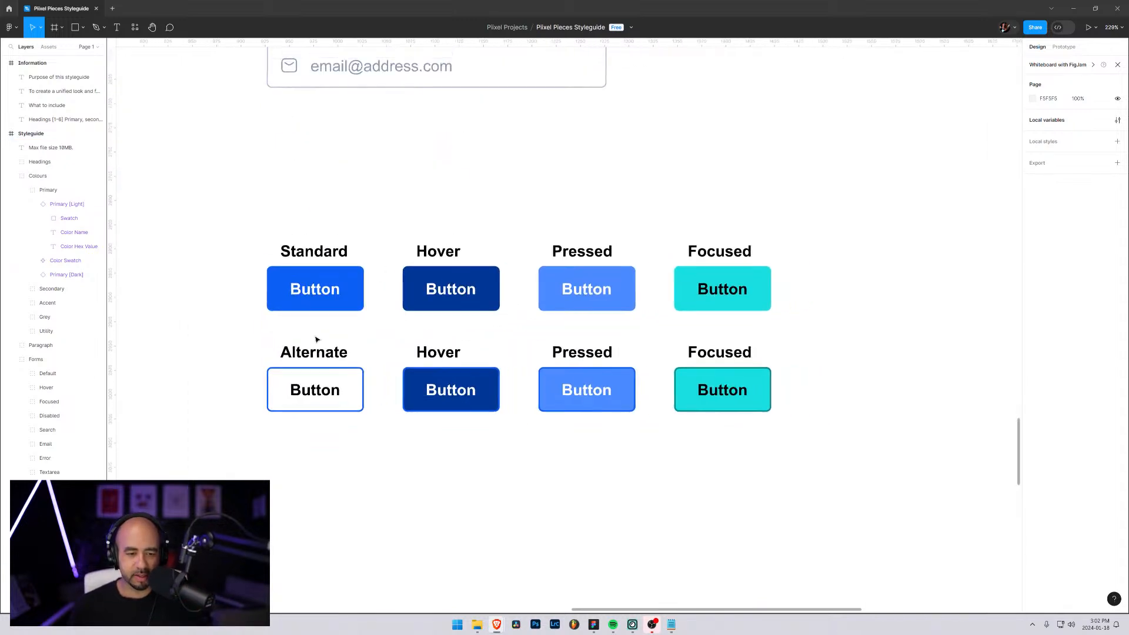
{"action": "scroll", "coordinate": [316, 341], "scroll_direction": "down", "scroll_amount": 3}
{"action": "left_click_drag", "start_coordinate": [244, 169], "coordinate": [318, 333]}
{"action": "left_click", "coordinate": [470, 261]}
{"action": "left_click_drag", "start_coordinate": [700, 124], "coordinate": [711, 323]}
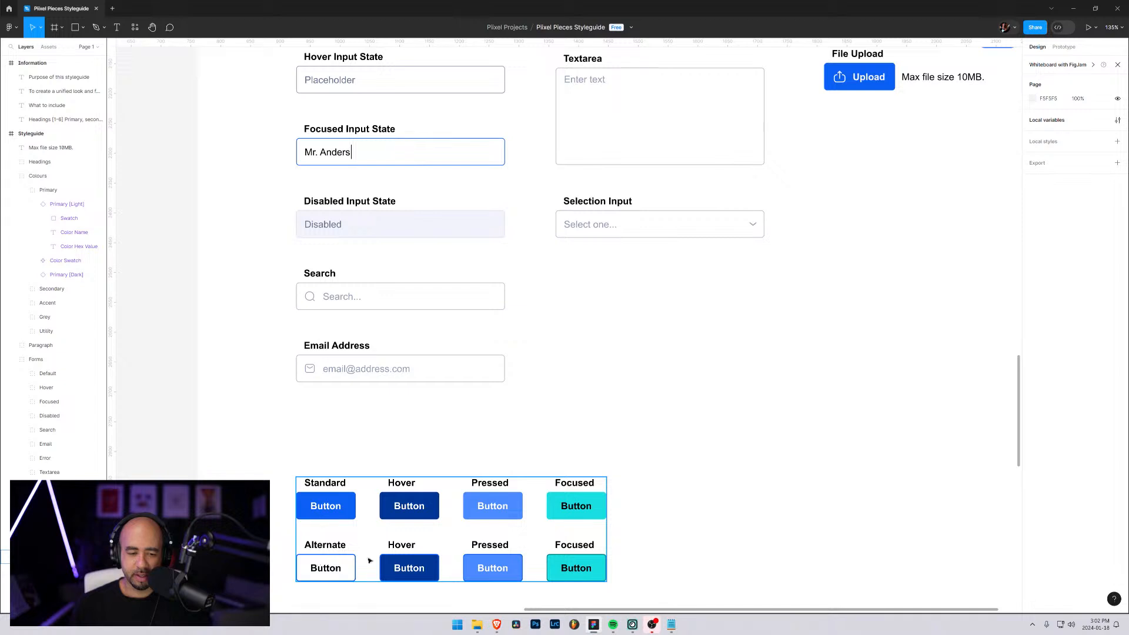
Review the "What to include" checklist in the Information frame, down to its last items
{"action": "scroll", "coordinate": [647, 338], "scroll_direction": "up", "scroll_amount": 3}
{"action": "scroll", "coordinate": [647, 337], "scroll_direction": "right", "scroll_amount": 2}
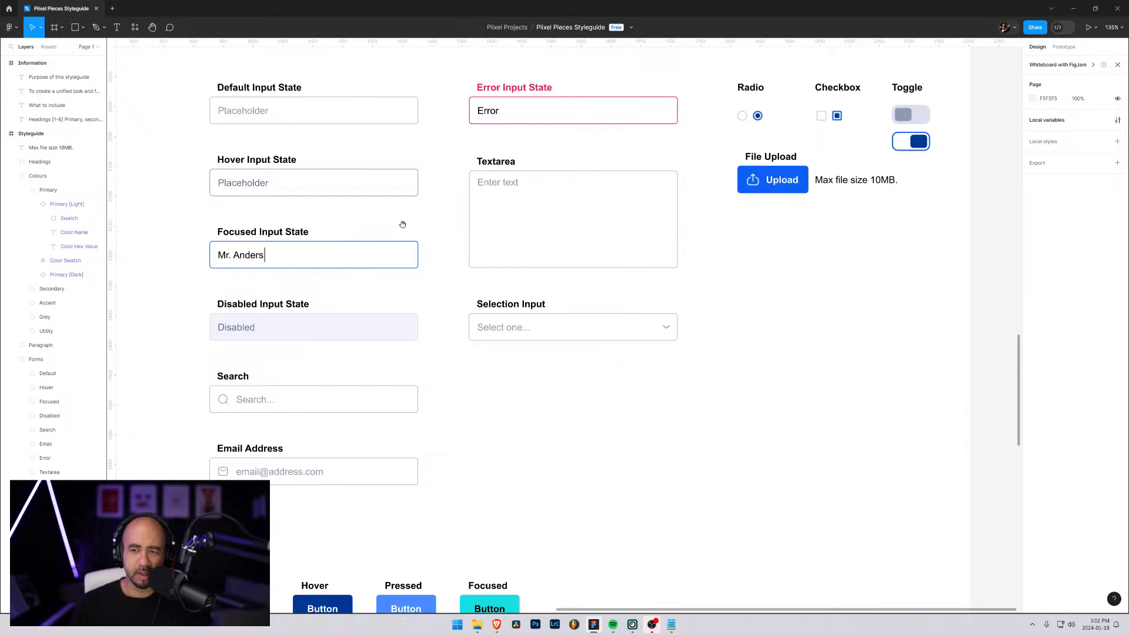
{"action": "left_click_drag", "start_coordinate": [449, 200], "coordinate": [777, 453]}
{"action": "scroll", "coordinate": [777, 454], "scroll_direction": "up", "scroll_amount": 10}
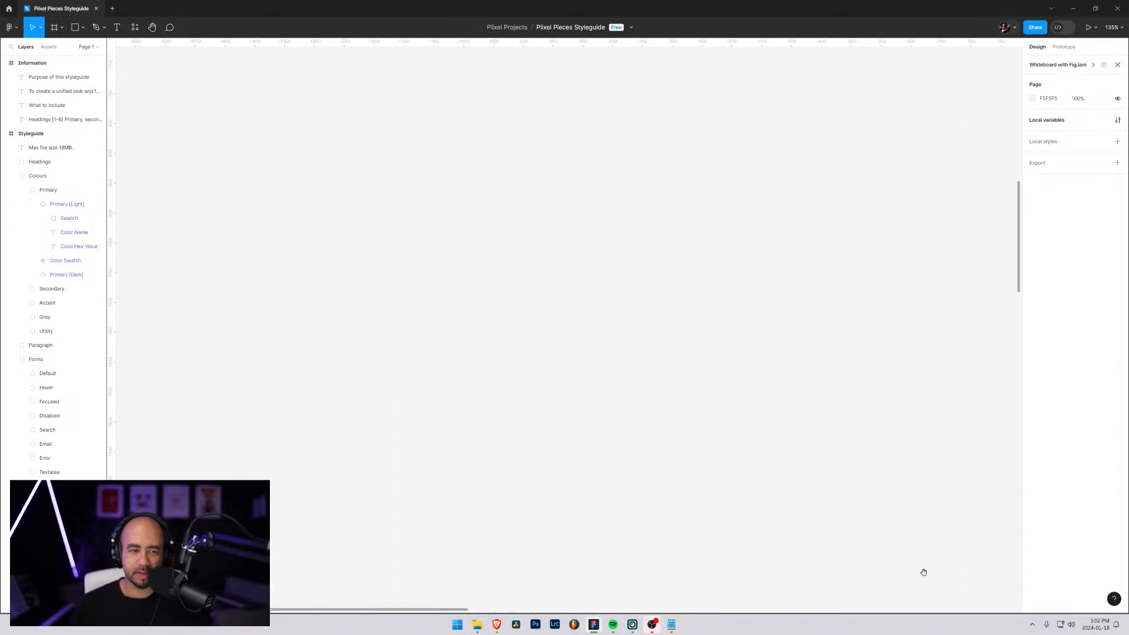
{"action": "scroll", "coordinate": [499, 532], "scroll_direction": "right", "scroll_amount": 5}
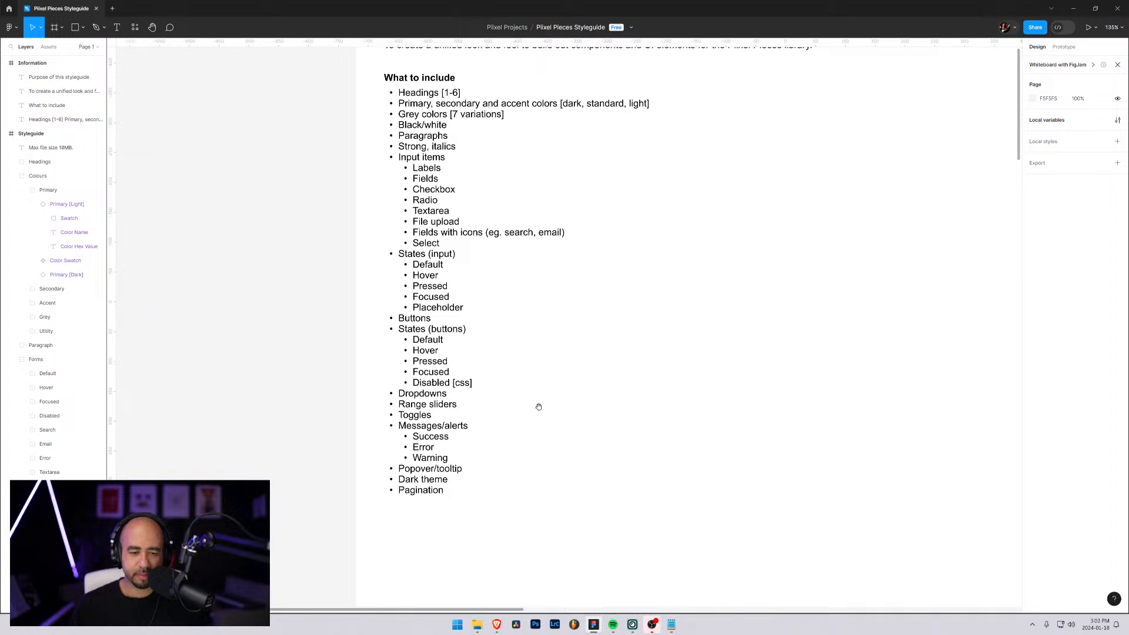
{"action": "left_click_drag", "start_coordinate": [537, 406], "coordinate": [522, 351]}
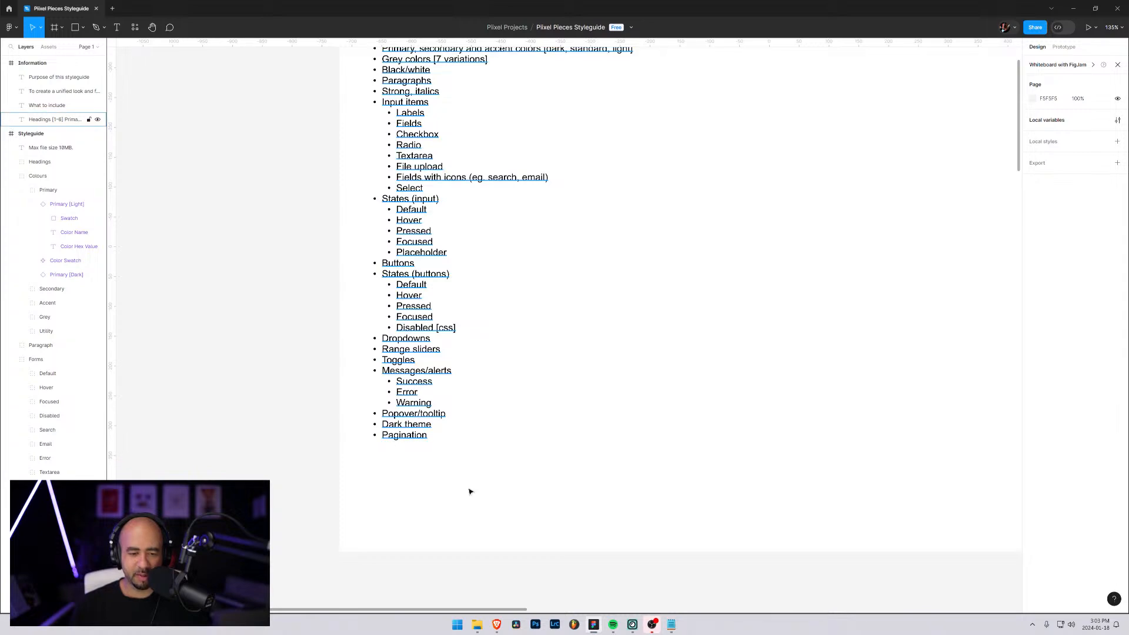
Look through the style guide's colour swatches and form fields down to the two rows of button states
{"action": "scroll", "coordinate": [564, 316], "scroll_direction": "down", "scroll_amount": 3}
{"action": "scroll", "coordinate": [564, 316], "scroll_direction": "right", "scroll_amount": 3}
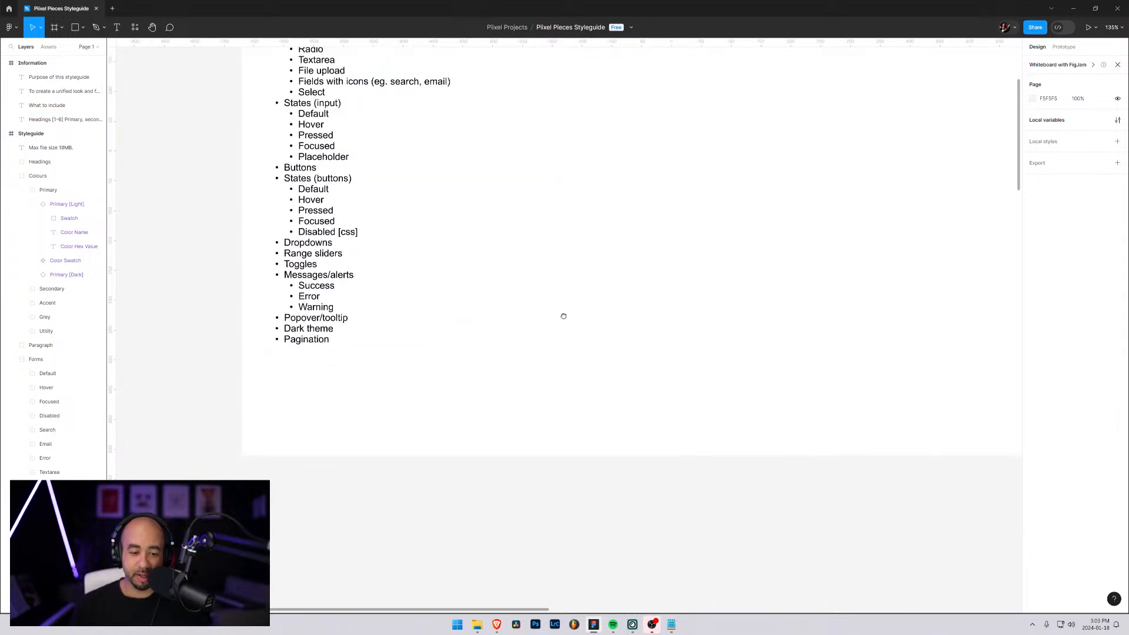
{"action": "scroll", "coordinate": [564, 316], "scroll_direction": "down", "scroll_amount": 10}
{"action": "scroll", "coordinate": [728, 386], "scroll_direction": "right", "scroll_amount": 5}
{"action": "scroll", "coordinate": [782, 435], "scroll_direction": "down", "scroll_amount": 3}
{"action": "scroll", "coordinate": [782, 434], "scroll_direction": "right", "scroll_amount": 2}
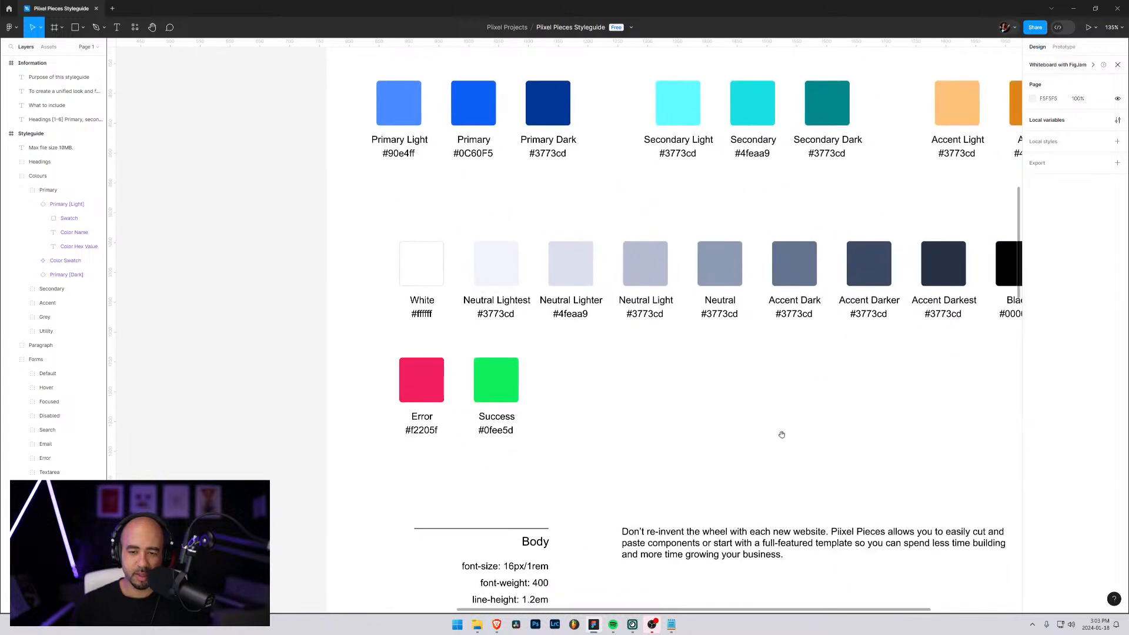
{"action": "scroll", "coordinate": [782, 434], "scroll_direction": "down", "scroll_amount": 10}
{"action": "scroll", "coordinate": [733, 326], "scroll_direction": "right", "scroll_amount": 4}
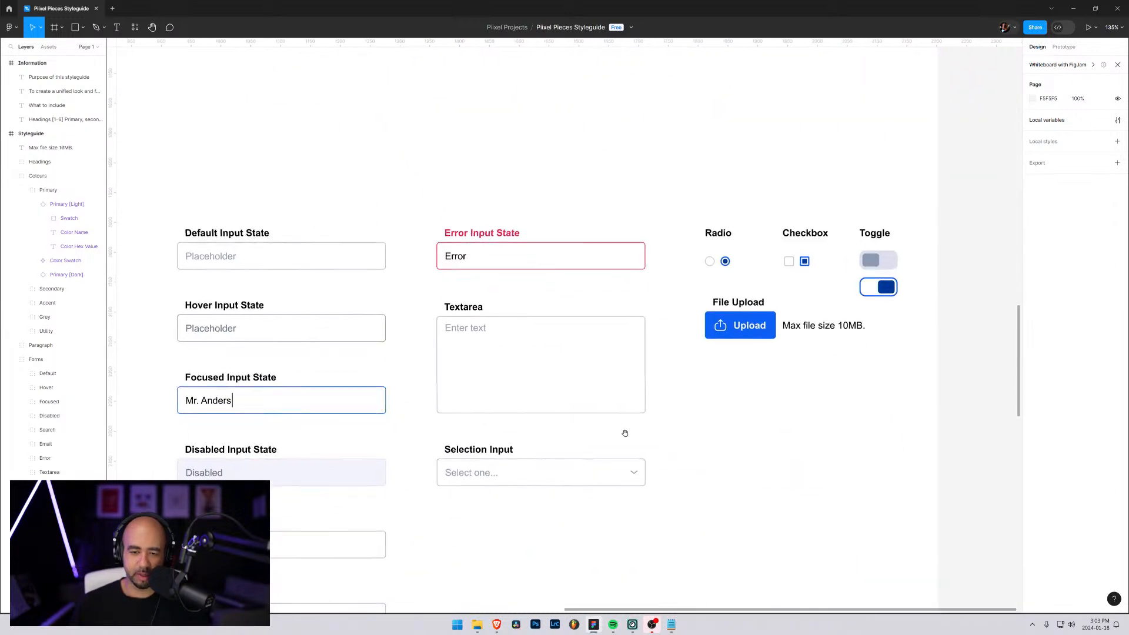
{"action": "scroll", "coordinate": [571, 406], "scroll_direction": "down", "scroll_amount": 5}
{"action": "scroll", "coordinate": [570, 406], "scroll_direction": "left", "scroll_amount": 2}
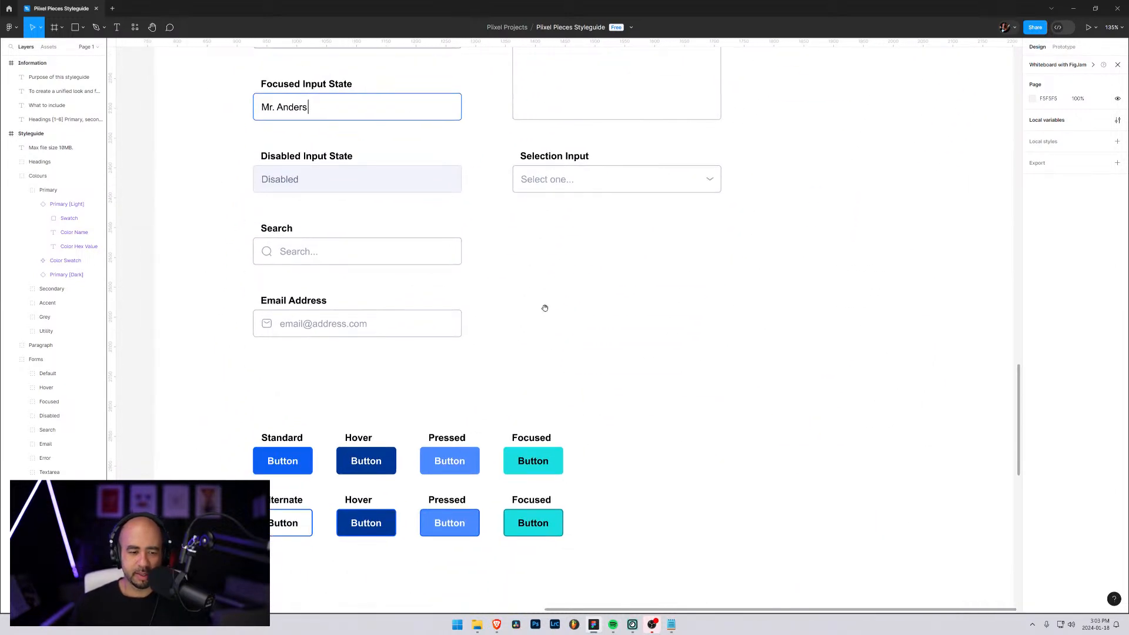
{"action": "scroll", "coordinate": [545, 308], "scroll_direction": "down", "scroll_amount": 3}
{"action": "scroll", "coordinate": [537, 207], "scroll_direction": "left", "scroll_amount": 1}
{"action": "scroll", "coordinate": [474, 260], "scroll_direction": "up", "scroll_amount": 4}
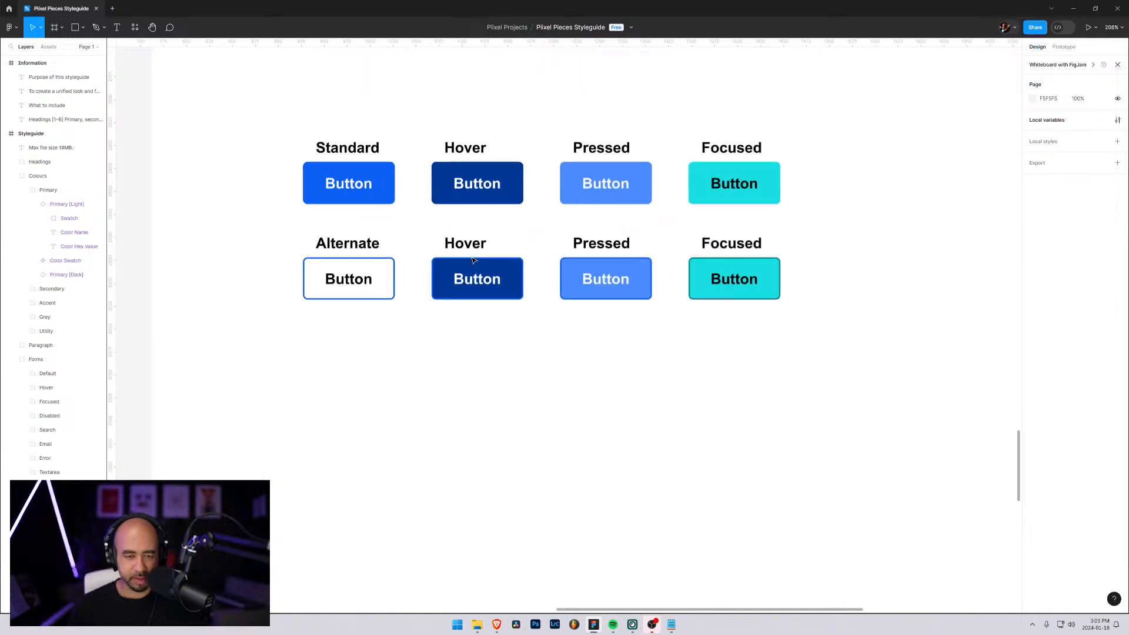
{"action": "scroll", "coordinate": [478, 267], "scroll_direction": "up", "scroll_amount": 2}
{"action": "left_click_drag", "start_coordinate": [421, 209], "coordinate": [457, 310]}
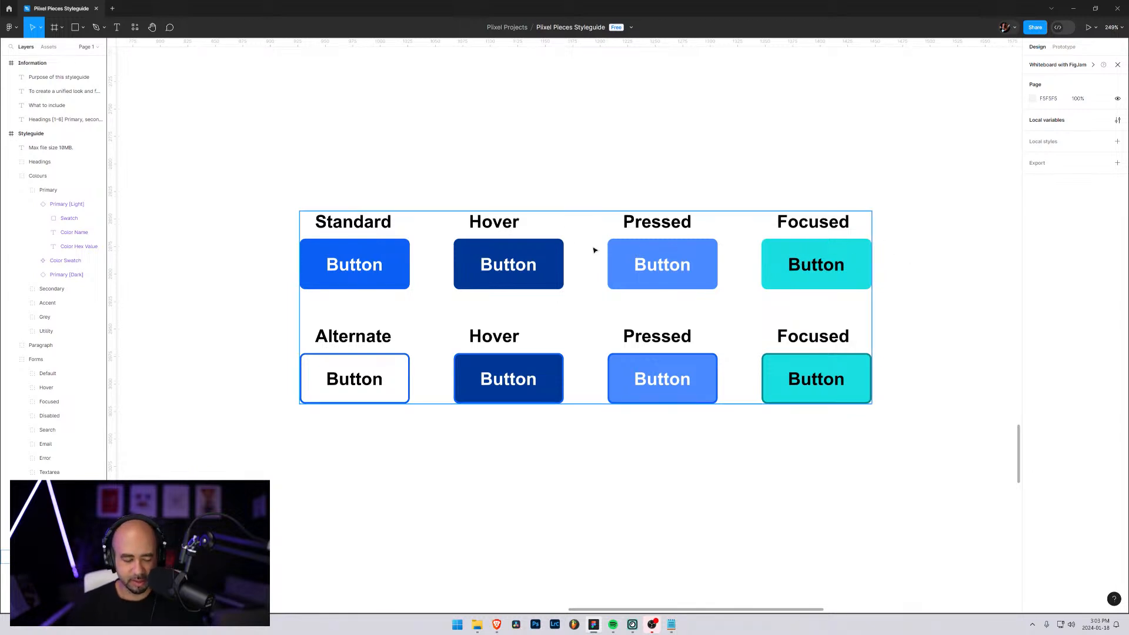
Compare the alternate button's hover, pressed and focused states with those of the standard button
{"action": "scroll", "coordinate": [595, 250], "scroll_direction": "down", "scroll_amount": 3}
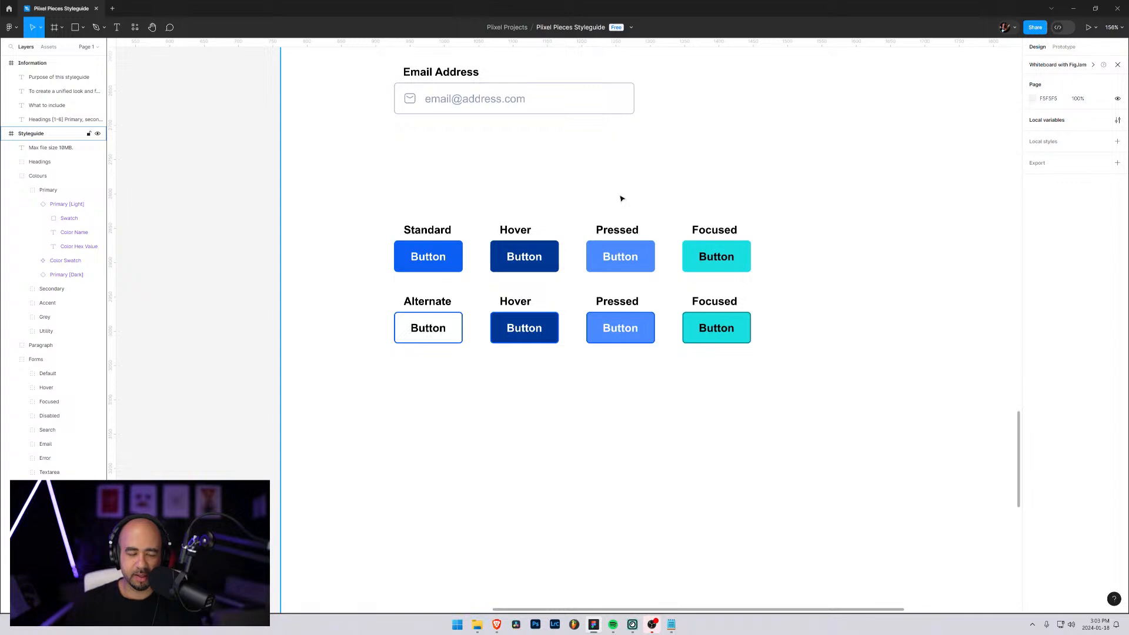
{"action": "scroll", "coordinate": [603, 209], "scroll_direction": "down", "scroll_amount": 5}
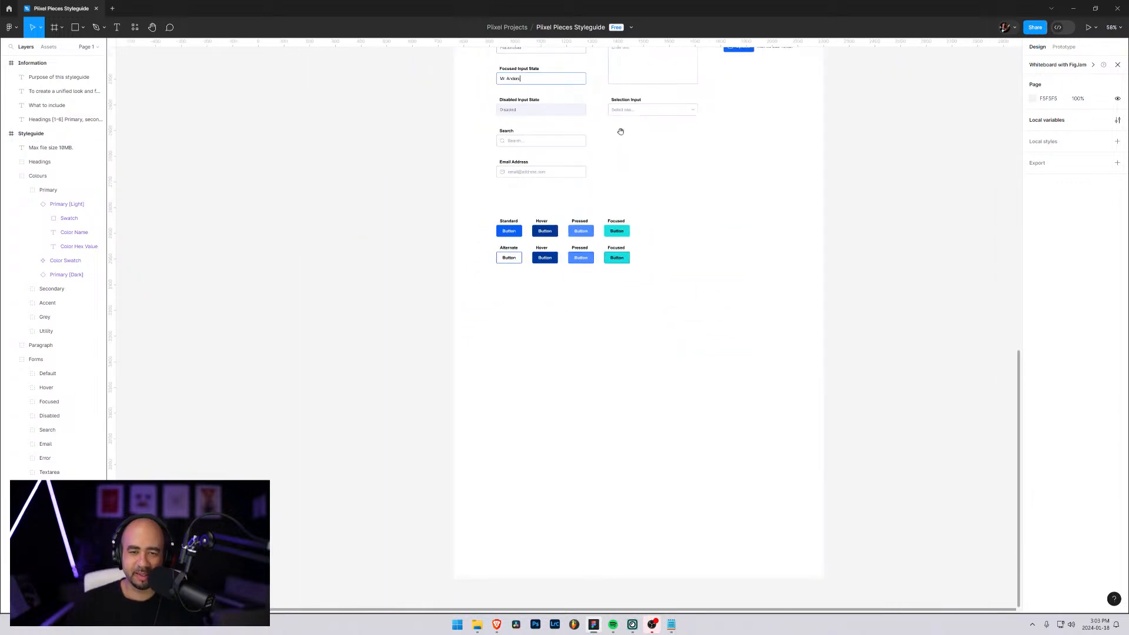
{"action": "scroll", "coordinate": [600, 229], "scroll_direction": "up", "scroll_amount": 8}
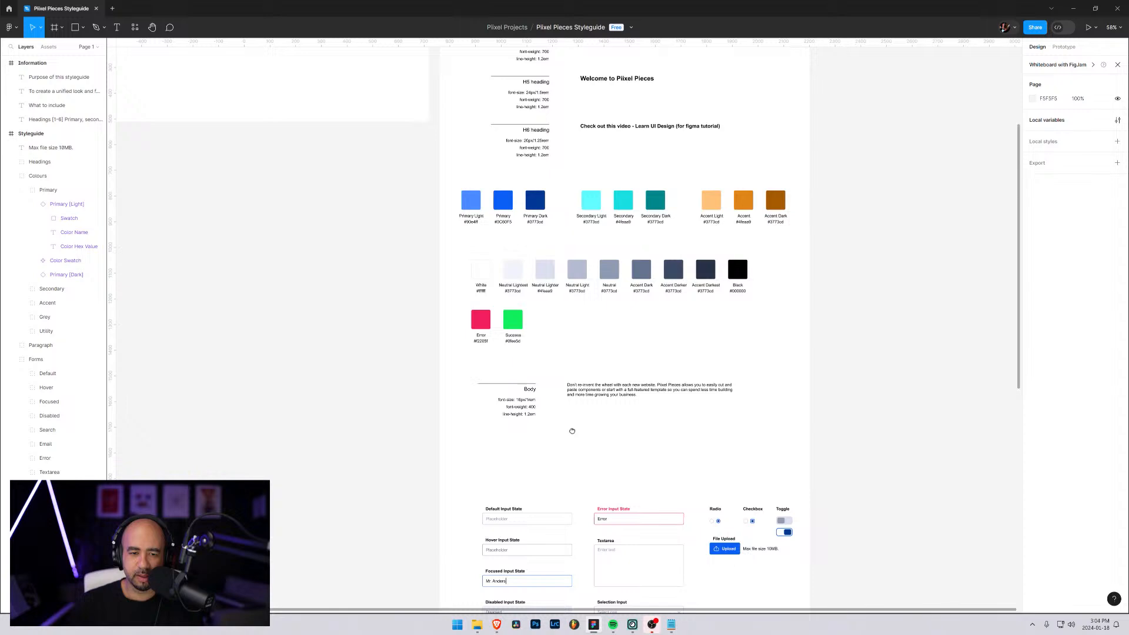
{"action": "scroll", "coordinate": [575, 421], "scroll_direction": "down", "scroll_amount": 10}
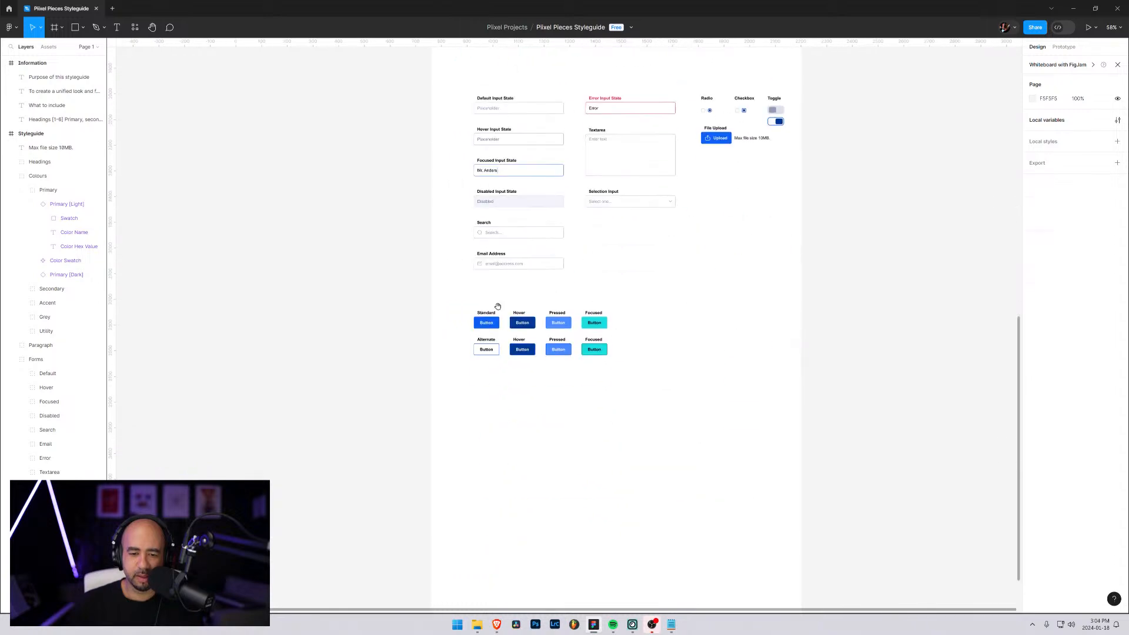
{"action": "scroll", "coordinate": [600, 283], "scroll_direction": "up", "scroll_amount": 5}
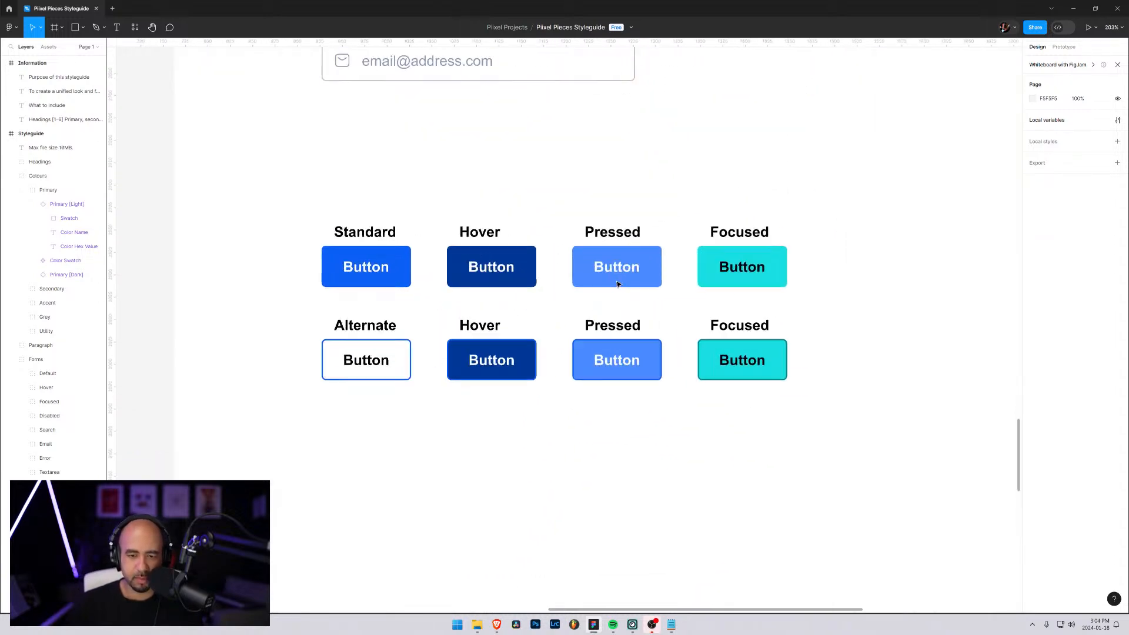
{"action": "scroll", "coordinate": [569, 292], "scroll_direction": "up", "scroll_amount": 3}
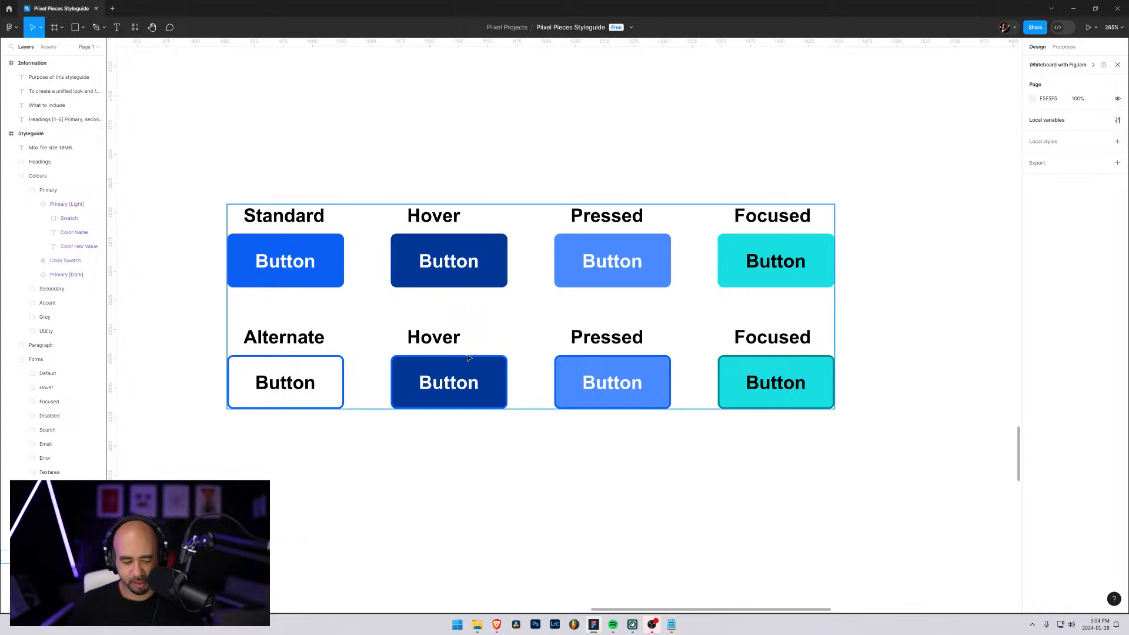
{"action": "left_click_drag", "start_coordinate": [517, 332], "coordinate": [607, 274]}
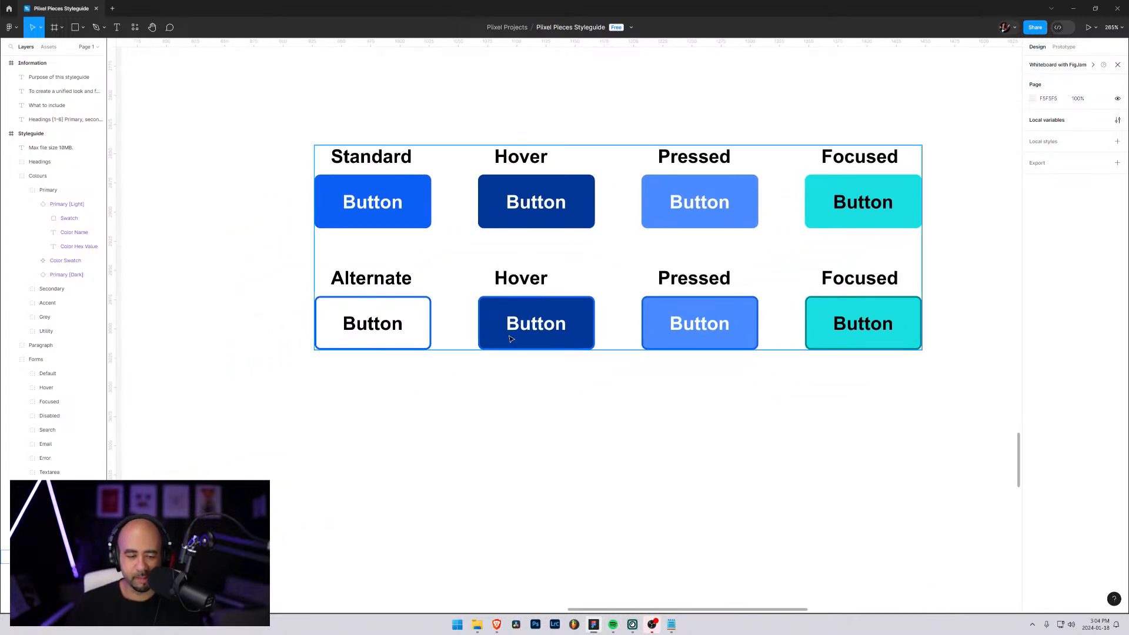
{"action": "scroll", "coordinate": [368, 322], "scroll_direction": "up", "scroll_amount": 1}
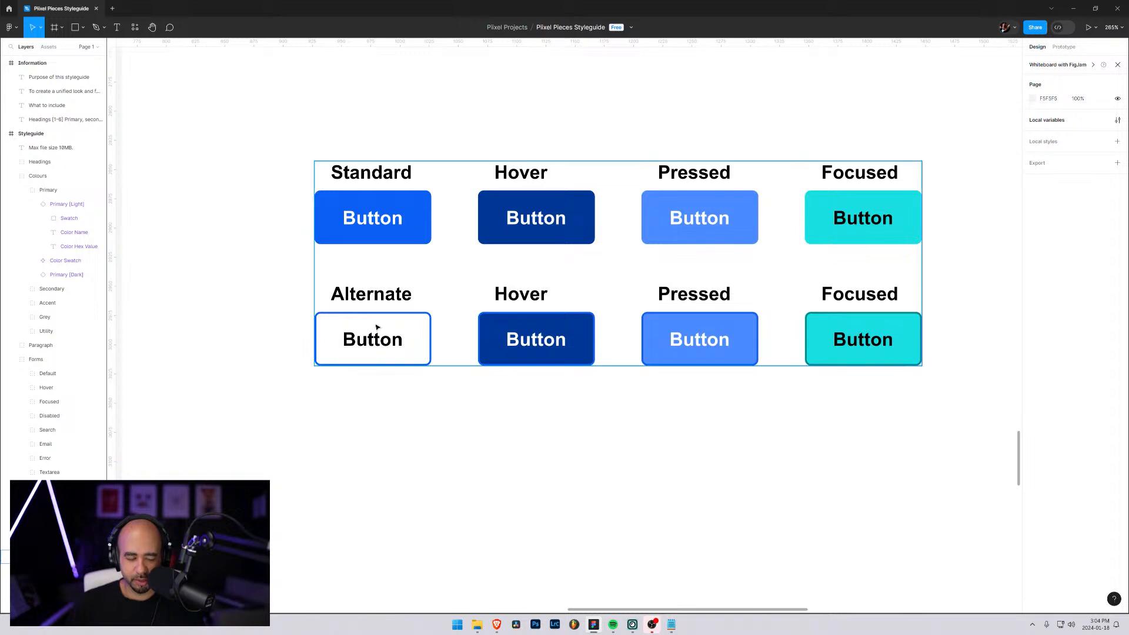
{"action": "scroll", "coordinate": [435, 347], "scroll_direction": "up", "scroll_amount": 5}
{"action": "scroll", "coordinate": [364, 340], "scroll_direction": "down", "scroll_amount": 3}
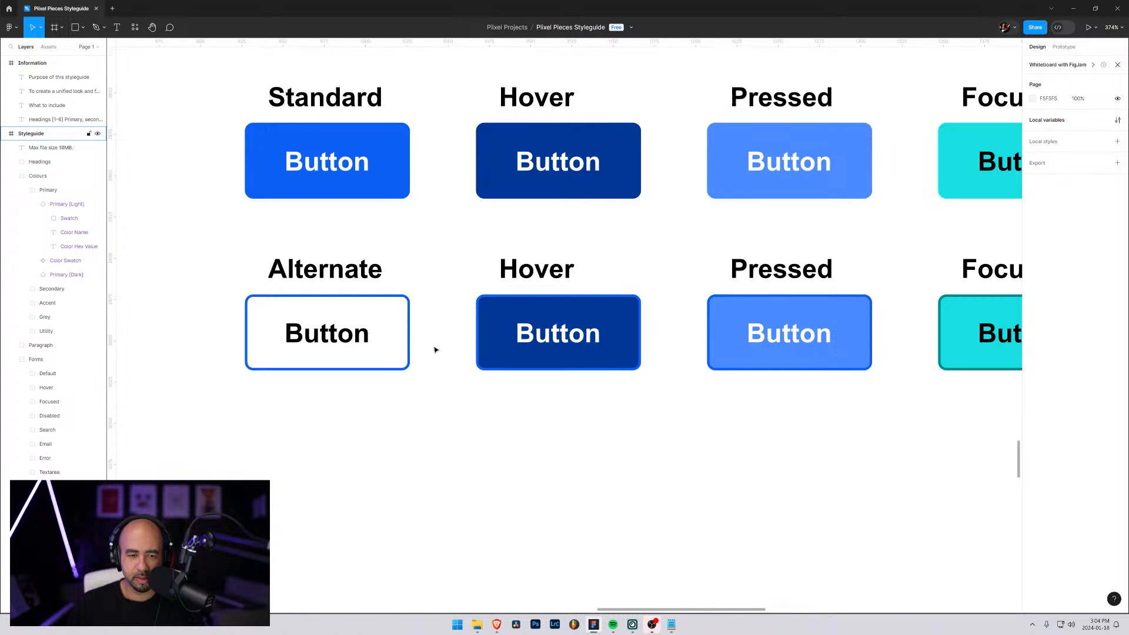
{"action": "scroll", "coordinate": [436, 350], "scroll_direction": "down", "scroll_amount": 5}
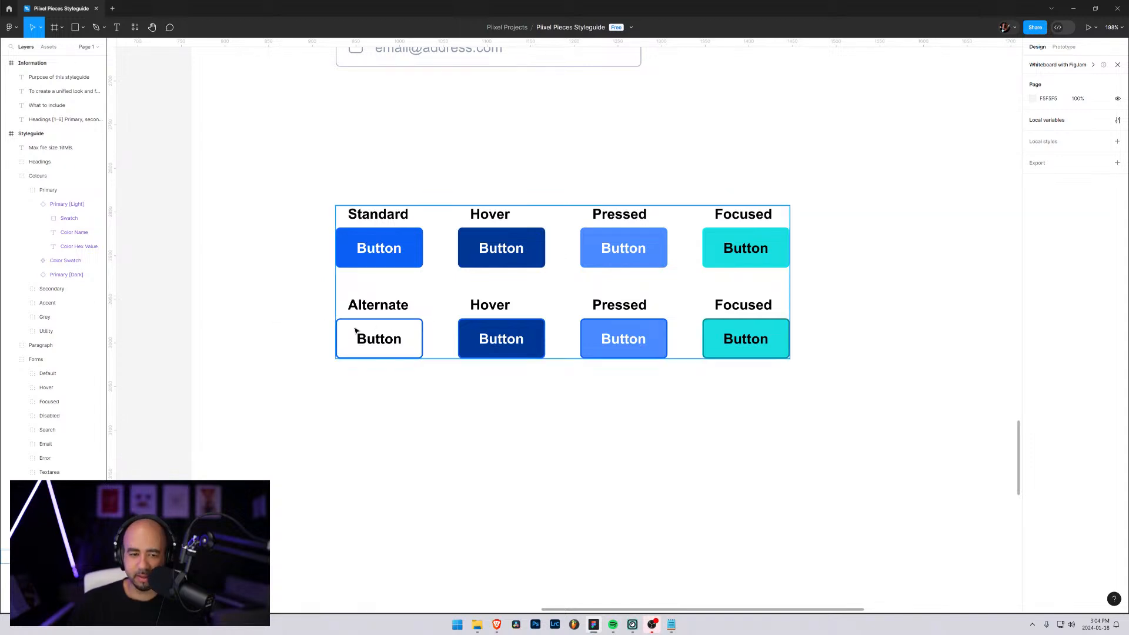
{"action": "scroll", "coordinate": [378, 356], "scroll_direction": "up", "scroll_amount": 5}
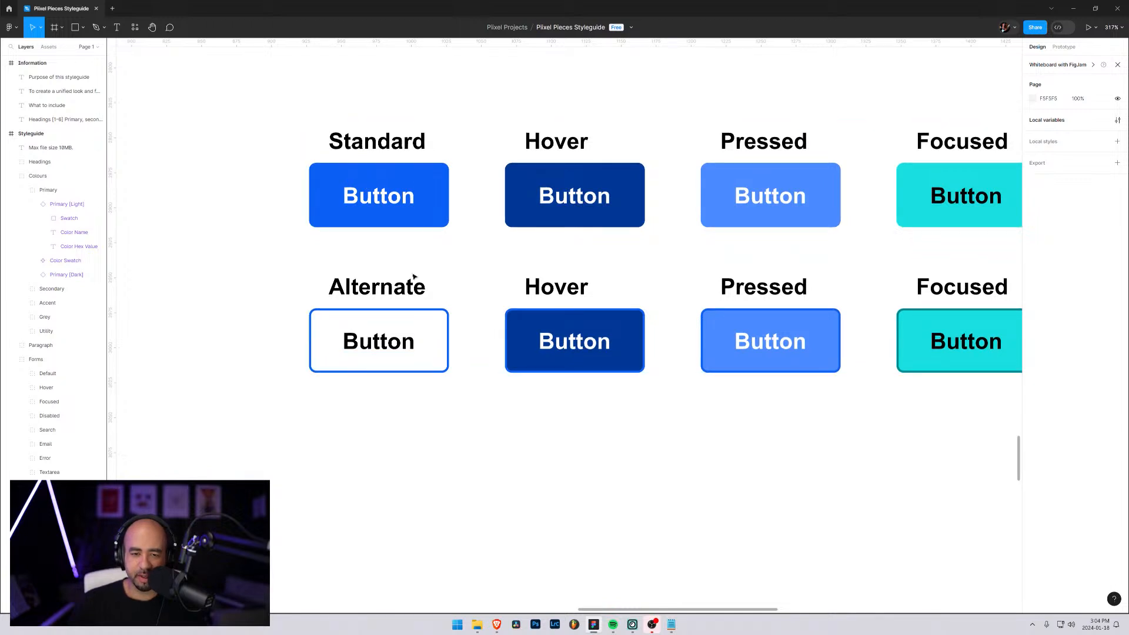
Delete the Hover, Pressed and Focused button groups from the Alternate row
{"action": "left_click", "coordinate": [553, 330]}
{"action": "scroll", "coordinate": [553, 330], "scroll_direction": "down", "scroll_amount": 5}
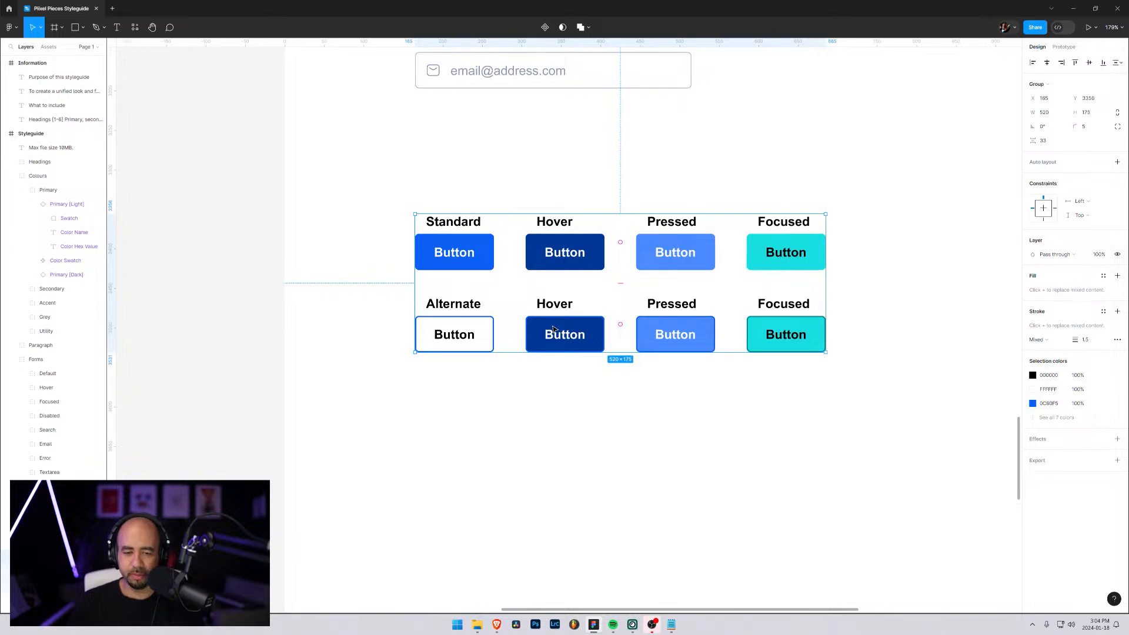
{"action": "double_click", "coordinate": [561, 318]}
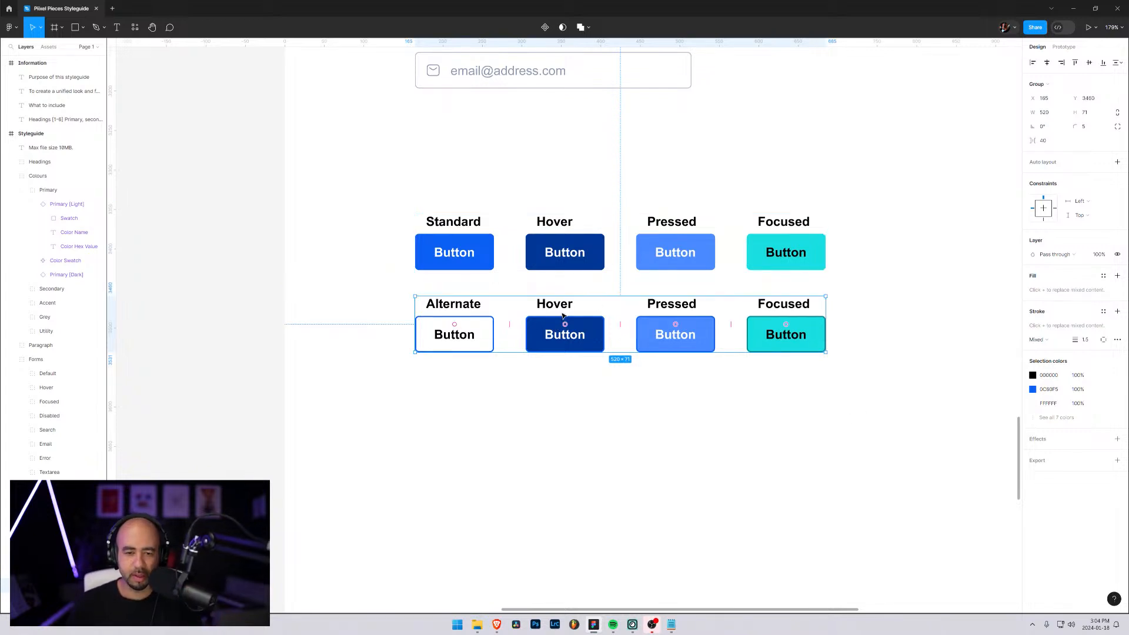
{"action": "double_click", "coordinate": [563, 317]}
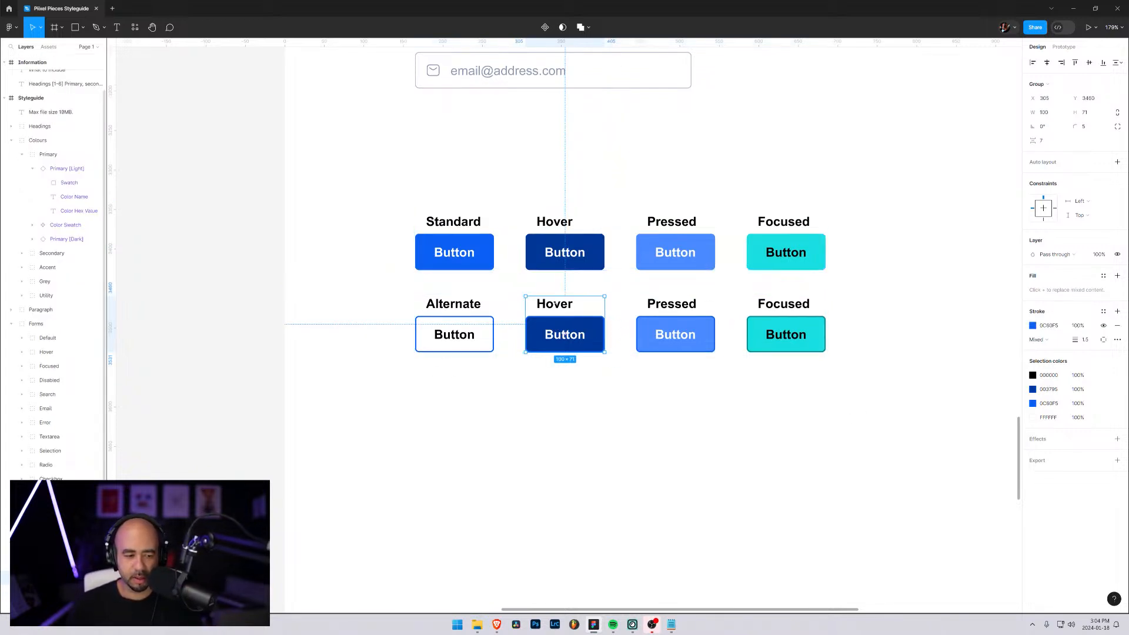
{"action": "scroll", "coordinate": [61, 432], "scroll_direction": "down", "scroll_amount": 1}
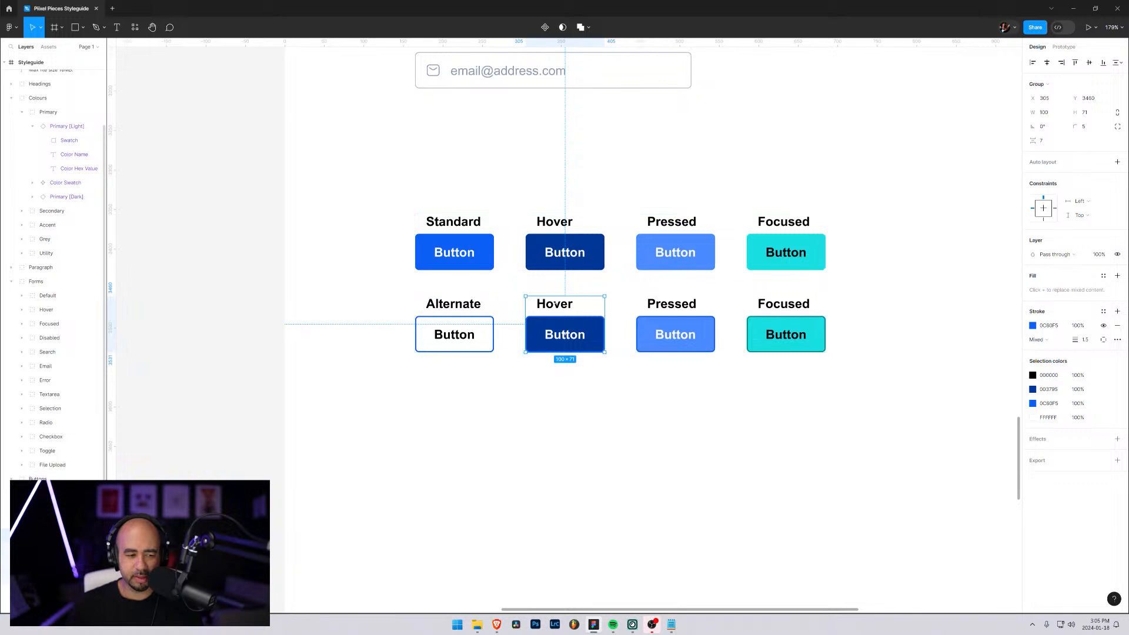
{"action": "left_click", "coordinate": [50, 564], "text": "shift"}
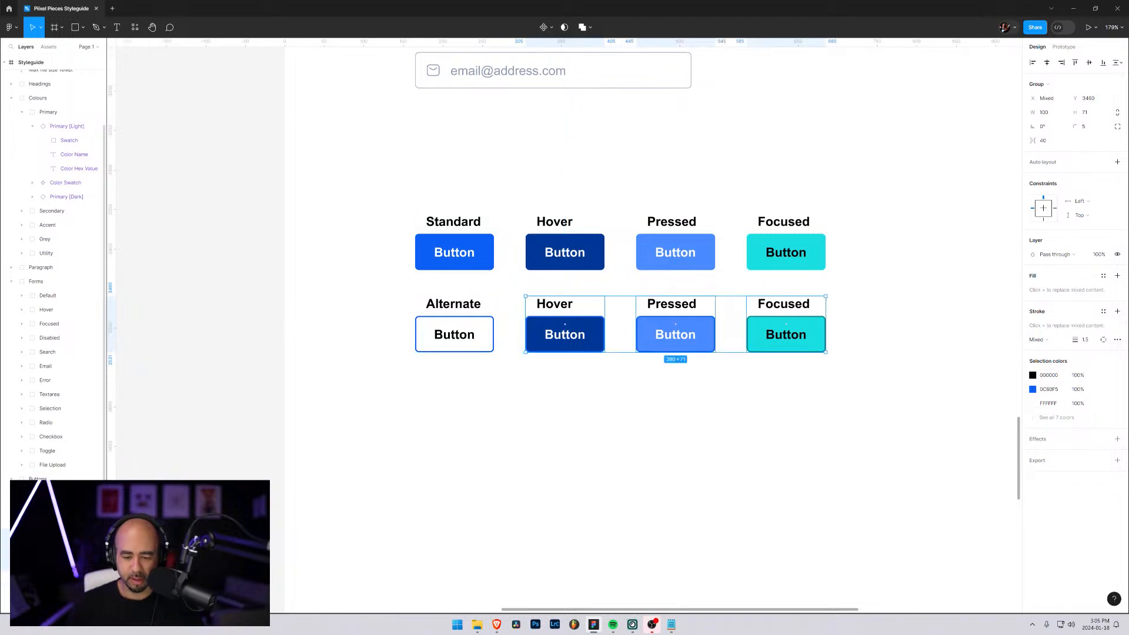
{"action": "key", "text": "Delete"}
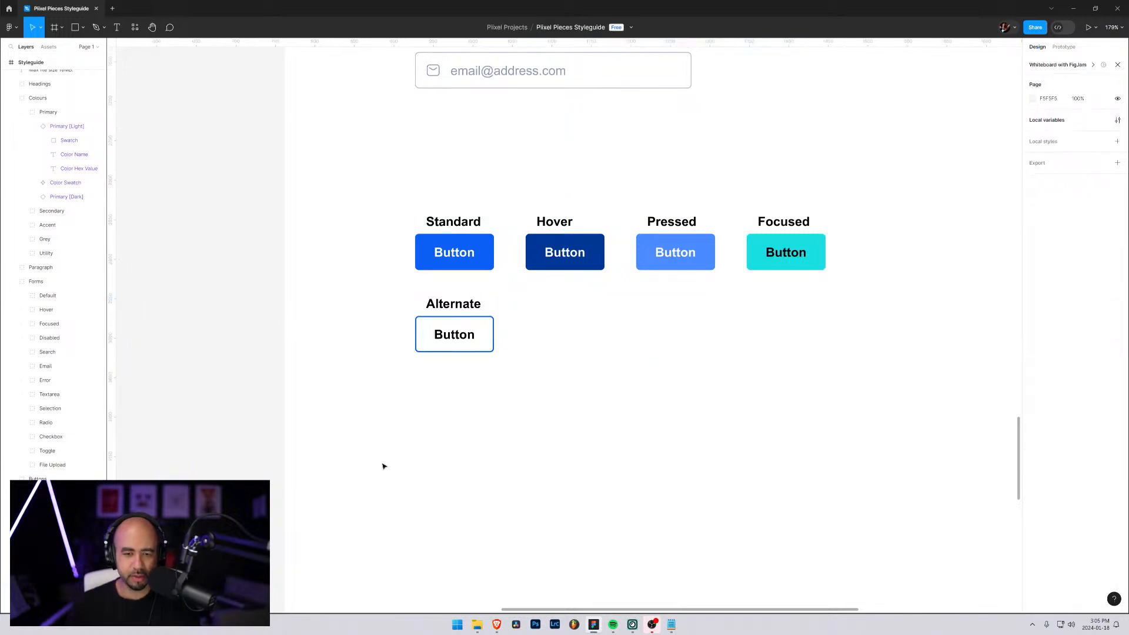
Duplicate the Alternate button with its label directly below the original, and select the copy's "Alternate" label
{"action": "left_click", "coordinate": [488, 328]}
{"action": "double_click", "coordinate": [471, 327]}
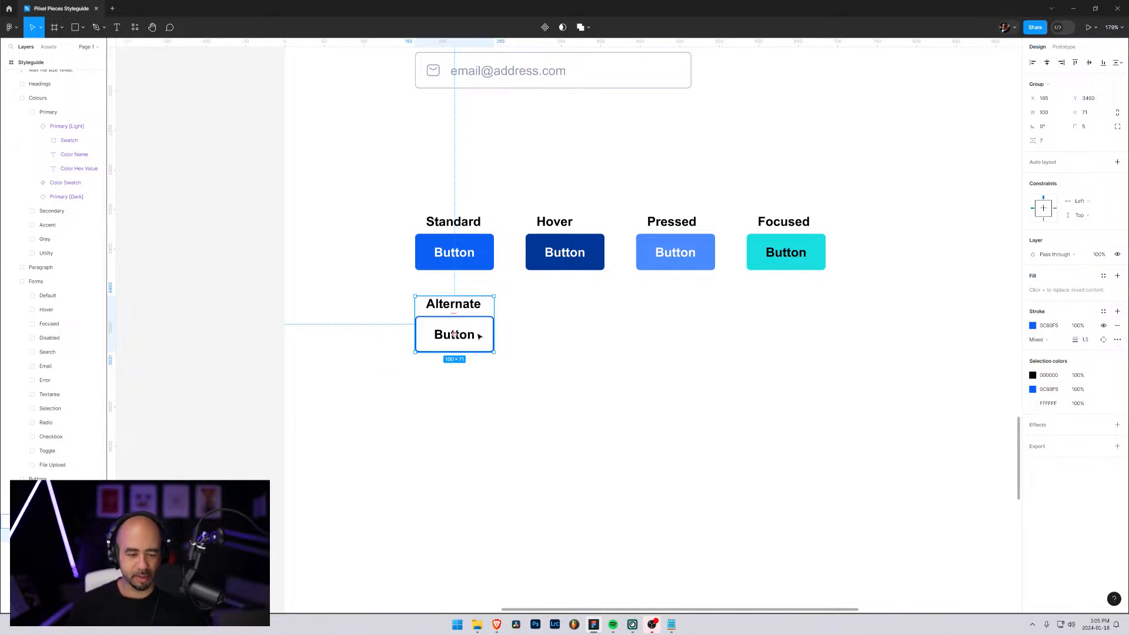
{"action": "left_click_drag", "start_coordinate": [462, 336], "coordinate": [464, 433]}
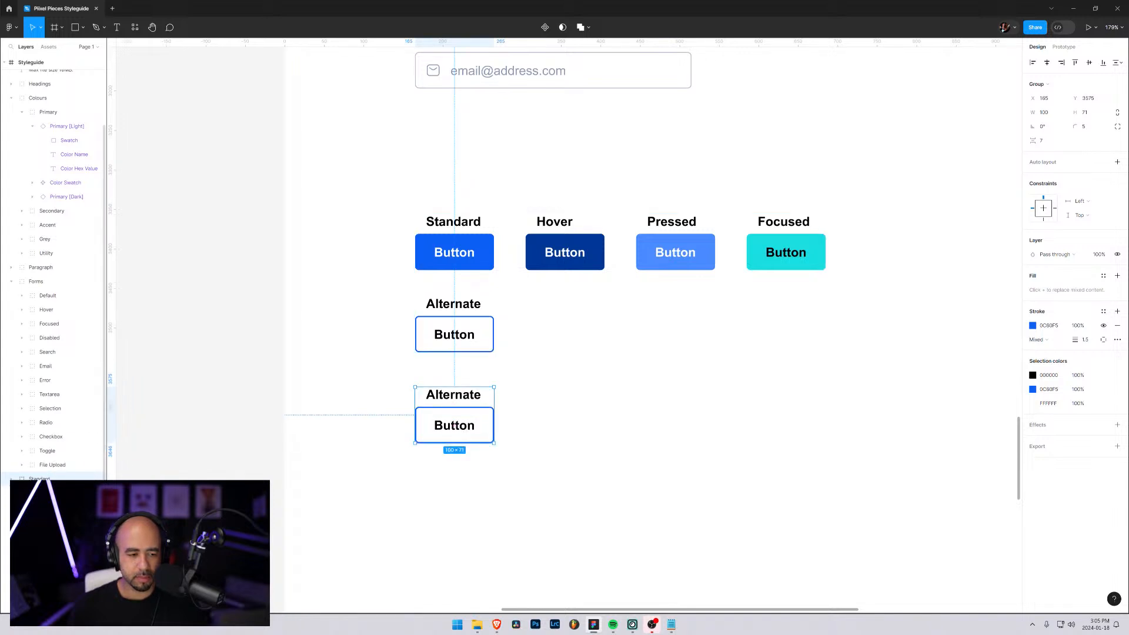
{"action": "left_click", "coordinate": [53, 493]}
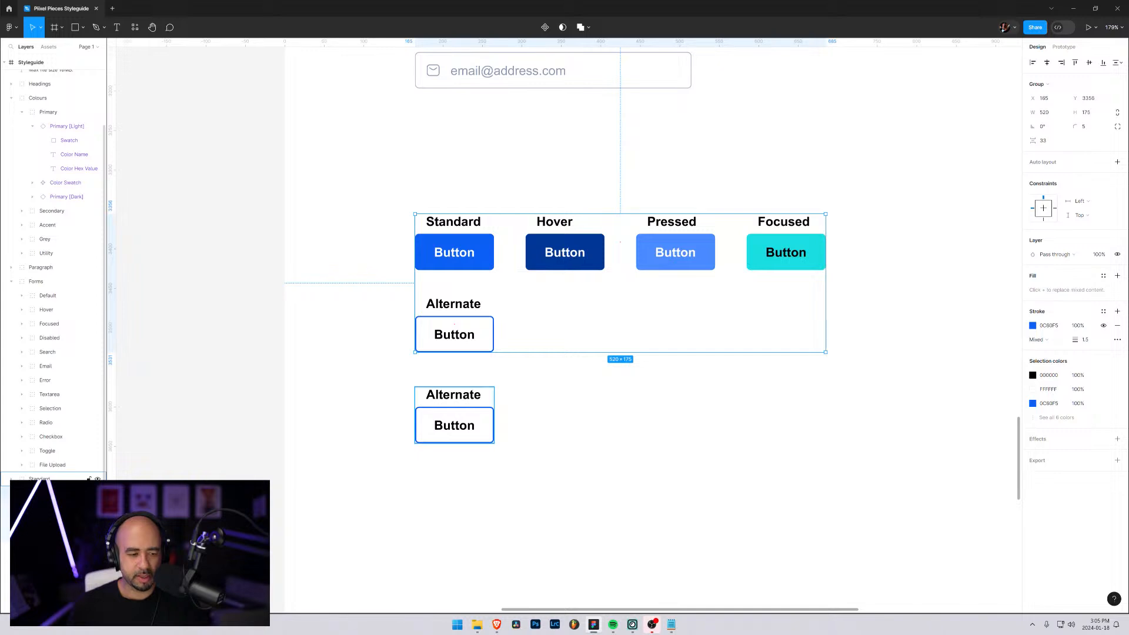
{"action": "left_click", "coordinate": [53, 481]}
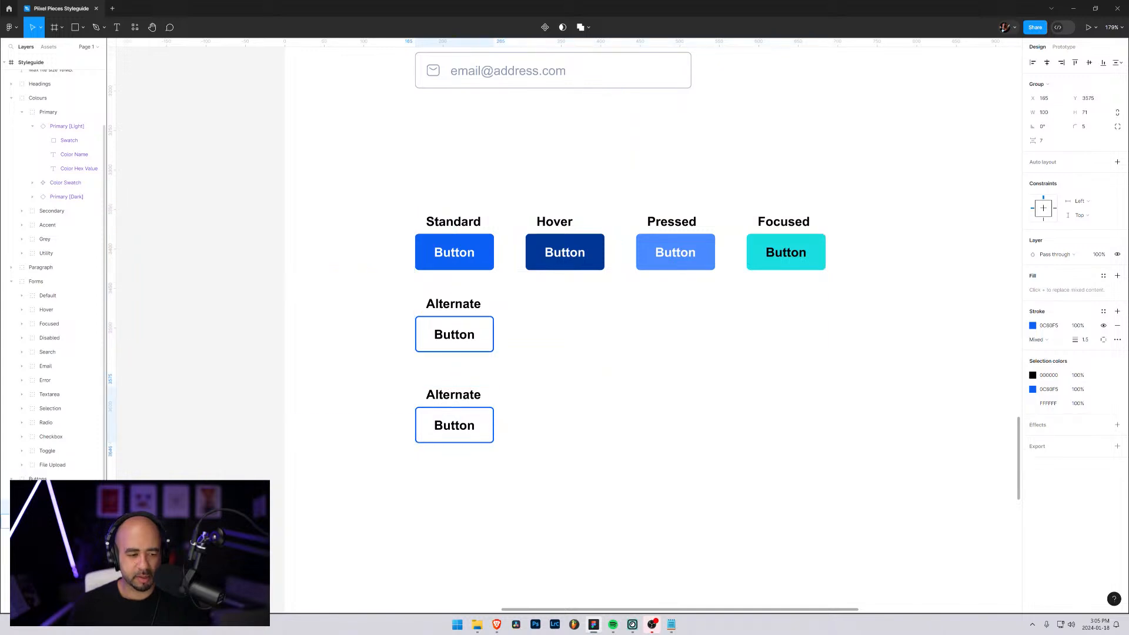
{"action": "left_click", "coordinate": [454, 334]}
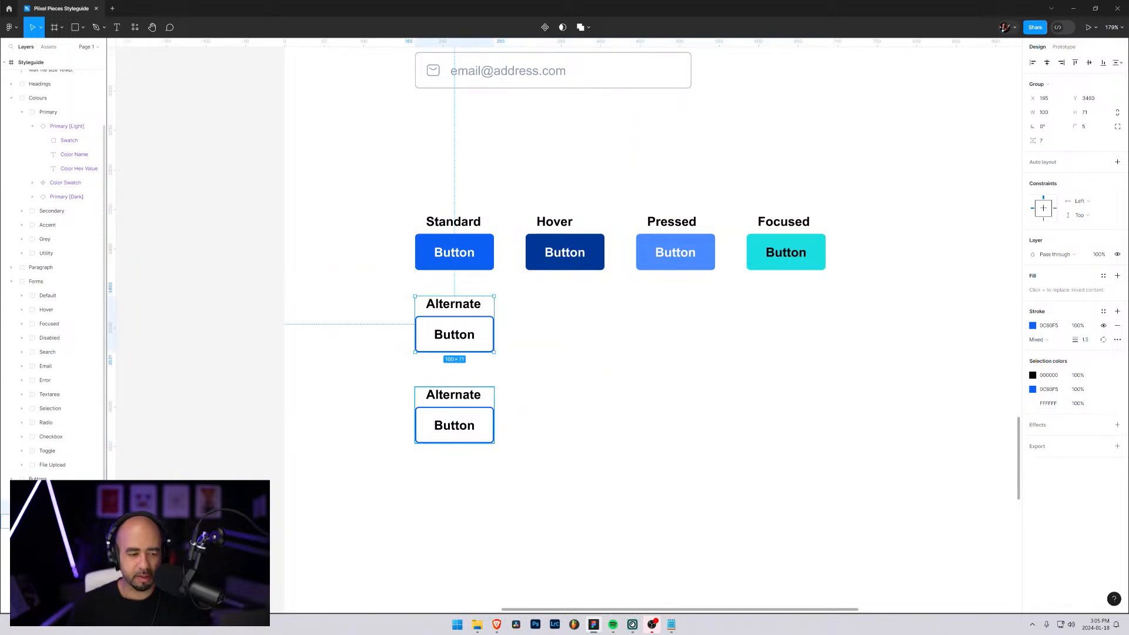
{"action": "left_click", "coordinate": [454, 426]}
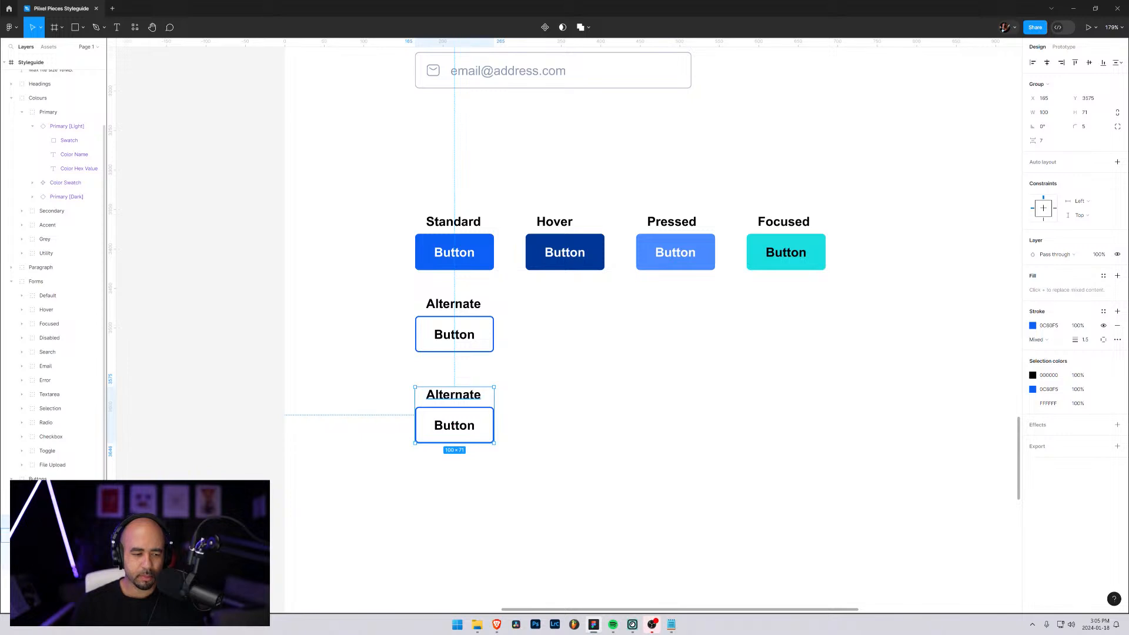
{"action": "double_click", "coordinate": [454, 396]}
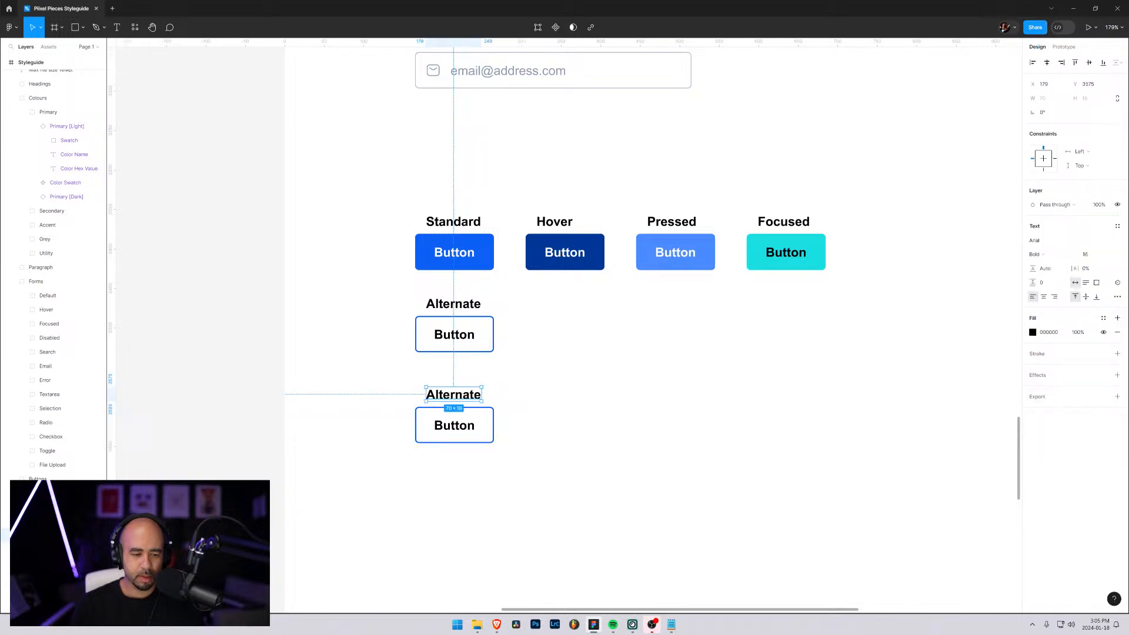
Switch to File Explorer and open the Huge-icon svg folder of the huge-icons-pack, inside Icons on the Assets (A:) drive, in a new tab
{"action": "left_click", "coordinate": [481, 629]}
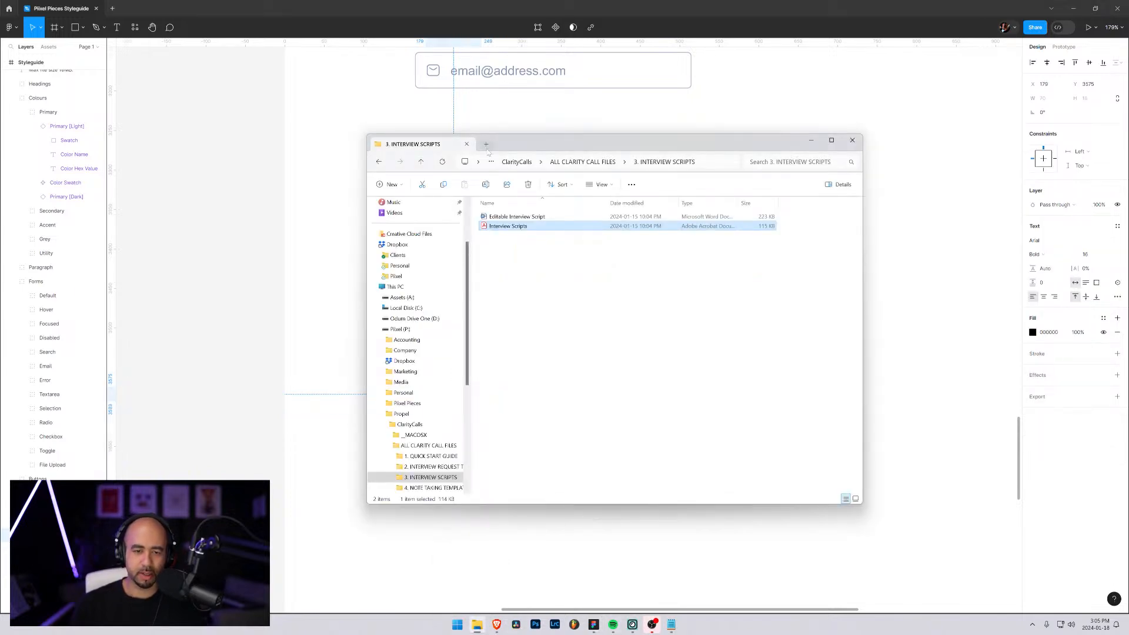
{"action": "left_click", "coordinate": [487, 144]}
{"action": "left_click", "coordinate": [495, 221]}
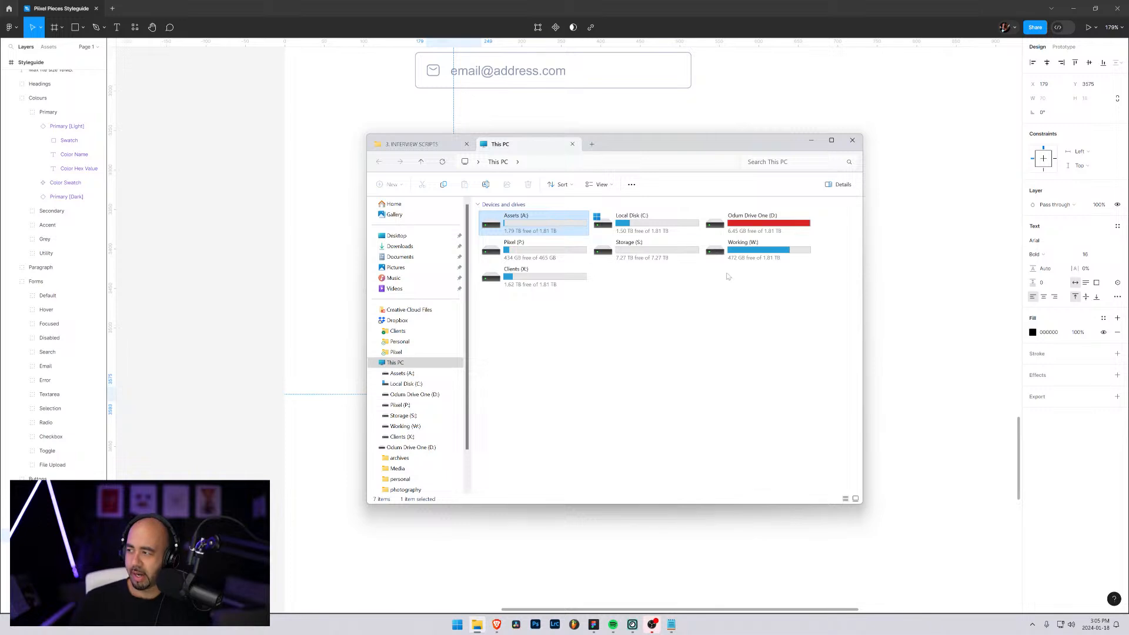
{"action": "double_click", "coordinate": [522, 224]}
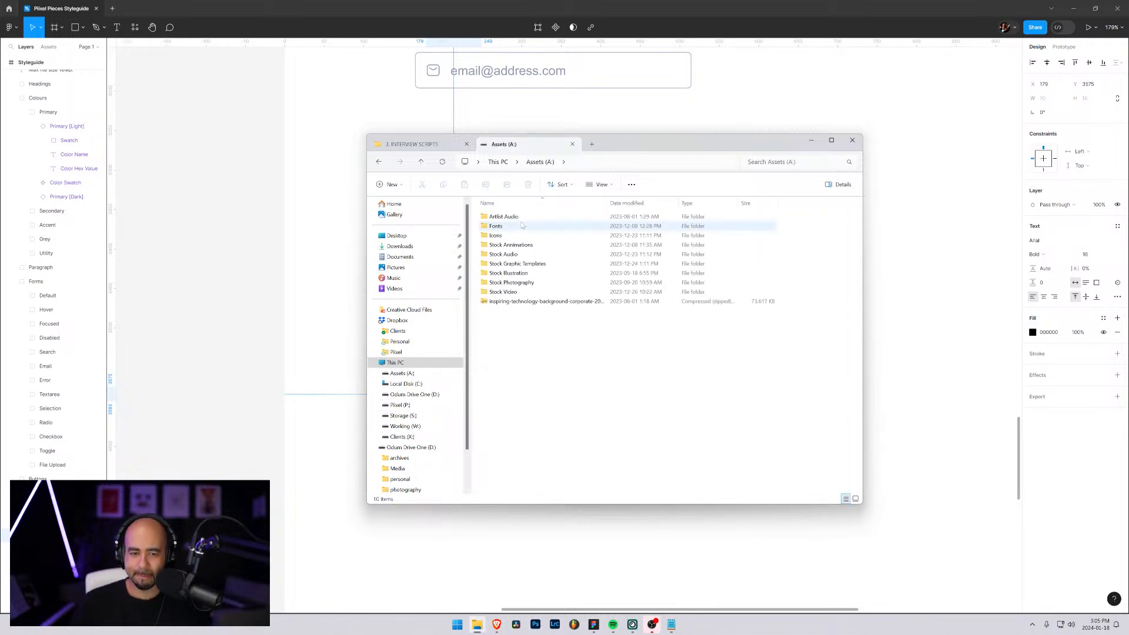
{"action": "double_click", "coordinate": [496, 236]}
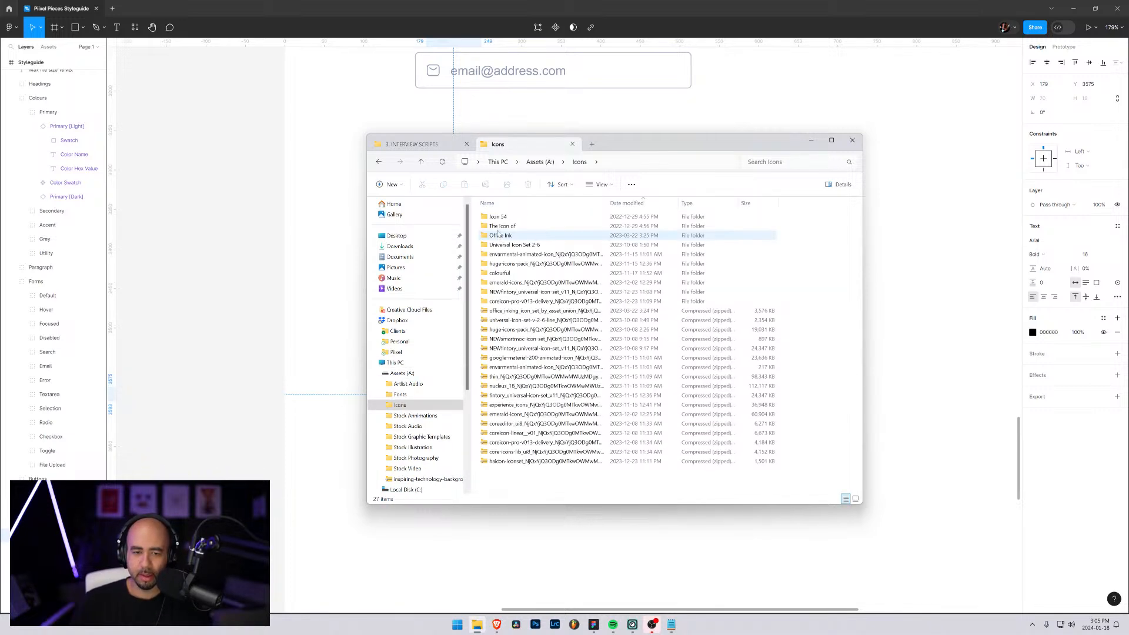
{"action": "double_click", "coordinate": [500, 264]}
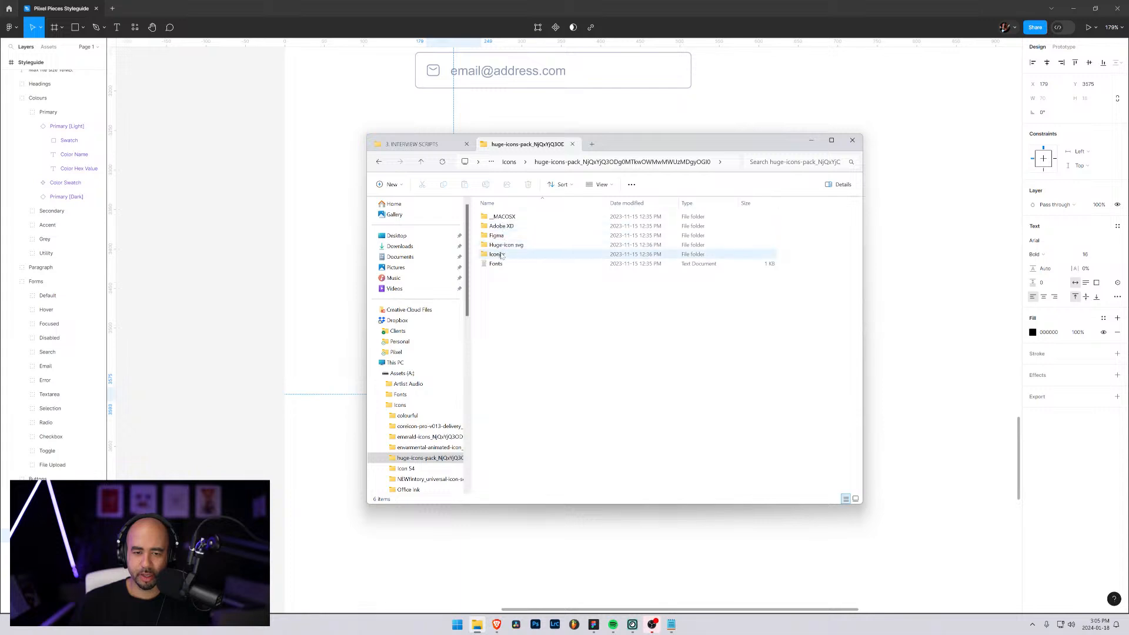
{"action": "double_click", "coordinate": [505, 245]}
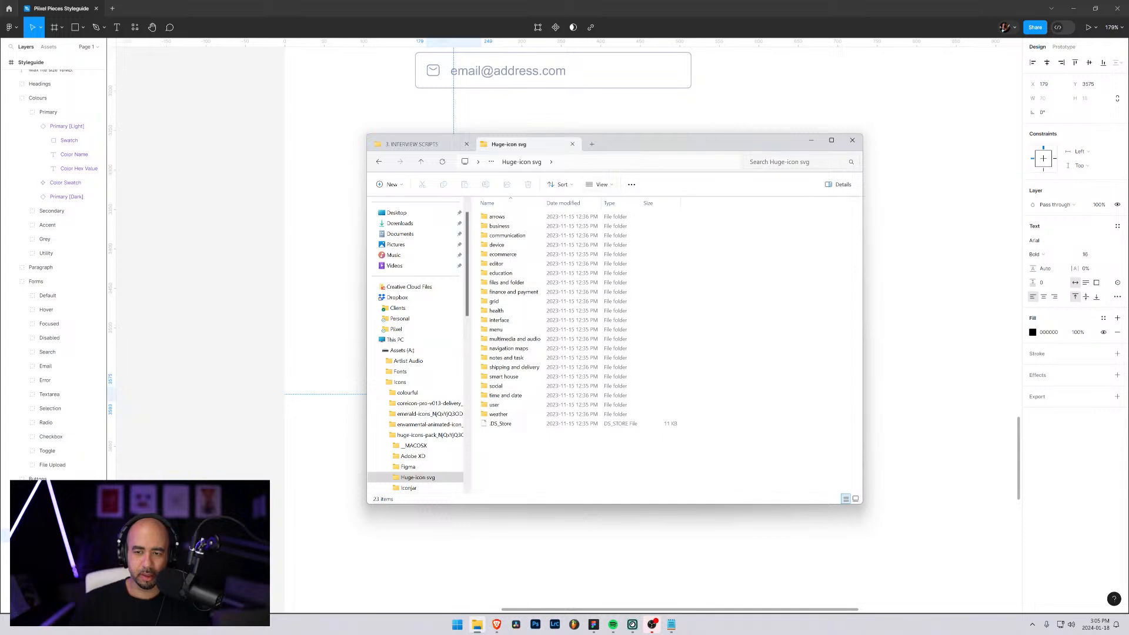
Search the Huge-icon svg folder for "click", clear the search and select the ecommerce folder
{"action": "left_click", "coordinate": [788, 162]}
{"action": "type", "text": "poi"}
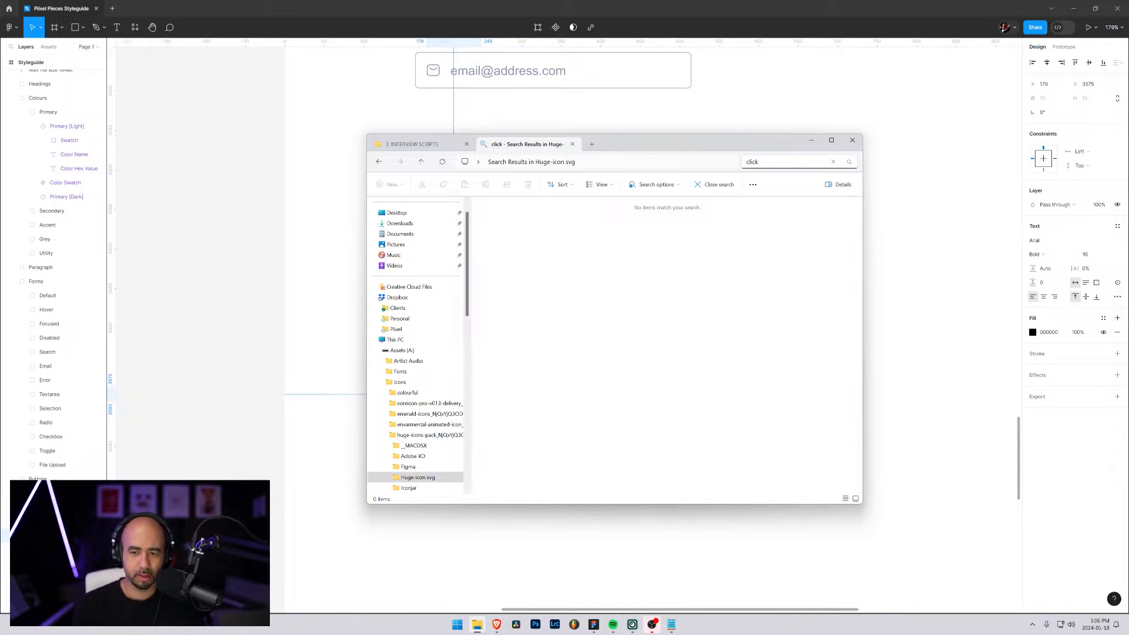
{"action": "key", "text": "BackSpace"}
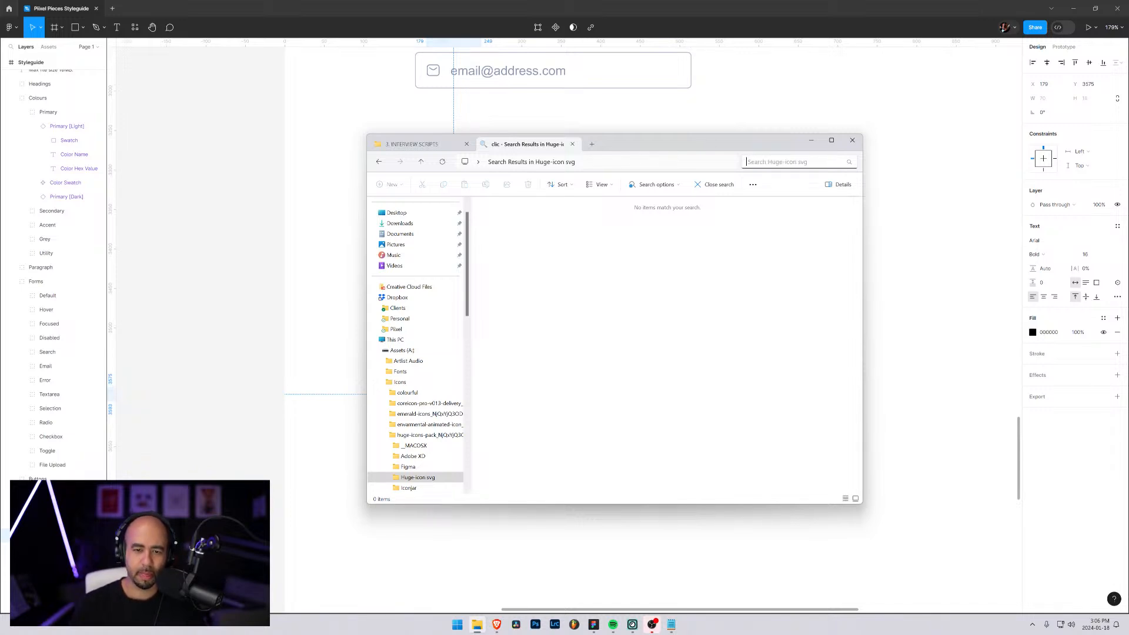
{"action": "left_click", "coordinate": [506, 254]}
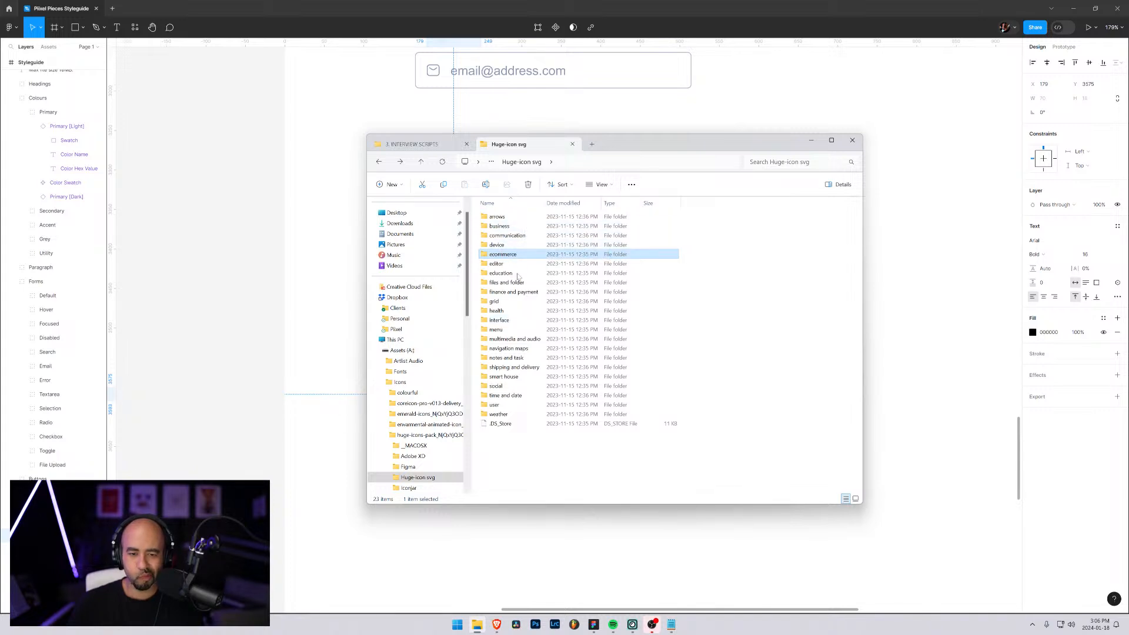
Launch Adobe XD and open the recent file "Huge icons pack"
{"action": "key", "text": "super"}
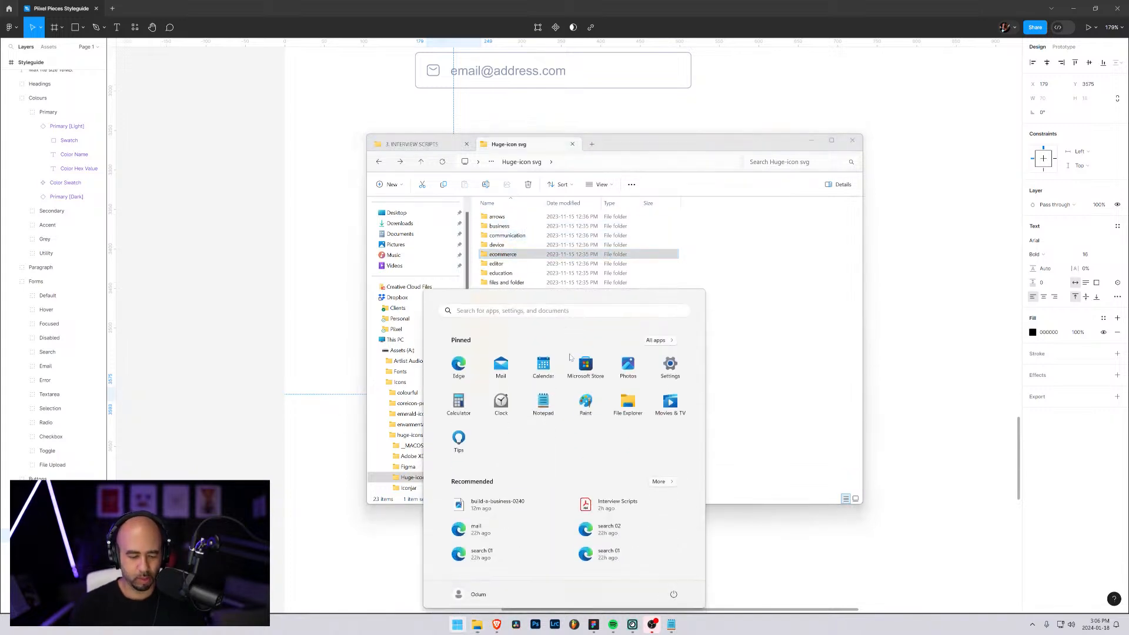
{"action": "type", "text": "xd"}
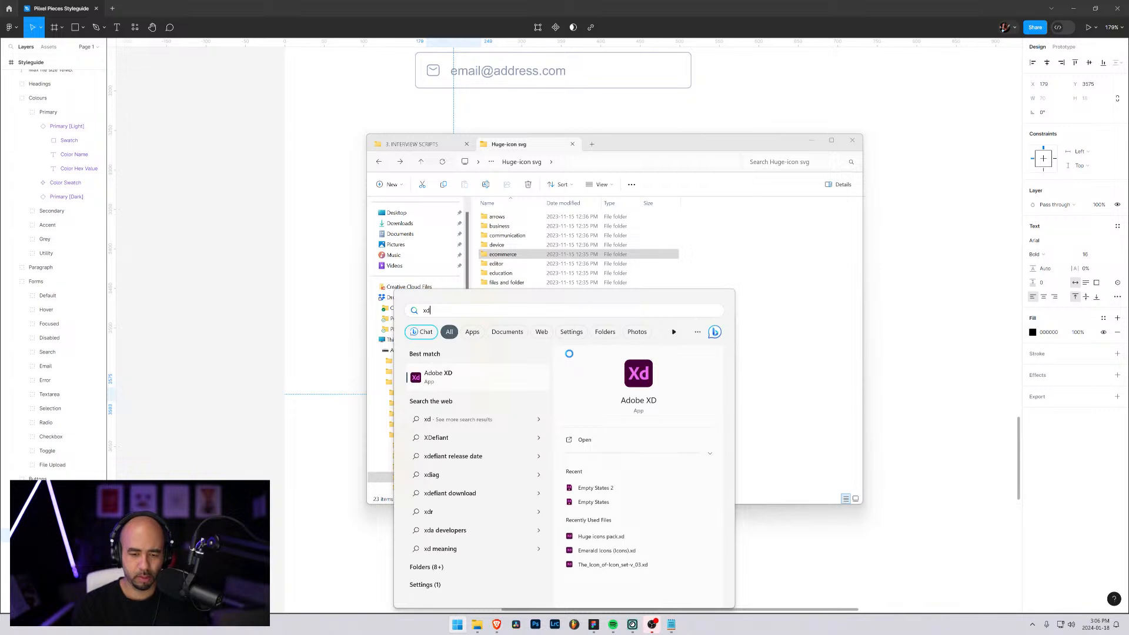
{"action": "key", "text": "Tab"}
{"action": "key", "text": "Down"}
{"action": "key", "text": "Down"}
{"action": "key", "text": "Down"}
{"action": "key", "text": "Down"}
{"action": "key", "text": "Up"}
{"action": "key", "text": "Return"}
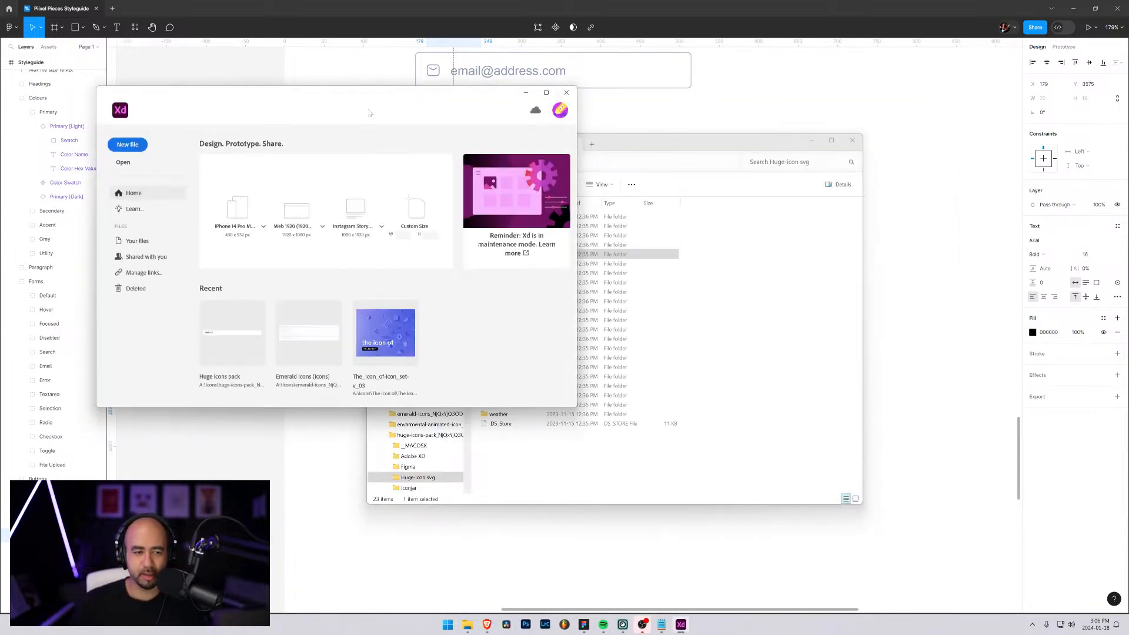
{"action": "left_click", "coordinate": [234, 337]}
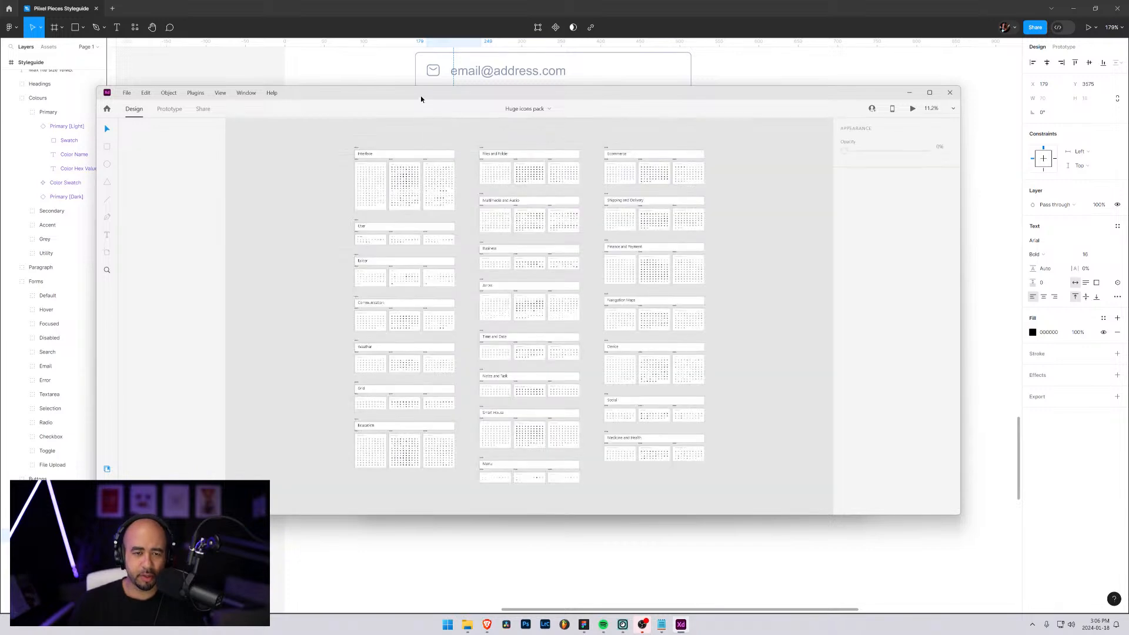
Look through the Interface outline icons down to the last rows and select the unlock icon
{"action": "scroll", "coordinate": [358, 214], "scroll_direction": "up", "scroll_amount": 5}
{"action": "scroll", "coordinate": [488, 238], "scroll_direction": "up", "scroll_amount": 1}
{"action": "scroll", "coordinate": [487, 237], "scroll_direction": "up", "scroll_amount": 3}
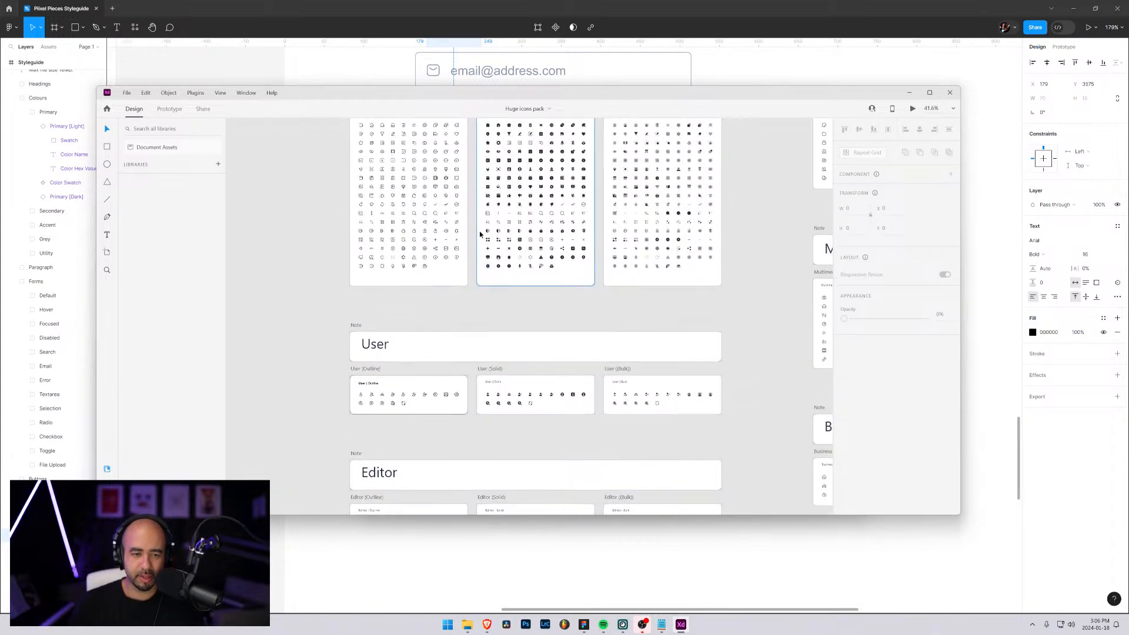
{"action": "scroll", "coordinate": [378, 242], "scroll_direction": "up", "scroll_amount": 5}
{"action": "scroll", "coordinate": [377, 242], "scroll_direction": "up", "scroll_amount": 4}
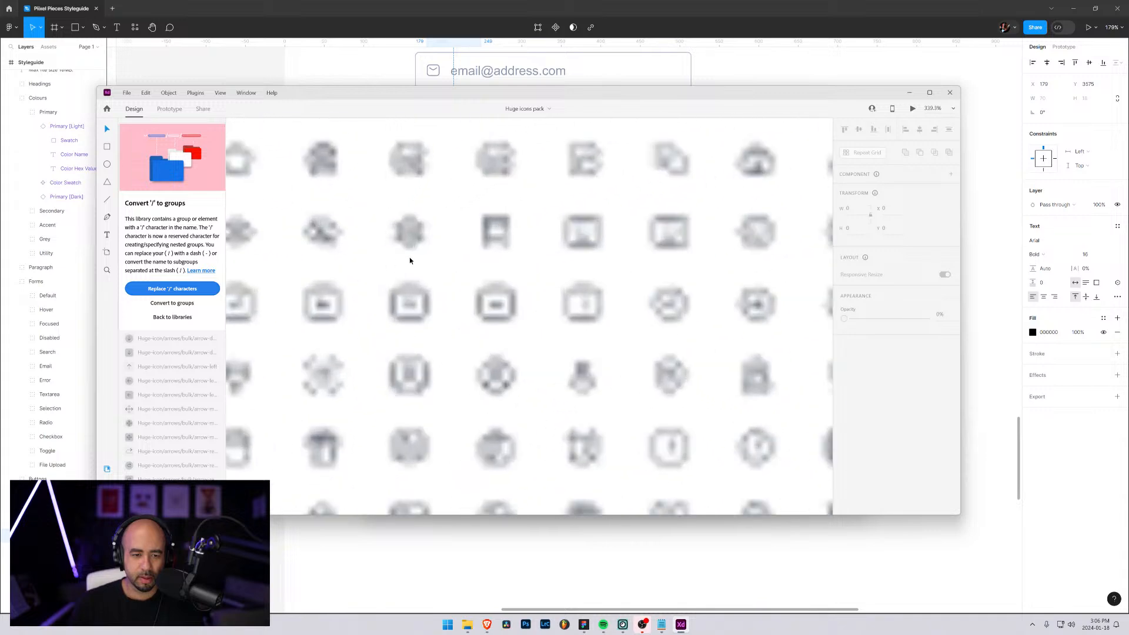
{"action": "scroll", "coordinate": [409, 255], "scroll_direction": "down", "scroll_amount": 5}
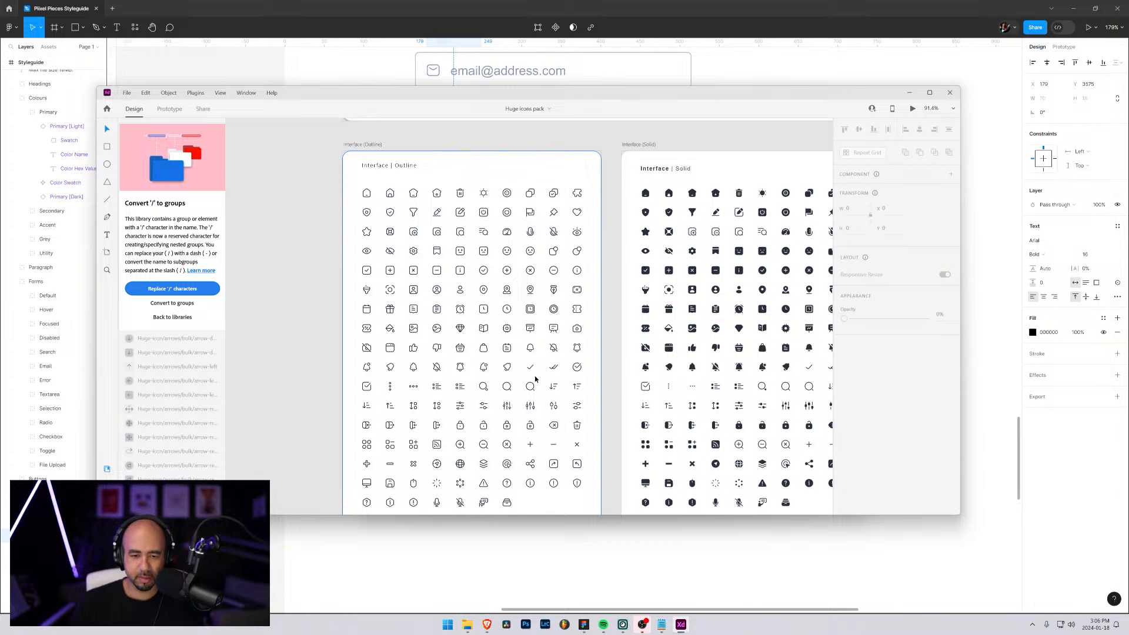
{"action": "scroll", "coordinate": [530, 371], "scroll_direction": "down", "scroll_amount": 1}
{"action": "scroll", "coordinate": [530, 371], "scroll_direction": "down", "scroll_amount": 2}
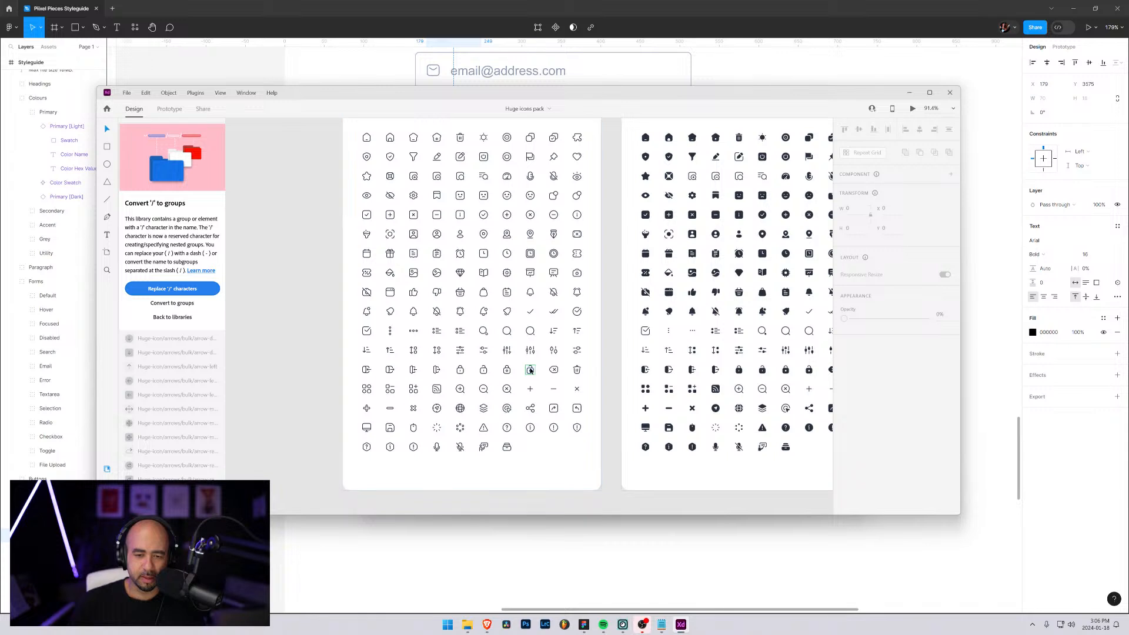
{"action": "left_click", "coordinate": [531, 370]}
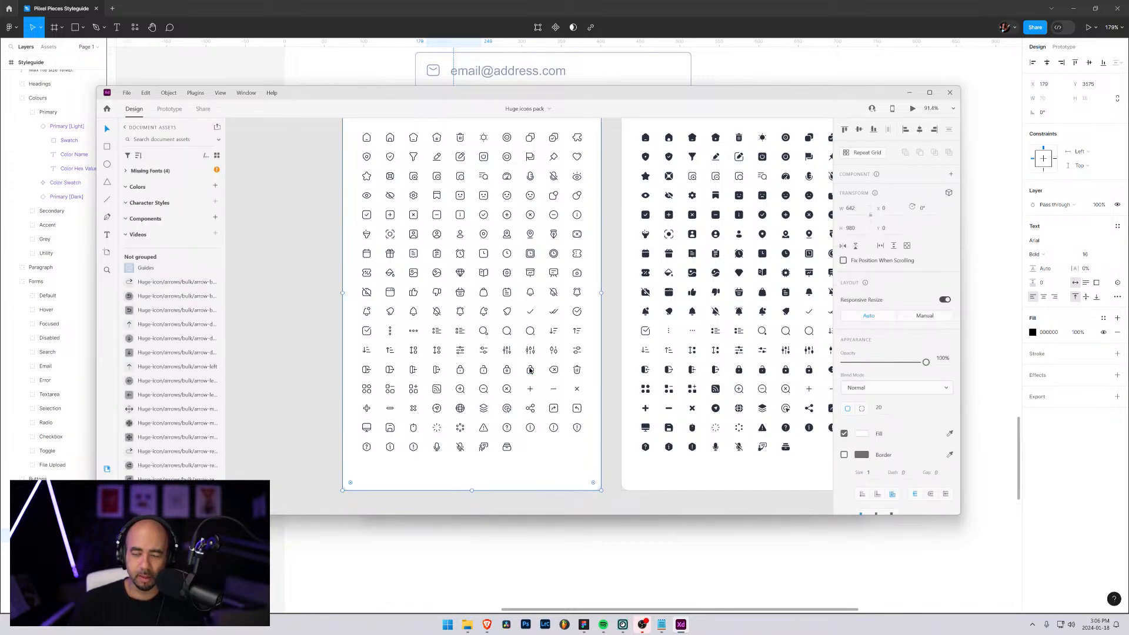
{"action": "scroll", "coordinate": [527, 372], "scroll_direction": "down", "scroll_amount": 3}
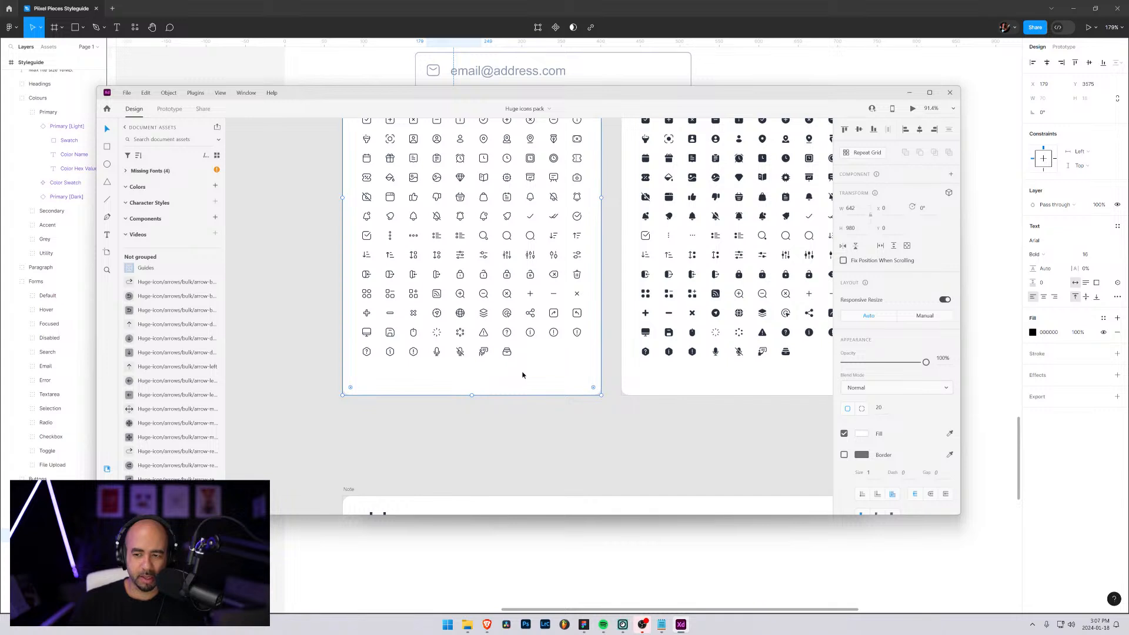
{"action": "scroll", "coordinate": [507, 370], "scroll_direction": "up", "scroll_amount": 3}
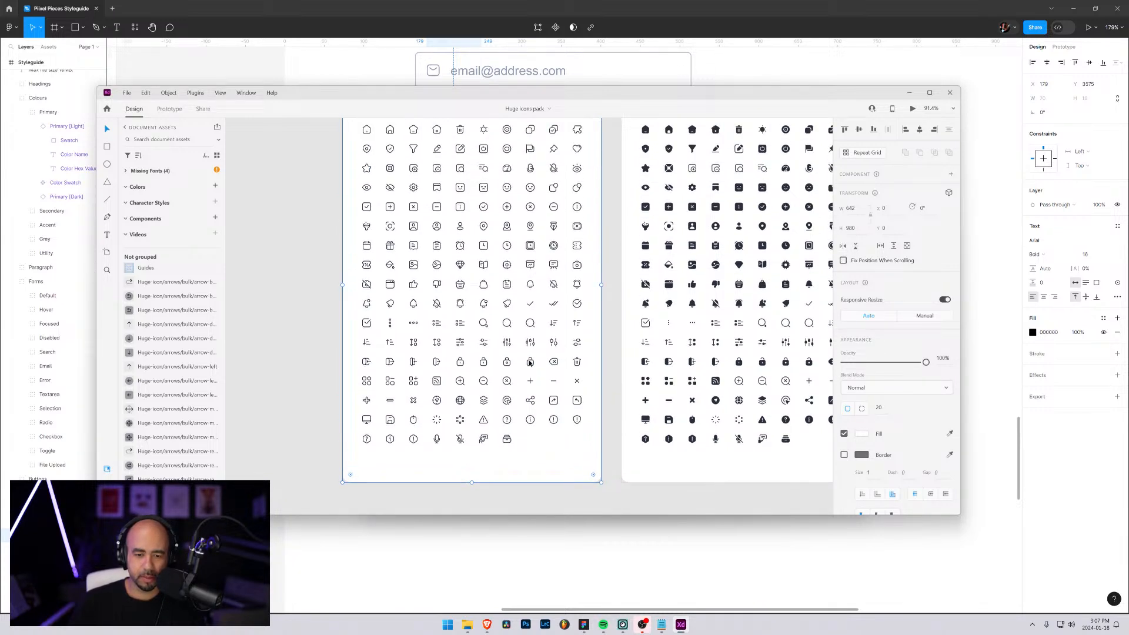
{"action": "left_click", "coordinate": [530, 362]}
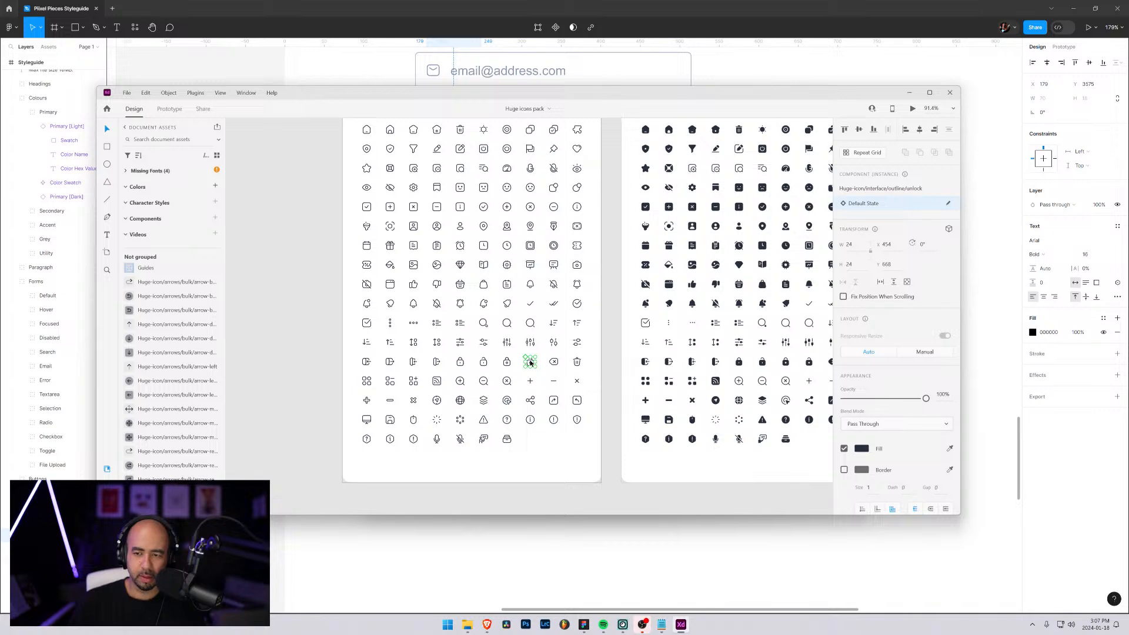
Look through the pack's Multimedia and Audio, Business, Arrow and Smart House sections, examining the Smart House outline icons up close
{"action": "scroll", "coordinate": [490, 386], "scroll_direction": "down", "scroll_amount": 2}
{"action": "scroll", "coordinate": [490, 386], "scroll_direction": "down", "scroll_amount": 2}
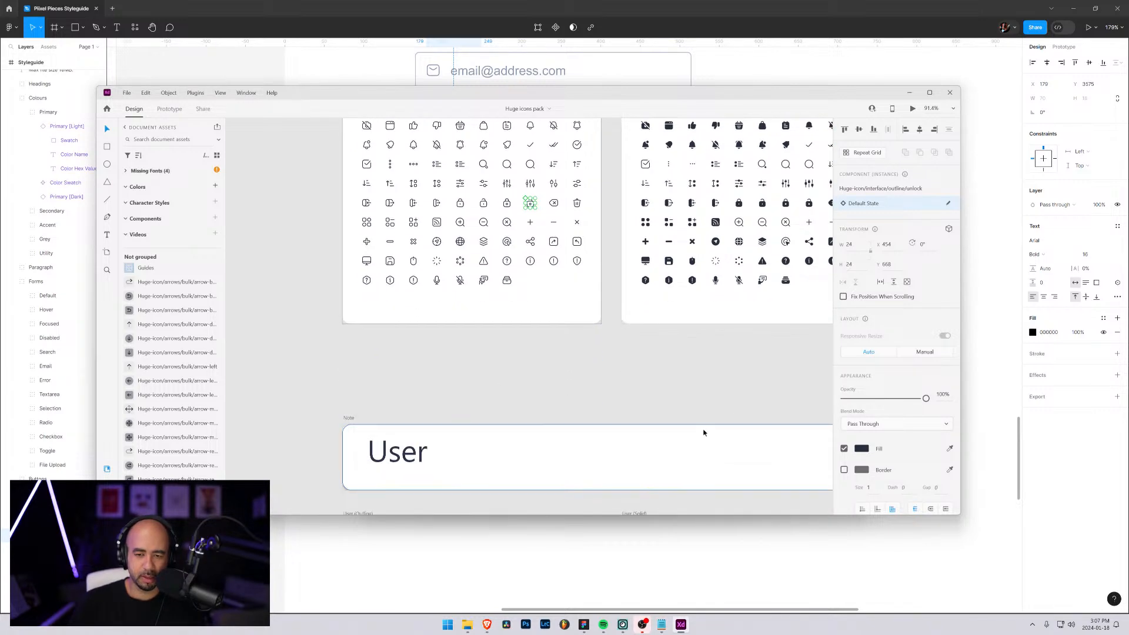
{"action": "scroll", "coordinate": [676, 406], "scroll_direction": "down", "scroll_amount": 5}
{"action": "scroll", "coordinate": [662, 397], "scroll_direction": "up", "scroll_amount": 4}
{"action": "left_click_drag", "start_coordinate": [658, 390], "coordinate": [180, 283]}
{"action": "left_click_drag", "start_coordinate": [609, 357], "coordinate": [440, 343]}
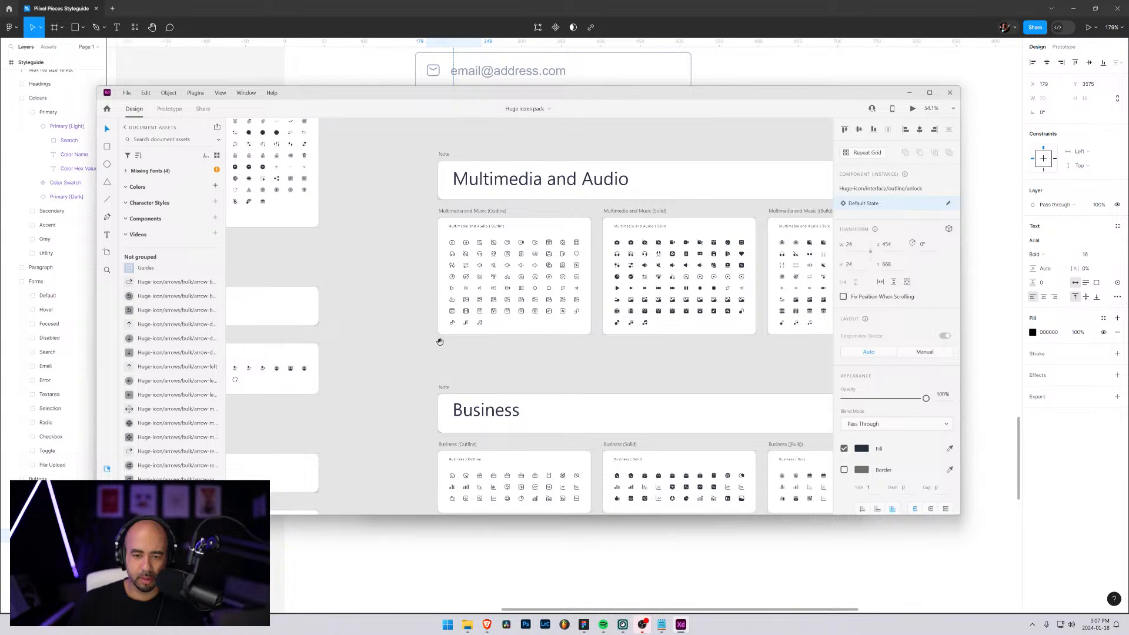
{"action": "left_click_drag", "start_coordinate": [558, 442], "coordinate": [518, 242]}
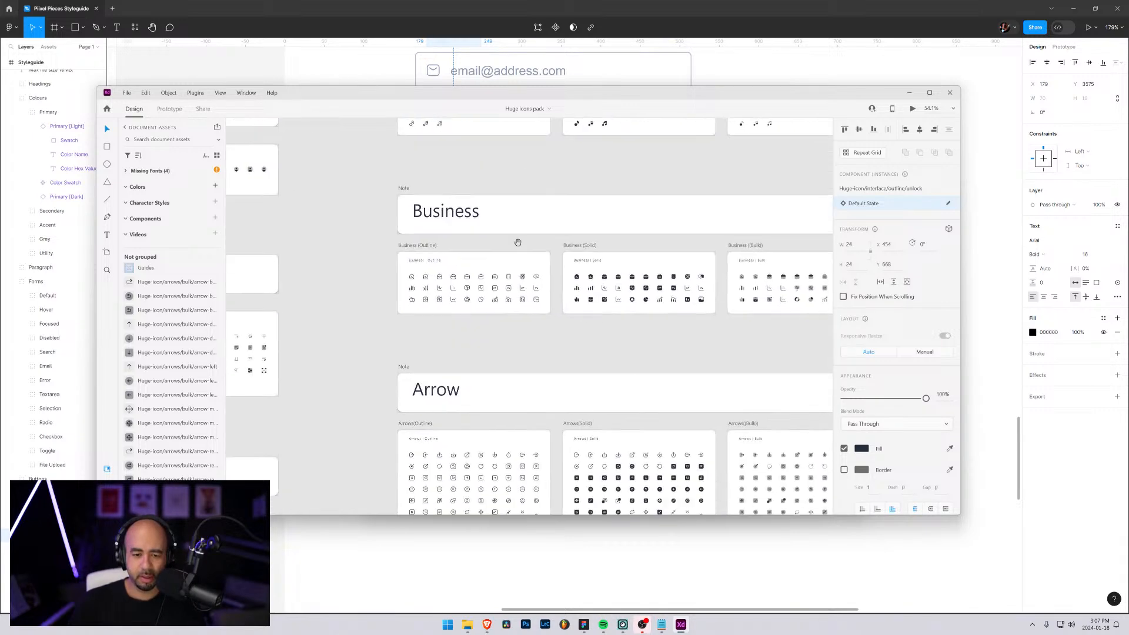
{"action": "left_click_drag", "start_coordinate": [527, 377], "coordinate": [530, 188]}
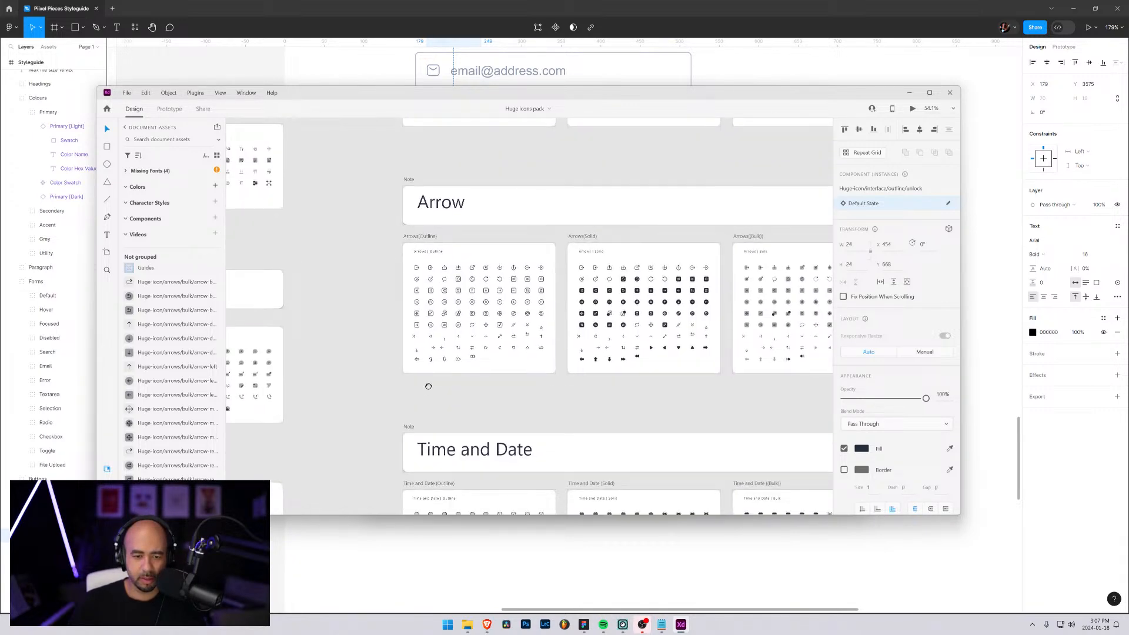
{"action": "left_click_drag", "start_coordinate": [418, 379], "coordinate": [475, 141]}
{"action": "left_click_drag", "start_coordinate": [463, 415], "coordinate": [529, 175]}
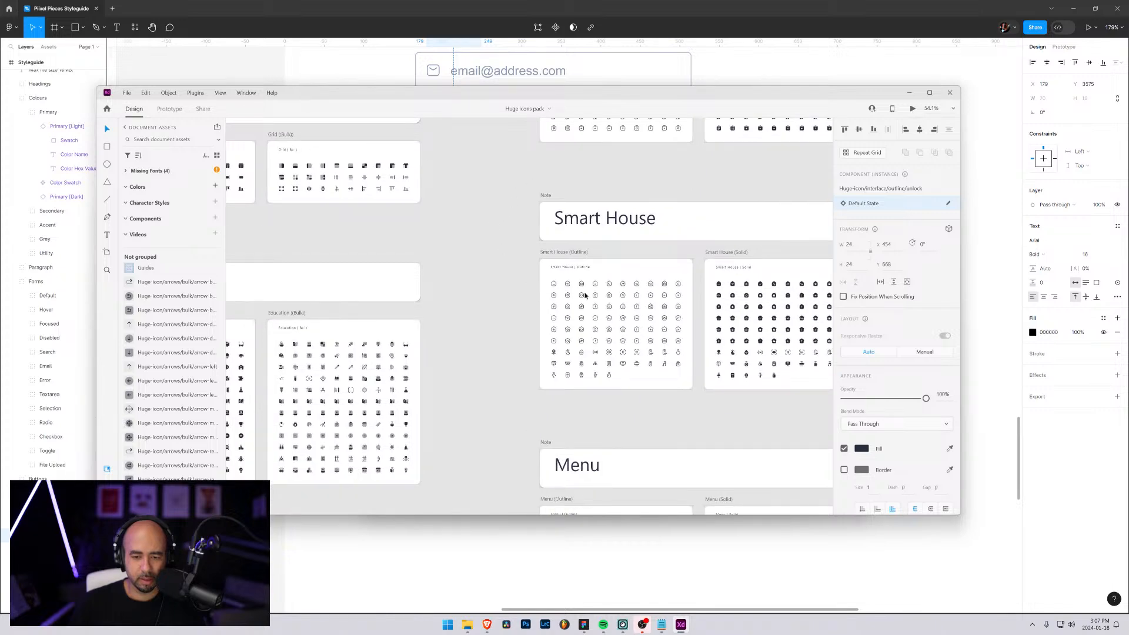
{"action": "scroll", "coordinate": [605, 321], "scroll_direction": "up", "scroll_amount": 8}
{"action": "scroll", "coordinate": [670, 338], "scroll_direction": "down", "scroll_amount": 2}
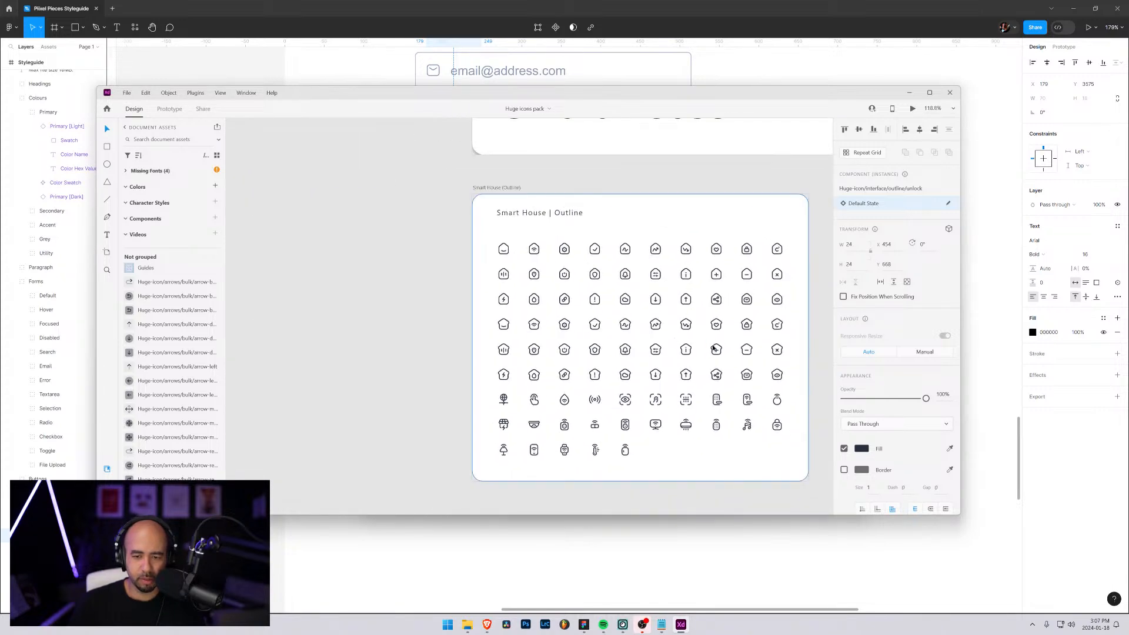
{"action": "left_click_drag", "start_coordinate": [714, 348], "coordinate": [635, 318]}
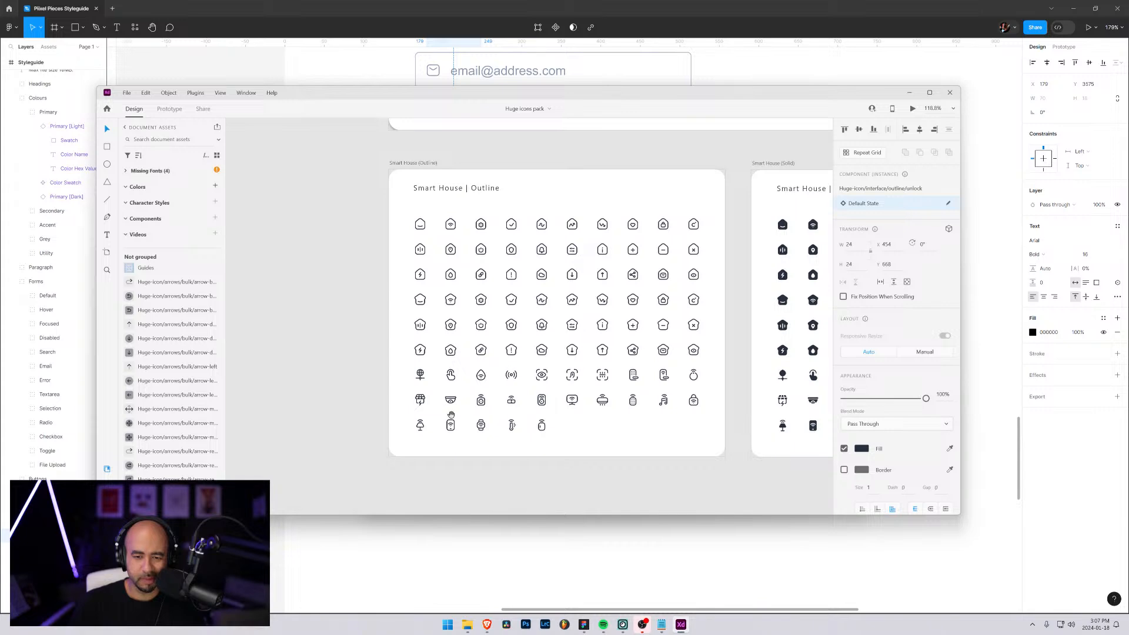
Look through the icon pack's remaining sections, including Navigation Maps and the Shipping and Delivery outline icons, for a suitable button icon
{"action": "left_click_drag", "start_coordinate": [451, 415], "coordinate": [478, 409]}
{"action": "left_click_drag", "start_coordinate": [557, 99], "coordinate": [592, 59]}
{"action": "scroll", "coordinate": [579, 218], "scroll_direction": "up", "scroll_amount": 5}
{"action": "left_click_drag", "start_coordinate": [595, 174], "coordinate": [557, 431]}
{"action": "left_click_drag", "start_coordinate": [585, 180], "coordinate": [515, 460]}
{"action": "left_click_drag", "start_coordinate": [567, 183], "coordinate": [544, 477]}
{"action": "left_click_drag", "start_coordinate": [696, 339], "coordinate": [393, 295]}
{"action": "left_click_drag", "start_coordinate": [755, 252], "coordinate": [407, 277]}
{"action": "left_click_drag", "start_coordinate": [832, 266], "coordinate": [503, 226]}
{"action": "left_click_drag", "start_coordinate": [764, 173], "coordinate": [437, 351]}
{"action": "left_click_drag", "start_coordinate": [637, 157], "coordinate": [659, 444]}
{"action": "left_click_drag", "start_coordinate": [601, 327], "coordinate": [566, 493]}
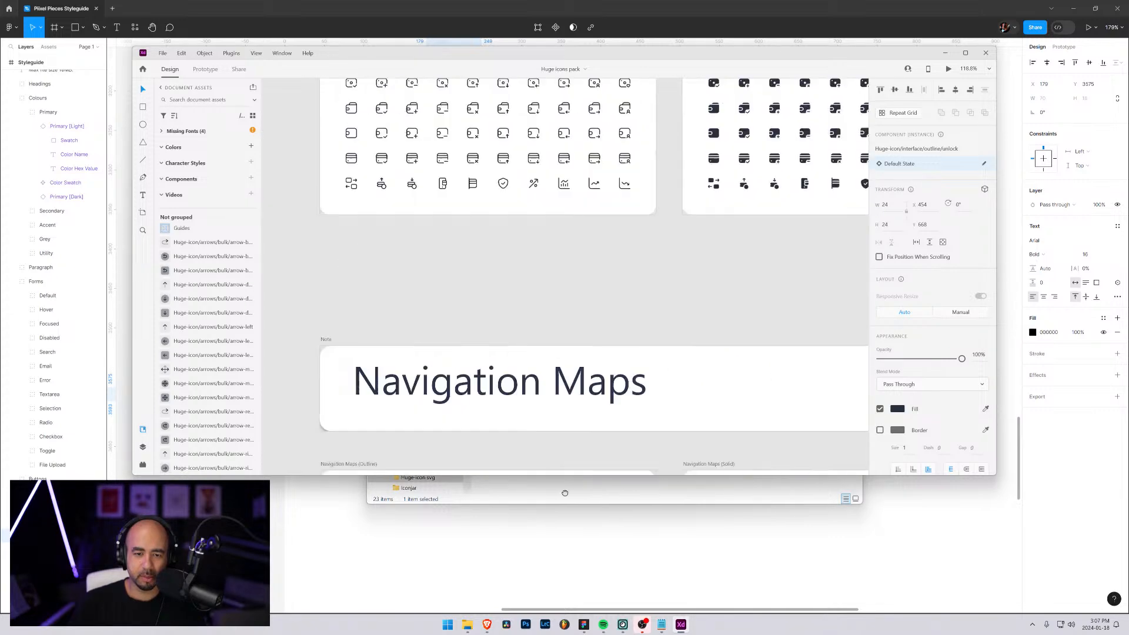
{"action": "left_click_drag", "start_coordinate": [640, 158], "coordinate": [599, 492]}
{"action": "left_click_drag", "start_coordinate": [526, 201], "coordinate": [539, 473]}
{"action": "left_click_drag", "start_coordinate": [577, 219], "coordinate": [571, 405]}
{"action": "left_click_drag", "start_coordinate": [552, 316], "coordinate": [610, 242]}
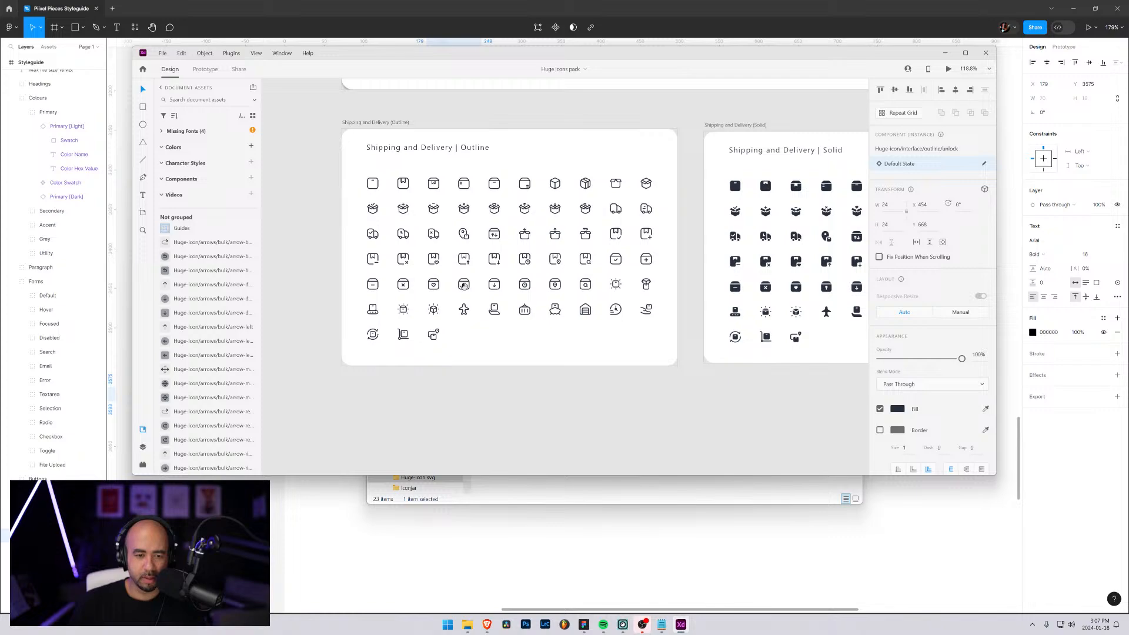
Find the Ecommerce outline icons in the pack overview and select the plain bag icon to identify its name
{"action": "scroll", "coordinate": [538, 308], "scroll_direction": "down", "scroll_amount": 5}
{"action": "scroll", "coordinate": [542, 328], "scroll_direction": "down", "scroll_amount": 1}
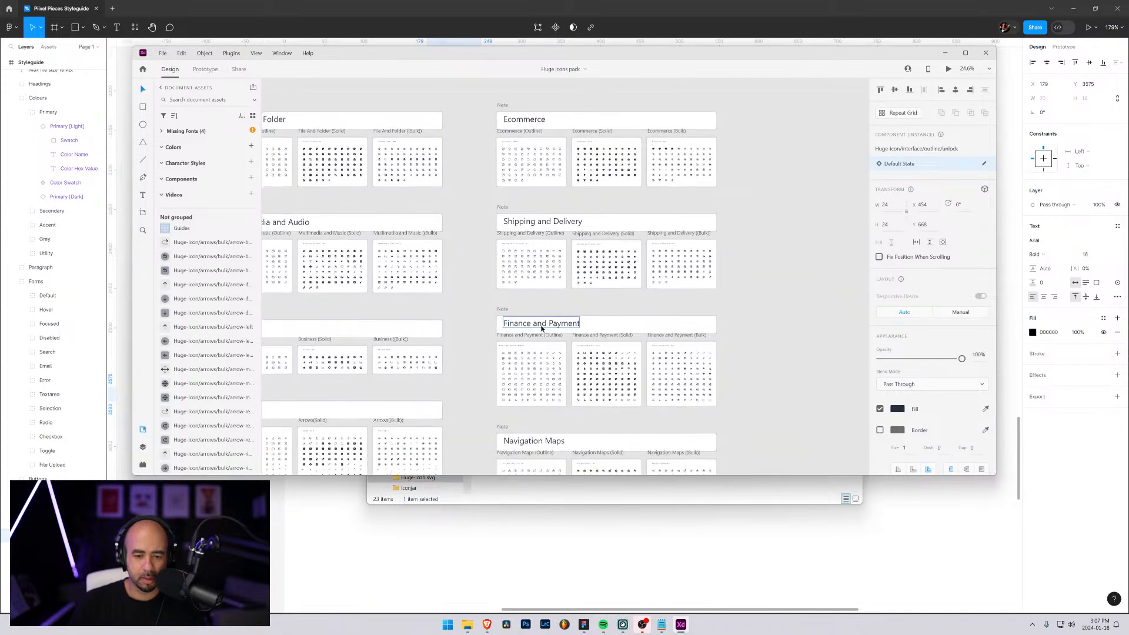
{"action": "scroll", "coordinate": [543, 328], "scroll_direction": "down", "scroll_amount": 1}
{"action": "left_click_drag", "start_coordinate": [471, 335], "coordinate": [553, 131]}
{"action": "left_click_drag", "start_coordinate": [528, 199], "coordinate": [634, 466]}
{"action": "left_click_drag", "start_coordinate": [598, 200], "coordinate": [466, 334]}
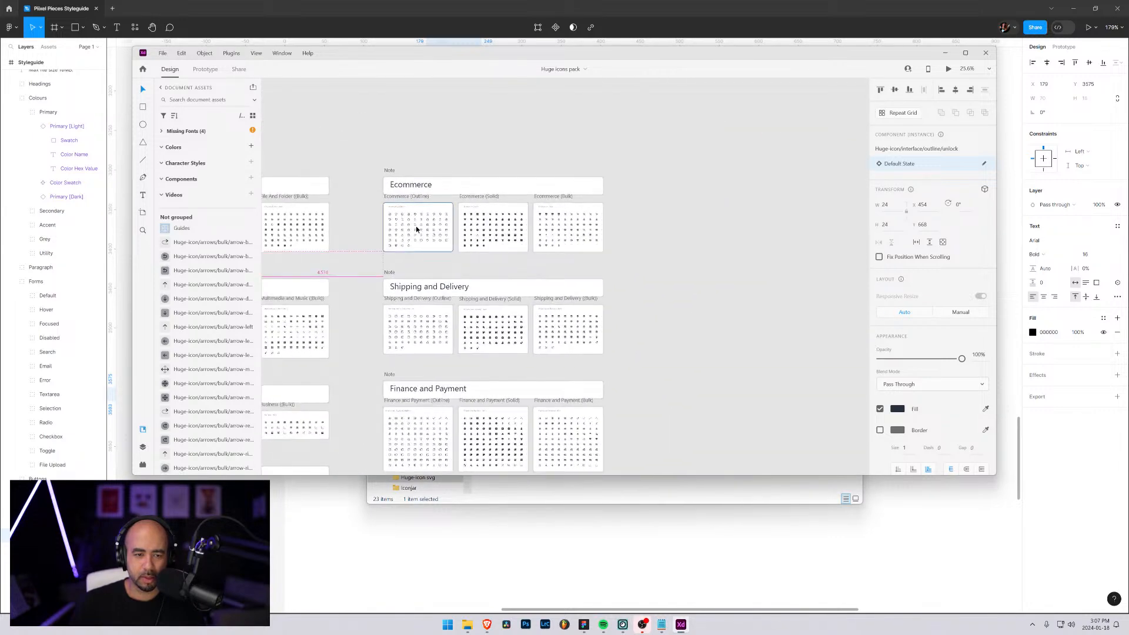
{"action": "scroll", "coordinate": [417, 230], "scroll_direction": "up", "scroll_amount": 10}
{"action": "scroll", "coordinate": [436, 251], "scroll_direction": "down", "scroll_amount": 4}
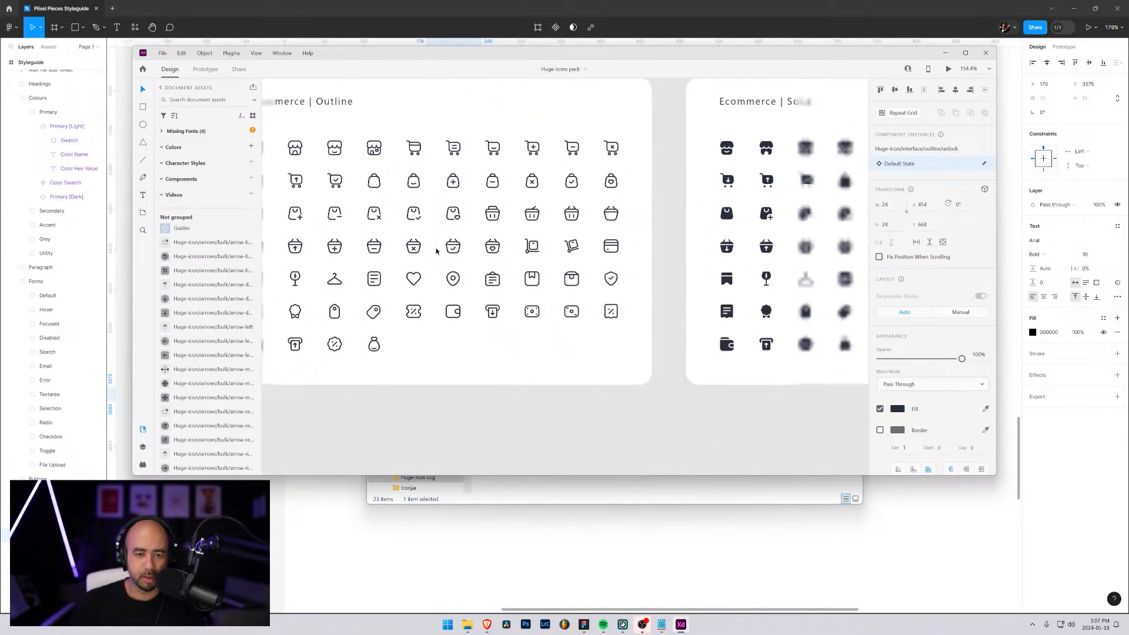
{"action": "scroll", "coordinate": [477, 275], "scroll_direction": "up", "scroll_amount": 2}
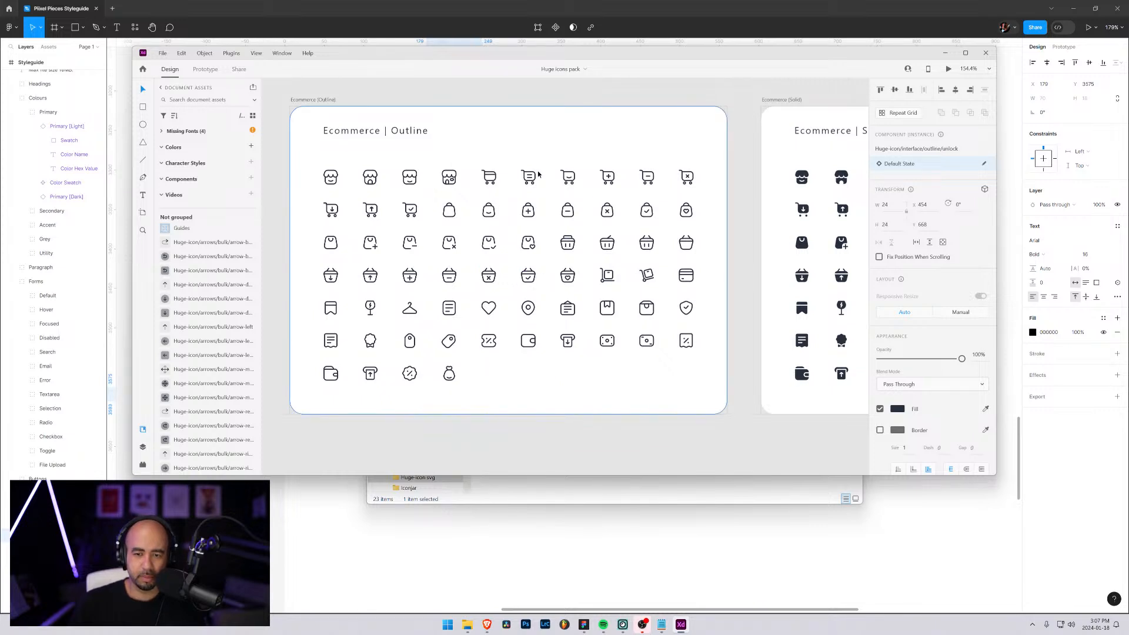
{"action": "left_click", "coordinate": [444, 218]}
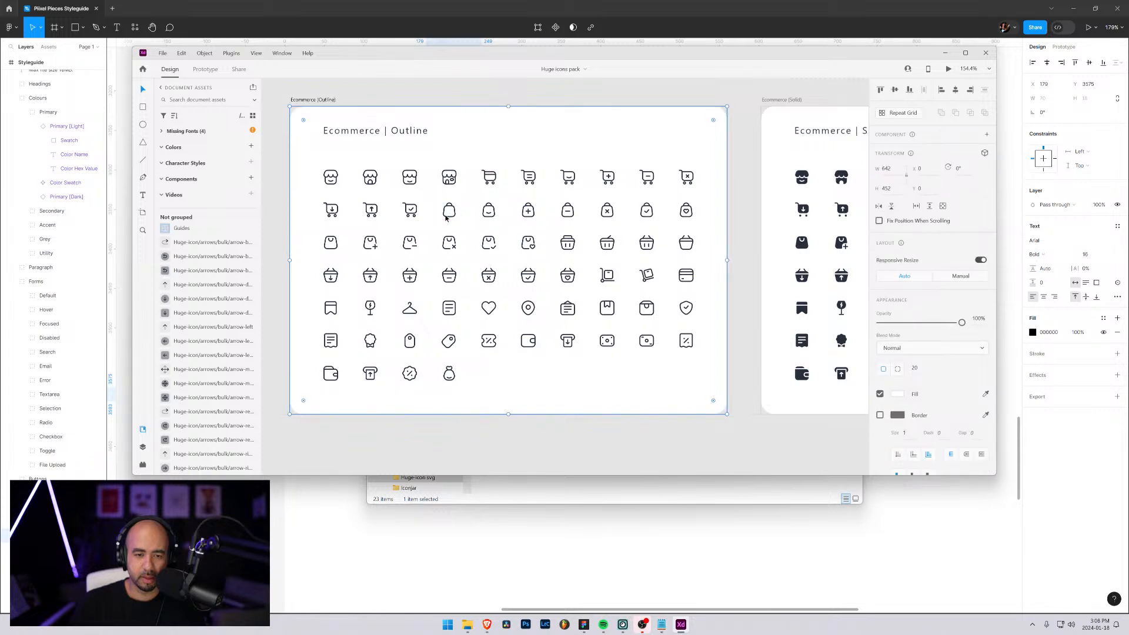
{"action": "double_click", "coordinate": [447, 218]}
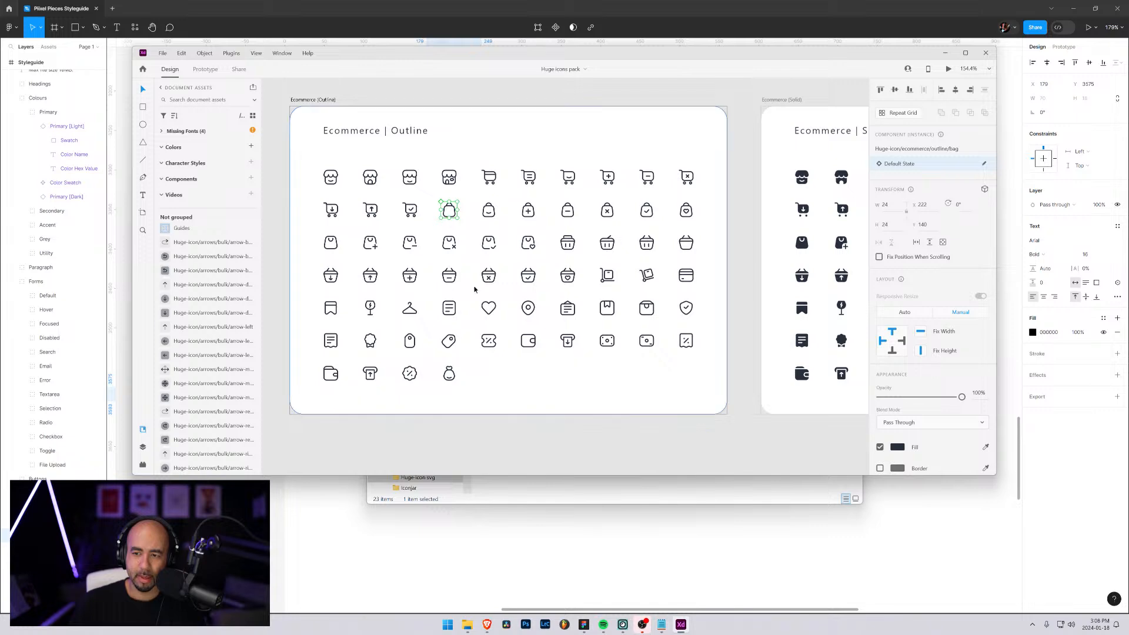
Switch to File Explorer, minimize Adobe XD and open the ecommerce folder of Huge-icon svg
{"action": "left_click", "coordinate": [469, 632]}
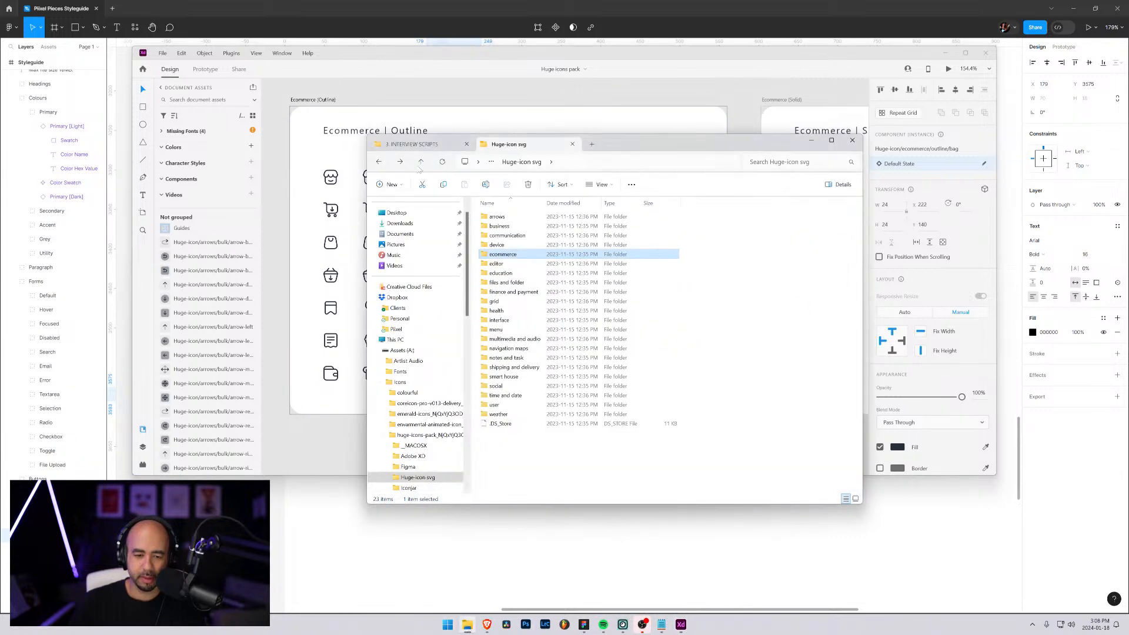
{"action": "left_click", "coordinate": [949, 54]}
{"action": "left_click", "coordinate": [946, 53]}
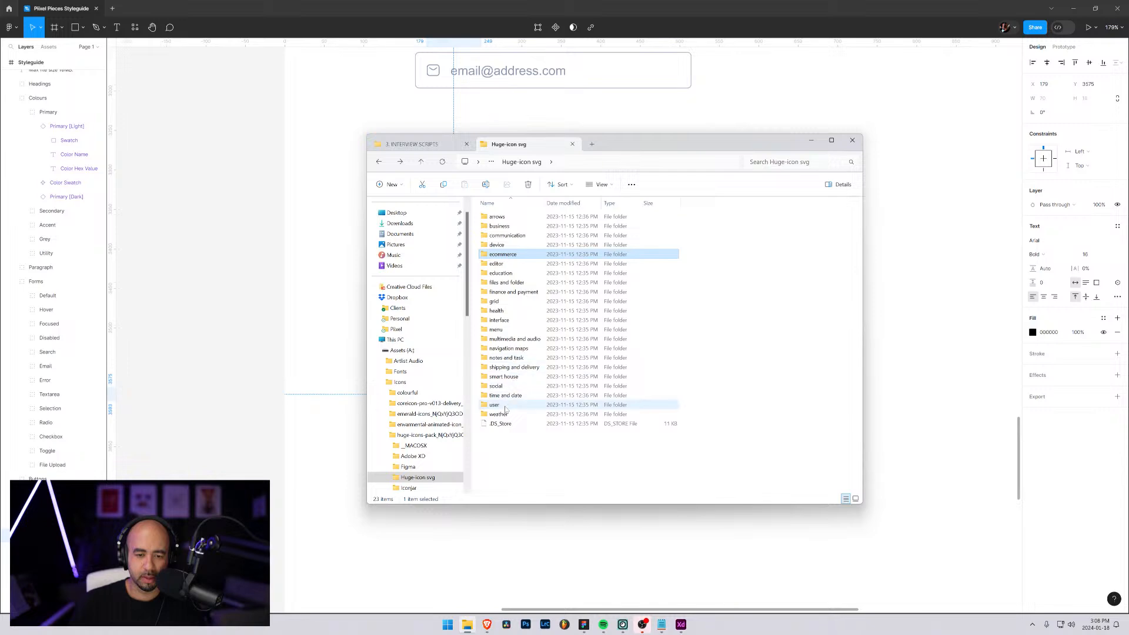
{"action": "double_click", "coordinate": [496, 257]}
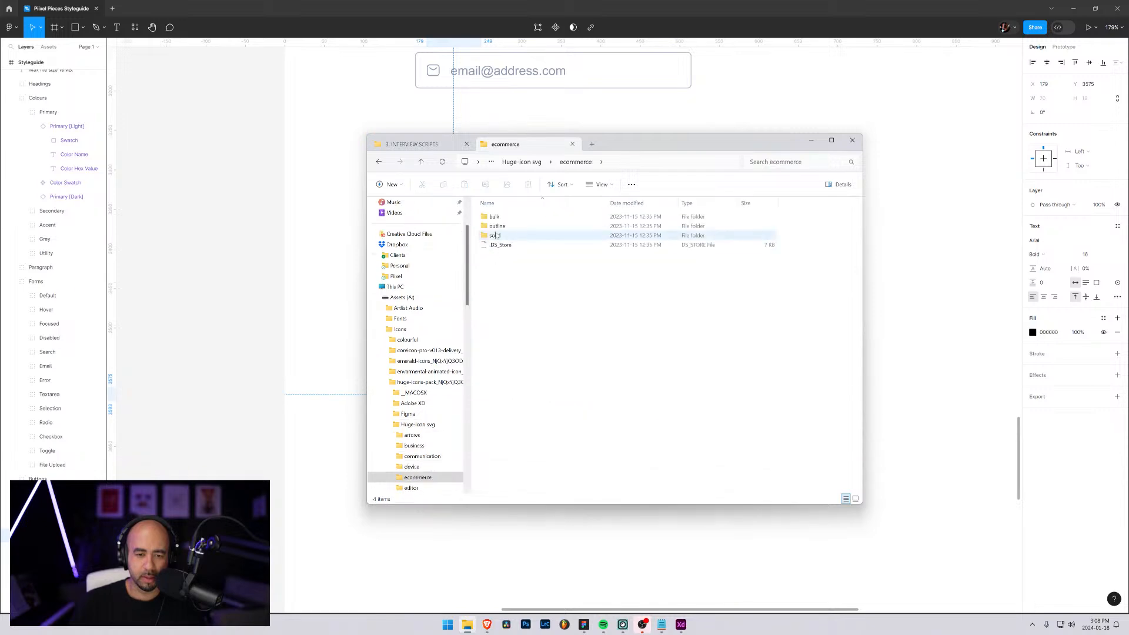
Try placing the bag icon from the bulk folder on the second Alternate button in Figma, and undo it
{"action": "double_click", "coordinate": [494, 217]}
{"action": "left_click", "coordinate": [494, 235]}
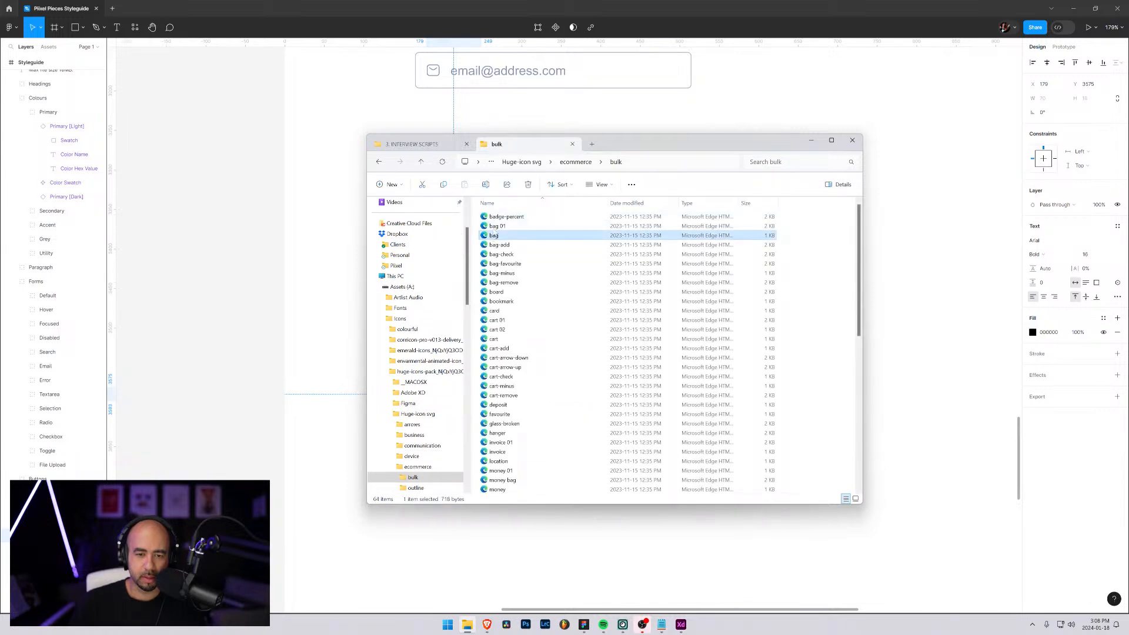
{"action": "left_click_drag", "start_coordinate": [598, 144], "coordinate": [786, 123]}
{"action": "left_click_drag", "start_coordinate": [682, 215], "coordinate": [470, 423]}
{"action": "key", "text": "ctrl+z"}
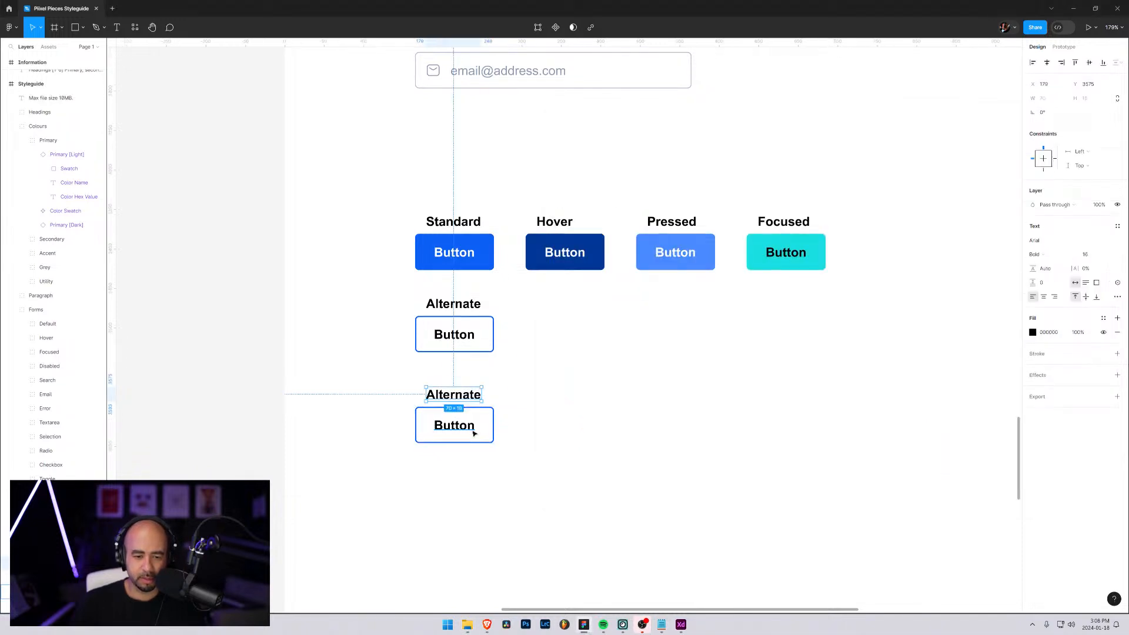
Switch back to File Explorer and place the bag icon from the ecommerce outline folder inside the second Alternate button in Figma
{"action": "key", "text": "alt+Tab"}
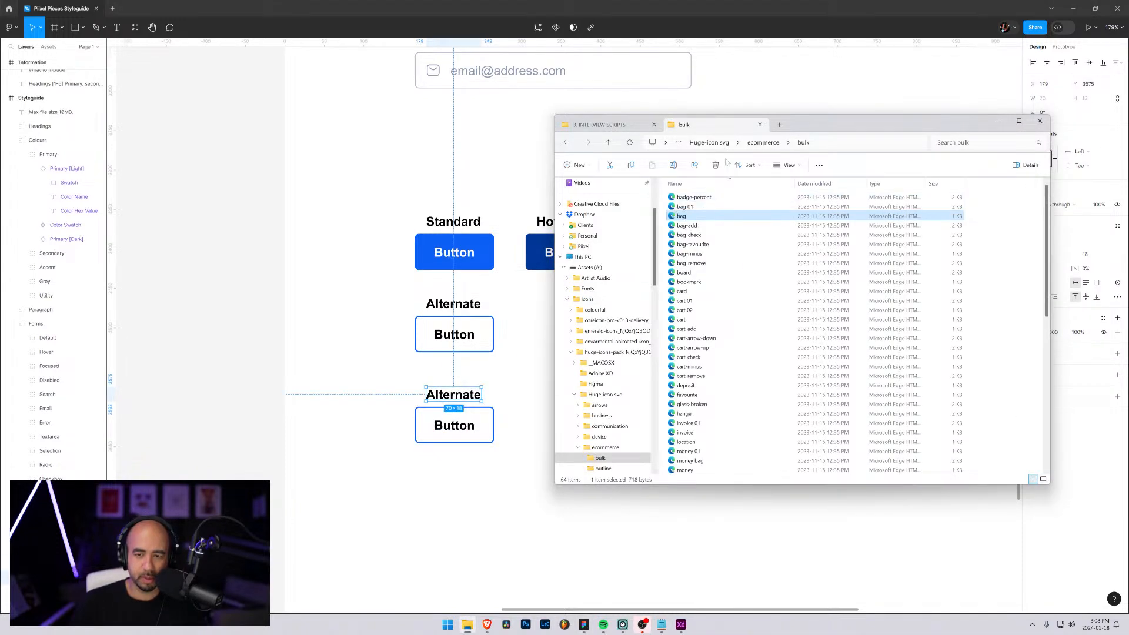
{"action": "key", "text": "alt+Up"}
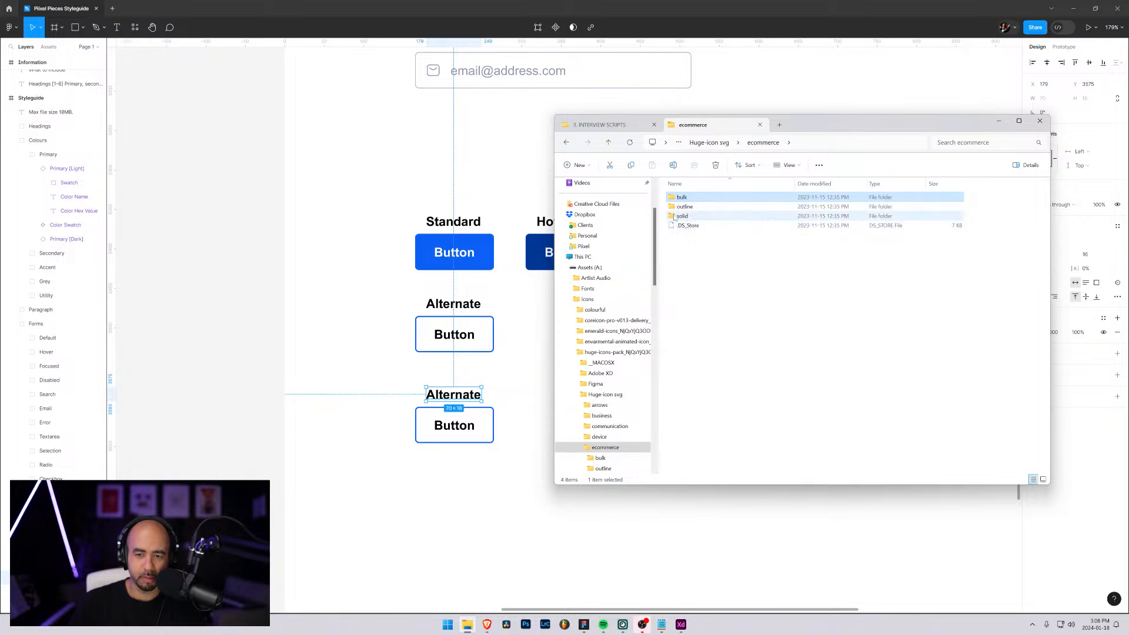
{"action": "key", "text": "Down"}
{"action": "key", "text": "Return"}
{"action": "left_click_drag", "start_coordinate": [681, 216], "coordinate": [437, 433]}
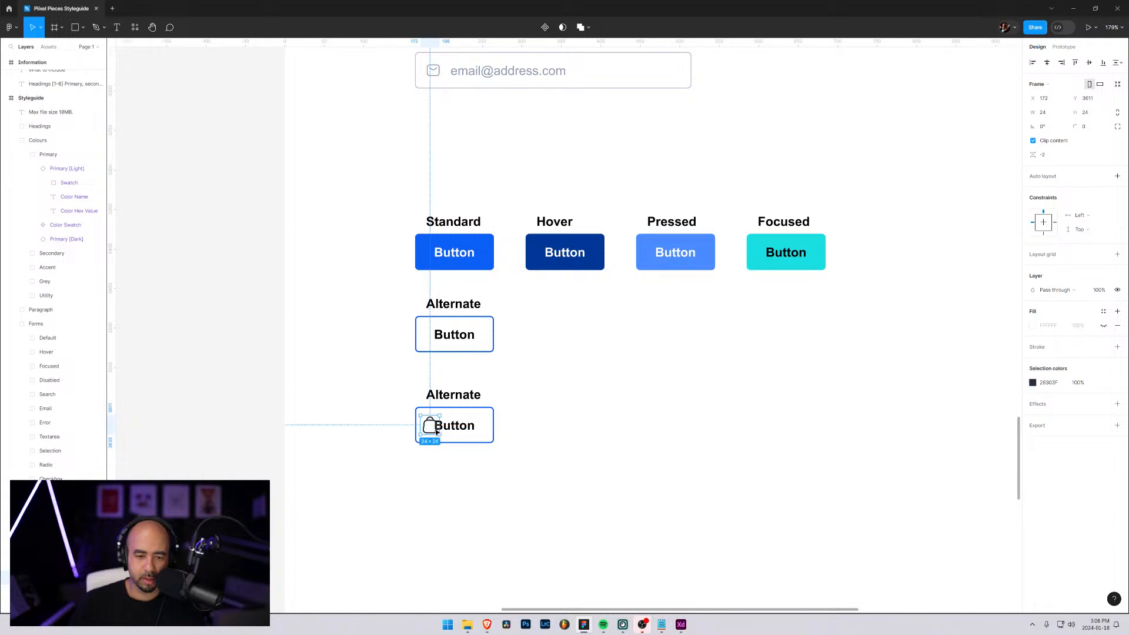
Check the mail icon's size in the Email Address field and resize the bag icon to 18 by 18
{"action": "scroll", "coordinate": [759, 332], "scroll_direction": "down", "scroll_amount": 3}
{"action": "scroll", "coordinate": [704, 333], "scroll_direction": "down", "scroll_amount": 1, "text": "ctrl"}
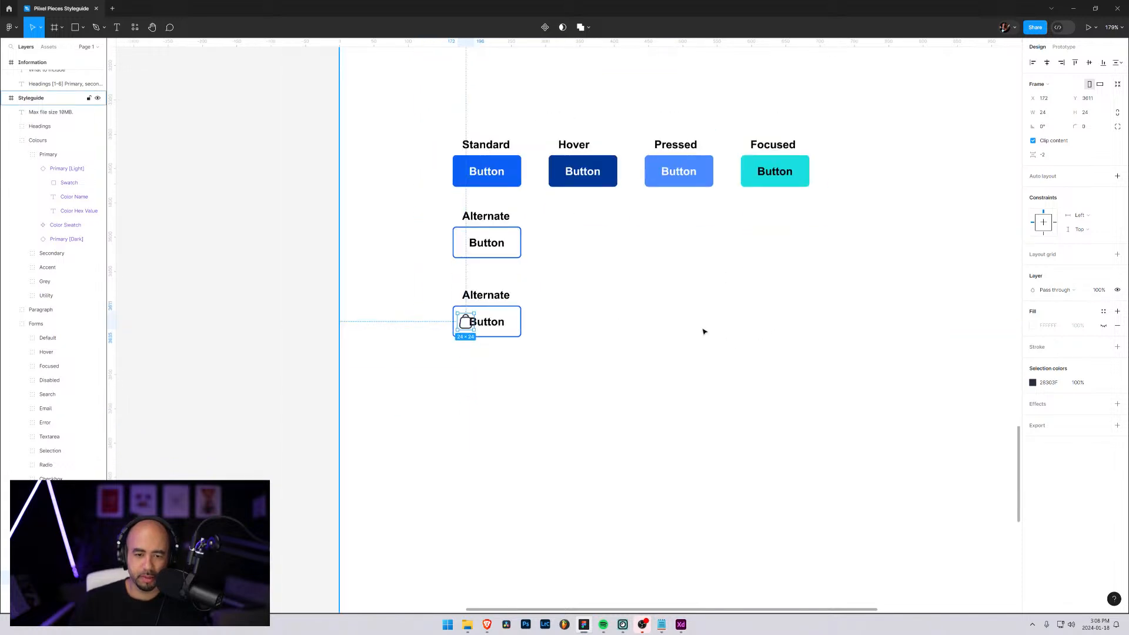
{"action": "scroll", "coordinate": [704, 332], "scroll_direction": "down", "scroll_amount": 3}
{"action": "left_click", "coordinate": [580, 164]}
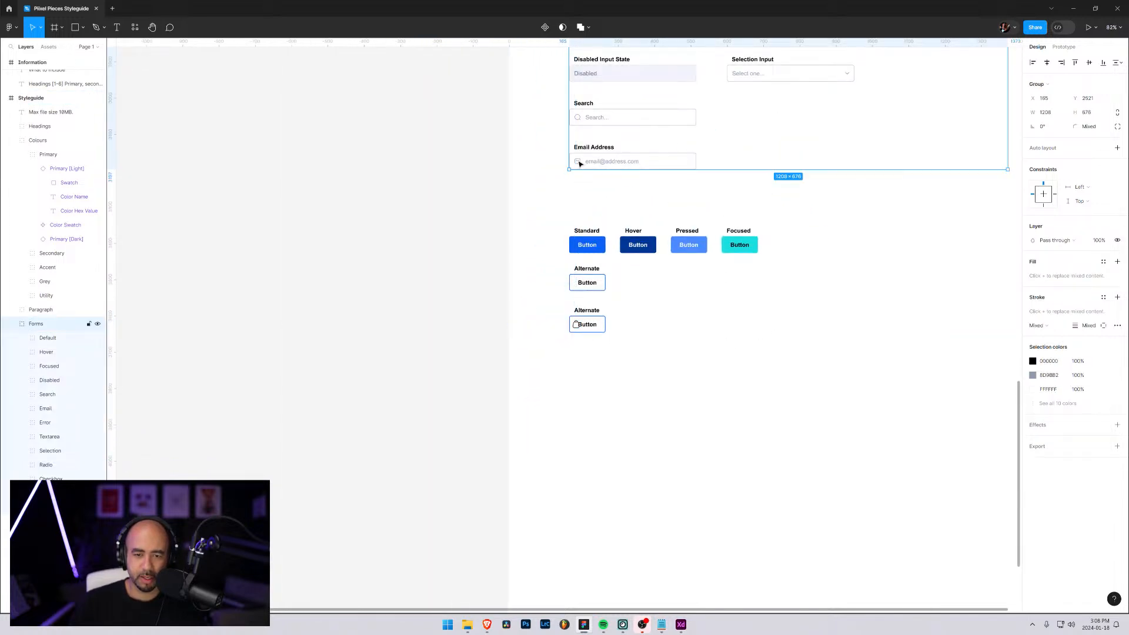
{"action": "left_click", "coordinate": [580, 163], "text": "ctrl"}
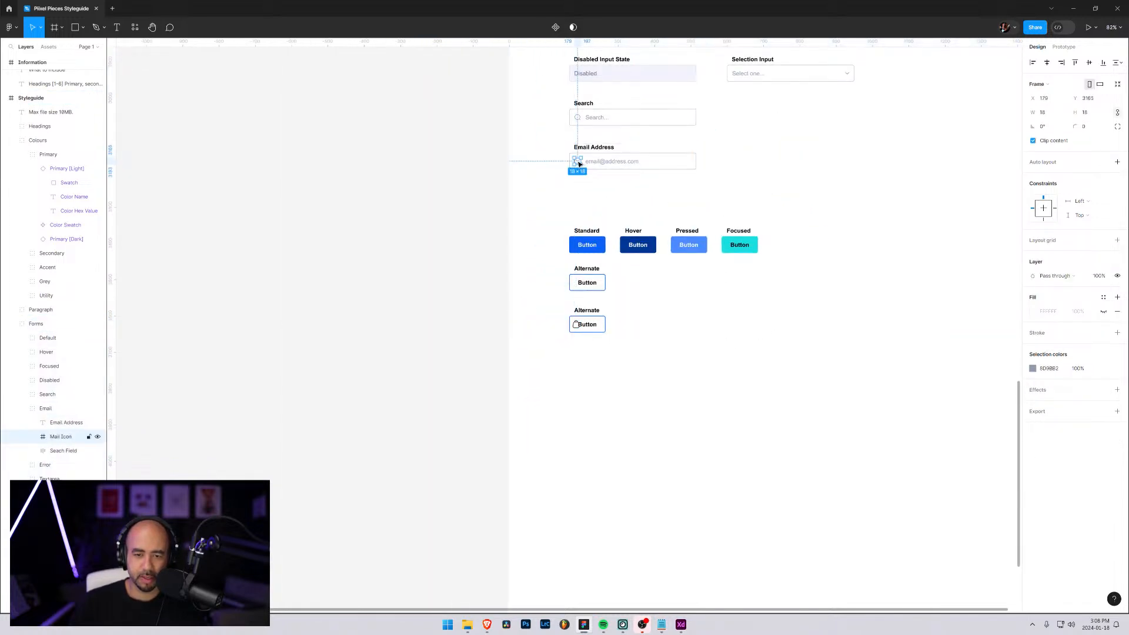
{"action": "left_click", "coordinate": [580, 328]}
{"action": "left_click", "coordinate": [579, 329], "text": "ctrl"}
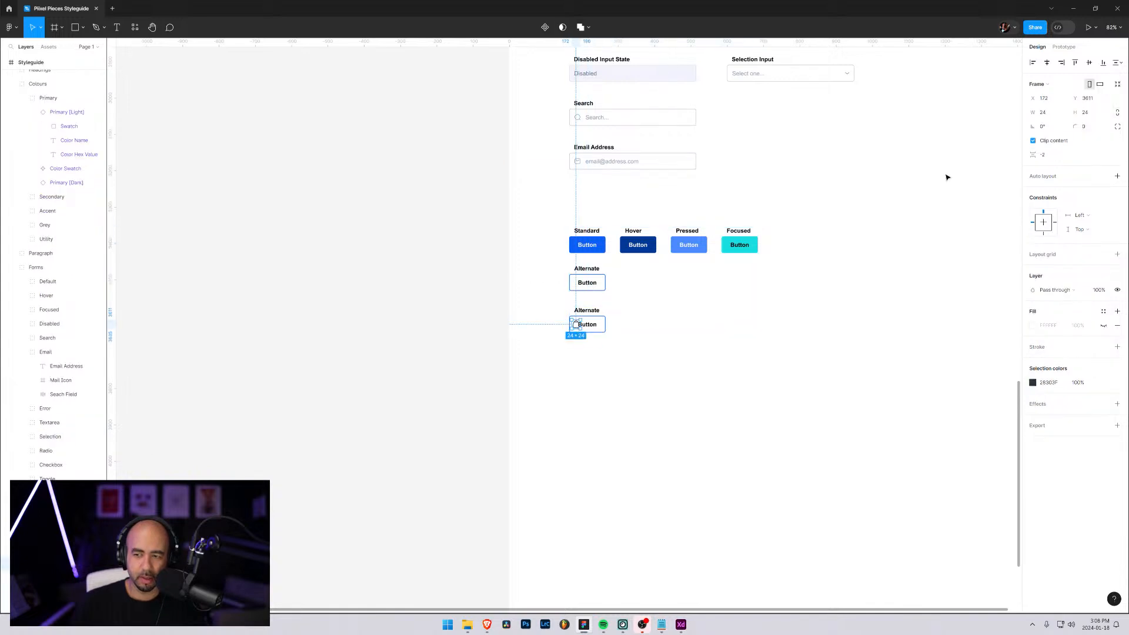
{"action": "left_click", "coordinate": [1044, 112]}
{"action": "type", "text": "18"}
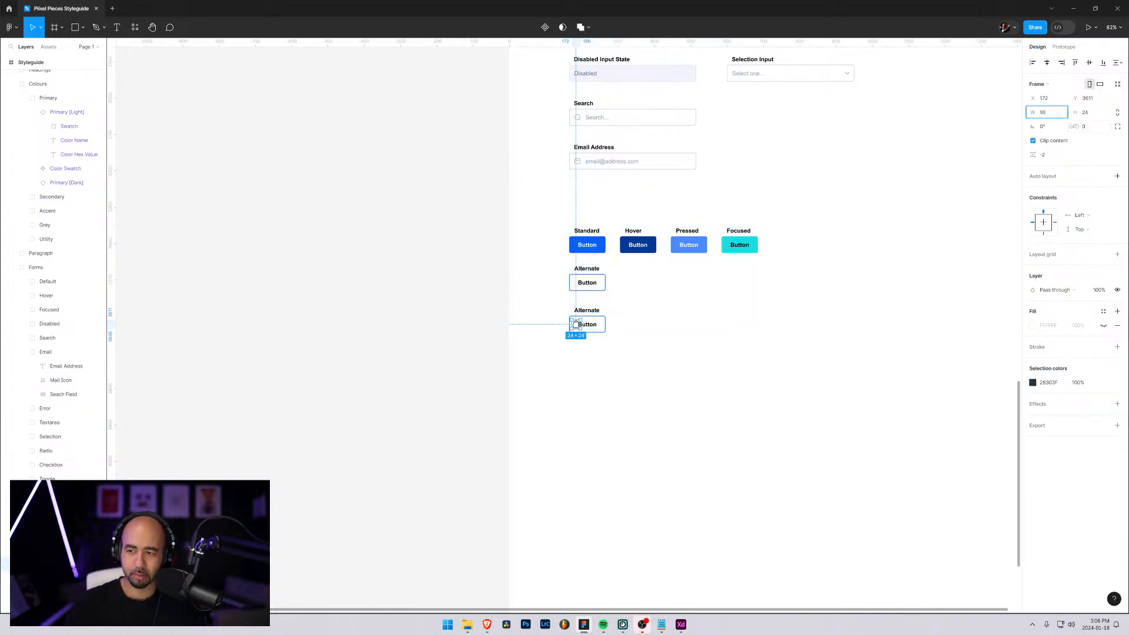
{"action": "key", "text": "Tab"}
{"action": "key", "text": "Return"}
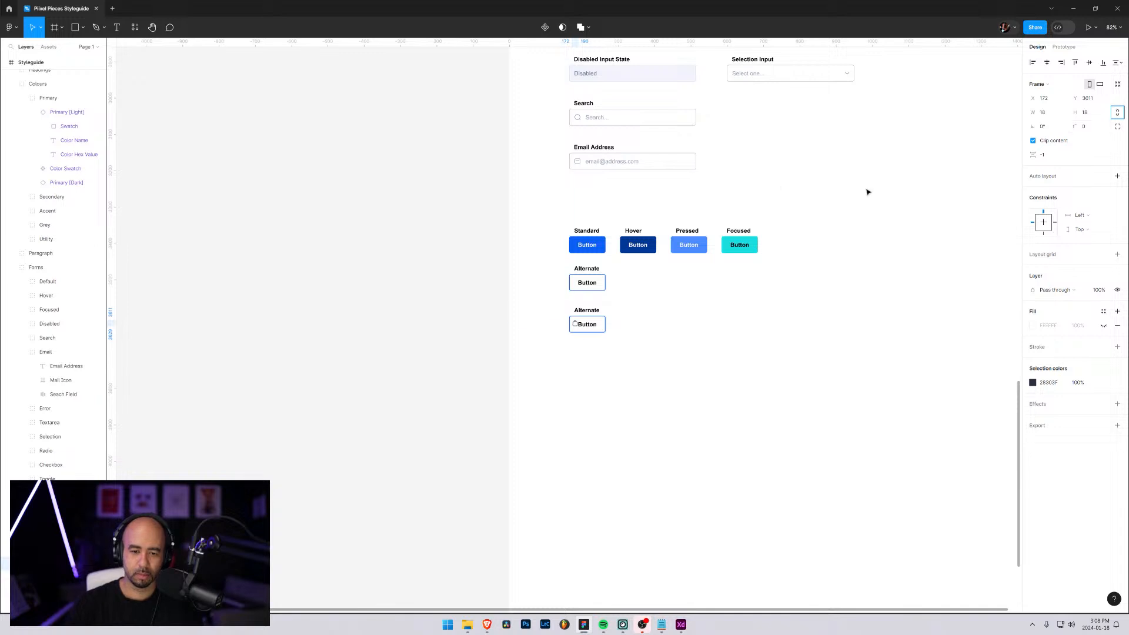
Change the label above the button containing the bag icon to "With Icon"
{"action": "left_click", "coordinate": [612, 334]}
{"action": "scroll", "coordinate": [612, 334], "scroll_direction": "up", "scroll_amount": 1}
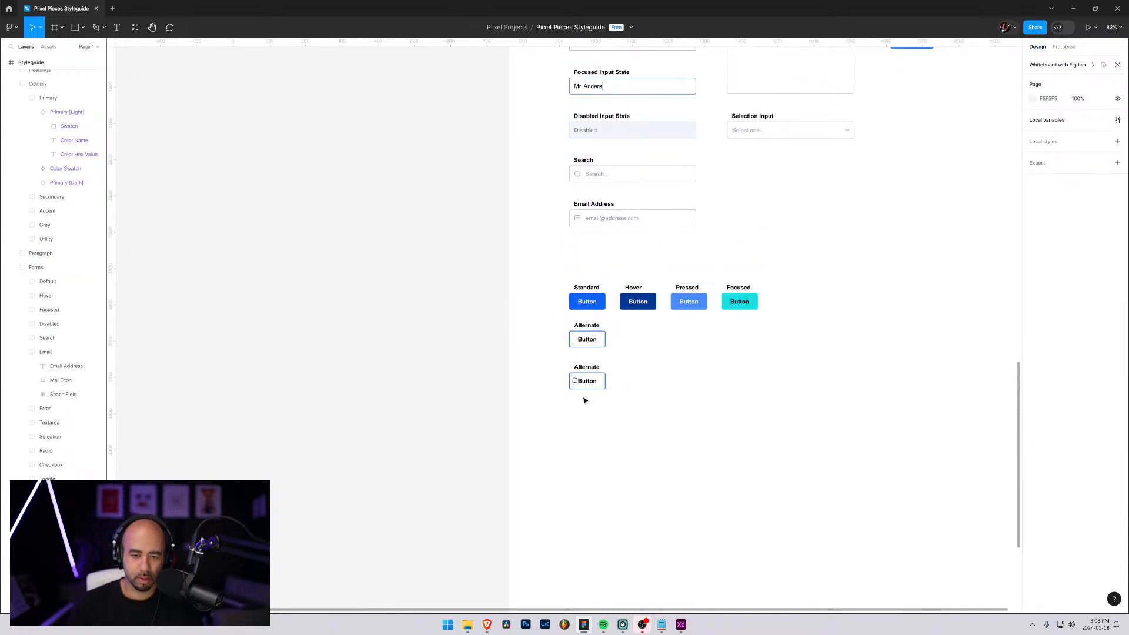
{"action": "scroll", "coordinate": [579, 379], "scroll_direction": "up", "scroll_amount": 6, "text": "ctrl"}
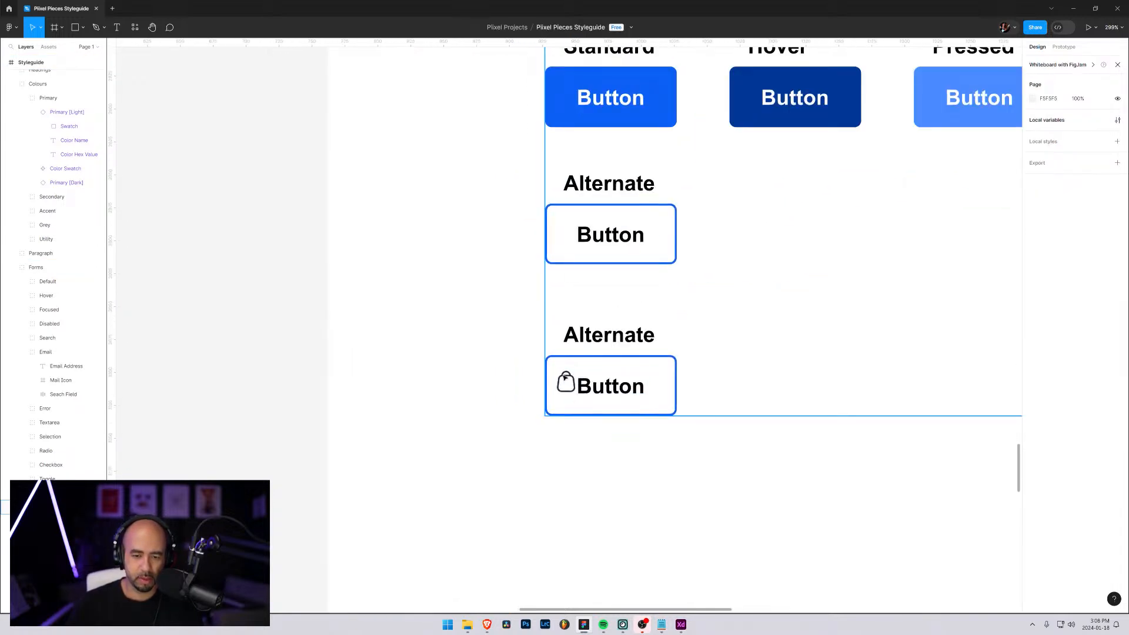
{"action": "left_click", "coordinate": [599, 337]}
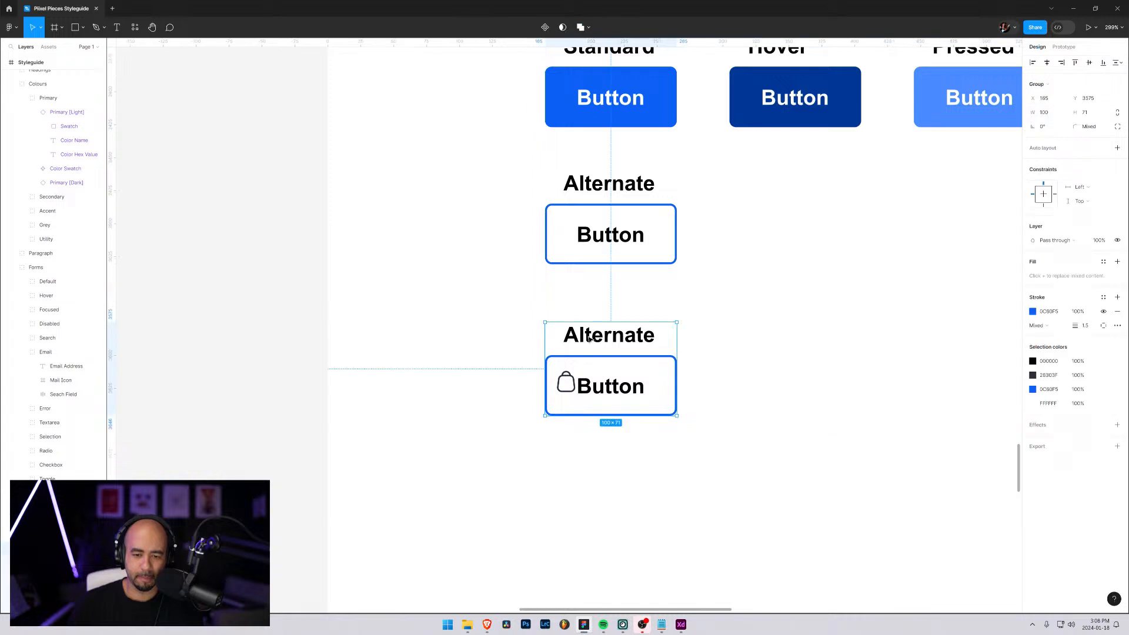
{"action": "double_click", "coordinate": [599, 337]}
{"action": "double_click", "coordinate": [599, 337]}
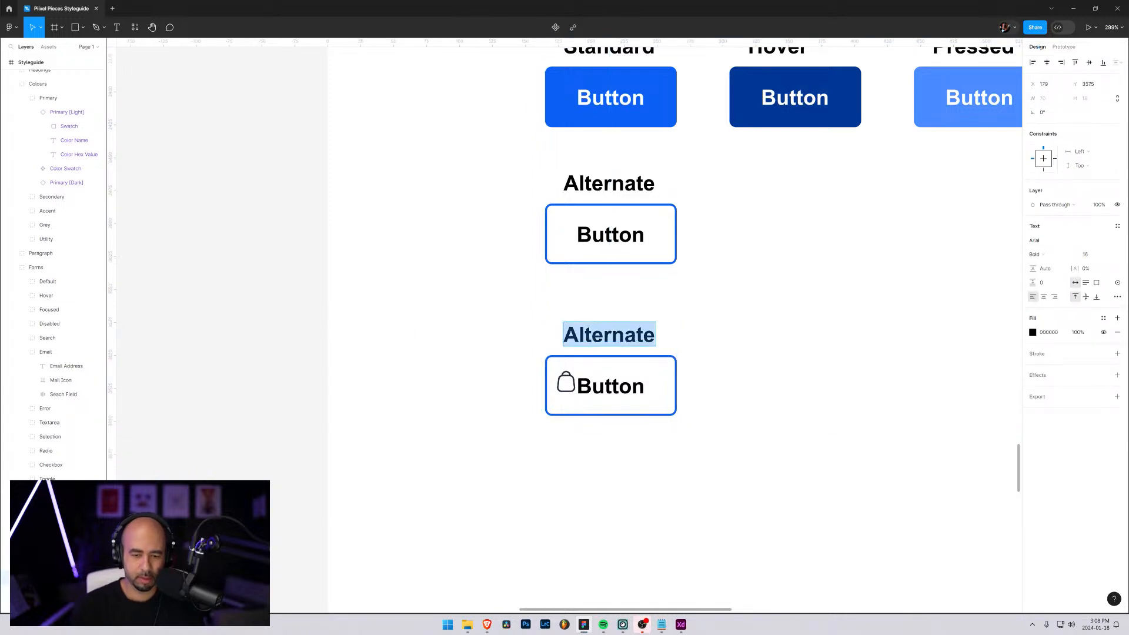
{"action": "type", "text": "With Icon"}
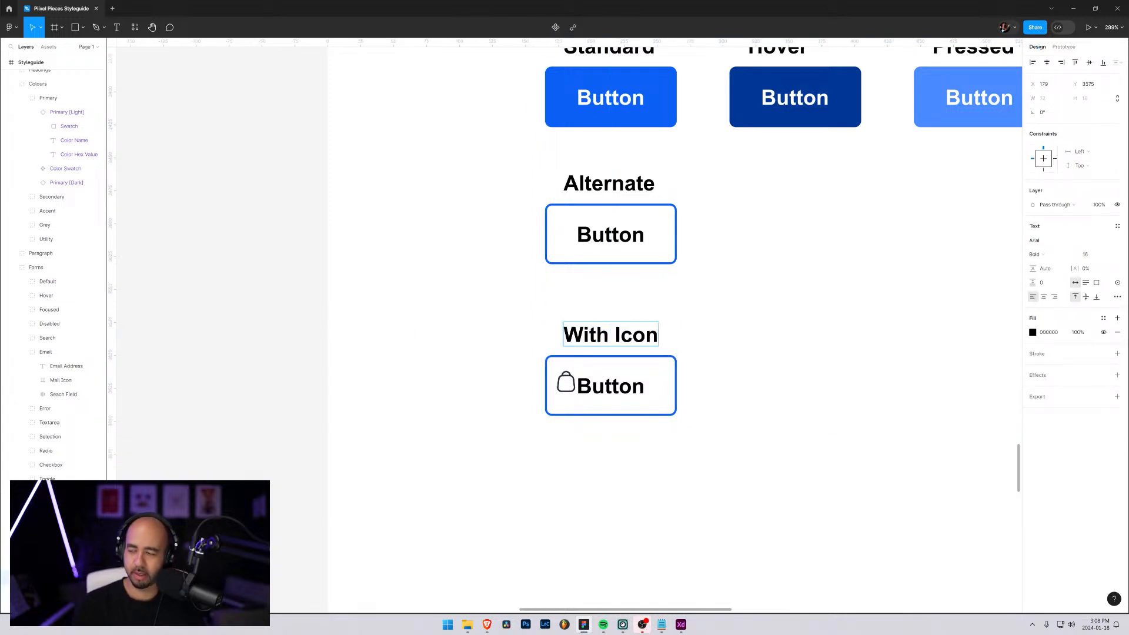
{"action": "key", "text": "Escape"}
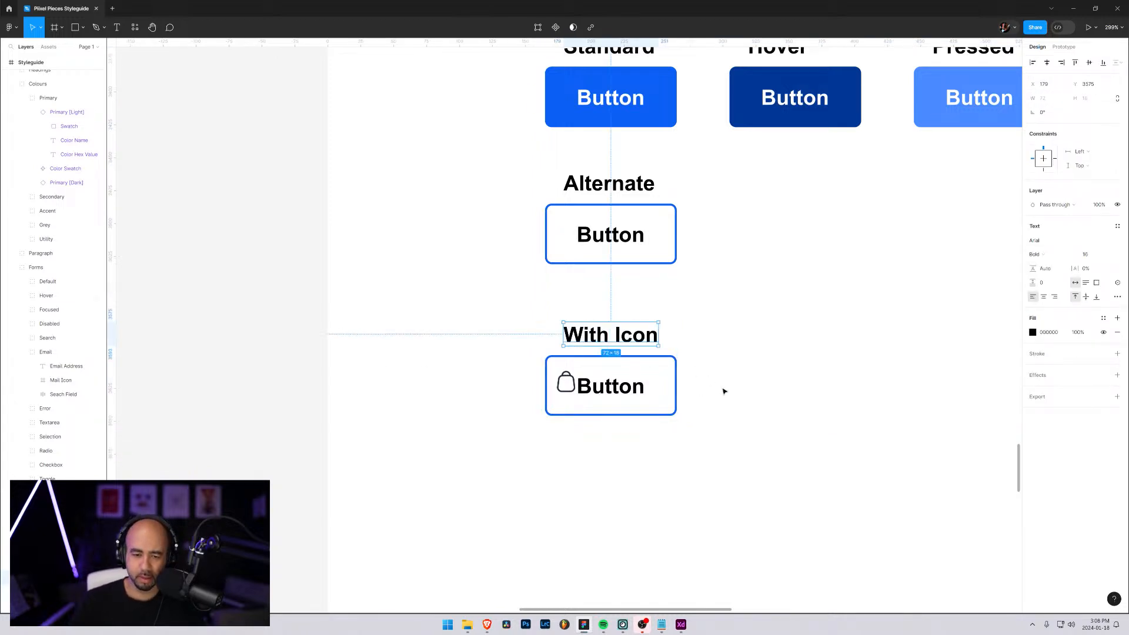
Move the bag icon slightly down and to the left to line it up with the Button text
{"action": "left_click", "coordinate": [563, 388]}
{"action": "left_click_drag", "start_coordinate": [565, 389], "coordinate": [564, 394]}
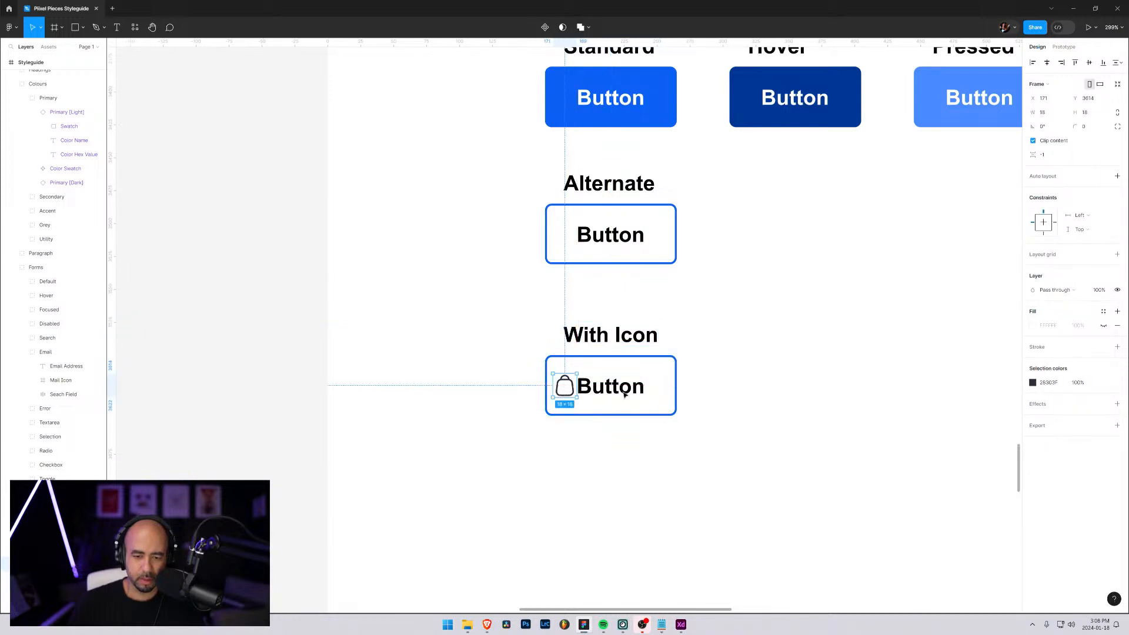
{"action": "left_click", "coordinate": [758, 404]}
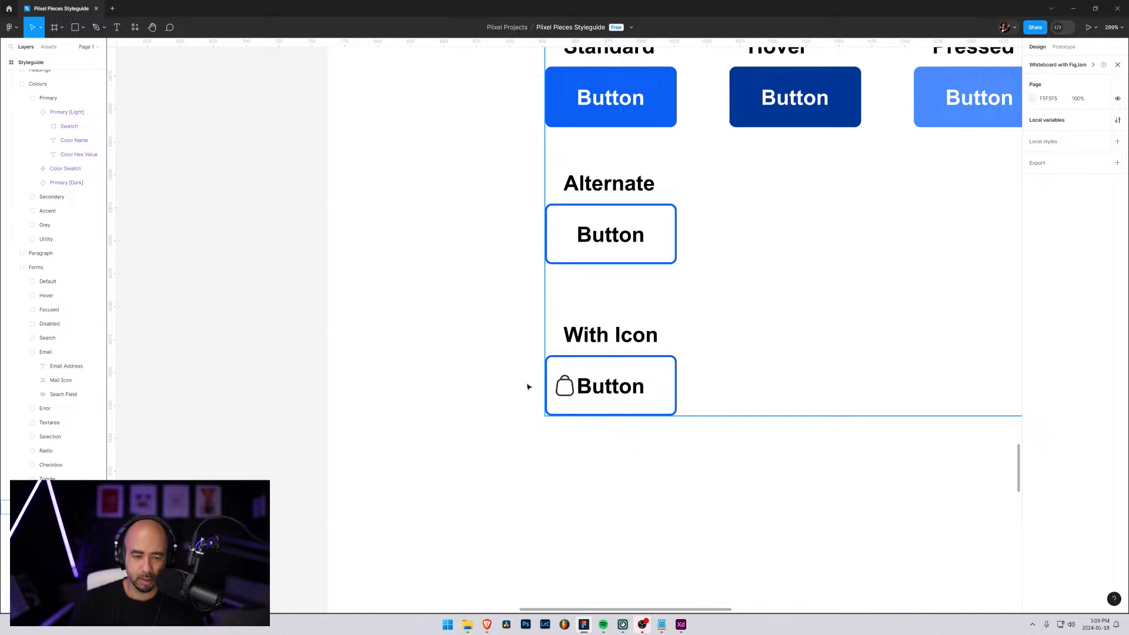
Move the bag icon's layer into the With Icon button's auto layout frame, ahead of the Button text
{"action": "left_click", "coordinate": [613, 397]}
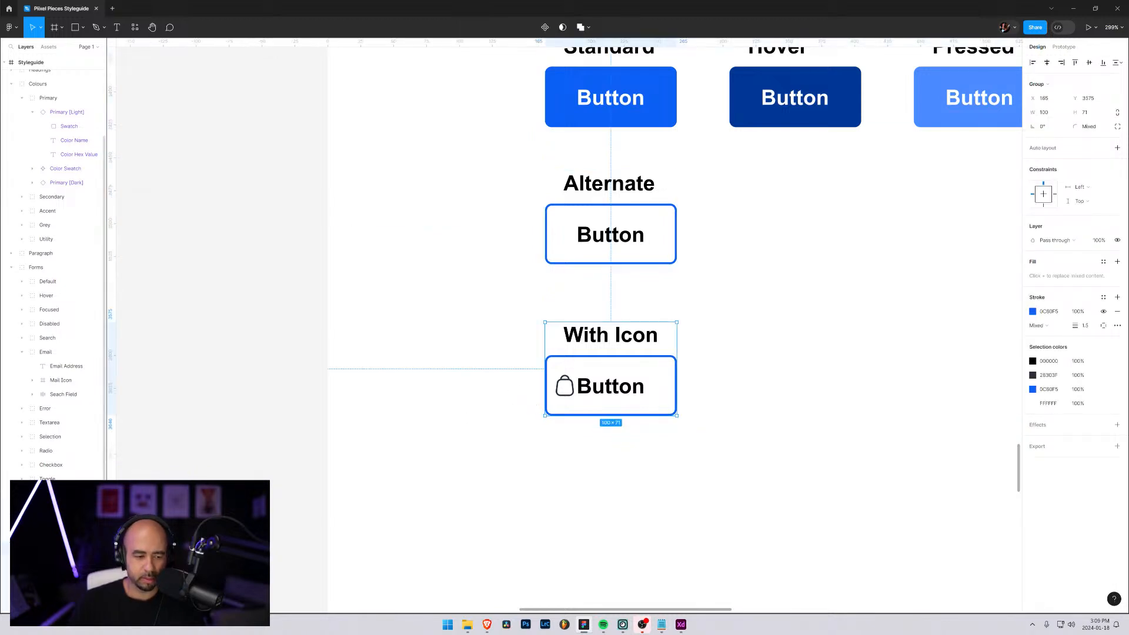
{"action": "left_click", "coordinate": [58, 592]}
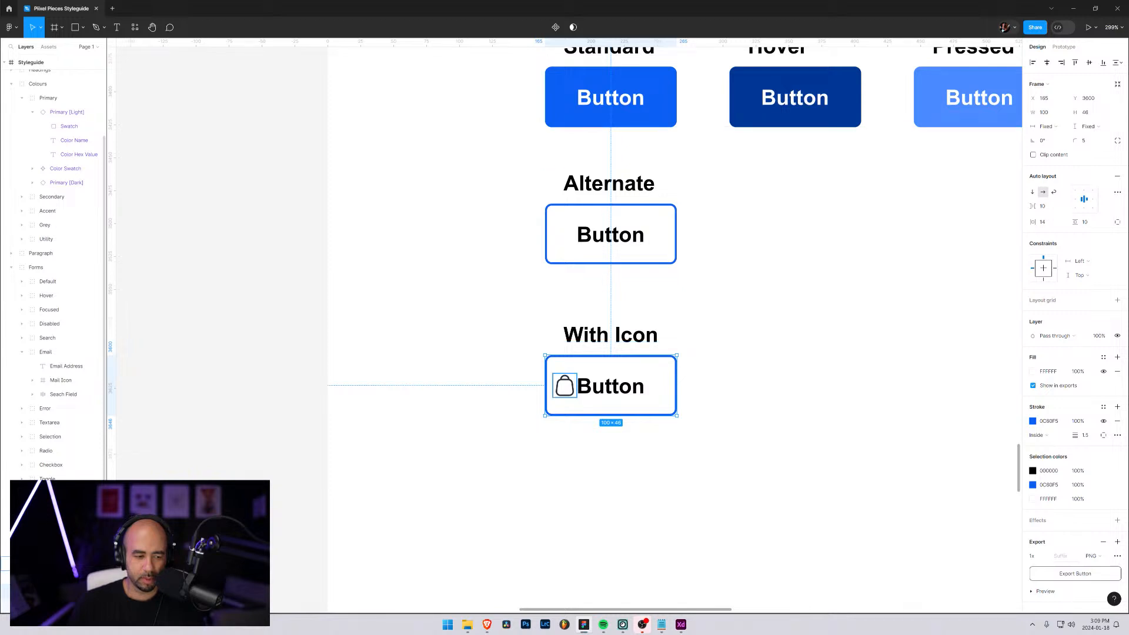
{"action": "left_click", "coordinate": [564, 386]}
{"action": "left_click_drag", "start_coordinate": [58, 564], "coordinate": [58, 592]}
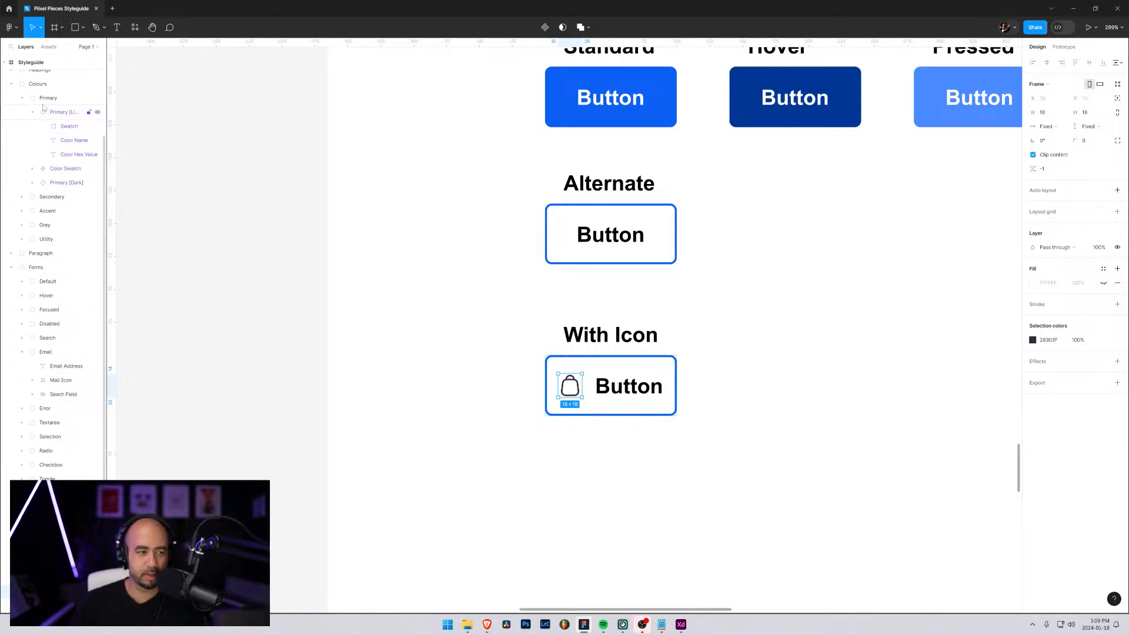
Collapse the Colours and Forms layer groups and select the With Icon button's frame
{"action": "left_click", "coordinate": [11, 84]}
{"action": "left_click", "coordinate": [11, 112]}
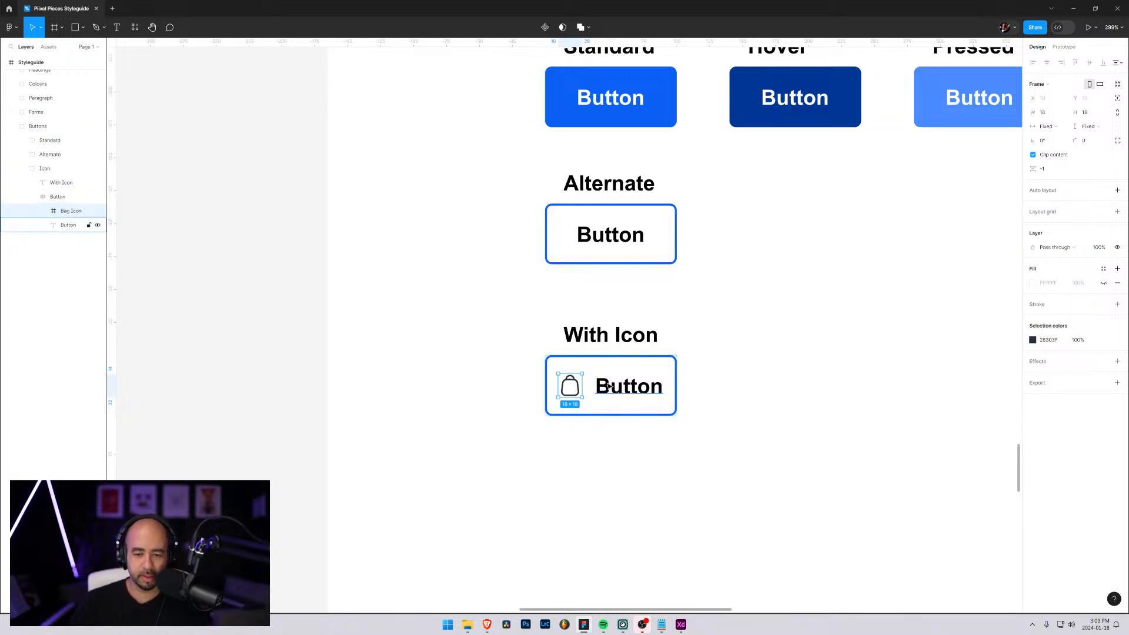
{"action": "left_click", "coordinate": [590, 365]}
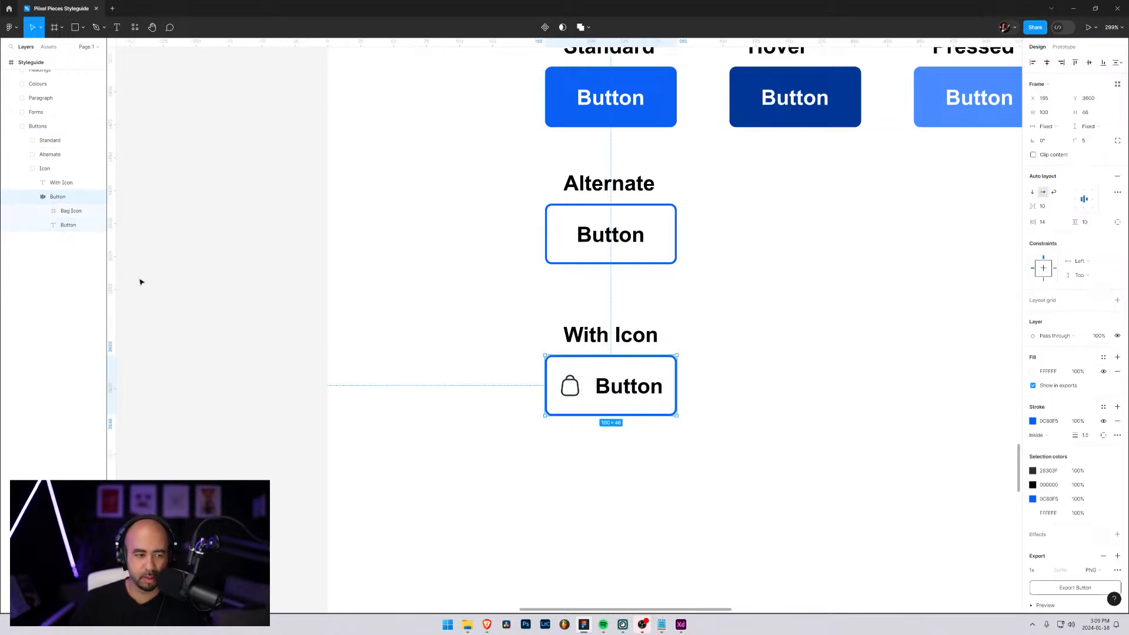
Widen the With Icon button's frame to 110
{"action": "left_click", "coordinate": [64, 211]}
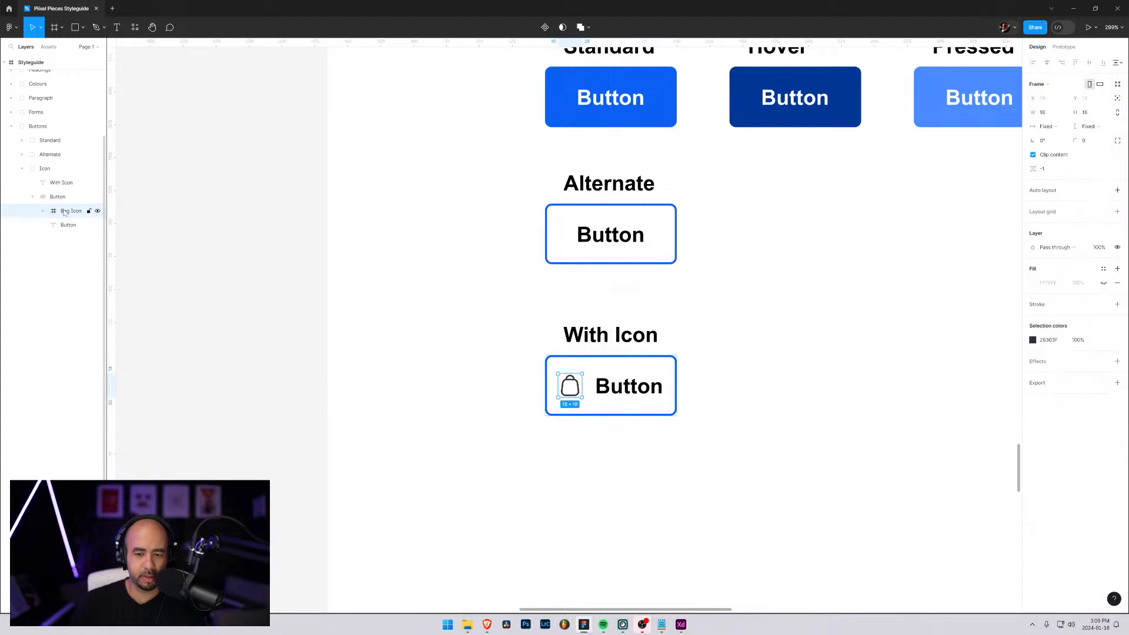
{"action": "left_click", "coordinate": [59, 228]}
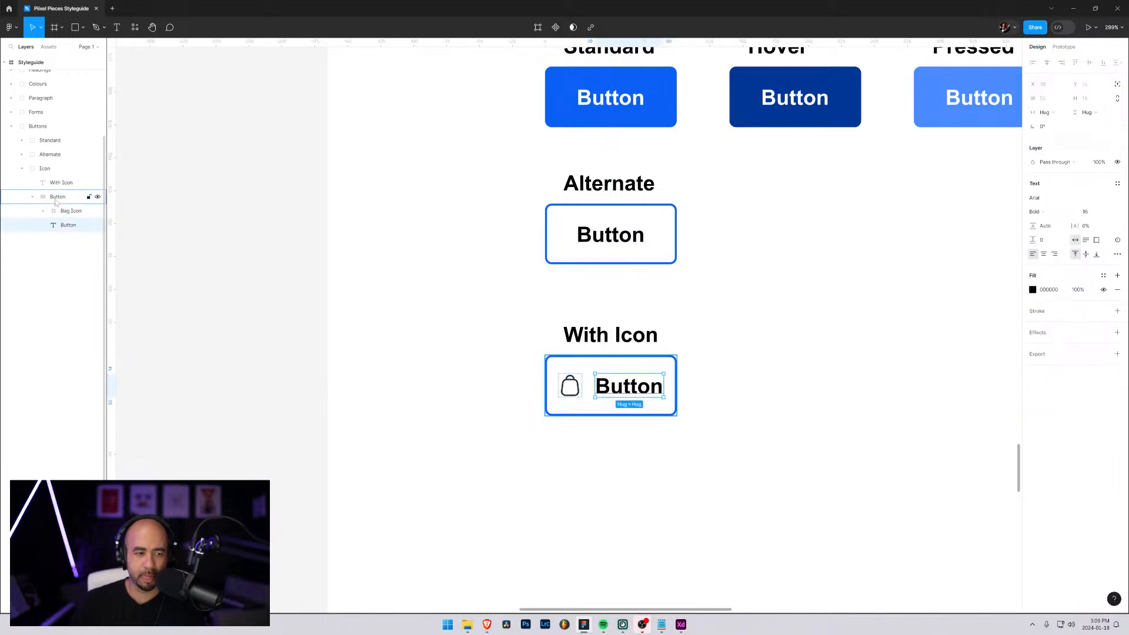
{"action": "left_click", "coordinate": [56, 198]}
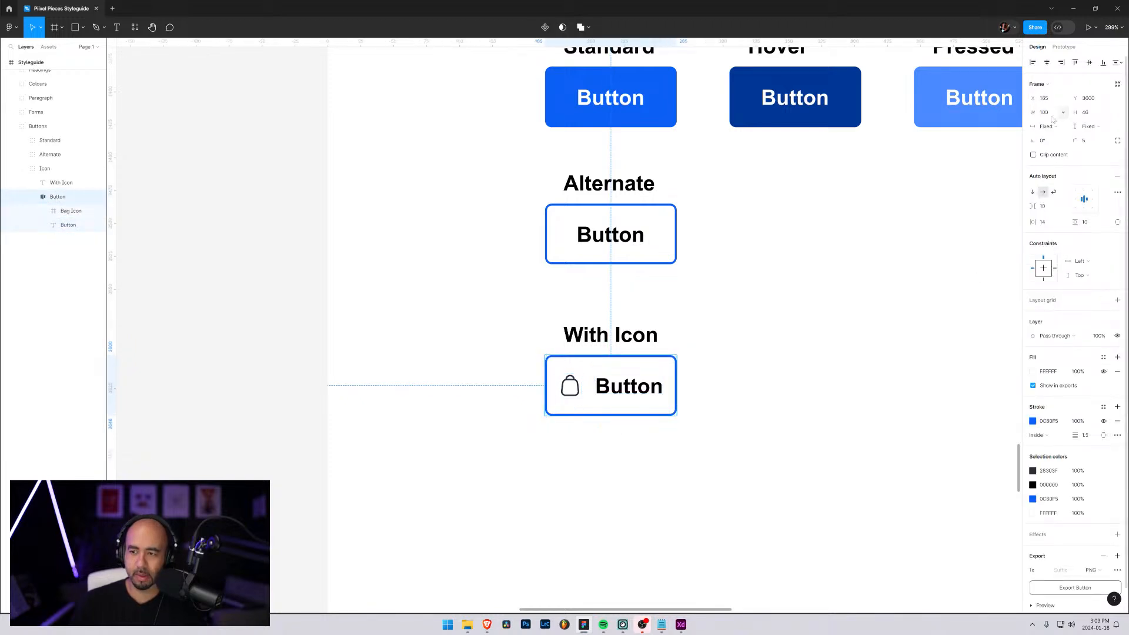
{"action": "left_click", "coordinate": [1049, 116]}
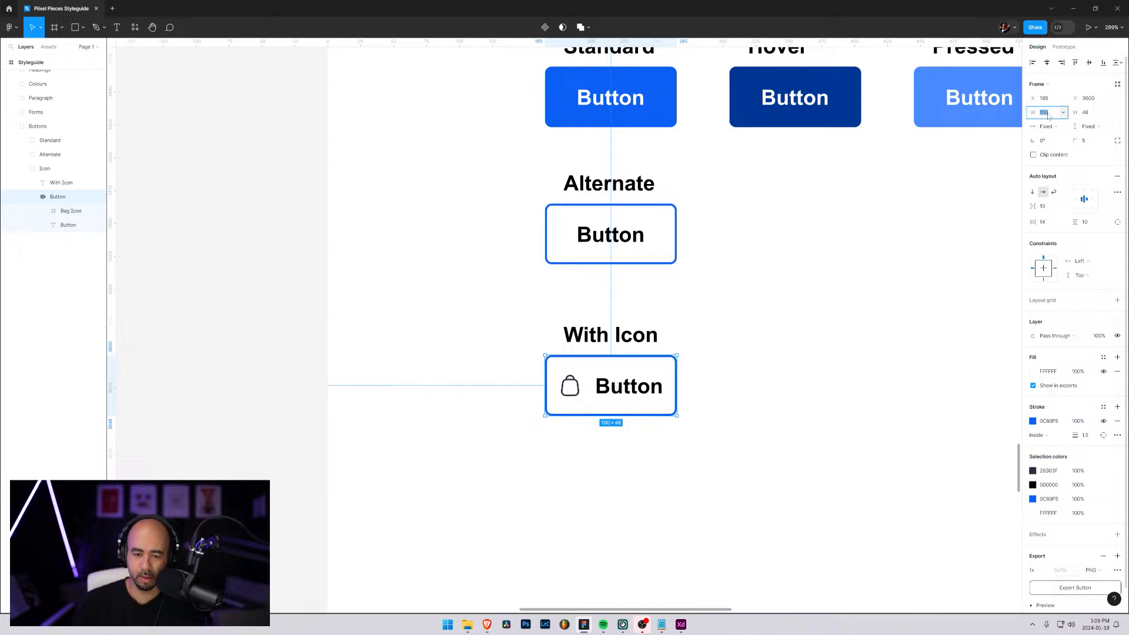
{"action": "key", "text": "shift+Up"}
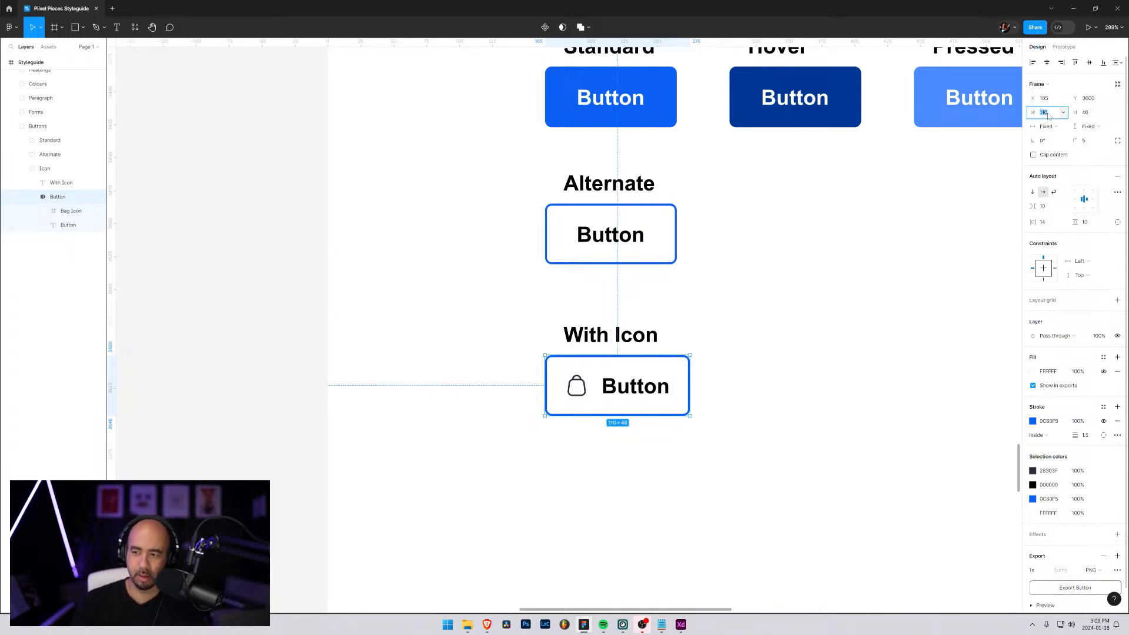
Try a horizontal padding of 5 on the With Icon button's auto layout, settling on 1
{"action": "left_click", "coordinate": [1048, 209]}
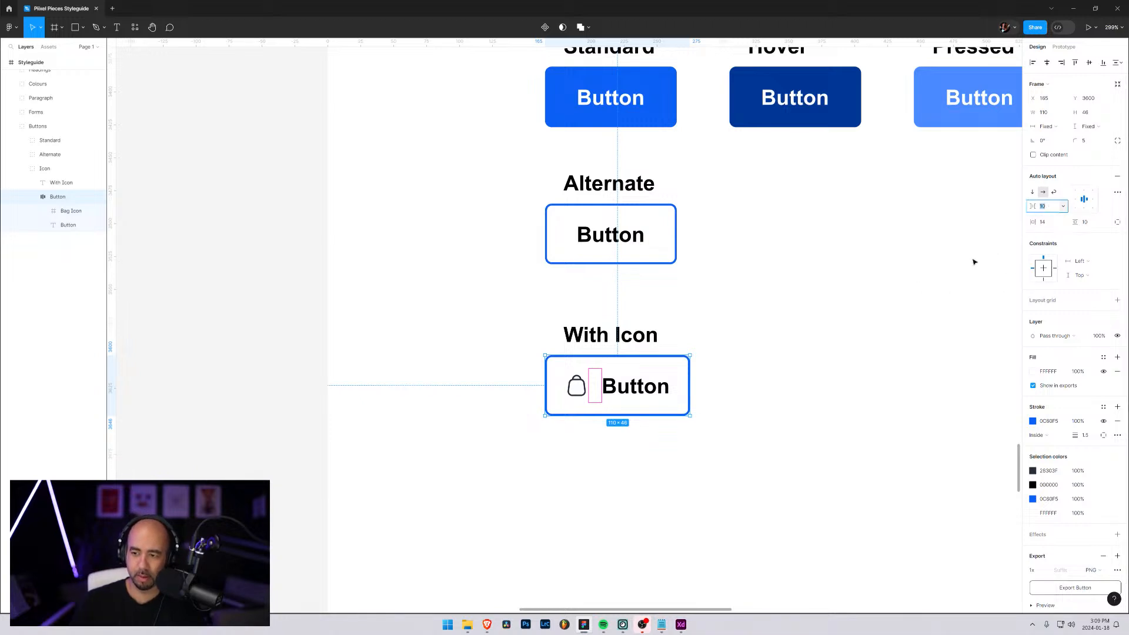
{"action": "left_click", "coordinate": [1045, 222]}
{"action": "type", "text": "5"}
{"action": "key", "text": "Return"}
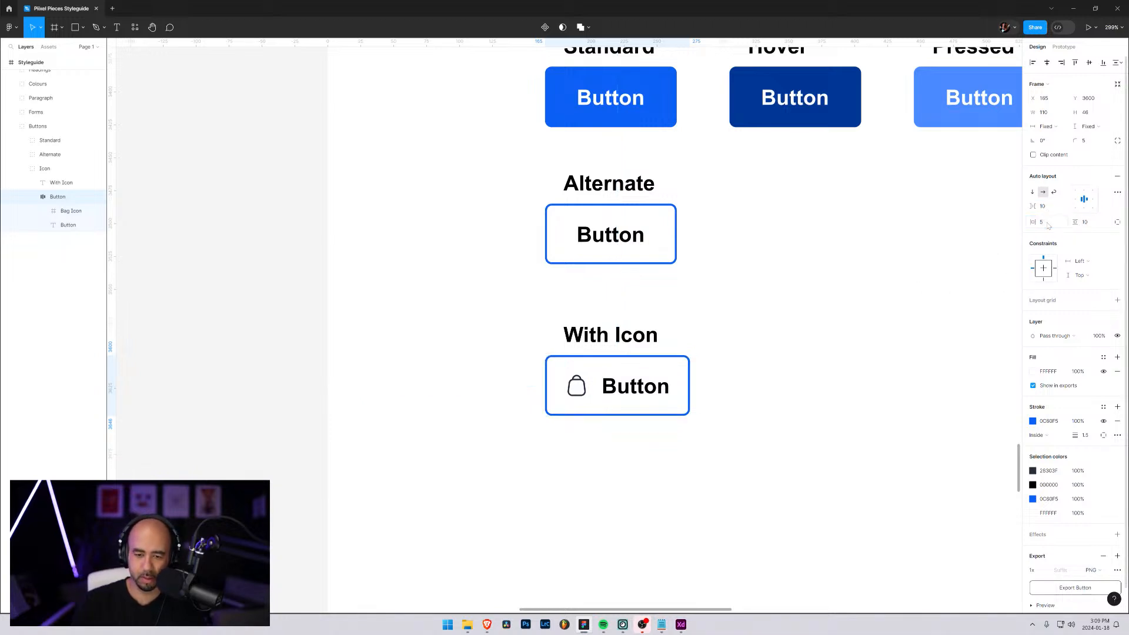
{"action": "key", "text": "shift+Down"}
{"action": "key", "text": "shift+Up"}
{"action": "key", "text": "shift+Down"}
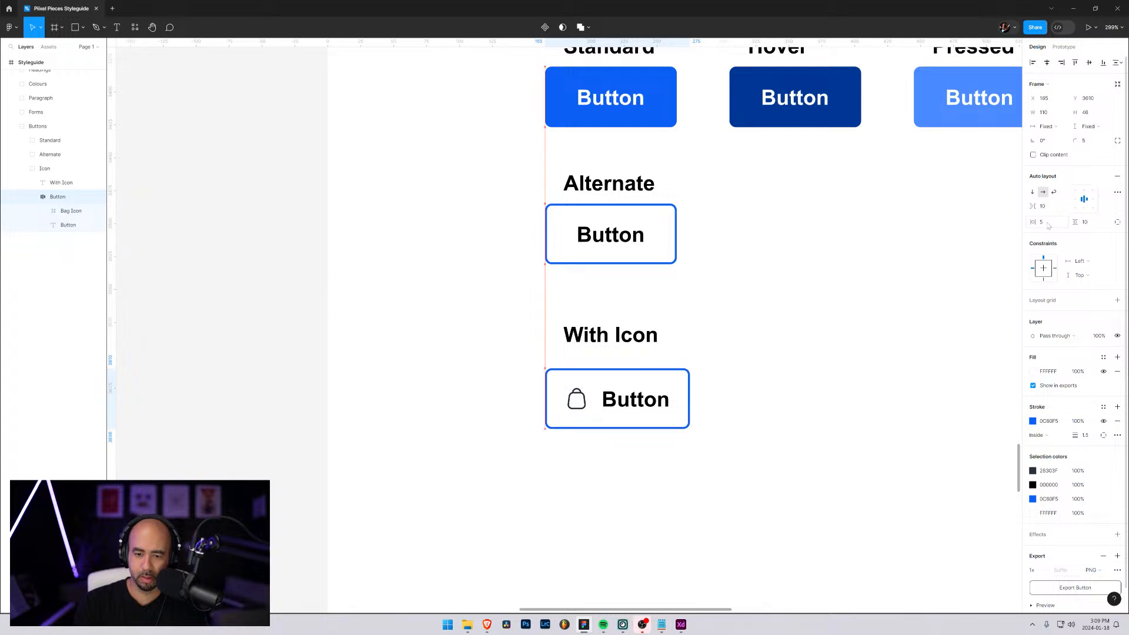
{"action": "key", "text": "shift+Up"}
{"action": "left_click", "coordinate": [1048, 226]}
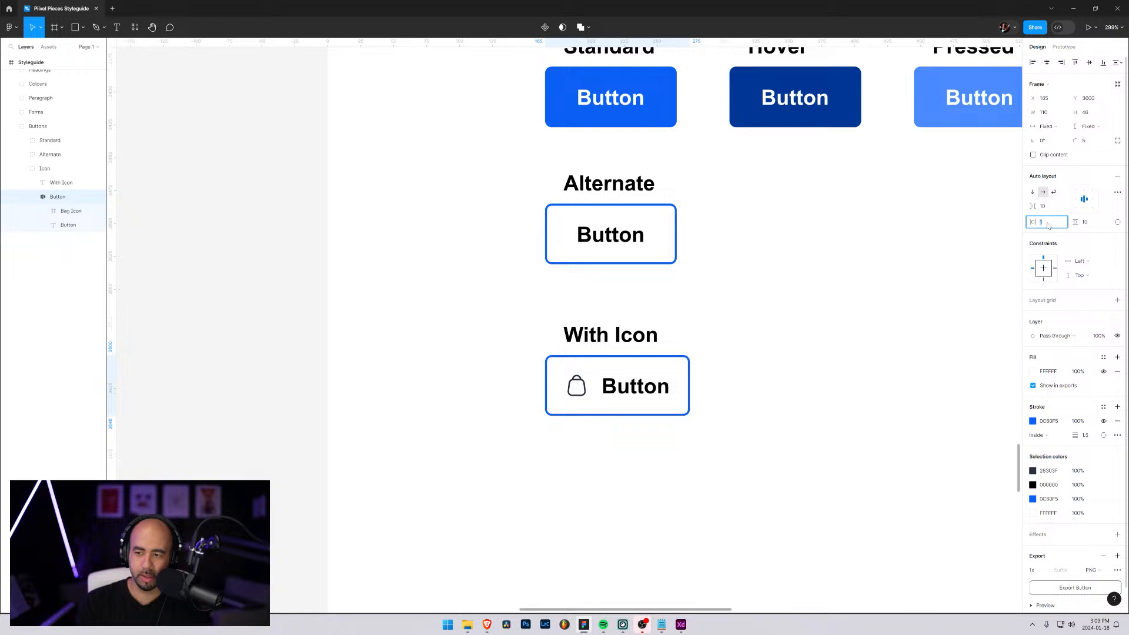
{"action": "key", "text": "Return"}
Try a smaller gap between the bag icon and the Button text, returning it to 10
{"action": "left_click", "coordinate": [1046, 208]}
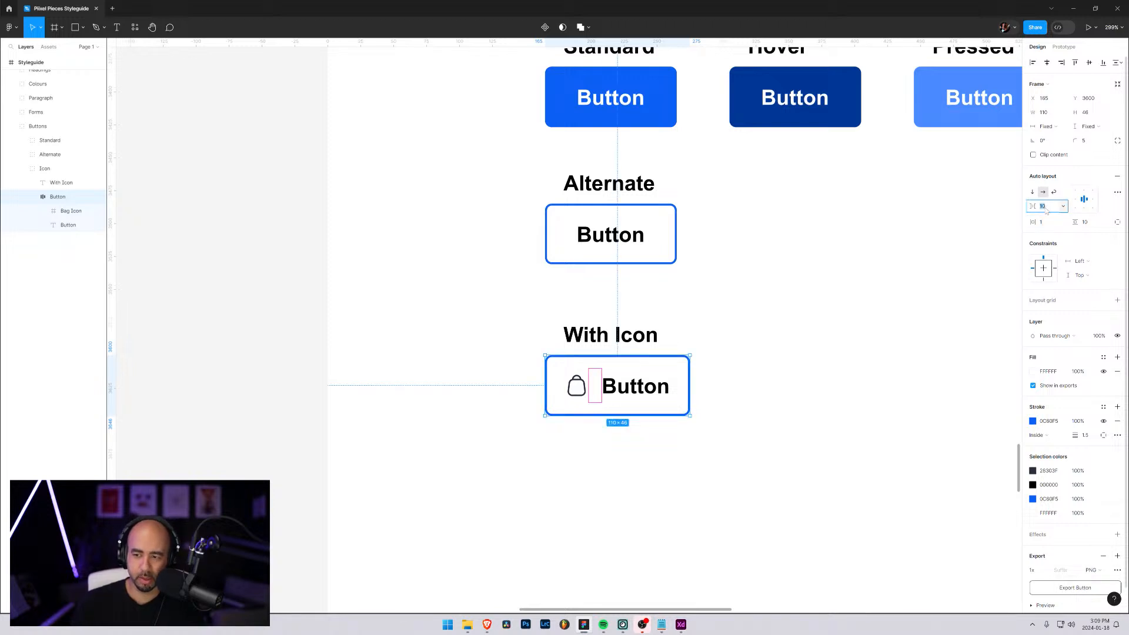
{"action": "key", "text": "Up"}
{"action": "key", "text": "Up"}
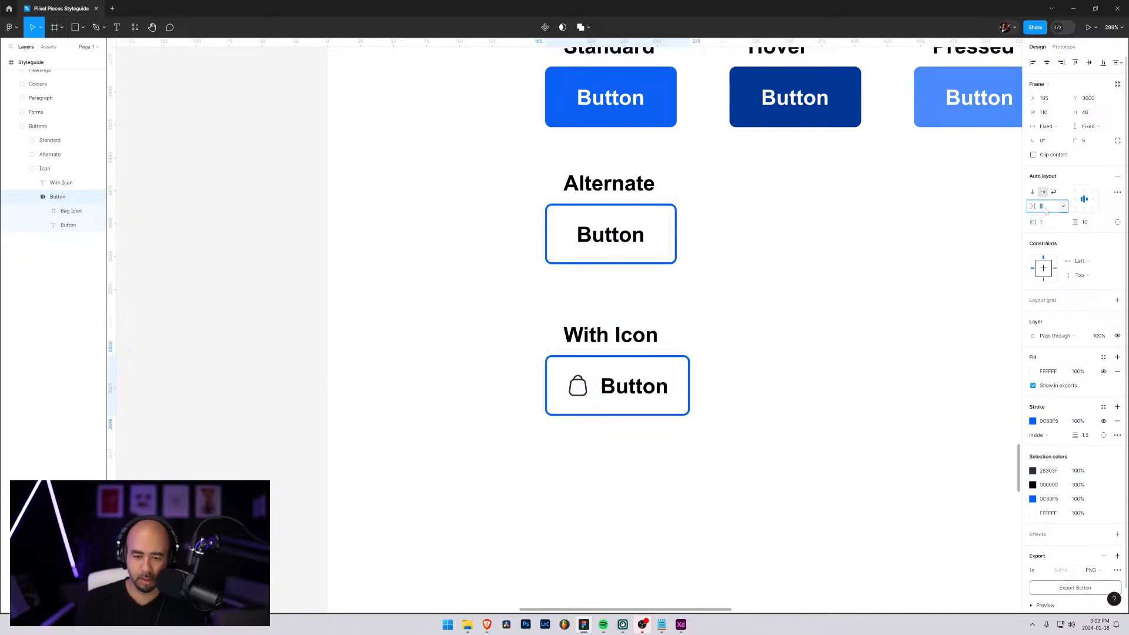
{"action": "key", "text": "Down"}
{"action": "key", "text": "Down"}
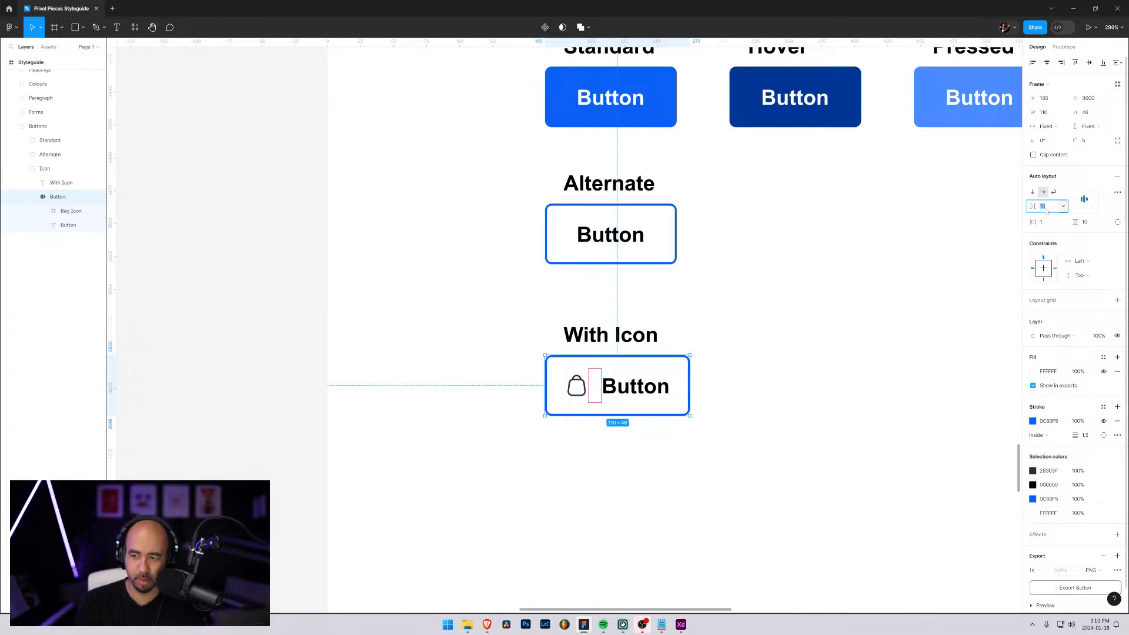
{"action": "left_click", "coordinate": [822, 393]}
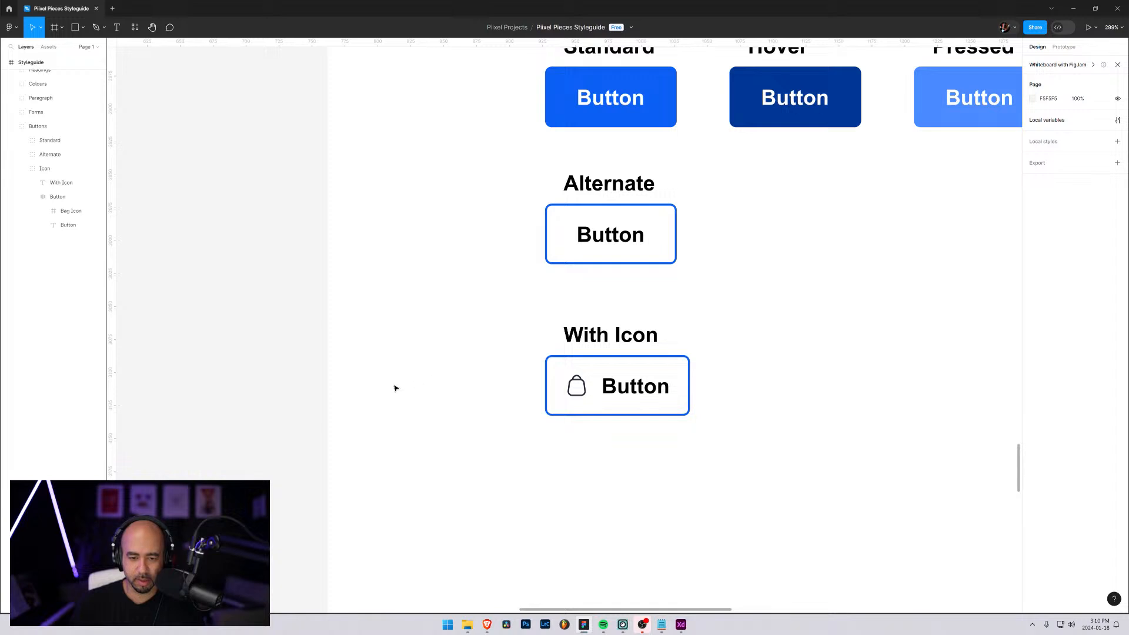
Recolour the bag icon with the bright blue sampled from the Standard button, 0C60F5
{"action": "left_click", "coordinate": [580, 389]}
{"action": "double_click", "coordinate": [580, 388]}
{"action": "double_click", "coordinate": [579, 387]}
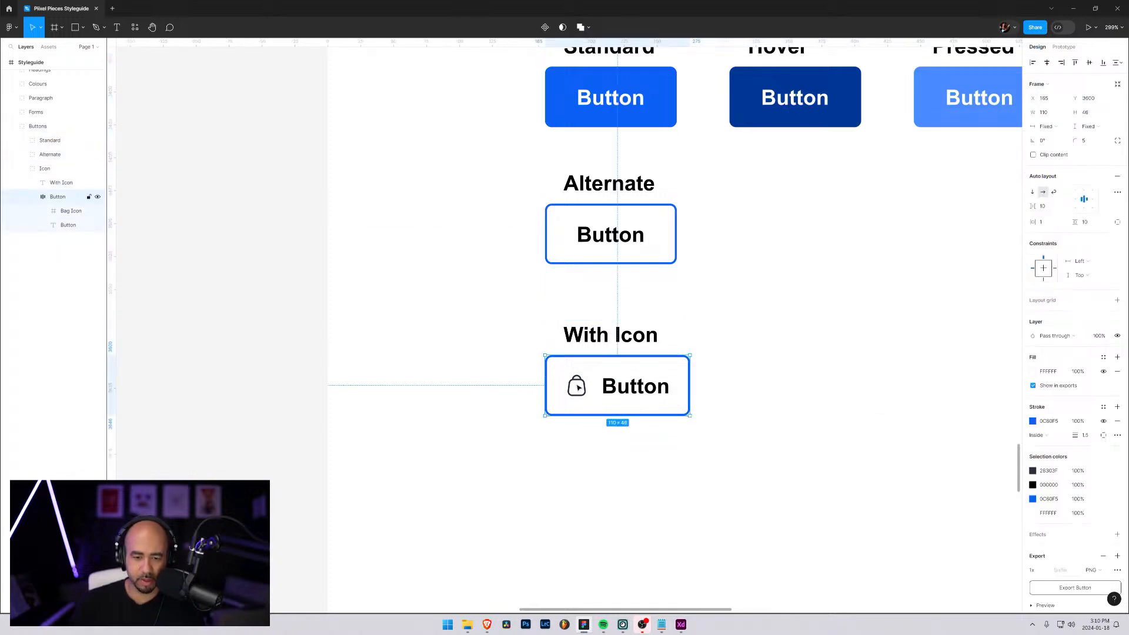
{"action": "double_click", "coordinate": [577, 387]}
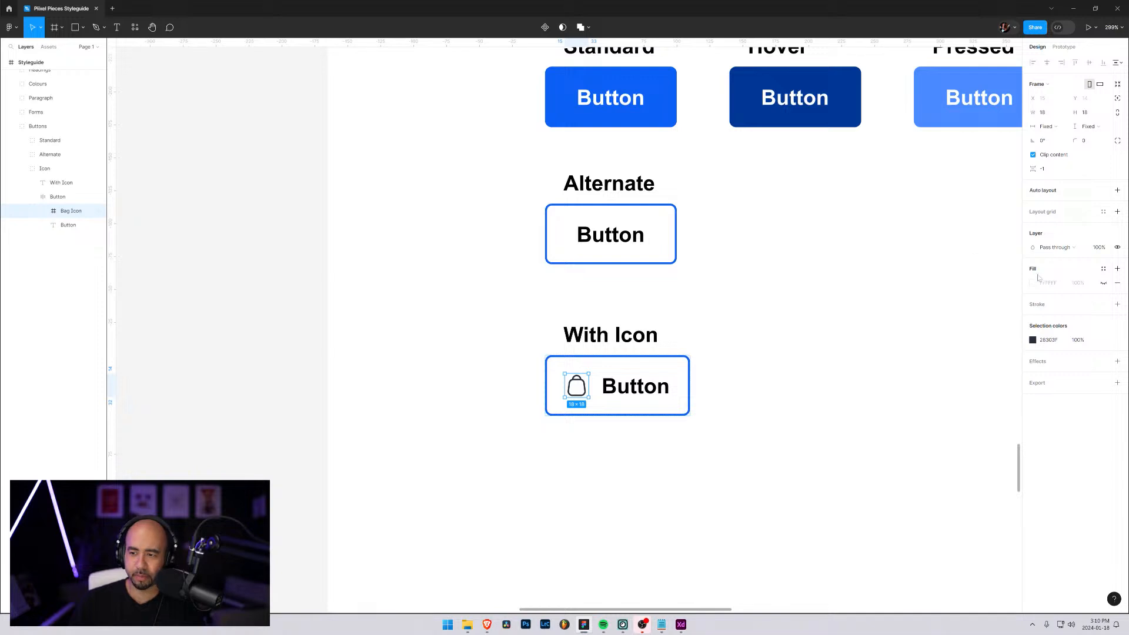
{"action": "left_click", "coordinate": [1034, 340]}
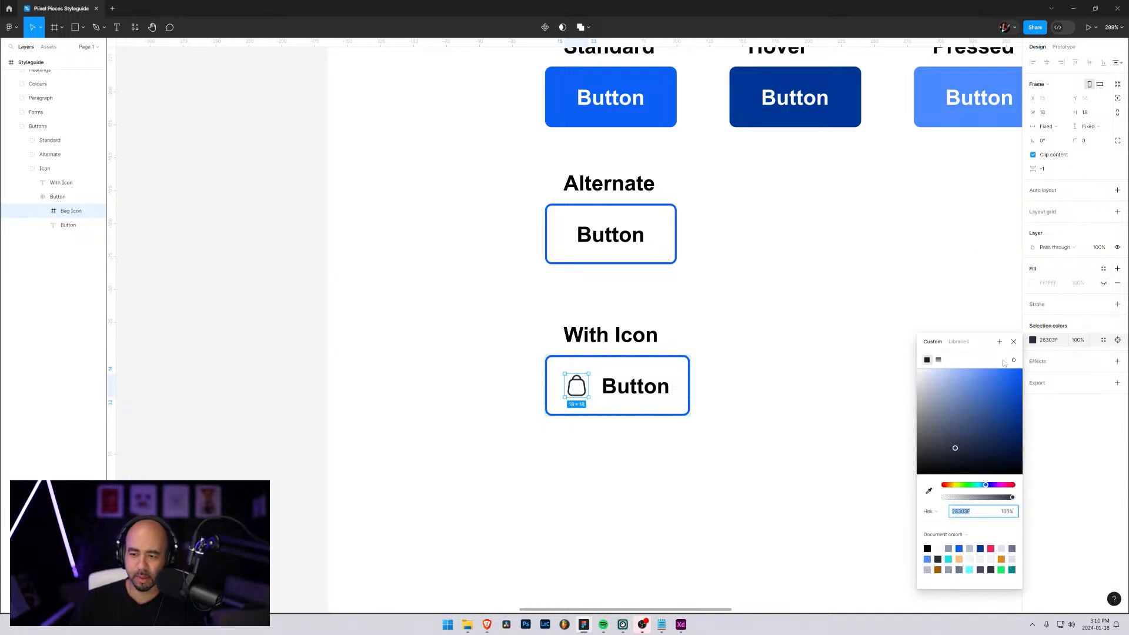
{"action": "left_click", "coordinate": [929, 491]}
{"action": "left_click", "coordinate": [657, 90]}
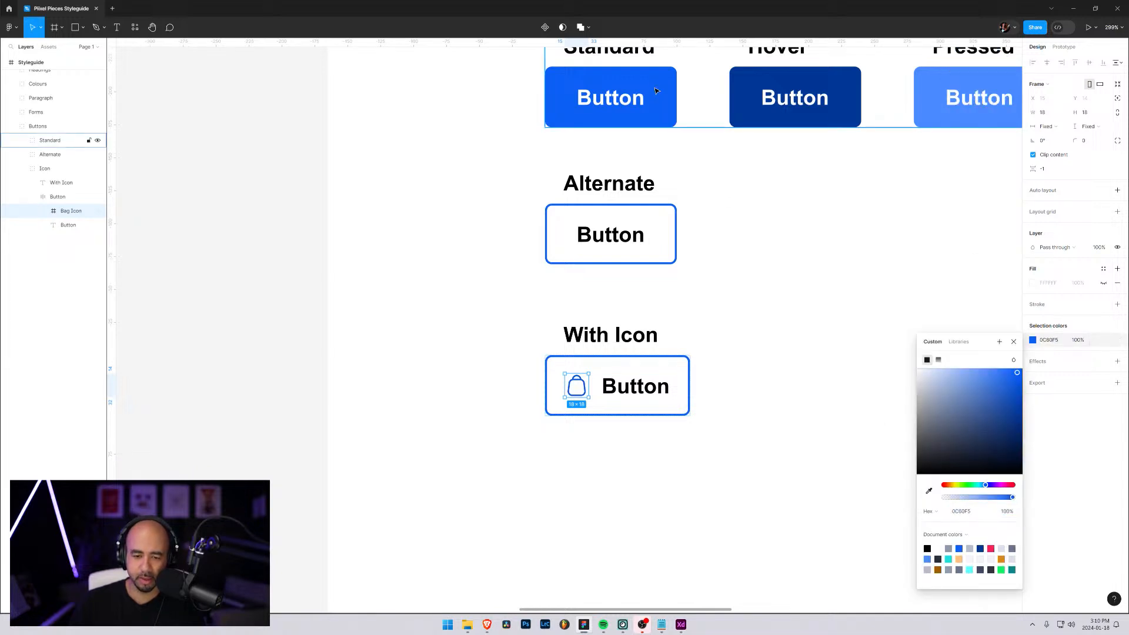
{"action": "left_click", "coordinate": [759, 373]}
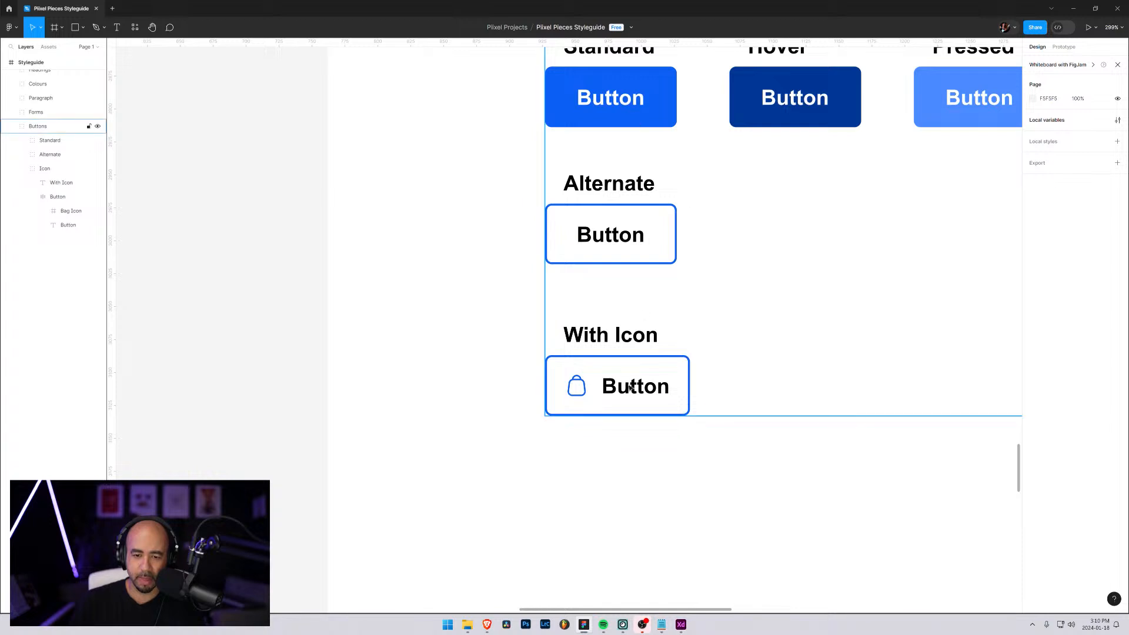
Recolour the bag icon with the dark blue sampled from the Hover button, 003795
{"action": "left_click", "coordinate": [70, 211]}
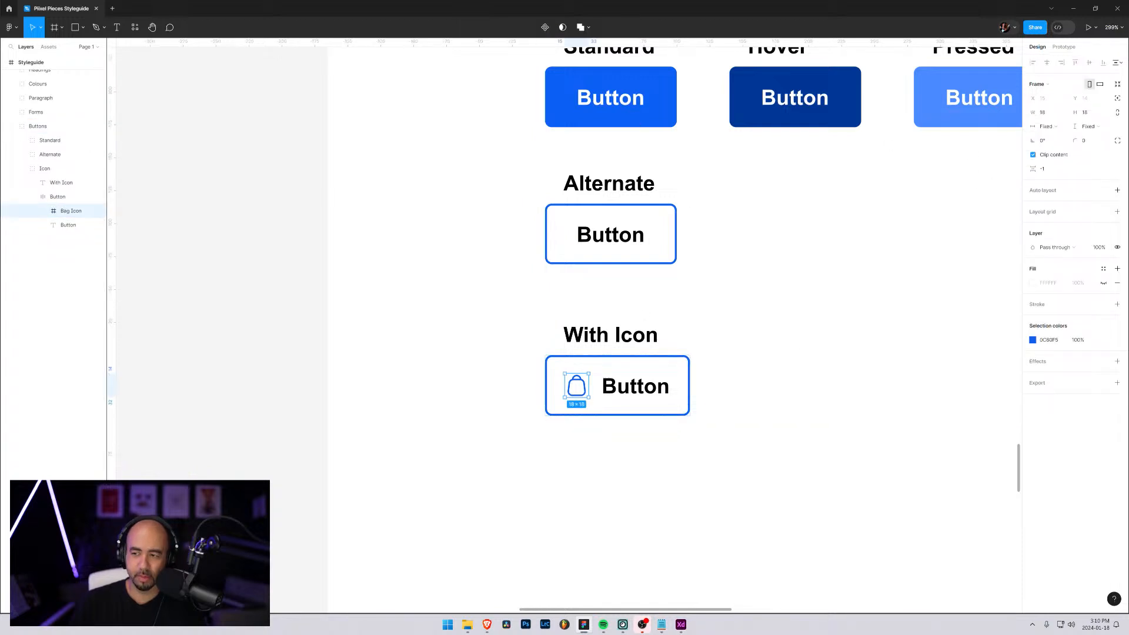
{"action": "left_click", "coordinate": [1034, 341]}
{"action": "left_click", "coordinate": [930, 490]}
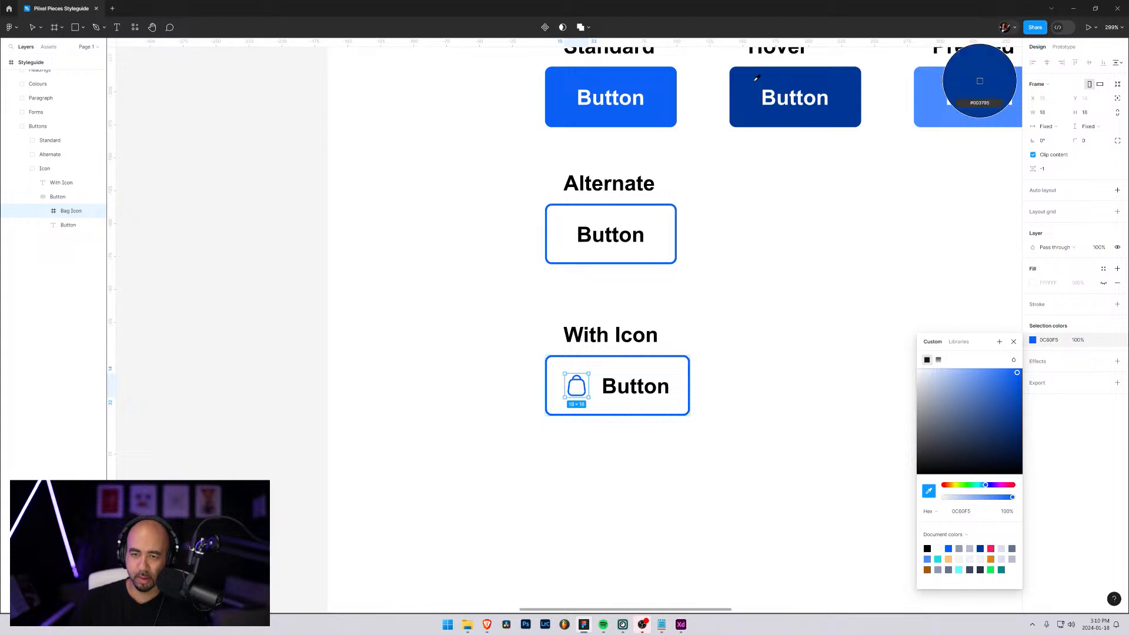
{"action": "left_click", "coordinate": [978, 83]}
{"action": "left_click", "coordinate": [755, 331]}
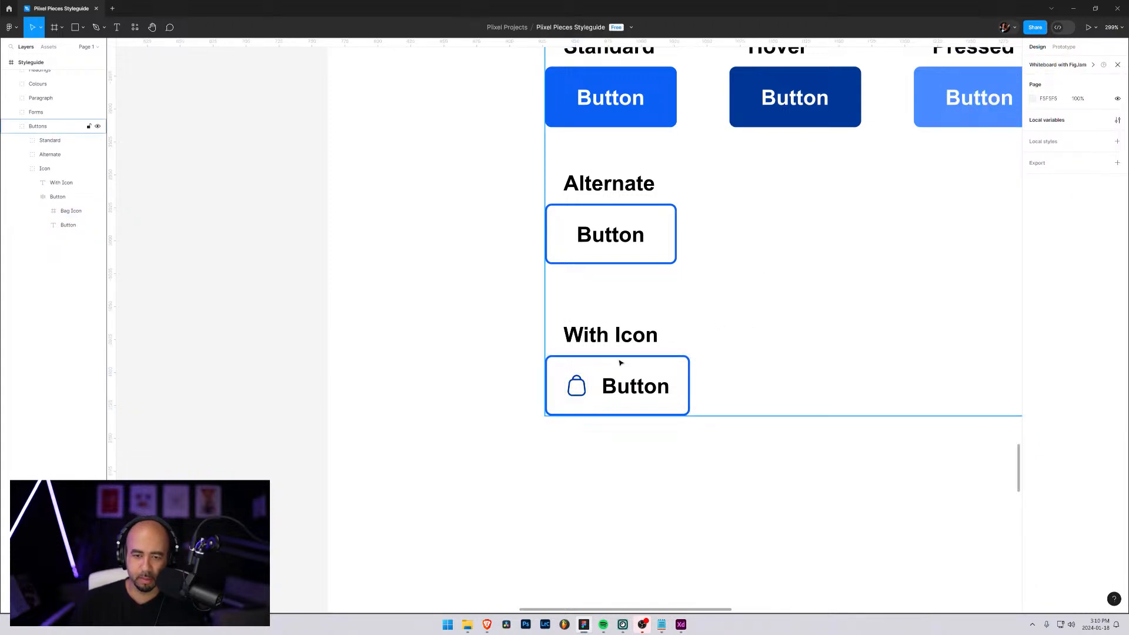
Change the label above the bag icon button to "Alternate with Icon"
{"action": "scroll", "coordinate": [618, 359], "scroll_direction": "down", "scroll_amount": 5}
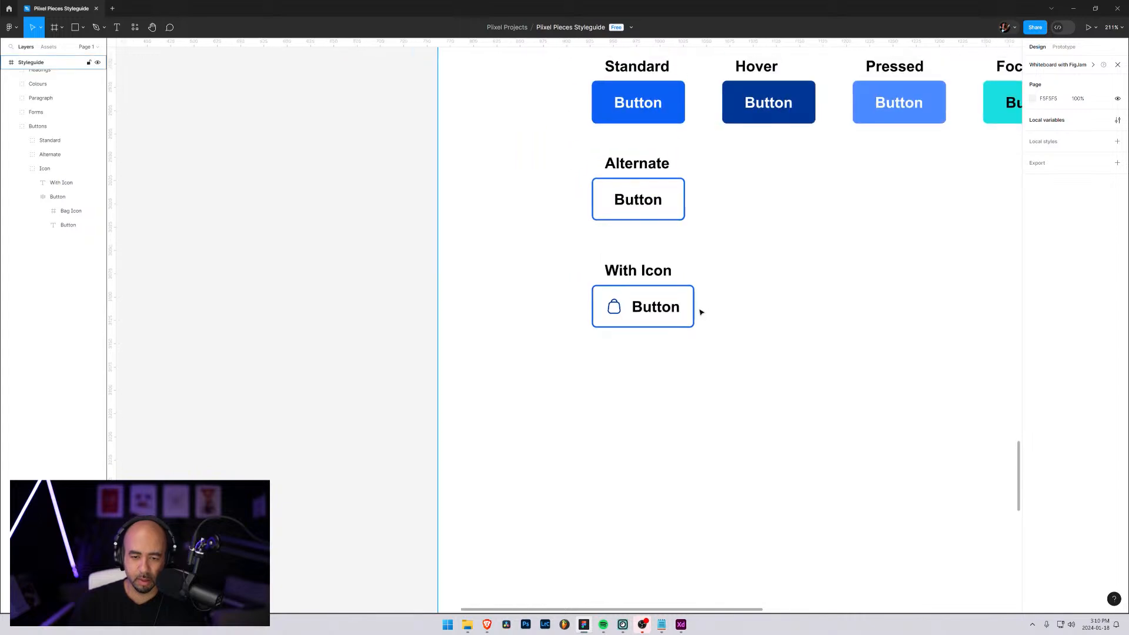
{"action": "scroll", "coordinate": [699, 313], "scroll_direction": "down", "scroll_amount": 2}
{"action": "double_click", "coordinate": [648, 286]}
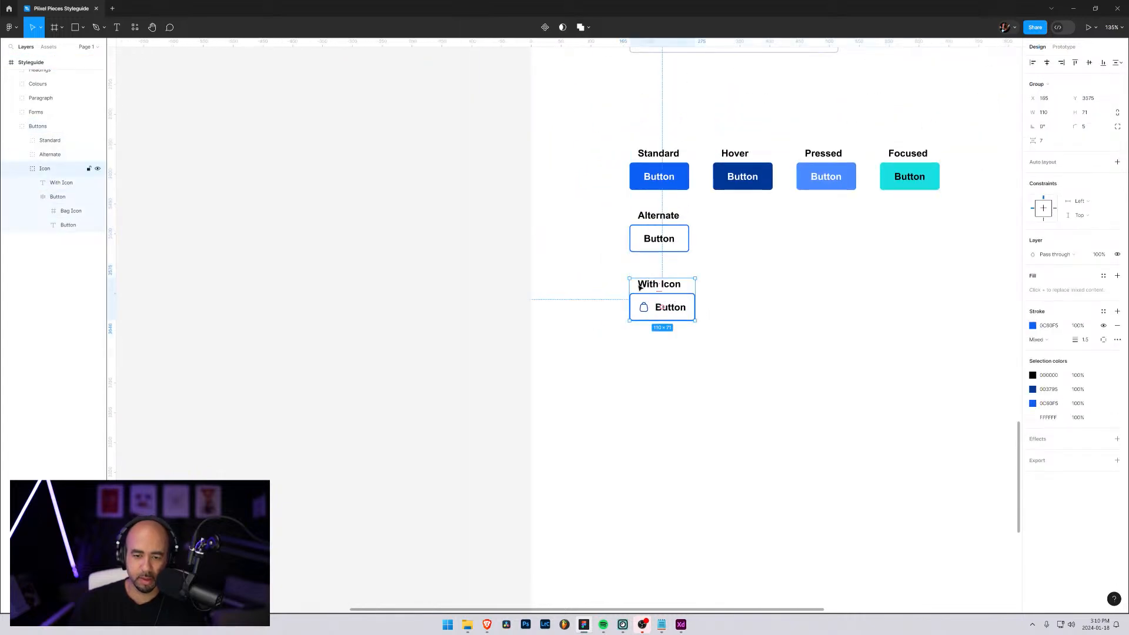
{"action": "double_click", "coordinate": [638, 285]}
{"action": "double_click", "coordinate": [637, 284]}
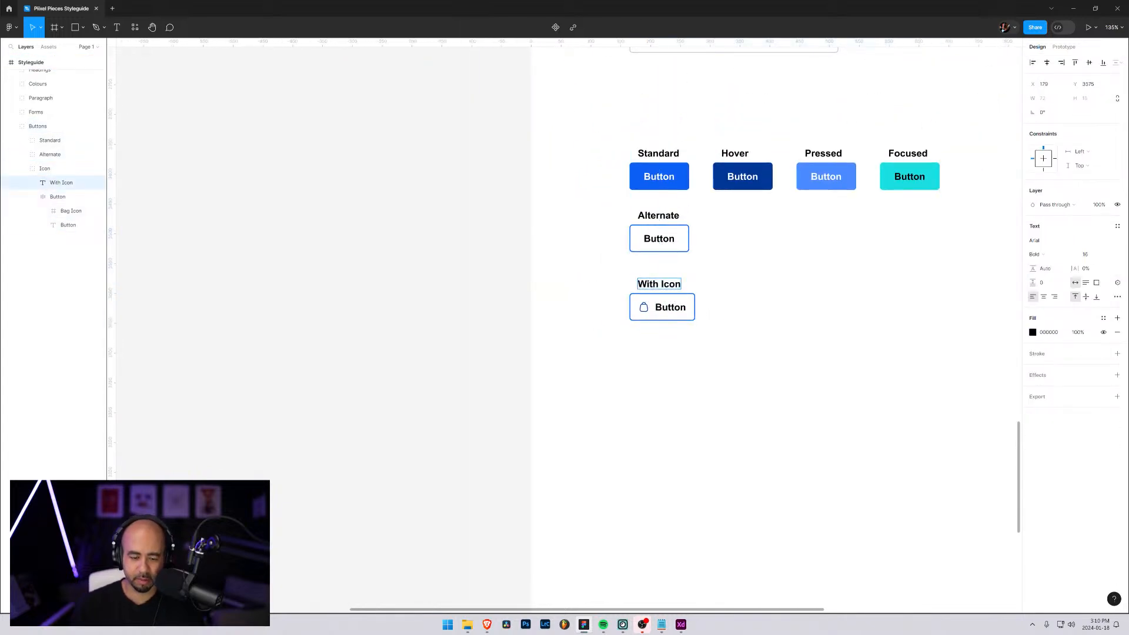
{"action": "type", "text": "Alternat"}
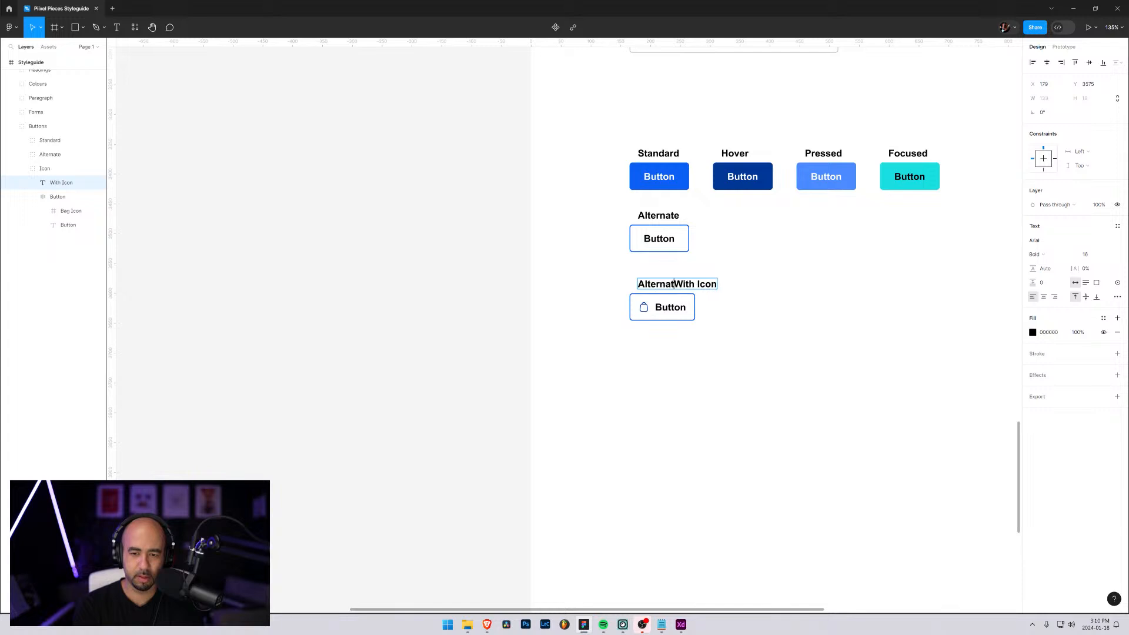
{"action": "type", "text": "e"}
{"action": "key", "text": "Delete"}
{"action": "type", "text": "w"}
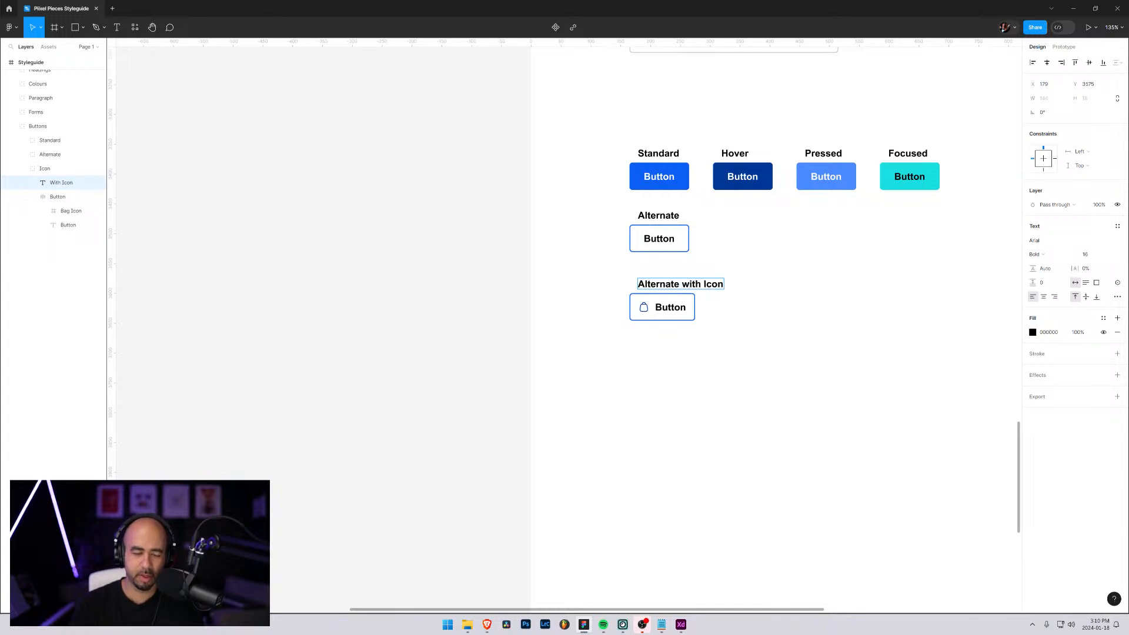
Rename the Icon layer group as "Alt Icon" and place a duplicate of it directly below the original on the canvas
{"action": "left_click", "coordinate": [37, 170]}
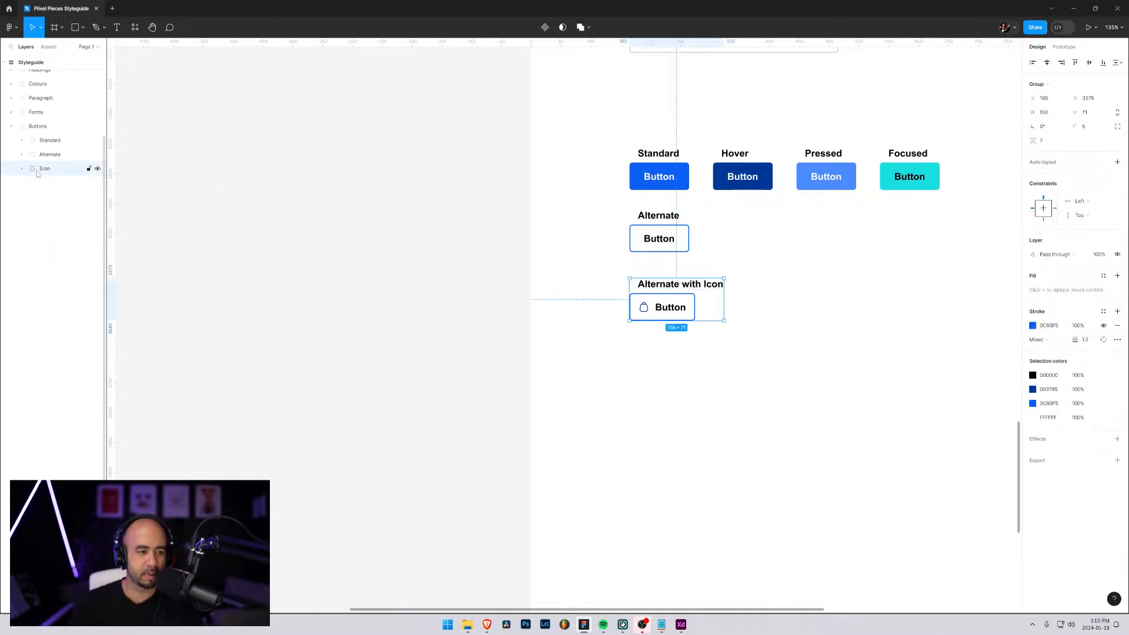
{"action": "double_click", "coordinate": [42, 170]}
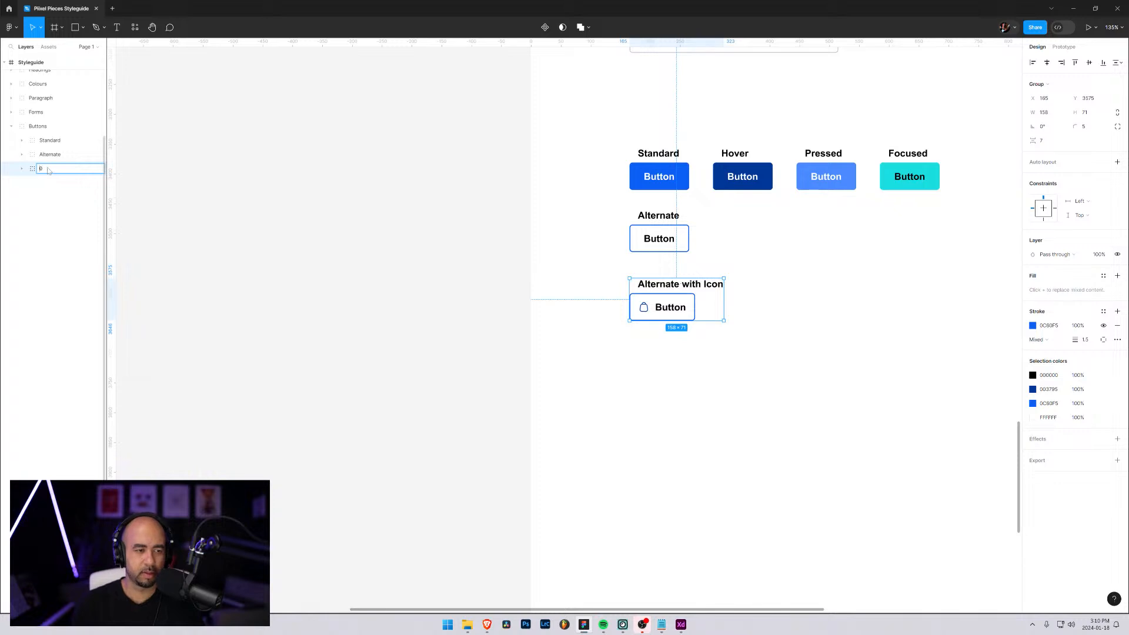
{"action": "type", "text": "Alt"}
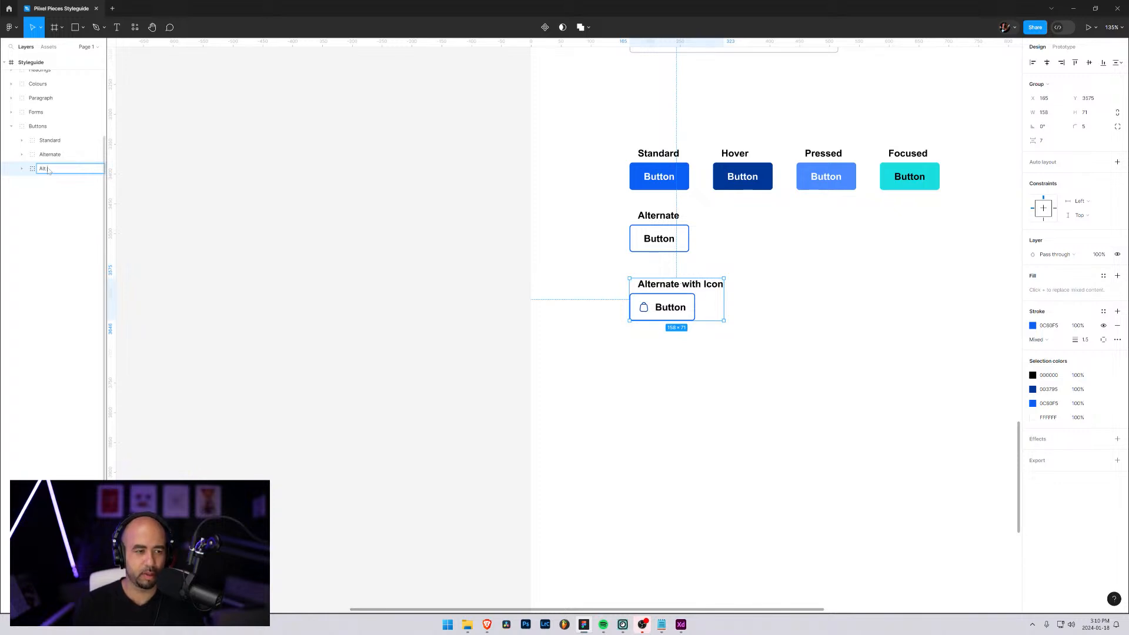
{"action": "type", "text": " Icon"}
{"action": "key", "text": "Return"}
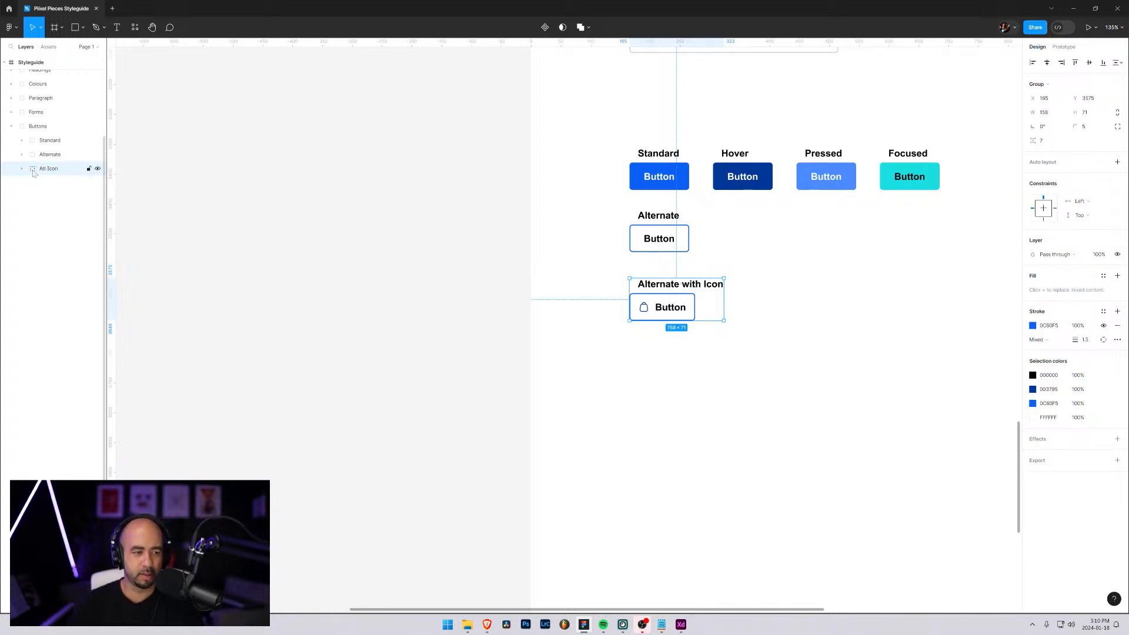
{"action": "left_click_drag", "start_coordinate": [35, 172], "coordinate": [32, 186]}
{"action": "left_click_drag", "start_coordinate": [657, 316], "coordinate": [655, 379]}
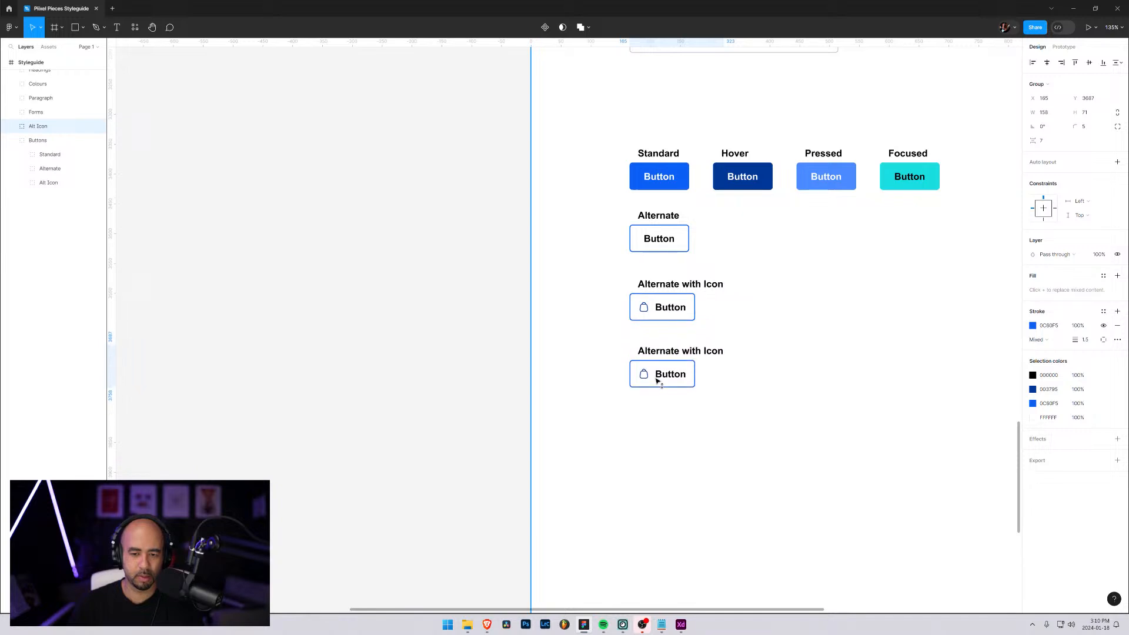
Change the label of the upper bag icon button to "With Icon"
{"action": "left_click", "coordinate": [655, 290]}
{"action": "double_click", "coordinate": [654, 290]}
{"action": "double_click", "coordinate": [686, 287]}
{"action": "double_click", "coordinate": [686, 286]}
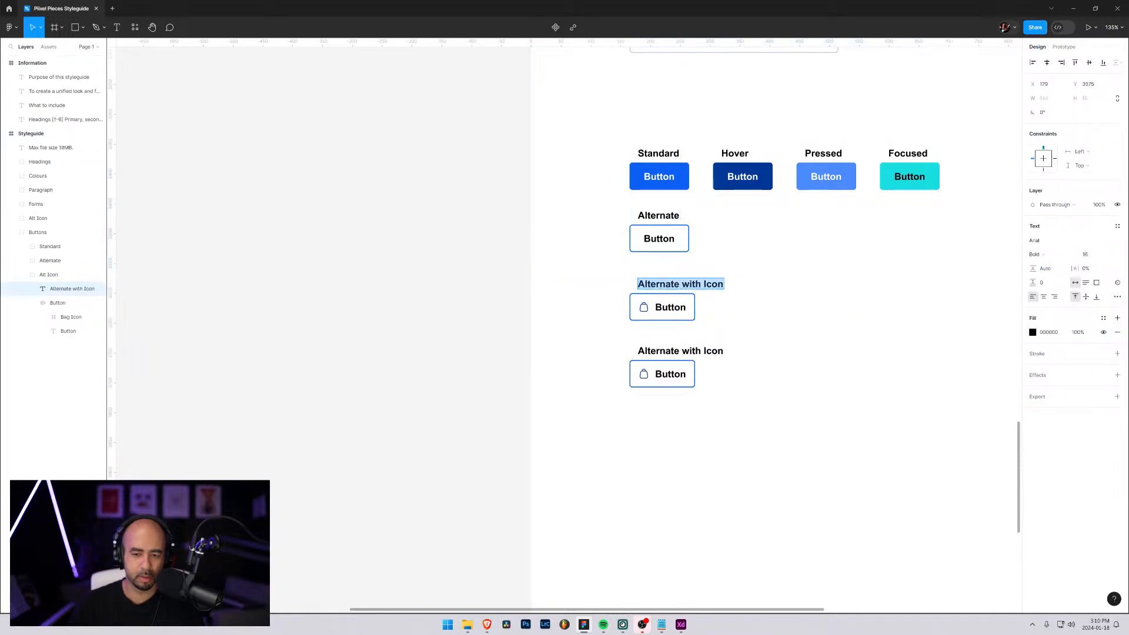
{"action": "left_click", "coordinate": [689, 286]}
{"action": "left_click_drag", "start_coordinate": [689, 285], "coordinate": [637, 286]}
{"action": "type", "text": "W"}
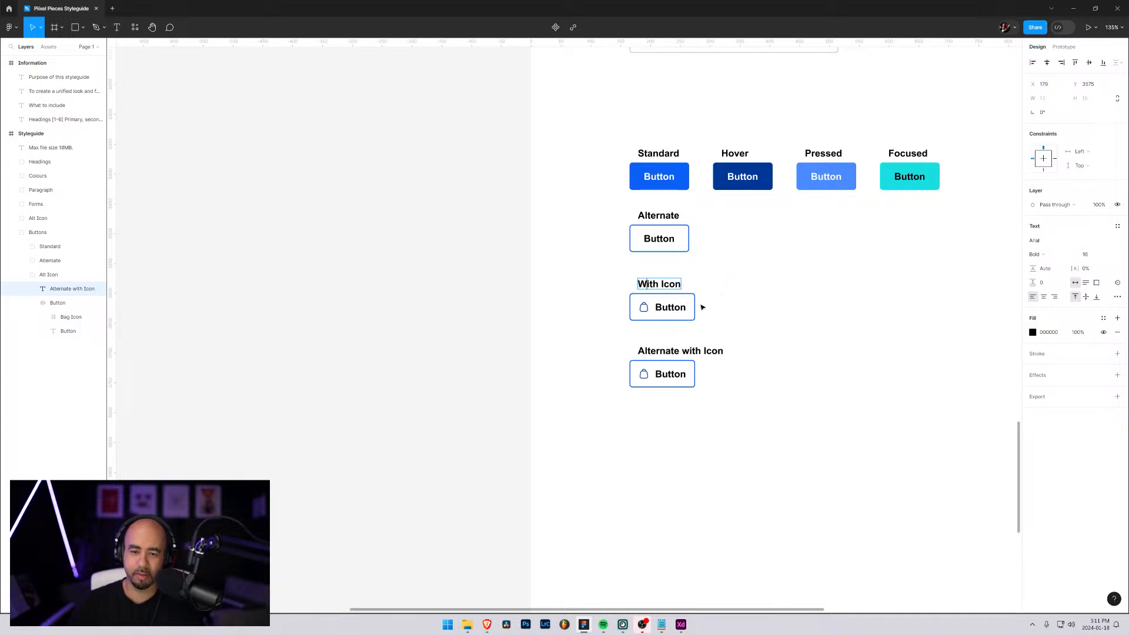
{"action": "key", "text": "Escape"}
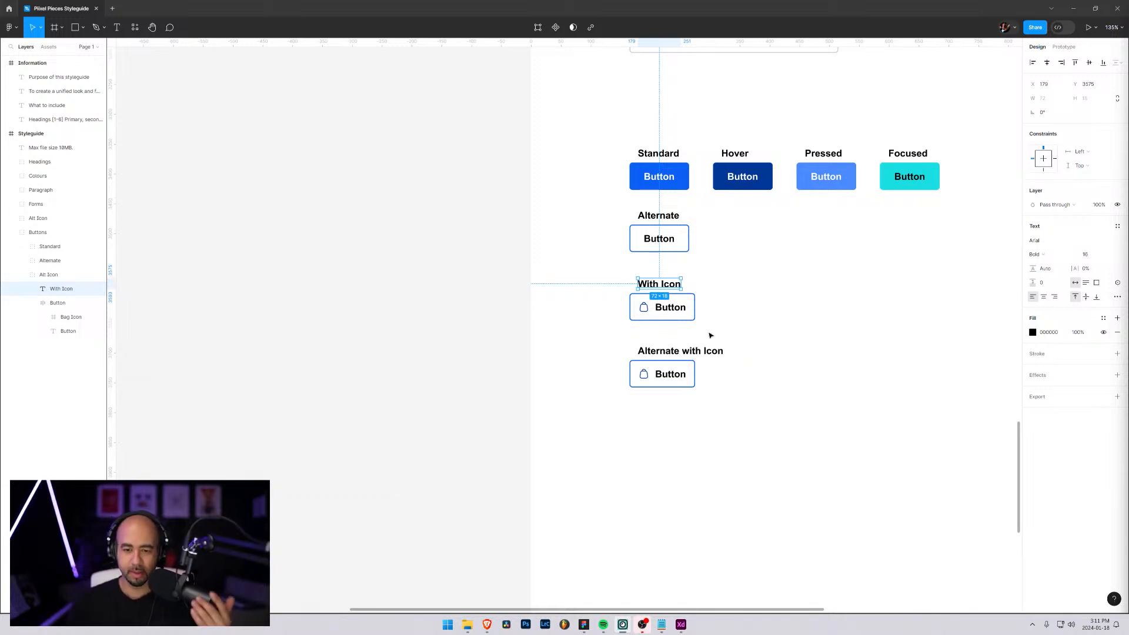
Remove the outline from the With Icon button and fill its background with the document blue 0C60F5
{"action": "left_click", "coordinate": [637, 317]}
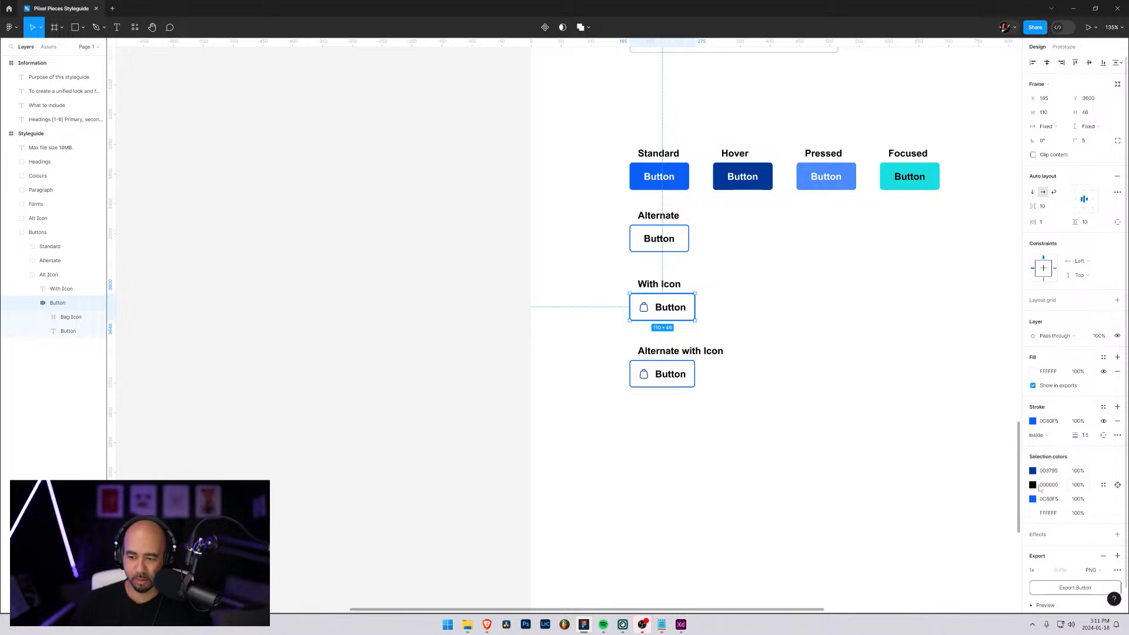
{"action": "left_click", "coordinate": [1118, 421]}
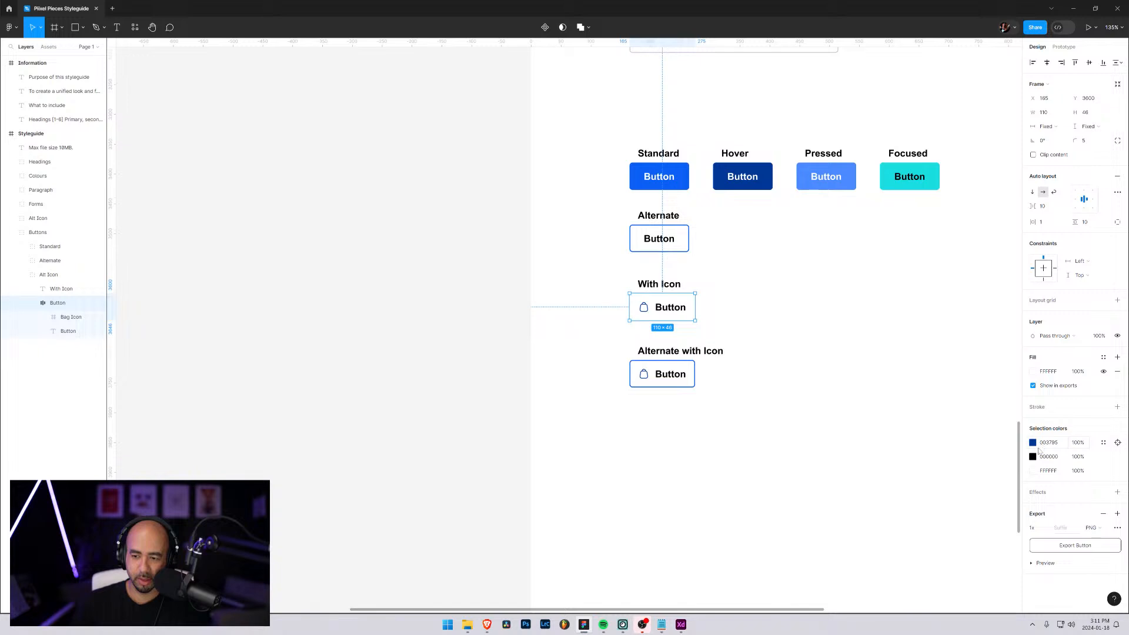
{"action": "left_click", "coordinate": [1034, 471]}
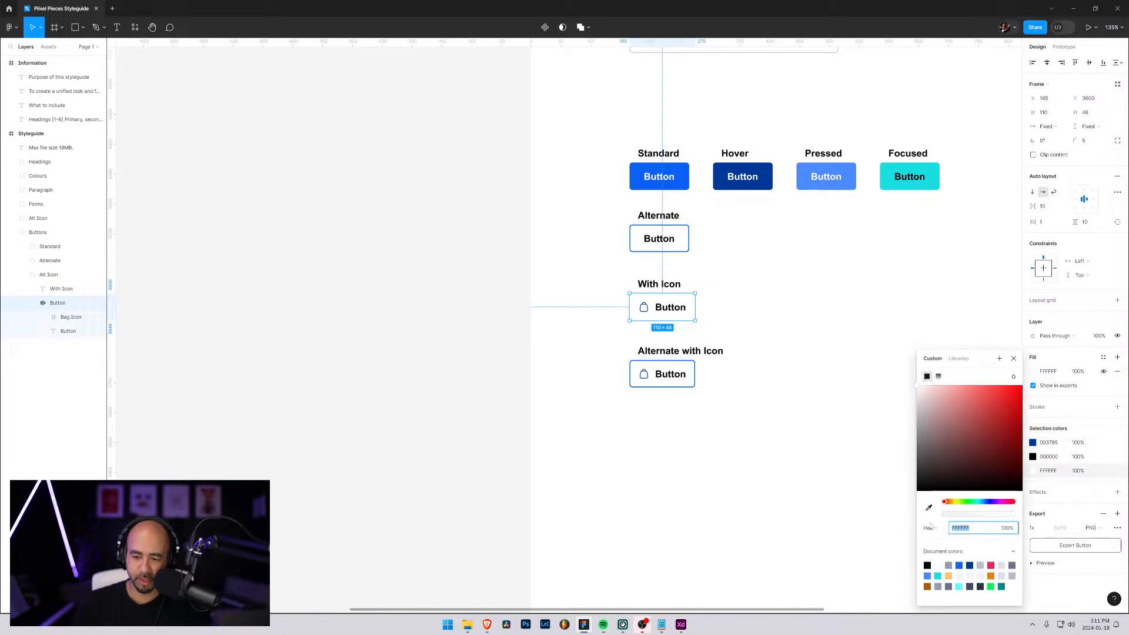
{"action": "left_click", "coordinate": [960, 565]}
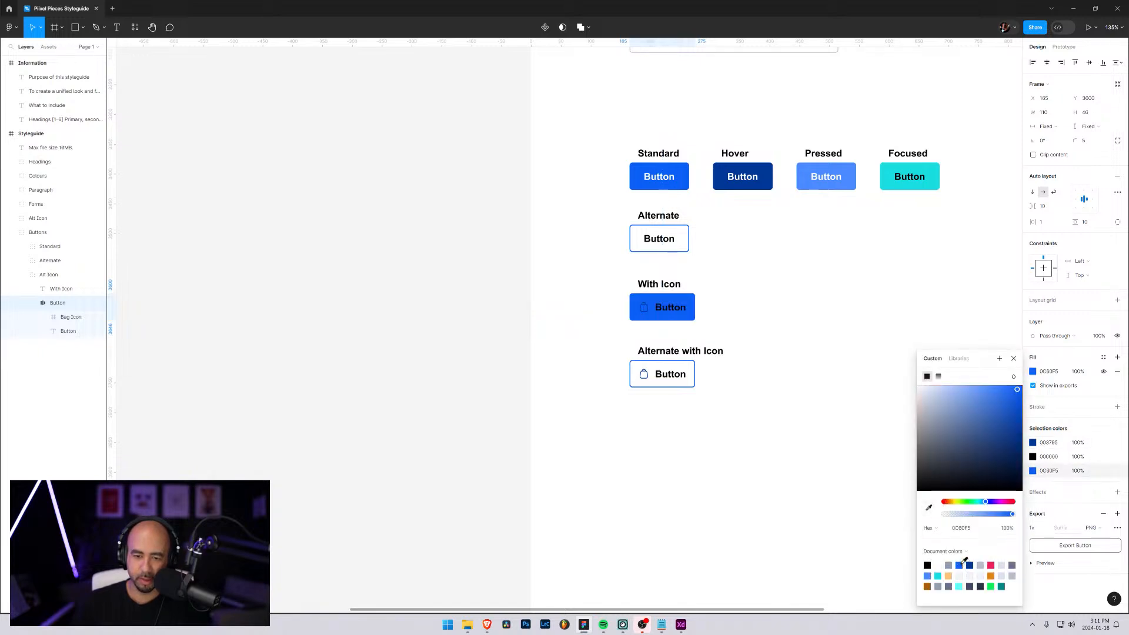
Recolour the With Icon button's text and bag icon to white, FFFFFF, then deselect the button
{"action": "left_click", "coordinate": [1033, 456]}
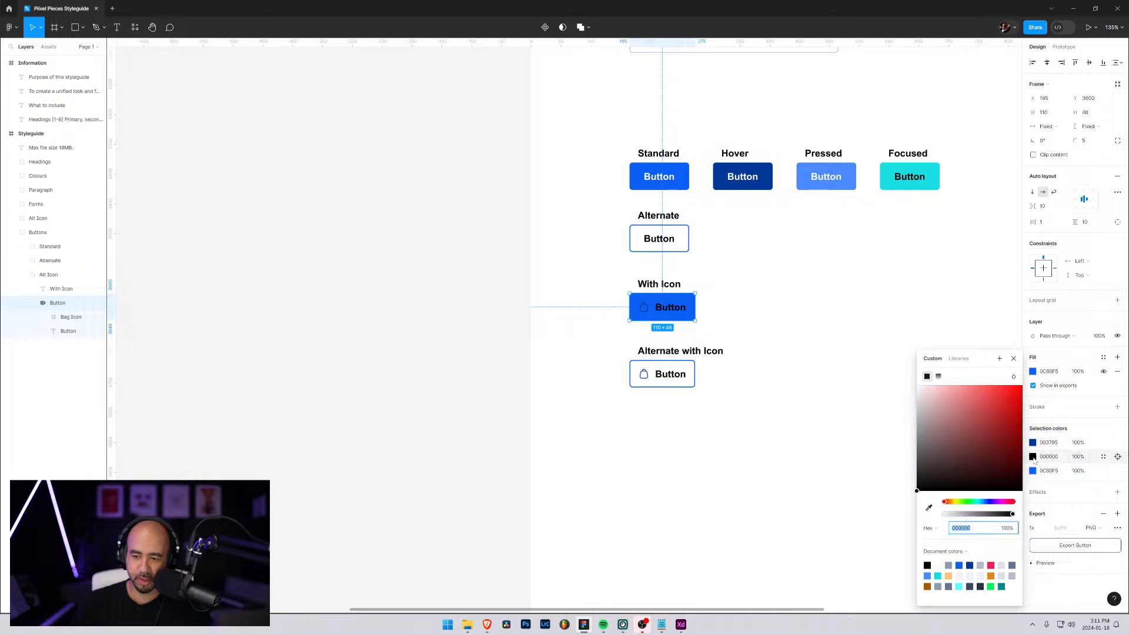
{"action": "left_click", "coordinate": [1033, 457]}
{"action": "left_click", "coordinate": [1034, 457]}
{"action": "left_click_drag", "start_coordinate": [961, 424], "coordinate": [891, 361]}
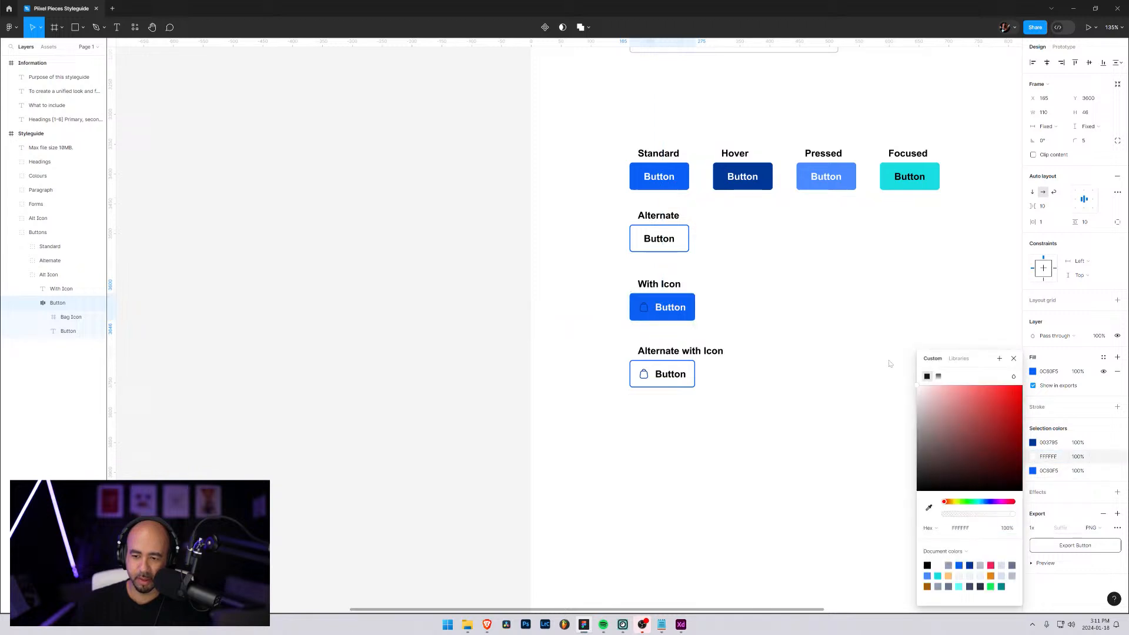
{"action": "left_click", "coordinate": [1033, 443]}
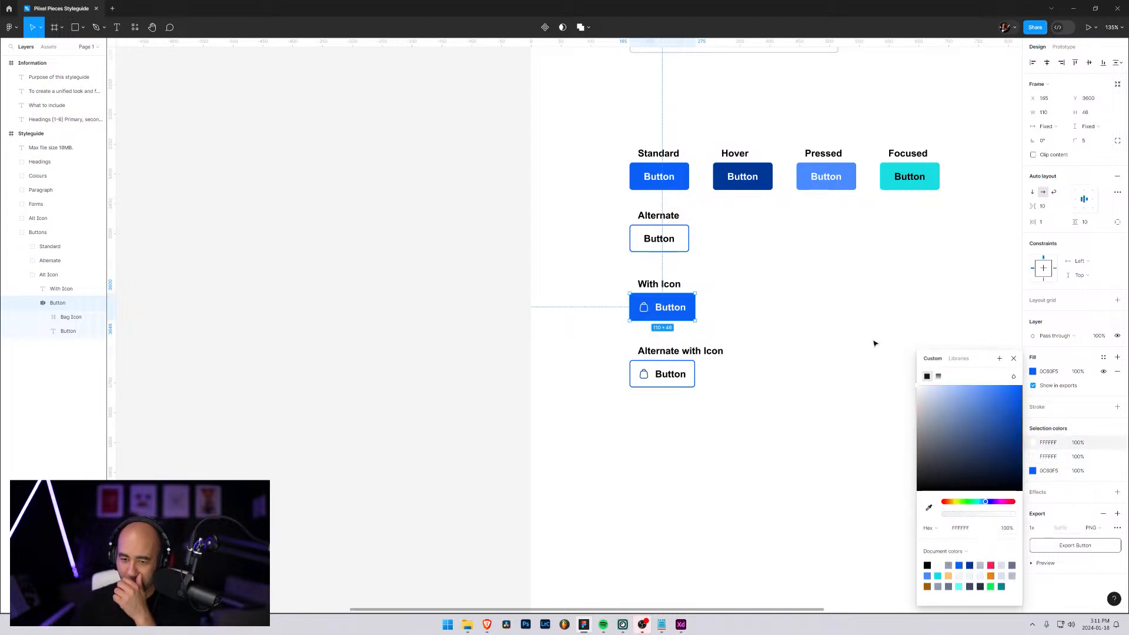
{"action": "left_click", "coordinate": [849, 308]}
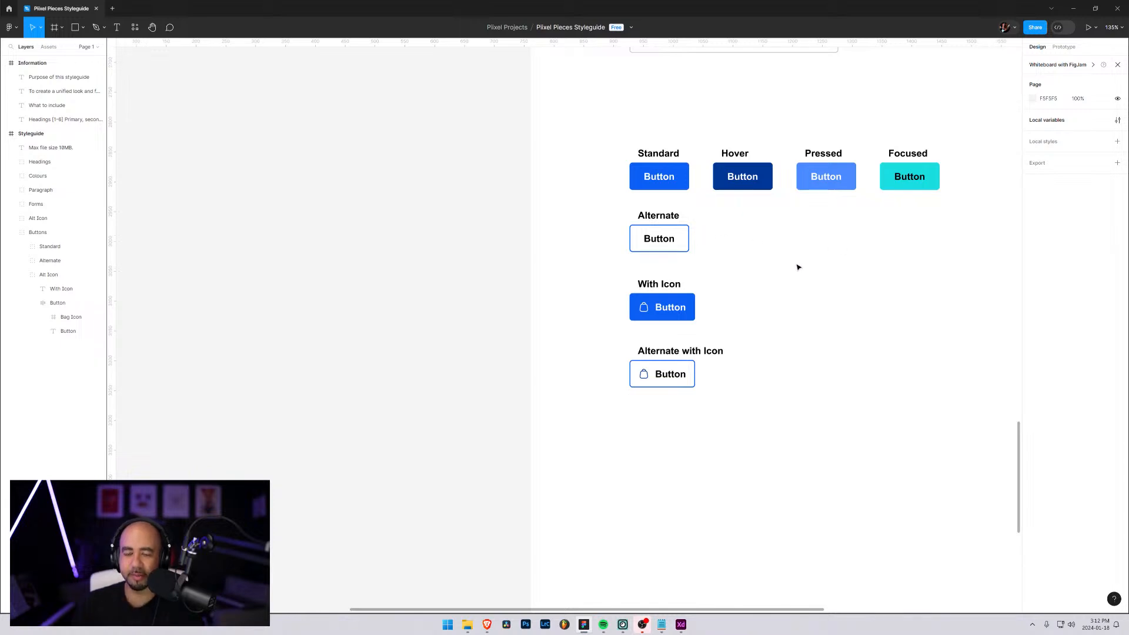
{"action": "left_click_drag", "start_coordinate": [734, 294], "coordinate": [547, 321]}
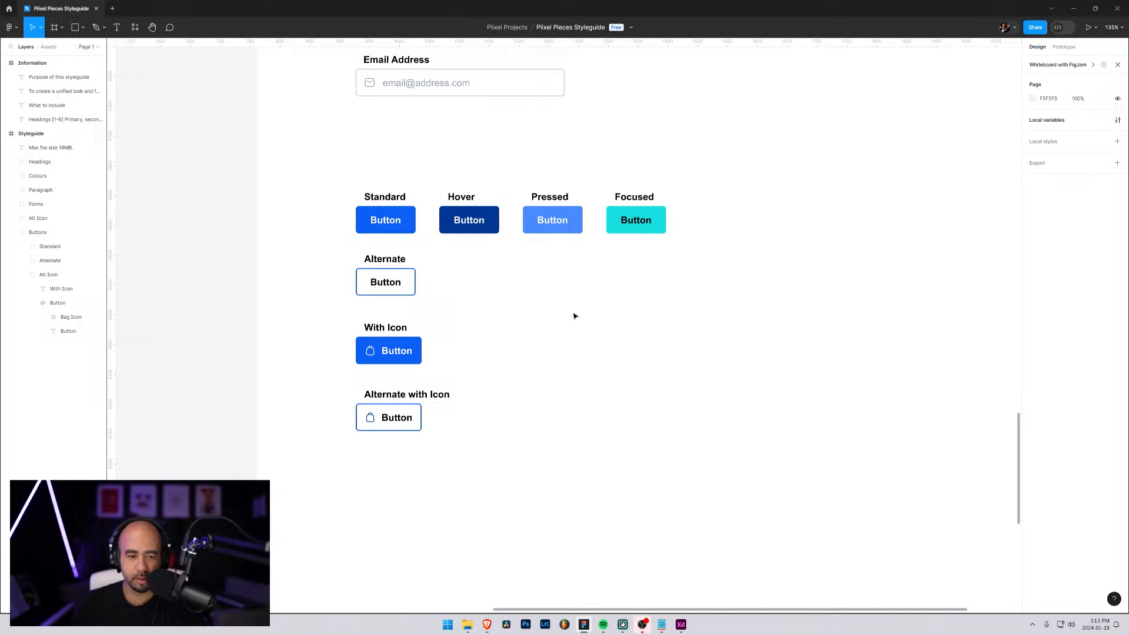
{"action": "left_click", "coordinate": [33, 276]}
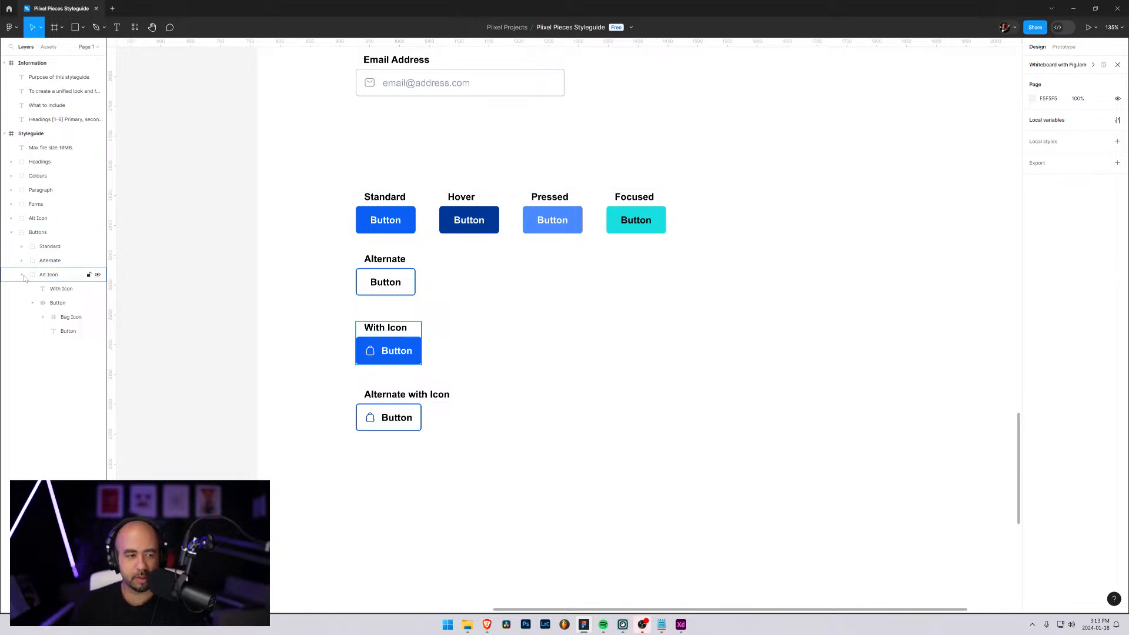
{"action": "left_click", "coordinate": [36, 304]}
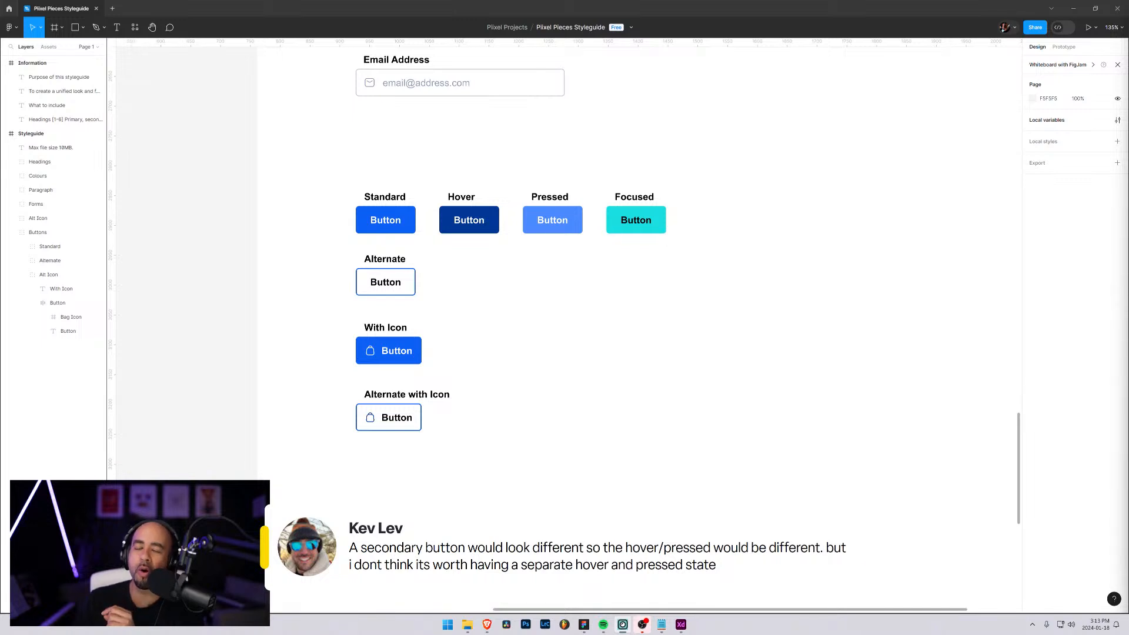
Change the label above the dark blue Hover button to "Hover / Pressed"
{"action": "left_click", "coordinate": [562, 203]}
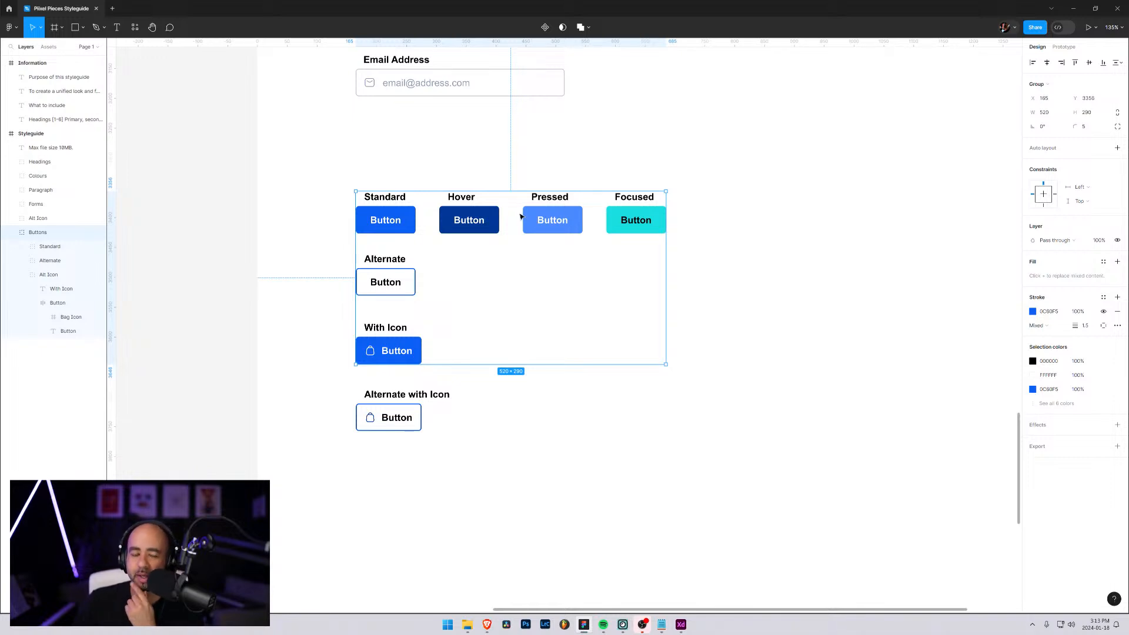
{"action": "double_click", "coordinate": [466, 195]}
{"action": "double_click", "coordinate": [468, 196]}
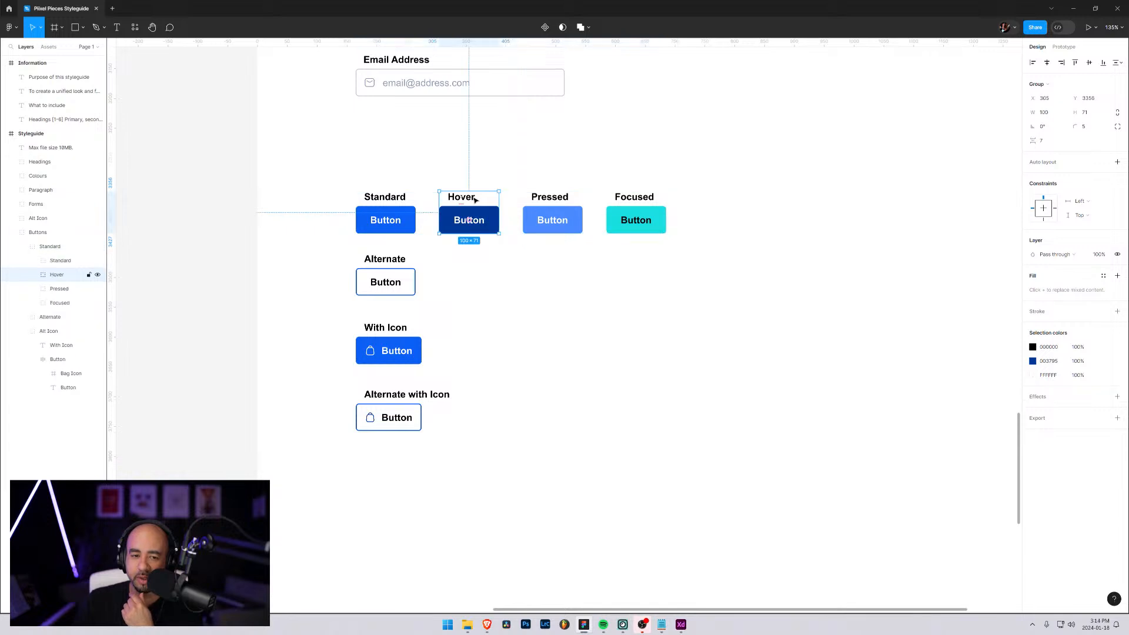
{"action": "double_click", "coordinate": [470, 196]}
{"action": "left_click", "coordinate": [478, 196]}
{"action": "double_click", "coordinate": [476, 198]}
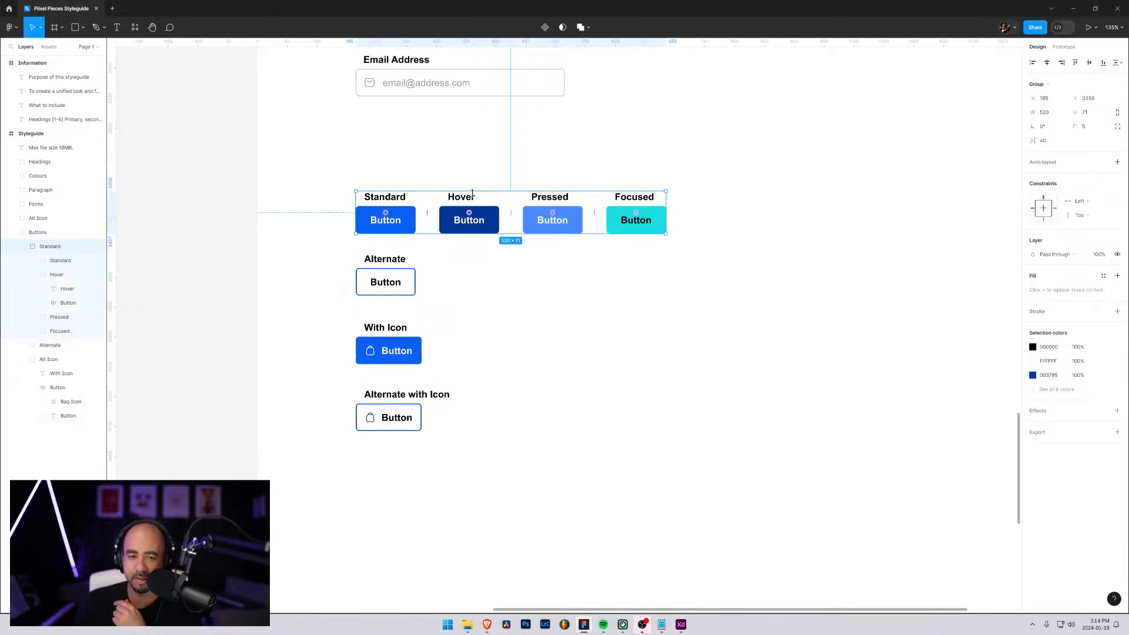
{"action": "double_click", "coordinate": [475, 200]}
{"action": "double_click", "coordinate": [475, 197]}
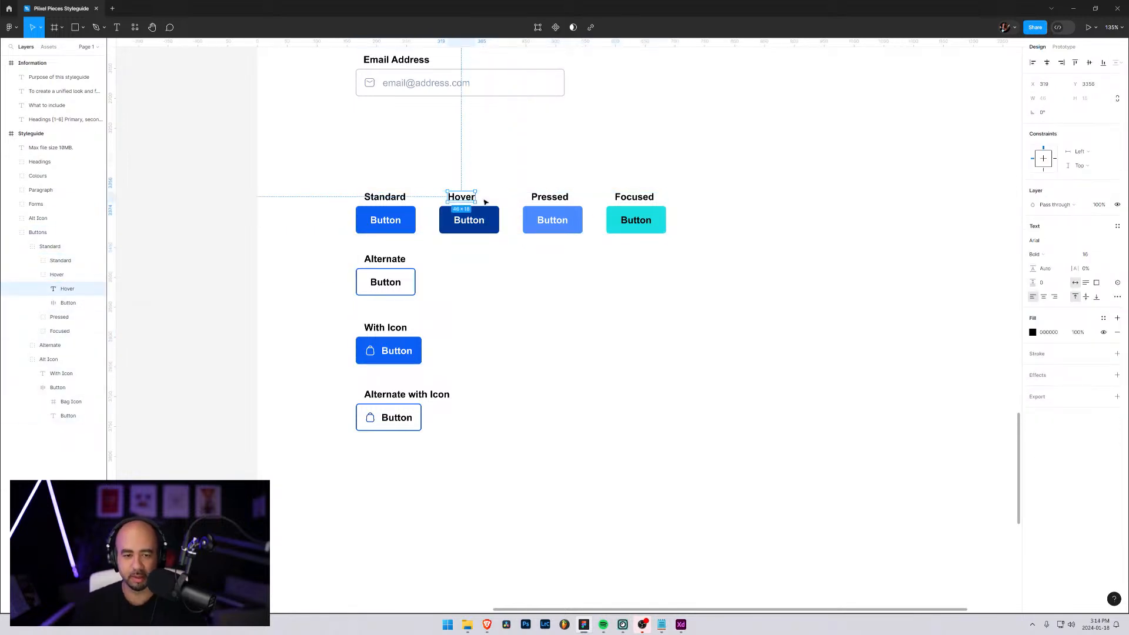
{"action": "key", "text": "Left"}
{"action": "key", "text": "Right"}
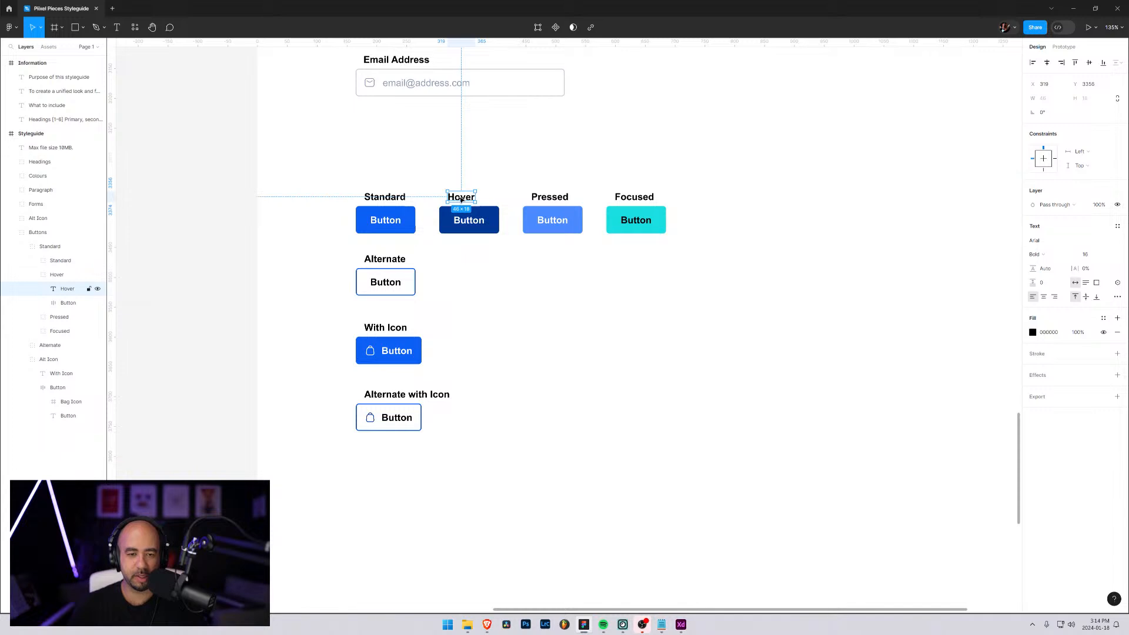
{"action": "double_click", "coordinate": [461, 199]}
{"action": "left_click", "coordinate": [471, 197]}
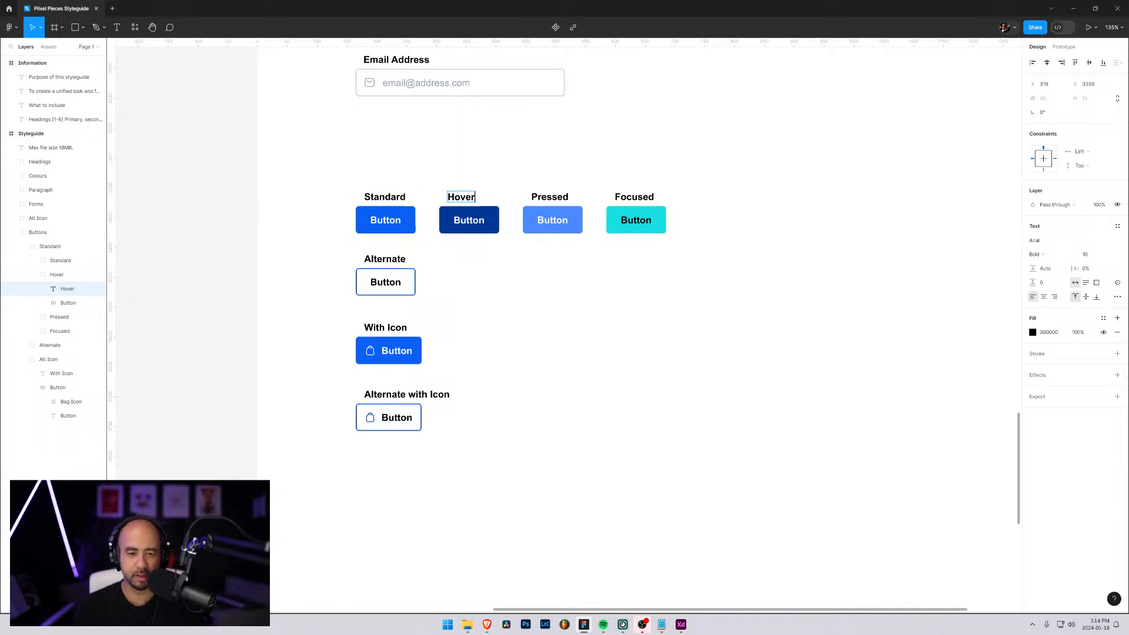
{"action": "type", "text": "/ Presse"}
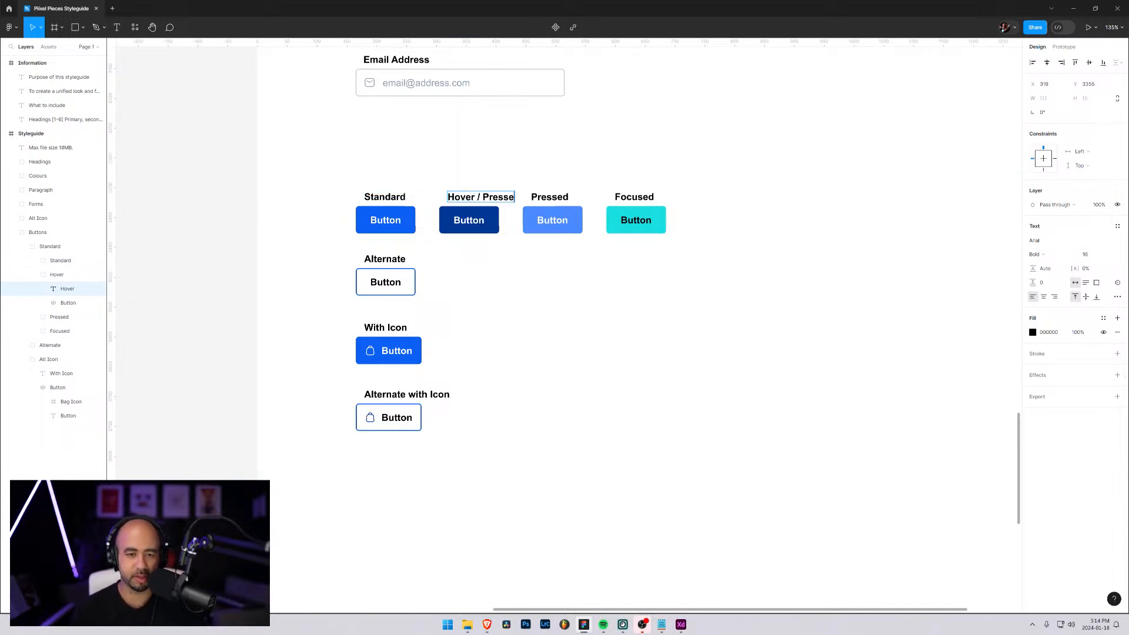
{"action": "type", "text": "d"}
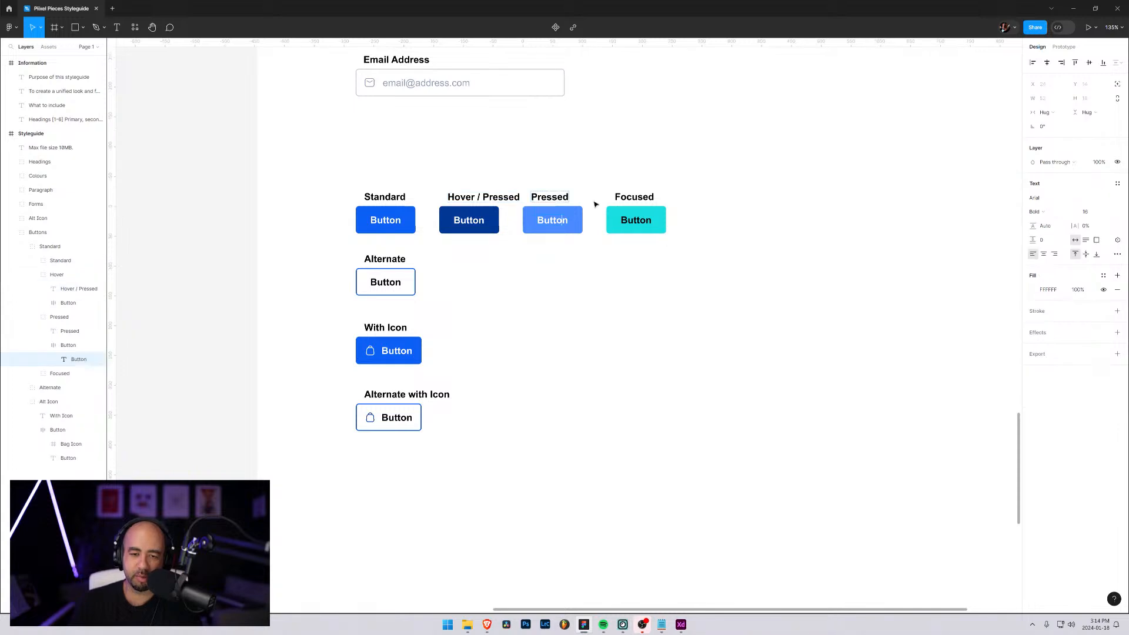
{"action": "left_click", "coordinate": [562, 199]}
{"action": "left_click", "coordinate": [568, 207]}
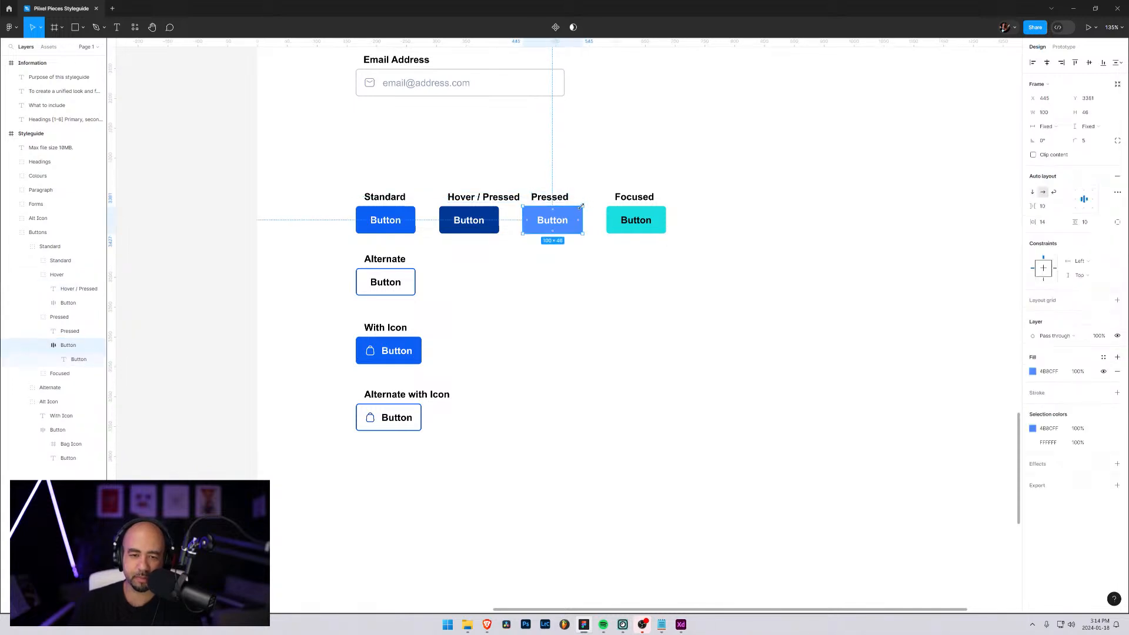
{"action": "left_click", "coordinate": [574, 200]}
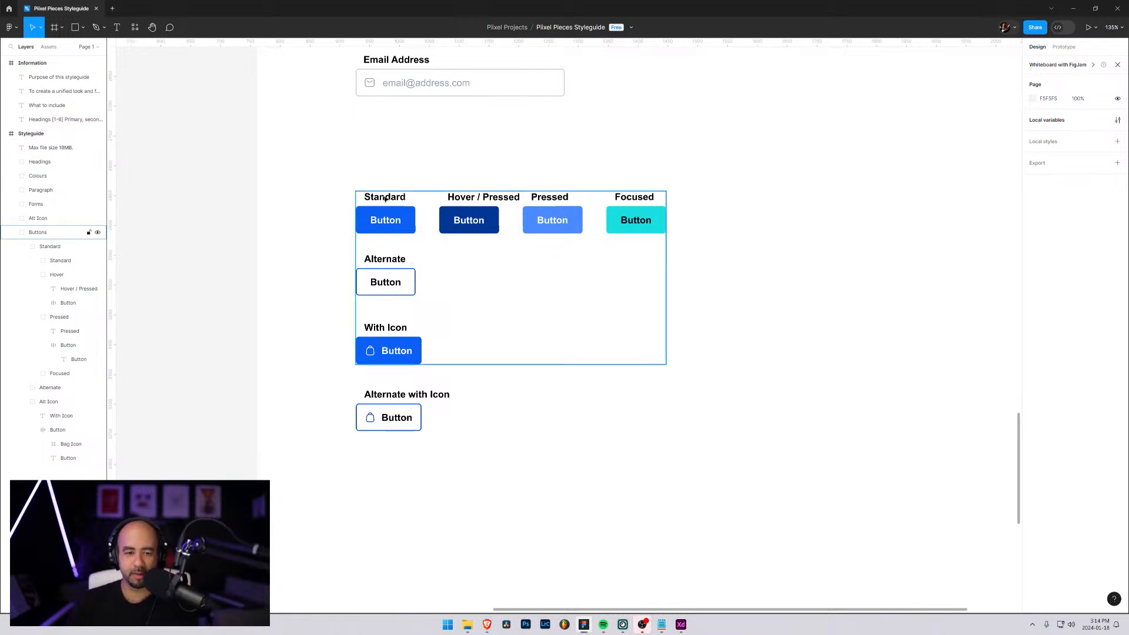
{"action": "left_click", "coordinate": [400, 285]}
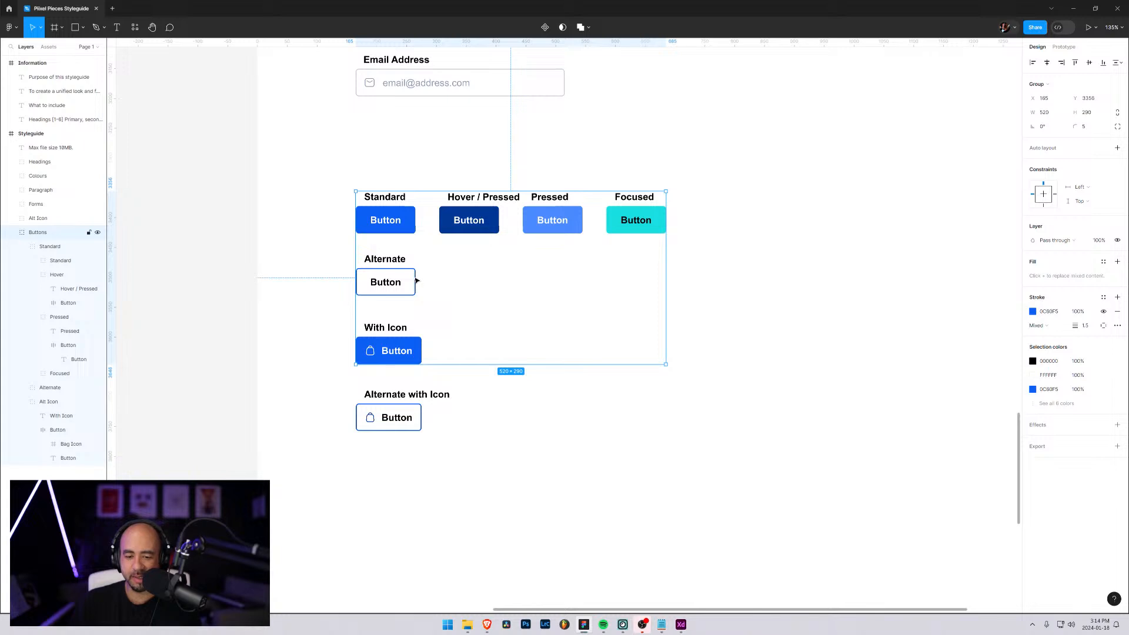
Switch to the Brave browser and open piixelpieces.com in a new tab
{"action": "mouse_move", "coordinate": [487, 625]}
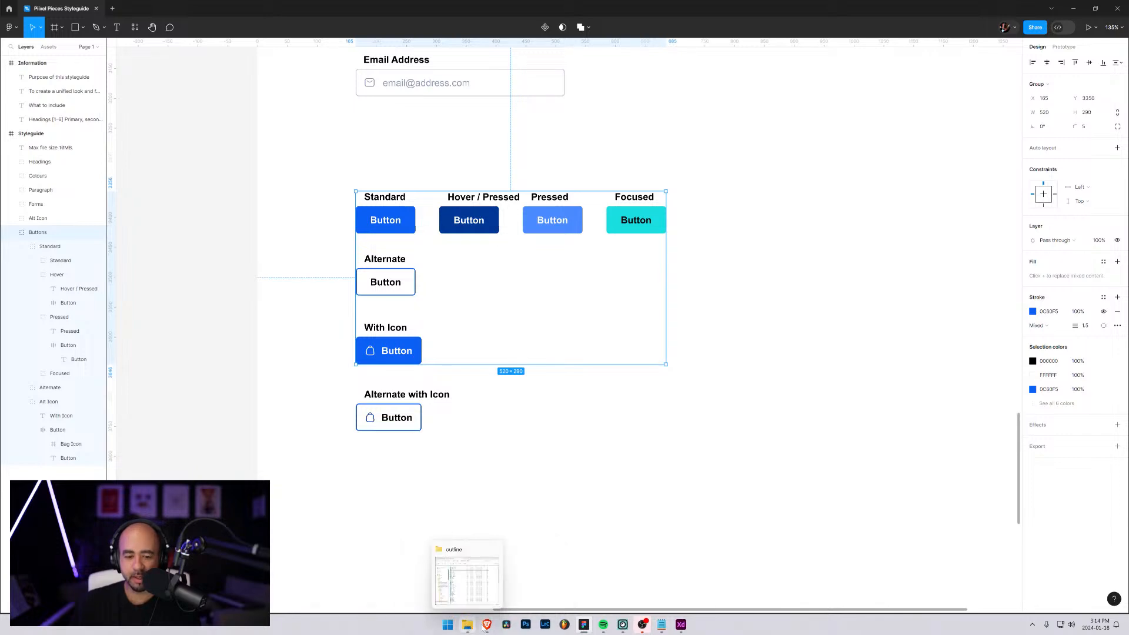
{"action": "left_click", "coordinate": [478, 557]}
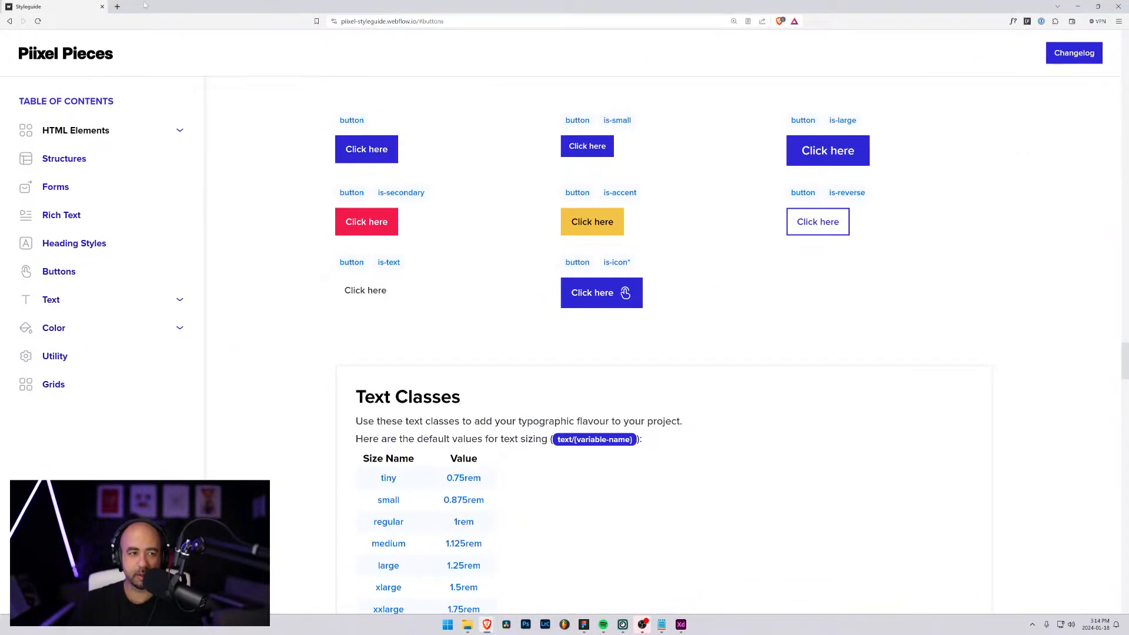
{"action": "key", "text": "ctrl+t"}
{"action": "type", "text": "piixel"}
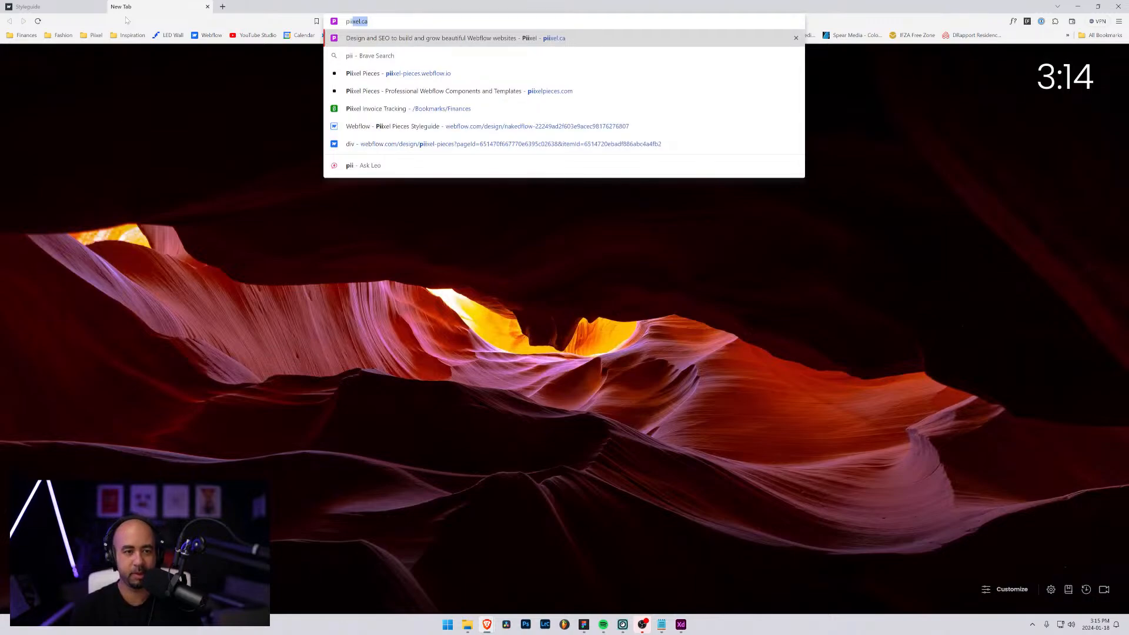
{"action": "type", "text": "pieces"}
{"action": "key", "text": "Return"}
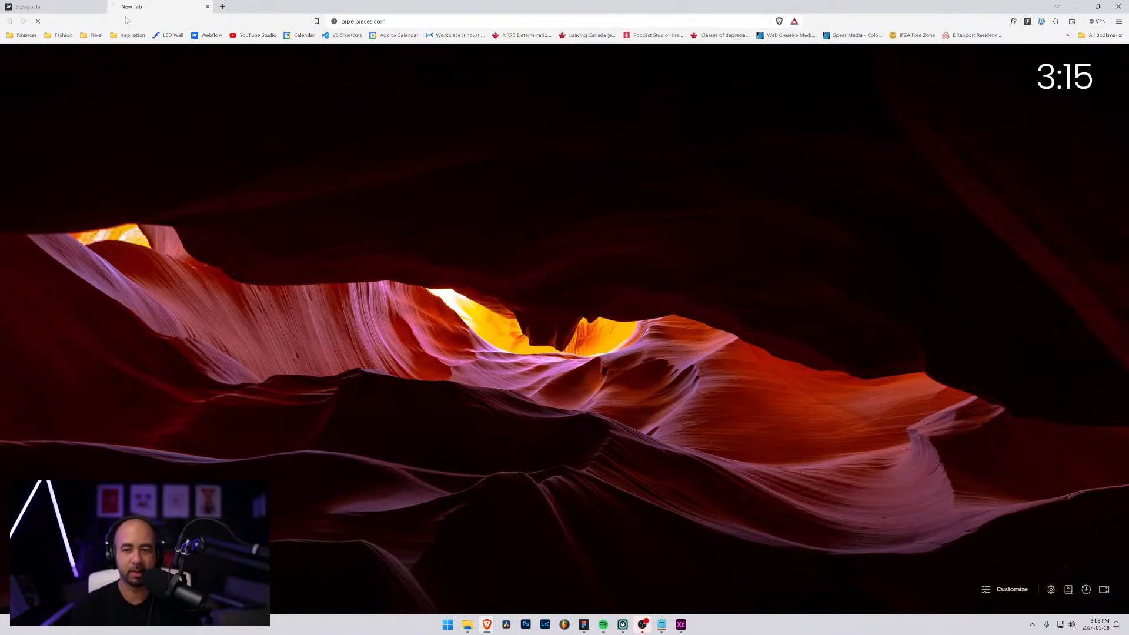
Look over the Piixel Pieces homepage and component library, and view the Hero Basic component
{"action": "scroll", "coordinate": [391, 274], "scroll_direction": "down", "scroll_amount": 10}
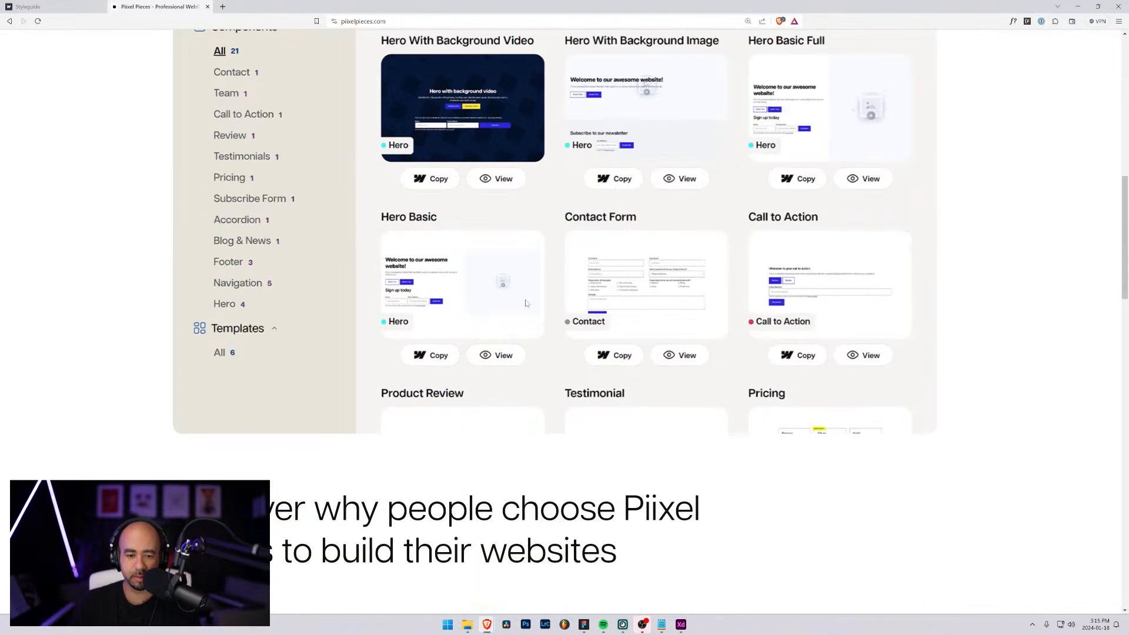
{"action": "scroll", "coordinate": [323, 202], "scroll_direction": "up", "scroll_amount": 10}
{"action": "scroll", "coordinate": [323, 202], "scroll_direction": "up", "scroll_amount": 1}
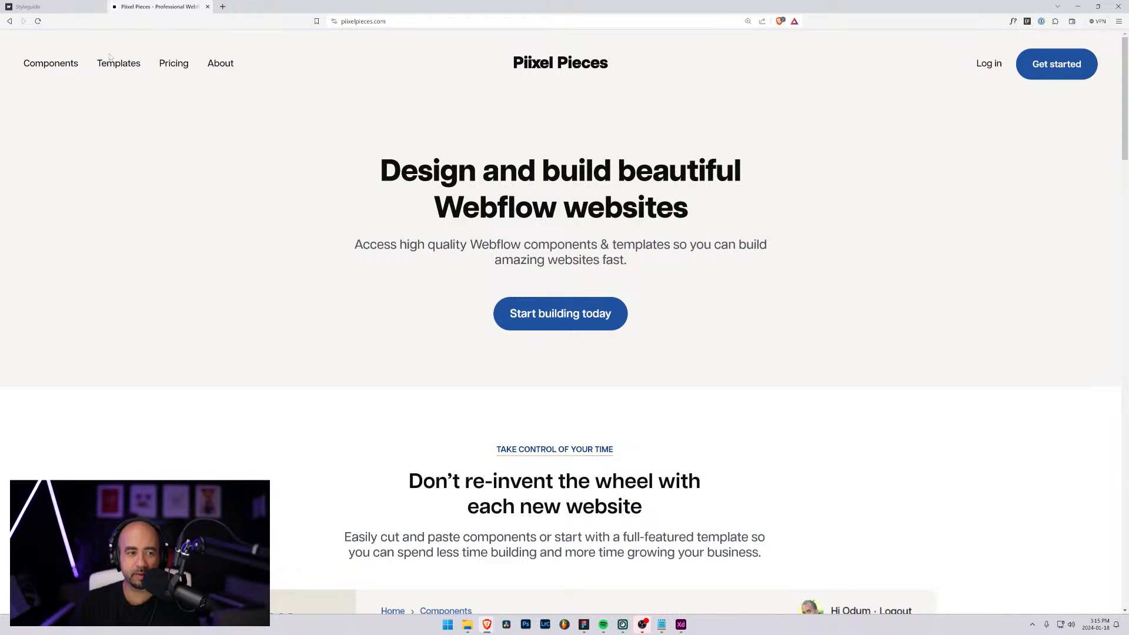
{"action": "left_click", "coordinate": [52, 64]}
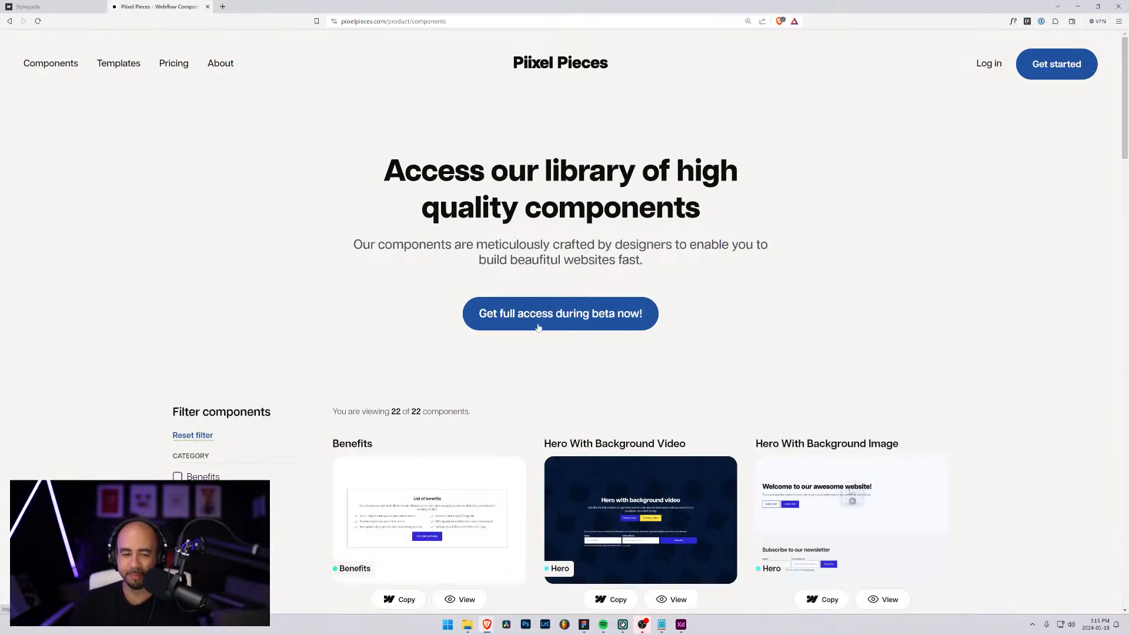
{"action": "left_click", "coordinate": [539, 327]}
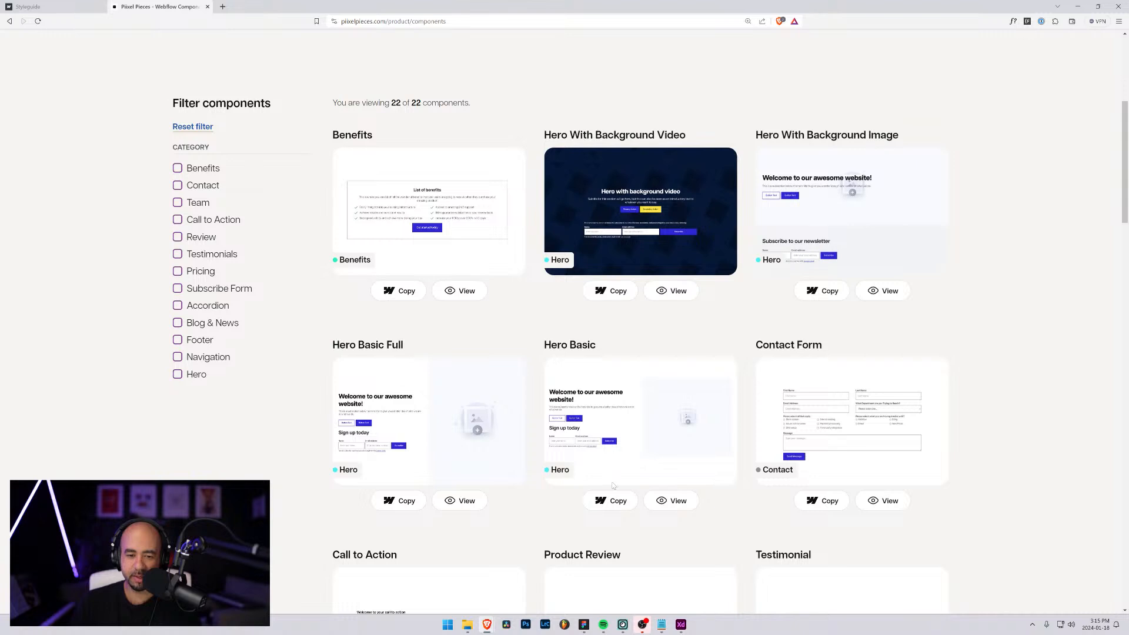
{"action": "left_click", "coordinate": [673, 500]}
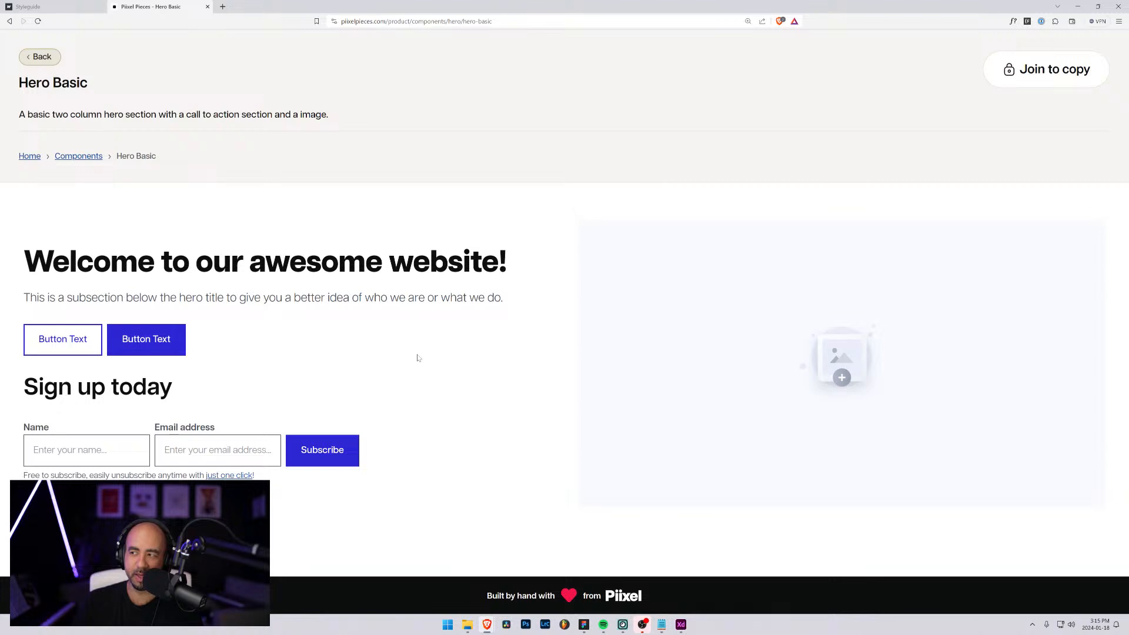
Look at the button classes on the Webflow Styleguide page and return to the Figma file
{"action": "left_click", "coordinate": [66, 6]}
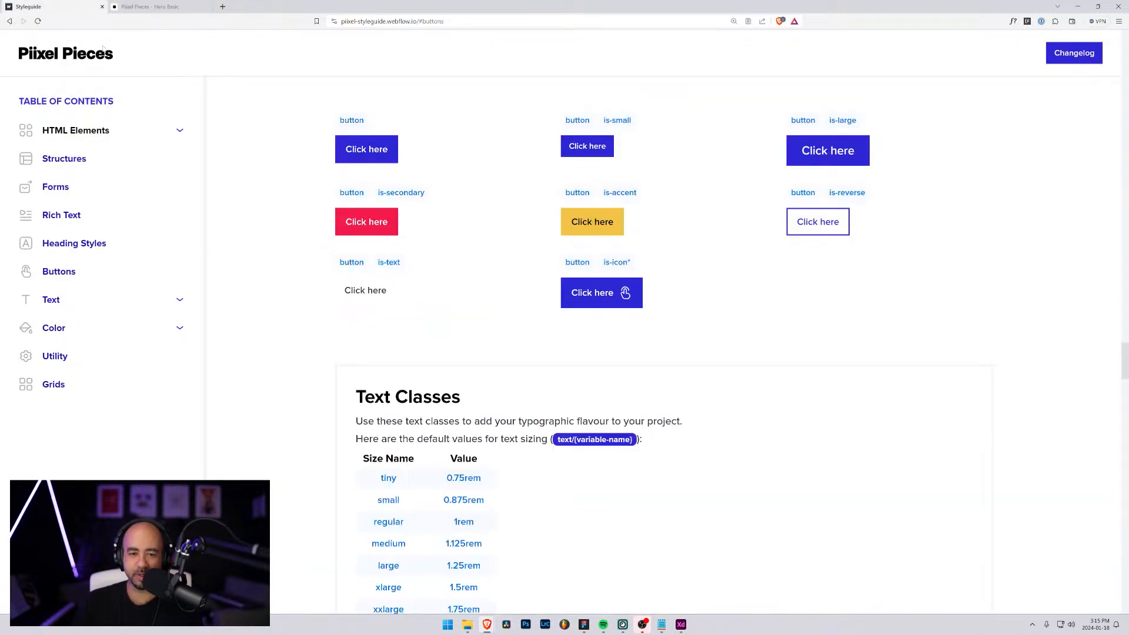
{"action": "left_click", "coordinate": [1079, 7]}
{"action": "left_click", "coordinate": [502, 298]}
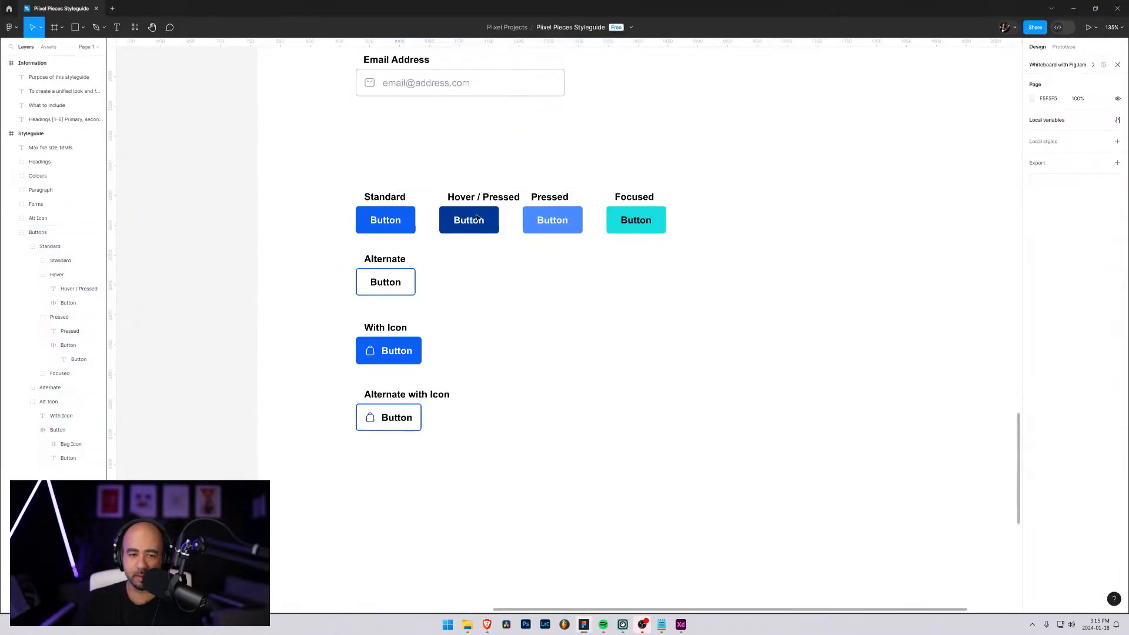
Collapse the expanded Hover, Pressed and Alt Icon groups nested inside the Buttons layer group
{"action": "double_click", "coordinate": [479, 220]}
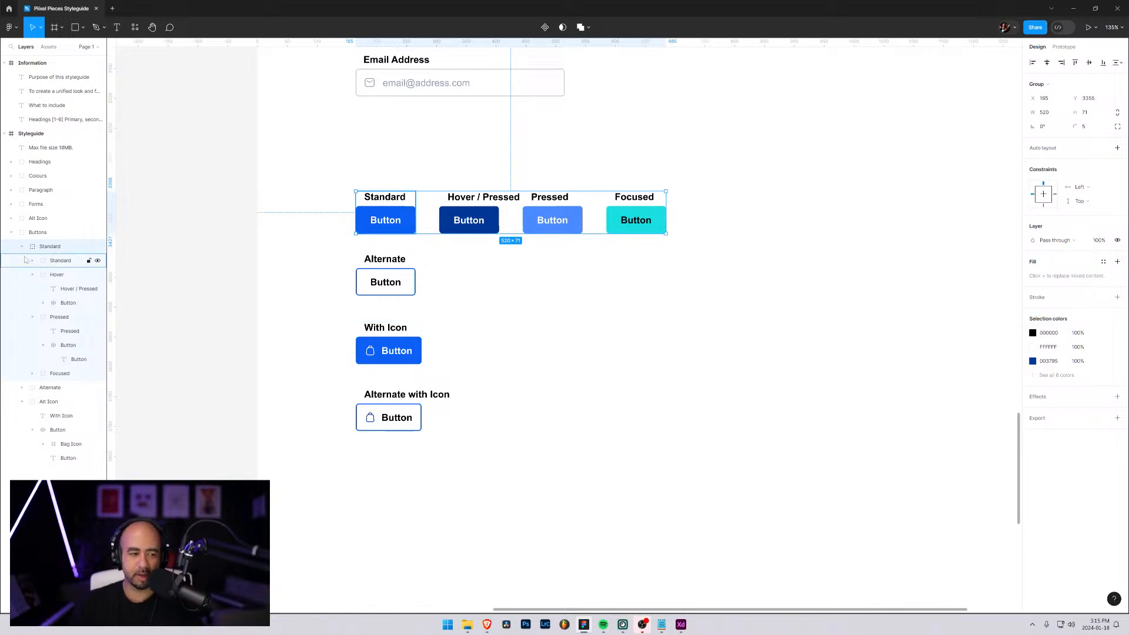
{"action": "left_click", "coordinate": [32, 275]}
{"action": "left_click", "coordinate": [33, 289]}
{"action": "left_click", "coordinate": [46, 303]}
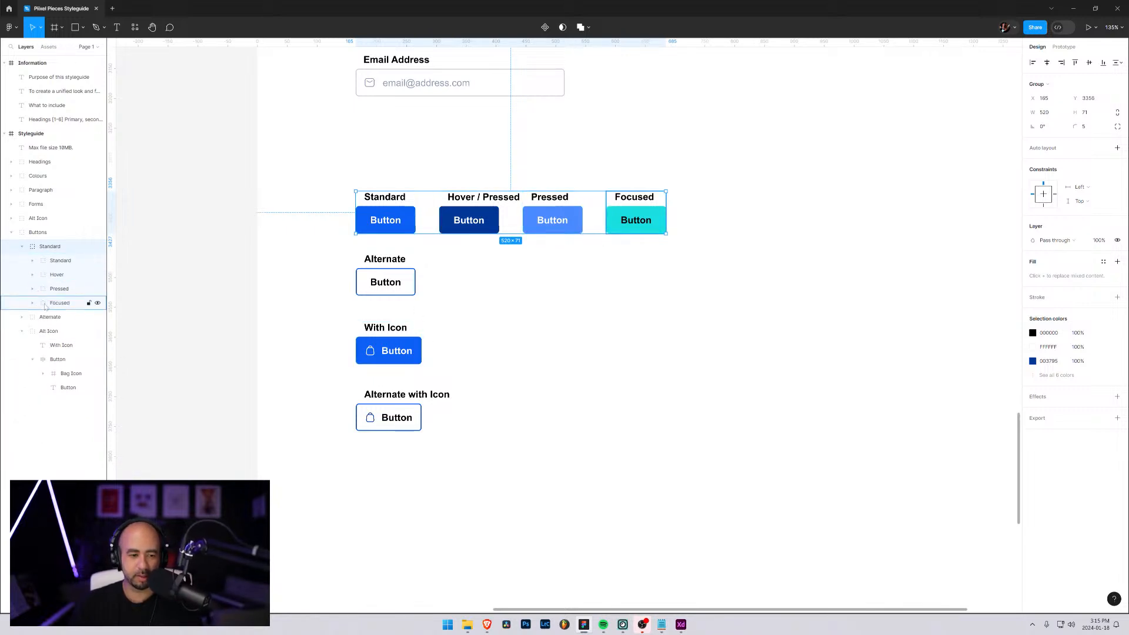
{"action": "left_click", "coordinate": [22, 331]}
{"action": "left_click", "coordinate": [28, 334]}
{"action": "left_click", "coordinate": [22, 332]}
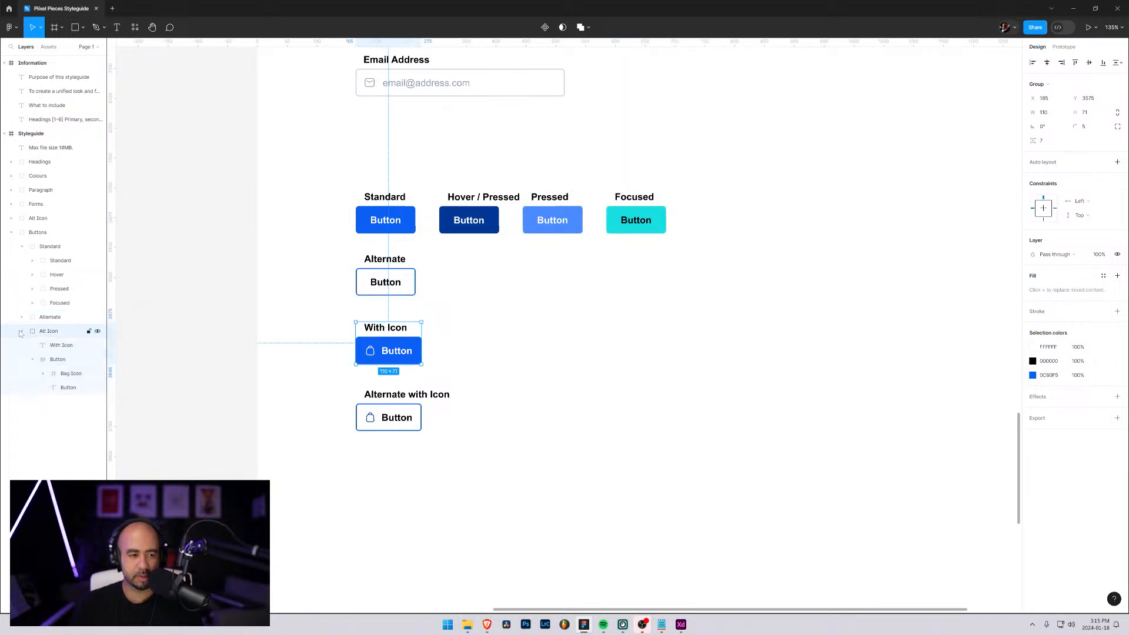
{"action": "left_click", "coordinate": [22, 332]}
{"action": "left_click", "coordinate": [37, 233]}
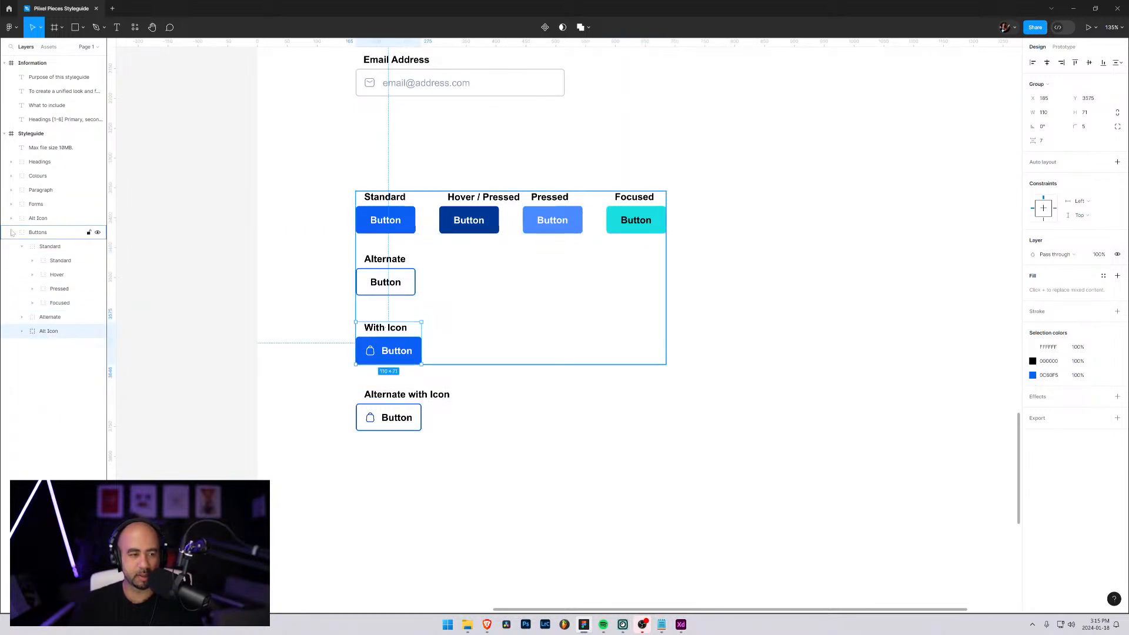
Move the Alt Icon layer group of the Alternate with Icon button into the Buttons group as its last item
{"action": "left_click", "coordinate": [25, 246]}
{"action": "left_click_drag", "start_coordinate": [23, 219], "coordinate": [35, 350]}
{"action": "double_click", "coordinate": [98, 332]}
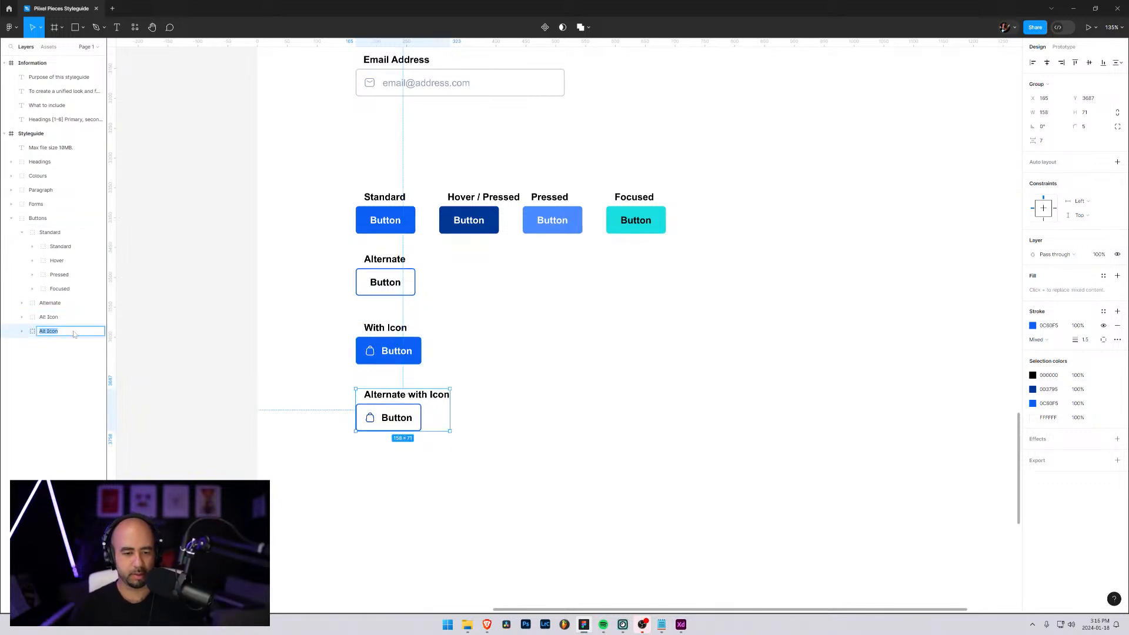
{"action": "left_click", "coordinate": [74, 334]}
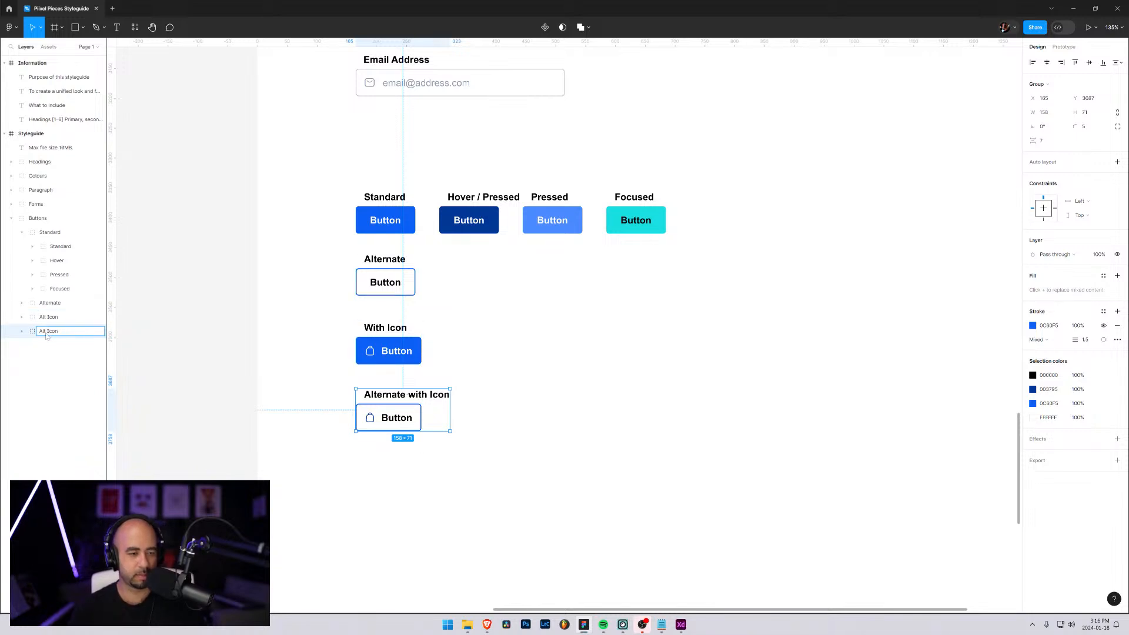
{"action": "left_click", "coordinate": [34, 335]}
Rename the layer group of the blue With Icon button to "With Icon"
{"action": "left_click", "coordinate": [53, 318]}
{"action": "double_click", "coordinate": [55, 320]}
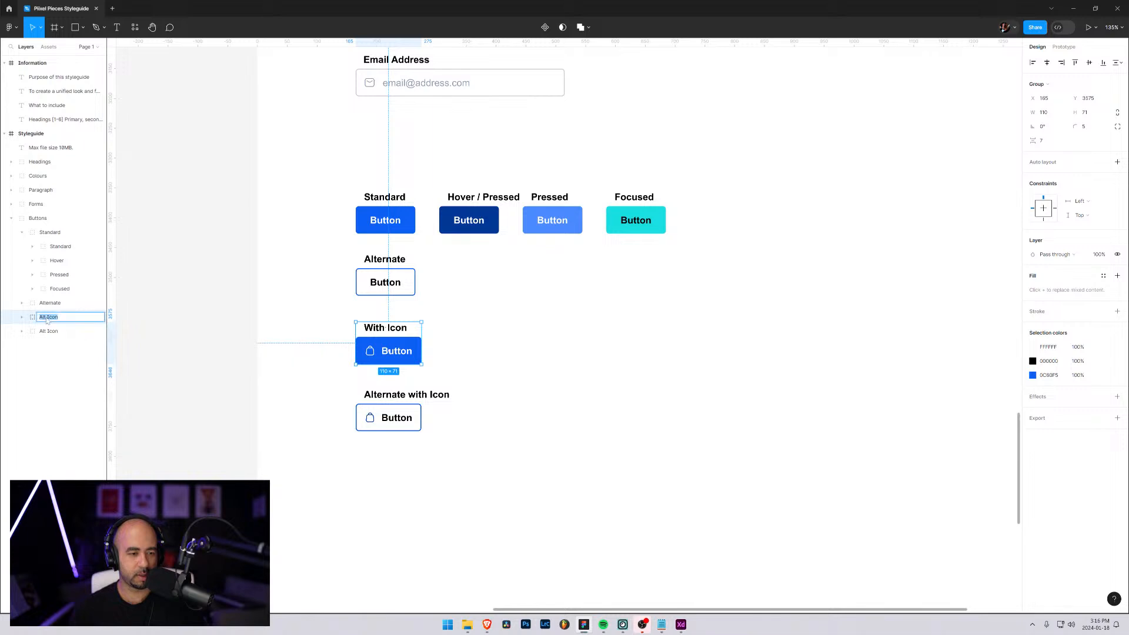
{"action": "type", "text": "Wi"}
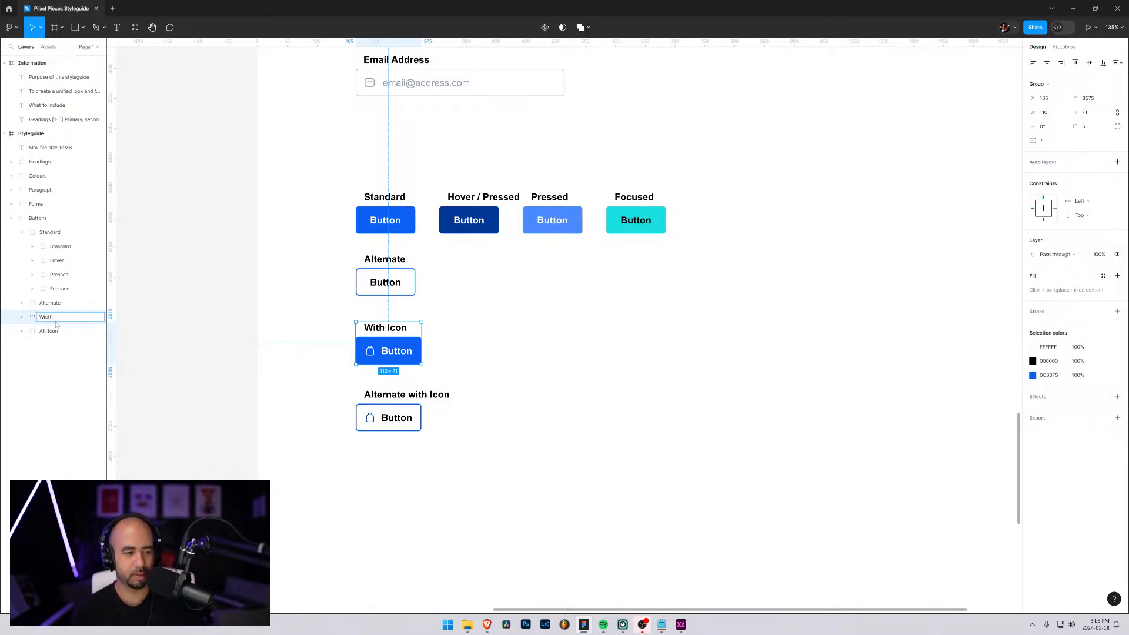
{"action": "type", "text": "th Icon"}
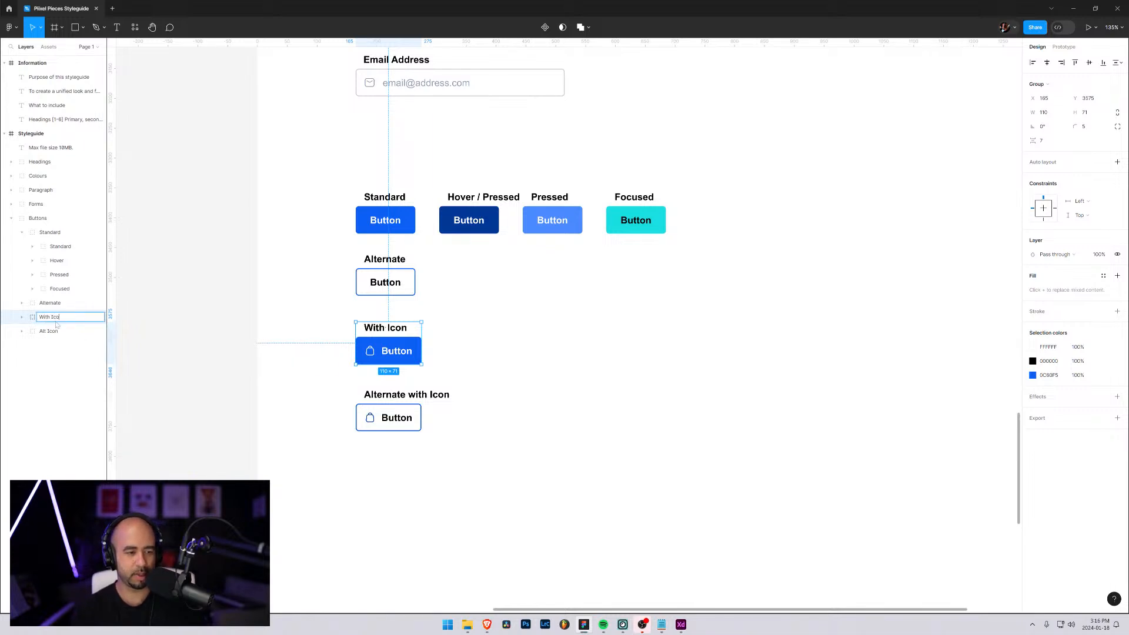
{"action": "key", "text": "Return"}
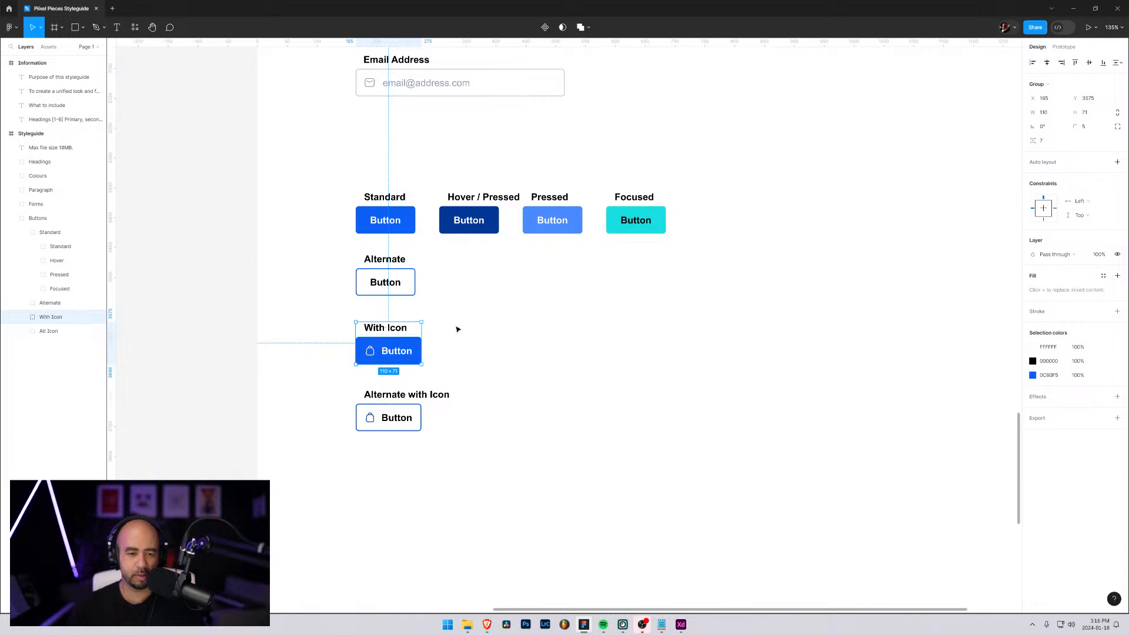
Duplicate the dark blue Hover / Pressed button with its label and place the copy beside the Alternate button
{"action": "left_click", "coordinate": [378, 285]}
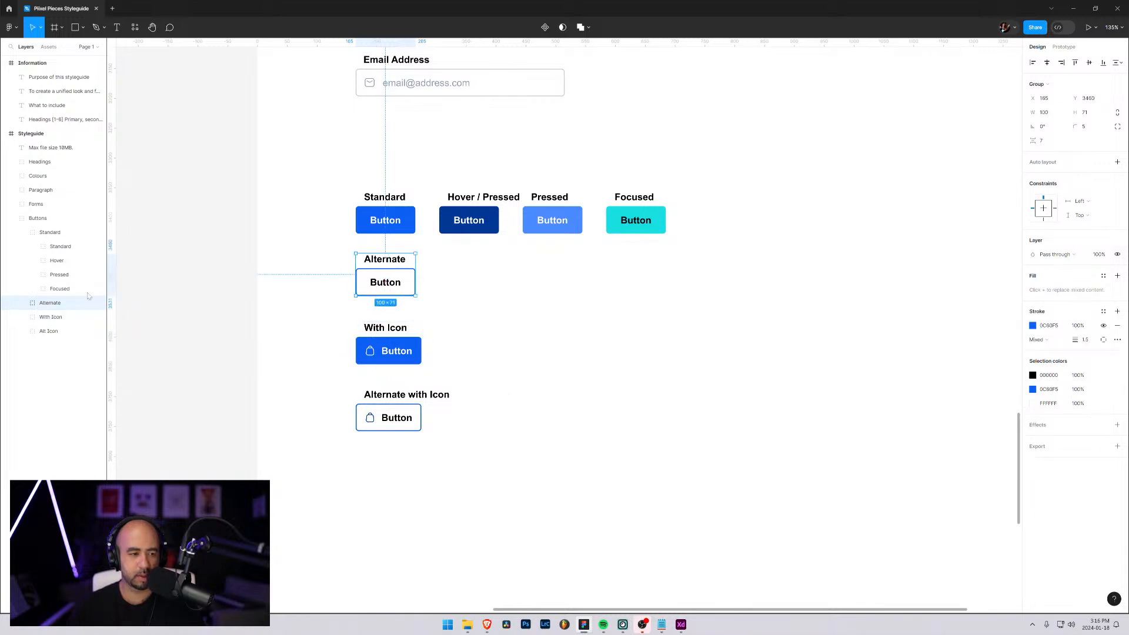
{"action": "left_click", "coordinate": [23, 303]}
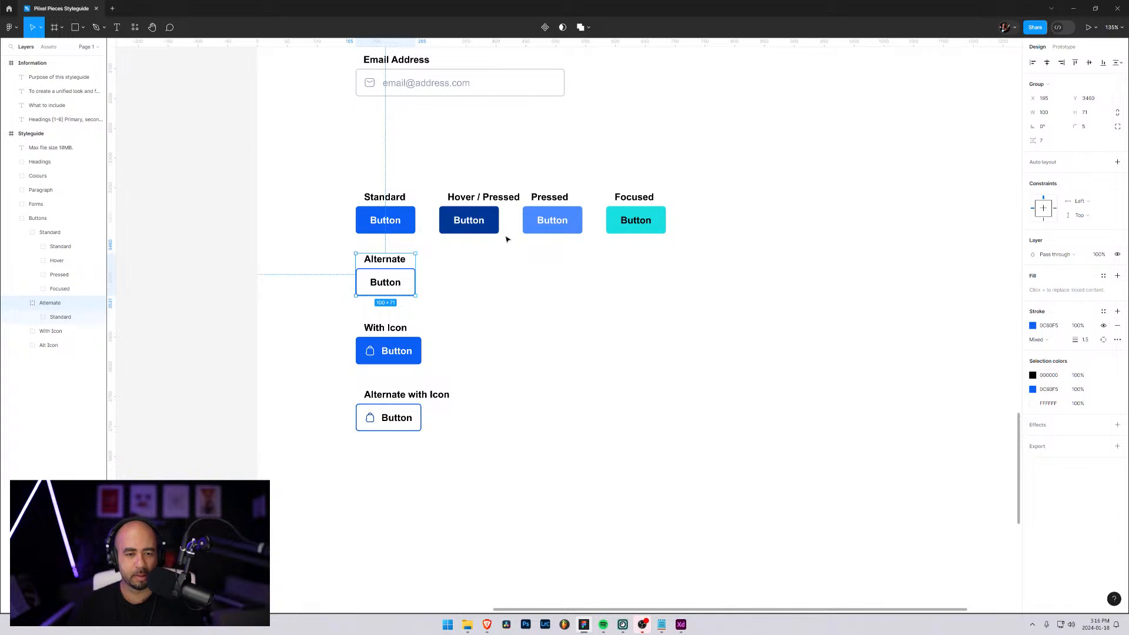
{"action": "left_click", "coordinate": [471, 223]}
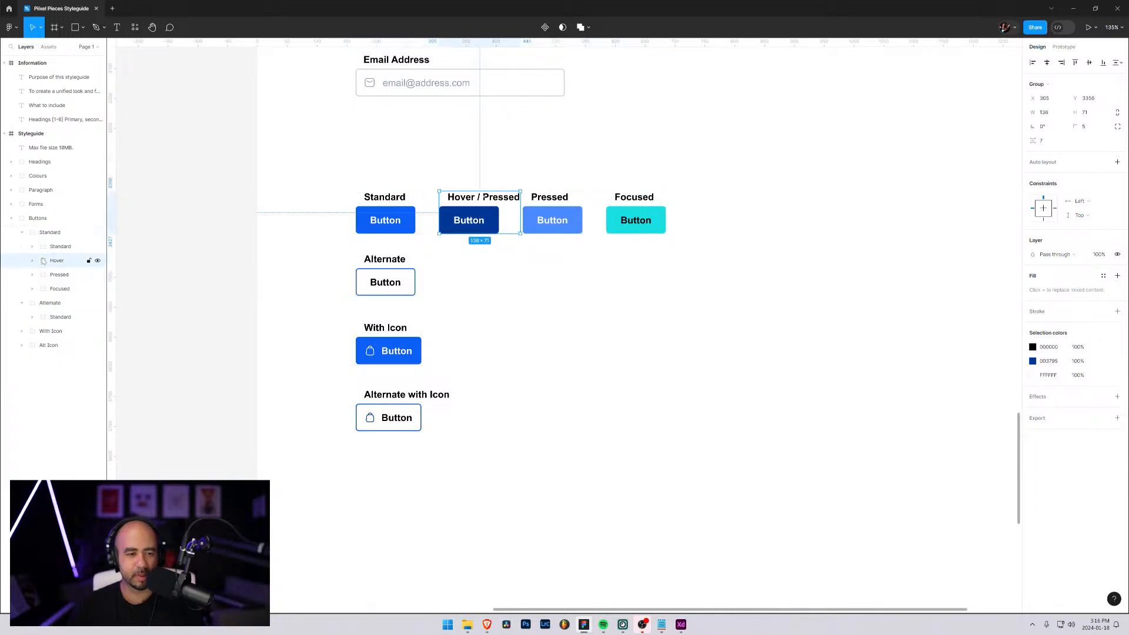
{"action": "key", "text": "ctrl+d"}
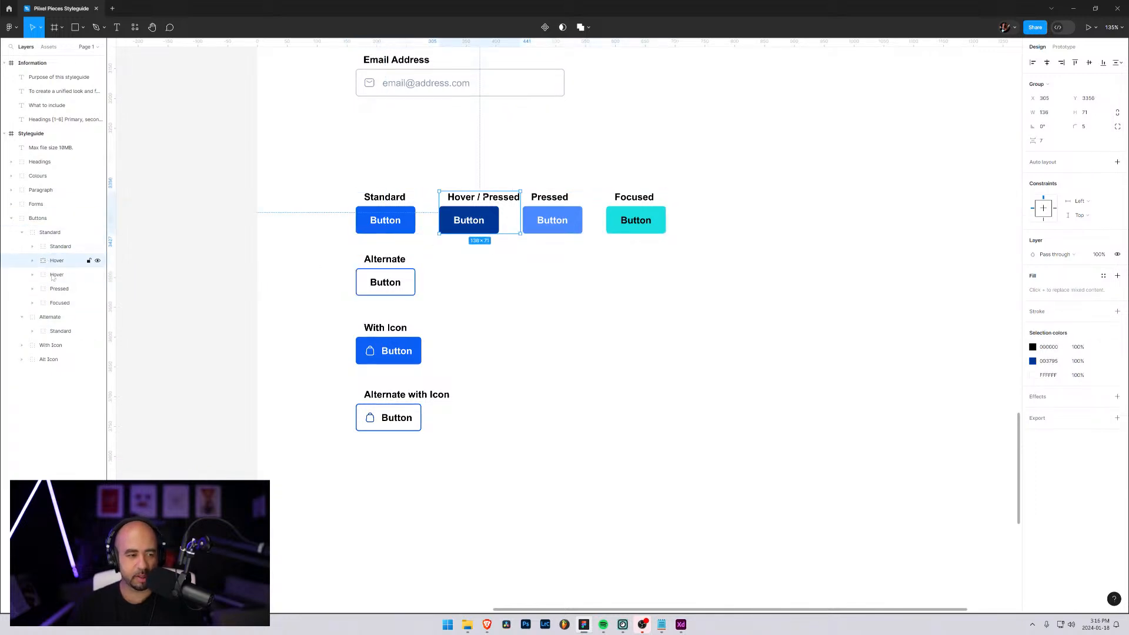
{"action": "left_click_drag", "start_coordinate": [53, 274], "coordinate": [50, 340]}
{"action": "left_click_drag", "start_coordinate": [467, 221], "coordinate": [467, 284]}
{"action": "left_click", "coordinate": [340, 259]}
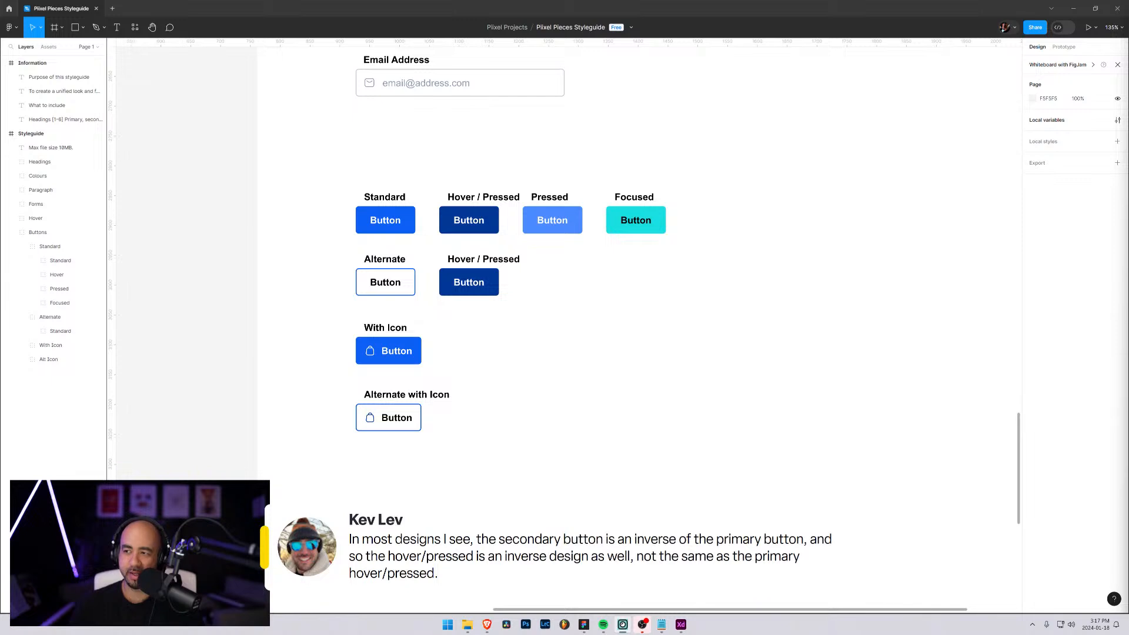
Duplicate the whole Standard button row and place the copy below the Alternate with Icon button
{"action": "left_click", "coordinate": [379, 282]}
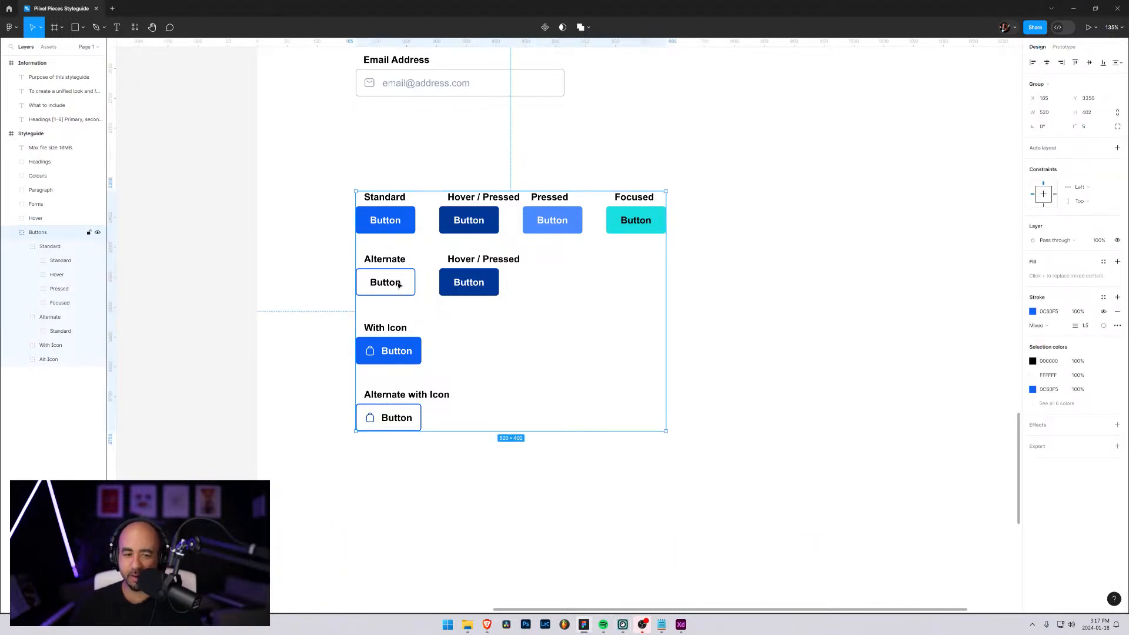
{"action": "double_click", "coordinate": [399, 284]}
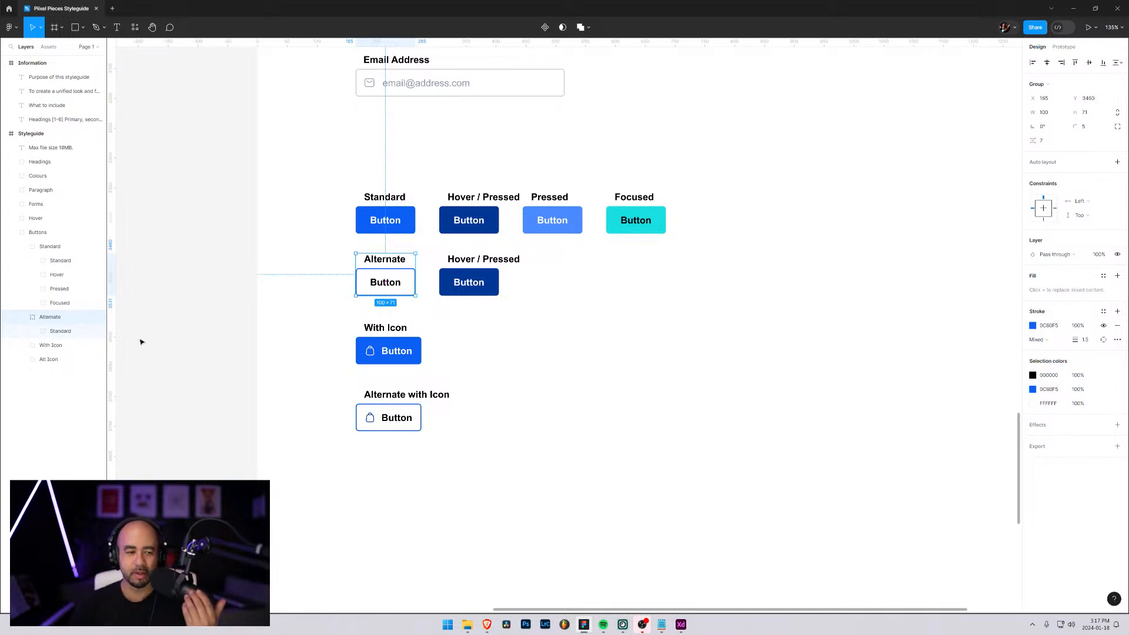
{"action": "left_click", "coordinate": [21, 317]}
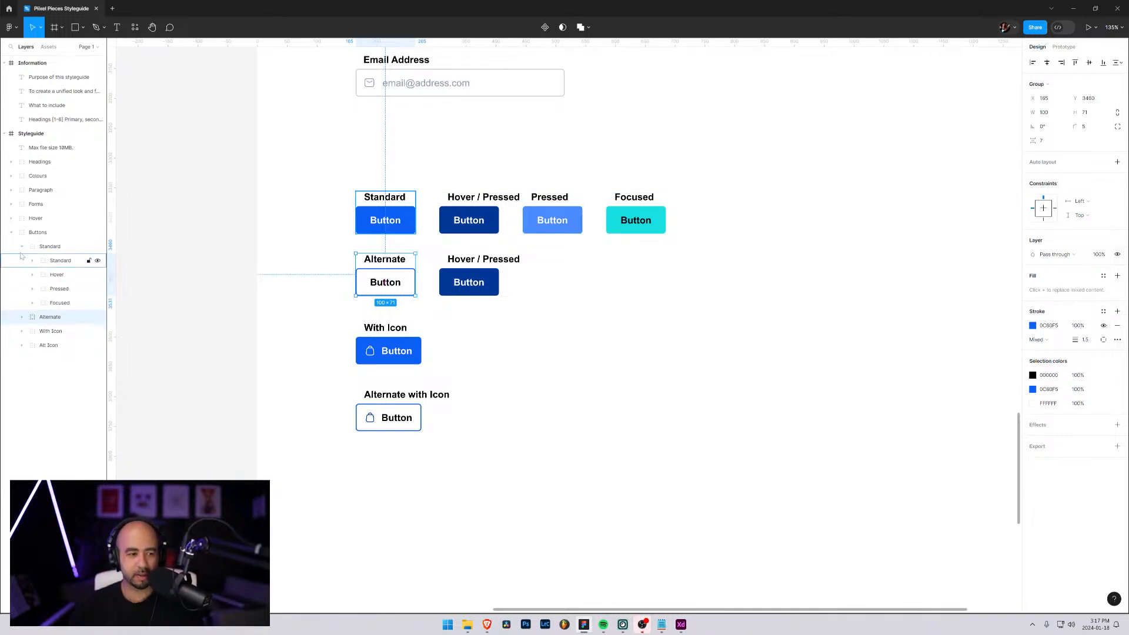
{"action": "left_click", "coordinate": [22, 247]}
{"action": "left_click", "coordinate": [46, 247]}
{"action": "key", "text": "ctrl+d"}
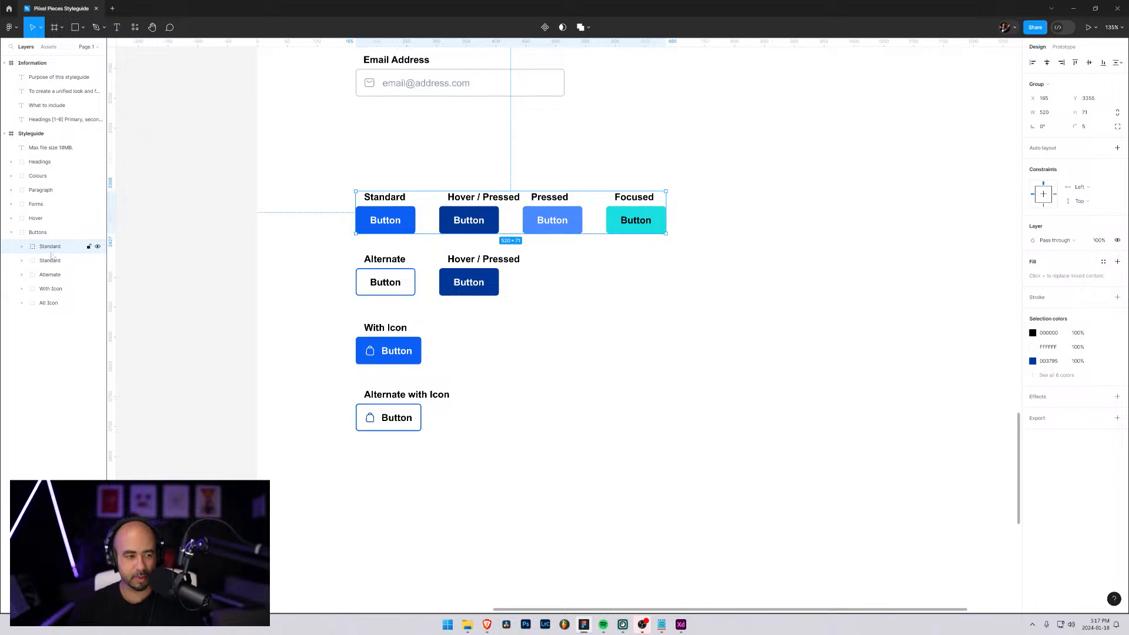
{"action": "left_click", "coordinate": [48, 263]}
{"action": "left_click_drag", "start_coordinate": [403, 226], "coordinate": [410, 482]}
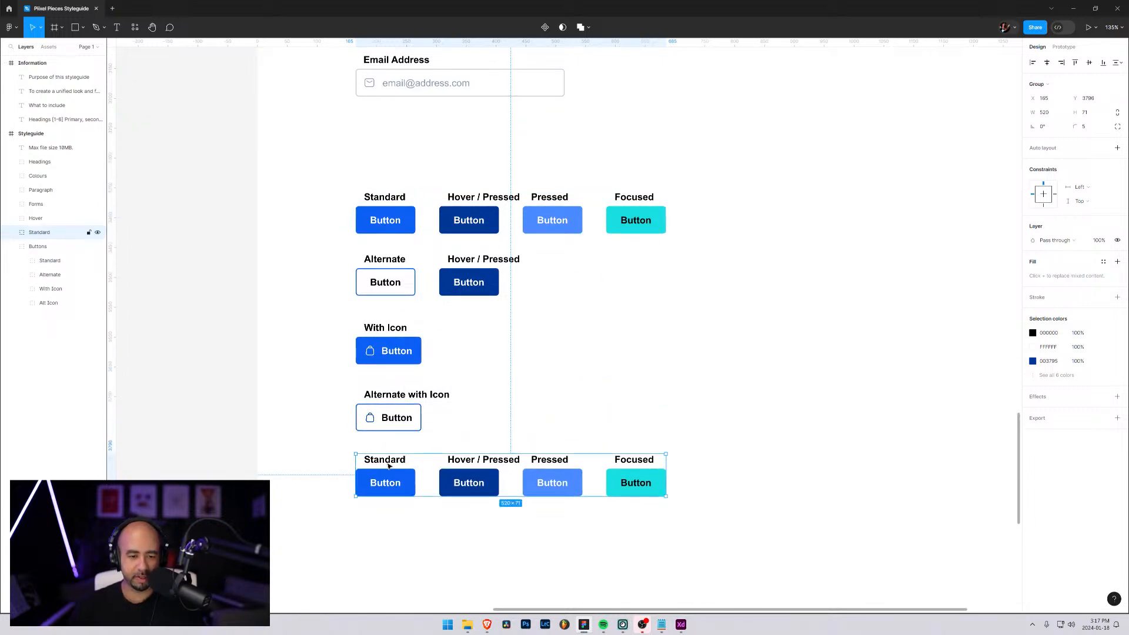
Change the Standard label in the copied button row to "Secondary"
{"action": "double_click", "coordinate": [387, 462]}
{"action": "double_click", "coordinate": [387, 462]}
{"action": "double_click", "coordinate": [387, 462]}
{"action": "type", "text": "Secondary"}
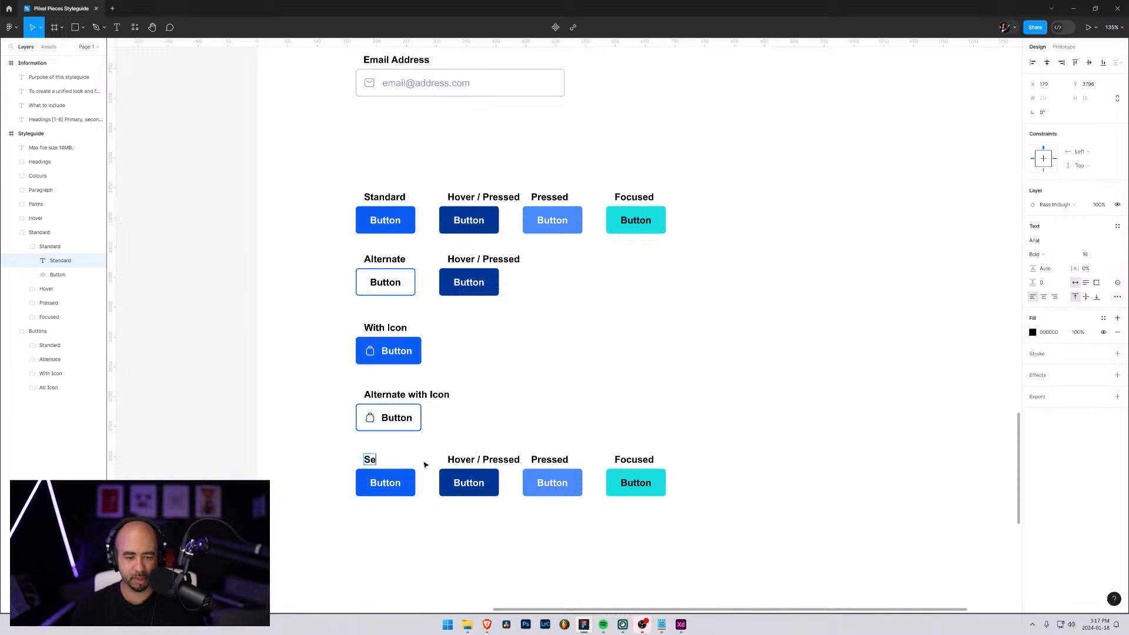
{"action": "key", "text": "Escape"}
Fill the Secondary button with the orange Accent colour sampled from its swatch in the colour palette
{"action": "left_click", "coordinate": [368, 481]}
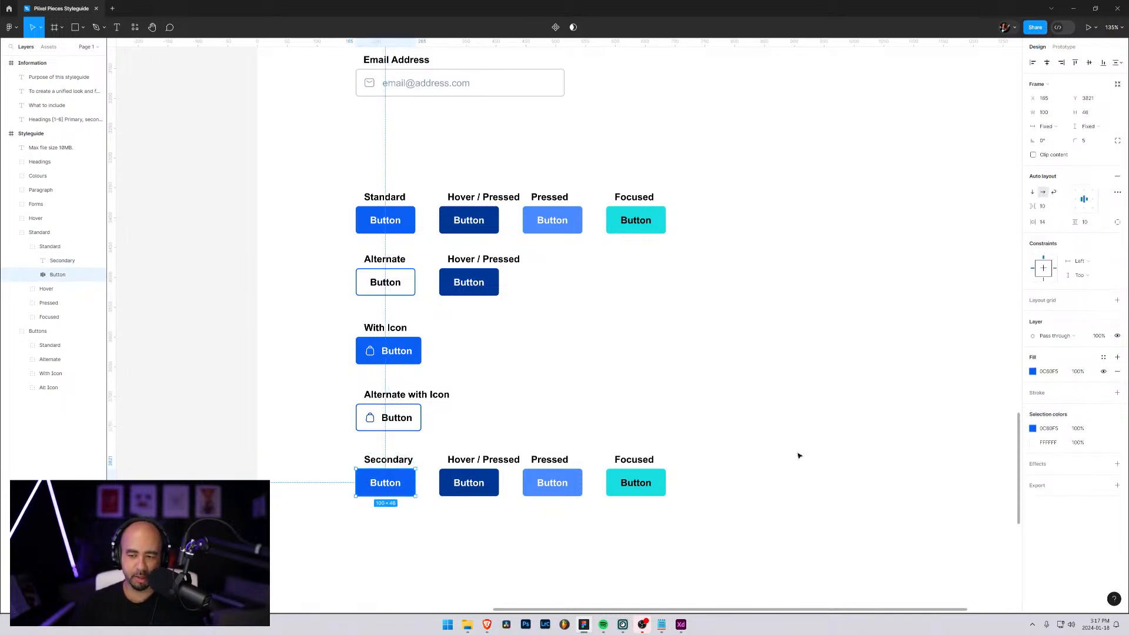
{"action": "scroll", "coordinate": [678, 411], "scroll_direction": "down", "scroll_amount": 5}
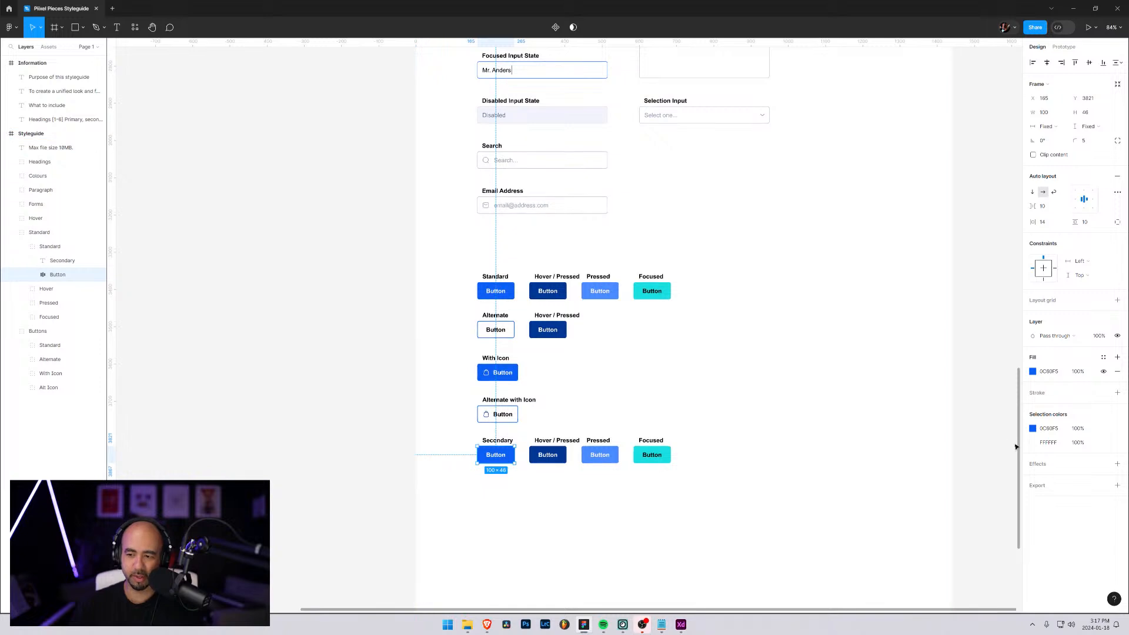
{"action": "left_click", "coordinate": [1033, 372]}
{"action": "scroll", "coordinate": [698, 214], "scroll_direction": "up", "scroll_amount": 10}
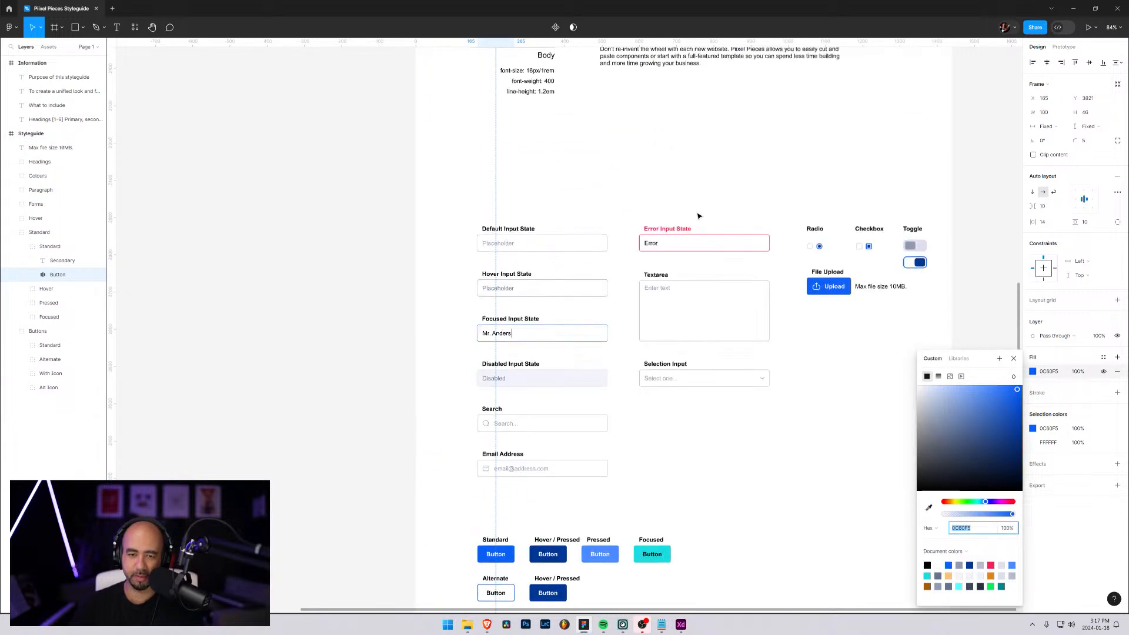
{"action": "key", "text": "i"}
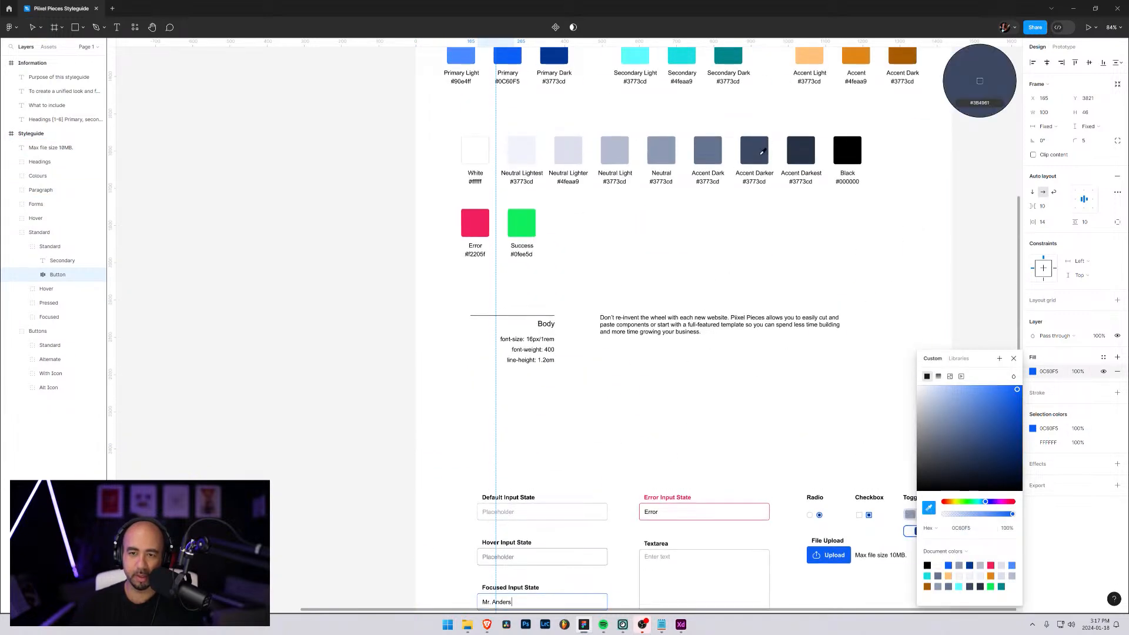
{"action": "scroll", "coordinate": [726, 197], "scroll_direction": "up", "scroll_amount": 2}
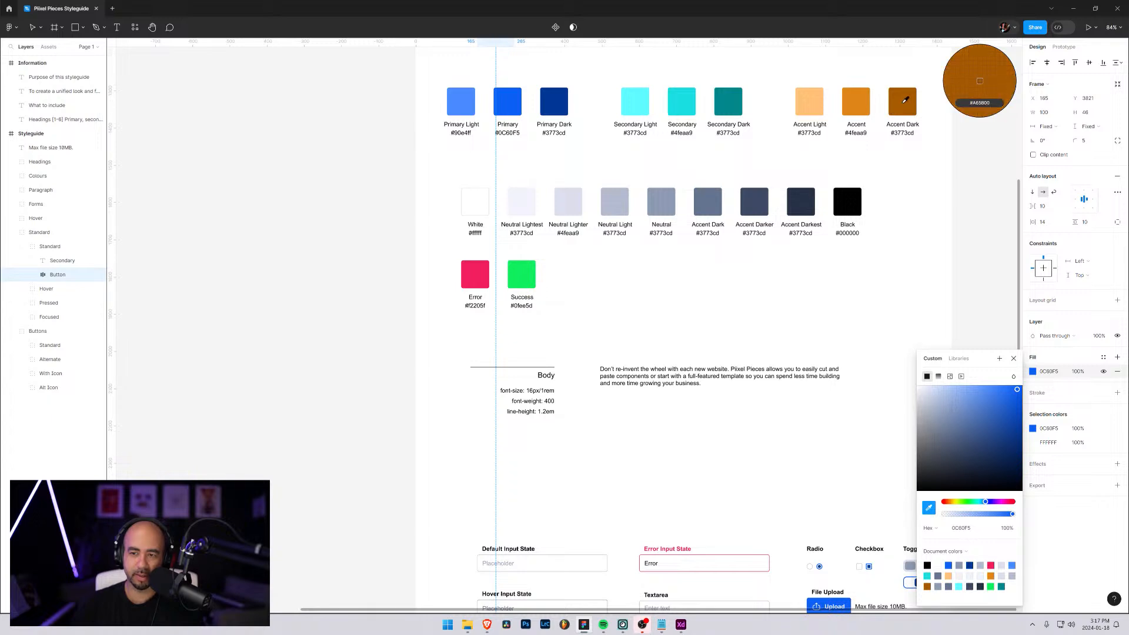
{"action": "left_click", "coordinate": [856, 100]}
{"action": "scroll", "coordinate": [676, 263], "scroll_direction": "down", "scroll_amount": 20}
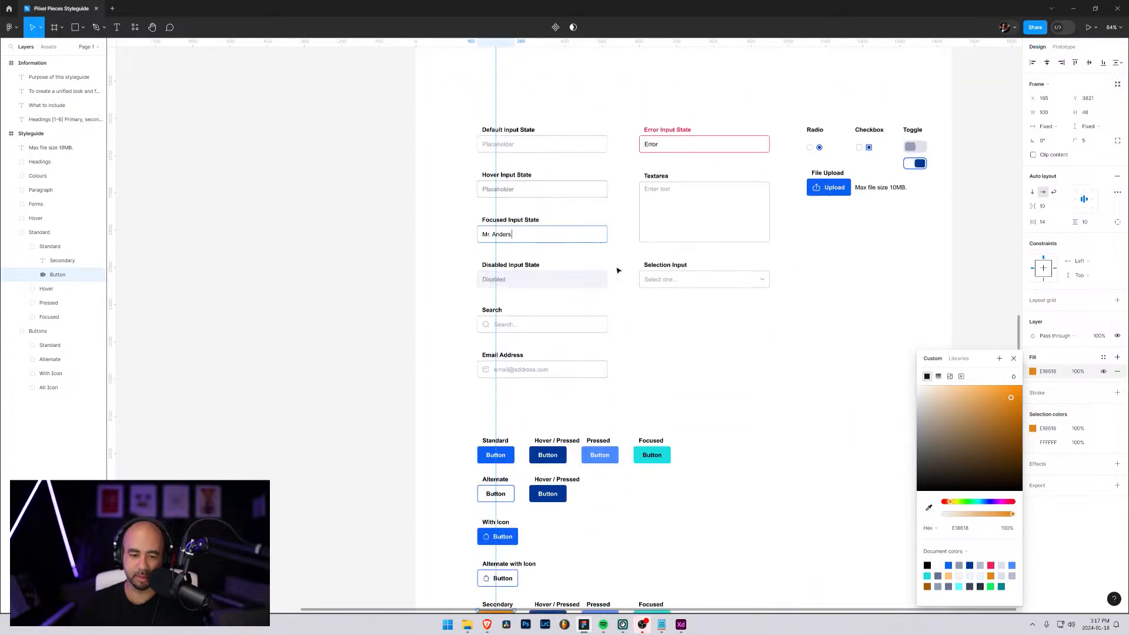
{"action": "scroll", "coordinate": [607, 286], "scroll_direction": "down", "scroll_amount": 3}
{"action": "left_click", "coordinate": [525, 334]}
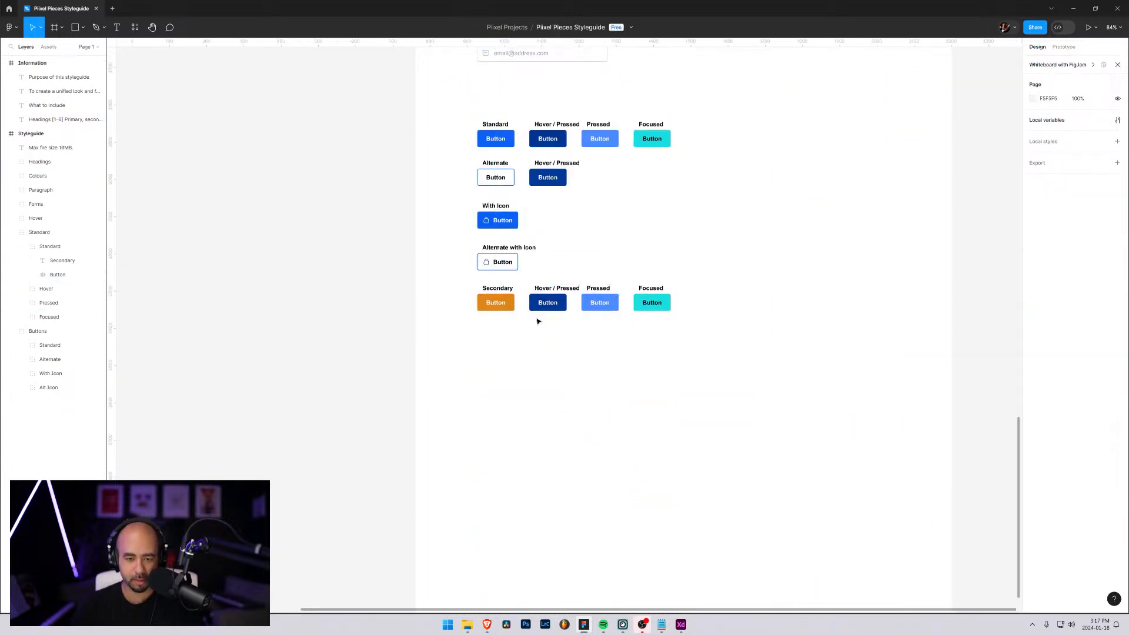
{"action": "scroll", "coordinate": [534, 350], "scroll_direction": "up", "scroll_amount": 5}
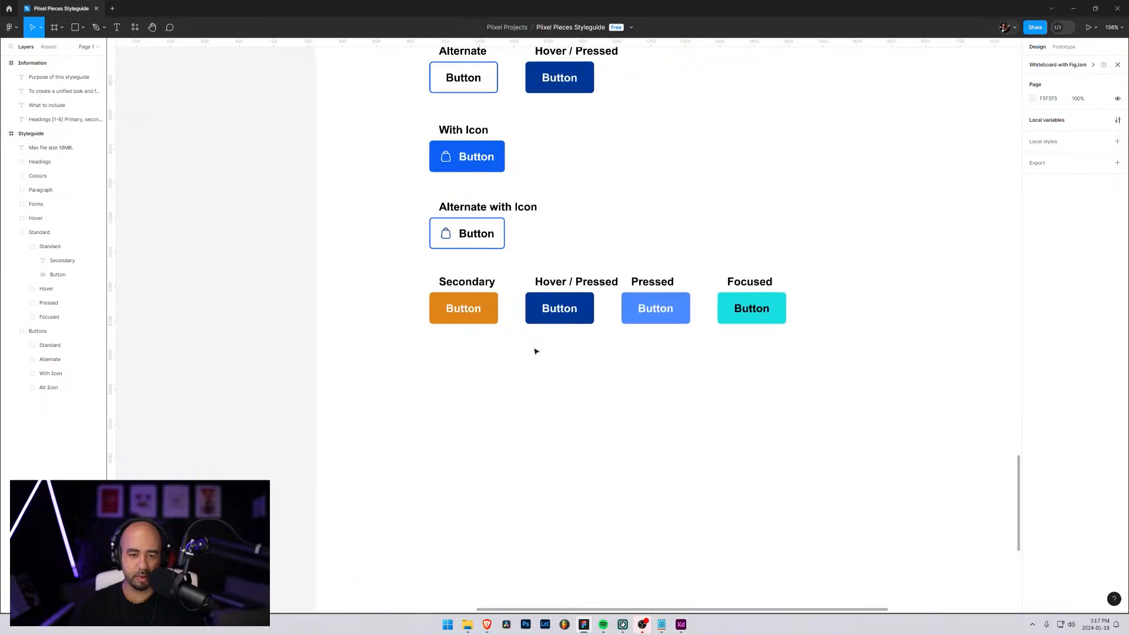
{"action": "left_click", "coordinate": [535, 322]}
{"action": "double_click", "coordinate": [539, 303]}
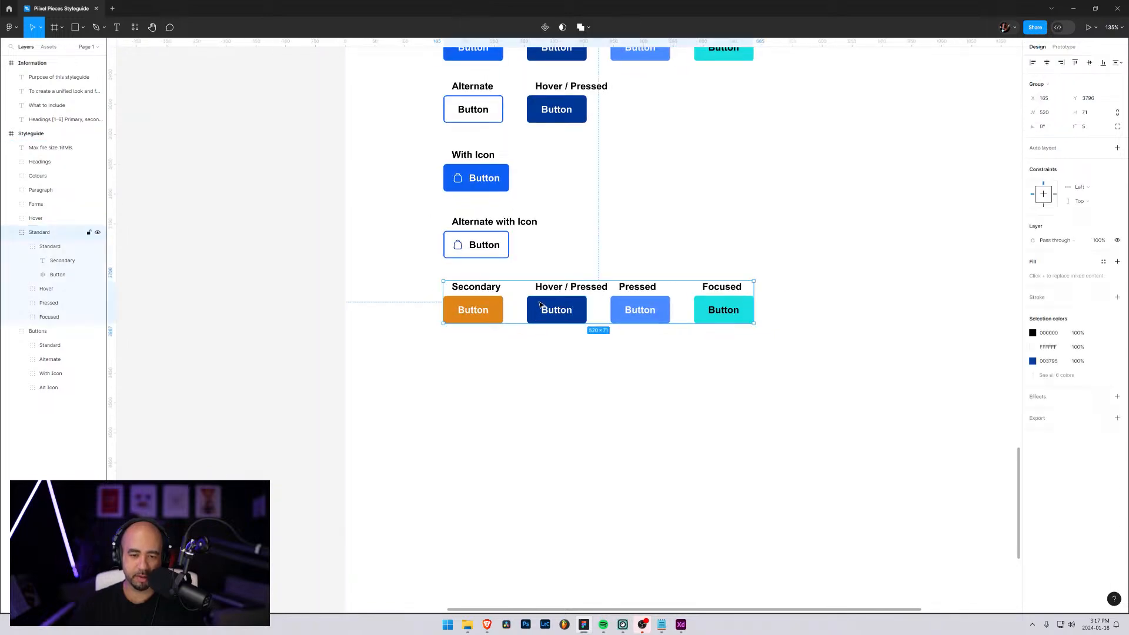
{"action": "double_click", "coordinate": [540, 304]}
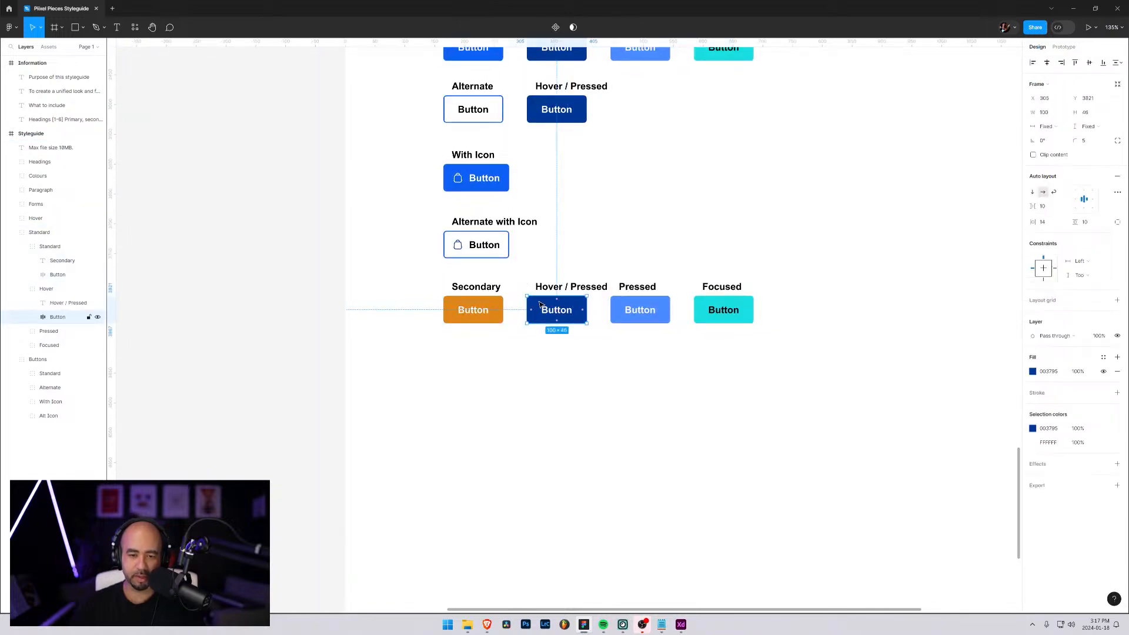
{"action": "left_click", "coordinate": [1033, 371]}
{"action": "scroll", "coordinate": [834, 287], "scroll_direction": "up", "scroll_amount": 10}
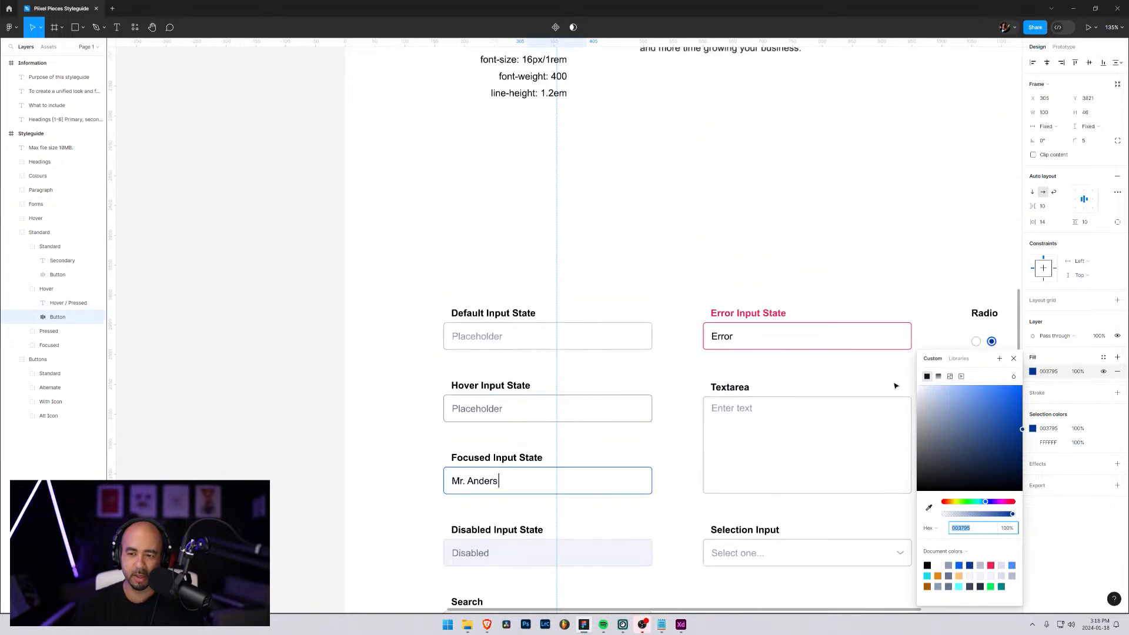
{"action": "scroll", "coordinate": [895, 386], "scroll_direction": "up", "scroll_amount": 8}
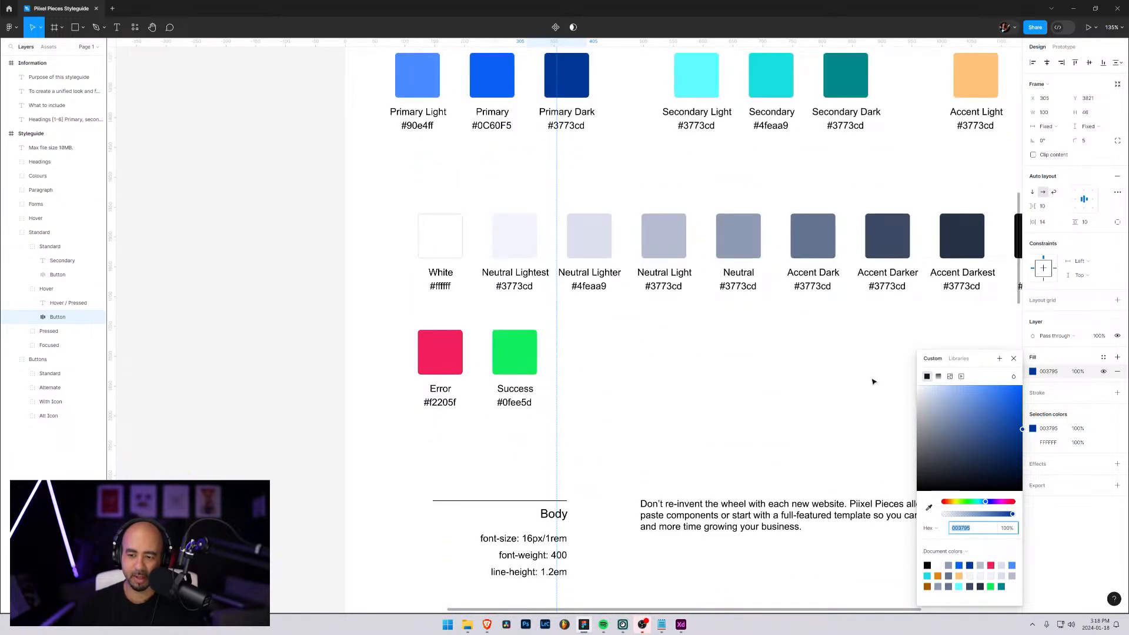
{"action": "left_click", "coordinate": [803, 284]}
{"action": "scroll", "coordinate": [812, 353], "scroll_direction": "right", "scroll_amount": 5}
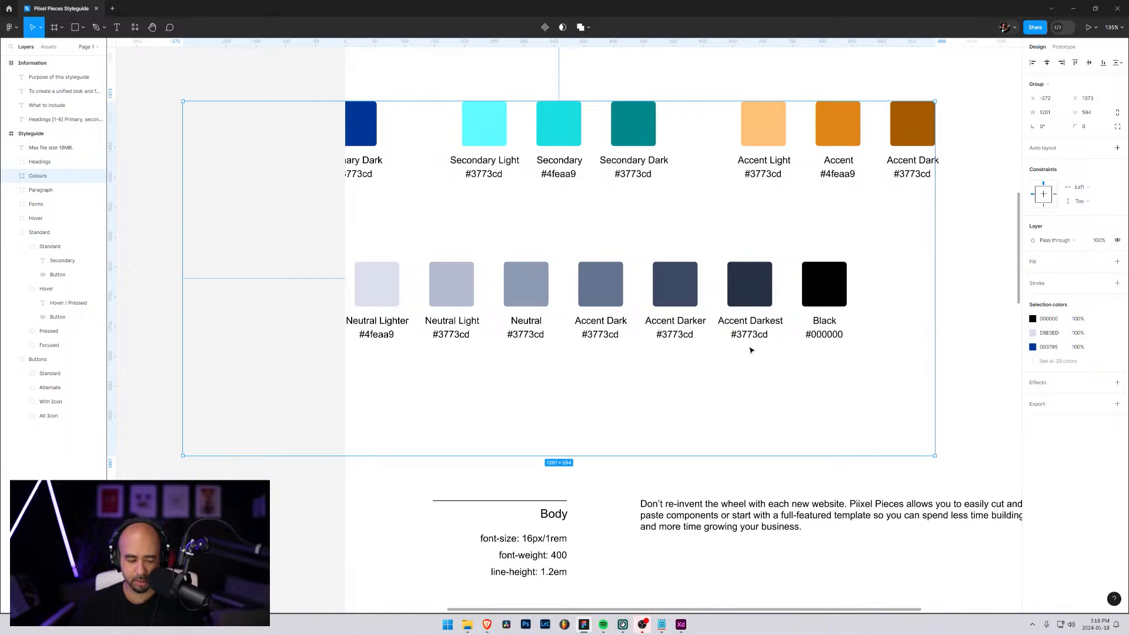
{"action": "scroll", "coordinate": [749, 349], "scroll_direction": "down", "scroll_amount": 5}
{"action": "scroll", "coordinate": [746, 351], "scroll_direction": "down", "scroll_amount": 7}
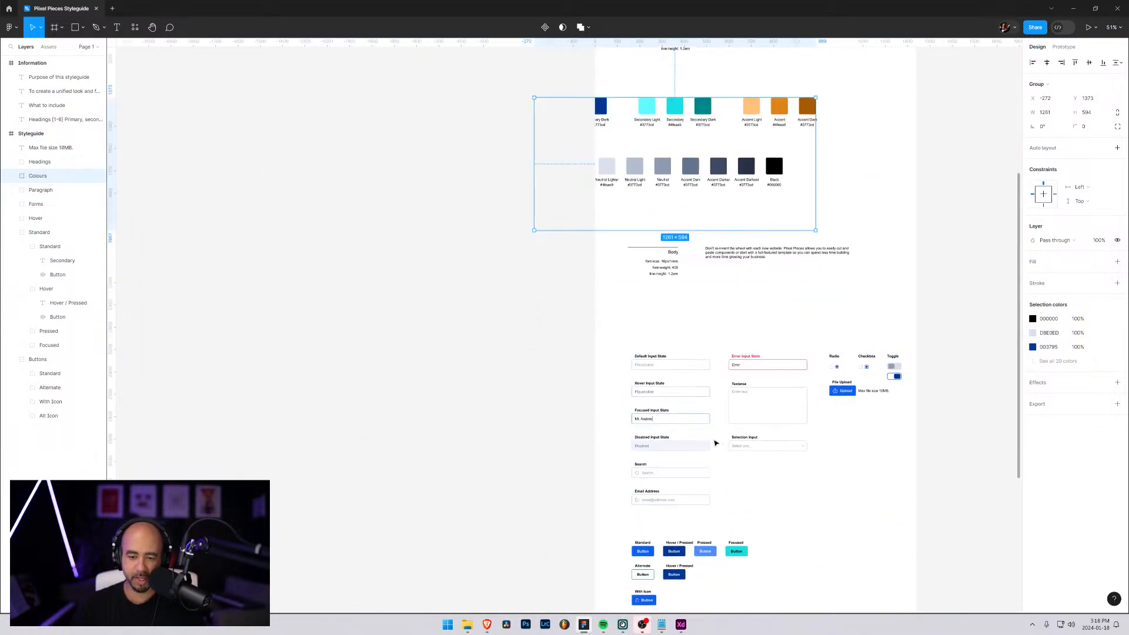
{"action": "scroll", "coordinate": [669, 553], "scroll_direction": "down", "scroll_amount": 3}
Fill the Secondary row's Hover / Pressed button with the brown Accent Dark colour sampled from its palette swatch
{"action": "double_click", "coordinate": [670, 549]}
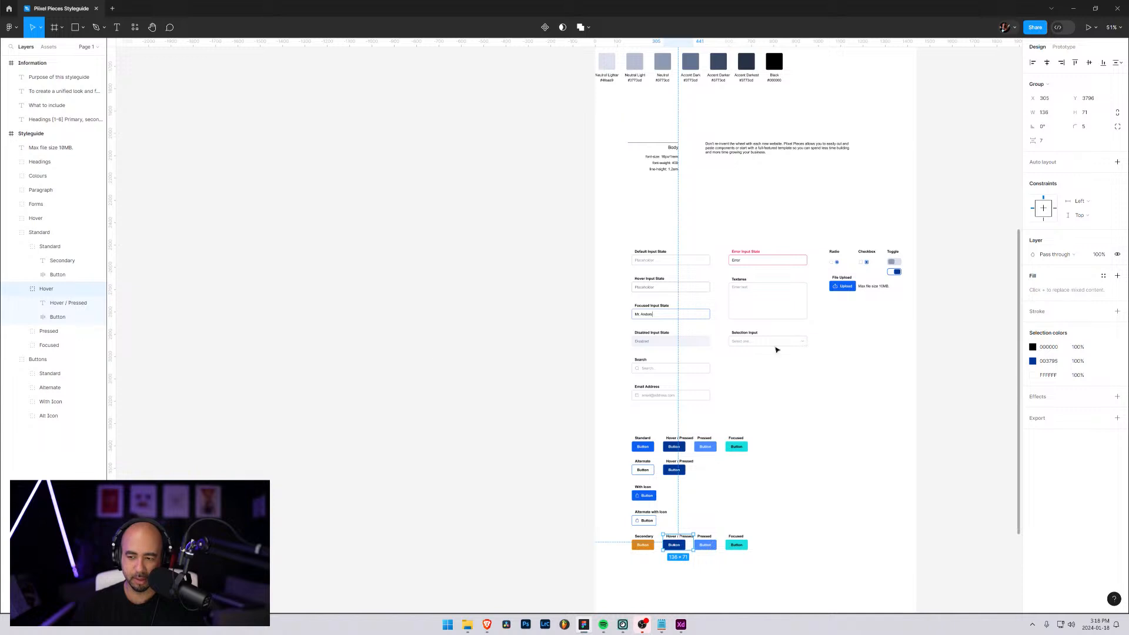
{"action": "left_click", "coordinate": [53, 317]}
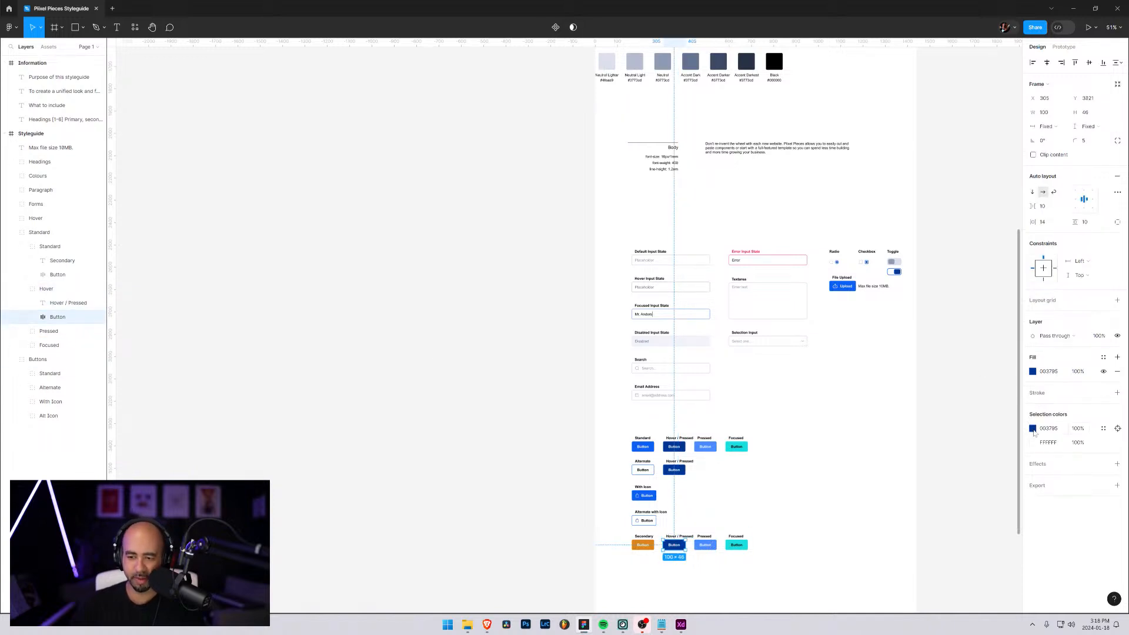
{"action": "left_click", "coordinate": [1033, 373]}
{"action": "left_click", "coordinate": [929, 510]}
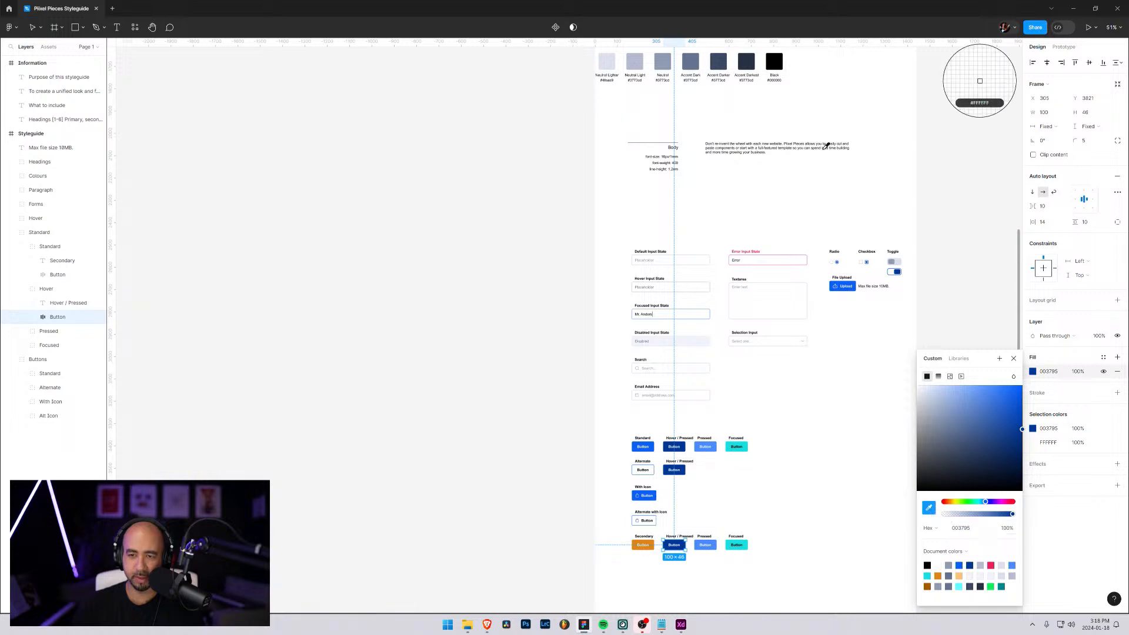
{"action": "scroll", "coordinate": [812, 181], "scroll_direction": "up", "scroll_amount": 5}
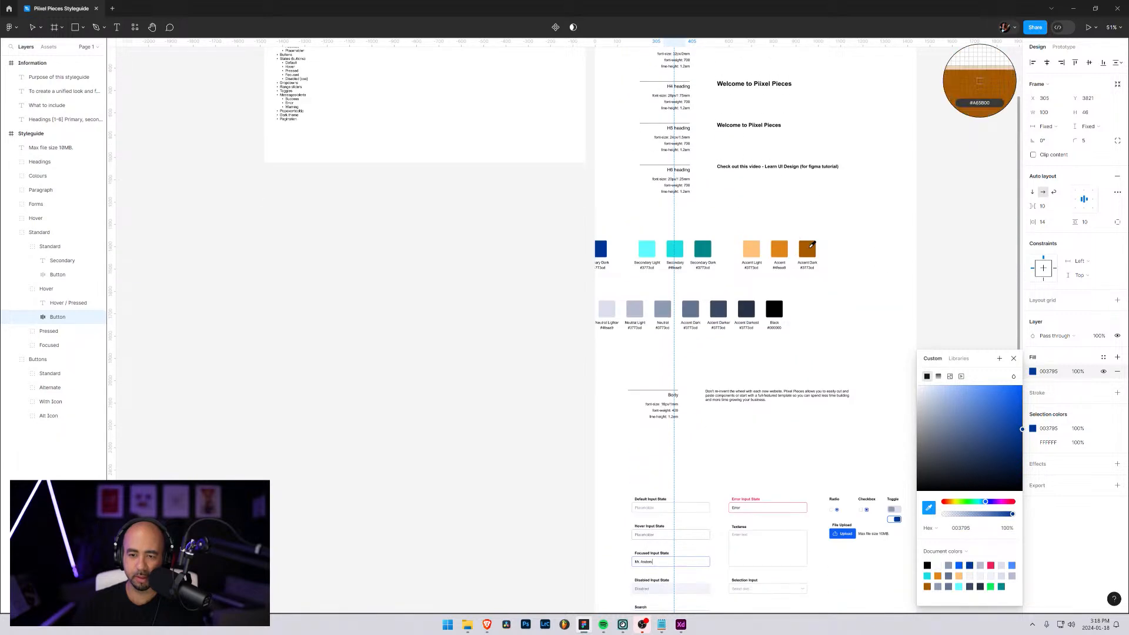
{"action": "left_click", "coordinate": [807, 301]}
{"action": "scroll", "coordinate": [807, 270], "scroll_direction": "down", "scroll_amount": 7}
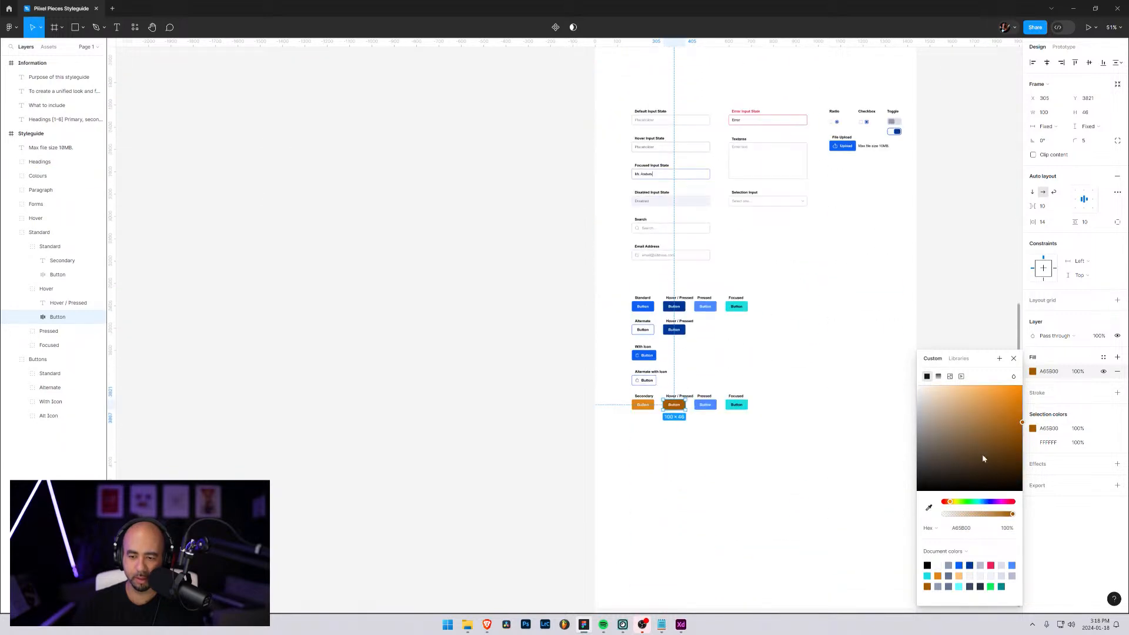
Fill the Secondary row's Pressed button with the light orange Accent Light colour sampled from its palette swatch
{"action": "left_click", "coordinate": [713, 406]}
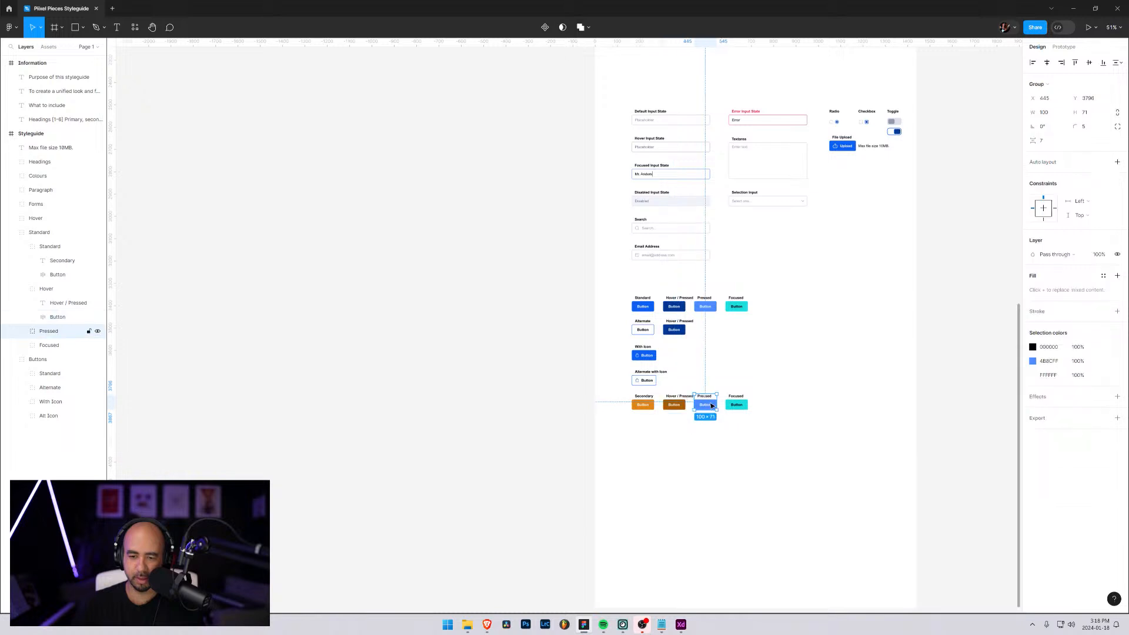
{"action": "double_click", "coordinate": [707, 406]}
{"action": "left_click", "coordinate": [1033, 373]}
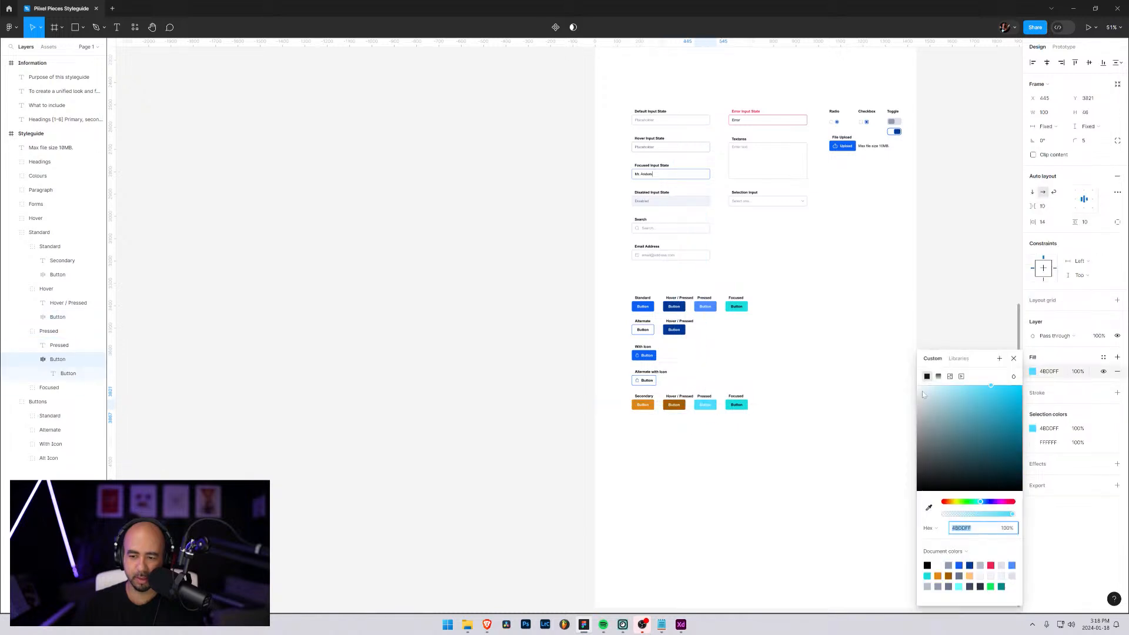
{"action": "scroll", "coordinate": [831, 376], "scroll_direction": "up", "scroll_amount": 4}
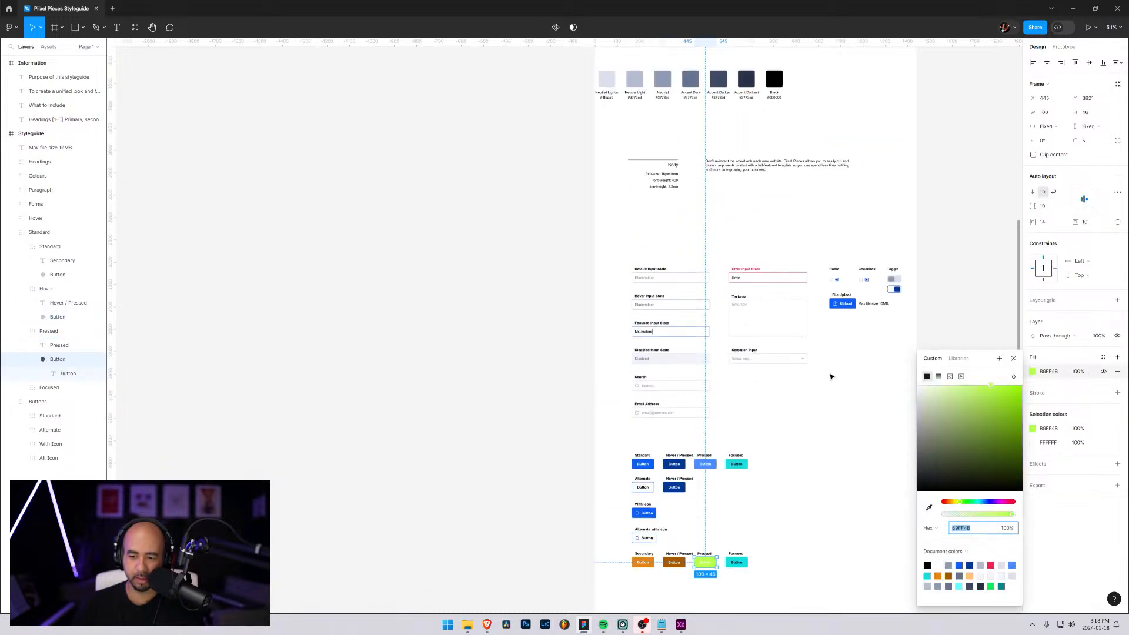
{"action": "left_click", "coordinate": [930, 510]}
{"action": "left_click", "coordinate": [752, 123]}
{"action": "scroll", "coordinate": [706, 355], "scroll_direction": "down", "scroll_amount": 3}
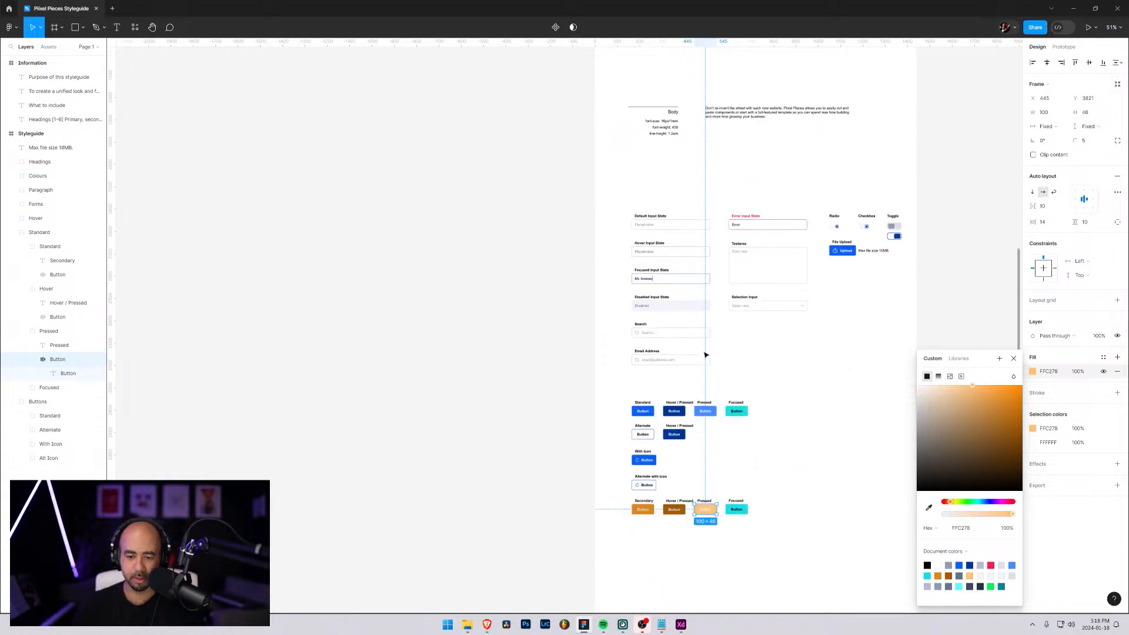
Change the text colour inside the Secondary row's light orange Pressed button to black (000000)
{"action": "scroll", "coordinate": [706, 355], "scroll_direction": "down", "scroll_amount": 3}
{"action": "scroll", "coordinate": [715, 376], "scroll_direction": "up", "scroll_amount": 2}
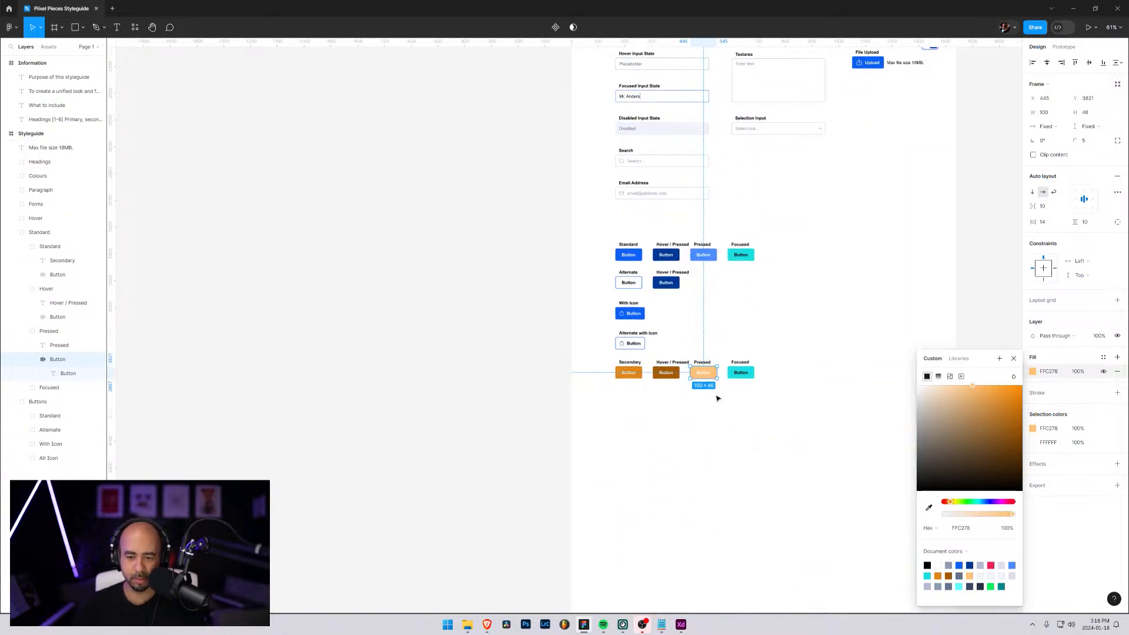
{"action": "scroll", "coordinate": [717, 399], "scroll_direction": "up", "scroll_amount": 5}
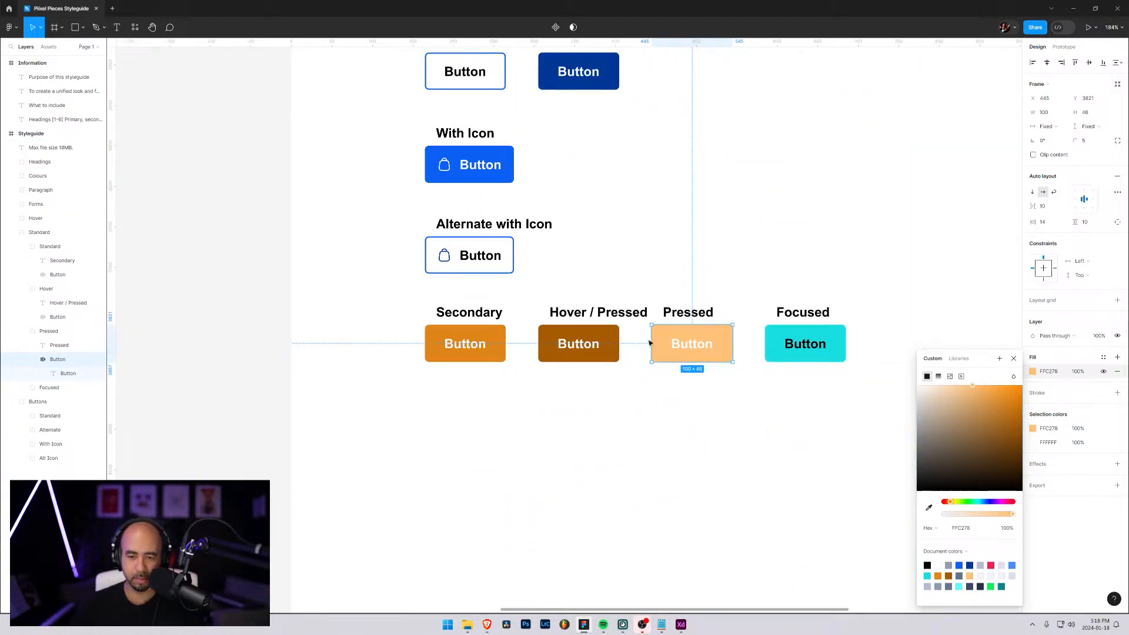
{"action": "left_click", "coordinate": [687, 347]}
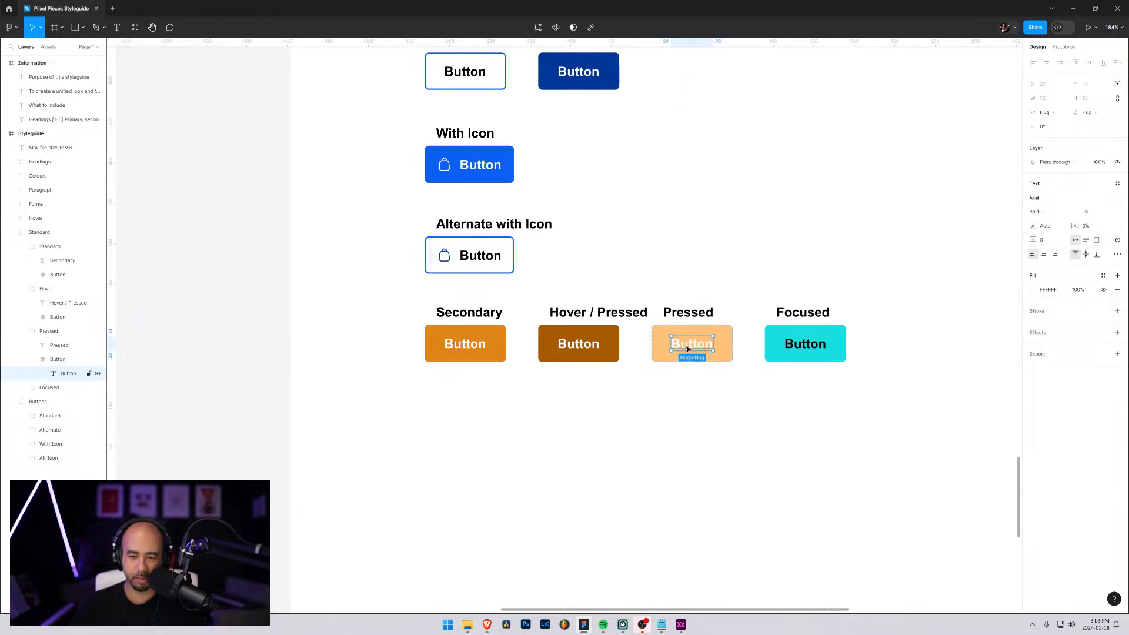
{"action": "double_click", "coordinate": [687, 348]}
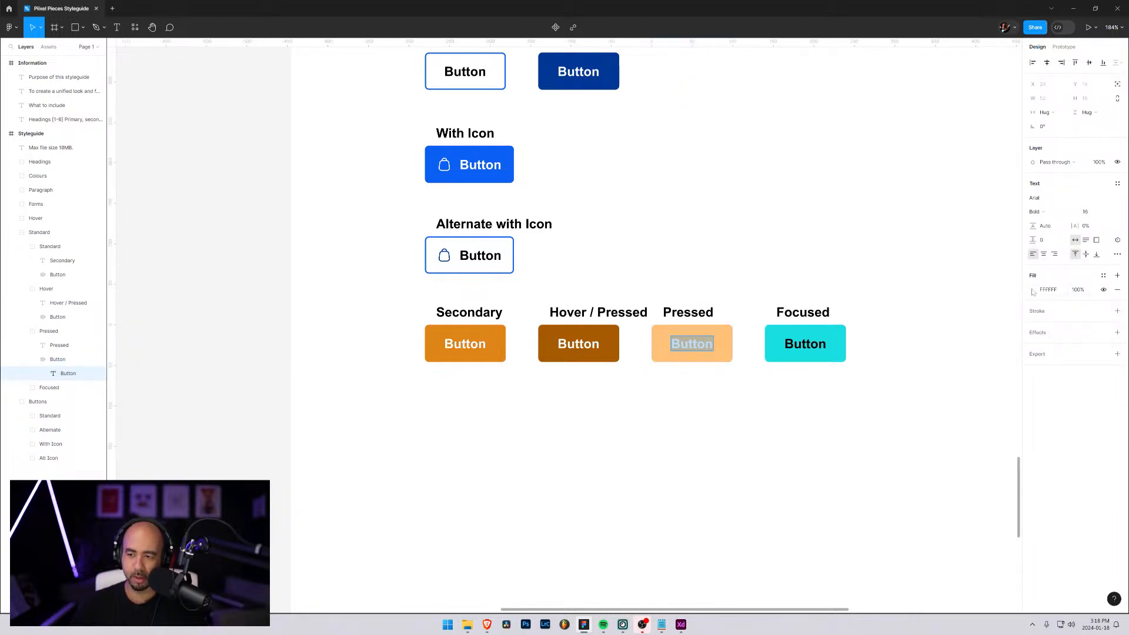
{"action": "left_click", "coordinate": [1034, 292]}
{"action": "left_click_drag", "start_coordinate": [946, 339], "coordinate": [867, 463]}
{"action": "left_click", "coordinate": [728, 202]}
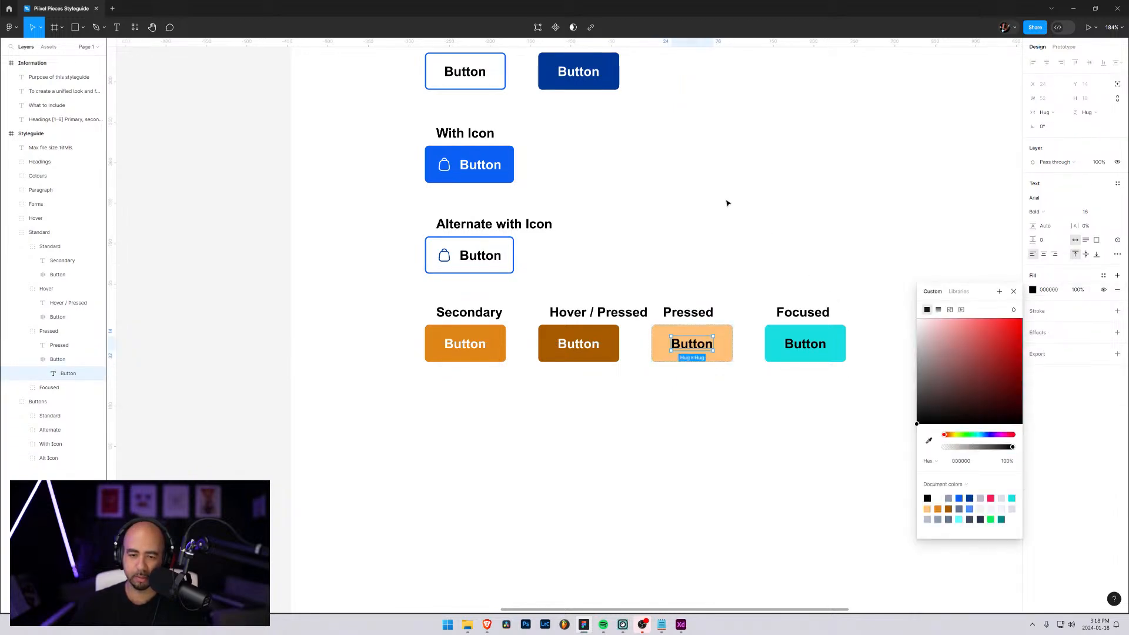
{"action": "scroll", "coordinate": [665, 280], "scroll_direction": "up", "scroll_amount": 1}
{"action": "left_click", "coordinate": [666, 280]}
{"action": "scroll", "coordinate": [657, 287], "scroll_direction": "down", "scroll_amount": 6}
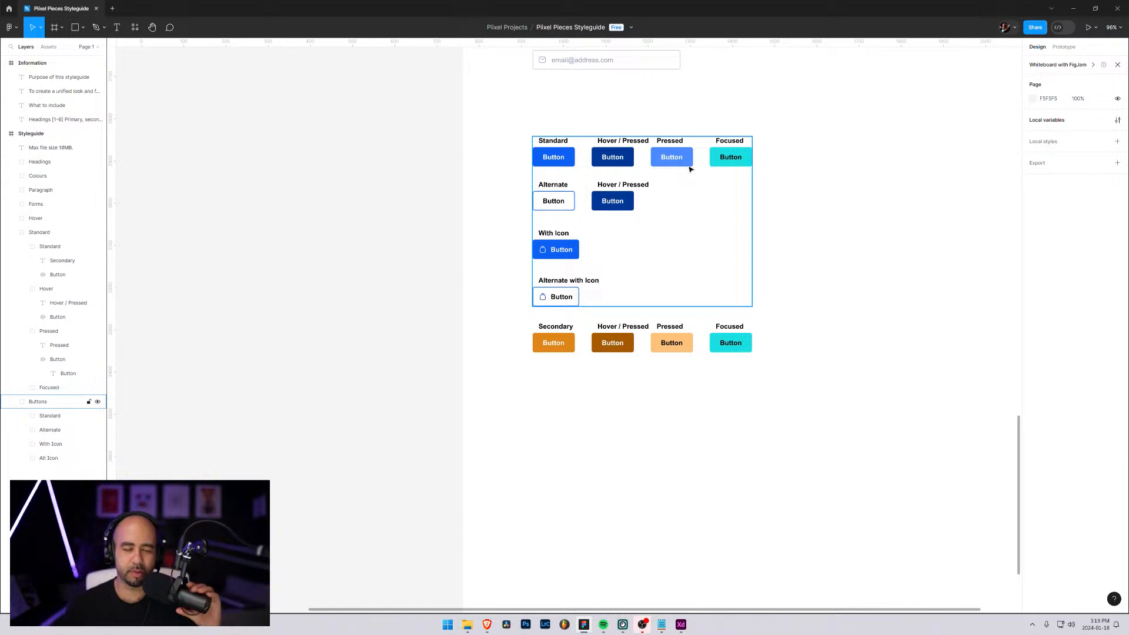
{"action": "left_click", "coordinate": [694, 176]}
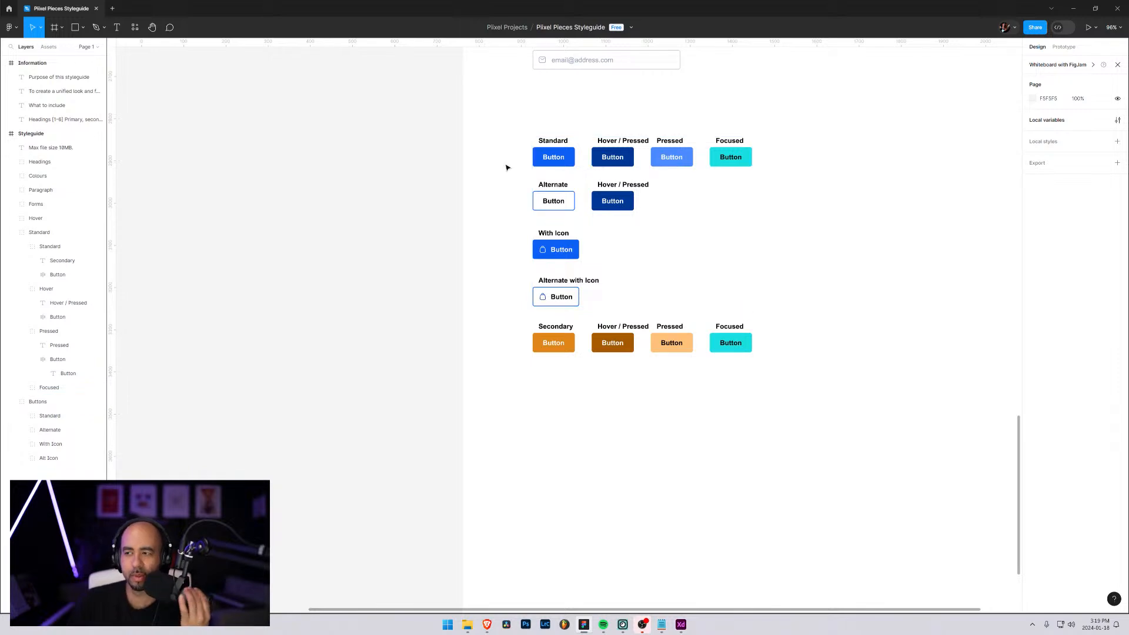
{"action": "left_click", "coordinate": [611, 203]}
{"action": "double_click", "coordinate": [607, 202]}
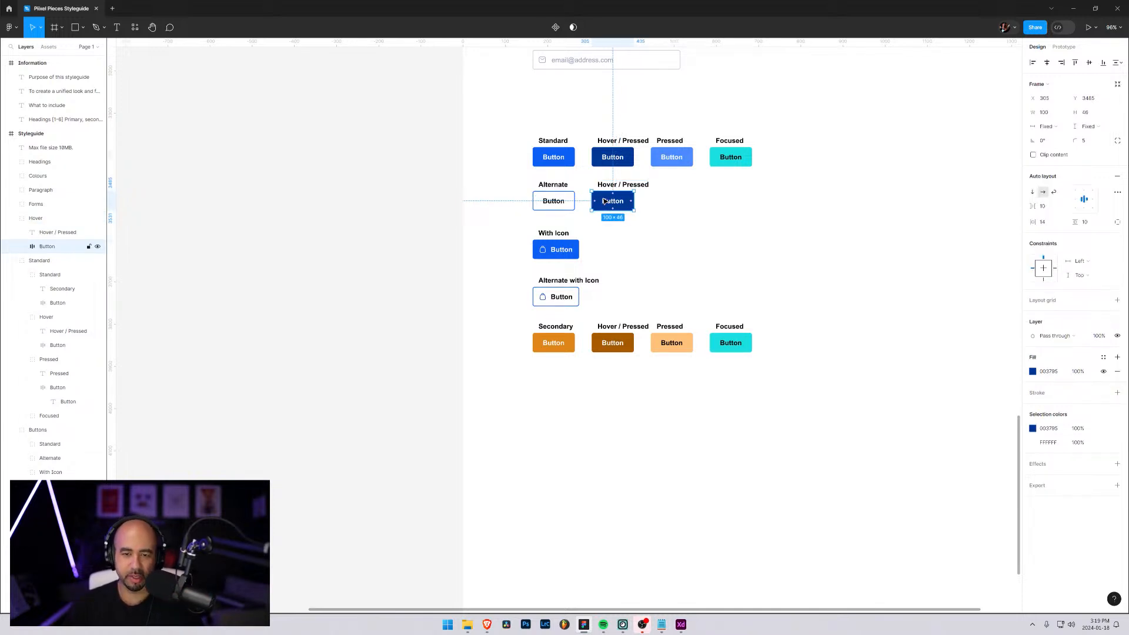
{"action": "double_click", "coordinate": [605, 200]}
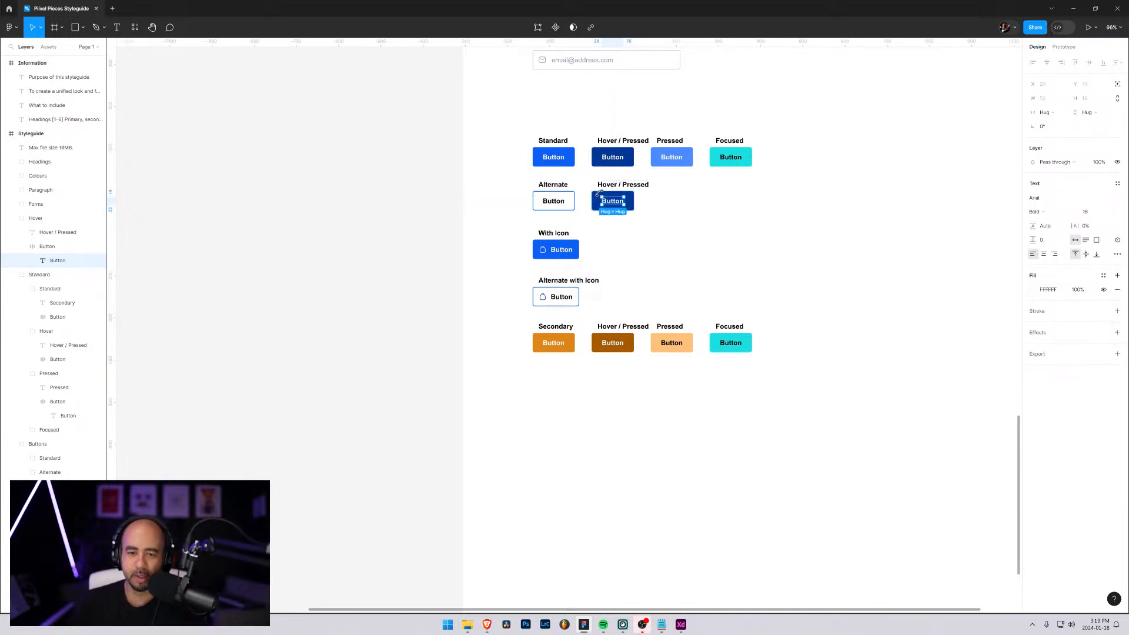
{"action": "left_click", "coordinate": [686, 205]}
Set the fill of the Hover / Pressed button beside the Alternate button to white (FFFFFF)
{"action": "left_click", "coordinate": [595, 198]}
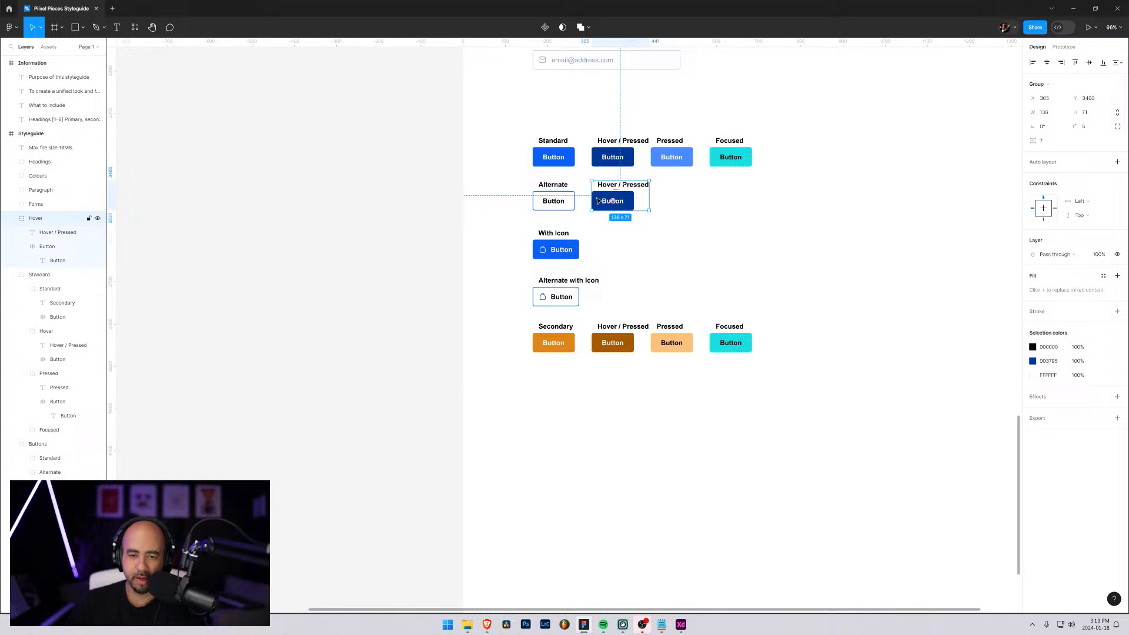
{"action": "left_click", "coordinate": [46, 247]}
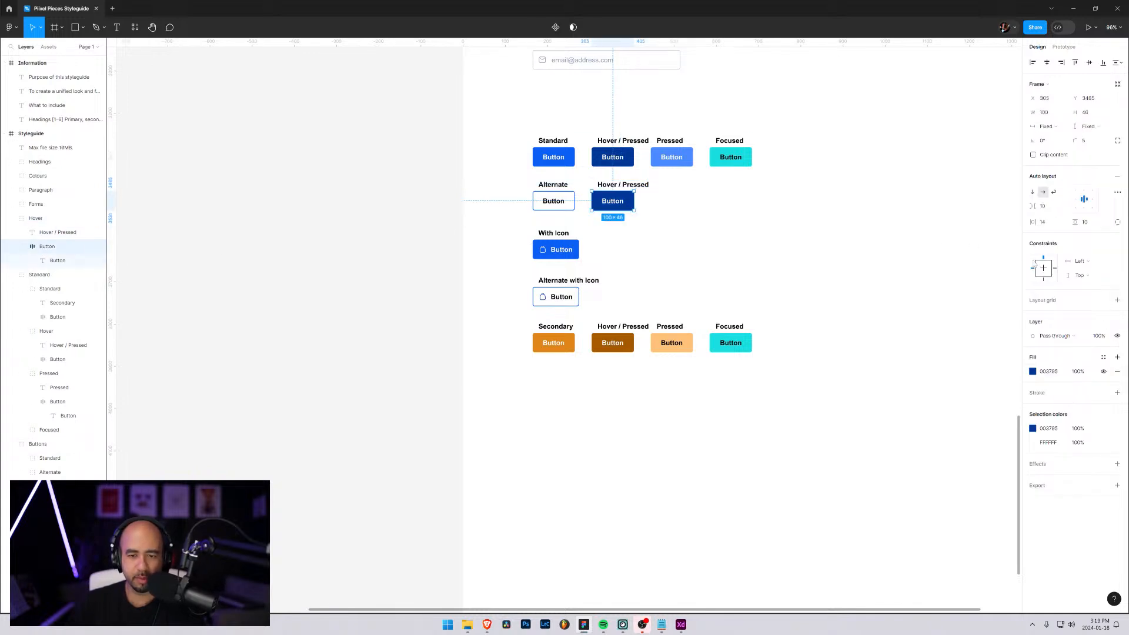
{"action": "left_click", "coordinate": [1034, 372]}
{"action": "type", "text": "ffffff"}
{"action": "key", "text": "Return"}
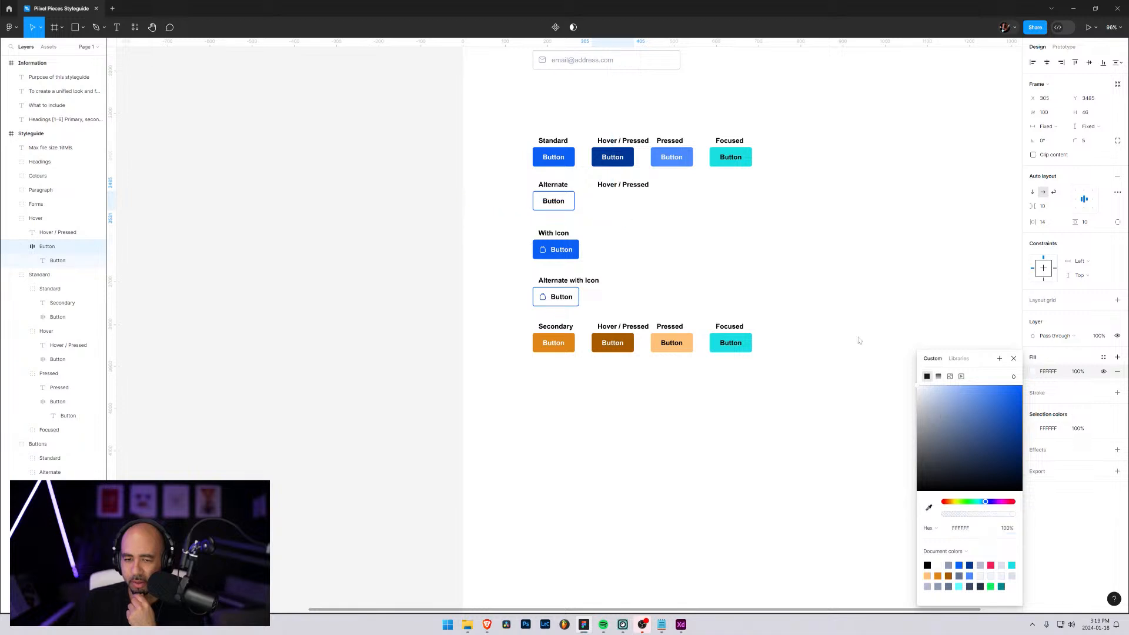
{"action": "key", "text": "Escape"}
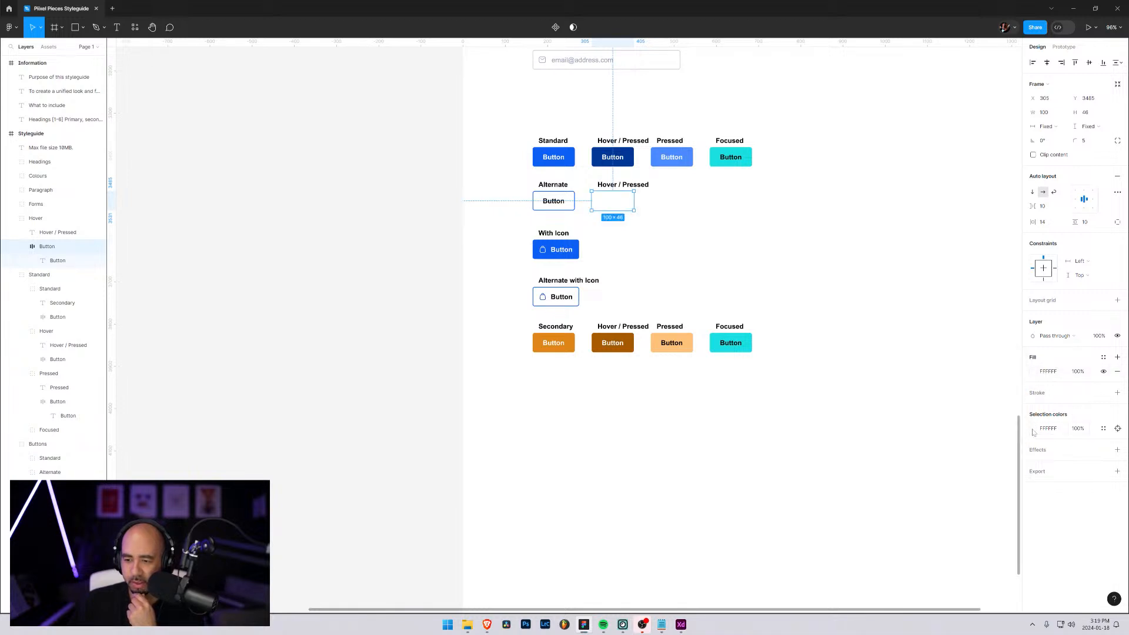
Give the Alternate row's Hover / Pressed button a 1.5 stroke in dark blue sampled from the Standard row's Hover / Pressed button
{"action": "left_click", "coordinate": [1118, 392]}
{"action": "left_click", "coordinate": [1033, 407]}
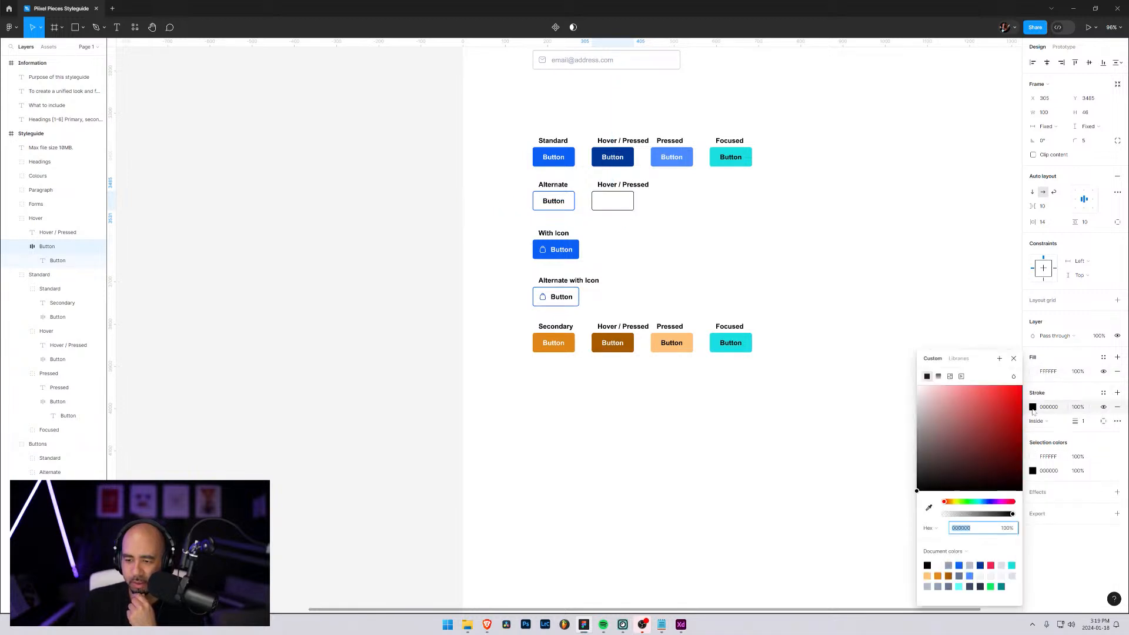
{"action": "left_click", "coordinate": [929, 507]}
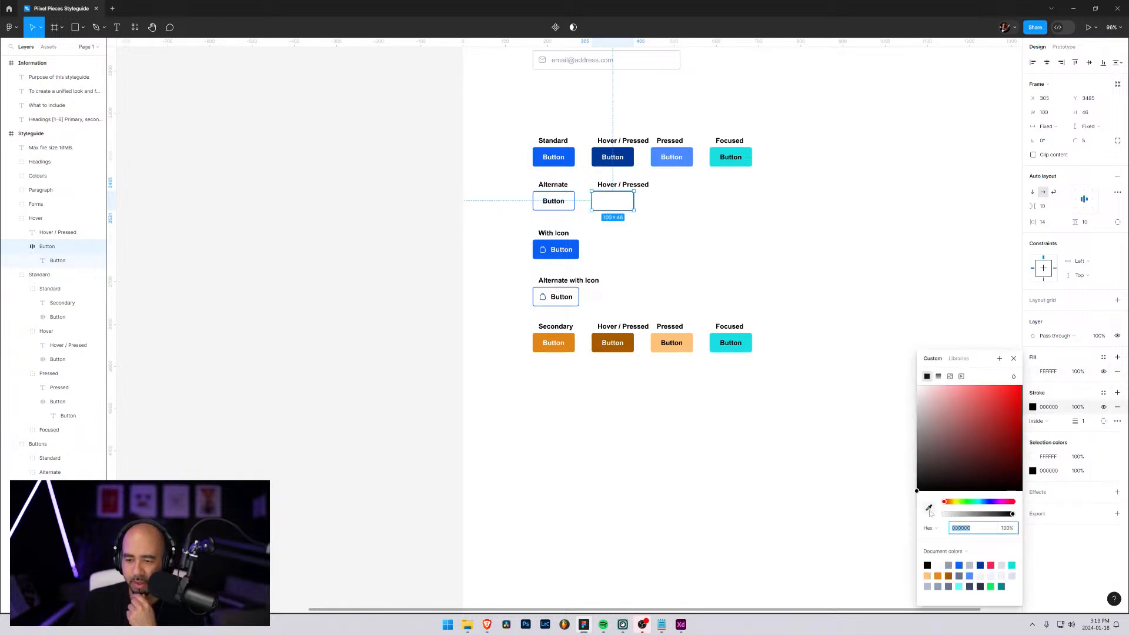
{"action": "left_click", "coordinate": [614, 153]}
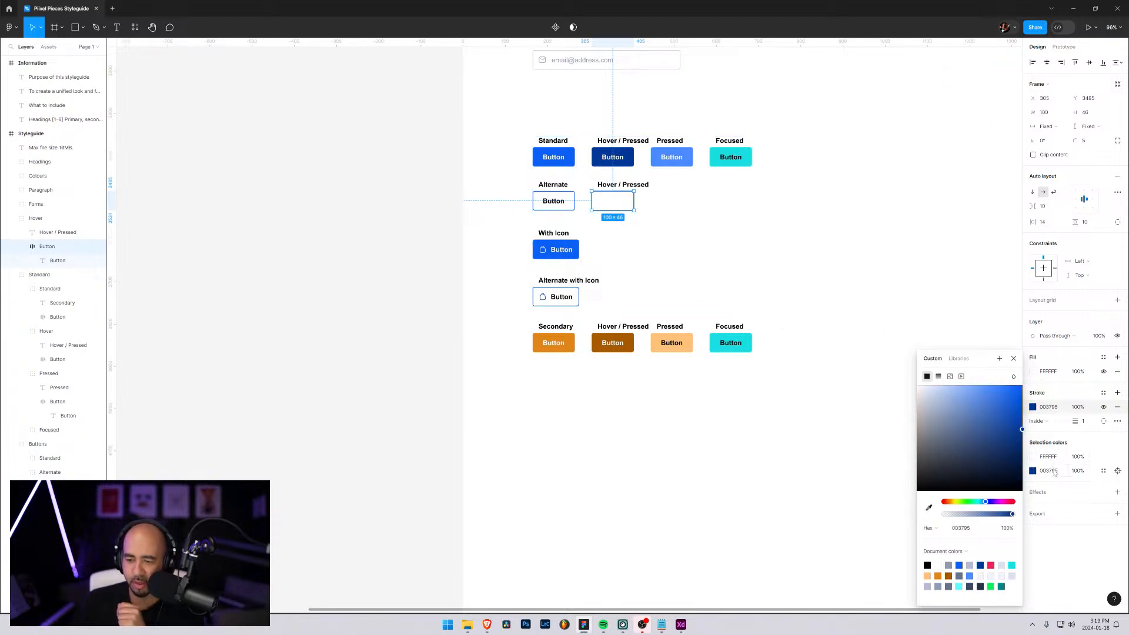
{"action": "left_click", "coordinate": [1084, 423]}
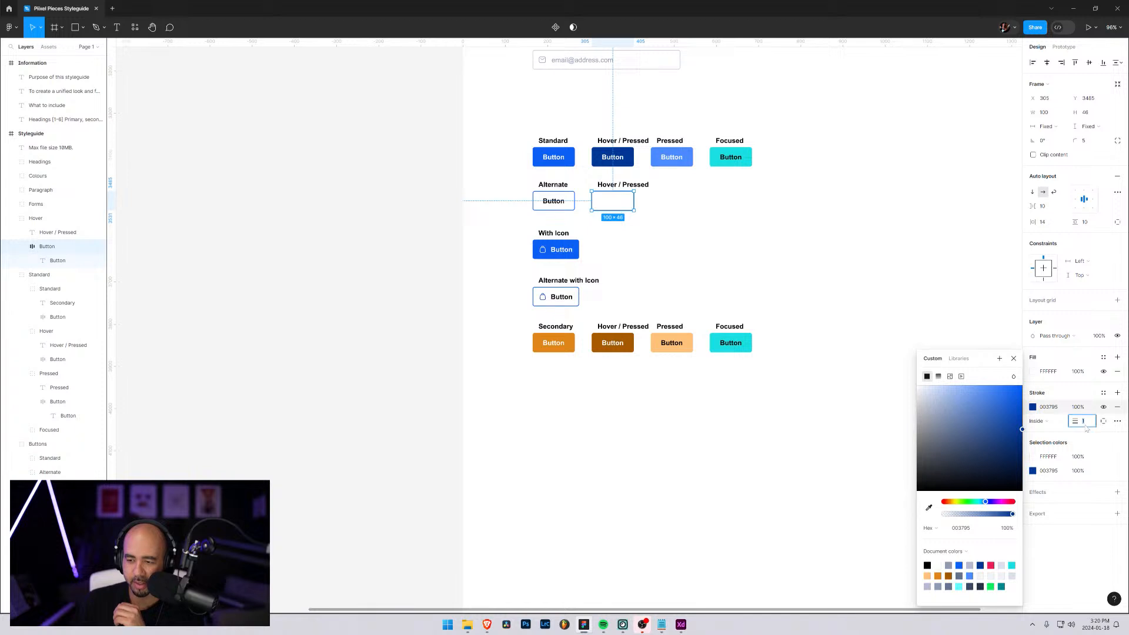
{"action": "type", "text": "1.5"}
{"action": "key", "text": "Return"}
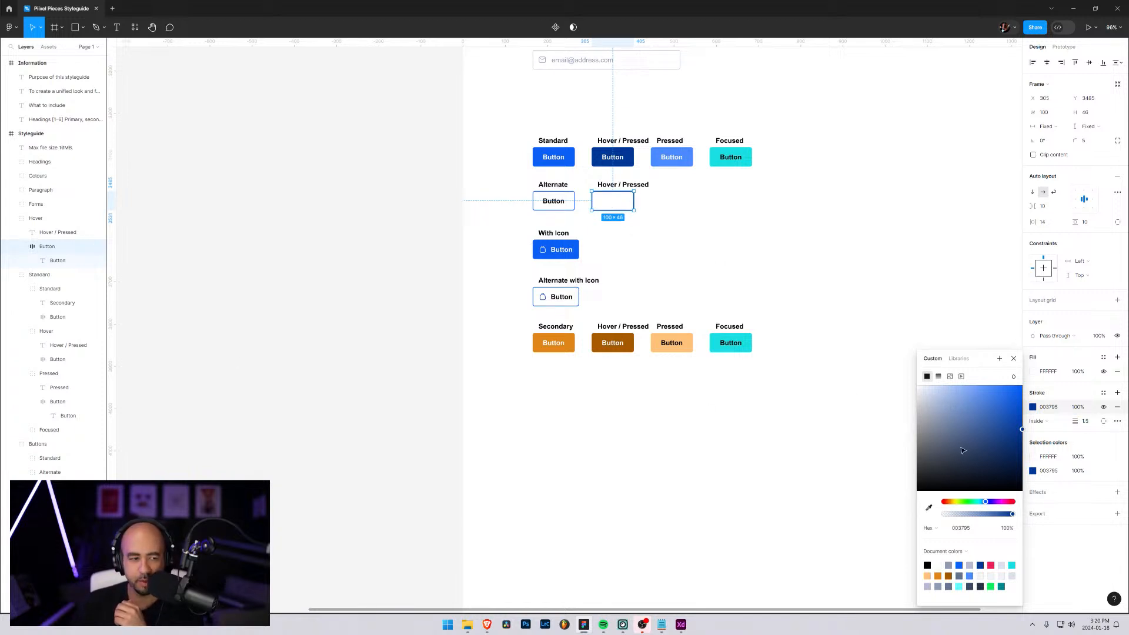
{"action": "left_click", "coordinate": [1032, 458]}
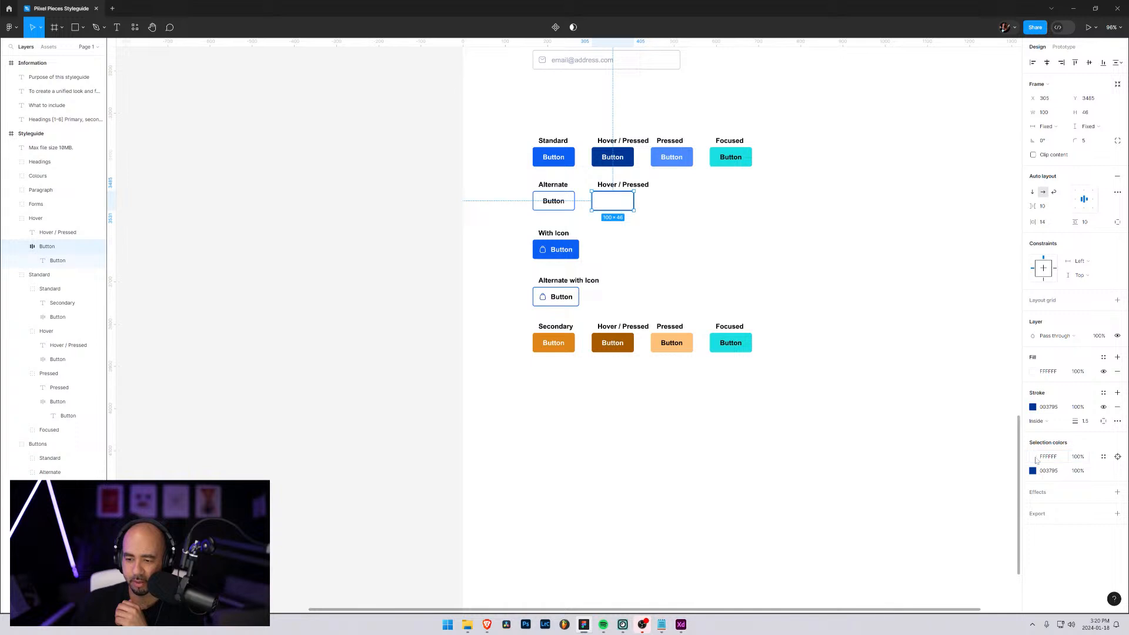
{"action": "left_click", "coordinate": [1033, 457]}
{"action": "left_click_drag", "start_coordinate": [978, 457], "coordinate": [900, 521]}
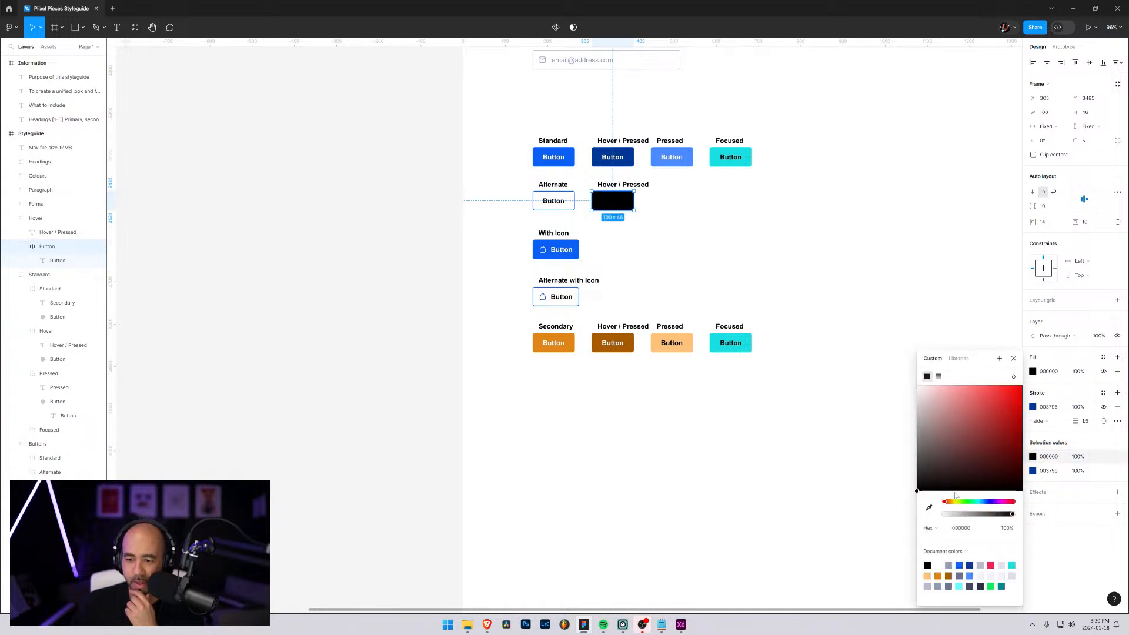
{"action": "left_click", "coordinate": [1079, 445]}
{"action": "key", "text": "ctrl+z"}
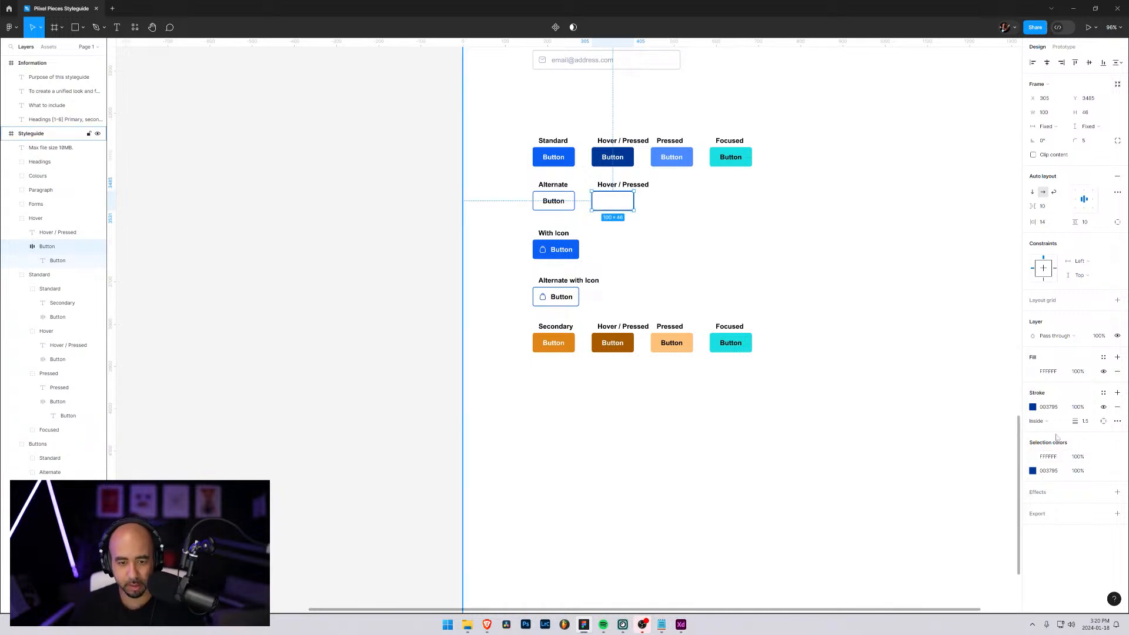
Change the text colour inside the Alternate row's Hover / Pressed button to the dark blue sampled from the Standard row's Hover / Pressed button
{"action": "left_click", "coordinate": [73, 262]}
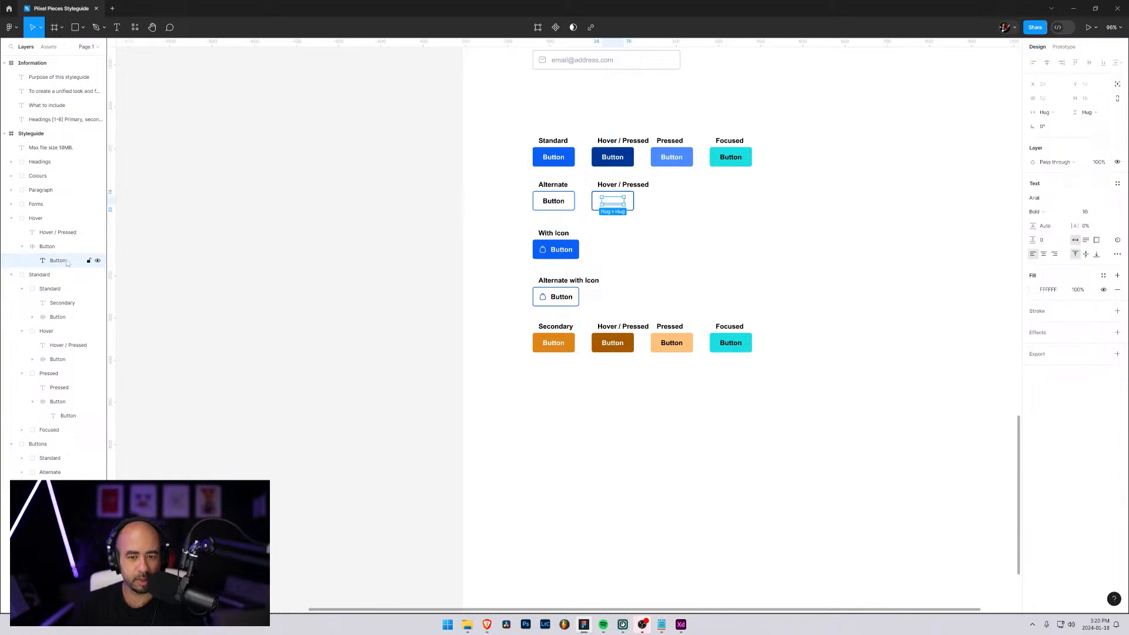
{"action": "left_click", "coordinate": [1034, 290]}
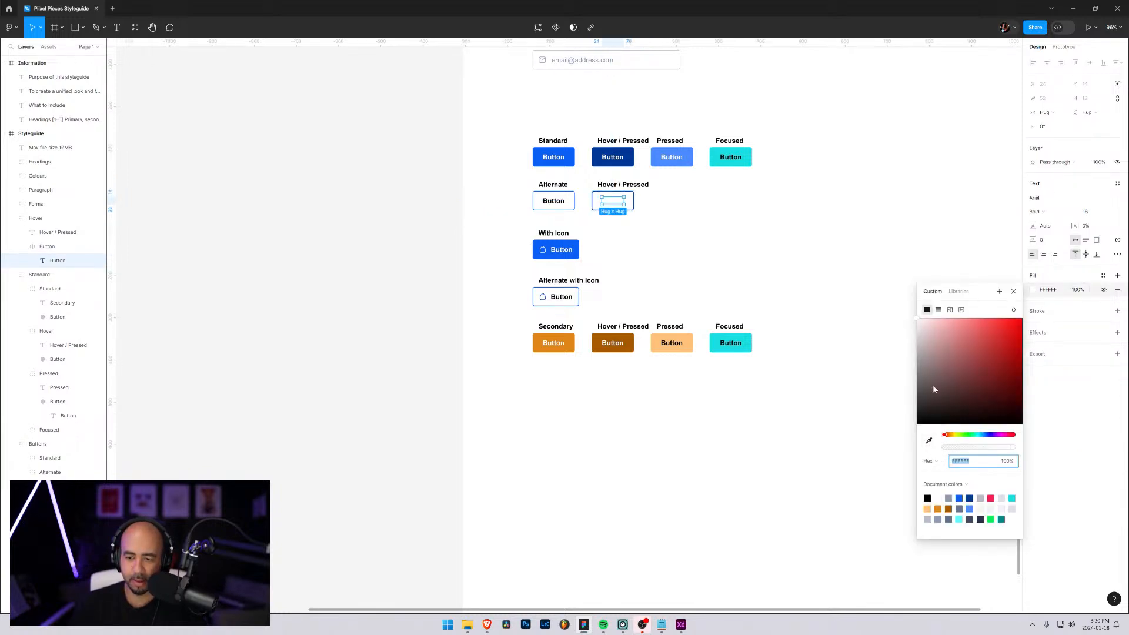
{"action": "left_click_drag", "start_coordinate": [927, 391], "coordinate": [908, 443]}
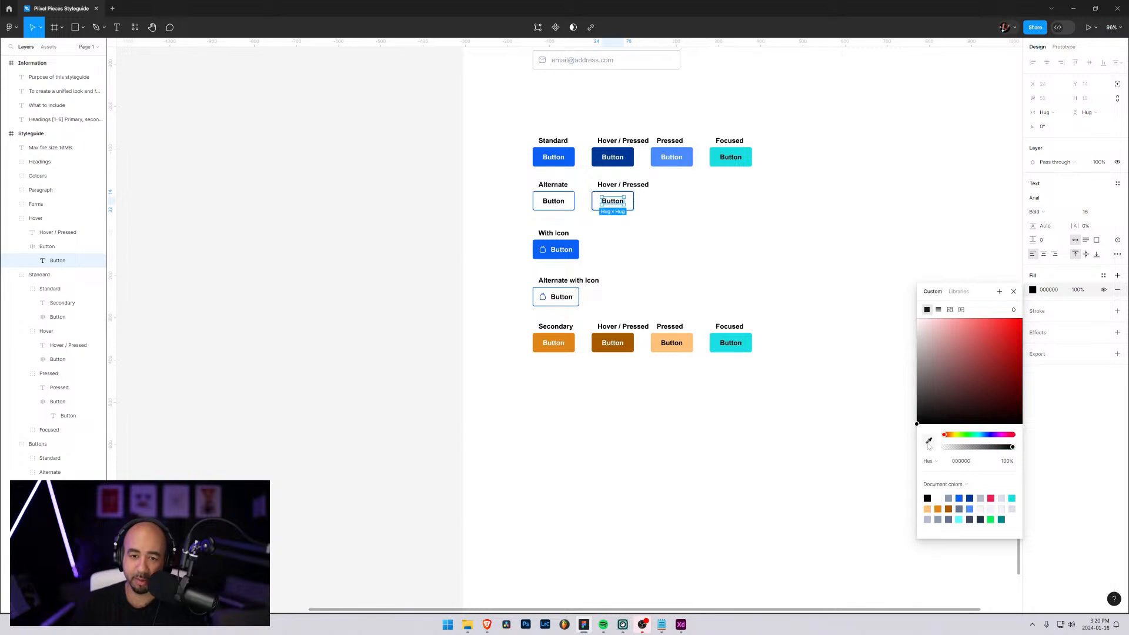
{"action": "left_click", "coordinate": [929, 442]}
{"action": "left_click", "coordinate": [633, 156]}
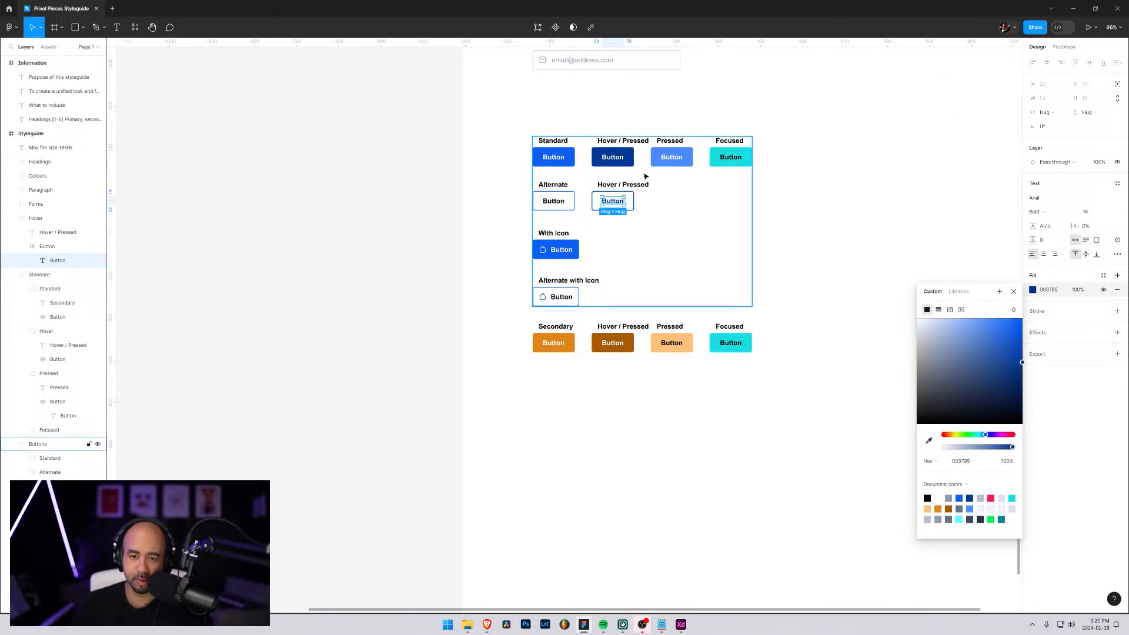
{"action": "left_click", "coordinate": [742, 259]}
{"action": "scroll", "coordinate": [824, 280], "scroll_direction": "up", "scroll_amount": 2}
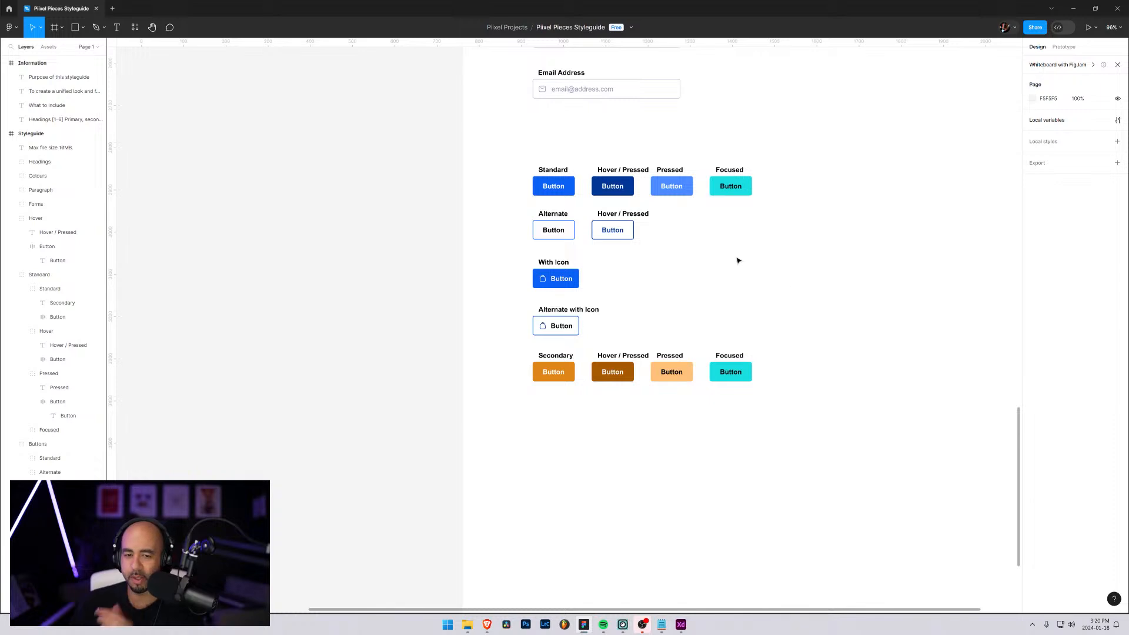
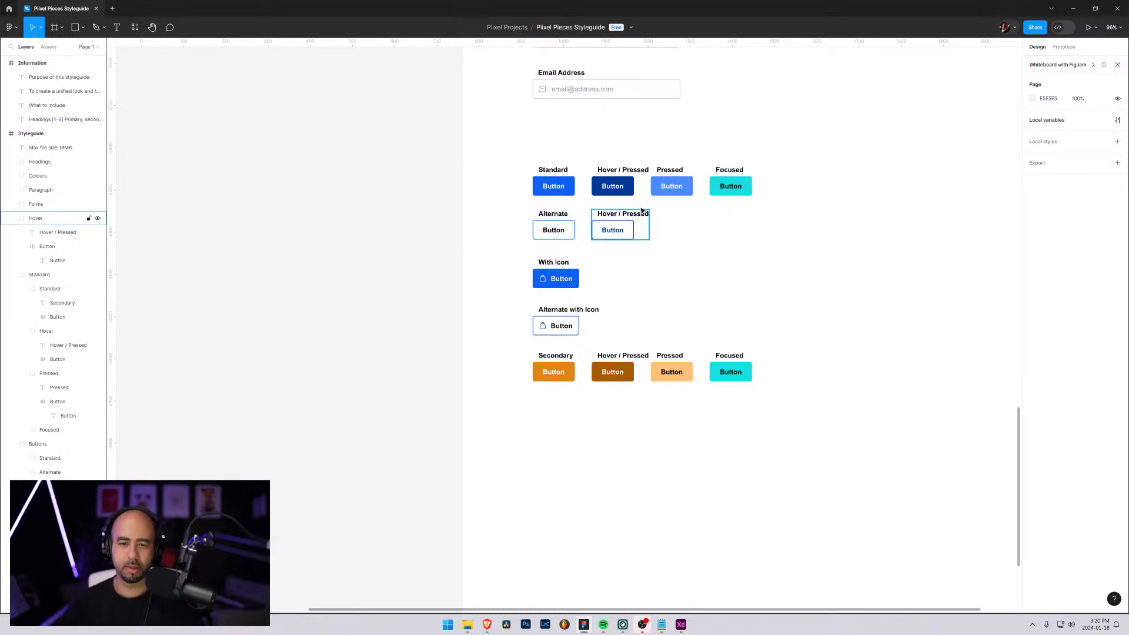
Shorten the "Hover / Pressed" label above the Standard row's dark blue button to "Hover"
{"action": "scroll", "coordinate": [630, 183], "scroll_direction": "up", "scroll_amount": 6}
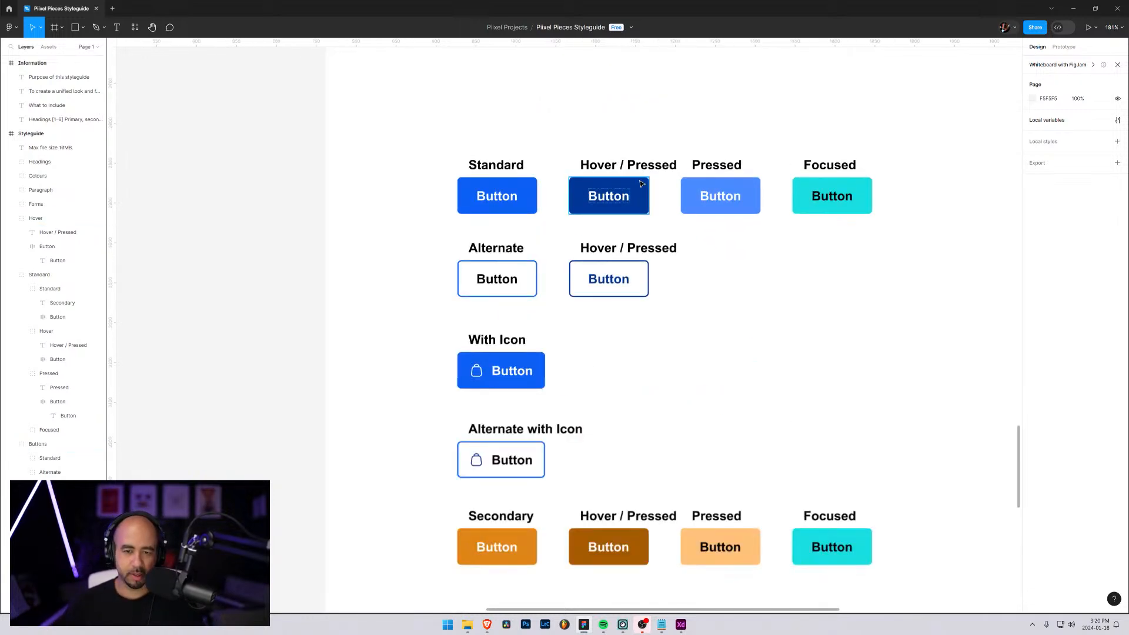
{"action": "left_click", "coordinate": [629, 168]}
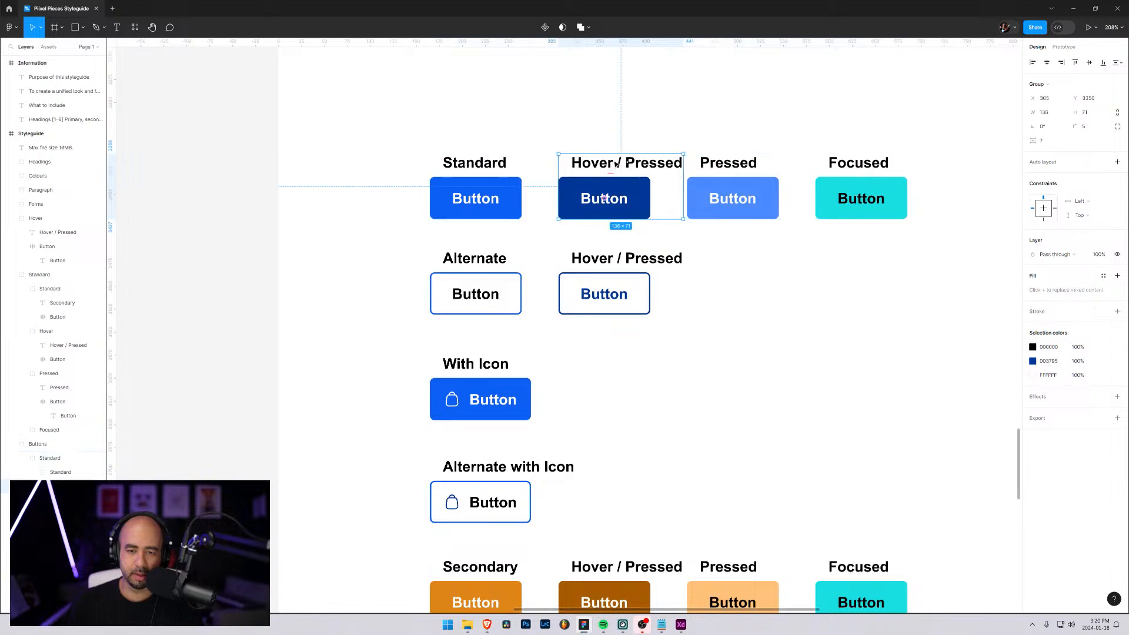
{"action": "double_click", "coordinate": [619, 164]}
{"action": "double_click", "coordinate": [619, 164]}
{"action": "left_click_drag", "start_coordinate": [617, 163], "coordinate": [683, 163]}
{"action": "key", "text": "BackSpace"}
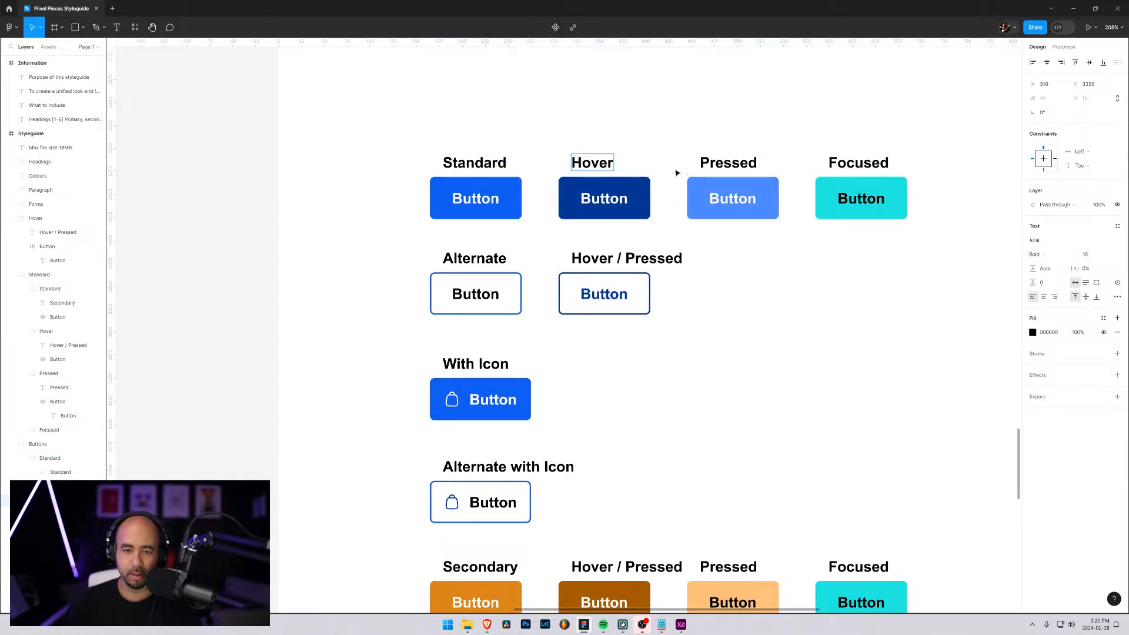
Change the "Pressed" label above the Standard row's light blue button to "Focused"
{"action": "left_click", "coordinate": [748, 163]}
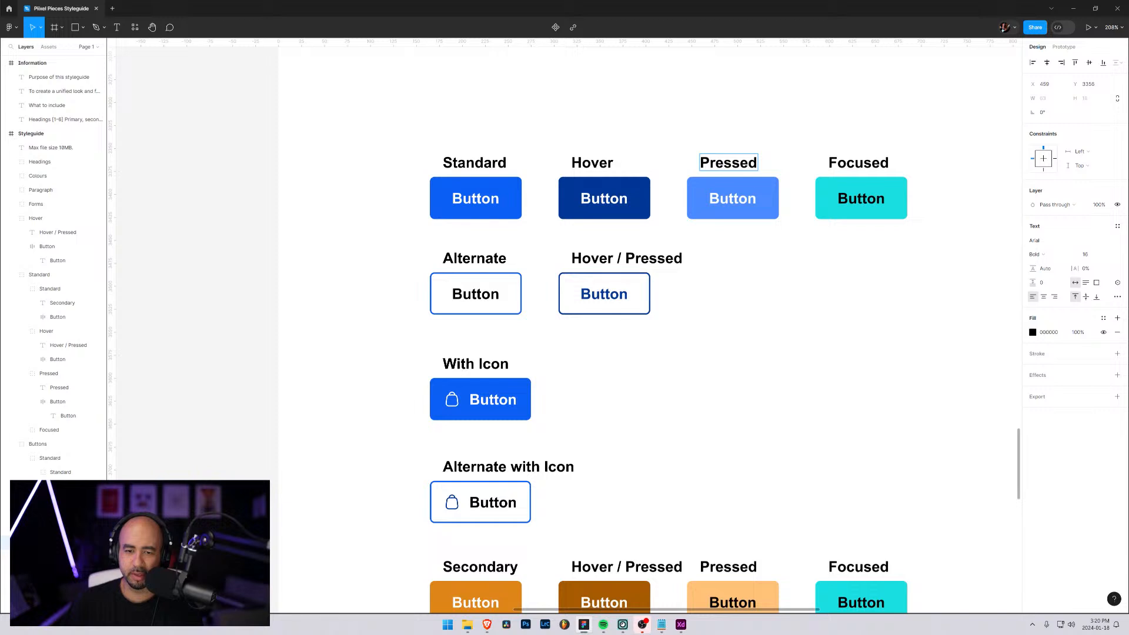
{"action": "key", "text": "Escape"}
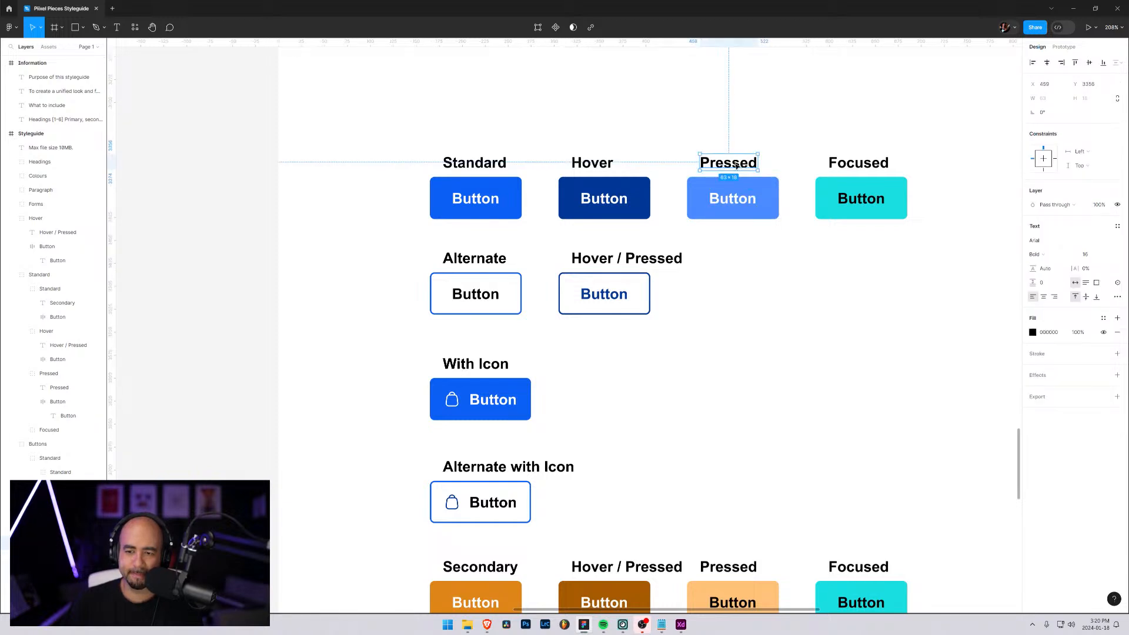
{"action": "double_click", "coordinate": [725, 166]}
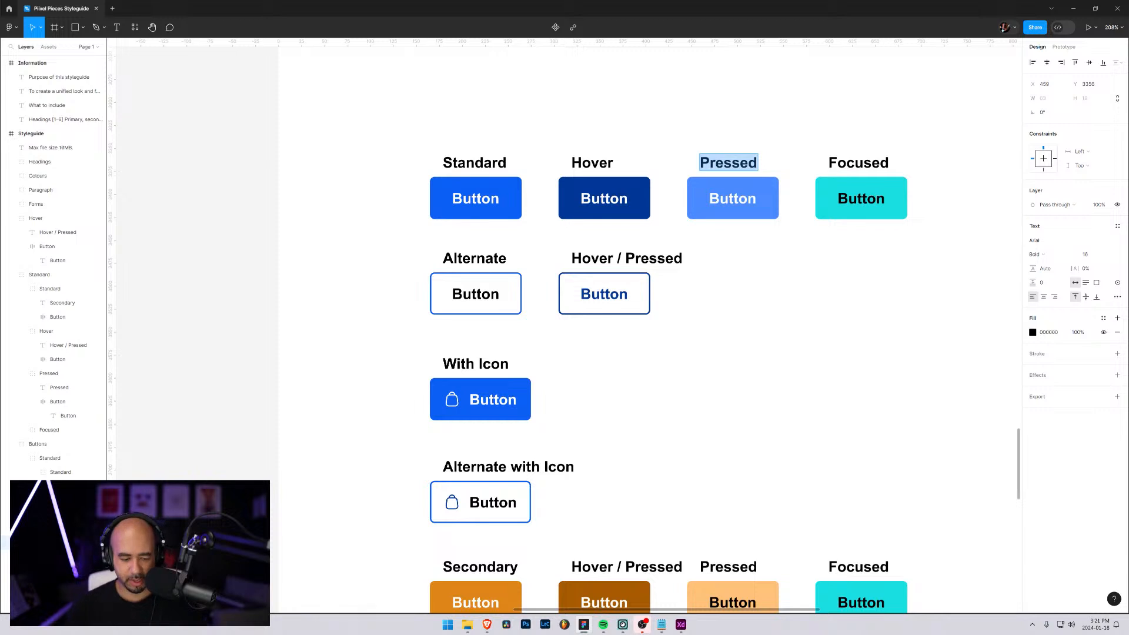
{"action": "type", "text": "Focused"}
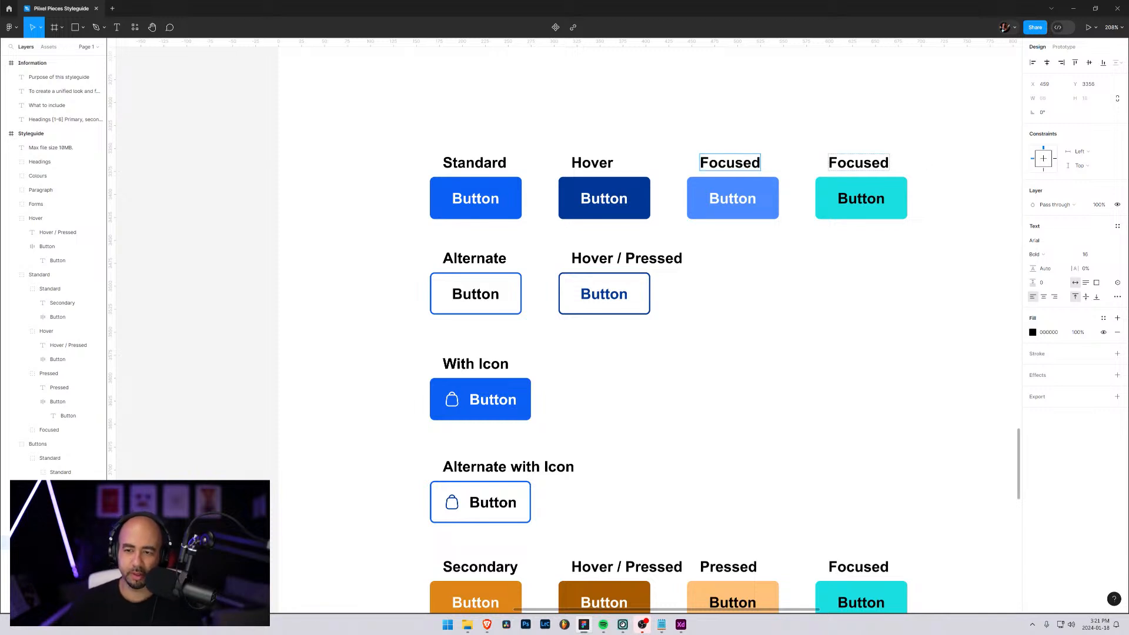
{"action": "left_click", "coordinate": [858, 164]}
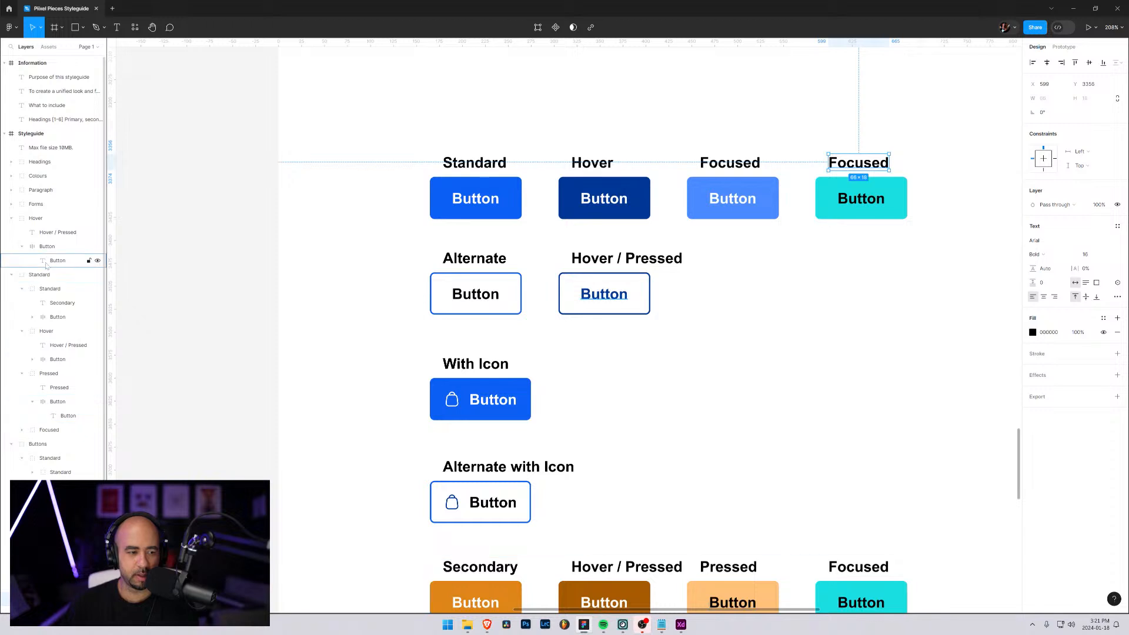
Collapse the layer groups and move the orange Secondary row's group into the Buttons group, below Alt Icon
{"action": "left_click", "coordinate": [43, 234]}
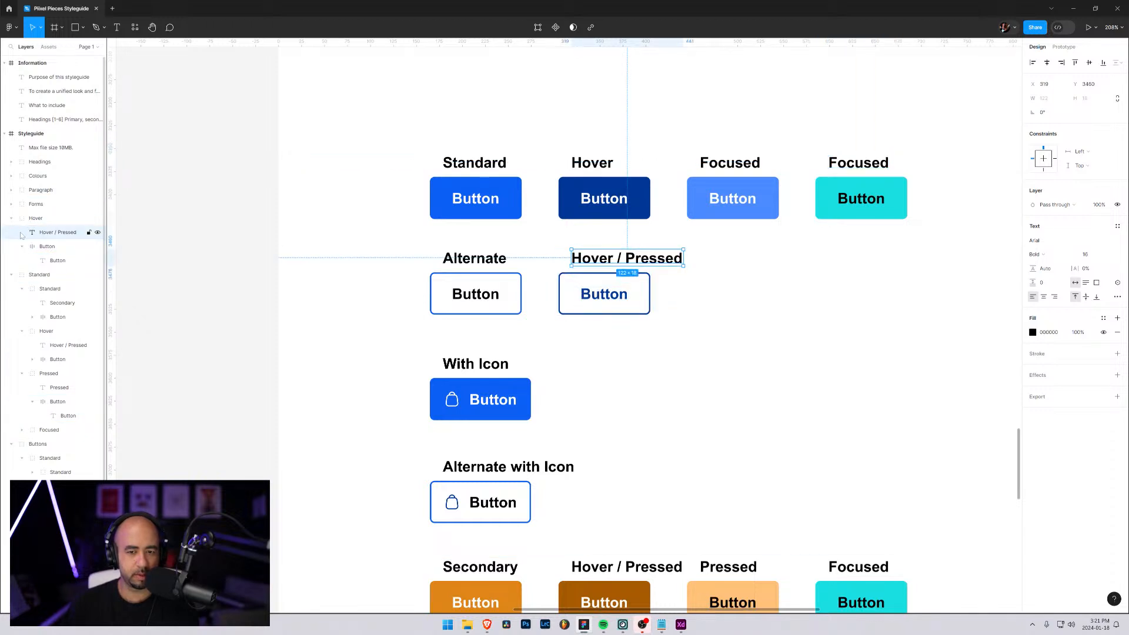
{"action": "left_click", "coordinate": [10, 220]}
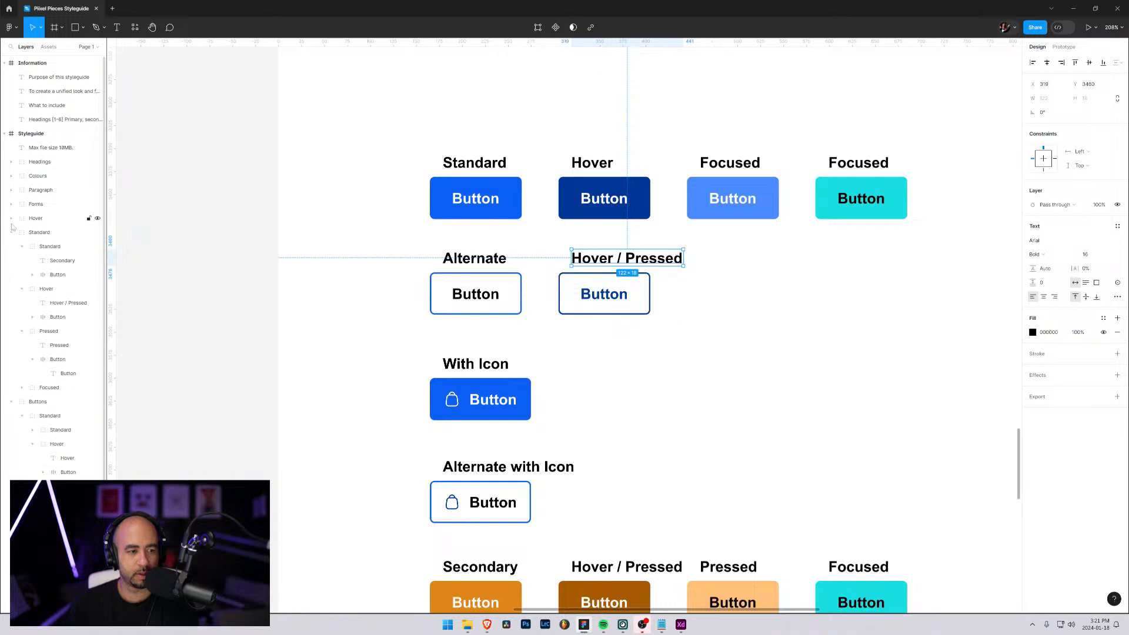
{"action": "left_click", "coordinate": [11, 233]}
{"action": "left_click", "coordinate": [11, 247]}
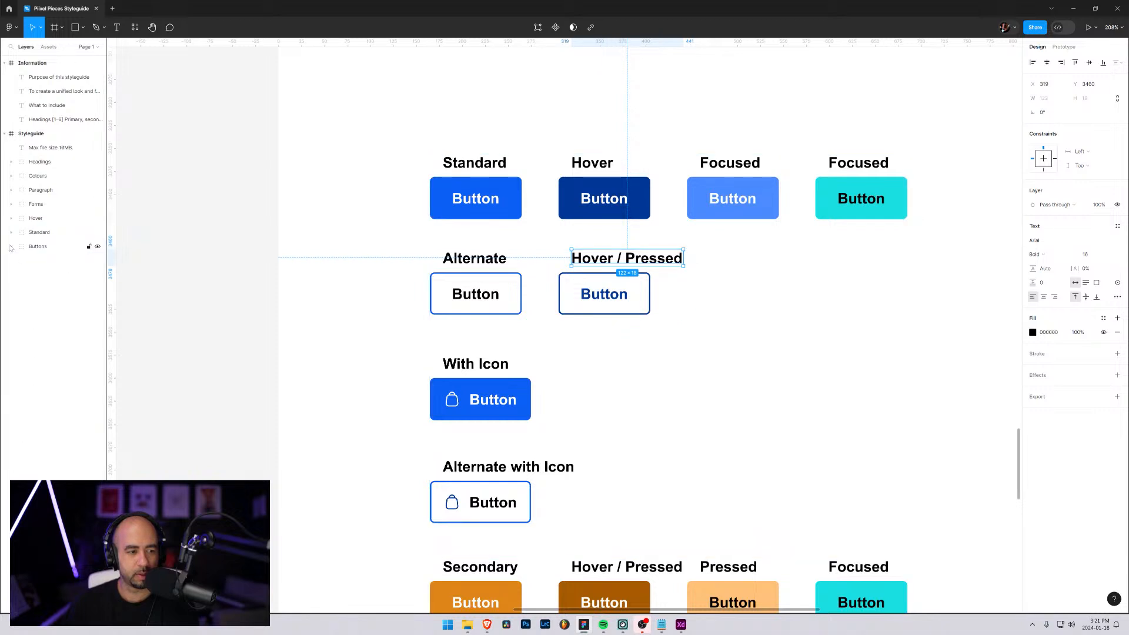
{"action": "left_click", "coordinate": [11, 247]}
{"action": "left_click", "coordinate": [22, 234]}
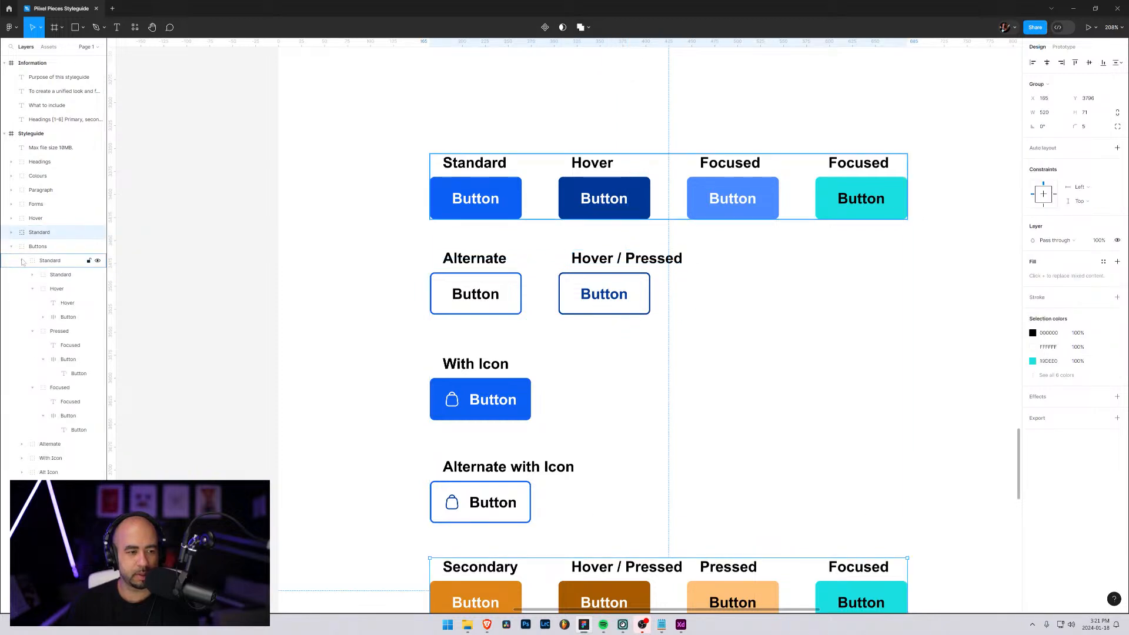
{"action": "left_click", "coordinate": [21, 261]}
{"action": "left_click_drag", "start_coordinate": [28, 266], "coordinate": [48, 305]}
Rename the moved orange row's group in the layer list as "Secondary"
{"action": "double_click", "coordinate": [50, 303]}
{"action": "type", "text": "Secondary"}
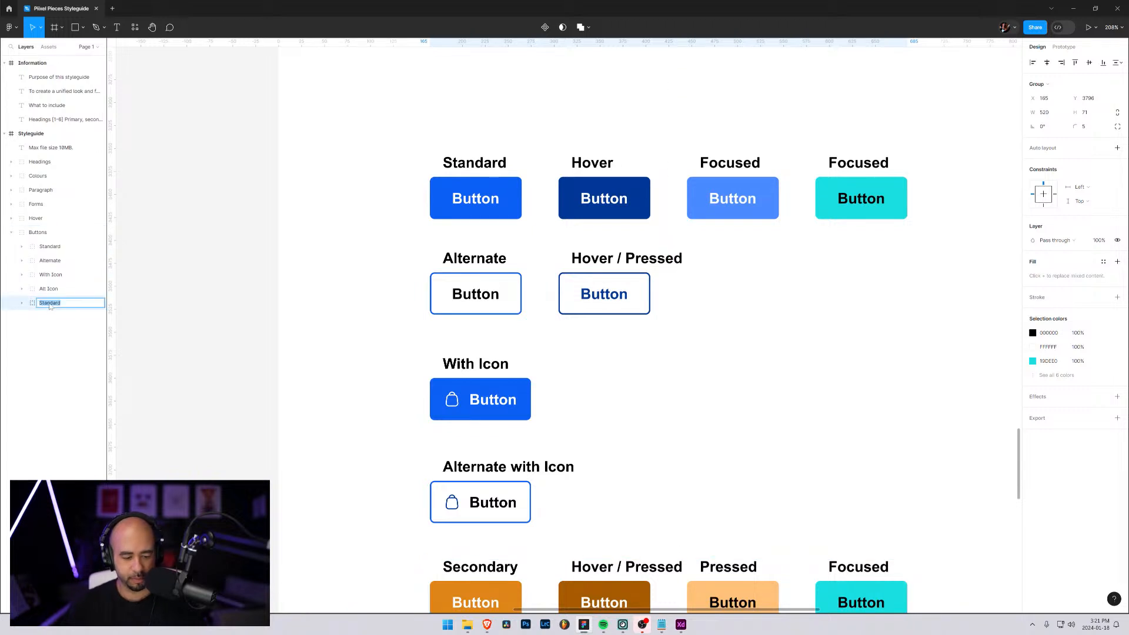
{"action": "key", "text": "Return"}
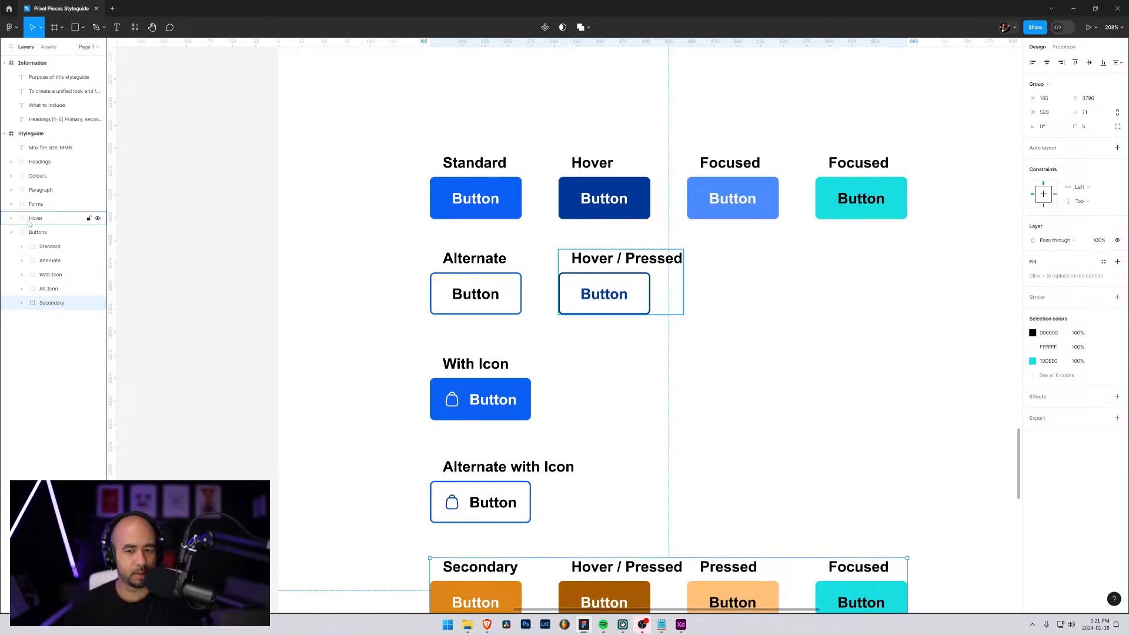
Move the loose Hover group into the Alternate group within Buttons
{"action": "left_click", "coordinate": [21, 261]}
{"action": "left_click_drag", "start_coordinate": [35, 218], "coordinate": [33, 262]}
{"action": "left_click", "coordinate": [22, 246]}
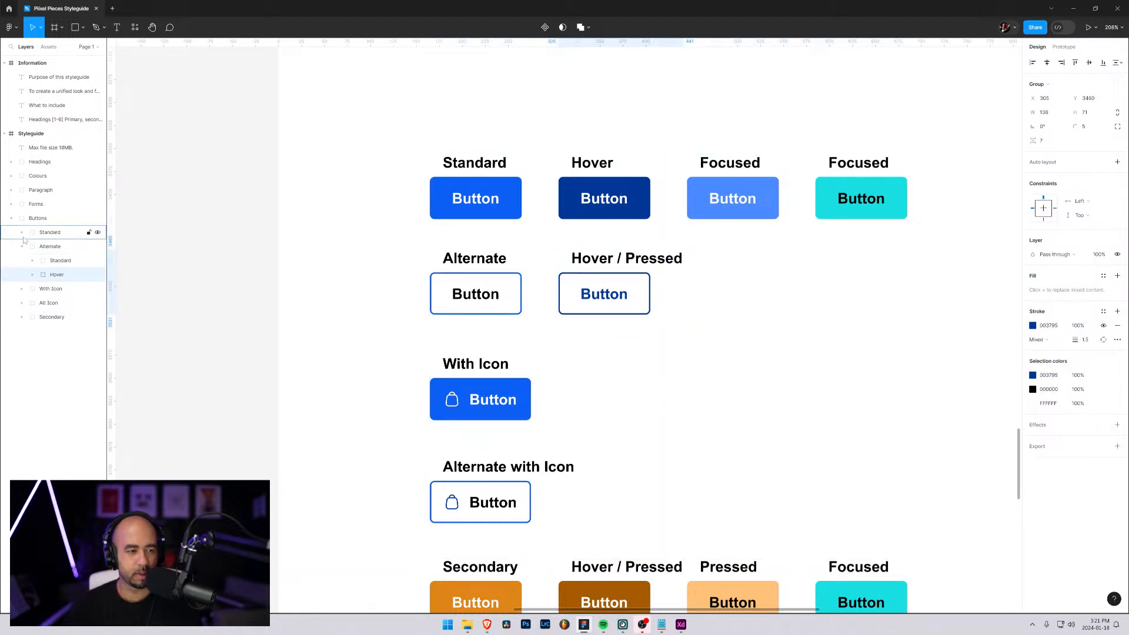
Delete the turquoise Focused button and its label from the Standard row
{"action": "left_click", "coordinate": [20, 234]}
{"action": "left_click", "coordinate": [20, 232]}
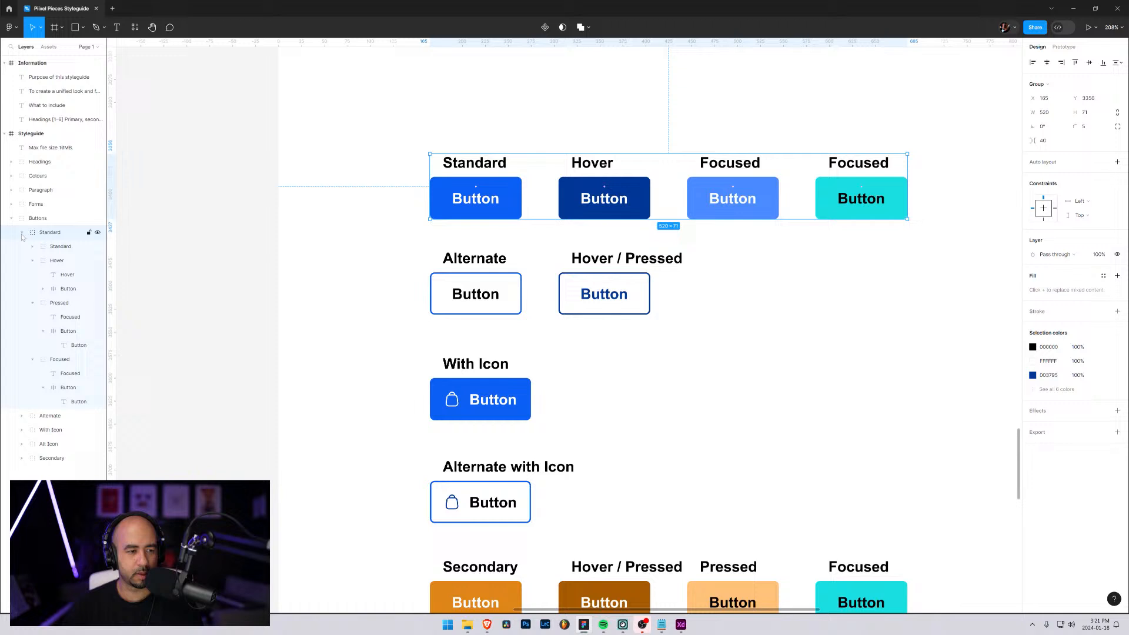
{"action": "left_click", "coordinate": [52, 360]}
{"action": "key", "text": "Delete"}
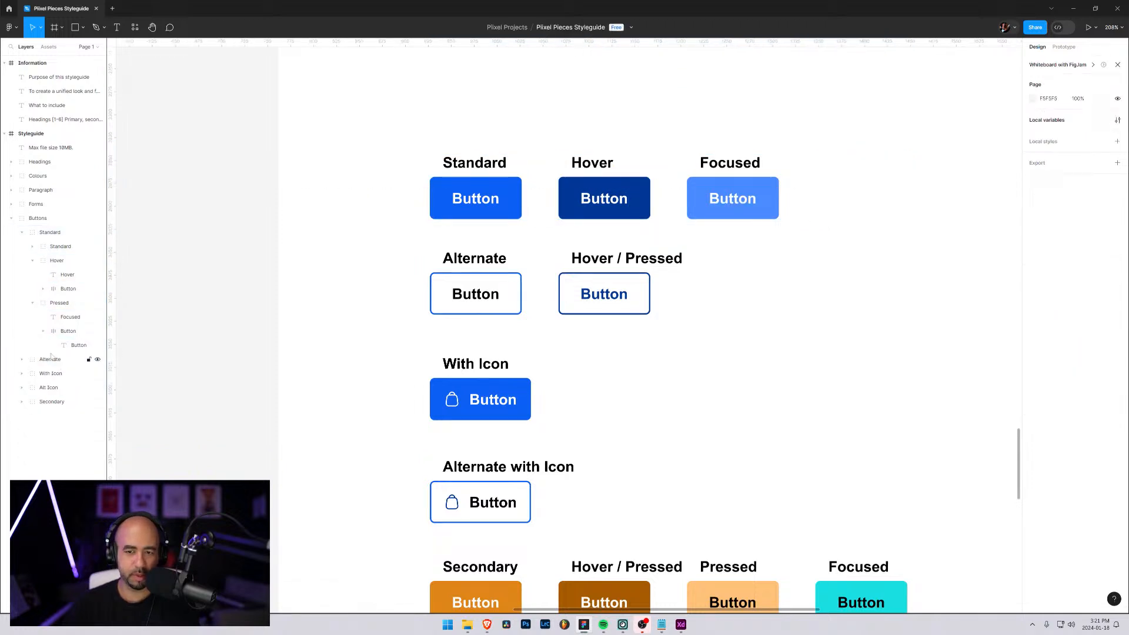
Fill the Standard row's light blue Focused button with the dark colour sampled from the Accent Darkest swatch (263246)
{"action": "left_click", "coordinate": [741, 205]}
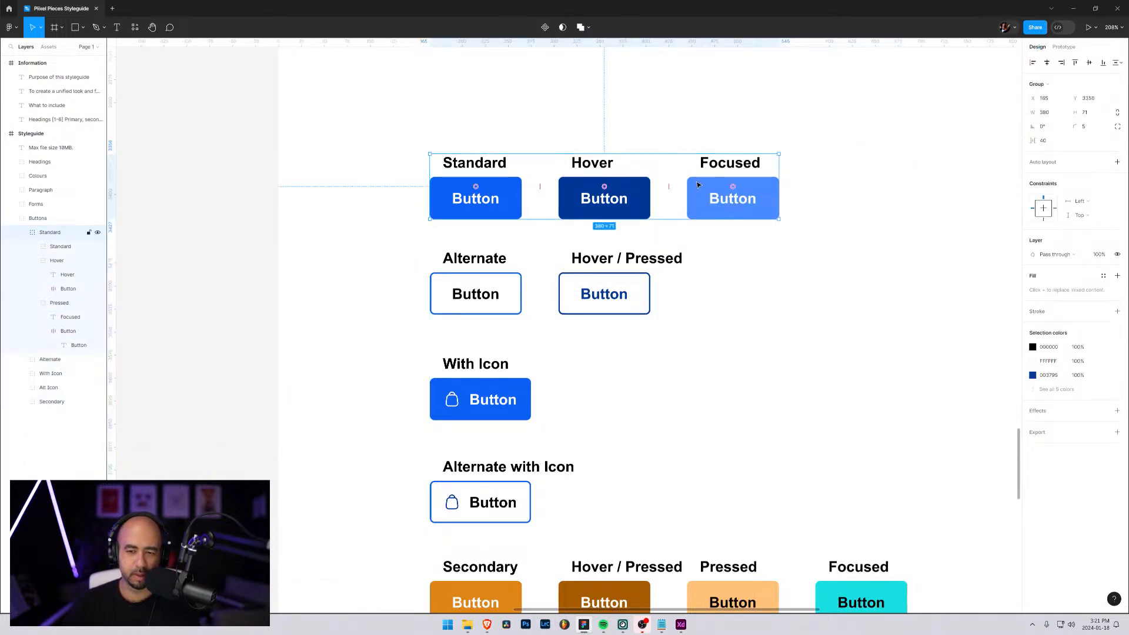
{"action": "left_click", "coordinate": [699, 185]}
{"action": "left_click", "coordinate": [698, 185]}
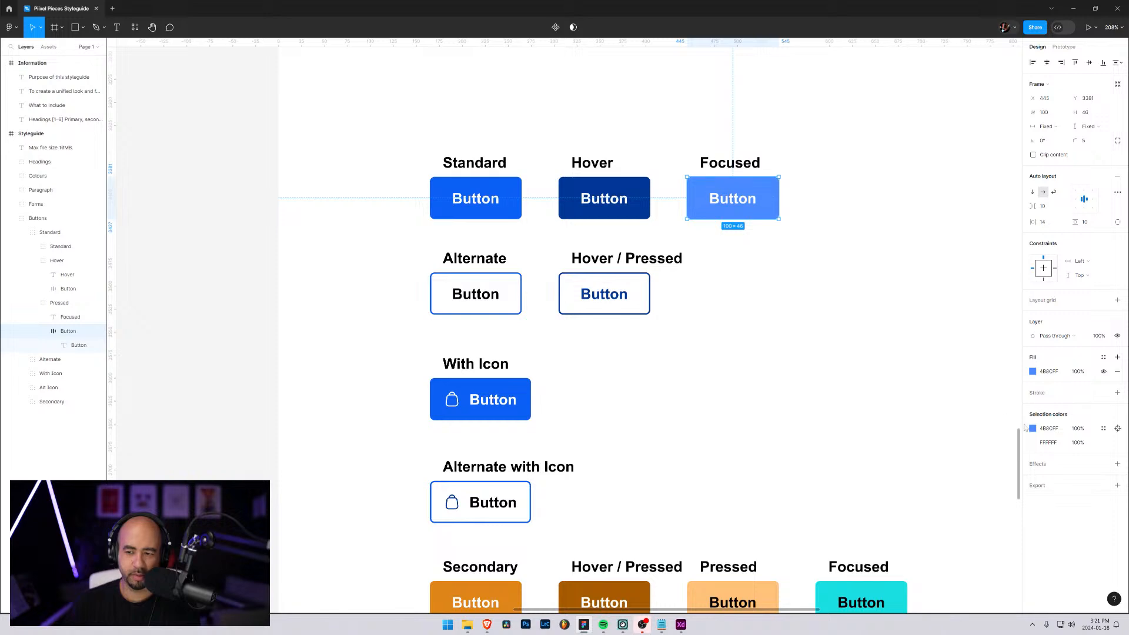
{"action": "left_click", "coordinate": [1033, 372]}
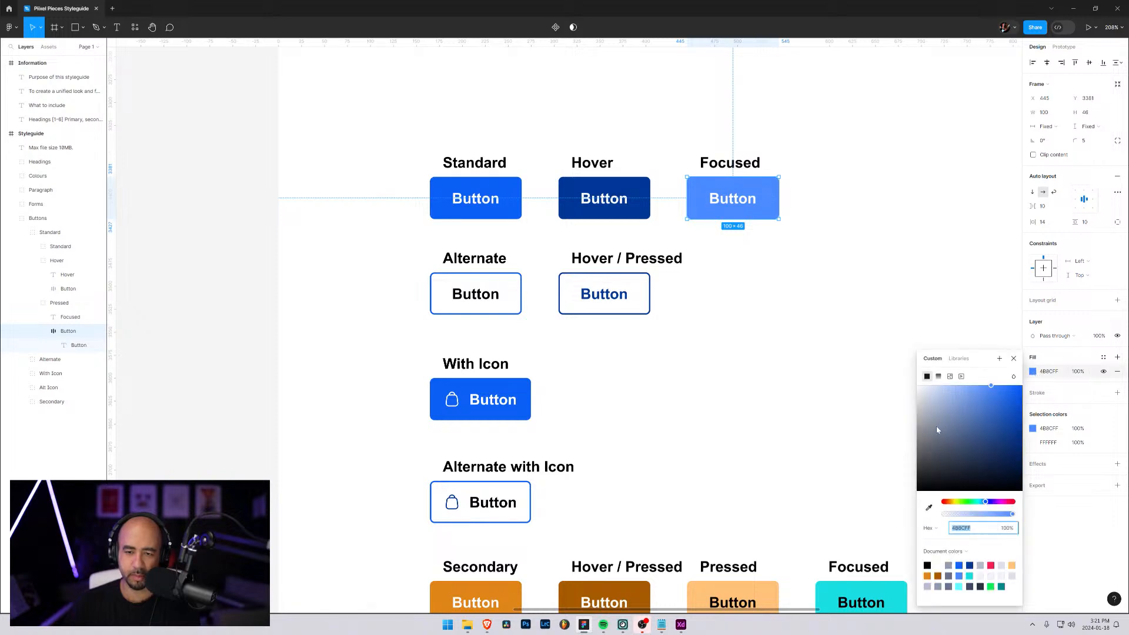
{"action": "scroll", "coordinate": [903, 315], "scroll_direction": "up", "scroll_amount": 10}
{"action": "scroll", "coordinate": [903, 314], "scroll_direction": "up", "scroll_amount": 15}
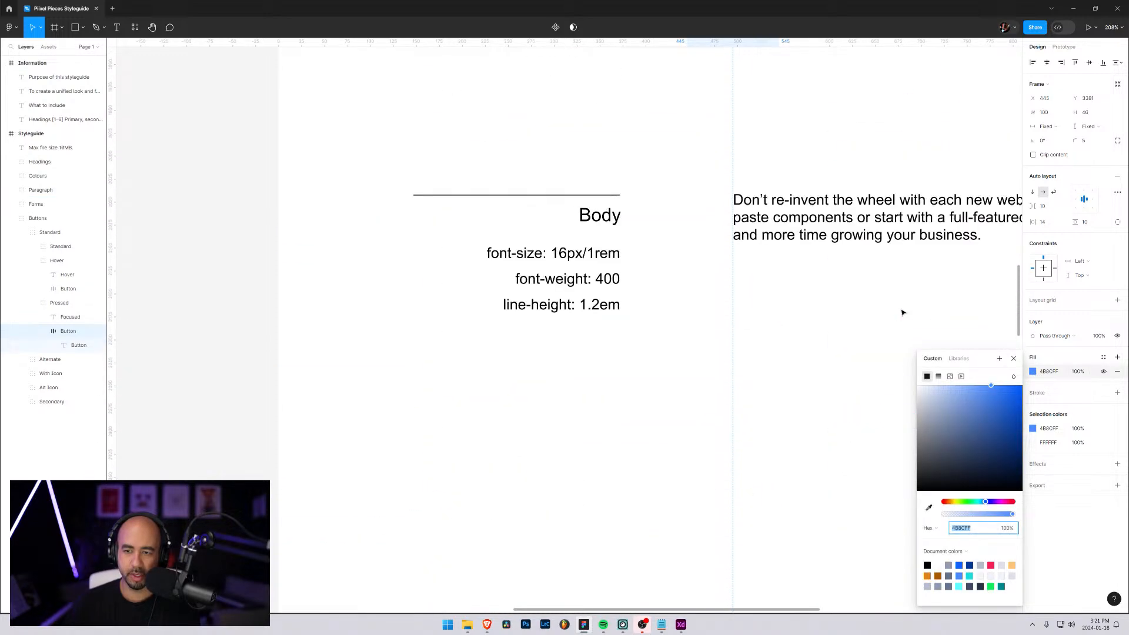
{"action": "left_click", "coordinate": [930, 509]}
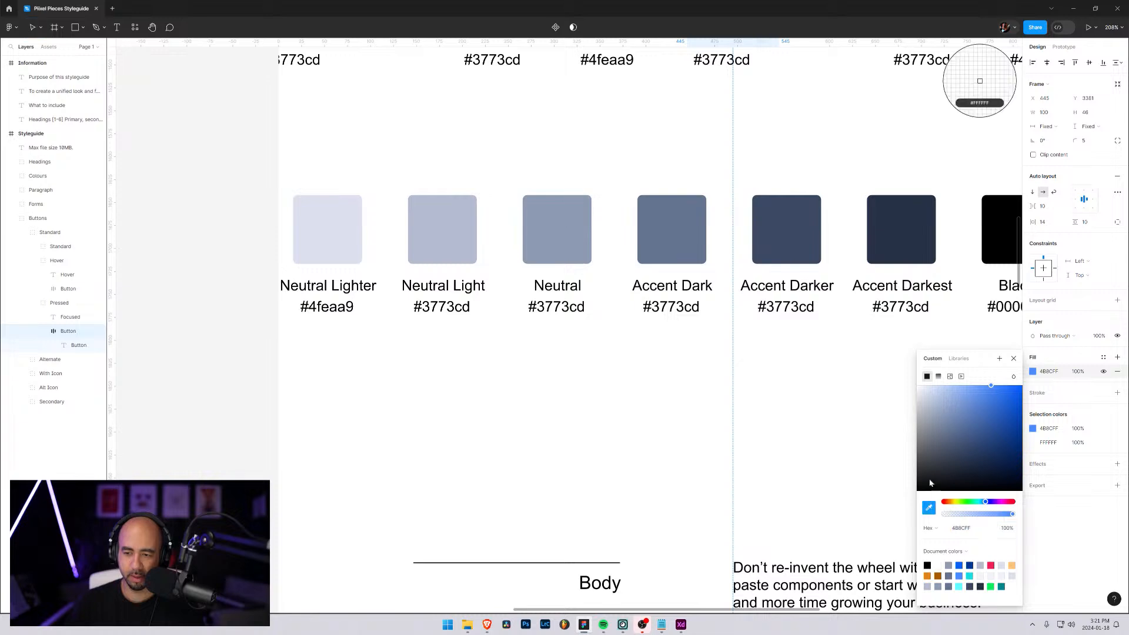
{"action": "left_click", "coordinate": [900, 236]}
{"action": "scroll", "coordinate": [782, 382], "scroll_direction": "down", "scroll_amount": 12}
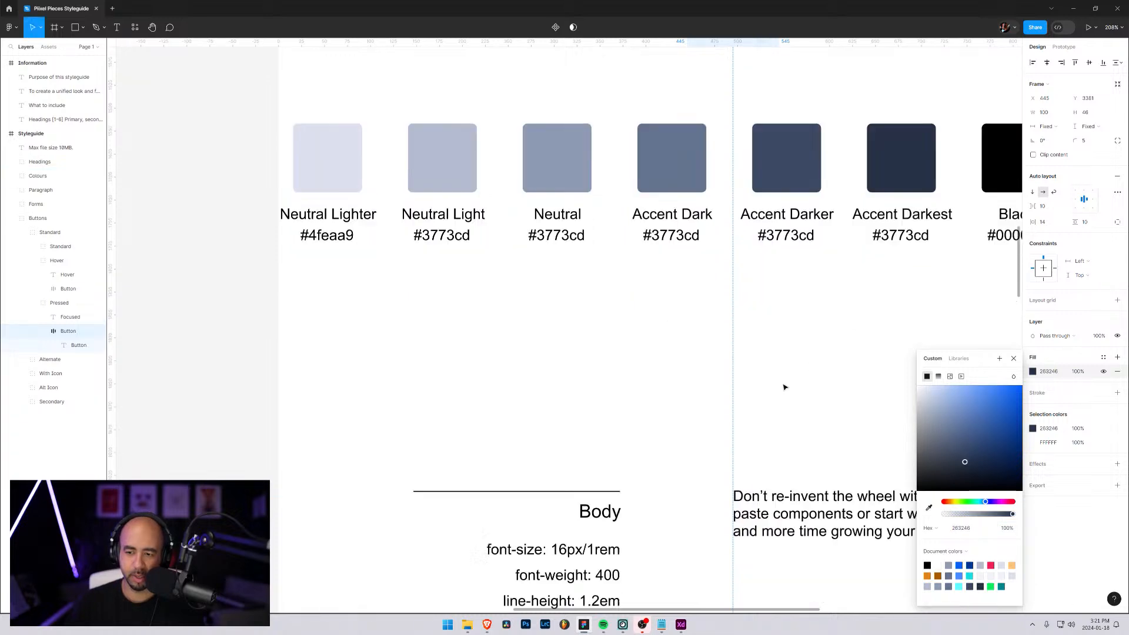
{"action": "scroll", "coordinate": [780, 375], "scroll_direction": "down", "scroll_amount": 14}
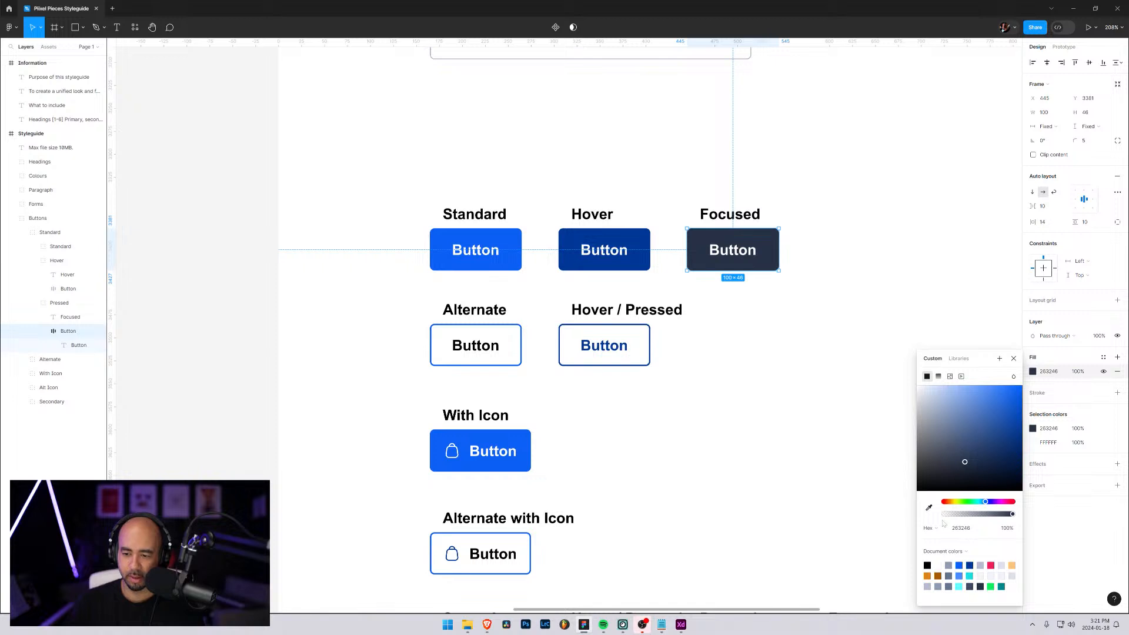
{"action": "left_click", "coordinate": [886, 294]}
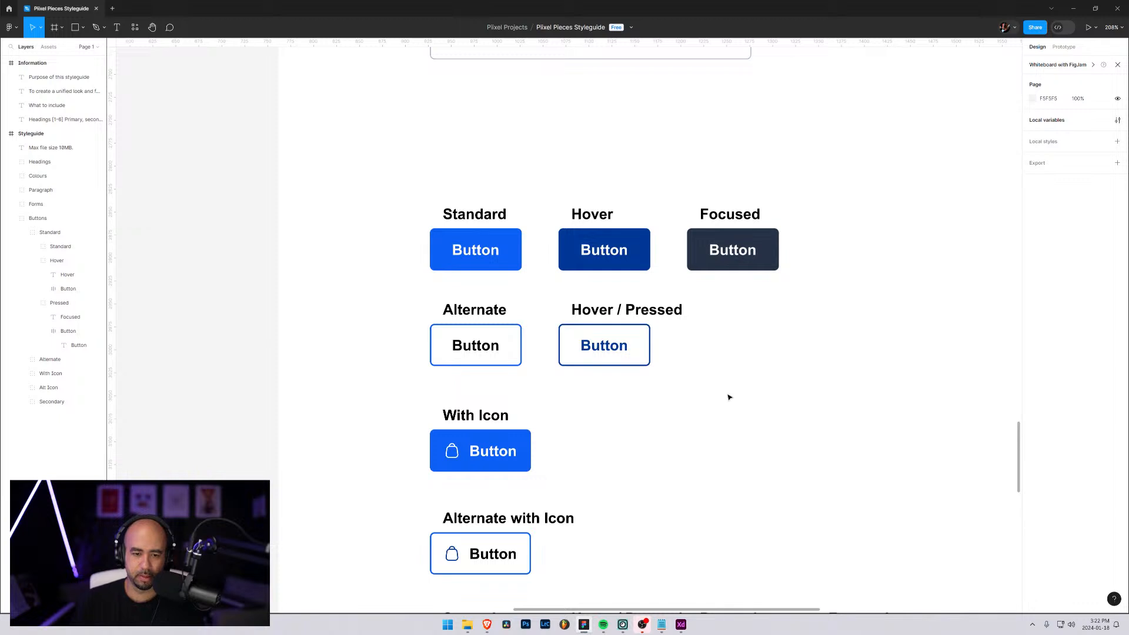
Shorten the "Hover / Pressed" label in the Alternate row to "Hover"
{"action": "left_click", "coordinate": [624, 310]}
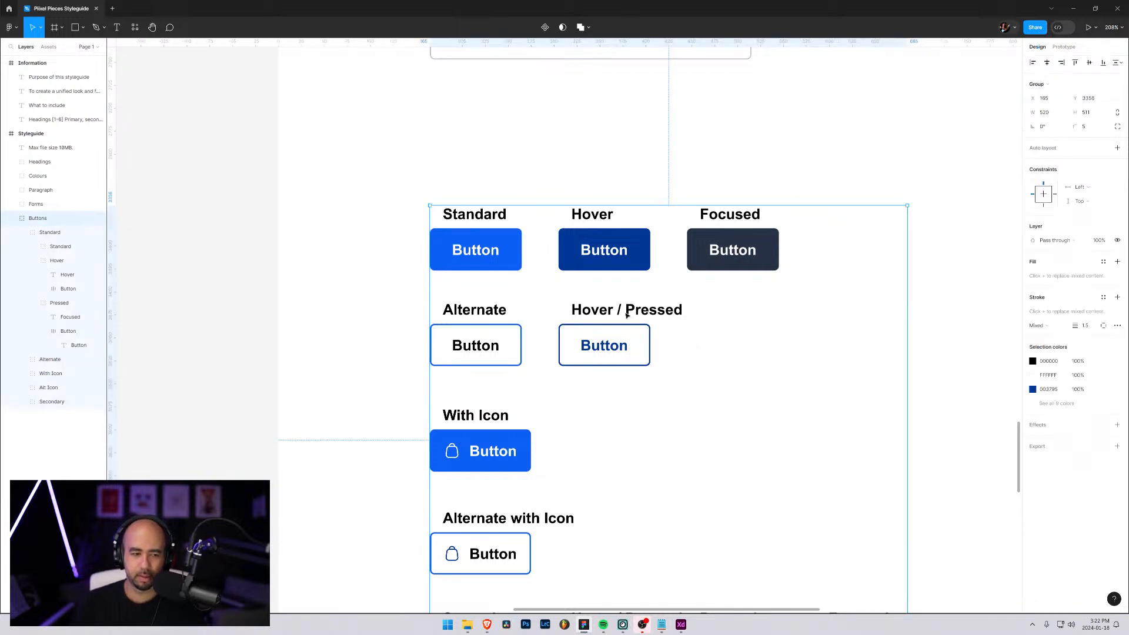
{"action": "double_click", "coordinate": [625, 311]}
{"action": "left_click", "coordinate": [22, 359]}
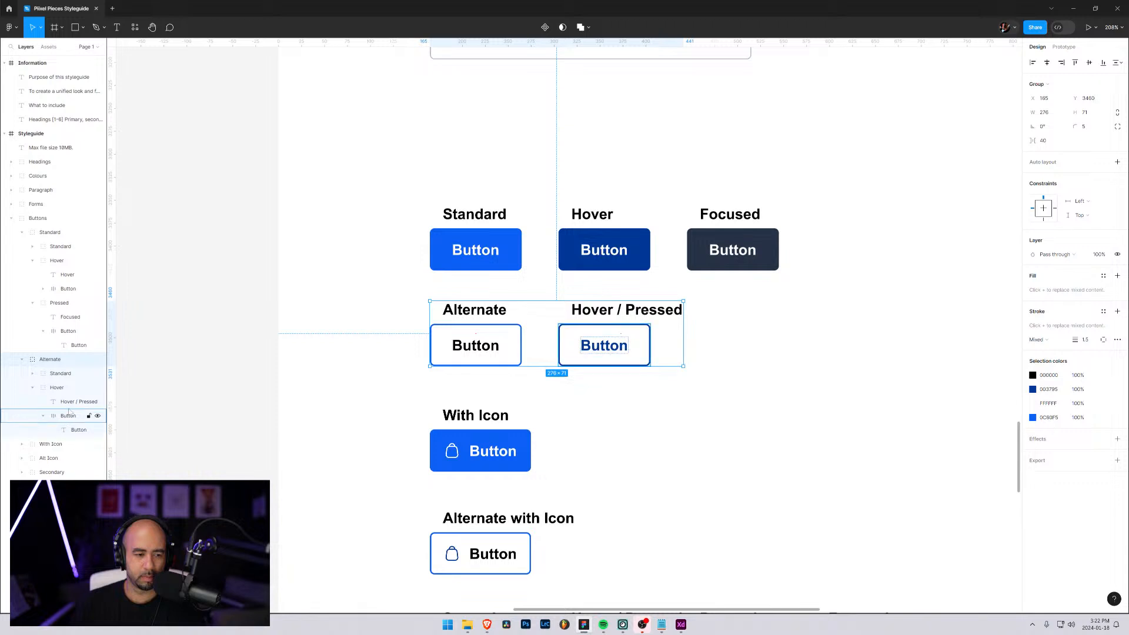
{"action": "left_click", "coordinate": [79, 402]}
{"action": "key", "text": "Return"}
{"action": "left_click_drag", "start_coordinate": [617, 310], "coordinate": [683, 310]}
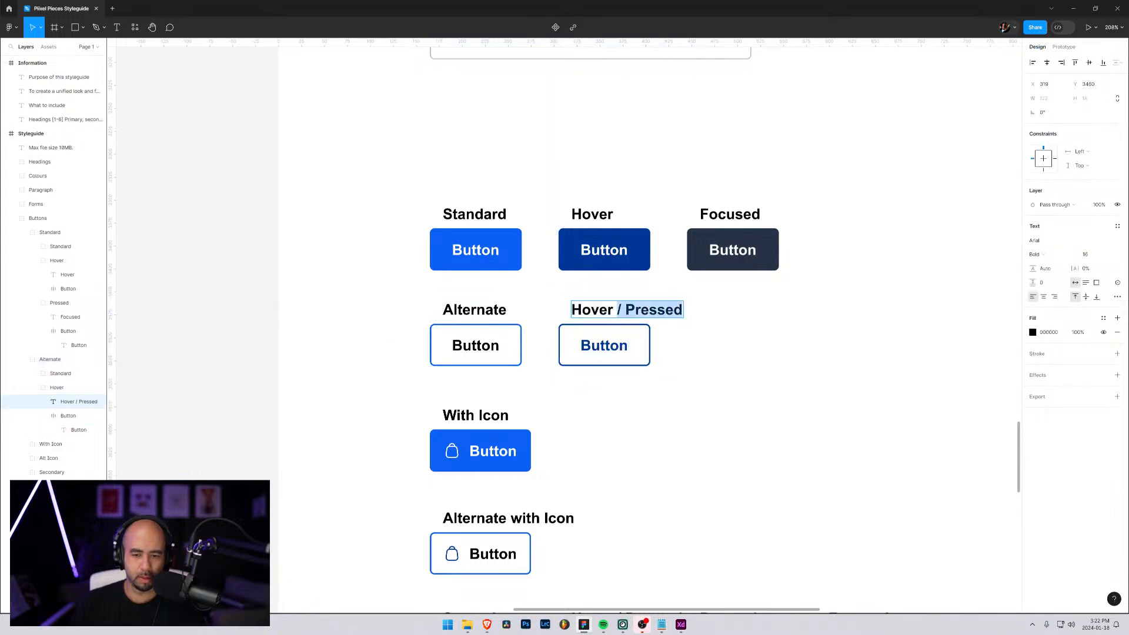
{"action": "key", "text": "BackSpace"}
{"action": "key", "text": "Escape"}
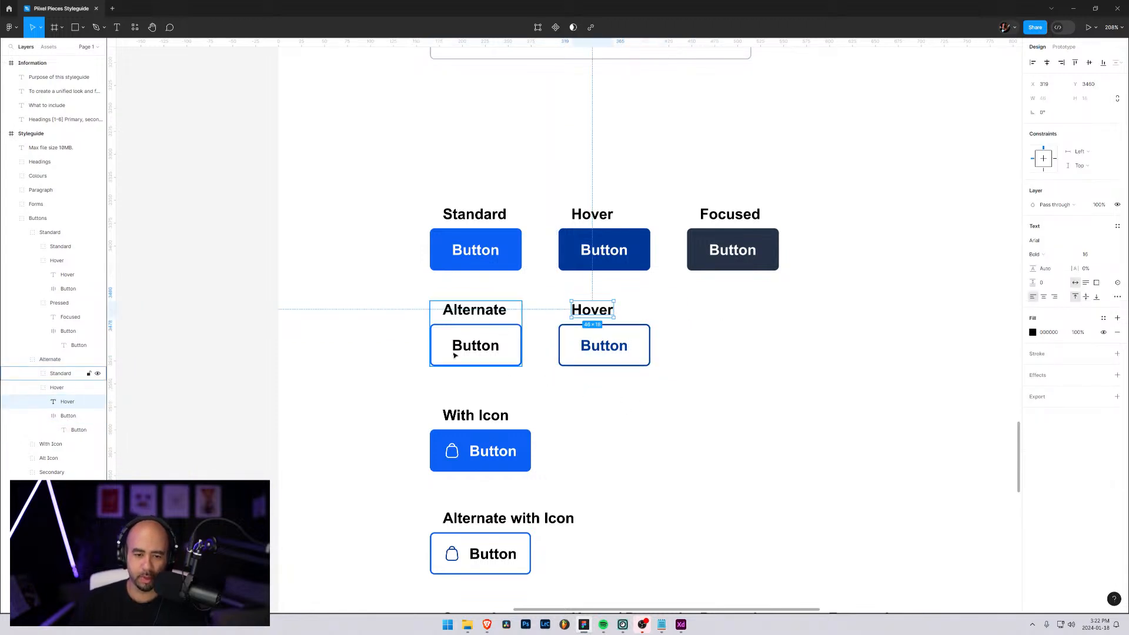
{"action": "left_click", "coordinate": [432, 343]}
{"action": "left_click", "coordinate": [375, 329]}
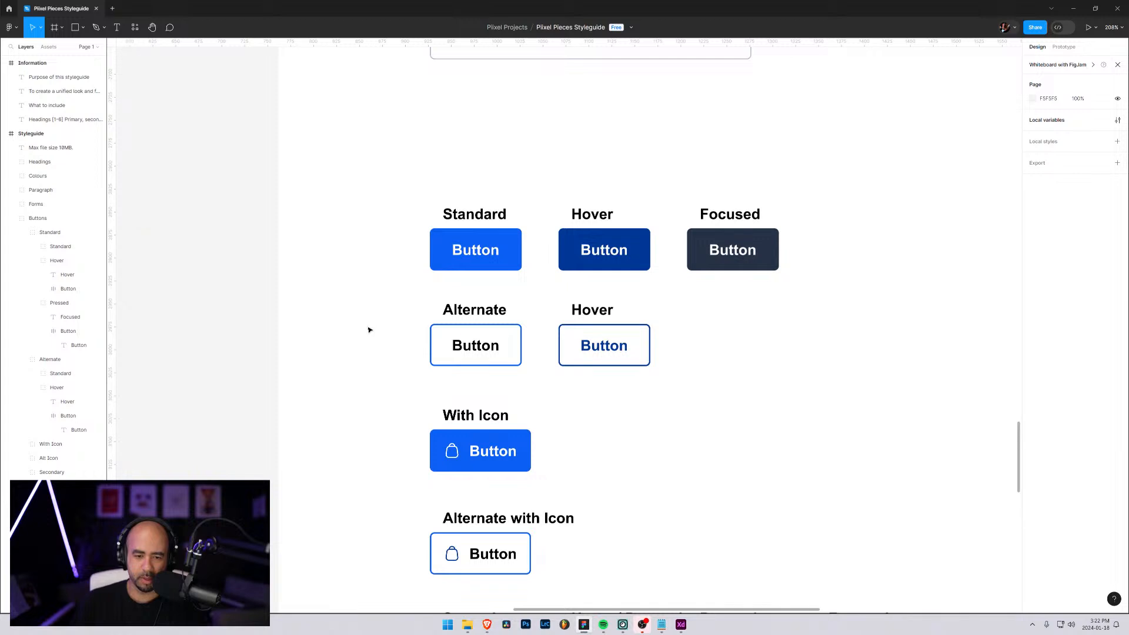
Change the text colour inside the Alternate row's Hover button to black (000000)
{"action": "left_click", "coordinate": [589, 340]}
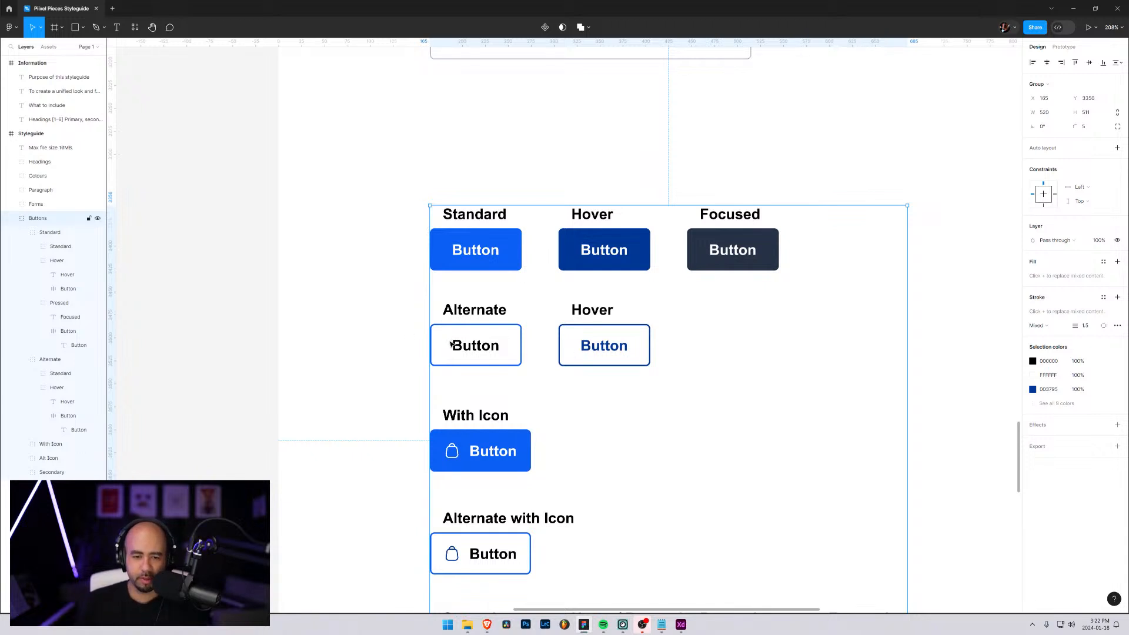
{"action": "left_click", "coordinate": [478, 353]}
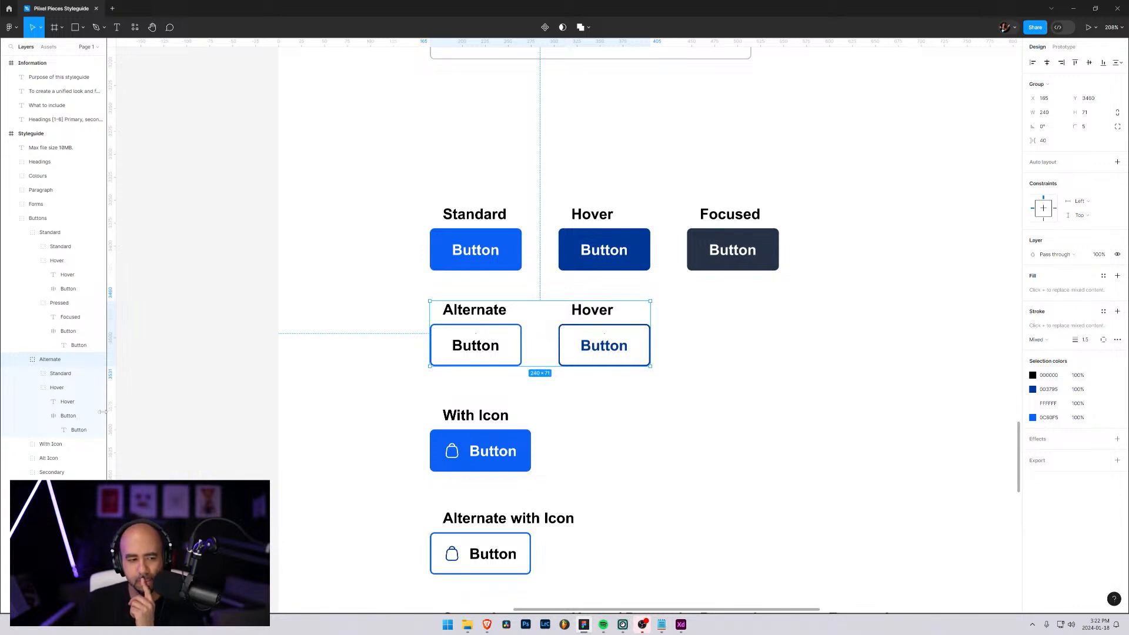
{"action": "left_click", "coordinate": [73, 431]}
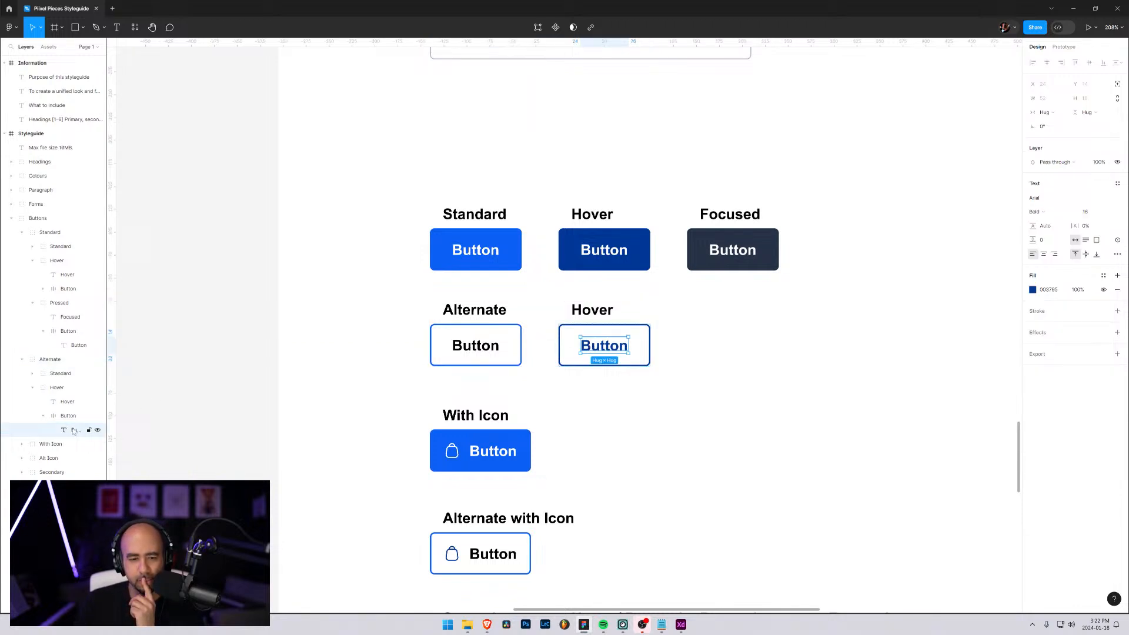
{"action": "left_click", "coordinate": [1033, 289]}
{"action": "left_click_drag", "start_coordinate": [962, 386], "coordinate": [900, 434]}
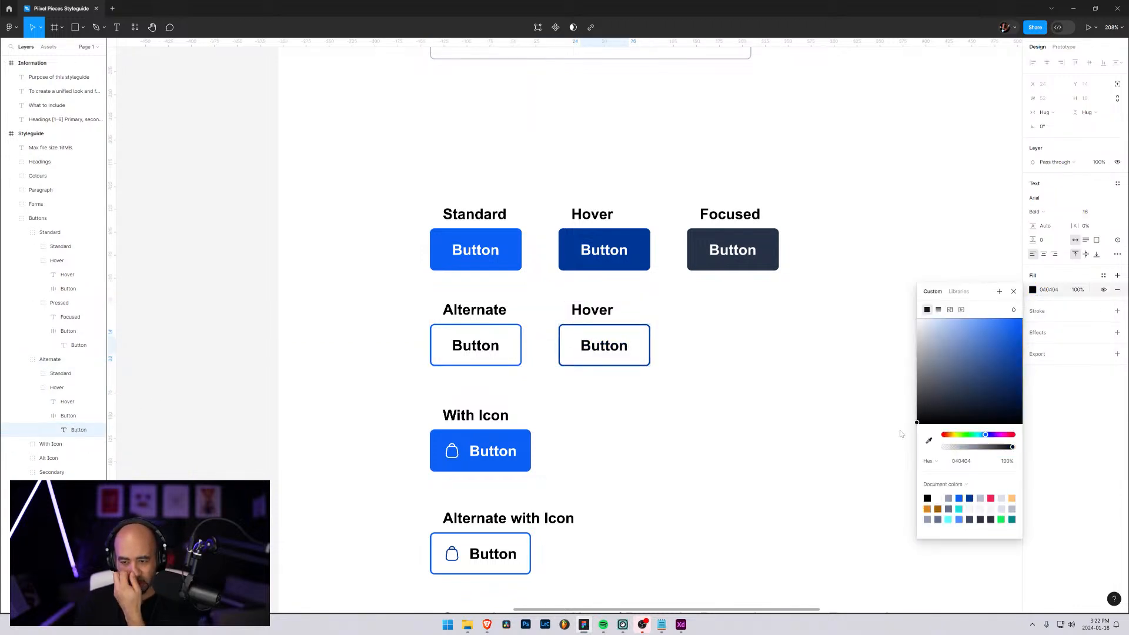
{"action": "left_click", "coordinate": [804, 361]}
{"action": "left_click", "coordinate": [590, 328]}
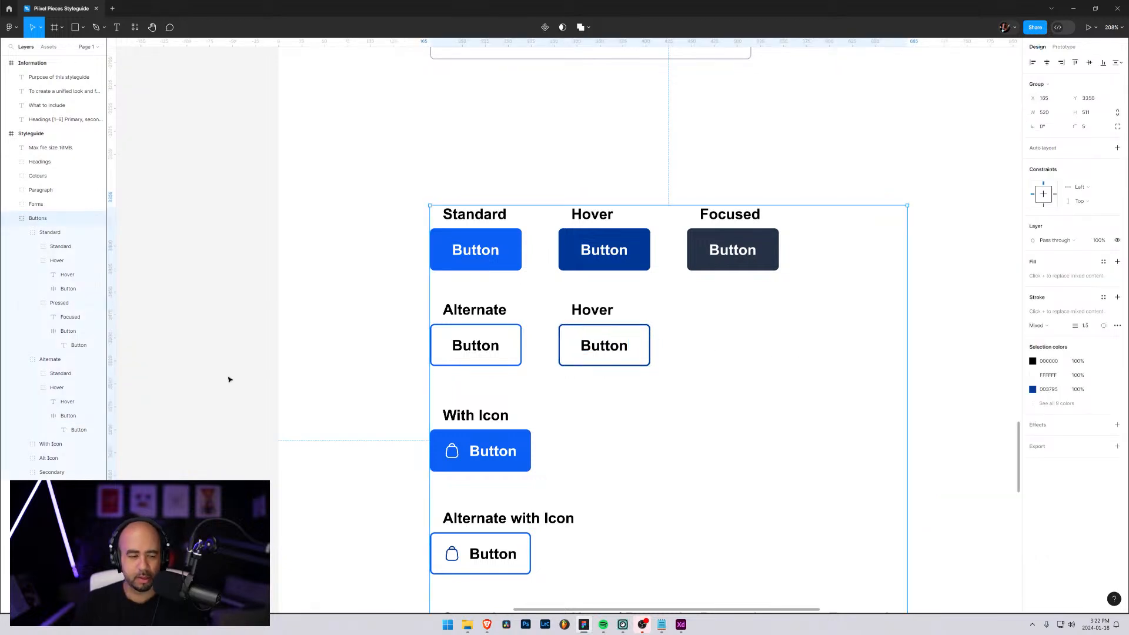
Duplicate the Alternate row's Hover button group and rename the copied layer group to Focus
{"action": "left_click", "coordinate": [33, 387]}
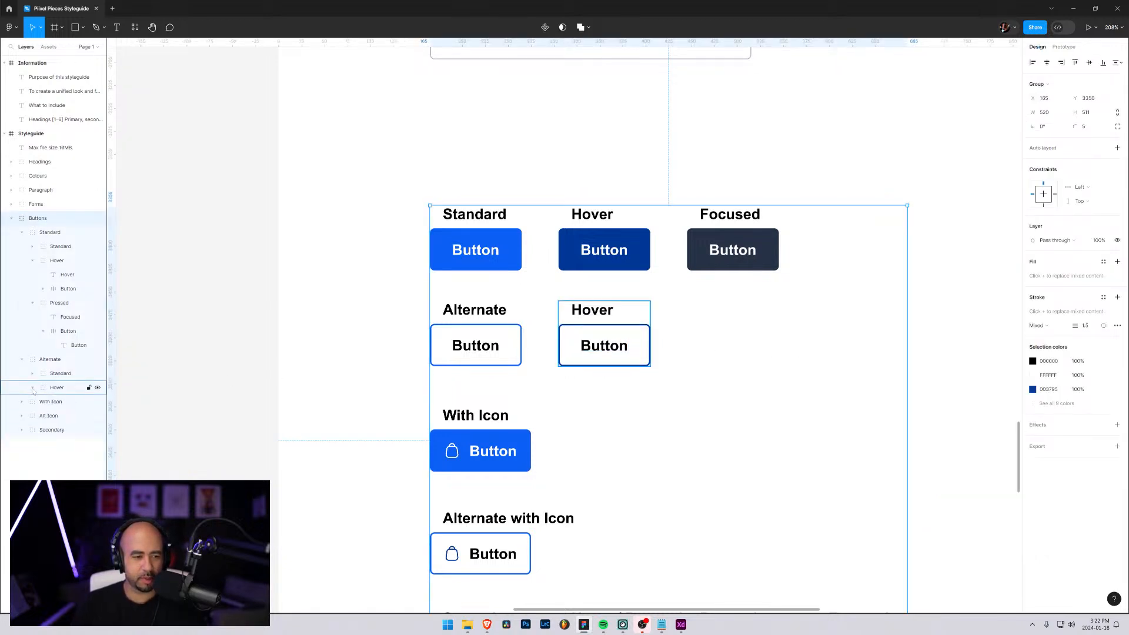
{"action": "left_click", "coordinate": [46, 390]}
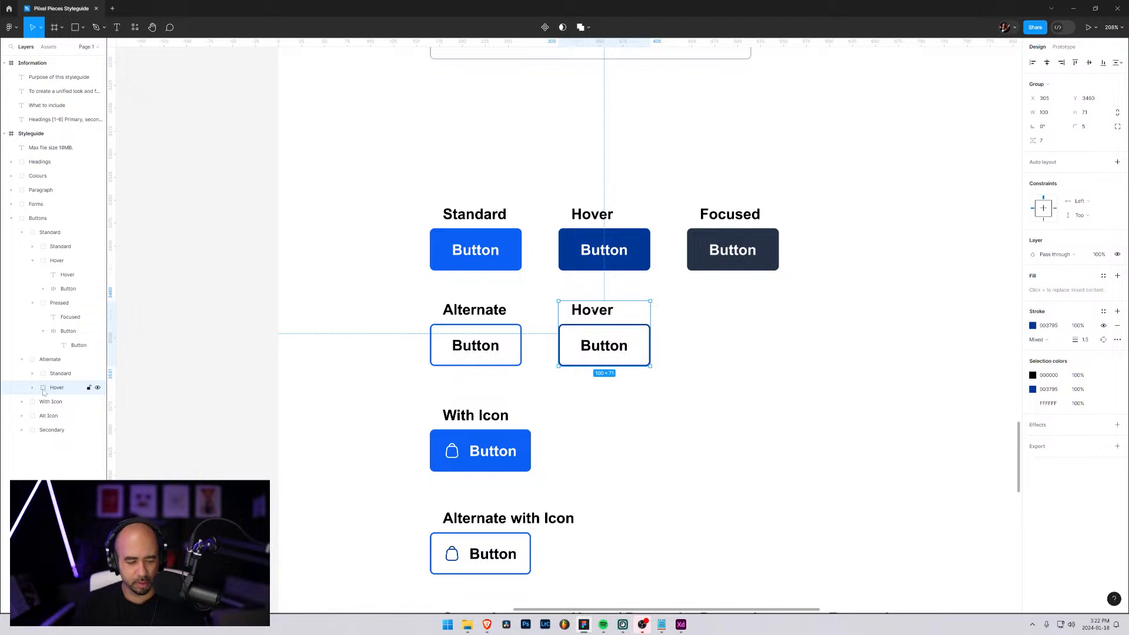
{"action": "key", "text": "ctrl+d"}
{"action": "double_click", "coordinate": [50, 401]}
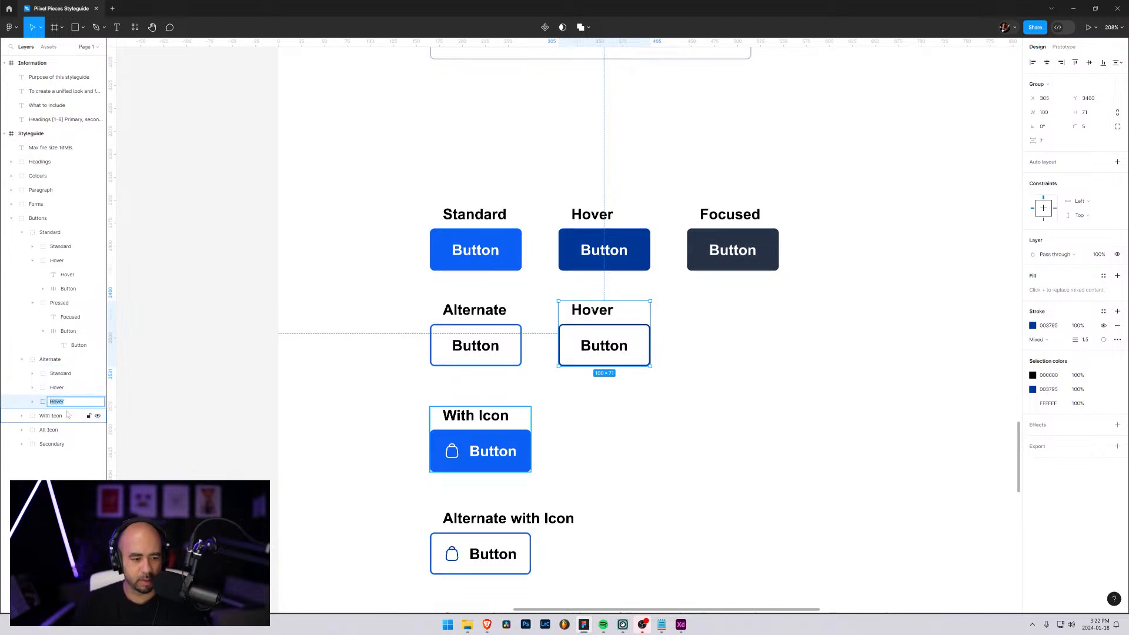
{"action": "type", "text": "Focus"}
{"action": "key", "text": "Return"}
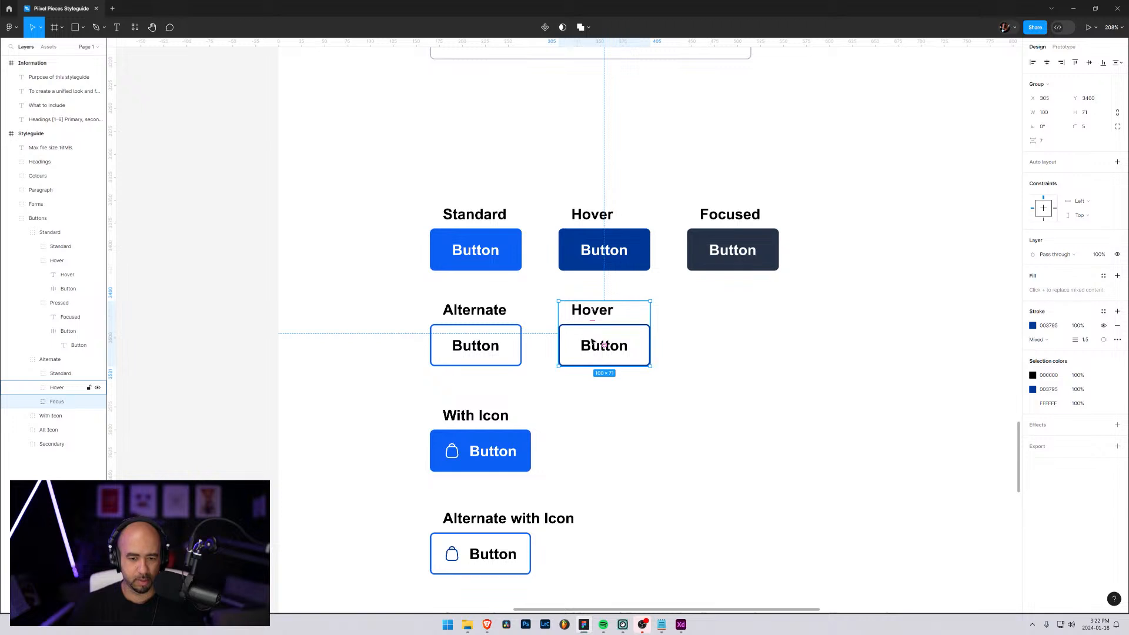
Place the copied Alternate button directly beneath the Standard row's Focused button and change its label text to "Focused"
{"action": "left_click_drag", "start_coordinate": [593, 344], "coordinate": [730, 347]}
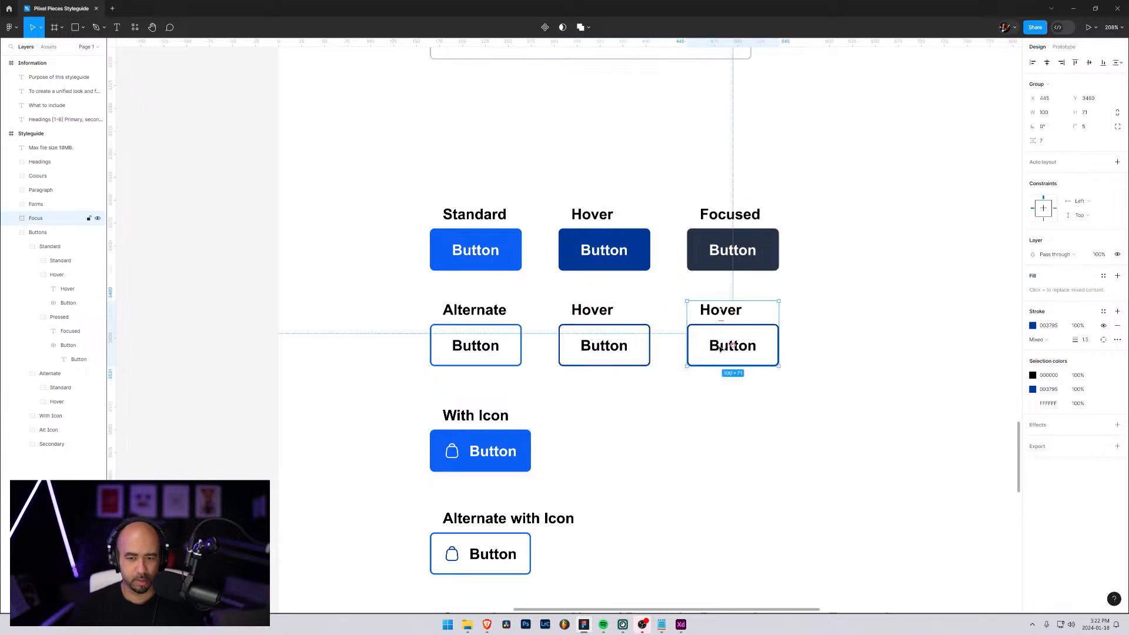
{"action": "double_click", "coordinate": [719, 318]}
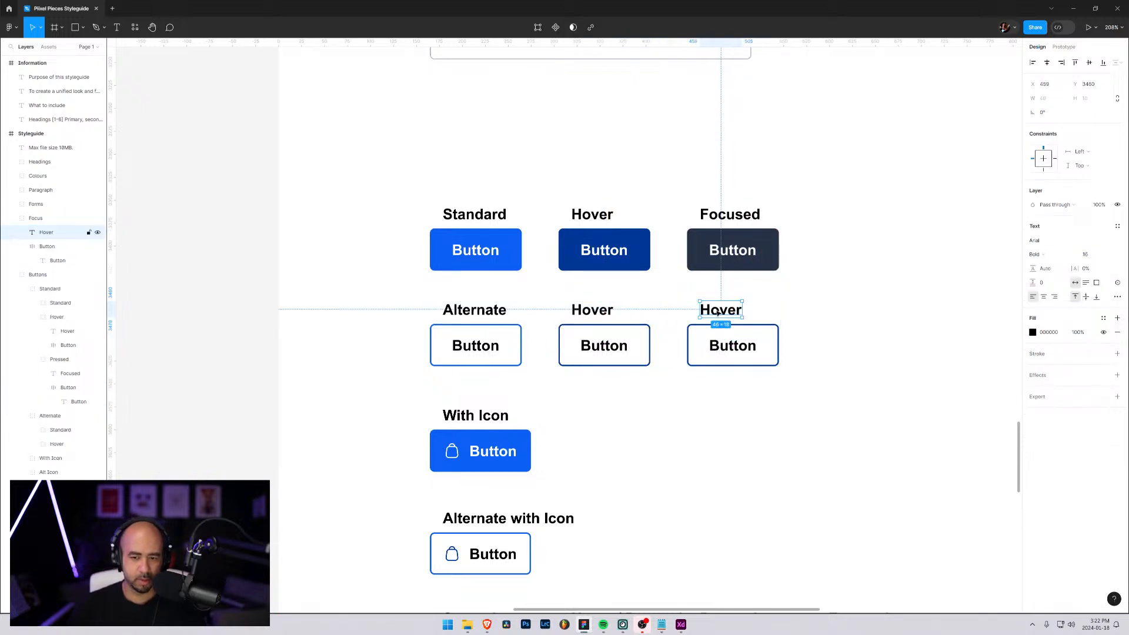
{"action": "double_click", "coordinate": [718, 312]}
{"action": "type", "text": "Focused"}
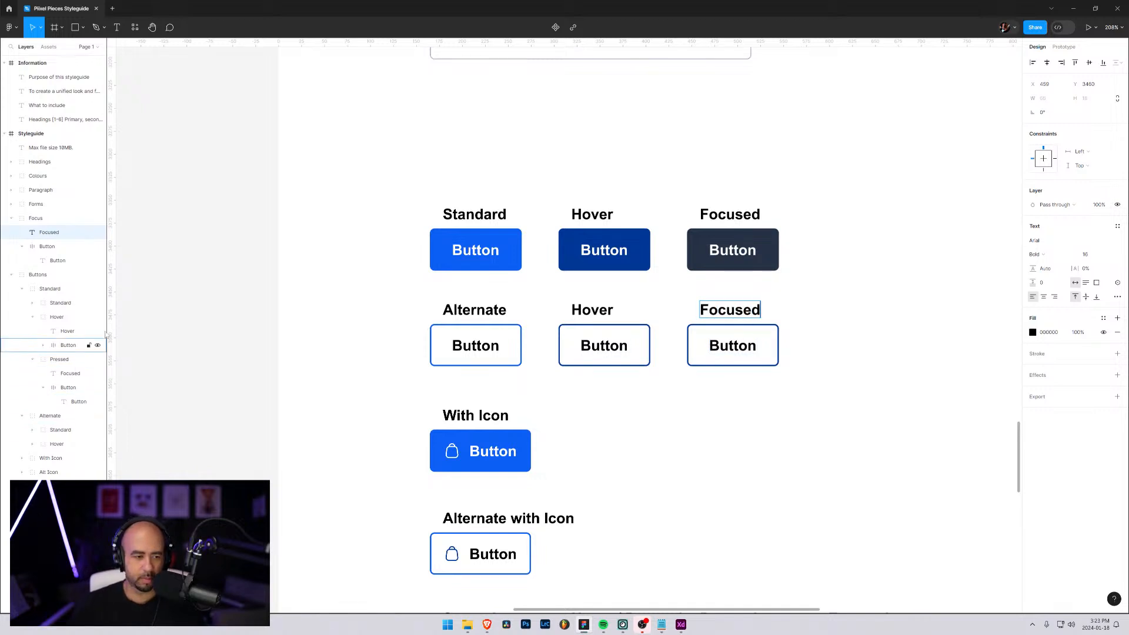
Move the Focus layer group into the Alternate group, directly below its Hover group
{"action": "left_click_drag", "start_coordinate": [17, 224], "coordinate": [35, 312]}
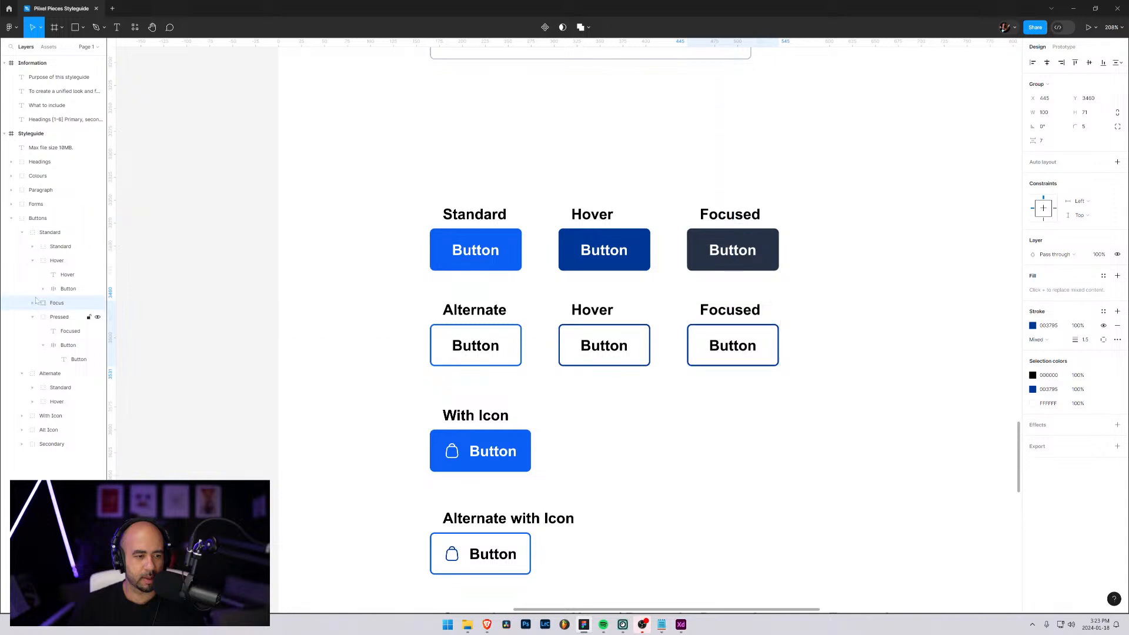
{"action": "left_click", "coordinate": [33, 261]}
{"action": "left_click", "coordinate": [33, 288]}
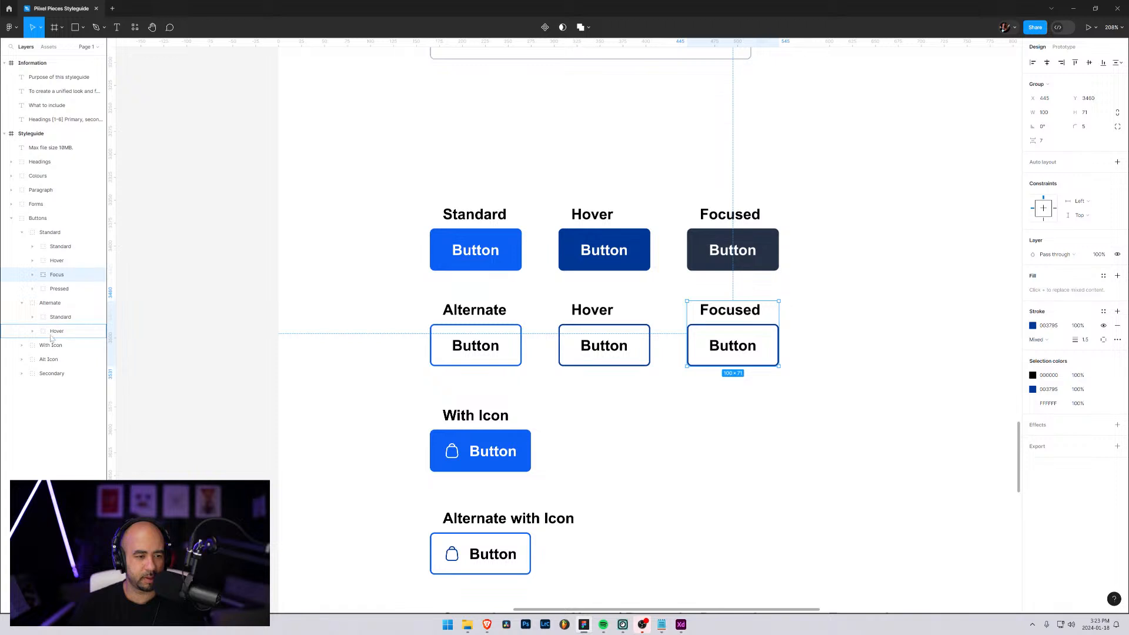
{"action": "left_click_drag", "start_coordinate": [51, 337], "coordinate": [41, 329]}
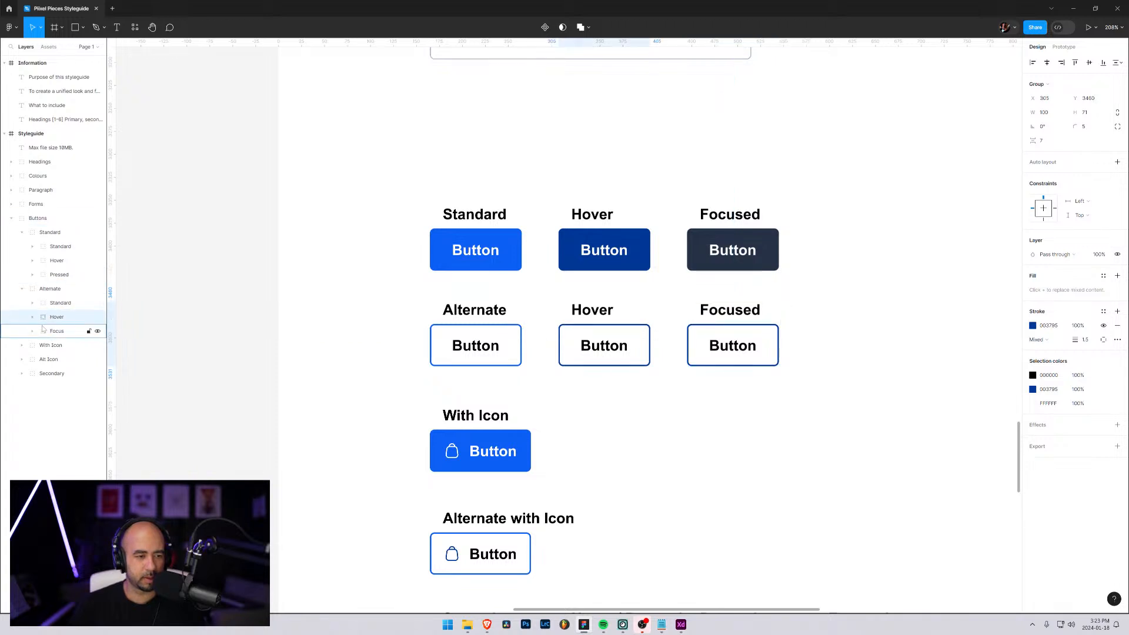
Set the Alternate row's Focused button stroke to the dark colour sampled from the Standard row's Focused button (263246)
{"action": "left_click", "coordinate": [718, 348]}
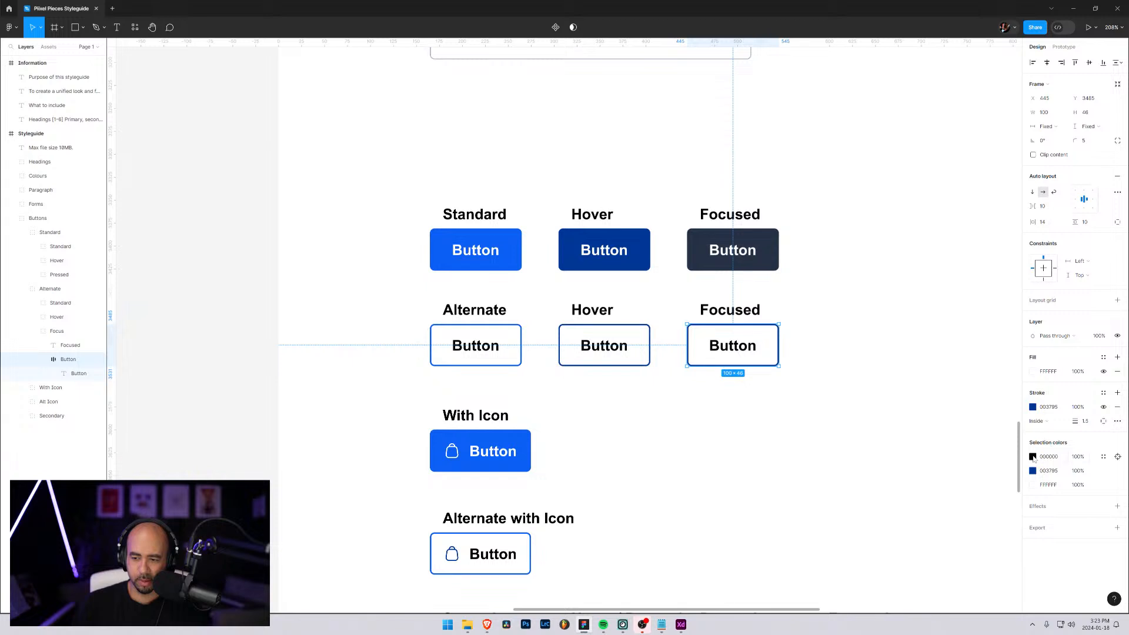
{"action": "left_click", "coordinate": [1033, 407]}
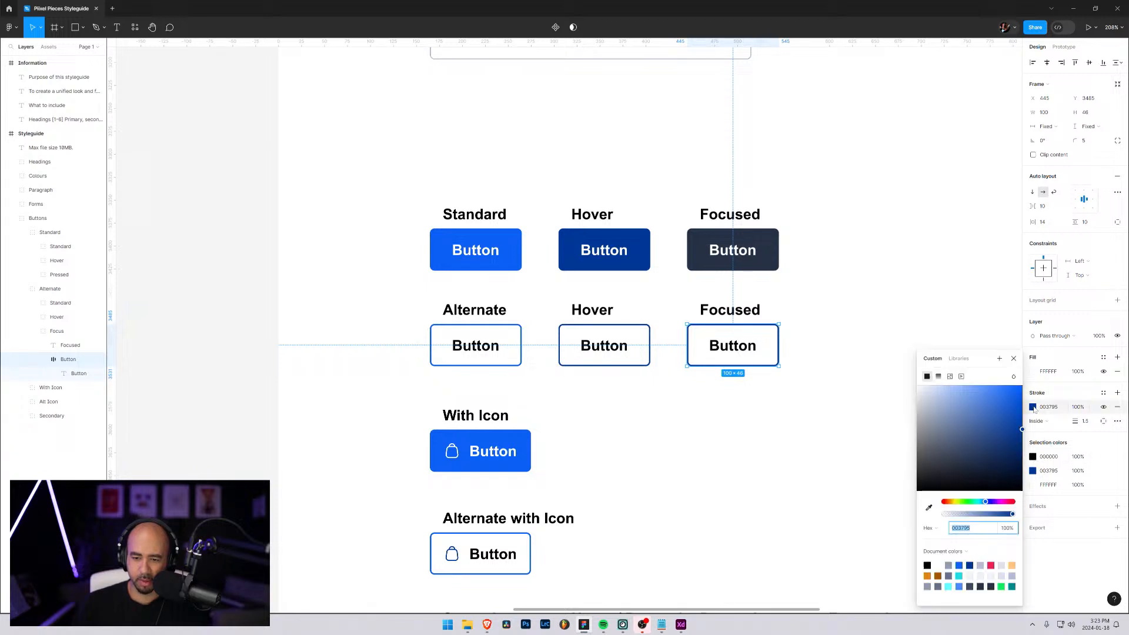
{"action": "left_click", "coordinate": [929, 508]}
{"action": "left_click", "coordinate": [706, 241]}
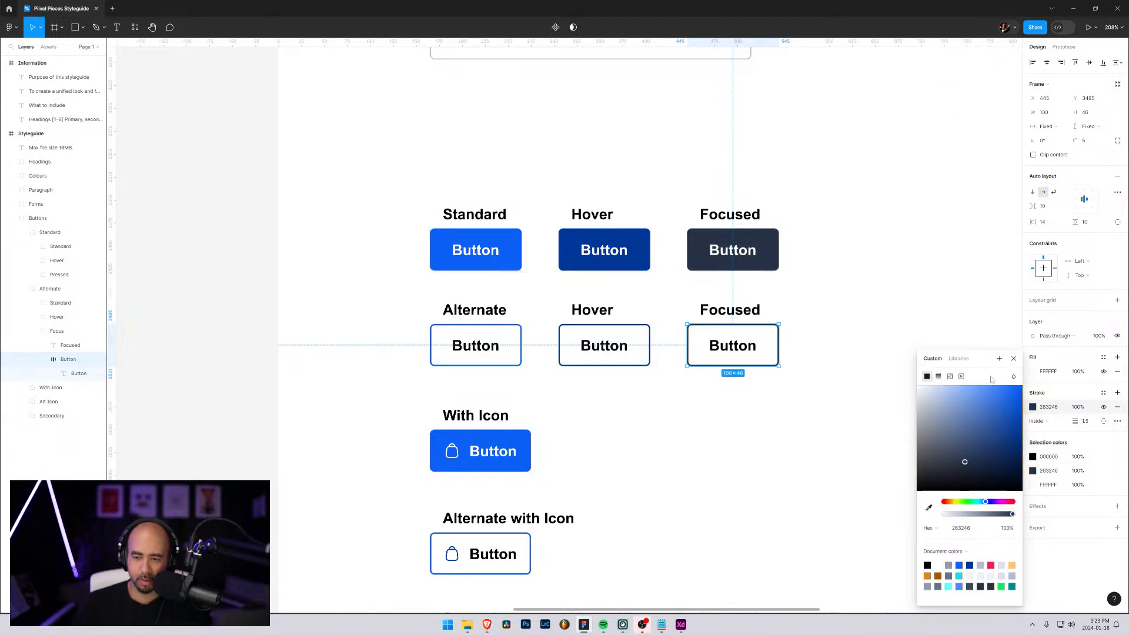
{"action": "left_click", "coordinate": [1005, 334]}
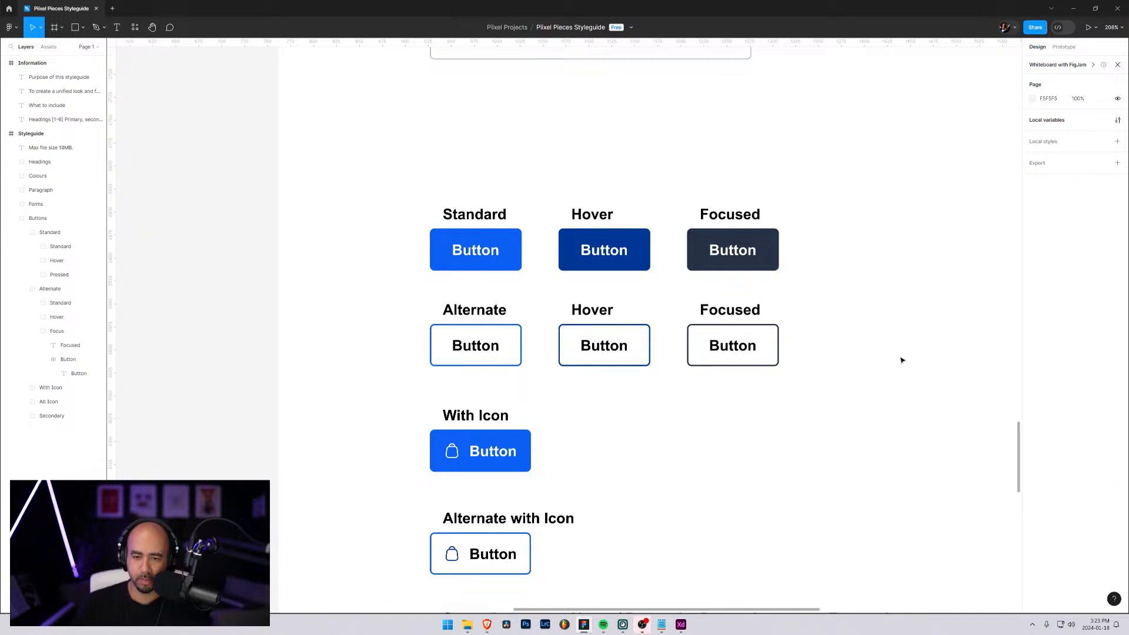
Change the text colour inside the Alternate row's Focused button to the sampled dark colour 263246
{"action": "left_click", "coordinate": [736, 346]}
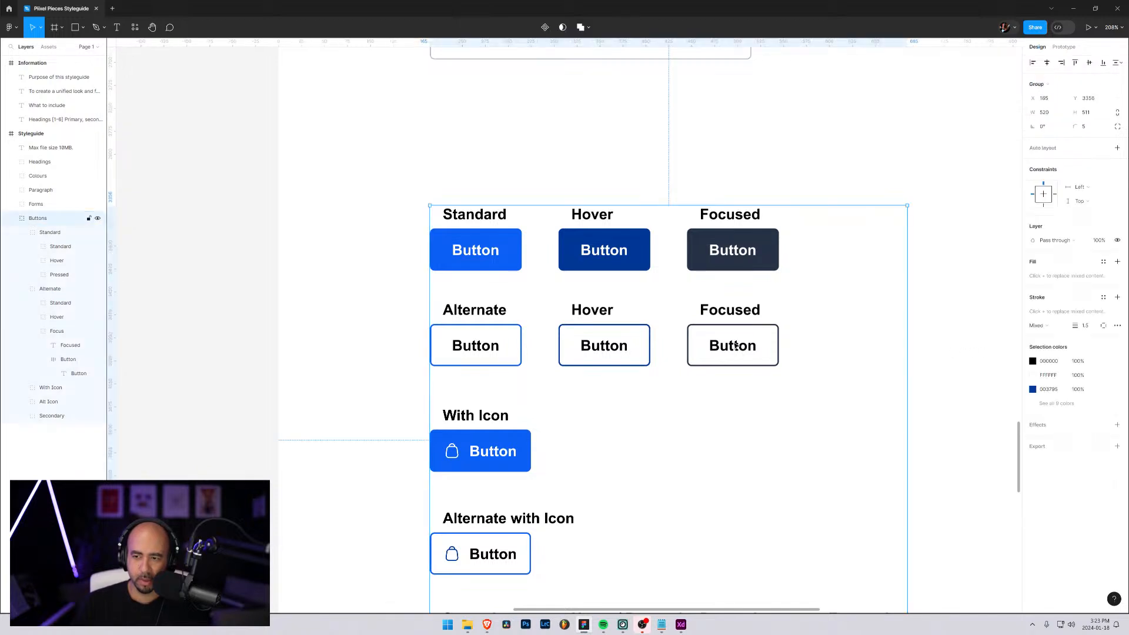
{"action": "left_click", "coordinate": [66, 362]}
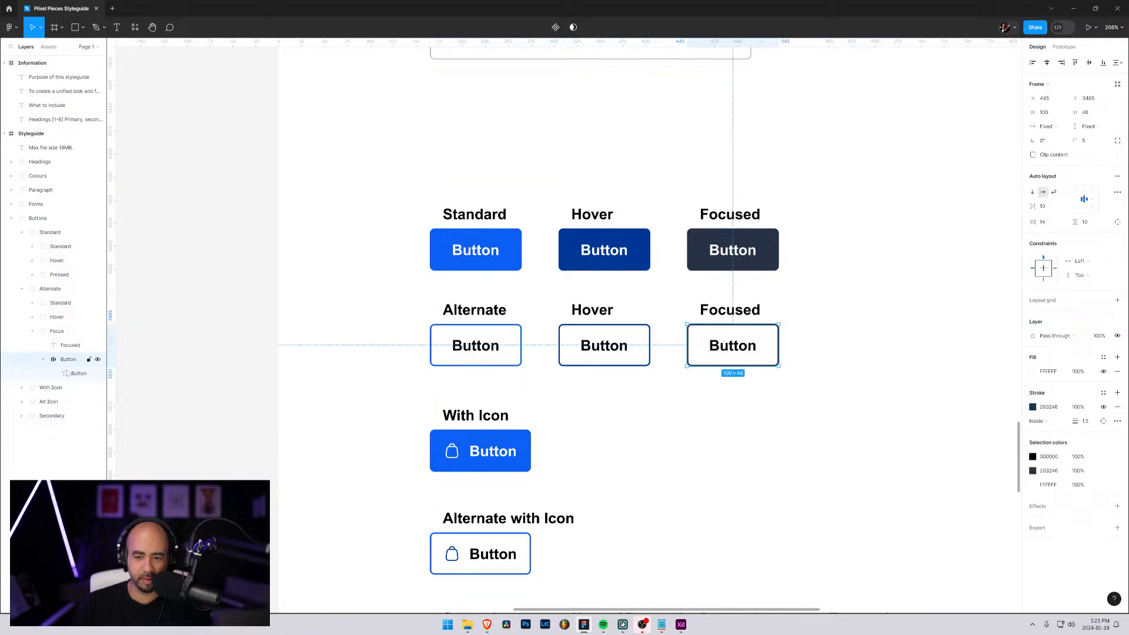
{"action": "left_click", "coordinate": [67, 375]}
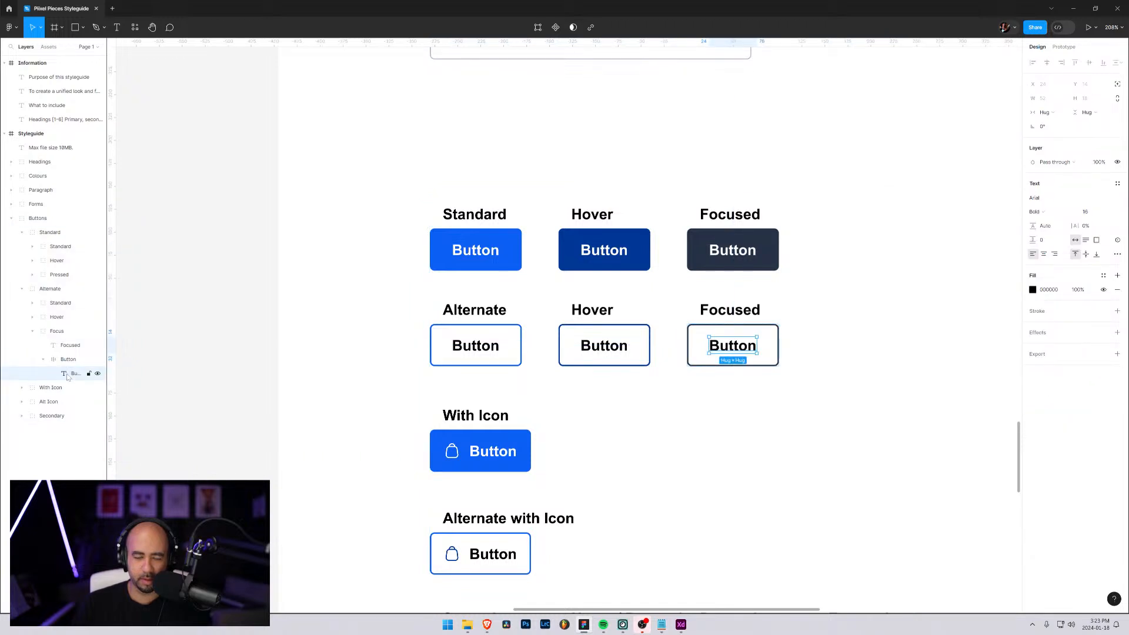
{"action": "left_click", "coordinate": [1032, 290]}
{"action": "left_click", "coordinate": [930, 440]}
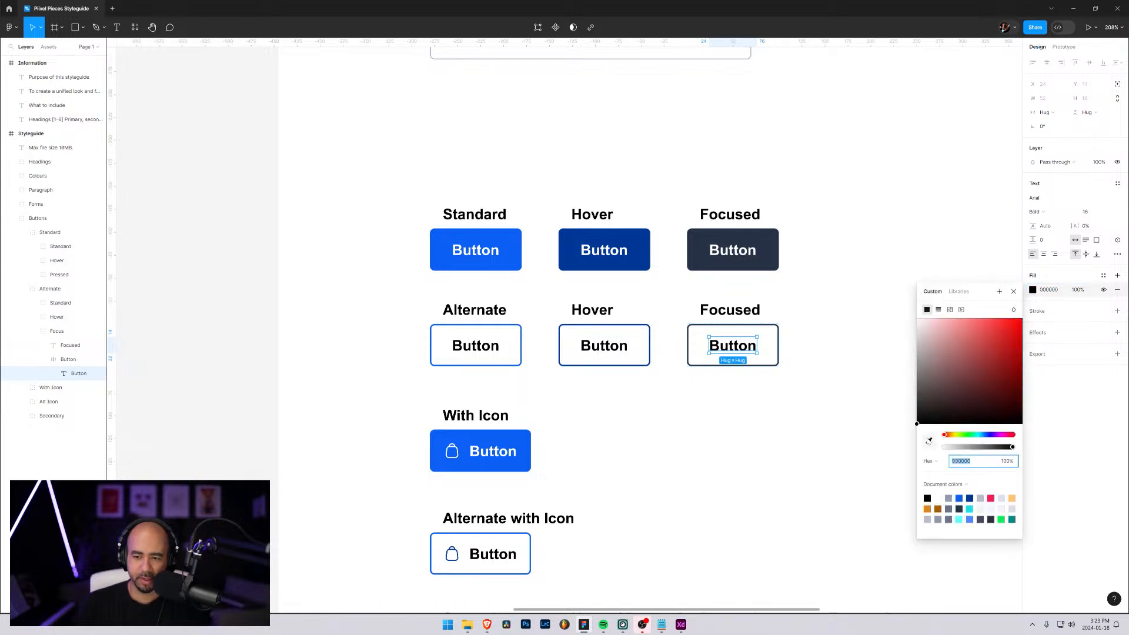
{"action": "left_click", "coordinate": [649, 349]}
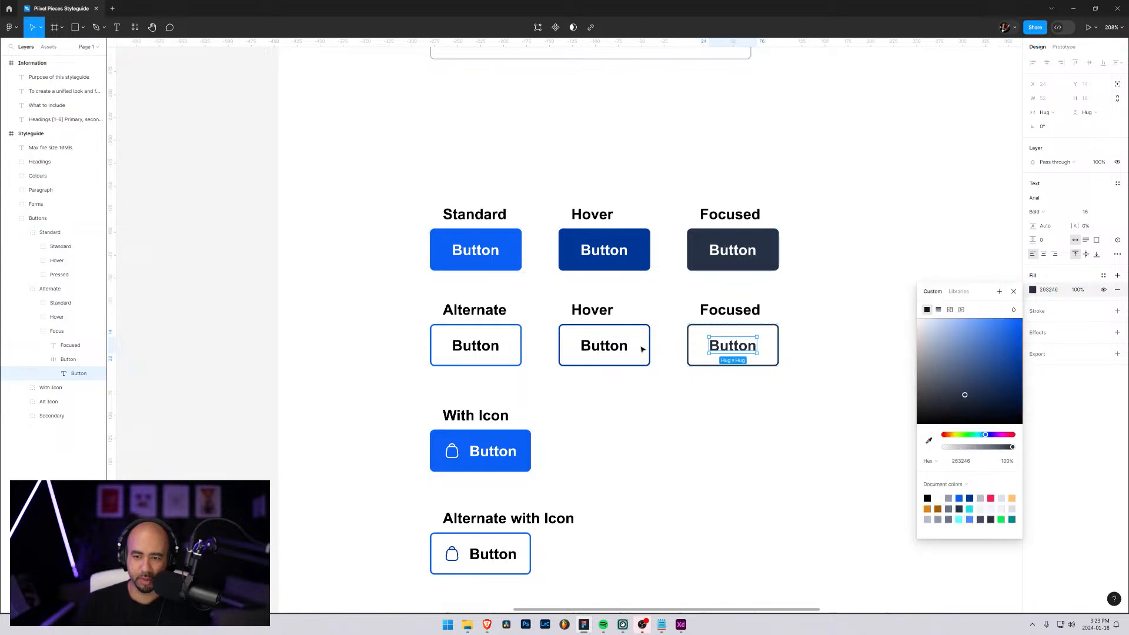
Recolour the black text of the Alternate row's Hover group with 263246 sampled from the Standard row's Focused button
{"action": "left_click", "coordinate": [594, 351]}
{"action": "left_click", "coordinate": [1033, 375]}
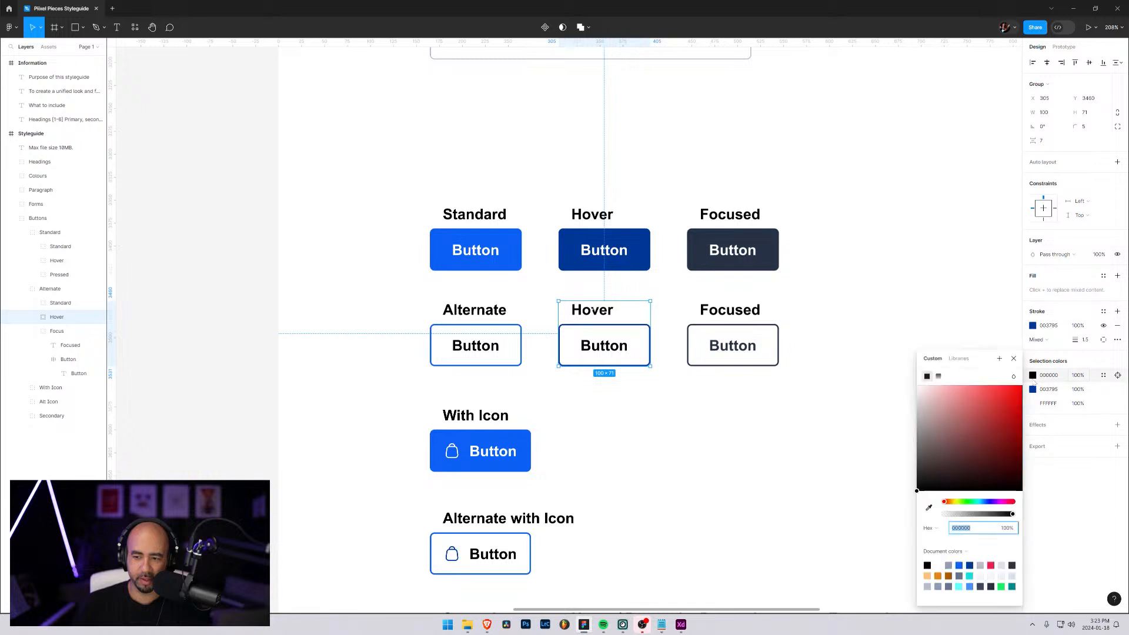
{"action": "left_click", "coordinate": [929, 508]}
{"action": "left_click", "coordinate": [711, 234]}
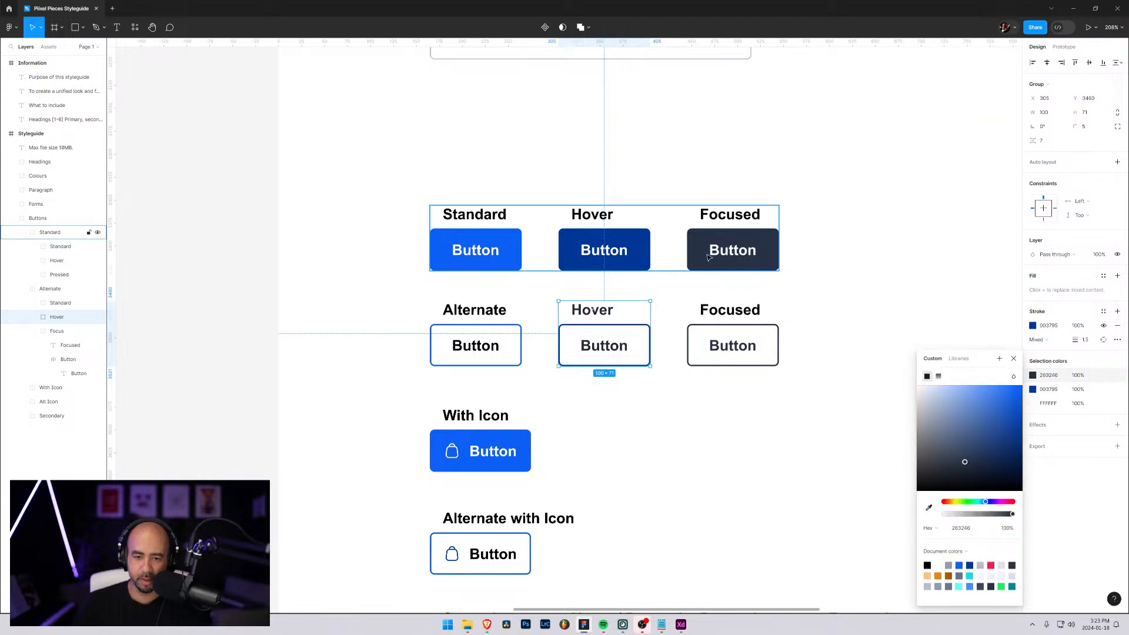
Recolour the black label and button text of the first Alternate button group with the sampled dark colour 263246
{"action": "left_click", "coordinate": [454, 333]}
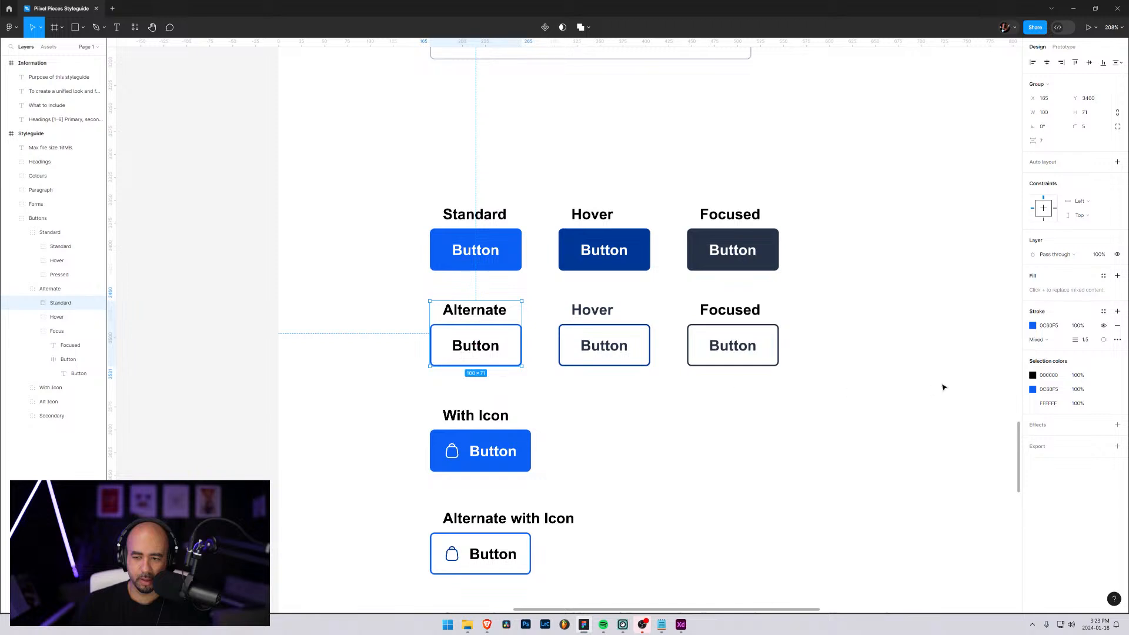
{"action": "left_click", "coordinate": [1034, 376]}
{"action": "left_click", "coordinate": [930, 508]}
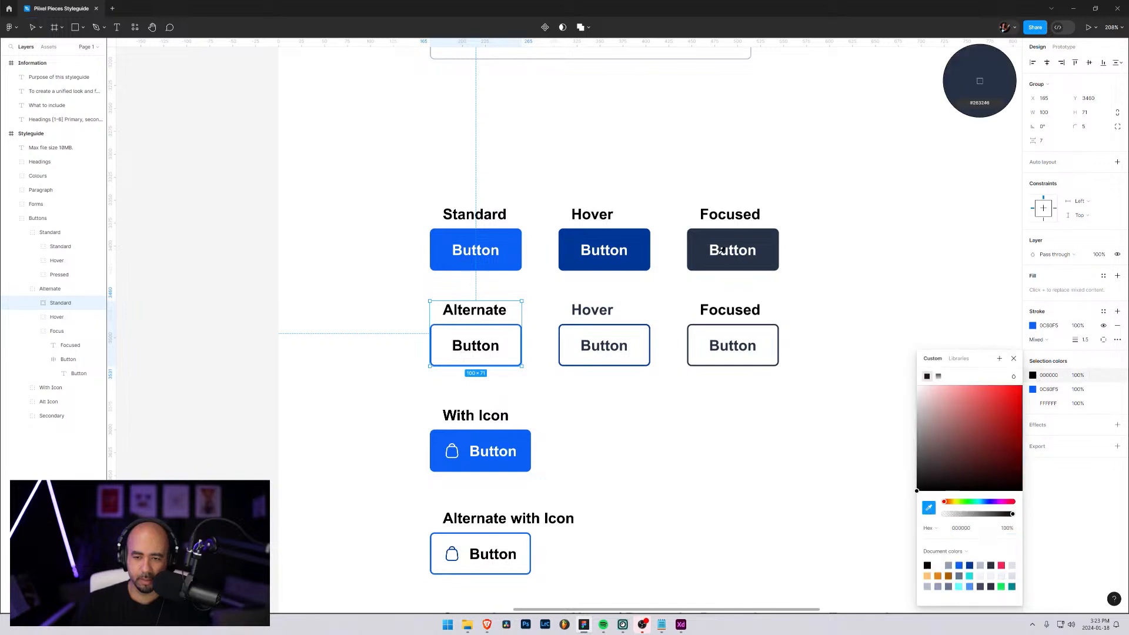
{"action": "left_click", "coordinate": [729, 247]}
{"action": "left_click", "coordinate": [880, 301]}
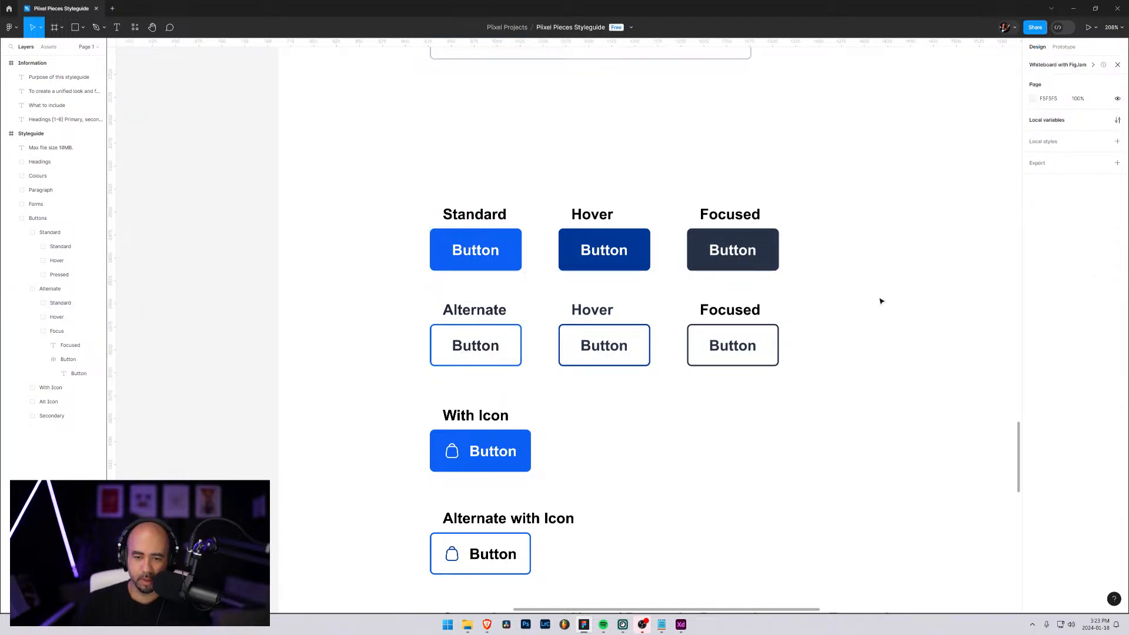
{"action": "scroll", "coordinate": [885, 301], "scroll_direction": "up", "scroll_amount": 1}
{"action": "scroll", "coordinate": [882, 305], "scroll_direction": "down", "scroll_amount": 1}
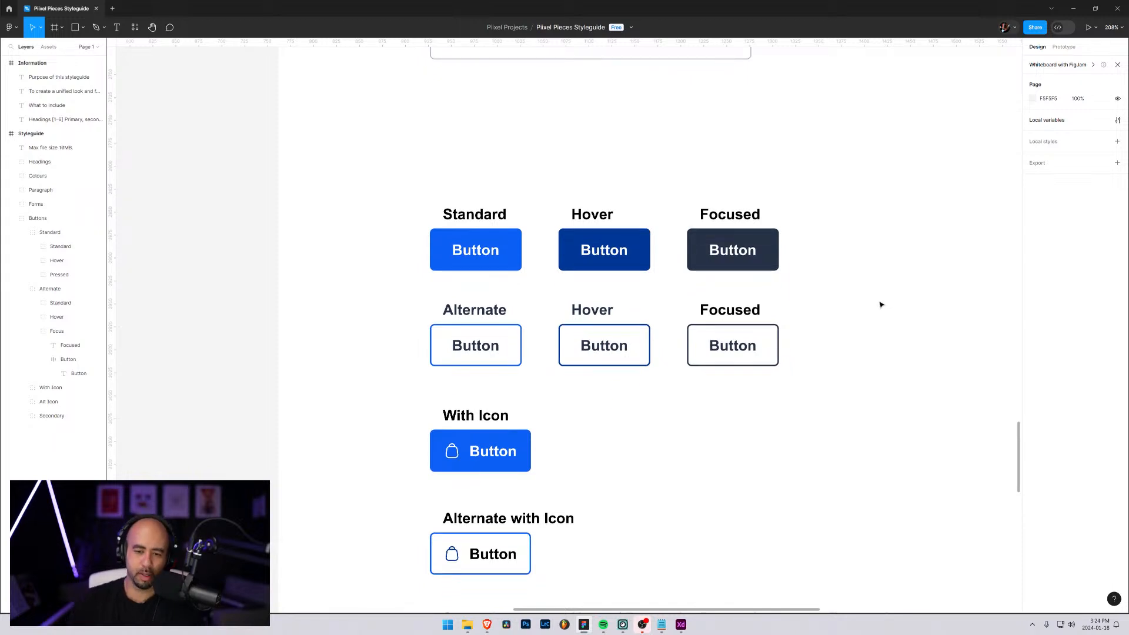
{"action": "scroll", "coordinate": [881, 305], "scroll_direction": "down", "scroll_amount": 5}
{"action": "scroll", "coordinate": [865, 367], "scroll_direction": "up", "scroll_amount": 7}
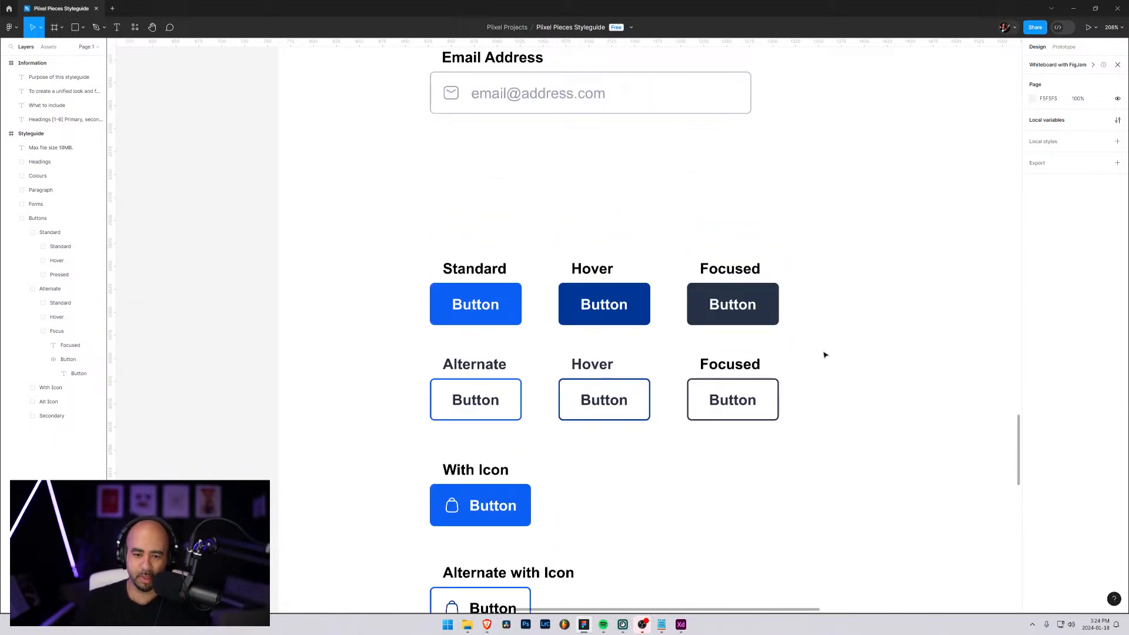
{"action": "scroll", "coordinate": [825, 355], "scroll_direction": "down", "scroll_amount": 1}
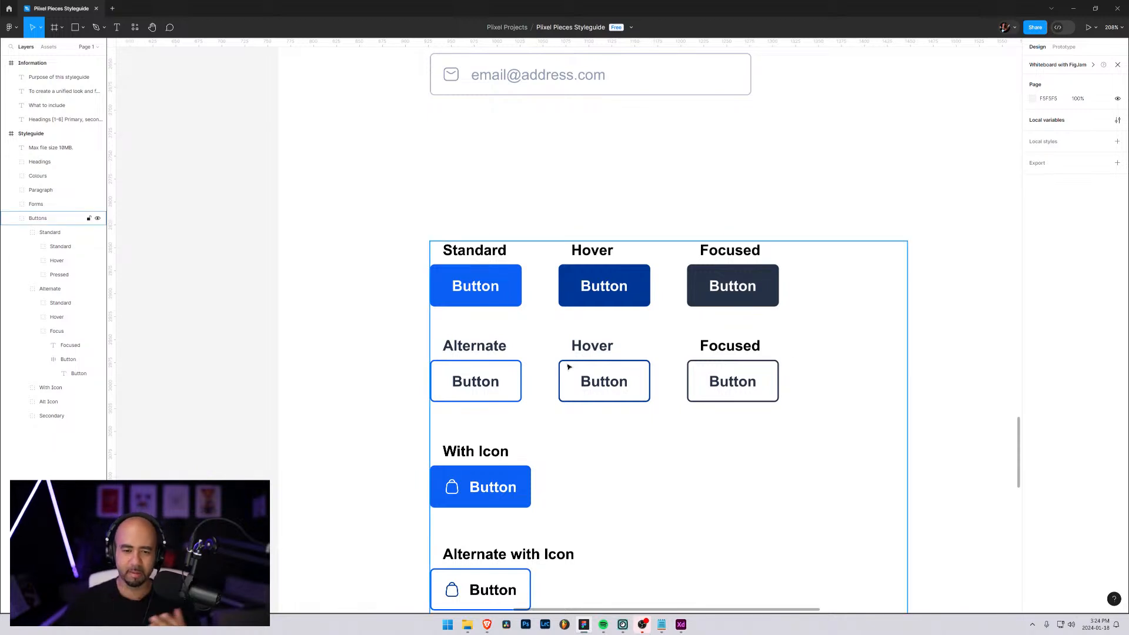
Fill the Secondary row's light orange Pressed button with 263246 sampled from the Standard row's Focused button
{"action": "scroll", "coordinate": [582, 385], "scroll_direction": "down", "scroll_amount": 5}
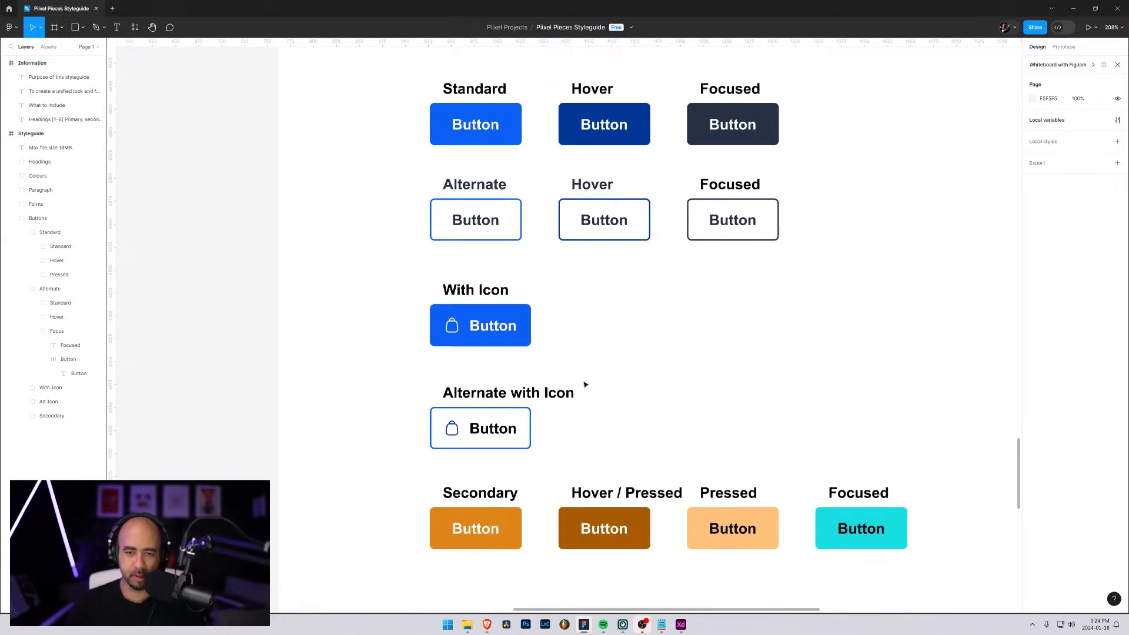
{"action": "left_click", "coordinate": [746, 518]}
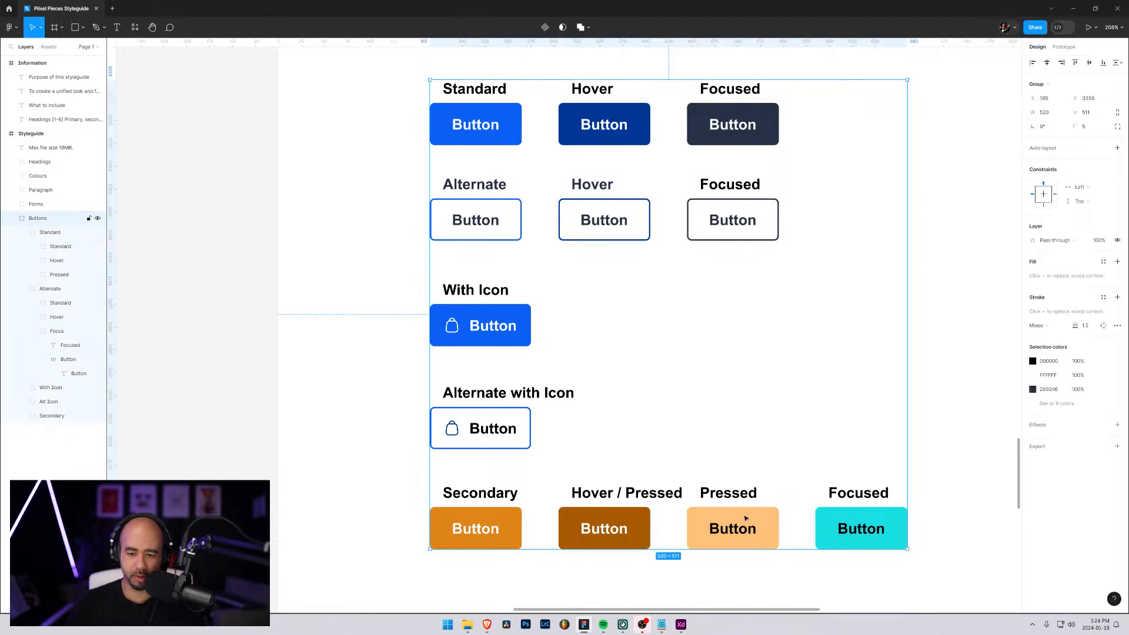
{"action": "double_click", "coordinate": [708, 517]}
{"action": "double_click", "coordinate": [708, 517]}
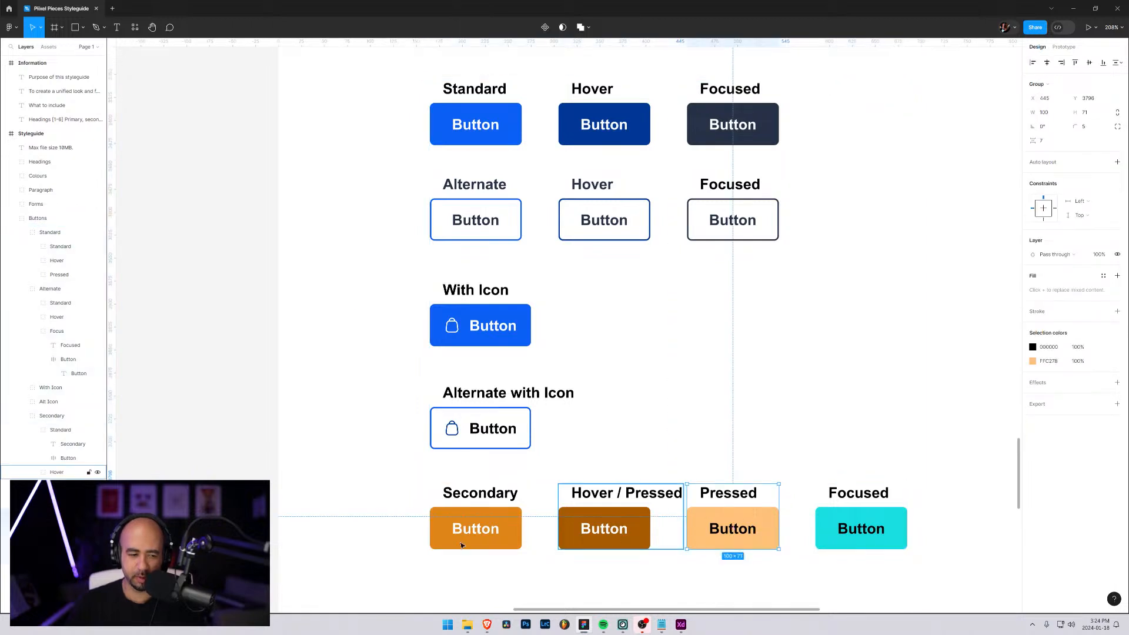
{"action": "double_click", "coordinate": [708, 517]}
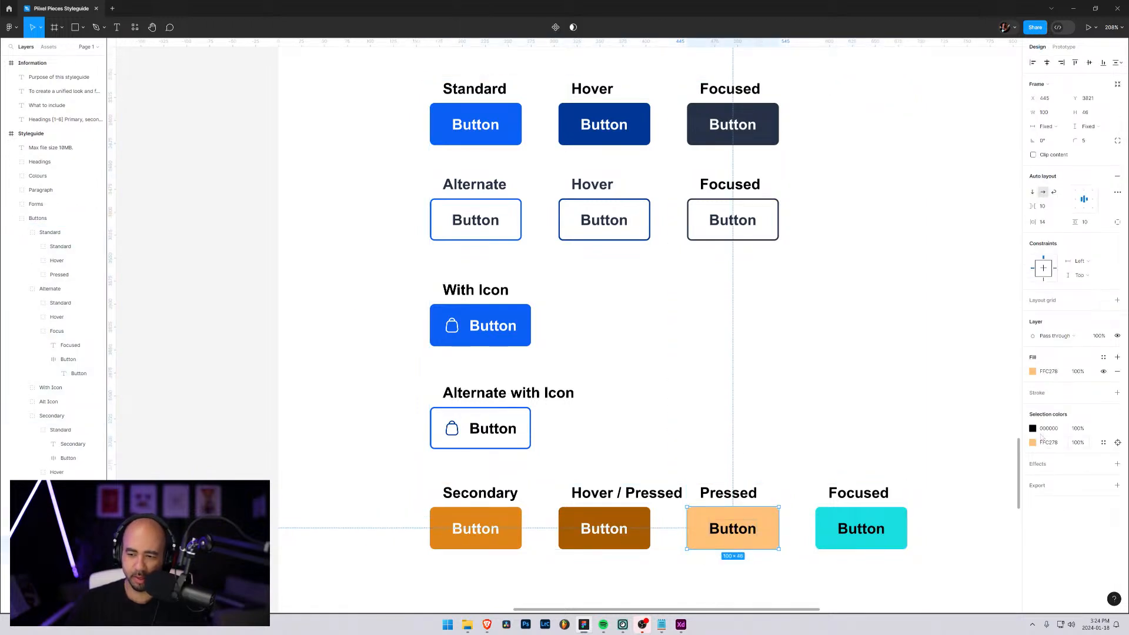
{"action": "left_click", "coordinate": [1034, 374]}
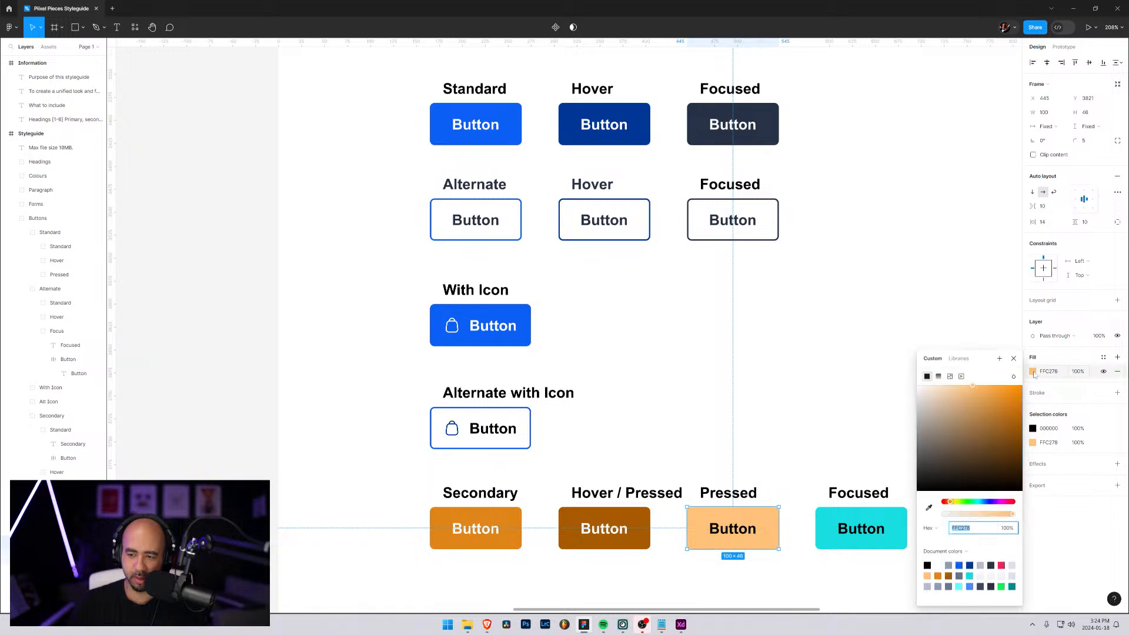
{"action": "left_click", "coordinate": [930, 508]}
{"action": "left_click", "coordinate": [762, 138]}
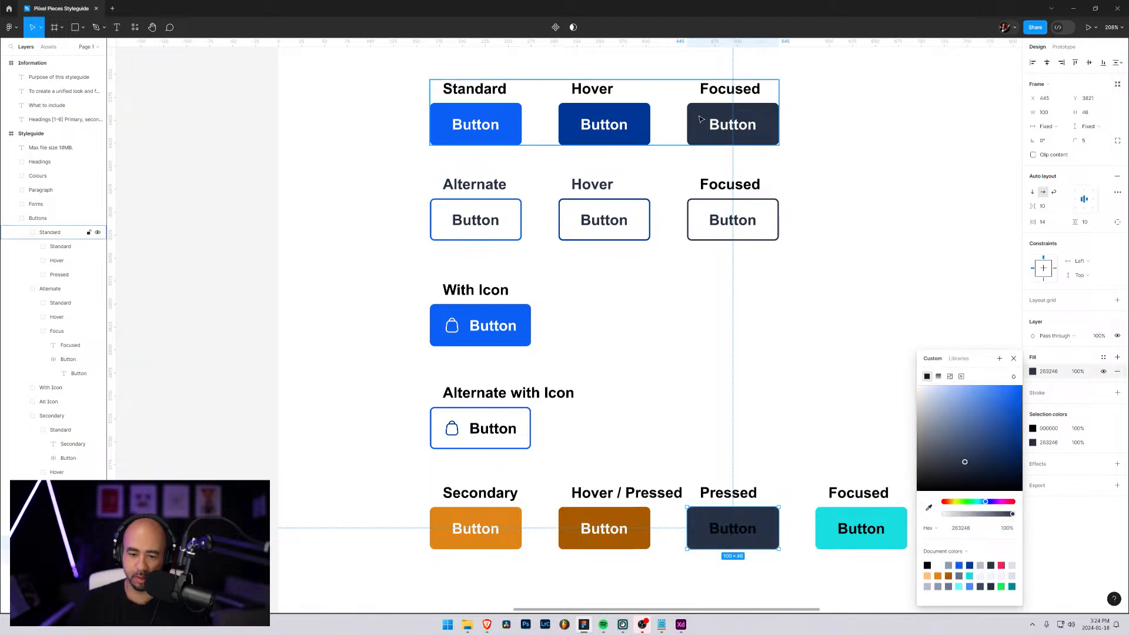
Change the text colour inside the Secondary row's Pressed button to white (FFFFFF)
{"action": "left_click", "coordinate": [1033, 429]}
{"action": "left_click", "coordinate": [1034, 429]}
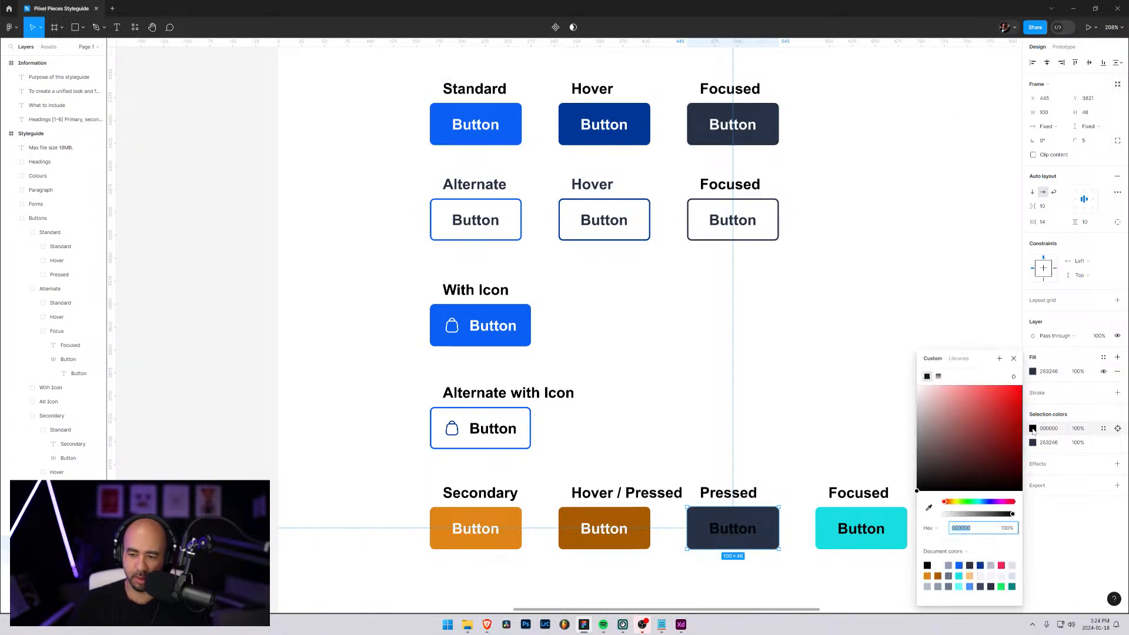
{"action": "left_click", "coordinate": [819, 342]}
Rename the Pressed label above the Secondary row's dark button to Focused
{"action": "left_click", "coordinate": [728, 495]}
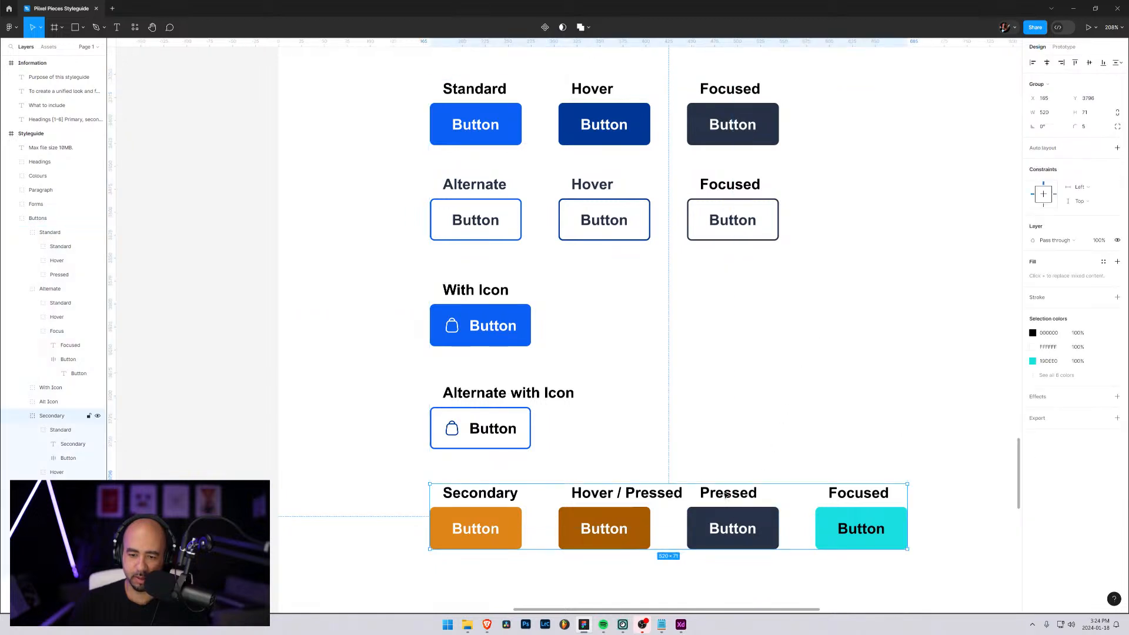
{"action": "double_click", "coordinate": [727, 496]}
{"action": "double_click", "coordinate": [727, 495]}
{"action": "type", "text": "F"}
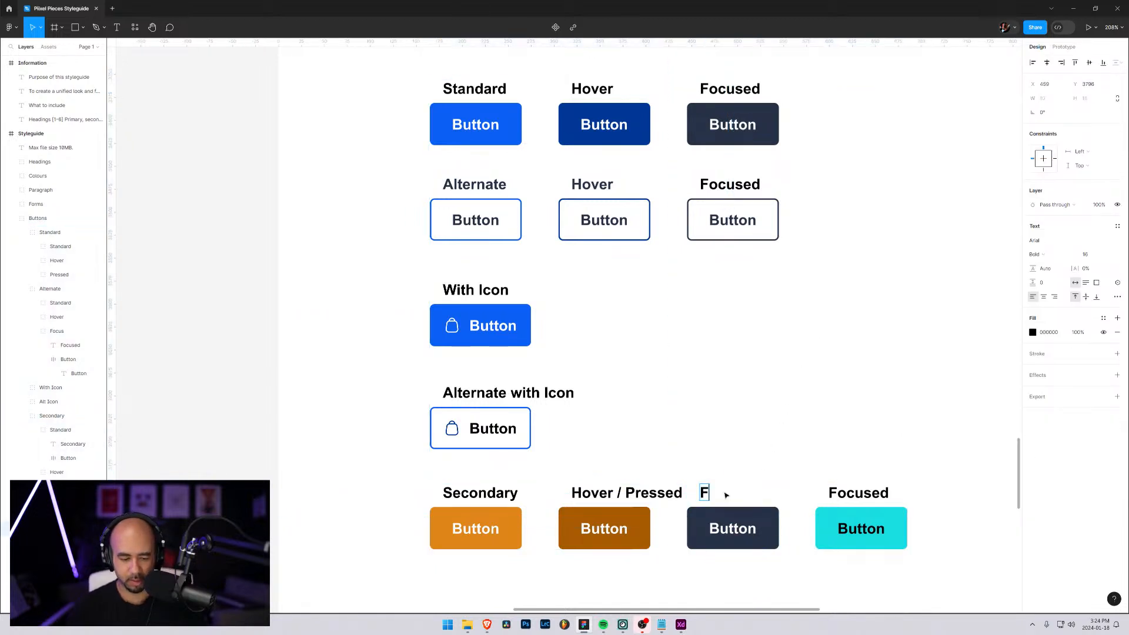
{"action": "type", "text": "ocused"}
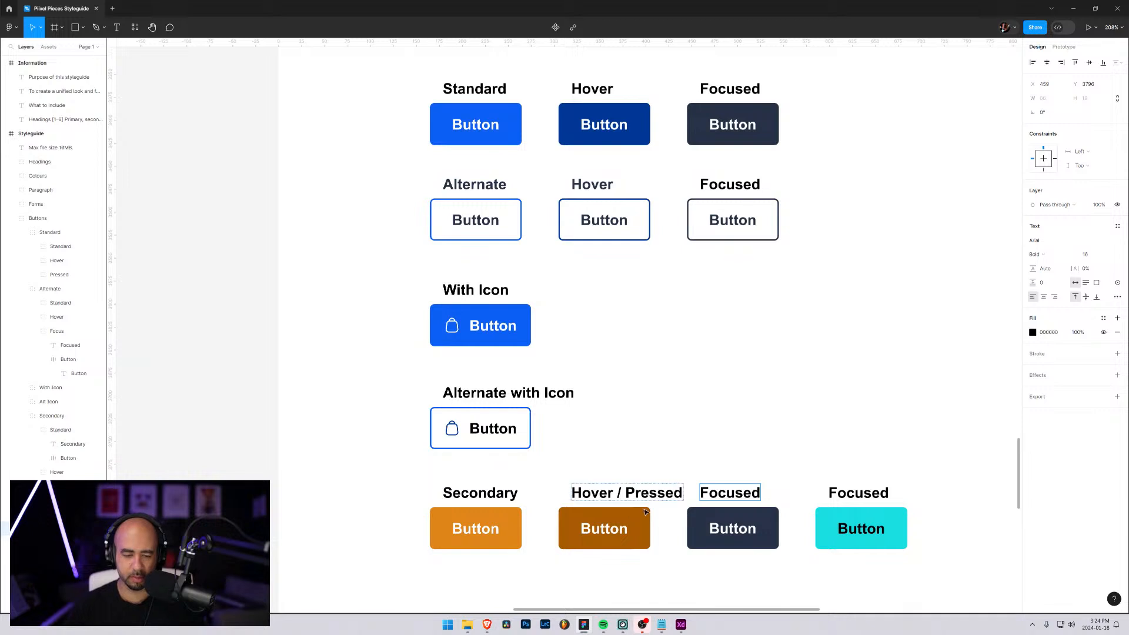
Shorten the Secondary row's Hover / Pressed label to Hover and delete the turquoise Focused button group
{"action": "double_click", "coordinate": [592, 493]}
{"action": "left_click_drag", "start_coordinate": [620, 494], "coordinate": [701, 497]}
{"action": "key", "text": "BackSpace"}
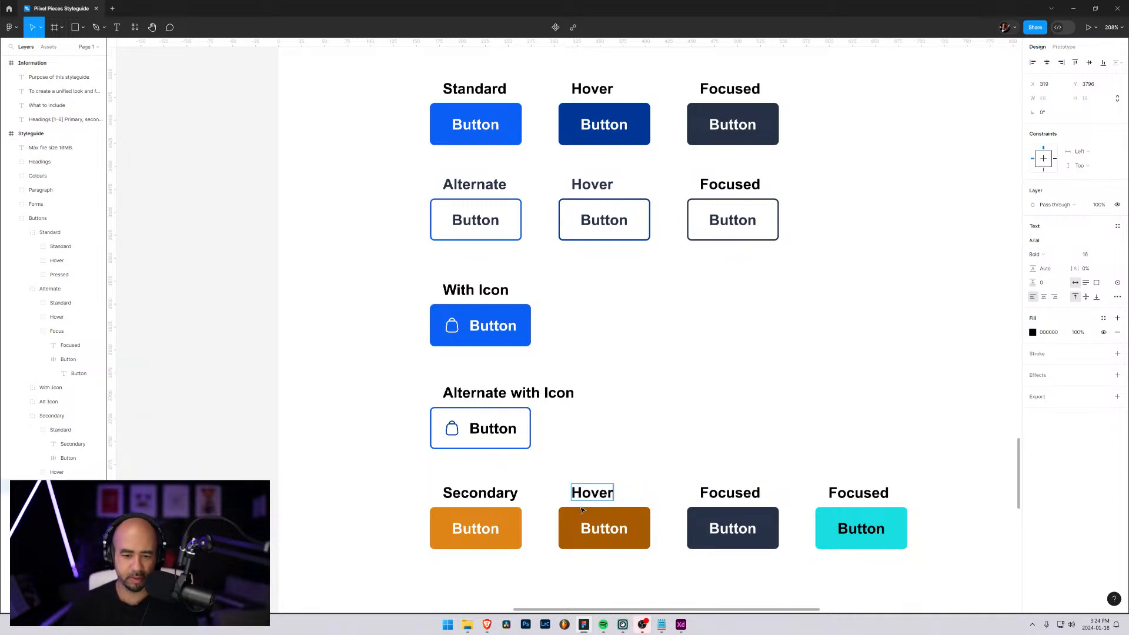
{"action": "left_click", "coordinate": [57, 571]}
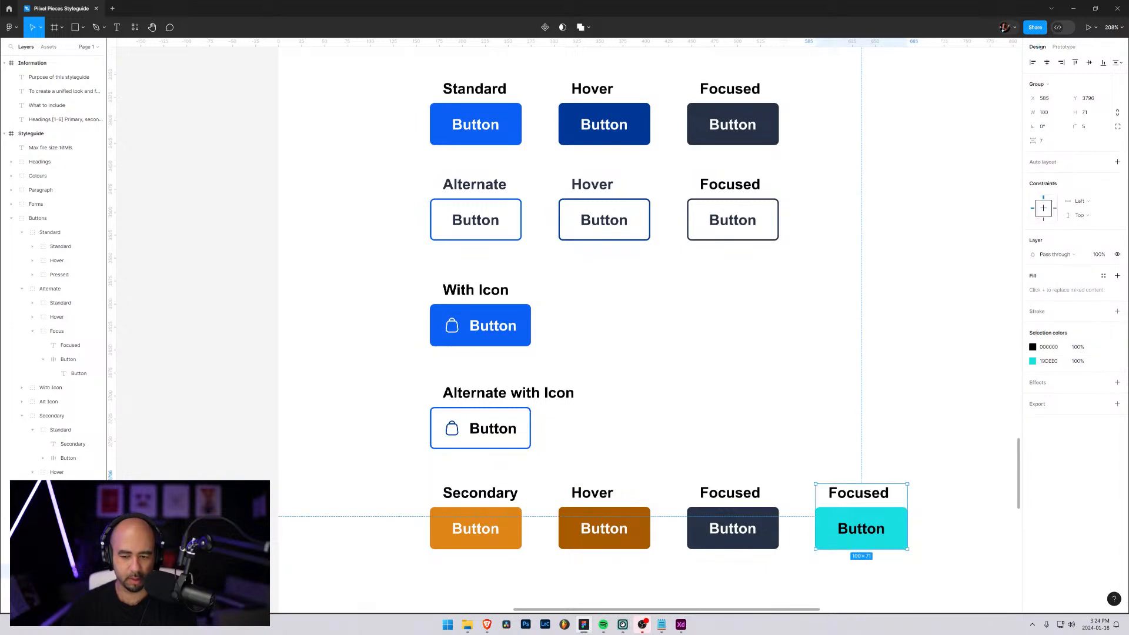
{"action": "key", "text": "Delete"}
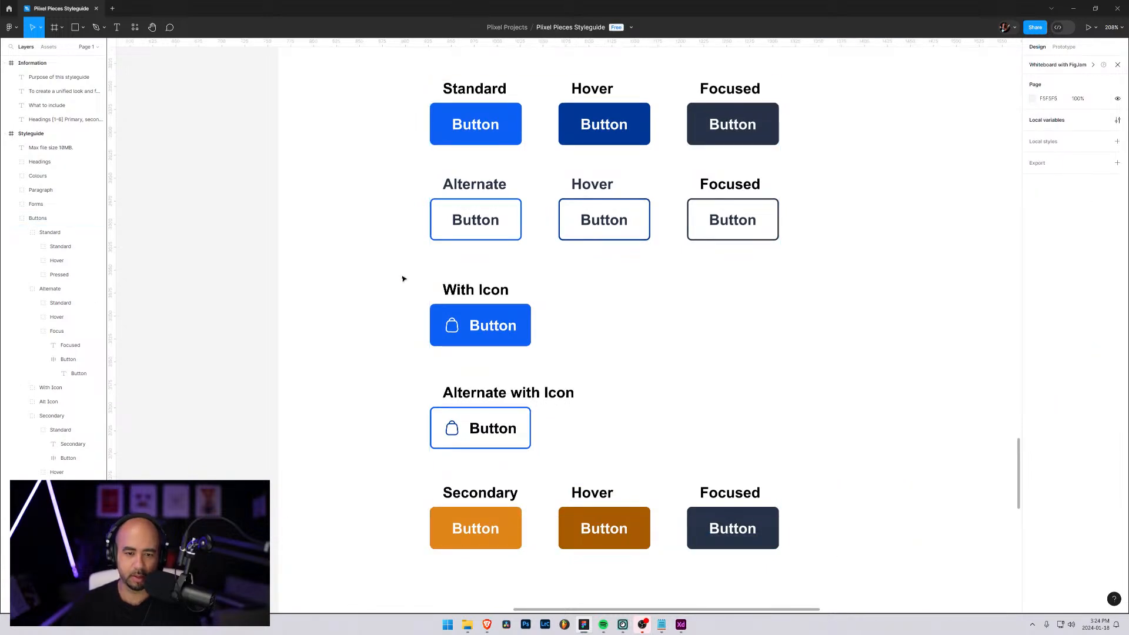
Review the Standard, Alternate, icon and Secondary button rows and their placement below the form fields
{"action": "scroll", "coordinate": [405, 282], "scroll_direction": "down", "scroll_amount": 1}
{"action": "scroll", "coordinate": [405, 290], "scroll_direction": "up", "scroll_amount": 3}
{"action": "scroll", "coordinate": [412, 300], "scroll_direction": "down", "scroll_amount": 3}
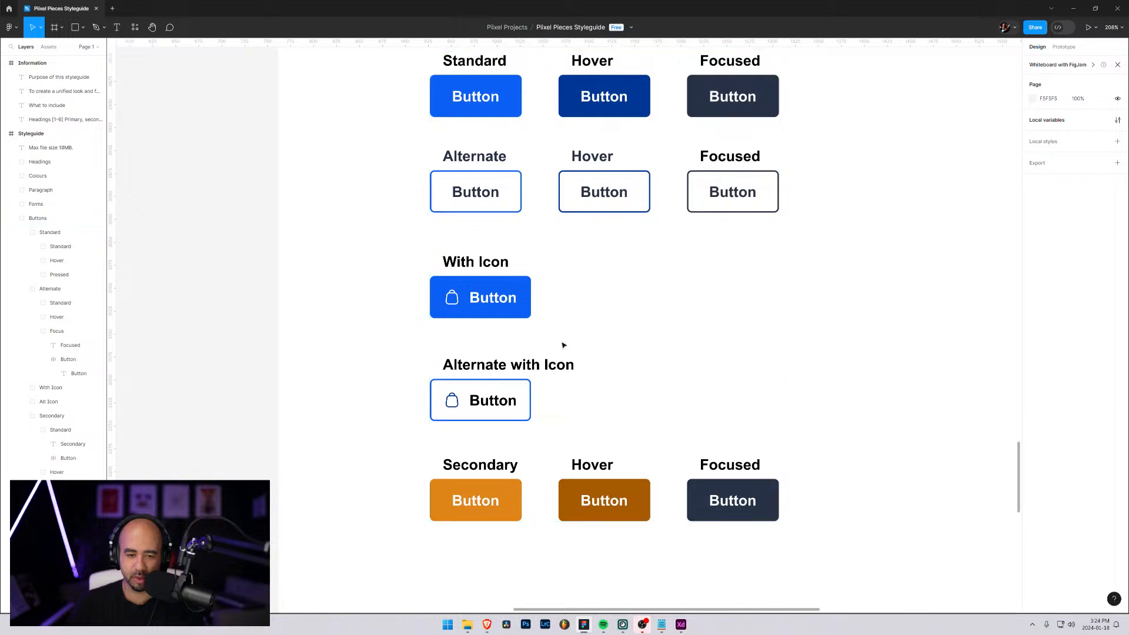
{"action": "scroll", "coordinate": [607, 380], "scroll_direction": "up", "scroll_amount": 3}
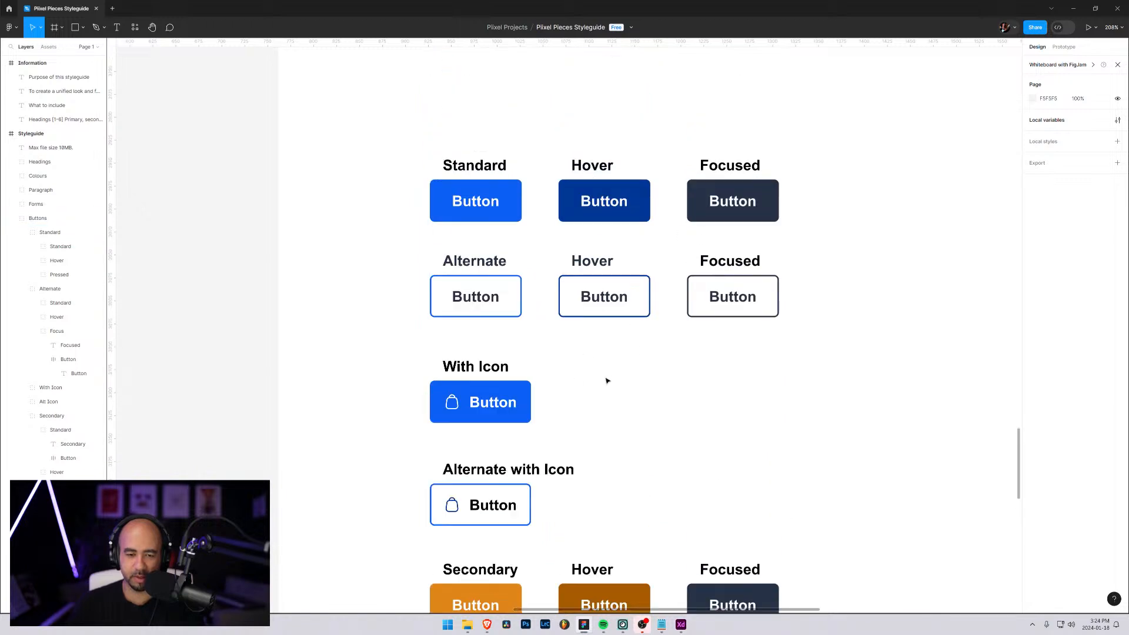
{"action": "scroll", "coordinate": [615, 368], "scroll_direction": "down", "scroll_amount": 5}
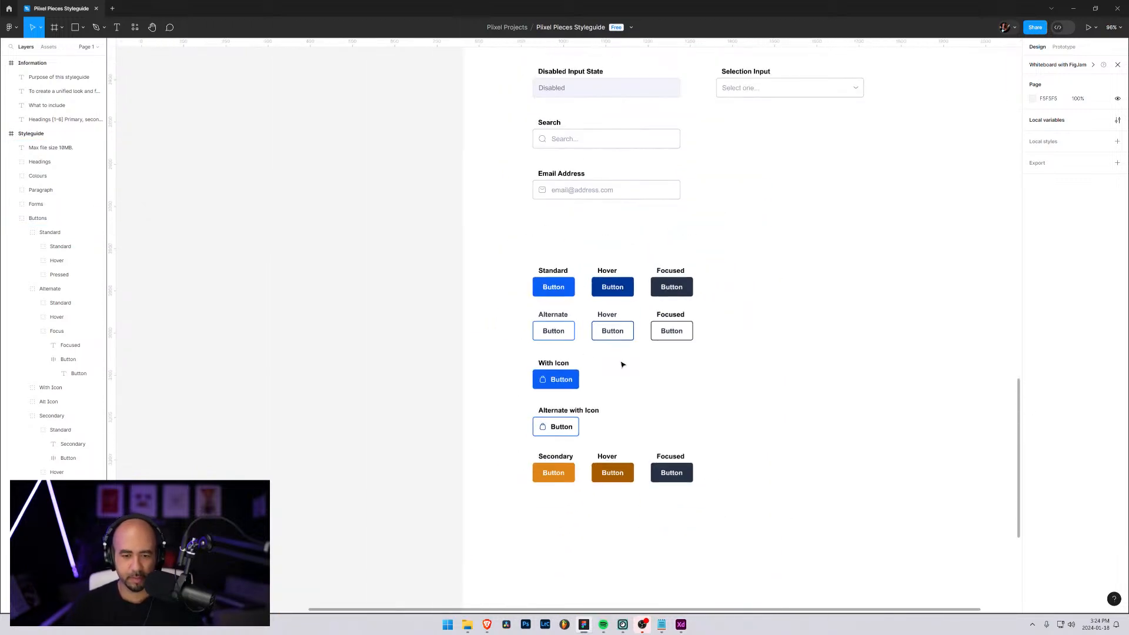
{"action": "scroll", "coordinate": [624, 363], "scroll_direction": "down", "scroll_amount": 1}
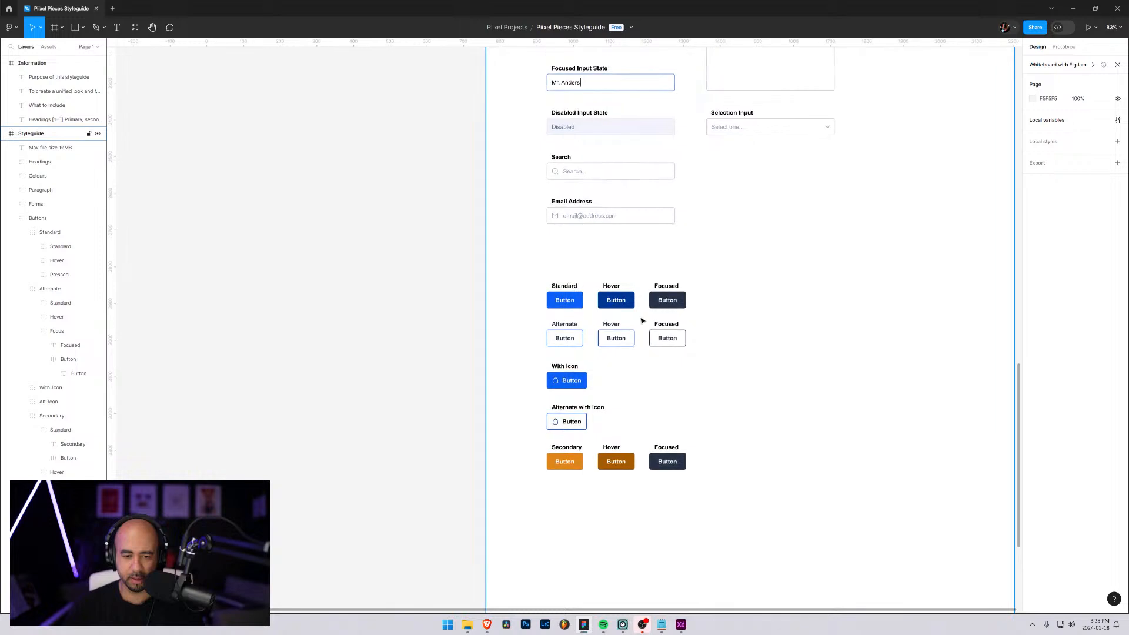
{"action": "scroll", "coordinate": [594, 345], "scroll_direction": "up", "scroll_amount": 4}
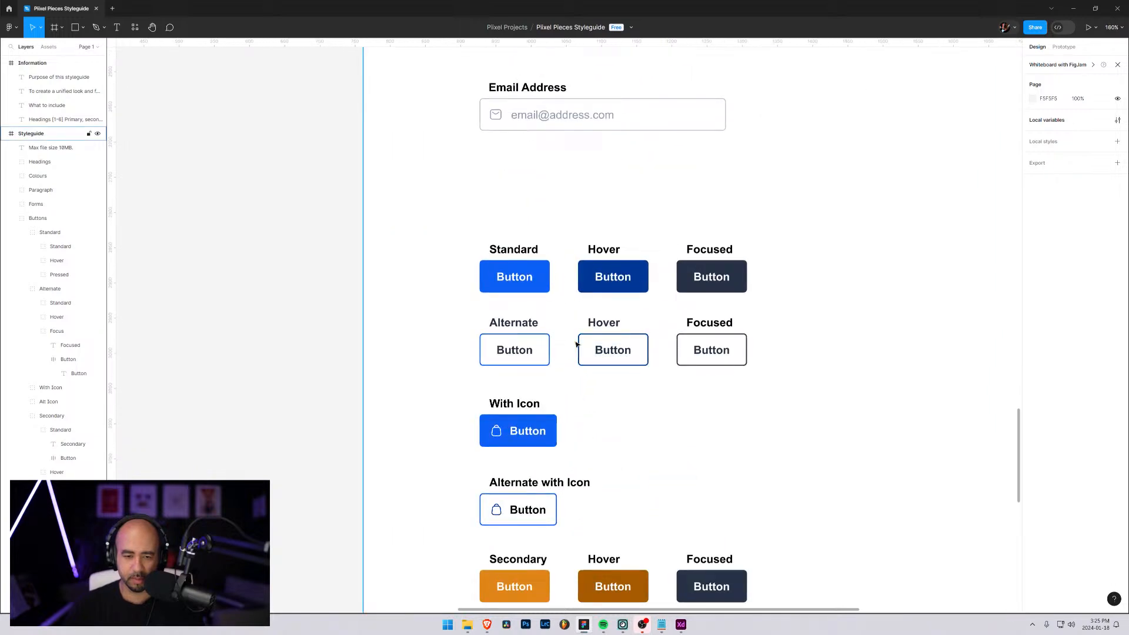
{"action": "scroll", "coordinate": [577, 344], "scroll_direction": "down", "scroll_amount": 3}
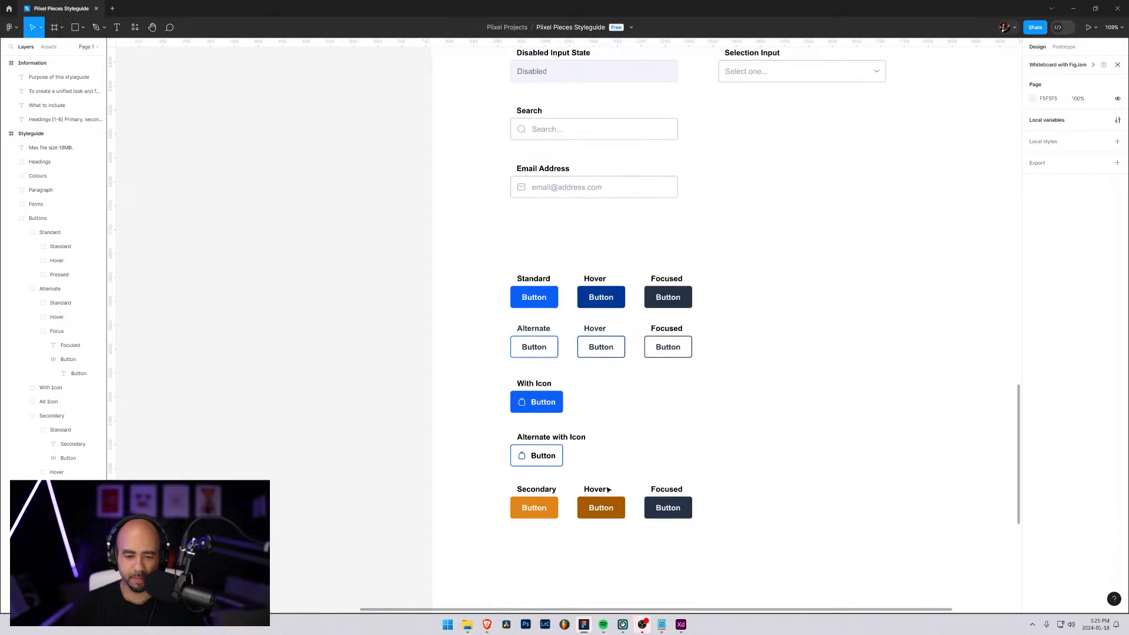
{"action": "scroll", "coordinate": [631, 433], "scroll_direction": "down", "scroll_amount": 5}
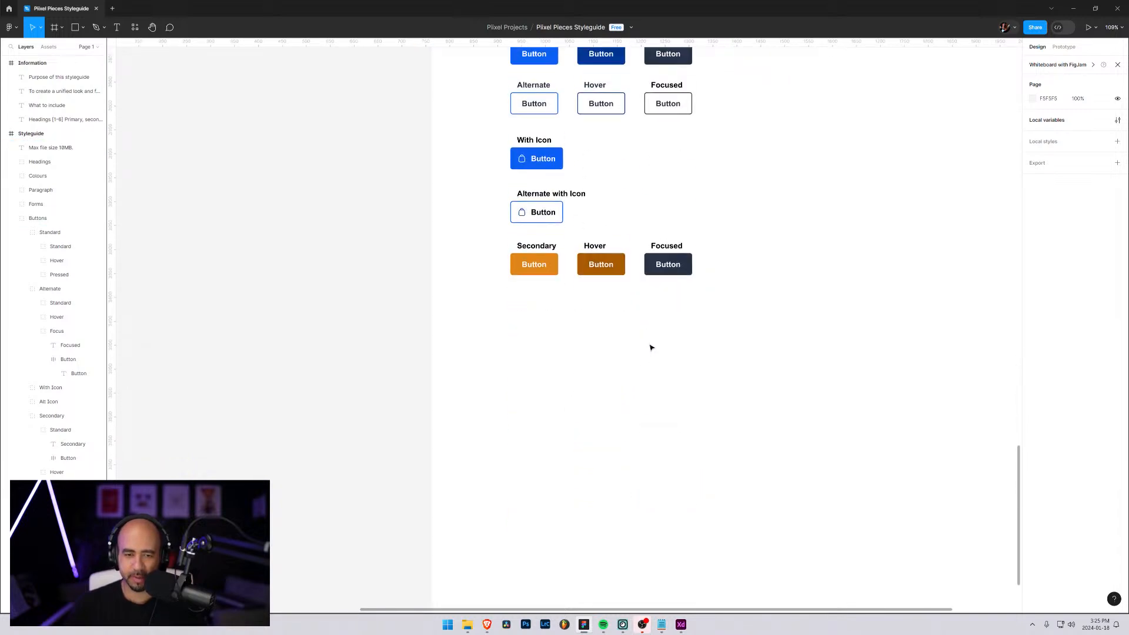
{"action": "scroll", "coordinate": [682, 267], "scroll_direction": "up", "scroll_amount": 3}
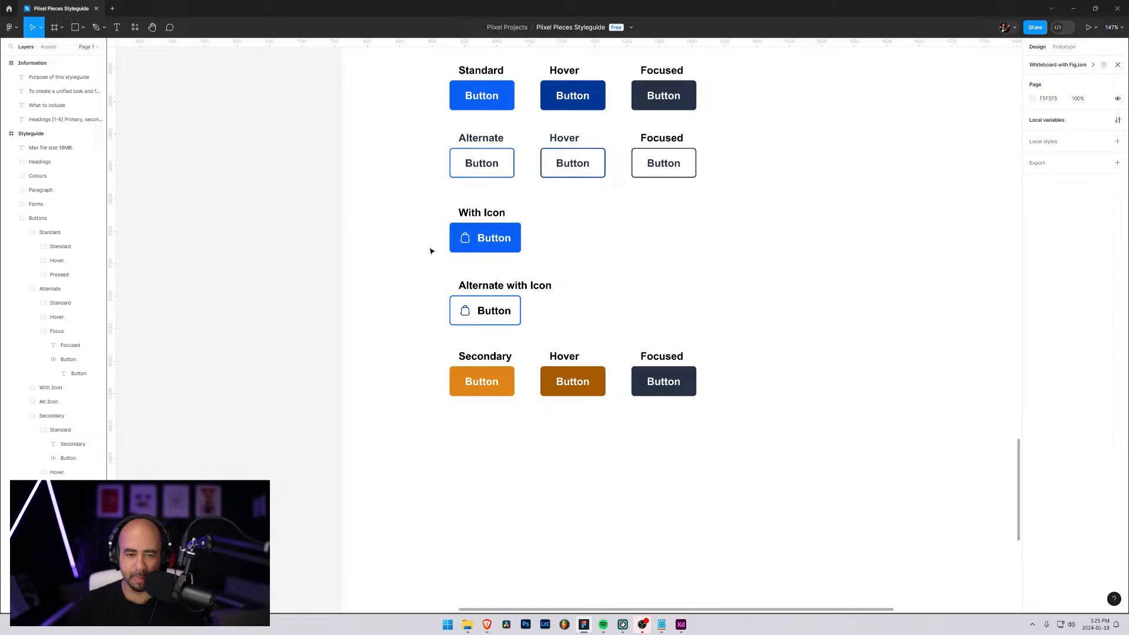
{"action": "scroll", "coordinate": [787, 214], "scroll_direction": "up", "scroll_amount": 15}
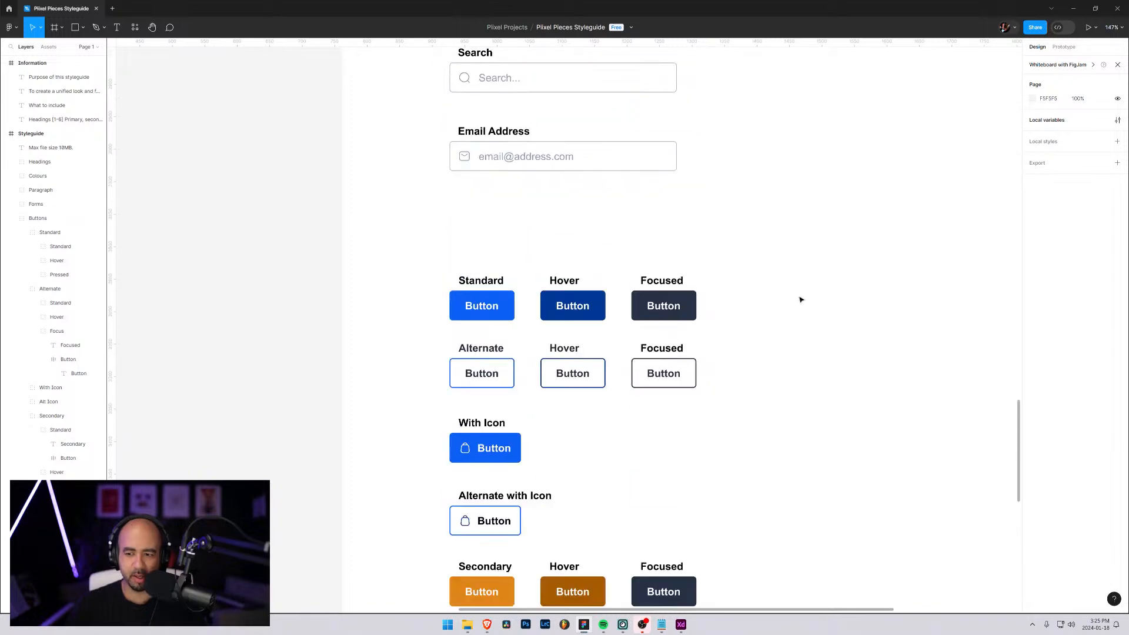
Shift the Colours group to the right so that all its swatches sit inside the Styleguide frame
{"action": "scroll", "coordinate": [807, 296], "scroll_direction": "up", "scroll_amount": 3}
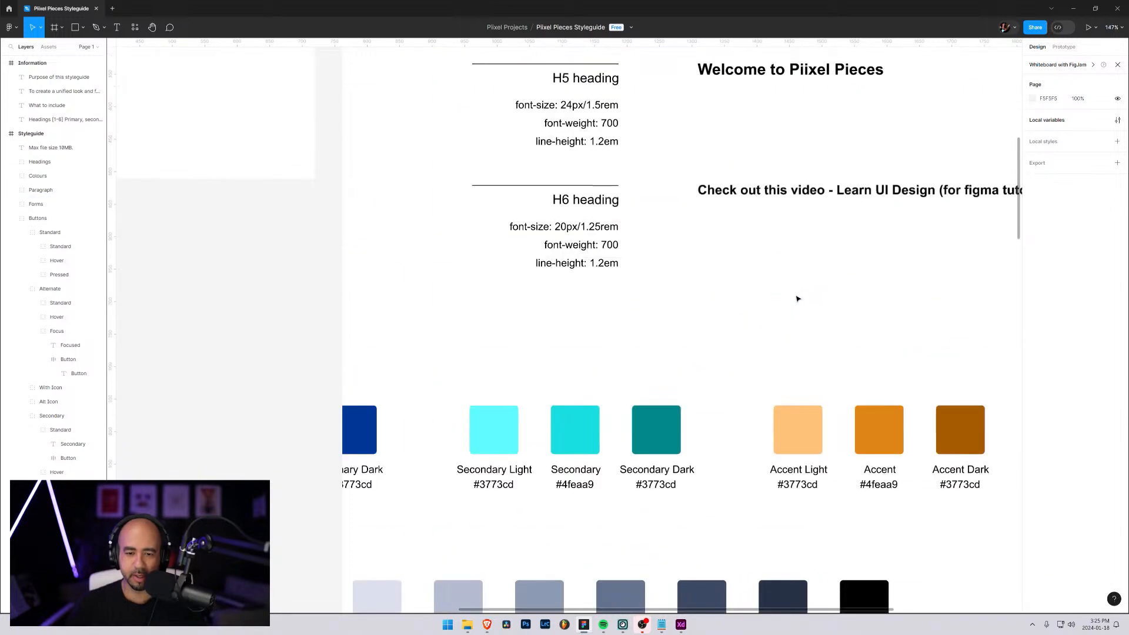
{"action": "scroll", "coordinate": [794, 302], "scroll_direction": "down", "scroll_amount": 2}
{"action": "left_click_drag", "start_coordinate": [536, 403], "coordinate": [669, 394]}
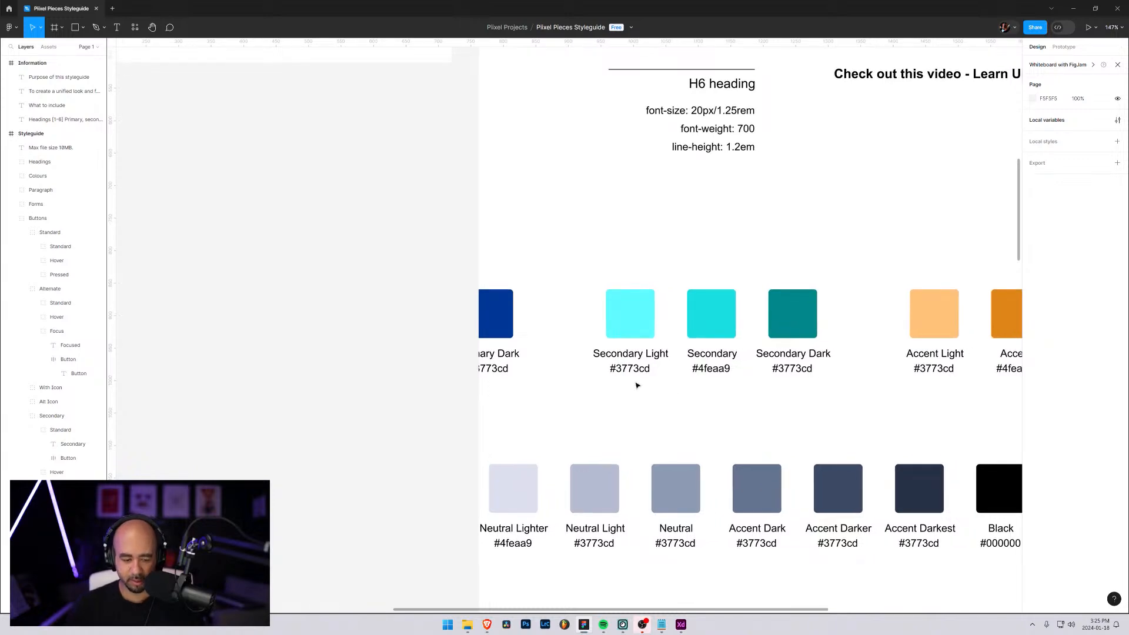
{"action": "scroll", "coordinate": [635, 383], "scroll_direction": "down", "scroll_amount": 4}
{"action": "scroll", "coordinate": [635, 380], "scroll_direction": "down", "scroll_amount": 8, "text": "ctrl"}
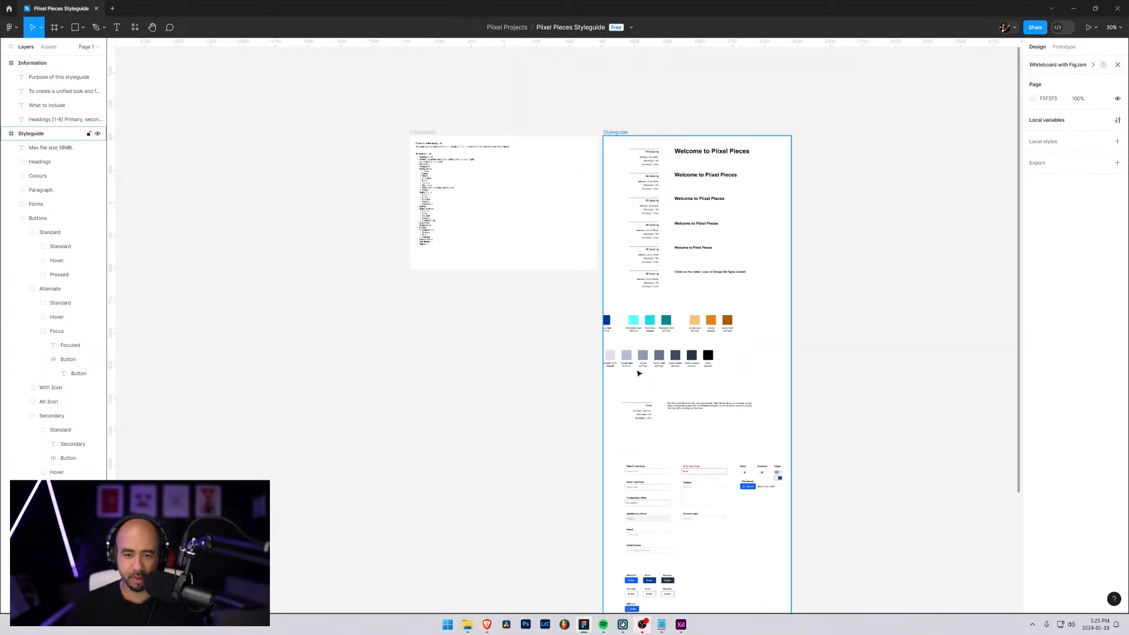
{"action": "scroll", "coordinate": [639, 373], "scroll_direction": "up", "scroll_amount": 4}
{"action": "left_click", "coordinate": [639, 333]}
{"action": "left_click_drag", "start_coordinate": [621, 322], "coordinate": [730, 310]}
{"action": "left_click_drag", "start_coordinate": [728, 308], "coordinate": [724, 309]}
{"action": "left_click", "coordinate": [638, 235]}
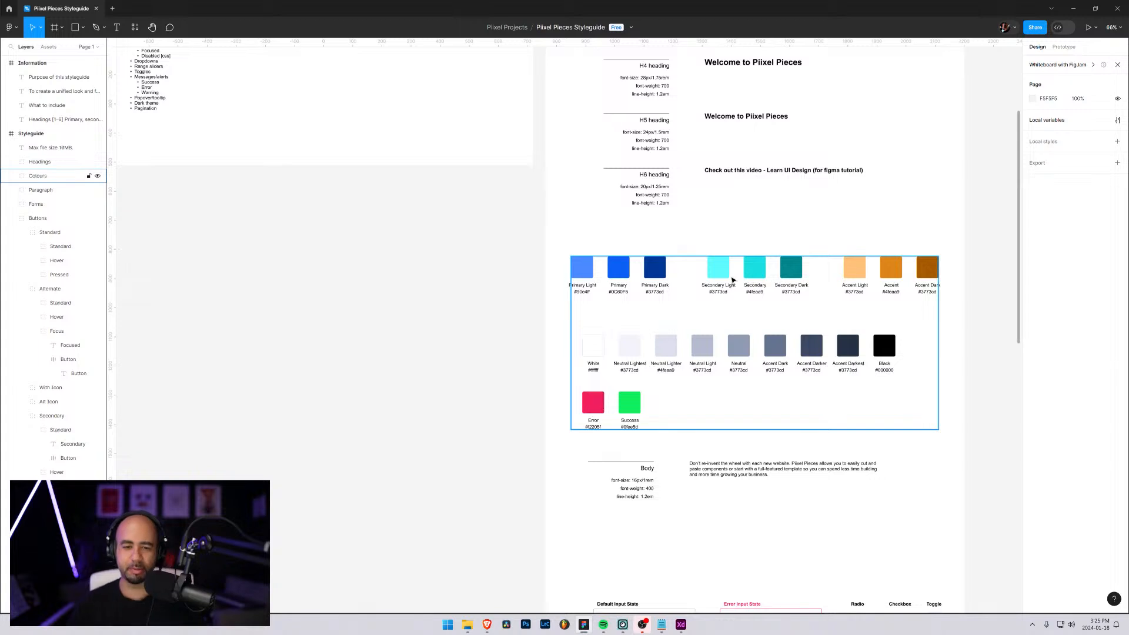
Collapse the Secondary, Alternate and Standard layer groups inside Buttons, including the Secondary group's Standard, Hover and Pressed subgroups
{"action": "scroll", "coordinate": [671, 290], "scroll_direction": "down", "scroll_amount": 10}
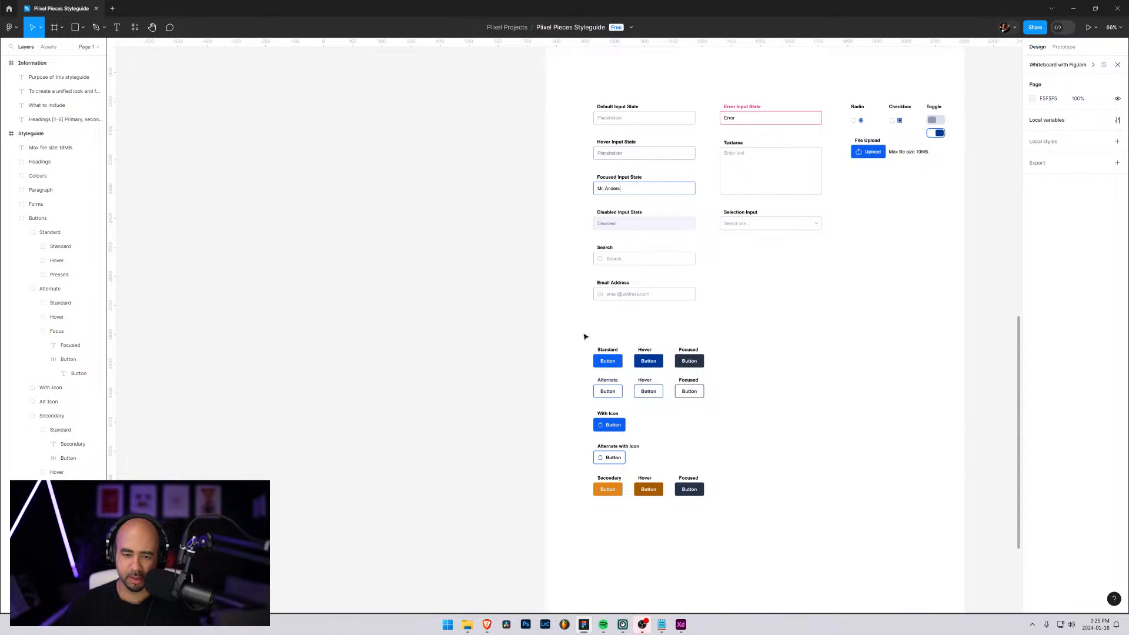
{"action": "left_click", "coordinate": [33, 430]}
{"action": "left_click", "coordinate": [32, 445]}
{"action": "left_click", "coordinate": [32, 458]}
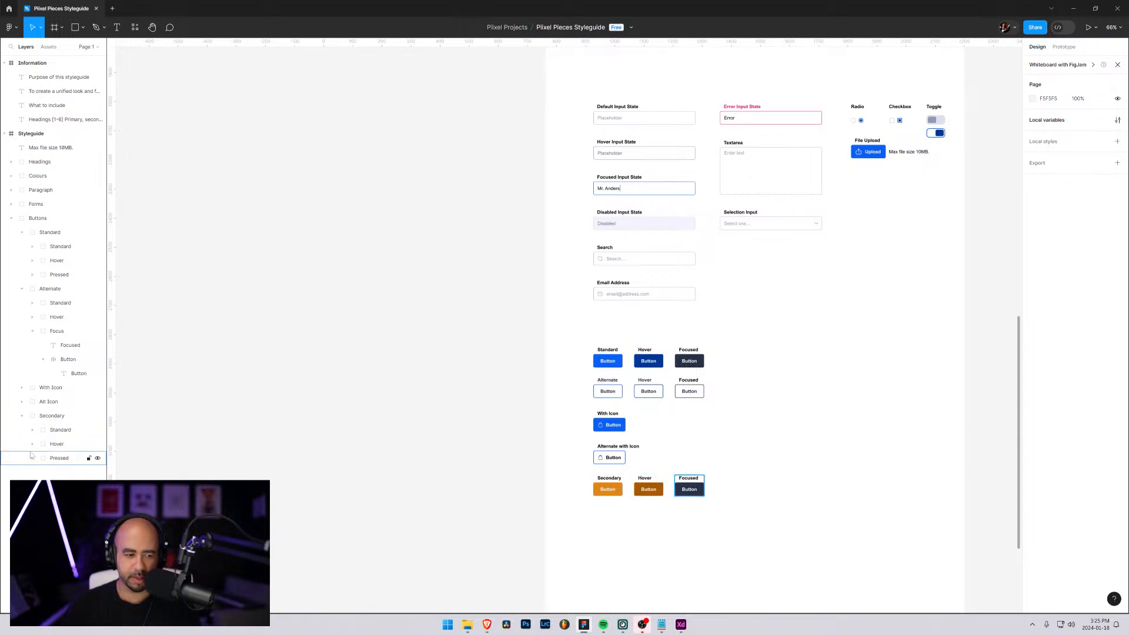
{"action": "left_click", "coordinate": [21, 416]}
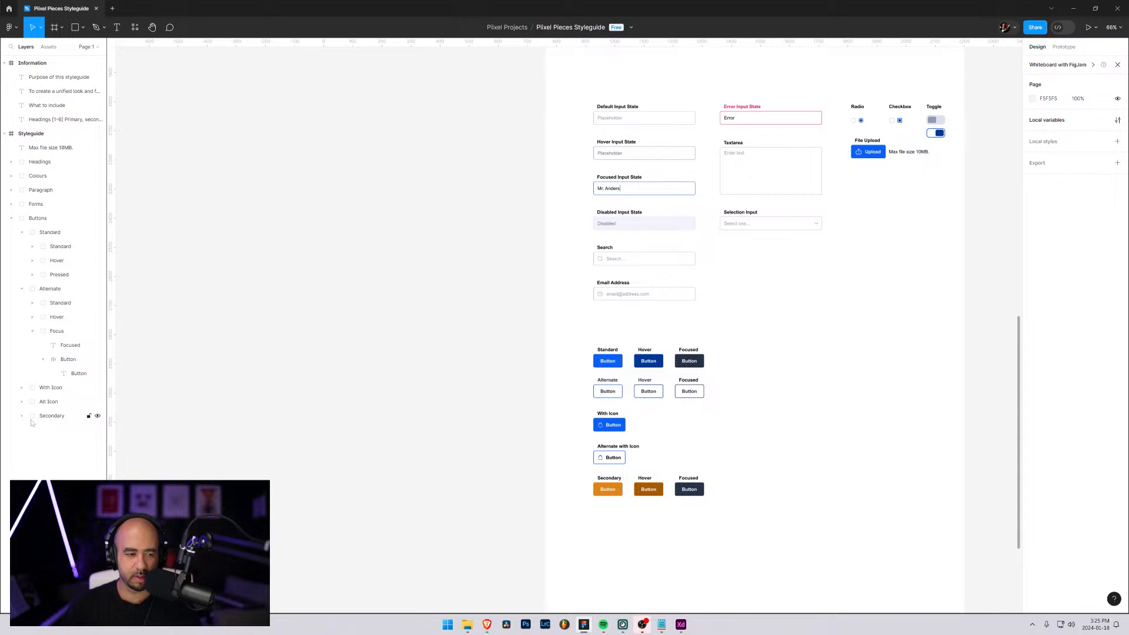
{"action": "left_click", "coordinate": [22, 289]}
{"action": "left_click", "coordinate": [22, 233]}
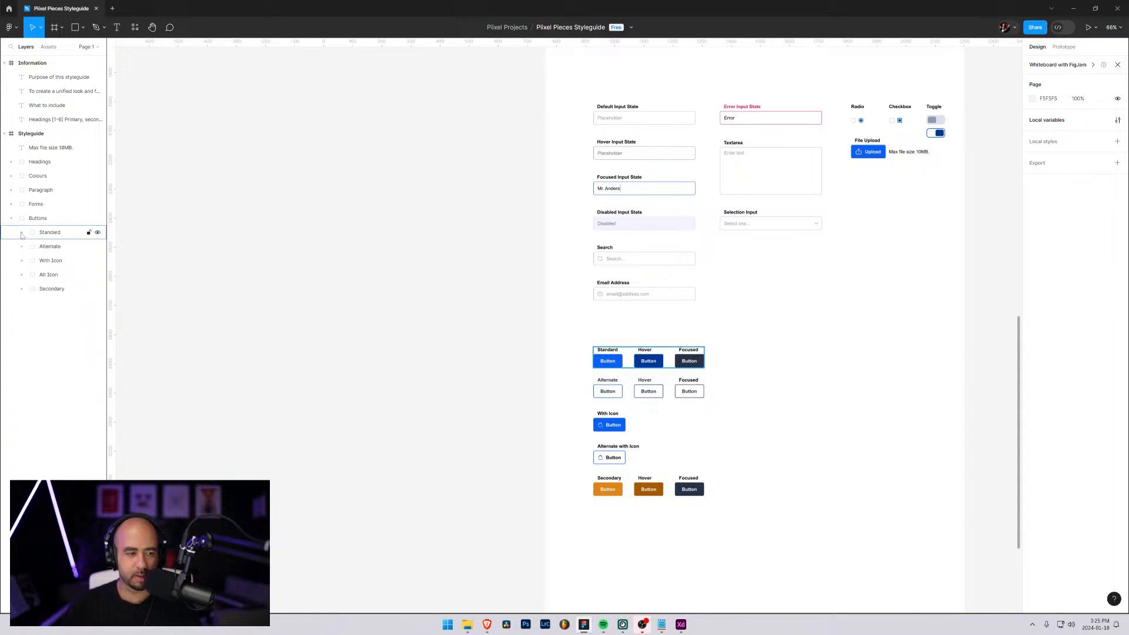
Place the Alternate with Icon group beside the With Icon button and move the Secondary row up into the freed space
{"action": "left_click", "coordinate": [48, 275]}
{"action": "left_click_drag", "start_coordinate": [607, 462], "coordinate": [645, 429]}
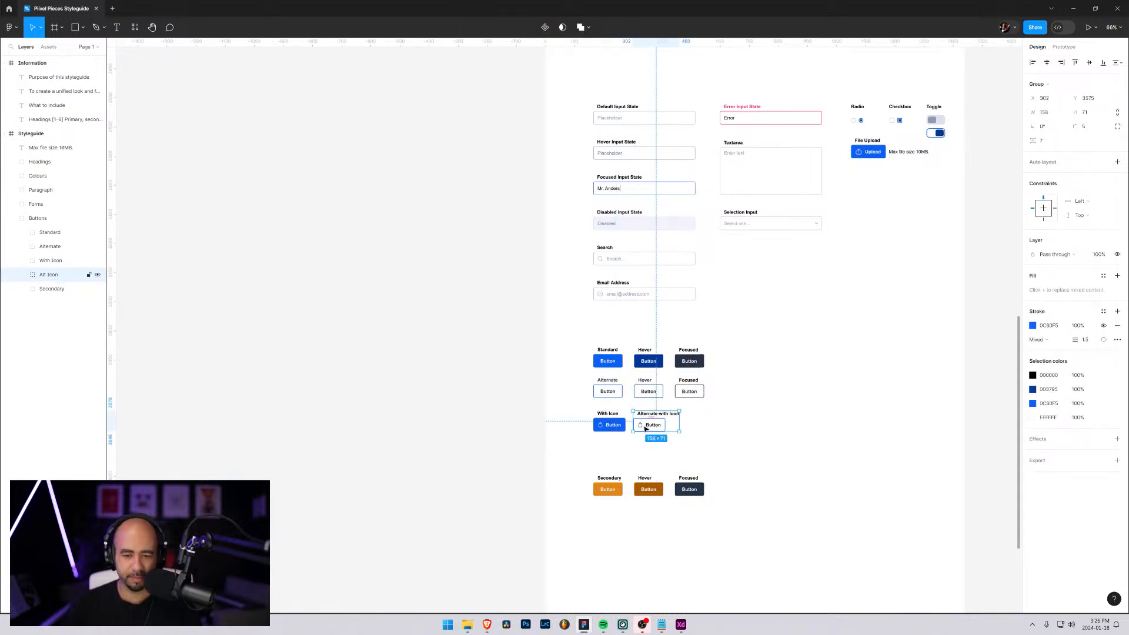
{"action": "left_click", "coordinate": [43, 291]}
{"action": "left_click_drag", "start_coordinate": [606, 497], "coordinate": [606, 466]}
{"action": "left_click", "coordinate": [845, 471]}
Read through the What to include checklist in the Information frame to compare it with the finished style guide sections
{"action": "scroll", "coordinate": [818, 468], "scroll_direction": "up", "scroll_amount": 3}
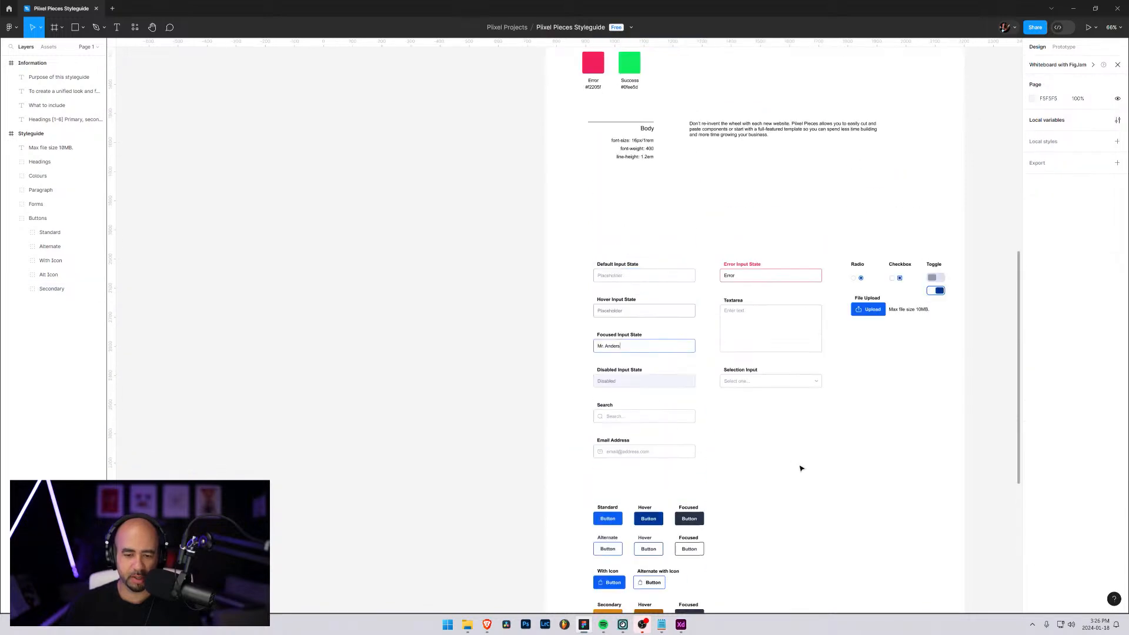
{"action": "scroll", "coordinate": [802, 466], "scroll_direction": "down", "scroll_amount": 2}
{"action": "left_click", "coordinate": [676, 415]}
{"action": "scroll", "coordinate": [675, 415], "scroll_direction": "up", "scroll_amount": 10}
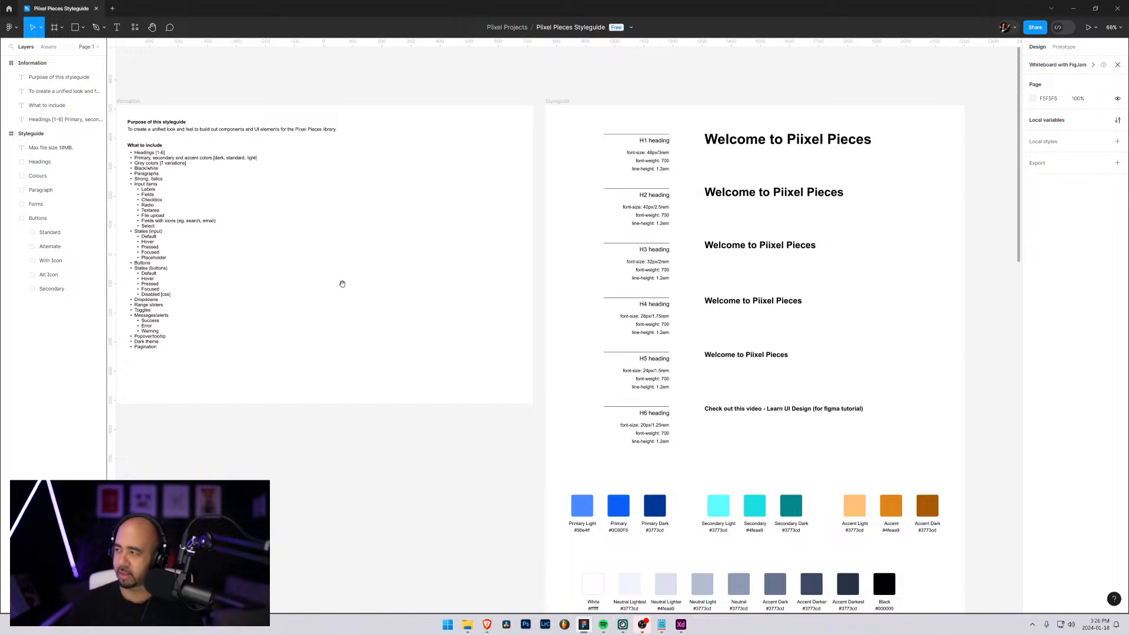
{"action": "scroll", "coordinate": [340, 282], "scroll_direction": "left", "scroll_amount": 4}
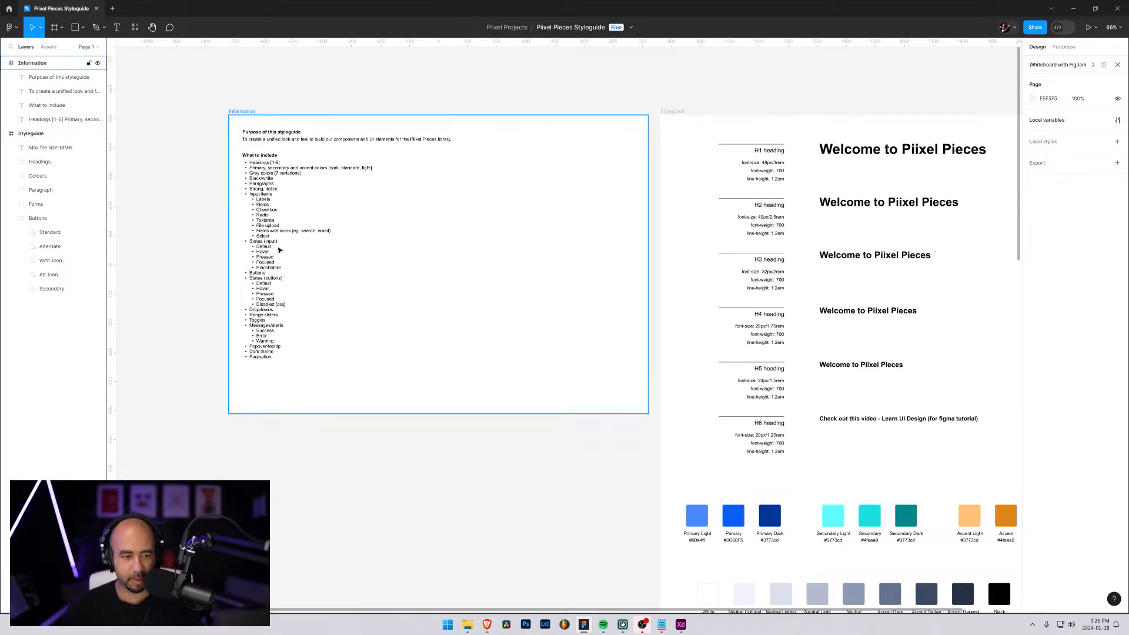
{"action": "scroll", "coordinate": [275, 246], "scroll_direction": "up", "scroll_amount": 5}
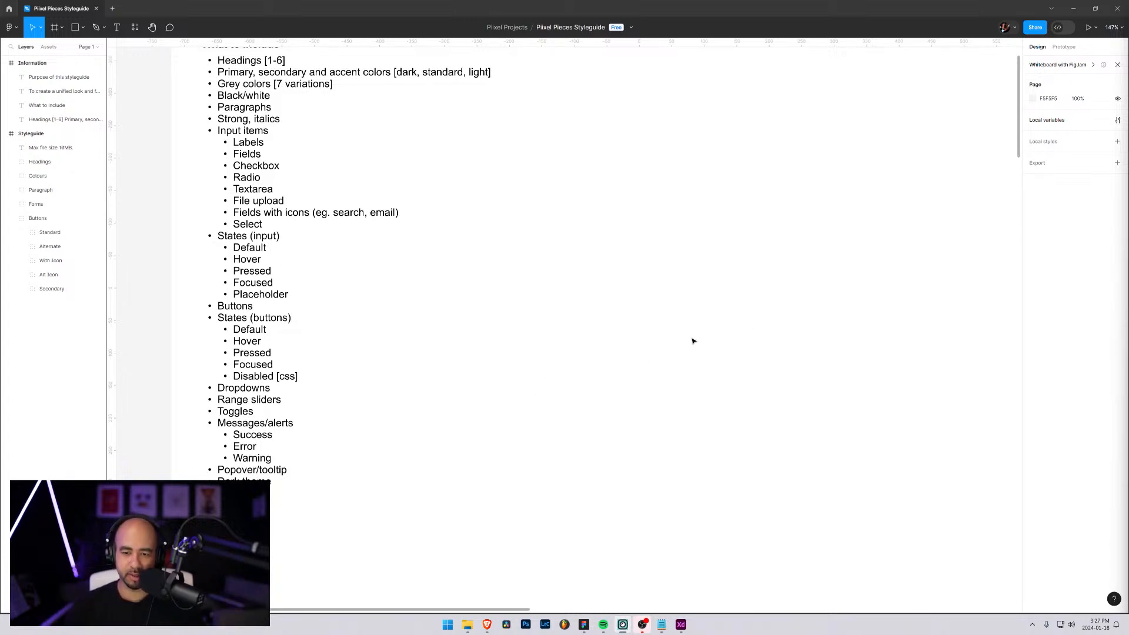
{"action": "scroll", "coordinate": [579, 312], "scroll_direction": "down", "scroll_amount": 3}
{"action": "scroll", "coordinate": [575, 312], "scroll_direction": "up", "scroll_amount": 3}
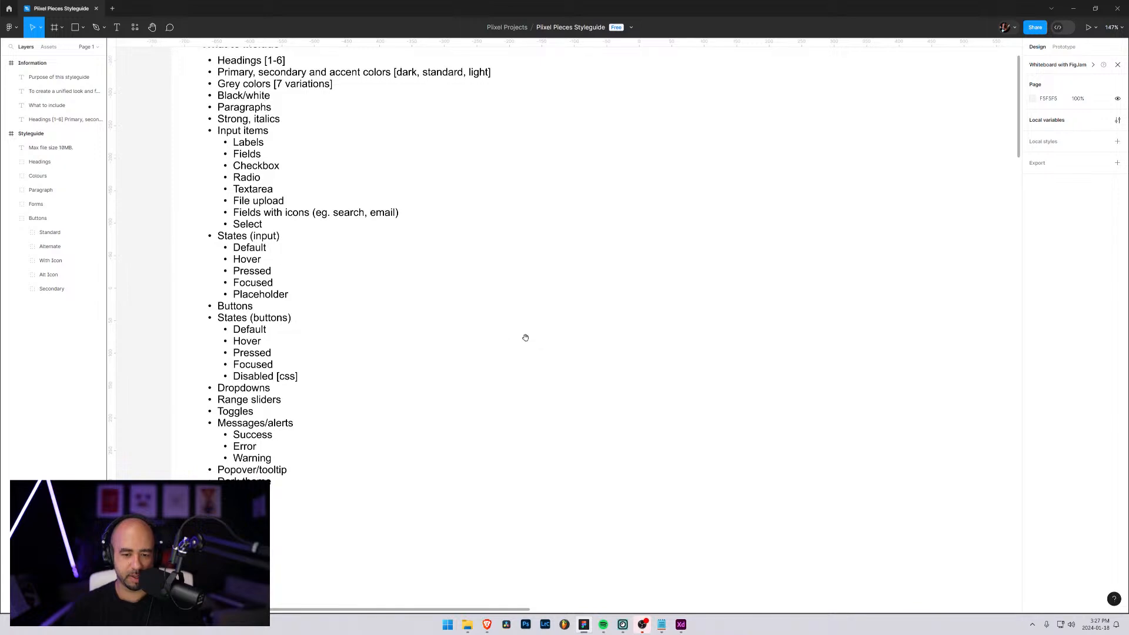
{"action": "left_click_drag", "start_coordinate": [524, 335], "coordinate": [598, 288]}
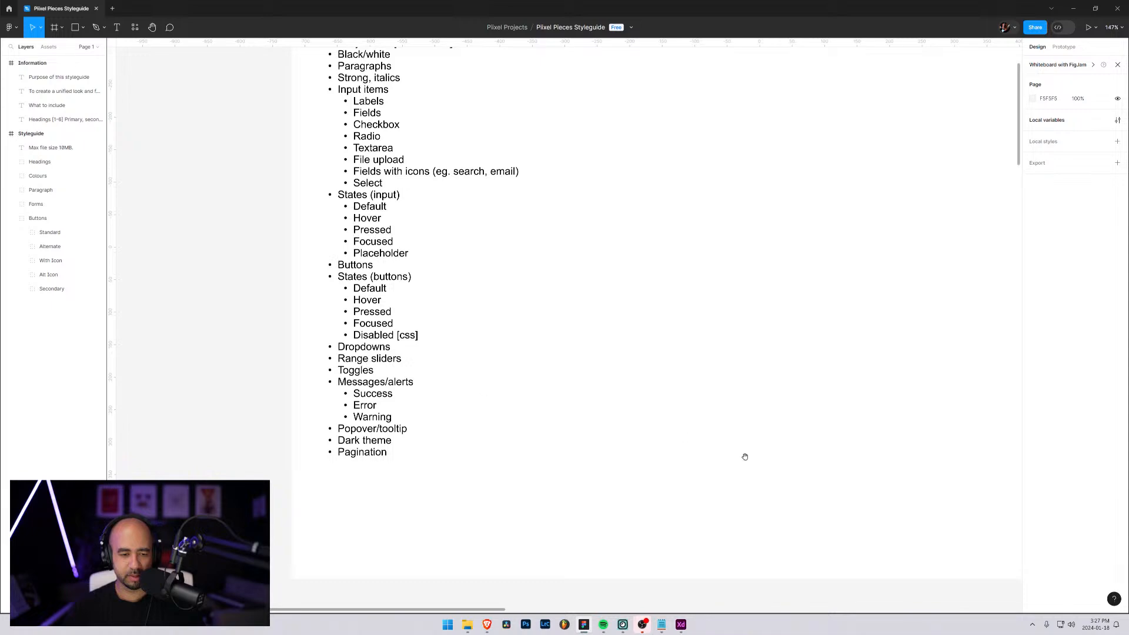
{"action": "left_click_drag", "start_coordinate": [745, 457], "coordinate": [665, 426]}
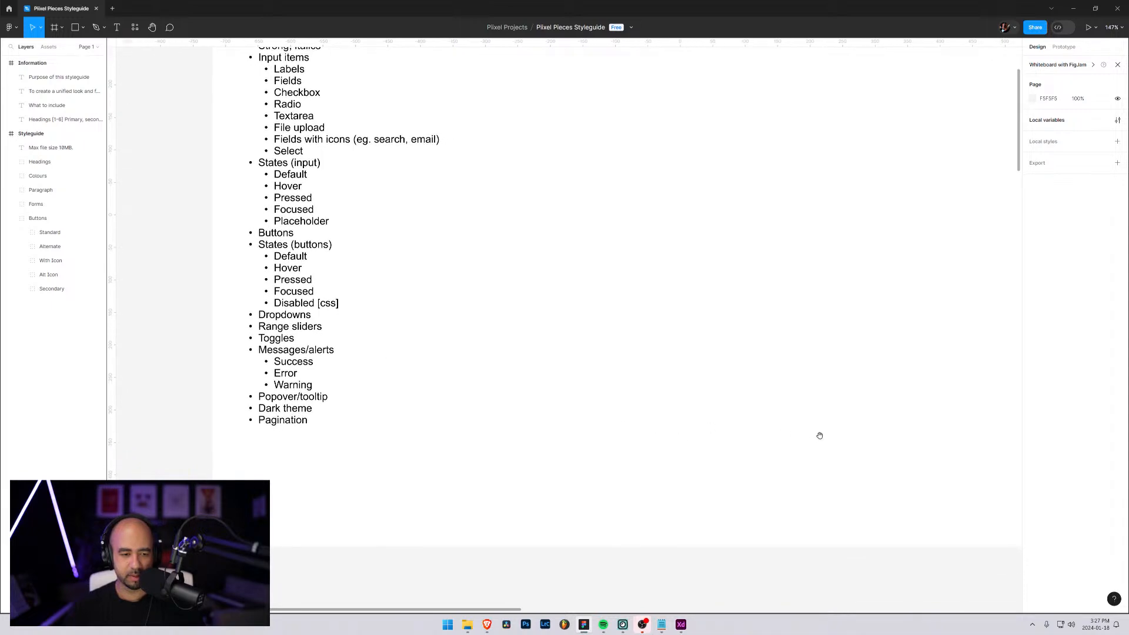
Examine the radio, checkbox, toggle and file upload controls in the Styleguide frame's form section
{"action": "left_click_drag", "start_coordinate": [857, 406], "coordinate": [67, 187]}
{"action": "left_click_drag", "start_coordinate": [988, 400], "coordinate": [549, 196]}
{"action": "scroll", "coordinate": [548, 195], "scroll_direction": "down", "scroll_amount": 5}
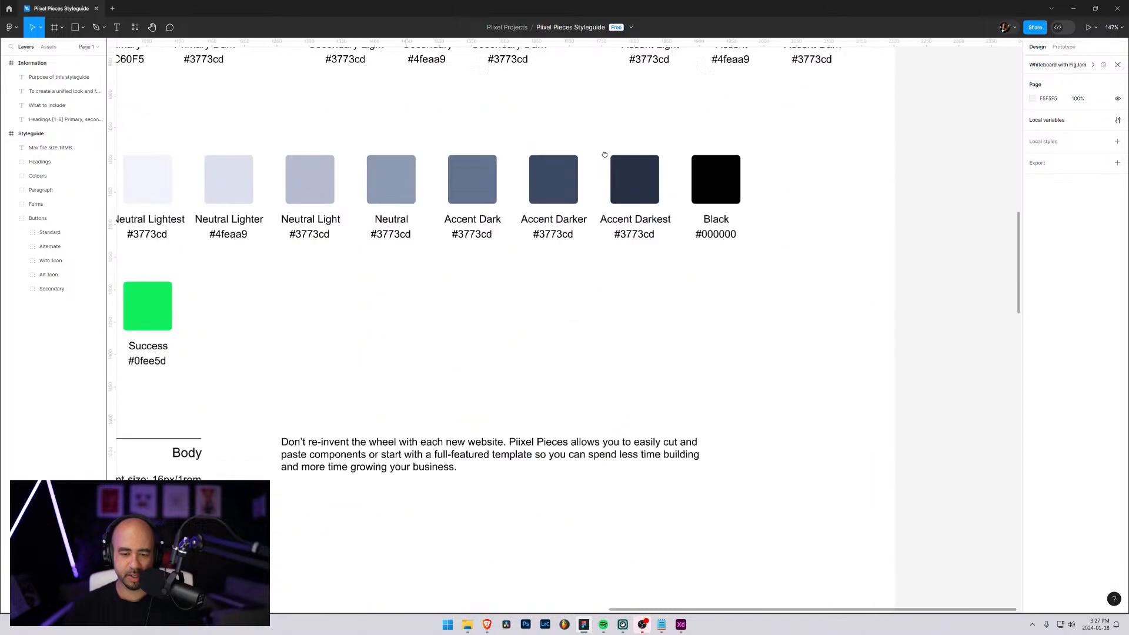
{"action": "scroll", "coordinate": [549, 196], "scroll_direction": "up", "scroll_amount": 12}
{"action": "scroll", "coordinate": [608, 591], "scroll_direction": "down", "scroll_amount": 15}
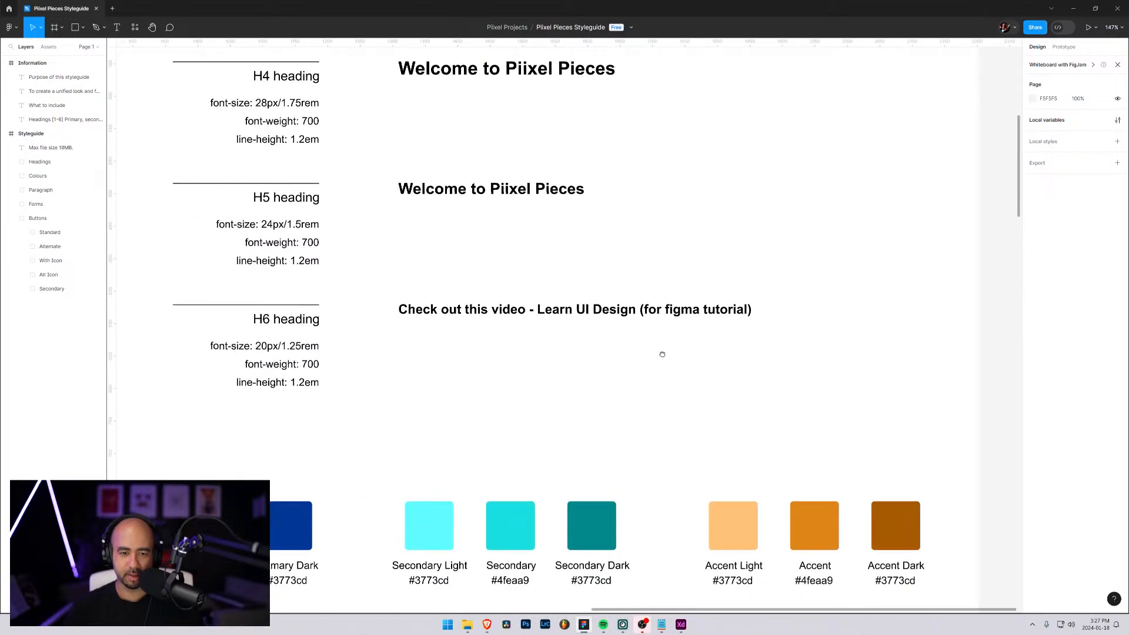
{"action": "left_click_drag", "start_coordinate": [523, 107], "coordinate": [421, 12]}
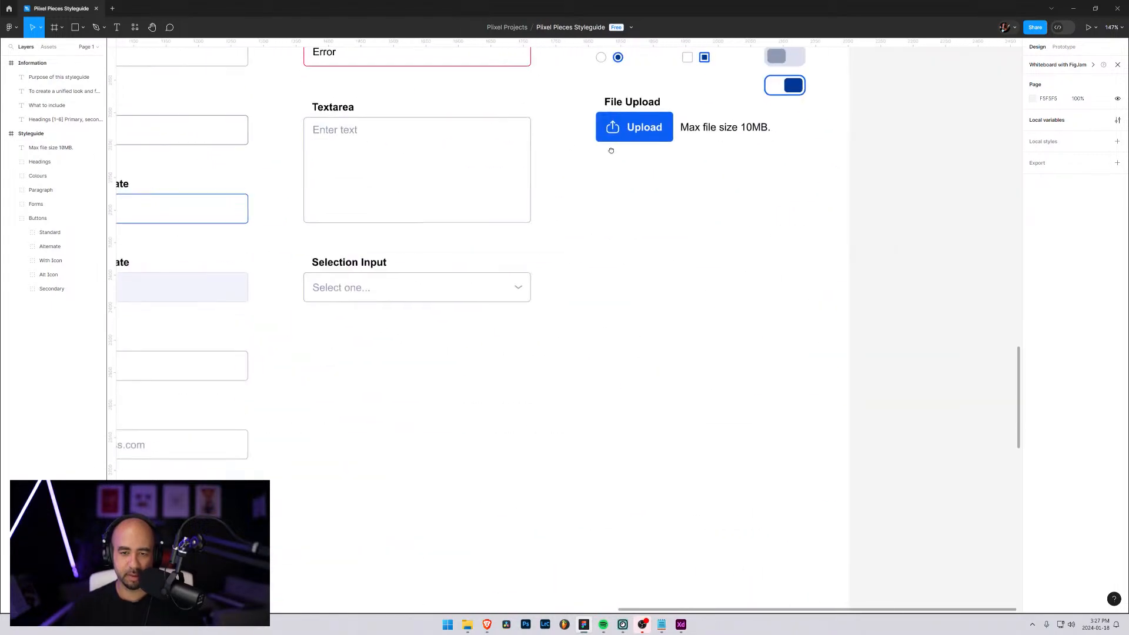
{"action": "left_click_drag", "start_coordinate": [610, 151], "coordinate": [618, 327]}
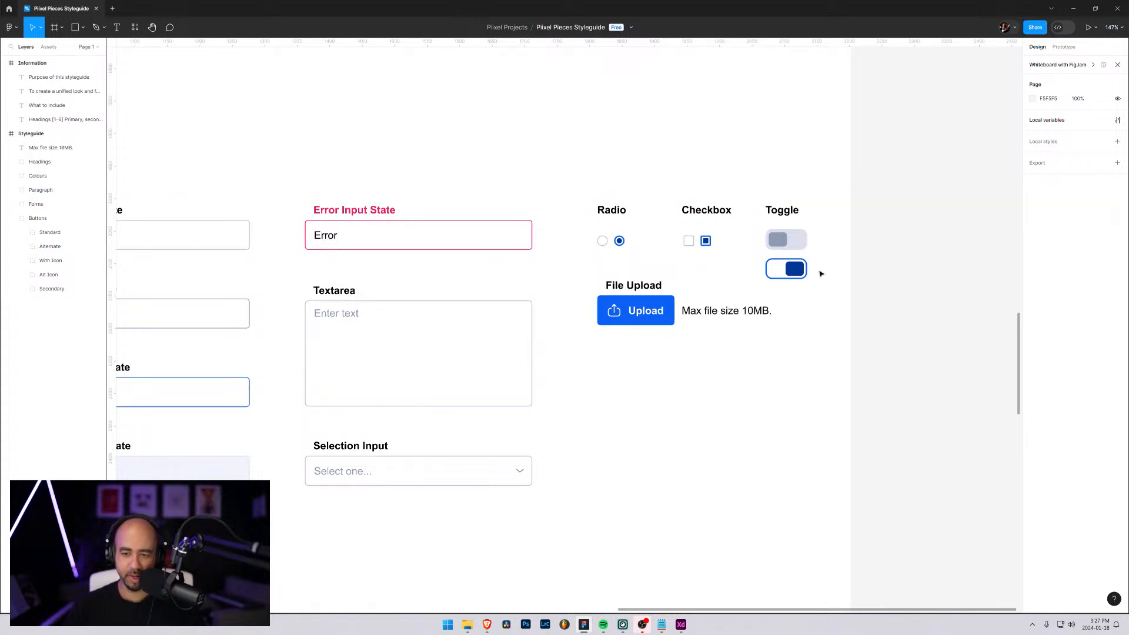
Expand the Forms layer group, collapse its Email subgroup and select that subgroup
{"action": "scroll", "coordinate": [691, 359], "scroll_direction": "down", "scroll_amount": 1}
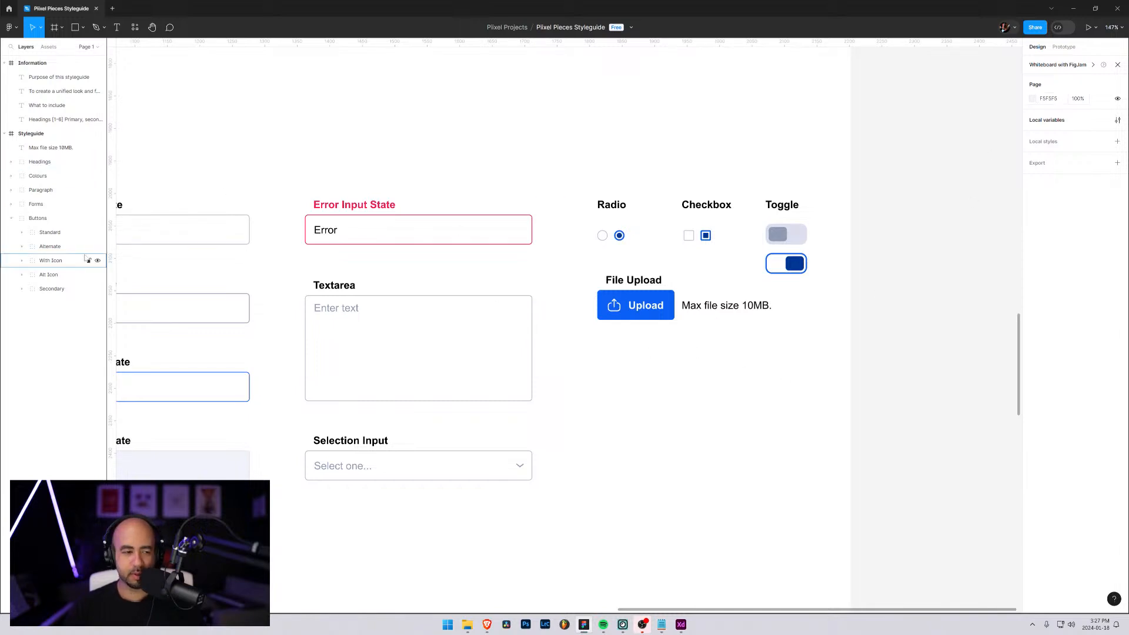
{"action": "left_click", "coordinate": [678, 306]}
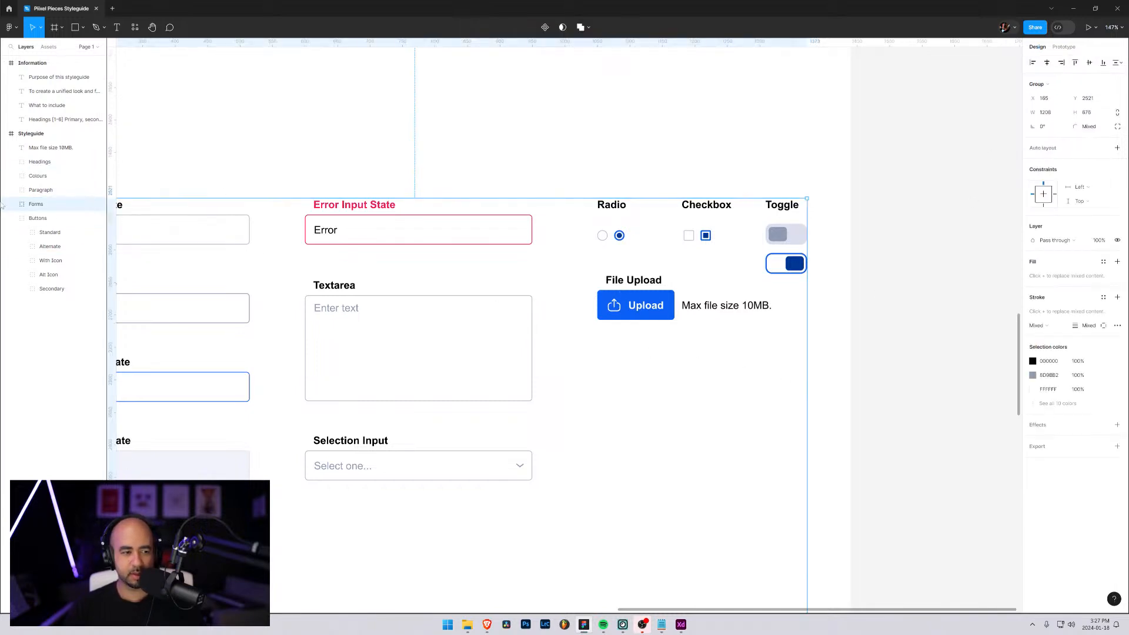
{"action": "left_click", "coordinate": [11, 204]}
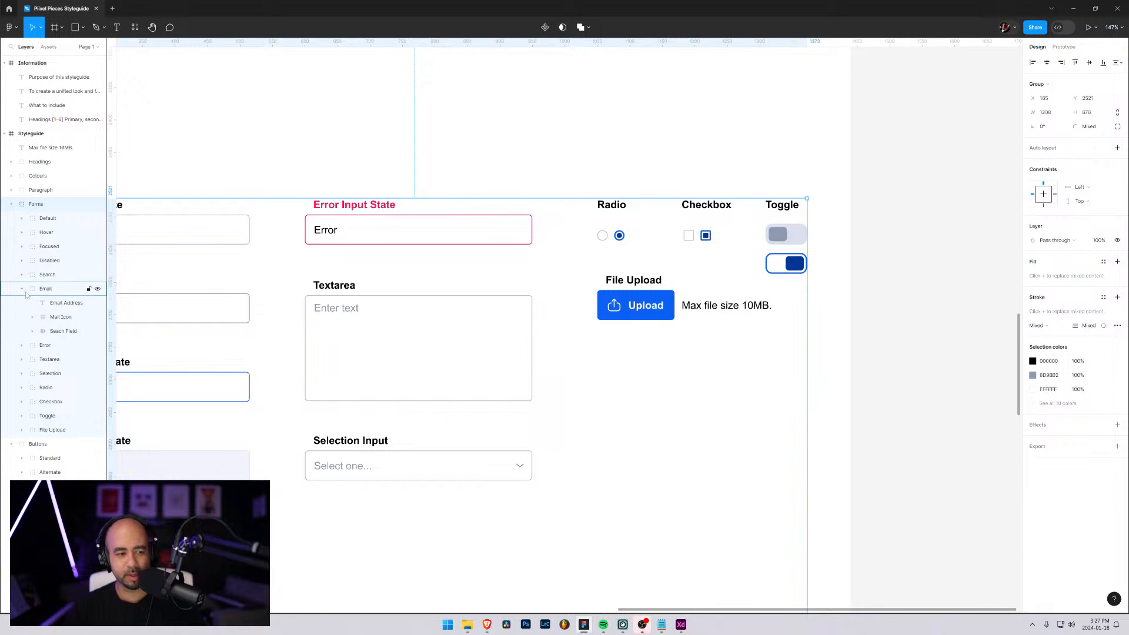
{"action": "left_click", "coordinate": [45, 289]}
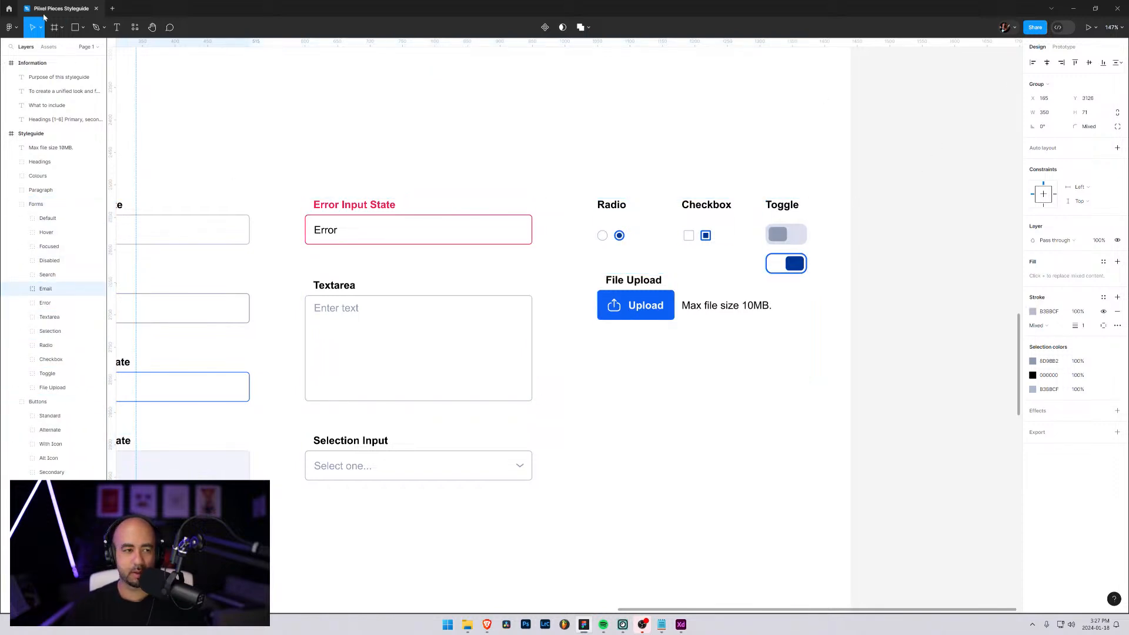
Place a rectangle just below the Upload button and set its width and height to 6 each
{"action": "left_click", "coordinate": [82, 34]}
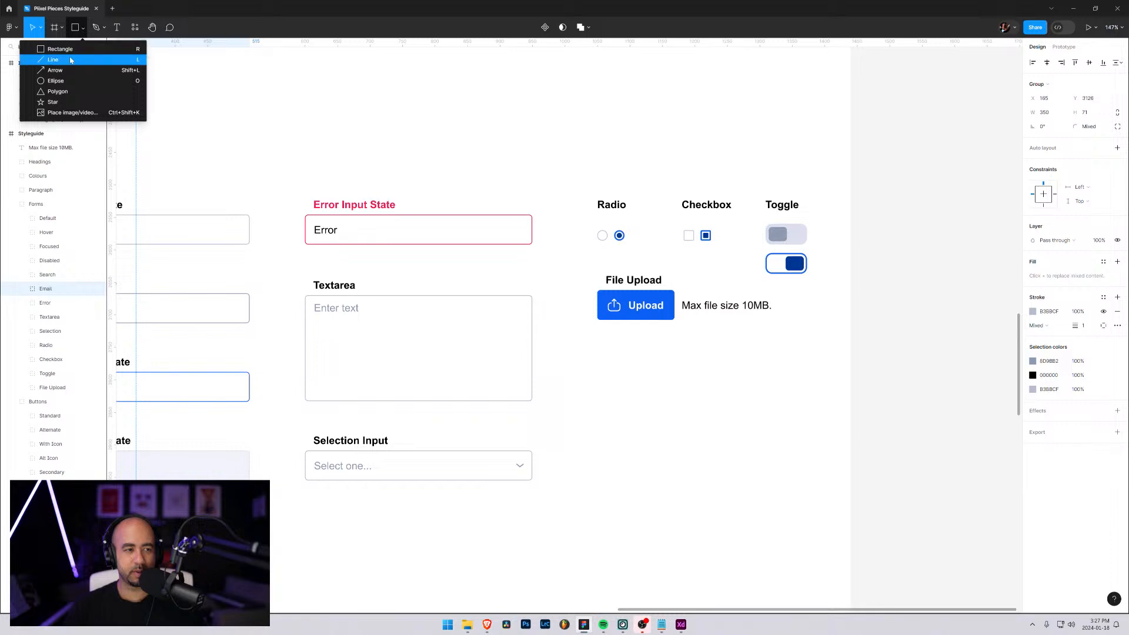
{"action": "left_click", "coordinate": [53, 48]}
{"action": "left_click", "coordinate": [641, 354]}
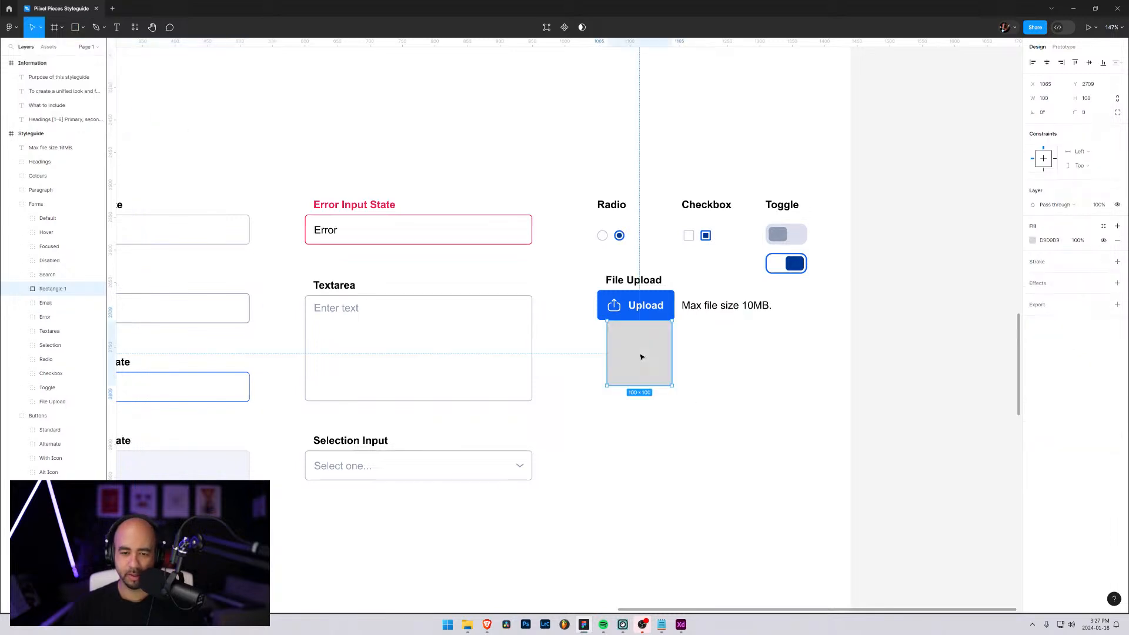
{"action": "left_click", "coordinate": [1050, 98]}
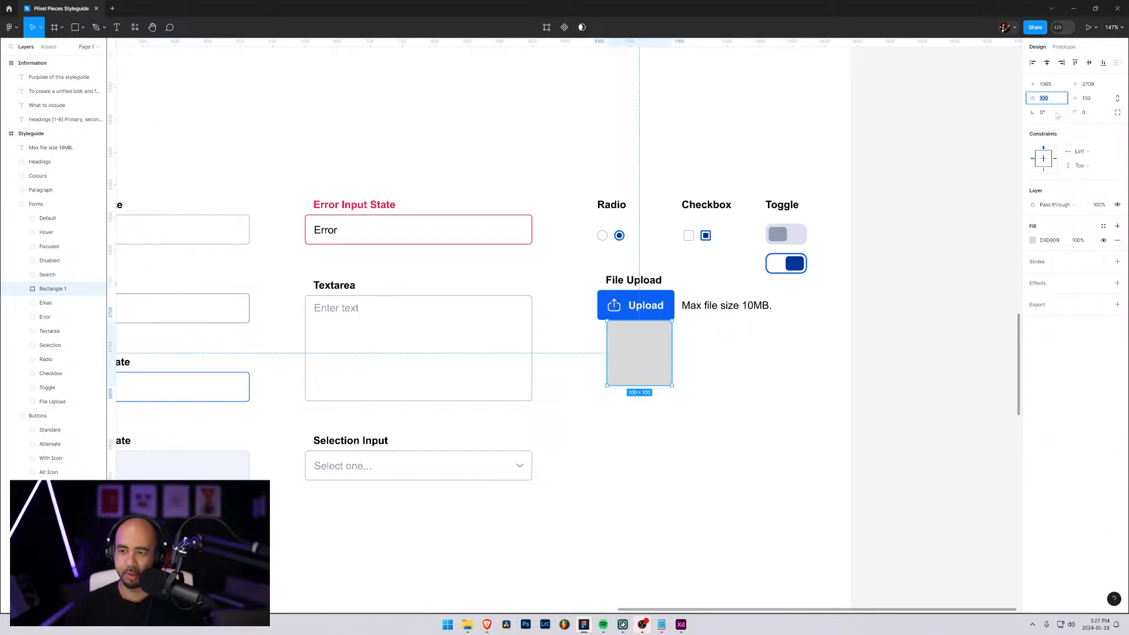
{"action": "type", "text": "8"}
{"action": "key", "text": "Return"}
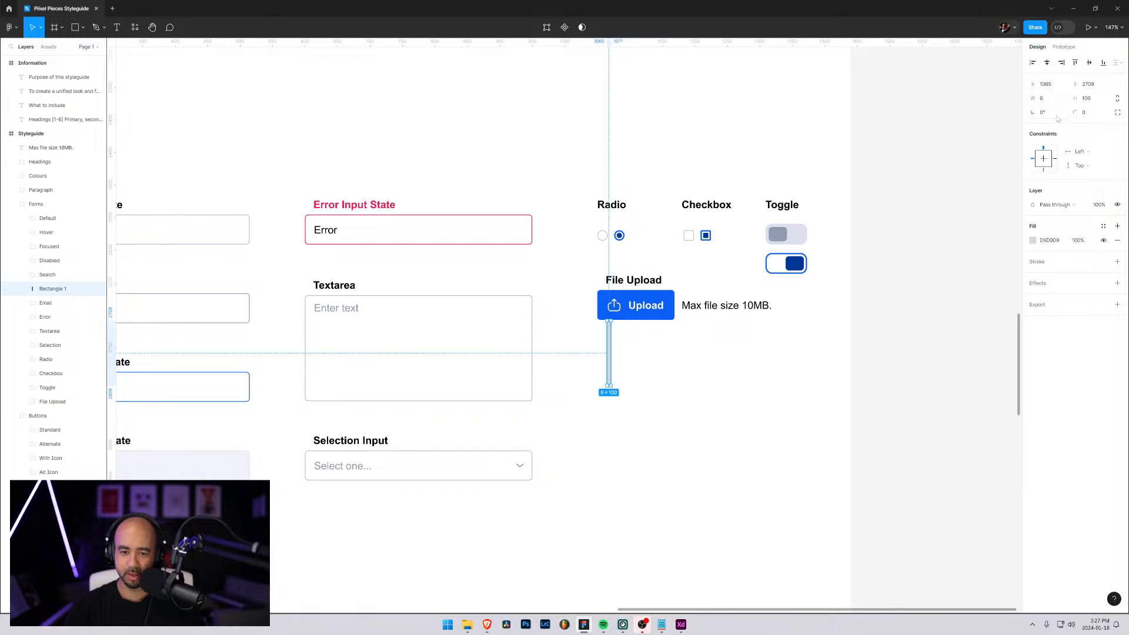
{"action": "left_click", "coordinate": [1091, 99]}
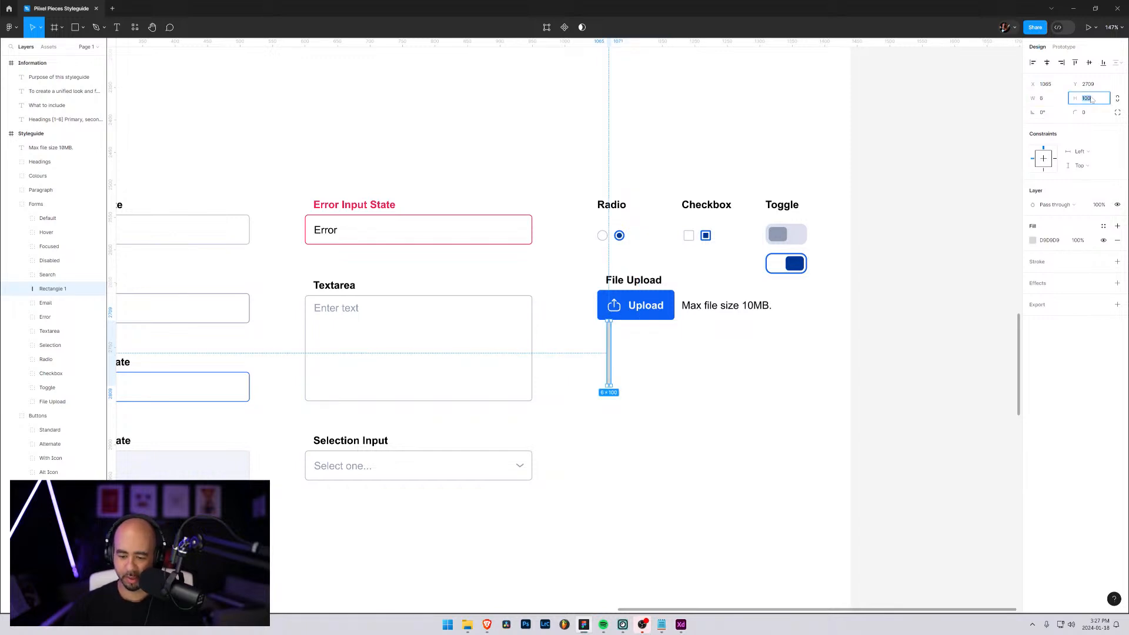
{"action": "type", "text": "6"}
Widen the small rectangle under the Upload button to 330
{"action": "left_click", "coordinate": [1044, 99]}
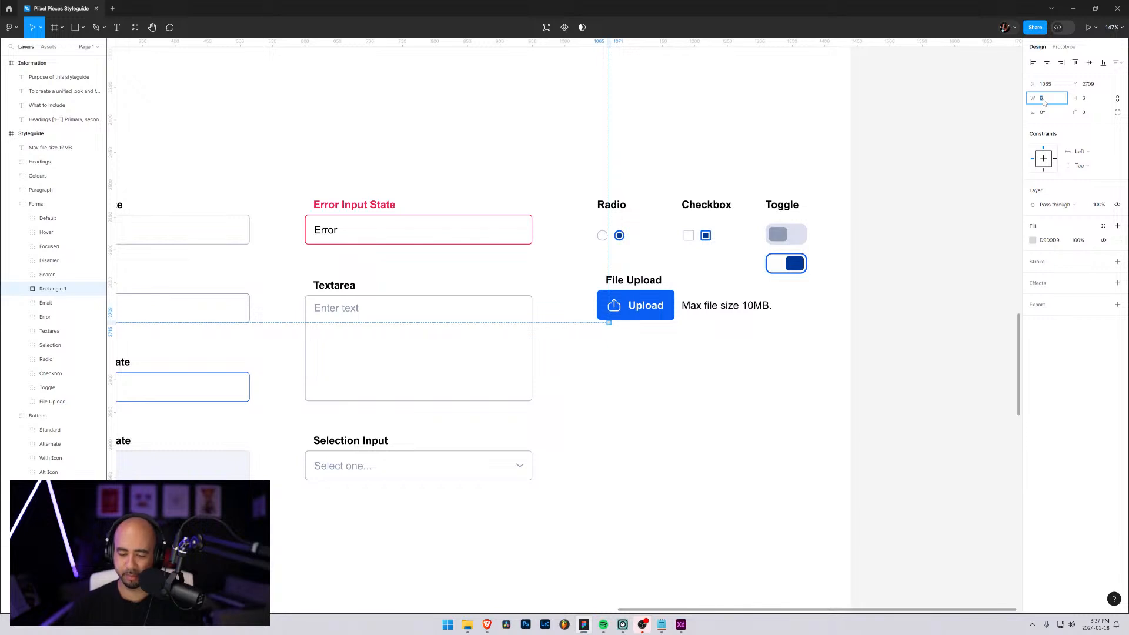
{"action": "type", "text": "300"}
{"action": "key", "text": "Return"}
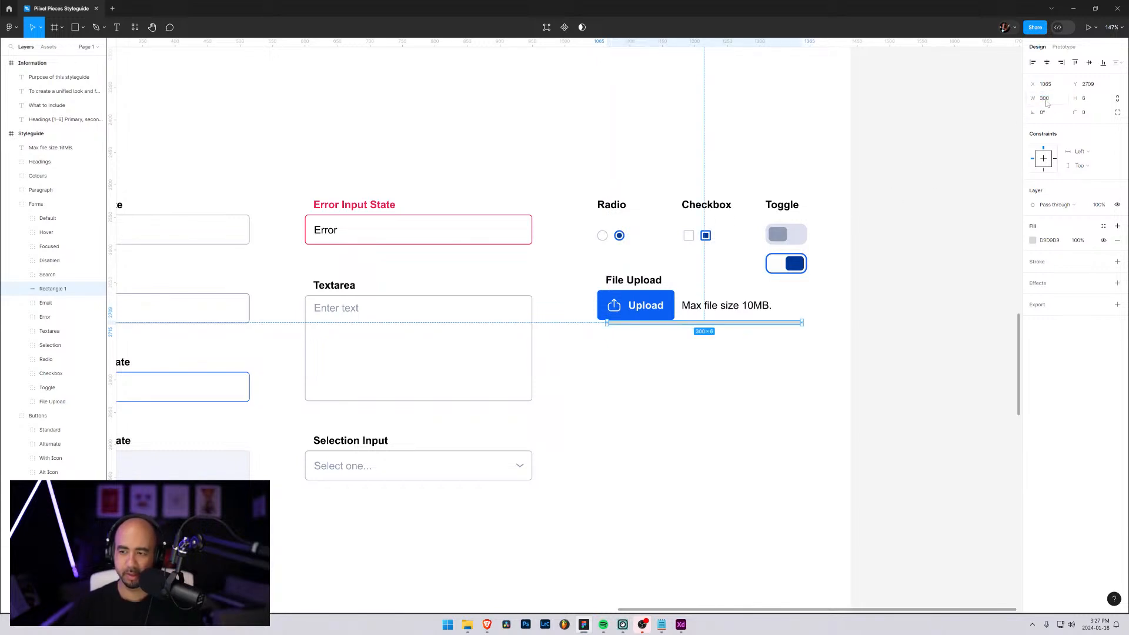
{"action": "left_click", "coordinate": [1049, 99]}
{"action": "type", "text": "330"}
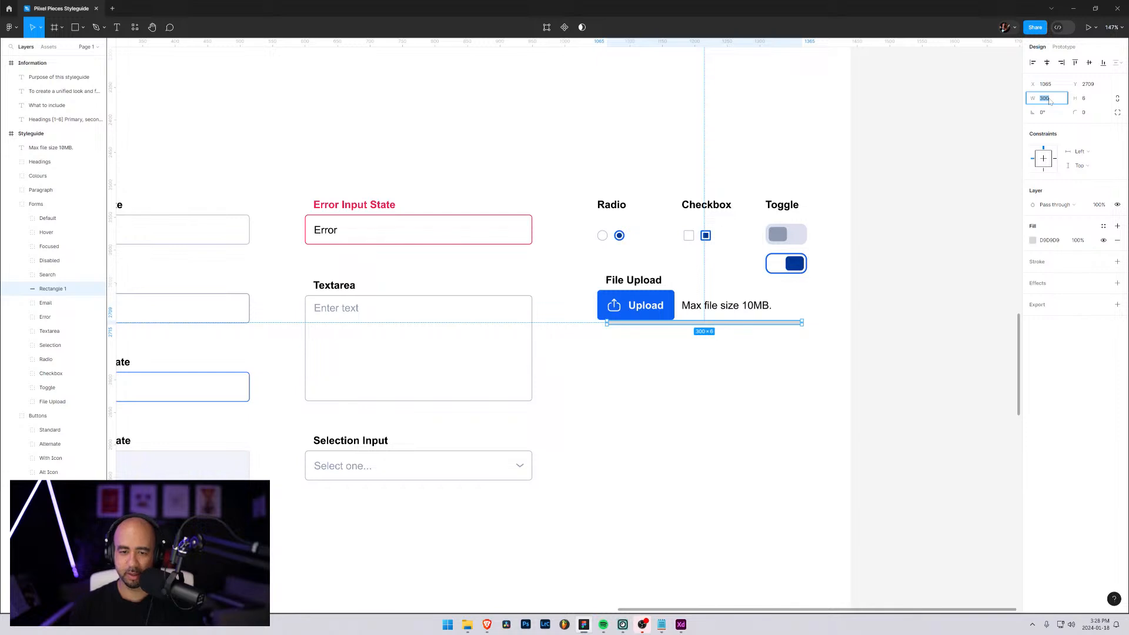
{"action": "key", "text": "Return"}
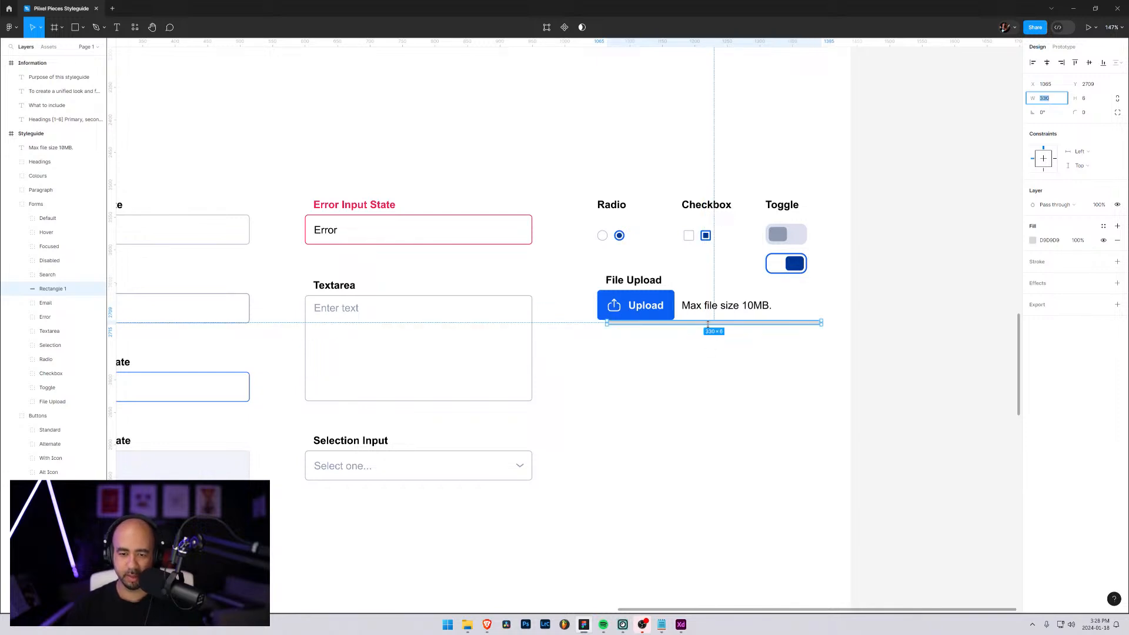
Move the bar down to leave a gap below the Upload button, aligned with its edge, and set its height to 5
{"action": "left_click_drag", "start_coordinate": [711, 327], "coordinate": [699, 353]}
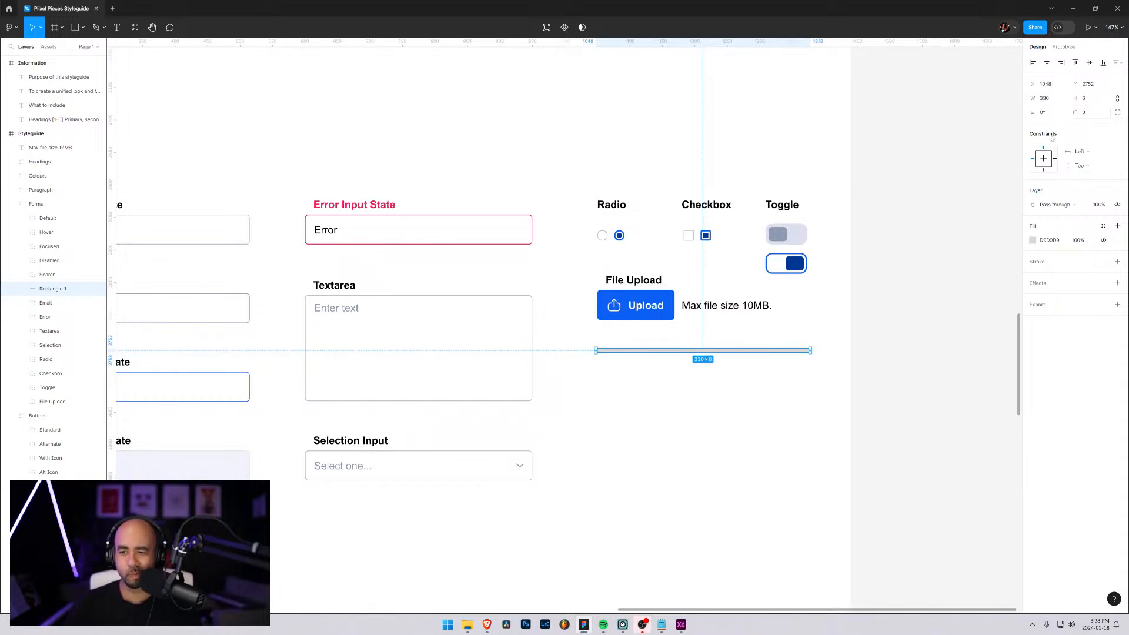
{"action": "scroll", "coordinate": [728, 383], "scroll_direction": "down", "scroll_amount": 1}
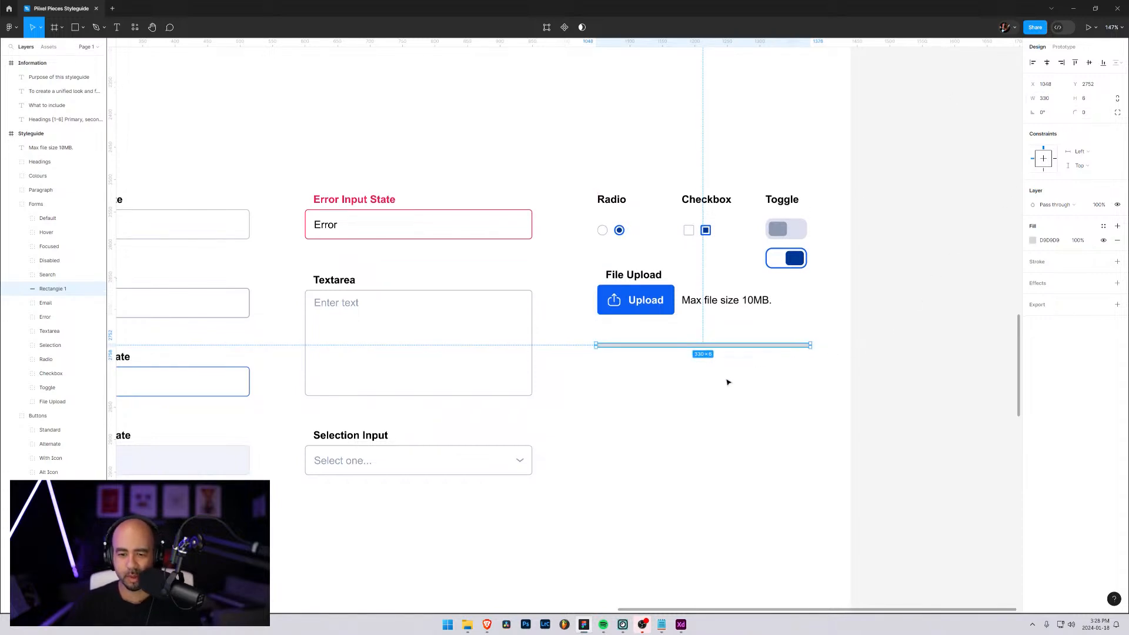
{"action": "left_click", "coordinate": [1086, 99]}
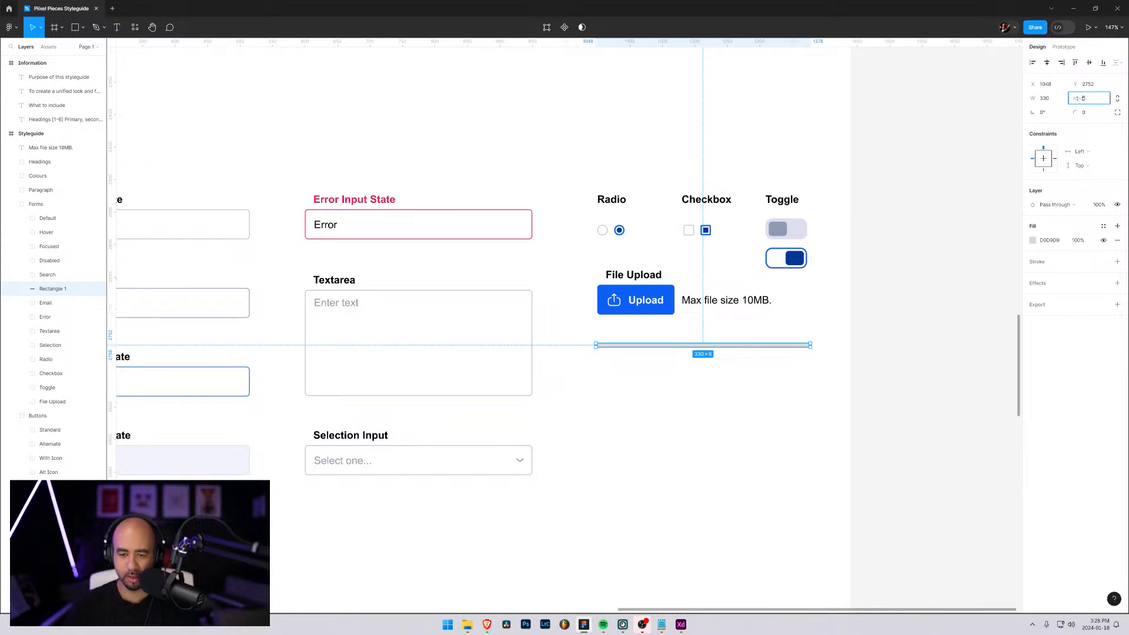
{"action": "type", "text": "5"}
{"action": "key", "text": "Return"}
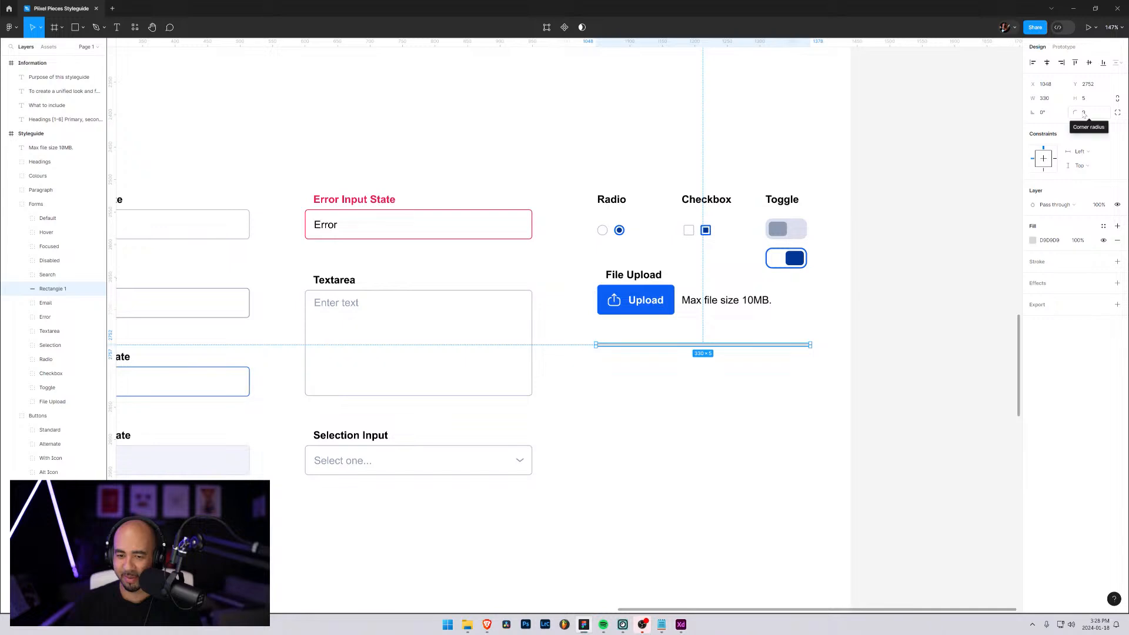
Fill the bar with the pale grey-blue colour sampled from the switched-off toggle's background
{"action": "left_click", "coordinate": [1034, 240]}
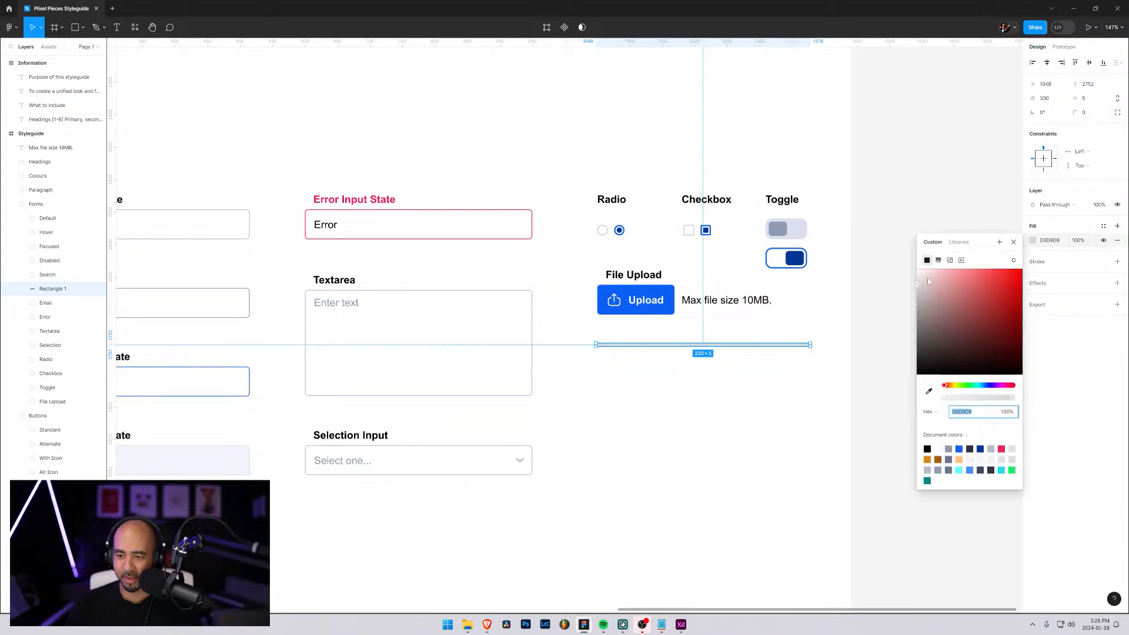
{"action": "left_click", "coordinate": [929, 392]}
{"action": "left_click", "coordinate": [803, 225]}
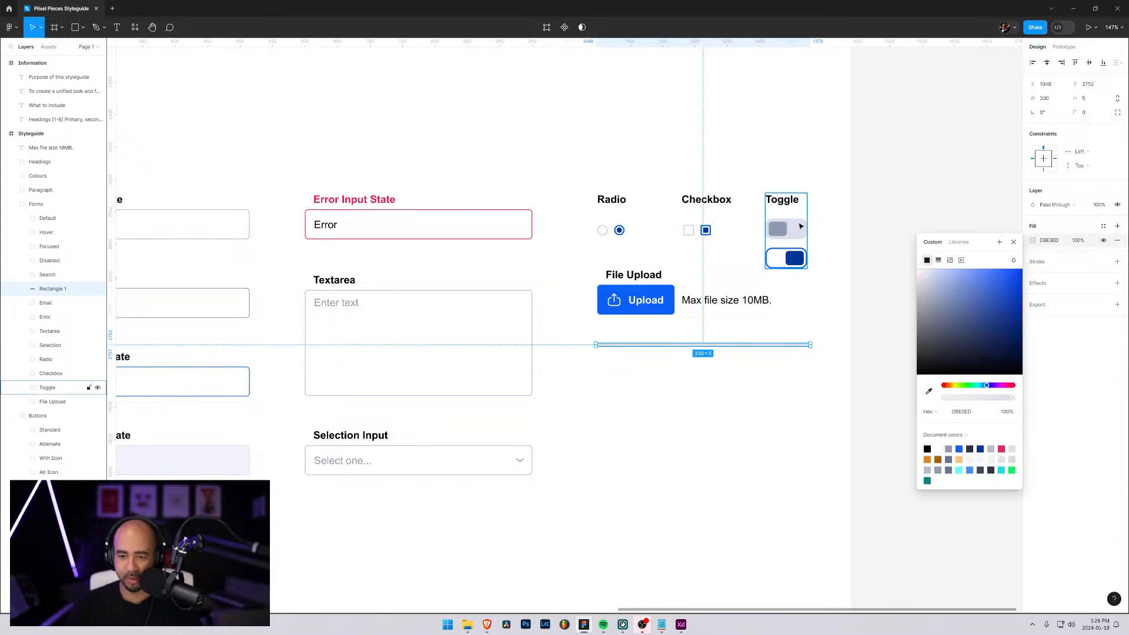
{"action": "left_click", "coordinate": [1093, 360]}
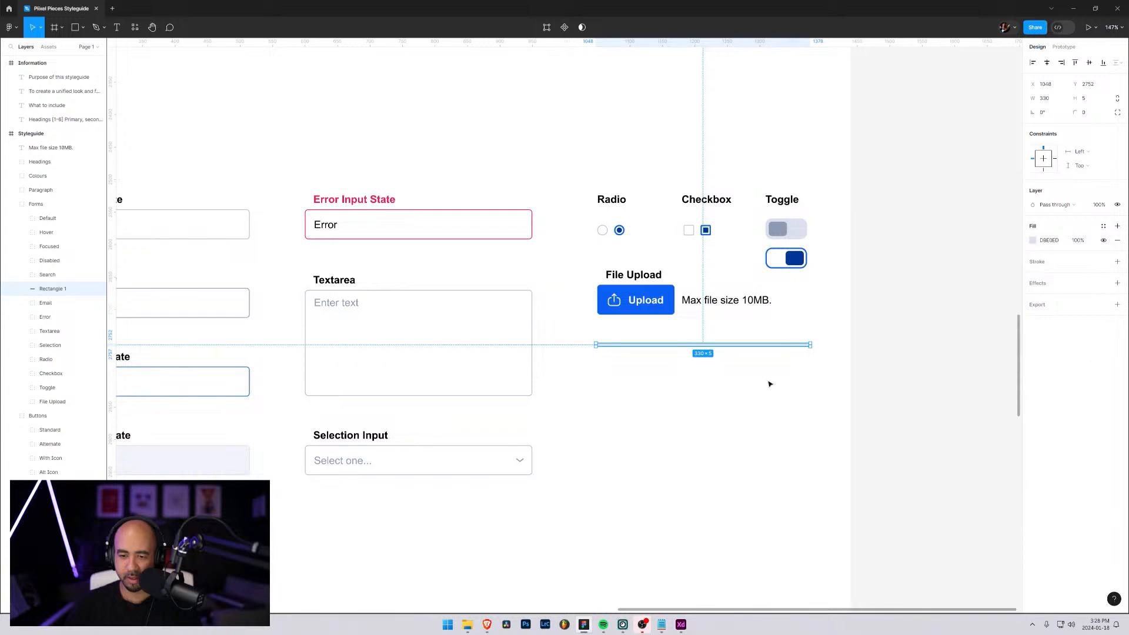
{"action": "left_click", "coordinate": [749, 395]}
{"action": "left_click", "coordinate": [773, 352]}
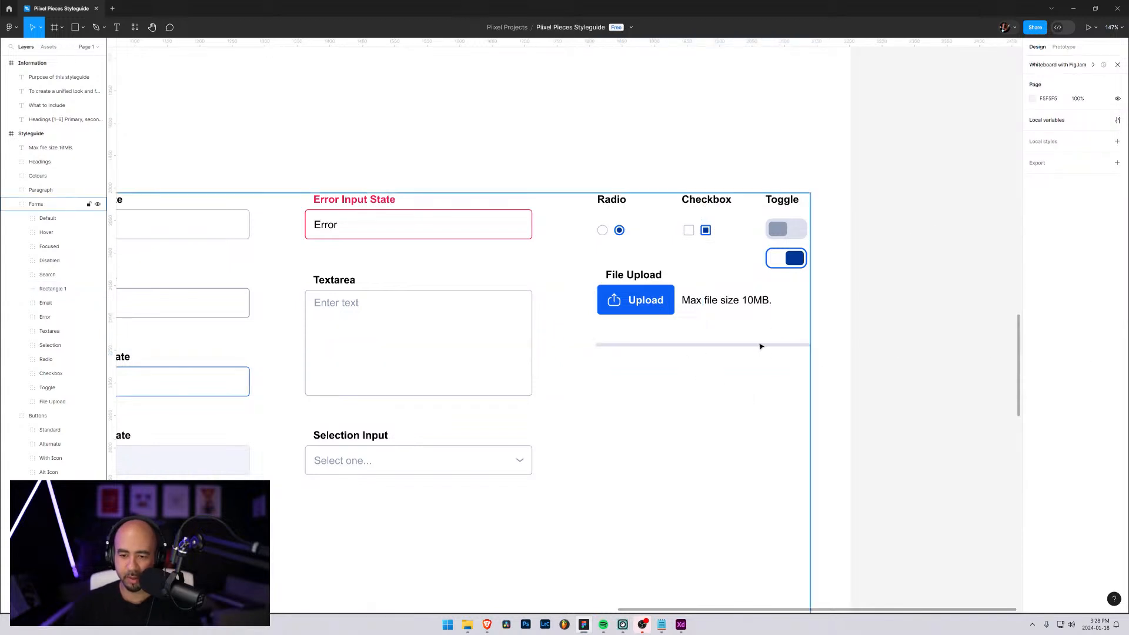
Round the bar's ends with a corner radius of 2.5
{"action": "left_click", "coordinate": [53, 288]}
{"action": "left_click", "coordinate": [1085, 114]}
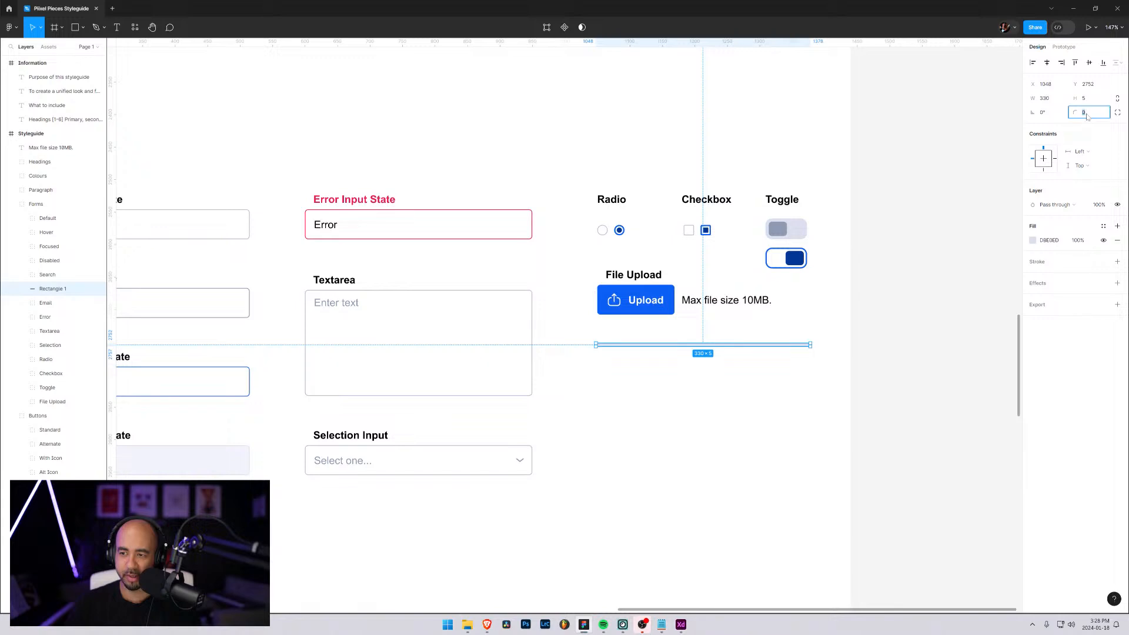
{"action": "key", "text": "Return"}
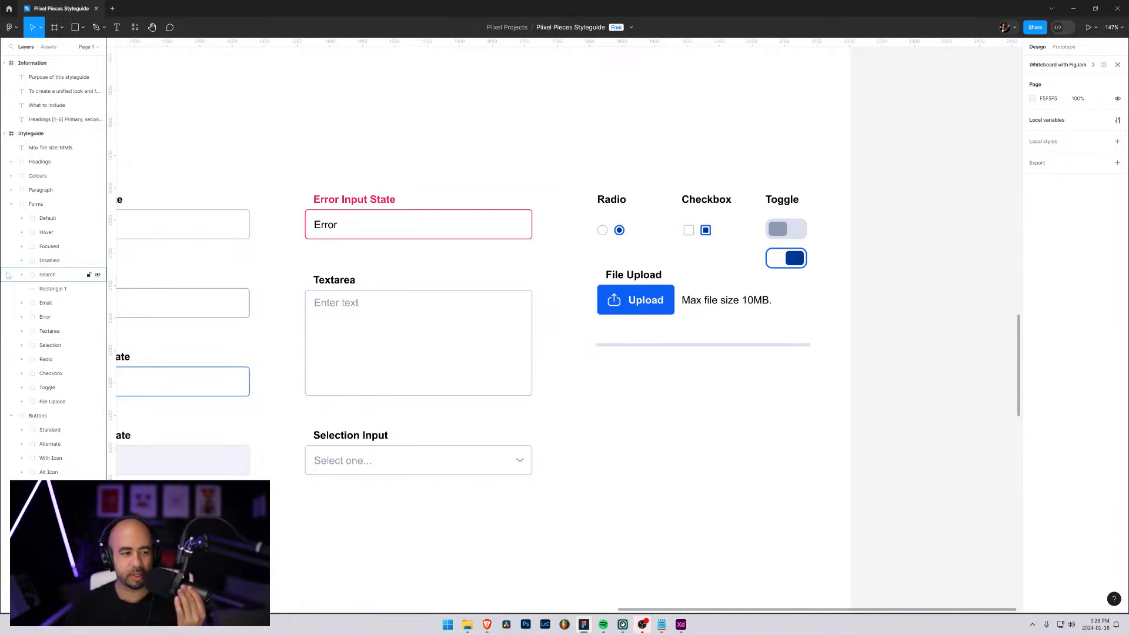
Add a 13 × 13 circle with the Ellipse tool and place it on the bar, slightly before its midpoint, as a slider handle
{"action": "left_click", "coordinate": [84, 30]}
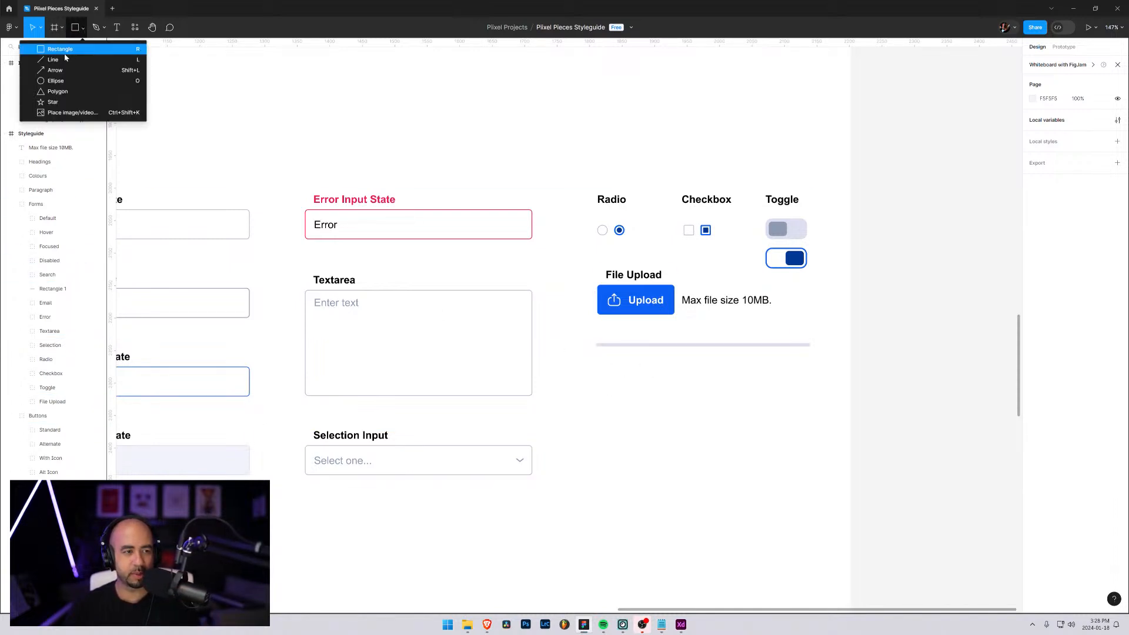
{"action": "left_click", "coordinate": [56, 80]}
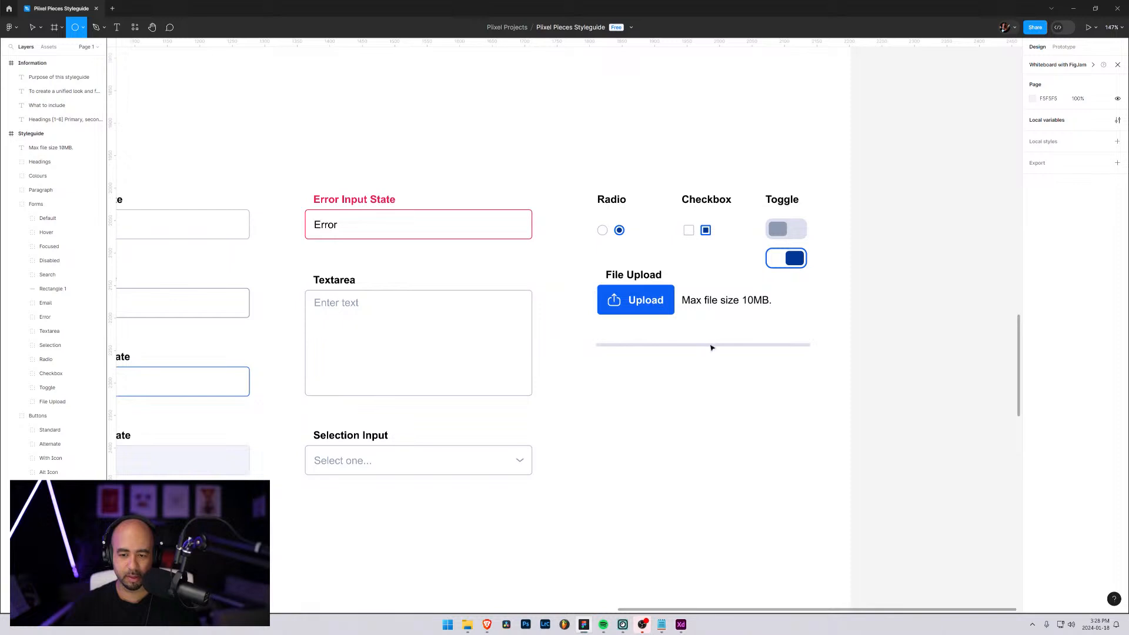
{"action": "left_click", "coordinate": [710, 344]}
{"action": "left_click", "coordinate": [1045, 102]}
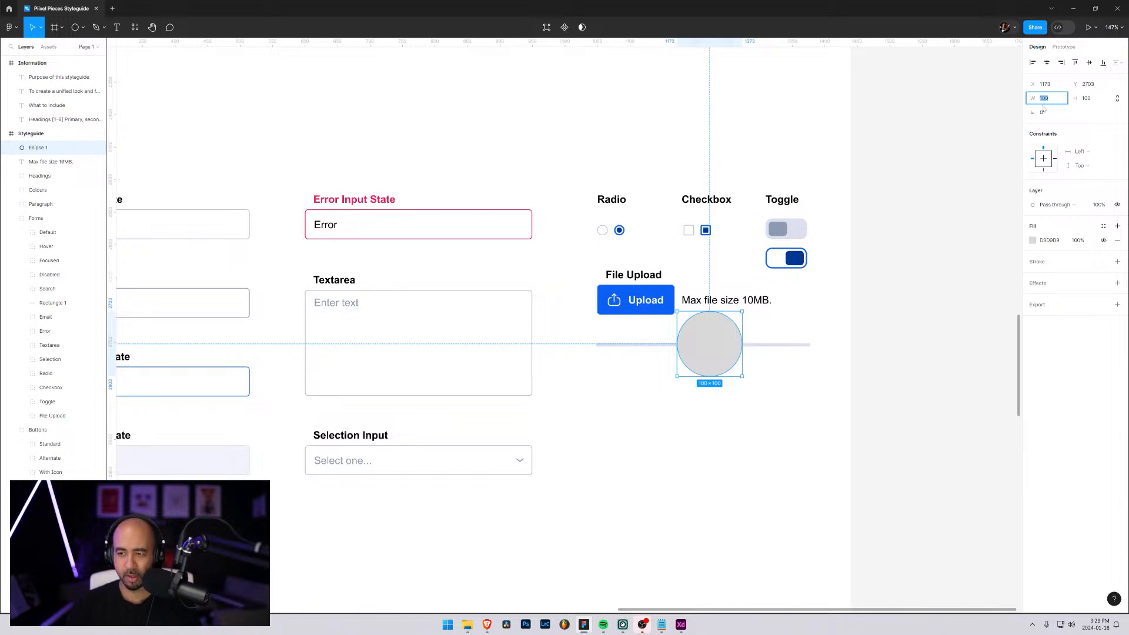
{"action": "type", "text": "13"}
{"action": "key", "text": "Tab"}
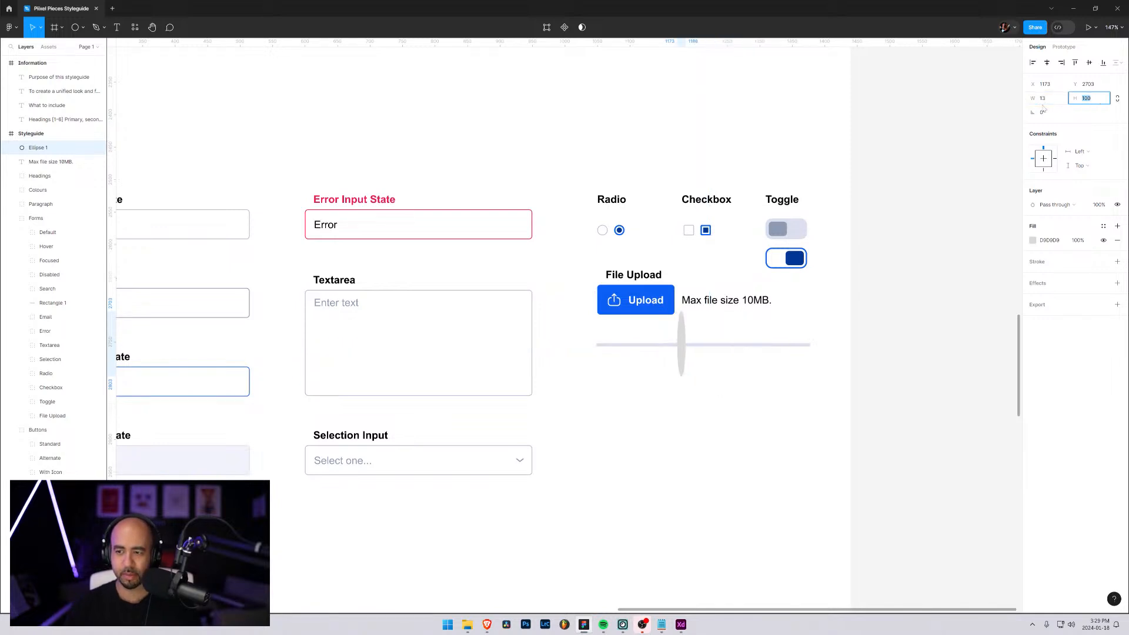
{"action": "type", "text": "13"}
{"action": "key", "text": "Return"}
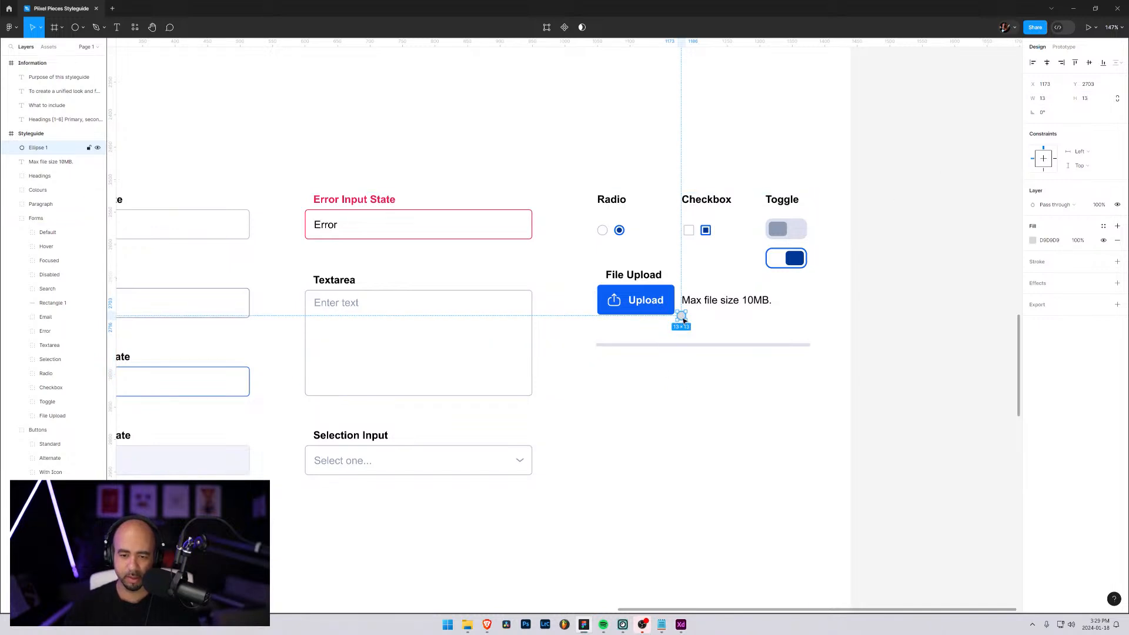
{"action": "left_click_drag", "start_coordinate": [683, 320], "coordinate": [688, 349]}
{"action": "left_click", "coordinate": [724, 374]}
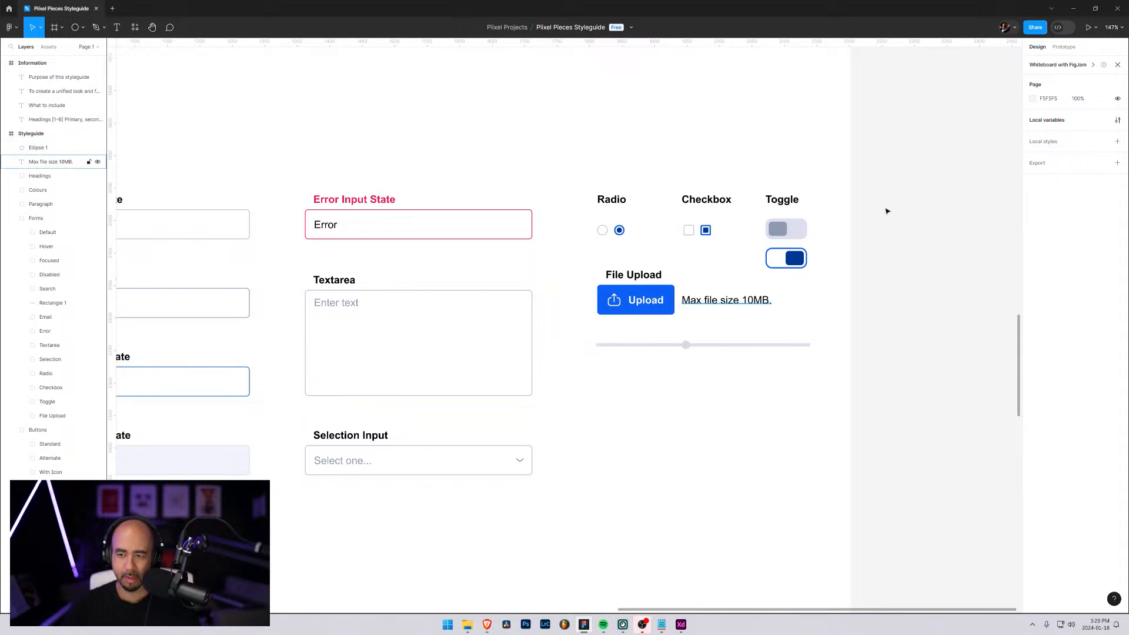
Move the circle's layer into Forms, group it and add the bar's rectangle layer to the same group
{"action": "left_click", "coordinate": [56, 305]}
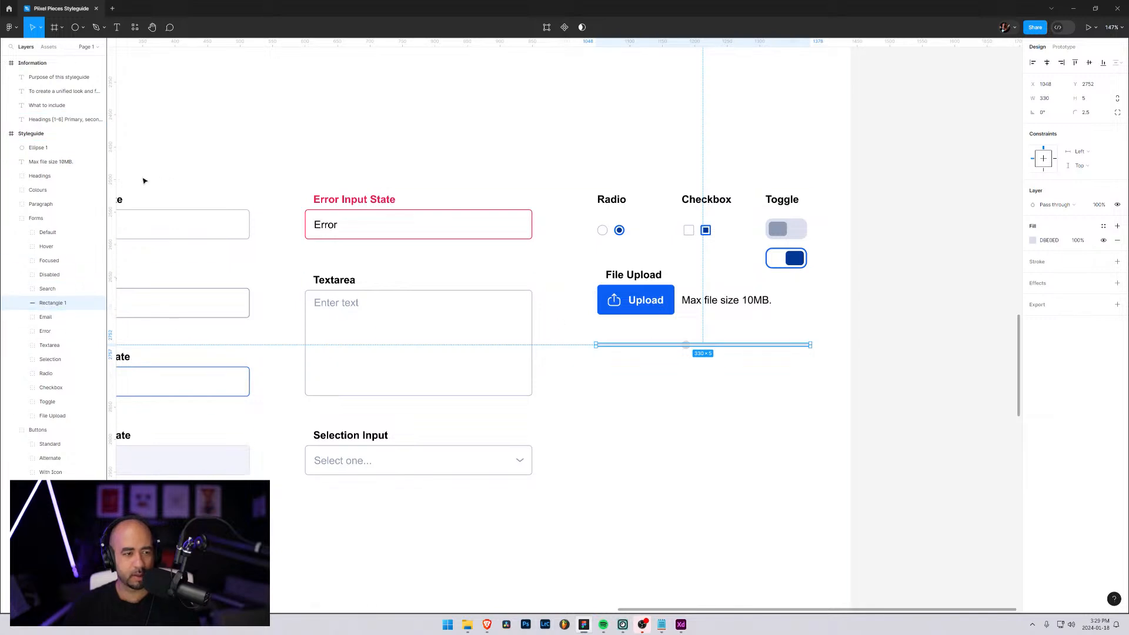
{"action": "left_click_drag", "start_coordinate": [39, 148], "coordinate": [53, 310]}
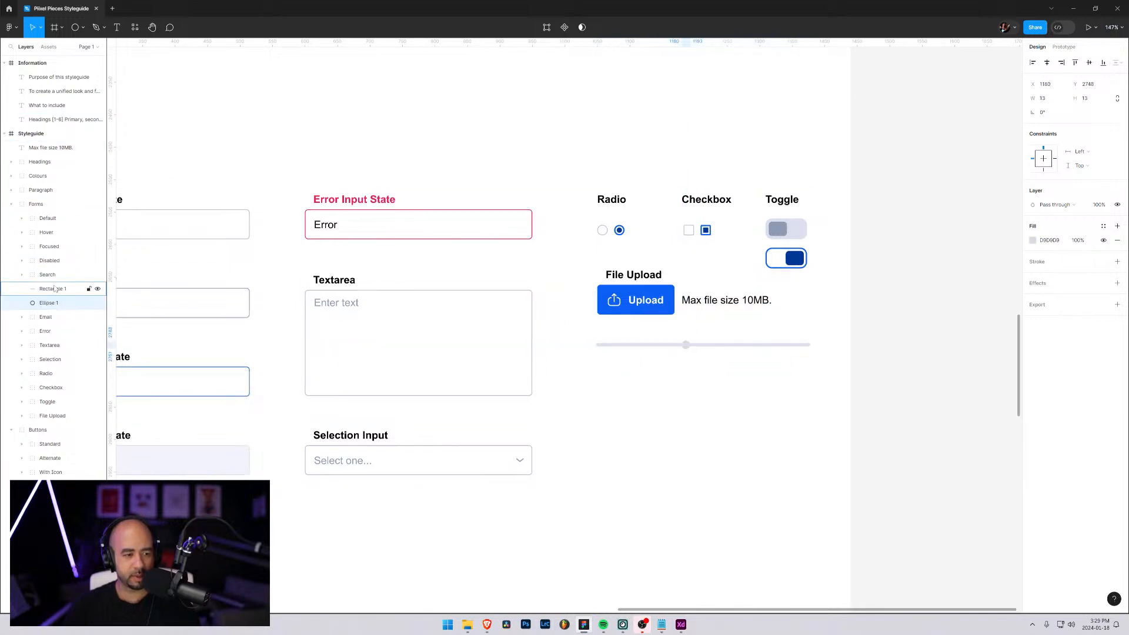
{"action": "key", "text": "ctrl+g"}
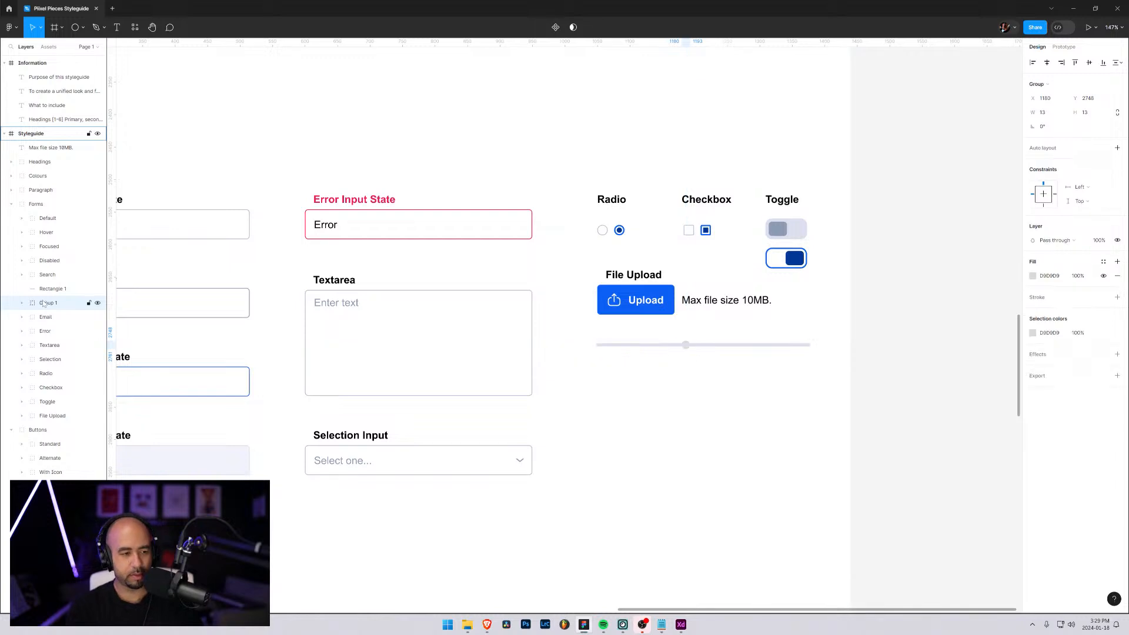
{"action": "left_click", "coordinate": [53, 289]}
{"action": "left_click_drag", "start_coordinate": [55, 308], "coordinate": [55, 305]}
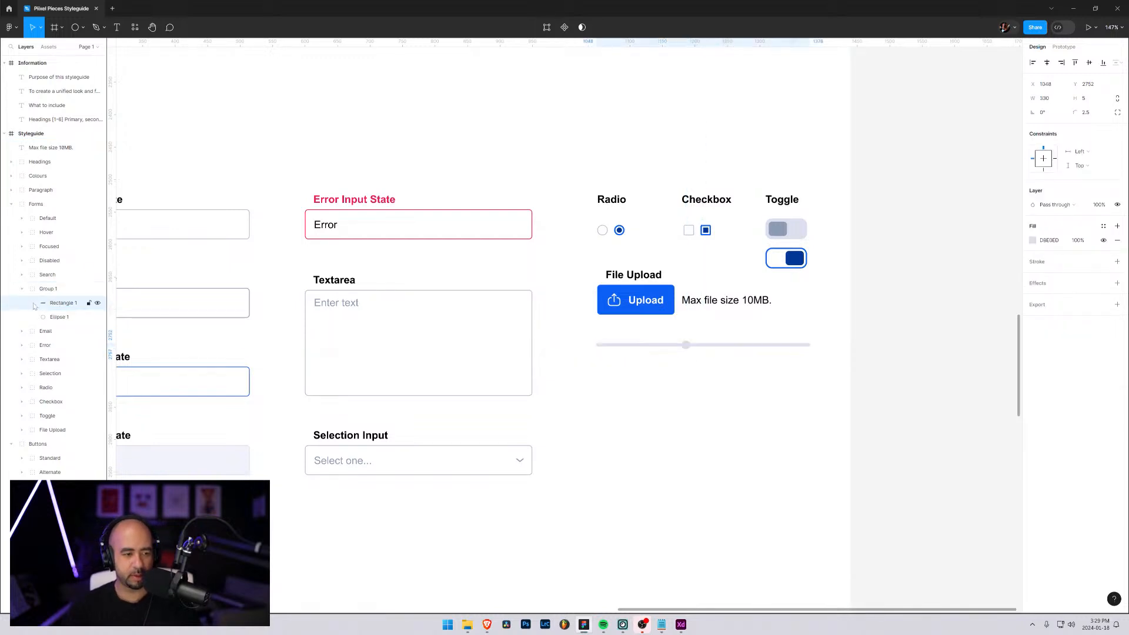
Rename the slider's group as Range Slider and move it below File Upload within Forms
{"action": "double_click", "coordinate": [49, 290]}
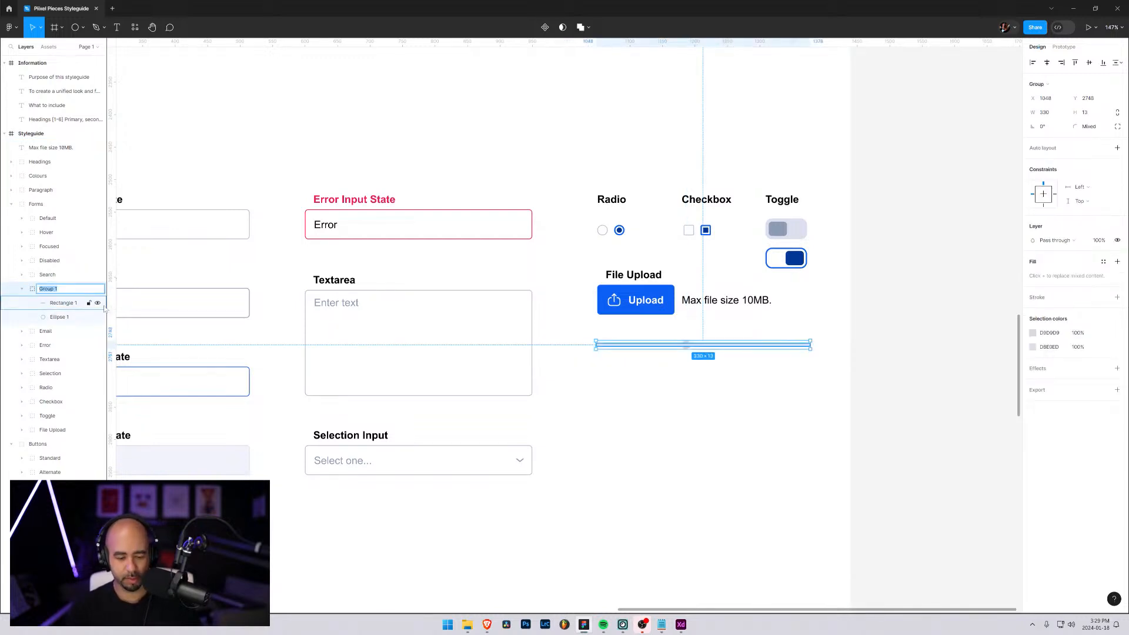
{"action": "type", "text": "Range Slider"}
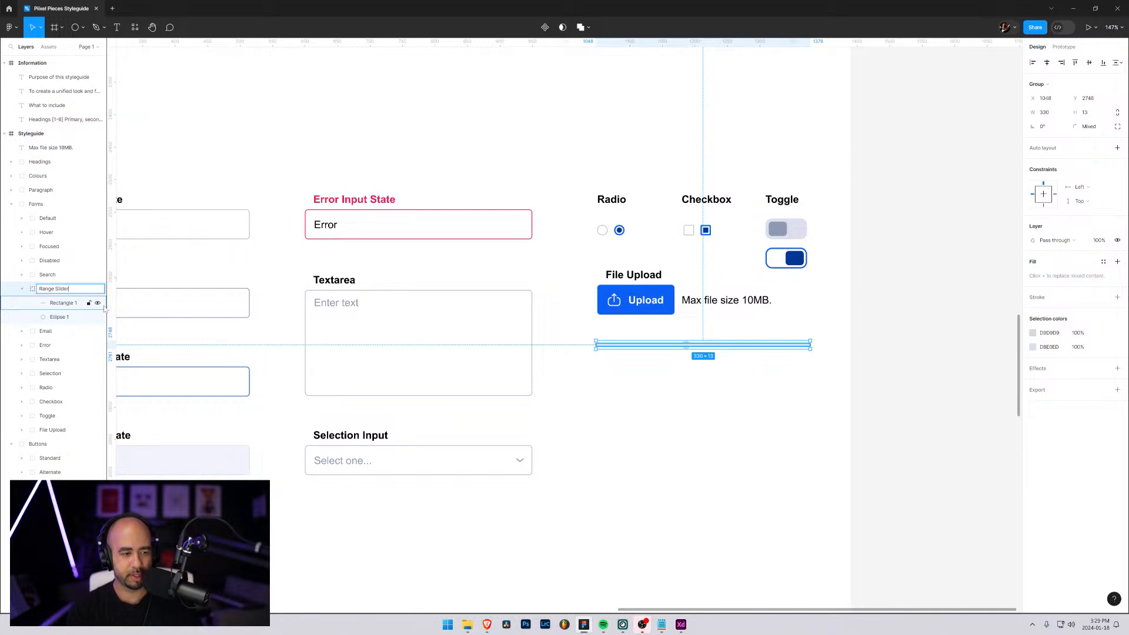
{"action": "key", "text": "Return"}
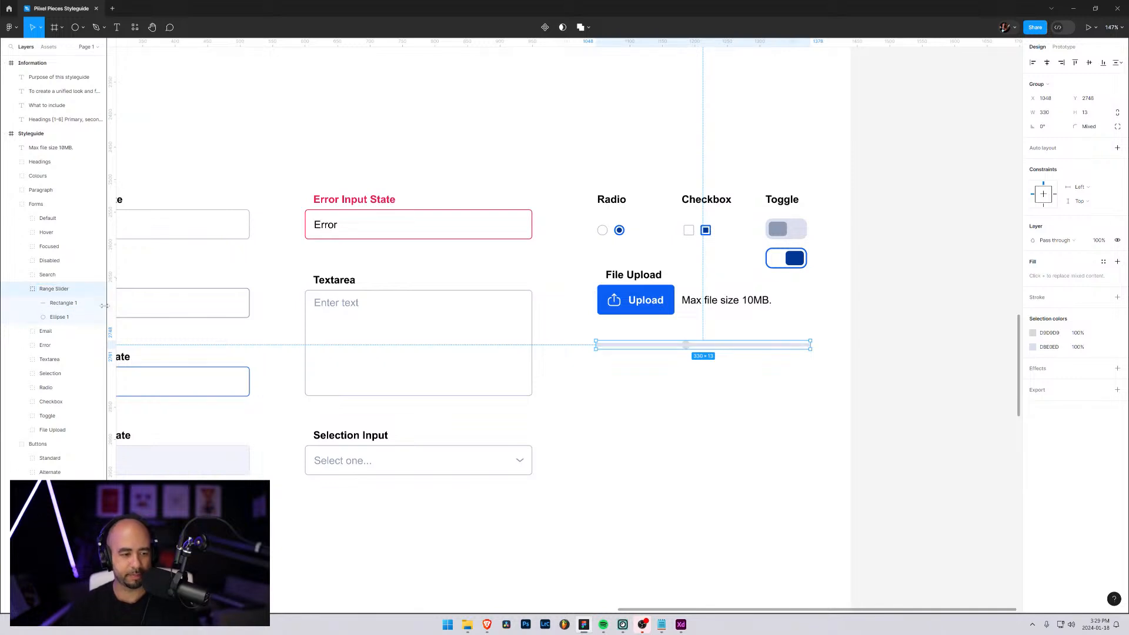
{"action": "left_click", "coordinate": [28, 290]}
{"action": "left_click_drag", "start_coordinate": [30, 289], "coordinate": [40, 407]}
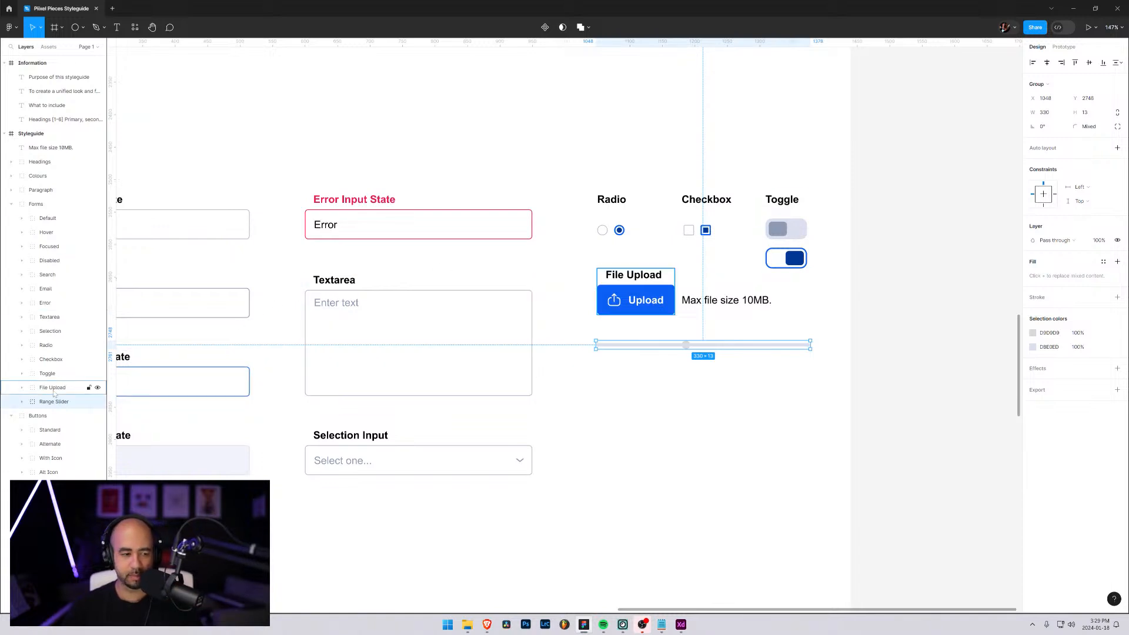
{"action": "left_click", "coordinate": [1033, 347]}
{"action": "left_click", "coordinate": [929, 498]}
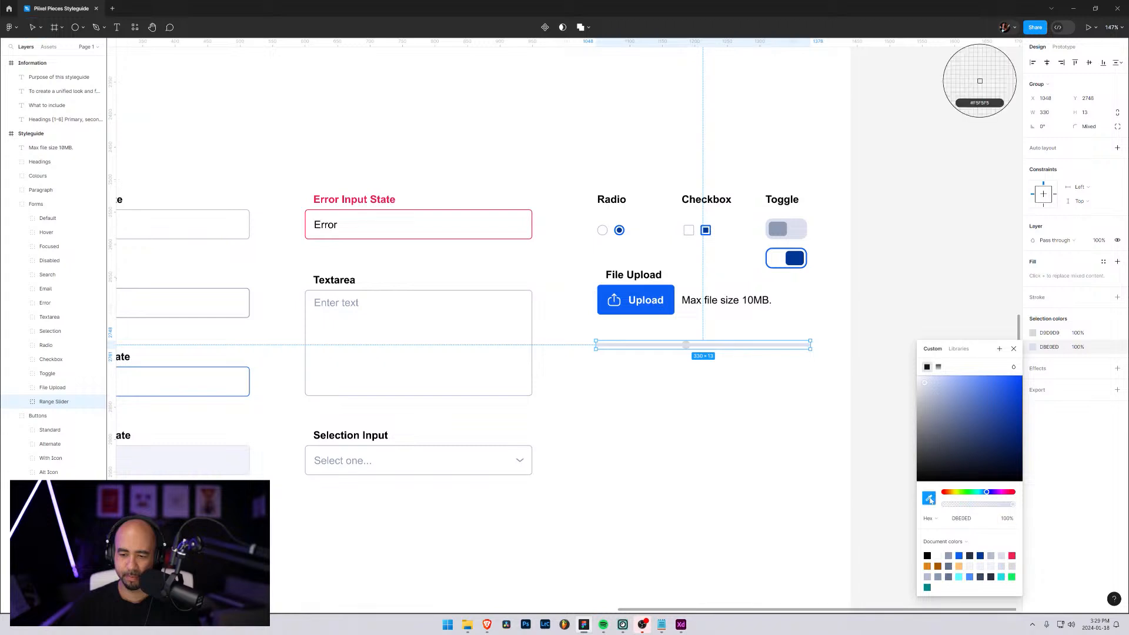
{"action": "left_click", "coordinate": [654, 313]}
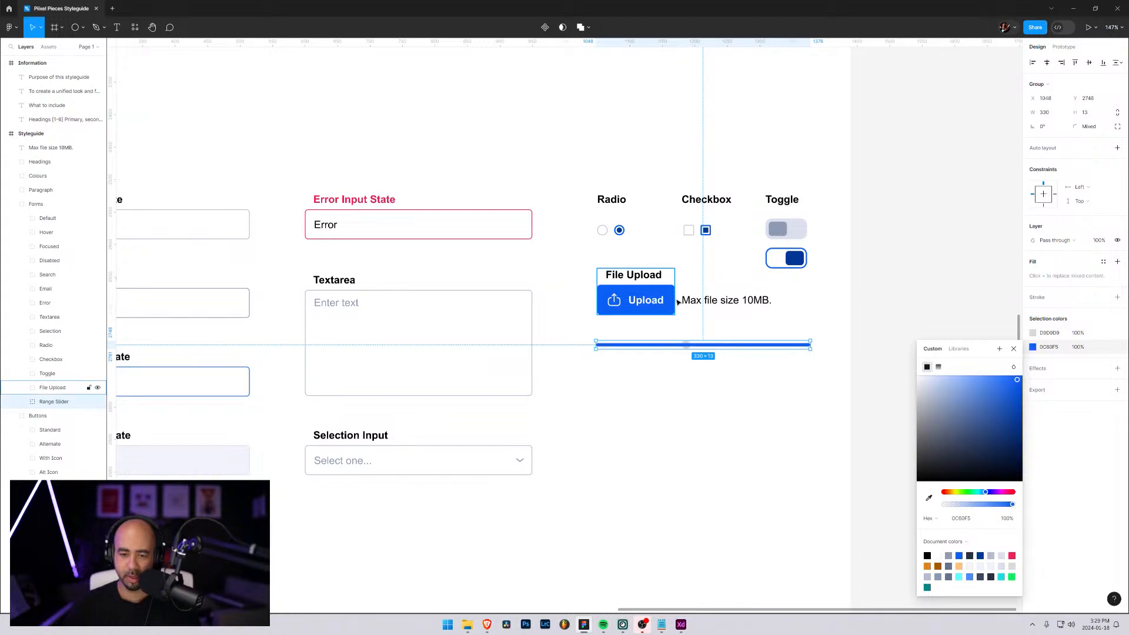
{"action": "key", "text": "ctrl+z"}
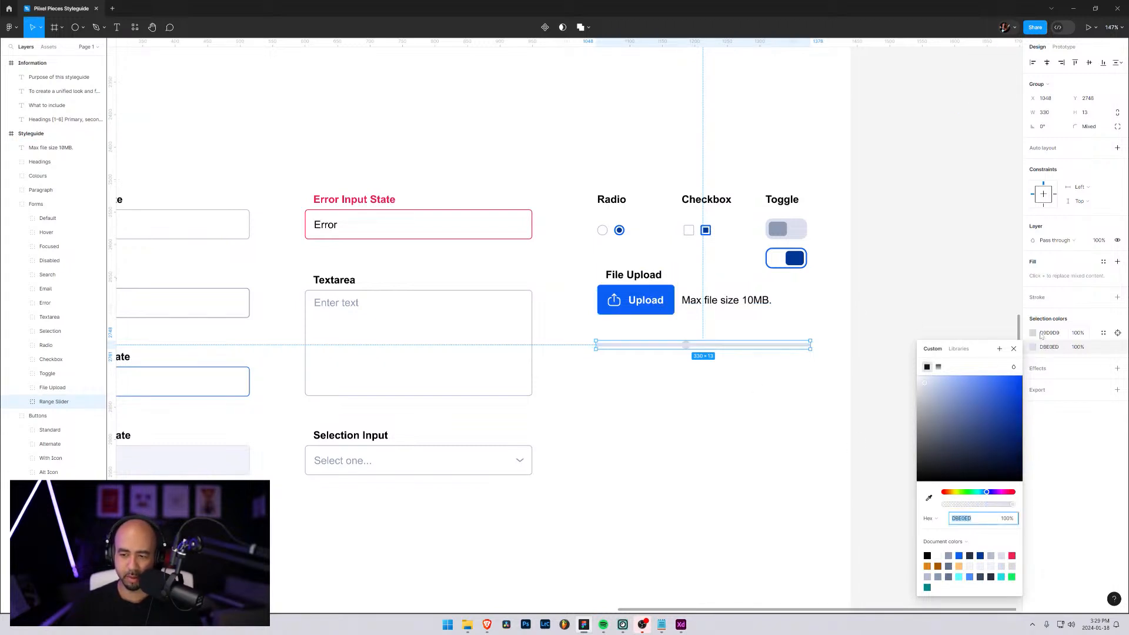
Fill the range slider's circle with the bright blue sampled from the Upload button
{"action": "left_click", "coordinate": [1034, 334]}
{"action": "left_click", "coordinate": [1034, 334]}
{"action": "left_click", "coordinate": [1033, 333]}
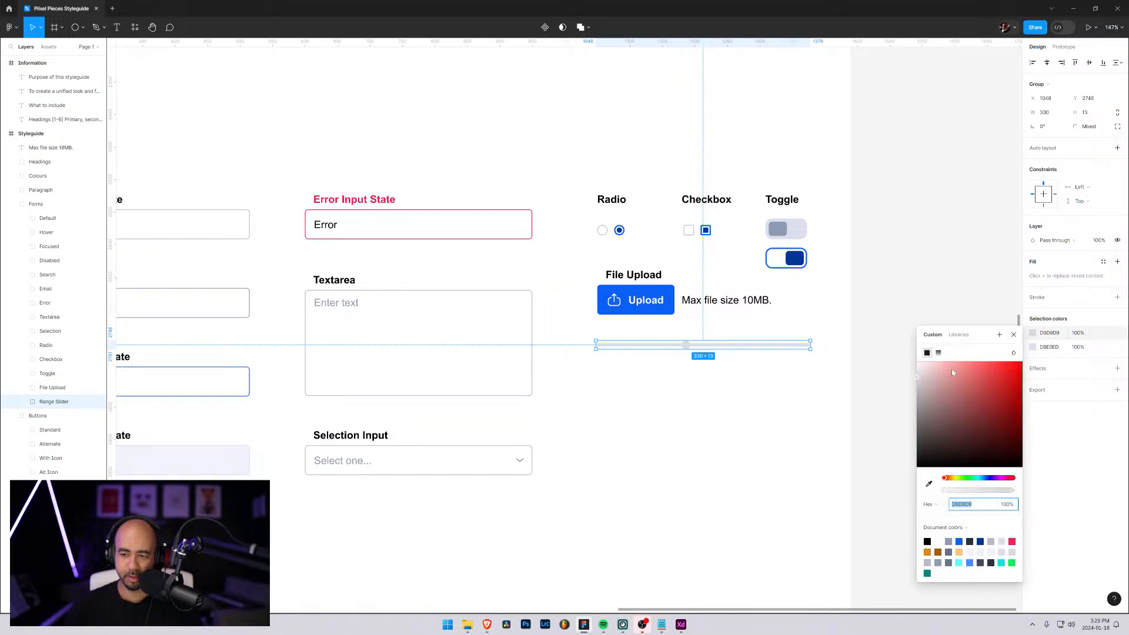
{"action": "left_click", "coordinate": [930, 484]}
{"action": "left_click", "coordinate": [655, 288]}
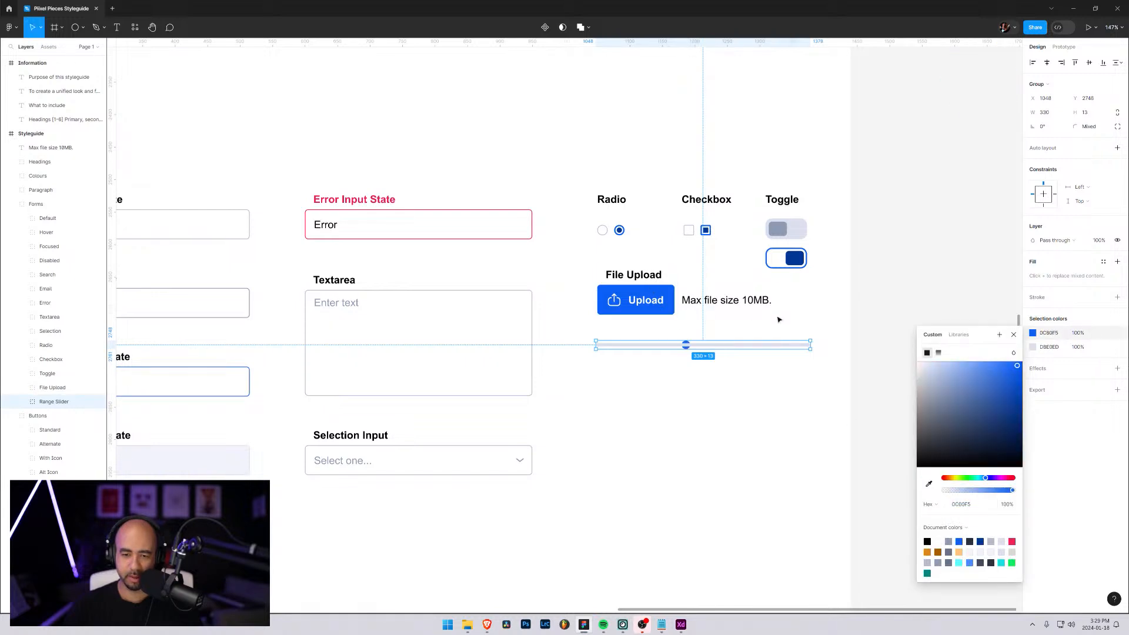
{"action": "left_click", "coordinate": [795, 321]}
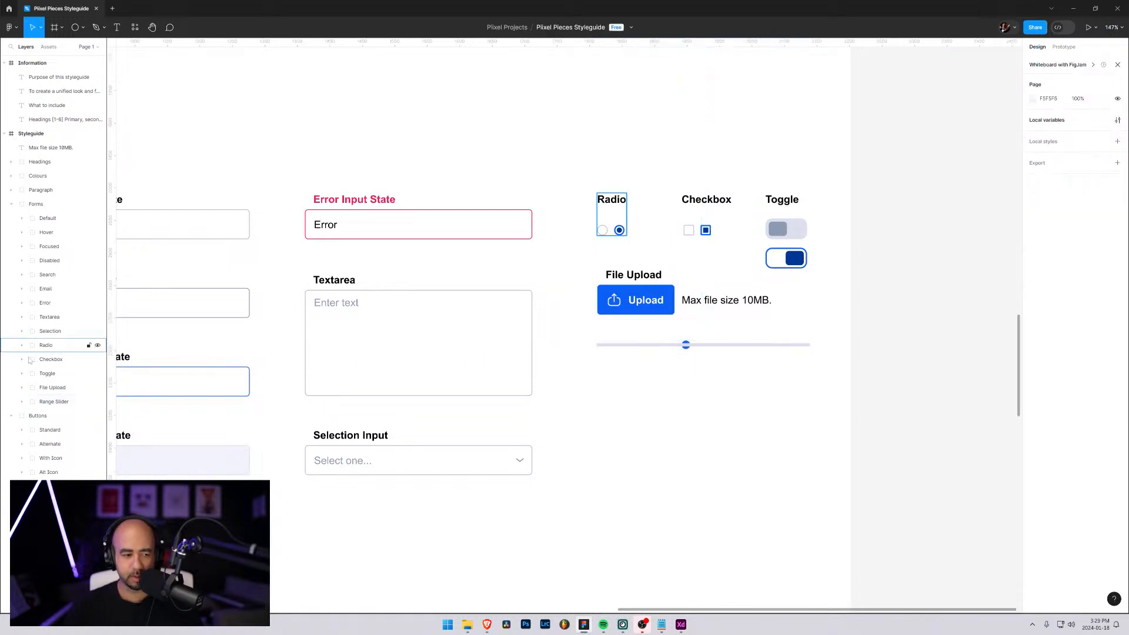
Reorder the Range Slider group so the circle's layer sits above the bar's rectangle
{"action": "left_click", "coordinate": [21, 401]}
{"action": "left_click_drag", "start_coordinate": [42, 418], "coordinate": [54, 437]}
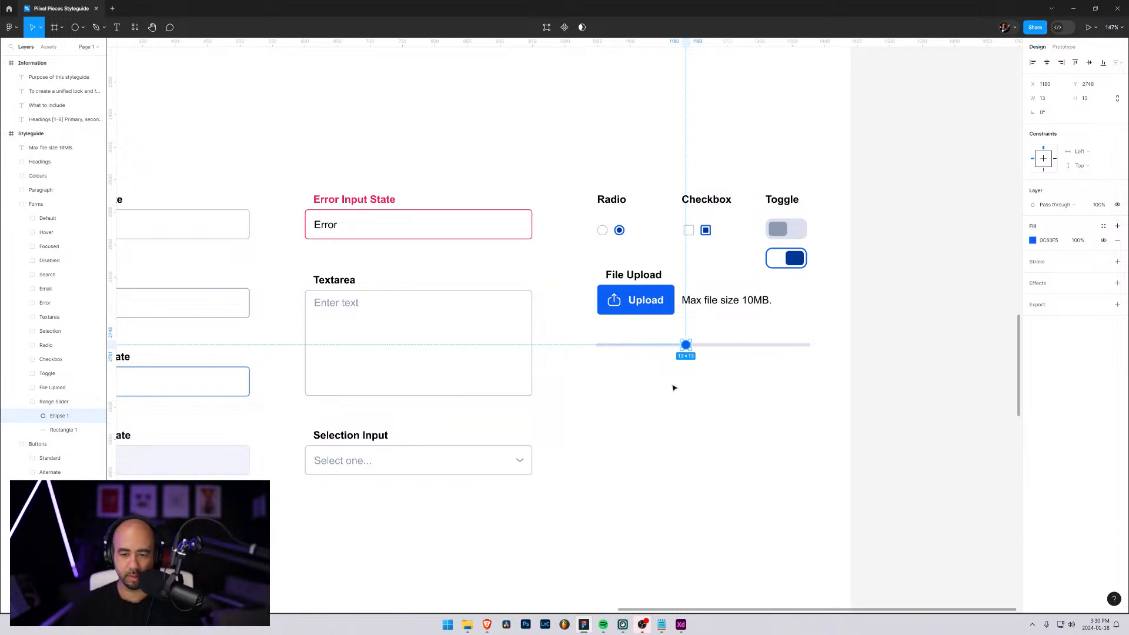
{"action": "left_click", "coordinate": [793, 382]}
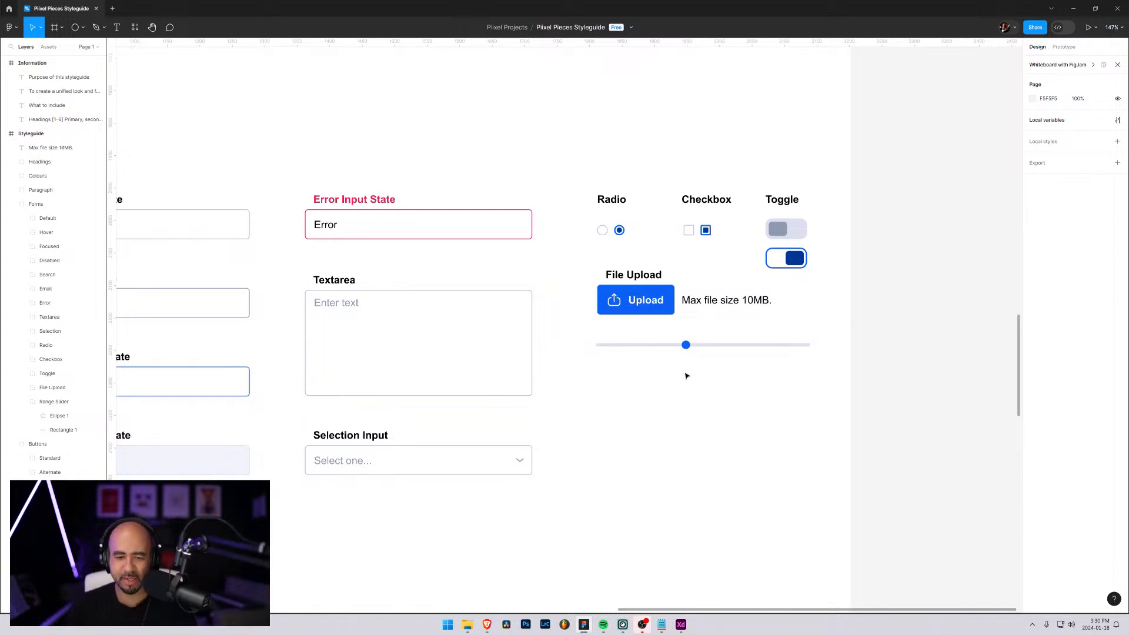
Duplicate the blue circle, keep the copy beneath the original in the layer order and resize it to 17 × 17
{"action": "left_click", "coordinate": [53, 419]}
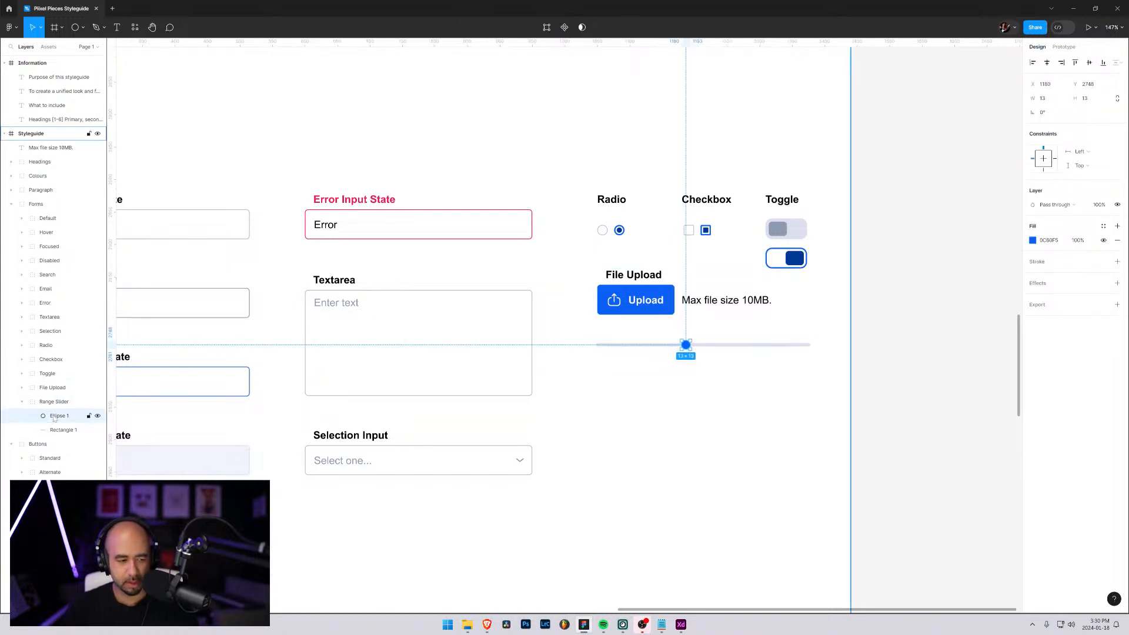
{"action": "key", "text": "ctrl+d"}
{"action": "left_click_drag", "start_coordinate": [55, 432], "coordinate": [55, 412]}
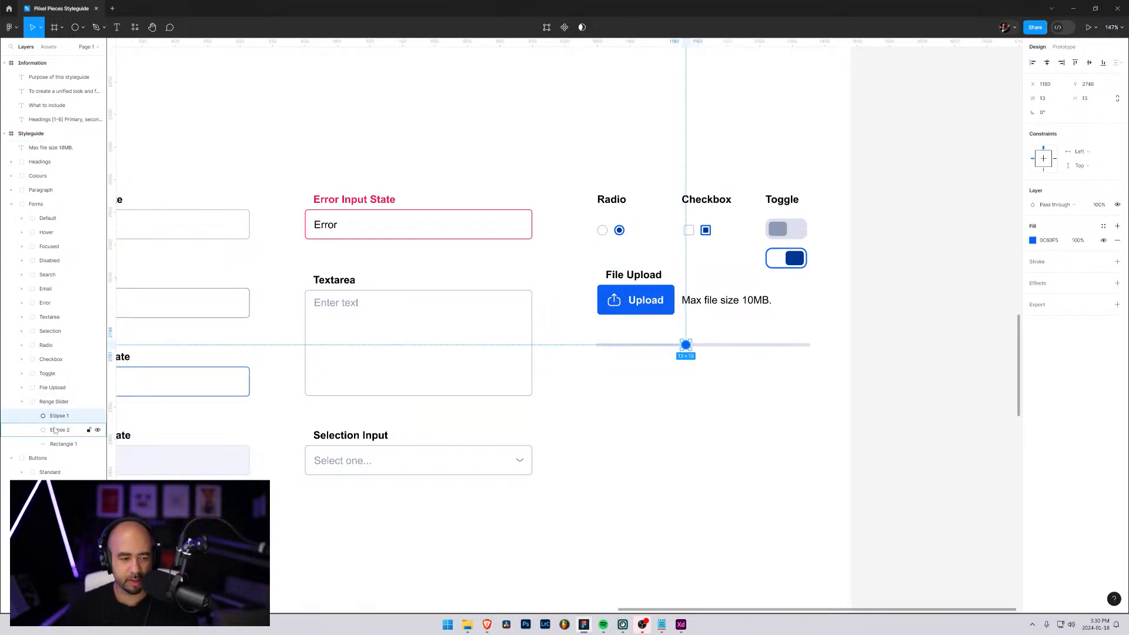
{"action": "left_click", "coordinate": [55, 430]}
{"action": "left_click", "coordinate": [1066, 100]}
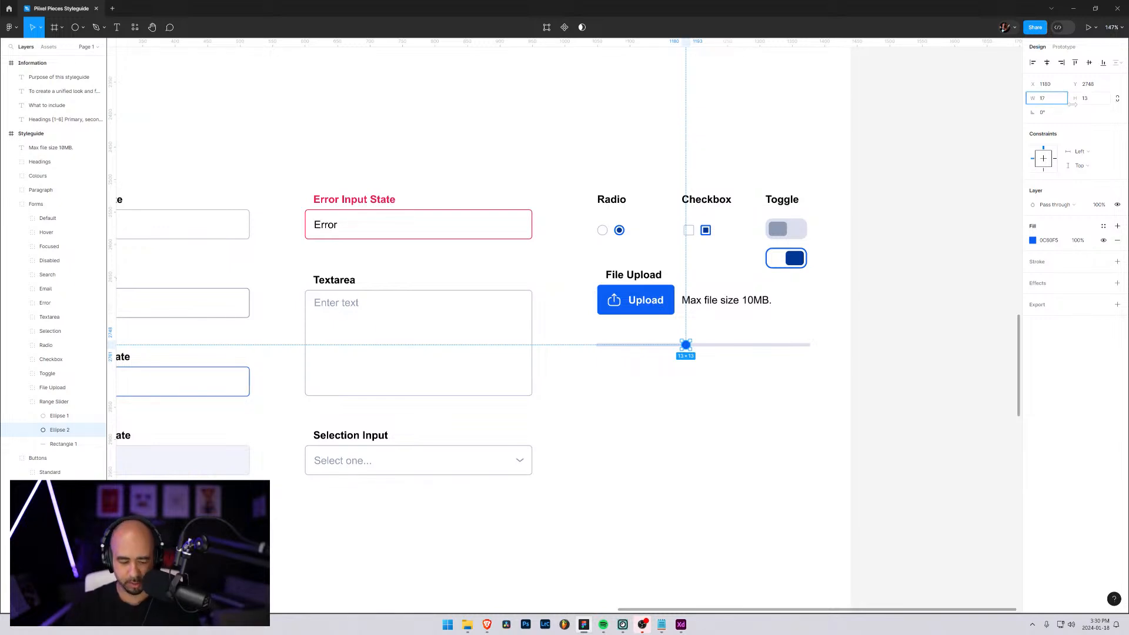
{"action": "type", "text": "17"}
{"action": "key", "text": "Tab"}
{"action": "type", "text": "17"}
{"action": "key", "text": "Return"}
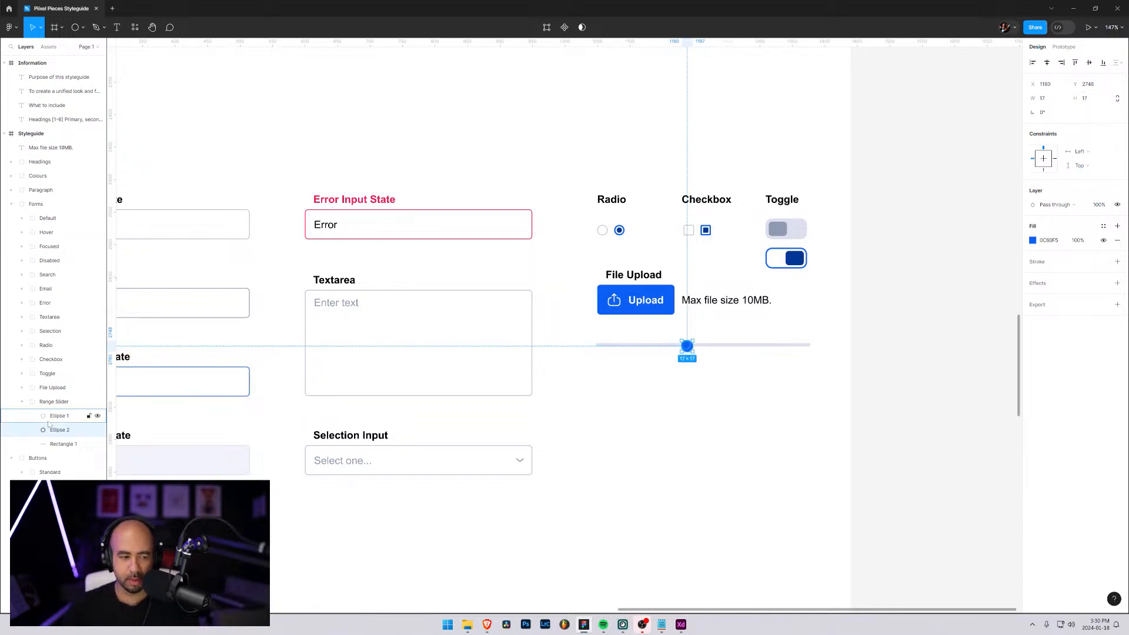
Change the fill of the 17 × 17 circle to white, FFFFFF
{"action": "left_click", "coordinate": [1033, 241]}
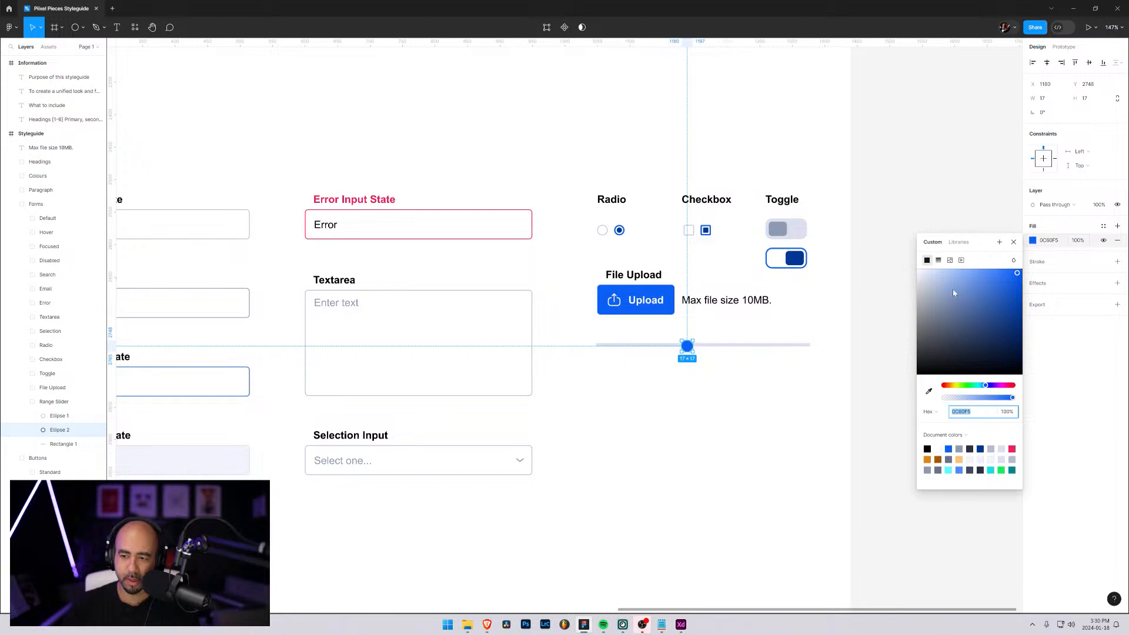
{"action": "left_click_drag", "start_coordinate": [954, 292], "coordinate": [887, 245]}
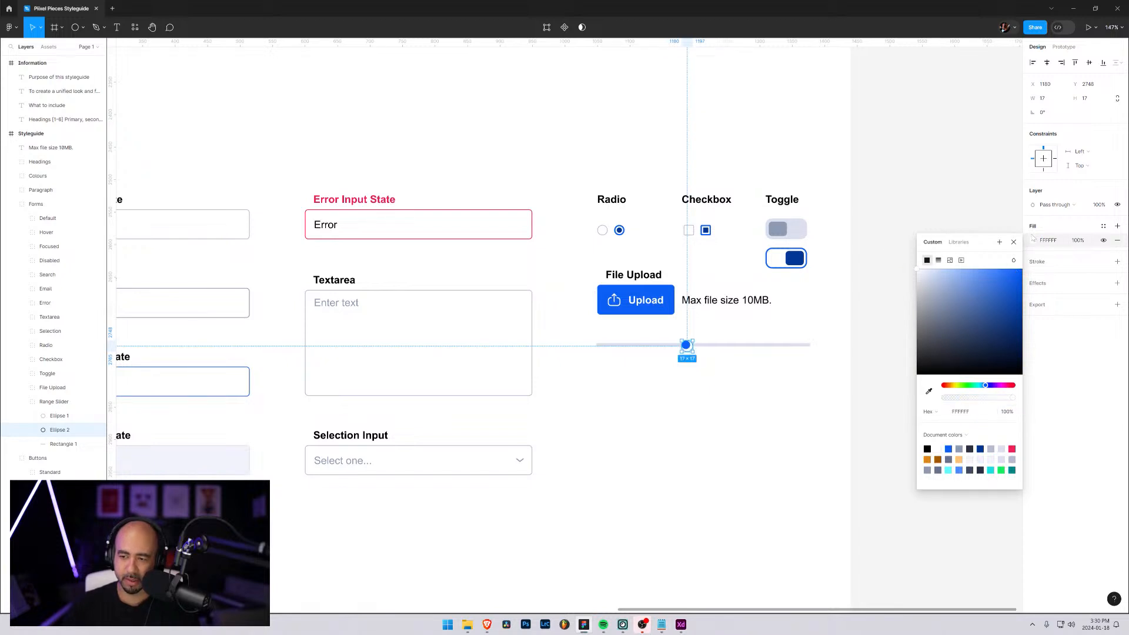
{"action": "left_click", "coordinate": [1072, 218]}
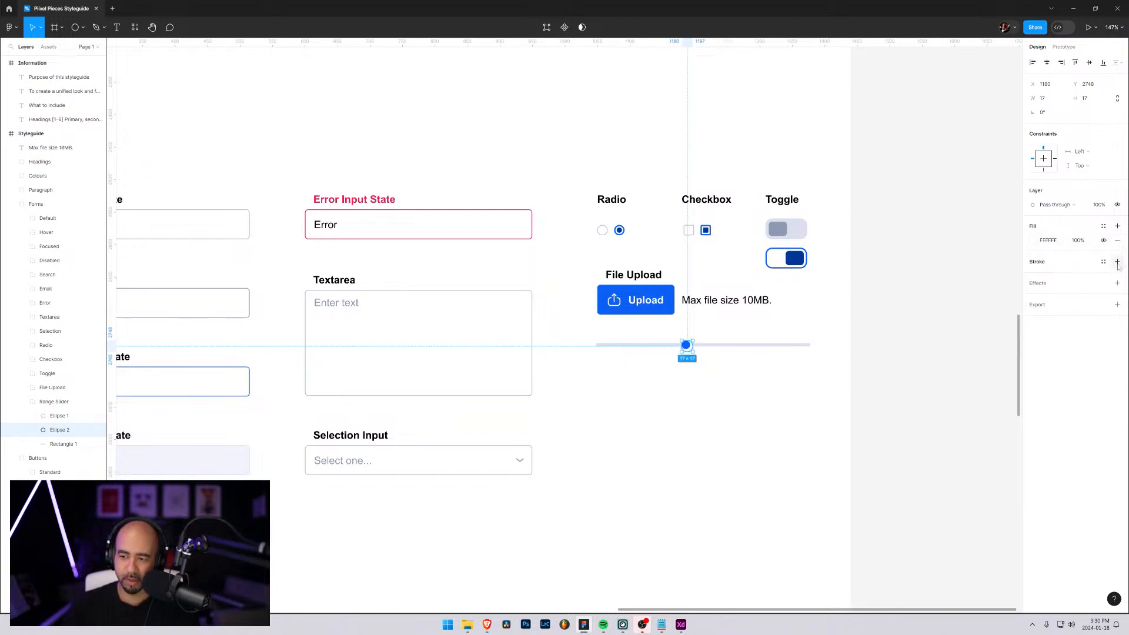
Add a stroke of weight 2 to the white circle in the dark blue 003795 sampled from the switched-on toggle's knob
{"action": "left_click", "coordinate": [1118, 261]}
{"action": "left_click", "coordinate": [1085, 293]}
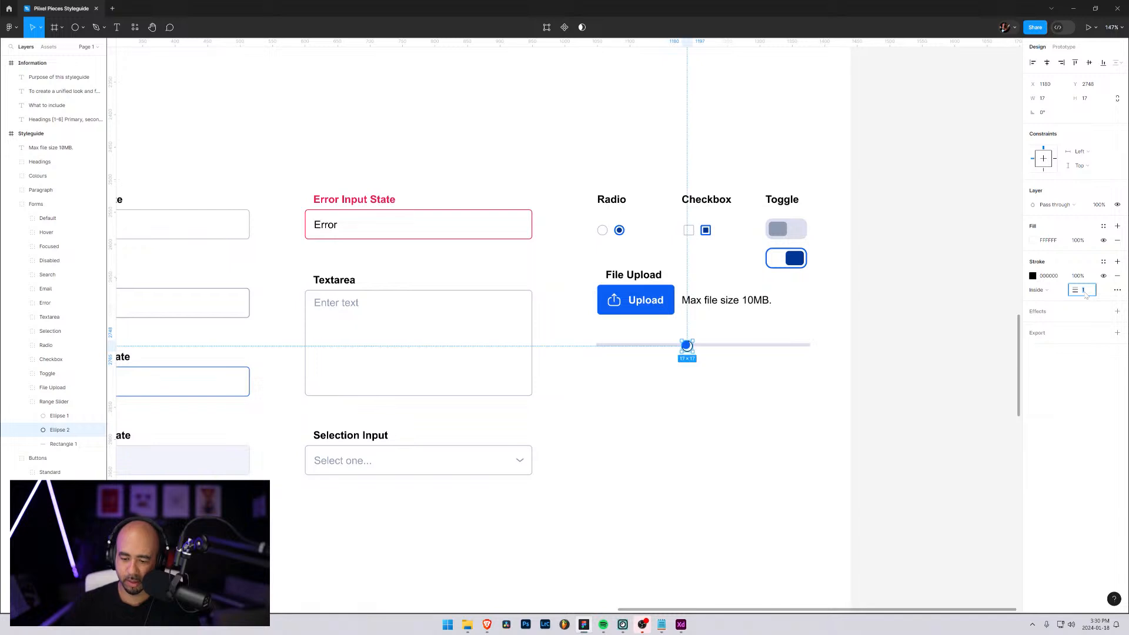
{"action": "key", "text": "Return"}
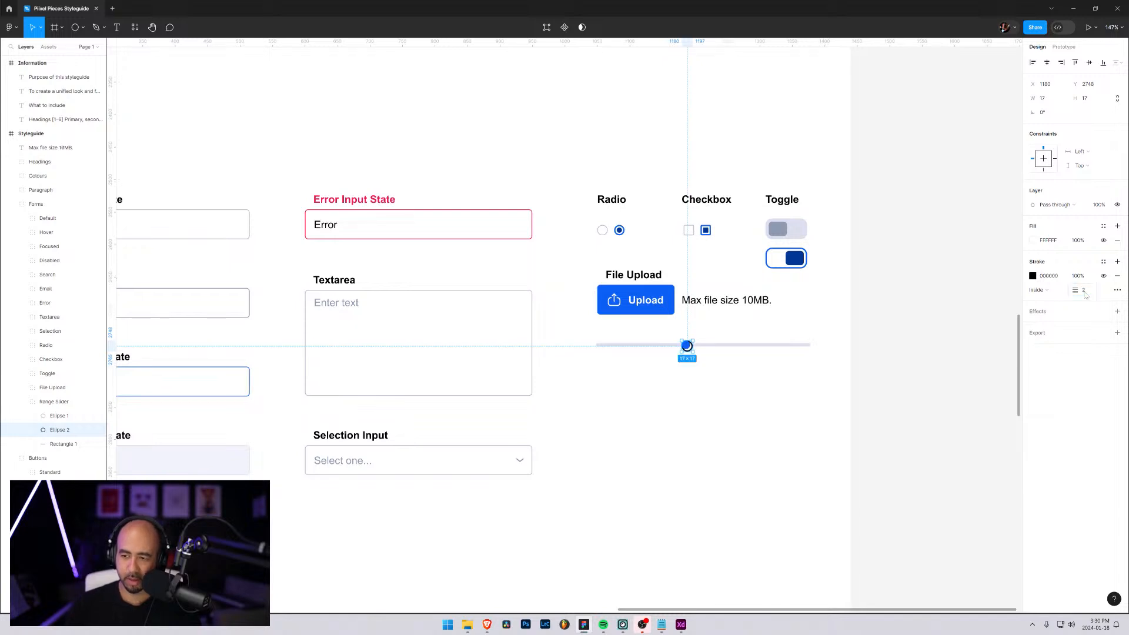
{"action": "left_click", "coordinate": [1033, 277]}
{"action": "left_click", "coordinate": [929, 428]}
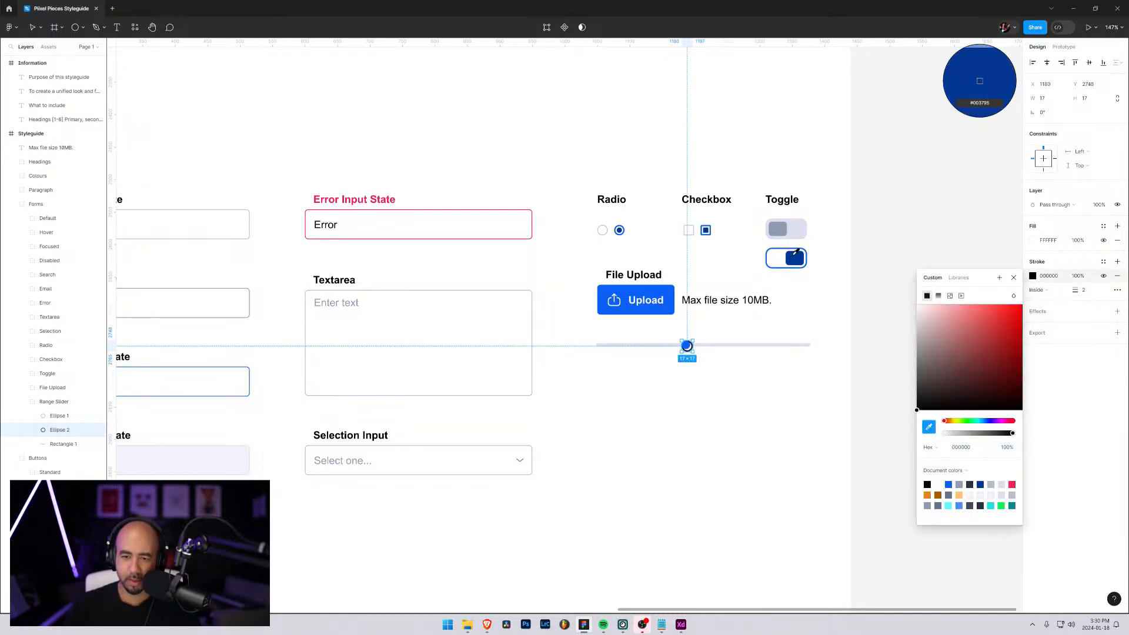
{"action": "left_click", "coordinate": [795, 255]}
{"action": "left_click", "coordinate": [1090, 369]}
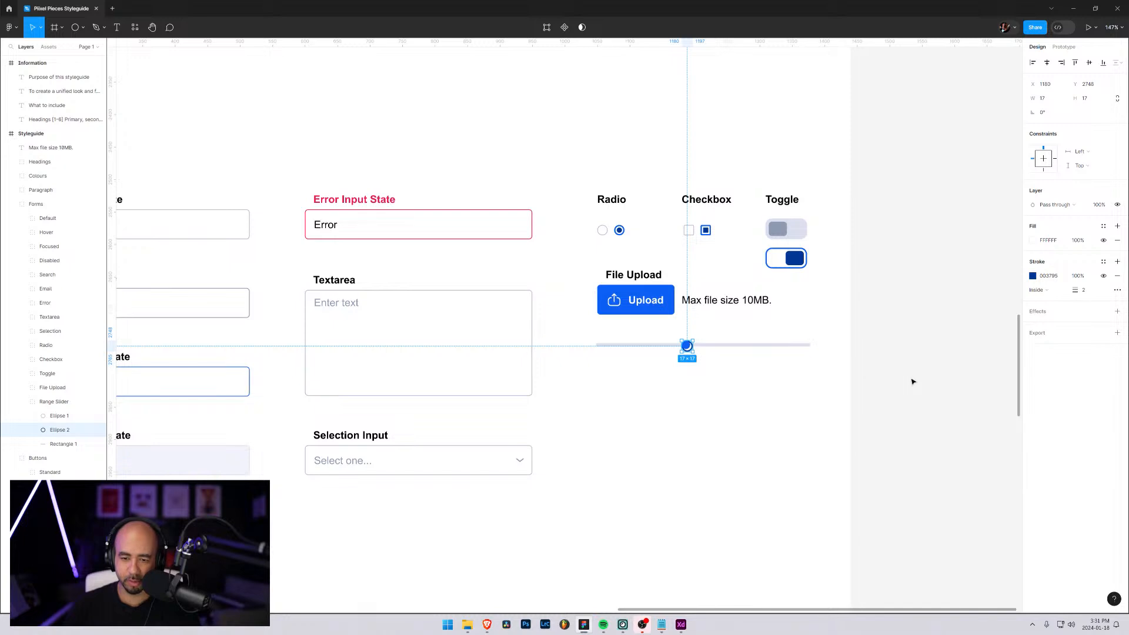
Centre the white circle behind the blue handle at X 1178, Y 2746 and set its stroke position to Outside
{"action": "key", "text": "Left"}
{"action": "key", "text": "Left"}
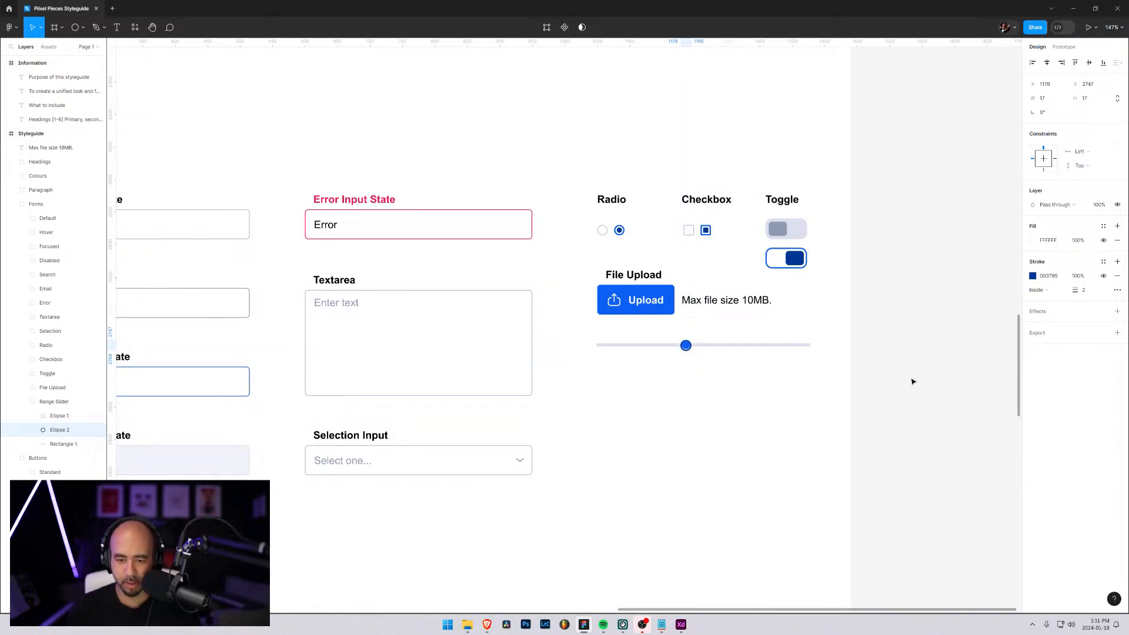
{"action": "key", "text": "Left"}
{"action": "key", "text": "Right"}
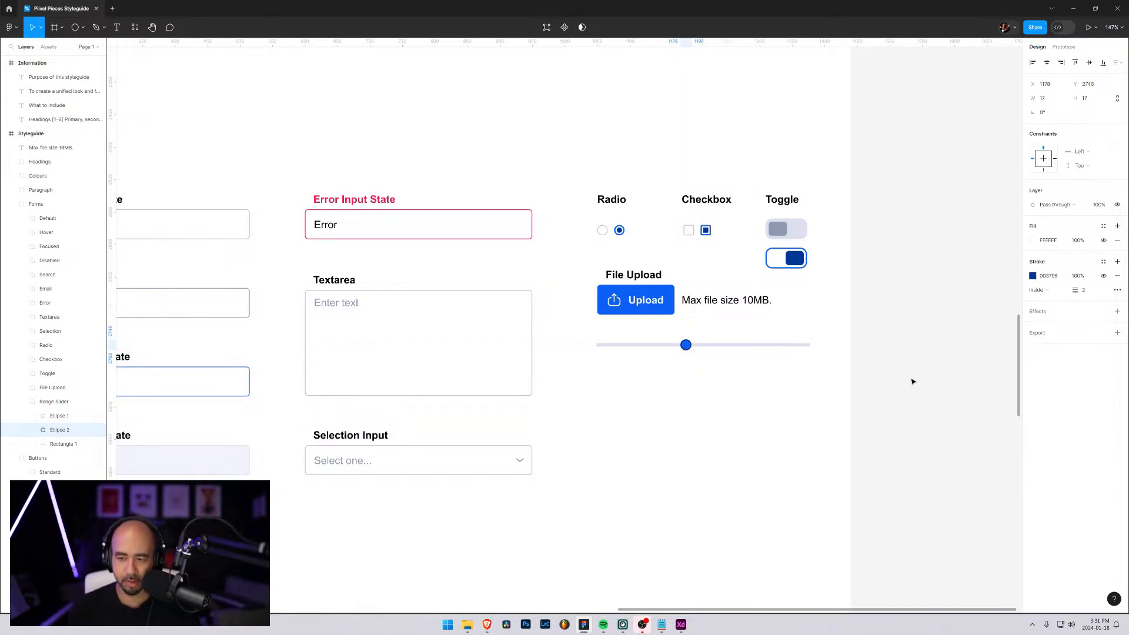
{"action": "left_click", "coordinate": [1040, 290]}
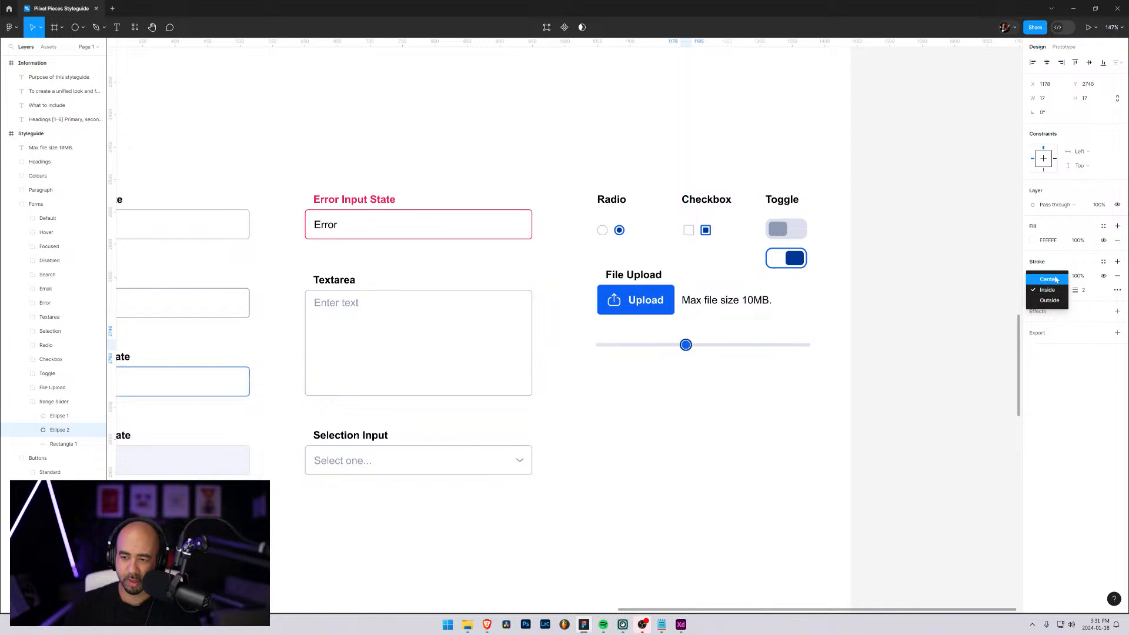
{"action": "left_click", "coordinate": [1053, 301]}
{"action": "left_click", "coordinate": [794, 401]}
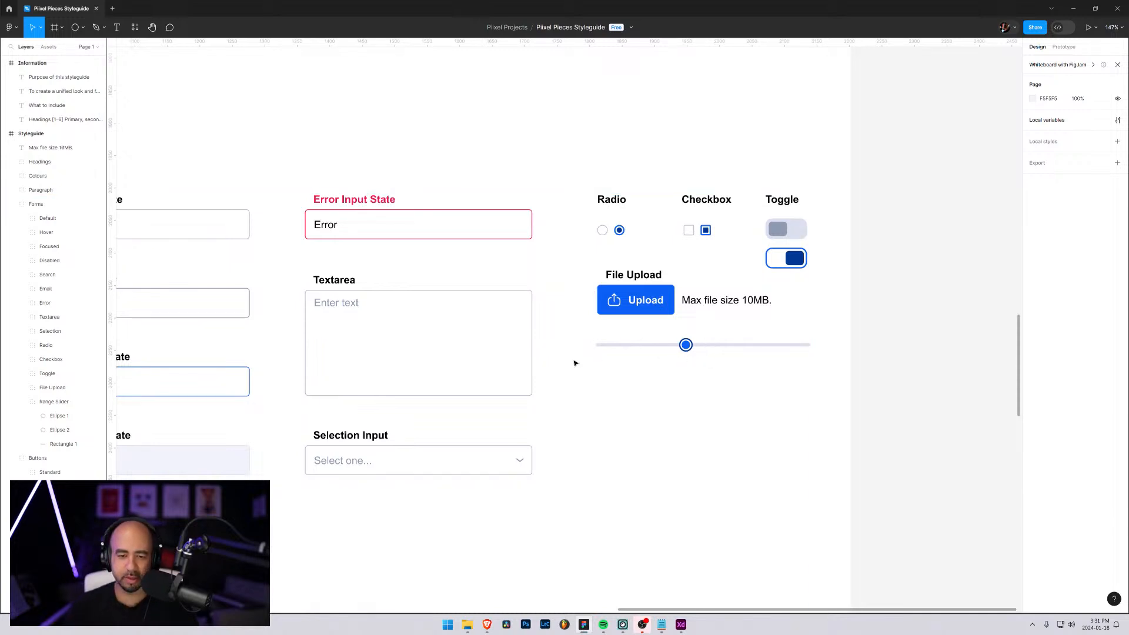
Rename the white outlined circle's layer as Stroke and the blue circle's layer as Handle
{"action": "double_click", "coordinate": [60, 430]}
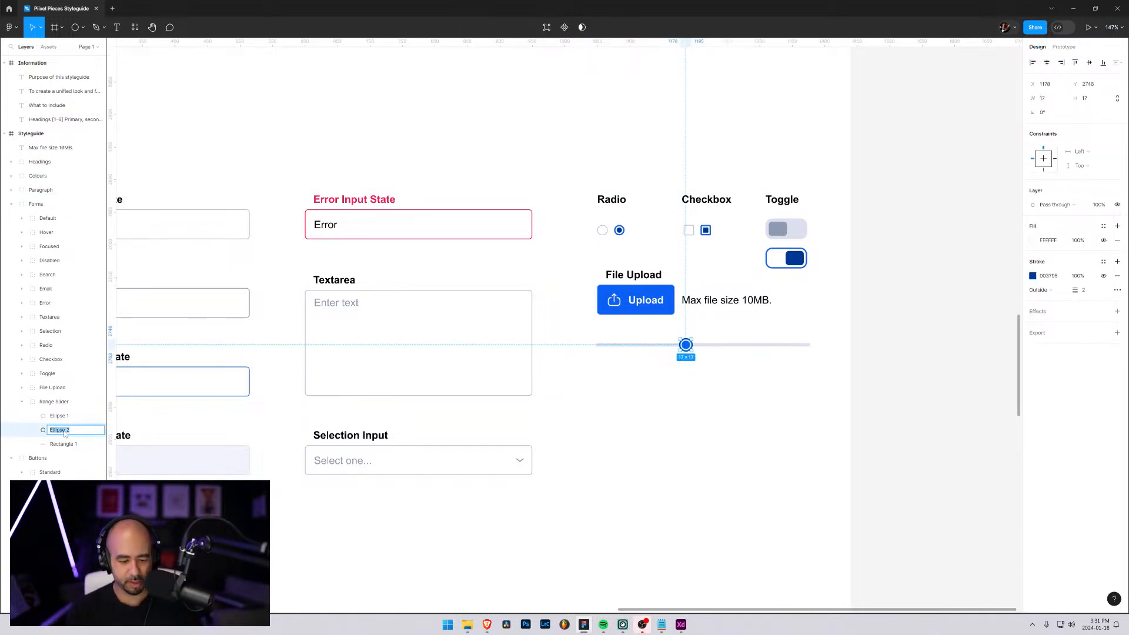
{"action": "type", "text": "Stro"}
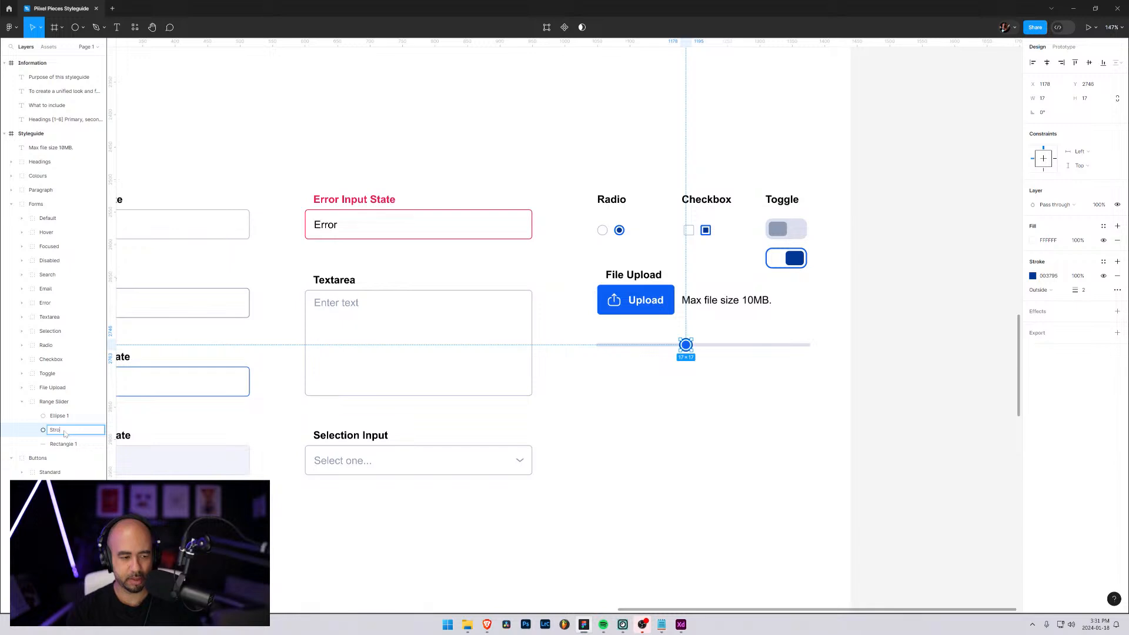
{"action": "type", "text": "ke"}
{"action": "double_click", "coordinate": [65, 416]}
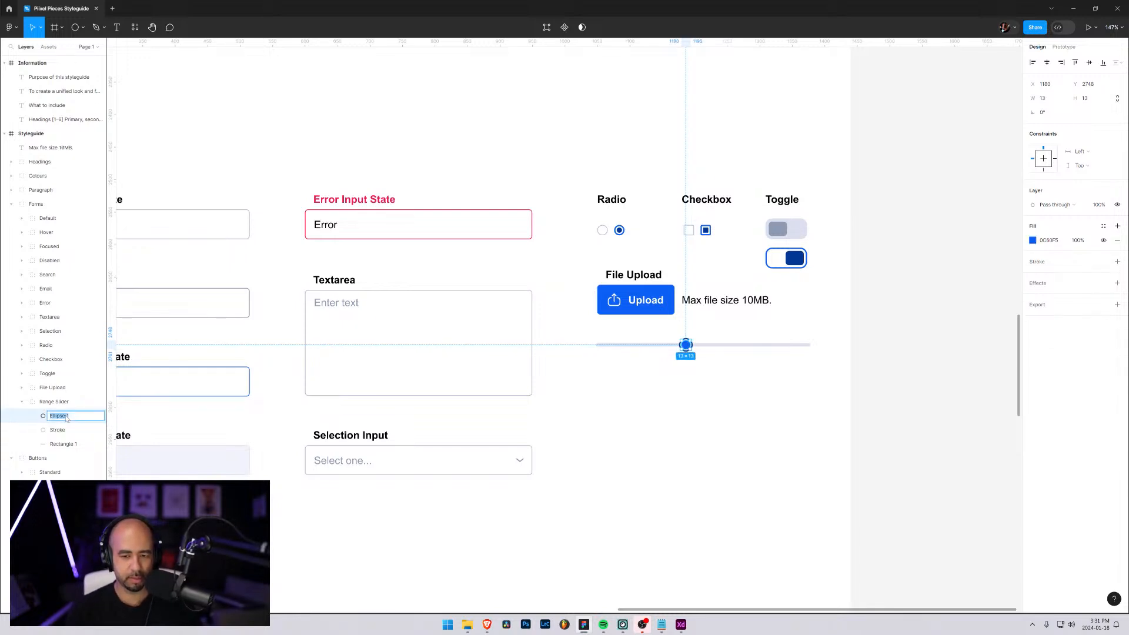
{"action": "type", "text": "Handle"}
{"action": "key", "text": "Return"}
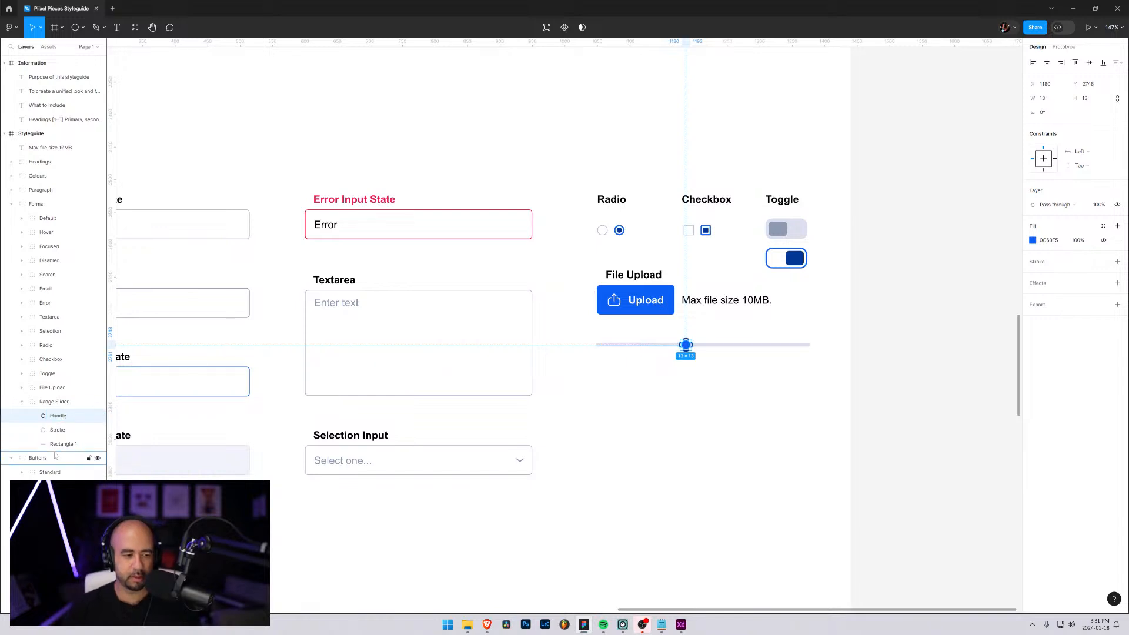
Rename the slider's rectangle layer as Range Bar and collapse the Range Slider group
{"action": "double_click", "coordinate": [61, 445]}
{"action": "type", "text": "Range"}
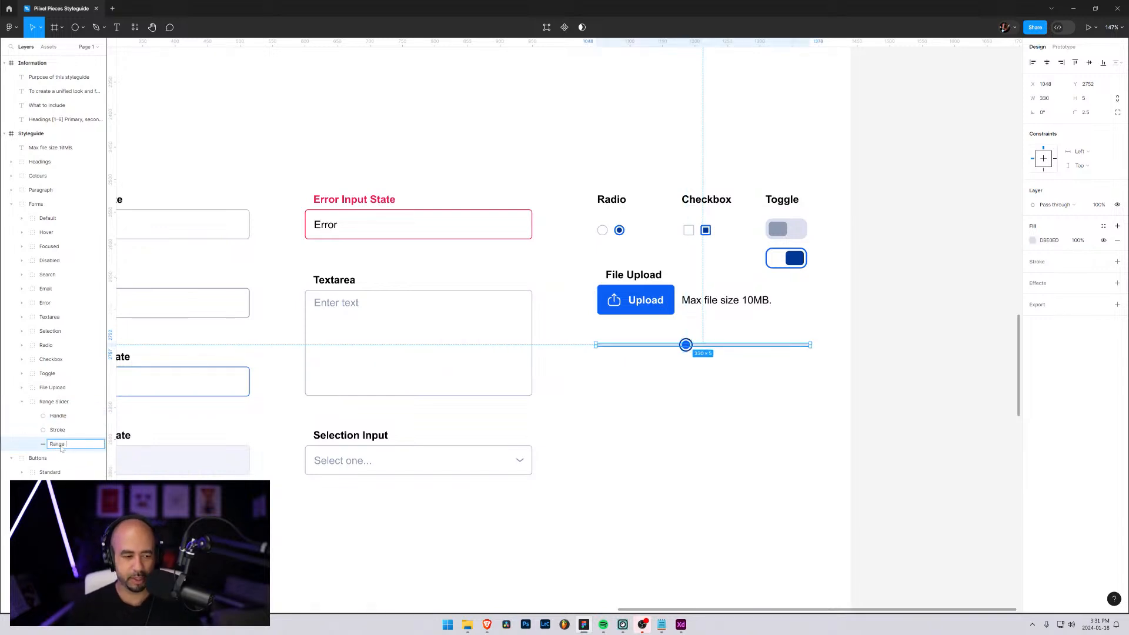
{"action": "type", "text": " Bar"}
{"action": "key", "text": "Return"}
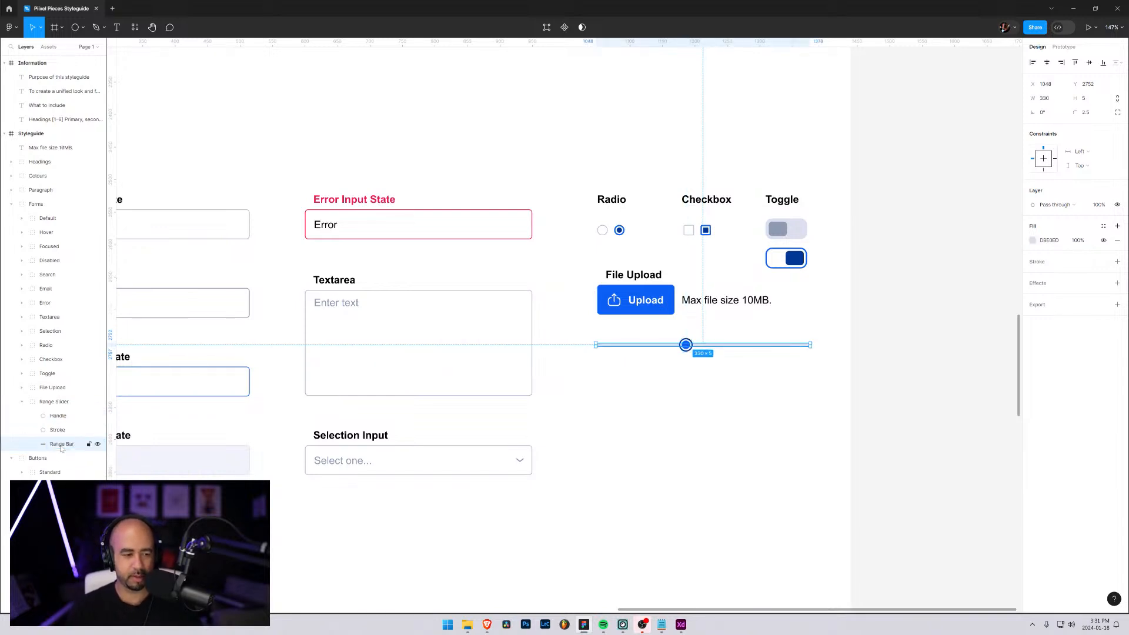
{"action": "left_click", "coordinate": [22, 402]}
{"action": "left_click", "coordinate": [547, 442]}
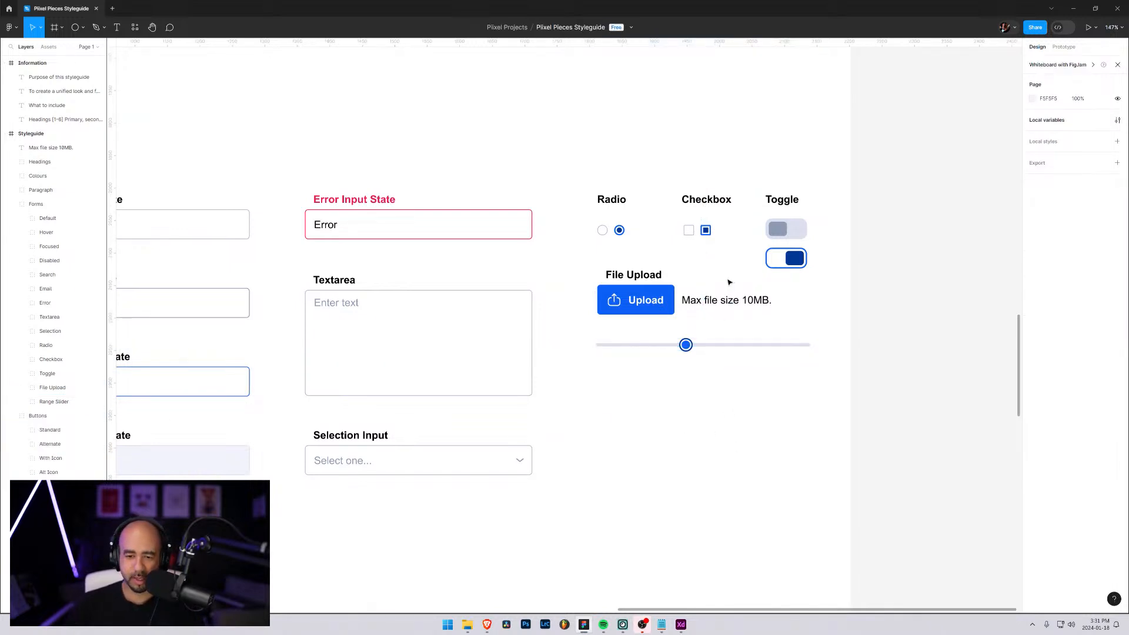
{"action": "left_click_drag", "start_coordinate": [318, 178], "coordinate": [448, 315]}
{"action": "left_click_drag", "start_coordinate": [332, 177], "coordinate": [618, 399]}
{"action": "left_click_drag", "start_coordinate": [327, 260], "coordinate": [650, 494]}
{"action": "left_click_drag", "start_coordinate": [416, 247], "coordinate": [466, 549]}
{"action": "left_click_drag", "start_coordinate": [435, 173], "coordinate": [593, 562]}
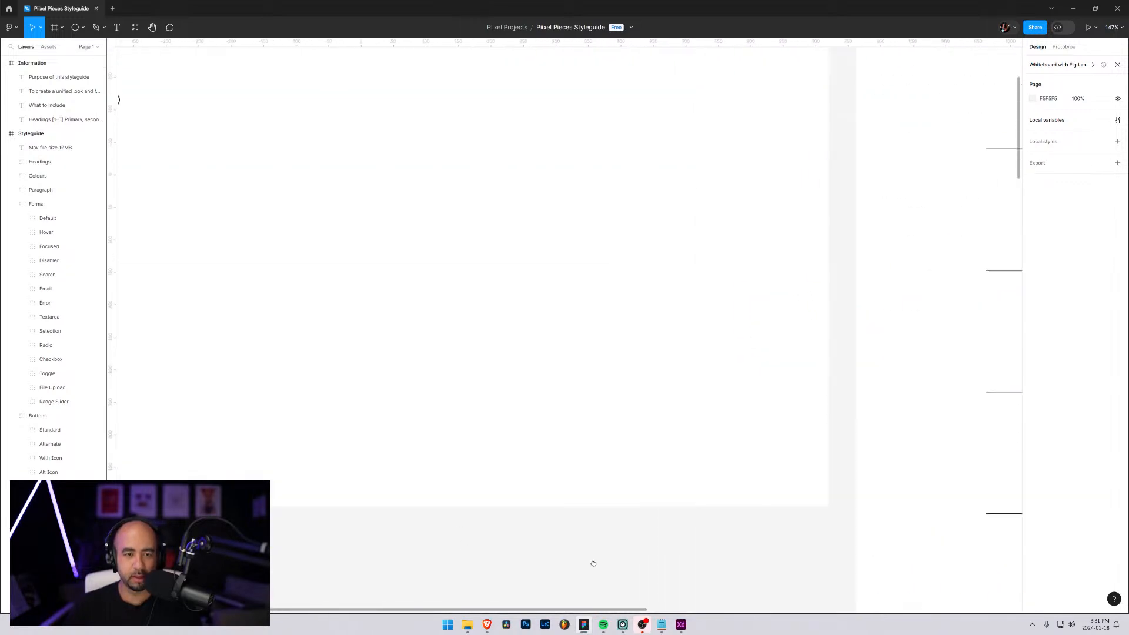
Examine the style guide's list of what to include and compare it with the colour and form sections already built
{"action": "left_click_drag", "start_coordinate": [345, 204], "coordinate": [720, 315]}
{"action": "left_click_drag", "start_coordinate": [607, 403], "coordinate": [633, 244]}
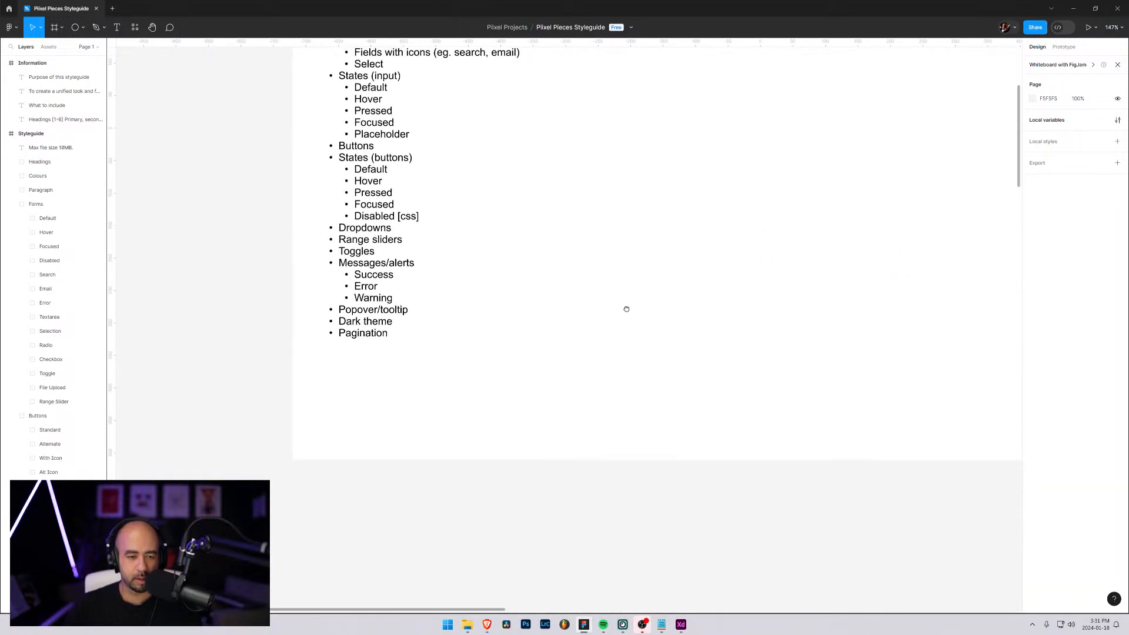
{"action": "left_click_drag", "start_coordinate": [421, 235], "coordinate": [420, 277]}
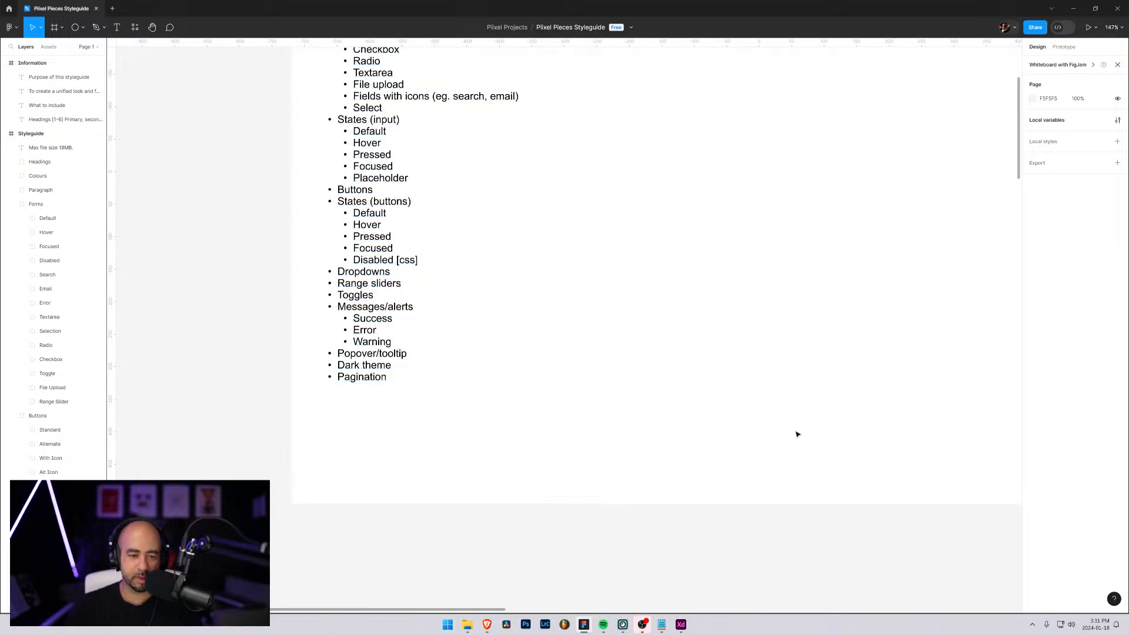
{"action": "left_click_drag", "start_coordinate": [923, 461], "coordinate": [739, 442]}
{"action": "left_click_drag", "start_coordinate": [708, 383], "coordinate": [780, 436]}
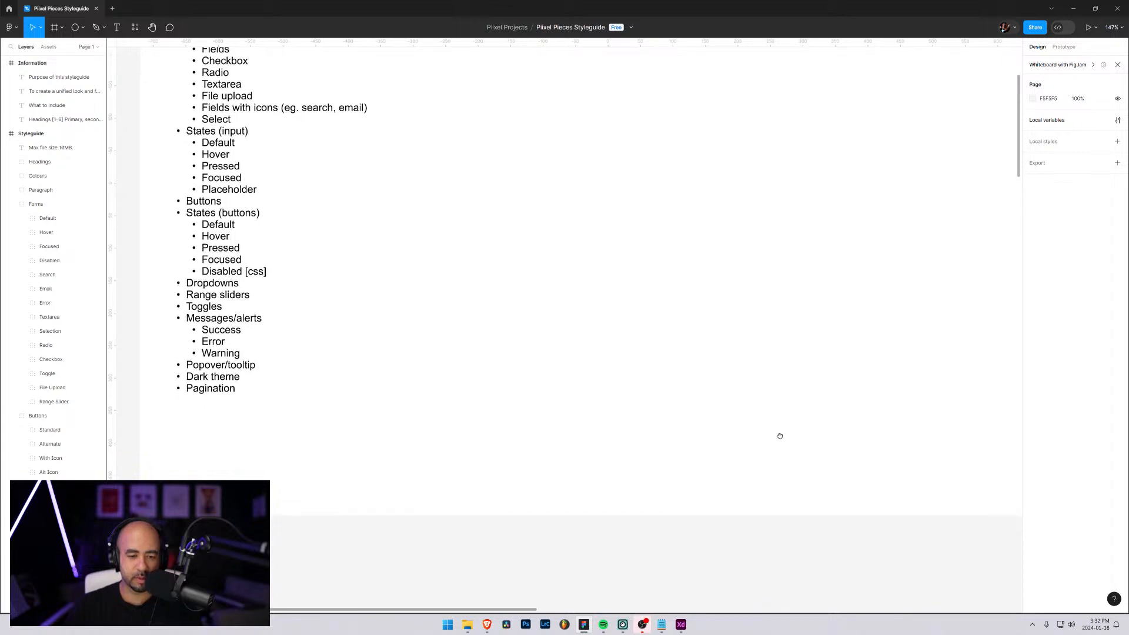
{"action": "left_click_drag", "start_coordinate": [780, 436], "coordinate": [393, 258]}
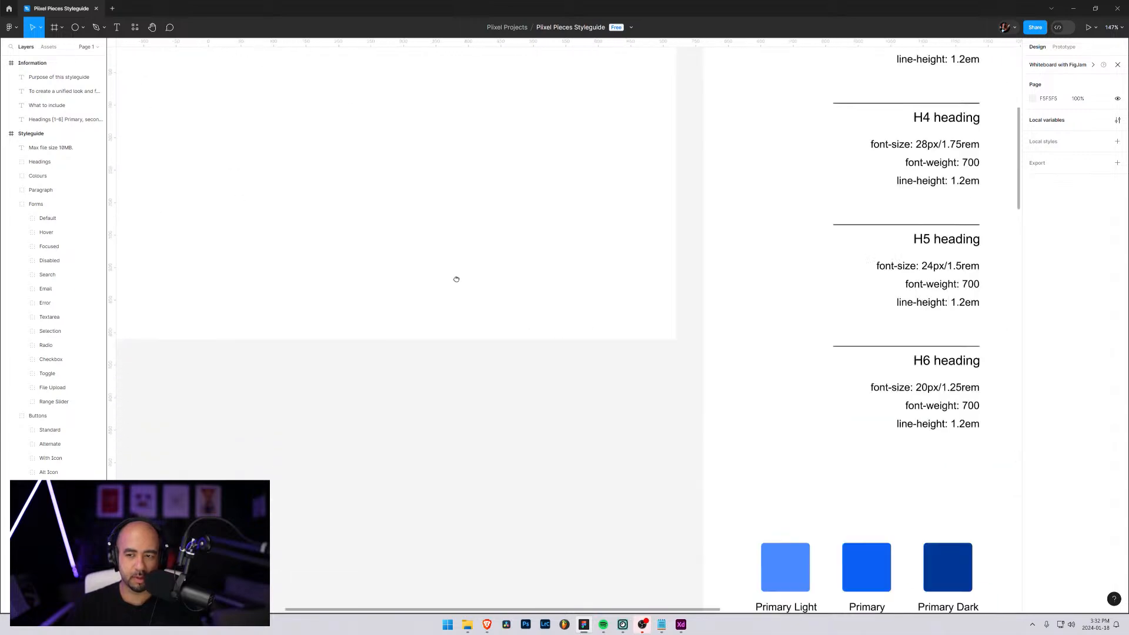
{"action": "left_click_drag", "start_coordinate": [750, 353], "coordinate": [402, 222]}
{"action": "left_click_drag", "start_coordinate": [794, 353], "coordinate": [394, 216]}
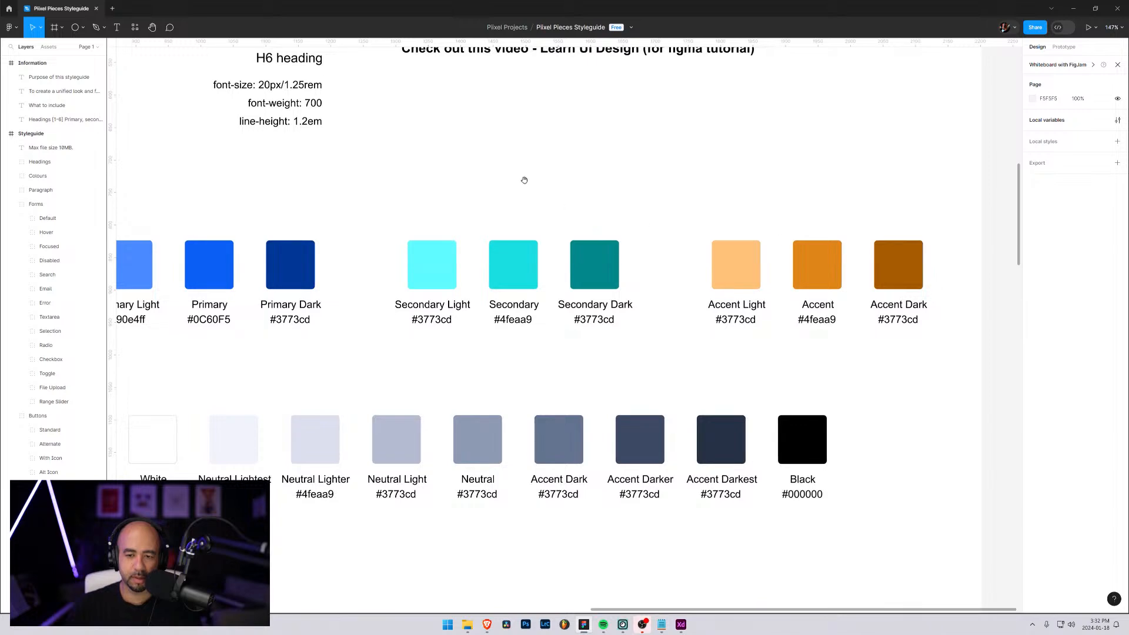
{"action": "scroll", "coordinate": [647, 294], "scroll_direction": "down", "scroll_amount": 10}
{"action": "scroll", "coordinate": [788, 381], "scroll_direction": "right", "scroll_amount": 3}
{"action": "scroll", "coordinate": [789, 381], "scroll_direction": "down", "scroll_amount": 6}
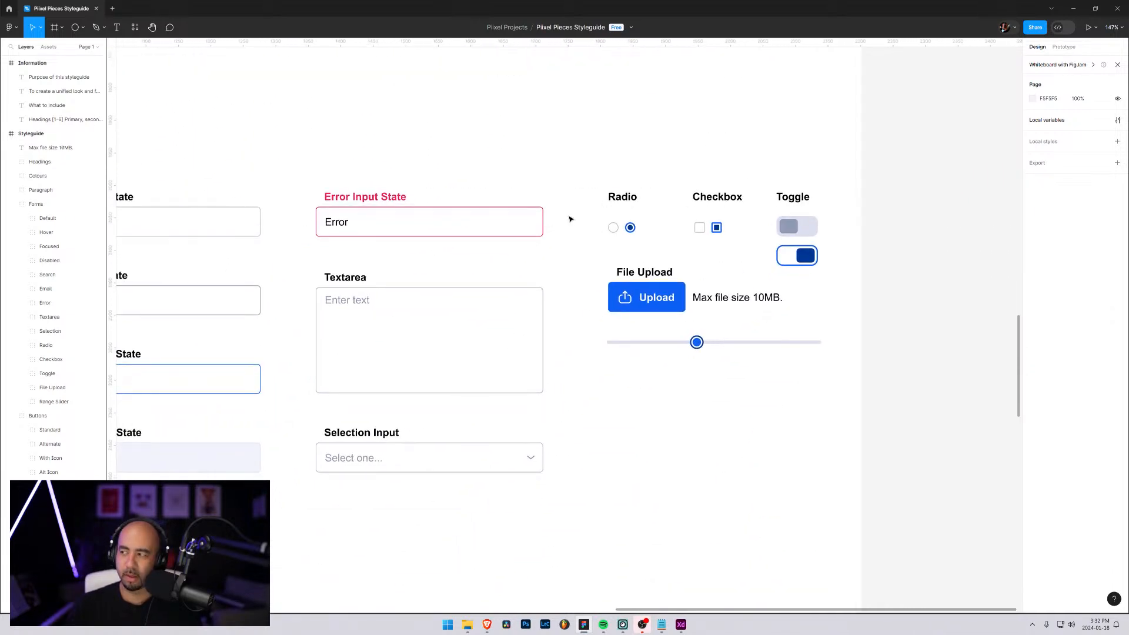
Switch to the Brave browser and open the login page of datashift.ca in a new tab
{"action": "mouse_move", "coordinate": [496, 630]}
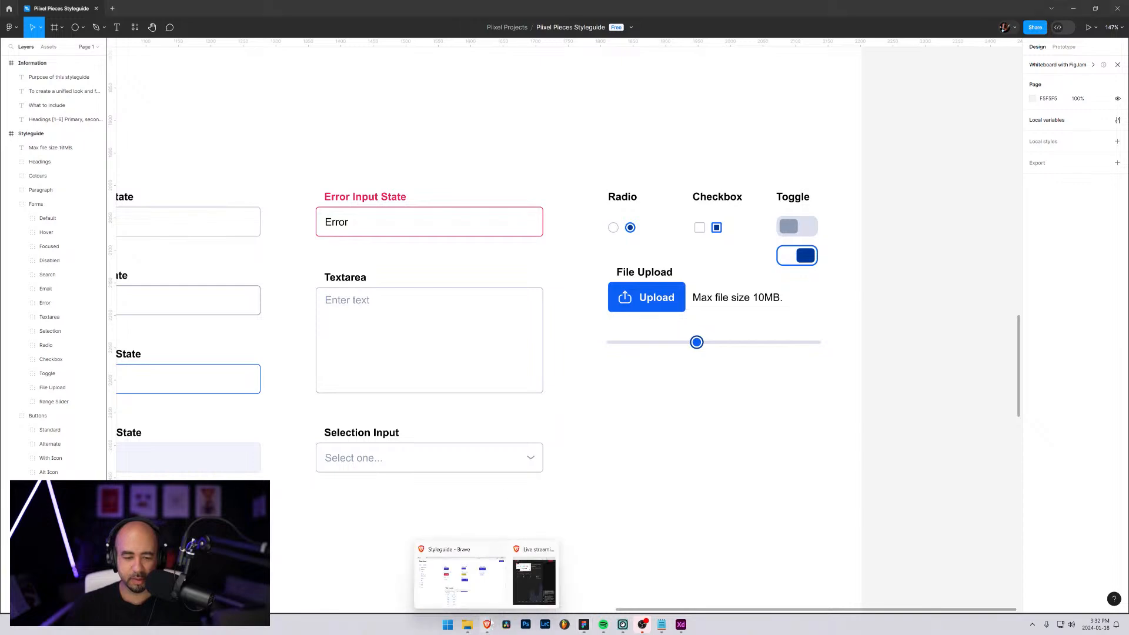
{"action": "left_click", "coordinate": [459, 583]}
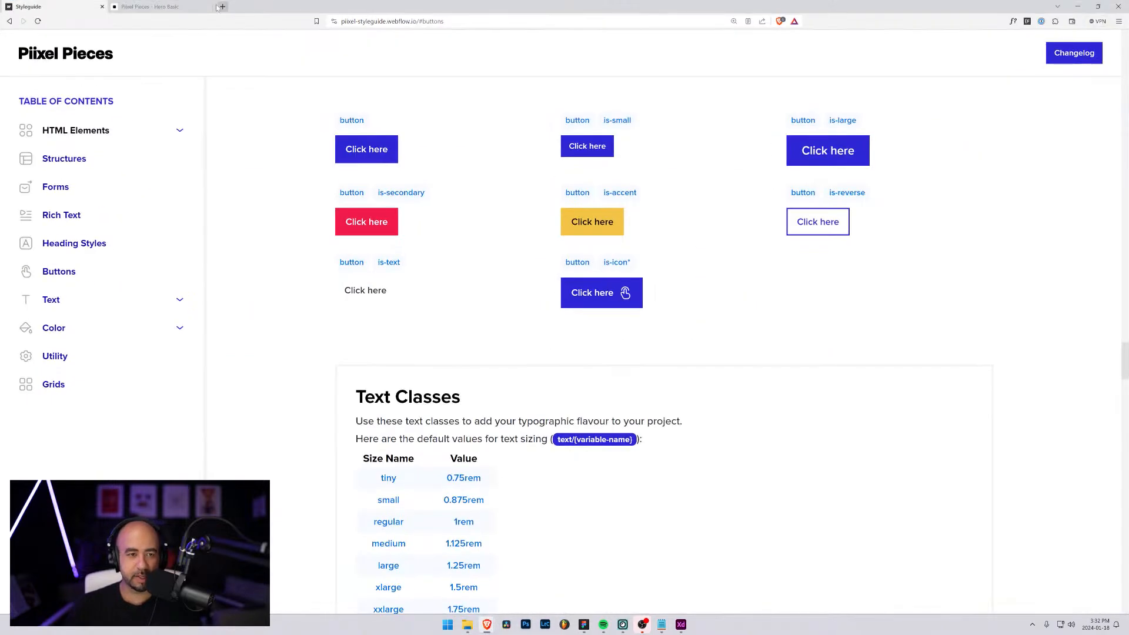
{"action": "left_click", "coordinate": [221, 8]}
{"action": "type", "text": "datashift.ca"}
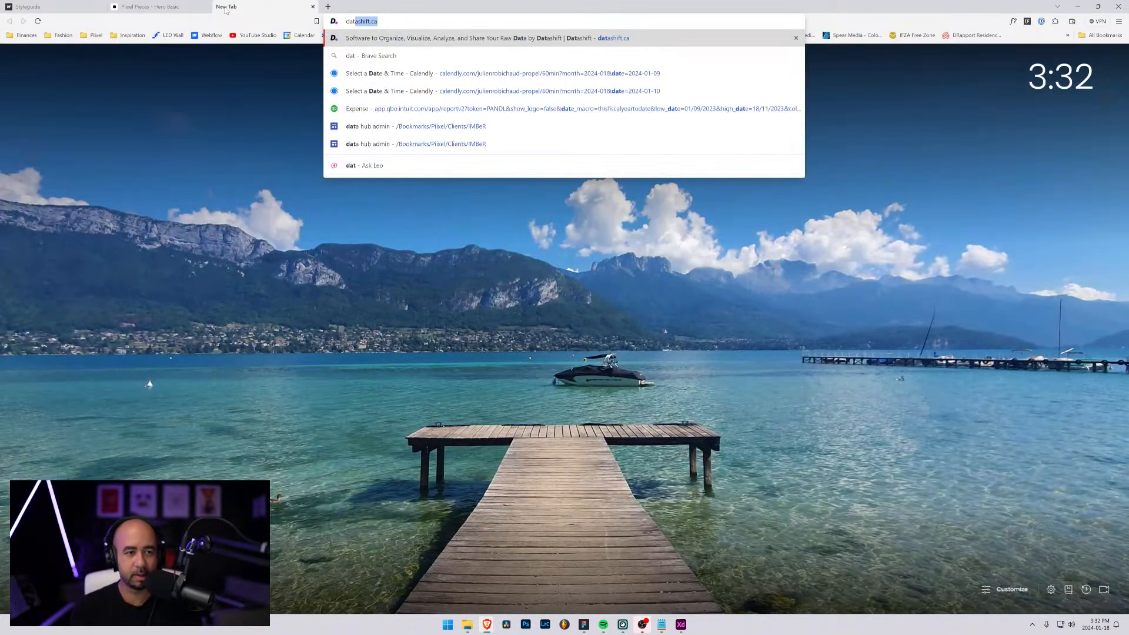
{"action": "key", "text": "Return"}
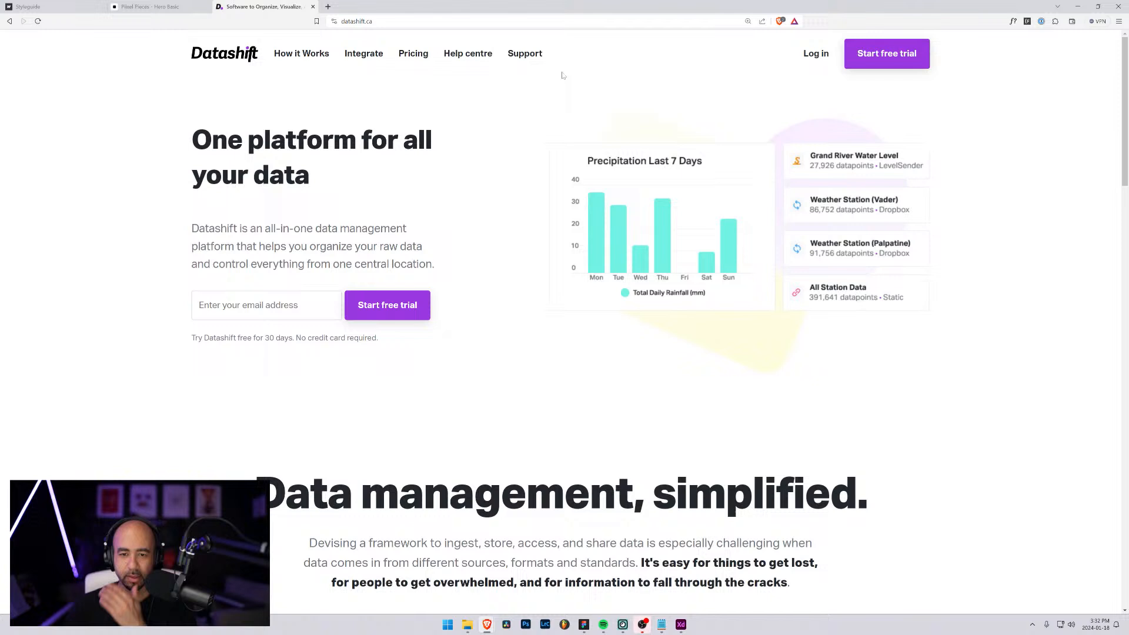
{"action": "left_click", "coordinate": [817, 54]}
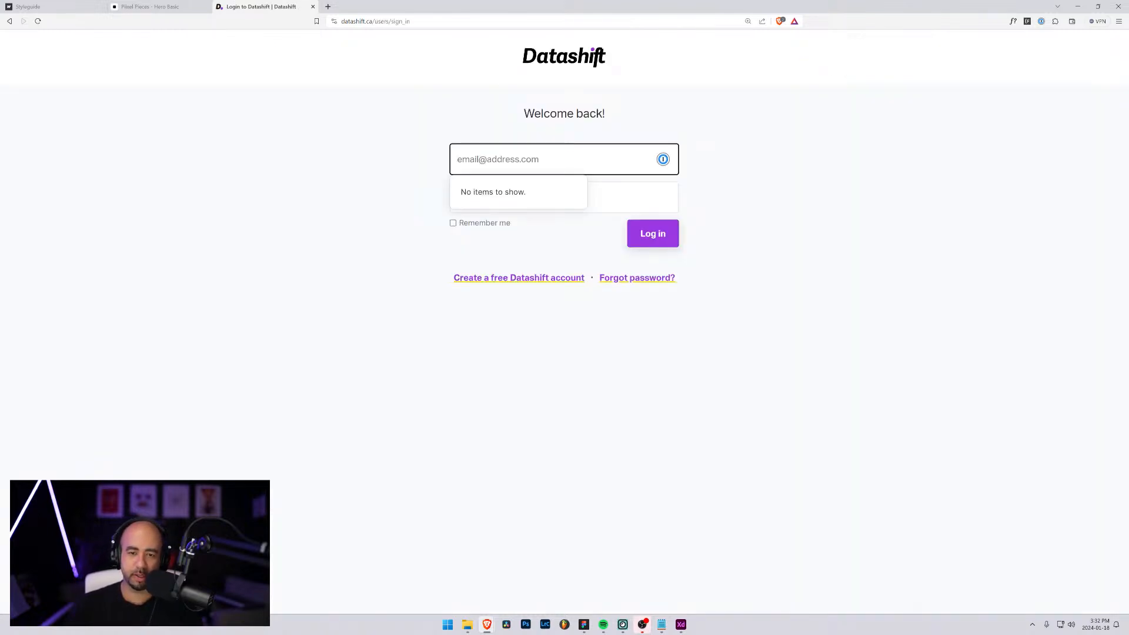
{"action": "left_click", "coordinate": [409, 206]}
{"action": "left_click", "coordinate": [518, 159]}
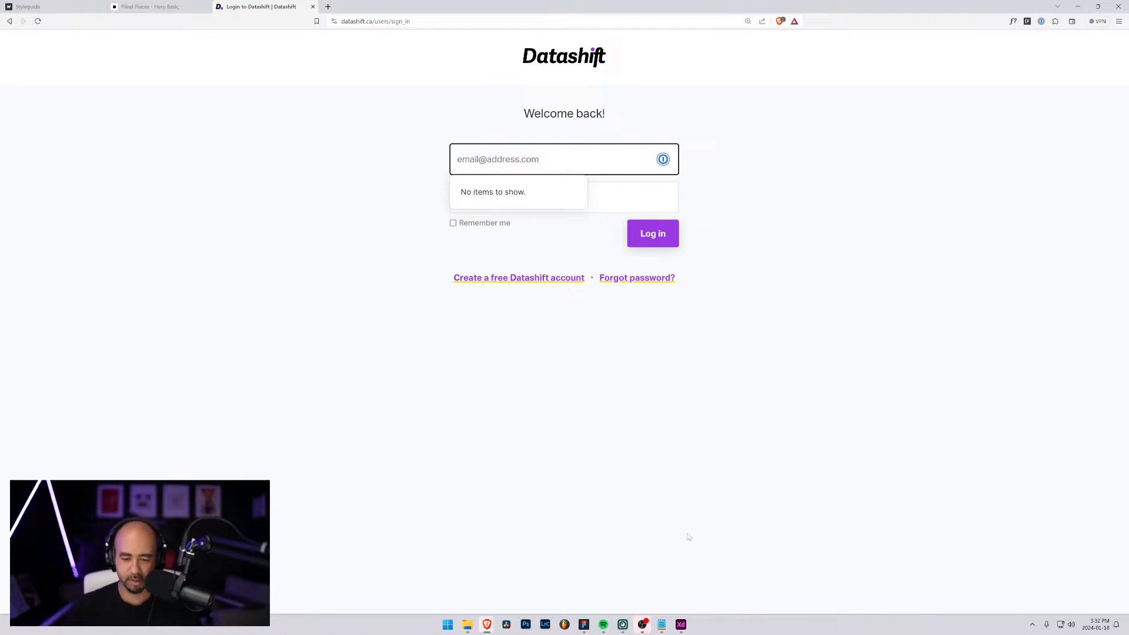
Switch to Google Chrome and examine the role and member dropdowns in the Grand River Watershed project's members popover
{"action": "key", "text": "super"}
{"action": "type", "text": "chro"}
{"action": "key", "text": "Return"}
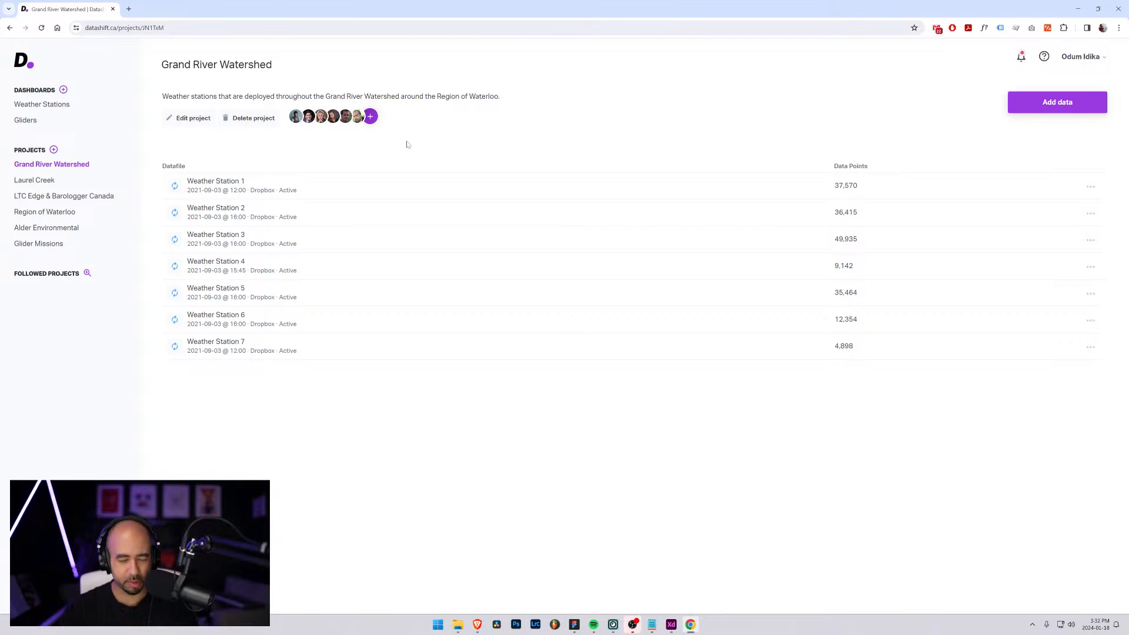
{"action": "left_click", "coordinate": [371, 117]}
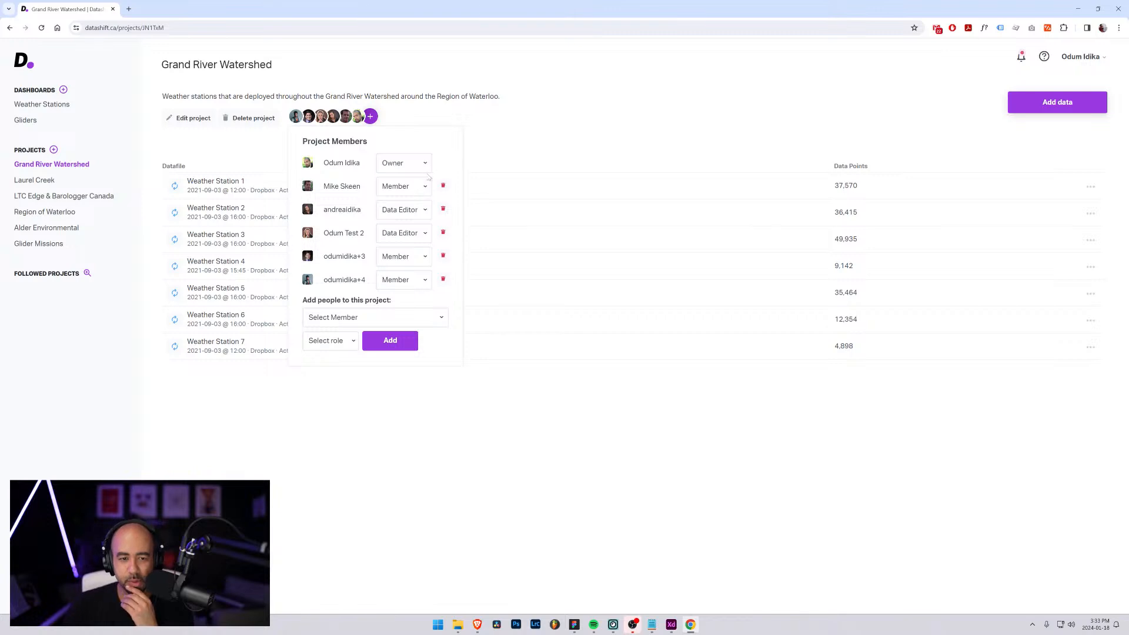
{"action": "left_click", "coordinate": [425, 168]}
{"action": "left_click", "coordinate": [423, 189]}
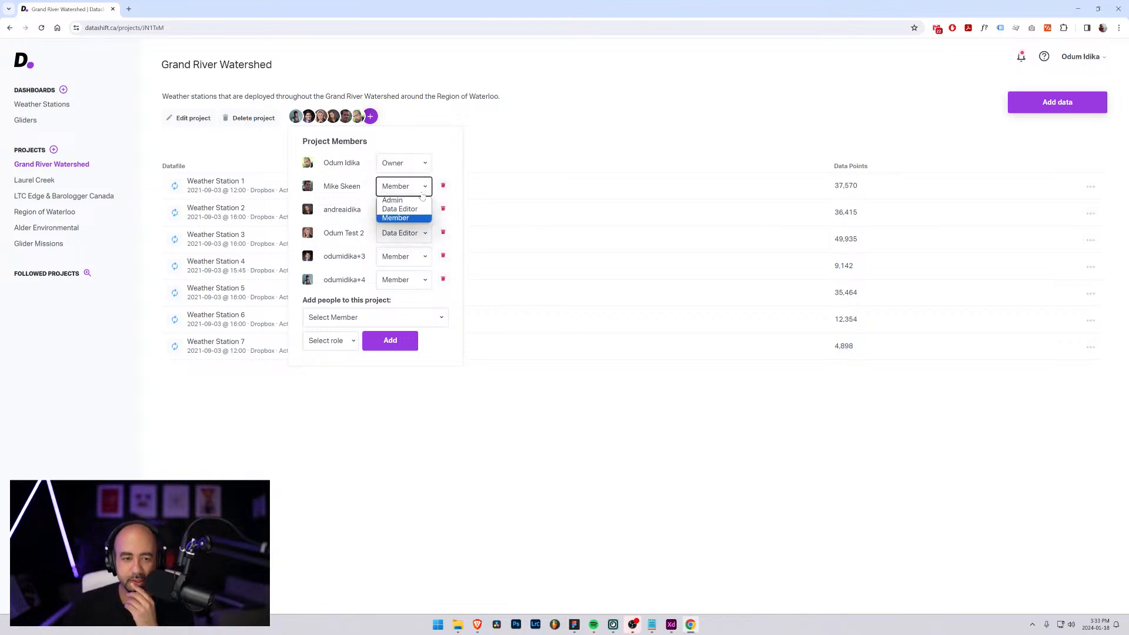
{"action": "left_click", "coordinate": [423, 217]}
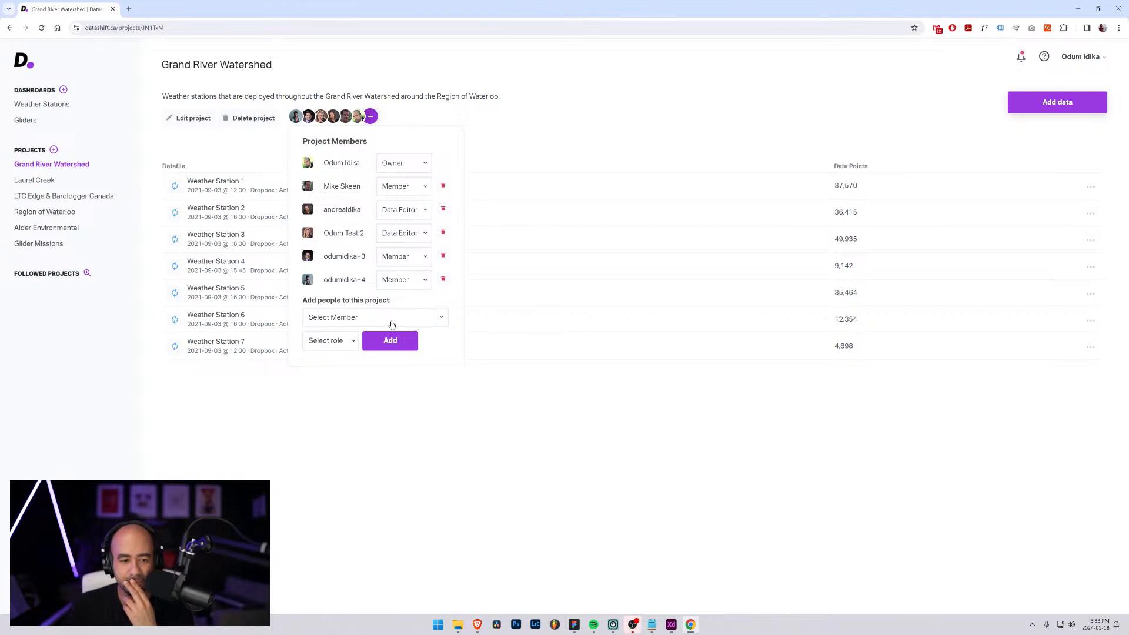
{"action": "left_click", "coordinate": [427, 322]}
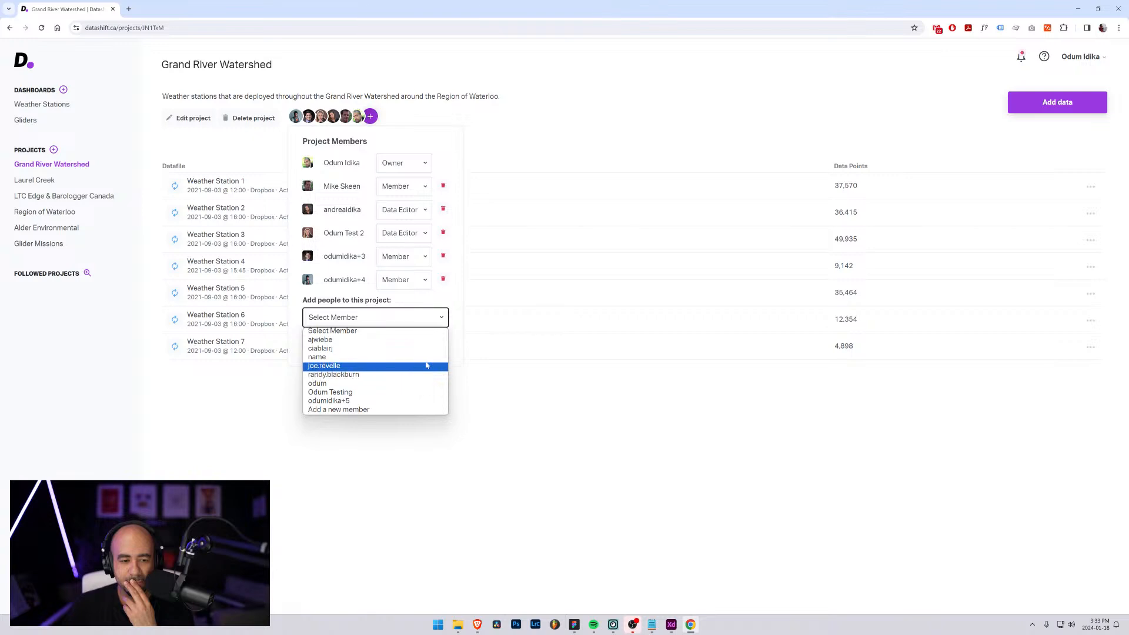
{"action": "left_click", "coordinate": [452, 317]}
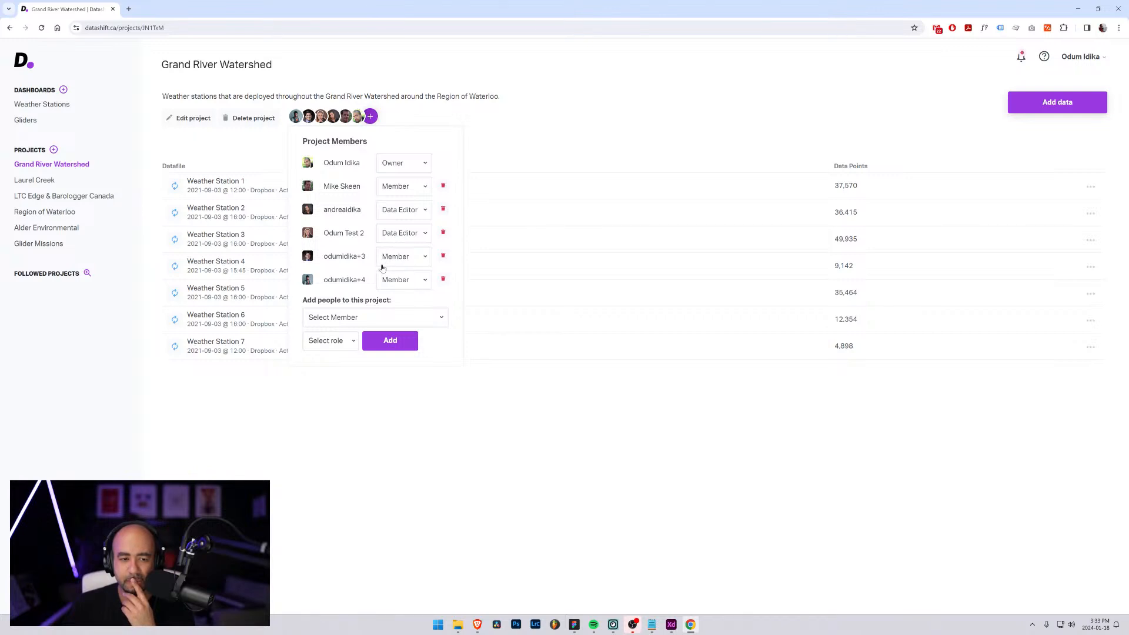
{"action": "left_click", "coordinate": [589, 96]}
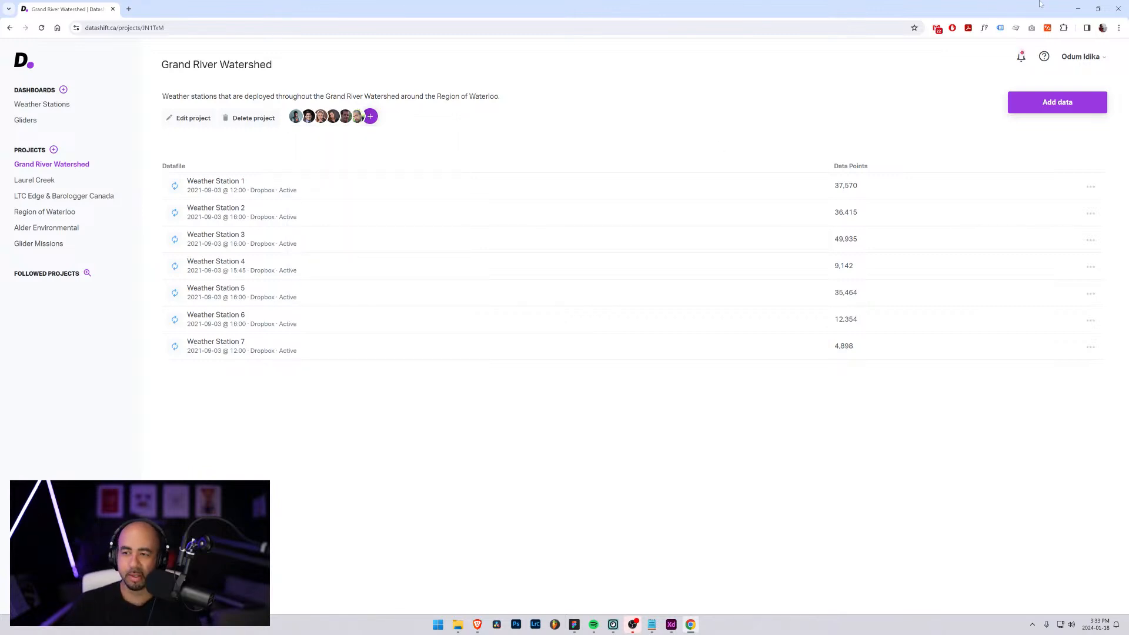
Return to the Figma style guide and inspect the nested layers of the Buttons group down to the first button's Standard label
{"action": "left_click", "coordinate": [1078, 8]}
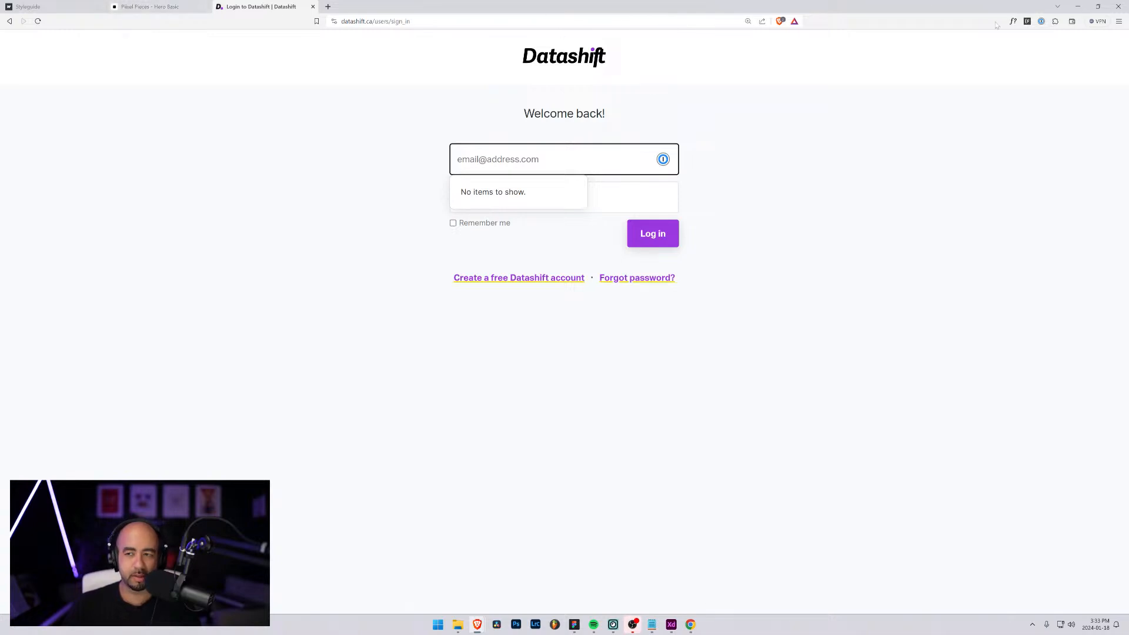
{"action": "key", "text": "alt+Tab"}
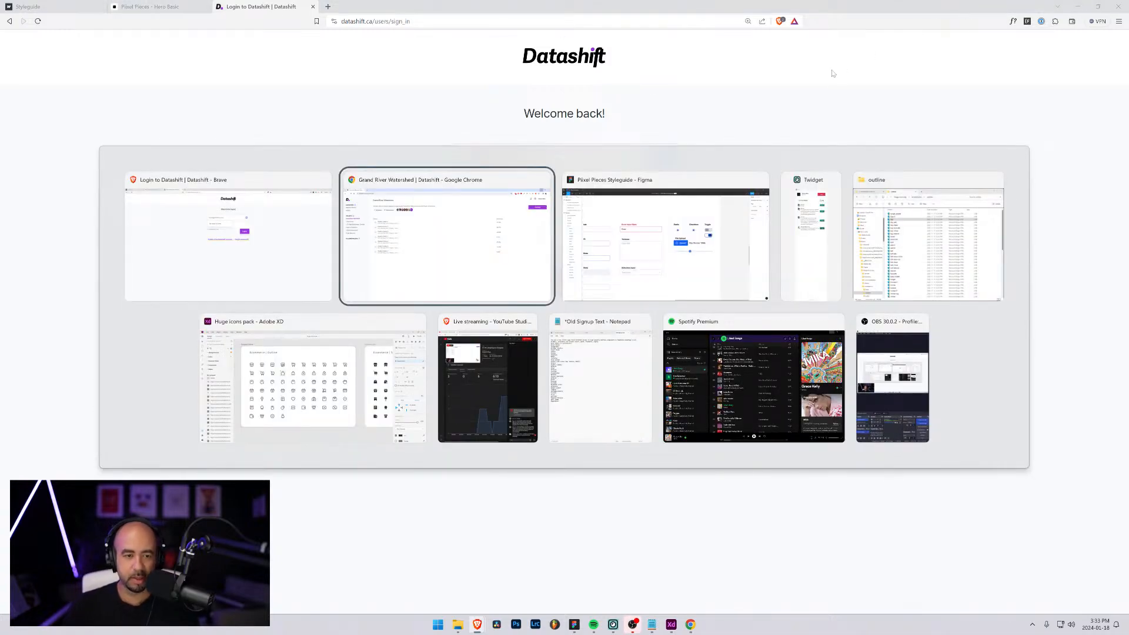
{"action": "key", "text": "alt+Tab"}
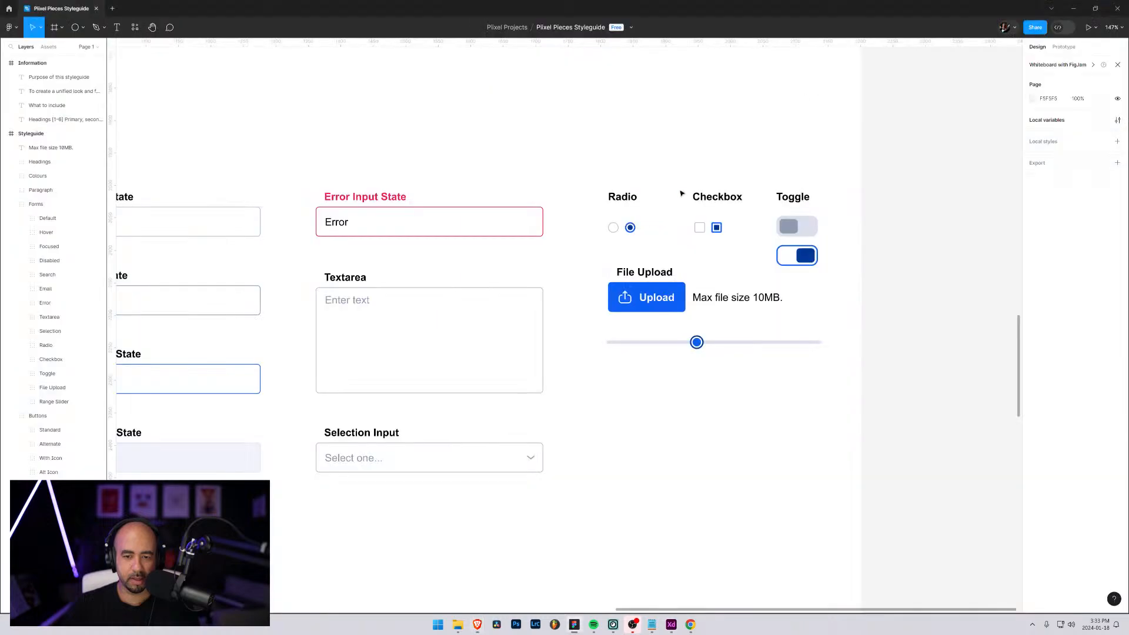
{"action": "scroll", "coordinate": [159, 301], "scroll_direction": "down", "scroll_amount": 6}
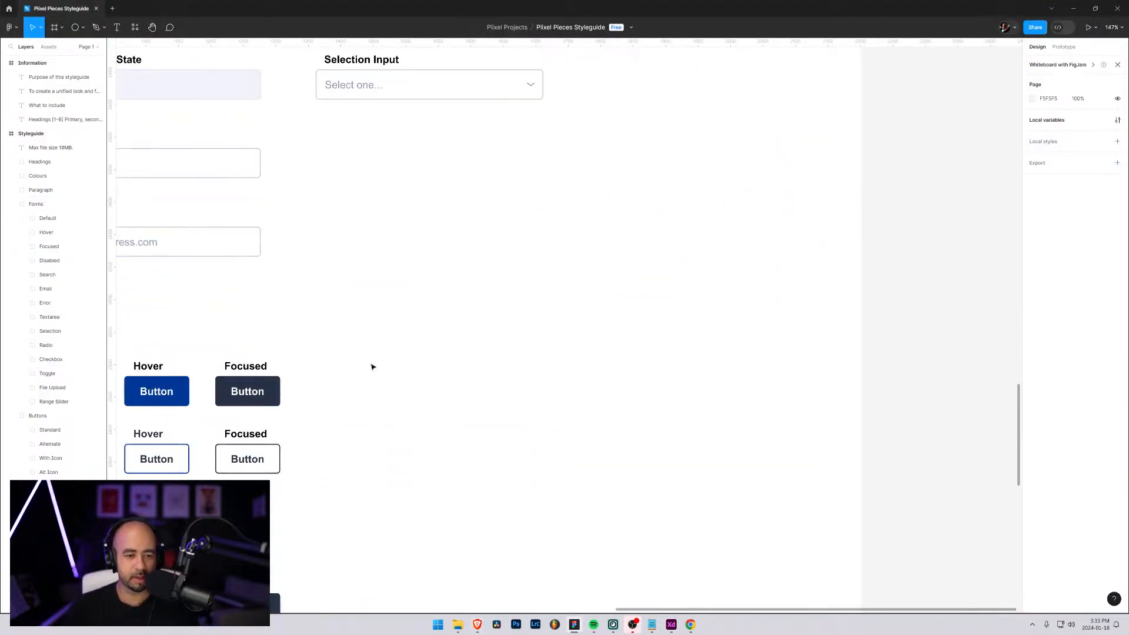
{"action": "left_click_drag", "start_coordinate": [434, 317], "coordinate": [443, 234]}
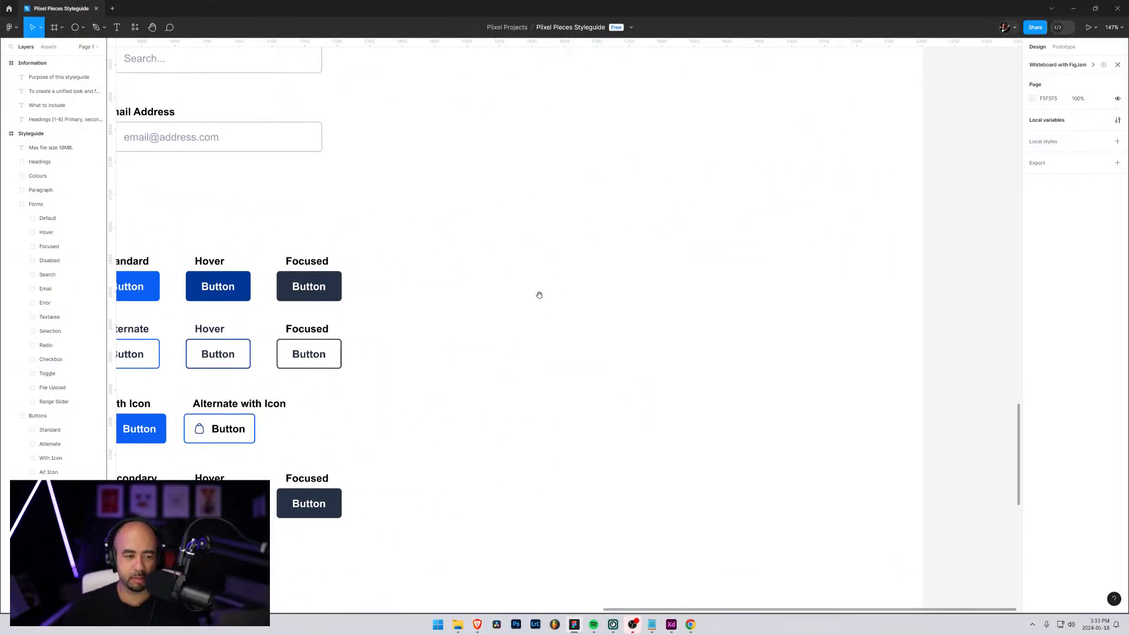
{"action": "scroll", "coordinate": [569, 312], "scroll_direction": "up", "scroll_amount": 2}
{"action": "scroll", "coordinate": [570, 312], "scroll_direction": "left", "scroll_amount": 3}
{"action": "left_click", "coordinate": [200, 337]}
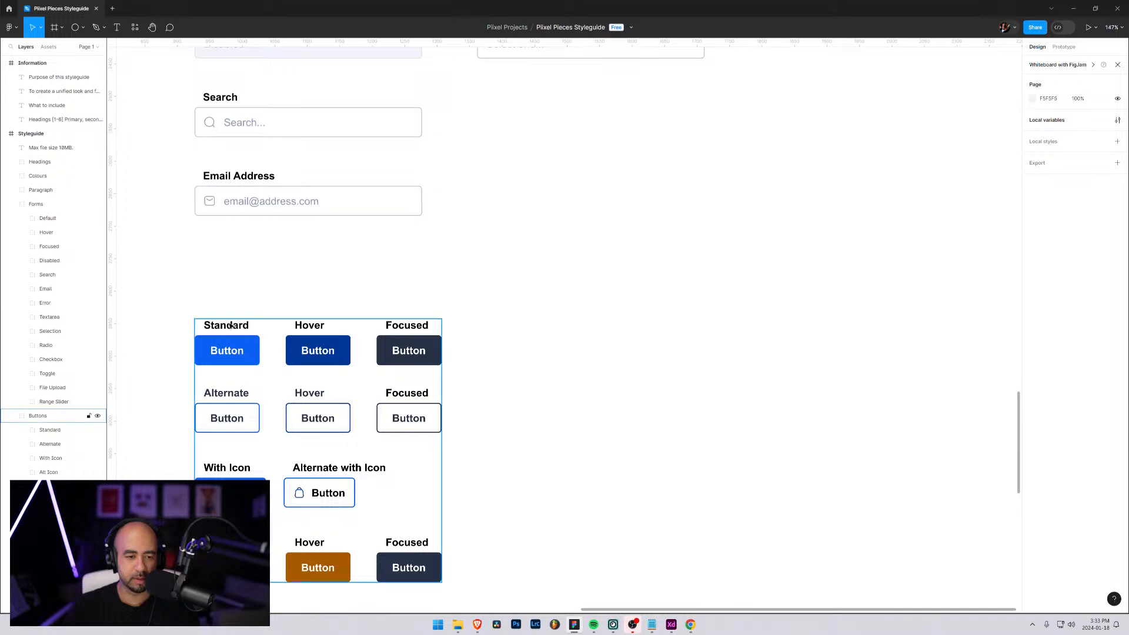
{"action": "left_click", "coordinate": [22, 430]}
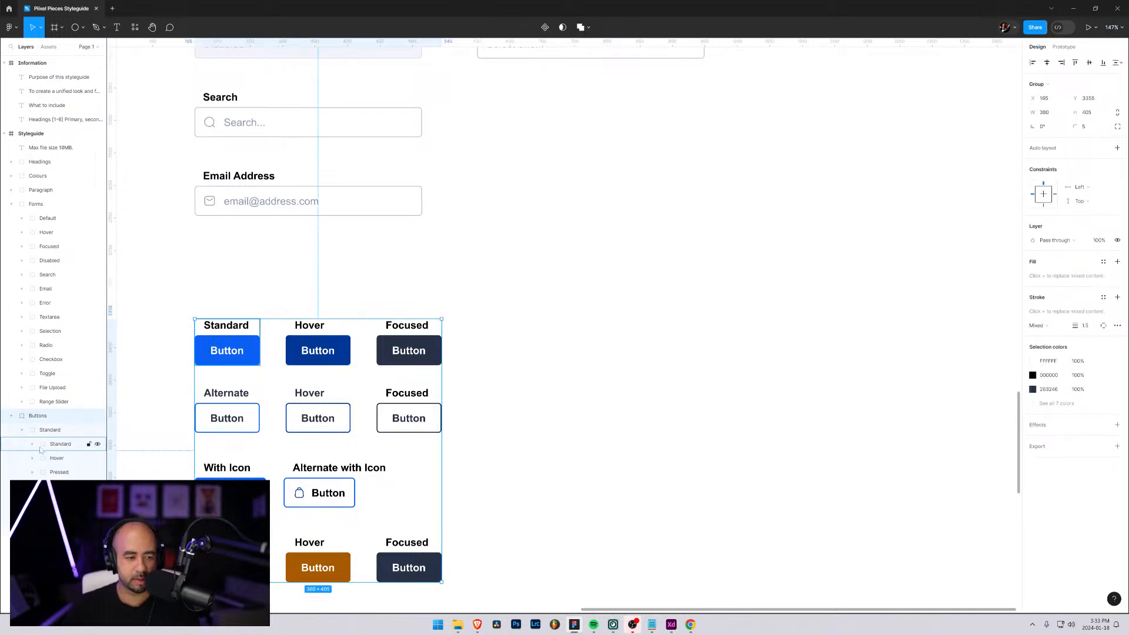
{"action": "left_click", "coordinate": [41, 445]}
{"action": "left_click", "coordinate": [33, 444]}
{"action": "left_click", "coordinate": [70, 458]}
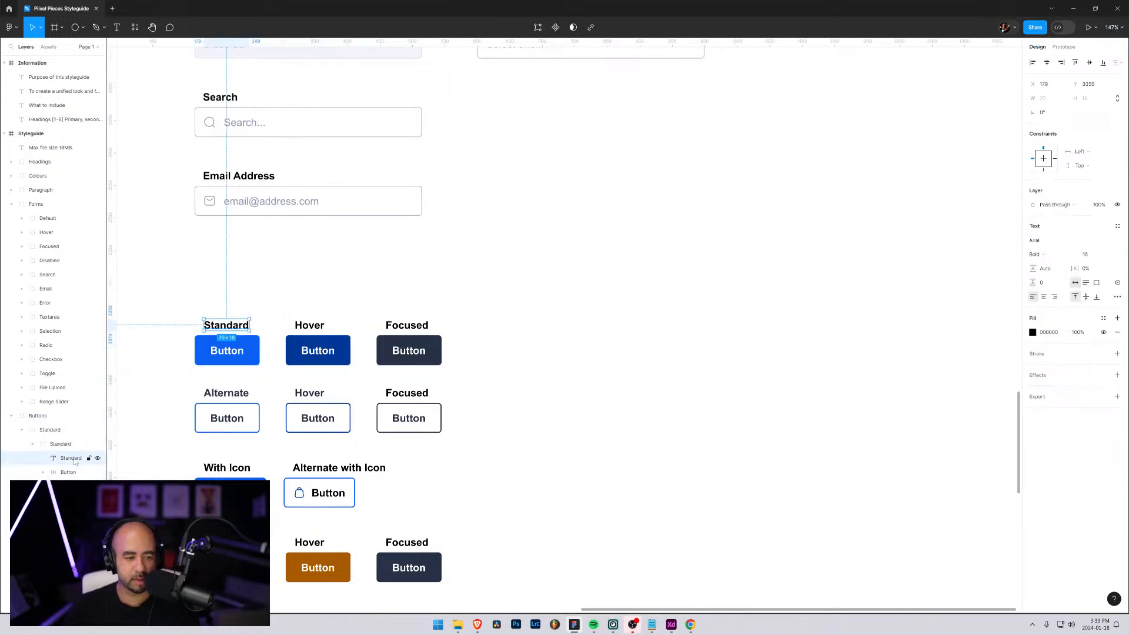
Duplicate the Selection group of the form section, with its Selection Input label and field, and collapse the copy
{"action": "scroll", "coordinate": [517, 184], "scroll_direction": "up", "scroll_amount": 5}
{"action": "left_click", "coordinate": [535, 183]}
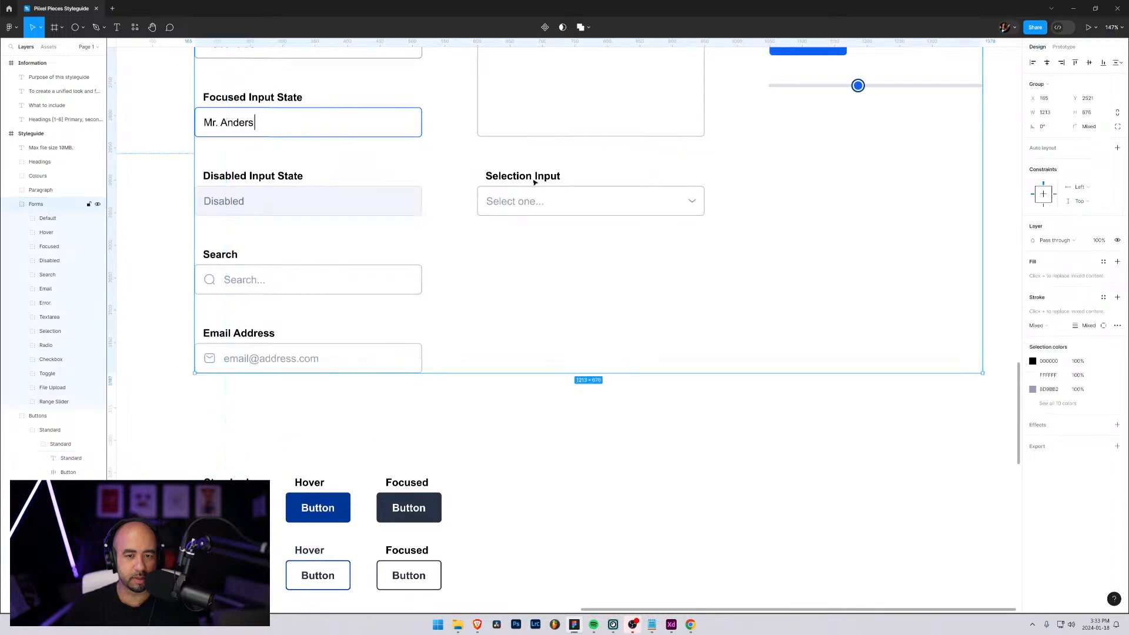
{"action": "left_click", "coordinate": [600, 185]}
{"action": "left_click", "coordinate": [554, 184]}
{"action": "double_click", "coordinate": [528, 179]}
{"action": "left_click", "coordinate": [546, 195]}
{"action": "left_click", "coordinate": [555, 178]}
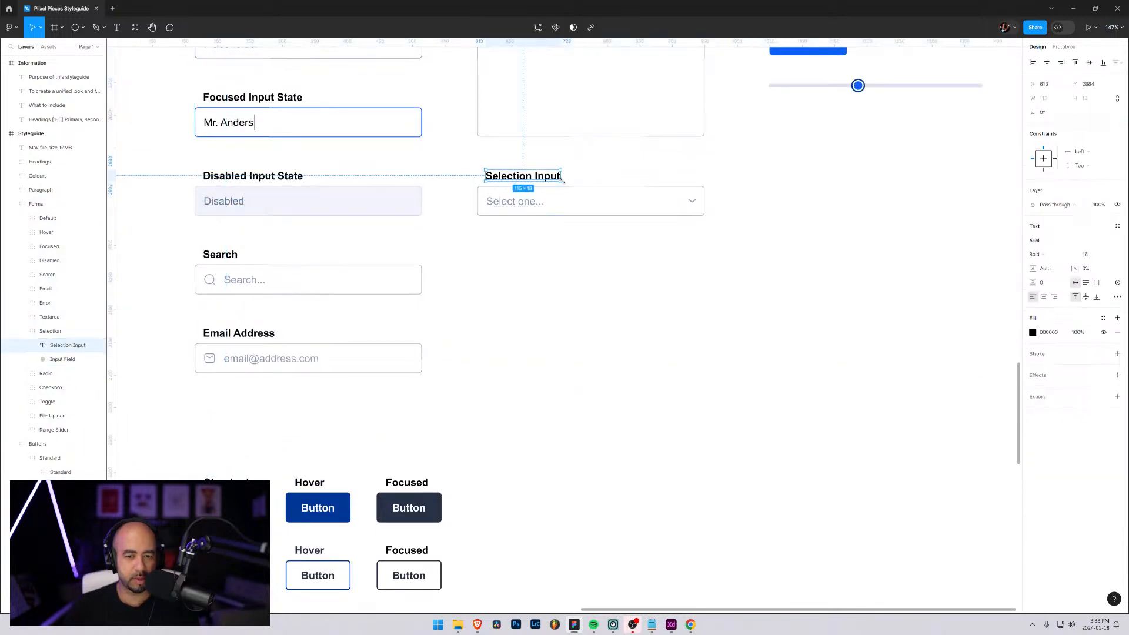
{"action": "left_click", "coordinate": [50, 331]}
{"action": "key", "text": "ctrl+d"}
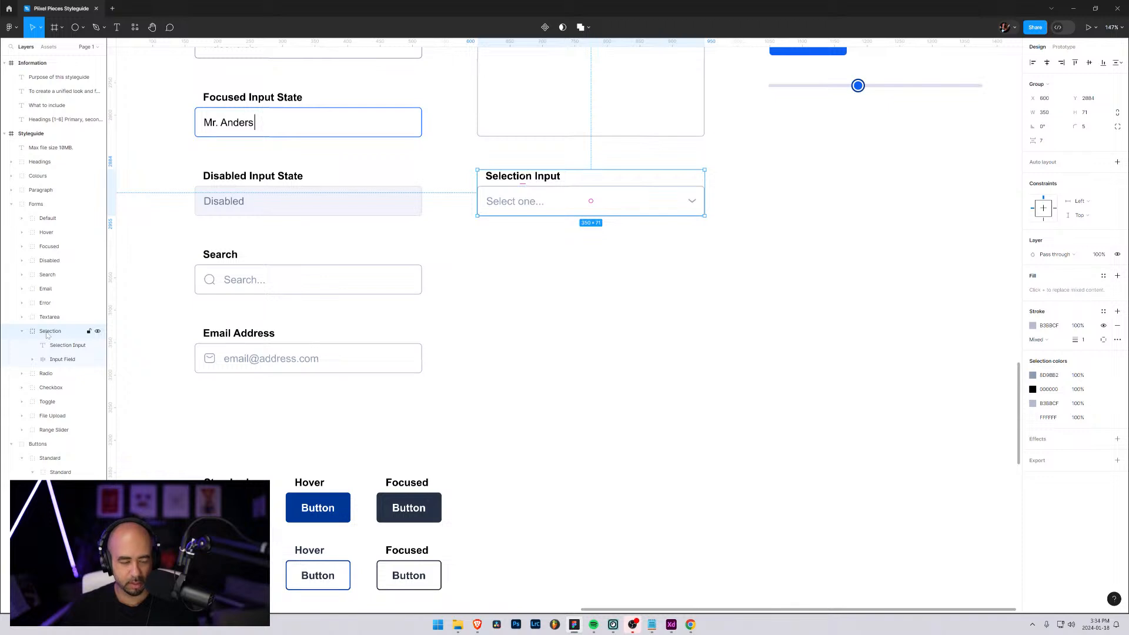
{"action": "left_click", "coordinate": [22, 331]}
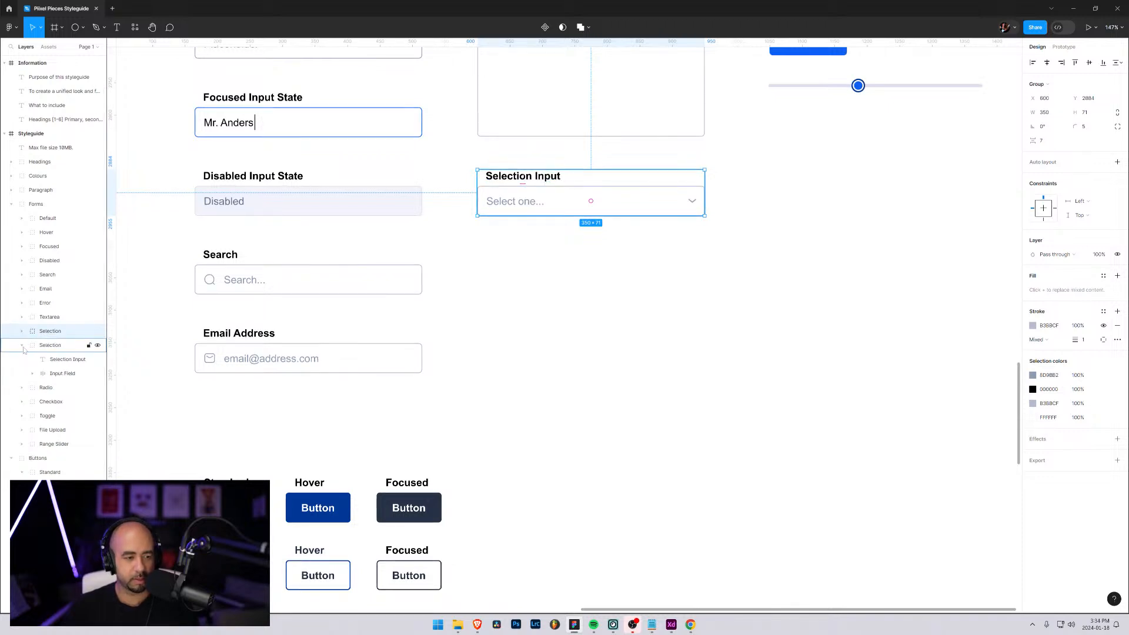
Move the copied selection field beside the buttons at about X 814, Y 3345 and place its layer below the collapsed Buttons group
{"action": "left_click_drag", "start_coordinate": [539, 202], "coordinate": [683, 501]}
{"action": "scroll", "coordinate": [724, 389], "scroll_direction": "down", "scroll_amount": 5}
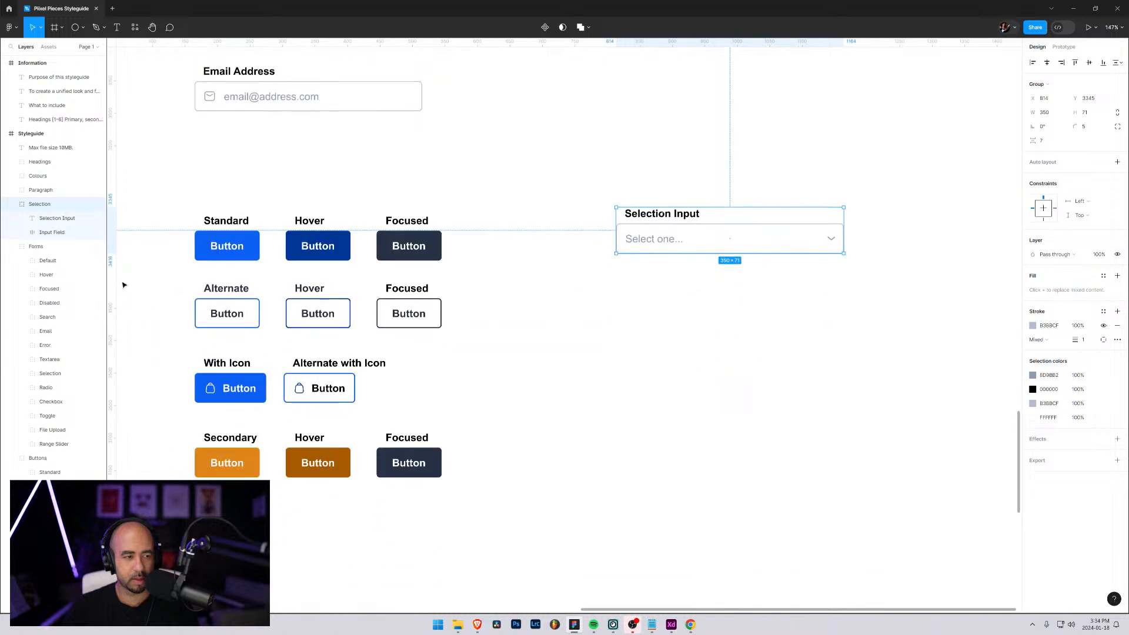
{"action": "left_click", "coordinate": [11, 246]}
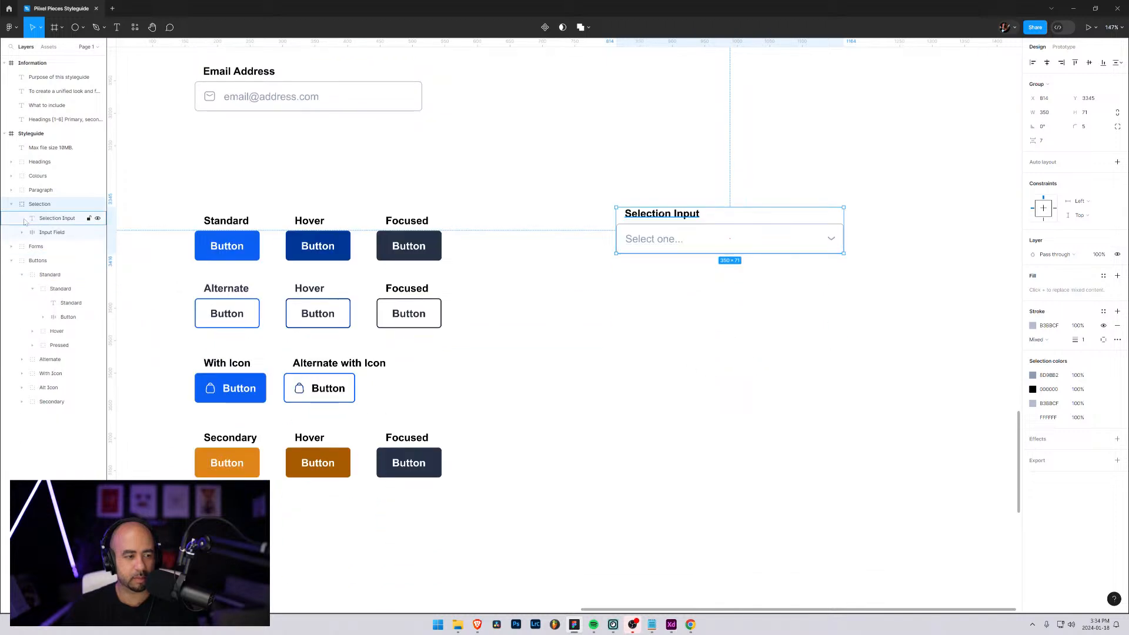
{"action": "left_click", "coordinate": [11, 261]}
{"action": "left_click_drag", "start_coordinate": [31, 206], "coordinate": [33, 271]}
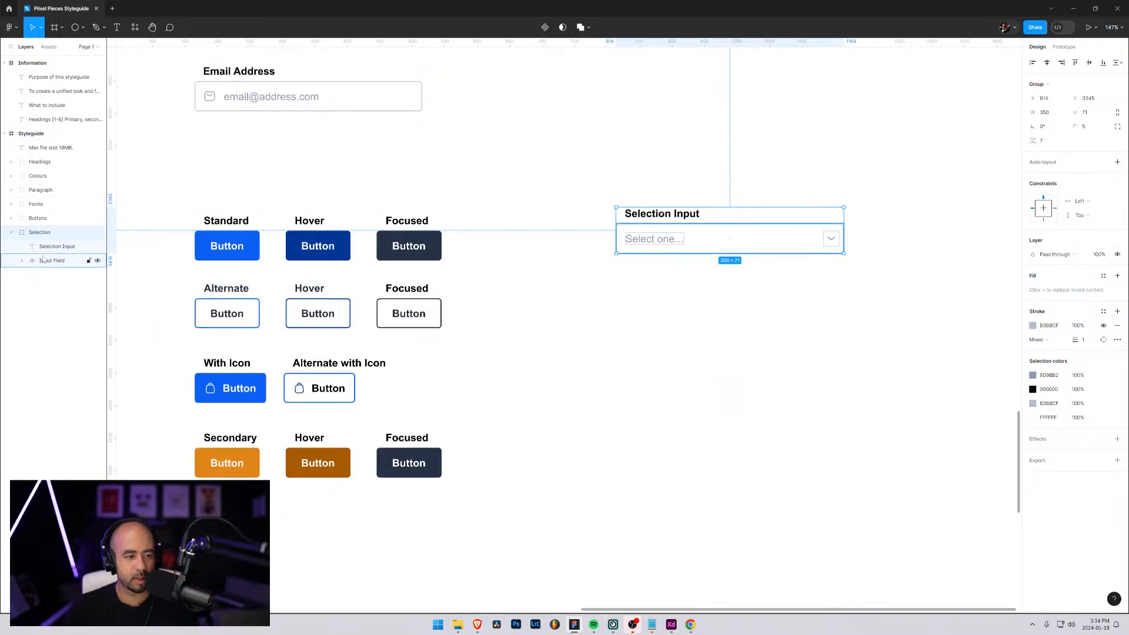
Rename the copied Selection group in the layer list as Dropdown
{"action": "double_click", "coordinate": [40, 233]}
{"action": "type", "text": "Drop"}
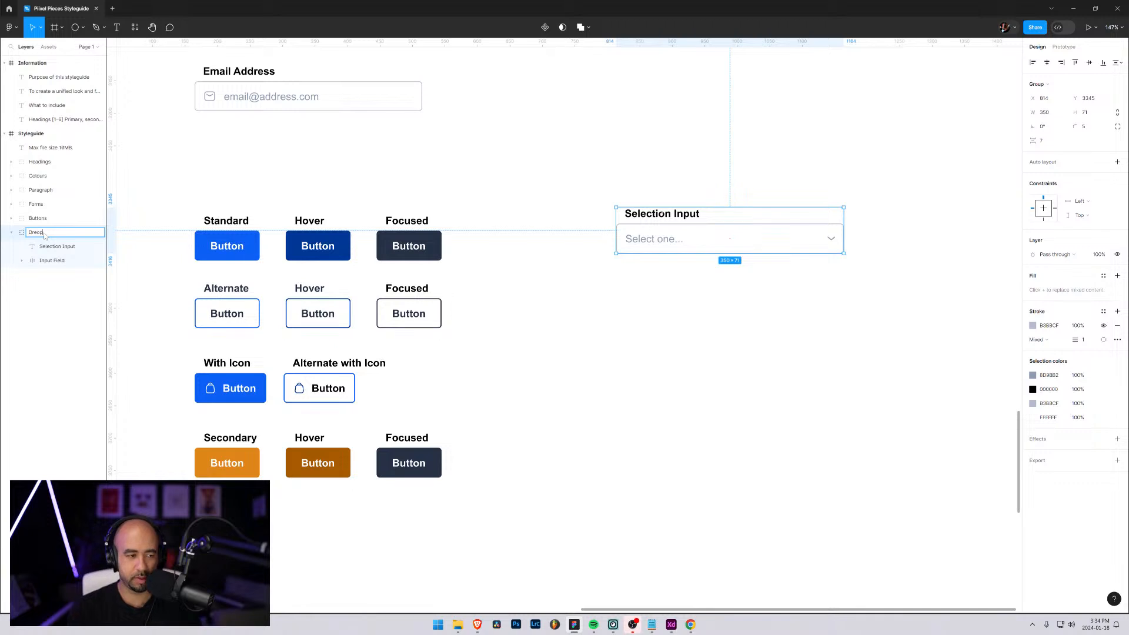
{"action": "type", "text": "down"}
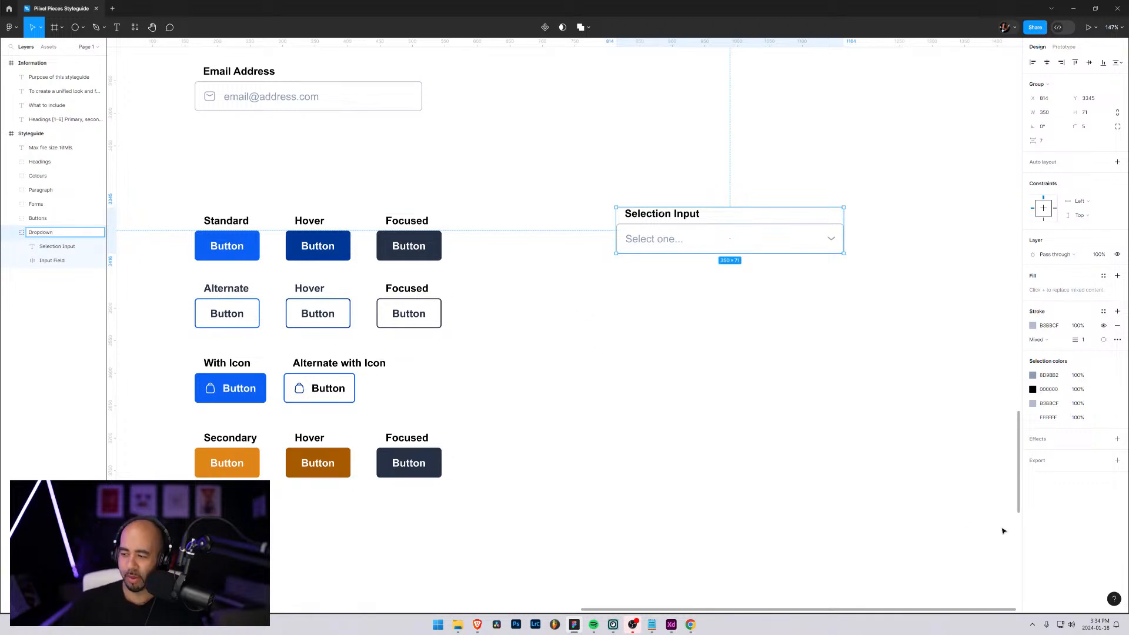
{"action": "left_click", "coordinate": [694, 290]}
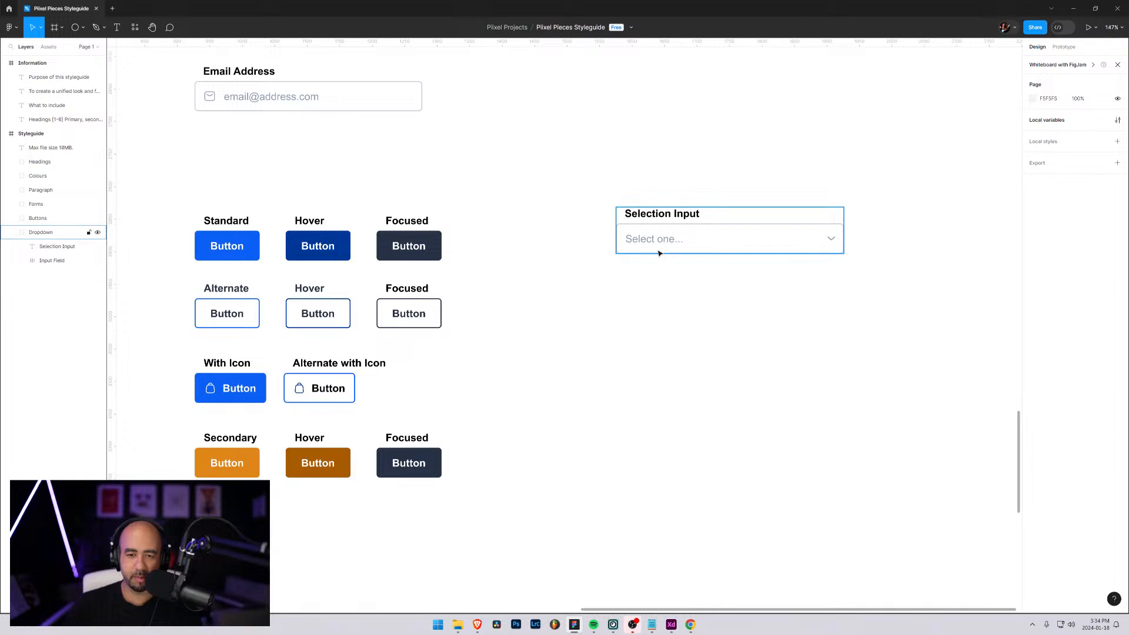
Change the label text above the copied selection field from Selection Input to Dropdown
{"action": "left_click", "coordinate": [656, 250]}
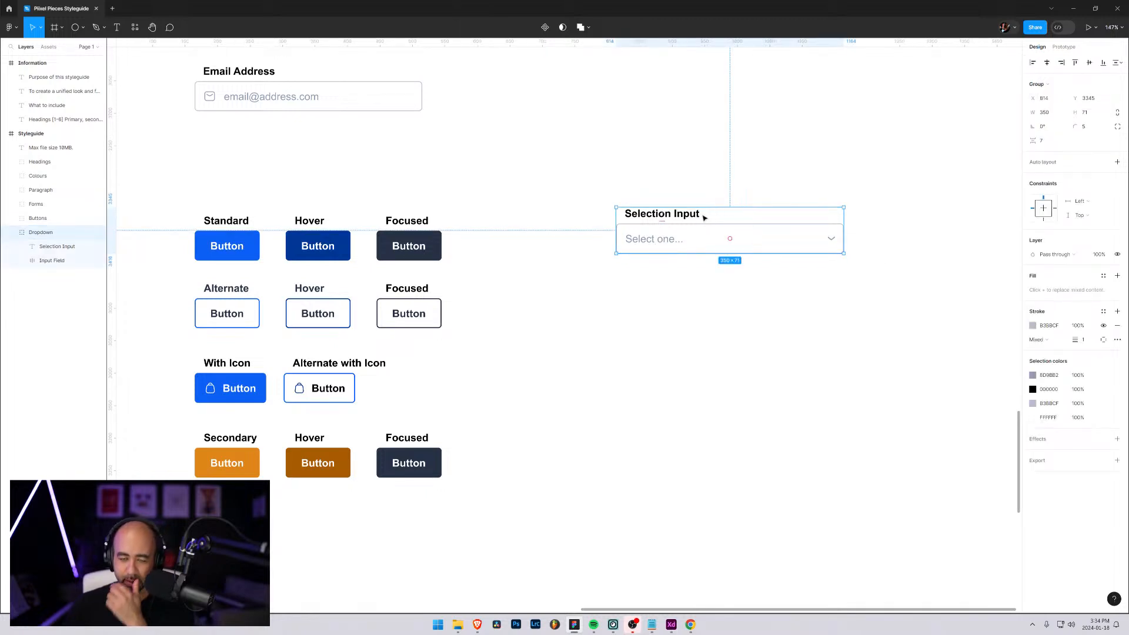
{"action": "double_click", "coordinate": [672, 216]}
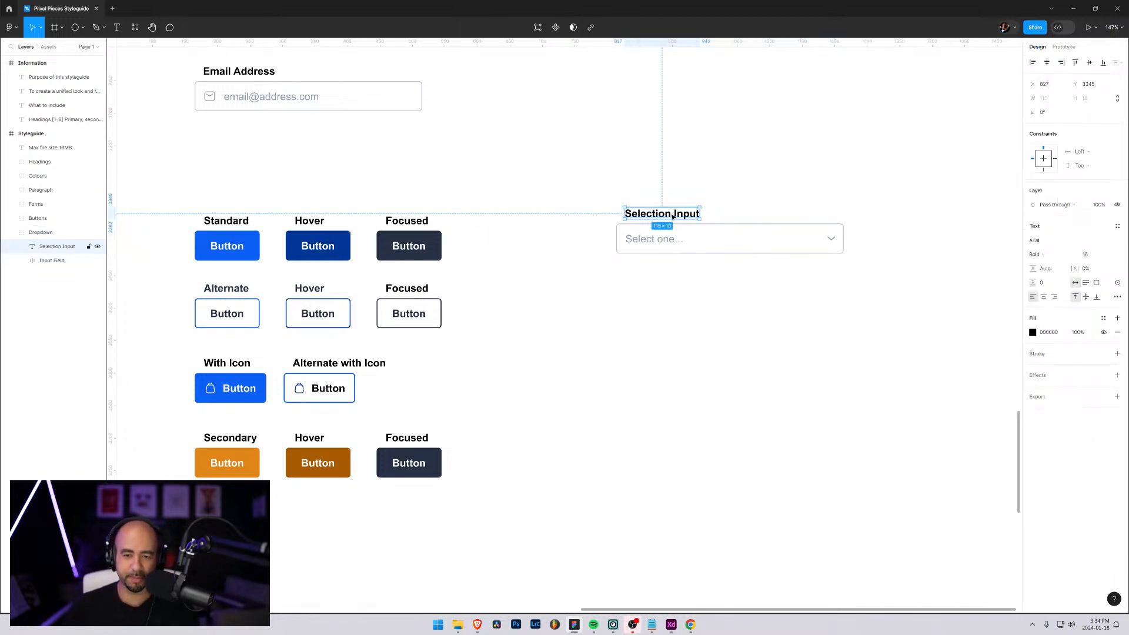
{"action": "double_click", "coordinate": [673, 216]}
{"action": "type", "text": "Dropdown"}
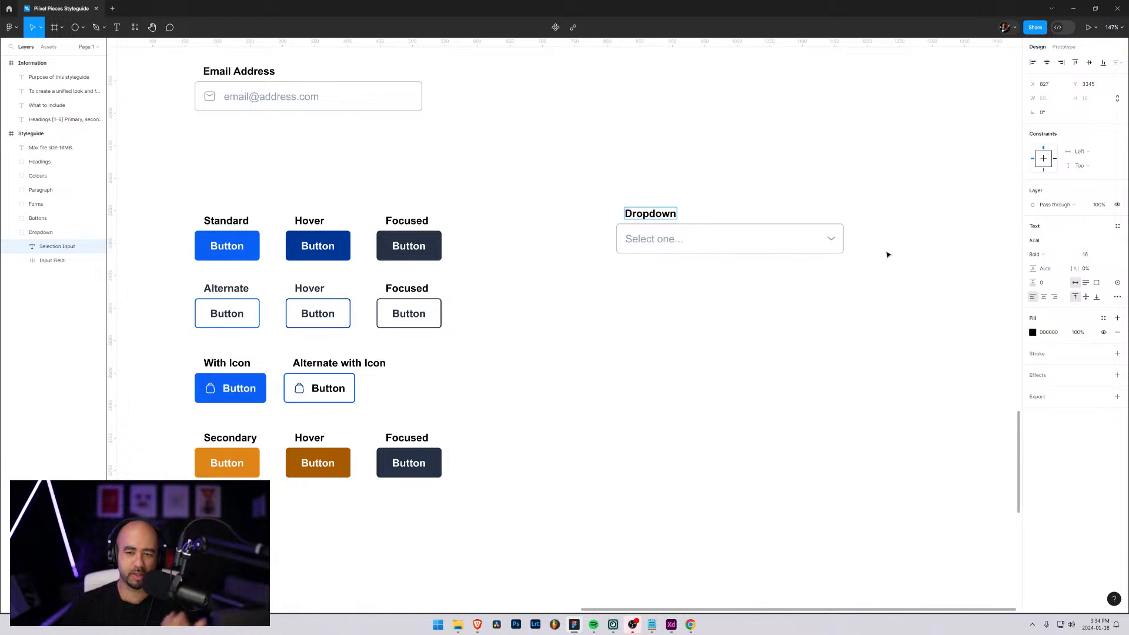
{"action": "key", "text": "Escape"}
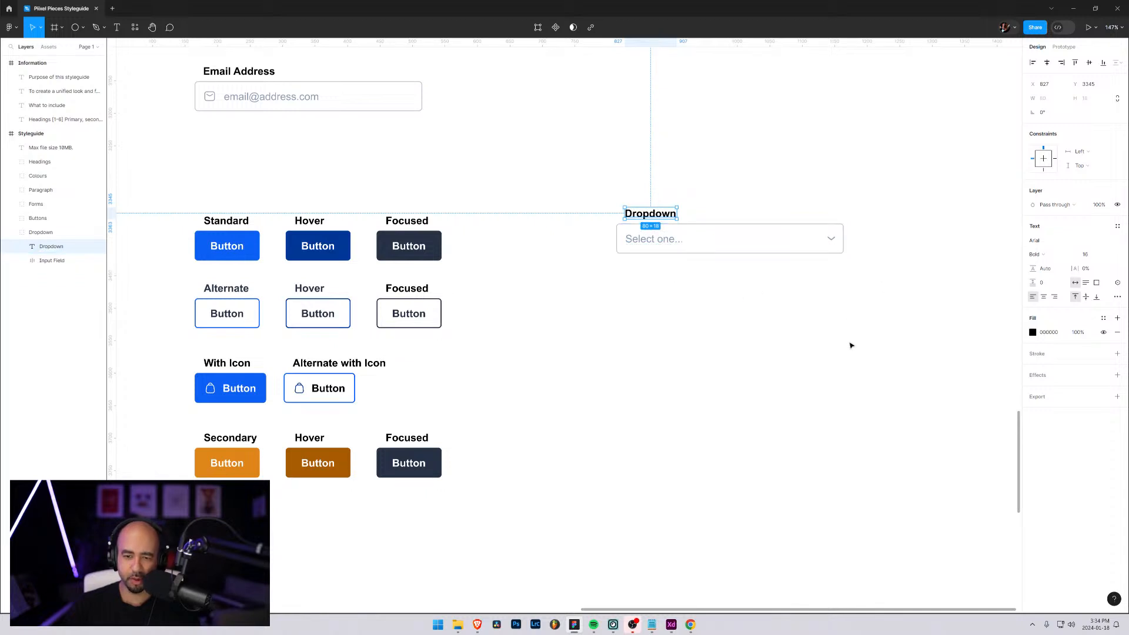
Expand the dropdown's Input Field layer and select its direction-down chevron icon
{"action": "left_click", "coordinate": [730, 251]}
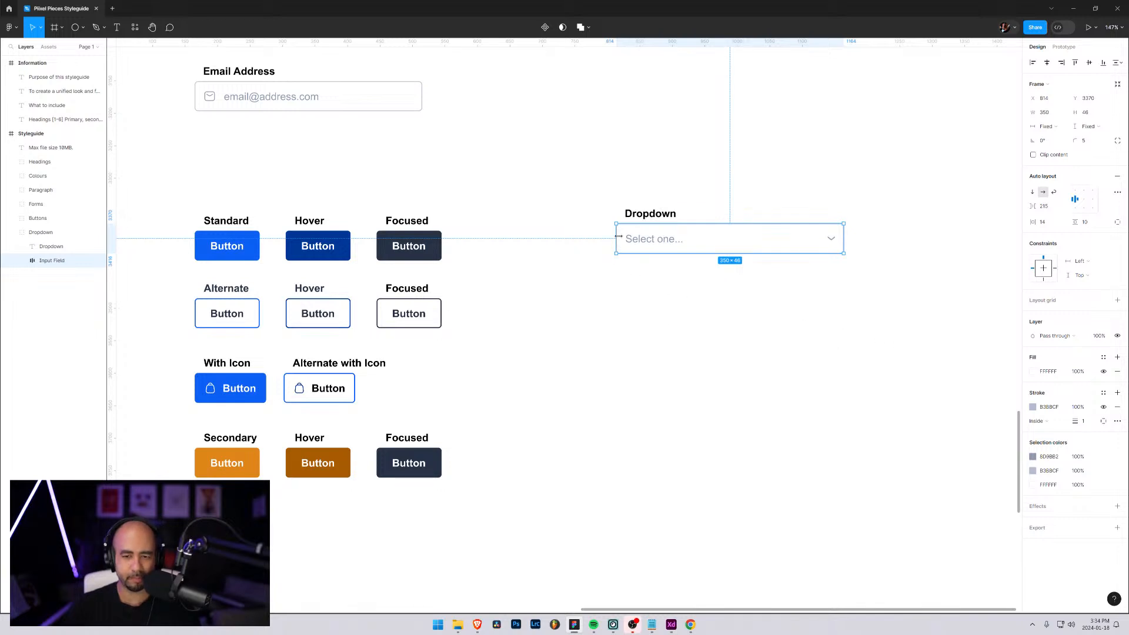
{"action": "left_click", "coordinate": [22, 260]}
{"action": "left_click", "coordinate": [56, 275]}
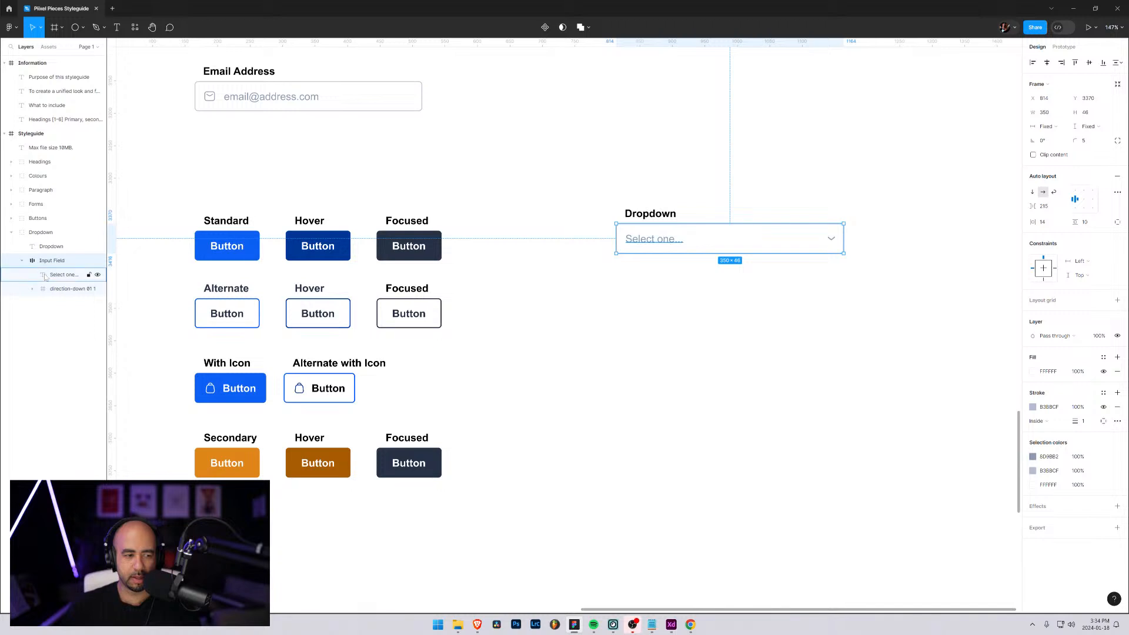
{"action": "left_click", "coordinate": [58, 289]}
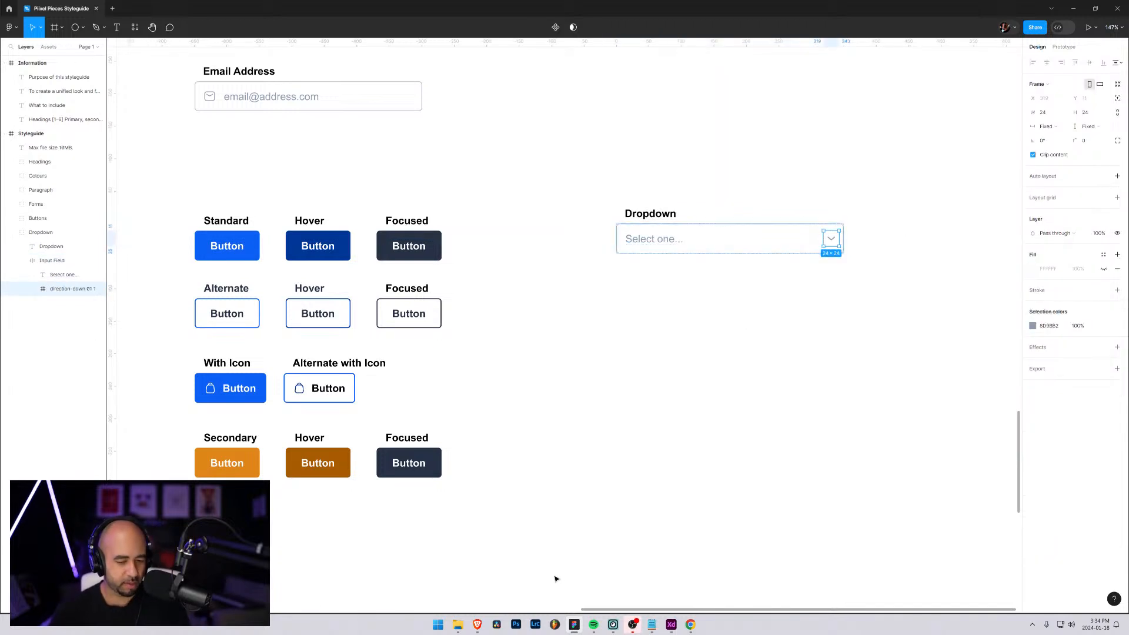
Switch to Adobe XD and examine the Huge icons pack, including the Arrows outline set, for a suitable dropdown arrow icon
{"action": "left_click", "coordinate": [524, 579]}
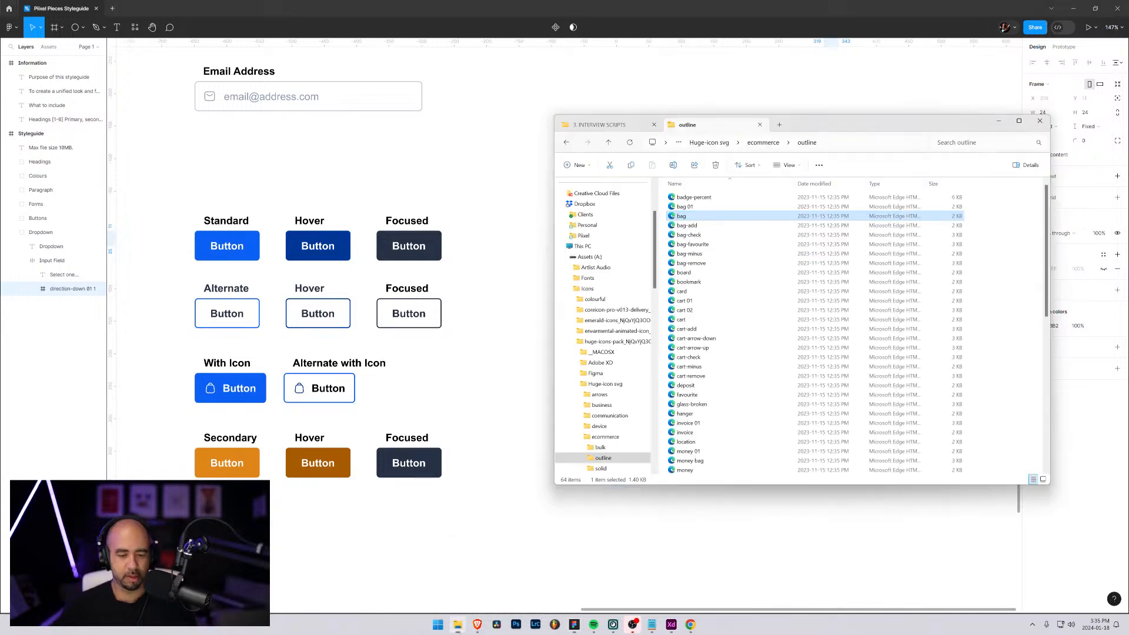
{"action": "left_click", "coordinate": [671, 625]}
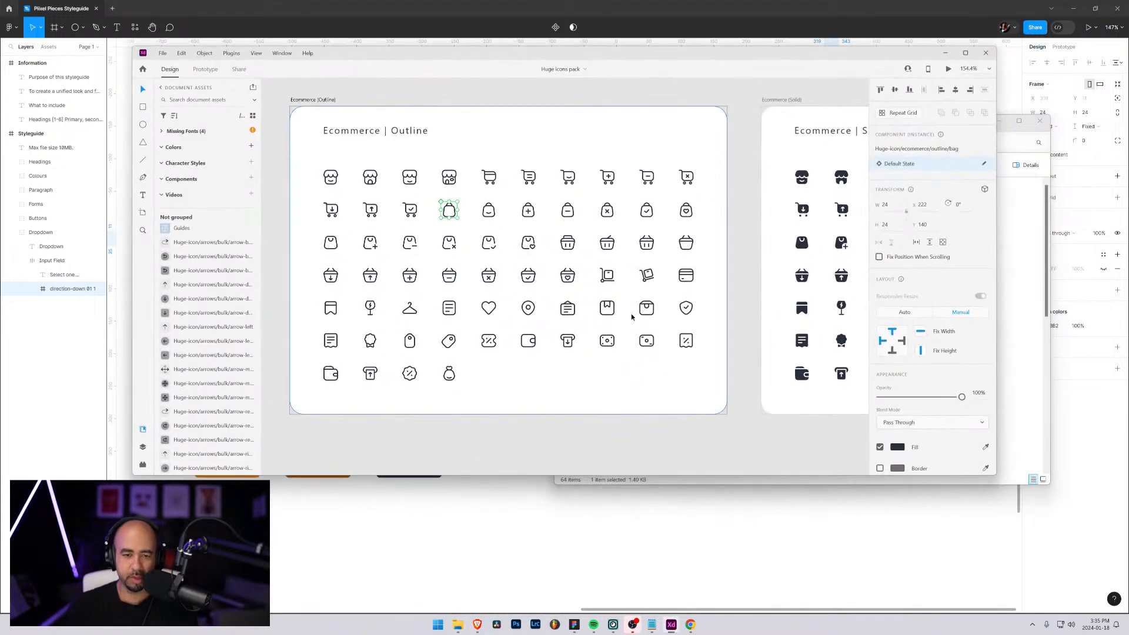
{"action": "scroll", "coordinate": [492, 279], "scroll_direction": "down", "scroll_amount": 10}
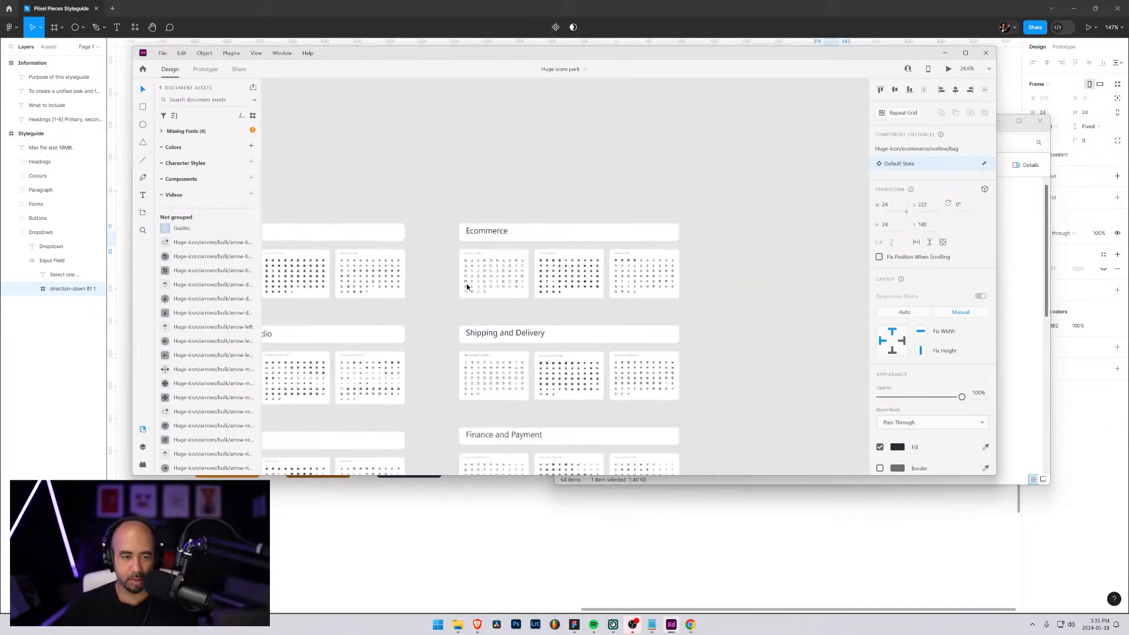
{"action": "scroll", "coordinate": [468, 310], "scroll_direction": "down", "scroll_amount": 3}
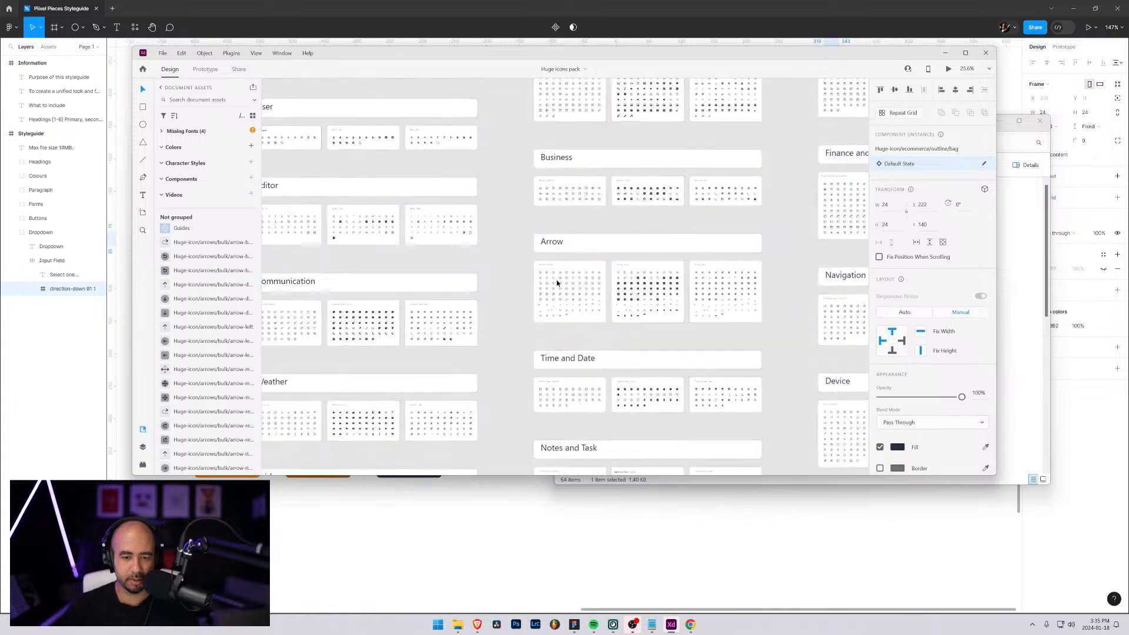
{"action": "scroll", "coordinate": [560, 309], "scroll_direction": "up", "scroll_amount": 8}
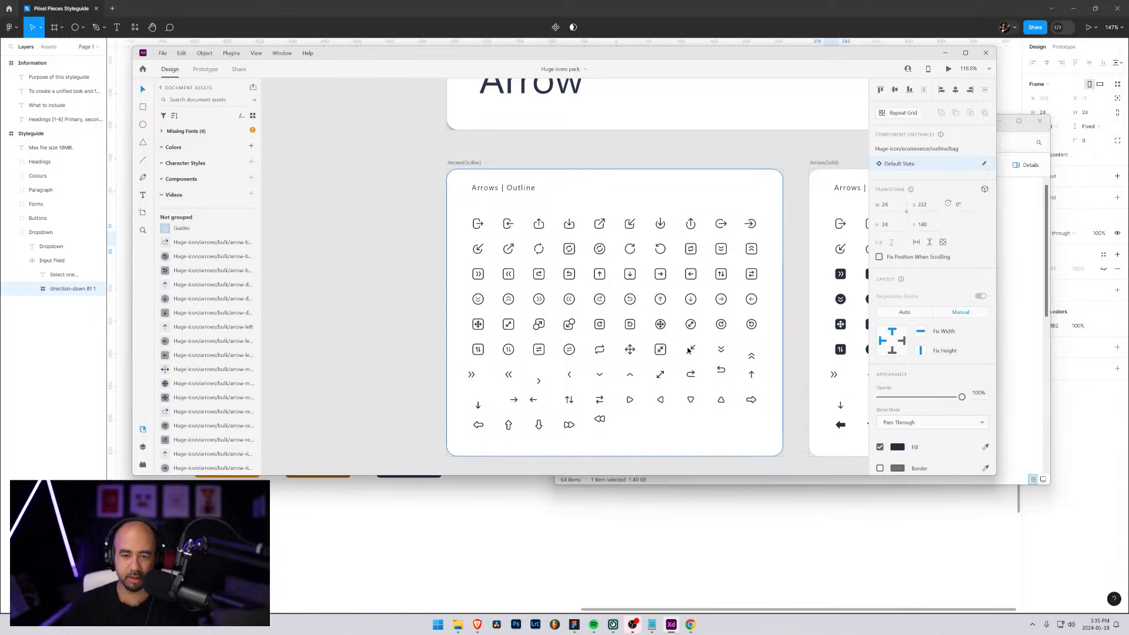
{"action": "scroll", "coordinate": [691, 351], "scroll_direction": "down", "scroll_amount": 2}
{"action": "scroll", "coordinate": [640, 316], "scroll_direction": "down", "scroll_amount": 2}
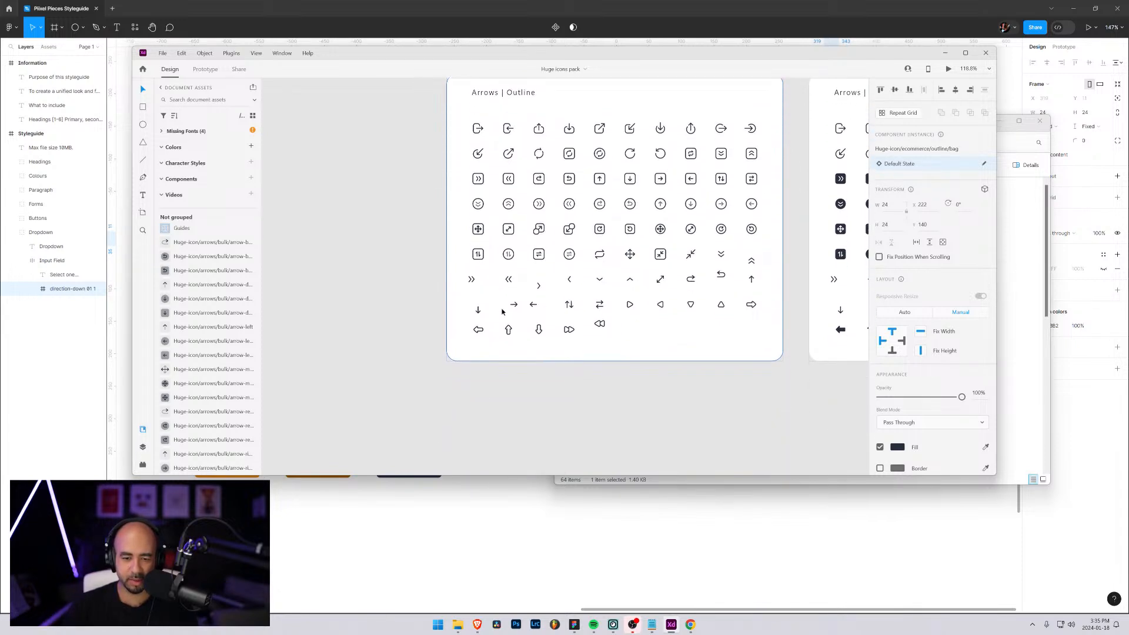
{"action": "left_click_drag", "start_coordinate": [419, 315], "coordinate": [500, 235]}
{"action": "left_click_drag", "start_coordinate": [555, 384], "coordinate": [776, 634]}
{"action": "left_click_drag", "start_coordinate": [384, 229], "coordinate": [783, 540]}
{"action": "left_click_drag", "start_coordinate": [419, 205], "coordinate": [787, 448]}
{"action": "left_click_drag", "start_coordinate": [500, 162], "coordinate": [825, 484]}
{"action": "left_click_drag", "start_coordinate": [493, 237], "coordinate": [495, 346]}
{"action": "left_click_drag", "start_coordinate": [595, 150], "coordinate": [541, 251]}
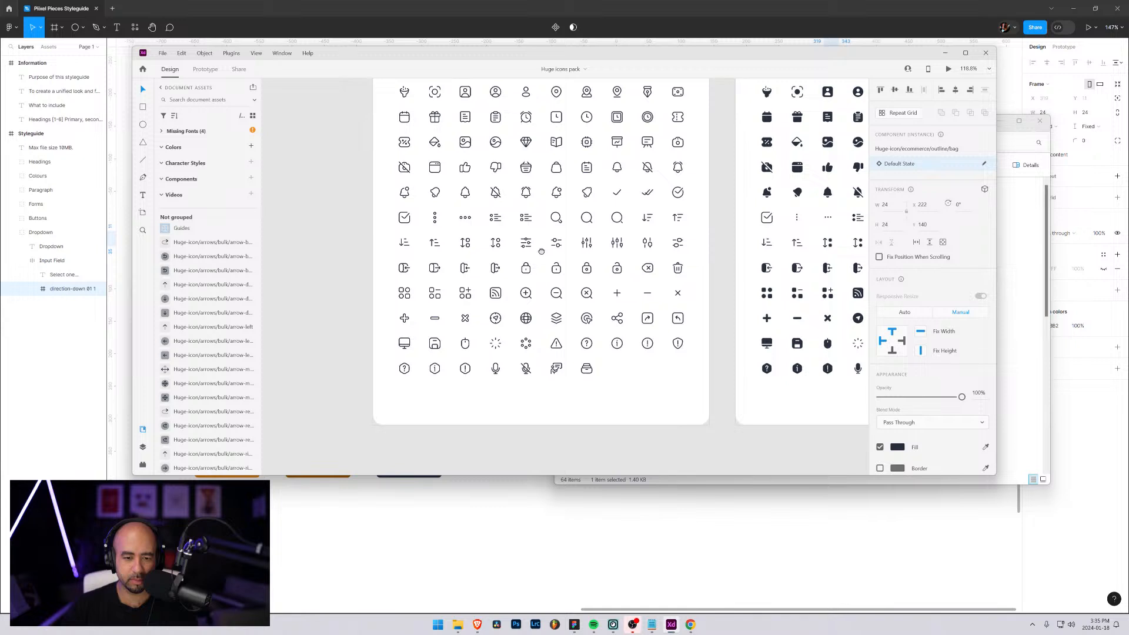
Return to the Figma style guide, duplicate the chevron, group it with the original, and select the copy inside the expanded group
{"action": "left_click", "coordinate": [68, 8]}
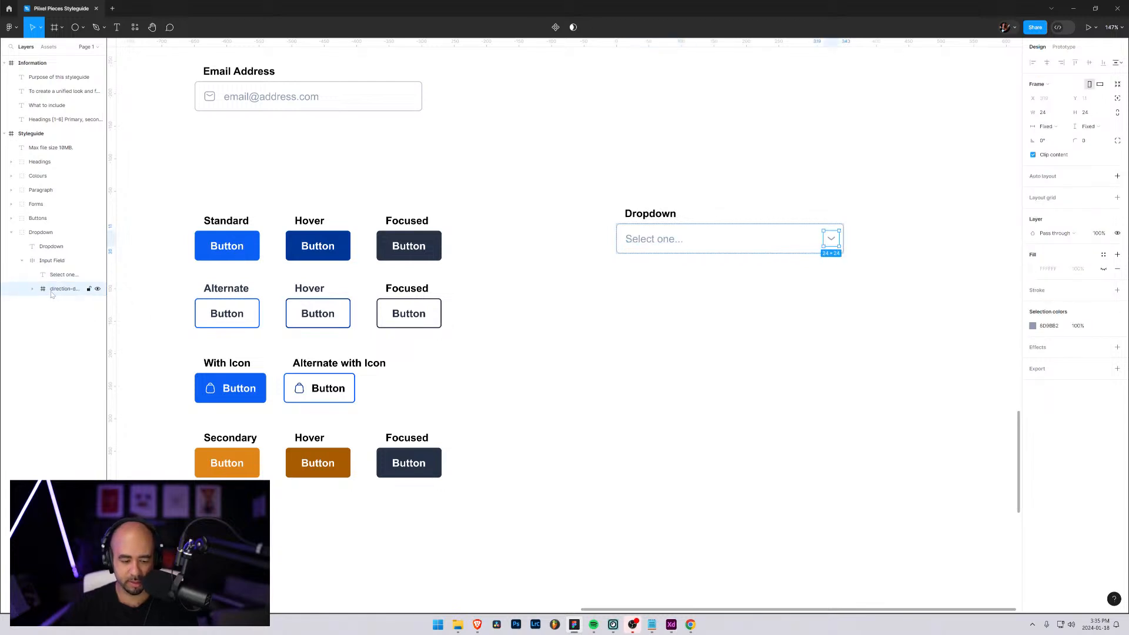
{"action": "key", "text": "ctrl+d"}
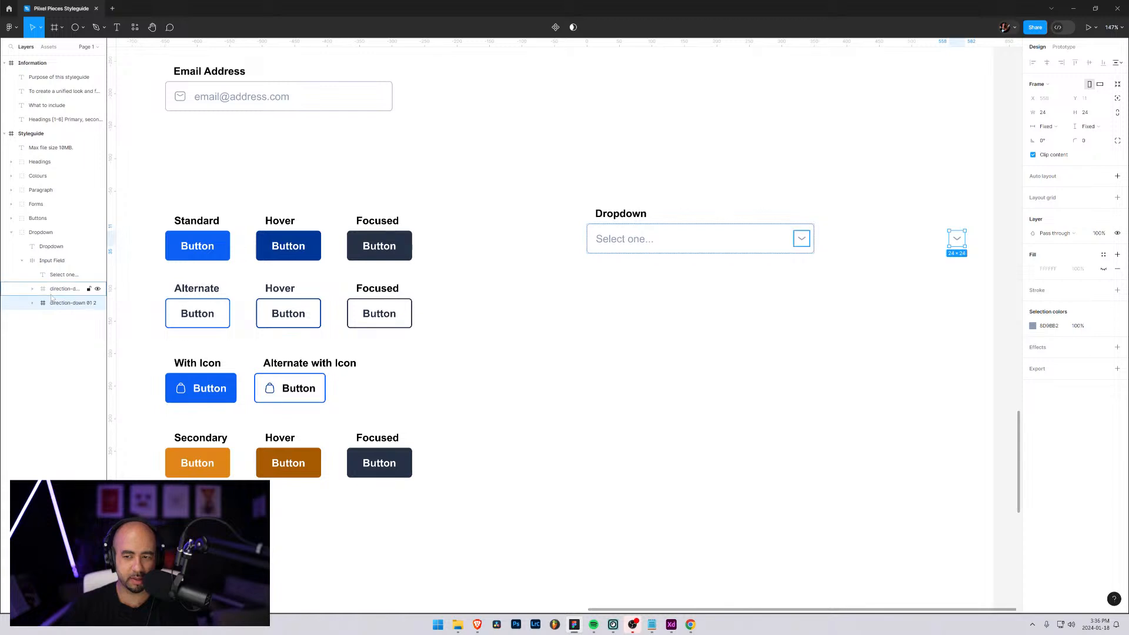
{"action": "left_click", "coordinate": [51, 291], "text": "shift"}
{"action": "key", "text": "ctrl+g"}
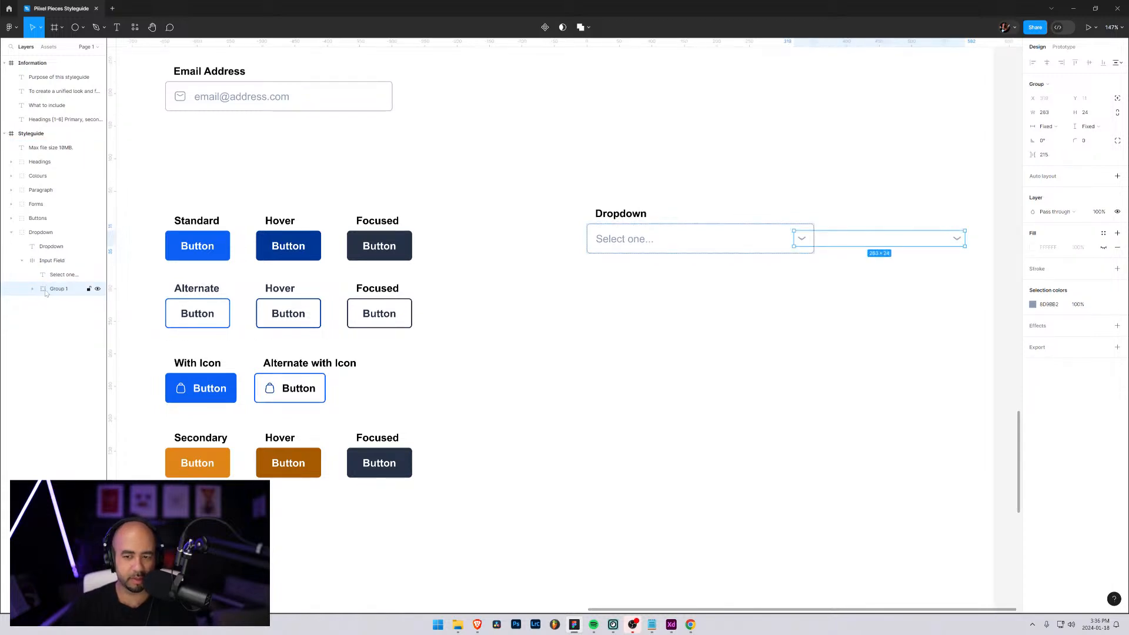
{"action": "left_click", "coordinate": [32, 289]}
{"action": "left_click", "coordinate": [65, 303]}
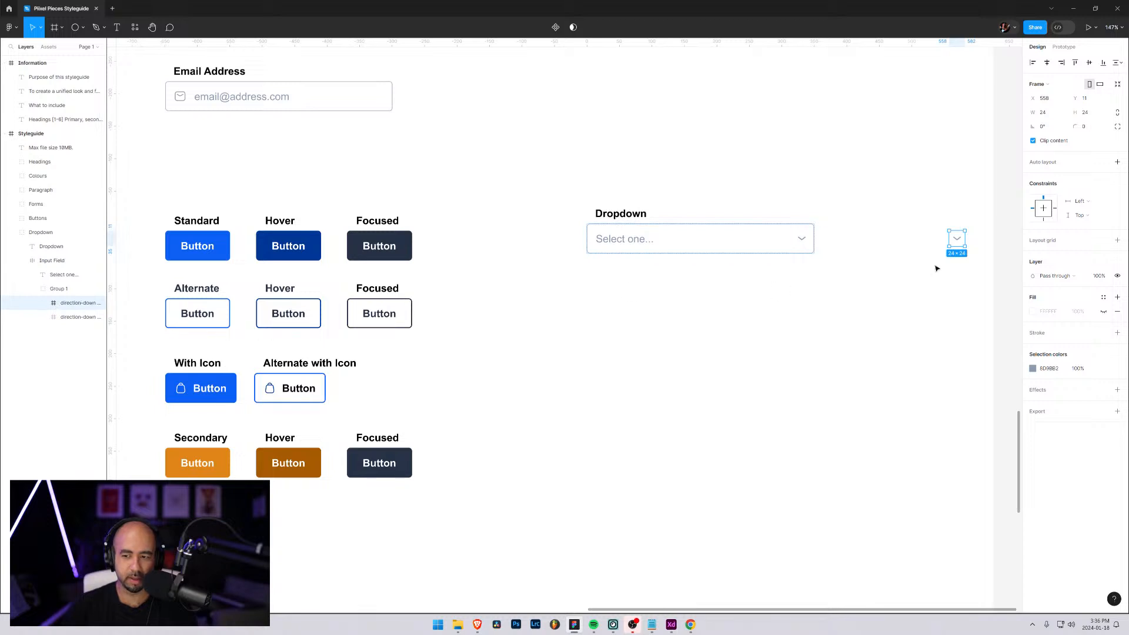
Try to move the copied chevron directly onto the original one in the dropdown field
{"action": "left_click_drag", "start_coordinate": [957, 241], "coordinate": [803, 246]}
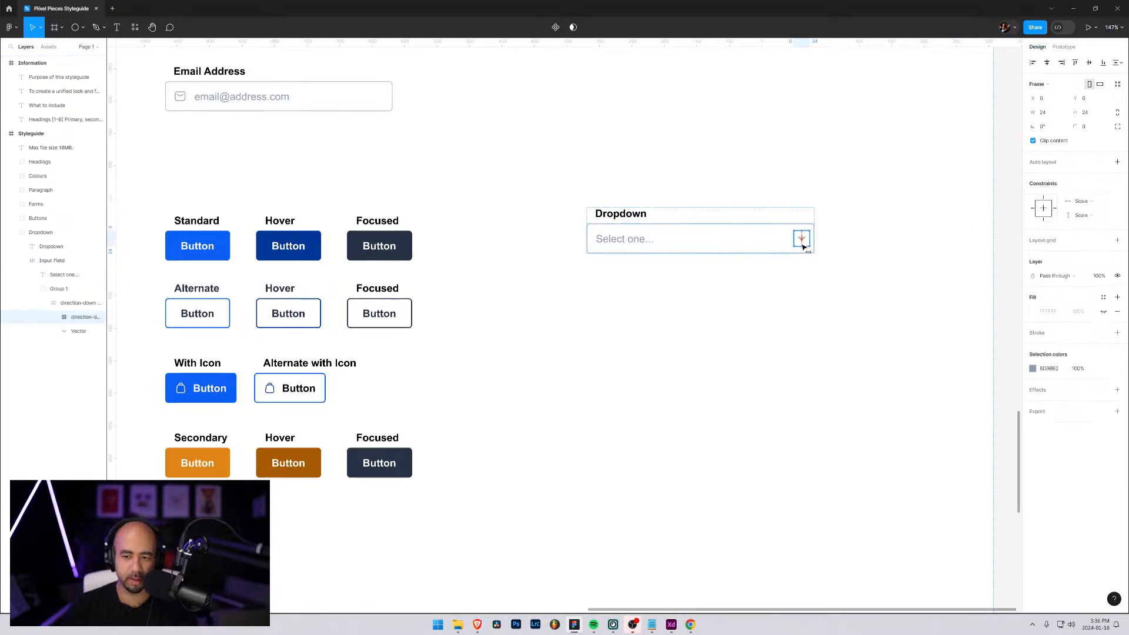
{"action": "key", "text": "ctrl+z"}
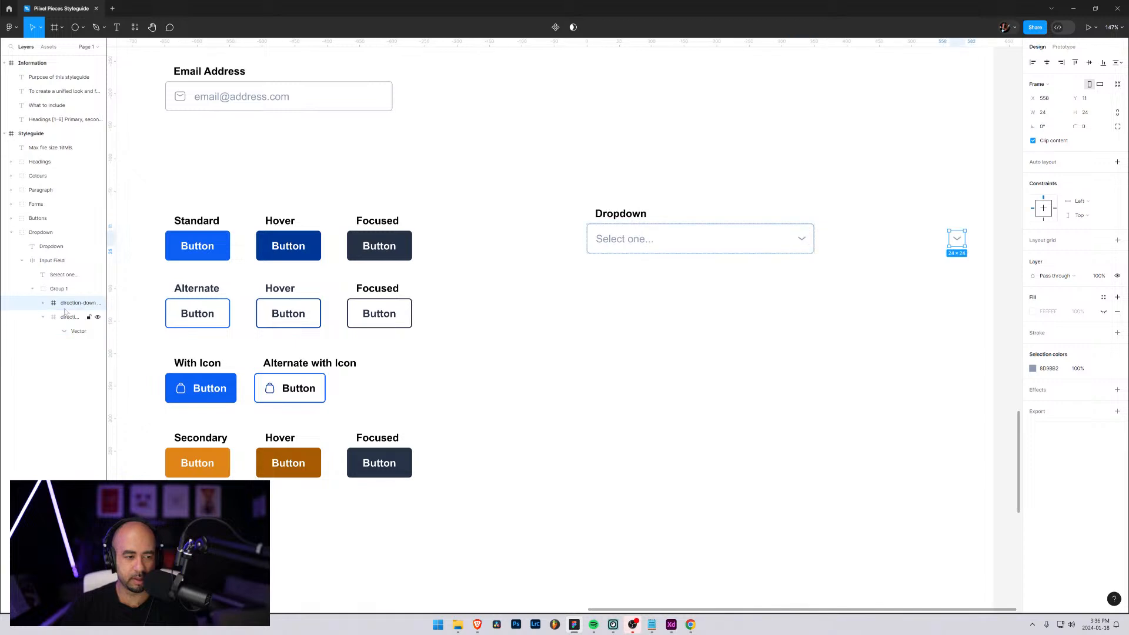
{"action": "left_click", "coordinate": [47, 321]}
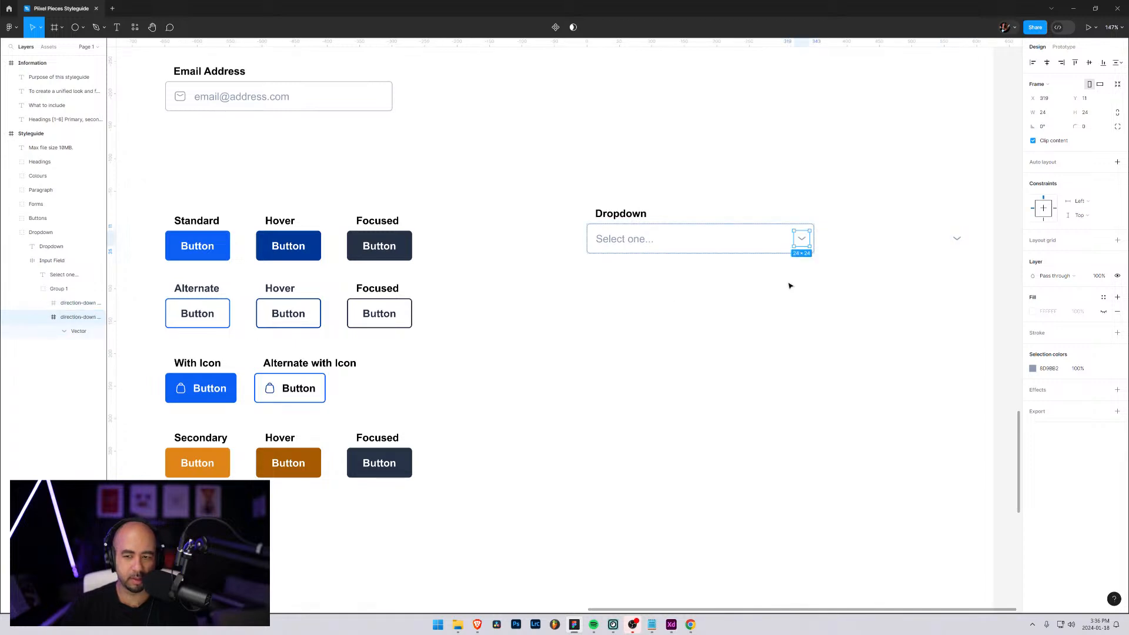
Lock the copied chevron's layer and set its rotation to 180°
{"action": "left_click", "coordinate": [88, 303]}
{"action": "left_click", "coordinate": [64, 304]}
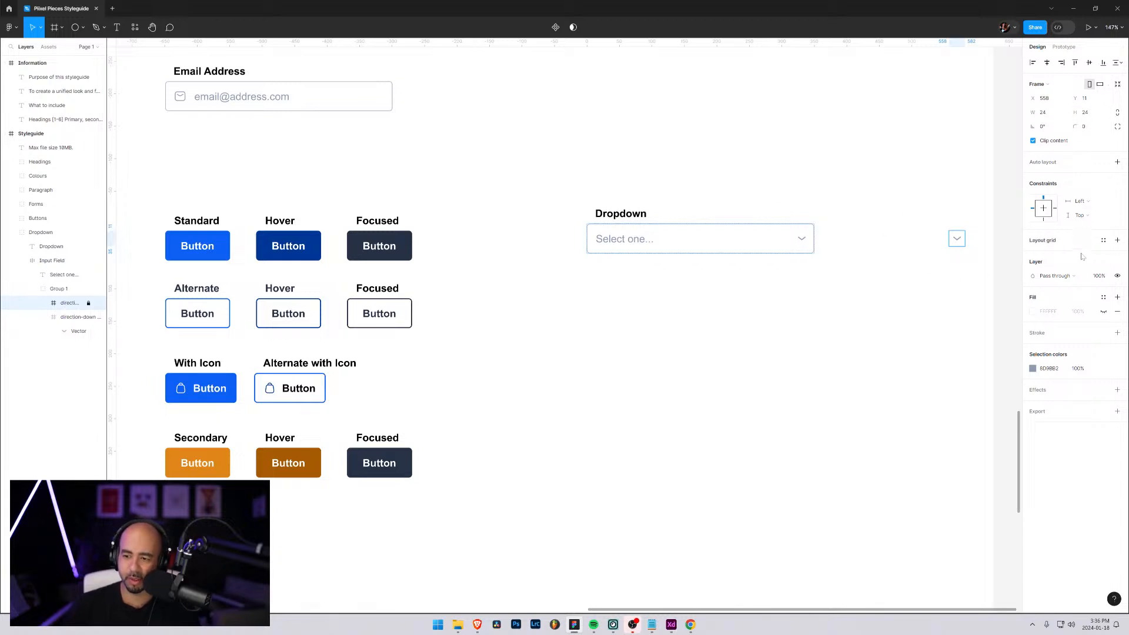
{"action": "left_click", "coordinate": [1046, 127]}
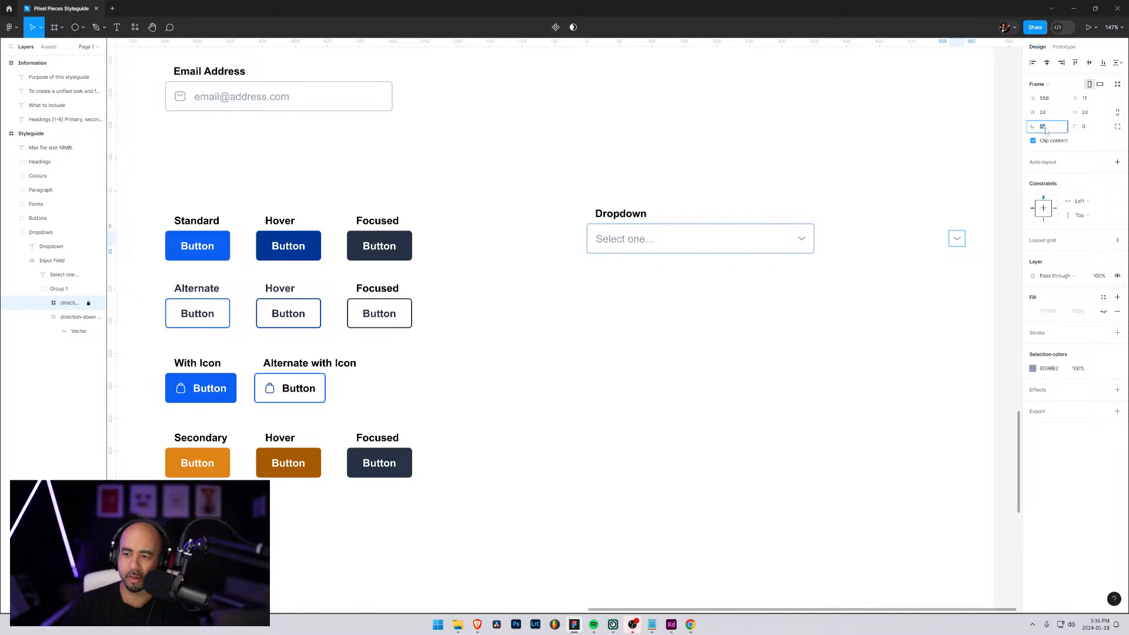
{"action": "type", "text": "180"}
{"action": "key", "text": "Return"}
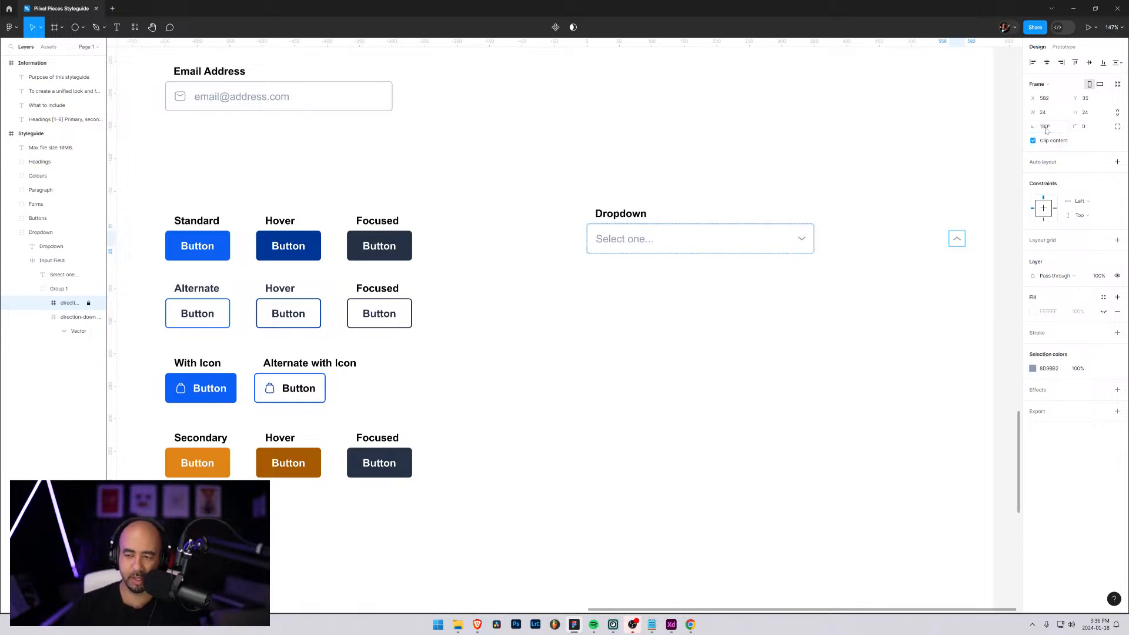
Position the rotated chevron just above the original in the dropdown field, at X 343 and Y 28.12
{"action": "left_click_drag", "start_coordinate": [1044, 99], "coordinate": [839, 109]}
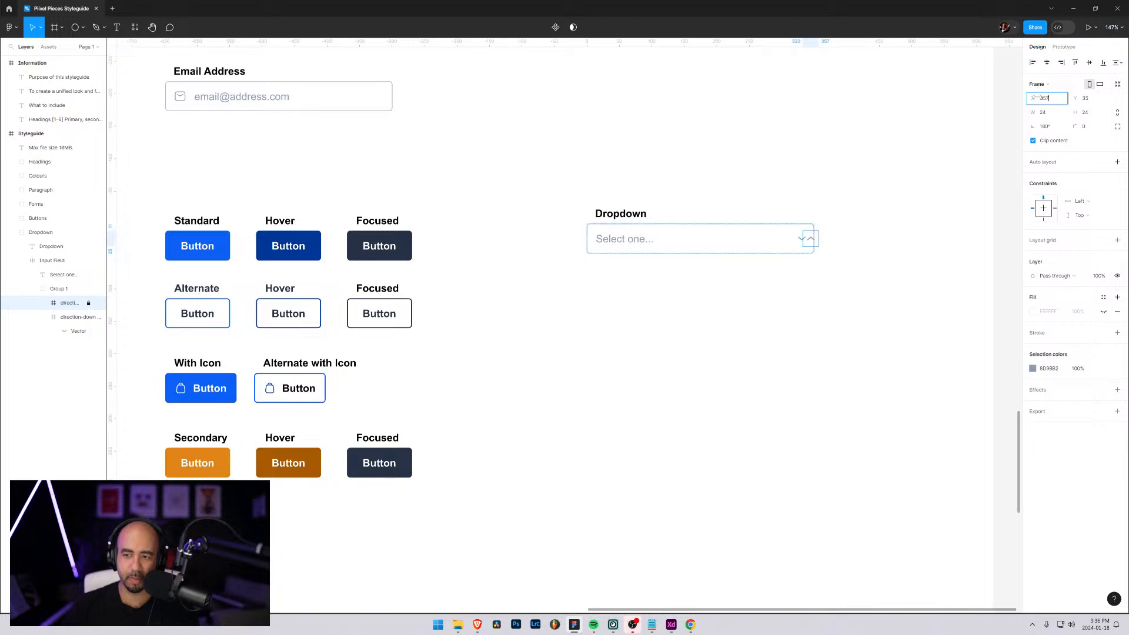
{"action": "left_click", "coordinate": [1090, 102]}
{"action": "left_click_drag", "start_coordinate": [1073, 99], "coordinate": [1021, 98]}
{"action": "left_click", "coordinate": [1047, 99]}
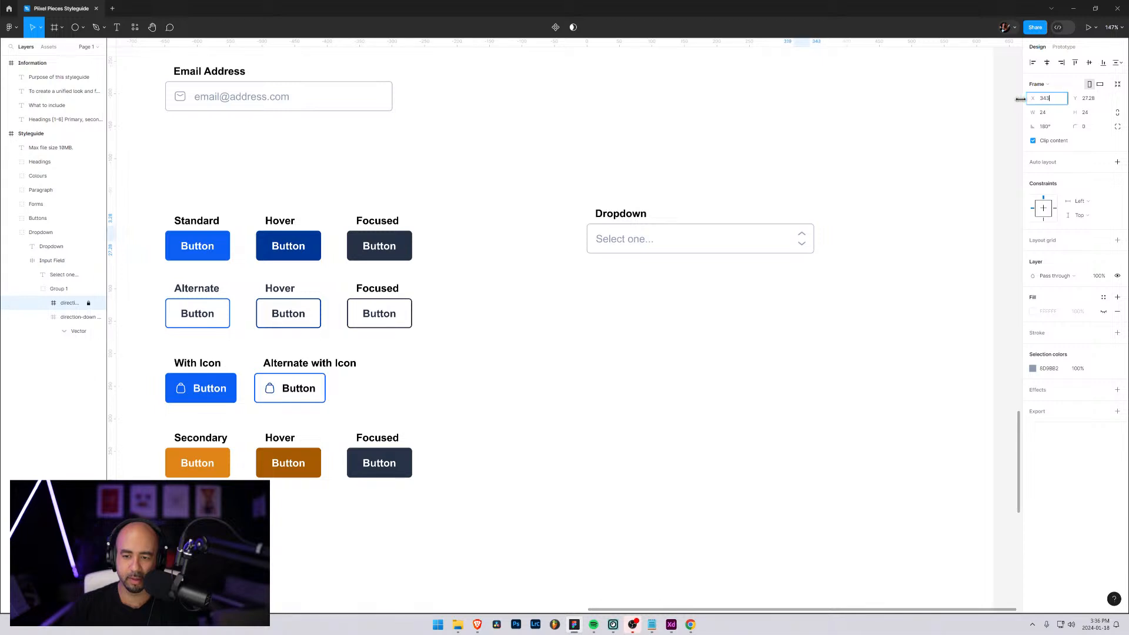
{"action": "left_click_drag", "start_coordinate": [1078, 98], "coordinate": [1077, 97]}
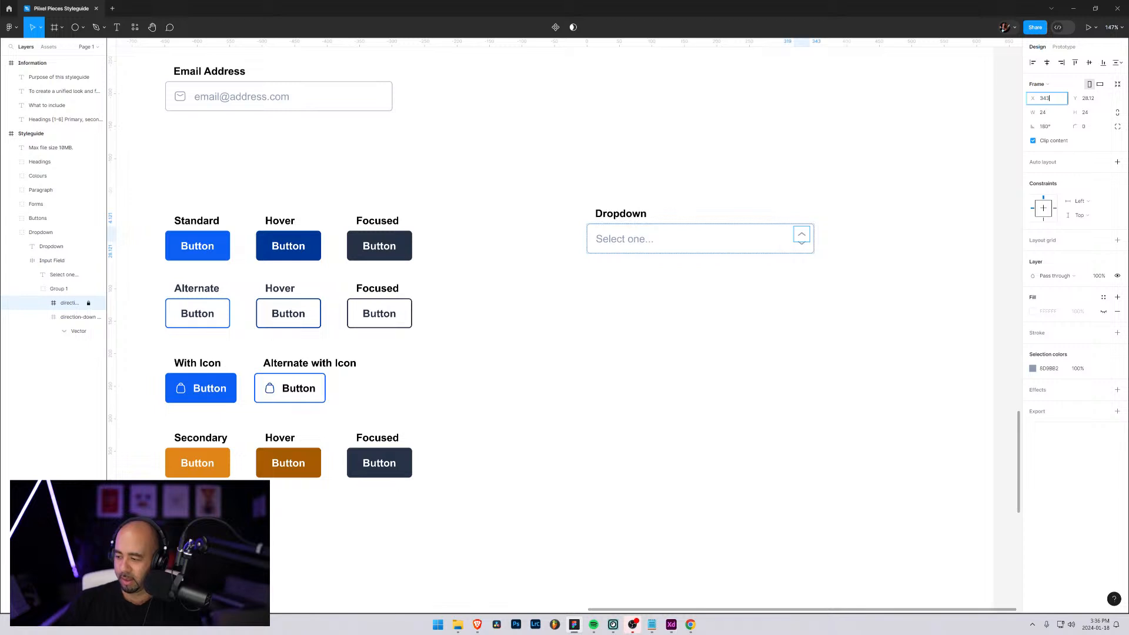
{"action": "key", "text": "alt+Tab"}
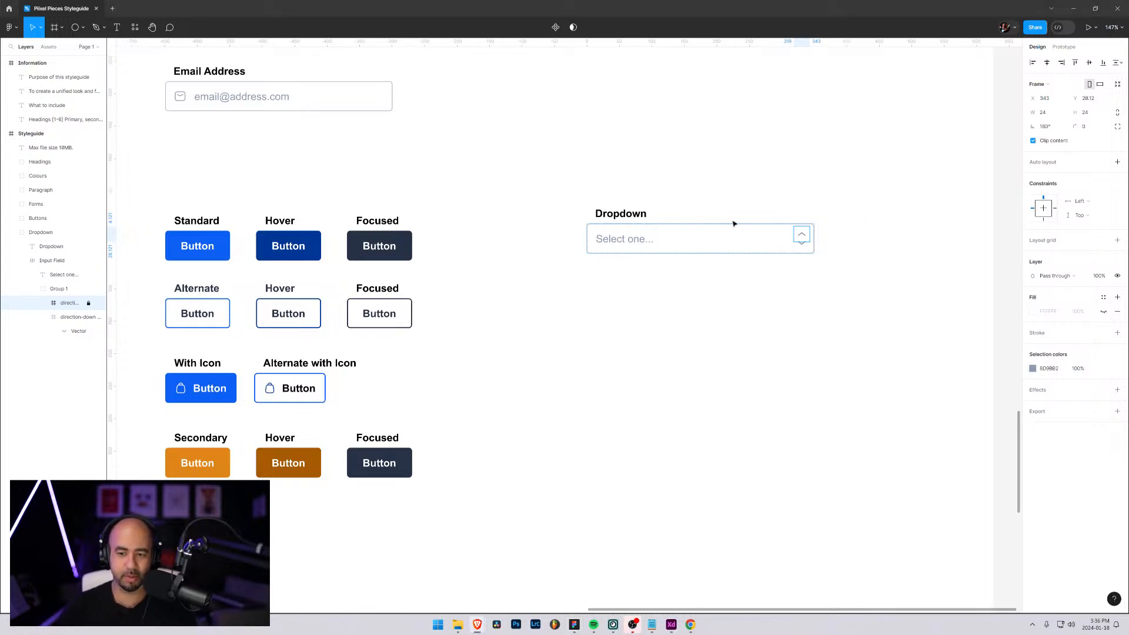
{"action": "left_click", "coordinate": [777, 316]}
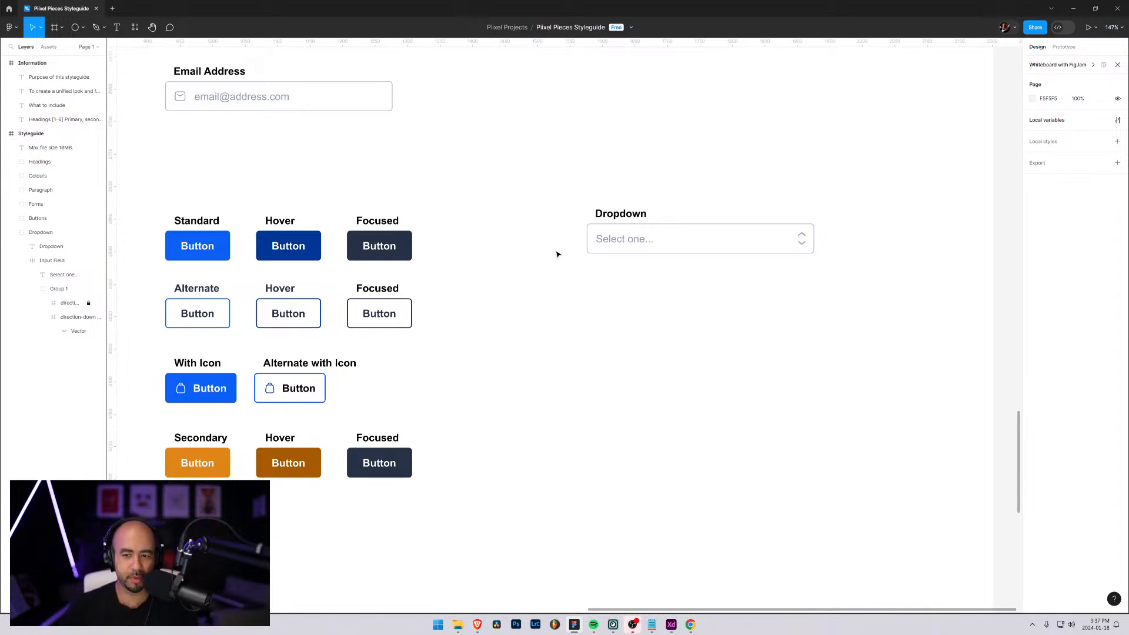
Collapse the dropdown's Input Field layer and select the whole Dropdown group
{"action": "scroll", "coordinate": [742, 317], "scroll_direction": "up", "scroll_amount": 2}
{"action": "scroll", "coordinate": [694, 314], "scroll_direction": "down", "scroll_amount": 4}
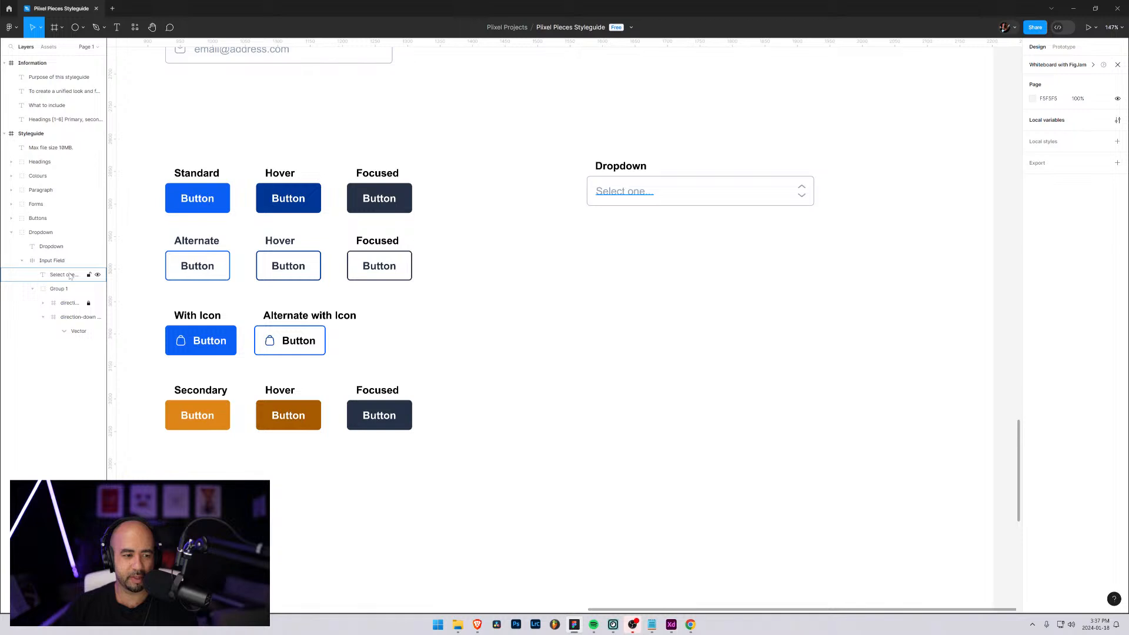
{"action": "left_click", "coordinate": [23, 262]}
{"action": "left_click", "coordinate": [49, 263]}
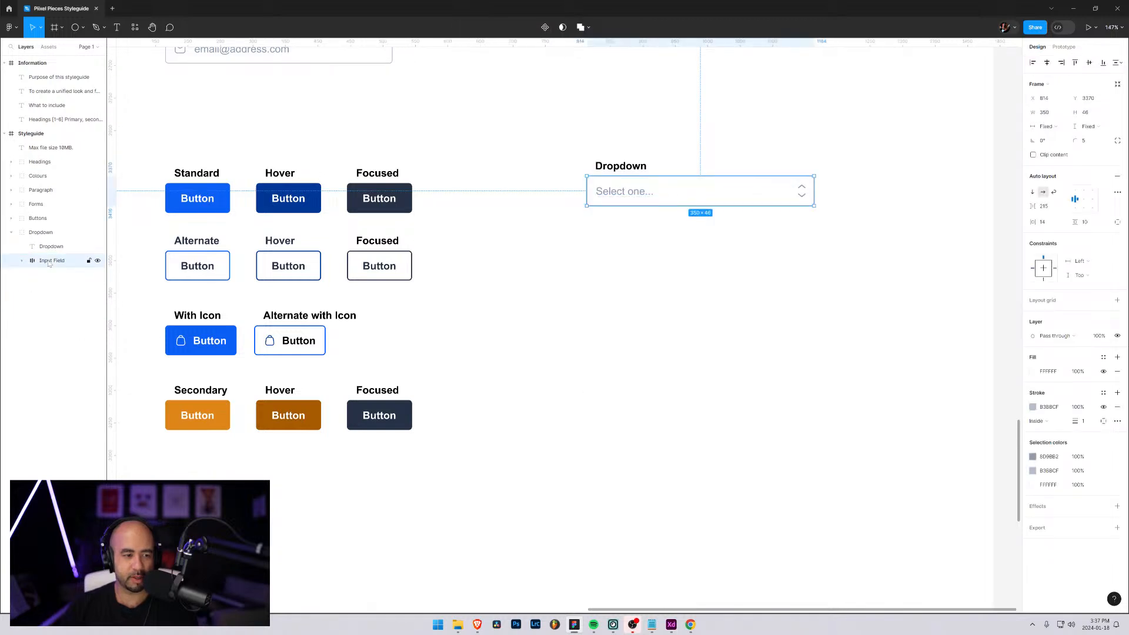
{"action": "double_click", "coordinate": [49, 263]}
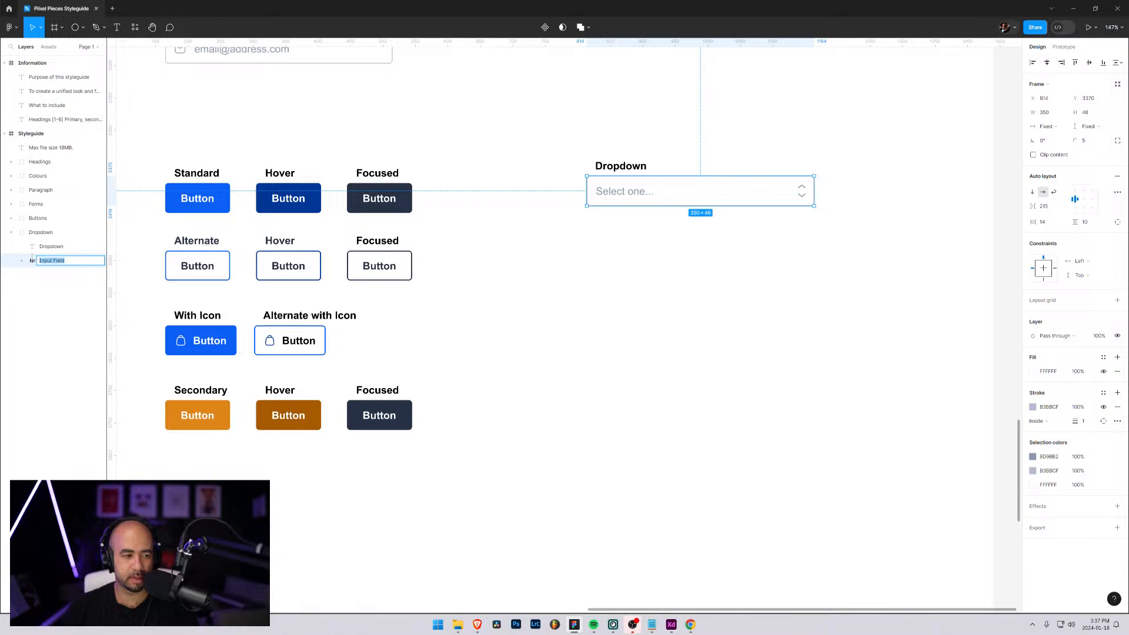
{"action": "left_click", "coordinate": [37, 219]}
{"action": "left_click", "coordinate": [40, 233]}
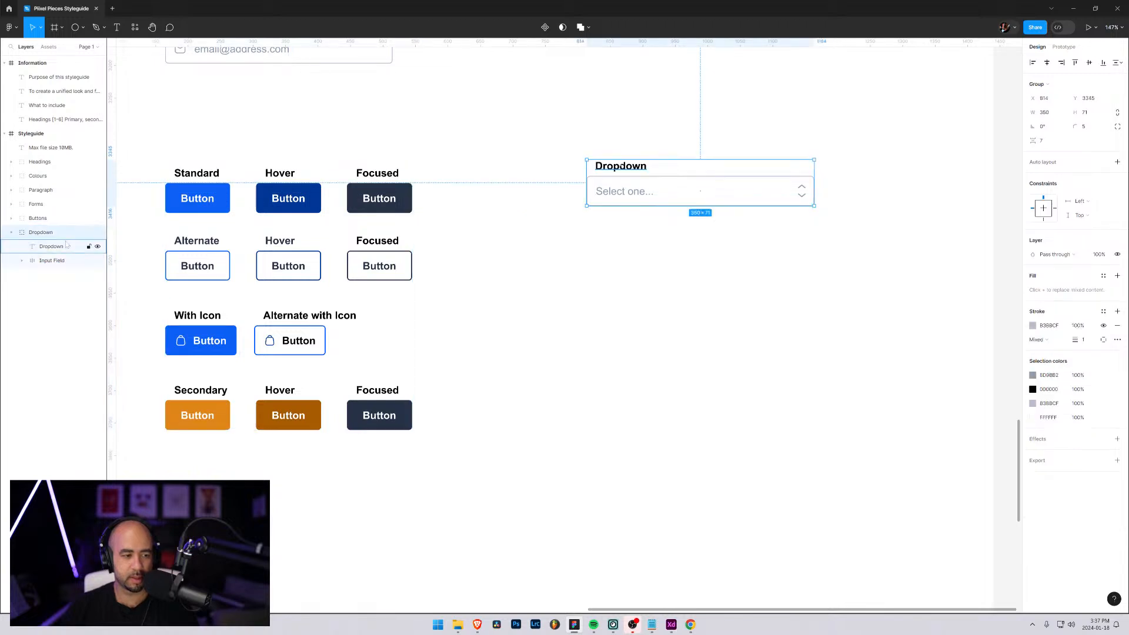
Draw a rectangle just below the dropdown field, aligned to the field's edges, about 350 wide and 326 high
{"action": "left_click", "coordinate": [83, 27]}
{"action": "left_click", "coordinate": [44, 48]}
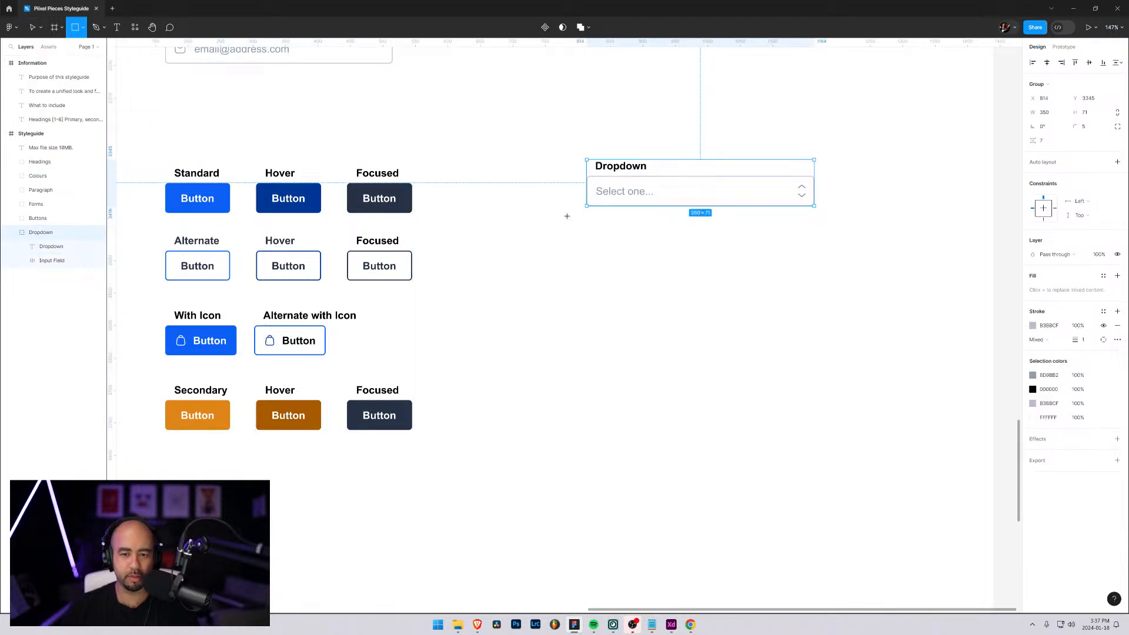
{"action": "mouse_move", "coordinate": [594, 219]}
{"action": "left_mouse_down"}
{"action": "mouse_move", "coordinate": [847, 340]}
{"action": "mouse_move", "coordinate": [836, 390]}
{"action": "mouse_move", "coordinate": [815, 406]}
{"action": "left_mouse_up"}
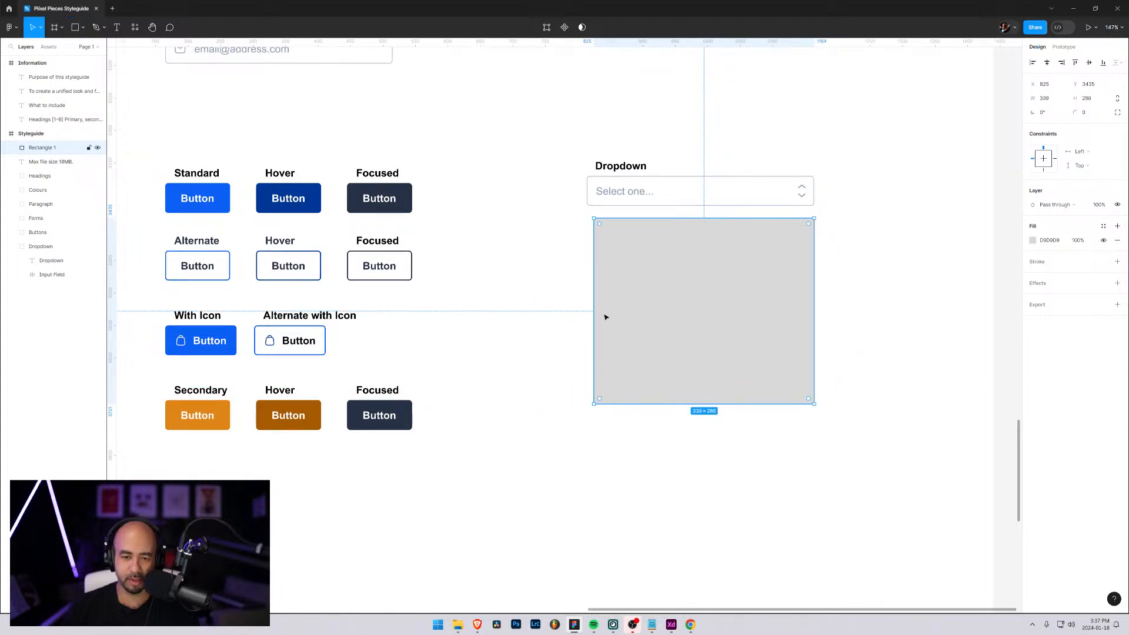
{"action": "left_click_drag", "start_coordinate": [595, 302], "coordinate": [587, 301]}
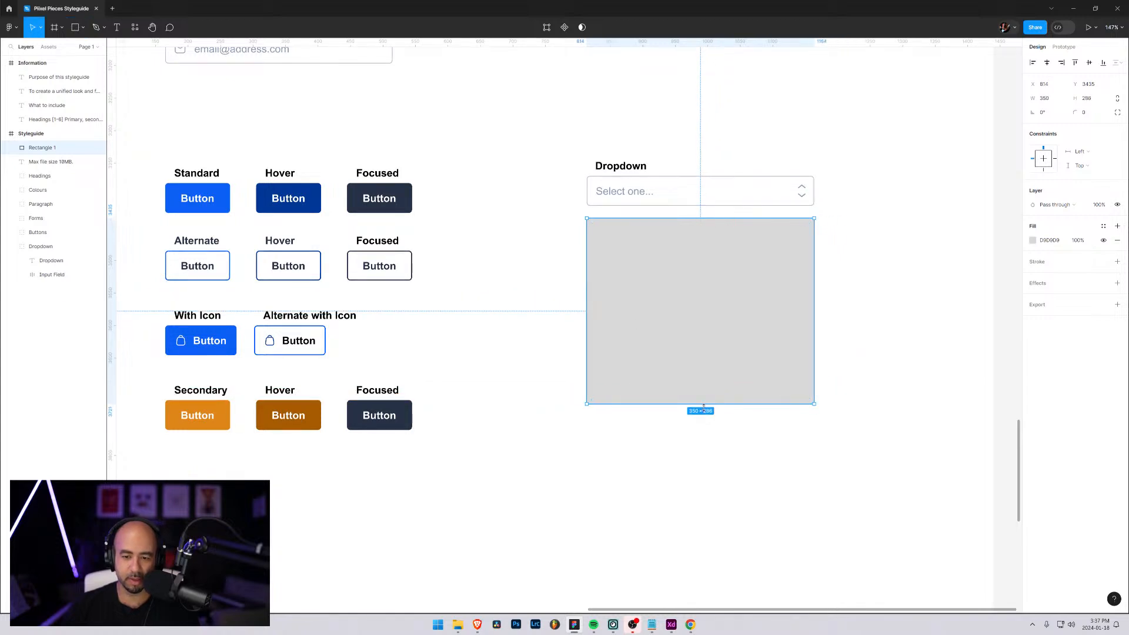
{"action": "left_click_drag", "start_coordinate": [707, 404], "coordinate": [704, 431]}
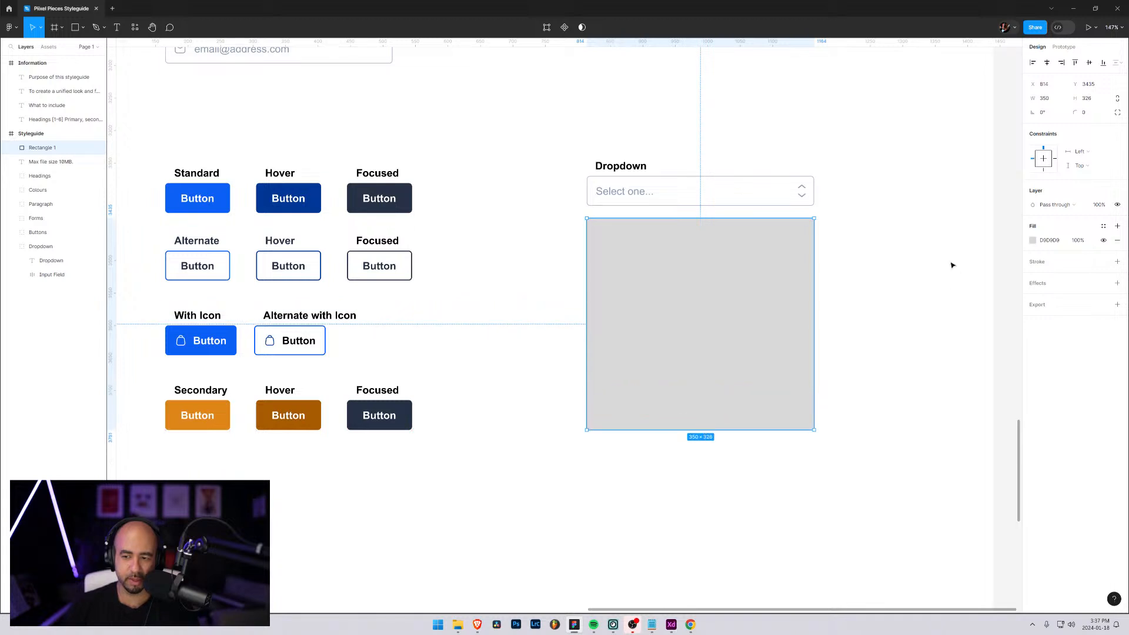
Fill the rectangle with white (FFFFFF) and add a stroke in the colour sampled from the Neutral Light swatch
{"action": "left_click", "coordinate": [1033, 241]}
{"action": "left_click_drag", "start_coordinate": [935, 284], "coordinate": [889, 253]}
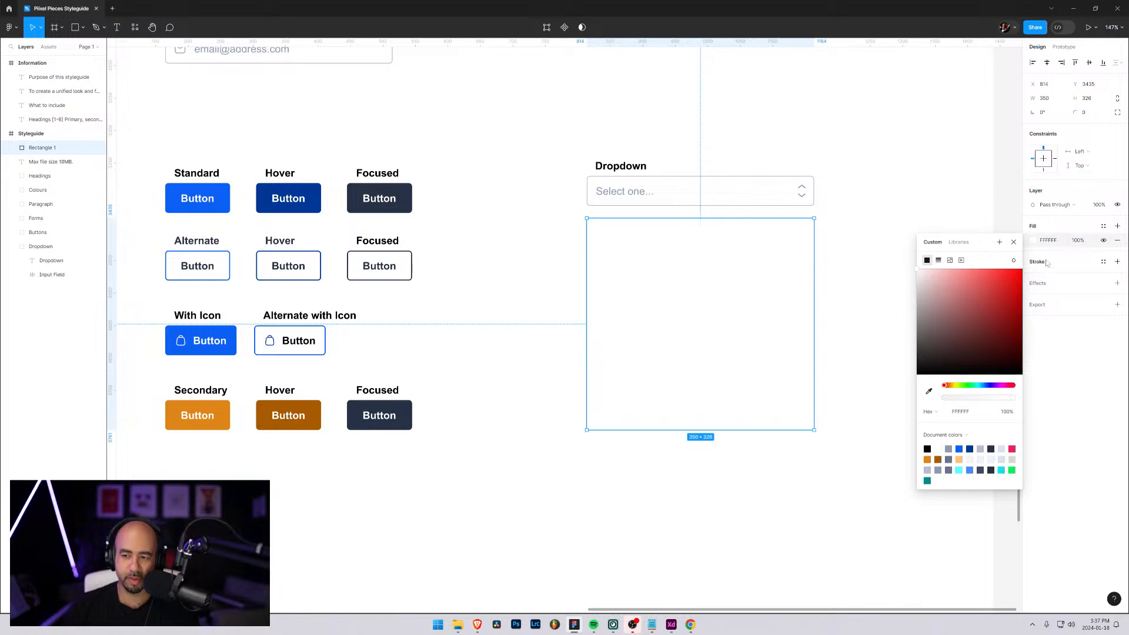
{"action": "left_click", "coordinate": [1118, 262]}
{"action": "left_click", "coordinate": [1033, 276]}
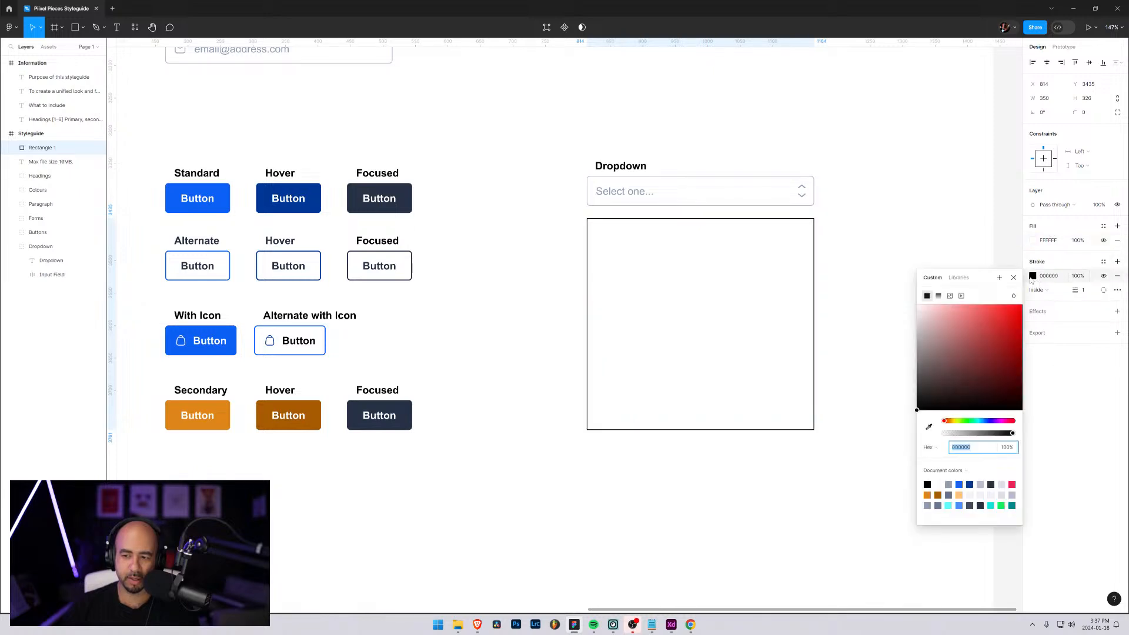
{"action": "scroll", "coordinate": [835, 291], "scroll_direction": "up", "scroll_amount": 6}
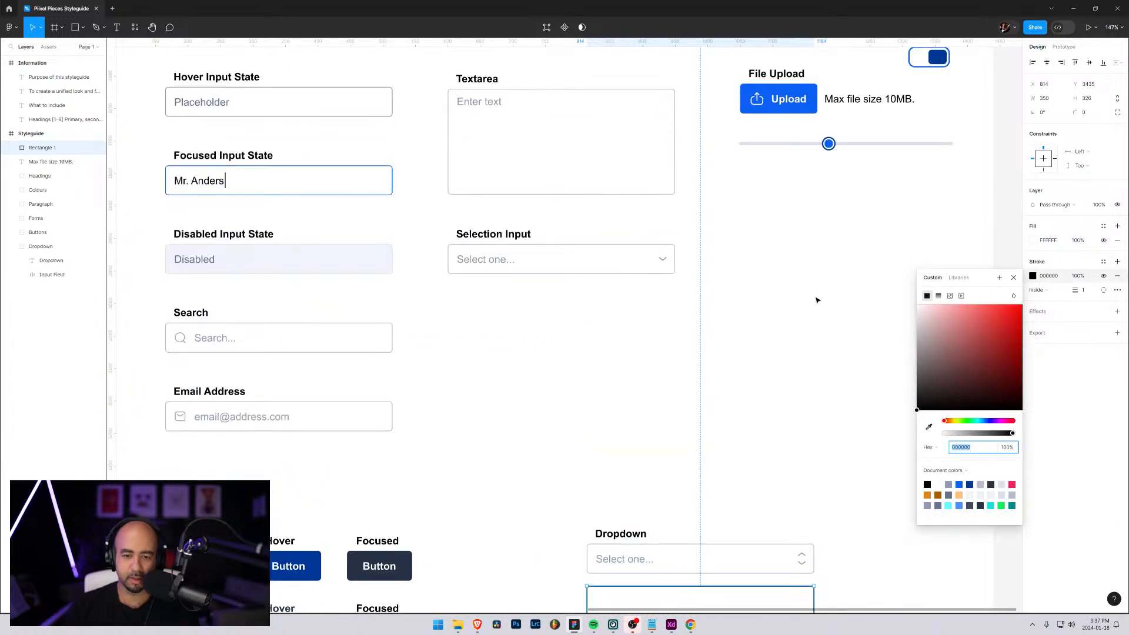
{"action": "scroll", "coordinate": [818, 300], "scroll_direction": "up", "scroll_amount": 15}
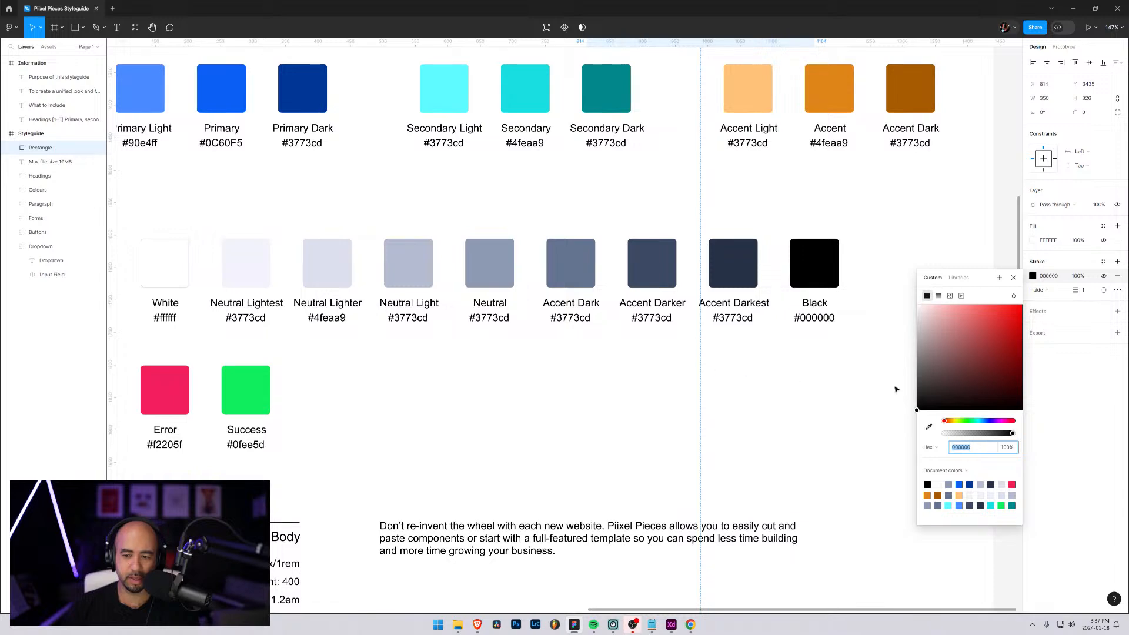
{"action": "left_click", "coordinate": [929, 427]}
{"action": "left_click", "coordinate": [406, 256]}
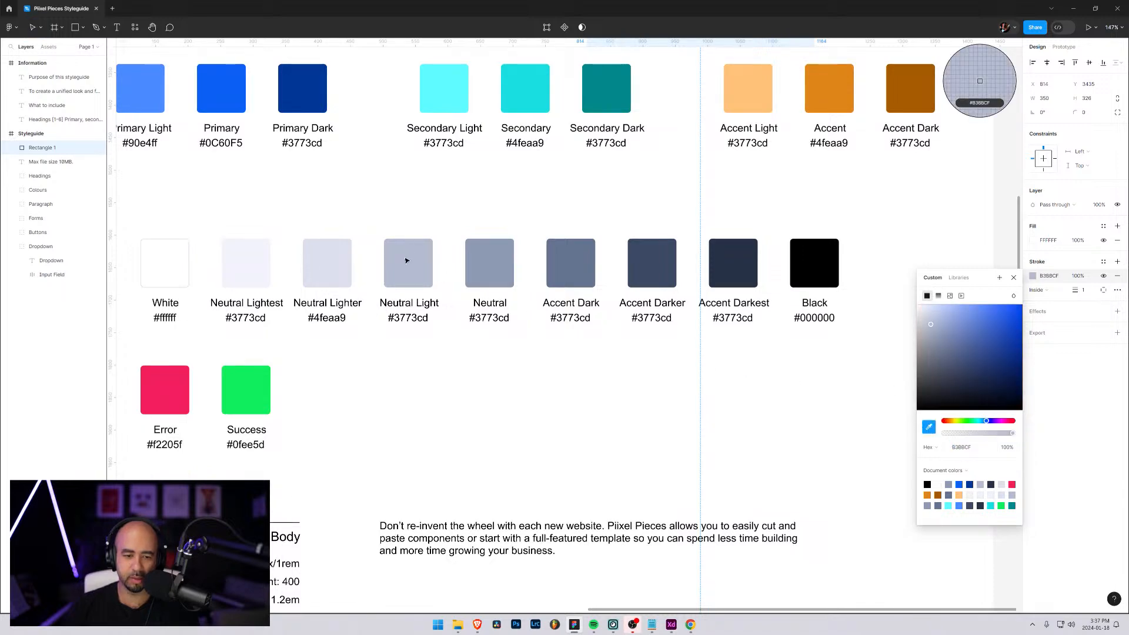
{"action": "key", "text": "Escape"}
{"action": "scroll", "coordinate": [726, 378], "scroll_direction": "down", "scroll_amount": 8}
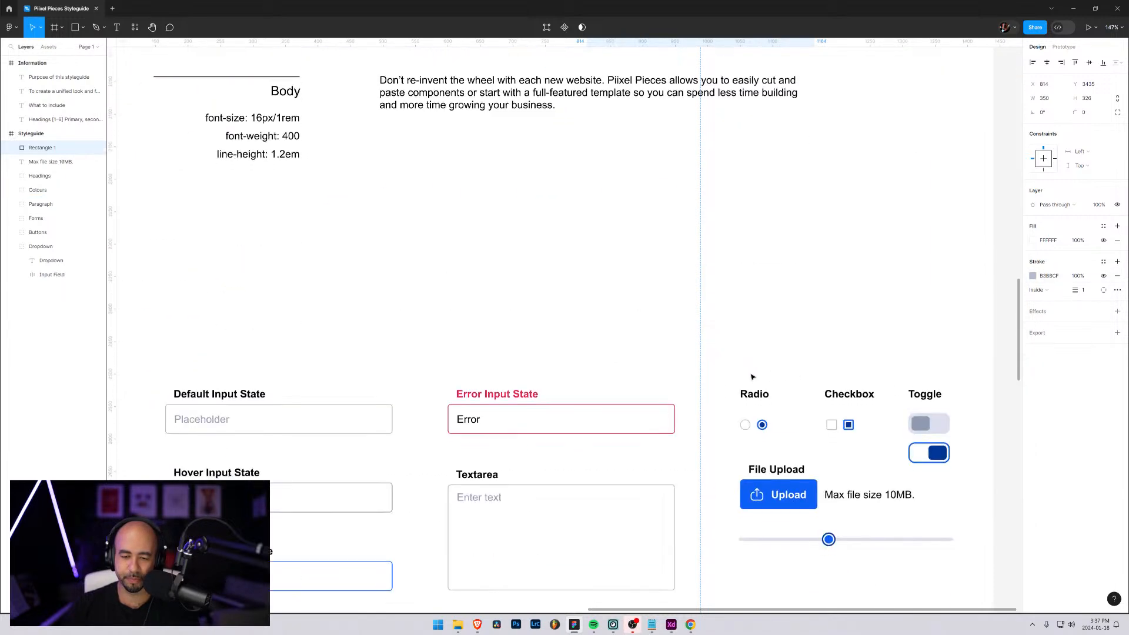
{"action": "scroll", "coordinate": [759, 374], "scroll_direction": "down", "scroll_amount": 10}
{"action": "left_click", "coordinate": [871, 347]}
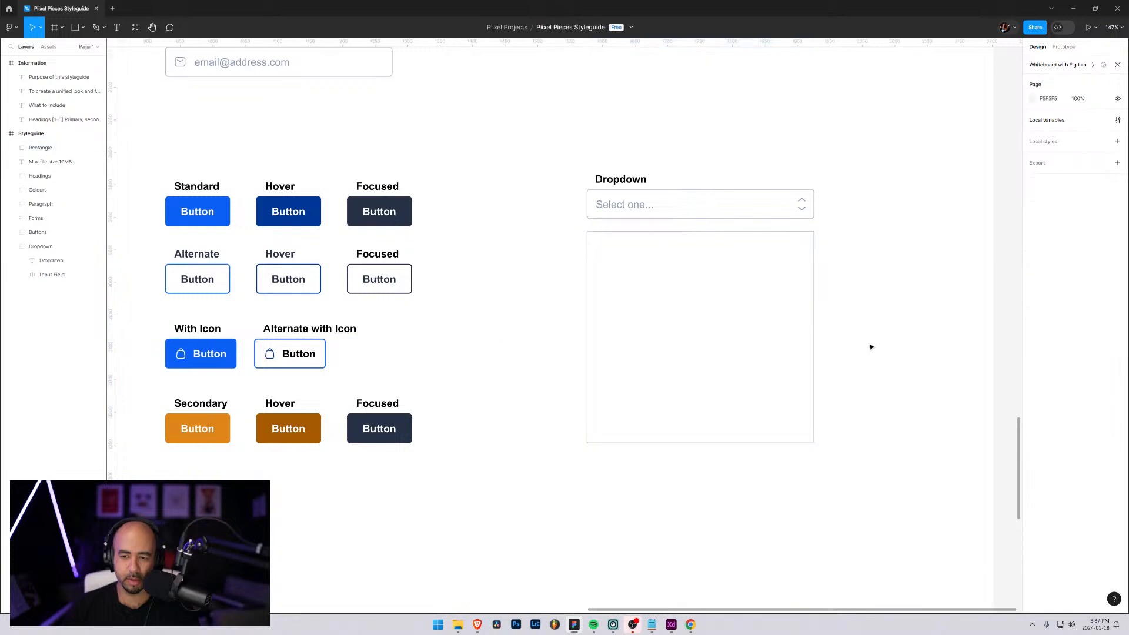
Set the rectangle's corner radius to 5 and select the dropdown's Input Field layer to compare its styling
{"action": "left_click", "coordinate": [682, 281]}
{"action": "left_click", "coordinate": [1087, 115]}
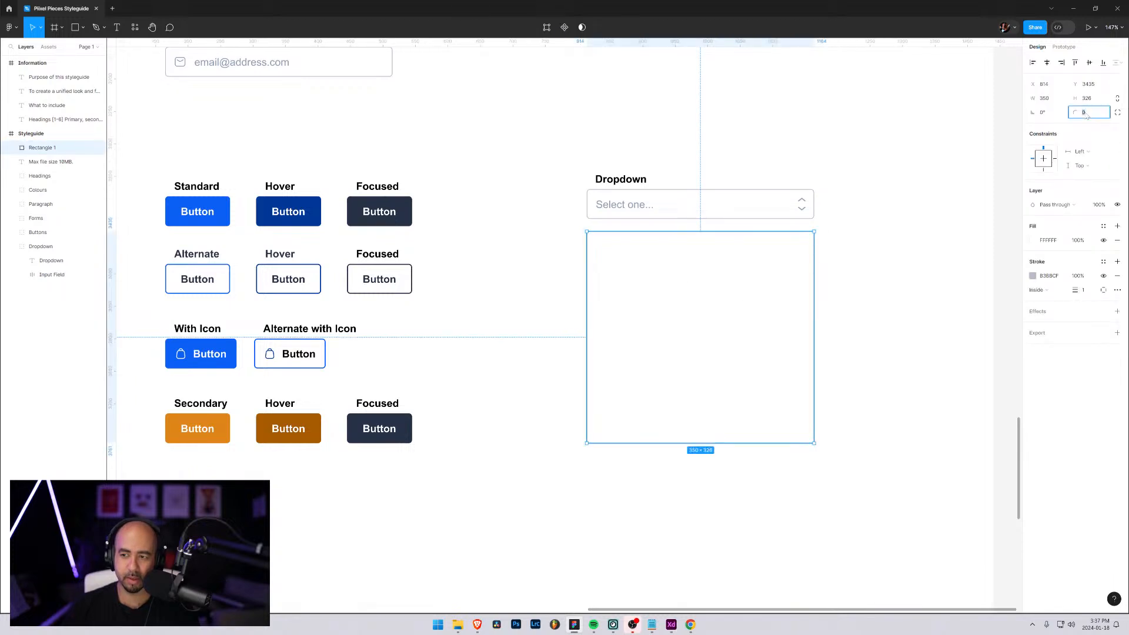
{"action": "type", "text": "5"}
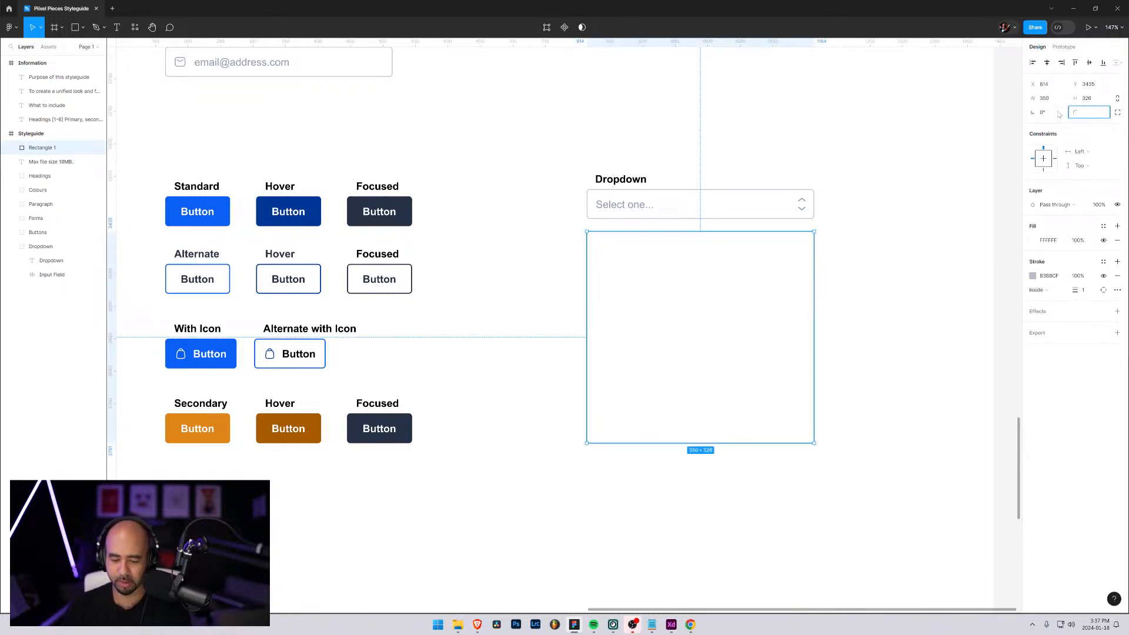
{"action": "key", "text": "Return"}
{"action": "left_click", "coordinate": [878, 176]}
{"action": "left_click", "coordinate": [705, 199]}
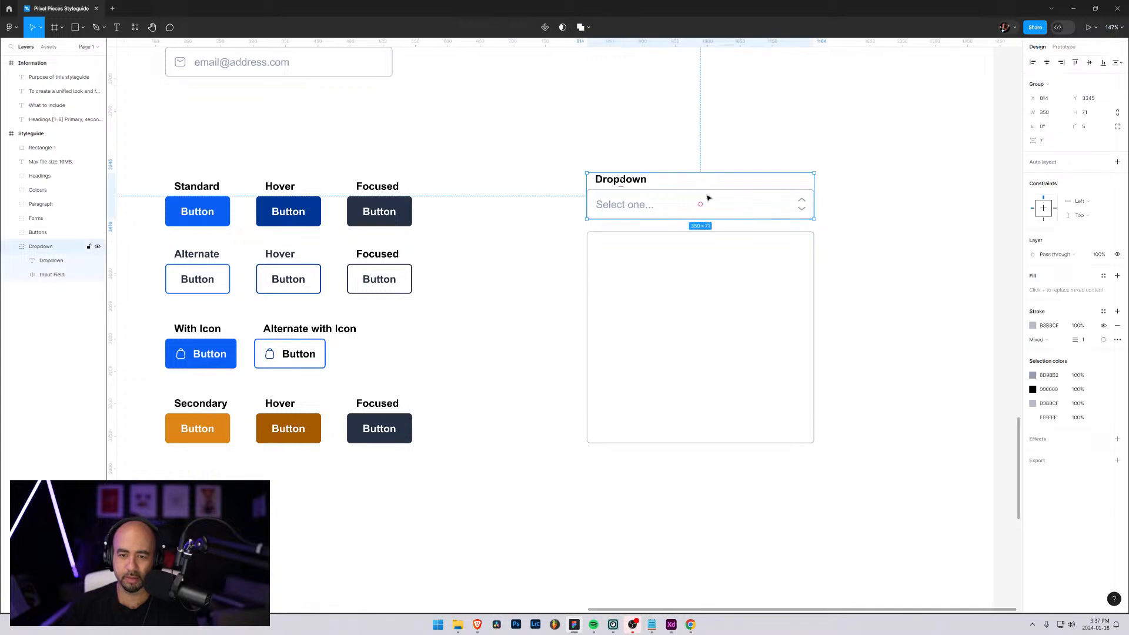
{"action": "left_click", "coordinate": [41, 275]}
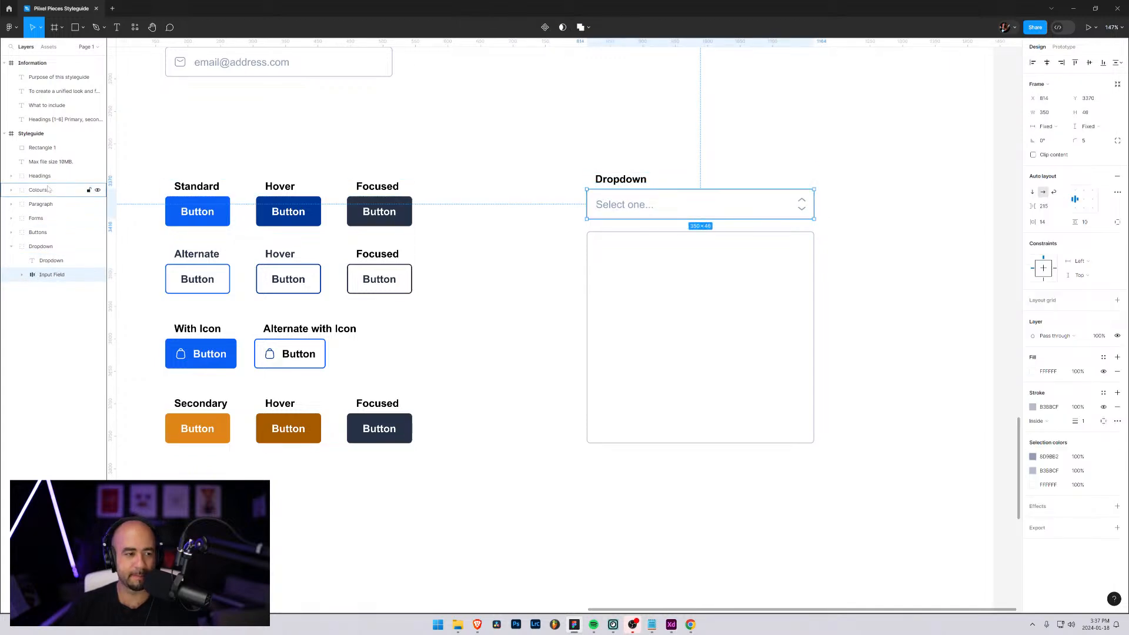
Move the rectangle's layer directly below the Dropdown group in the layer order and rename it Dropdown Body
{"action": "left_click", "coordinate": [45, 150]}
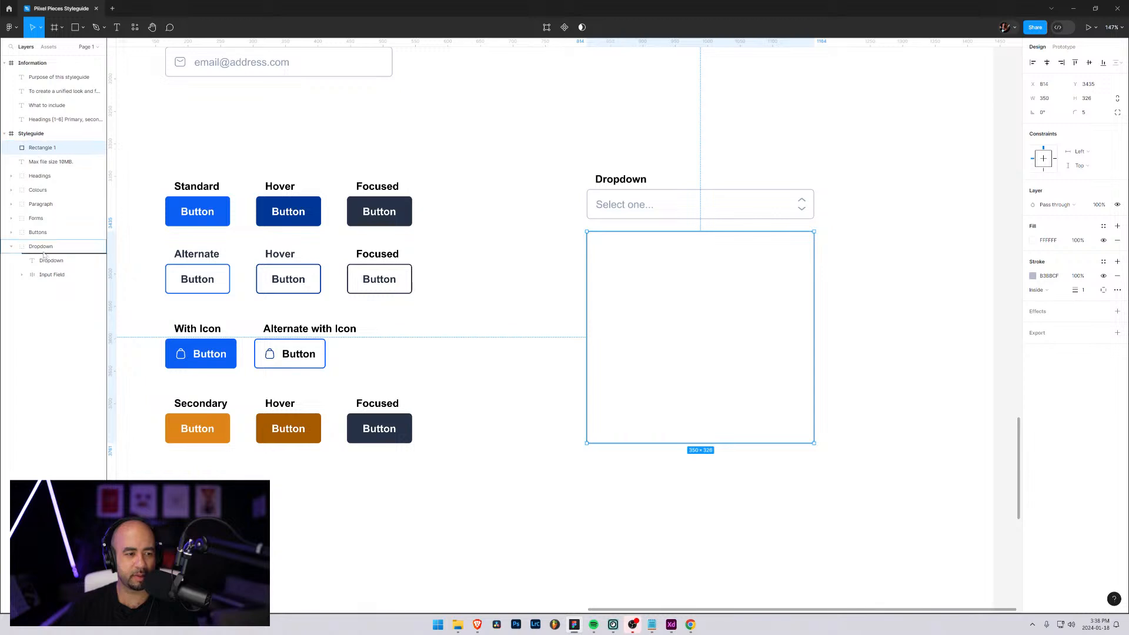
{"action": "left_click_drag", "start_coordinate": [43, 256], "coordinate": [43, 278]}
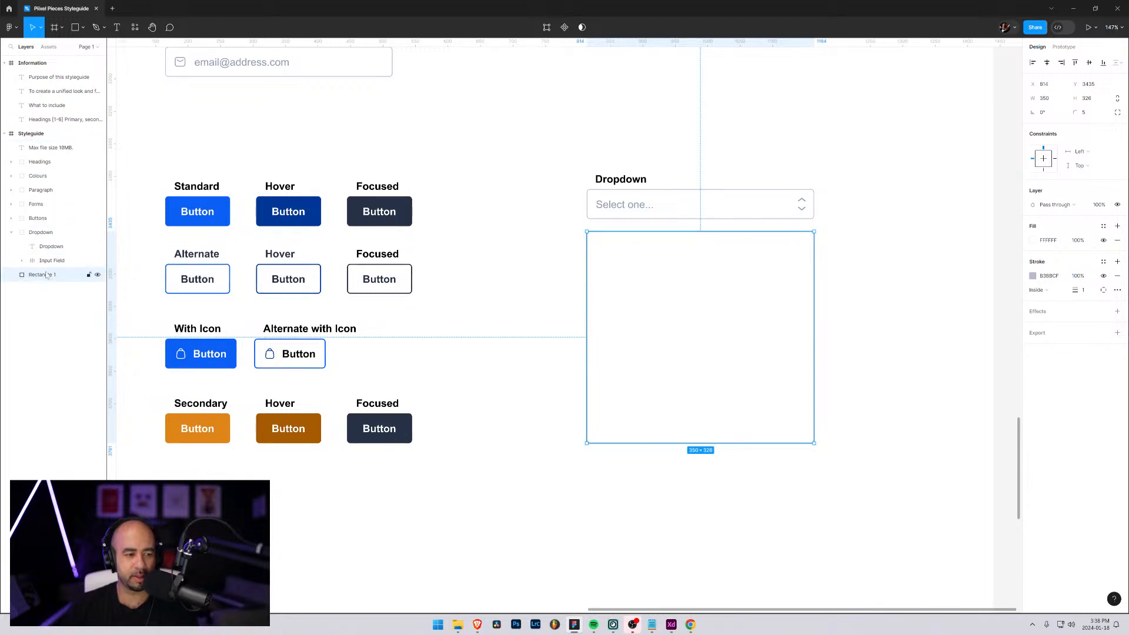
{"action": "double_click", "coordinate": [43, 277]}
{"action": "type", "text": "D"}
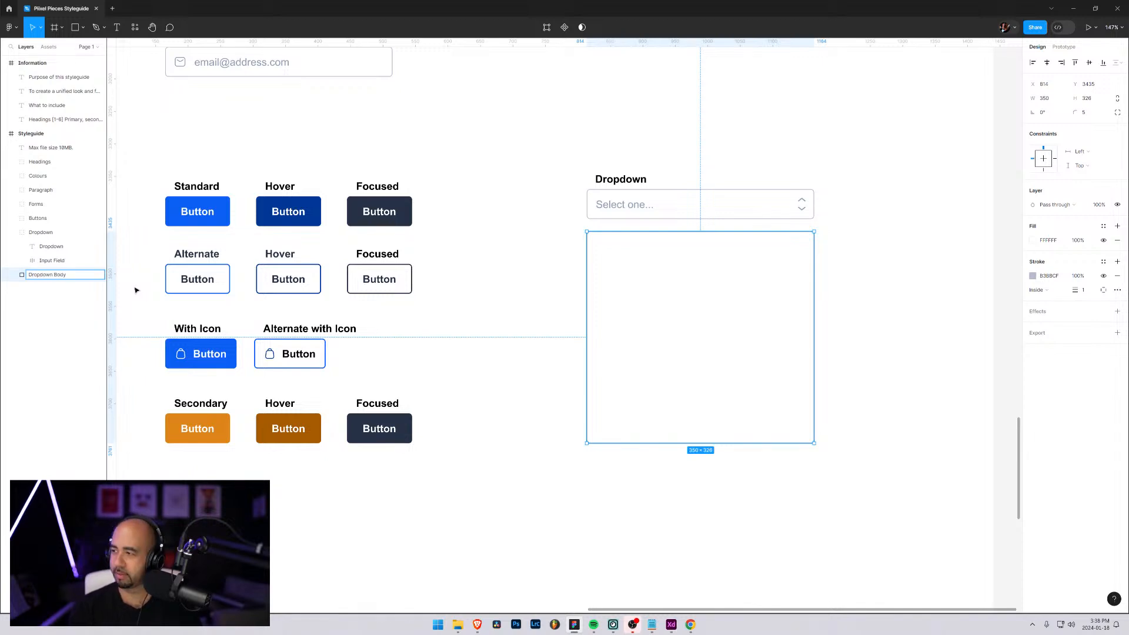
{"action": "type", "text": "ropdown Body"}
{"action": "key", "text": "Return"}
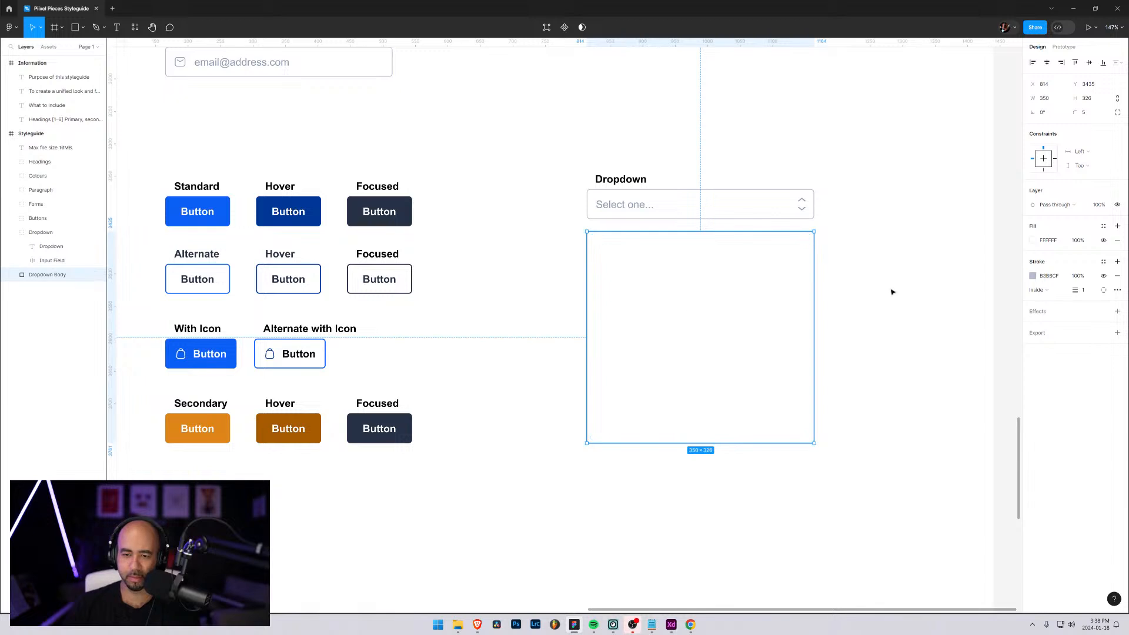
{"action": "left_click", "coordinate": [892, 292]}
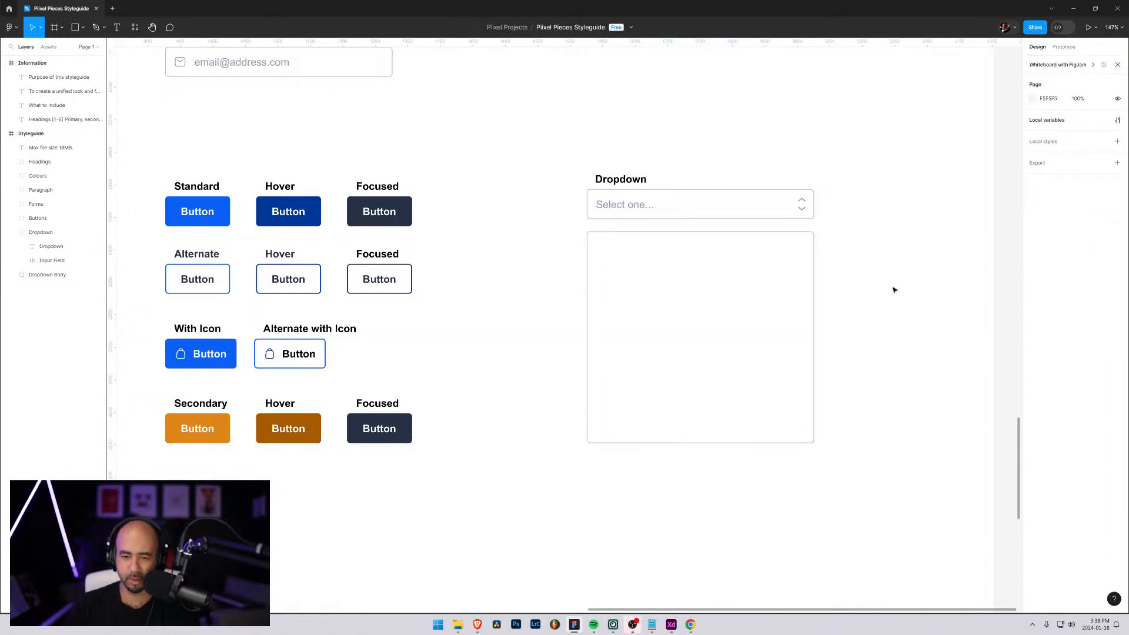
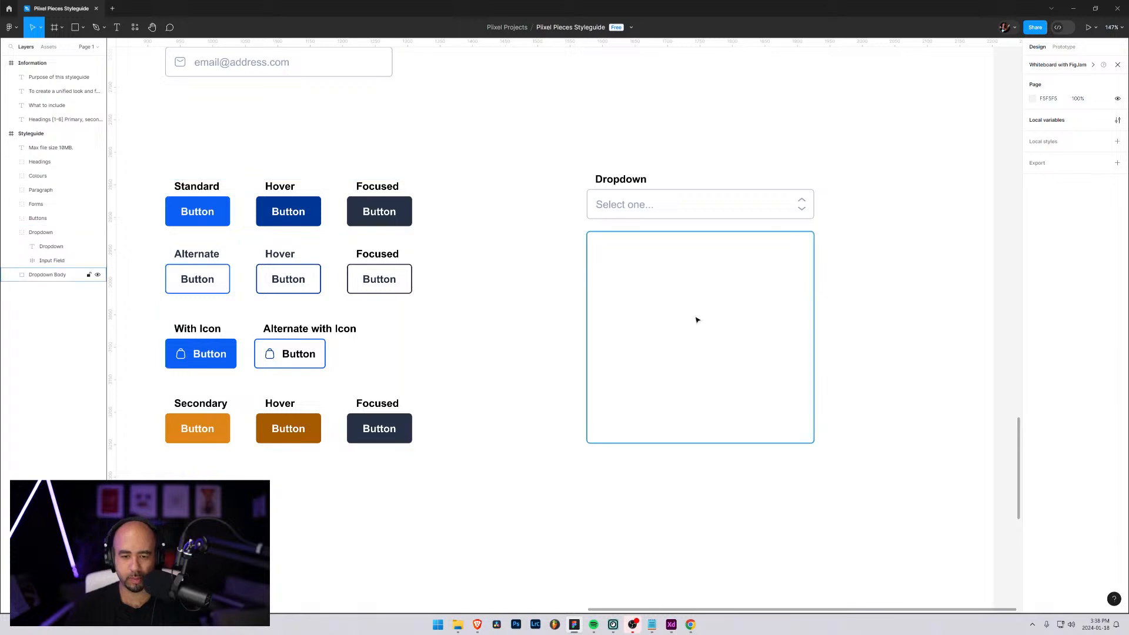
Add the text "Dropdown option number 1" inside the dropdown body and place it near the body's upper edge
{"action": "key", "text": "t"}
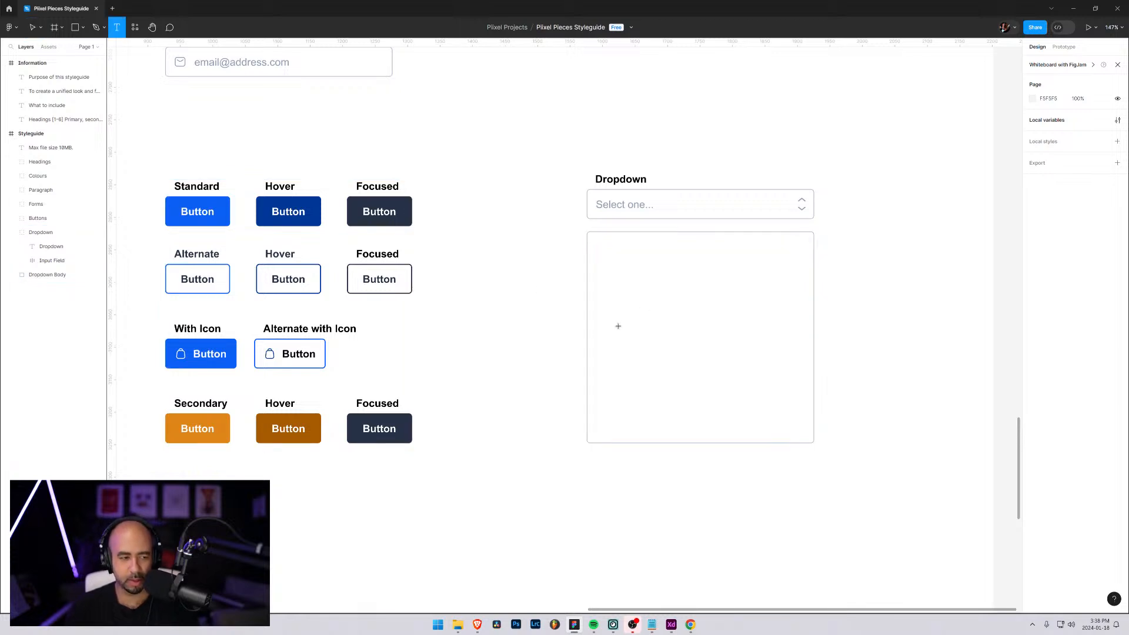
{"action": "left_click", "coordinate": [644, 274]}
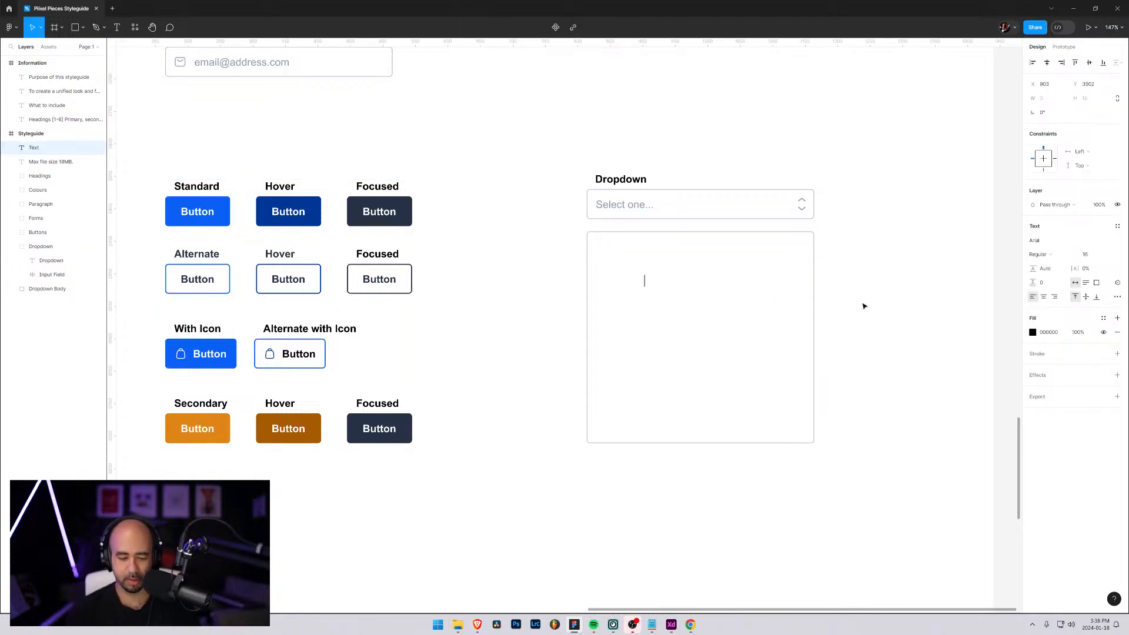
{"action": "type", "text": "Drop"}
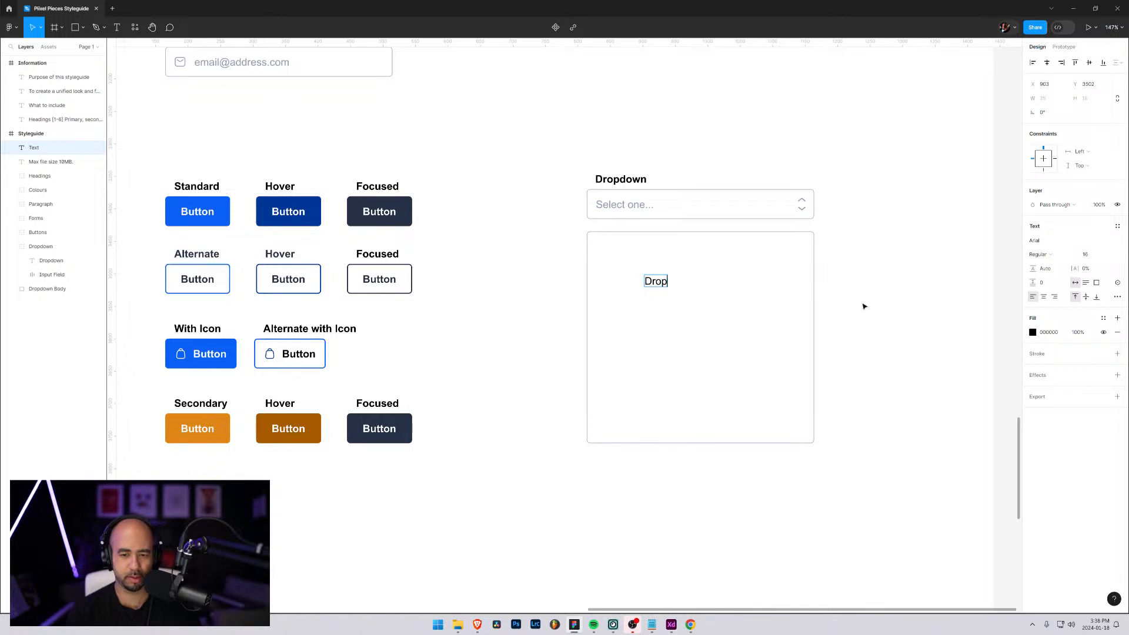
{"action": "type", "text": "dwo"}
{"action": "type", "text": "wn "}
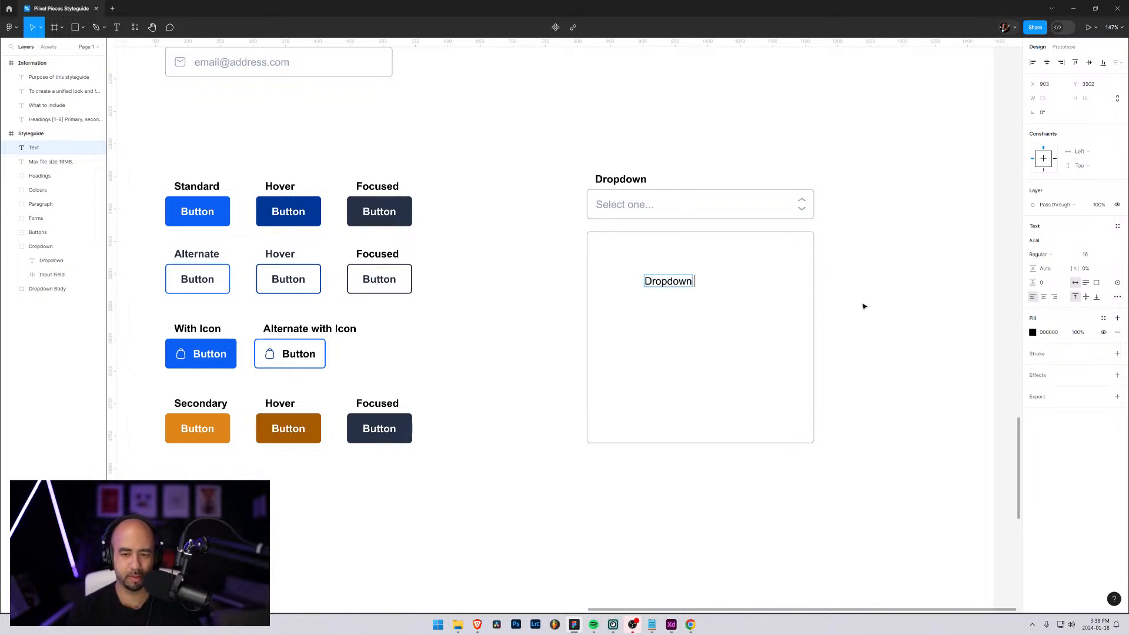
{"action": "type", "text": "option"}
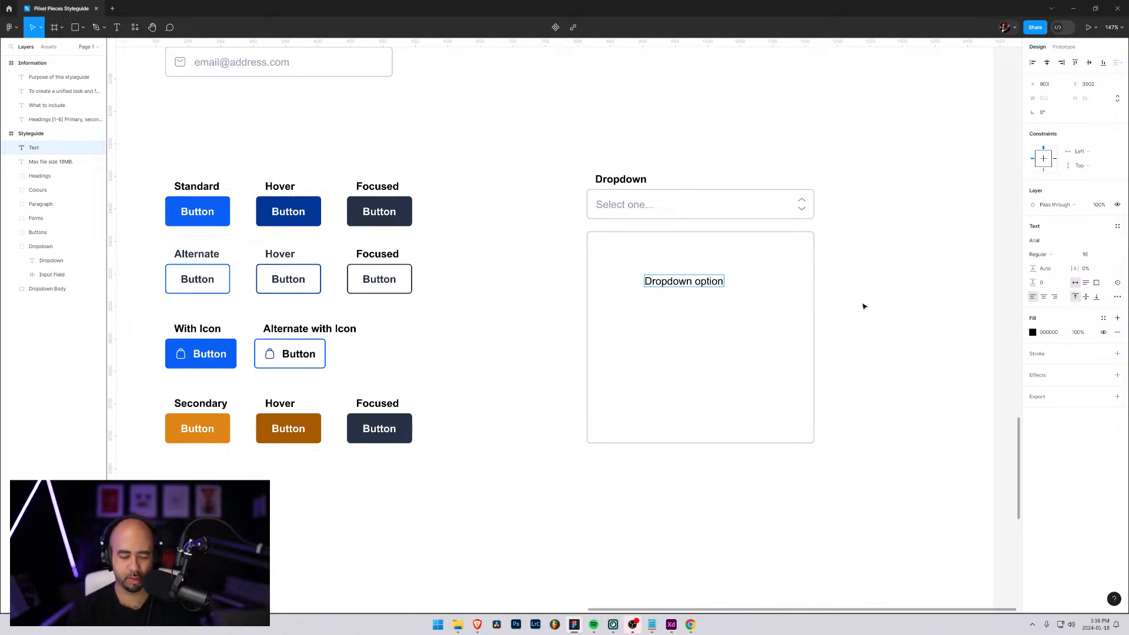
{"action": "type", "text": " number 1"}
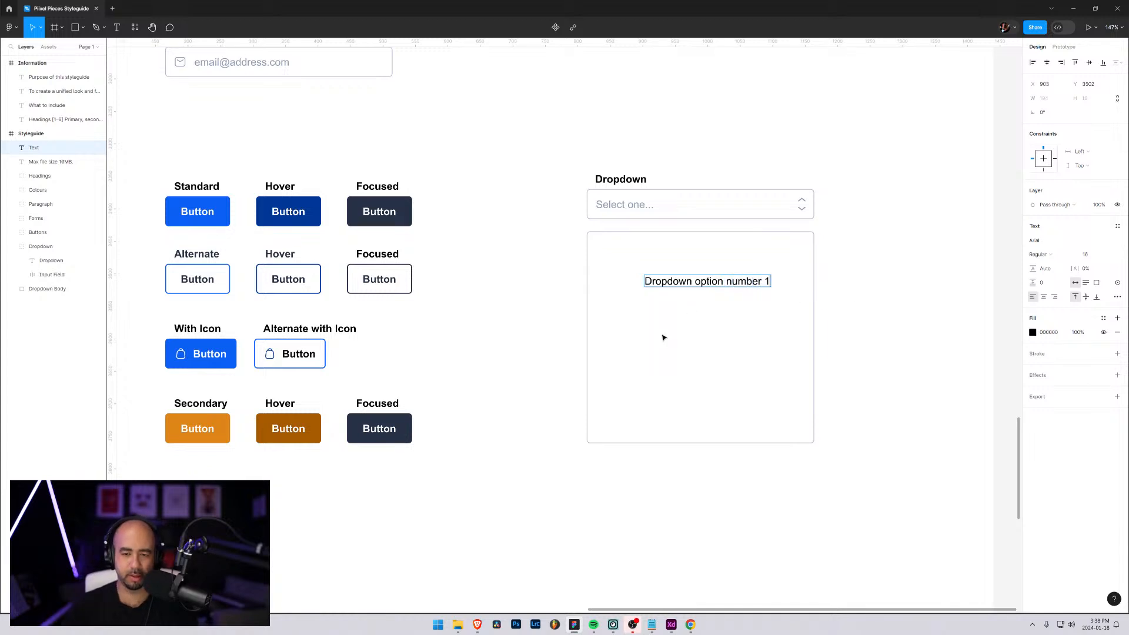
{"action": "key", "text": "Escape"}
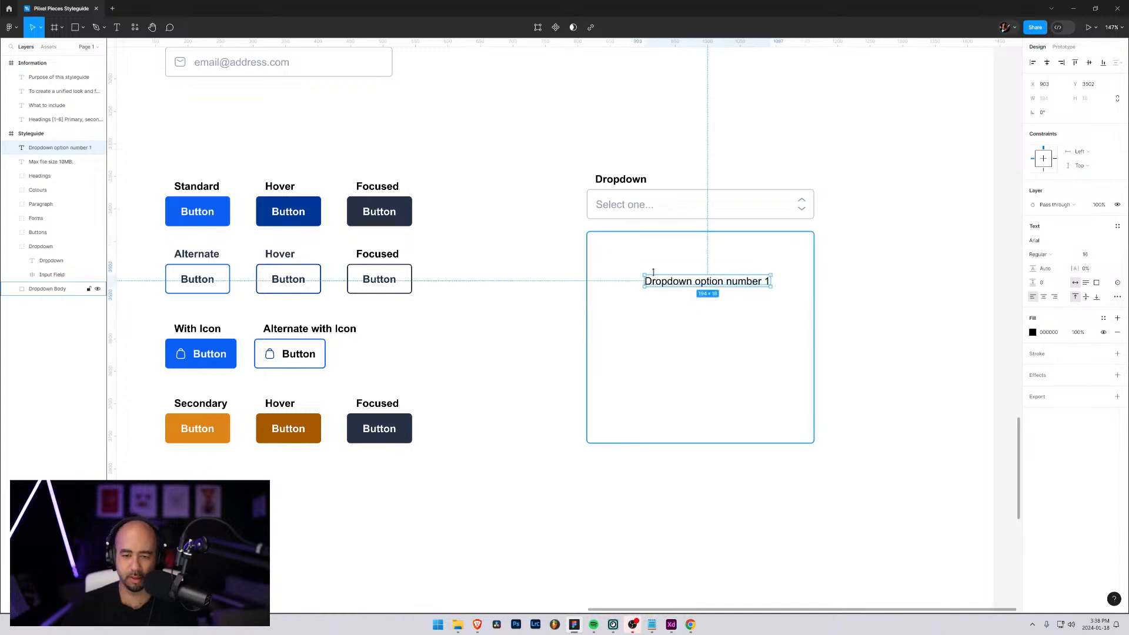
{"action": "left_click_drag", "start_coordinate": [658, 283], "coordinate": [637, 255]}
{"action": "left_click", "coordinate": [827, 280]}
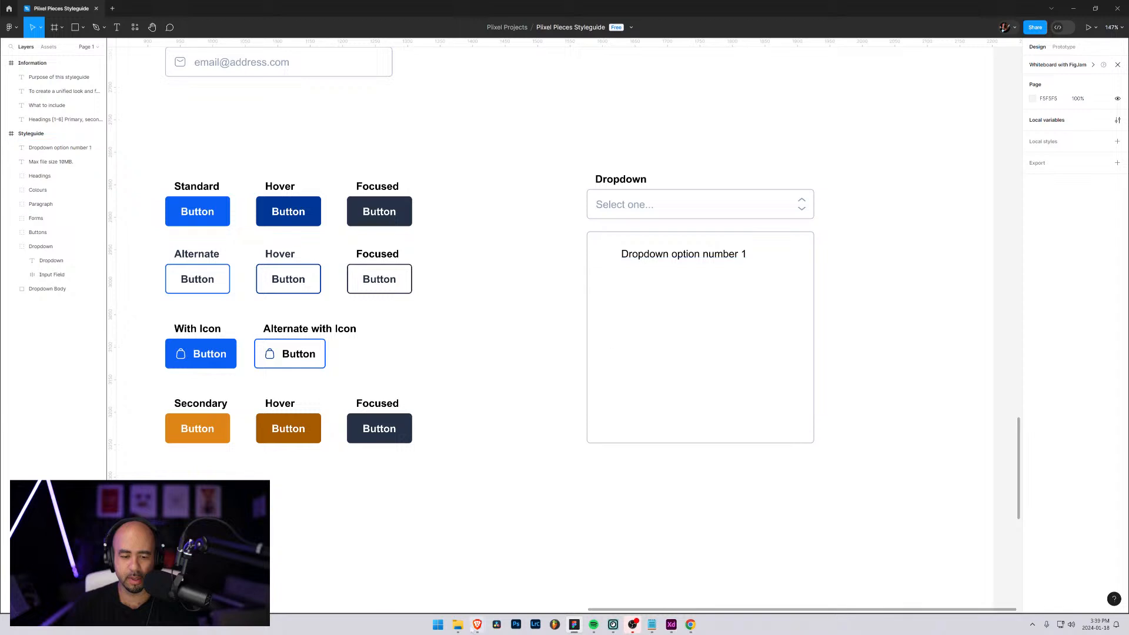
Switch to File Explorer and open the outline folder of the interface icons in Huge-icon svg
{"action": "left_click", "coordinate": [458, 624]}
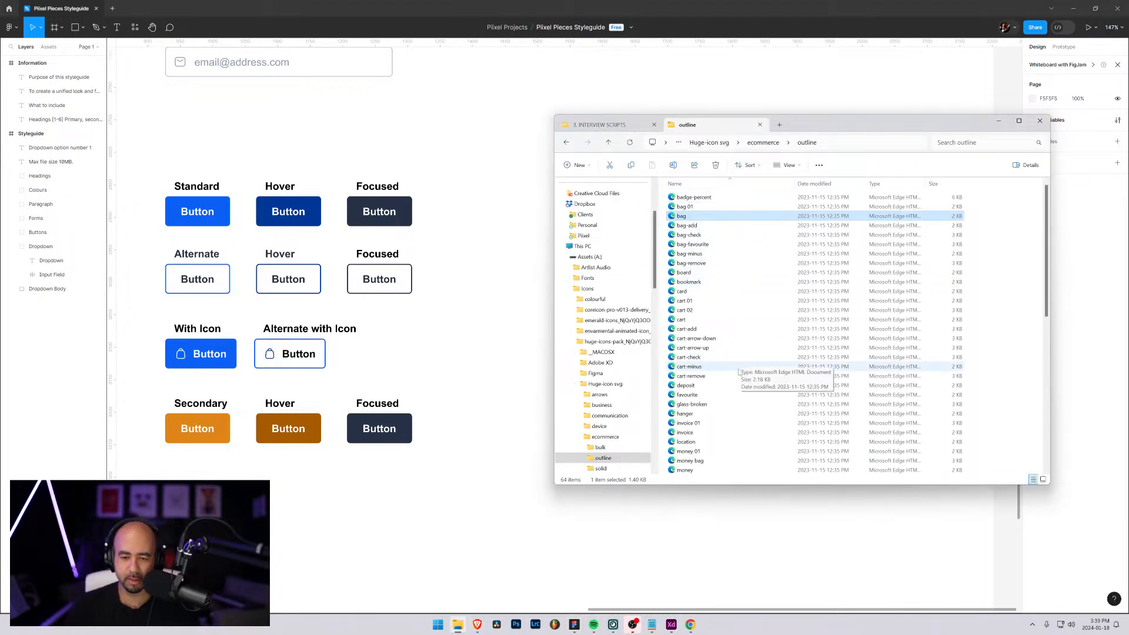
{"action": "double_click", "coordinate": [685, 386]}
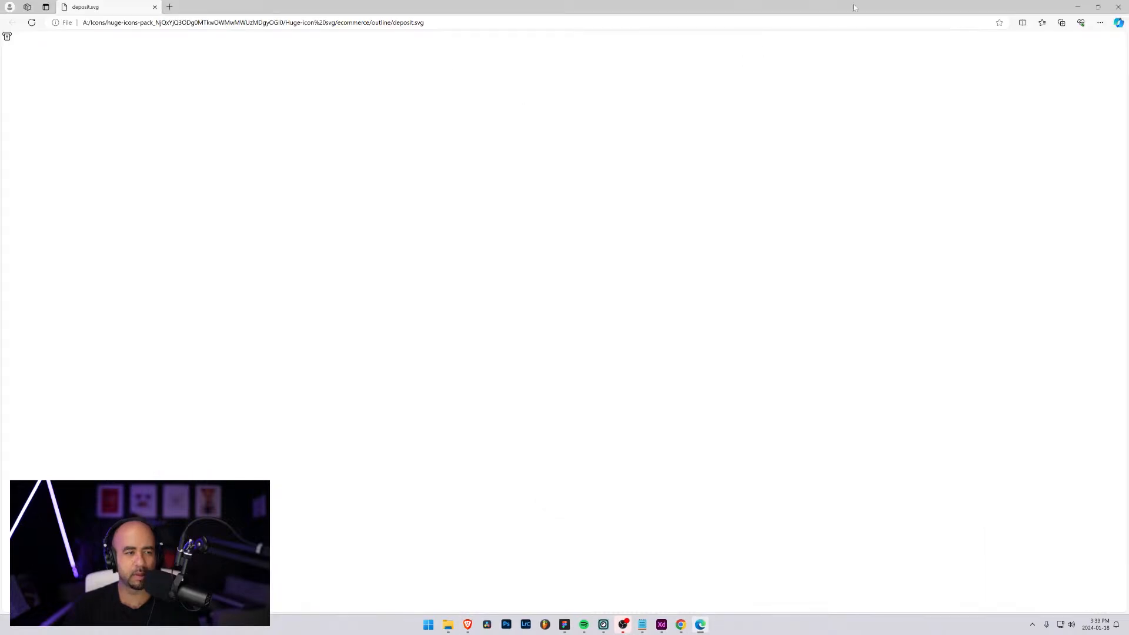
{"action": "left_click", "coordinate": [1119, 6]}
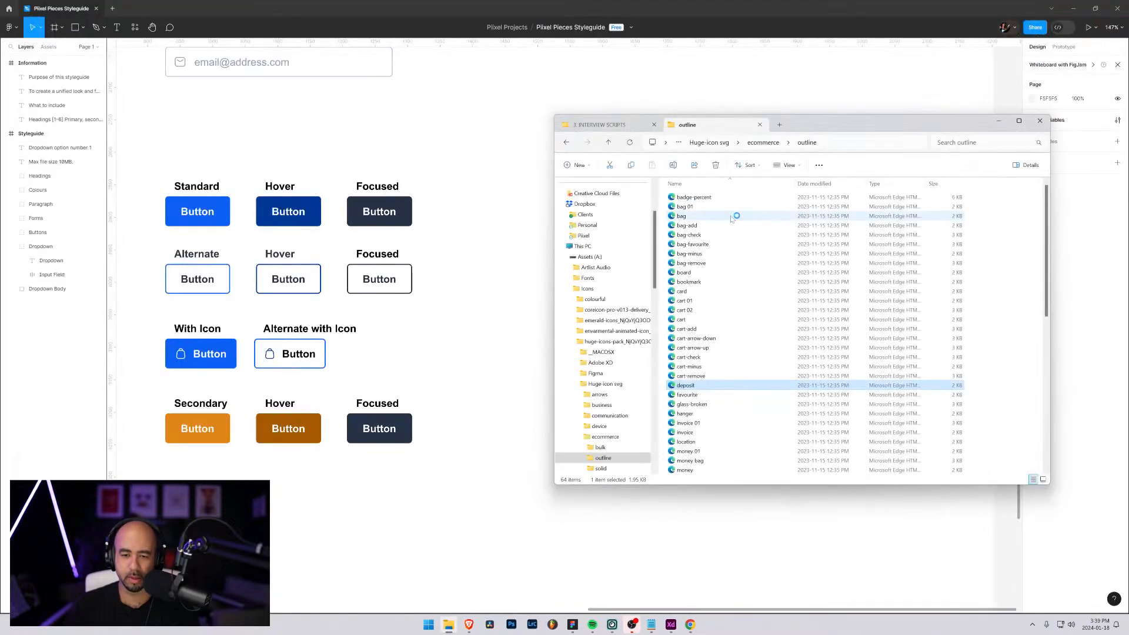
{"action": "left_click", "coordinate": [765, 143]}
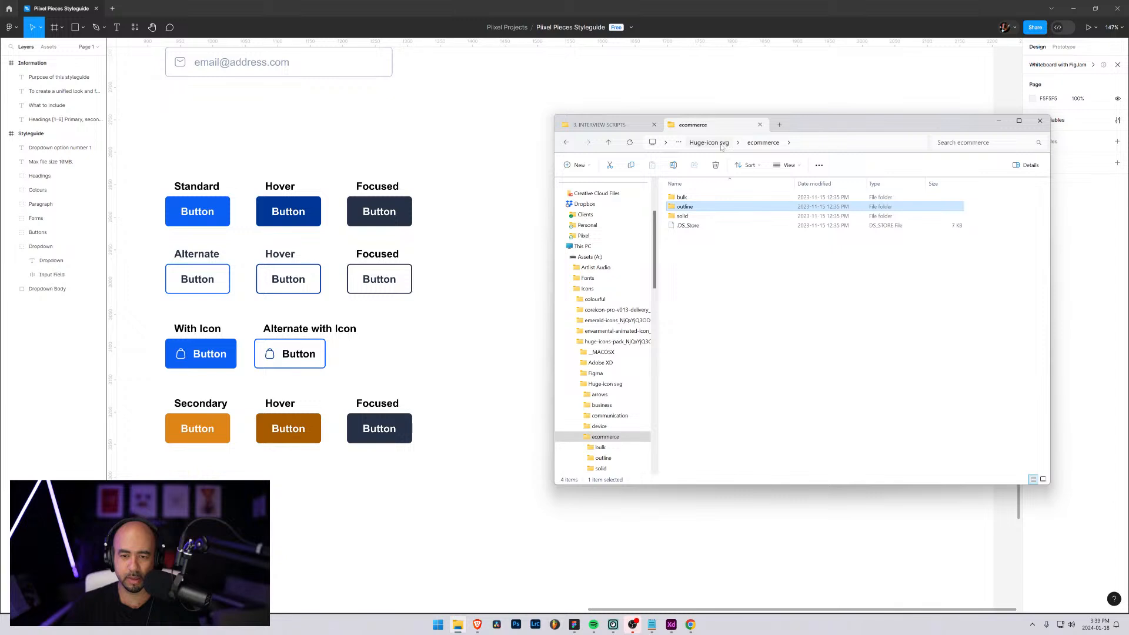
{"action": "left_click", "coordinate": [712, 143]}
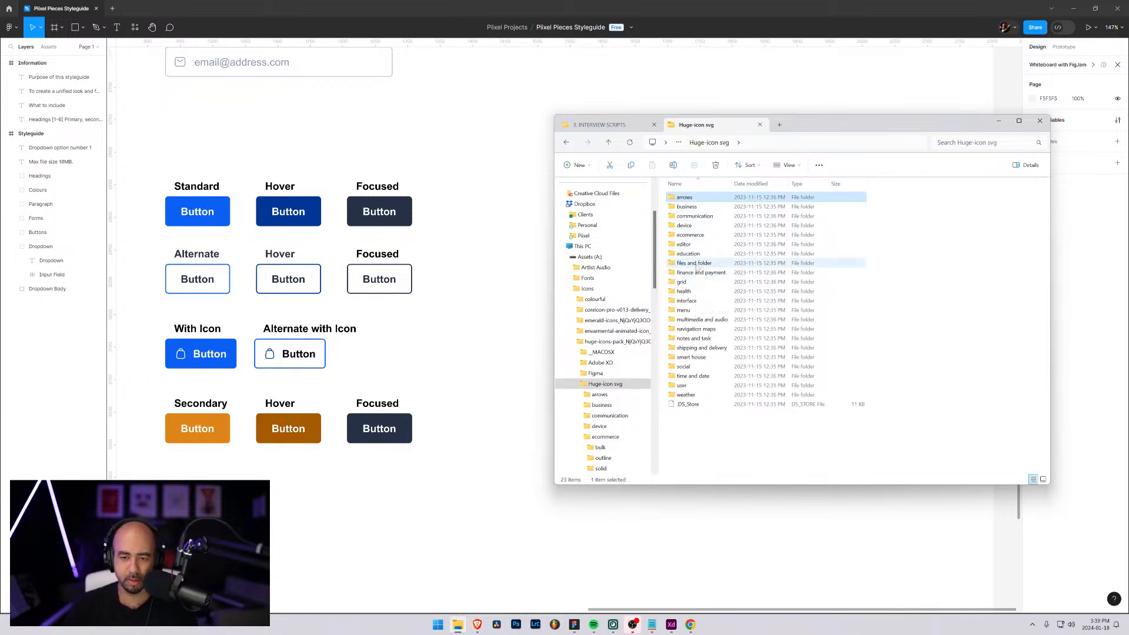
{"action": "left_click", "coordinate": [688, 303]}
{"action": "double_click", "coordinate": [689, 302]}
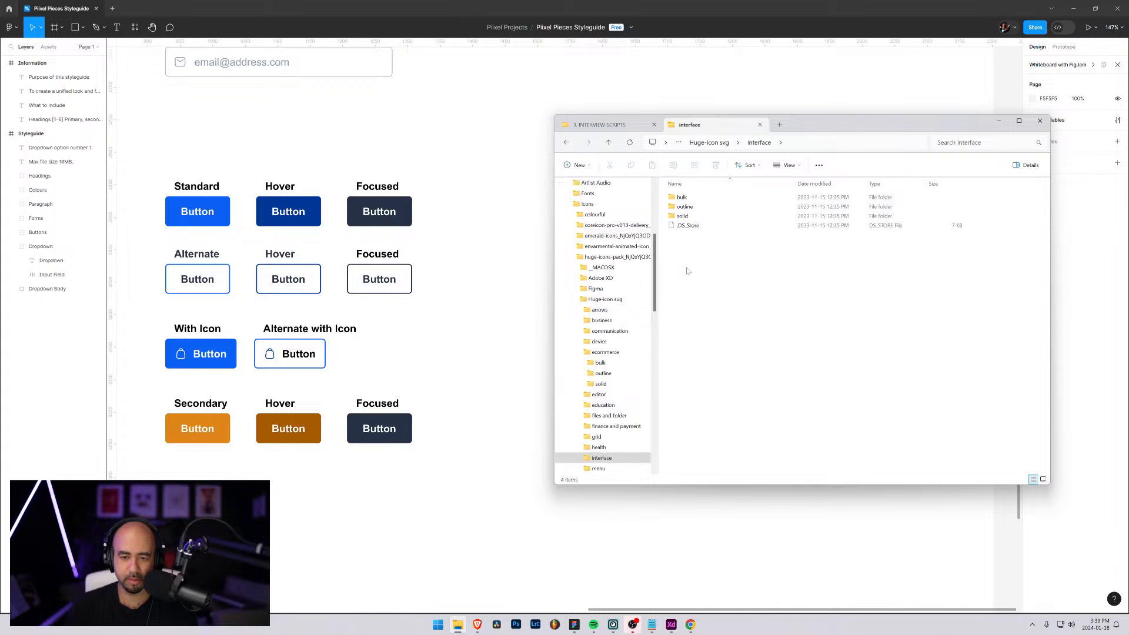
{"action": "left_click", "coordinate": [684, 206]}
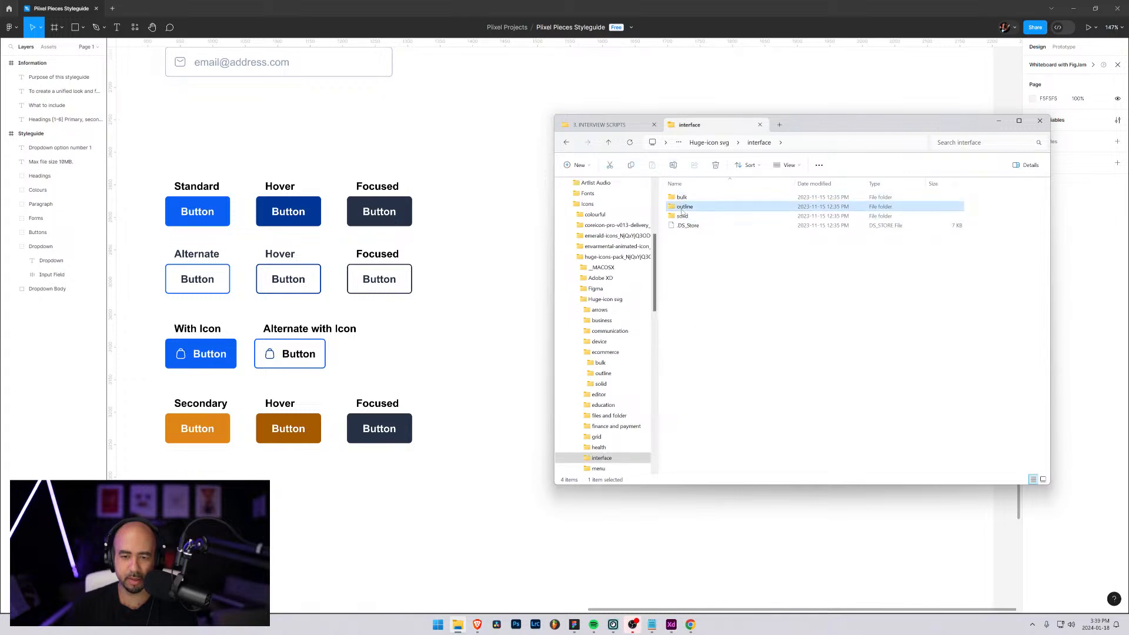
{"action": "double_click", "coordinate": [685, 206]}
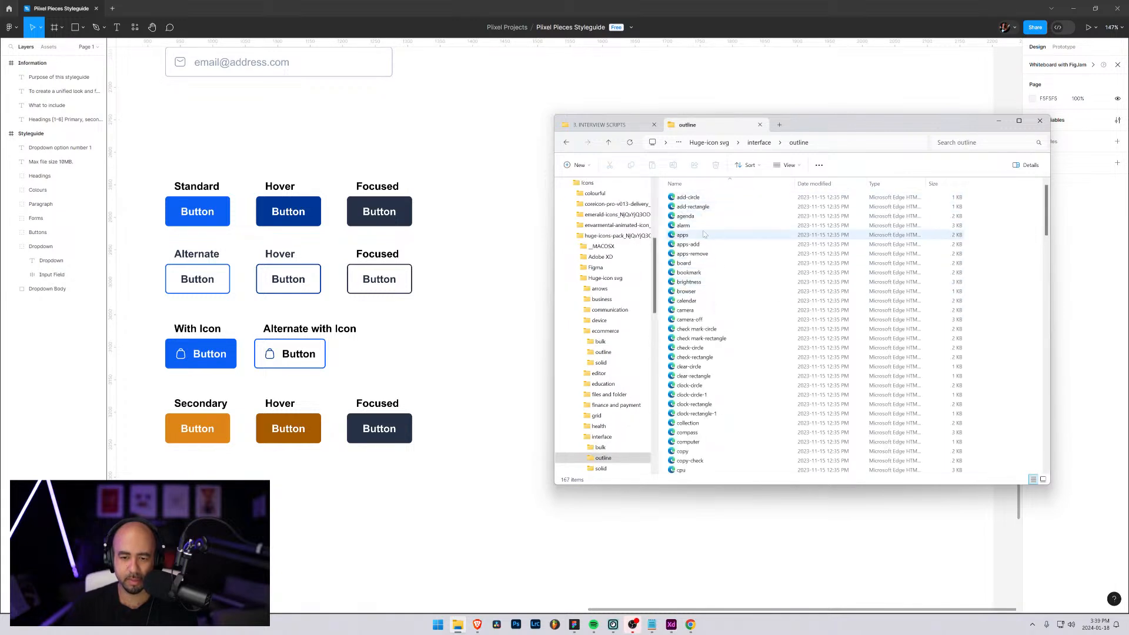
Bring the apps icon file into the Figma canvas and place it just left of the dropdown option text
{"action": "left_click", "coordinate": [683, 236]}
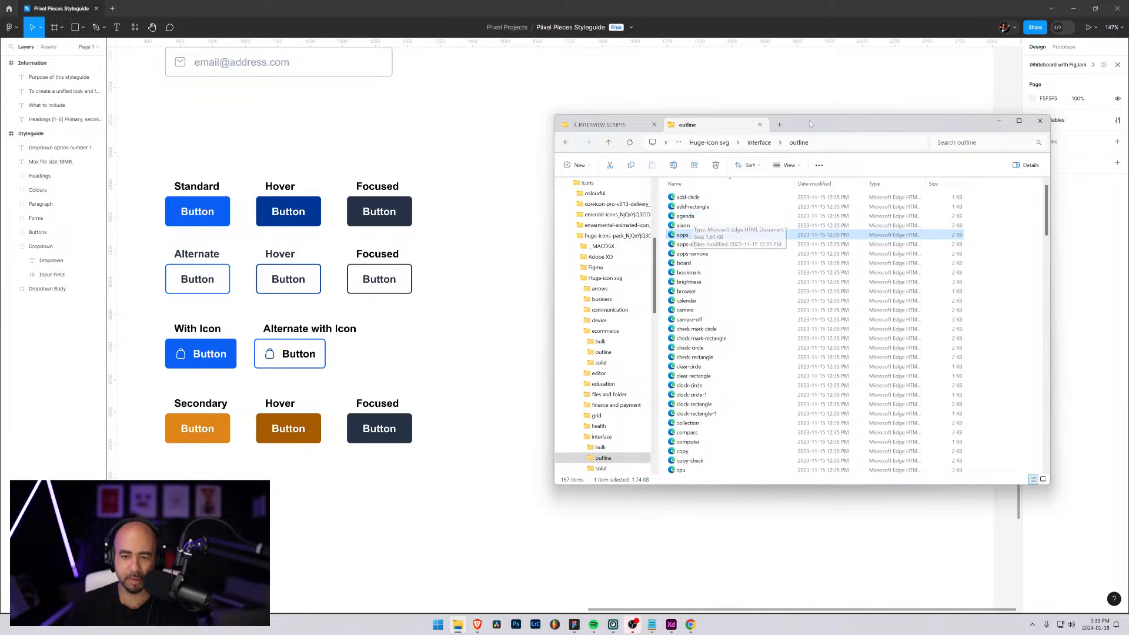
{"action": "left_click_drag", "start_coordinate": [810, 120], "coordinate": [1128, 146]}
{"action": "left_click_drag", "start_coordinate": [1051, 263], "coordinate": [610, 259]}
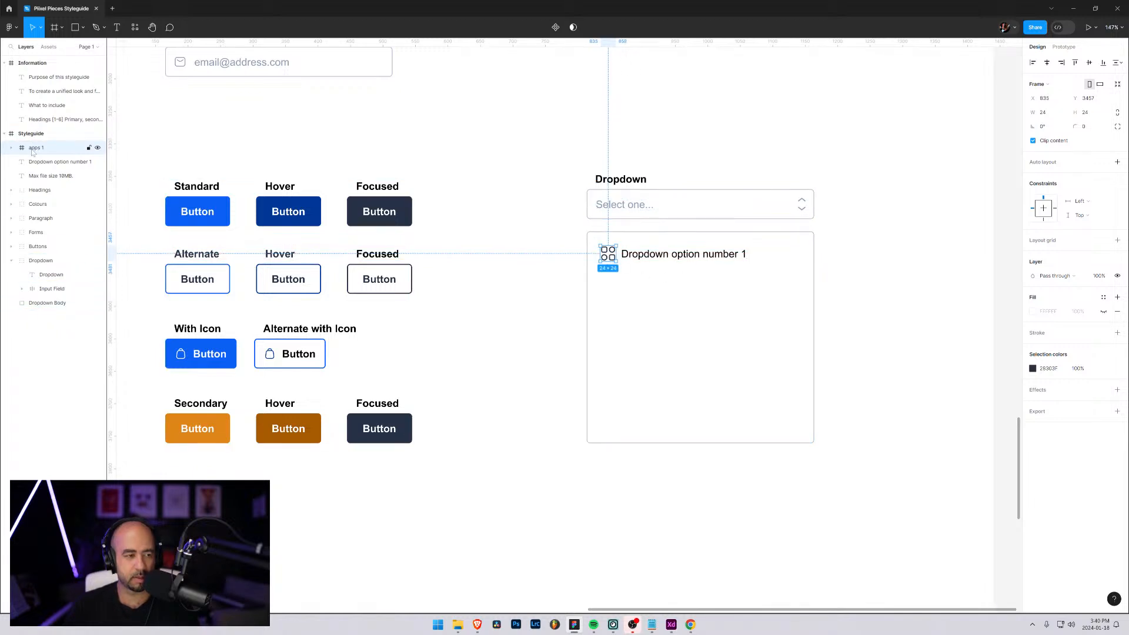
Move the apps 1 icon and Dropdown option number 1 text layers directly above Dropdown Body in the layer order
{"action": "left_click_drag", "start_coordinate": [32, 148], "coordinate": [47, 310]}
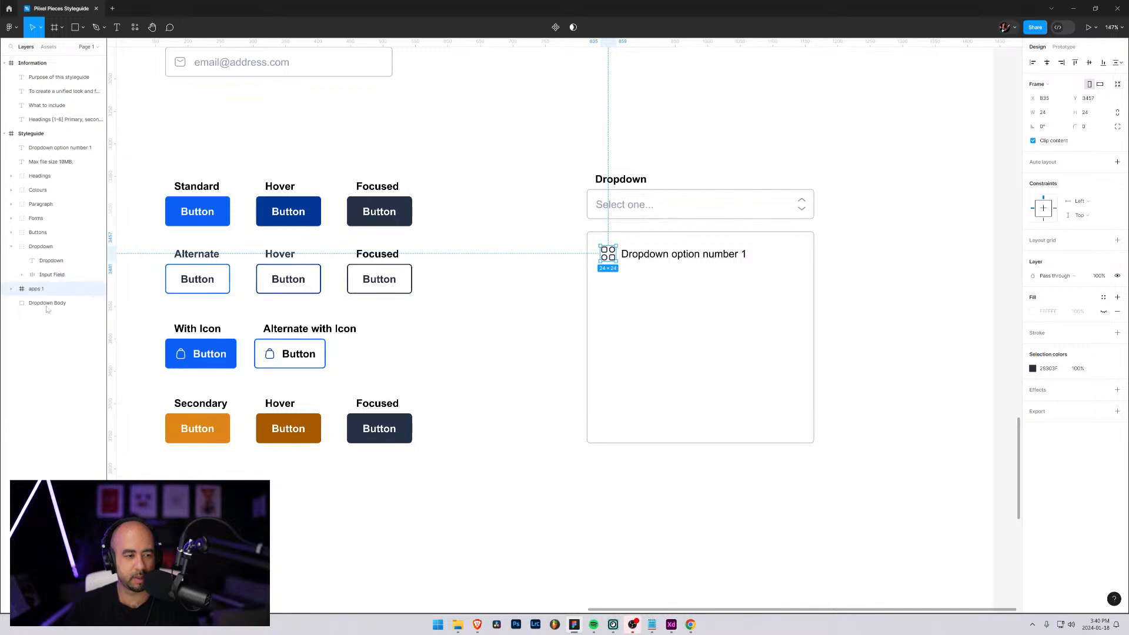
{"action": "left_click", "coordinate": [56, 148]}
{"action": "left_click_drag", "start_coordinate": [43, 289], "coordinate": [40, 294]}
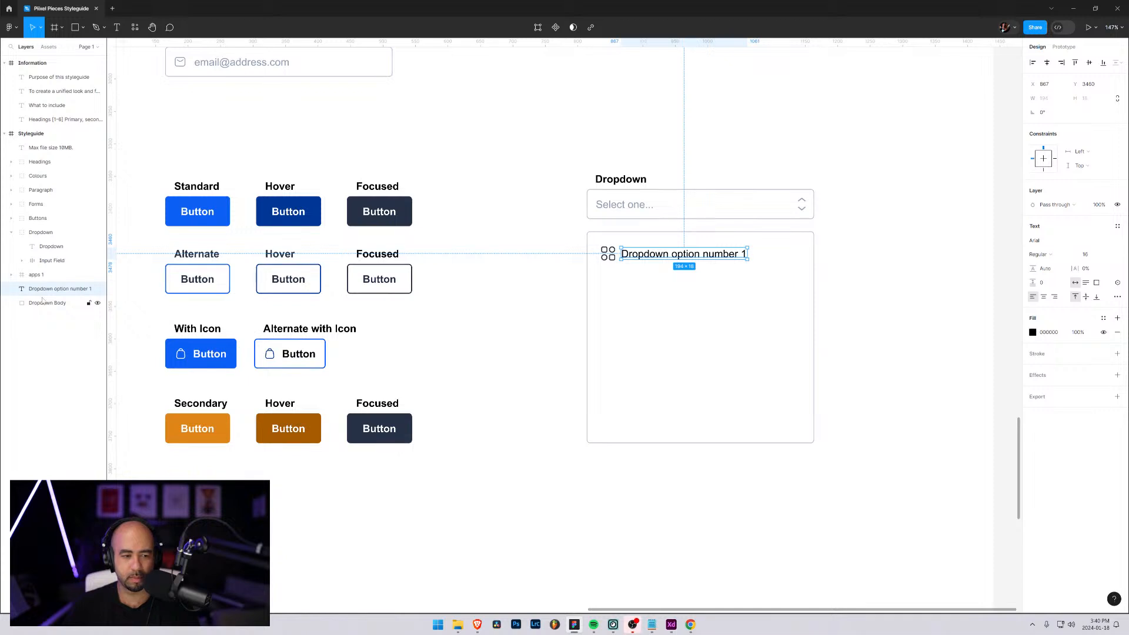
Group the apps icon with the option text and rename the group Dropdown Option
{"action": "left_click", "coordinate": [36, 276], "text": "shift"}
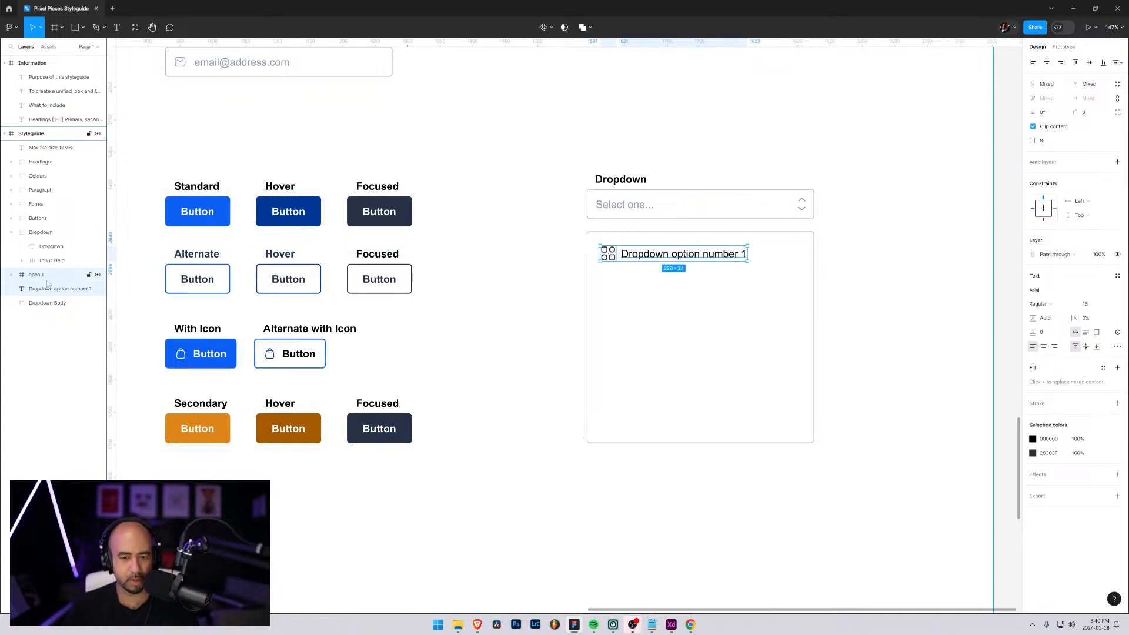
{"action": "key", "text": "ctrl+g"}
{"action": "double_click", "coordinate": [39, 274]}
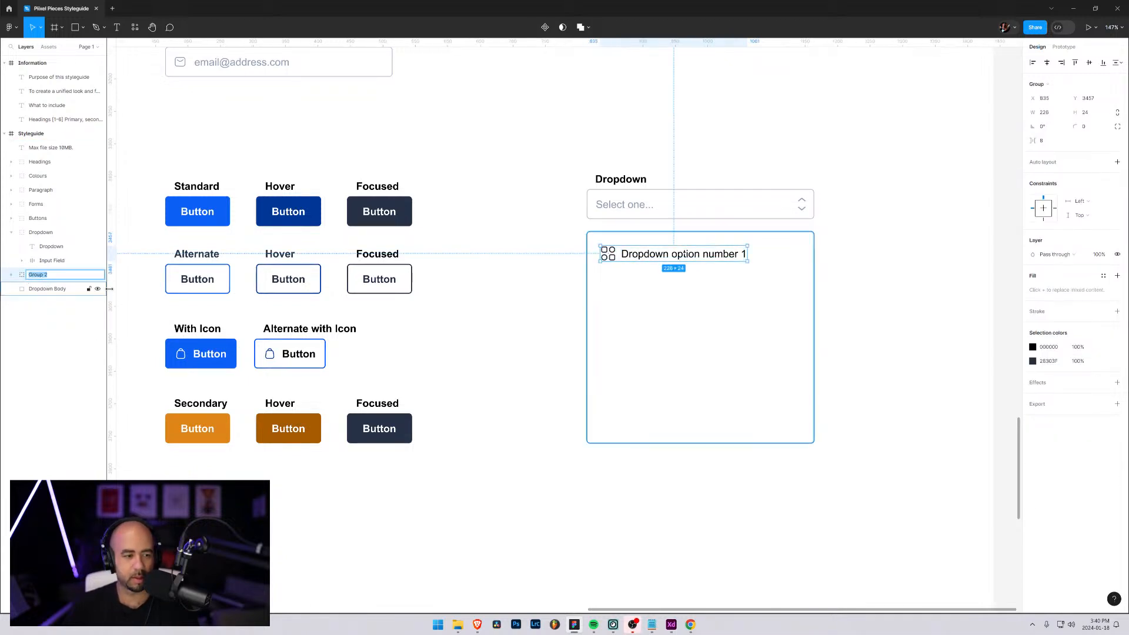
{"action": "type", "text": "Op"}
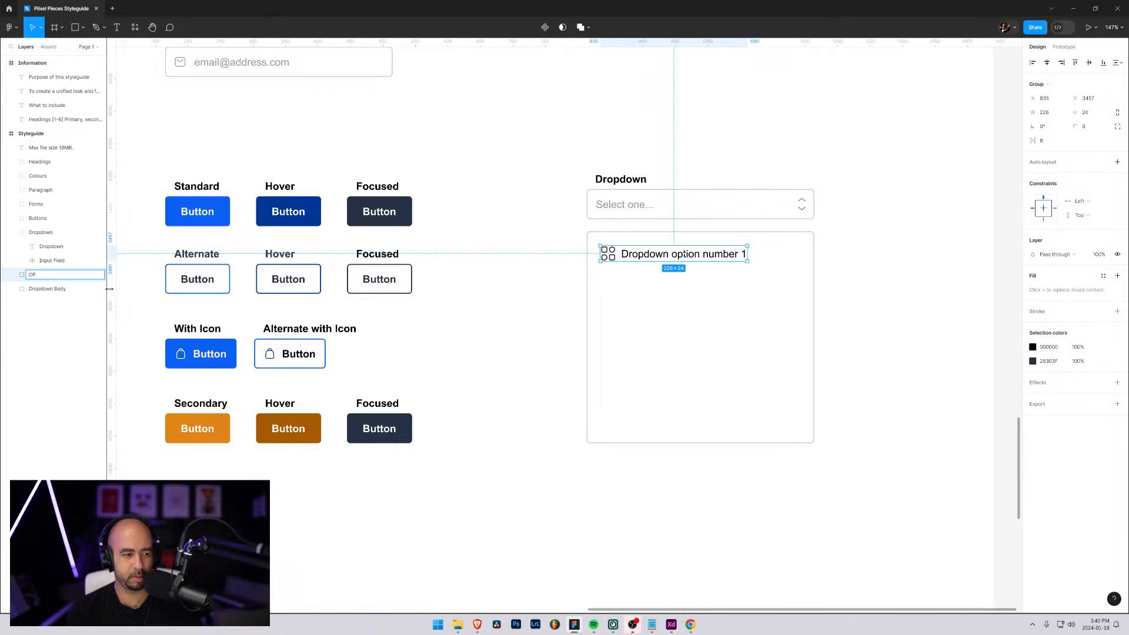
{"action": "type", "text": "tion"}
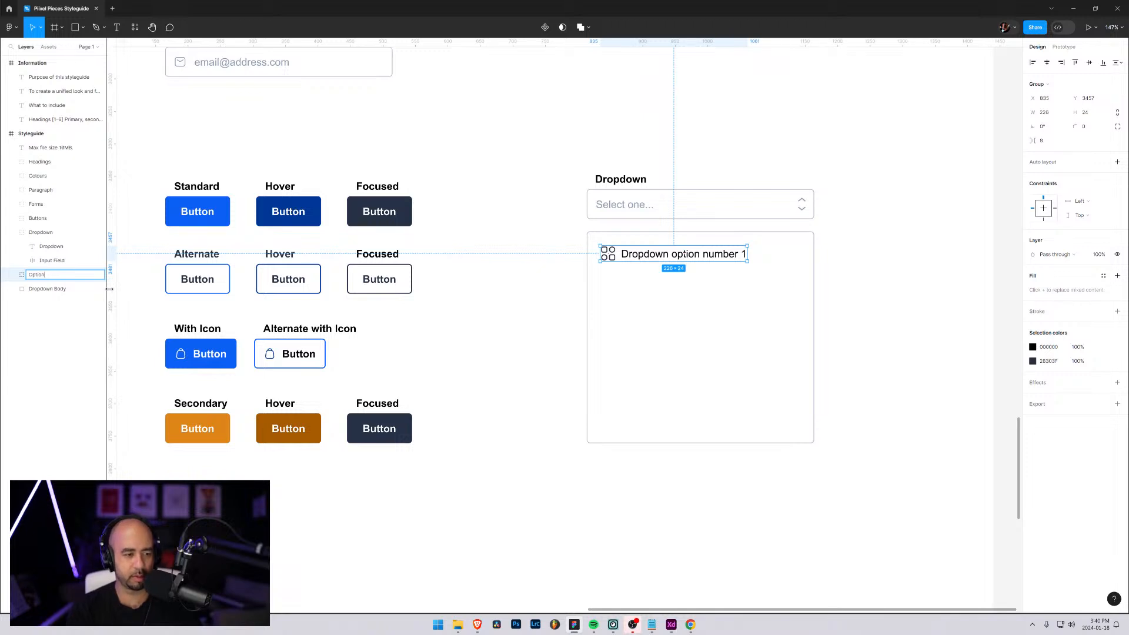
{"action": "key", "text": "Home"}
{"action": "type", "text": "Dropdo"}
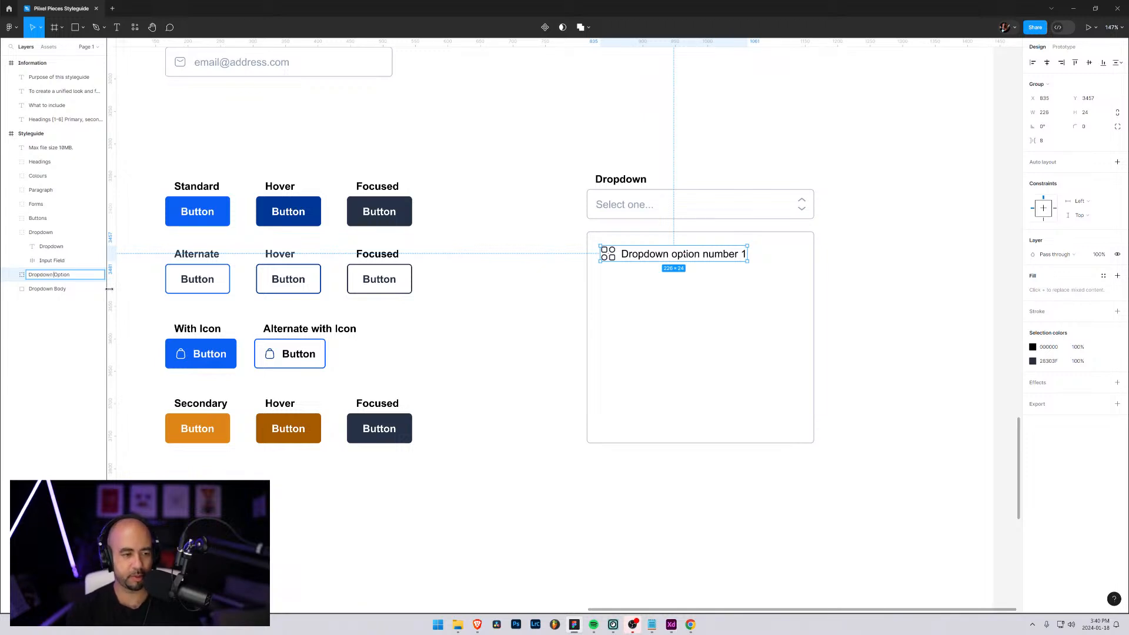
{"action": "type", "text": "wn"}
{"action": "left_click", "coordinate": [53, 289]}
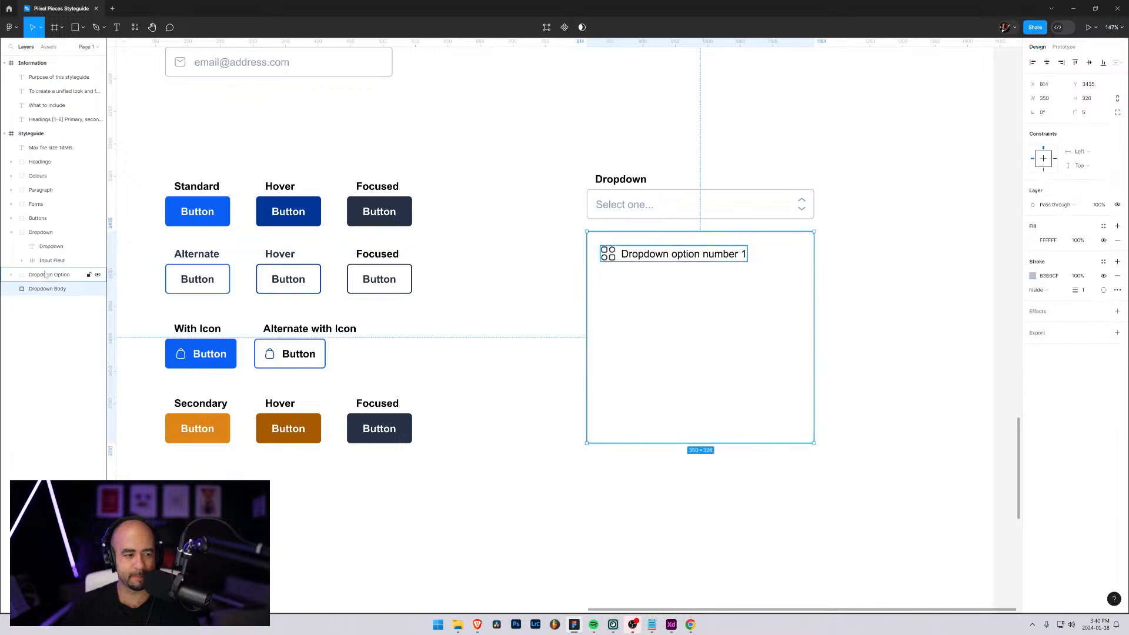
Try to align the whole Dropdown Option group to the vertical centre
{"action": "left_click", "coordinate": [46, 276]}
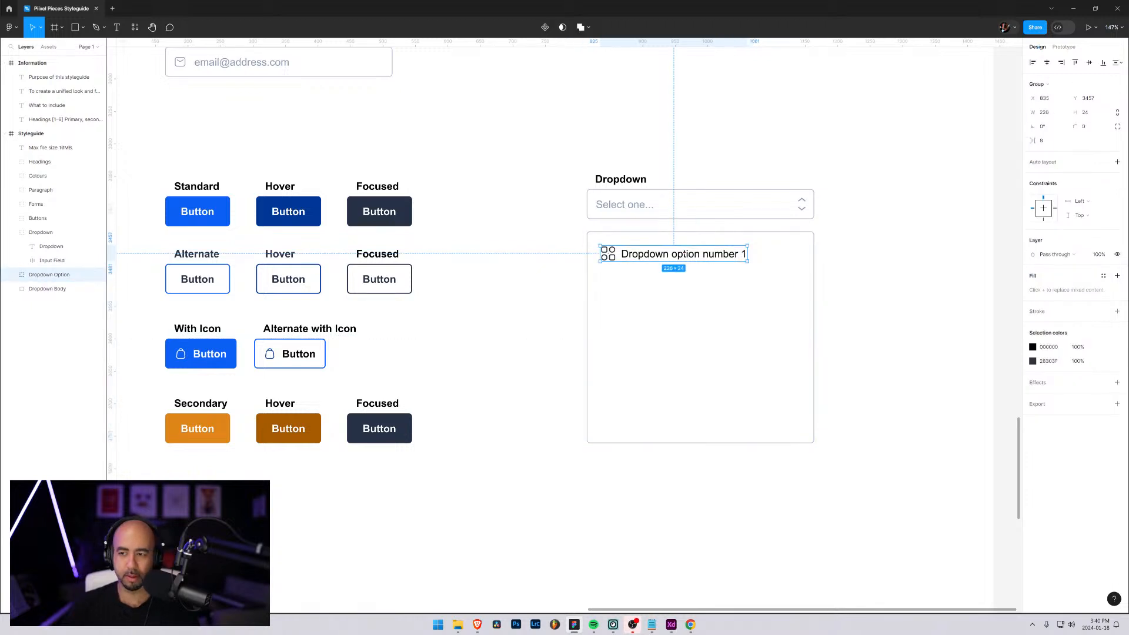
{"action": "left_click", "coordinate": [1090, 63]}
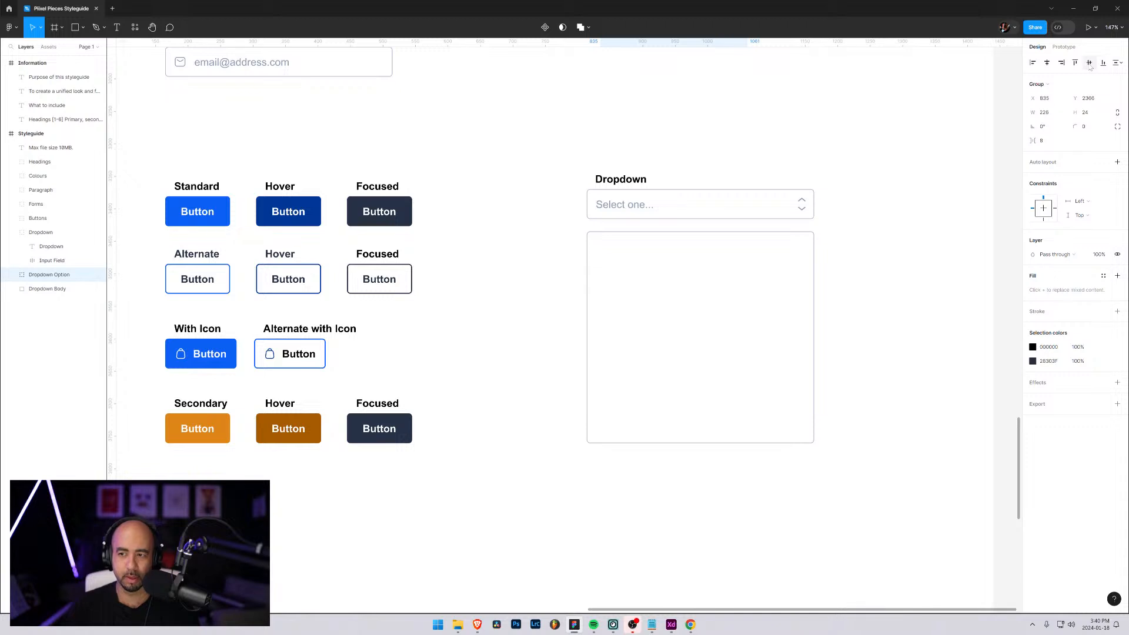
{"action": "key", "text": "ctrl+z"}
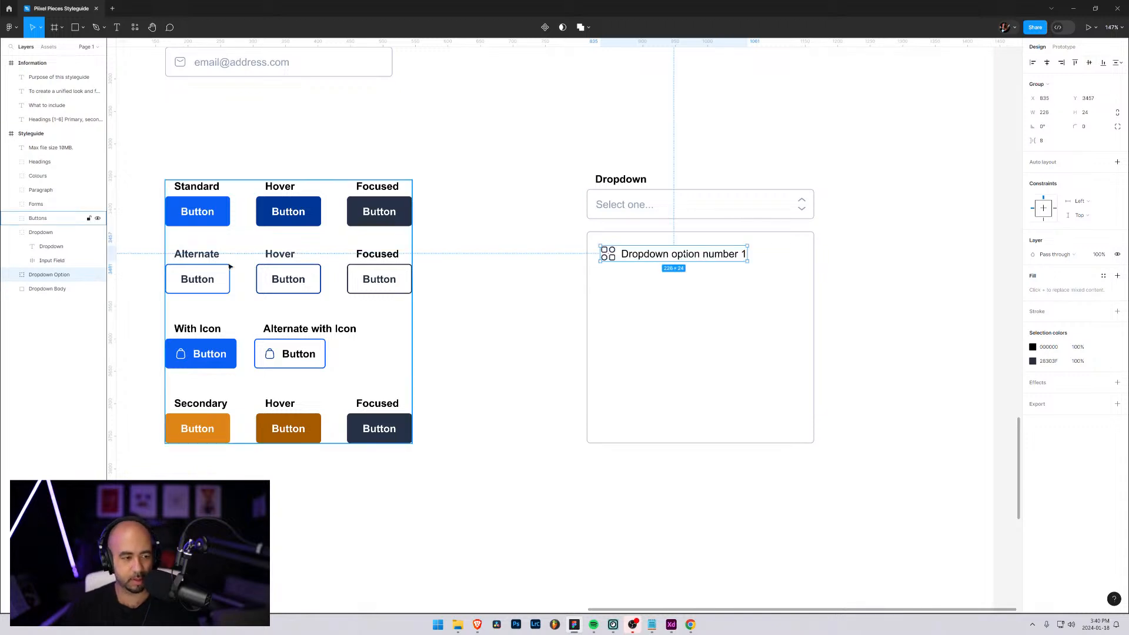
Align the apps icon and the text inside the Dropdown Option group by their vertical centres
{"action": "left_click", "coordinate": [12, 275]}
{"action": "left_click", "coordinate": [48, 290]}
{"action": "left_click", "coordinate": [58, 303], "text": "shift"}
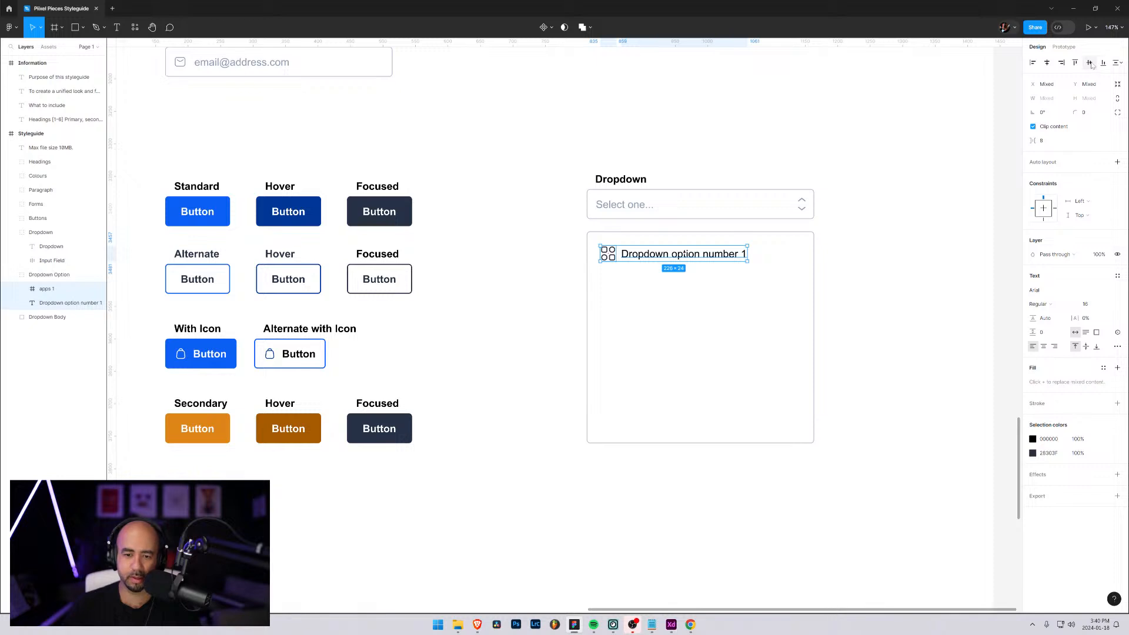
{"action": "left_click", "coordinate": [676, 282]}
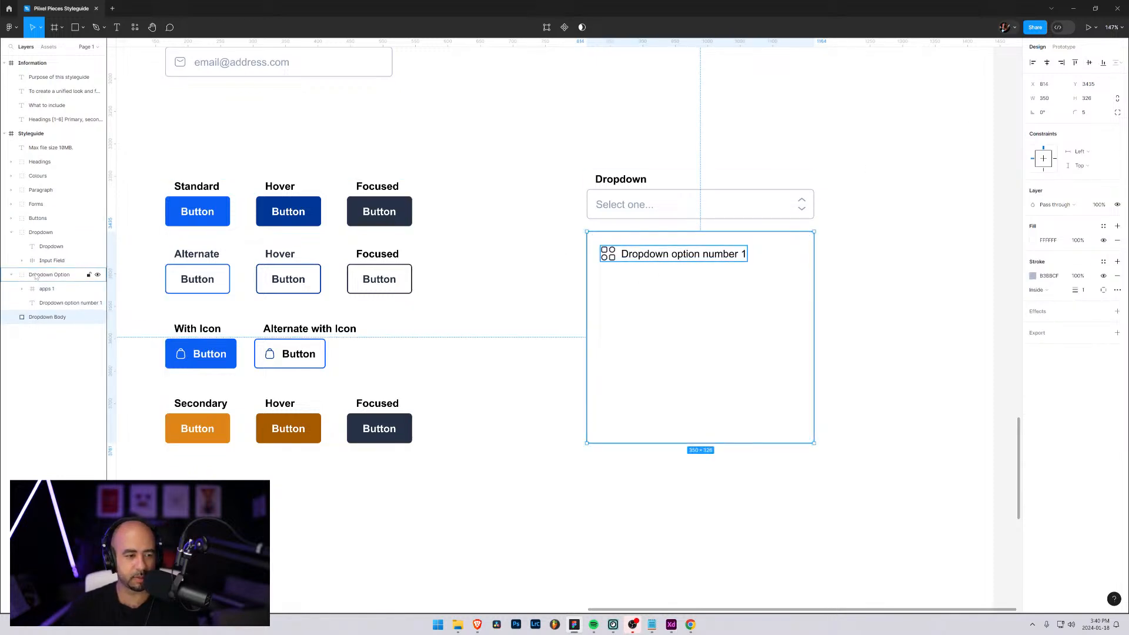
Shift the Dropdown Option group slightly right and down to about X 849, Y 3460, and collapse its layers
{"action": "left_click", "coordinate": [621, 259]}
{"action": "left_click_drag", "start_coordinate": [625, 259], "coordinate": [632, 262]}
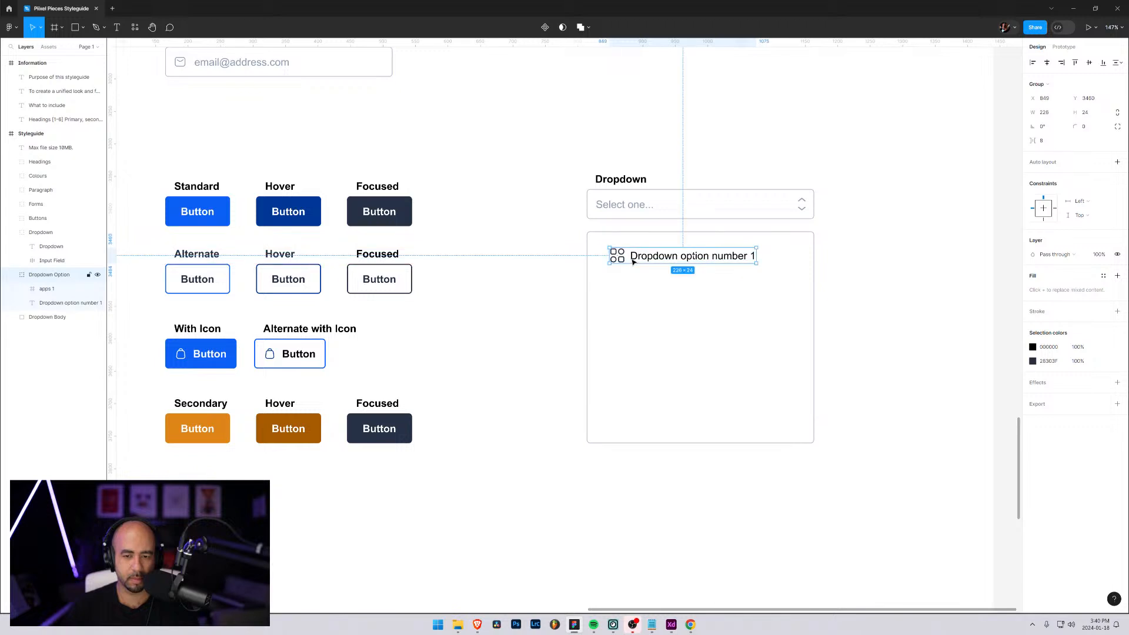
{"action": "left_click", "coordinate": [11, 276]}
Duplicate the Dropdown Option group and place the copy directly below the first option, at about Y 3508
{"action": "key", "text": "ctrl+c"}
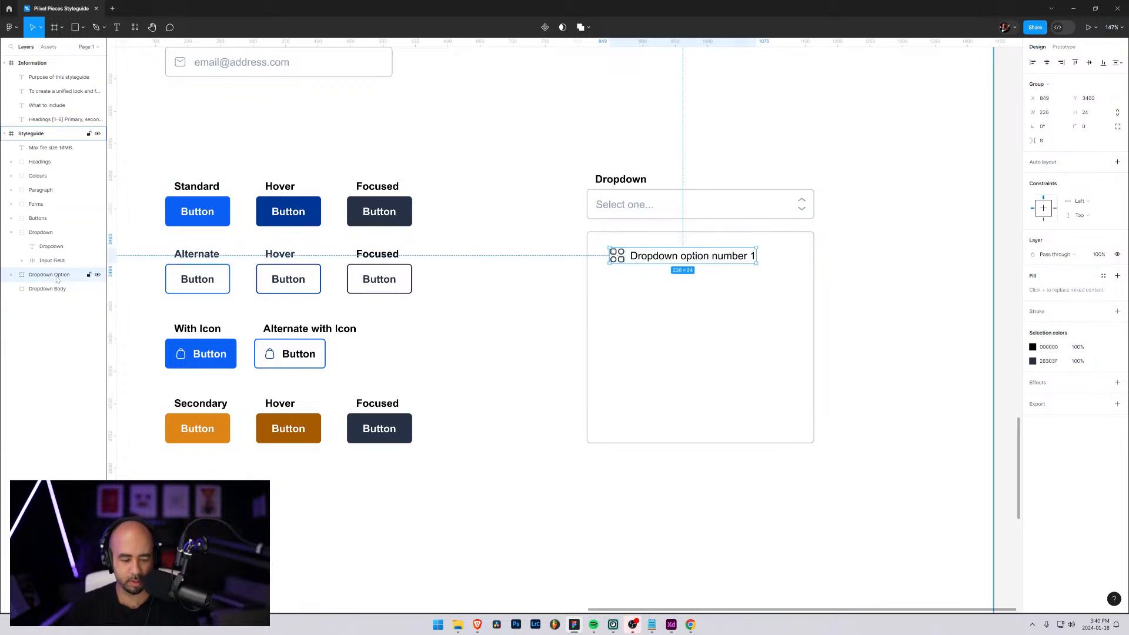
{"action": "key", "text": "ctrl+v"}
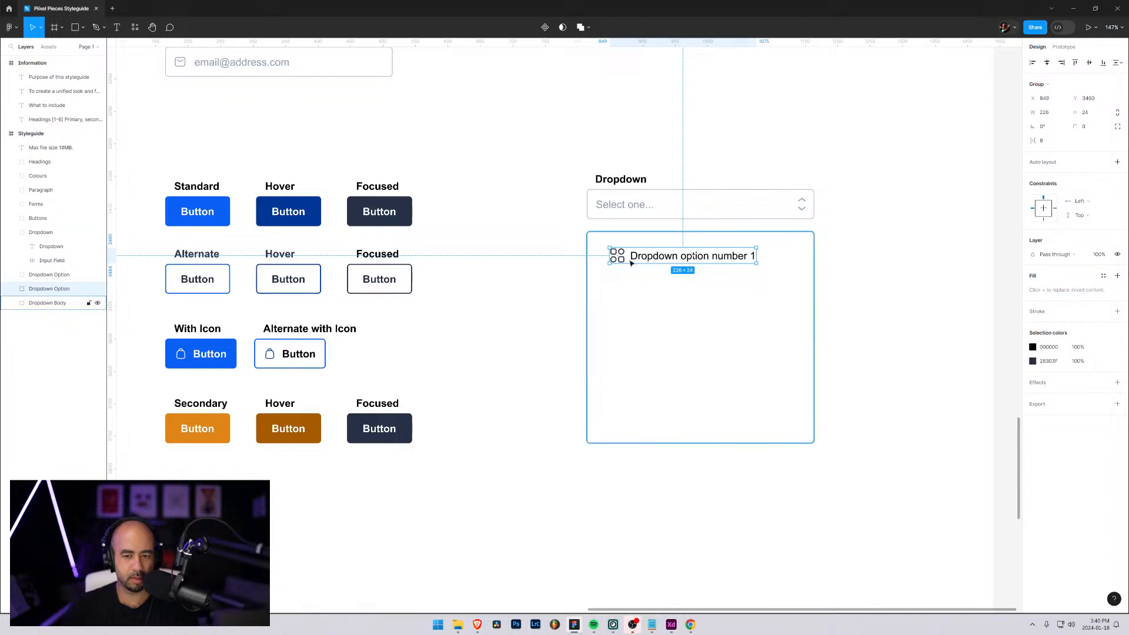
{"action": "left_click_drag", "start_coordinate": [632, 259], "coordinate": [634, 297]}
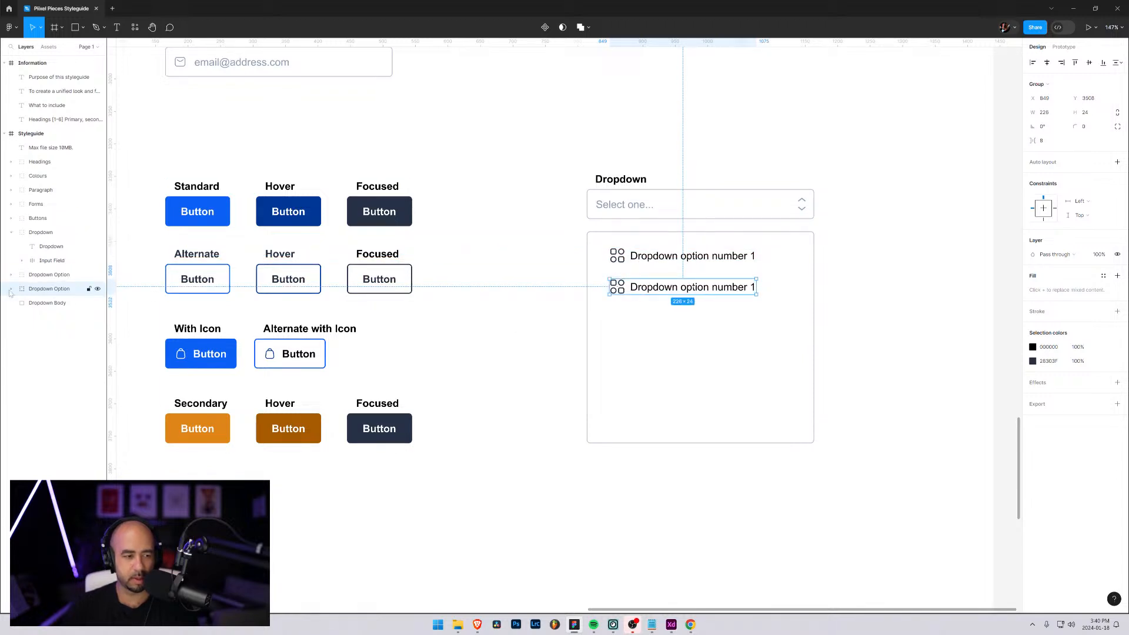
Replace the apps icon in the second dropdown option with the camera icon from the outline folder of interface icons
{"action": "left_click", "coordinate": [11, 288]}
{"action": "left_click", "coordinate": [46, 303]}
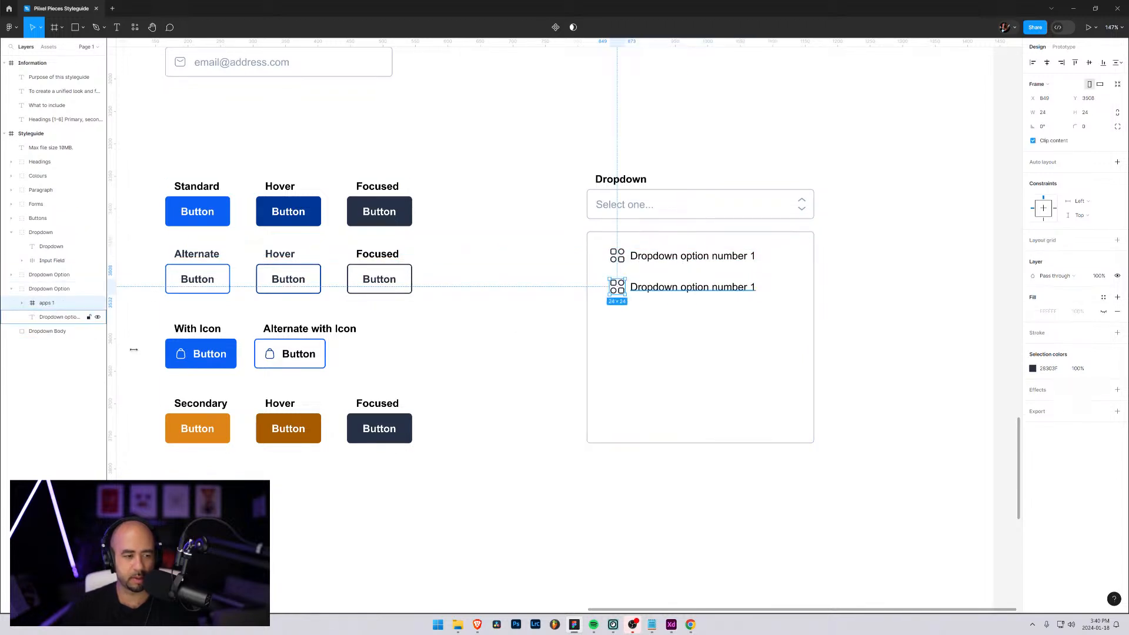
{"action": "key", "text": "Delete"}
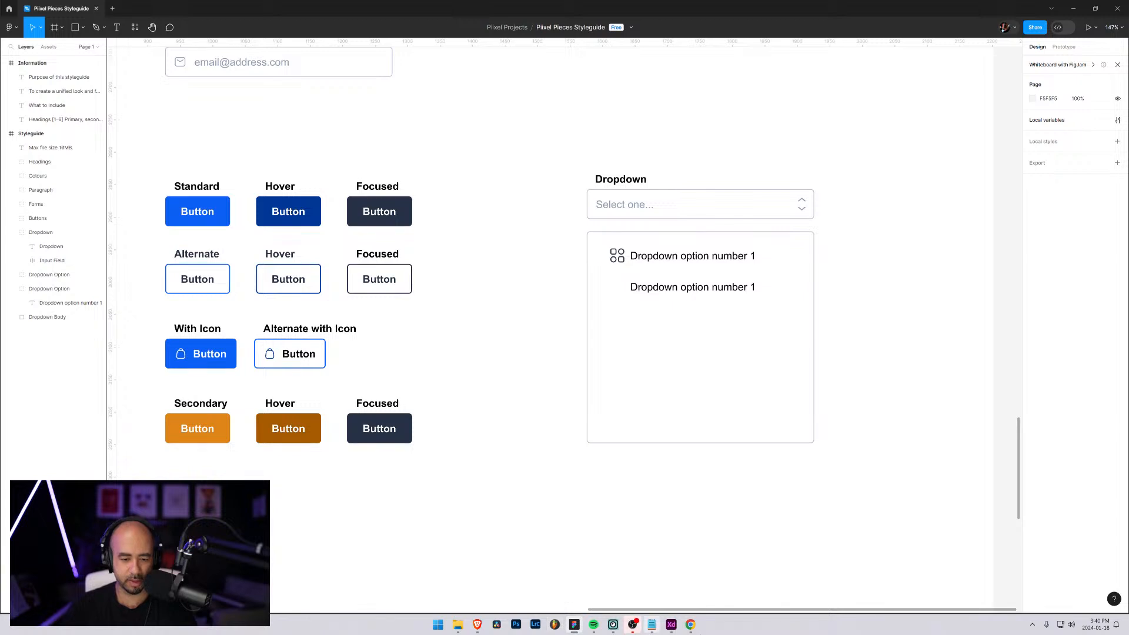
{"action": "left_click", "coordinate": [459, 625]}
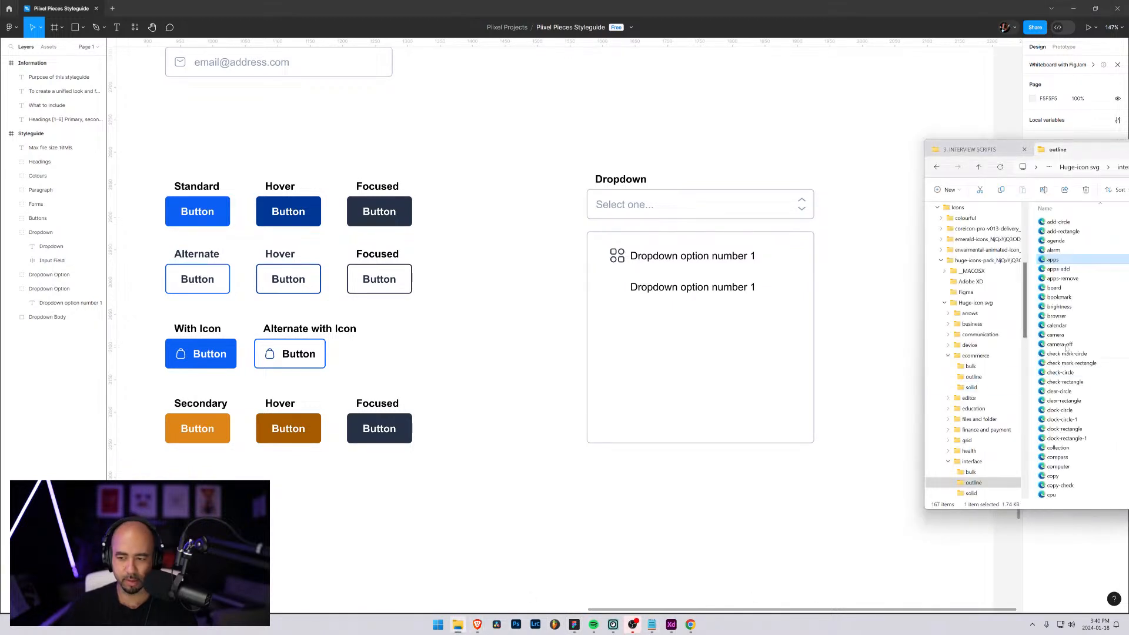
{"action": "left_click_drag", "start_coordinate": [1056, 335], "coordinate": [618, 294]}
{"action": "left_click", "coordinate": [658, 325]}
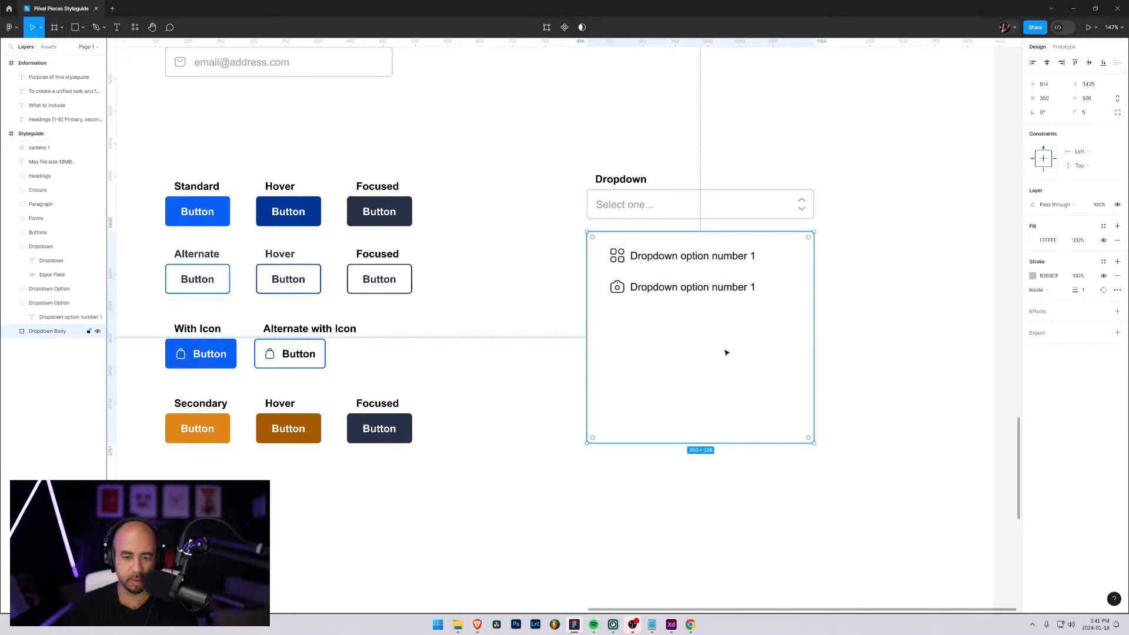
Change the second option's text to "Dropdown option number 2"
{"action": "double_click", "coordinate": [753, 289]}
{"action": "double_click", "coordinate": [754, 288]}
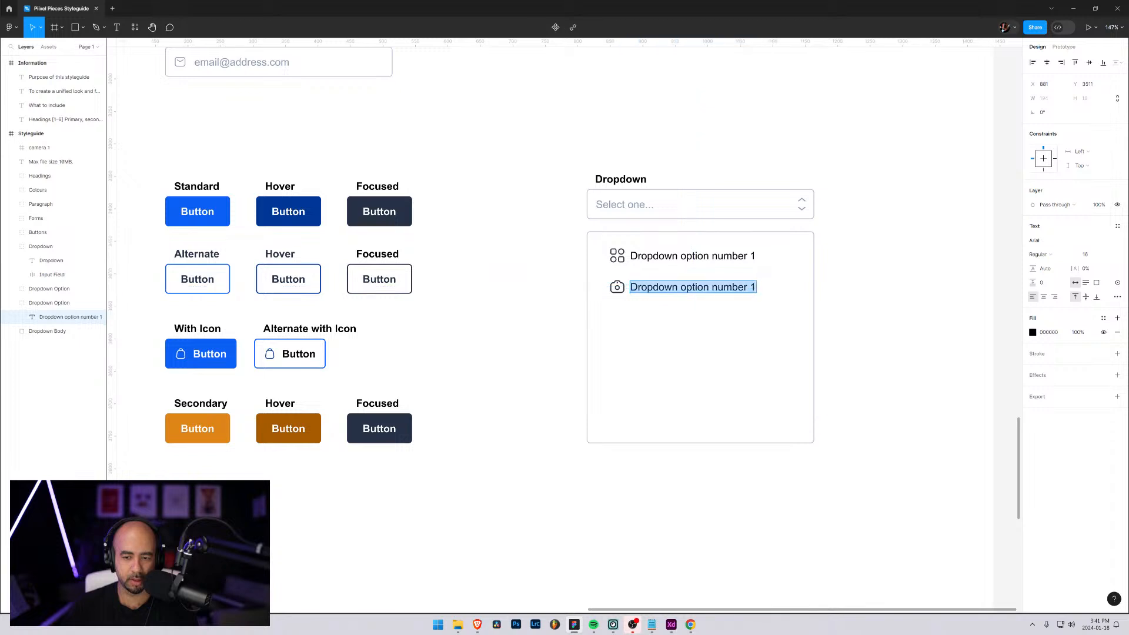
{"action": "left_click", "coordinate": [755, 288]}
{"action": "key", "text": "BackSpace"}
{"action": "type", "text": "2"}
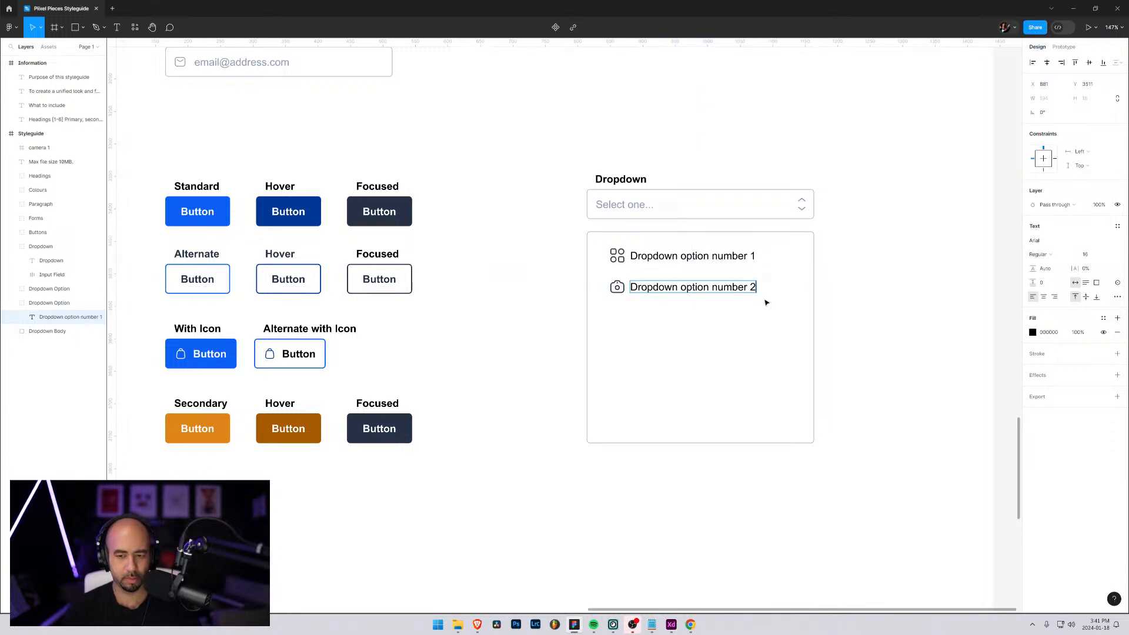
{"action": "key", "text": "Escape"}
{"action": "left_click", "coordinate": [922, 340]}
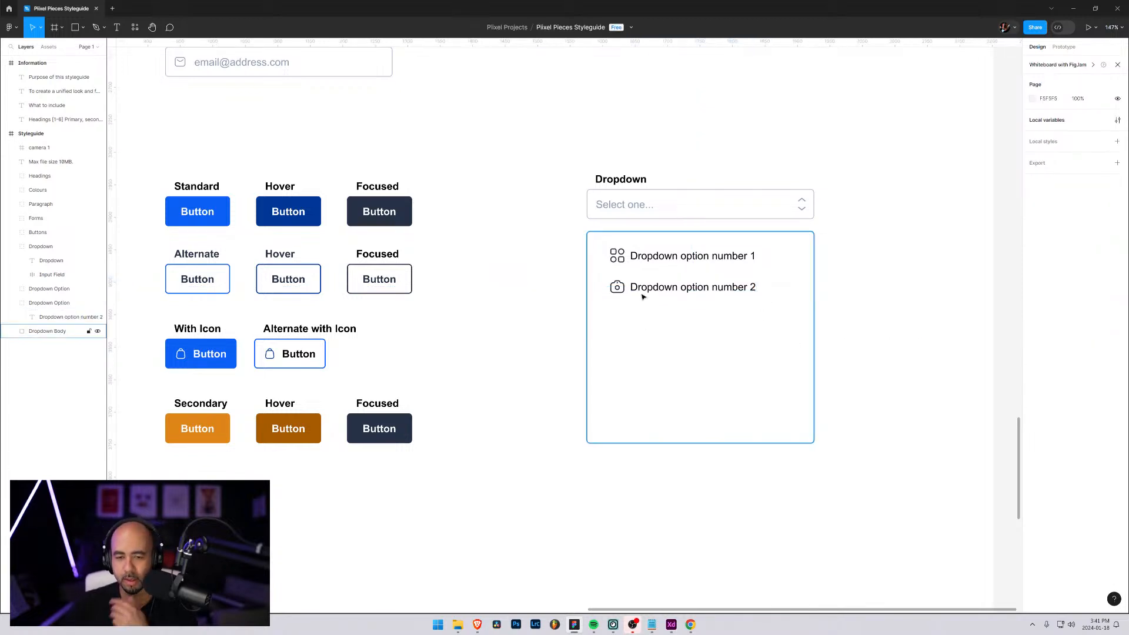
Collapse the second option's layers, expand the first option, and nudge its text left against the apps icon to X 870
{"action": "left_click", "coordinate": [10, 303]}
{"action": "left_click", "coordinate": [11, 289]}
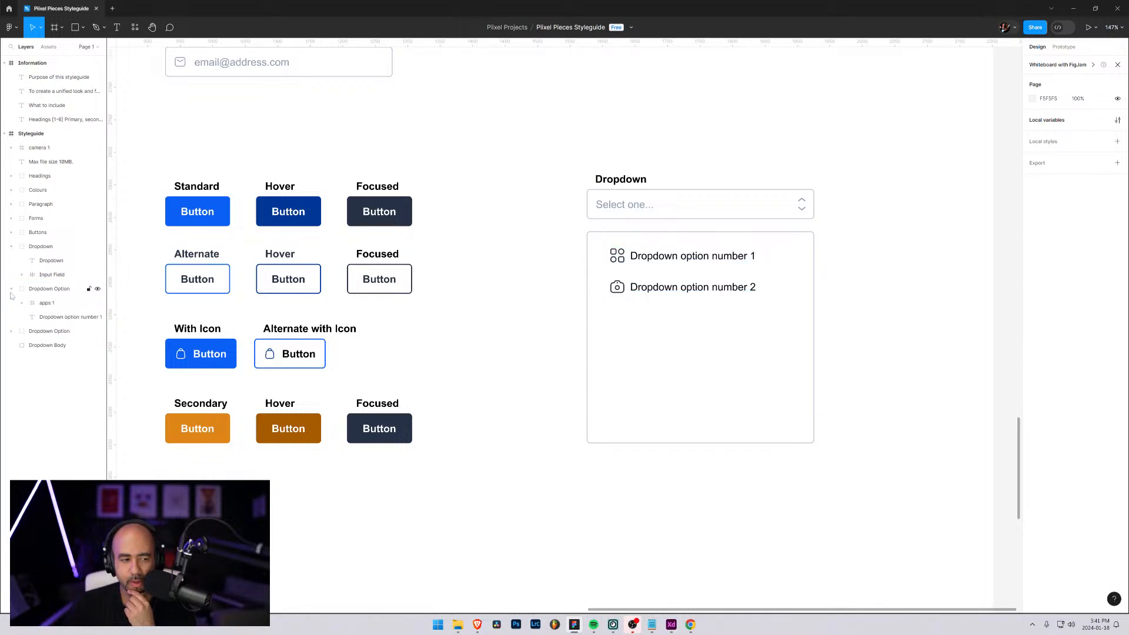
{"action": "left_click", "coordinate": [47, 303]}
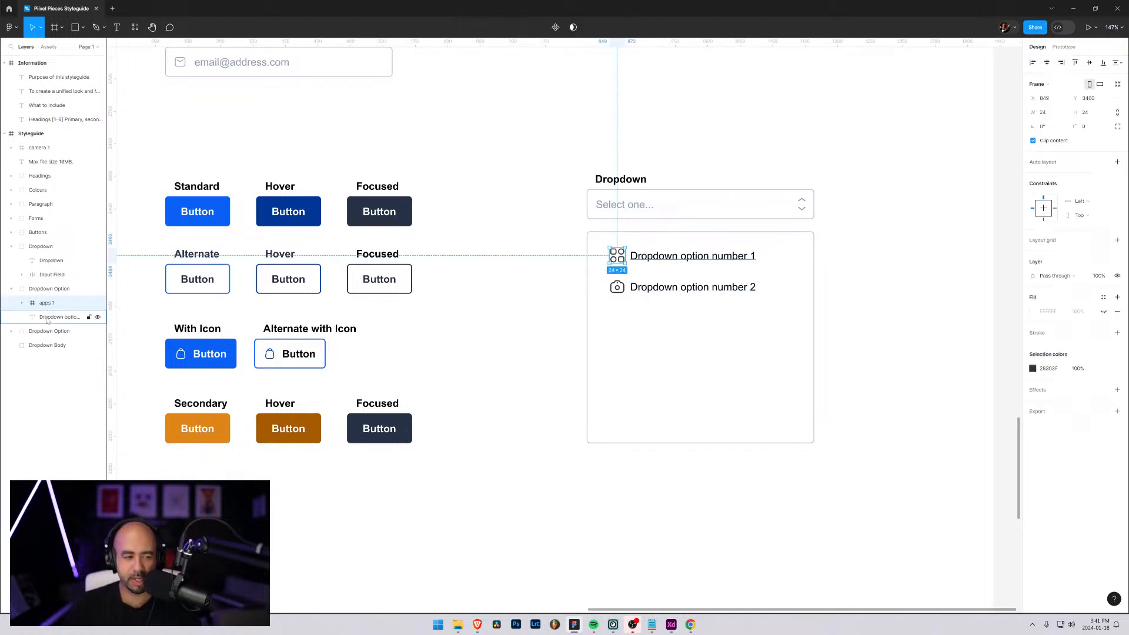
{"action": "left_click", "coordinate": [47, 317]}
{"action": "left_click_drag", "start_coordinate": [645, 261], "coordinate": [641, 261]}
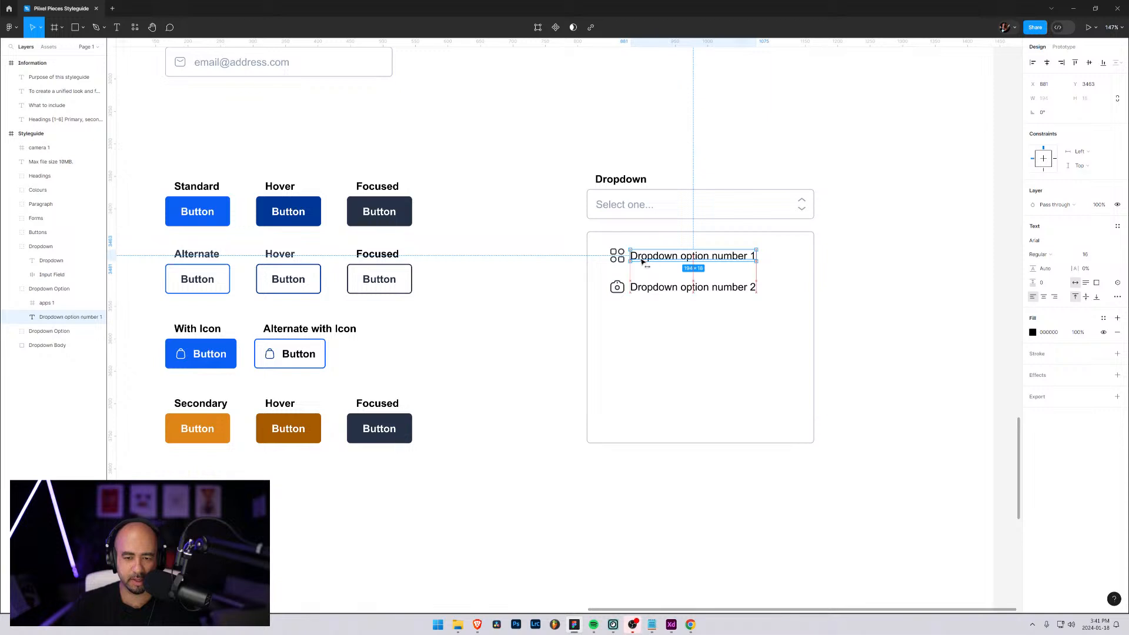
{"action": "key", "text": "Left"}
{"action": "key", "text": "Left"}
{"action": "key", "text": "Left"}
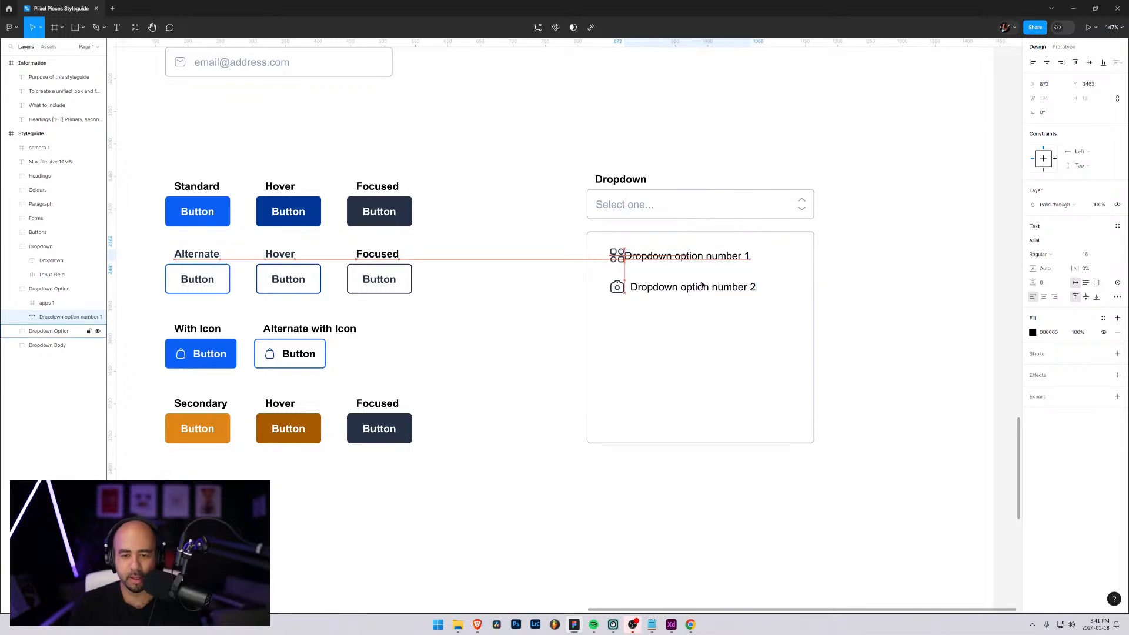
{"action": "key", "text": "ctrl+shift+Right"}
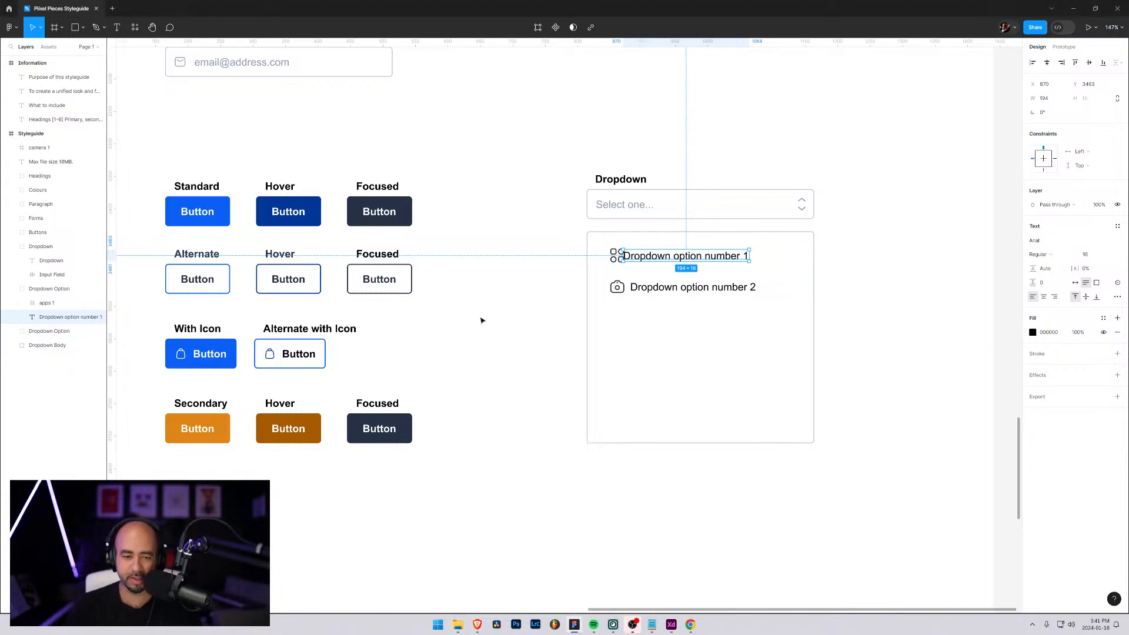
Move the first option's icon and text to the Dropdown Body's upper-left corner and inset them about 20 px from both edges
{"action": "left_click", "coordinate": [40, 304], "text": "shift"}
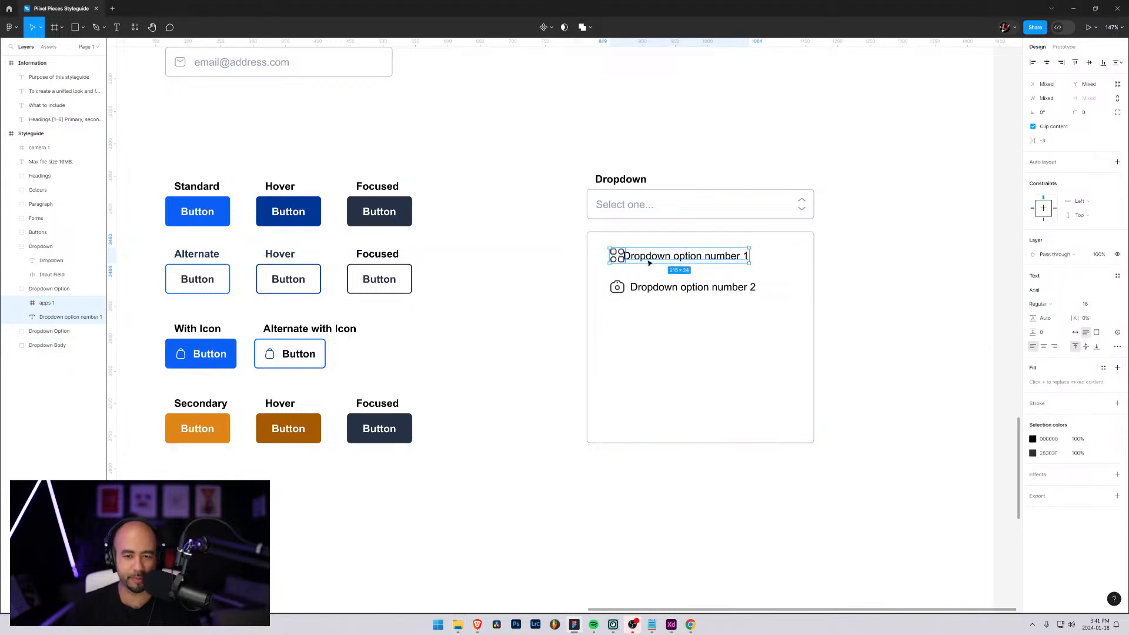
{"action": "left_click_drag", "start_coordinate": [651, 261], "coordinate": [618, 243]}
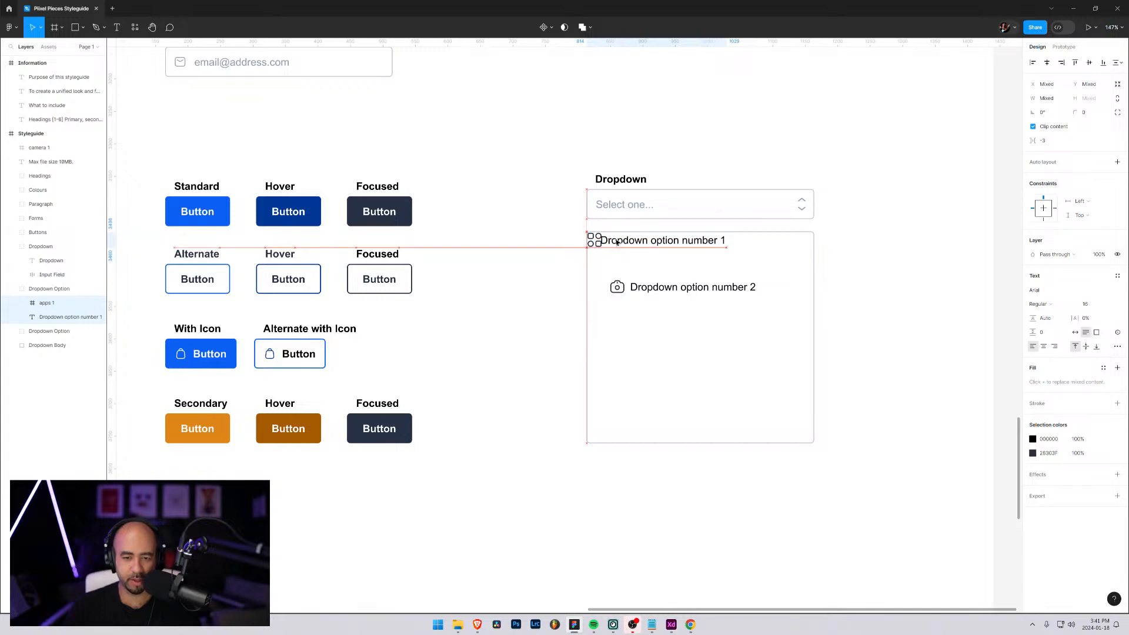
{"action": "key", "text": "Up"}
{"action": "key", "text": "Up"}
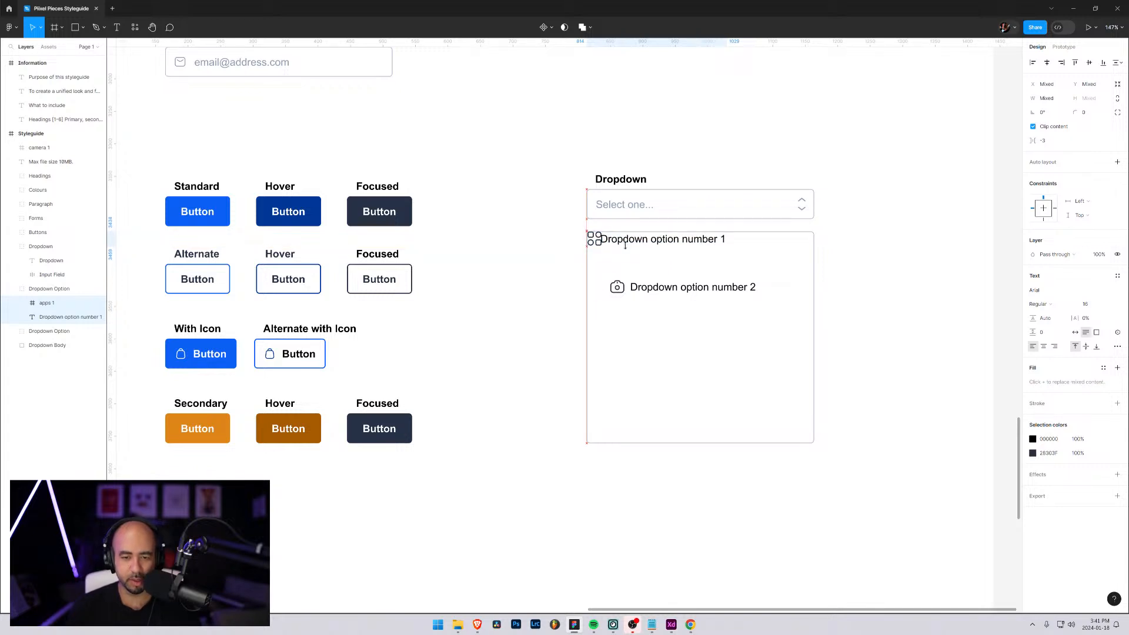
{"action": "key", "text": "Left"}
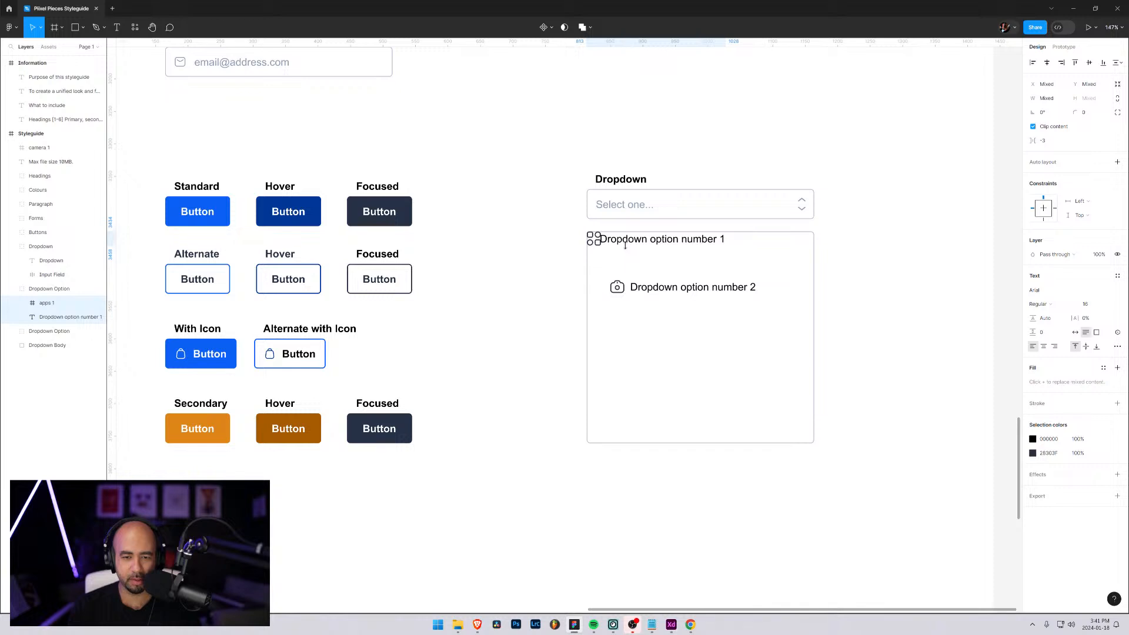
{"action": "key", "text": "Down"}
{"action": "key", "text": "Right"}
{"action": "key", "text": "shift+Right"}
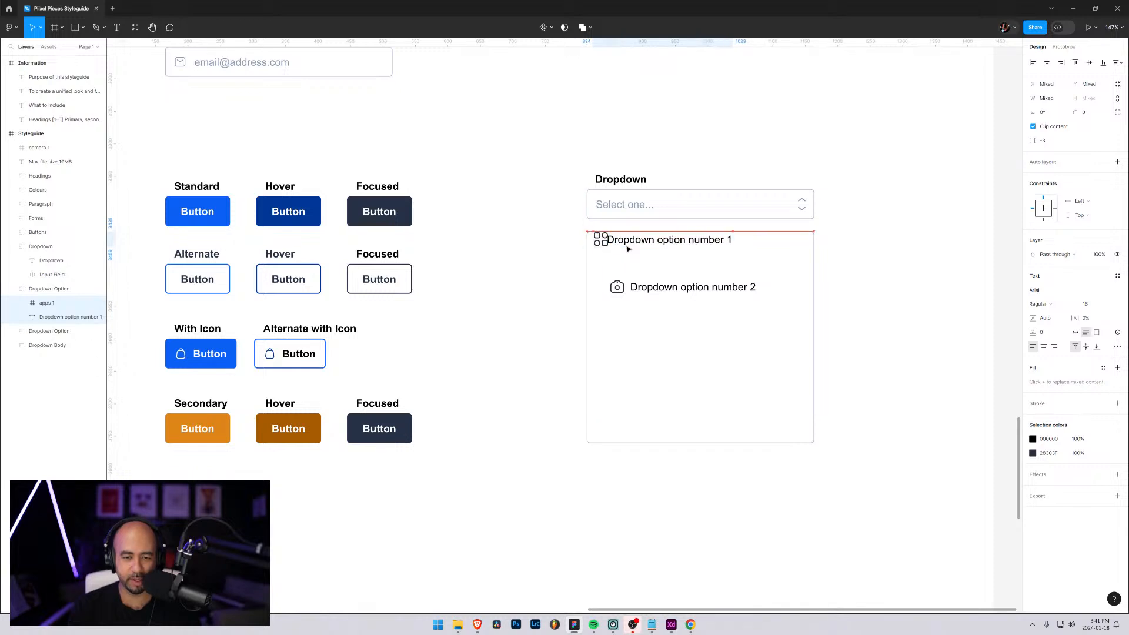
{"action": "key", "text": "shift+Down"}
{"action": "key", "text": "shift+Down"}
{"action": "key", "text": "shift+Right"}
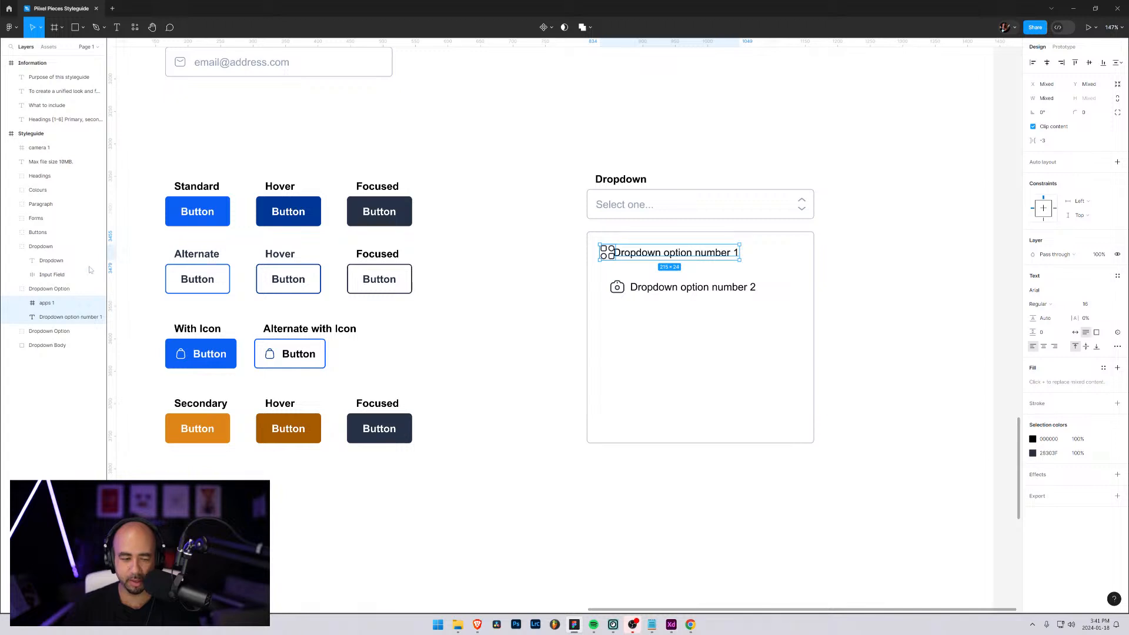
Shift the first option's text 20 px right, away from the apps icon, to X 875
{"action": "left_click", "coordinate": [60, 317]}
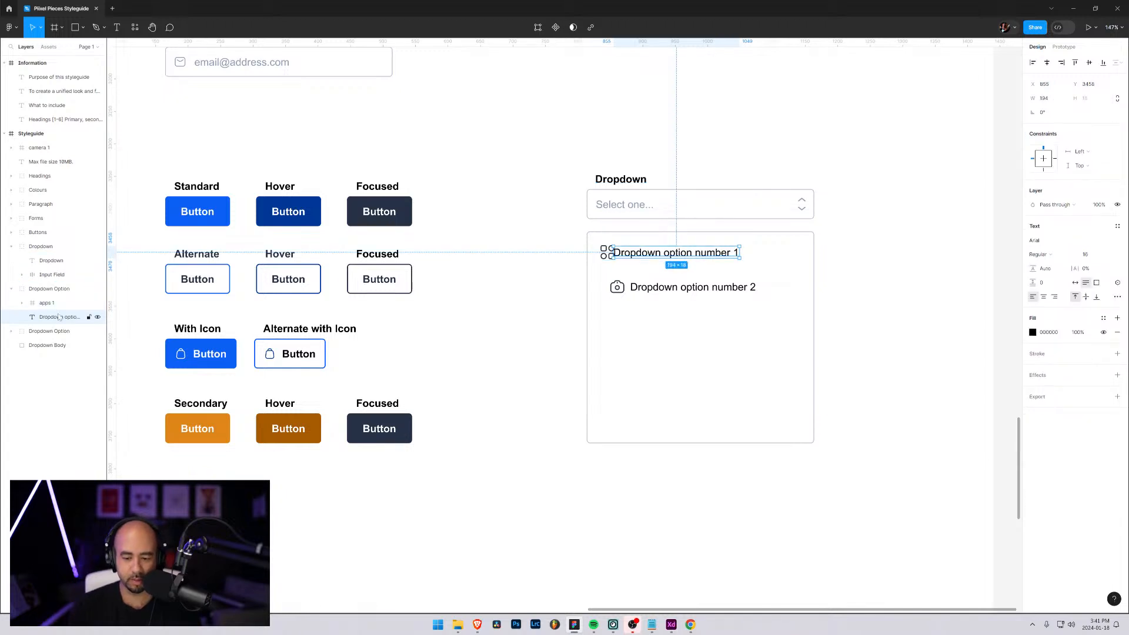
{"action": "key", "text": "shift+Right"}
{"action": "key", "text": "shift+Right"}
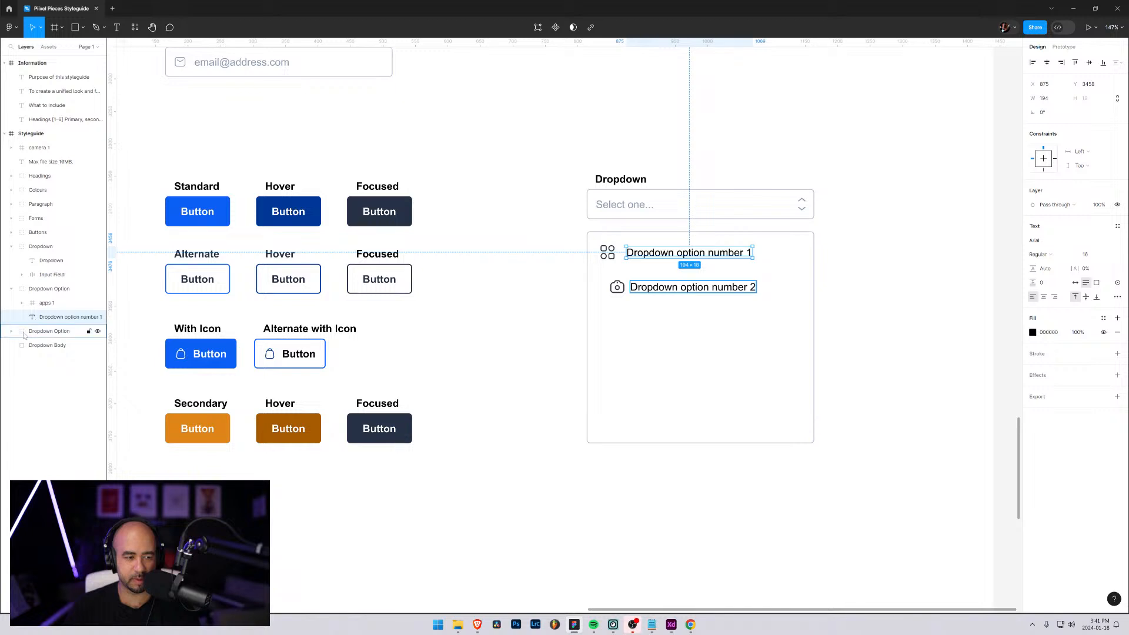
Move the camera icon directly beneath the apps icon and level the second option's text with it
{"action": "left_click", "coordinate": [610, 287]}
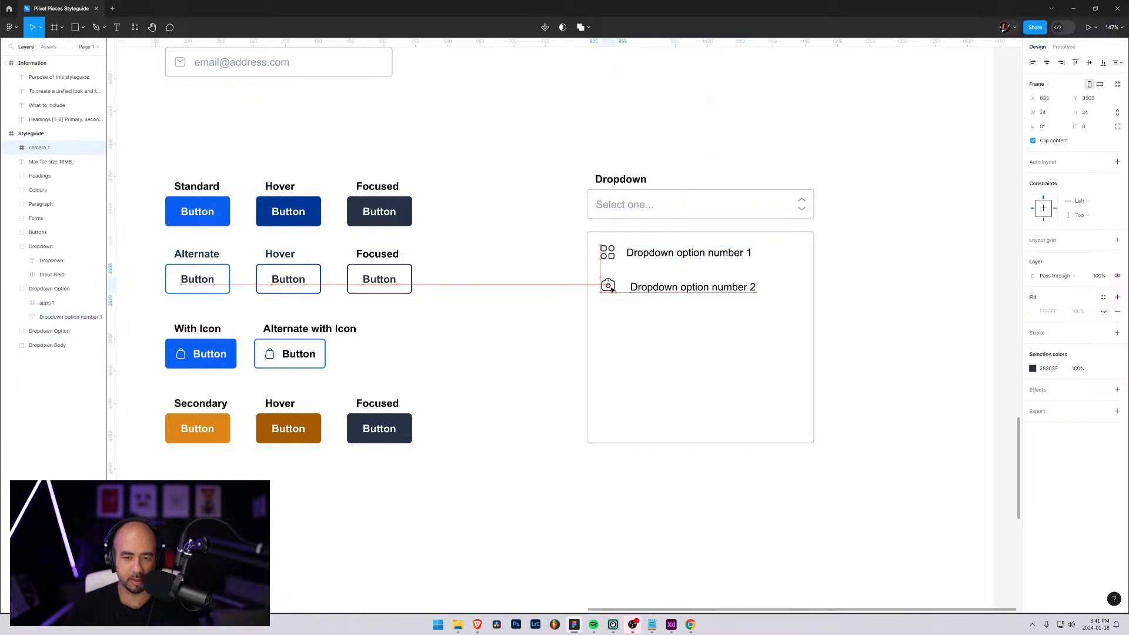
{"action": "left_click_drag", "start_coordinate": [609, 287], "coordinate": [650, 293]}
{"action": "left_click", "coordinate": [668, 317]}
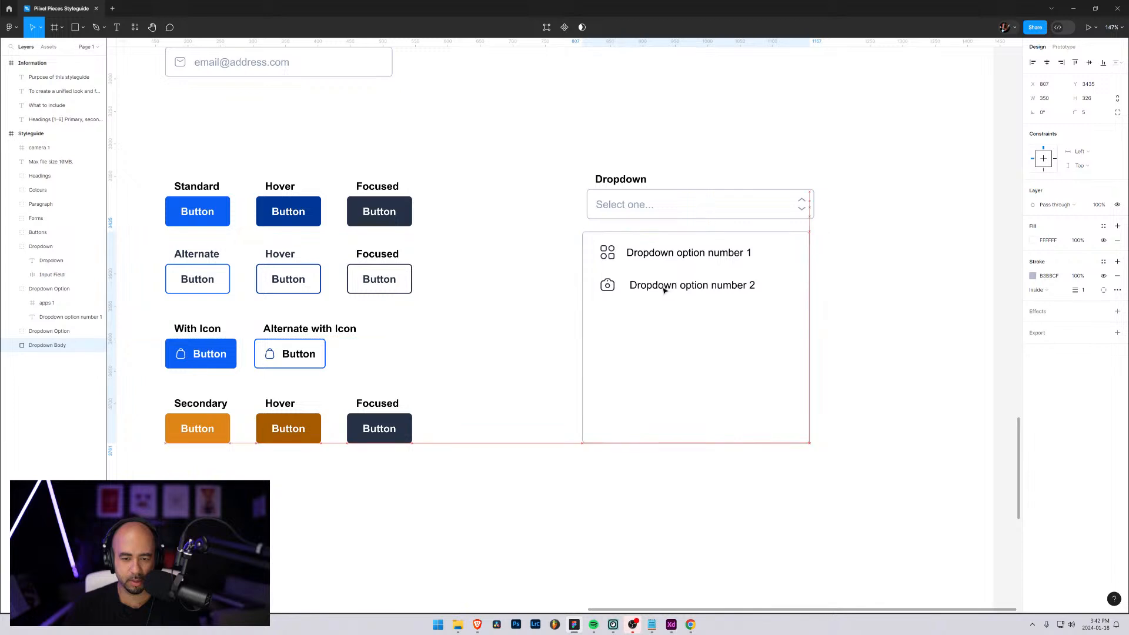
Shift the second option's text left to X 875 so it lines up with the first option's text
{"action": "left_click", "coordinate": [97, 317]}
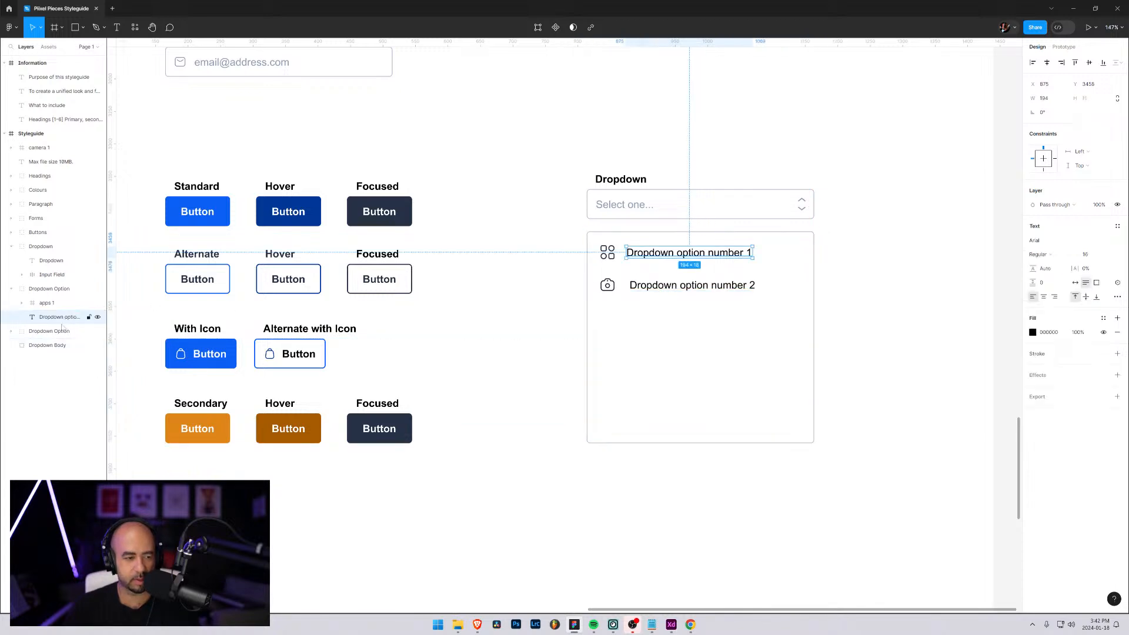
{"action": "left_click", "coordinate": [12, 333]}
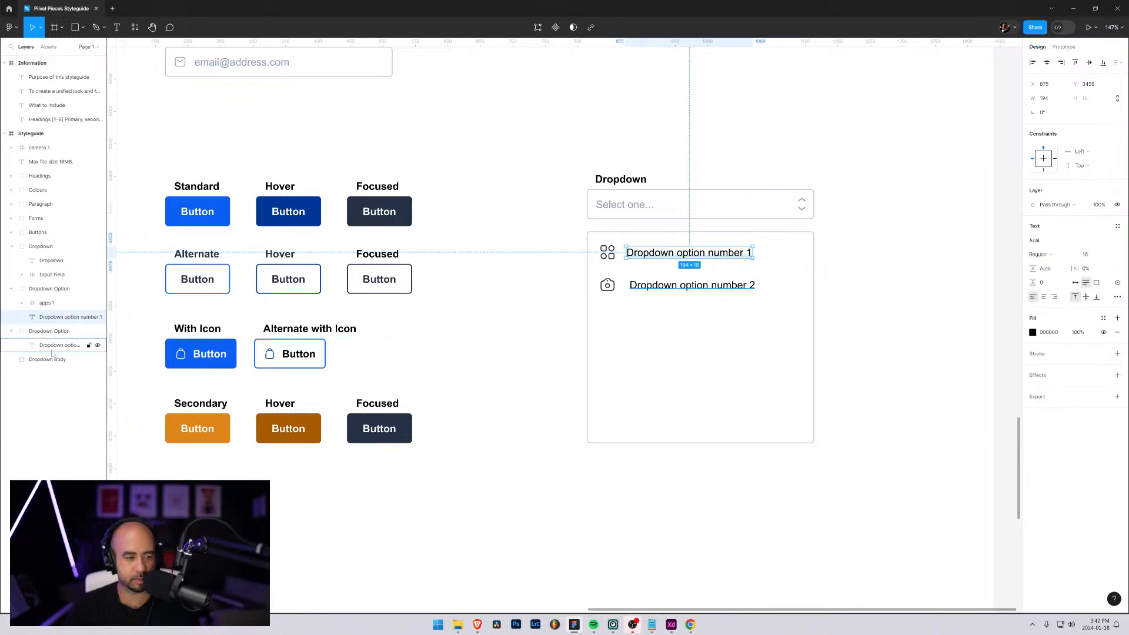
{"action": "left_click", "coordinate": [59, 346]}
{"action": "left_click_drag", "start_coordinate": [650, 286], "coordinate": [647, 287]}
{"action": "left_click", "coordinate": [645, 304]}
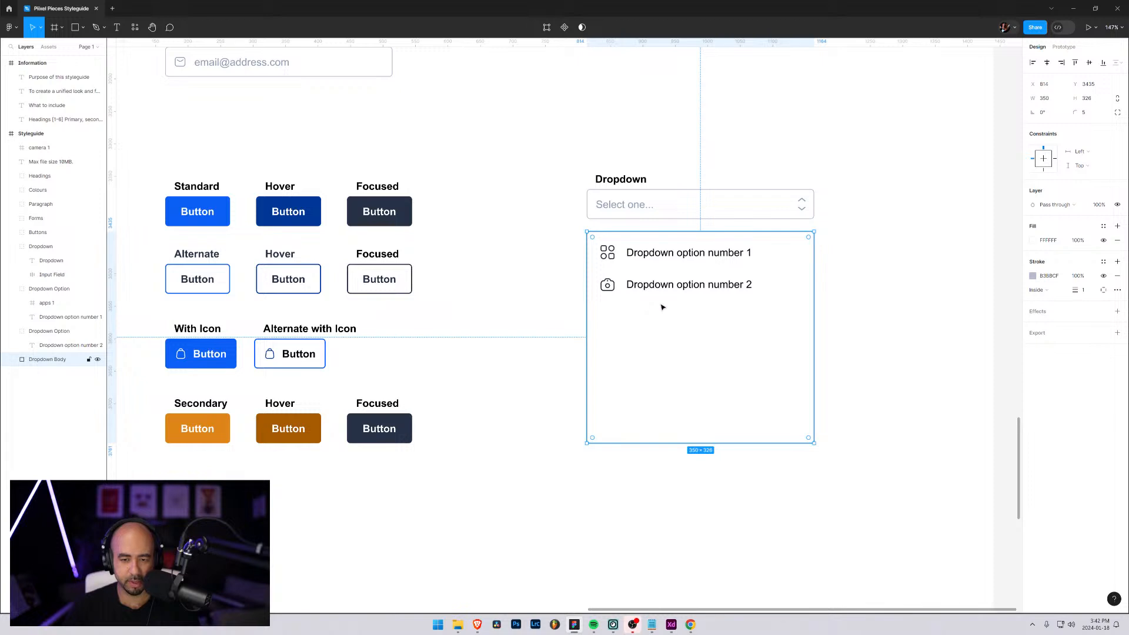
Collapse both Dropdown Option groups and duplicate the second one
{"action": "left_click", "coordinate": [653, 285]}
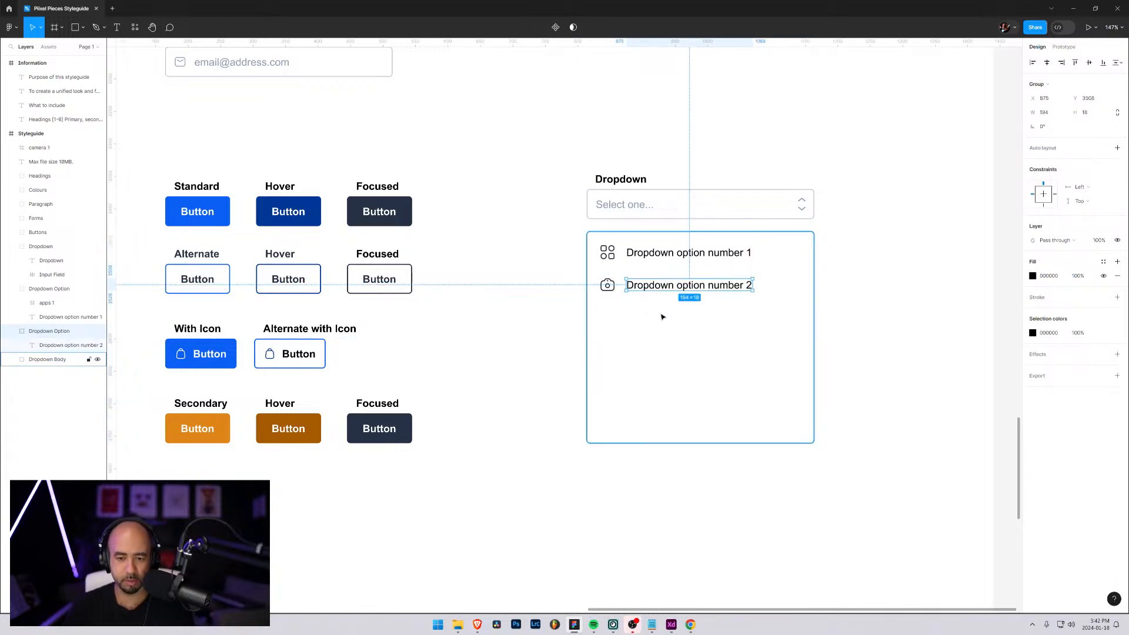
{"action": "left_click", "coordinate": [663, 317]}
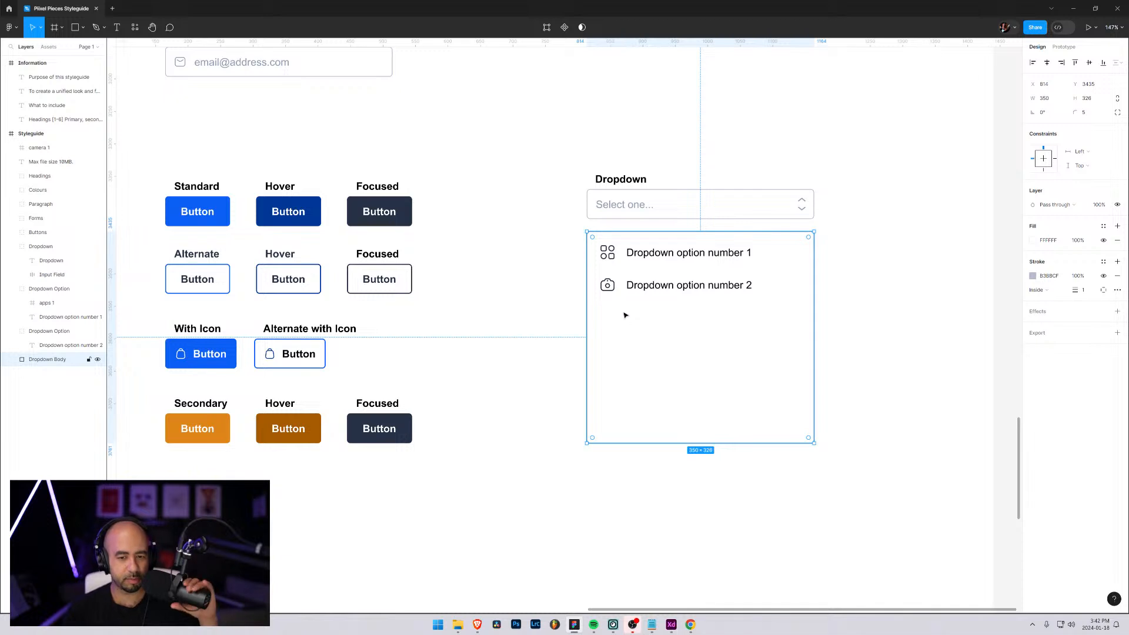
{"action": "left_click", "coordinate": [11, 332]}
{"action": "left_click", "coordinate": [11, 289]}
{"action": "left_click", "coordinate": [55, 303]}
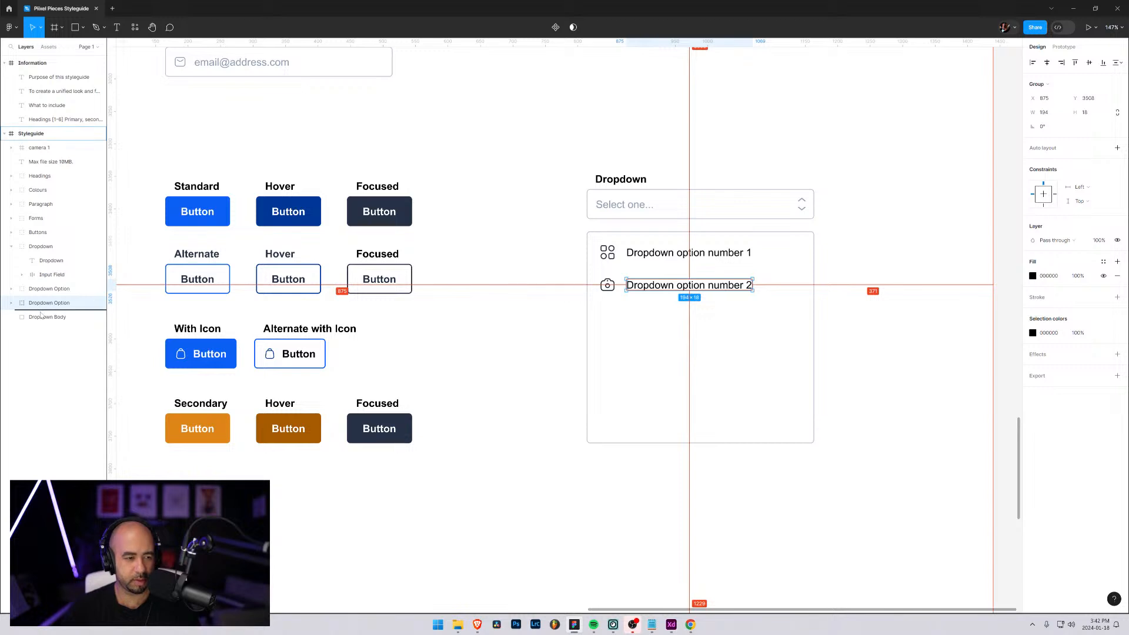
{"action": "key", "text": "ctrl+d"}
Try to move the duplicated option text together with the camera icon below the second option, and expand both groups' layers
{"action": "left_click_drag", "start_coordinate": [614, 289], "coordinate": [610, 320]}
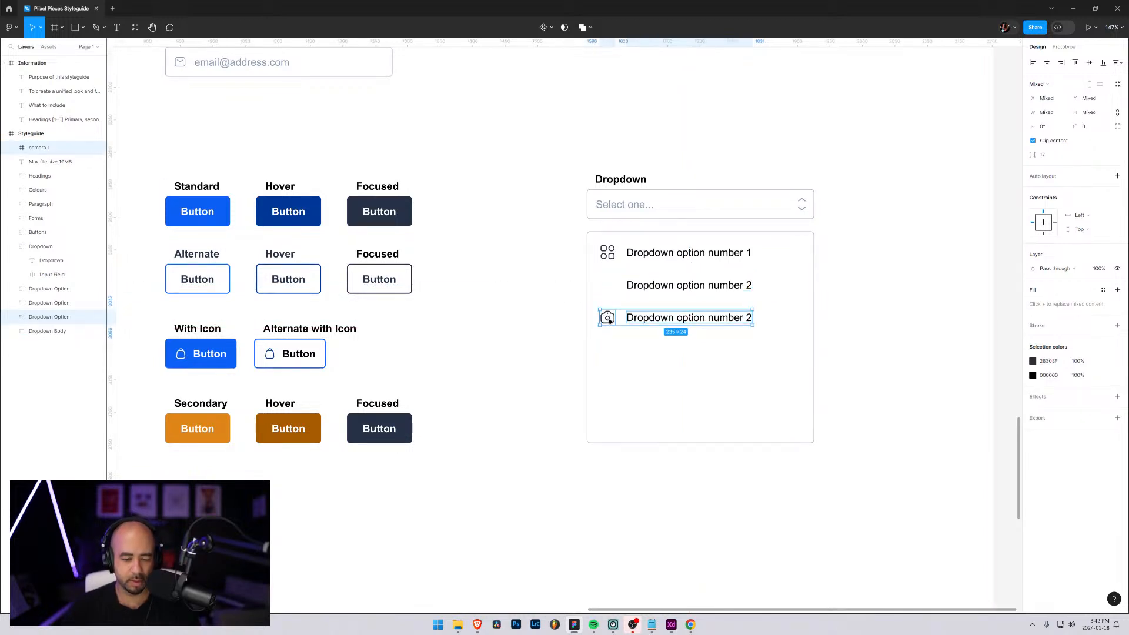
{"action": "left_click", "coordinate": [54, 304]}
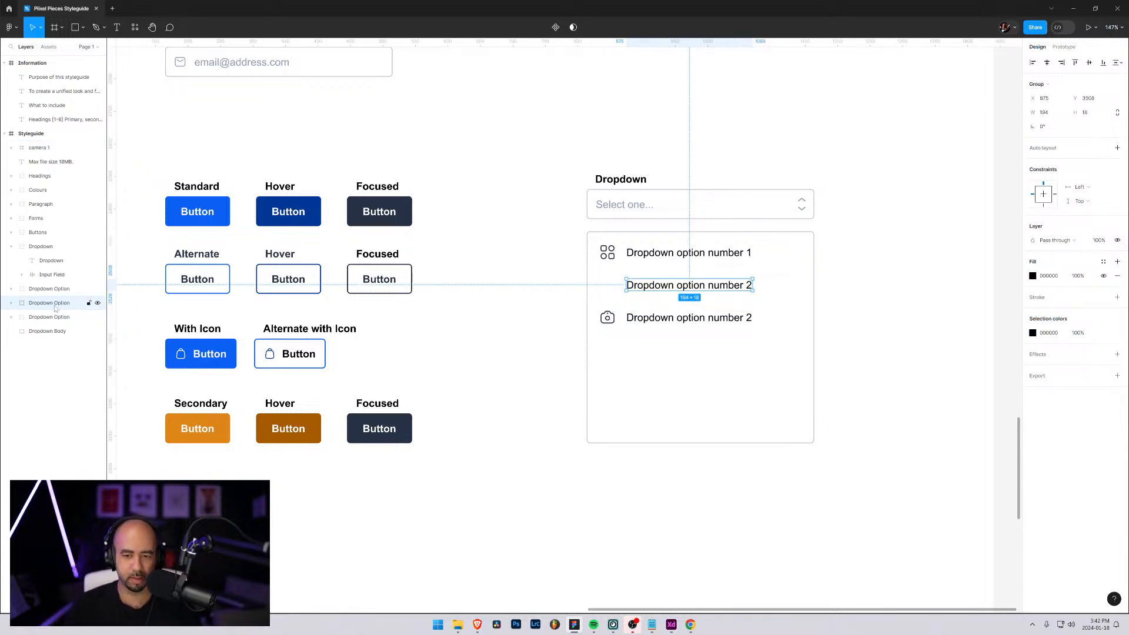
{"action": "left_click", "coordinate": [11, 304]}
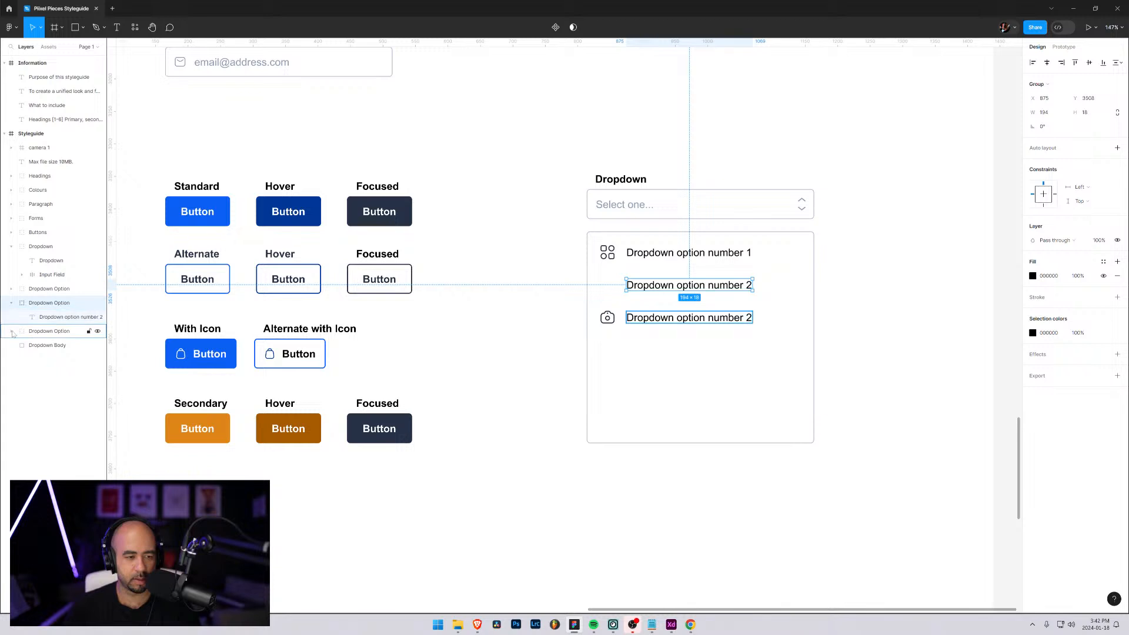
{"action": "left_click", "coordinate": [12, 332]}
{"action": "left_click", "coordinate": [606, 290]}
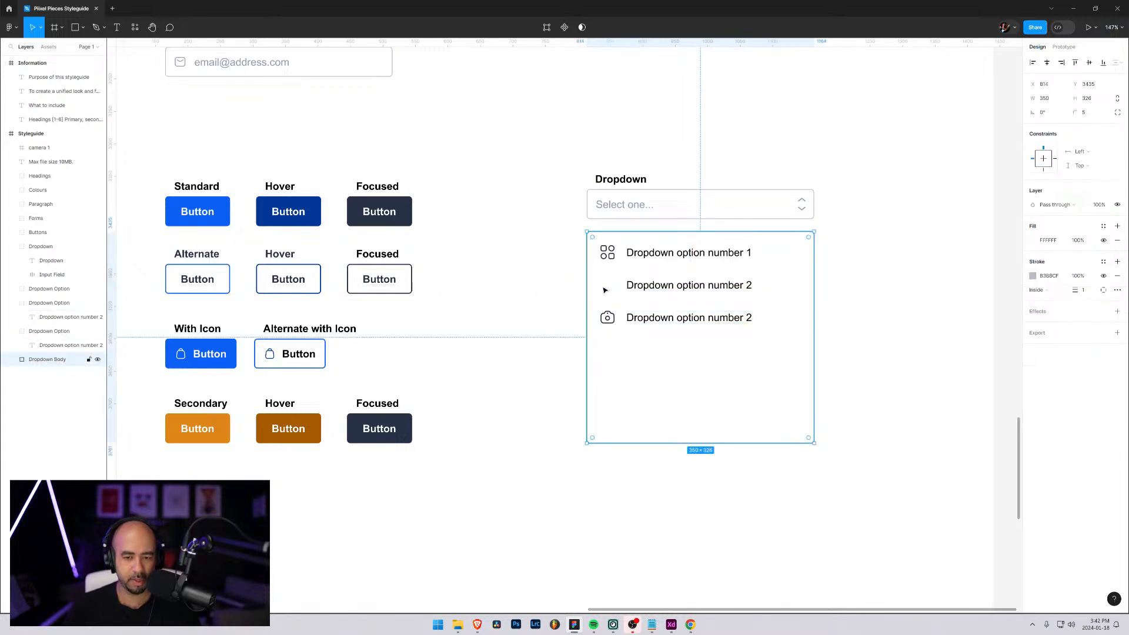
Undo the downward move of the duplicated option text and the camera icon
{"action": "key", "text": "ctrl+z"}
{"action": "key", "text": "ctrl+z"}
{"action": "key", "text": "ctrl+z"}
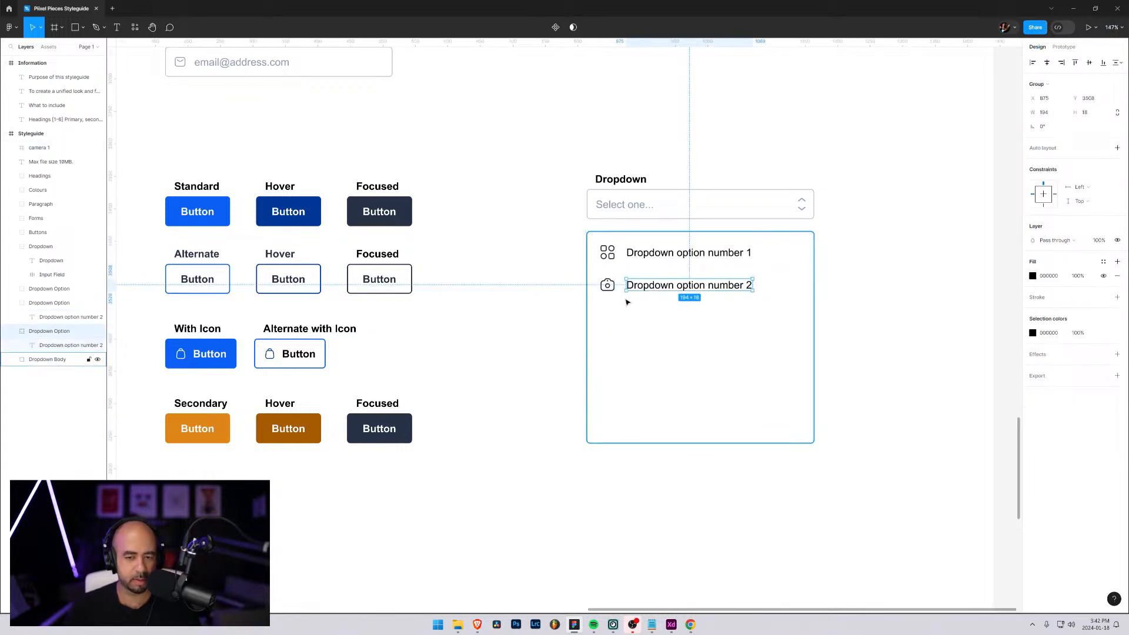
Move the loose camera icon into the second Dropdown Option group and delete the leftover group holding only the duplicated text
{"action": "left_click", "coordinate": [8, 303]}
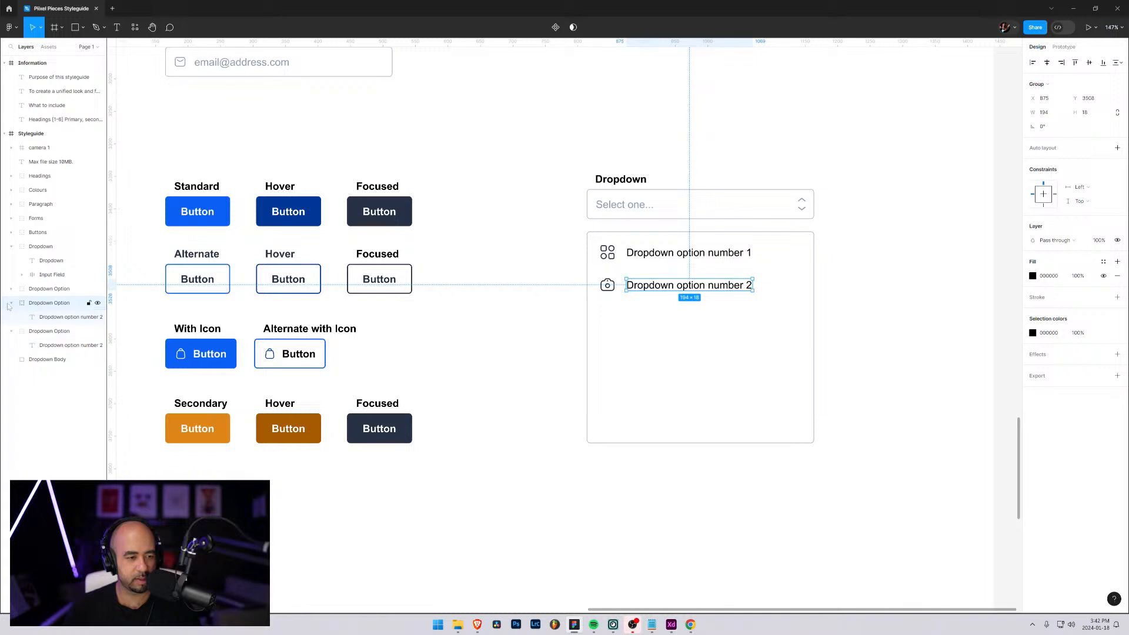
{"action": "left_click", "coordinate": [24, 333]}
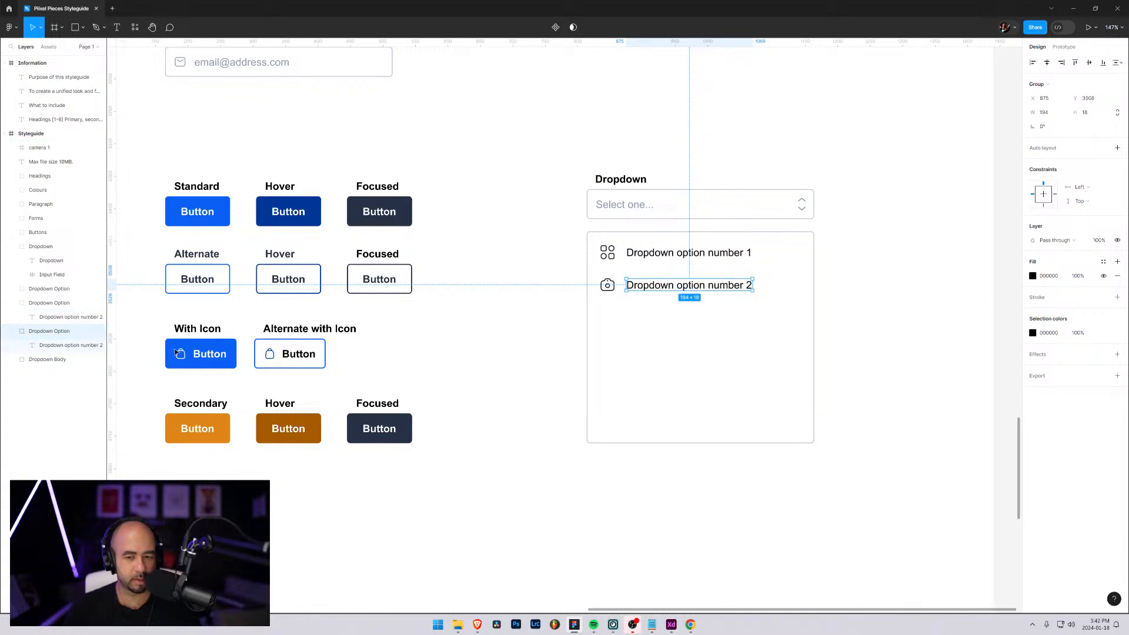
{"action": "left_click_drag", "start_coordinate": [41, 148], "coordinate": [54, 316]}
{"action": "left_click", "coordinate": [11, 288]}
{"action": "left_click", "coordinate": [41, 303]}
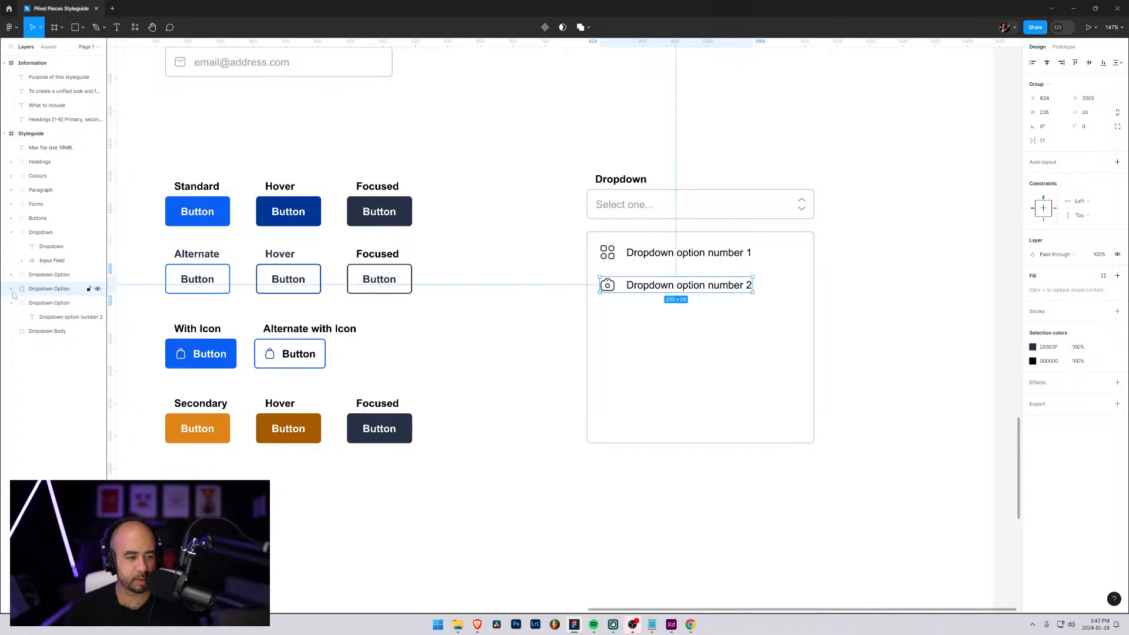
{"action": "key", "text": "Delete"}
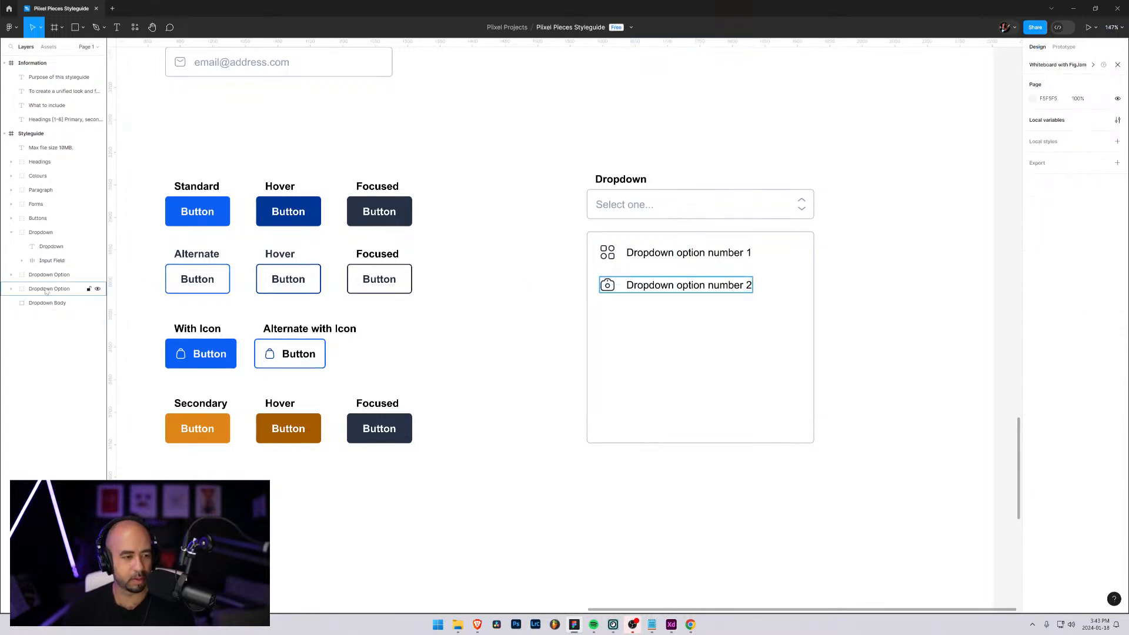
Duplicate the camera Dropdown Option group and place the copy below the second option at the same spacing
{"action": "left_click", "coordinate": [46, 291]}
{"action": "left_click_drag", "start_coordinate": [47, 291], "coordinate": [56, 303]}
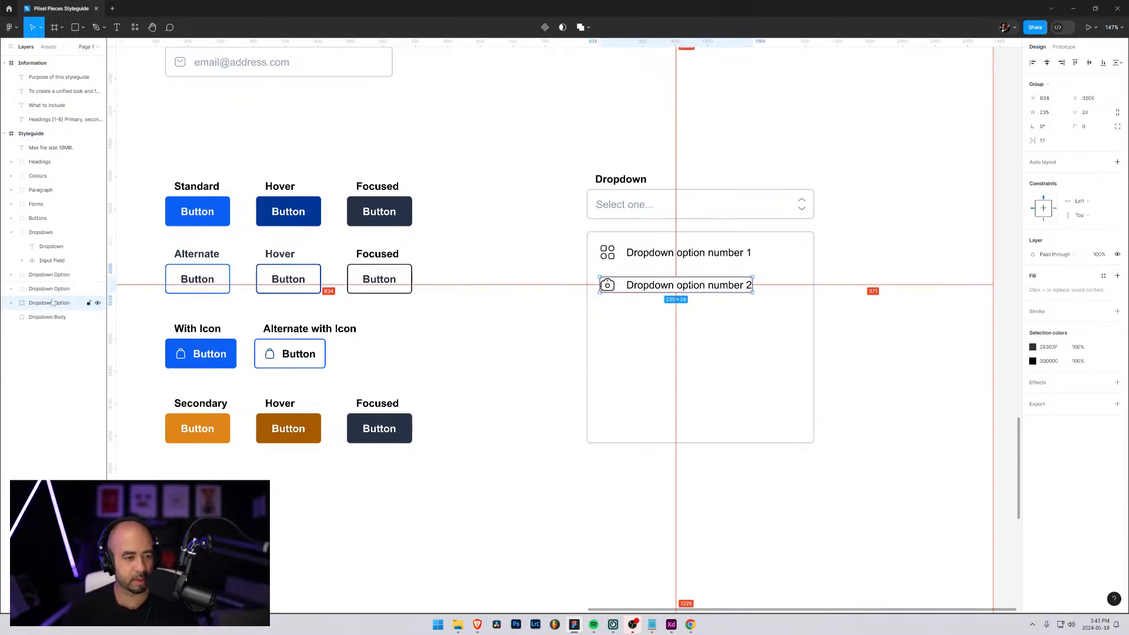
{"action": "left_click_drag", "start_coordinate": [611, 290], "coordinate": [609, 320]}
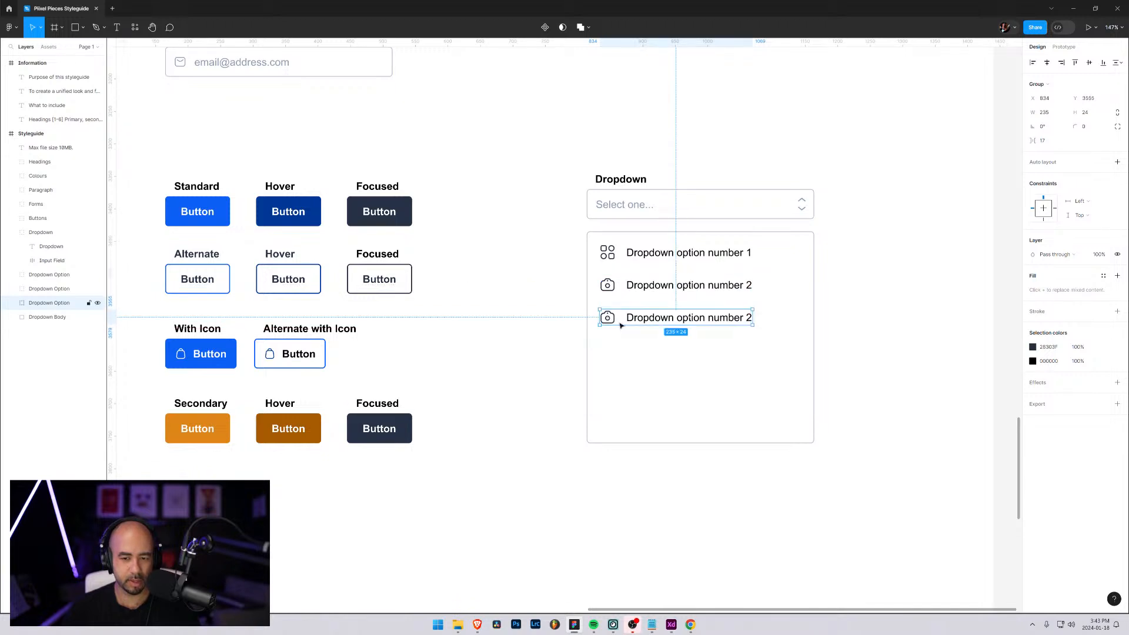
{"action": "left_click", "coordinate": [653, 378]}
{"action": "left_click", "coordinate": [610, 319]}
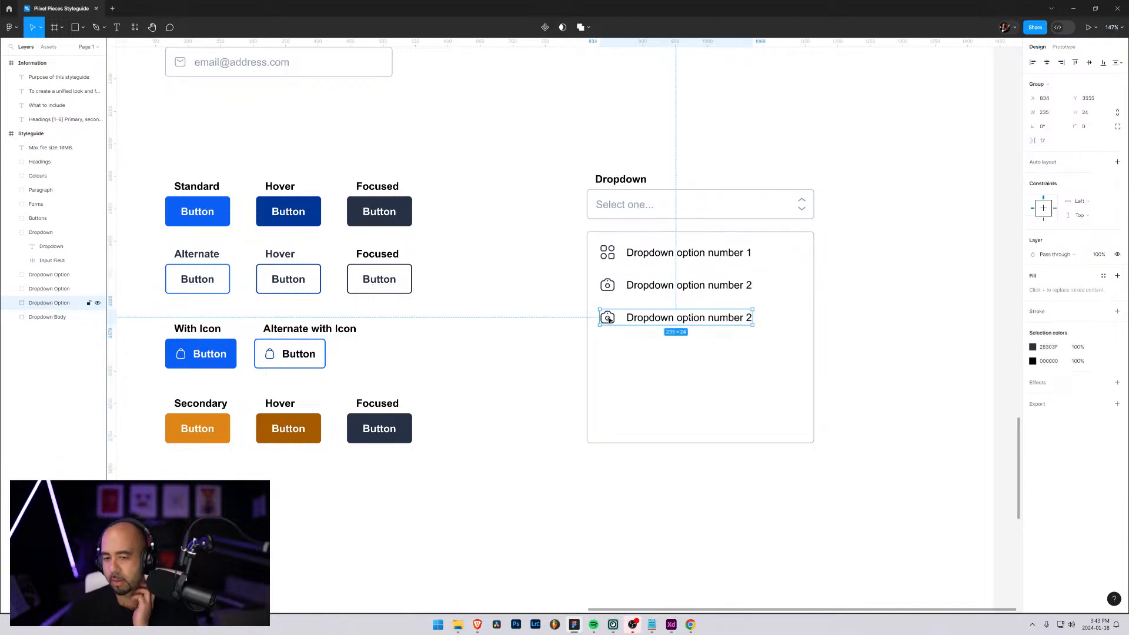
Change the duplicated option's text to "Dropdown option number 3"
{"action": "double_click", "coordinate": [750, 319]}
{"action": "double_click", "coordinate": [749, 317]}
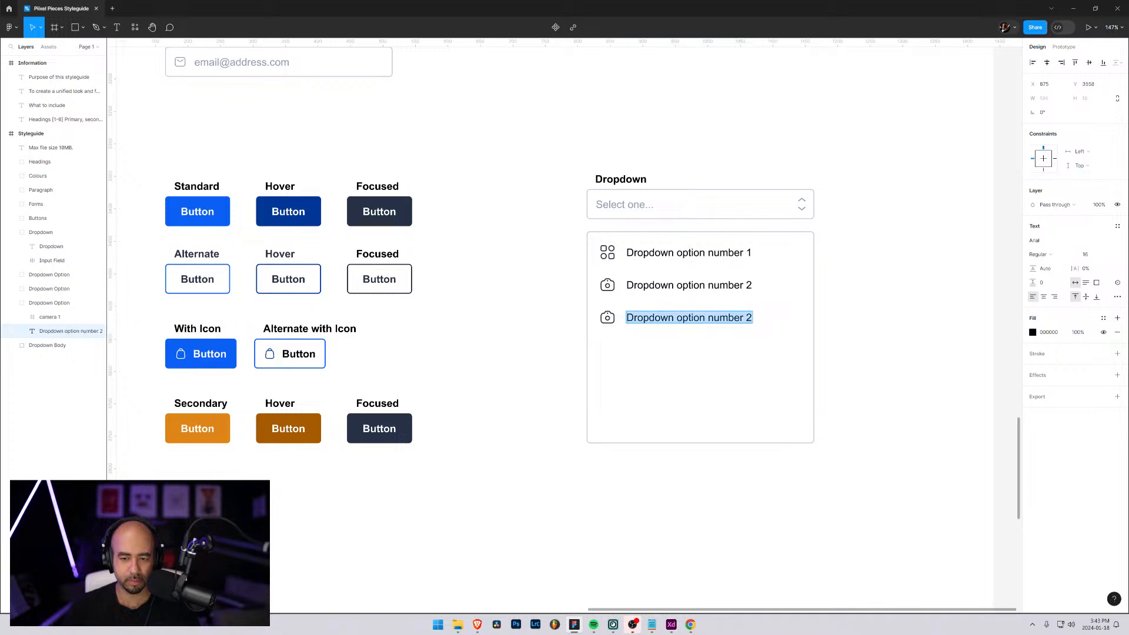
{"action": "left_click", "coordinate": [747, 318]}
{"action": "type", "text": "3"}
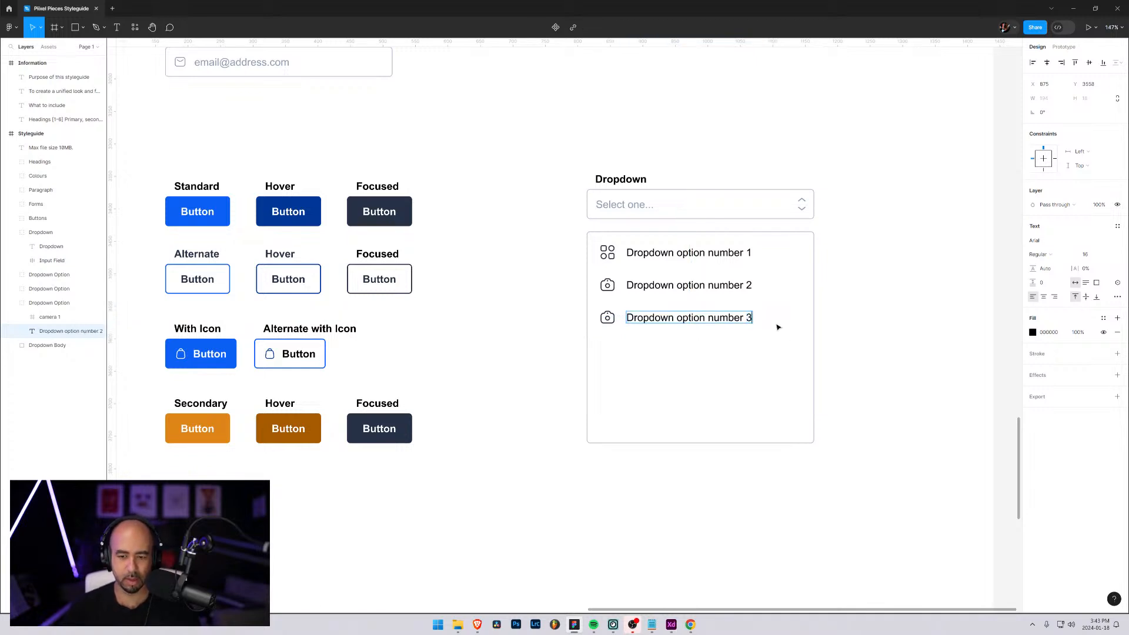
{"action": "key", "text": "Escape"}
{"action": "left_click", "coordinate": [888, 335]}
{"action": "left_click", "coordinate": [740, 366]}
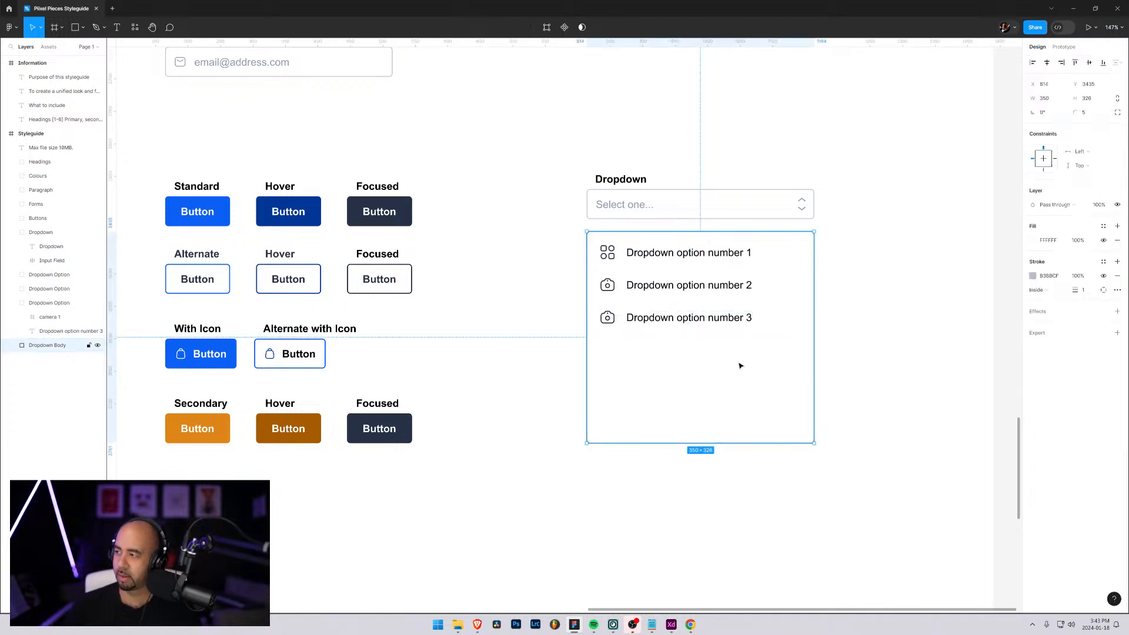
Try to bring in the computer icon from the outline icon folder as the third option's icon
{"action": "left_click", "coordinate": [42, 318]}
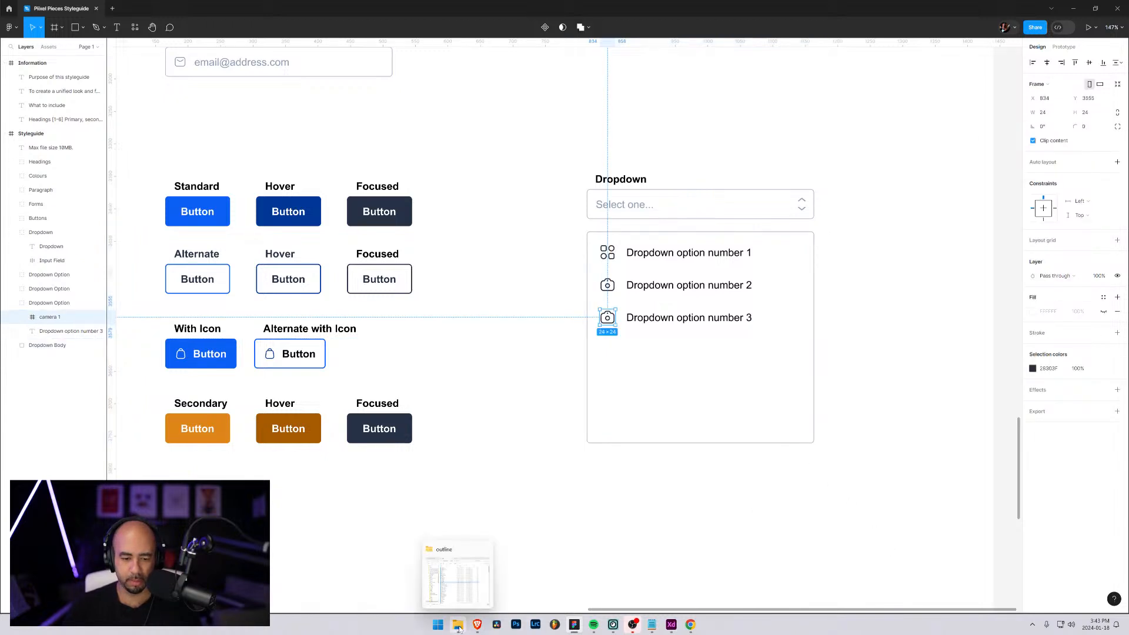
{"action": "mouse_move", "coordinate": [618, 628]}
{"action": "mouse_move", "coordinate": [583, 630]}
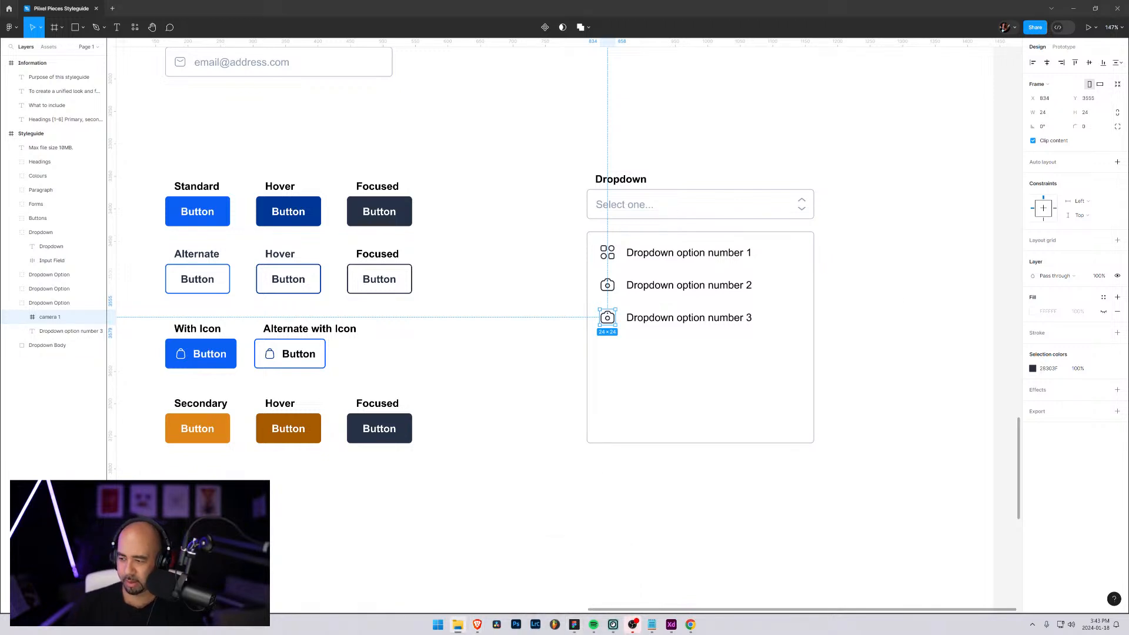
{"action": "left_click_drag", "start_coordinate": [795, 405], "coordinate": [617, 365]}
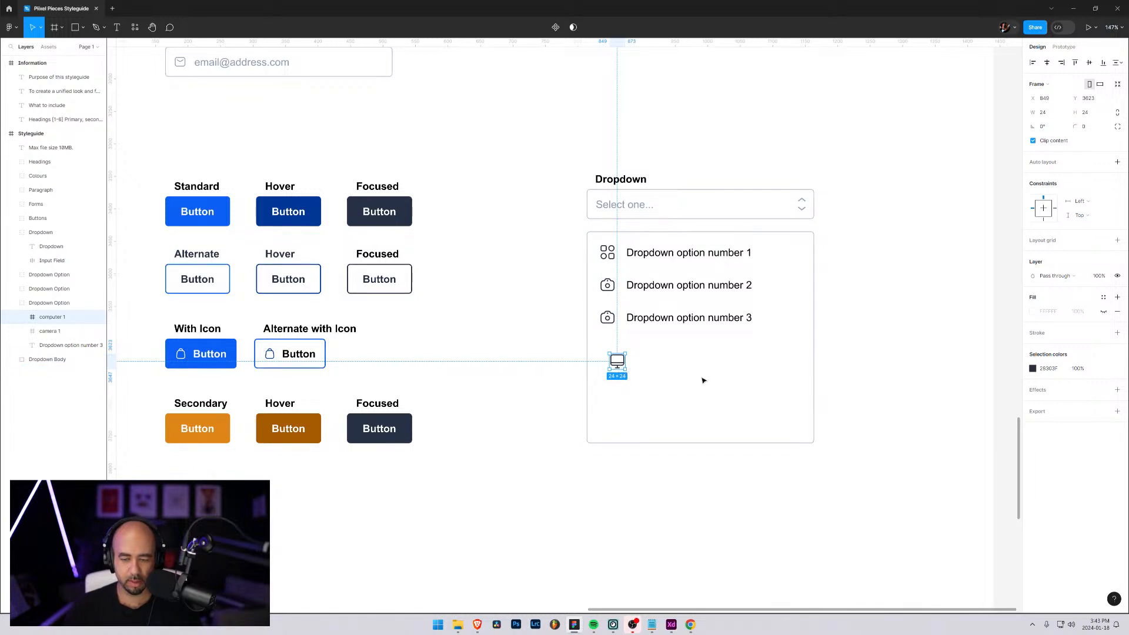
{"action": "key", "text": "ctrl+z"}
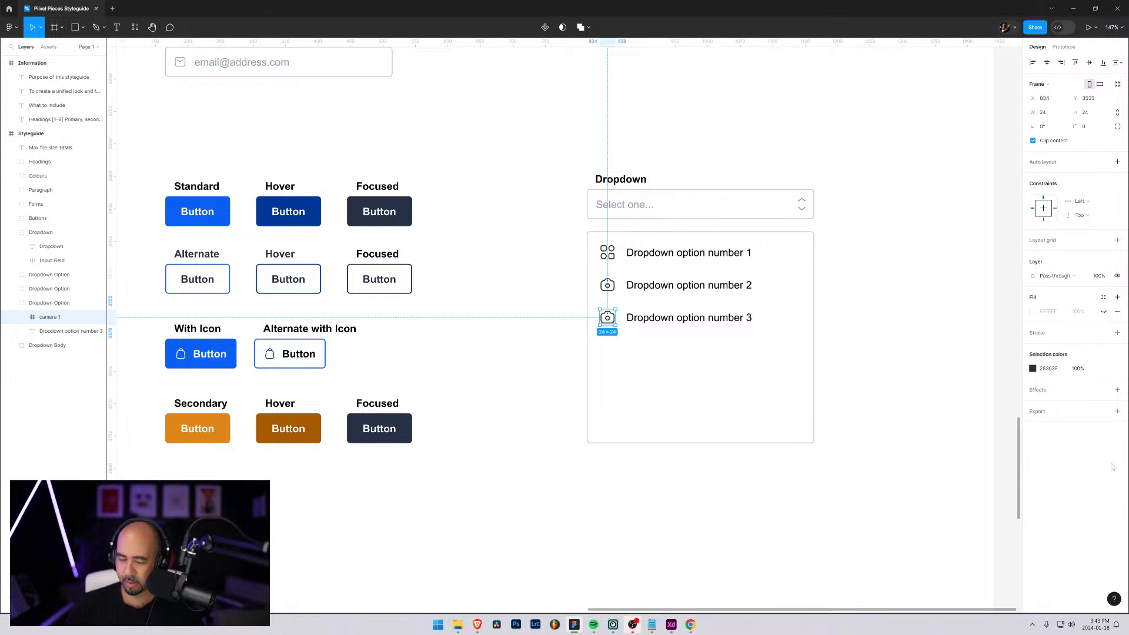
Import the diamond icon into the third Dropdown Option group and delete that group's camera icon
{"action": "left_click_drag", "start_coordinate": [1114, 468], "coordinate": [621, 353]}
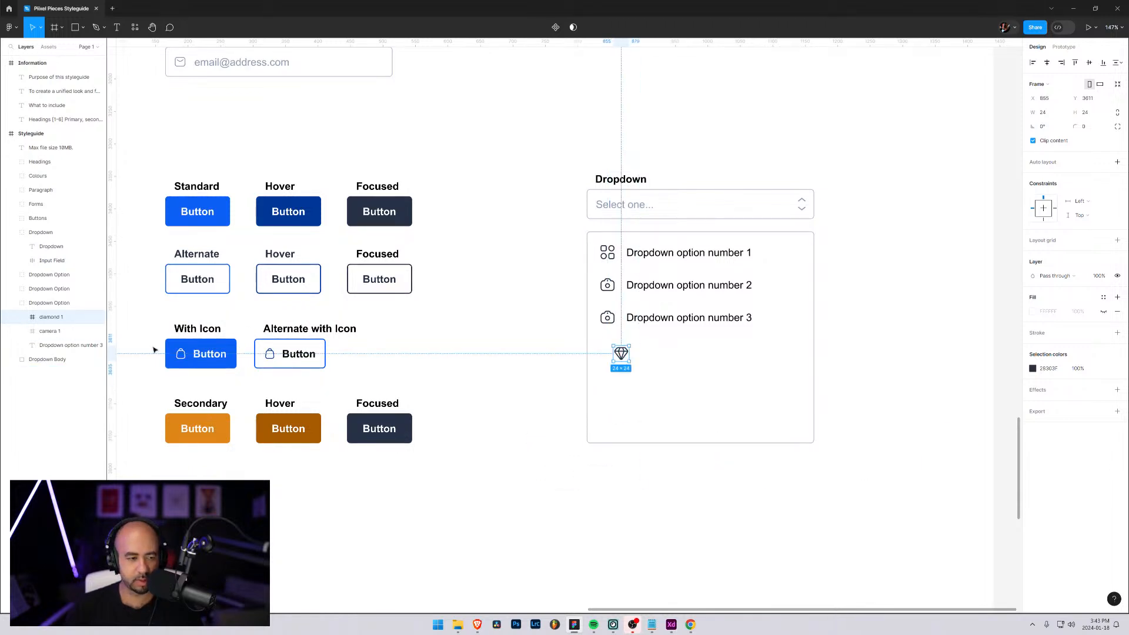
{"action": "left_click", "coordinate": [51, 330]}
{"action": "key", "text": "Delete"}
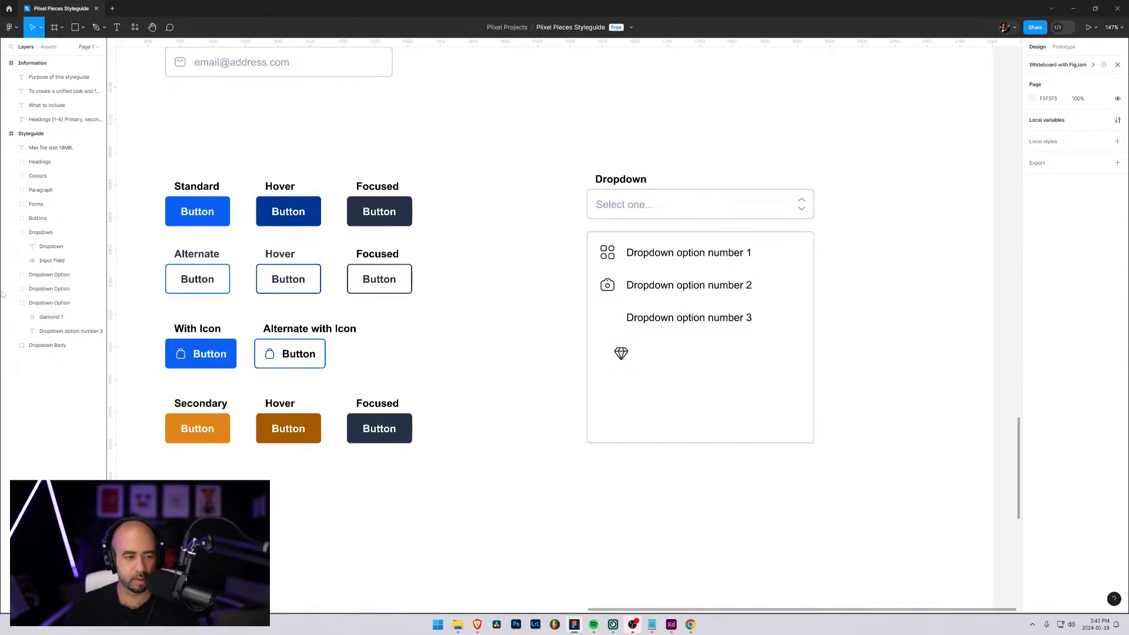
Position the diamond icon beside the third option's text, aligned with the icons above it
{"action": "left_click", "coordinate": [82, 317]}
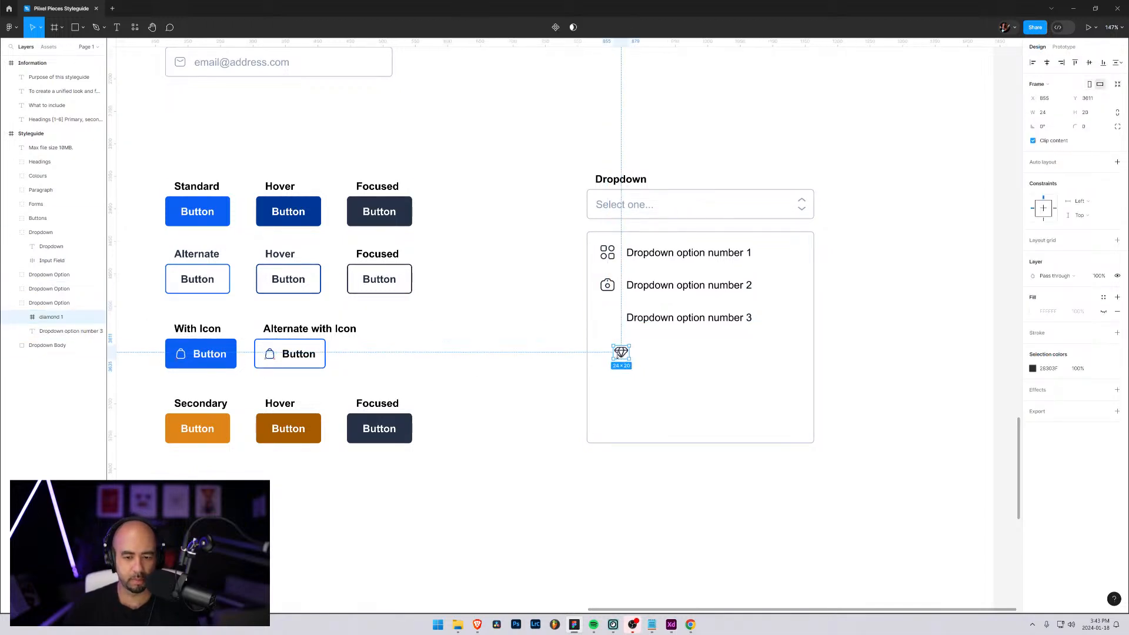
{"action": "left_click_drag", "start_coordinate": [617, 356], "coordinate": [611, 322]}
{"action": "key", "text": "ctrl+z"}
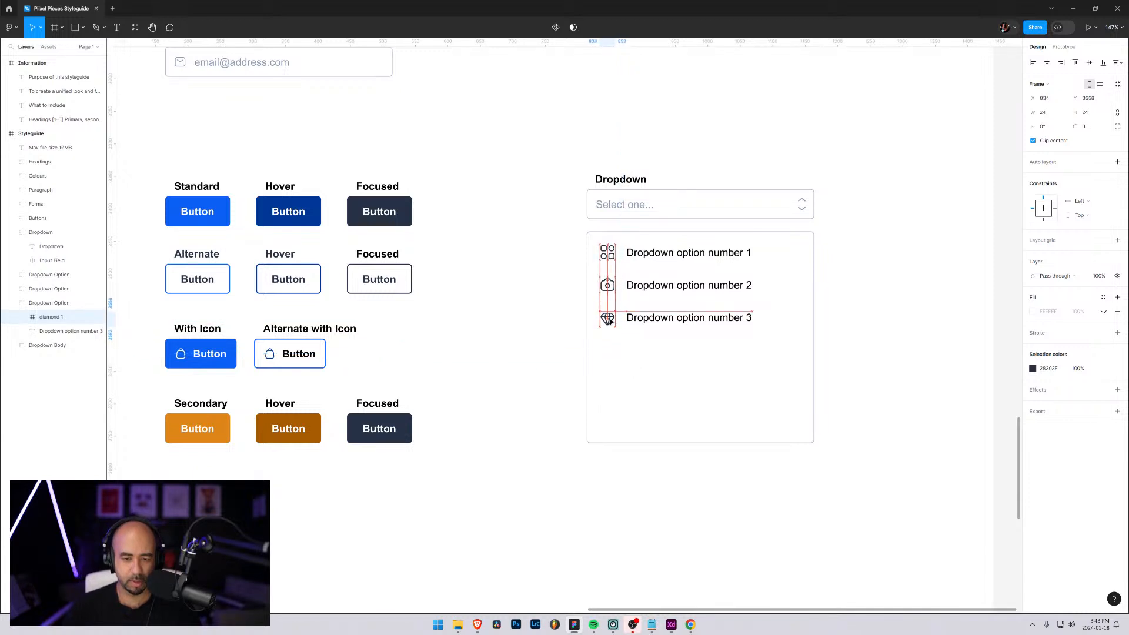
{"action": "left_click_drag", "start_coordinate": [609, 319], "coordinate": [608, 317]}
{"action": "left_click", "coordinate": [650, 348]}
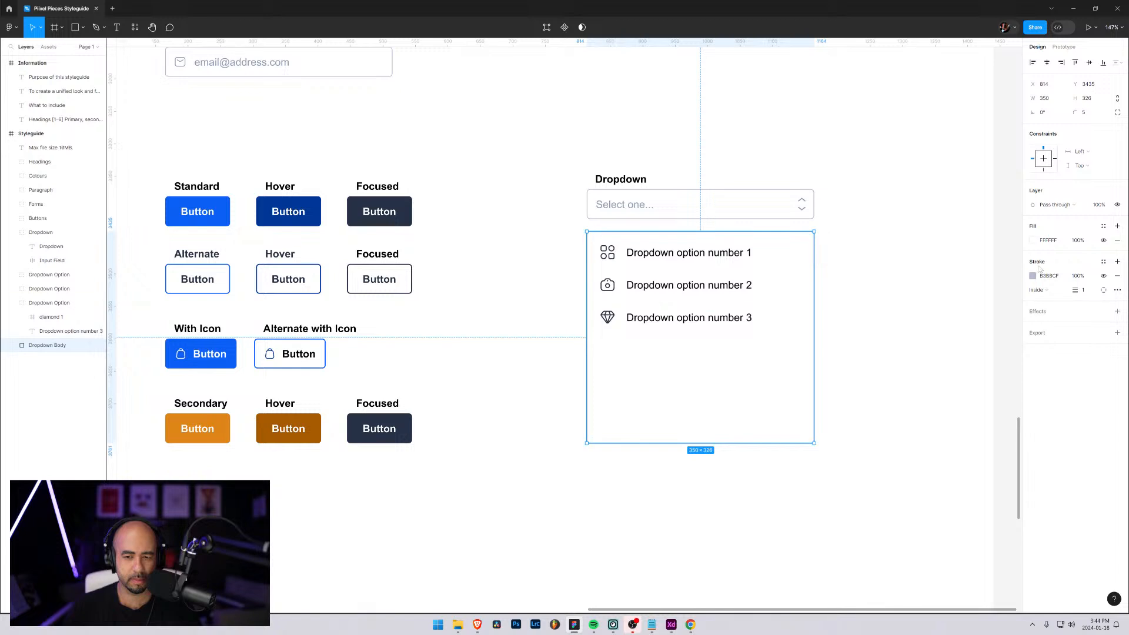
{"action": "left_click", "coordinate": [899, 282]}
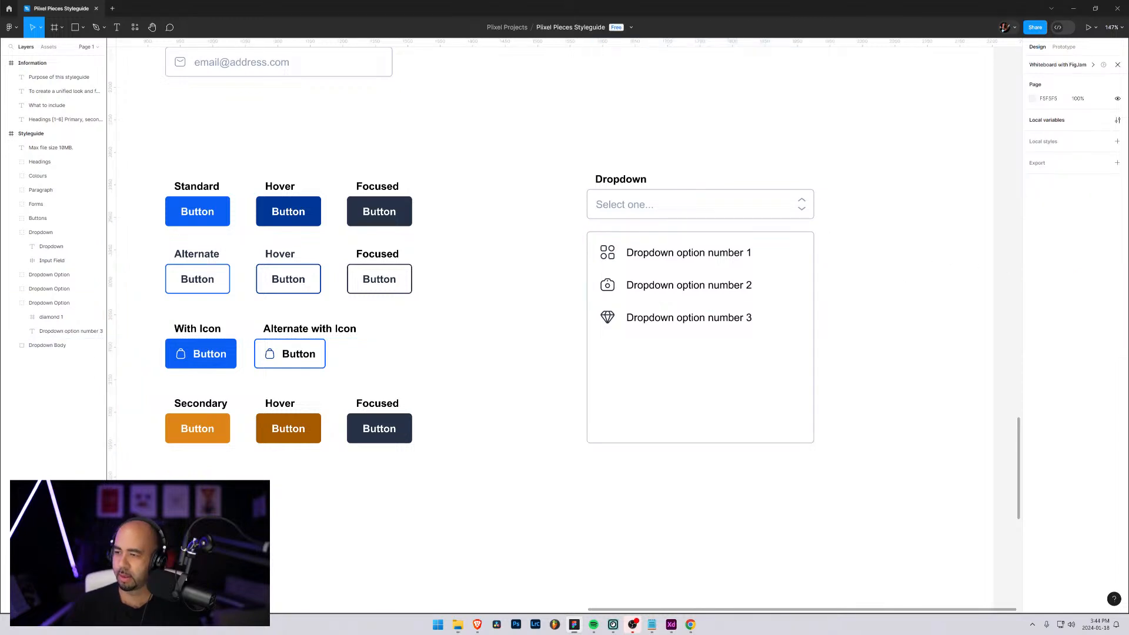
{"action": "scroll", "coordinate": [728, 363], "scroll_direction": "up", "scroll_amount": 1}
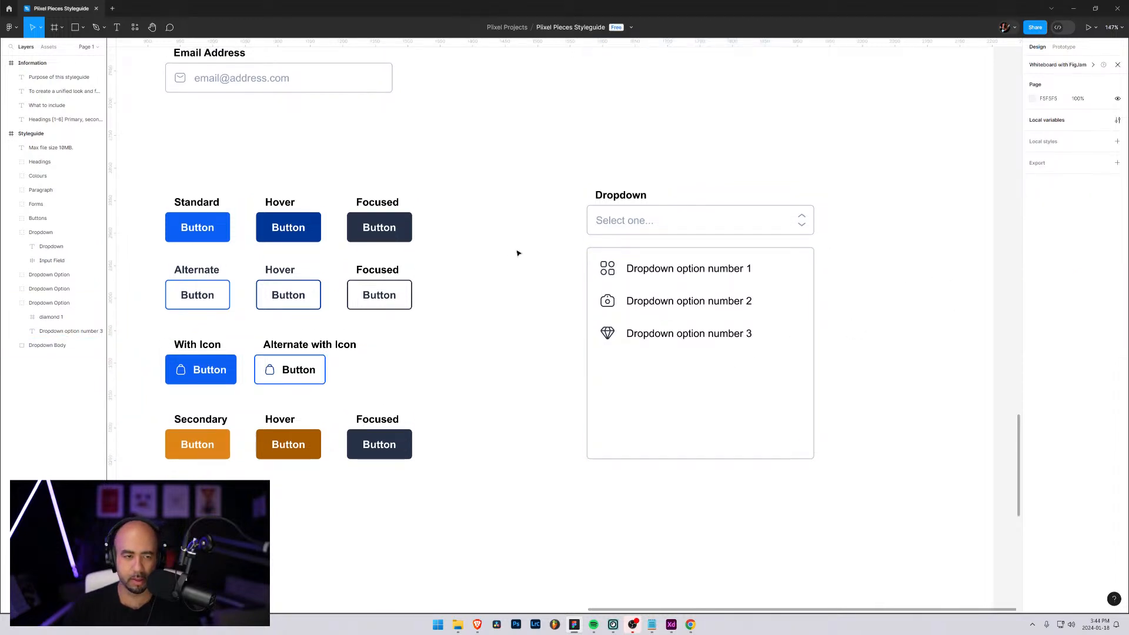
{"action": "scroll", "coordinate": [518, 253], "scroll_direction": "up", "scroll_amount": 5}
{"action": "scroll", "coordinate": [525, 269], "scroll_direction": "up", "scroll_amount": 5}
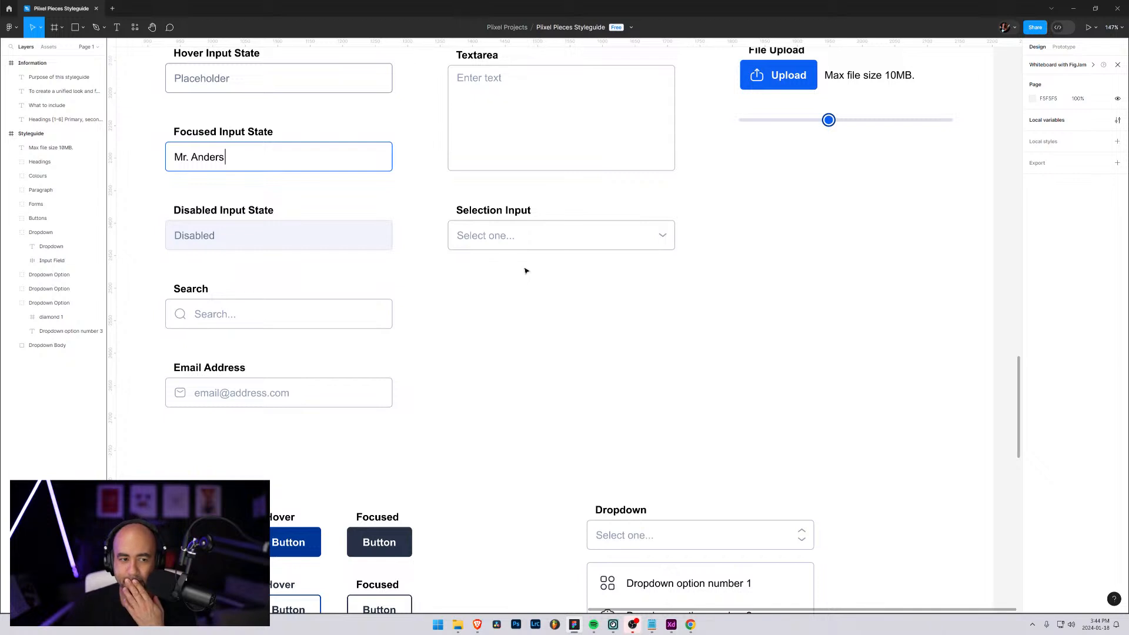
{"action": "scroll", "coordinate": [524, 276], "scroll_direction": "down", "scroll_amount": 7}
{"action": "scroll", "coordinate": [525, 281], "scroll_direction": "down", "scroll_amount": 1}
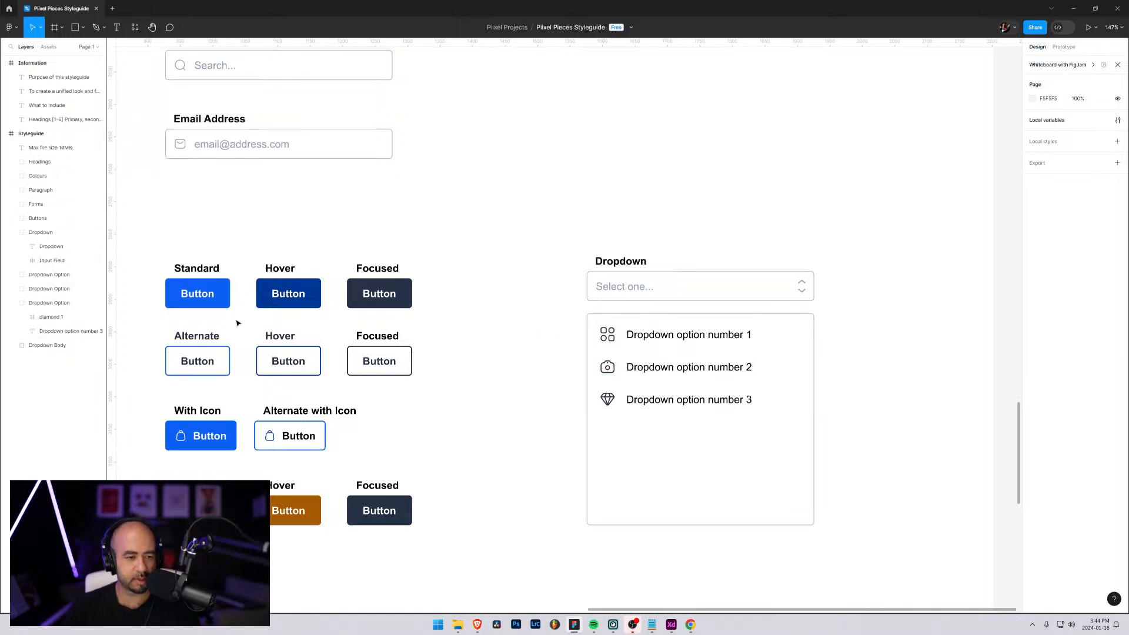
Draw a rectangle about 322 by 48 over the second option and place its layer between the option groups and Dropdown Body
{"action": "left_click", "coordinate": [83, 28]}
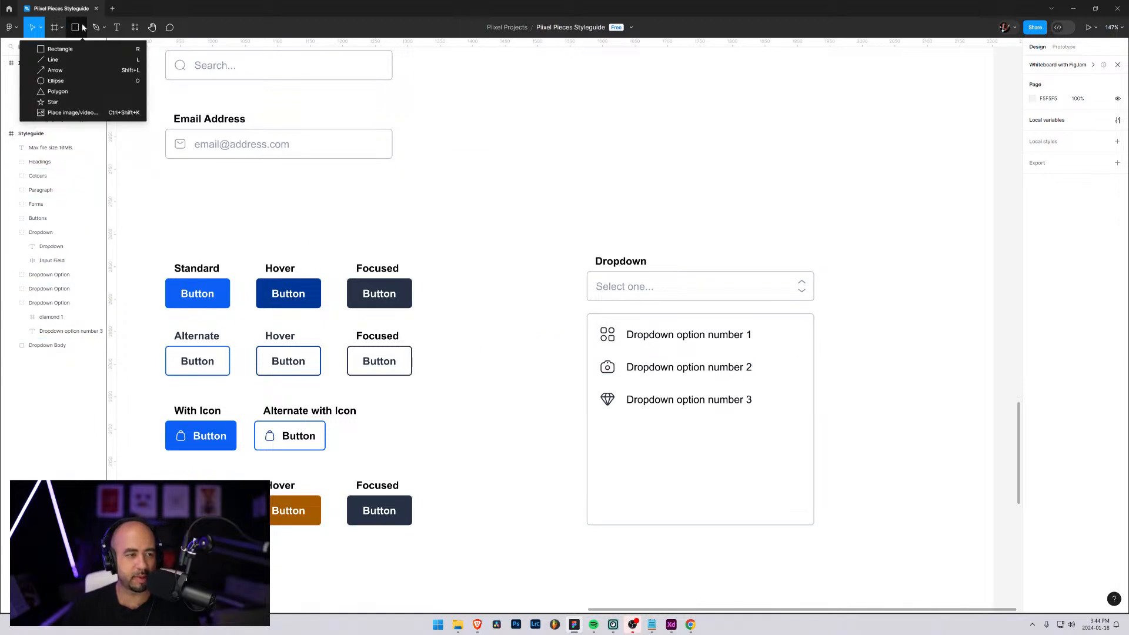
{"action": "left_click", "coordinate": [61, 51]}
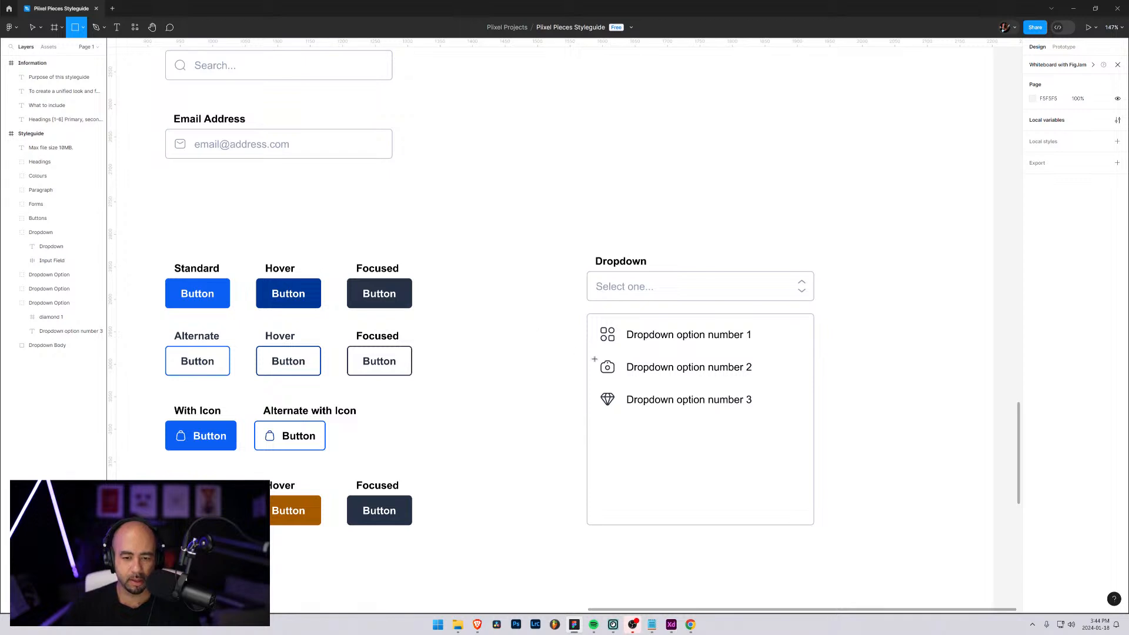
{"action": "left_click_drag", "start_coordinate": [588, 355], "coordinate": [801, 391]}
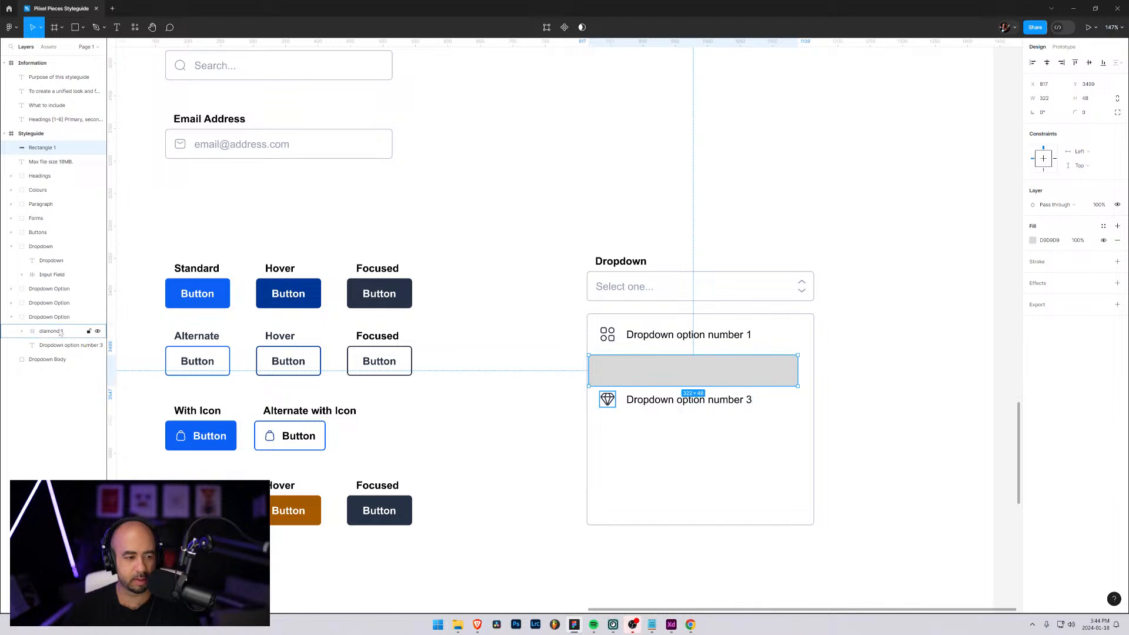
{"action": "left_click_drag", "start_coordinate": [30, 149], "coordinate": [25, 295]}
{"action": "left_click", "coordinate": [22, 317]}
{"action": "left_click", "coordinate": [12, 318]}
Rename the rectangle "Dropdown Option Hover" and move it up so it is vertically centred on the second option
{"action": "left_click", "coordinate": [38, 319]}
{"action": "double_click", "coordinate": [39, 318]}
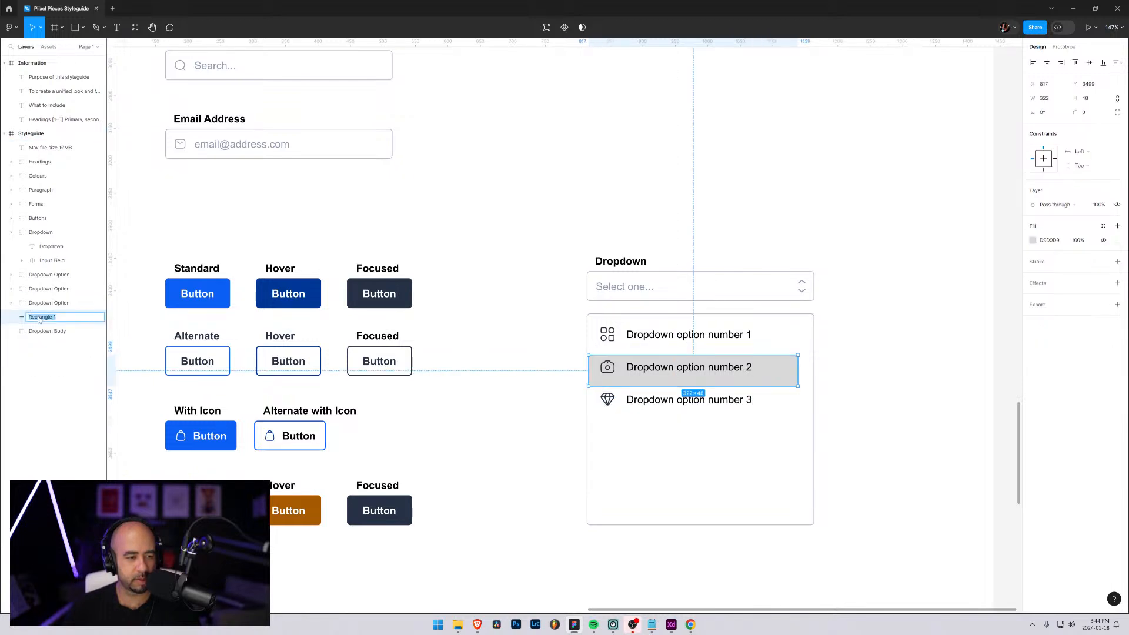
{"action": "type", "text": "Do"}
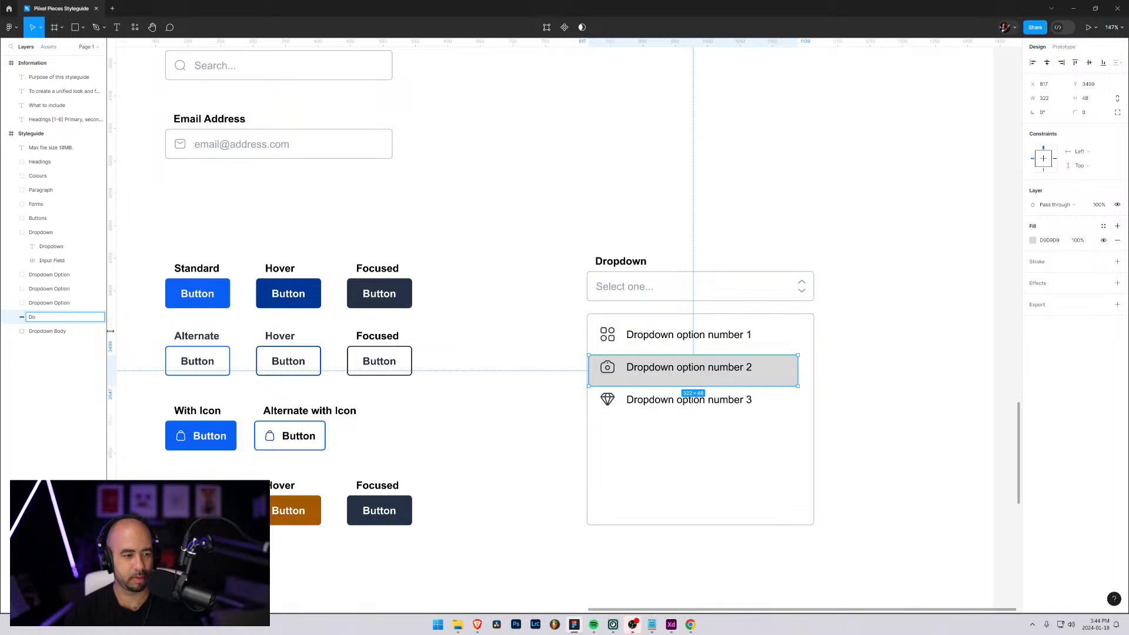
{"action": "type", "text": "opdow"}
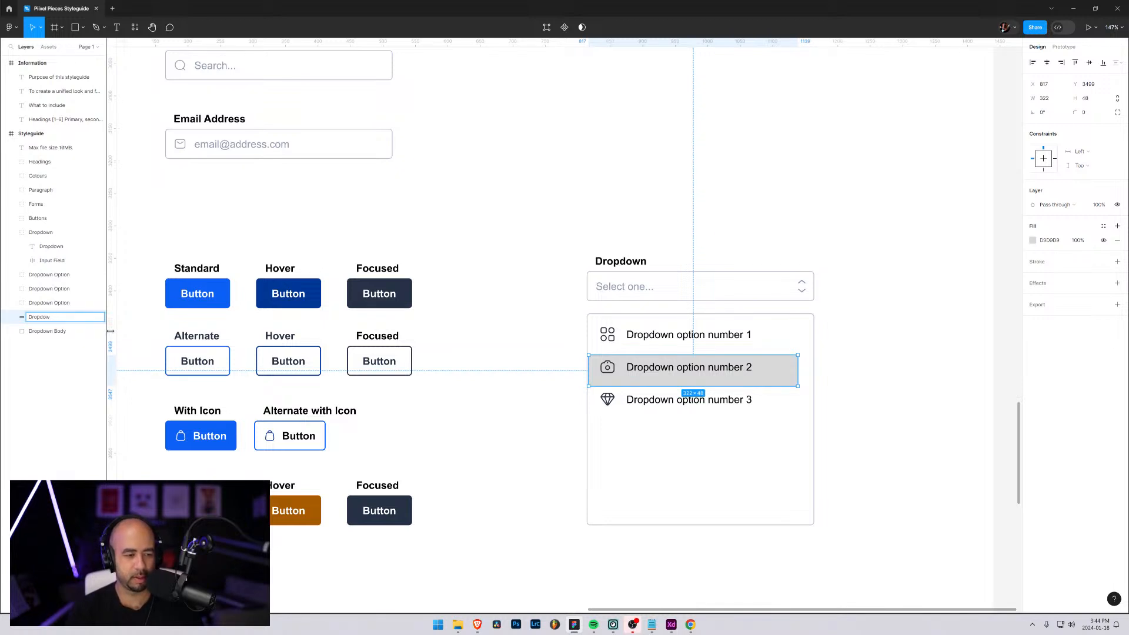
{"action": "type", "text": "n Option Ho..."}
{"action": "key", "text": "Return"}
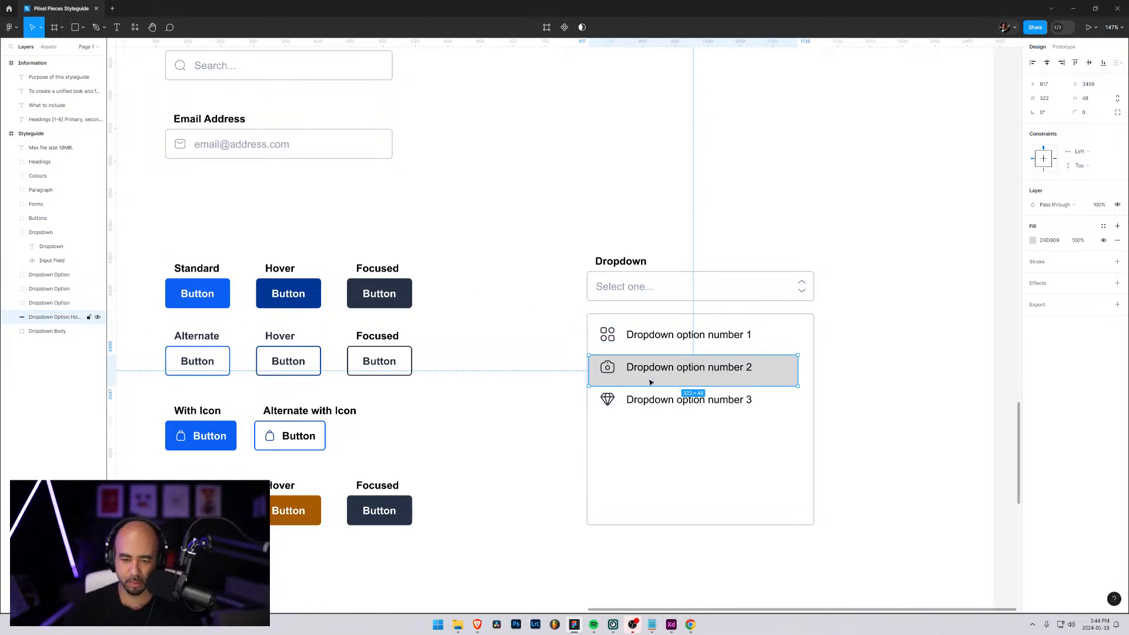
{"action": "left_click_drag", "start_coordinate": [651, 382], "coordinate": [651, 377]}
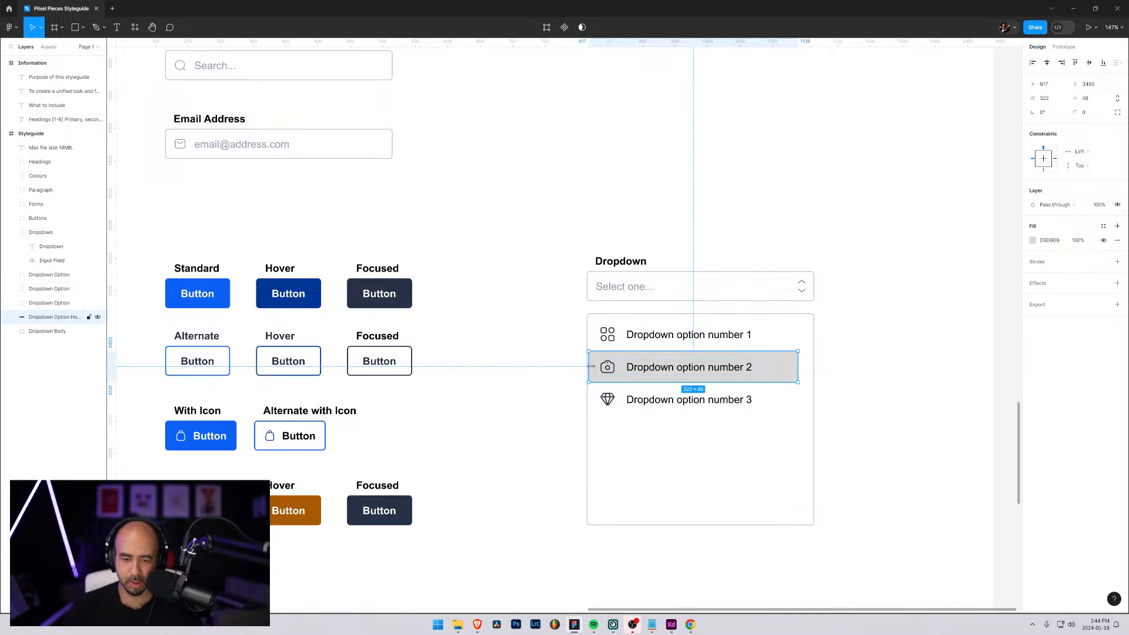
Fill the hover rectangle with the Standard button's blue and shift it left to the dropdown body's edge
{"action": "left_click", "coordinate": [1034, 242]}
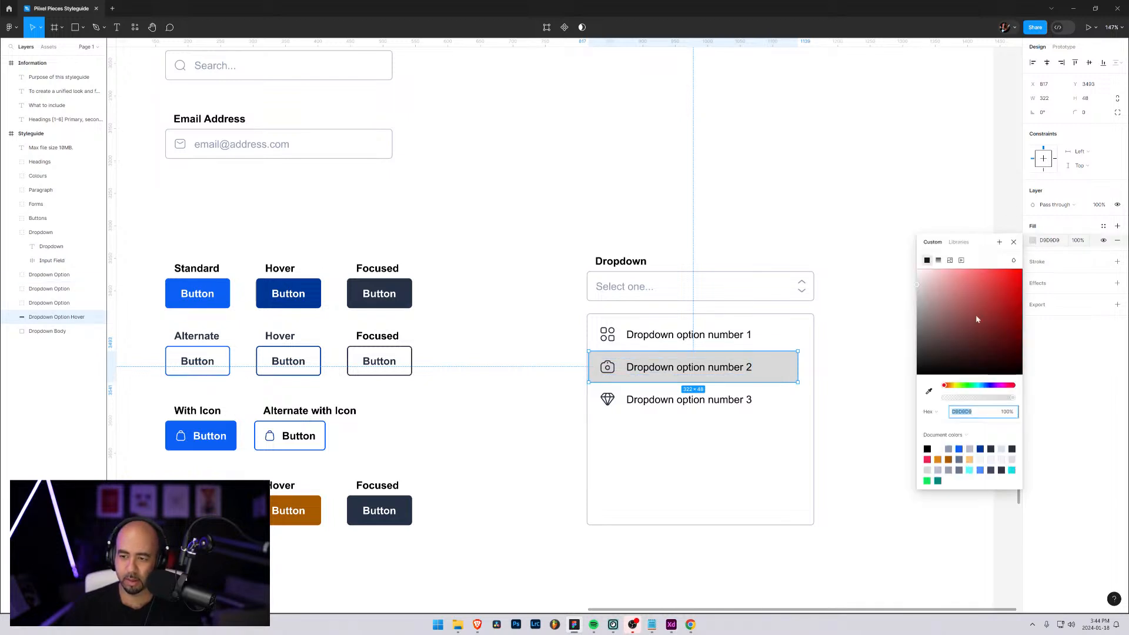
{"action": "left_click", "coordinate": [929, 392]}
{"action": "left_click", "coordinate": [193, 285]}
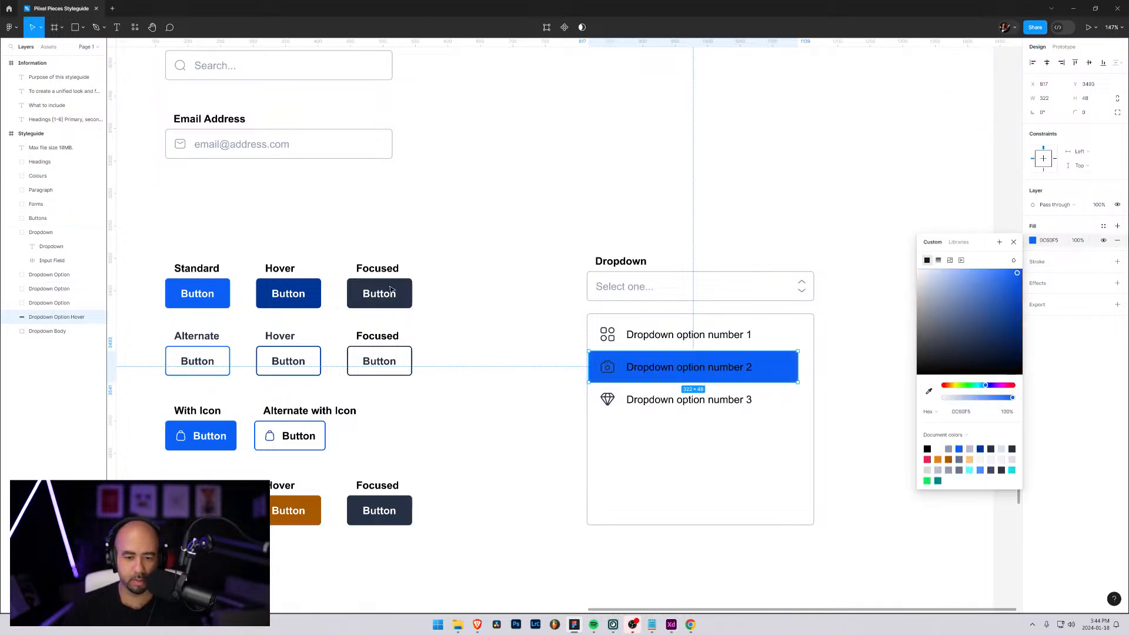
{"action": "left_click", "coordinate": [1014, 241]}
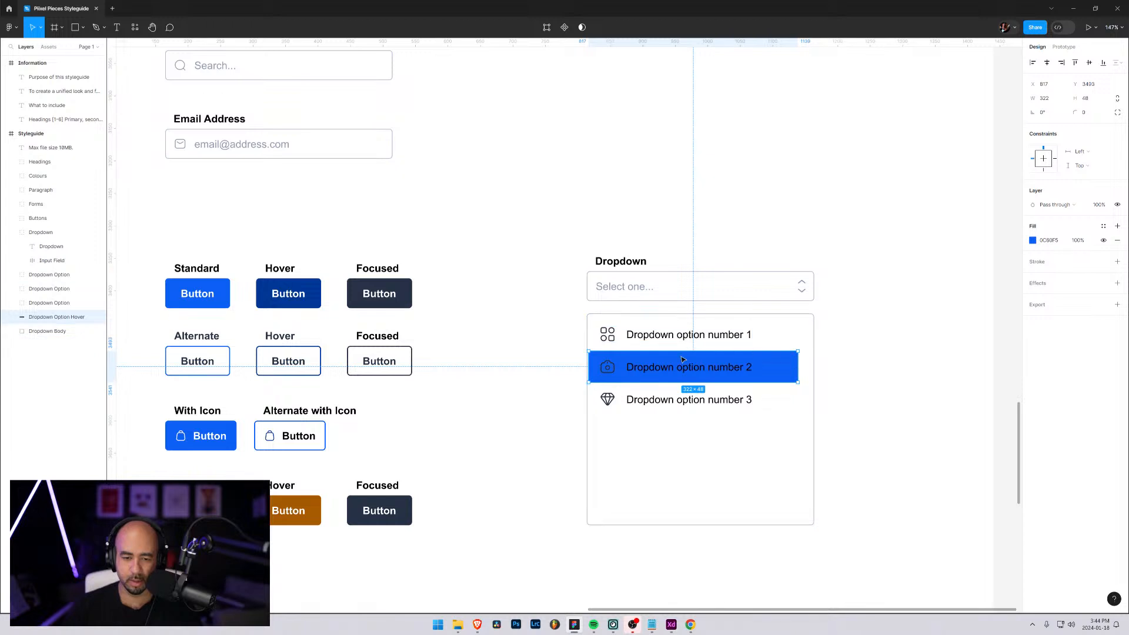
{"action": "left_click_drag", "start_coordinate": [596, 358], "coordinate": [594, 359]}
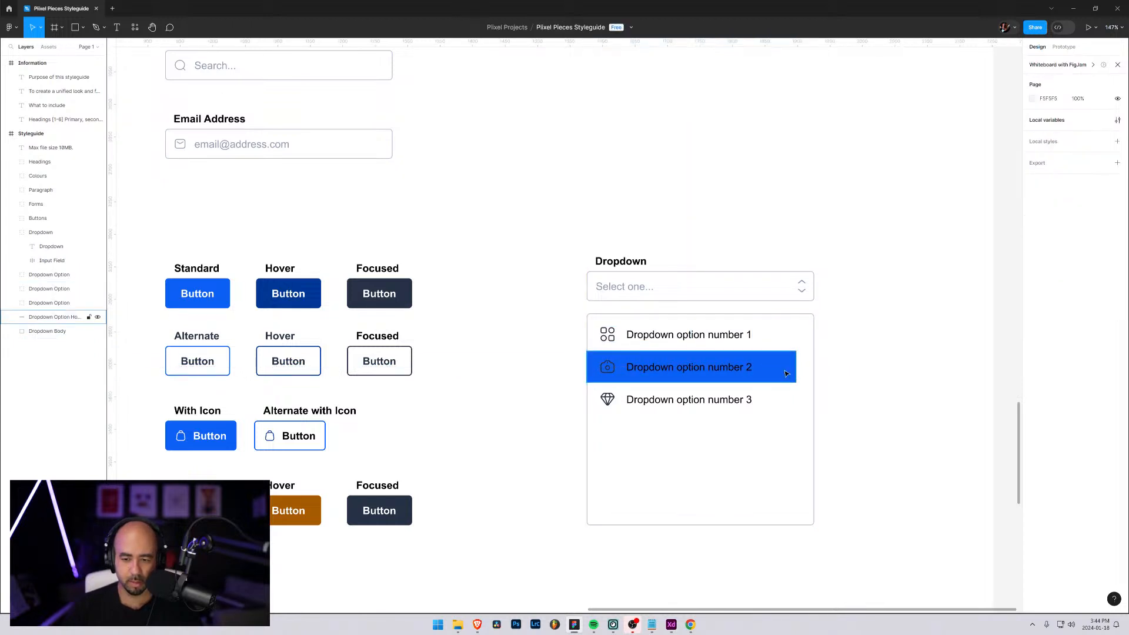
Narrow the blue hover rectangle and the Dropdown Body to a matching width of 281
{"action": "left_click_drag", "start_coordinate": [795, 368], "coordinate": [769, 372]}
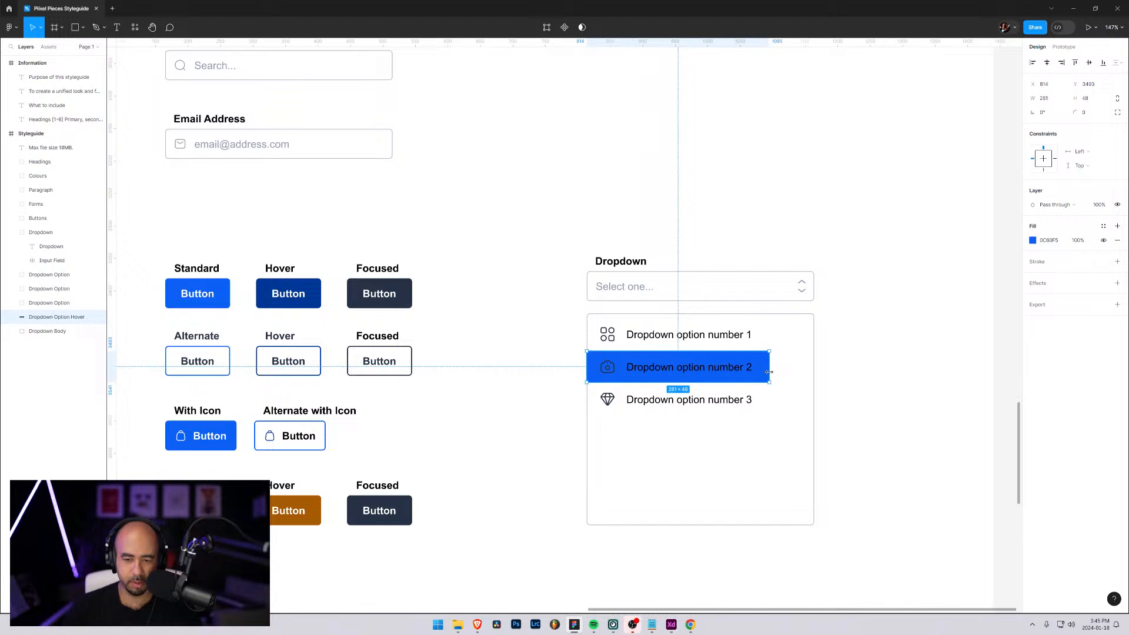
{"action": "left_click", "coordinate": [815, 364]}
{"action": "left_click_drag", "start_coordinate": [816, 364], "coordinate": [771, 370]}
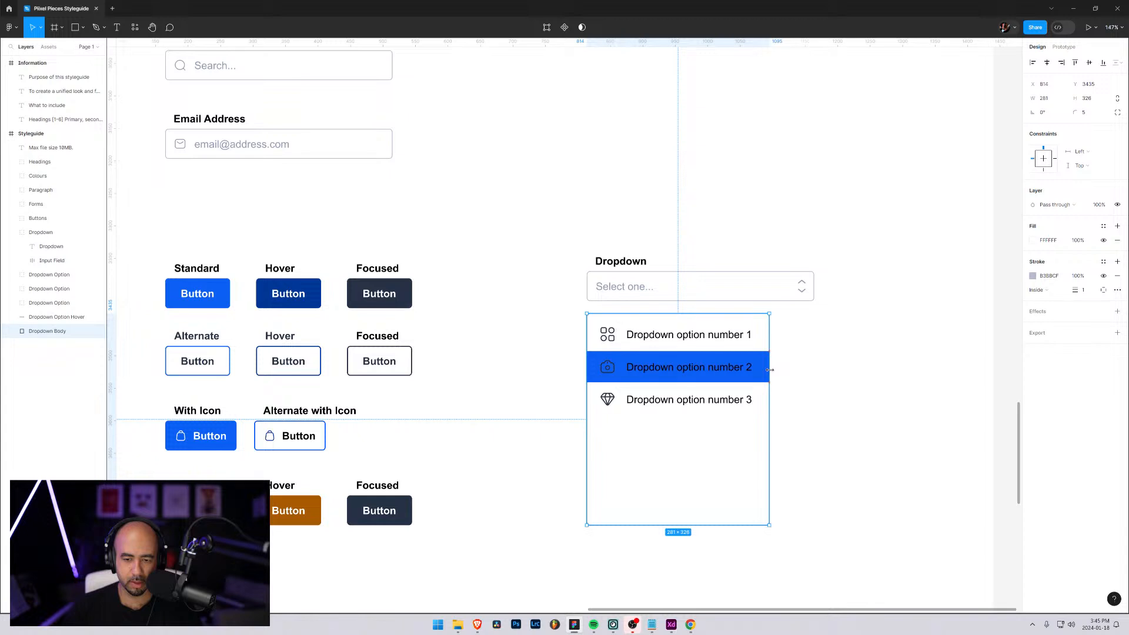
{"action": "left_click", "coordinate": [804, 376]}
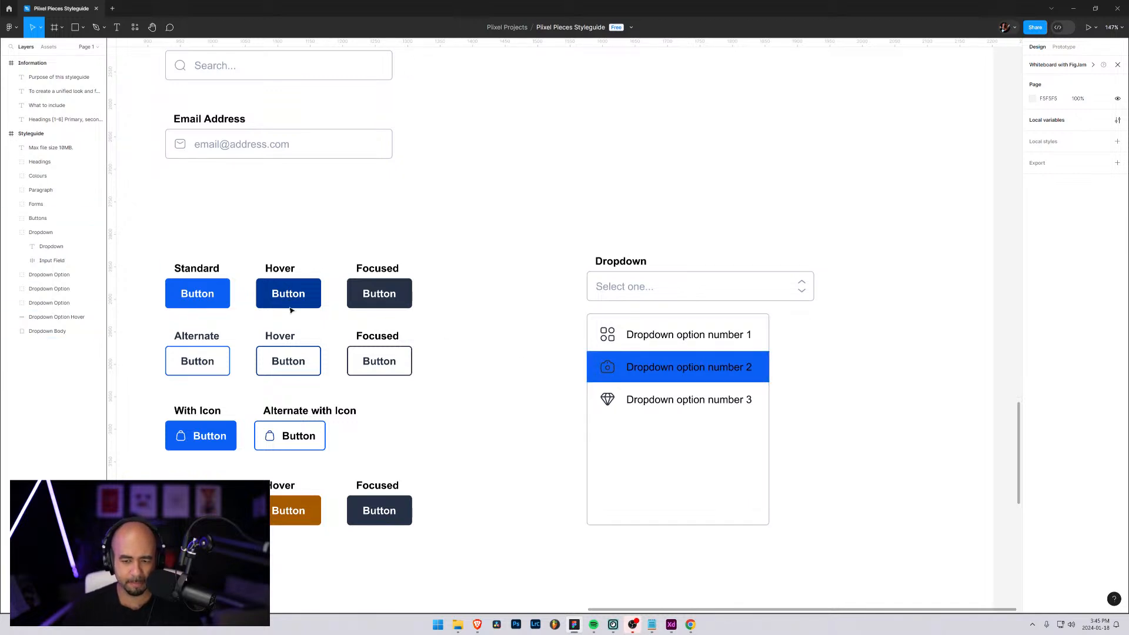
Place the Dropdown Option Hover layer directly beneath the second option's group and expand that group's layers
{"action": "left_click", "coordinate": [45, 308]}
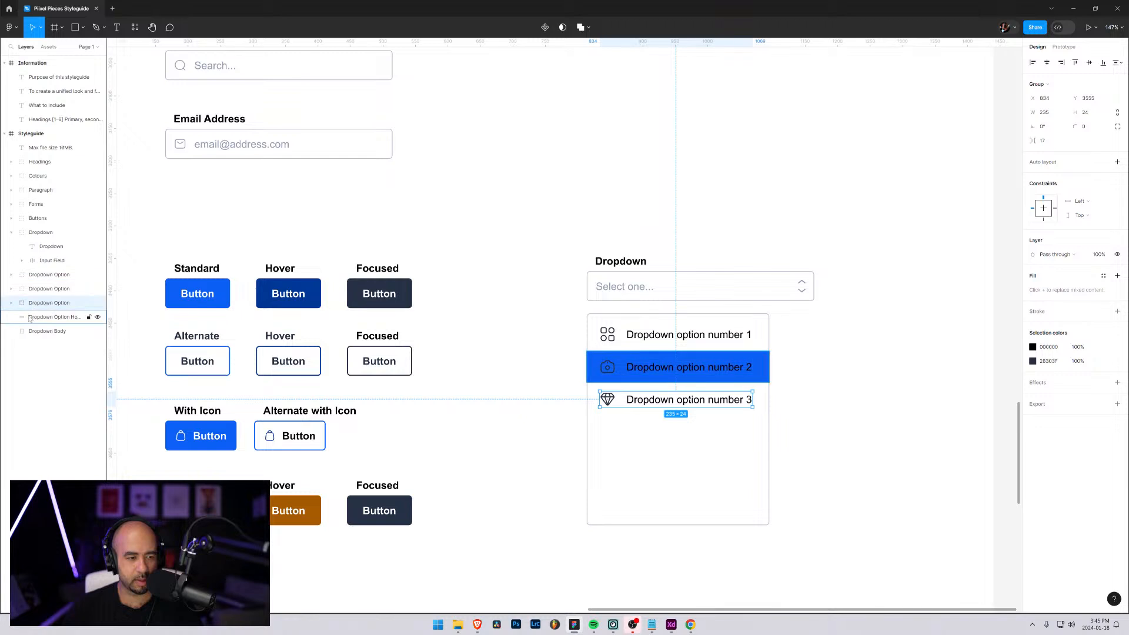
{"action": "left_click_drag", "start_coordinate": [35, 317], "coordinate": [34, 299]}
{"action": "left_click", "coordinate": [29, 290]}
{"action": "left_click", "coordinate": [11, 289]}
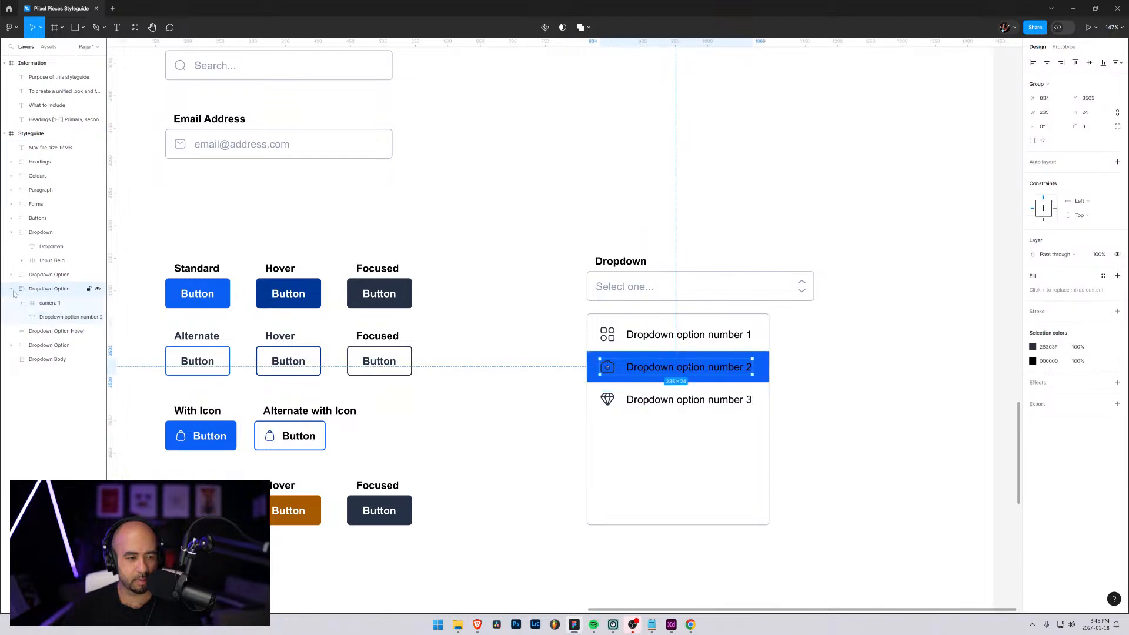
Recolour the second option's camera icon and its "Dropdown option number 2" text white
{"action": "left_click", "coordinate": [49, 304]}
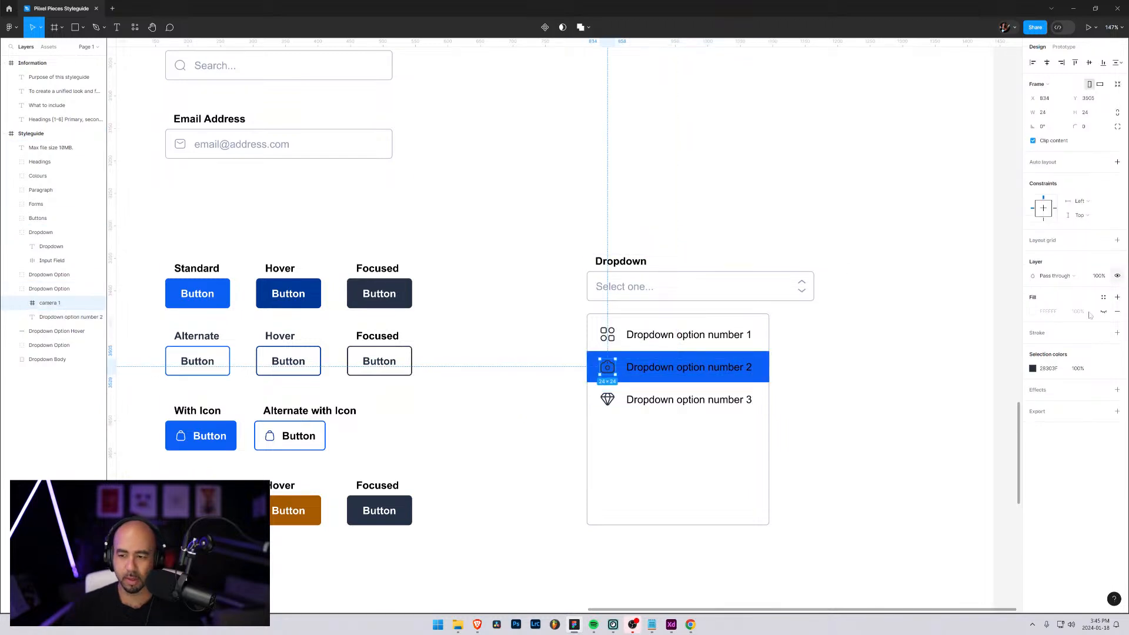
{"action": "left_click", "coordinate": [1033, 369]}
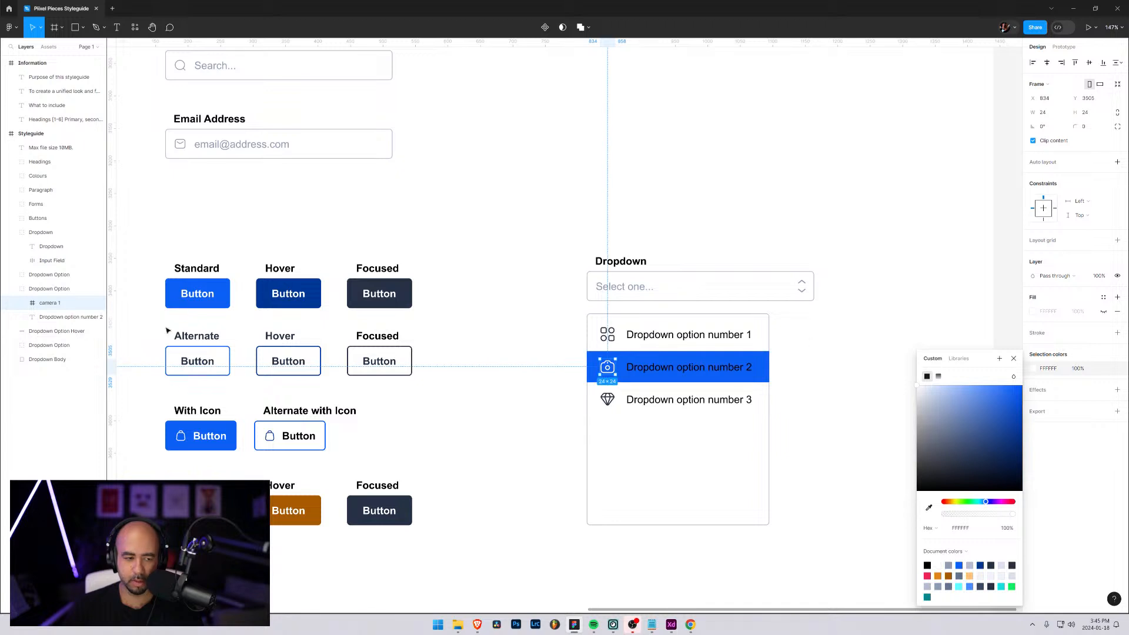
{"action": "left_click", "coordinate": [65, 317]}
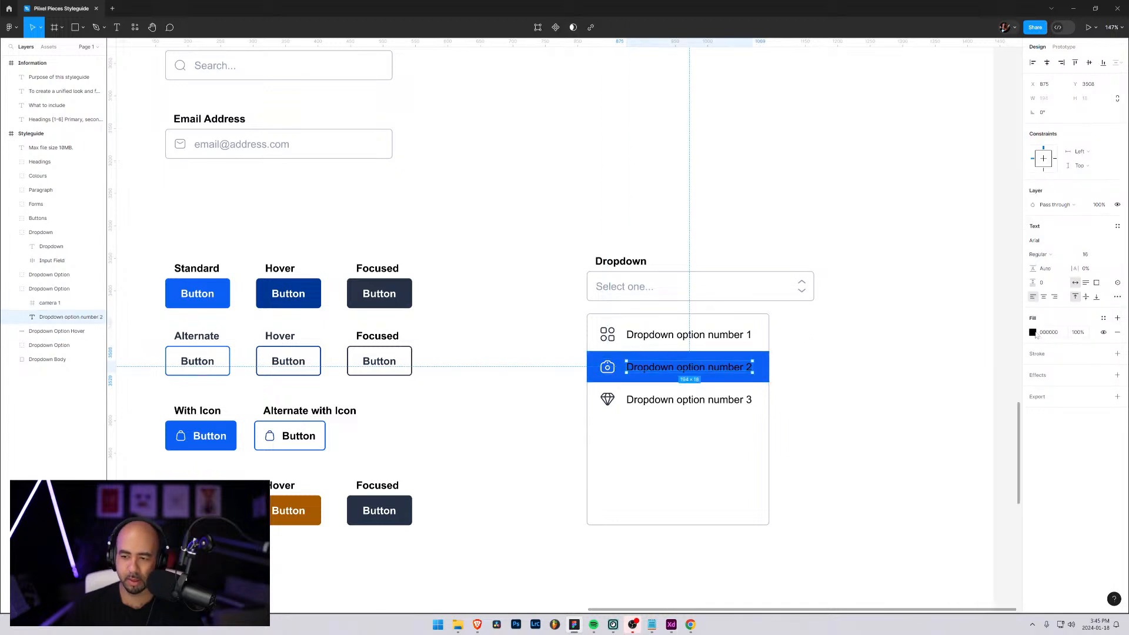
{"action": "left_click", "coordinate": [1033, 332]}
{"action": "left_click", "coordinate": [882, 301]}
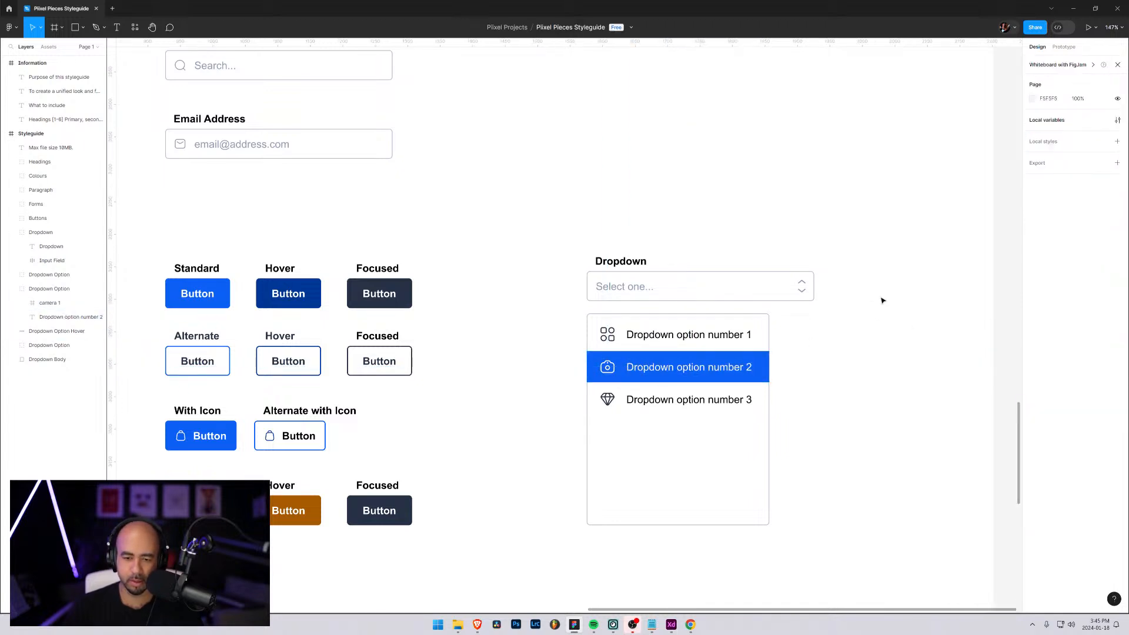
Shift the hover rectangle 1 px right so it starts just inside the dropdown body's left border
{"action": "scroll", "coordinate": [591, 370], "scroll_direction": "up", "scroll_amount": 5}
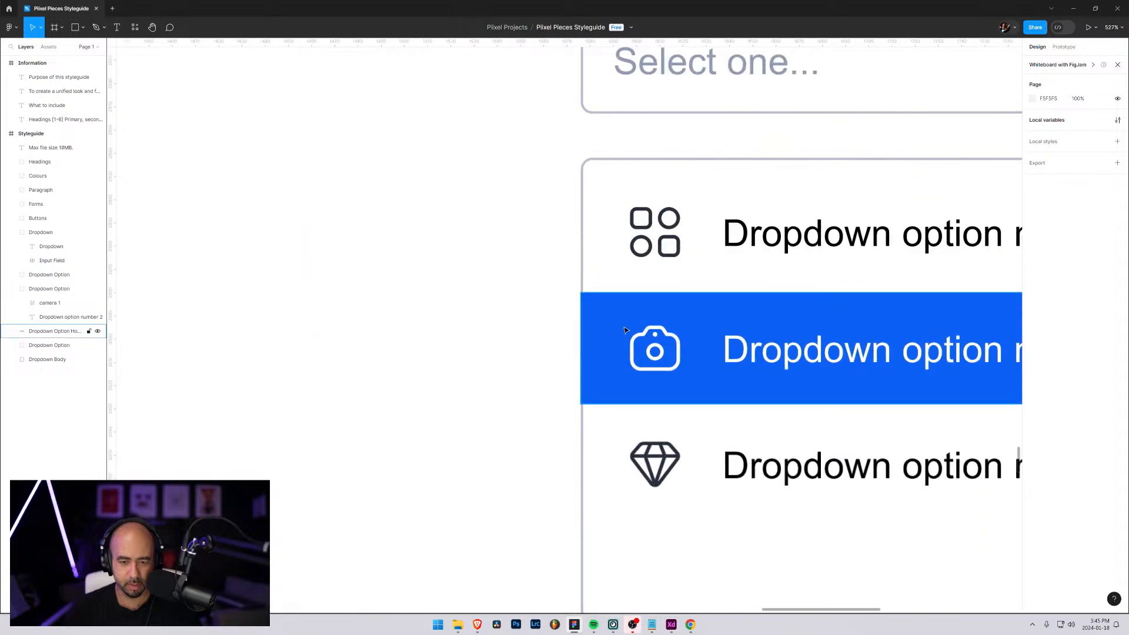
{"action": "scroll", "coordinate": [612, 324], "scroll_direction": "up", "scroll_amount": 4}
{"action": "left_click", "coordinate": [598, 307]}
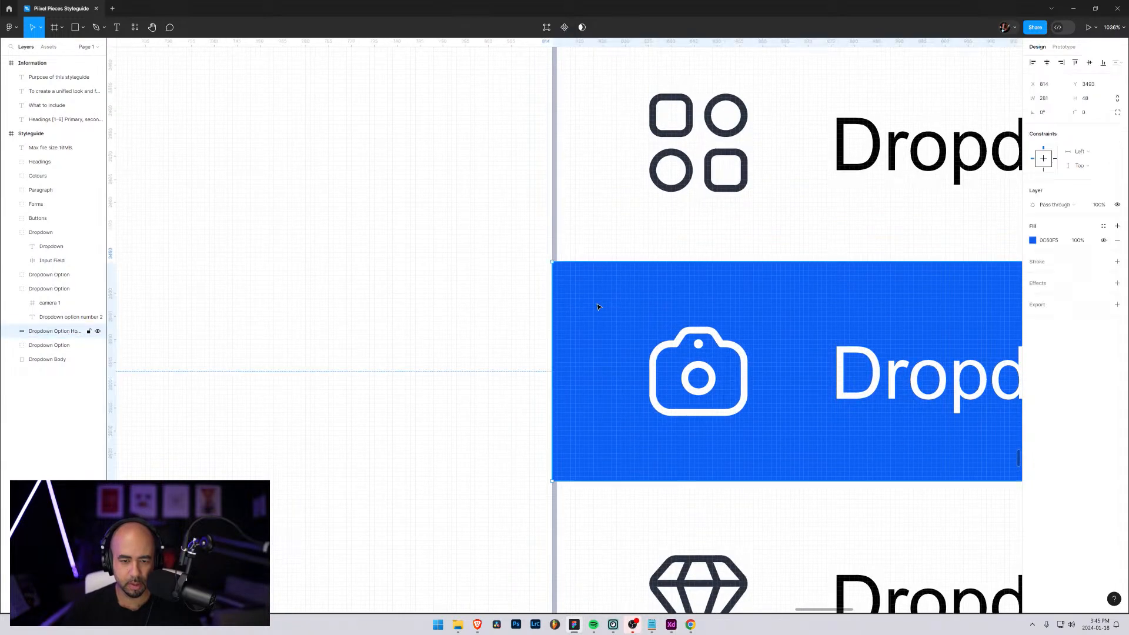
{"action": "left_click_drag", "start_coordinate": [598, 306], "coordinate": [602, 307]}
{"action": "scroll", "coordinate": [602, 307], "scroll_direction": "down", "scroll_amount": 3}
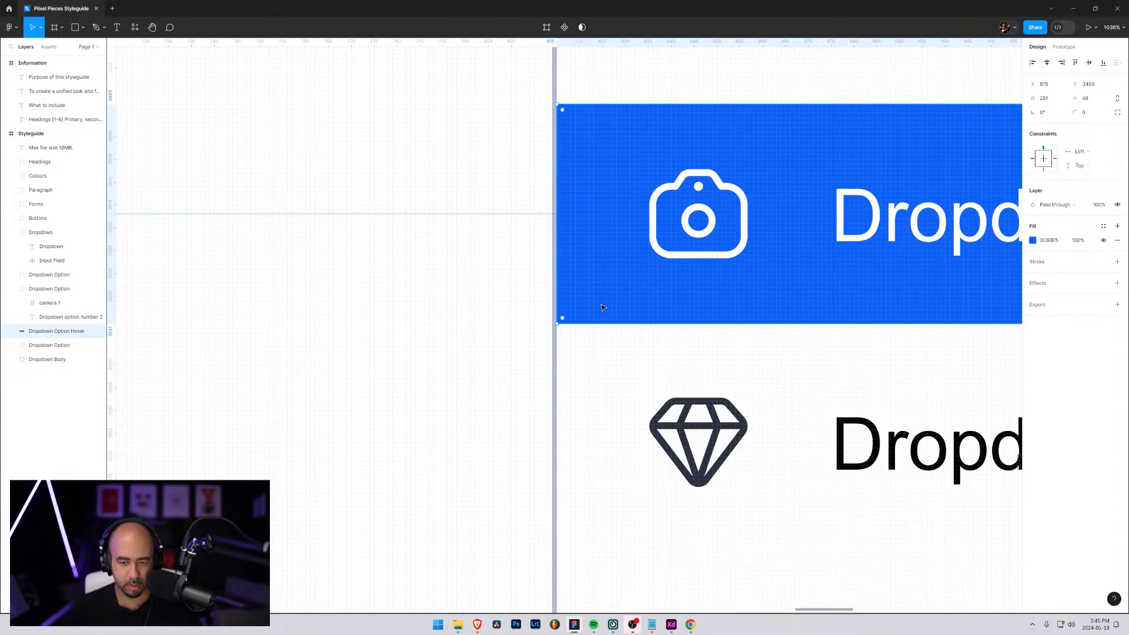
{"action": "scroll", "coordinate": [602, 307], "scroll_direction": "down", "scroll_amount": 4}
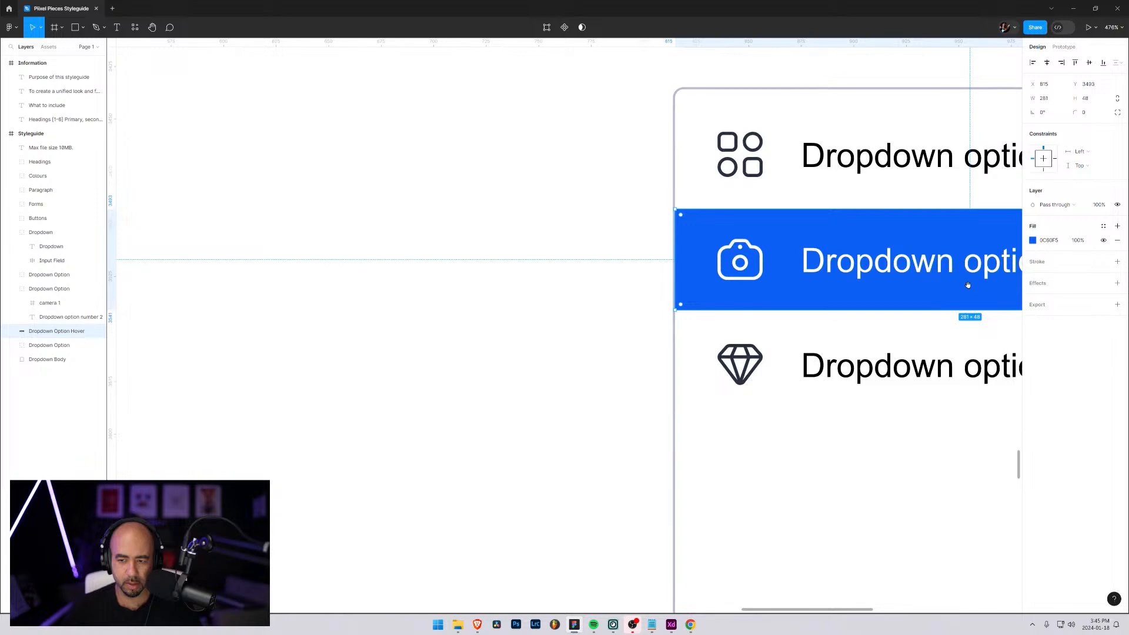
Narrow the hover rectangle to a width of 279 so it ends just inside the dropdown body's right border
{"action": "left_click_drag", "start_coordinate": [968, 285], "coordinate": [506, 292]}
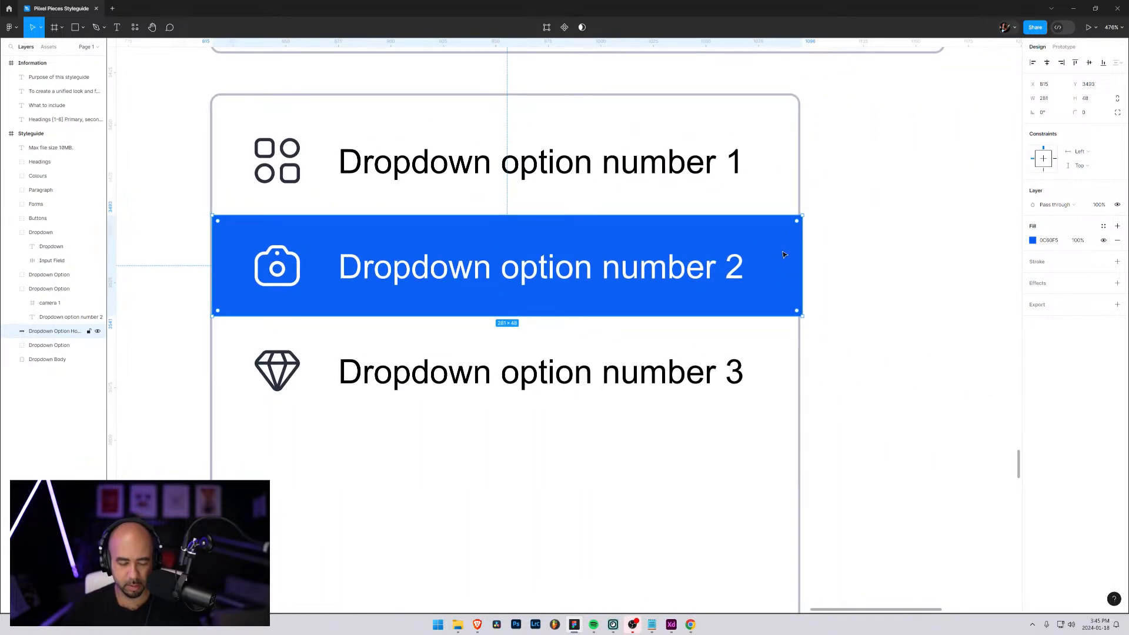
{"action": "scroll", "coordinate": [785, 254], "scroll_direction": "up", "scroll_amount": 4}
{"action": "left_click_drag", "start_coordinate": [817, 255], "coordinate": [805, 254]}
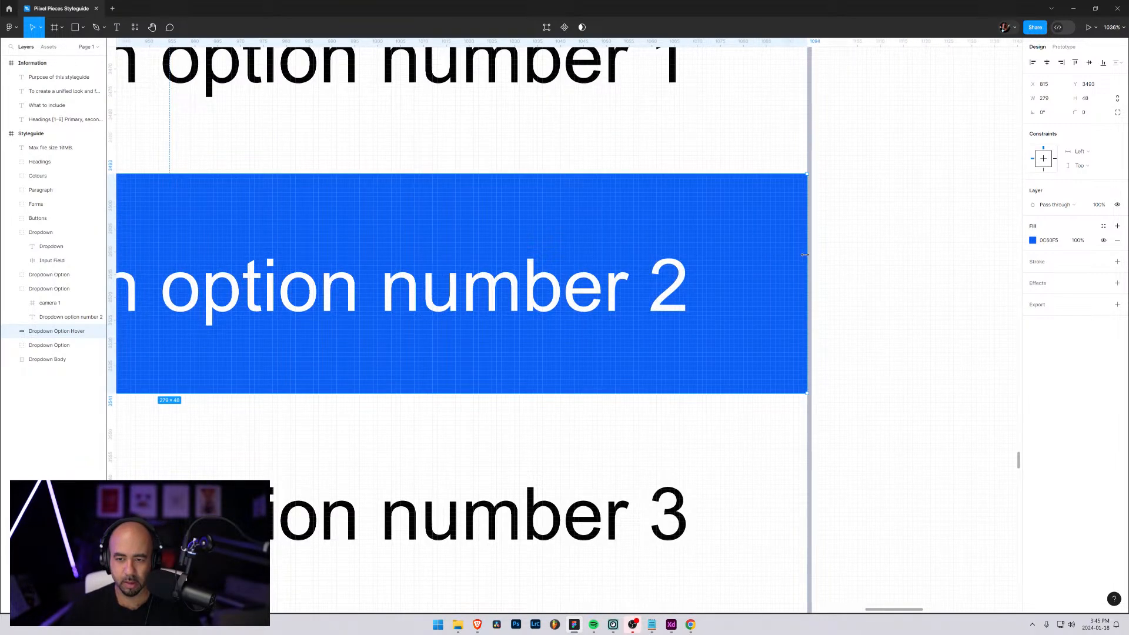
{"action": "scroll", "coordinate": [615, 257], "scroll_direction": "down", "scroll_amount": 5}
{"action": "left_click", "coordinate": [280, 236]}
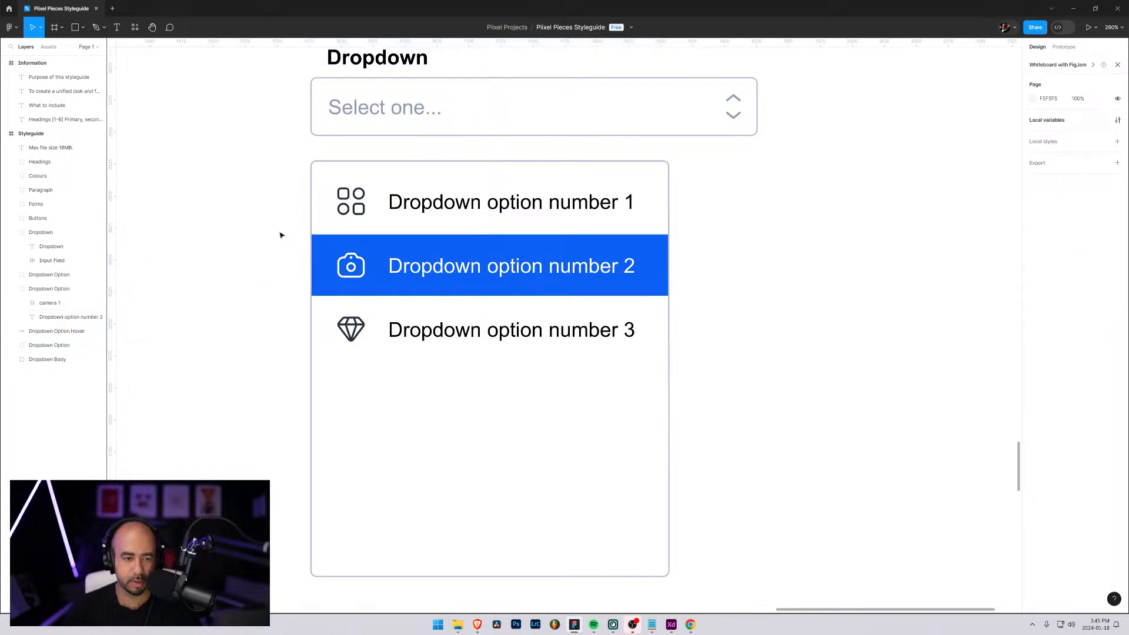
{"action": "scroll", "coordinate": [259, 235], "scroll_direction": "down", "scroll_amount": 2}
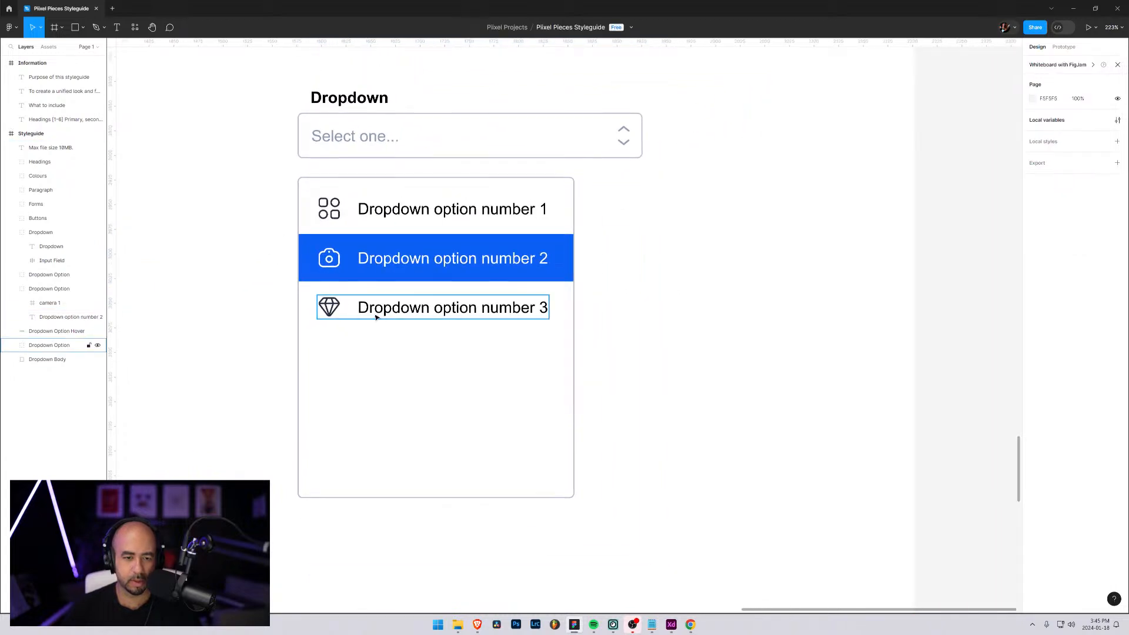
{"action": "left_click_drag", "start_coordinate": [380, 309], "coordinate": [559, 359]}
{"action": "scroll", "coordinate": [654, 361], "scroll_direction": "down", "scroll_amount": 1}
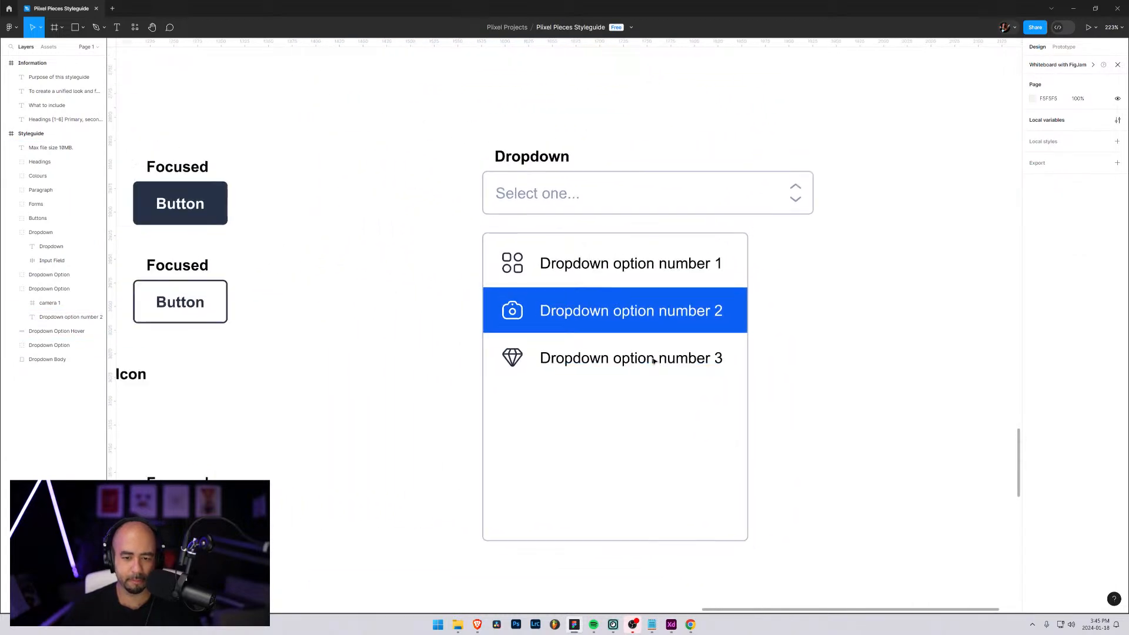
{"action": "scroll", "coordinate": [654, 362], "scroll_direction": "down", "scroll_amount": 2}
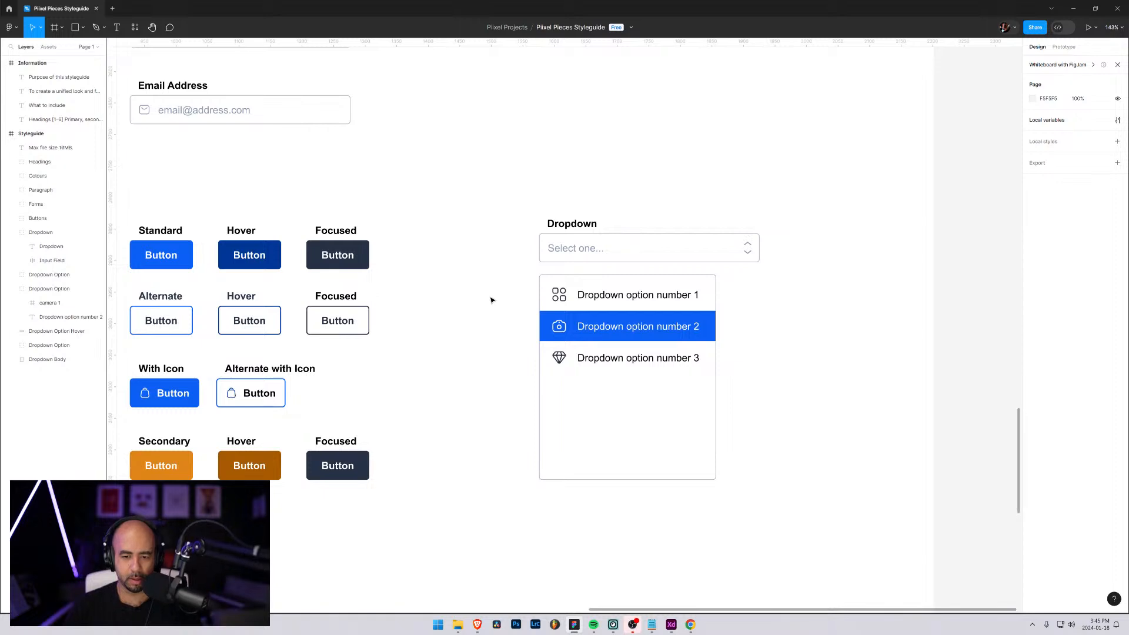
{"action": "scroll", "coordinate": [537, 318], "scroll_direction": "up", "scroll_amount": 5}
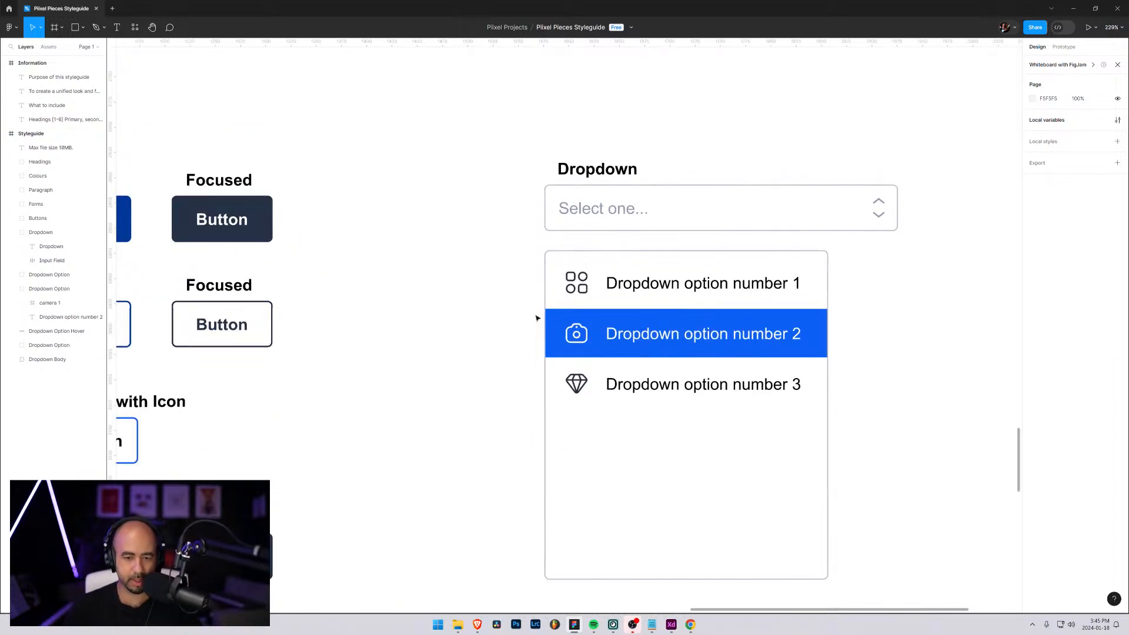
{"action": "scroll", "coordinate": [572, 327], "scroll_direction": "up", "scroll_amount": 3}
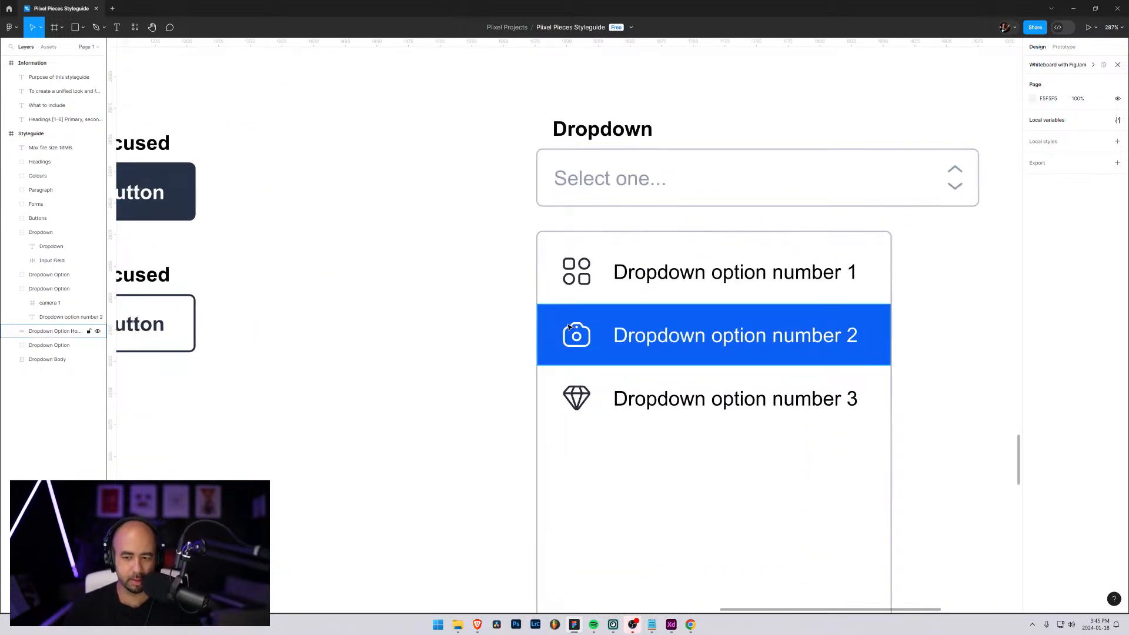
{"action": "scroll", "coordinate": [497, 328], "scroll_direction": "down", "scroll_amount": 1}
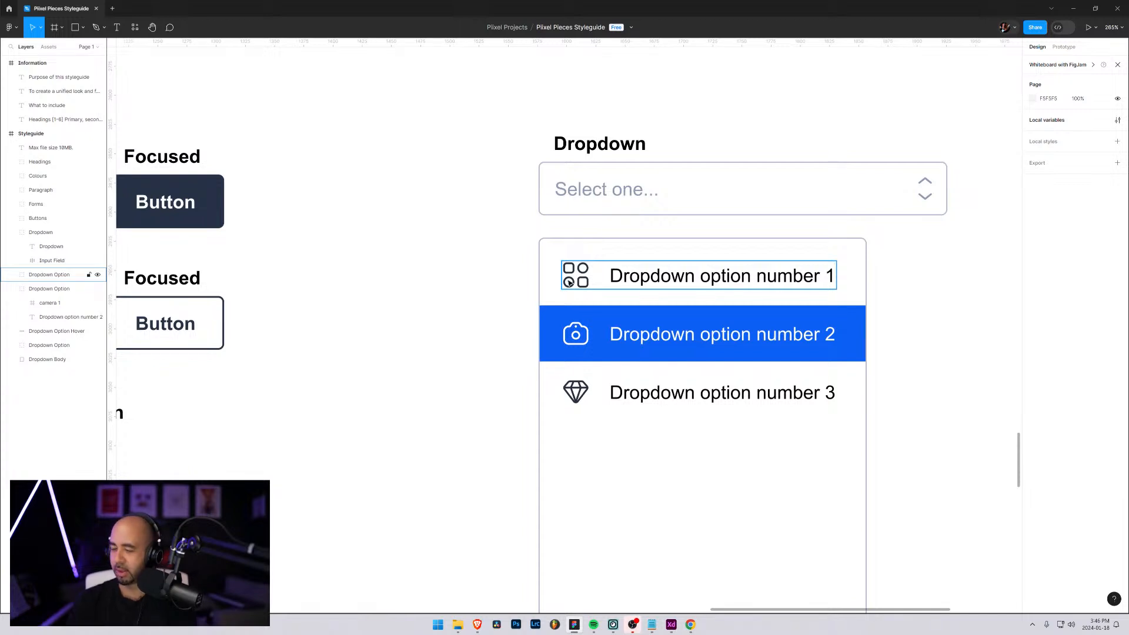
Narrow the "Select one..." input field to a width of 281 so it matches the dropdown body
{"action": "left_click", "coordinate": [682, 190]}
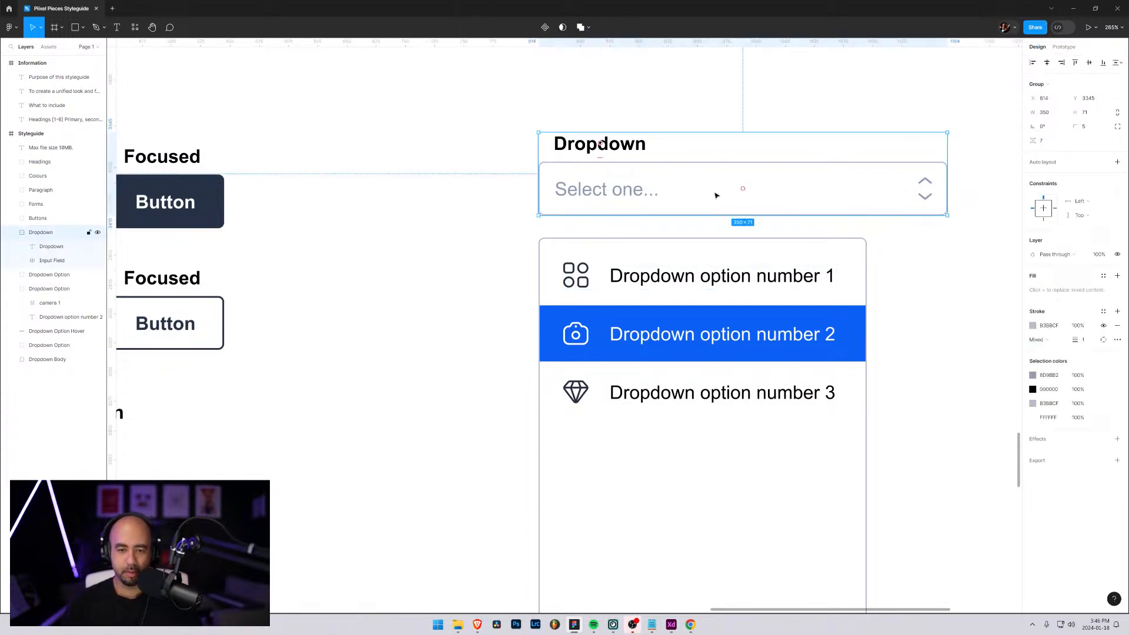
{"action": "left_click", "coordinate": [714, 192]}
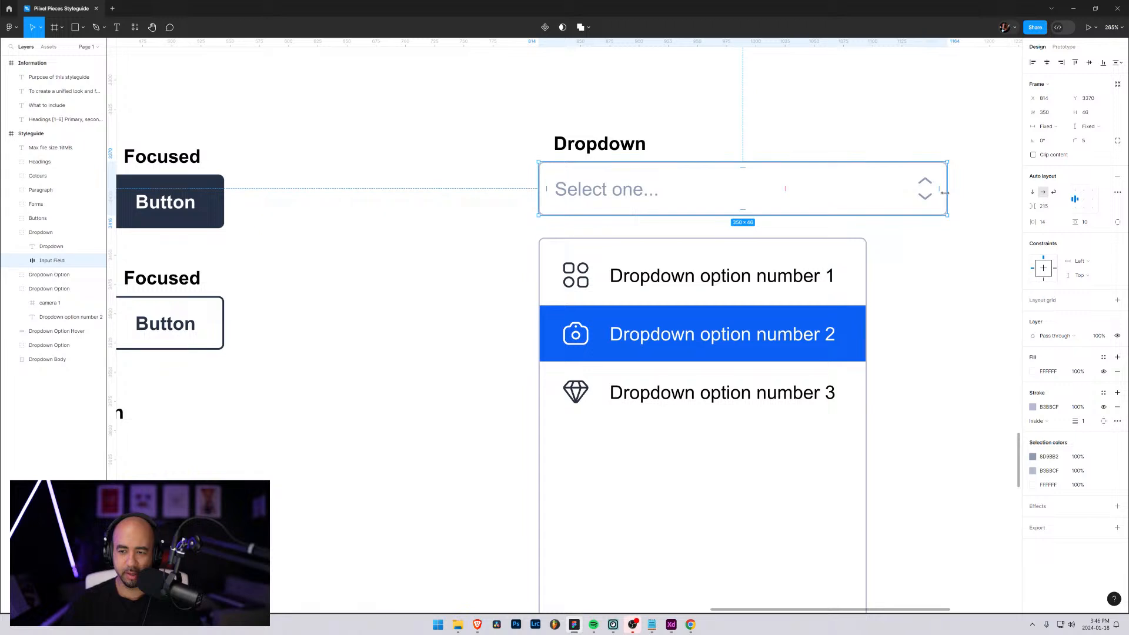
{"action": "left_click_drag", "start_coordinate": [945, 192], "coordinate": [867, 196]}
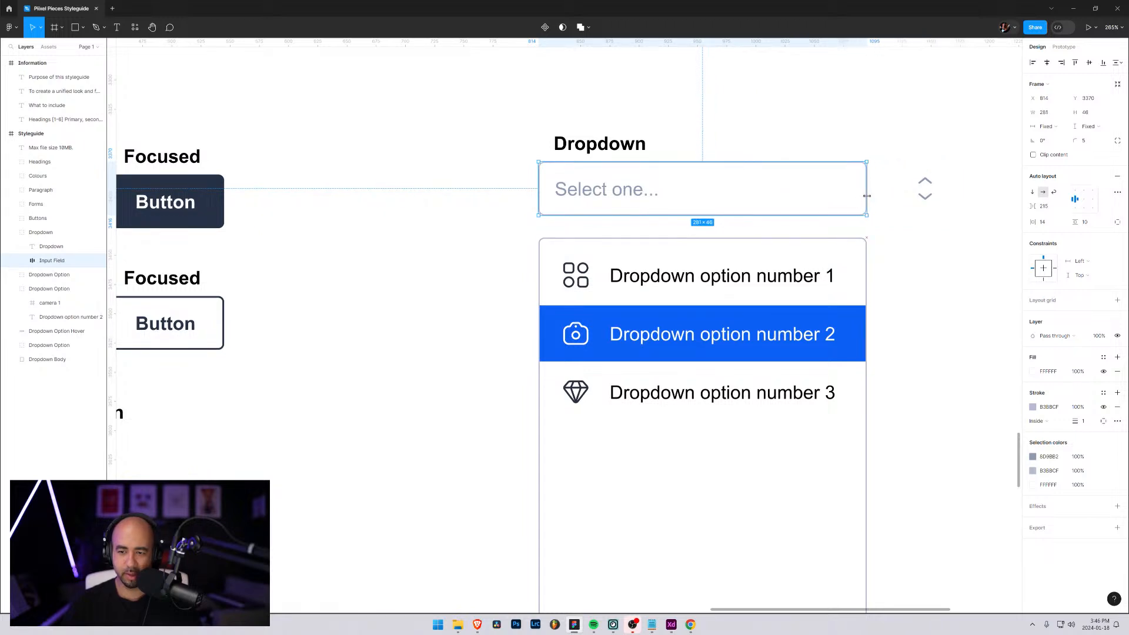
{"action": "left_click", "coordinate": [914, 227]}
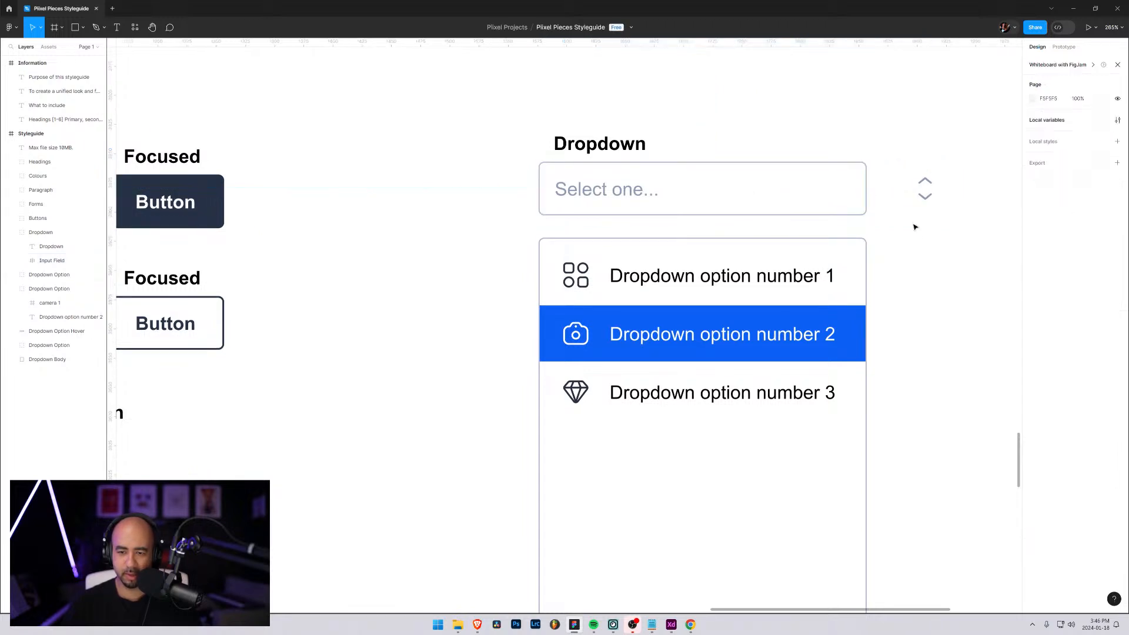
Unlock the upward arrow layer in the arrow group beside the input field and collapse the arrow layers
{"action": "left_click", "coordinate": [922, 190]}
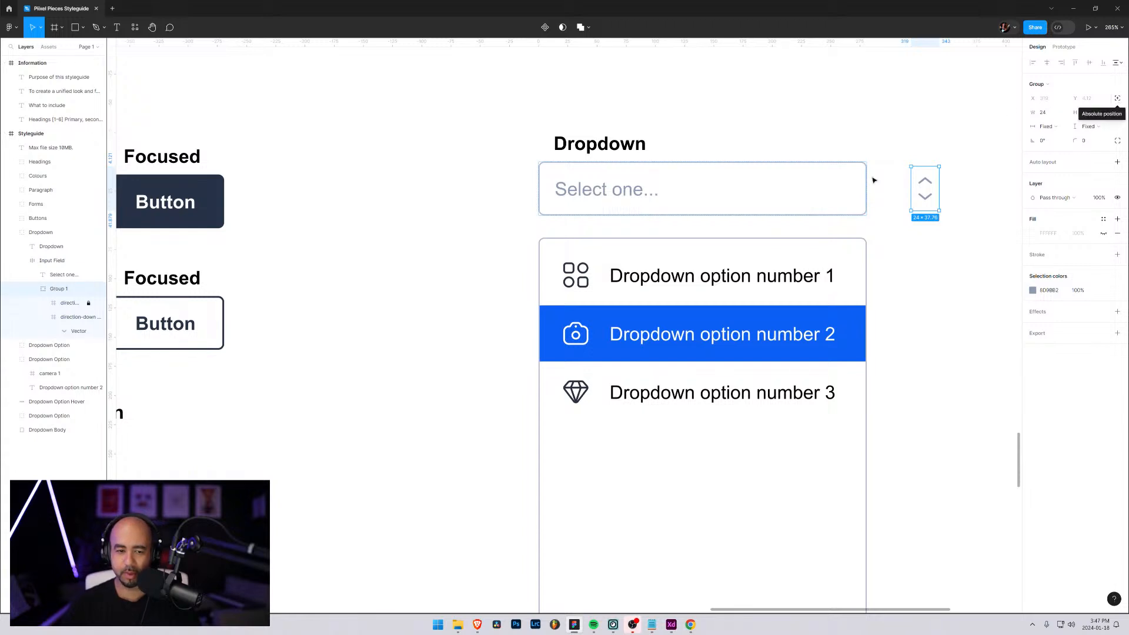
{"action": "left_click", "coordinate": [88, 303]}
{"action": "left_click_drag", "start_coordinate": [89, 307], "coordinate": [90, 324]}
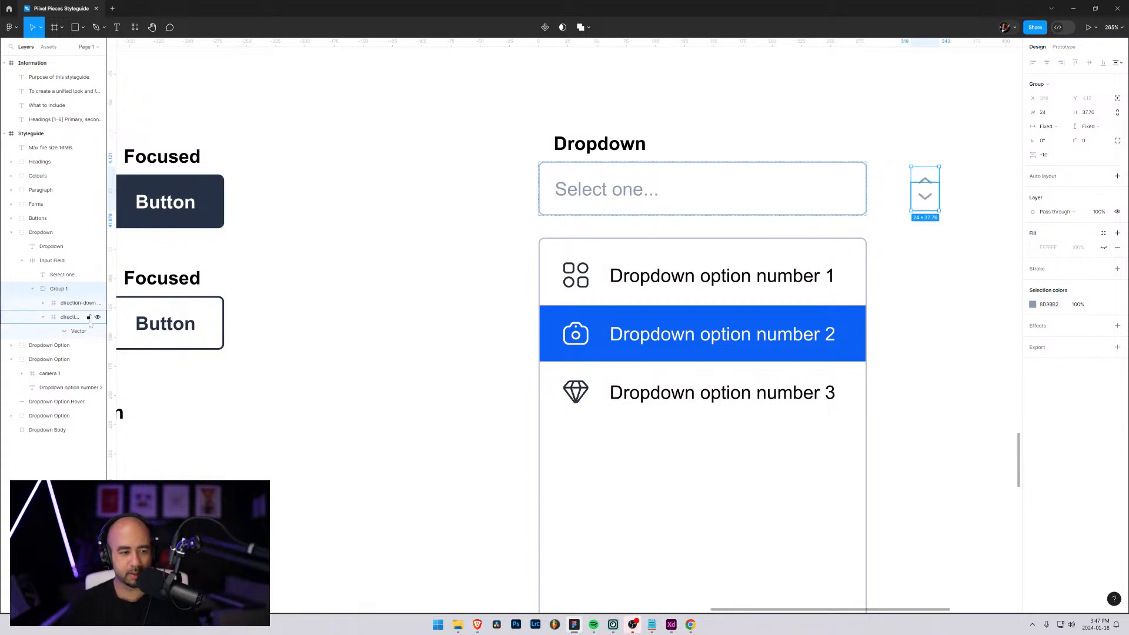
{"action": "left_click", "coordinate": [43, 317]}
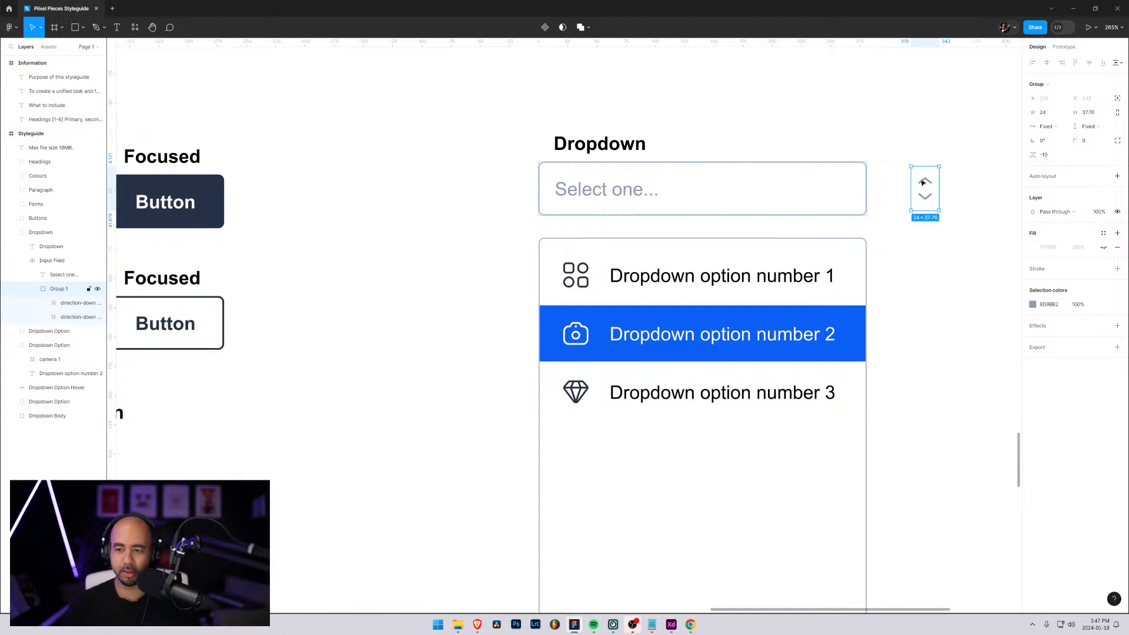
Try to move the arrow group left towards the input field, locking and unlocking the group
{"action": "left_click_drag", "start_coordinate": [917, 185], "coordinate": [875, 188]}
{"action": "left_click", "coordinate": [89, 290]}
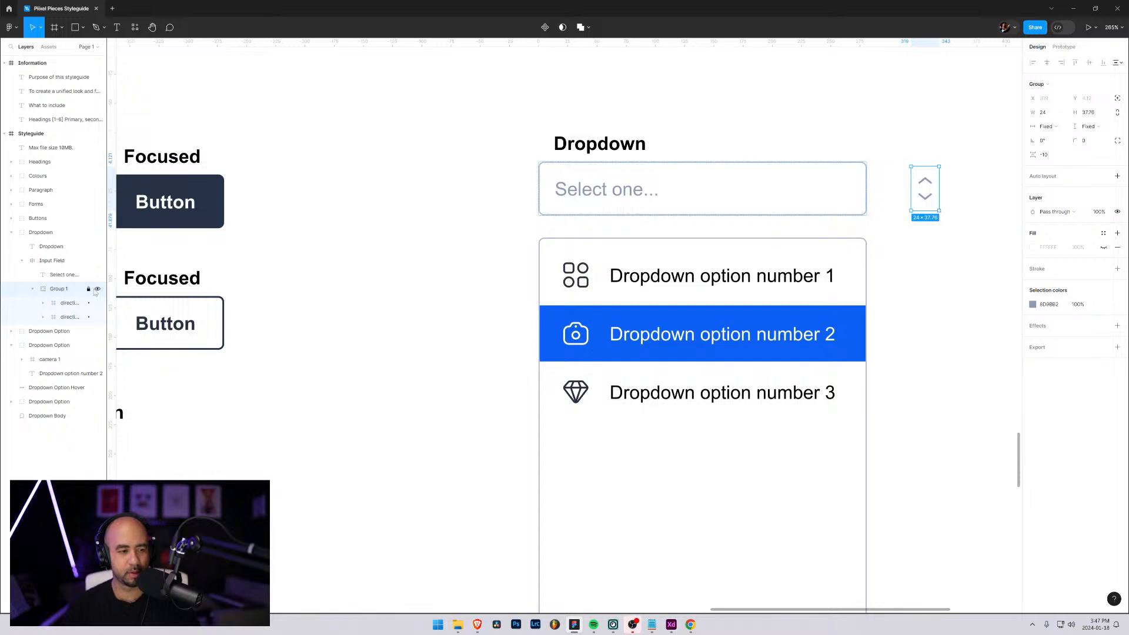
{"action": "left_click", "coordinate": [88, 290]}
Try to change the upward arrow's layer order and position within its group, and undo the last change
{"action": "left_click", "coordinate": [52, 306]}
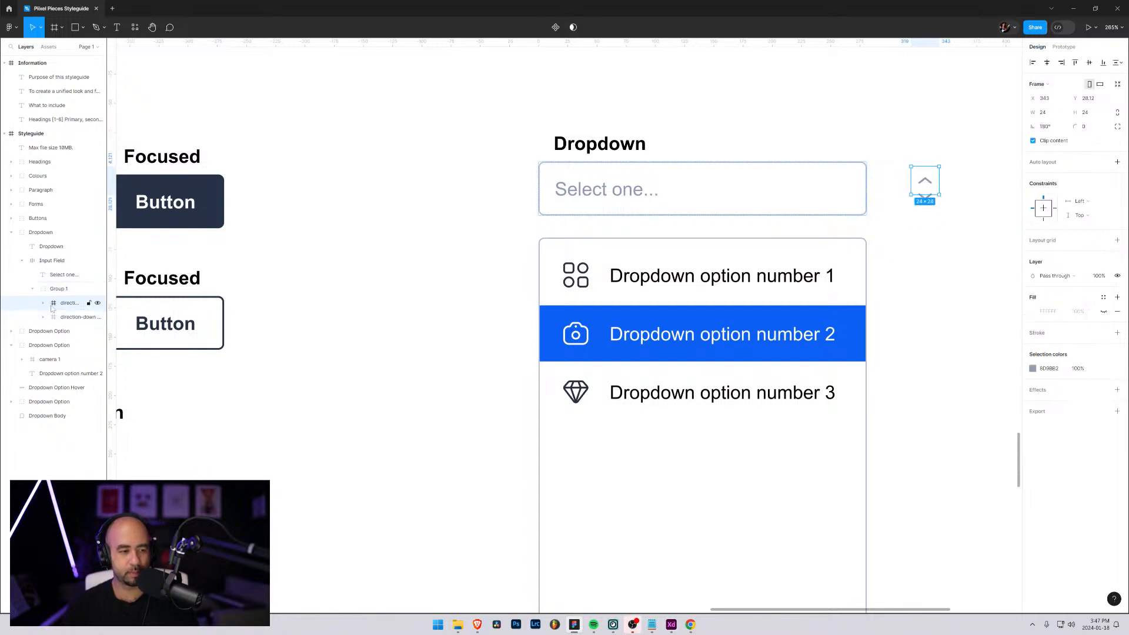
{"action": "left_click_drag", "start_coordinate": [52, 308], "coordinate": [58, 319]}
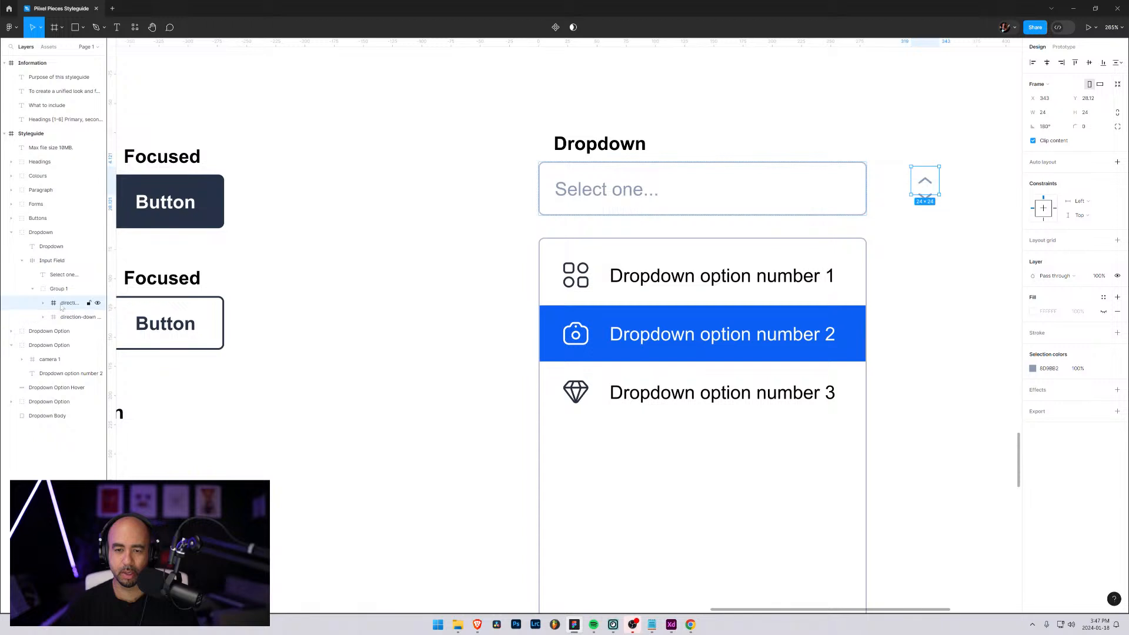
{"action": "left_click", "coordinate": [66, 290]}
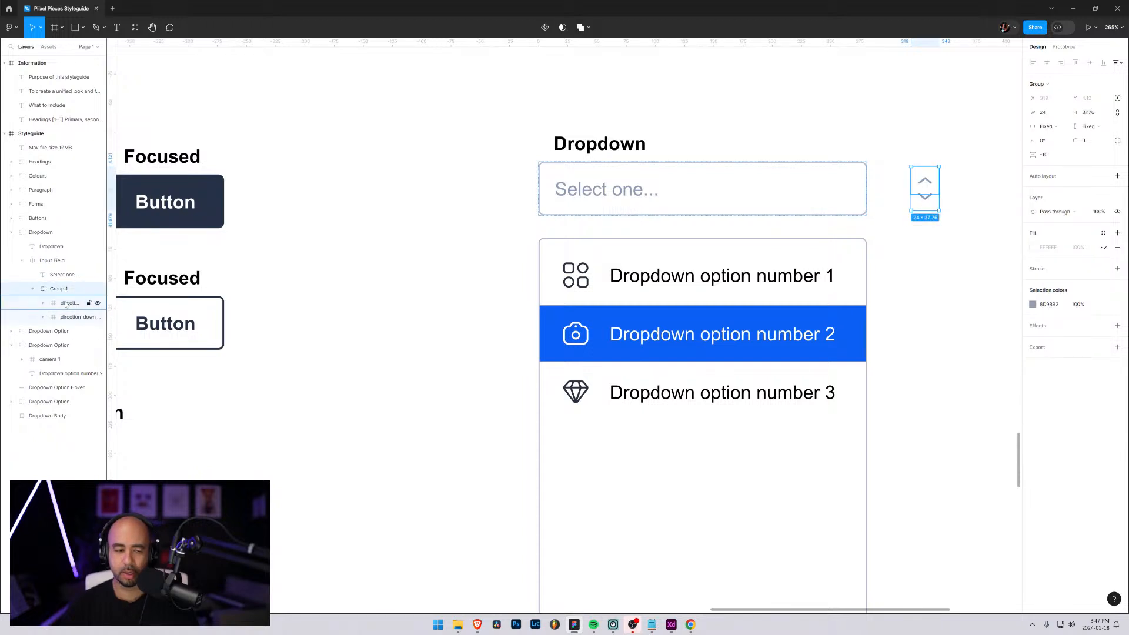
{"action": "left_click", "coordinate": [66, 302]}
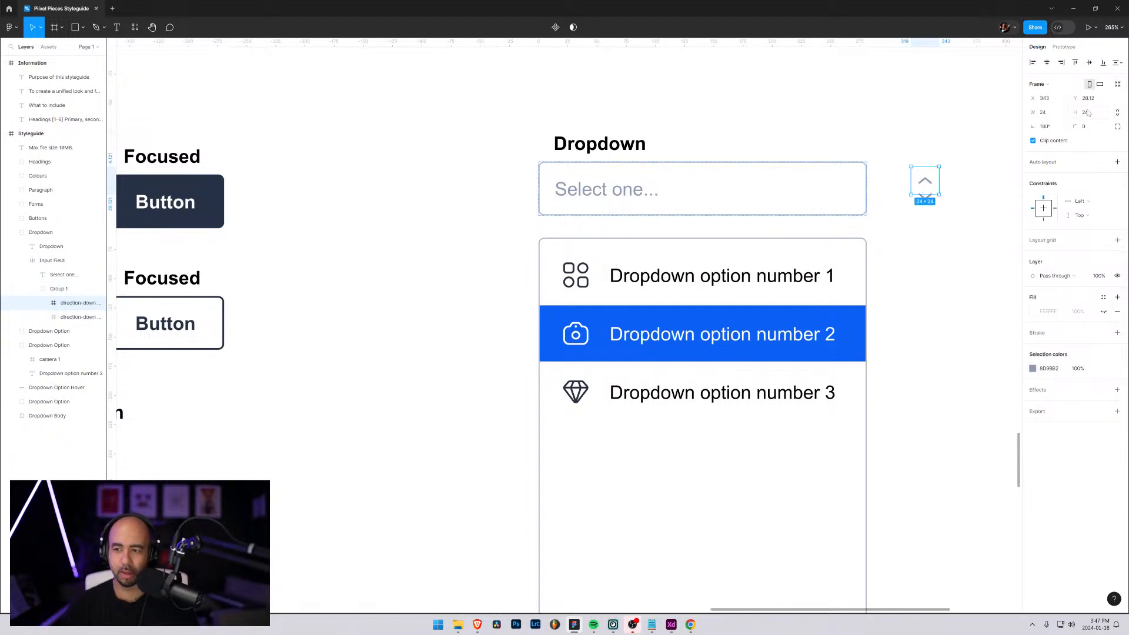
{"action": "left_click_drag", "start_coordinate": [1091, 100], "coordinate": [1036, 100]}
{"action": "key", "text": "ctrl+z"}
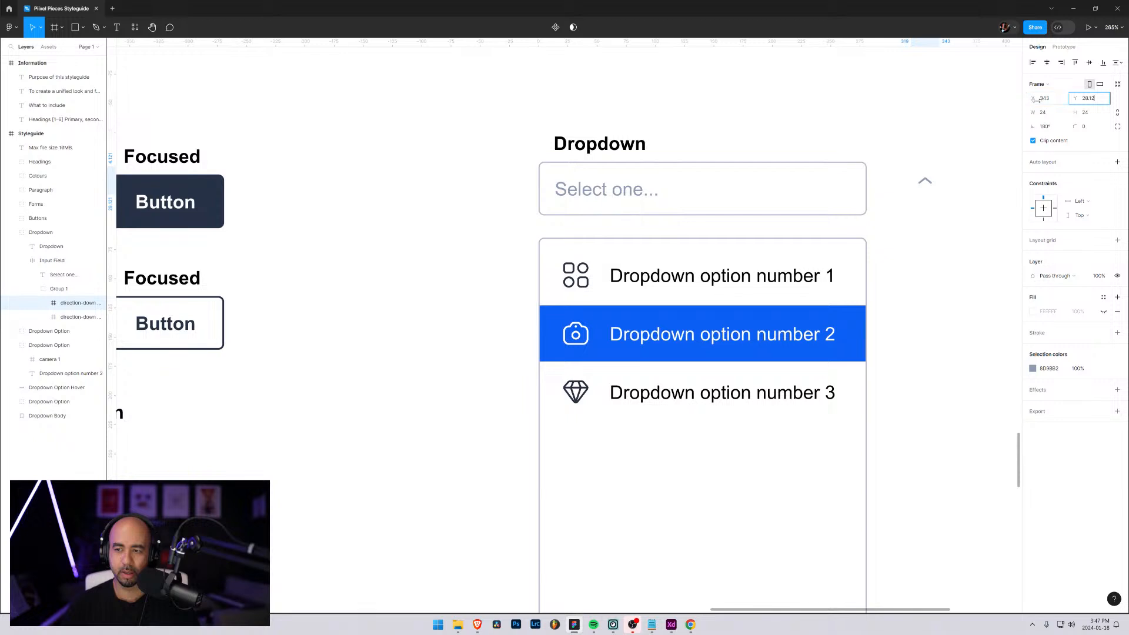
{"action": "left_click", "coordinate": [1052, 127]}
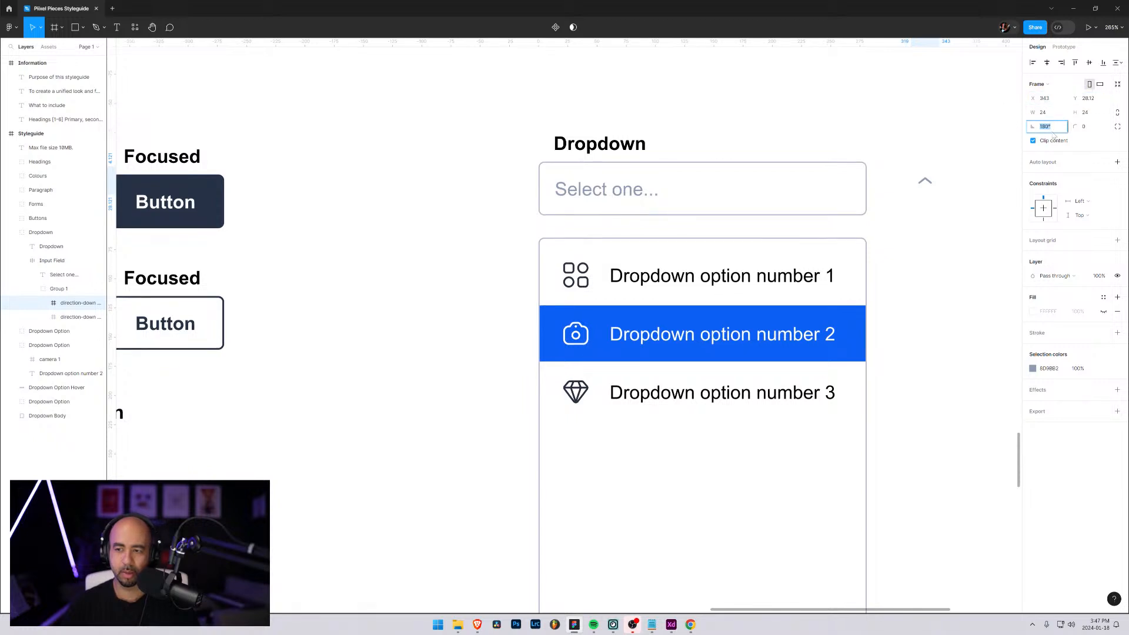
{"action": "left_click", "coordinate": [939, 222]}
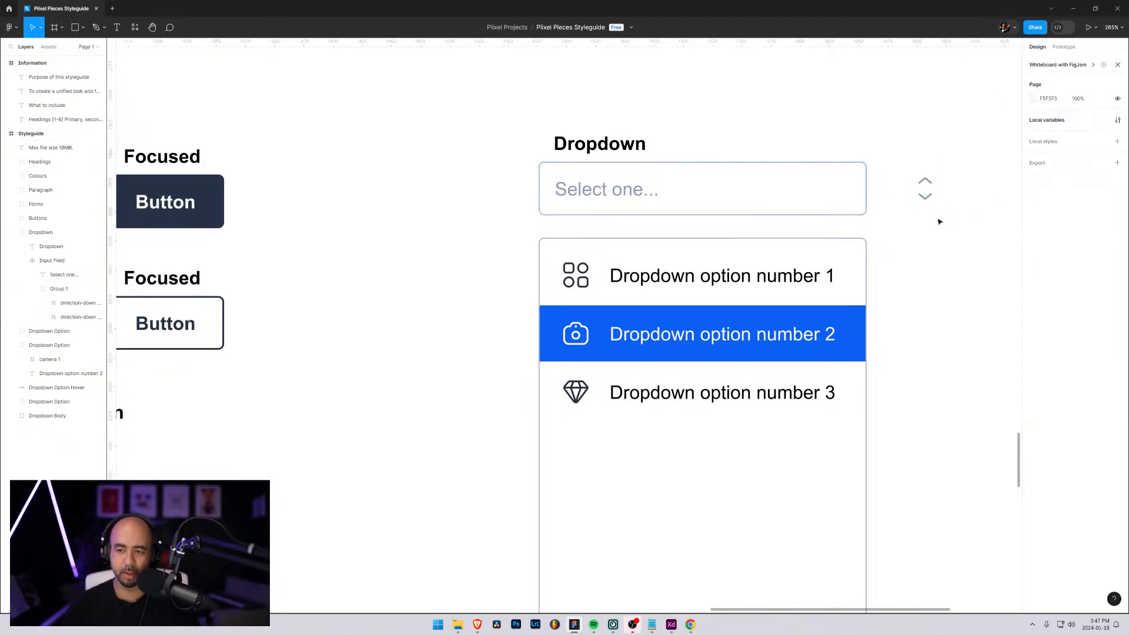
{"action": "left_click", "coordinate": [58, 307]}
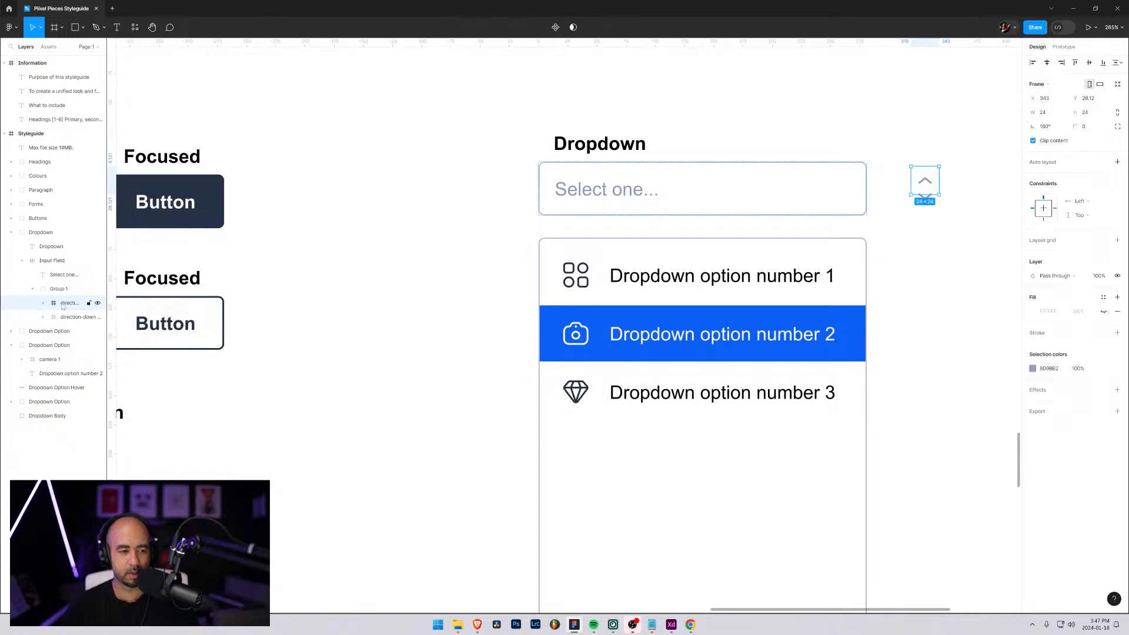
{"action": "left_click", "coordinate": [63, 317], "text": "shift"}
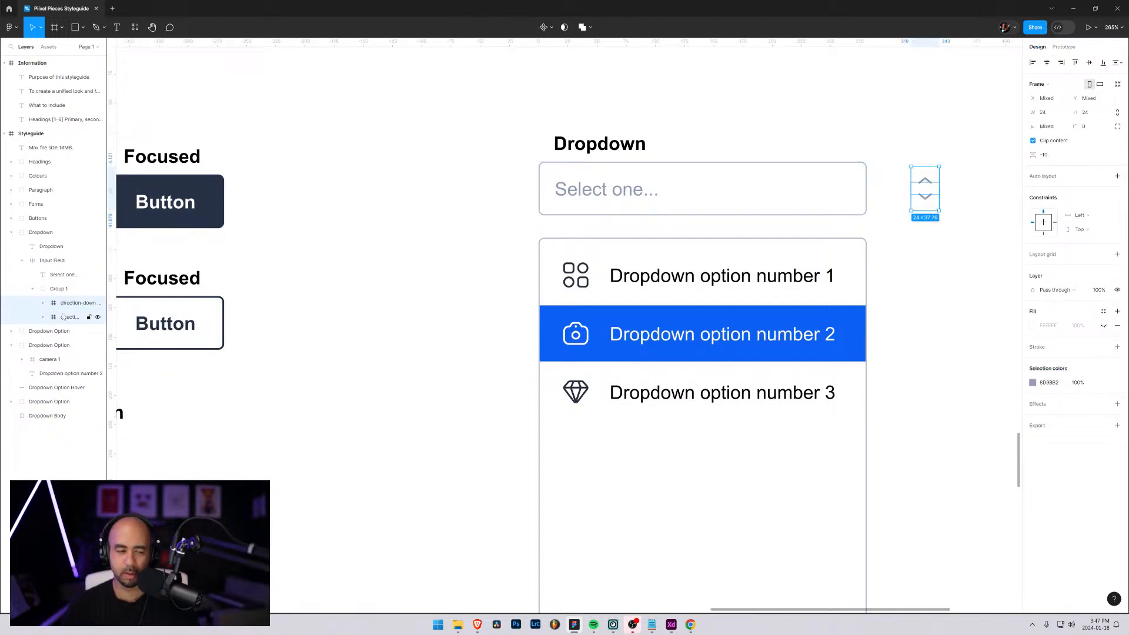
{"action": "left_click", "coordinate": [93, 261]}
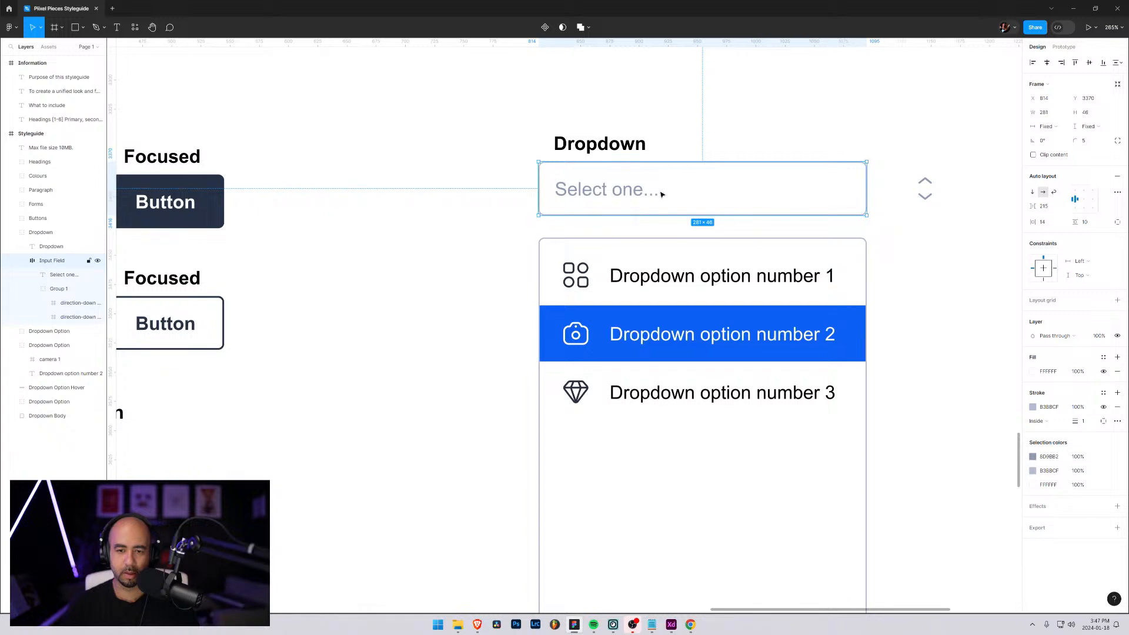
Undo the recent input field and arrow edits back to the field's wider 350 width with the arrows inside
{"action": "left_click_drag", "start_coordinate": [661, 194], "coordinate": [686, 200]}
{"action": "key", "text": "ctrl+z"}
{"action": "key", "text": "ctrl+z"}
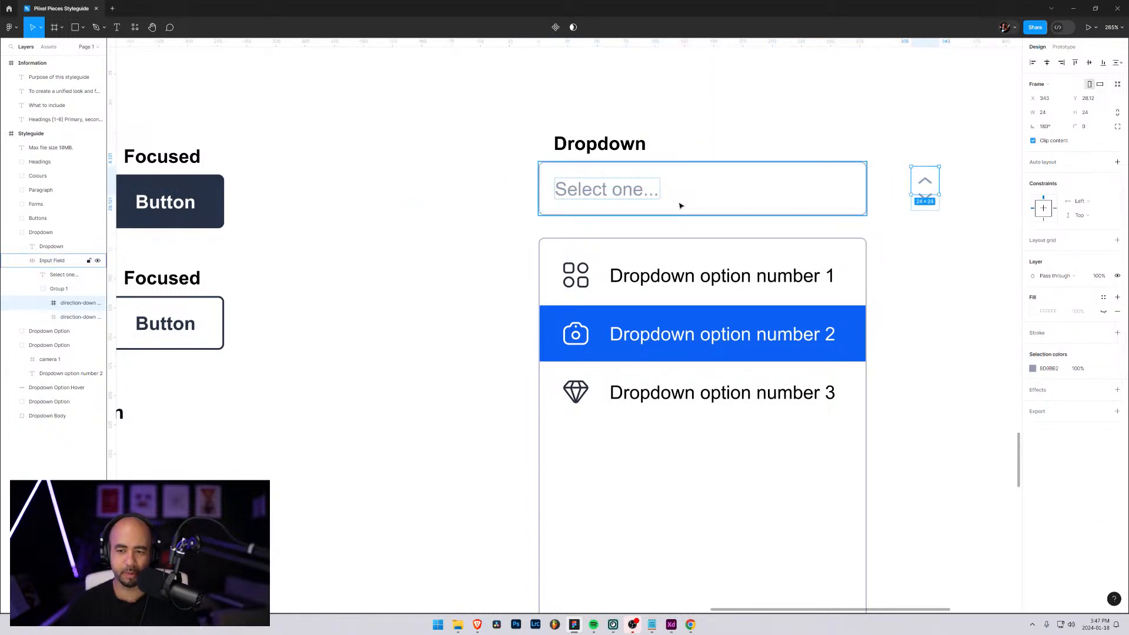
{"action": "key", "text": "ctrl+z"}
{"action": "key", "text": "ctrl+z"}
{"action": "key", "text": "ctrl+z"}
{"action": "key", "text": "ctrl+z"}
{"action": "key", "text": "ctrl+z"}
{"action": "key", "text": "ctrl+z"}
{"action": "key", "text": "ctrl+z"}
{"action": "key", "text": "ctrl+z"}
{"action": "key", "text": "ctrl+z"}
{"action": "key", "text": "ctrl+z"}
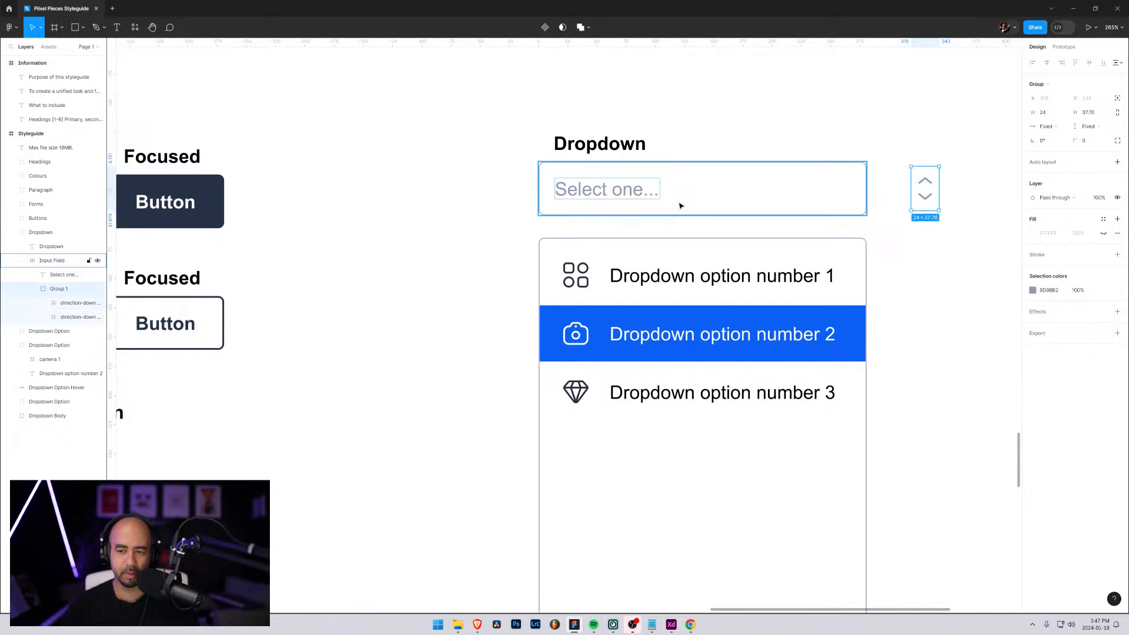
{"action": "key", "text": "ctrl+z"}
{"action": "key", "text": "ctrl+z"}
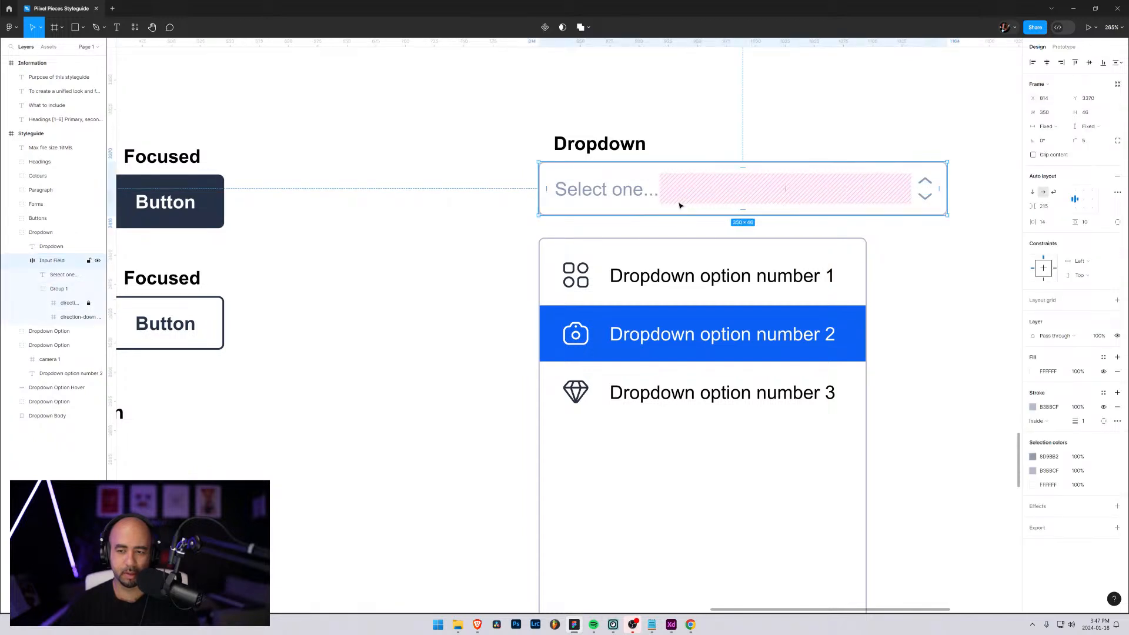
Narrow the "Select one..." input field to a width of 280 and set its auto layout spacing to 145
{"action": "left_click_drag", "start_coordinate": [573, 177], "coordinate": [538, 192]}
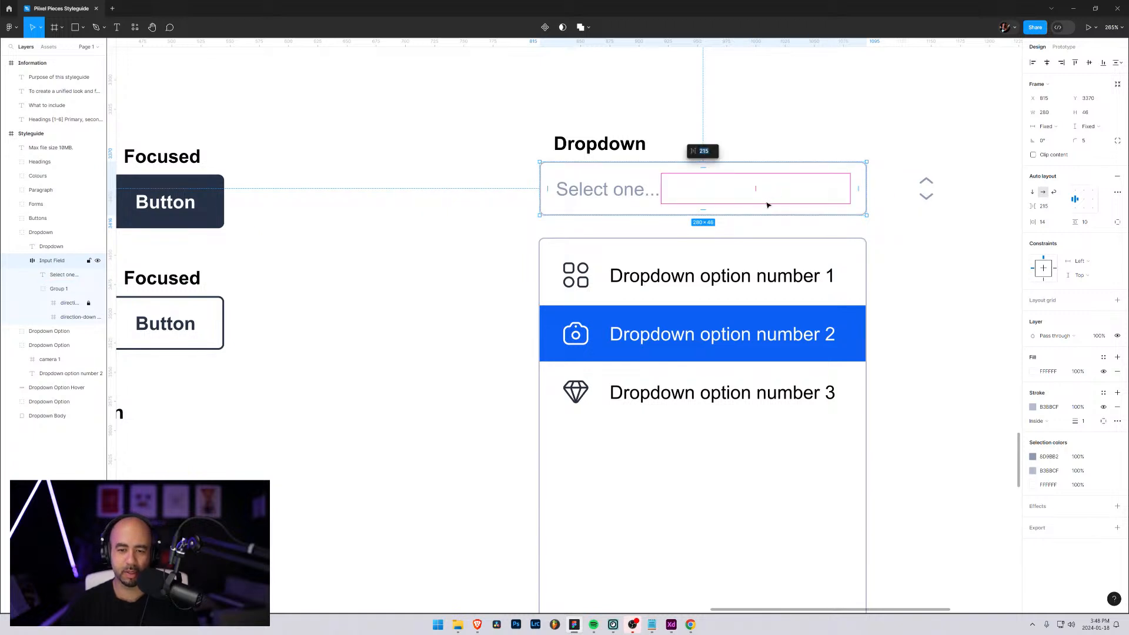
{"action": "left_click", "coordinate": [1048, 206]}
{"action": "key", "text": "shift+Down"}
{"action": "key", "text": "shift+Down"}
{"action": "key", "text": "shift+Down"}
{"action": "key", "text": "shift+Down"}
{"action": "key", "text": "shift+Down"}
{"action": "key", "text": "shift+Down"}
{"action": "key", "text": "shift+Down"}
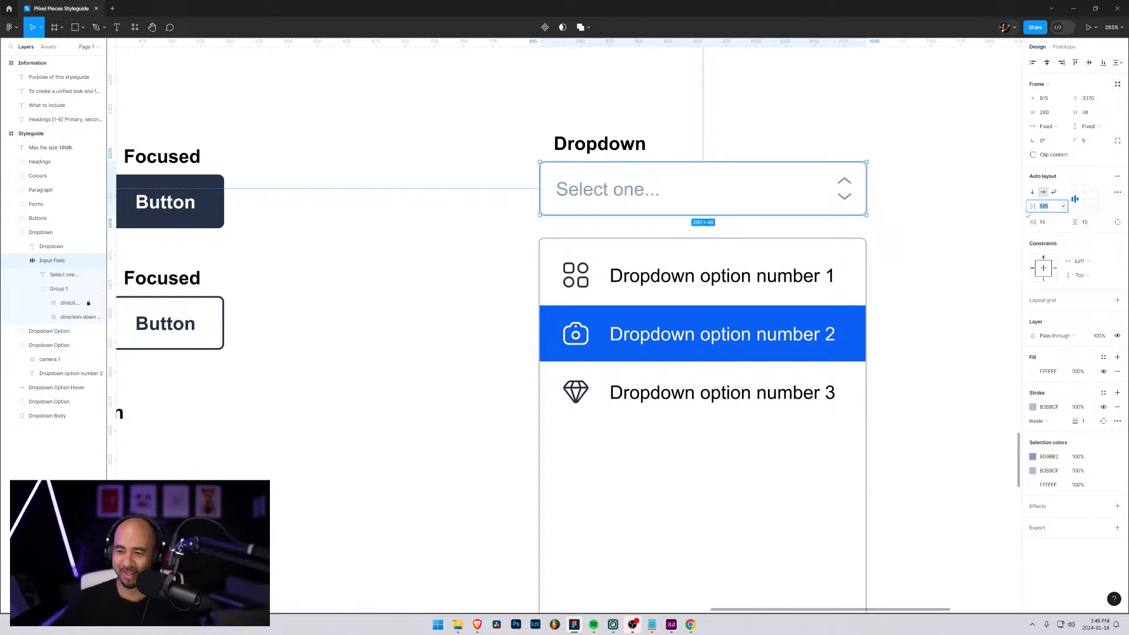
{"action": "left_click", "coordinate": [929, 289]}
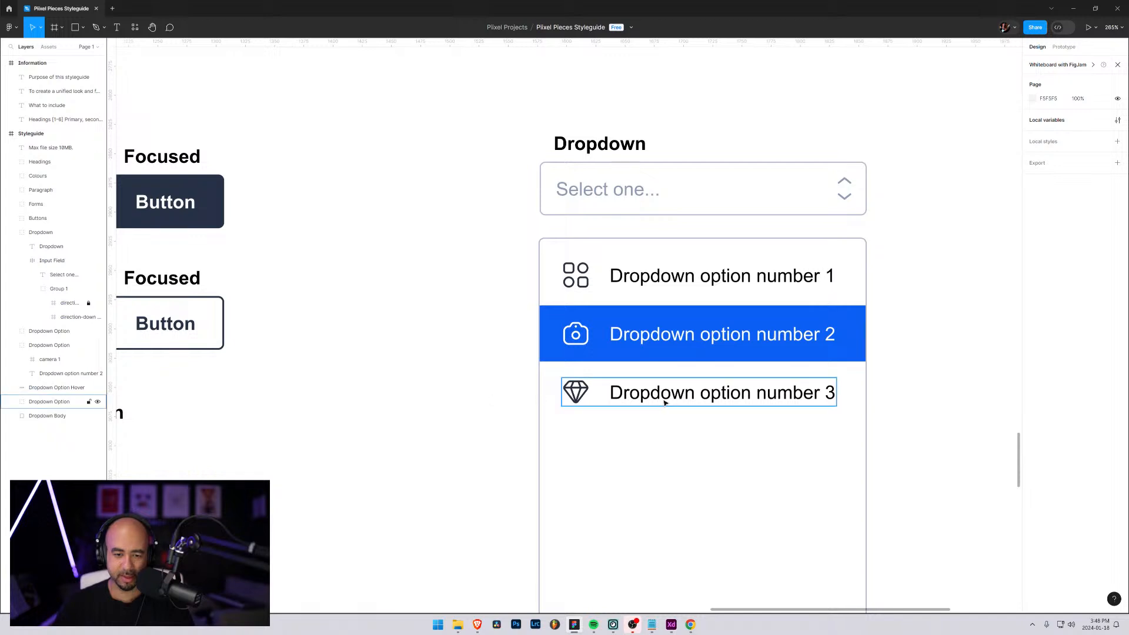
Collapse the expanded dropdown layers, duplicate the third dropdown option and place the copy below it with matching spacing
{"action": "left_click", "coordinate": [12, 346]}
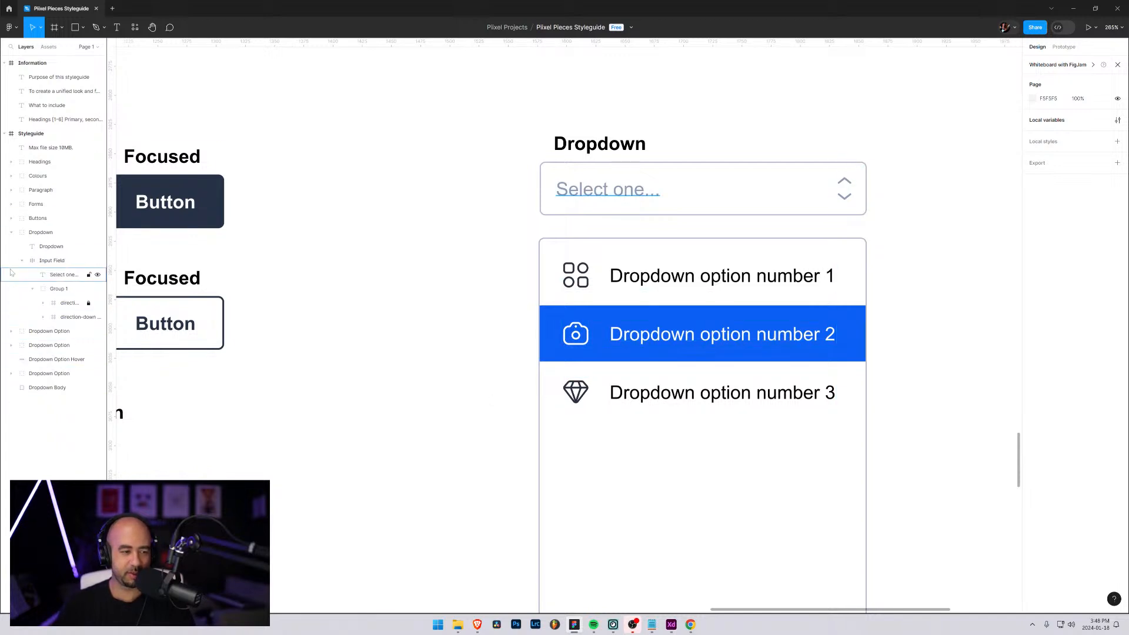
{"action": "left_click", "coordinate": [21, 261]}
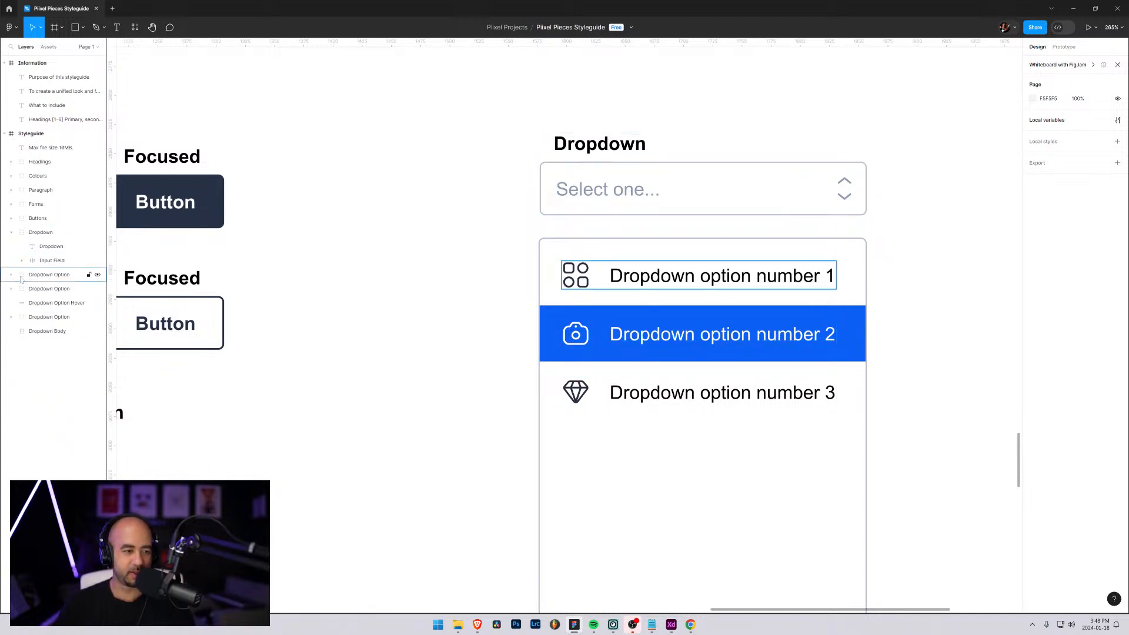
{"action": "left_click", "coordinate": [31, 317]}
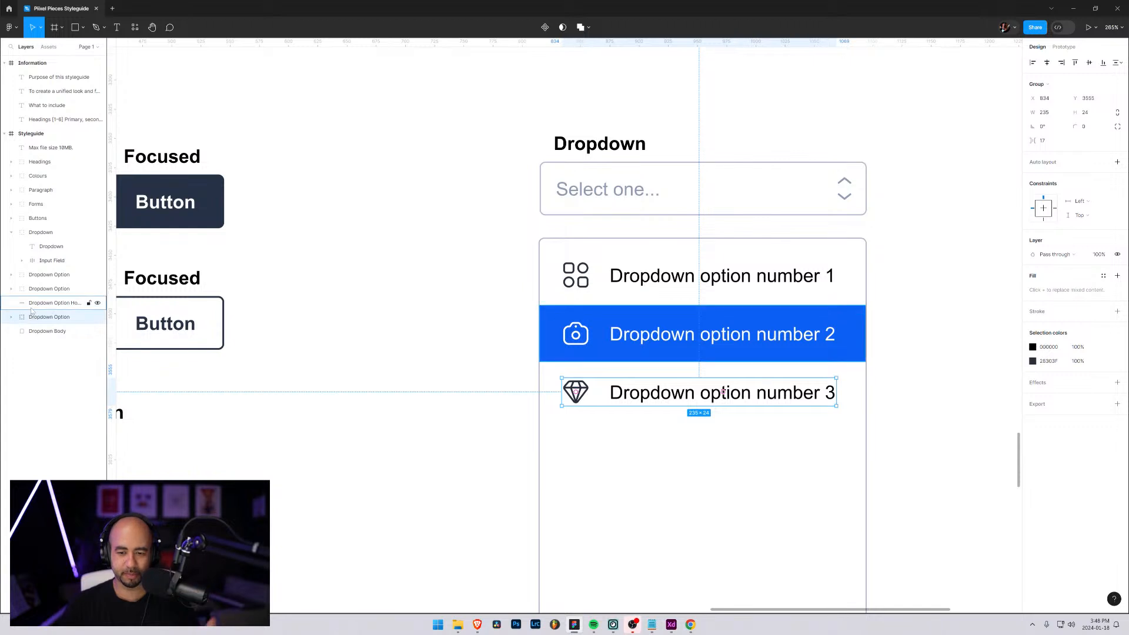
{"action": "left_click", "coordinate": [27, 303]}
{"action": "left_click", "coordinate": [27, 317]}
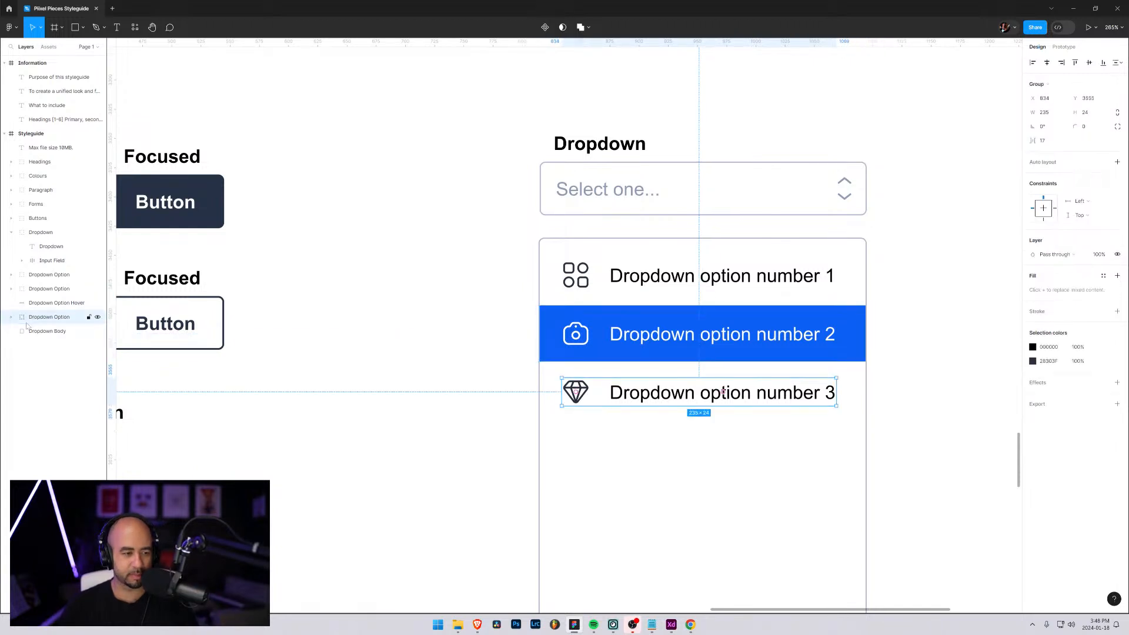
{"action": "left_click", "coordinate": [34, 306]}
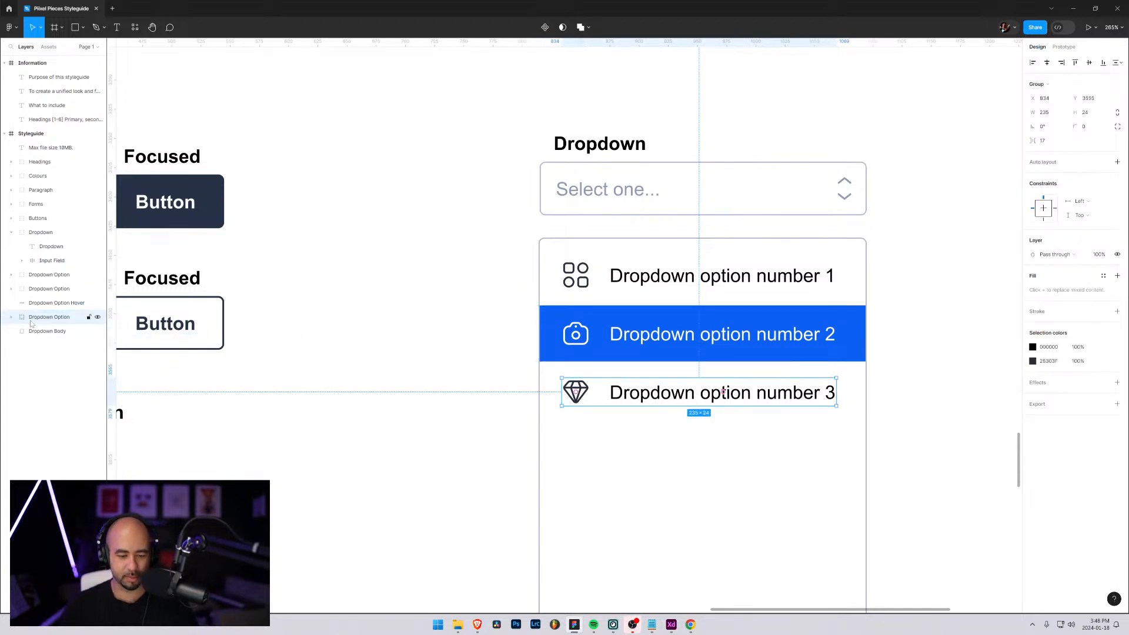
{"action": "key", "text": "ctrl+d"}
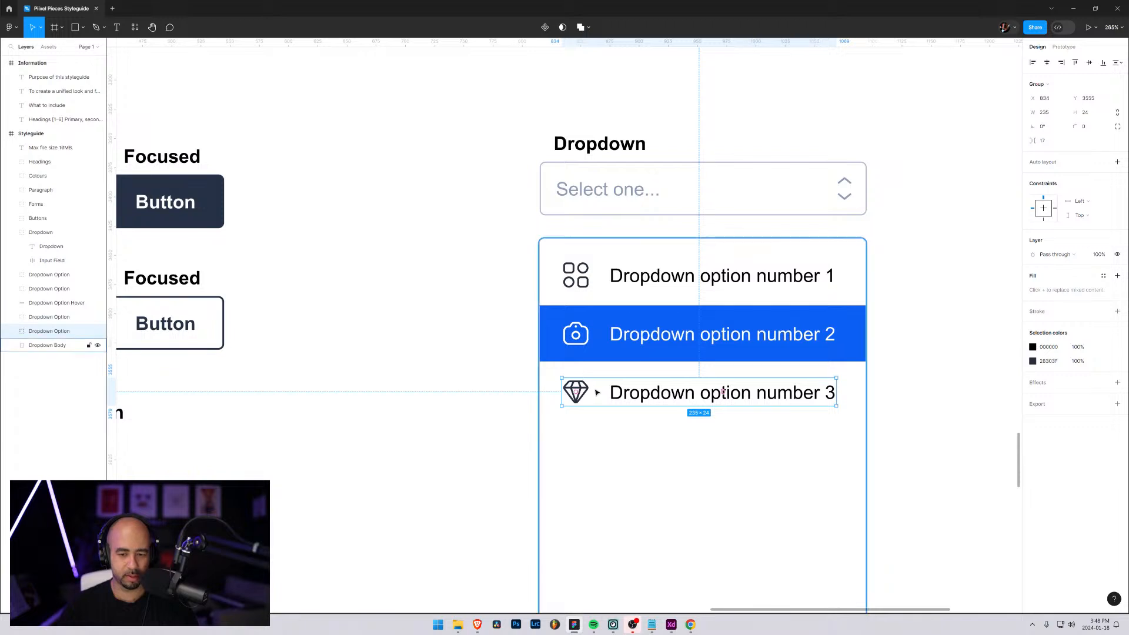
{"action": "left_click_drag", "start_coordinate": [594, 392], "coordinate": [598, 449]}
Change the copied option's text to "Dropdown option number 4" and collapse its layer group
{"action": "left_click", "coordinate": [730, 532]}
{"action": "scroll", "coordinate": [712, 513], "scroll_direction": "down", "scroll_amount": 3}
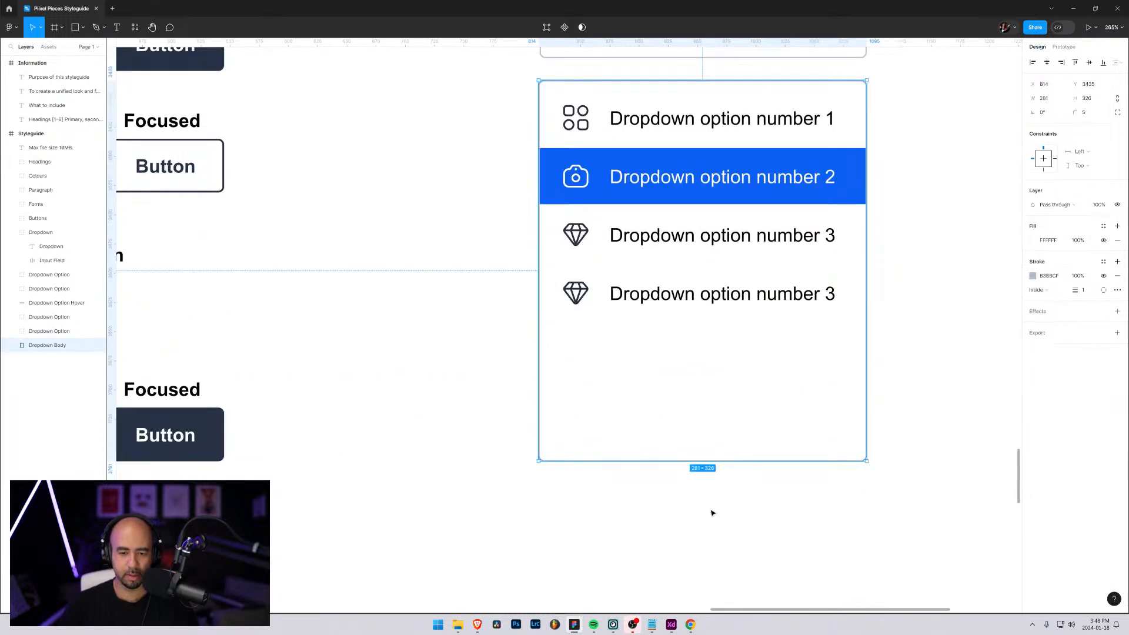
{"action": "double_click", "coordinate": [816, 299]}
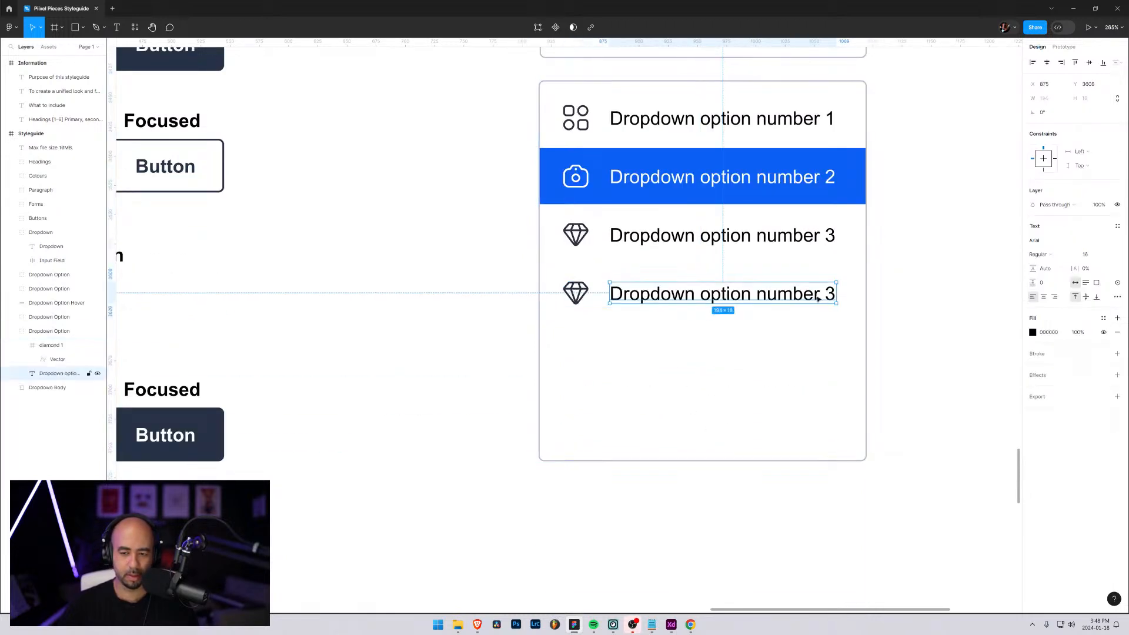
{"action": "key", "text": "Return"}
{"action": "key", "text": "Right"}
{"action": "key", "text": "shift+Left"}
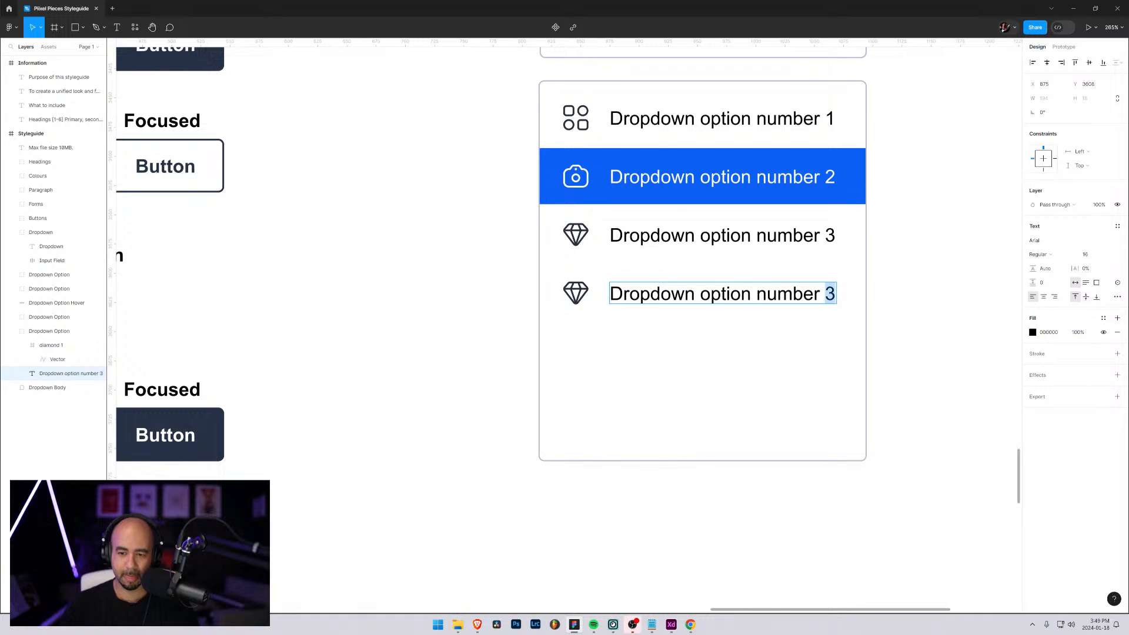
{"action": "type", "text": "4"}
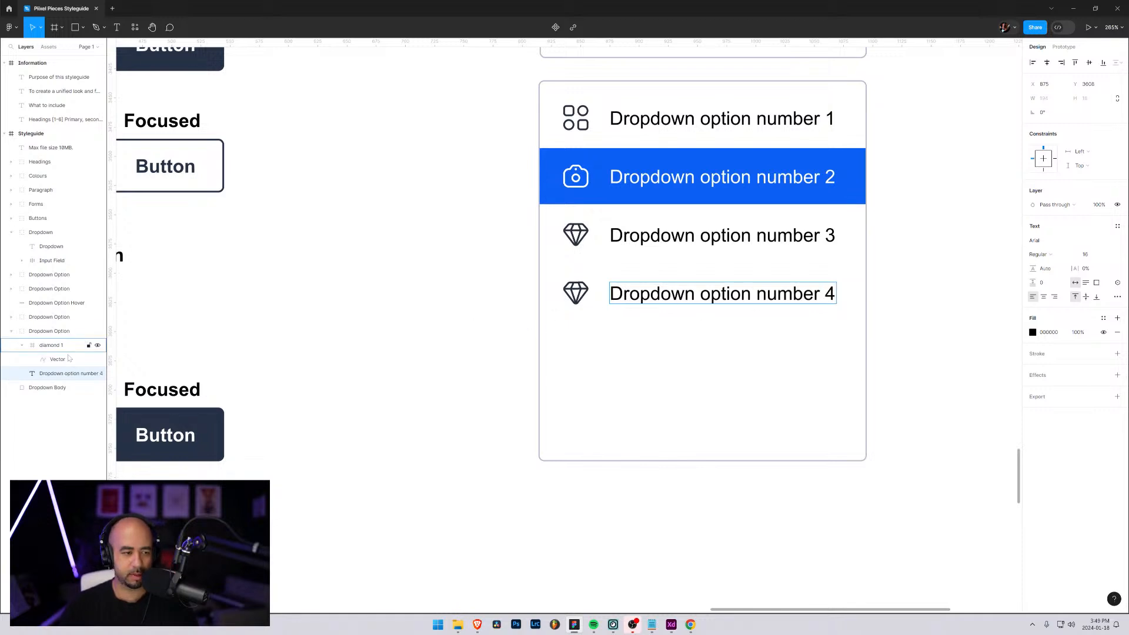
{"action": "left_click", "coordinate": [16, 345]}
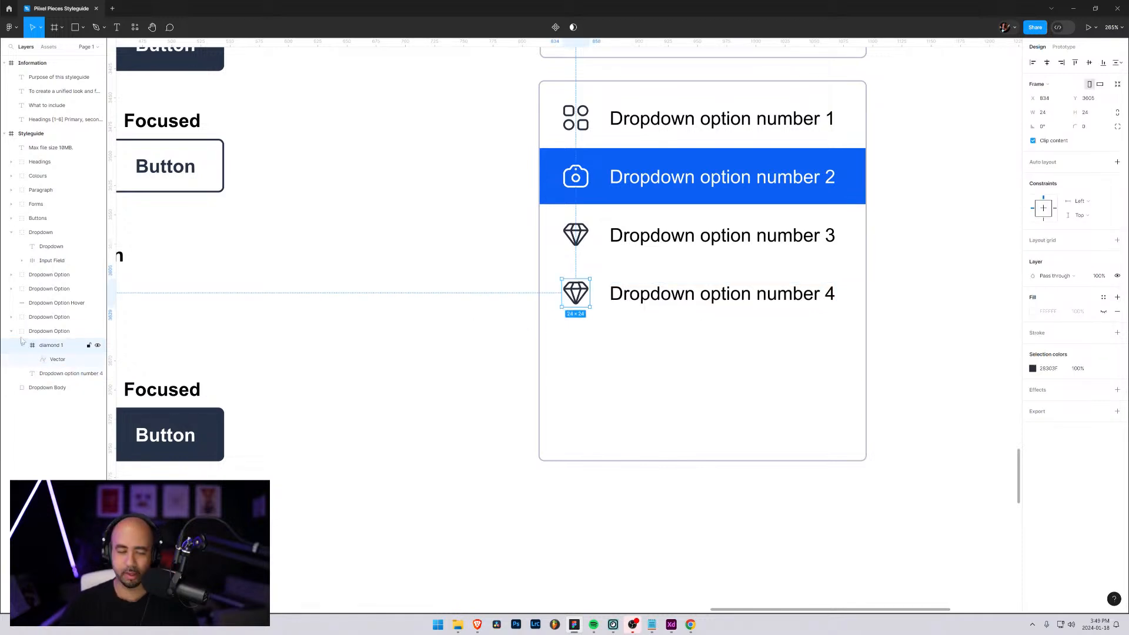
{"action": "left_click", "coordinate": [11, 333]}
Duplicate the fourth dropdown option and place the copy below it with matching spacing
{"action": "left_click", "coordinate": [37, 333]}
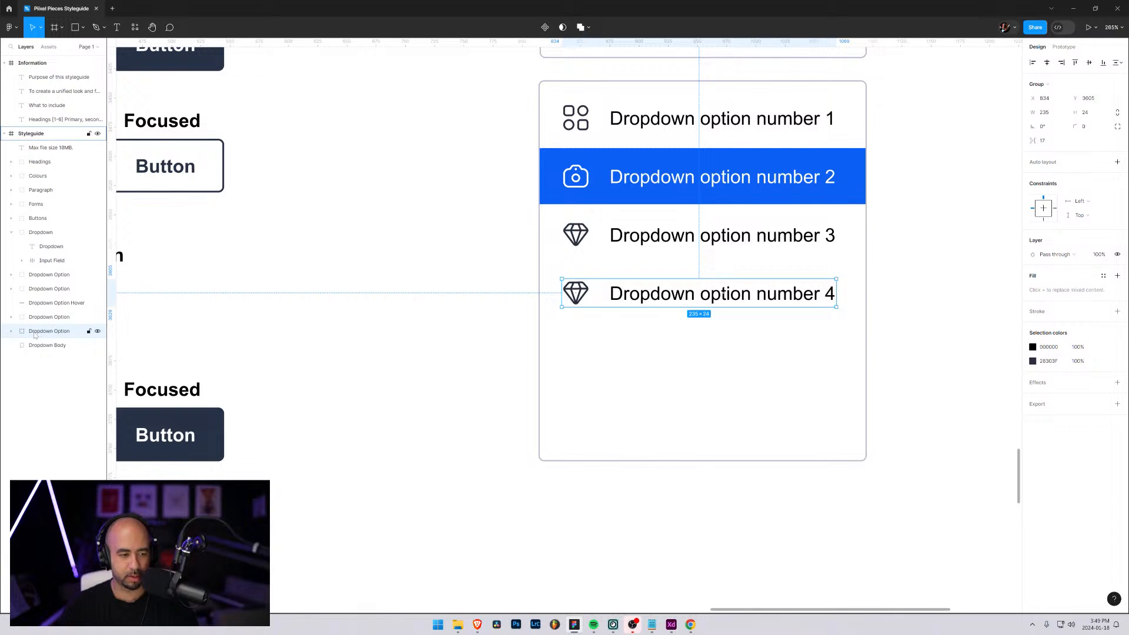
{"action": "key", "text": "ctrl+d"}
{"action": "left_click_drag", "start_coordinate": [608, 303], "coordinate": [610, 359]}
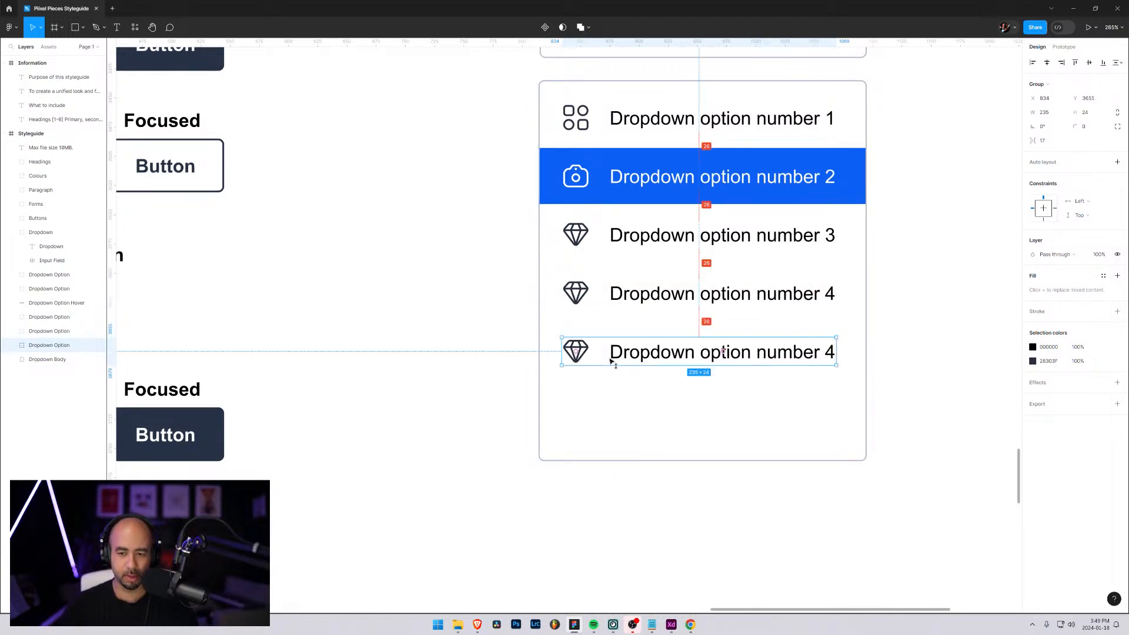
Change the lowest option's text to "Dropdown option number 5"
{"action": "double_click", "coordinate": [826, 356]}
{"action": "double_click", "coordinate": [830, 354]}
{"action": "left_click_drag", "start_coordinate": [826, 354], "coordinate": [836, 354]}
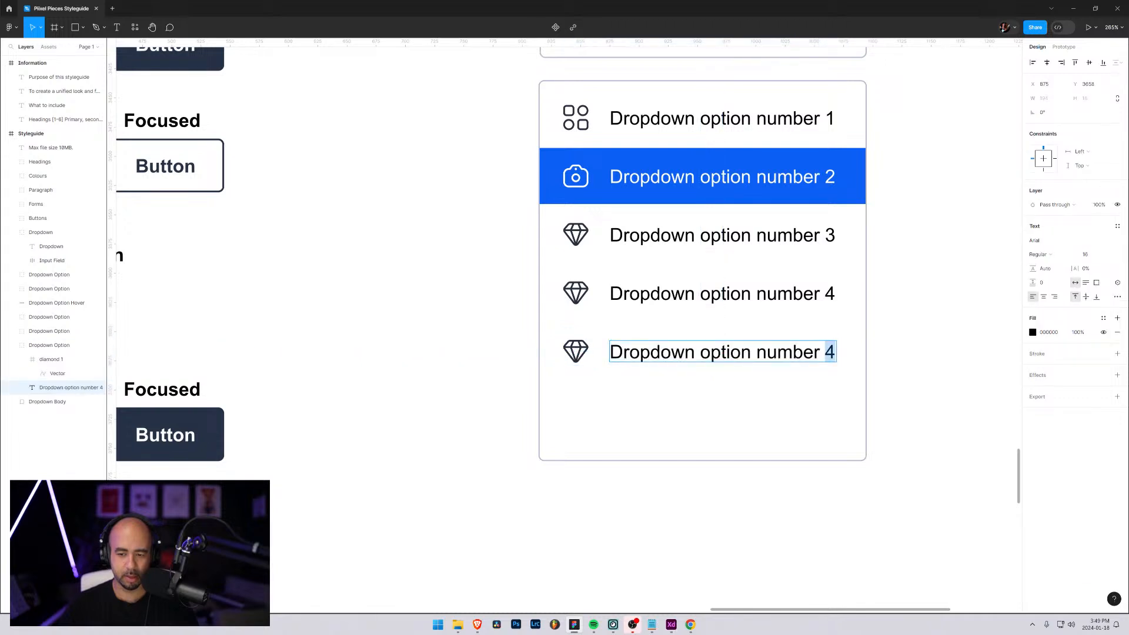
{"action": "type", "text": "5"}
{"action": "key", "text": "Escape"}
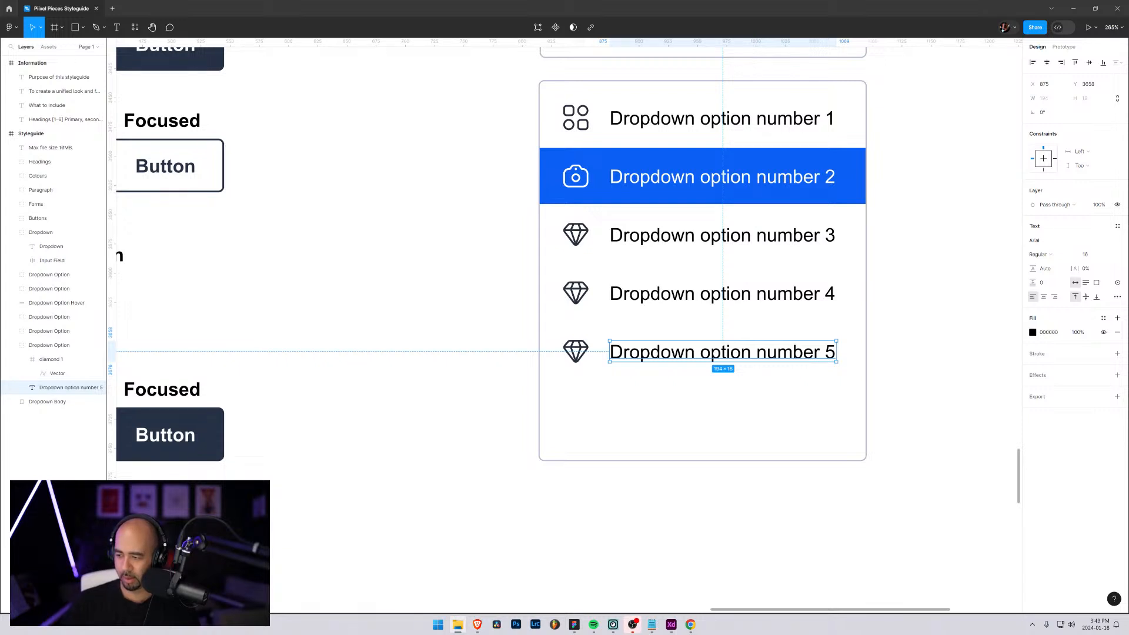
Import the invoice icon into the fourth option, move its layer out of the diamond frame, and delete the diamond icon
{"action": "left_click_drag", "start_coordinate": [776, 470], "coordinate": [577, 295]}
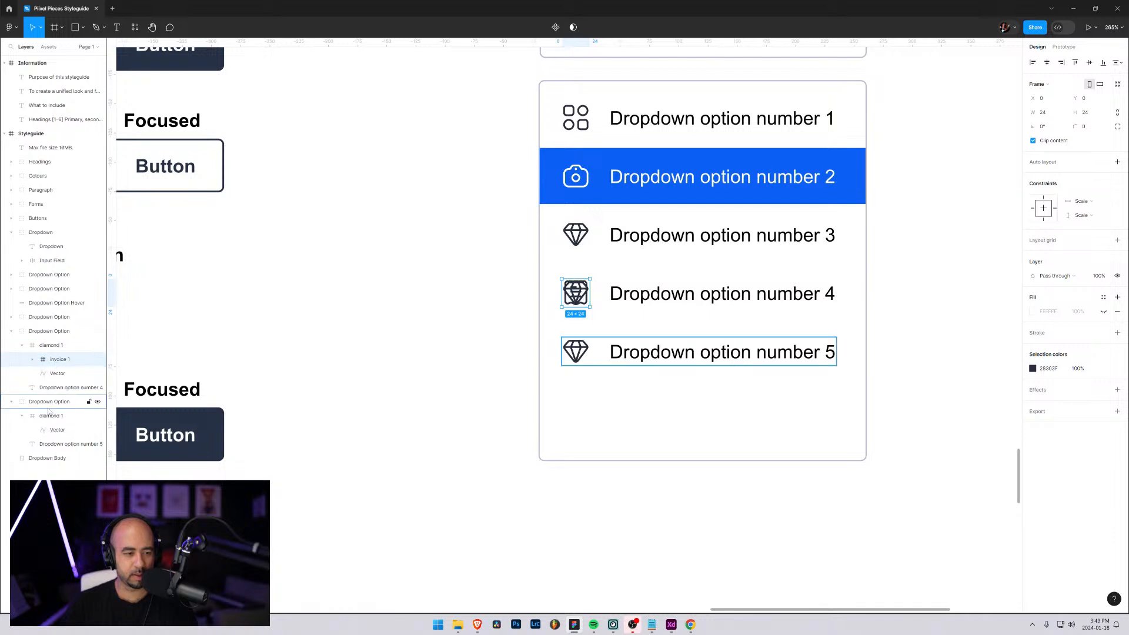
{"action": "left_click_drag", "start_coordinate": [60, 359], "coordinate": [55, 339]}
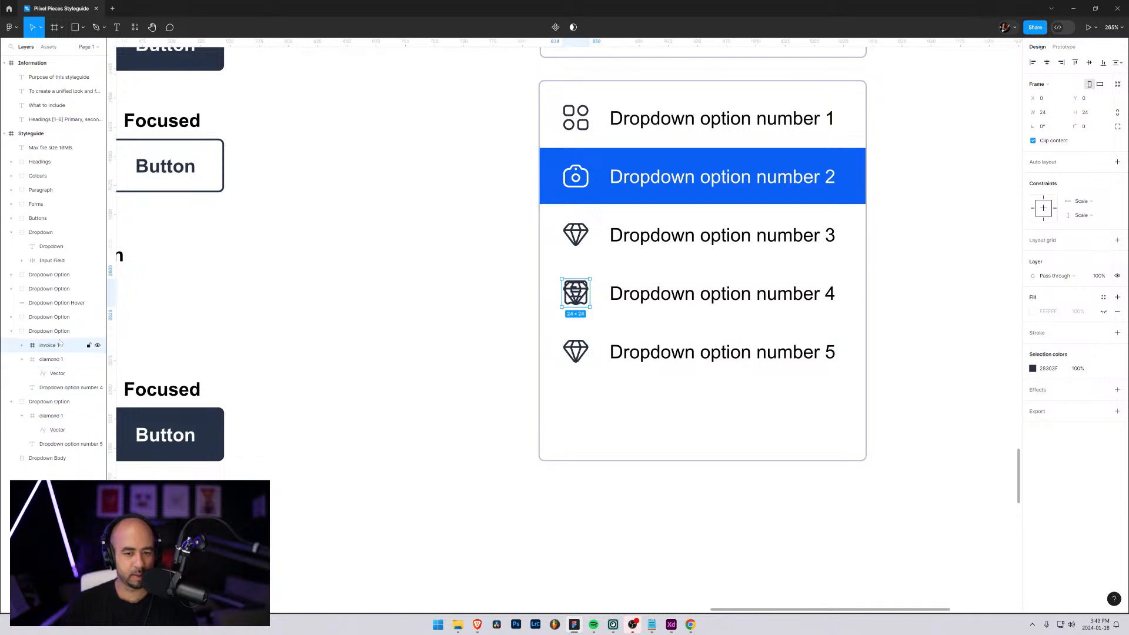
{"action": "left_click", "coordinate": [54, 361]}
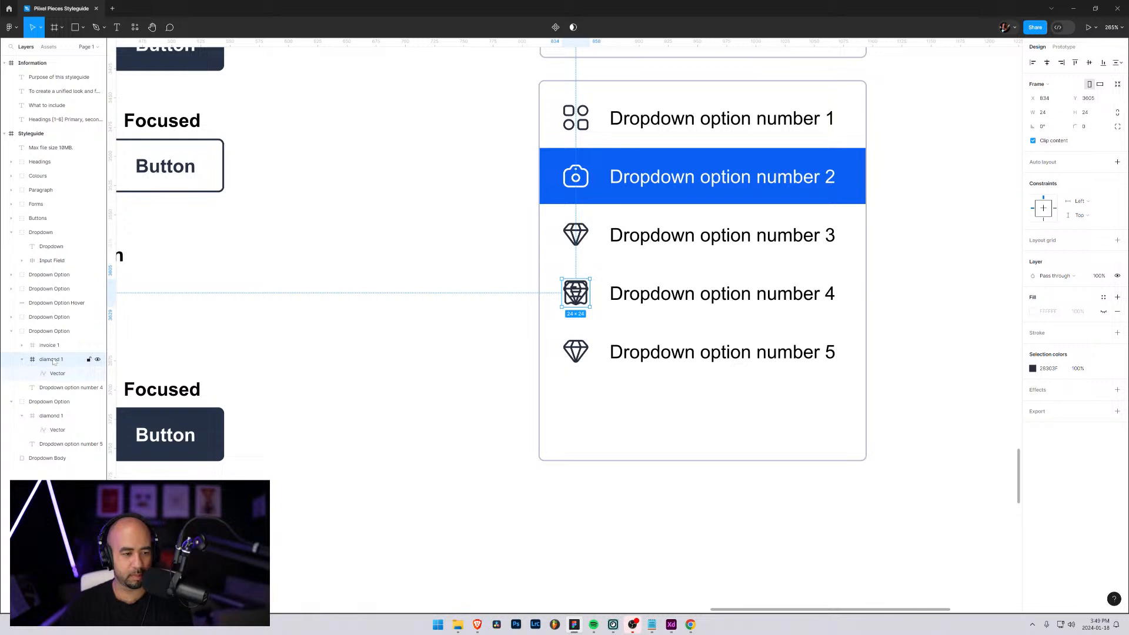
{"action": "key", "text": "Delete"}
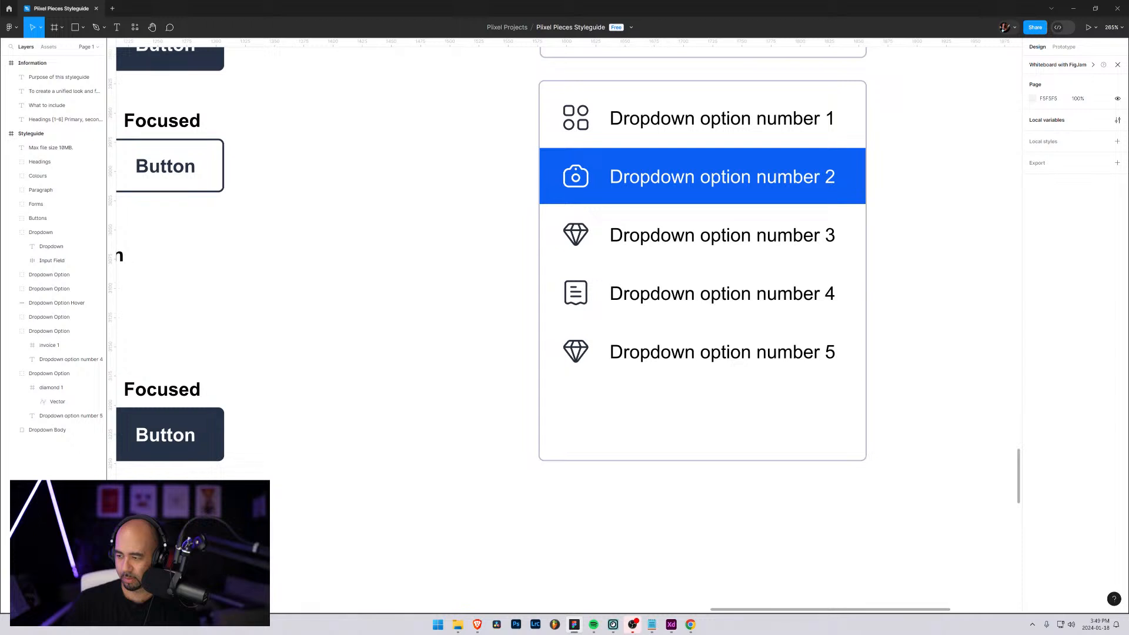
Import the love heart icon into the fifth option, move its layer out of the diamond frame, and delete the diamond icon
{"action": "left_click_drag", "start_coordinate": [711, 450], "coordinate": [576, 352]}
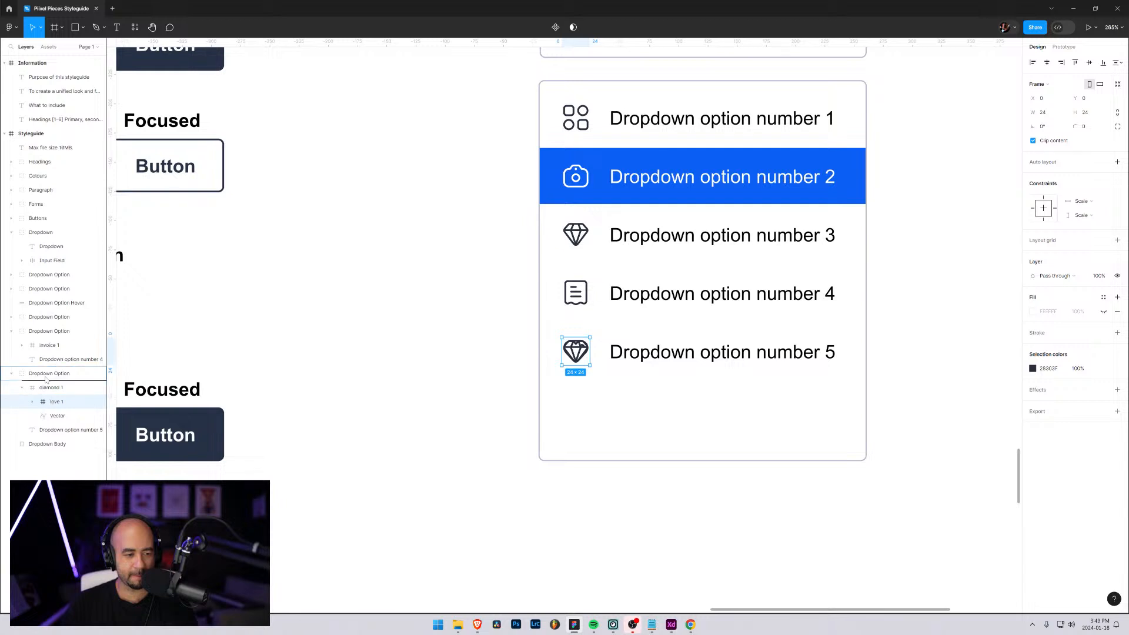
{"action": "left_click_drag", "start_coordinate": [47, 379], "coordinate": [46, 381]}
{"action": "left_click", "coordinate": [47, 403]}
{"action": "key", "text": "Delete"}
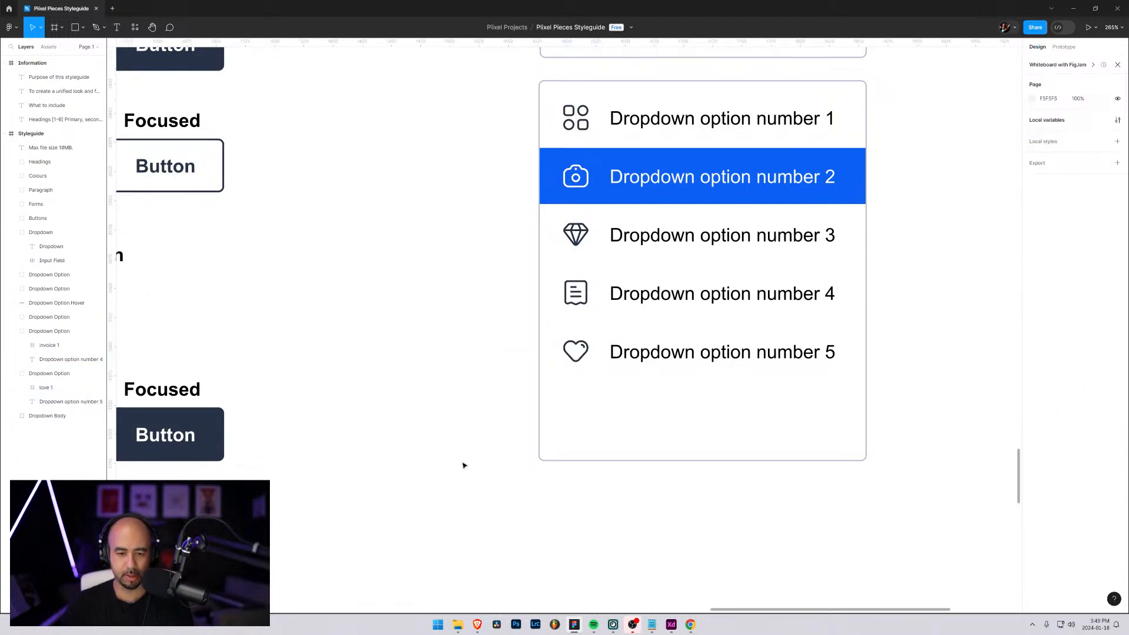
Shorten the dropdown body from its lower edge to a height of about 266 so it ends just below option 5
{"action": "left_click", "coordinate": [696, 418]}
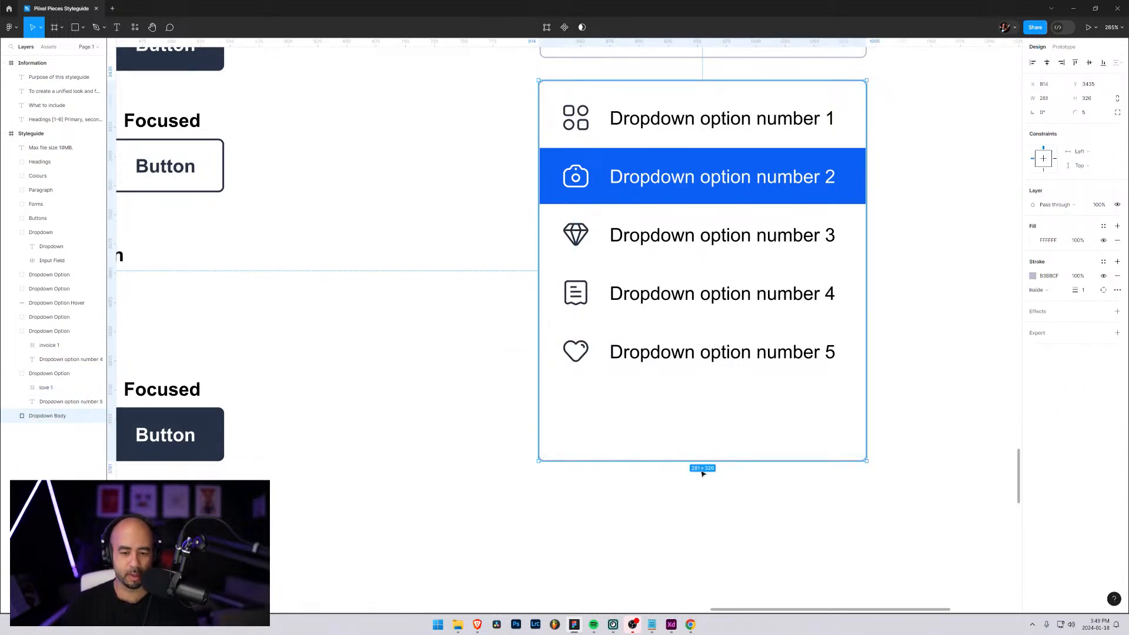
{"action": "left_click_drag", "start_coordinate": [701, 461], "coordinate": [699, 390]}
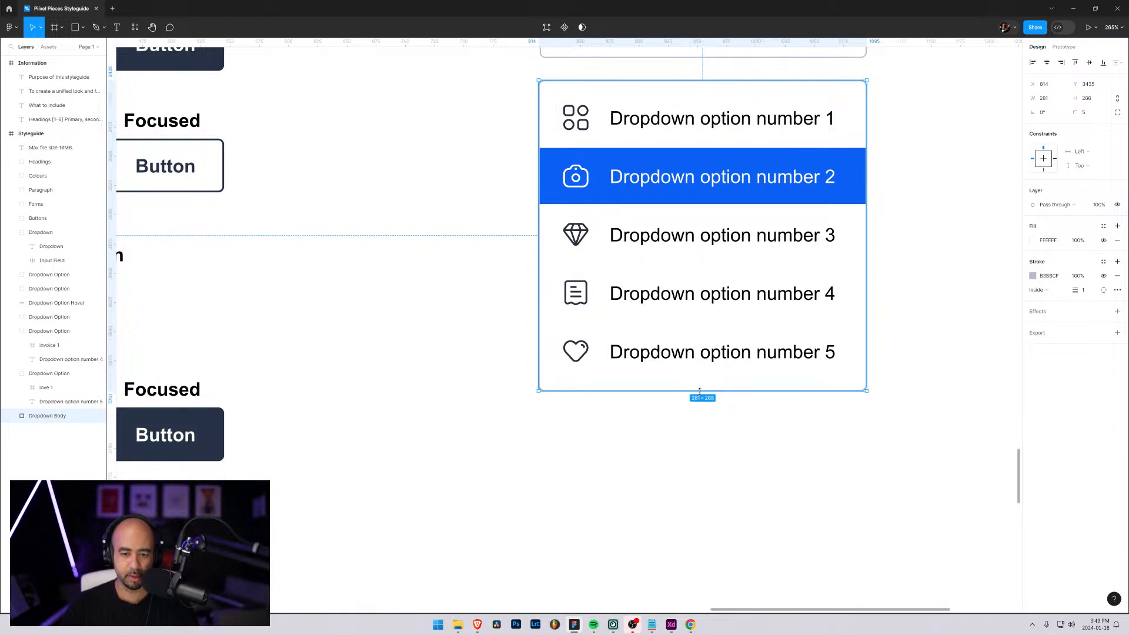
{"action": "left_click", "coordinate": [924, 413]}
{"action": "scroll", "coordinate": [924, 396], "scroll_direction": "down", "scroll_amount": 3}
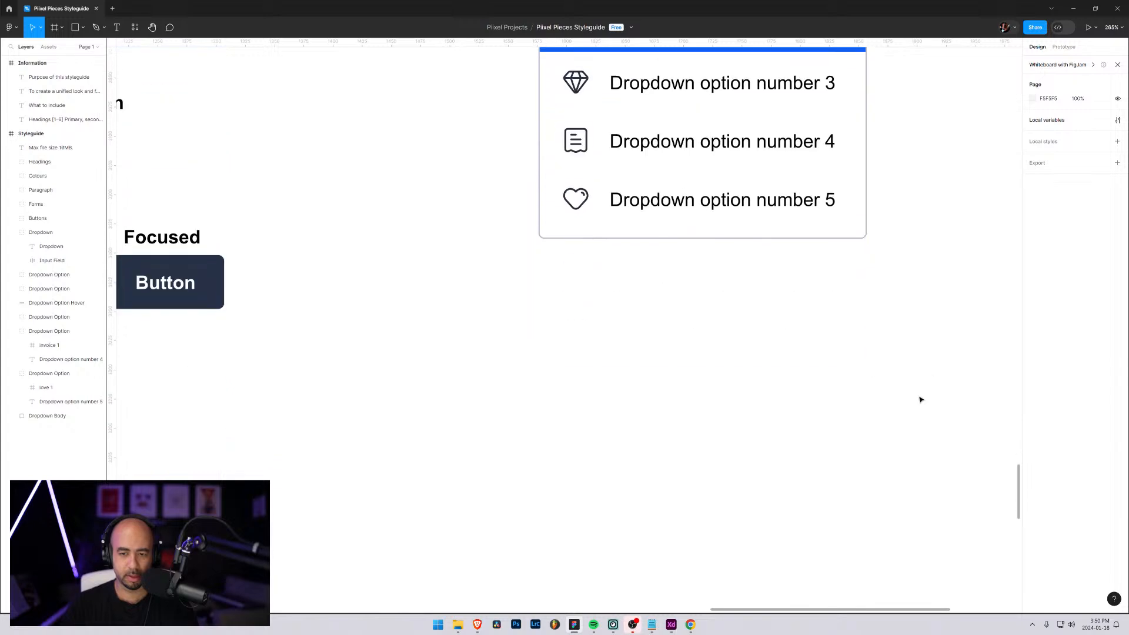
Review the finished dropdown alongside the buttons and form inputs in the style guide
{"action": "scroll", "coordinate": [847, 381], "scroll_direction": "up", "scroll_amount": 2}
{"action": "scroll", "coordinate": [829, 383], "scroll_direction": "down", "scroll_amount": 5, "text": "ctrl"}
{"action": "scroll", "coordinate": [727, 368], "scroll_direction": "down", "scroll_amount": 3, "text": "ctrl"}
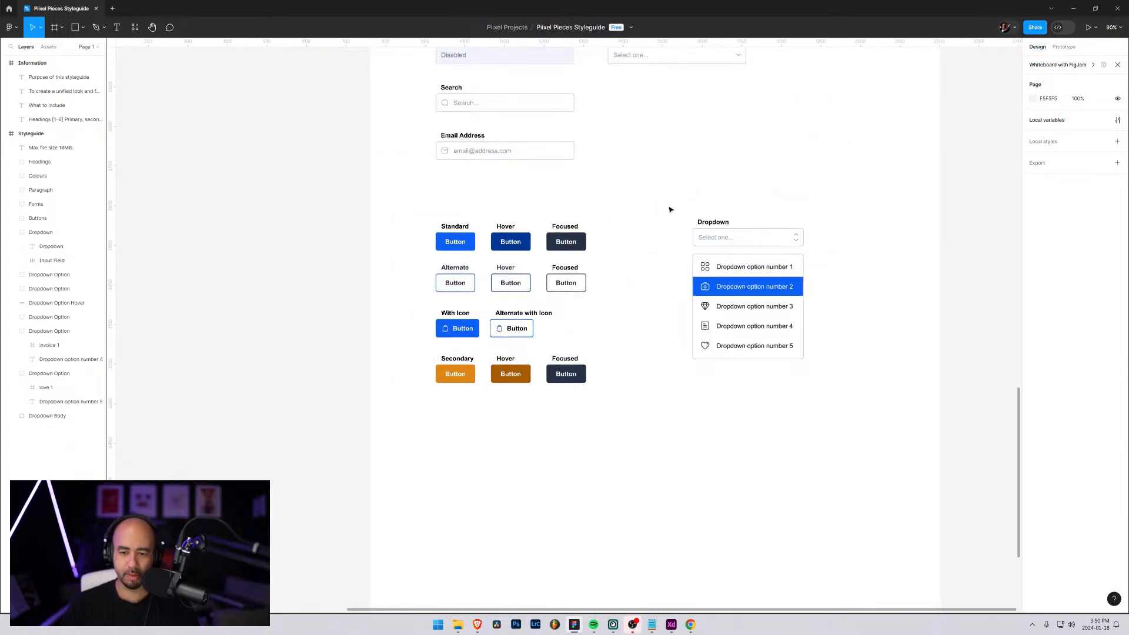
{"action": "scroll", "coordinate": [673, 240], "scroll_direction": "up", "scroll_amount": 1, "text": "ctrl"}
{"action": "scroll", "coordinate": [673, 240], "scroll_direction": "down", "scroll_amount": 2, "text": "ctrl"}
{"action": "scroll", "coordinate": [673, 240], "scroll_direction": "up", "scroll_amount": 1, "text": "ctrl"}
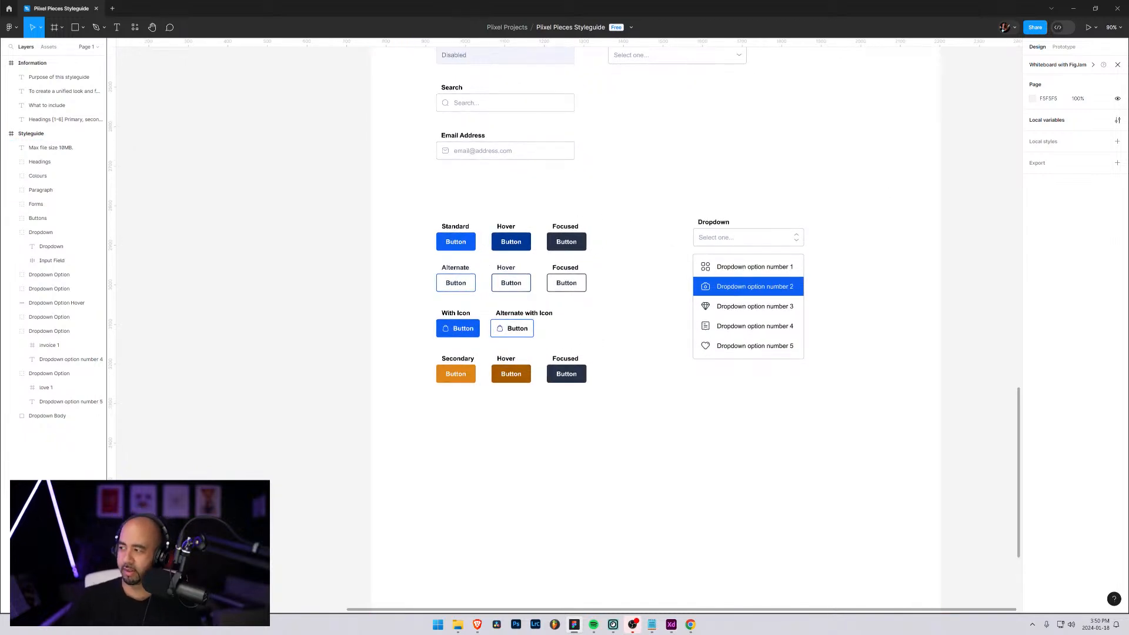
{"action": "scroll", "coordinate": [774, 302], "scroll_direction": "up", "scroll_amount": 3}
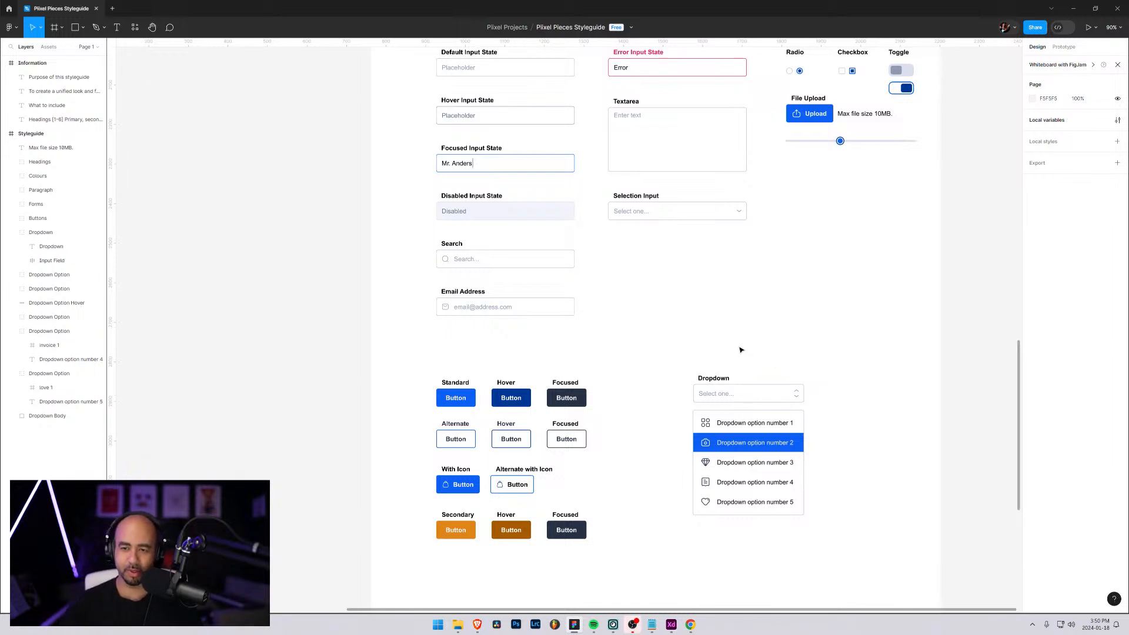
{"action": "scroll", "coordinate": [741, 349], "scroll_direction": "up", "scroll_amount": 3}
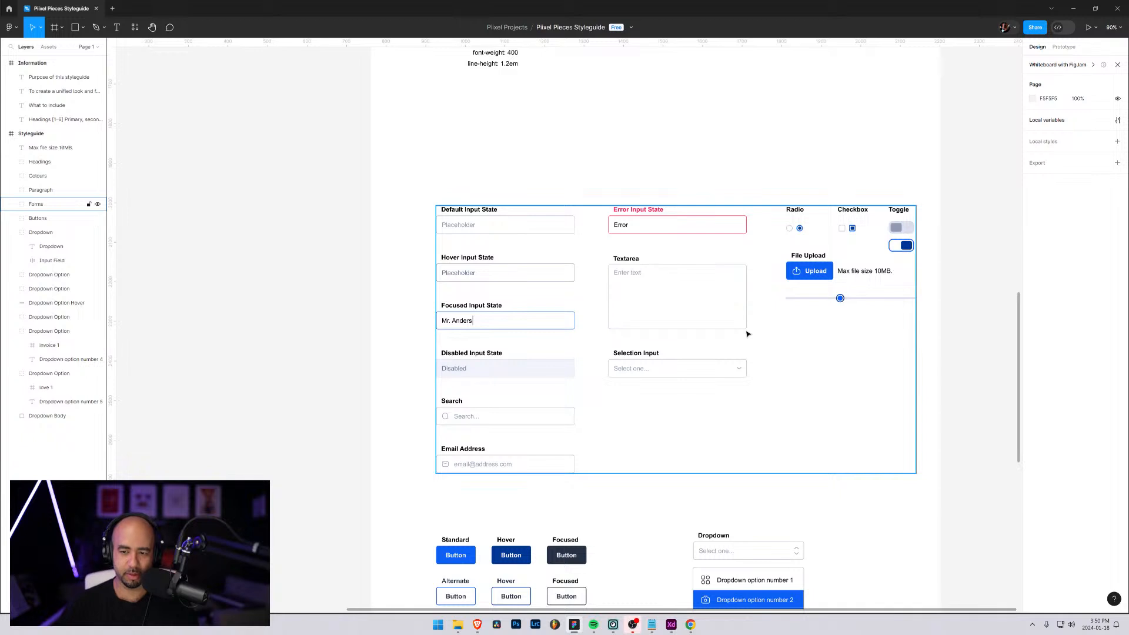
{"action": "scroll", "coordinate": [747, 334], "scroll_direction": "down", "scroll_amount": 4}
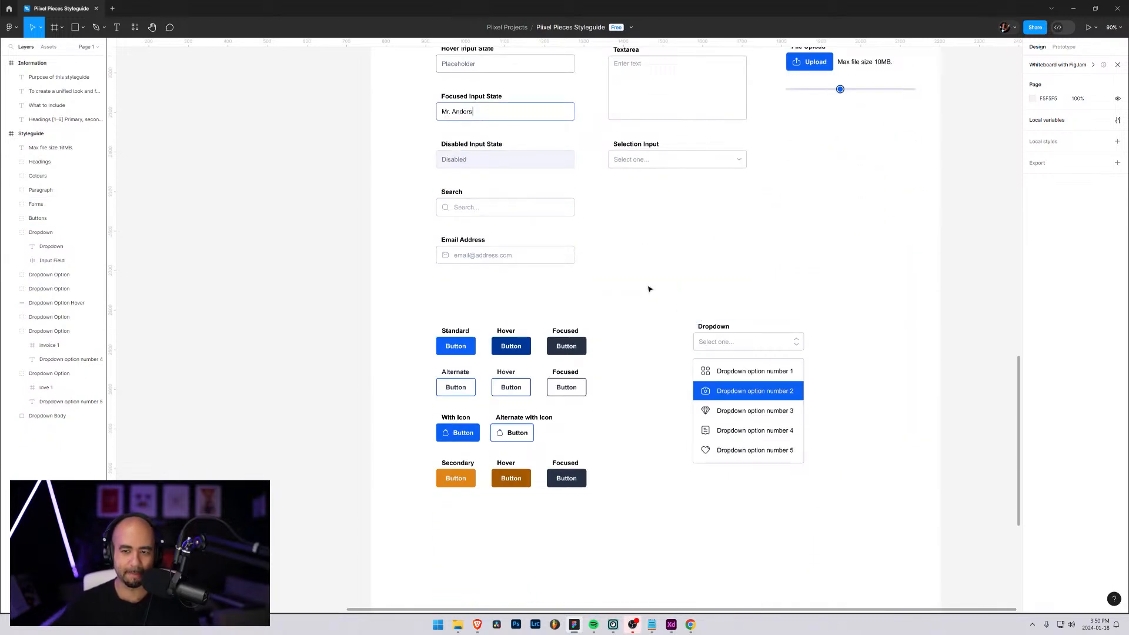
{"action": "scroll", "coordinate": [649, 289], "scroll_direction": "up", "scroll_amount": 1}
Switch to the Brave browser and view Webflow's "Brand Guidelines and Style Guide" page in a new tab
{"action": "mouse_move", "coordinate": [477, 625]}
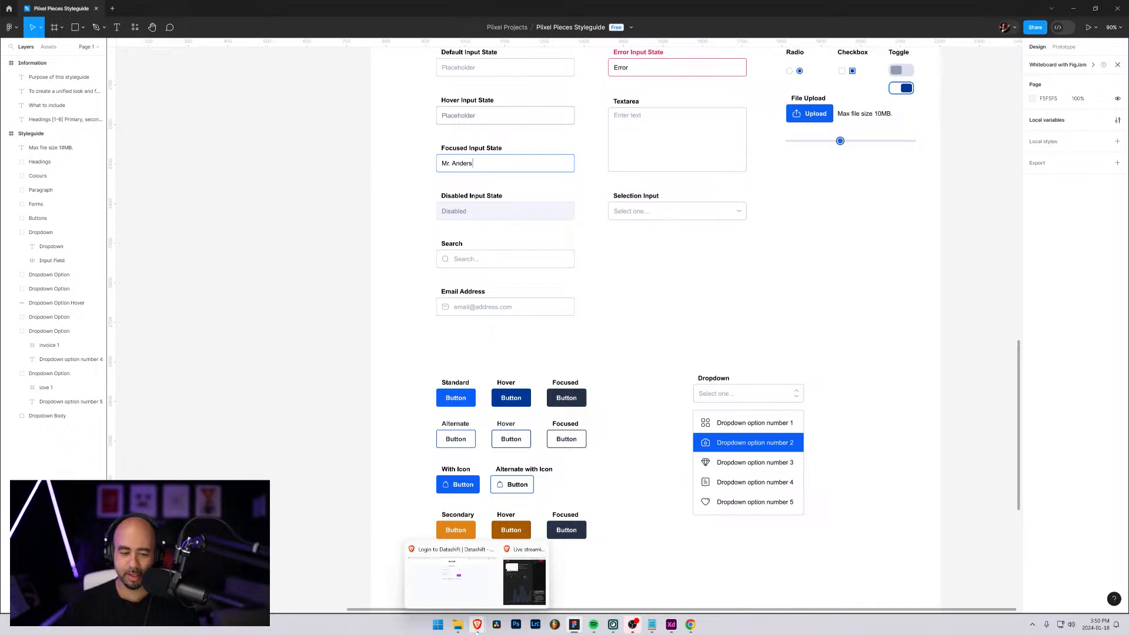
{"action": "left_click", "coordinate": [420, 579]}
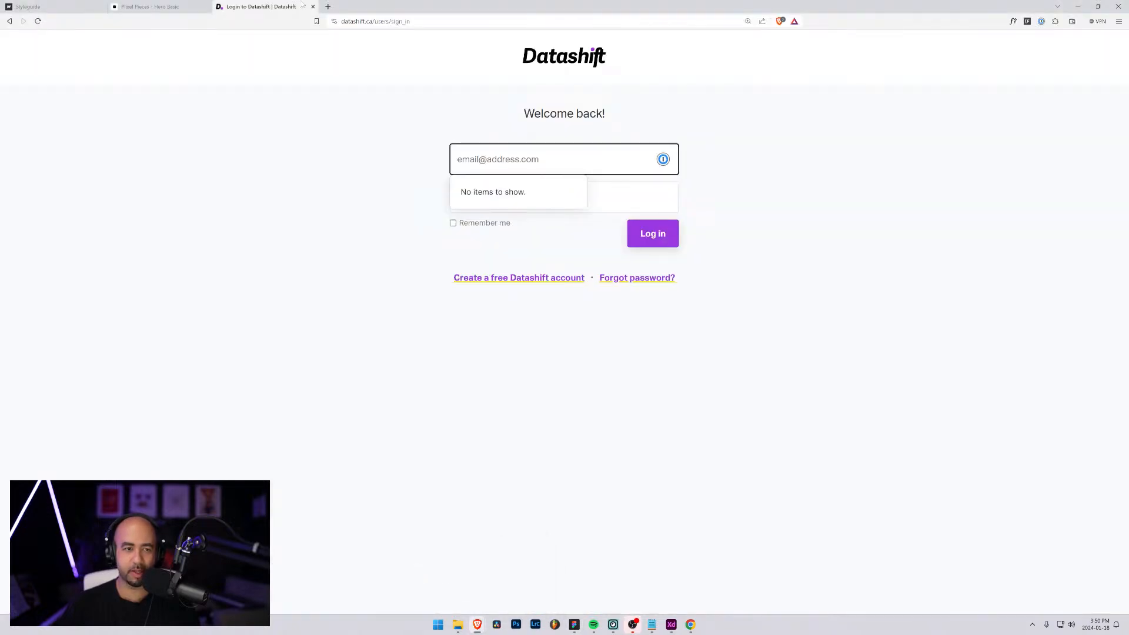
{"action": "left_click", "coordinate": [328, 6]}
{"action": "type", "text": "webfl"}
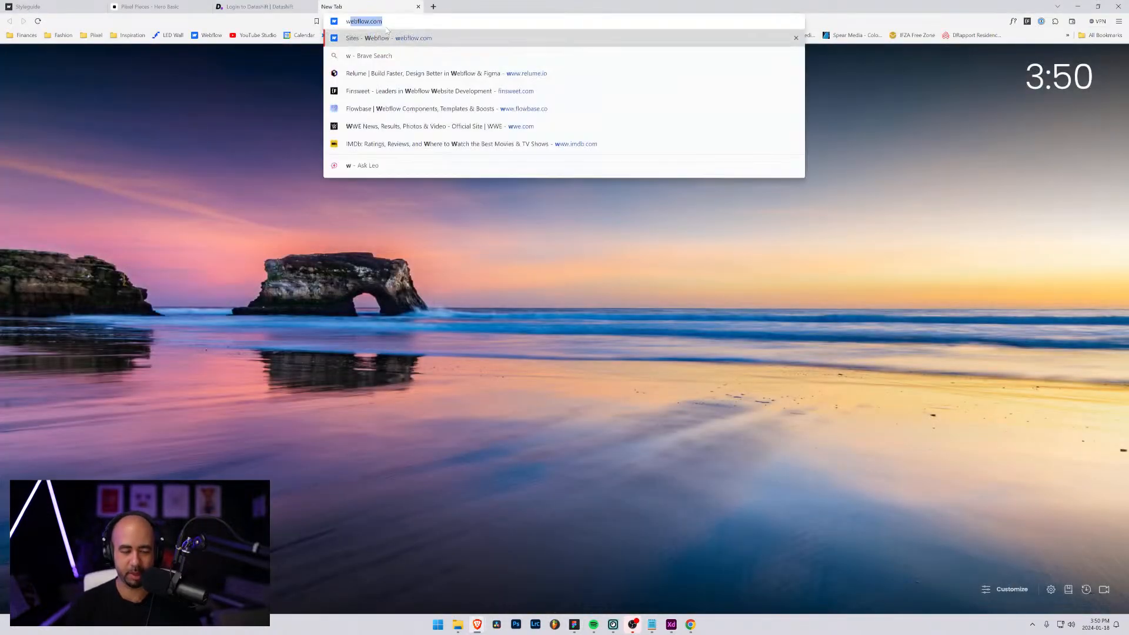
{"action": "type", "text": "ow co"}
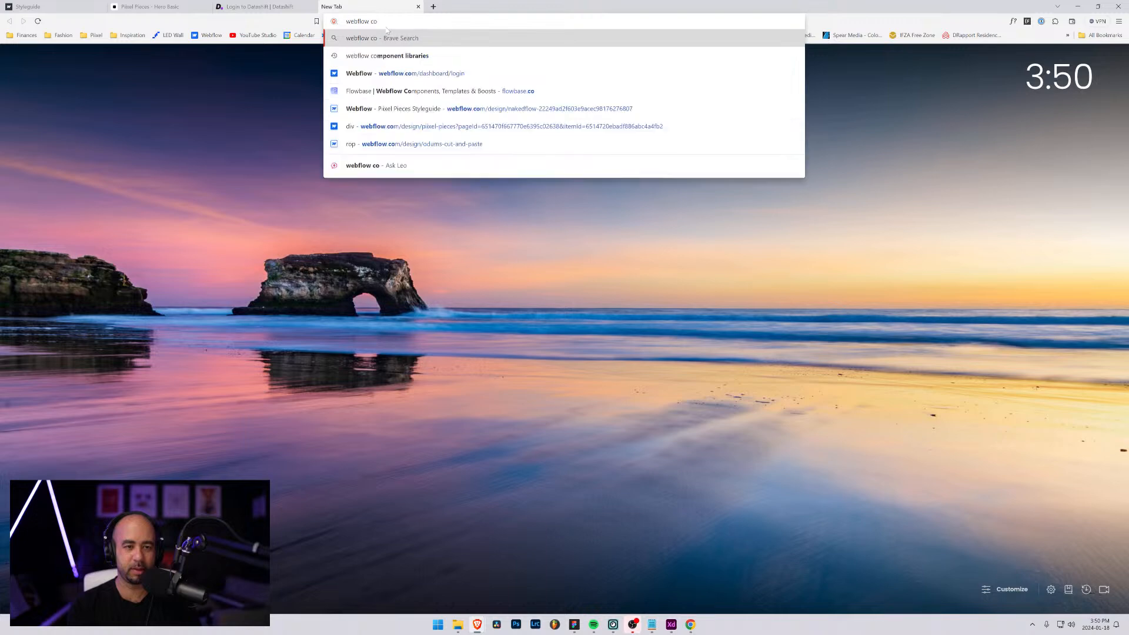
{"action": "key", "text": "BackSpace"}
{"action": "key", "text": "BackSpace"}
{"action": "type", "text": "brand"}
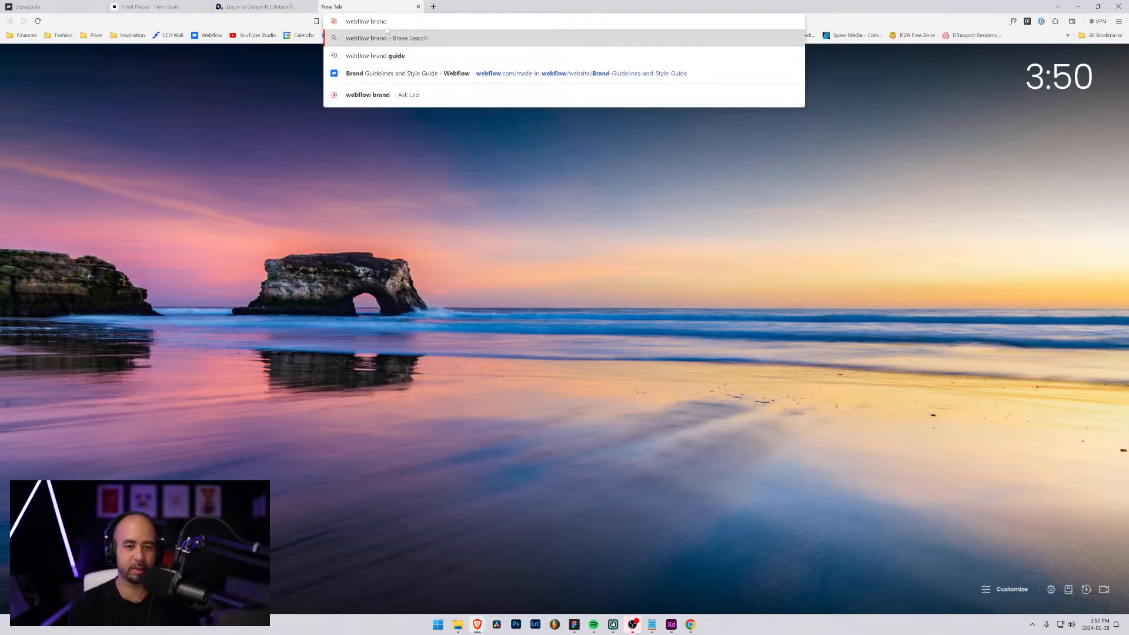
{"action": "key", "text": "Down"}
{"action": "key", "text": "Down"}
{"action": "key", "text": "Return"}
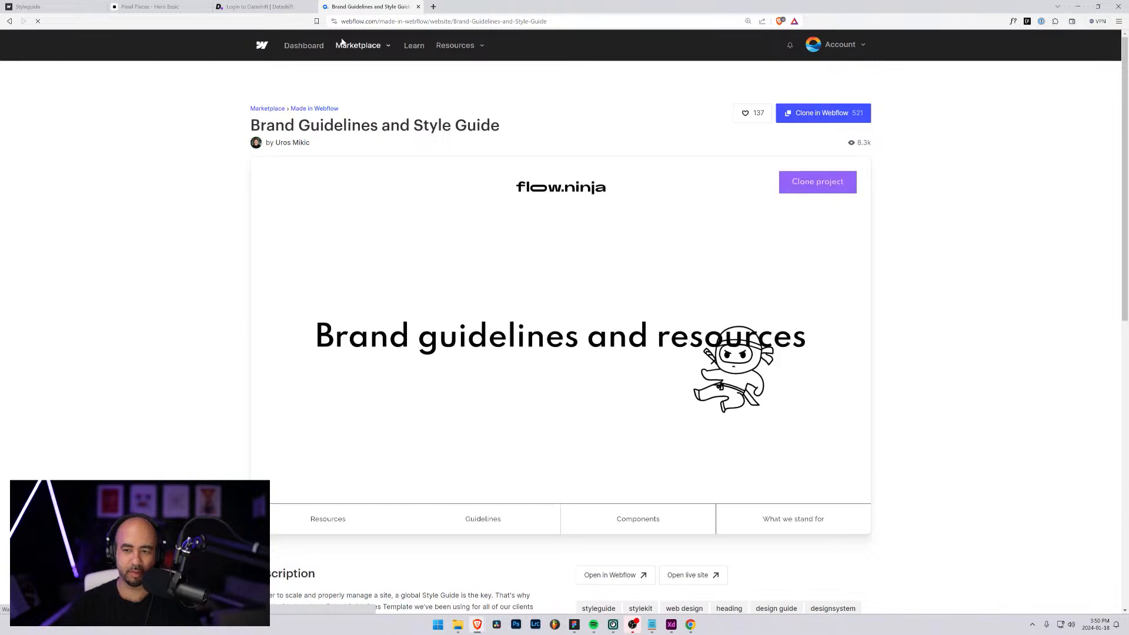
{"action": "scroll", "coordinate": [239, 216], "scroll_direction": "down", "scroll_amount": 4}
{"action": "scroll", "coordinate": [239, 216], "scroll_direction": "up", "scroll_amount": 2}
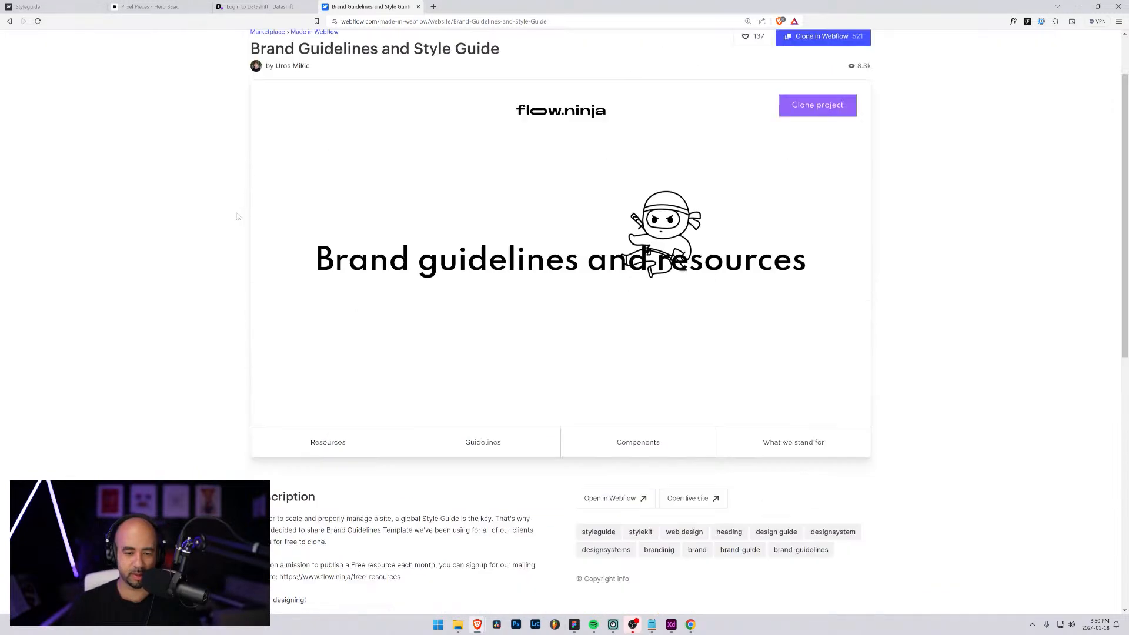
Leave the template page, search the web for "webflow media kit", and open Webflow's About page from the results
{"action": "key", "text": "alt+Left"}
{"action": "type", "text": "webf"}
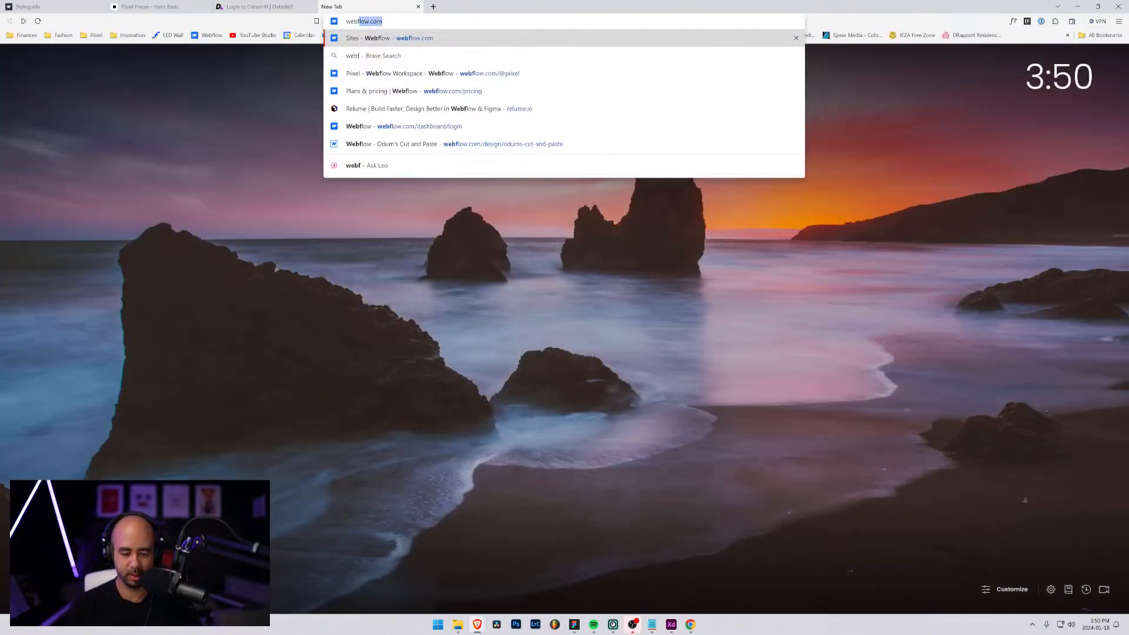
{"action": "type", "text": "low media kit"}
{"action": "key", "text": "Return"}
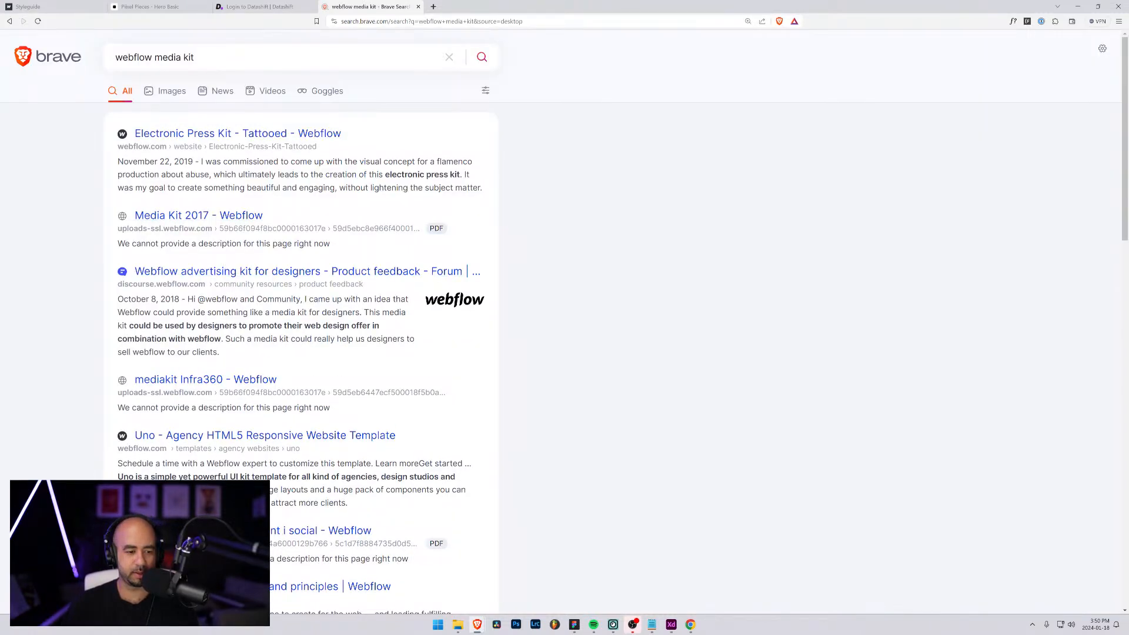
{"action": "scroll", "coordinate": [247, 456], "scroll_direction": "down", "scroll_amount": 2}
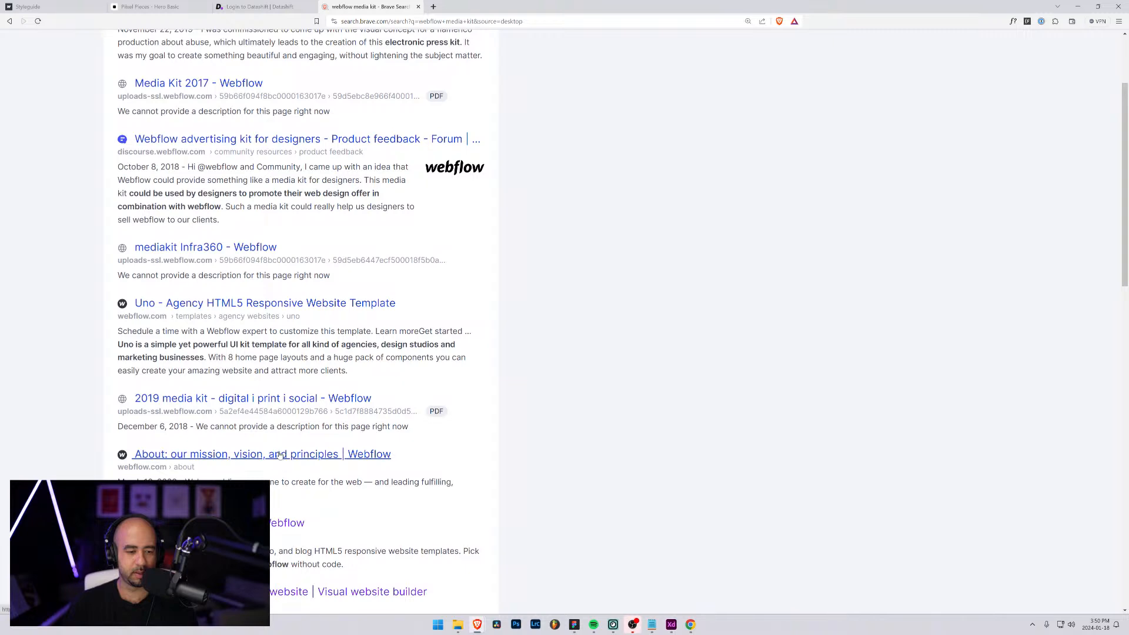
{"action": "left_click", "coordinate": [238, 456]}
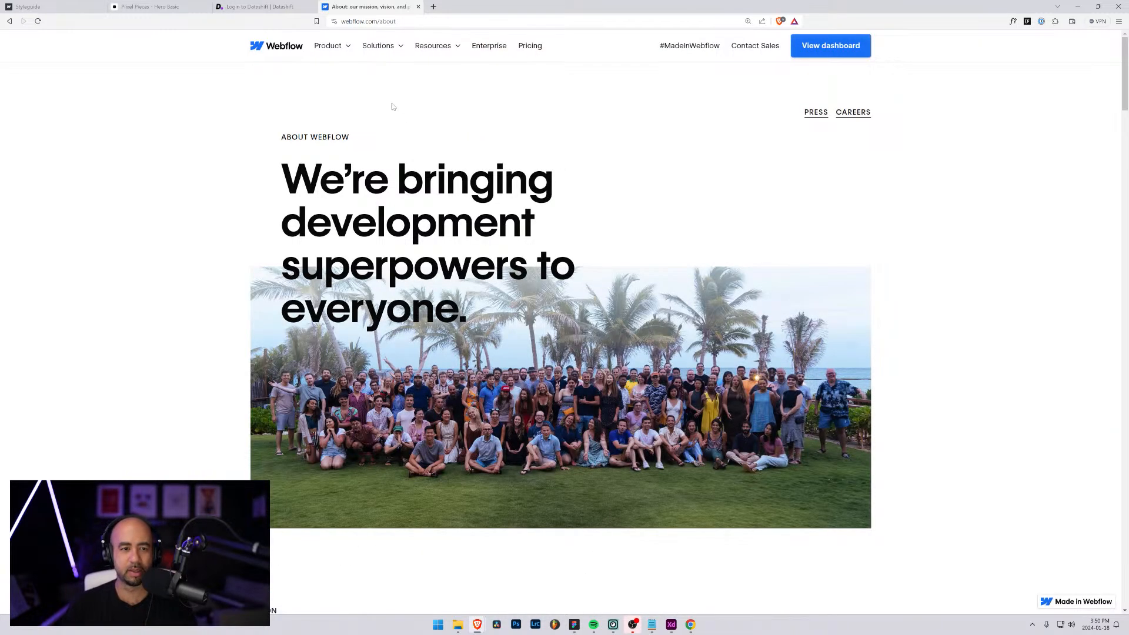
Check the About page's product navigation and footer, then open Webflow's sitemap and look through its links for brand resources
{"action": "left_click", "coordinate": [327, 51]}
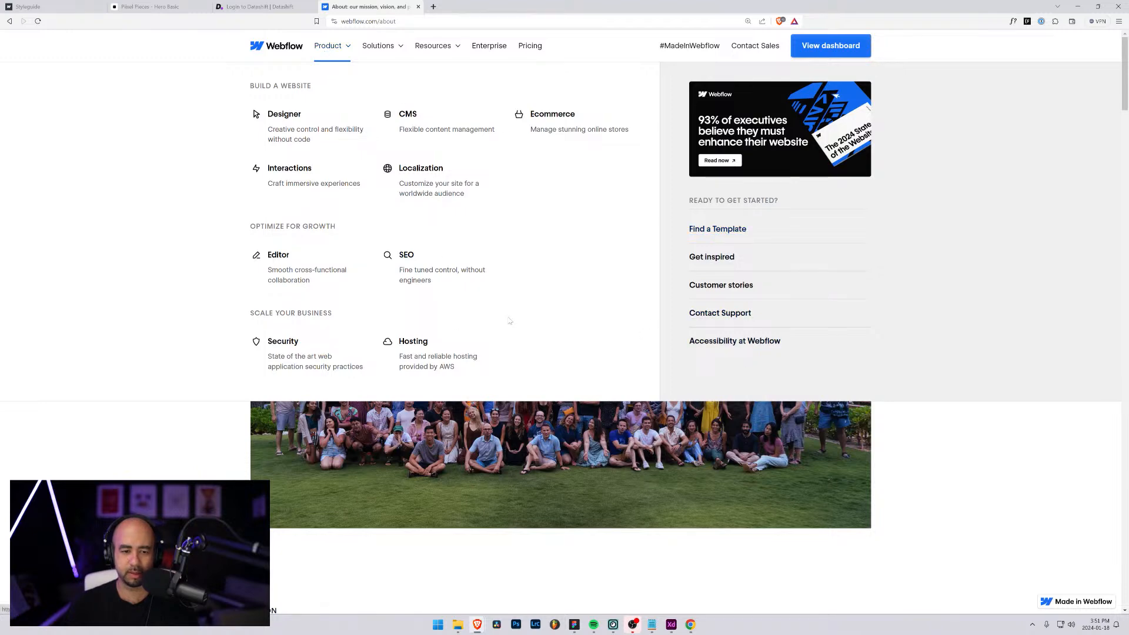
{"action": "scroll", "coordinate": [1089, 393], "scroll_direction": "down", "scroll_amount": 15}
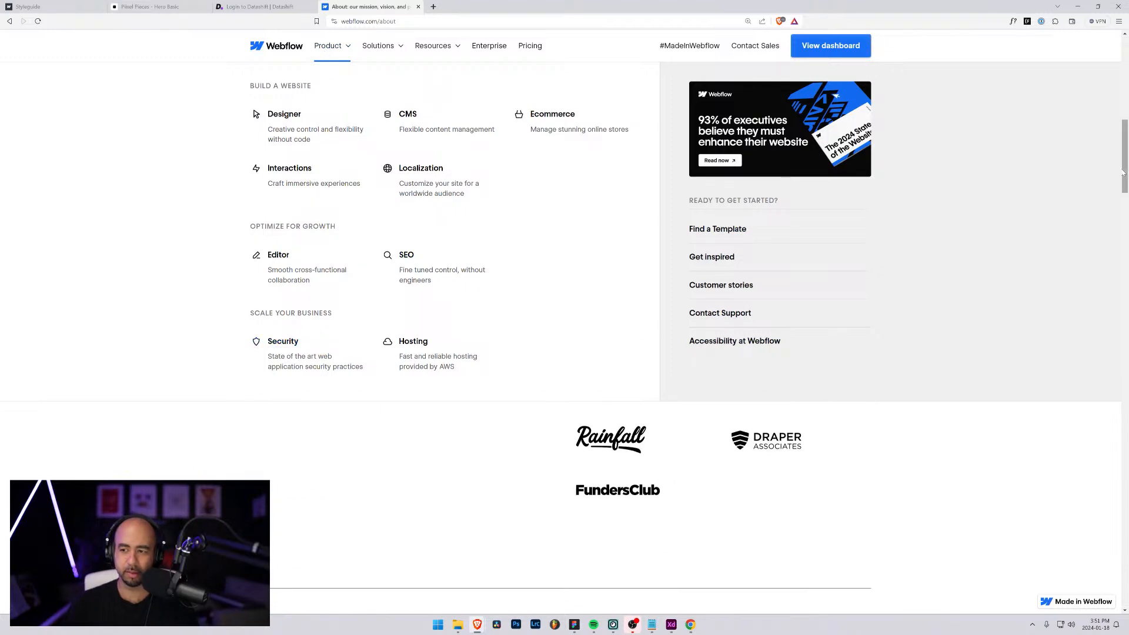
{"action": "scroll", "coordinate": [1088, 392], "scroll_direction": "down", "scroll_amount": 5}
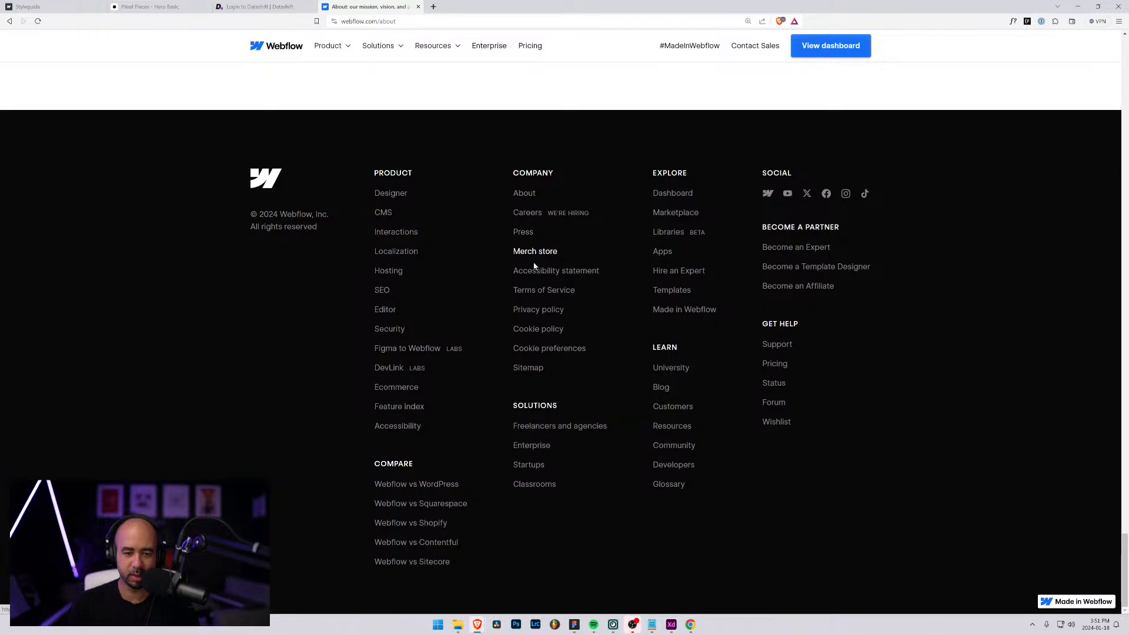
{"action": "left_click", "coordinate": [528, 368]}
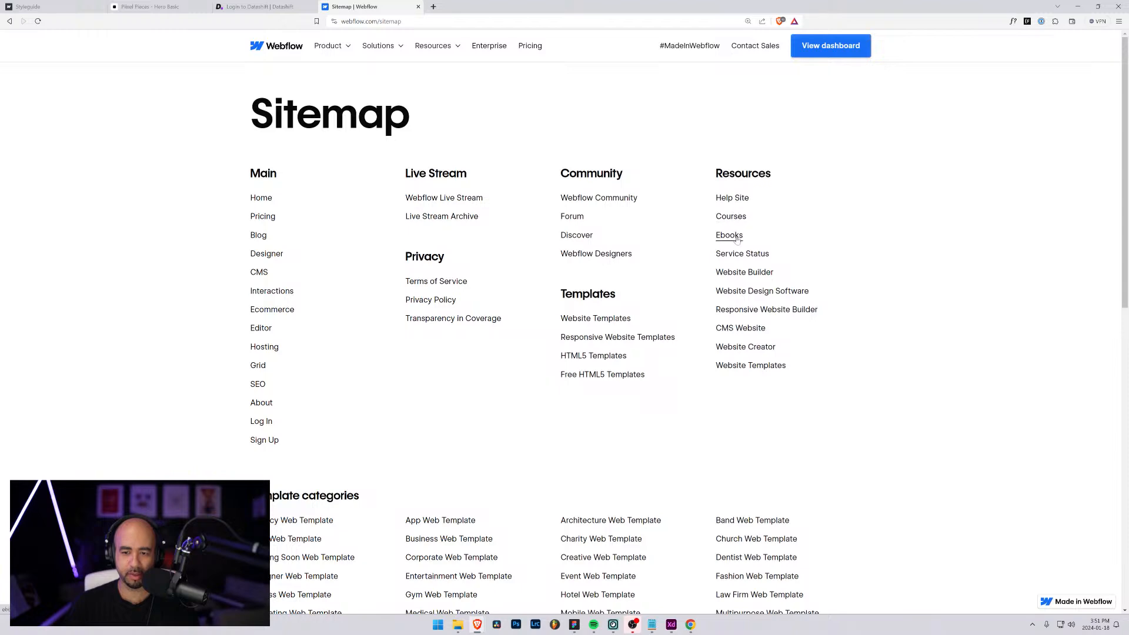
{"action": "scroll", "coordinate": [609, 344], "scroll_direction": "down", "scroll_amount": 5}
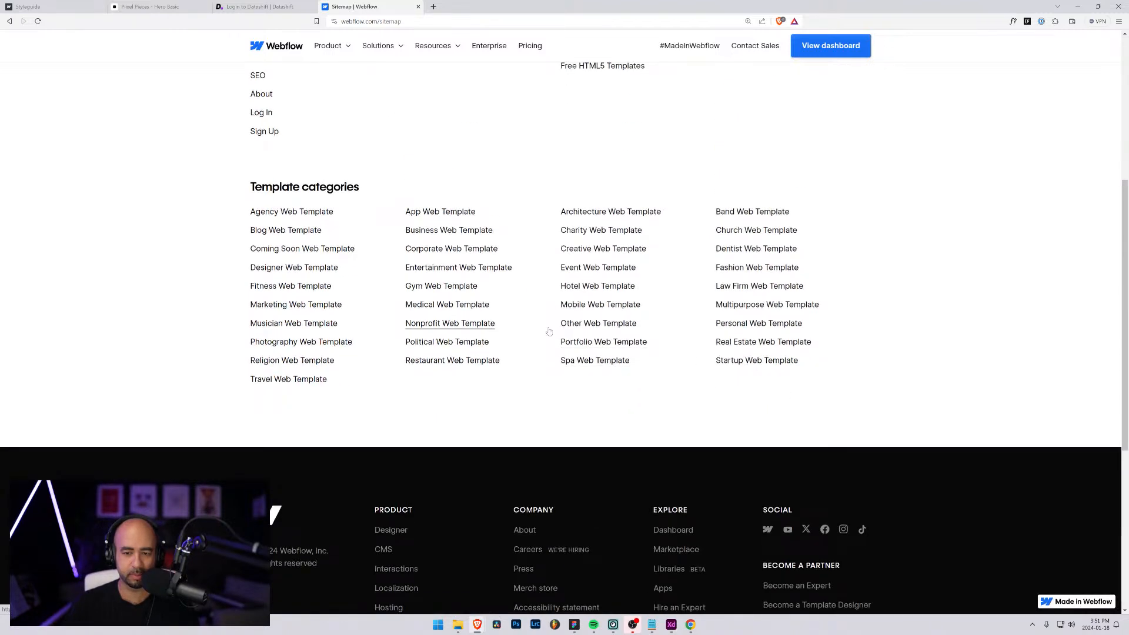
{"action": "scroll", "coordinate": [549, 332], "scroll_direction": "up", "scroll_amount": 4}
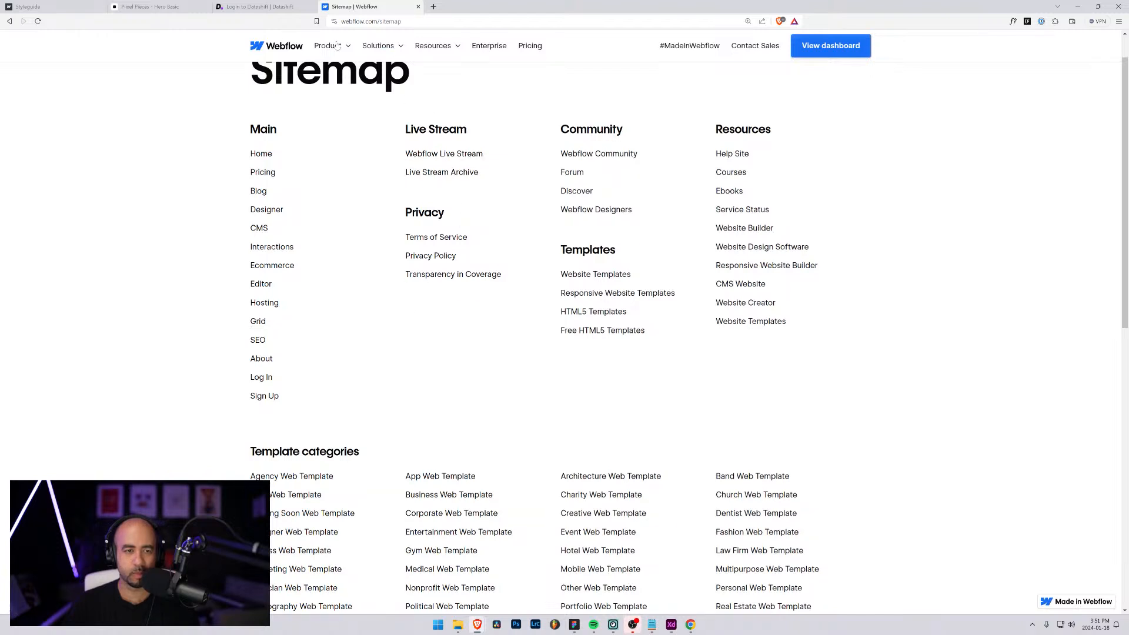
{"action": "left_click_drag", "start_coordinate": [403, 21], "coordinate": [380, 21]}
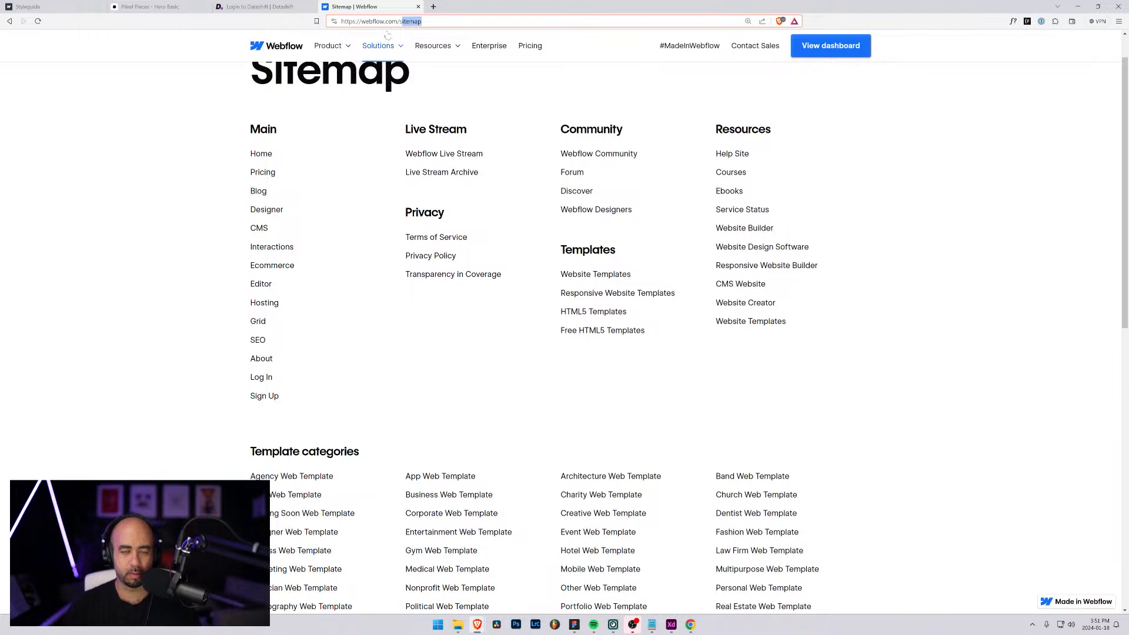
{"action": "key", "text": "BackSpace"}
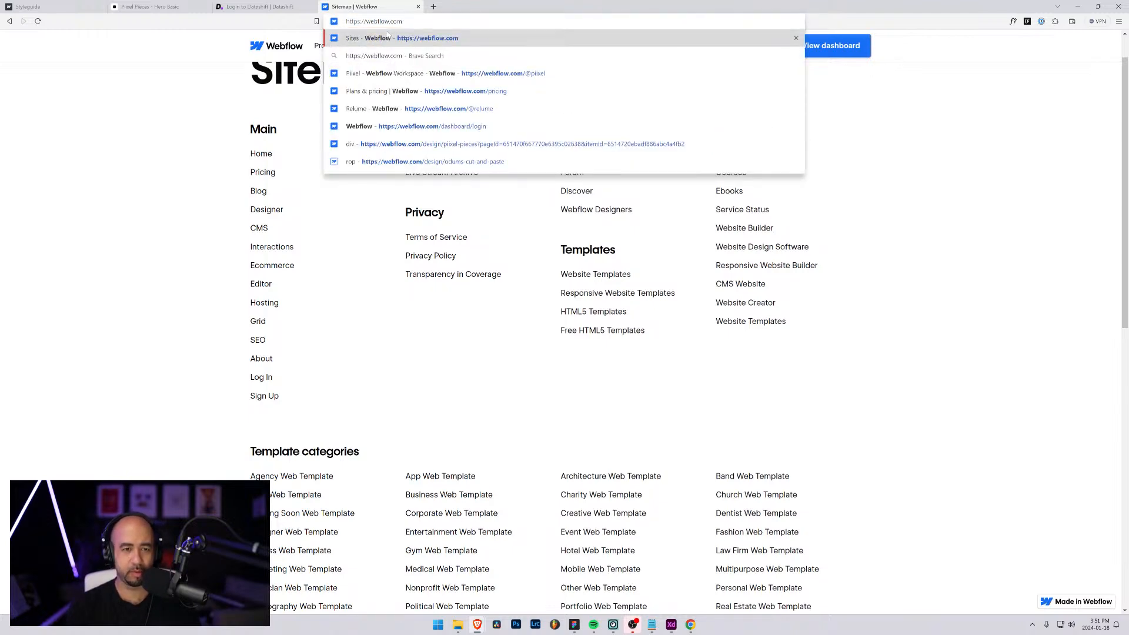
{"action": "key", "text": "BackSpace"}
{"action": "type", "text": "l"}
{"action": "key", "text": "BackSpace"}
{"action": "type", "text": "brandi"}
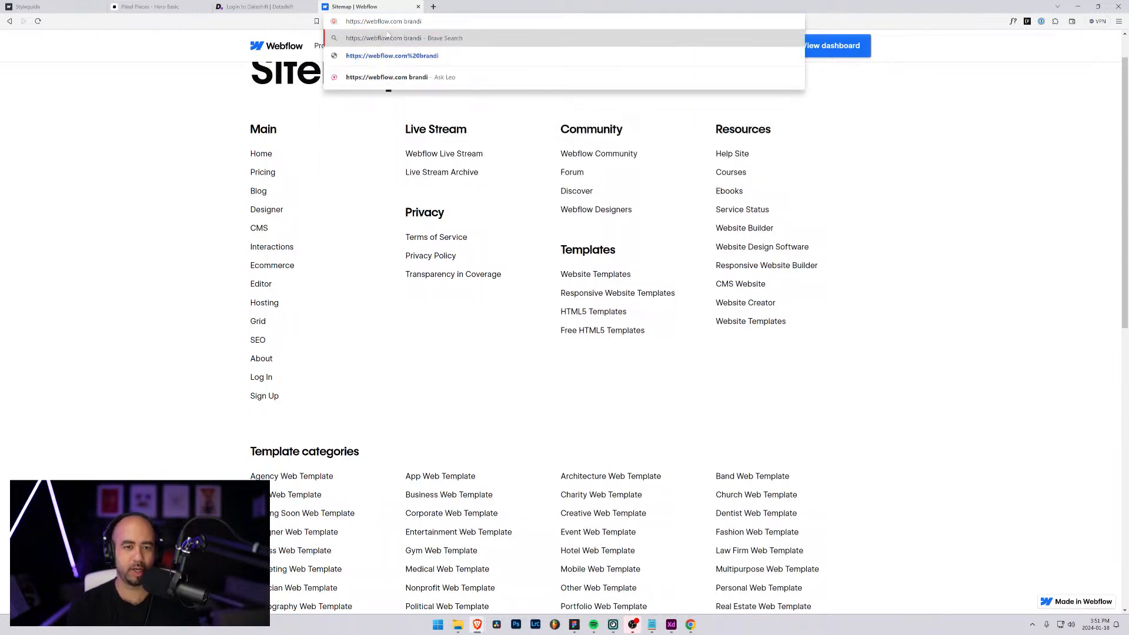
{"action": "key", "text": "Return"}
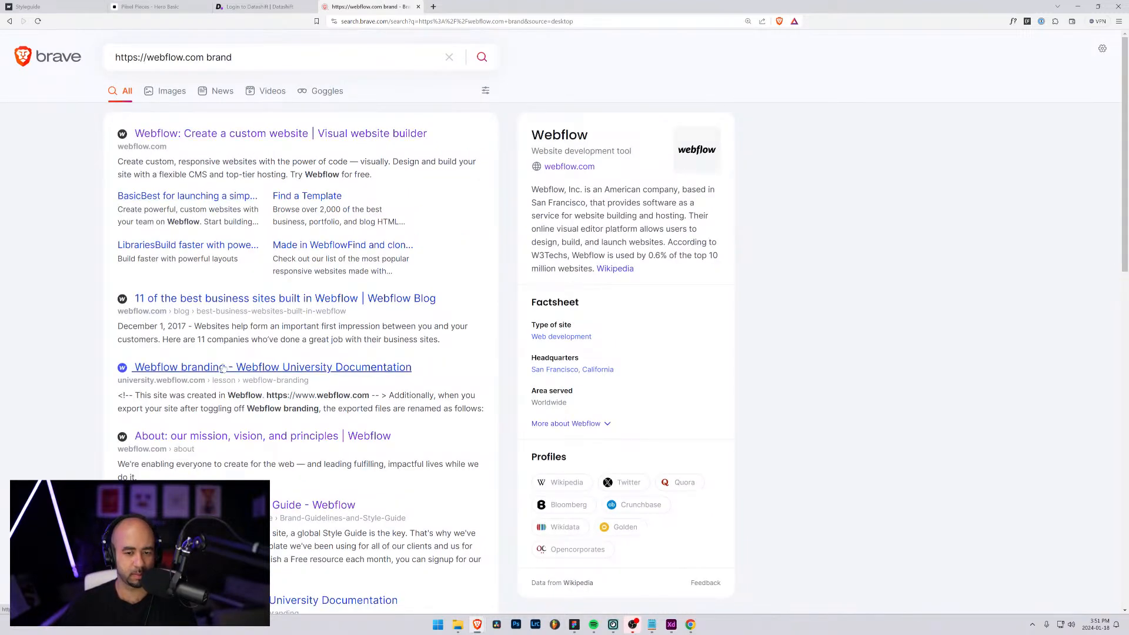
{"action": "scroll", "coordinate": [223, 368], "scroll_direction": "down", "scroll_amount": 3}
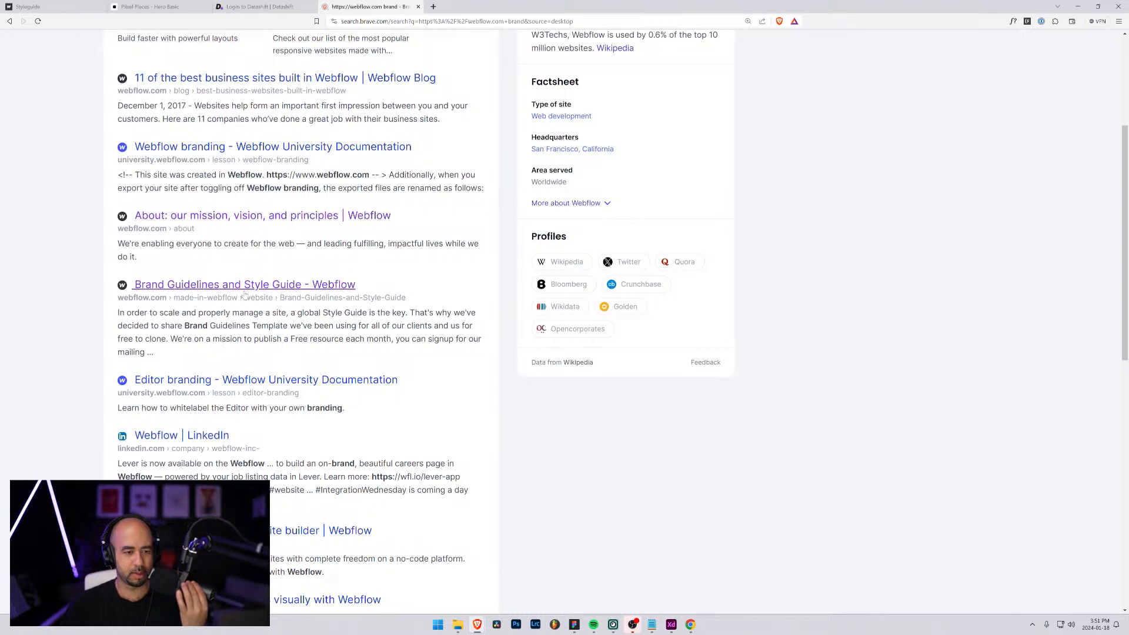
{"action": "scroll", "coordinate": [250, 287], "scroll_direction": "down", "scroll_amount": 3}
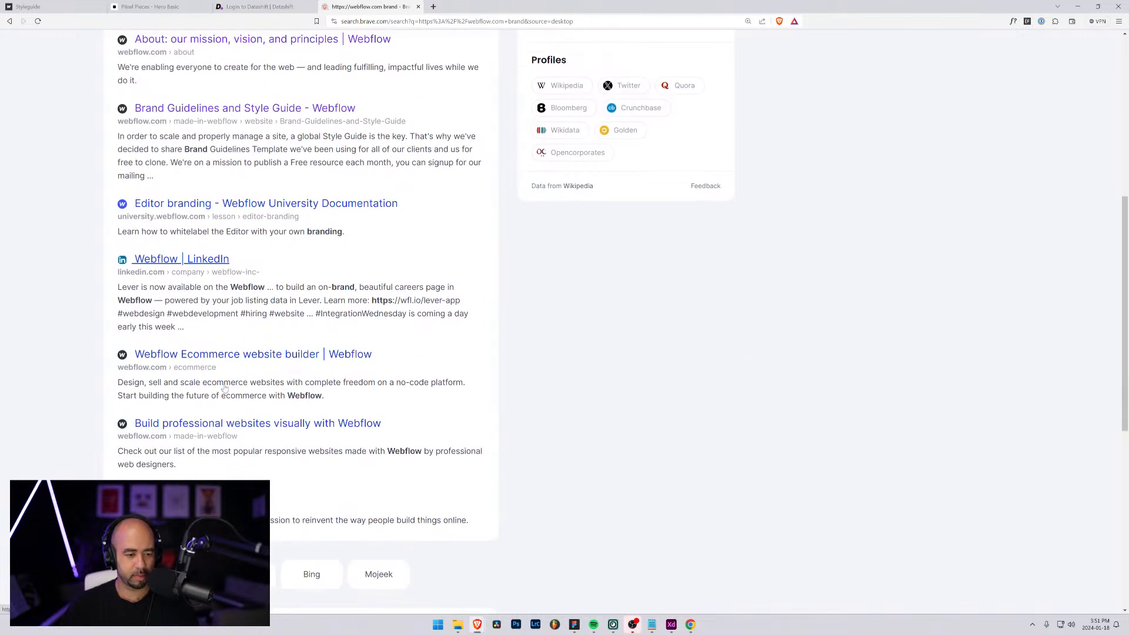
{"action": "scroll", "coordinate": [264, 264], "scroll_direction": "up", "scroll_amount": 6}
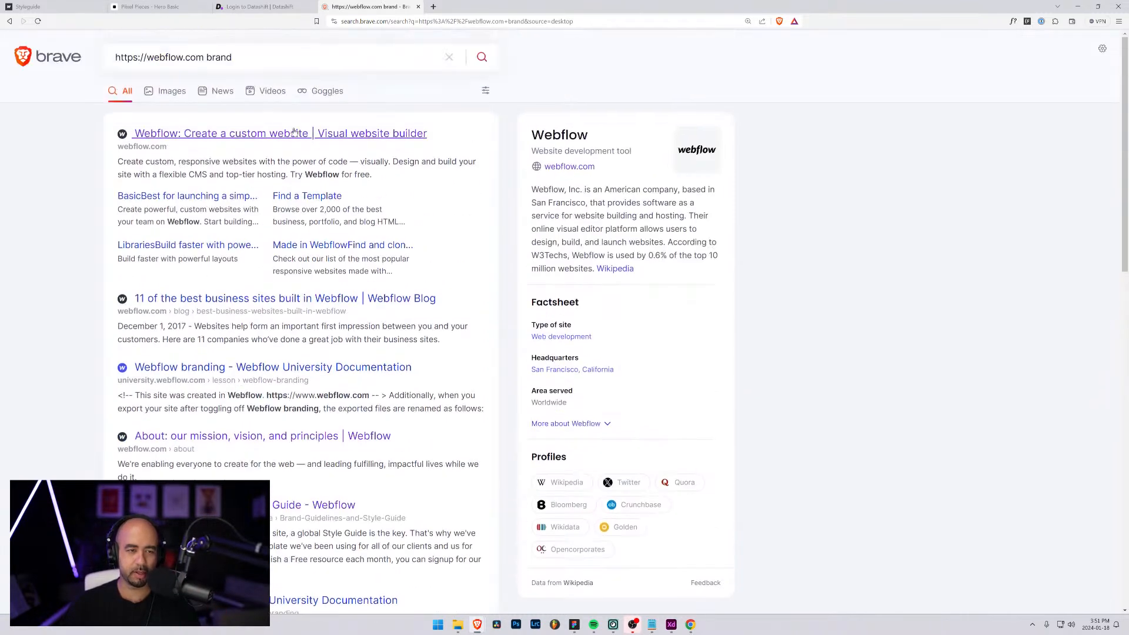
Search for "webflow brand guidelines" and open the Webflow Brand site at brand-at.webflow.io
{"action": "left_click_drag", "start_coordinate": [254, 58], "coordinate": [37, 44]}
{"action": "type", "text": "webflow"}
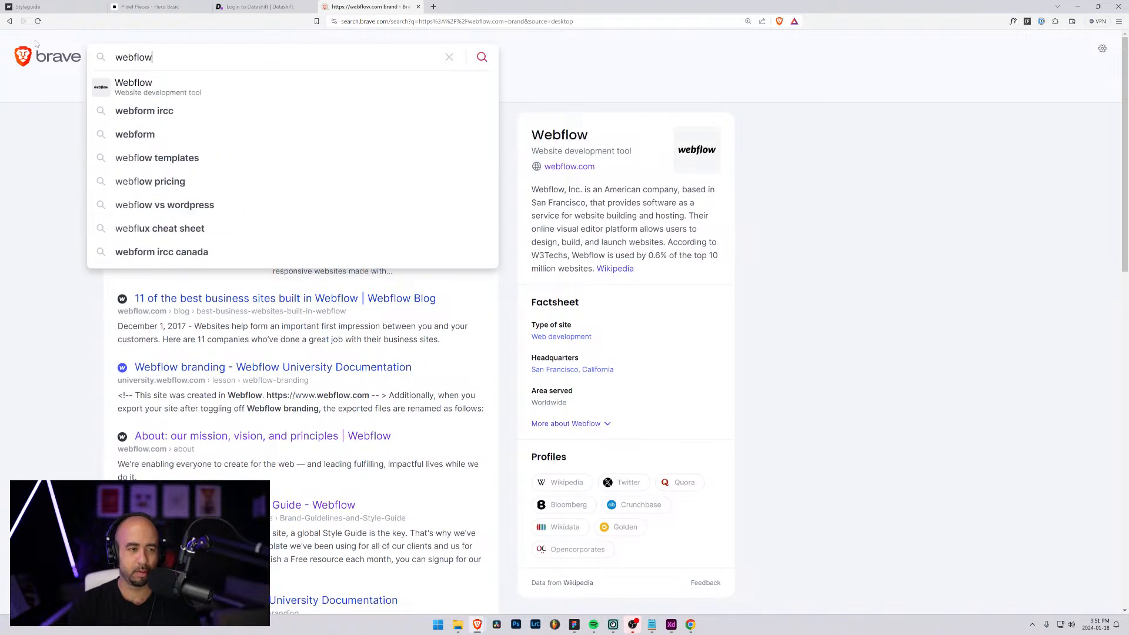
{"action": "type", "text": " brand guidelines"}
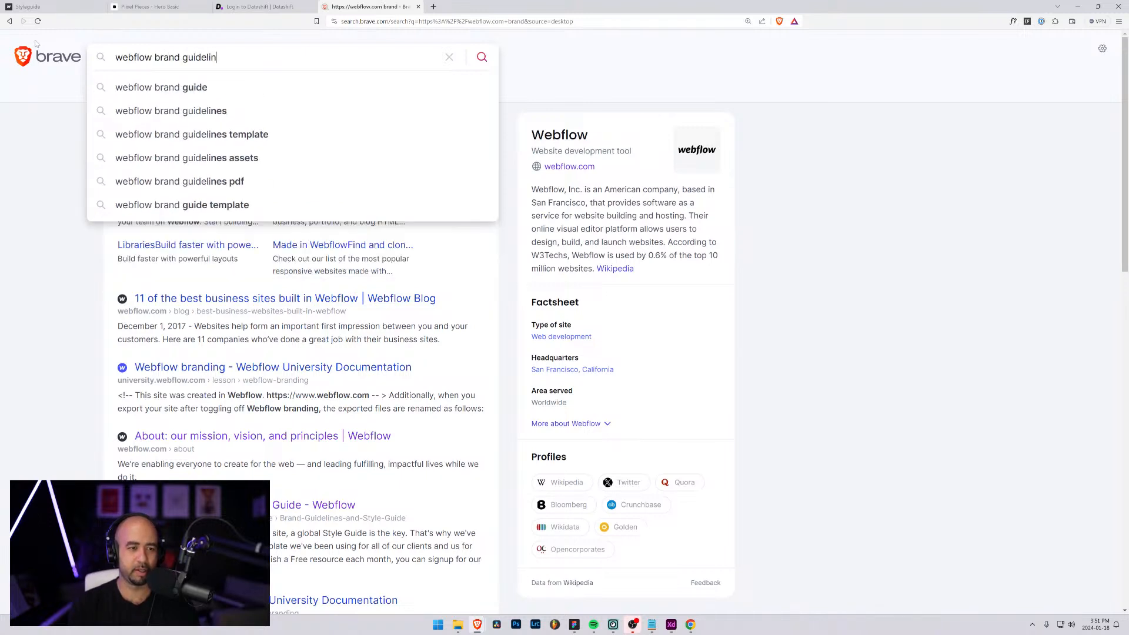
{"action": "key", "text": "Return"}
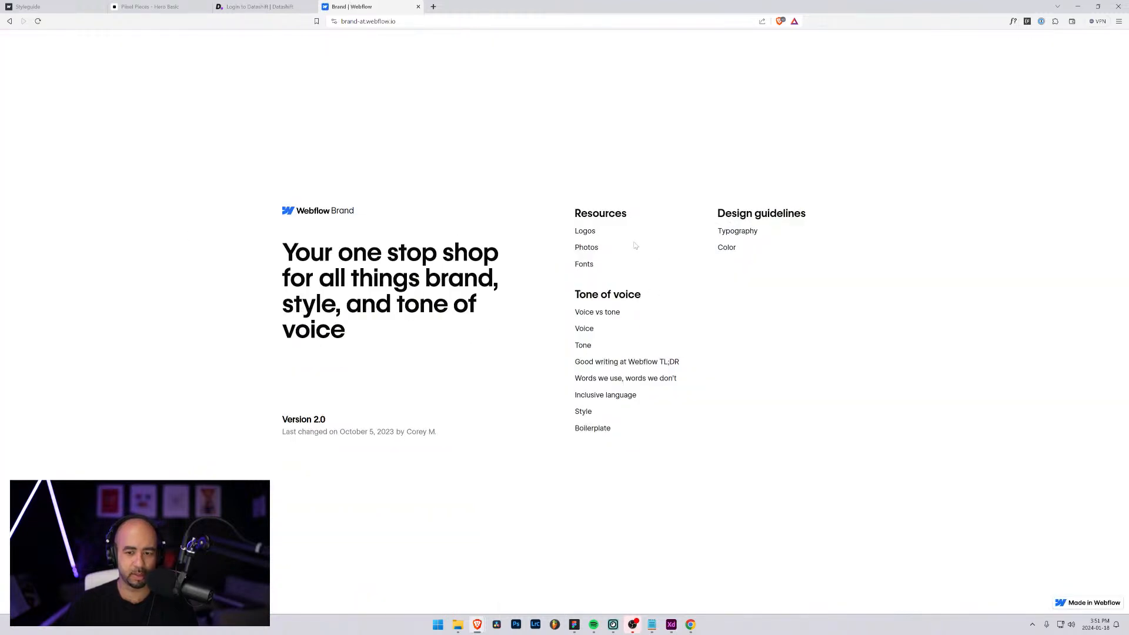
Open the Color section of Webflow's design guidelines and examine the main palette and the paragraph and caption styles
{"action": "left_click", "coordinate": [727, 248]}
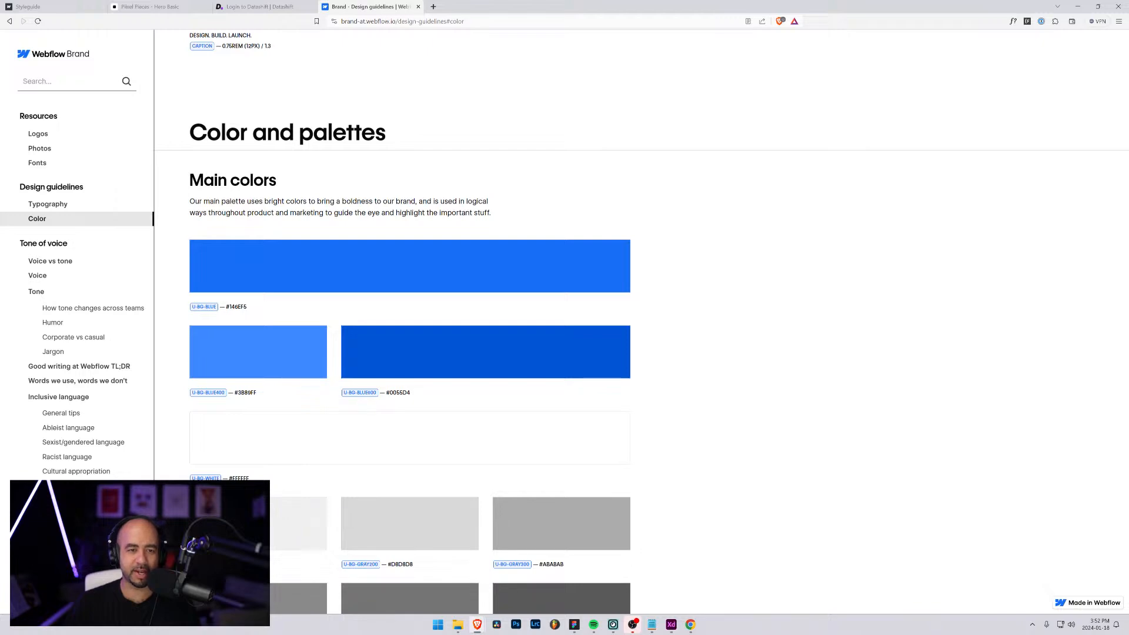
{"action": "scroll", "coordinate": [298, 261], "scroll_direction": "up", "scroll_amount": 10}
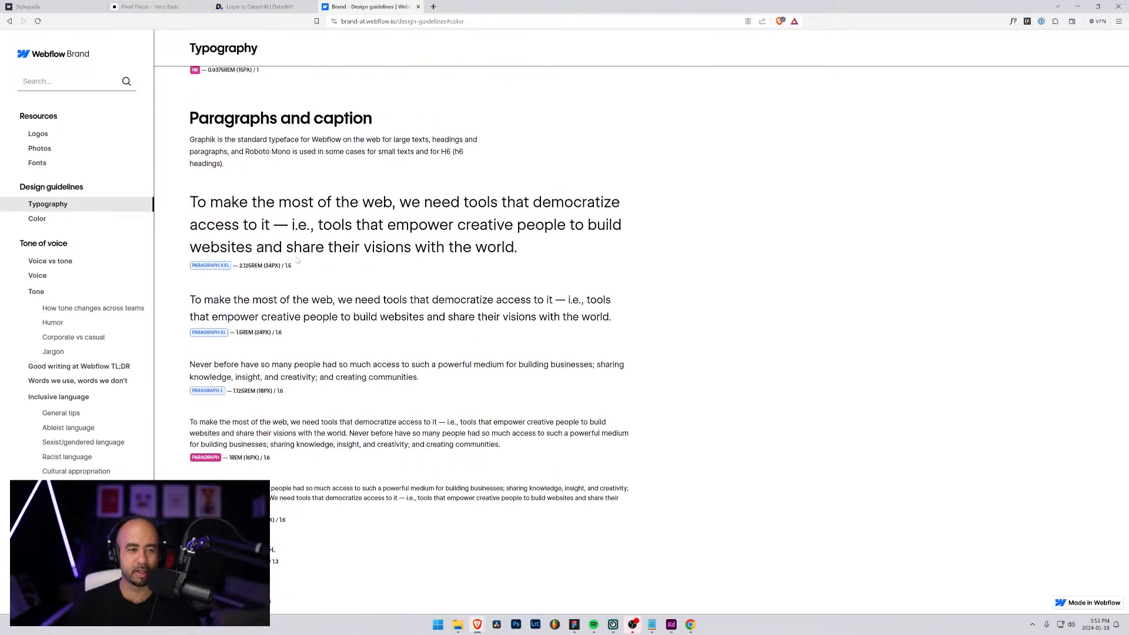
{"action": "scroll", "coordinate": [298, 261], "scroll_direction": "down", "scroll_amount": 10}
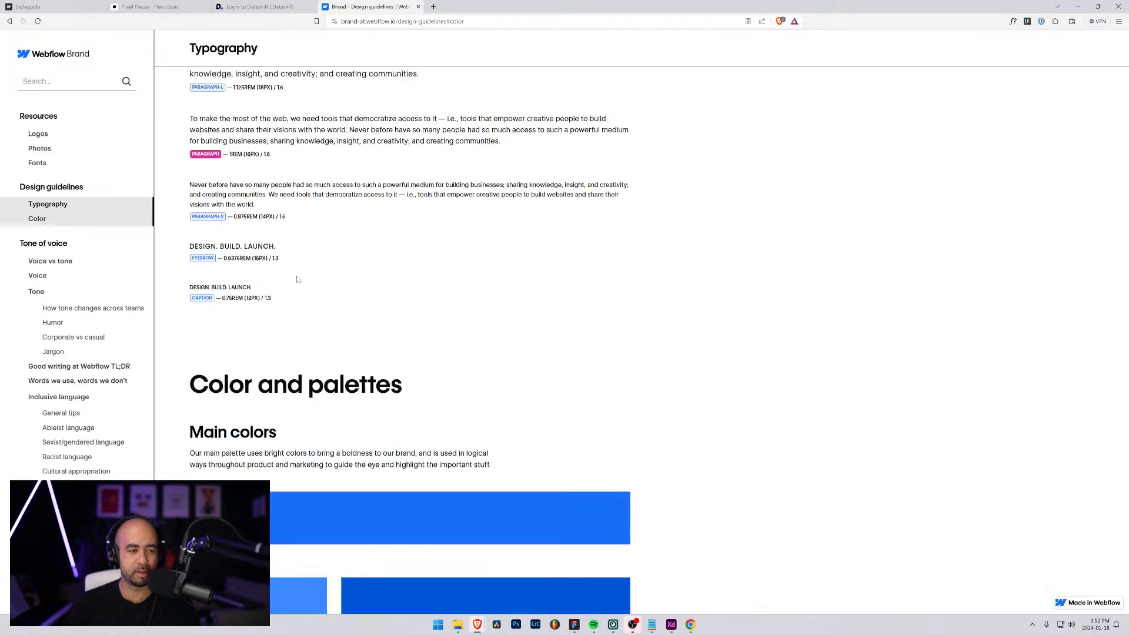
Copy the main blue's hex value, #146EF5, from the Main colors palette in Webflow's brand guidelines
{"action": "scroll", "coordinate": [297, 280], "scroll_direction": "up", "scroll_amount": 1}
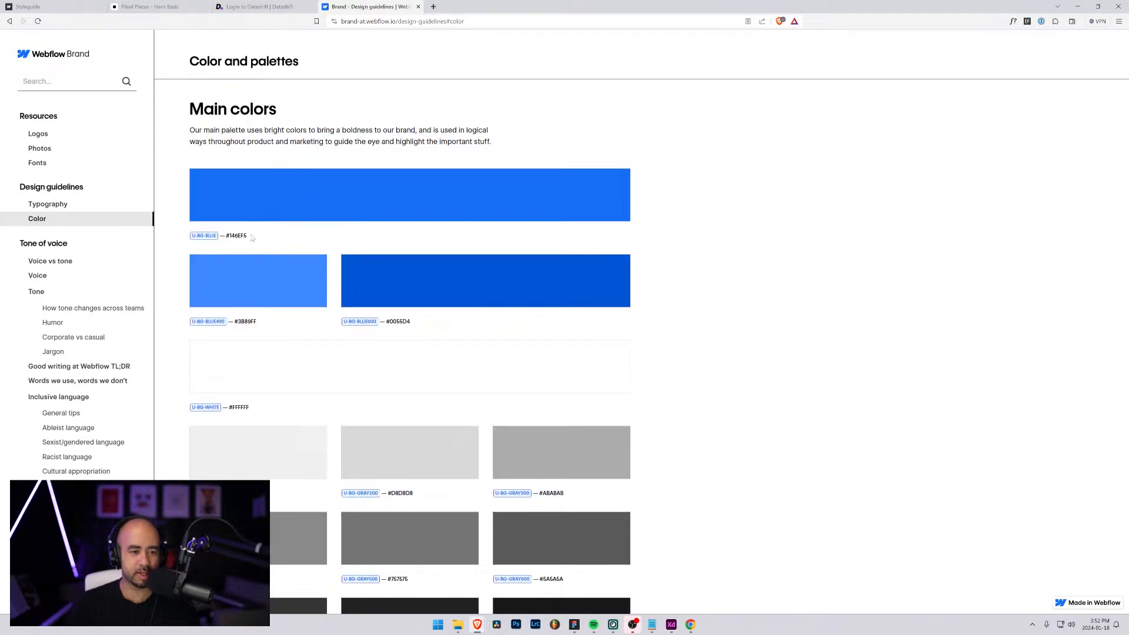
{"action": "left_click_drag", "start_coordinate": [251, 237], "coordinate": [226, 236]}
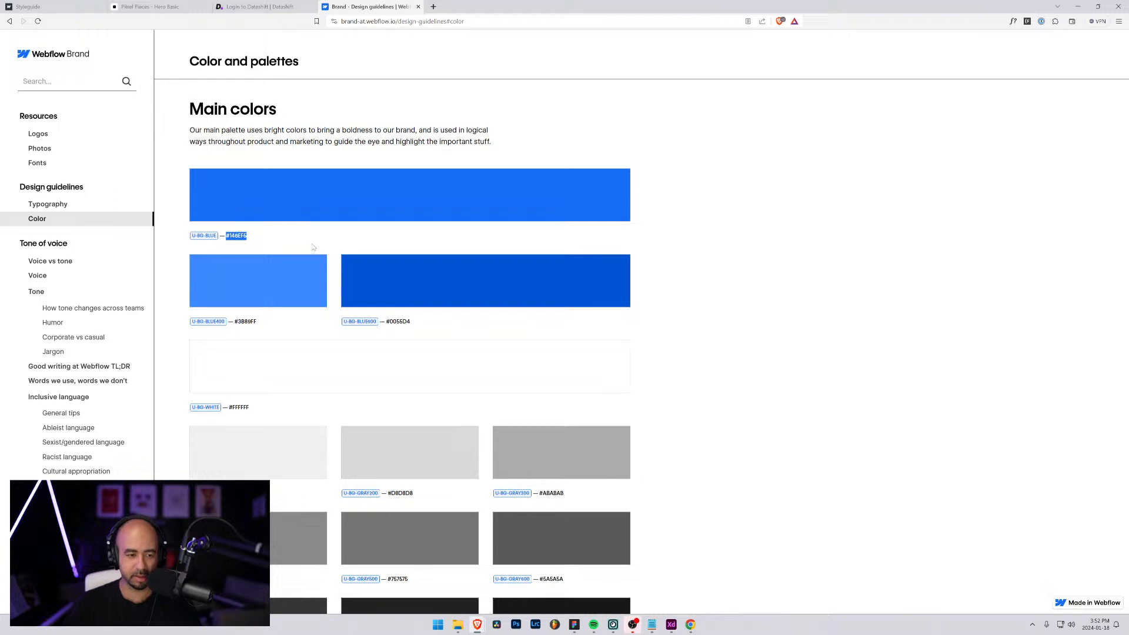
{"action": "left_click", "coordinate": [789, 286]}
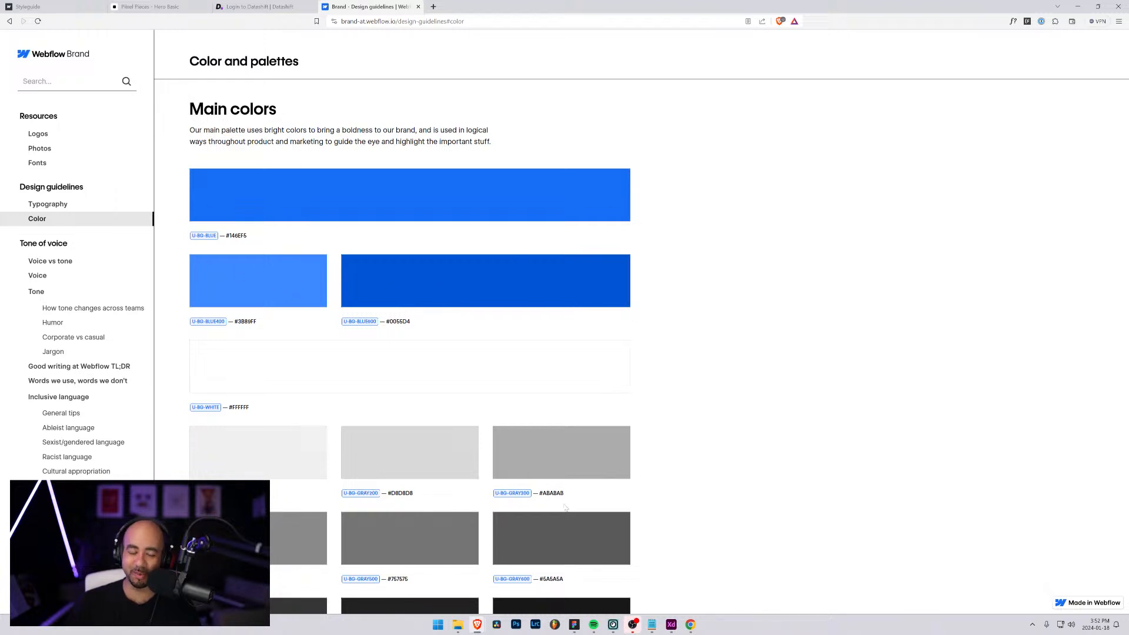
Switch to Figma, float its window over the Webflow brand page and bring the style guide's colour swatches into view
{"action": "mouse_move", "coordinate": [576, 630]}
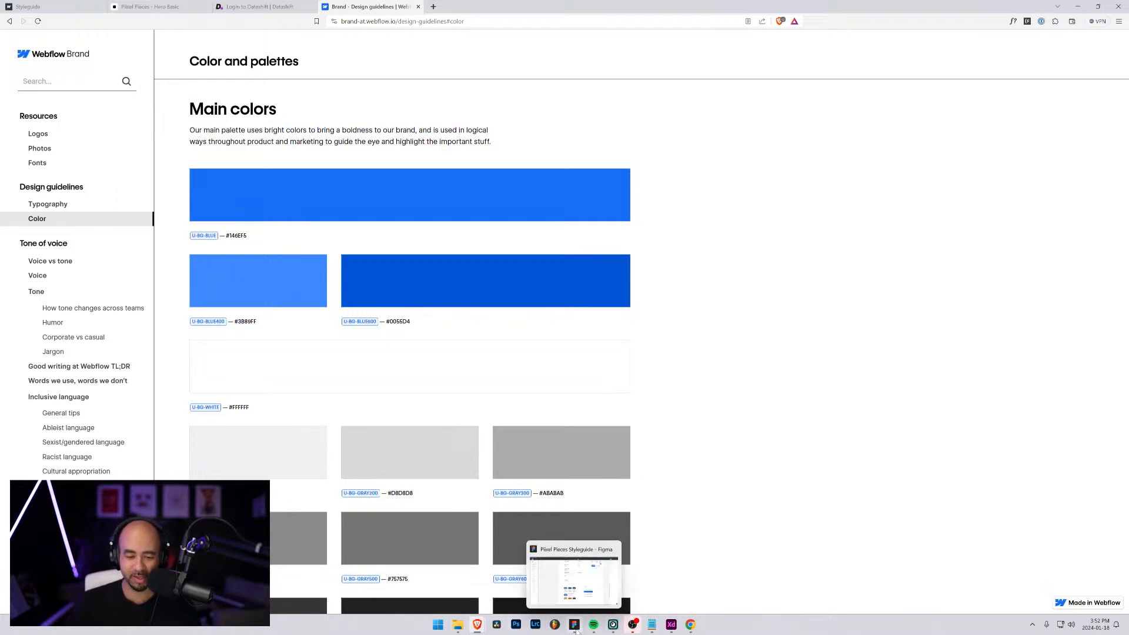
{"action": "left_click", "coordinate": [575, 625]}
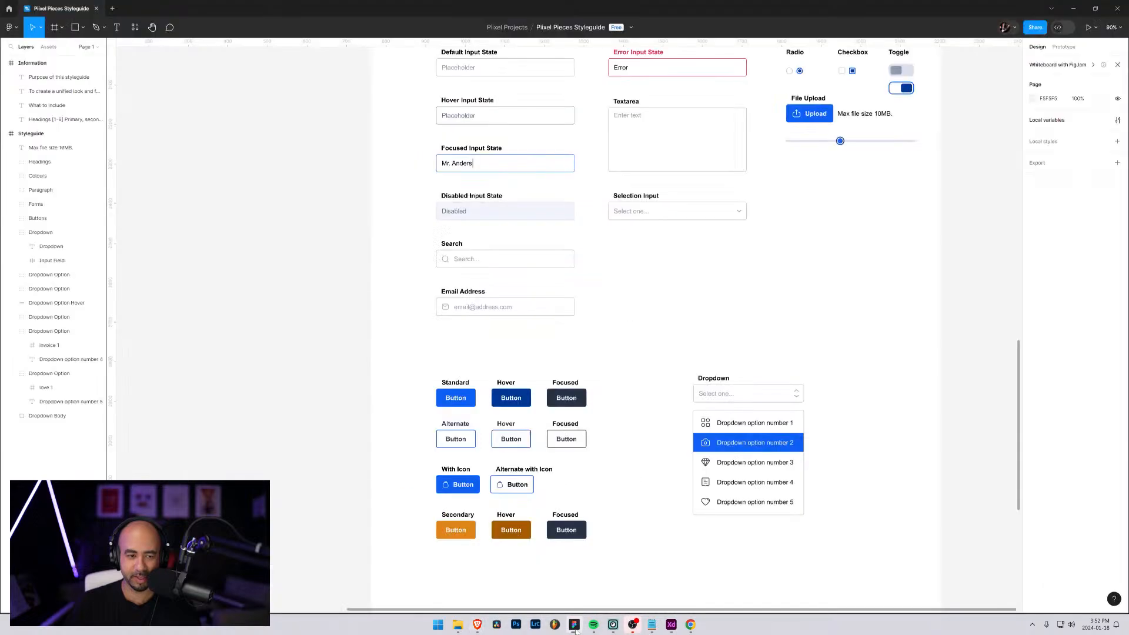
{"action": "left_click_drag", "start_coordinate": [577, 8], "coordinate": [394, 328]}
{"action": "scroll", "coordinate": [809, 346], "scroll_direction": "up", "scroll_amount": 10}
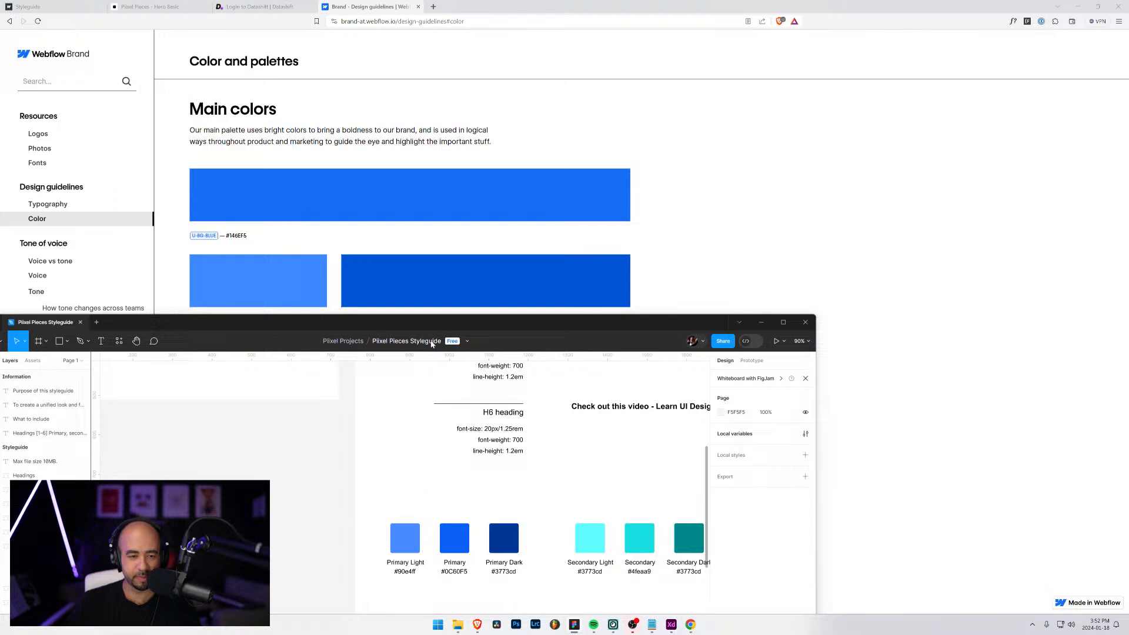
{"action": "left_click_drag", "start_coordinate": [433, 326], "coordinate": [563, 161]}
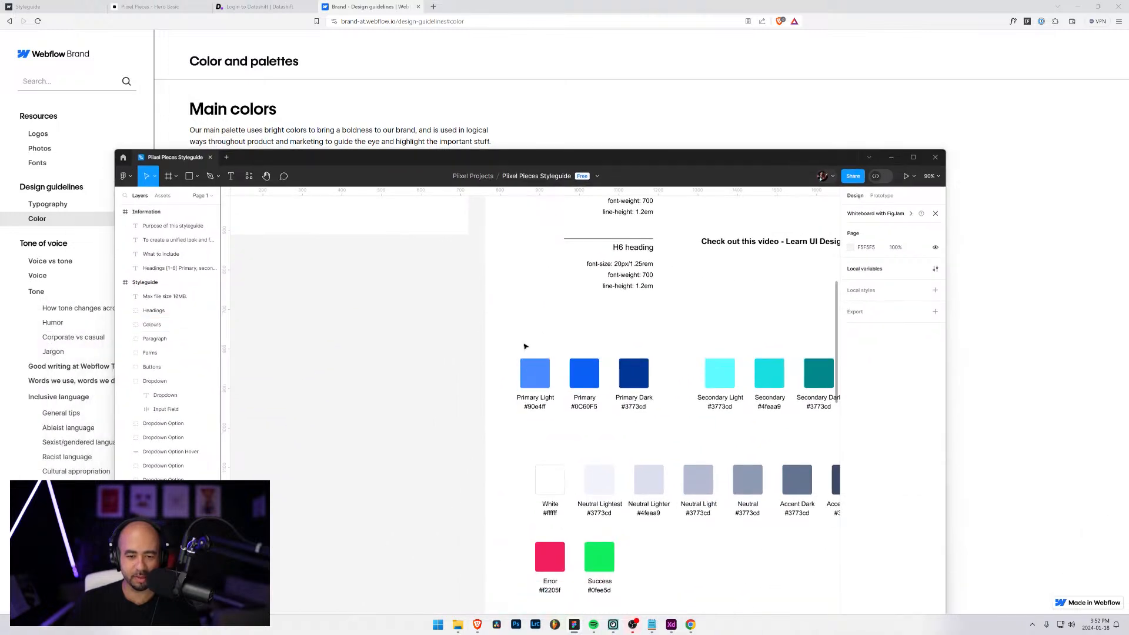
Duplicate the Primary group of three blue swatches and place the copy directly above the original row
{"action": "left_click", "coordinate": [535, 371]}
{"action": "double_click", "coordinate": [537, 371]}
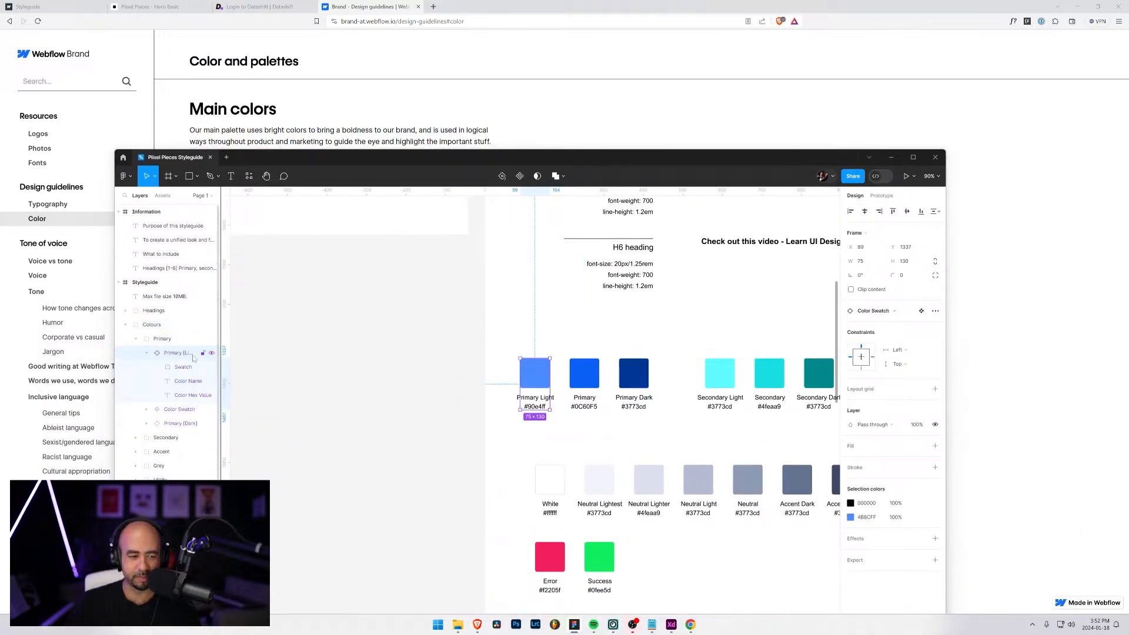
{"action": "left_click", "coordinate": [136, 340]}
{"action": "left_click", "coordinate": [158, 341]}
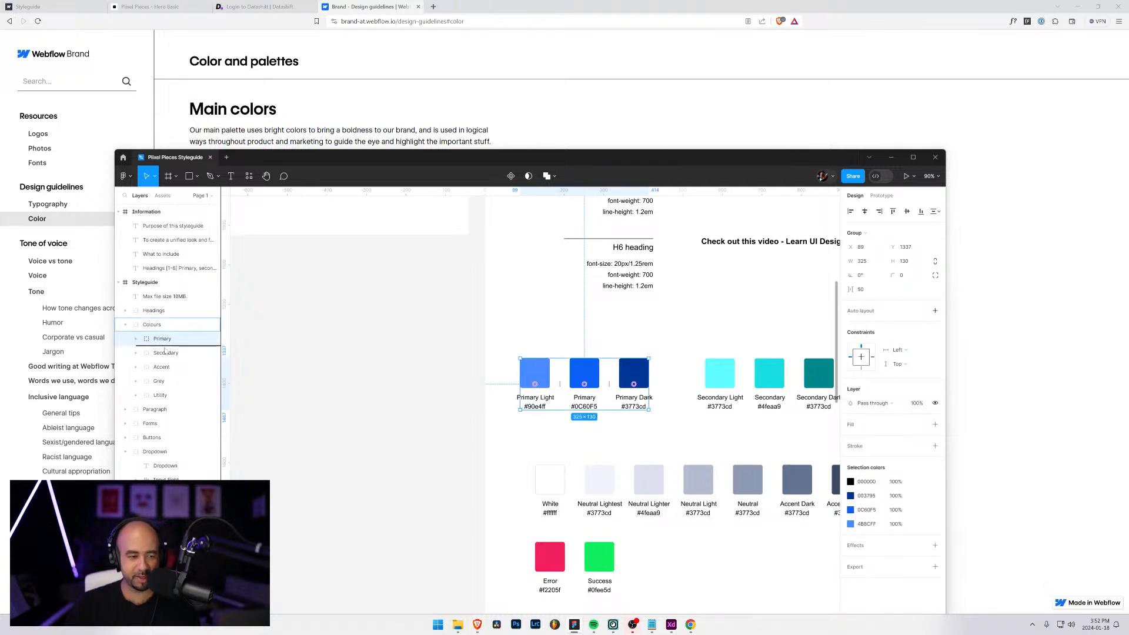
{"action": "key", "text": "ctrl+d"}
{"action": "left_click_drag", "start_coordinate": [542, 382], "coordinate": [542, 324]}
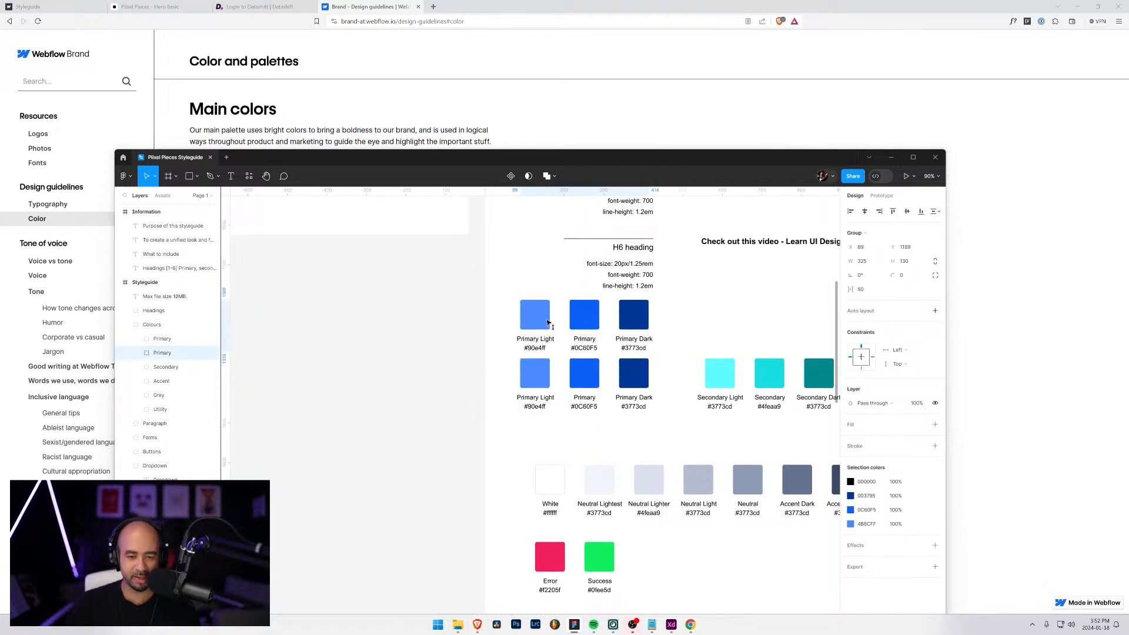
Set the fill of the Primary swatch in the duplicated row to Webflow's blue, 146EF5
{"action": "left_click_drag", "start_coordinate": [516, 157], "coordinate": [523, 258]}
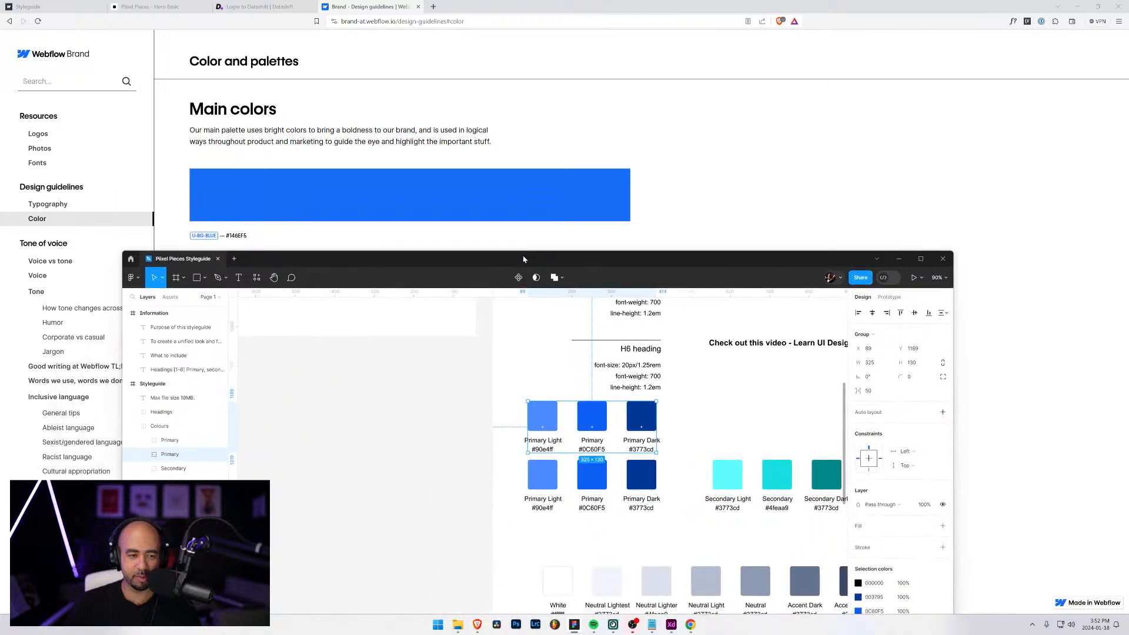
{"action": "double_click", "coordinate": [591, 415]}
{"action": "double_click", "coordinate": [591, 415]}
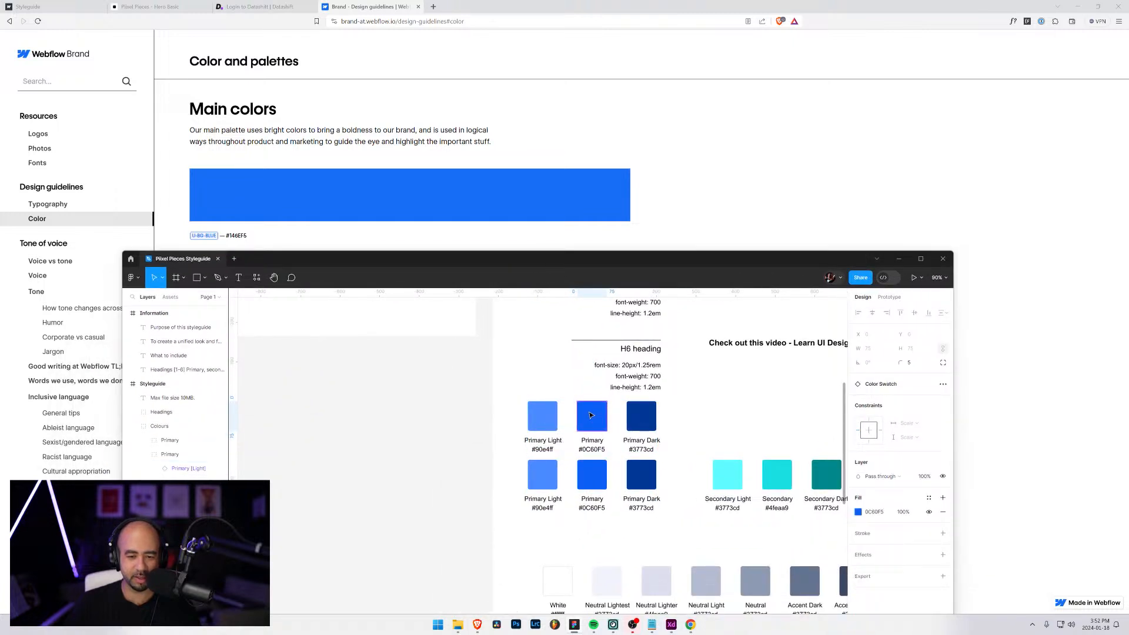
{"action": "left_click", "coordinate": [876, 511]}
{"action": "type", "text": "146EF5"}
{"action": "key", "text": "Return"}
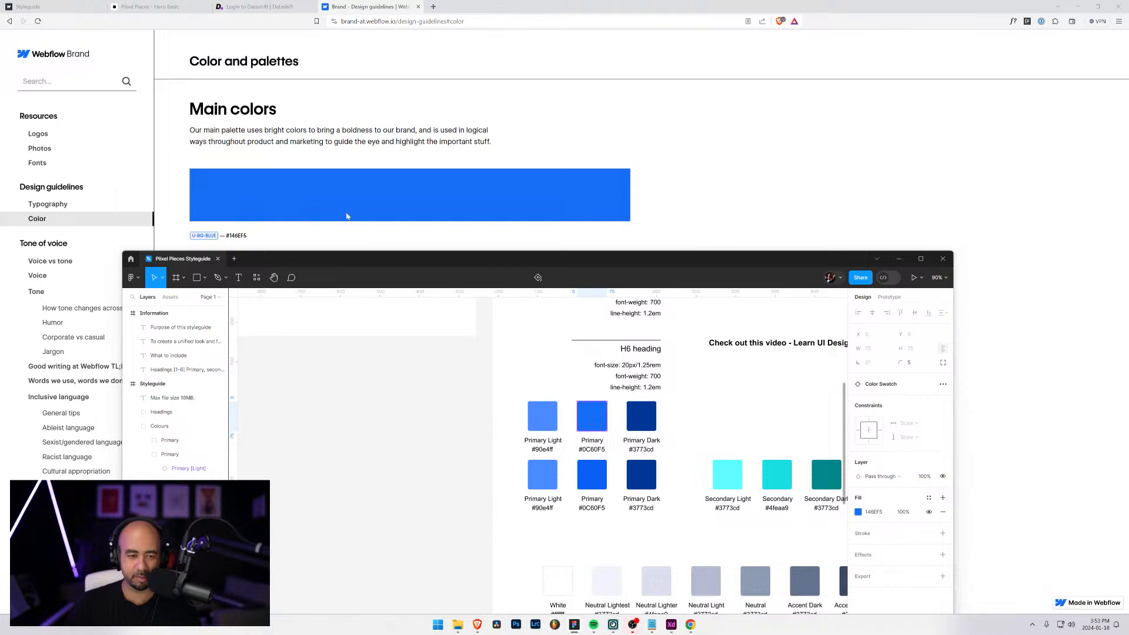
Copy the lighter blue #3B89FF from Webflow's palette and apply it to the duplicated row's Primary Light swatch
{"action": "left_click_drag", "start_coordinate": [305, 262], "coordinate": [299, 334]}
{"action": "left_click", "coordinate": [250, 267]}
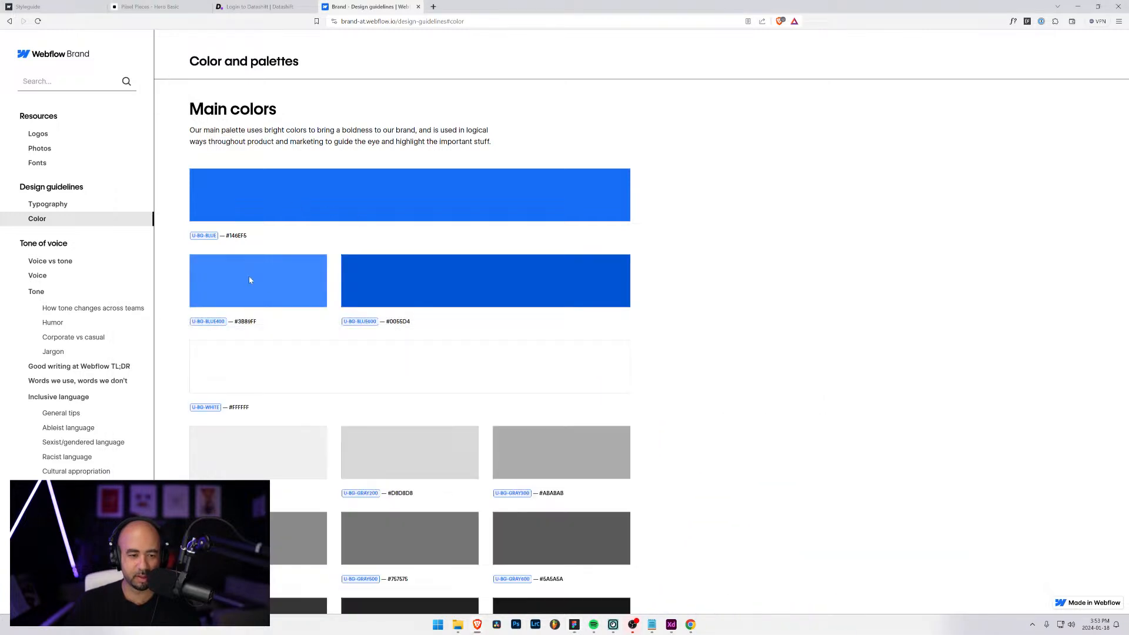
{"action": "left_click_drag", "start_coordinate": [257, 322], "coordinate": [239, 322]}
{"action": "key", "text": "alt+Tab"}
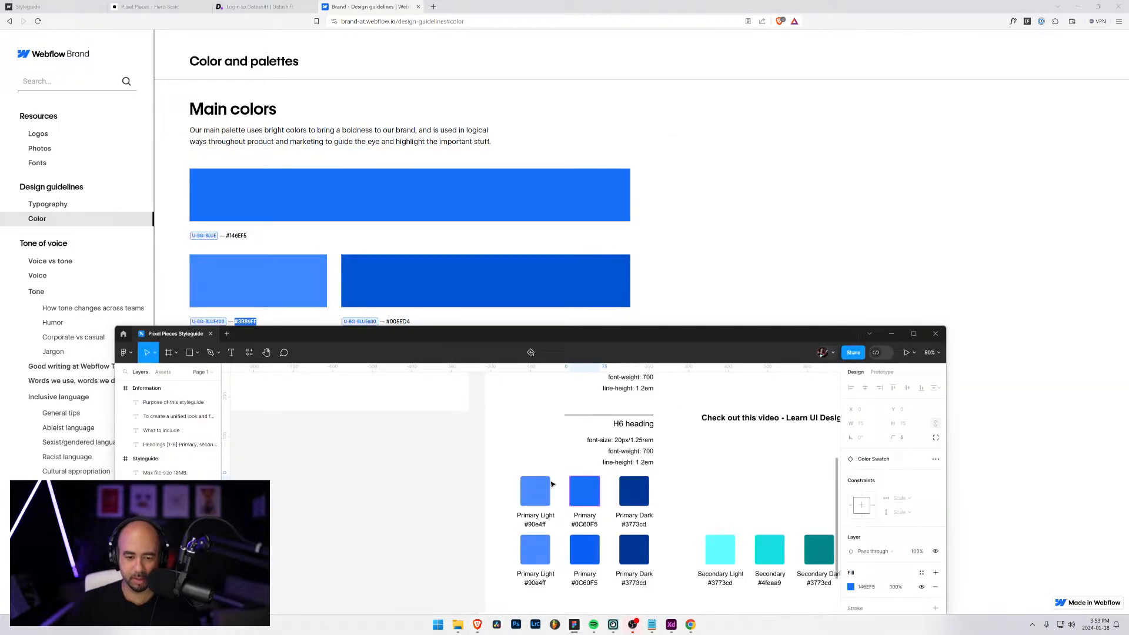
{"action": "left_click", "coordinate": [541, 486]}
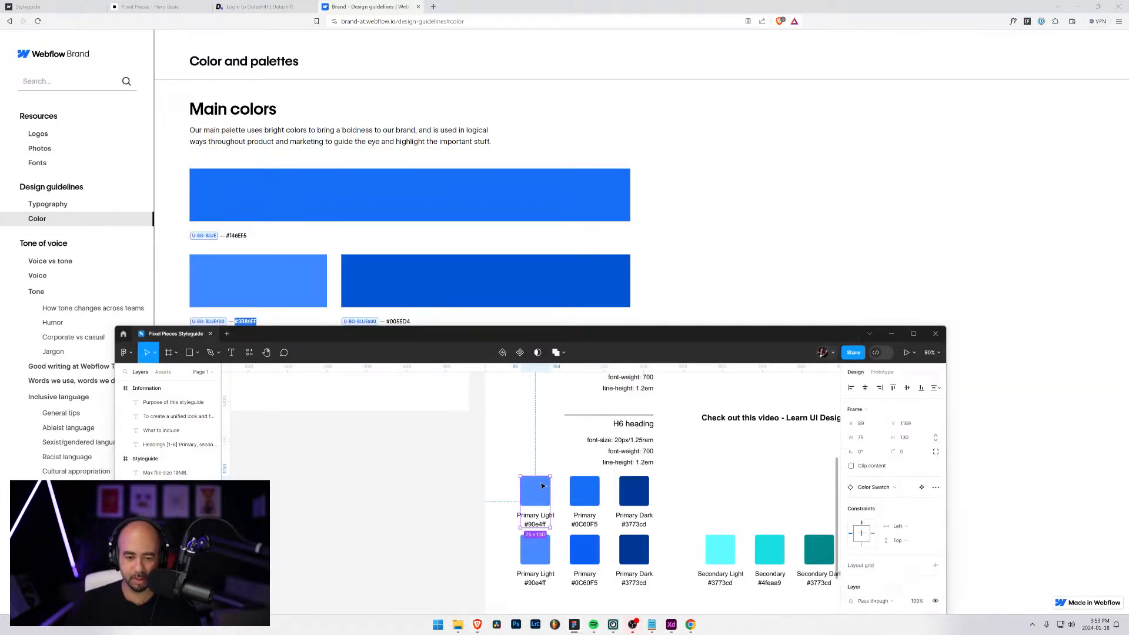
{"action": "left_click", "coordinate": [867, 587]}
{"action": "type", "text": "#3B89FF"}
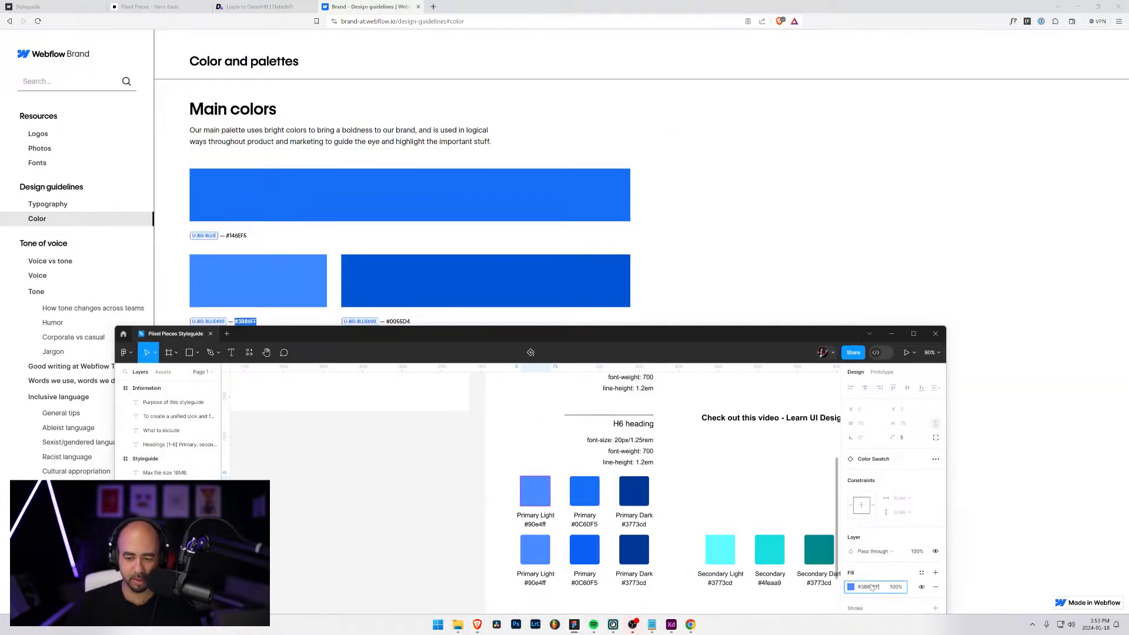
{"action": "key", "text": "Return"}
Copy the darker blue #0055D4 from Webflow's palette and apply it to the duplicated row's Primary Dark swatch
{"action": "left_click", "coordinate": [502, 288]}
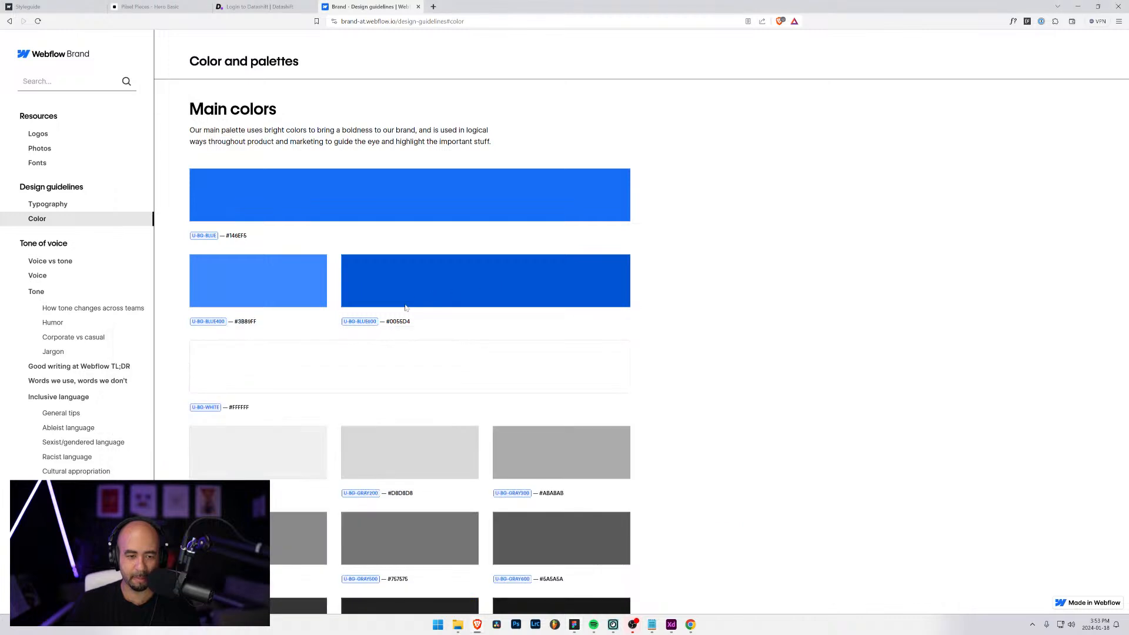
{"action": "left_click_drag", "start_coordinate": [412, 323], "coordinate": [392, 323]}
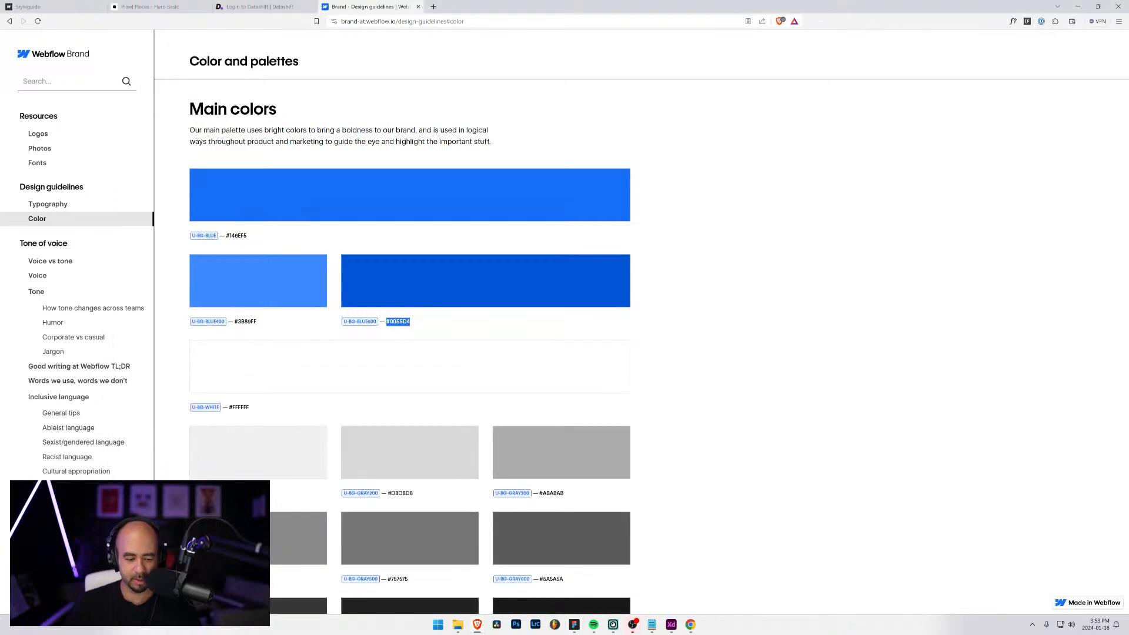
{"action": "key", "text": "alt+Tab"}
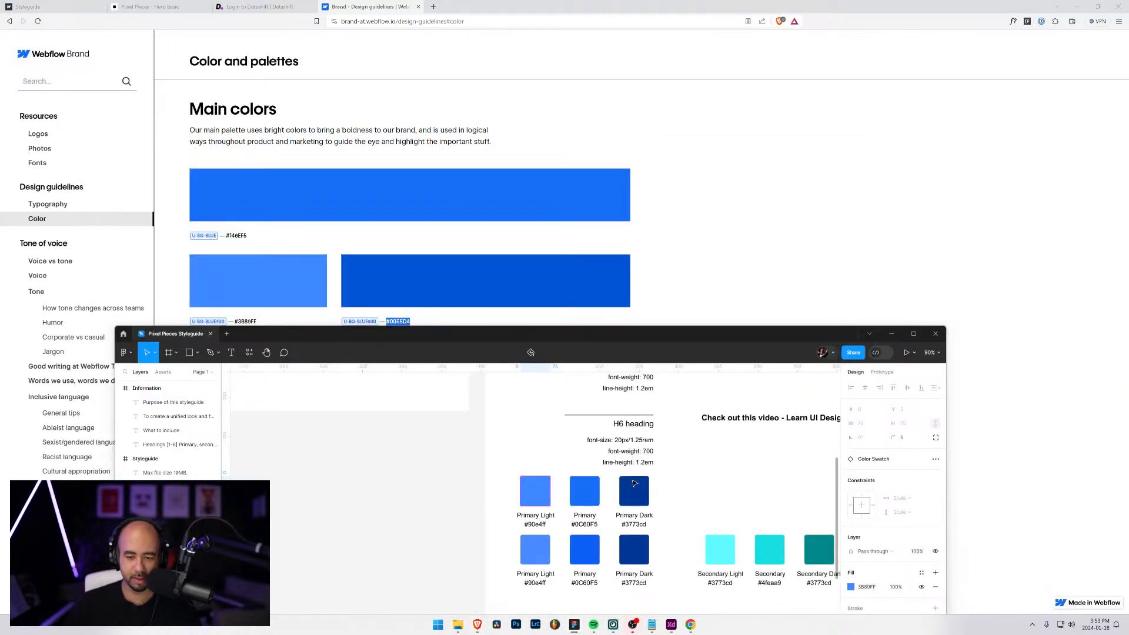
{"action": "left_click", "coordinate": [634, 485]}
{"action": "left_click", "coordinate": [871, 588]}
{"action": "type", "text": "#0055D4"}
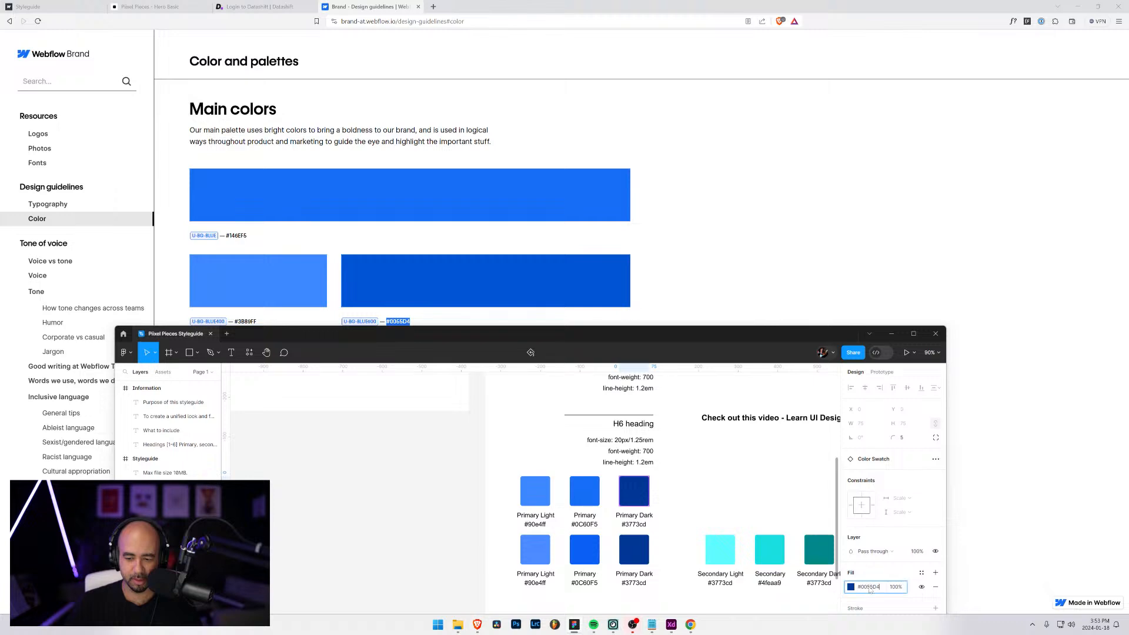
{"action": "key", "text": "Return"}
Maximize the Figma window and compare the recoloured primary swatches with the original row up close
{"action": "left_click_drag", "start_coordinate": [674, 337], "coordinate": [694, 83]}
{"action": "left_click", "coordinate": [933, 81]}
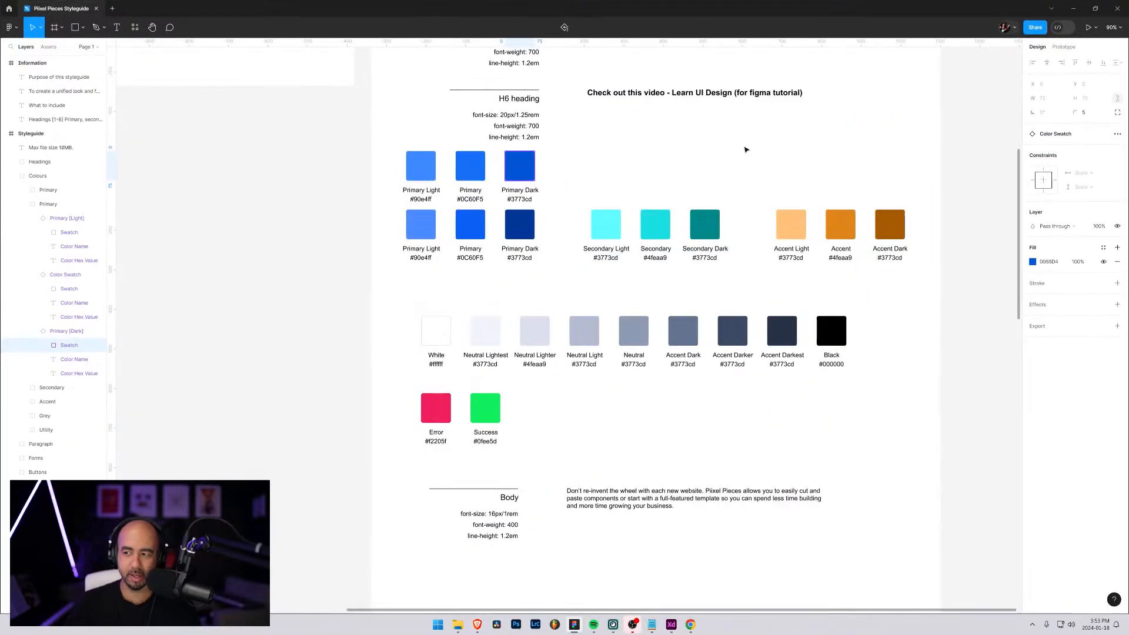
{"action": "scroll", "coordinate": [488, 200], "scroll_direction": "up", "scroll_amount": 5}
{"action": "scroll", "coordinate": [490, 201], "scroll_direction": "up", "scroll_amount": 5}
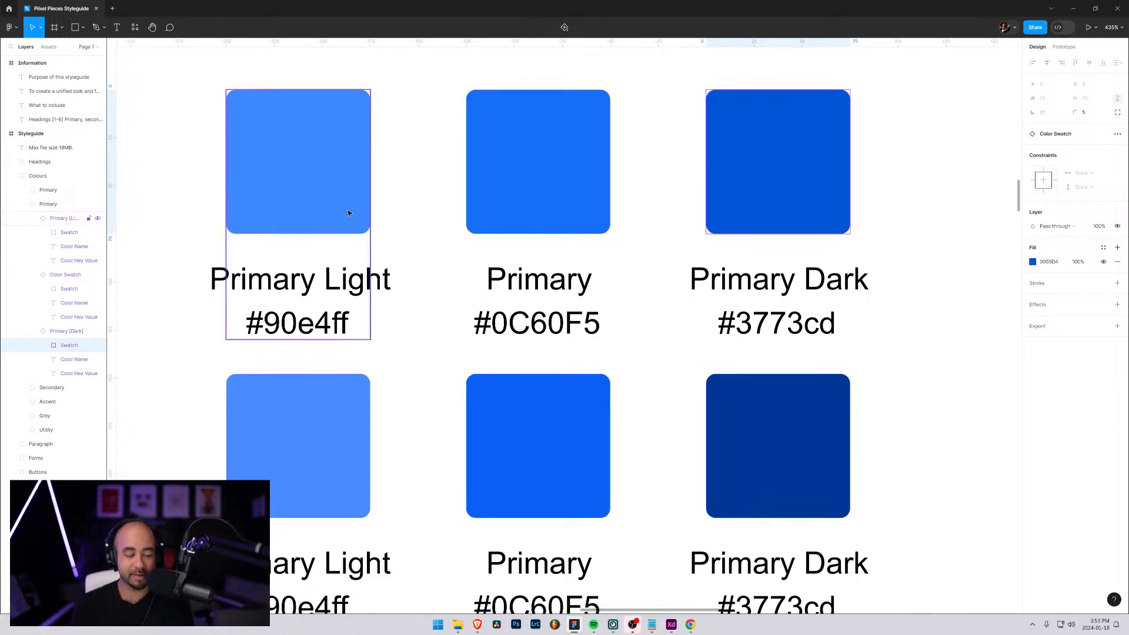
Find and run the Supa Palette plugin to view its tints and shades, and close it
{"action": "key", "text": "super"}
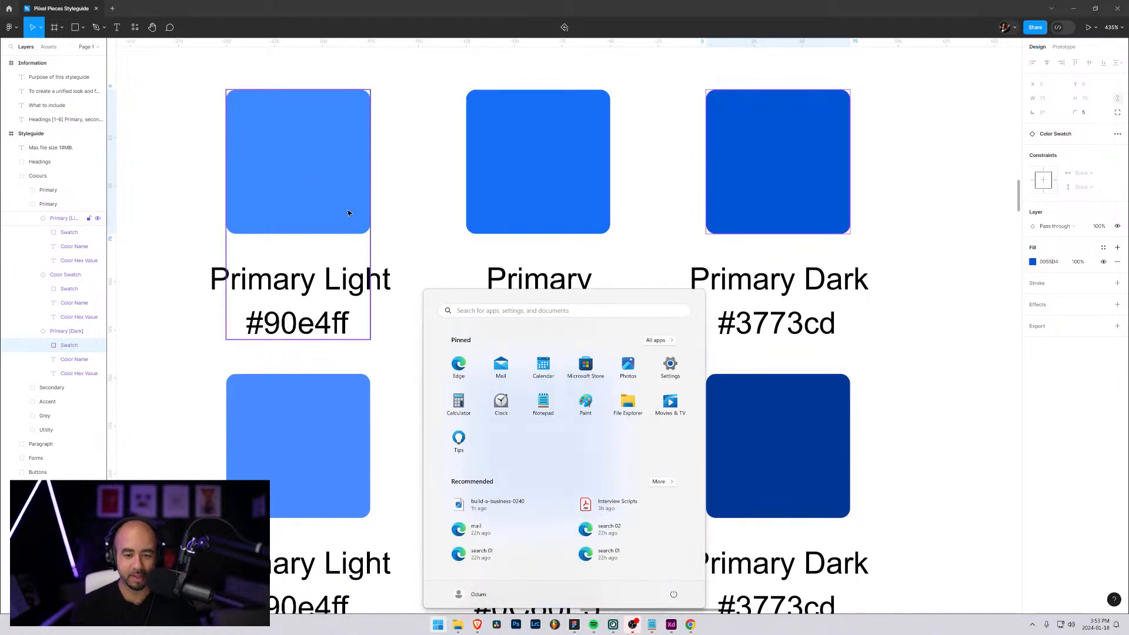
{"action": "left_click", "coordinate": [173, 237]}
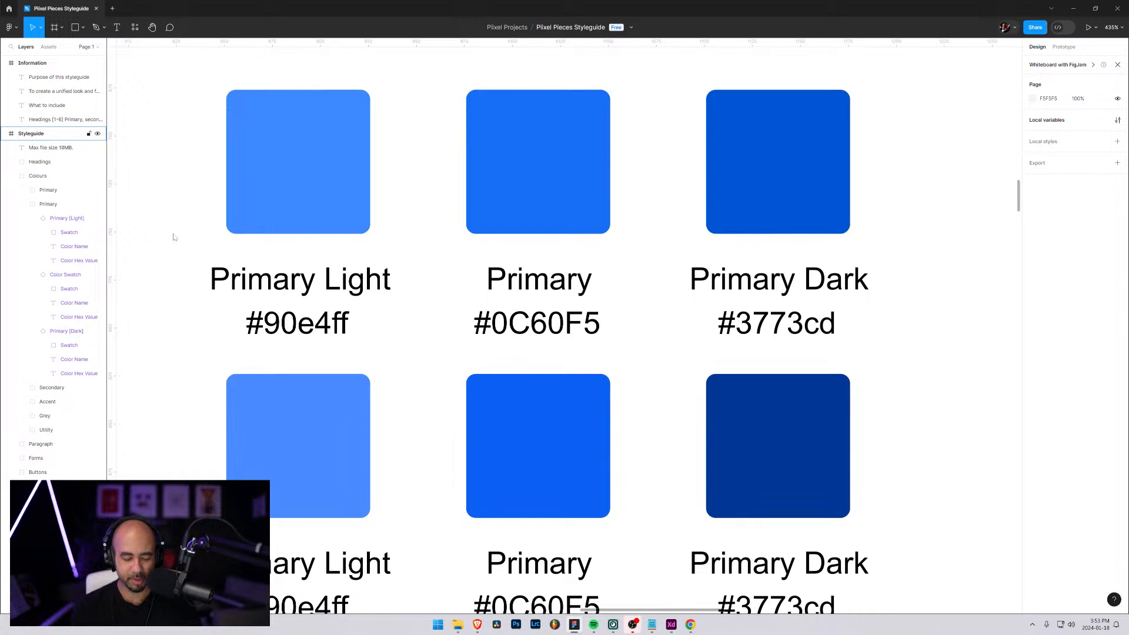
{"action": "key", "text": "ctrl+slash"}
{"action": "type", "text": "pal"}
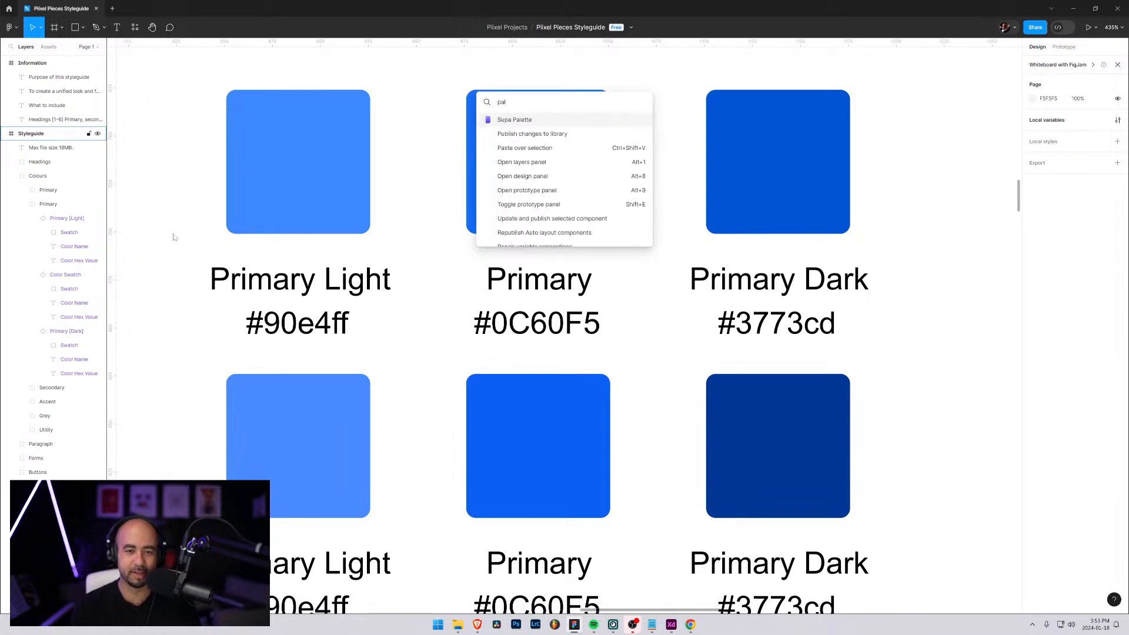
{"action": "left_click", "coordinate": [518, 120]}
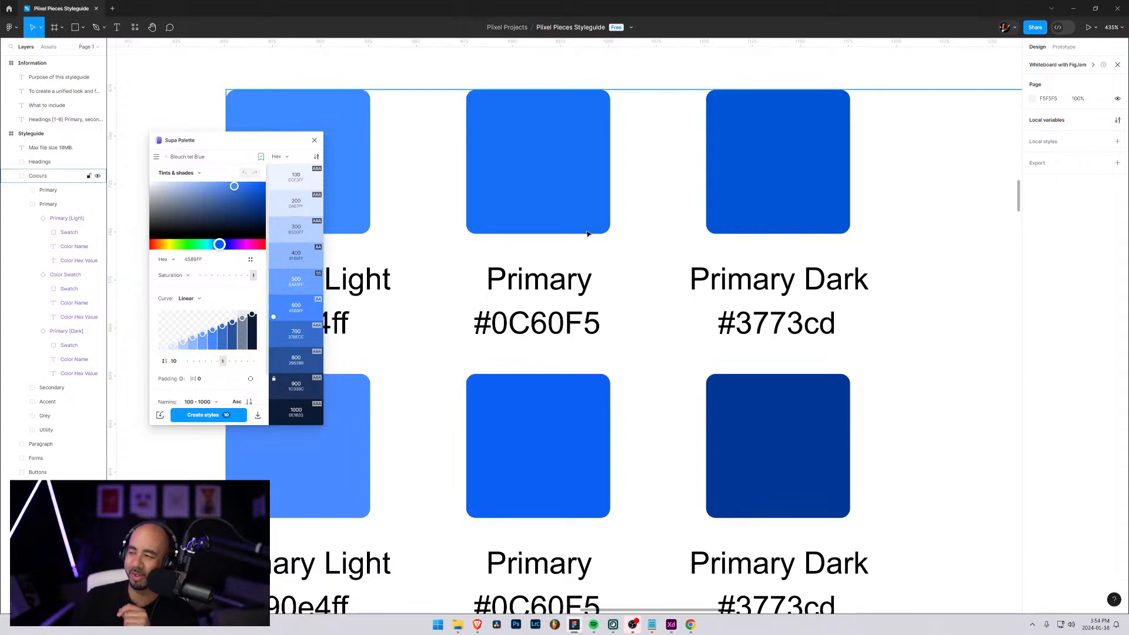
{"action": "left_click", "coordinate": [314, 140]}
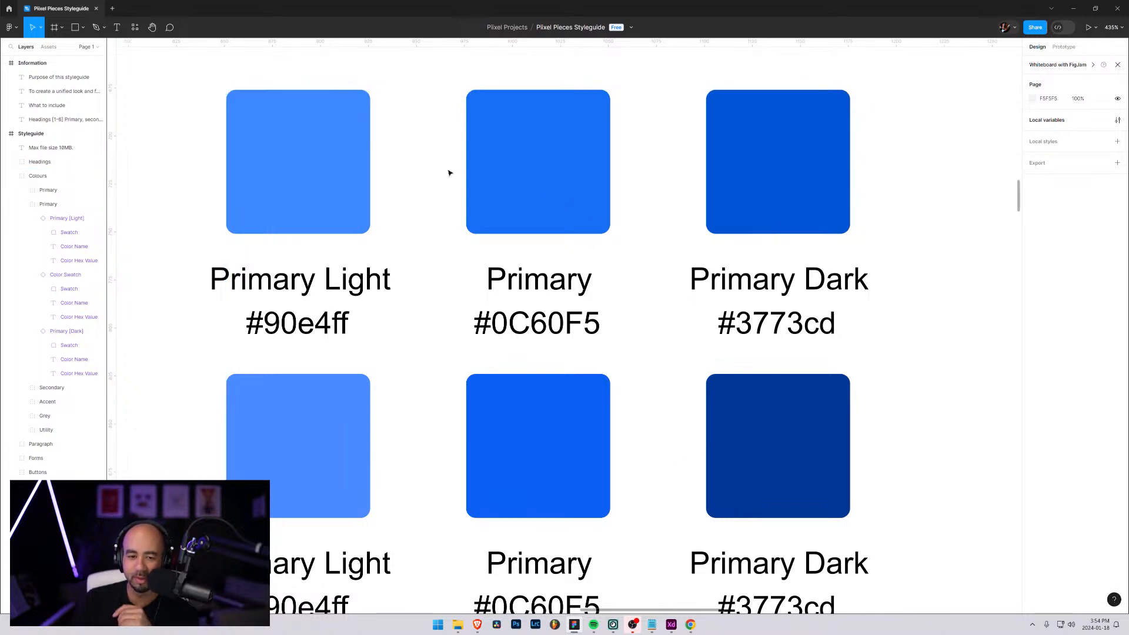
Inspect and compare the colour values of the original and duplicated Primary swatches
{"action": "left_click", "coordinate": [527, 186]}
{"action": "double_click", "coordinate": [528, 184]}
{"action": "left_click", "coordinate": [535, 377]}
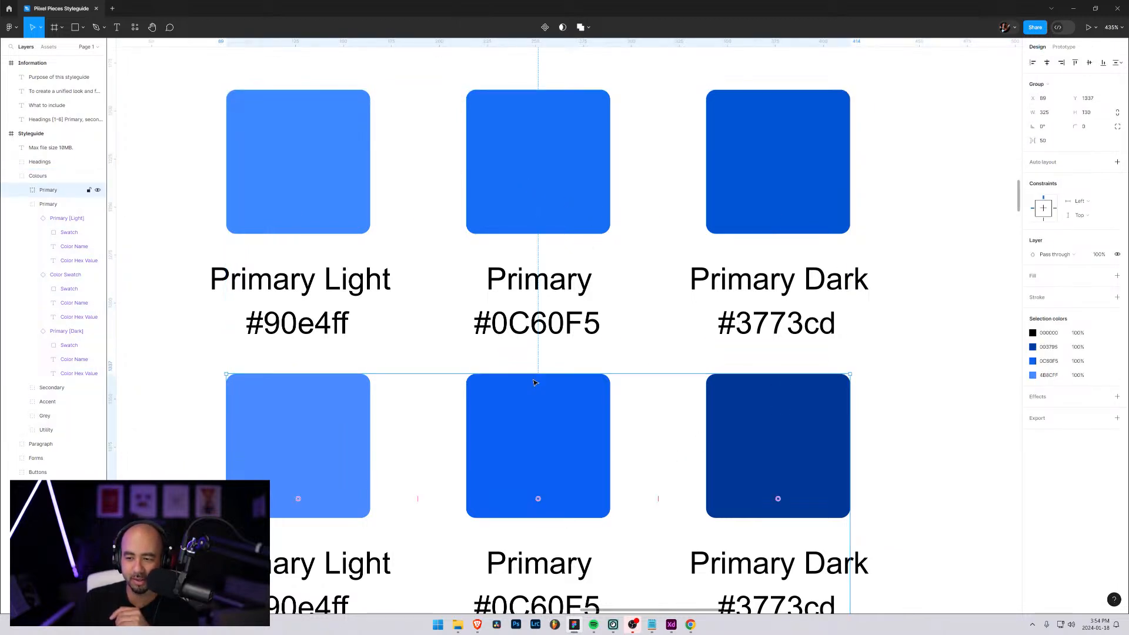
{"action": "double_click", "coordinate": [538, 384]}
{"action": "left_click", "coordinate": [542, 203]}
{"action": "double_click", "coordinate": [542, 203]}
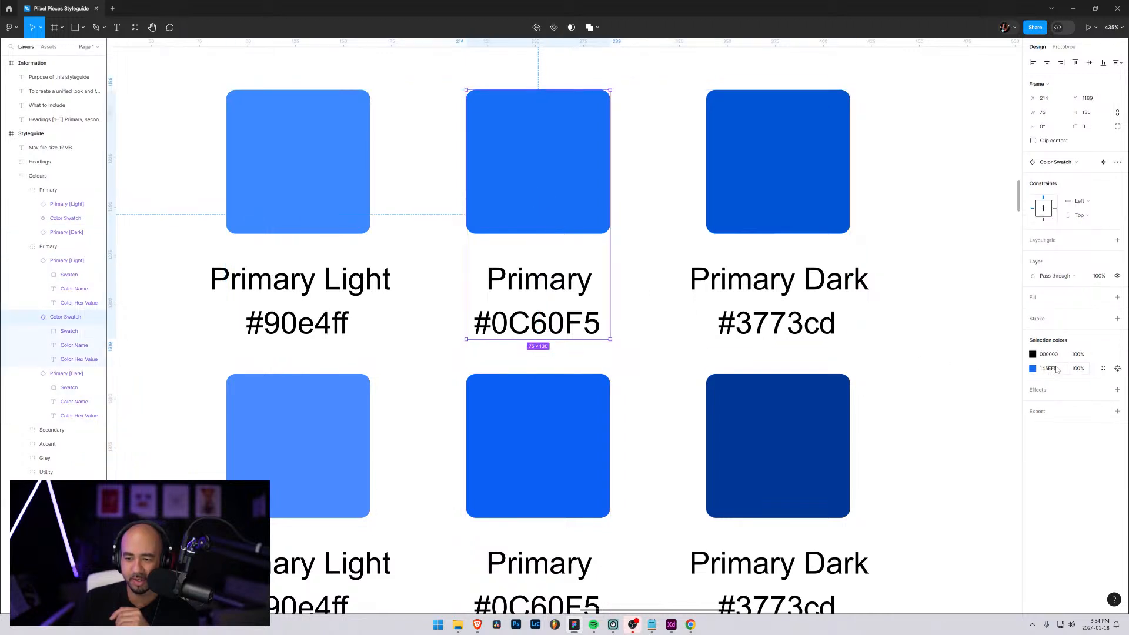
{"action": "left_click", "coordinate": [592, 449]}
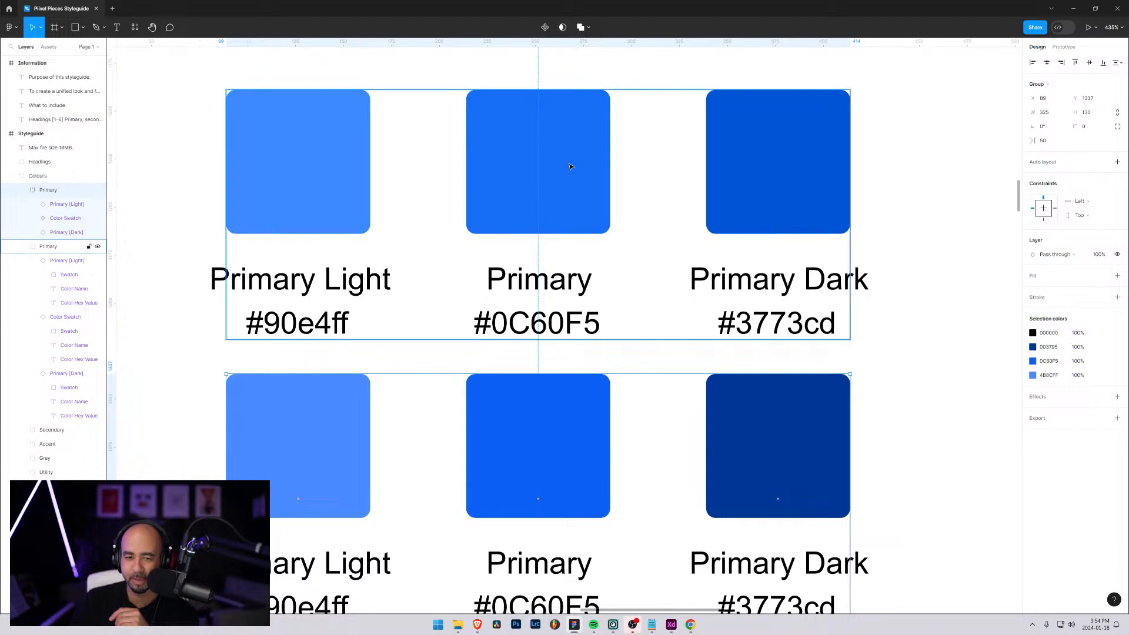
Copy the fill #146EF5 from the duplicated row's Primary swatch and try it on the original row's Primary swatch
{"action": "triple_click", "coordinate": [571, 167]}
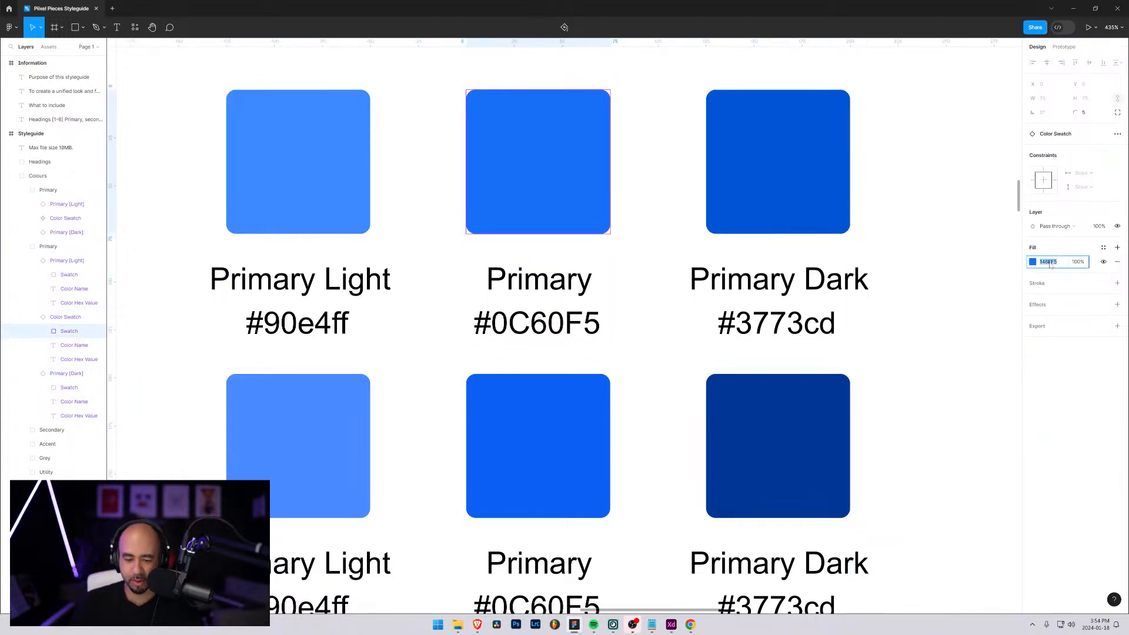
{"action": "left_click", "coordinate": [574, 408]}
{"action": "double_click", "coordinate": [573, 406]}
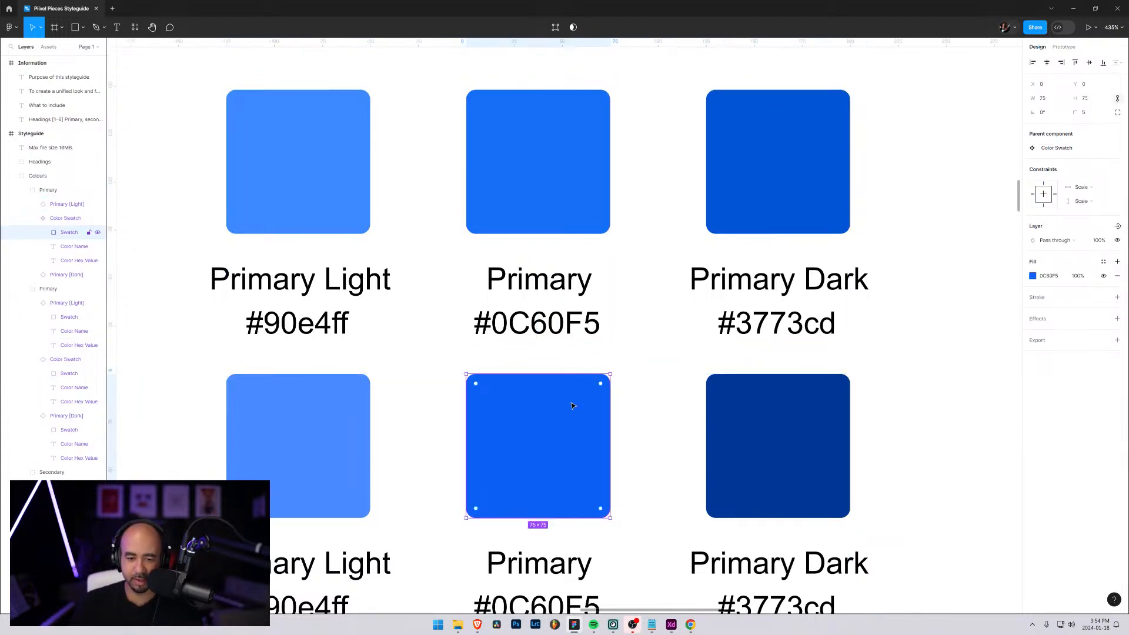
{"action": "left_click", "coordinate": [1034, 277]}
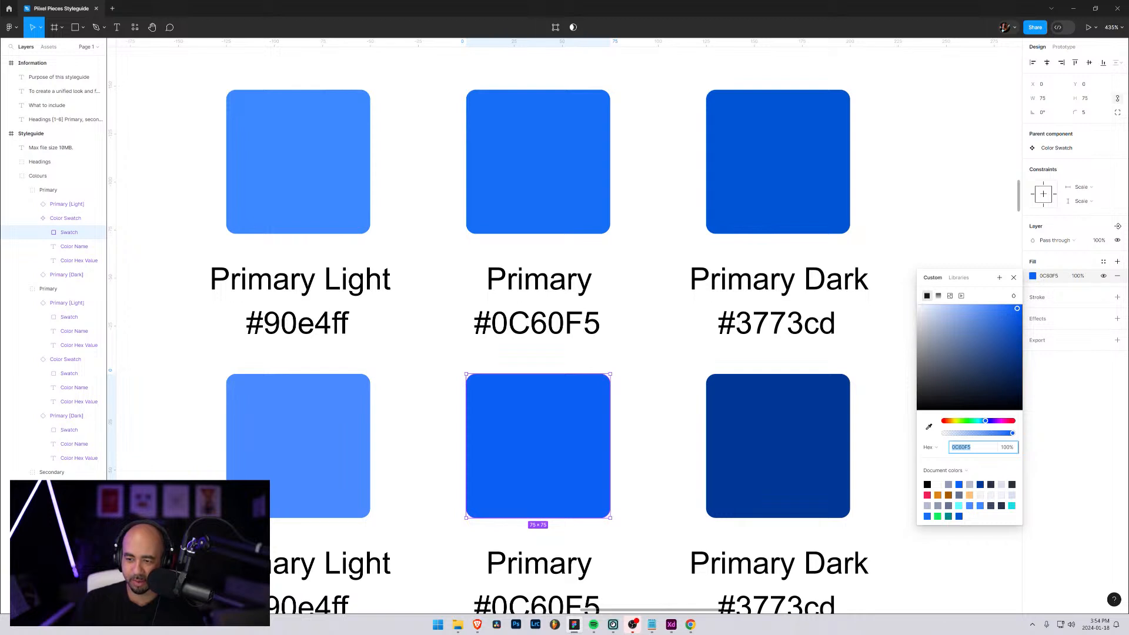
{"action": "type", "text": "146EF5"}
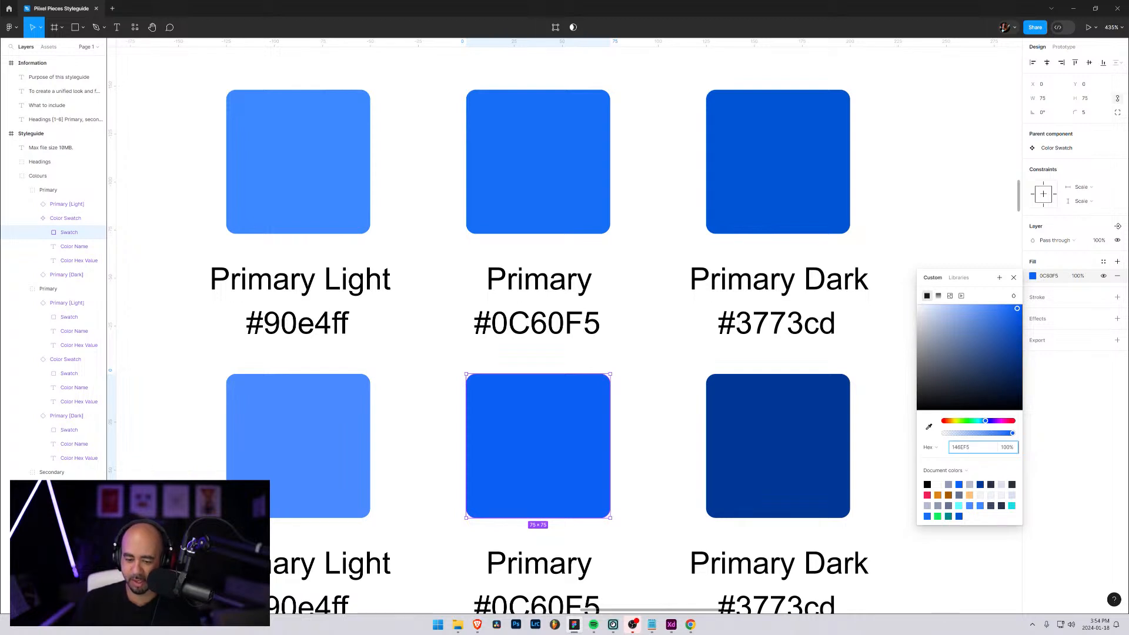
{"action": "key", "text": "Return"}
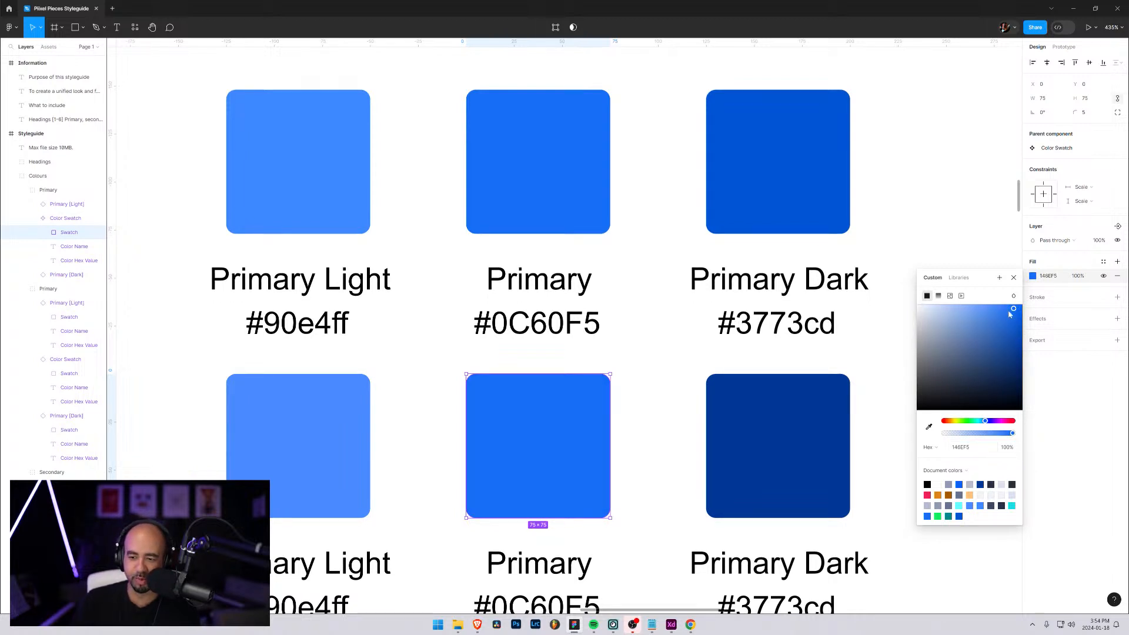
{"action": "left_click", "coordinate": [1080, 378]}
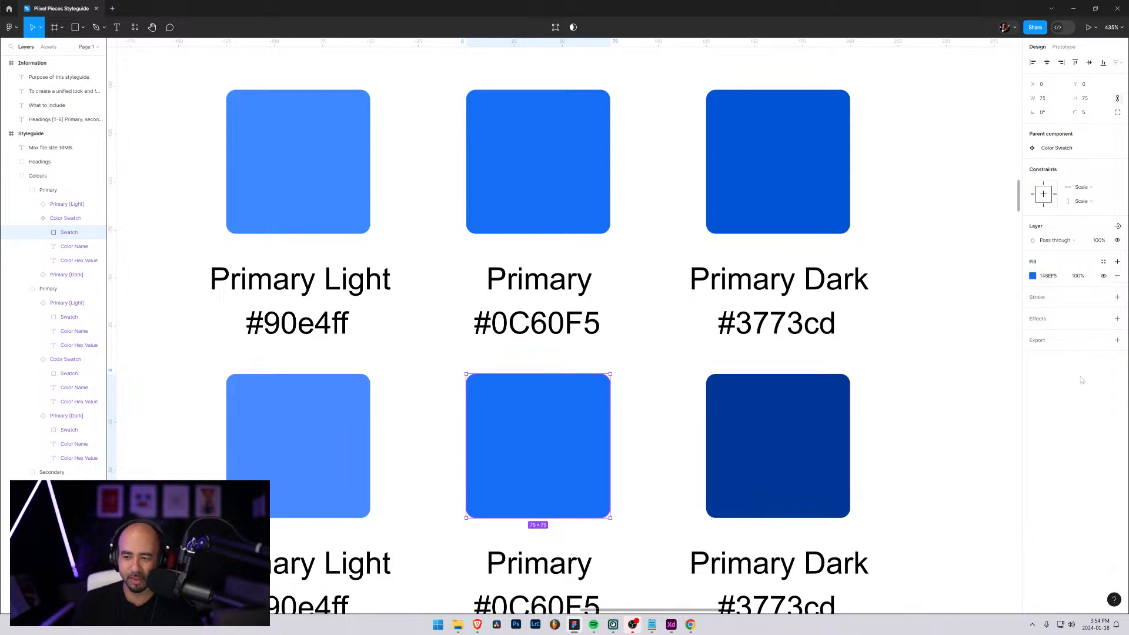
Undo the fill change on the original Primary swatch and deselect it
{"action": "key", "text": "Delete"}
{"action": "key", "text": "ctrl+z"}
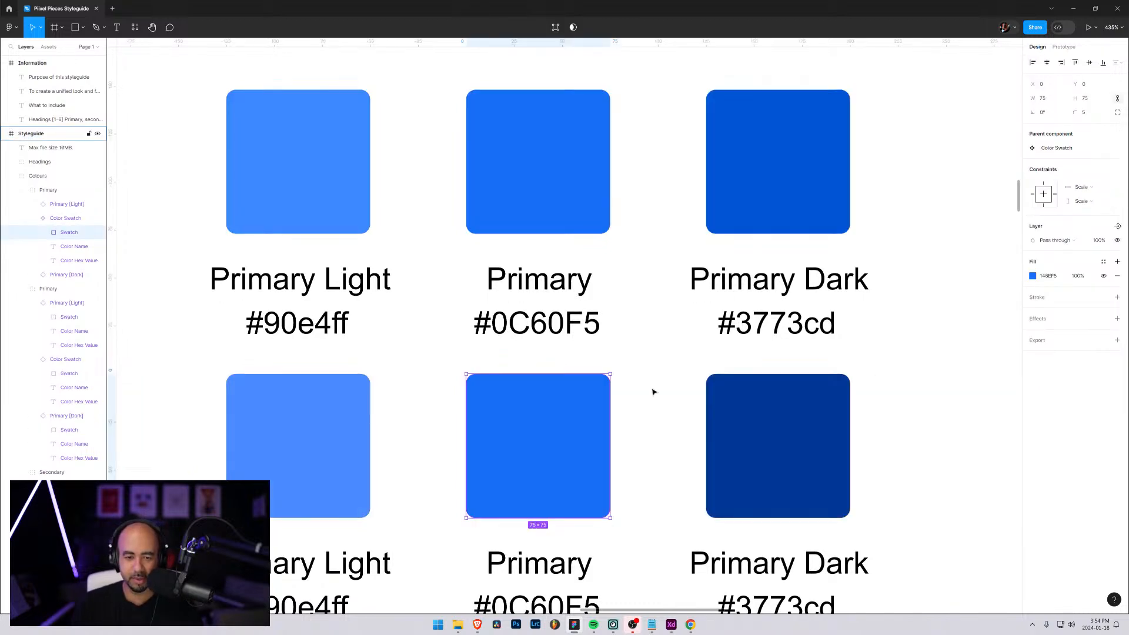
{"action": "key", "text": "ctrl+z"}
{"action": "left_click", "coordinate": [654, 368]}
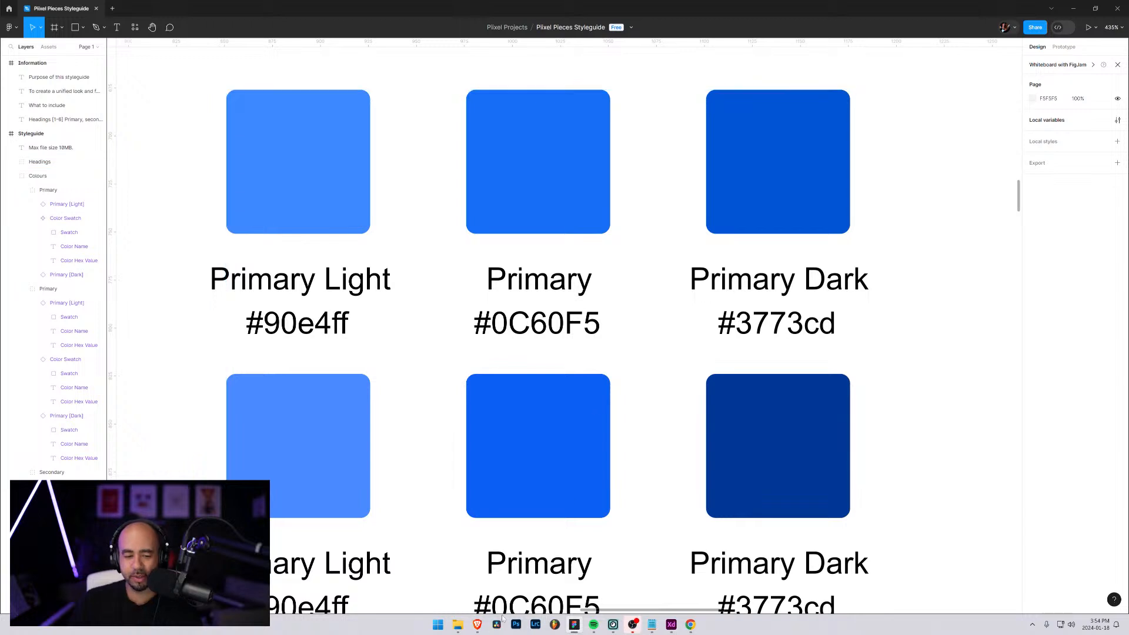
Switch to the browser and examine the main colour palette and the typography section of Webflow's design guidelines
{"action": "mouse_move", "coordinate": [478, 626]}
{"action": "left_click", "coordinate": [451, 586]}
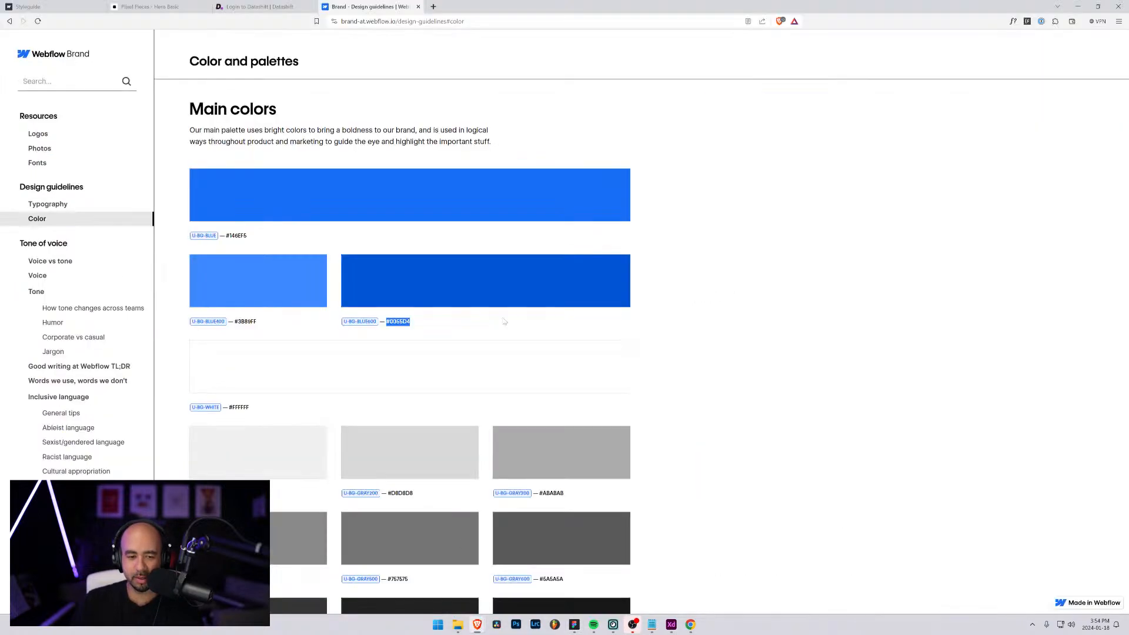
{"action": "scroll", "coordinate": [427, 336], "scroll_direction": "down", "scroll_amount": 3}
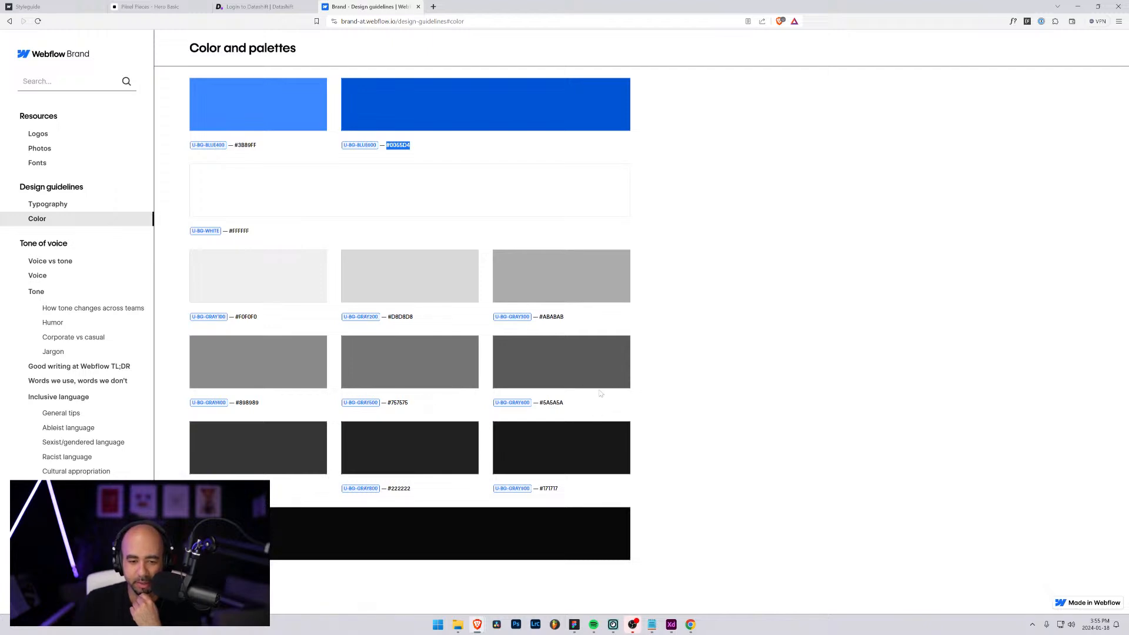
{"action": "scroll", "coordinate": [510, 404], "scroll_direction": "up", "scroll_amount": 8}
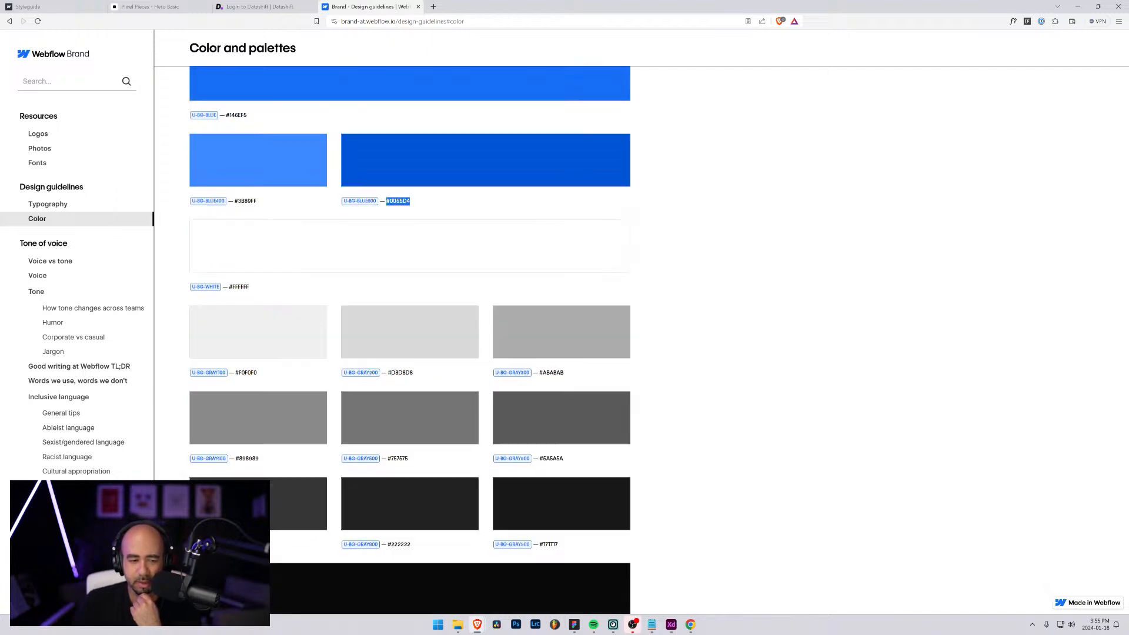
{"action": "scroll", "coordinate": [510, 404], "scroll_direction": "down", "scroll_amount": 5}
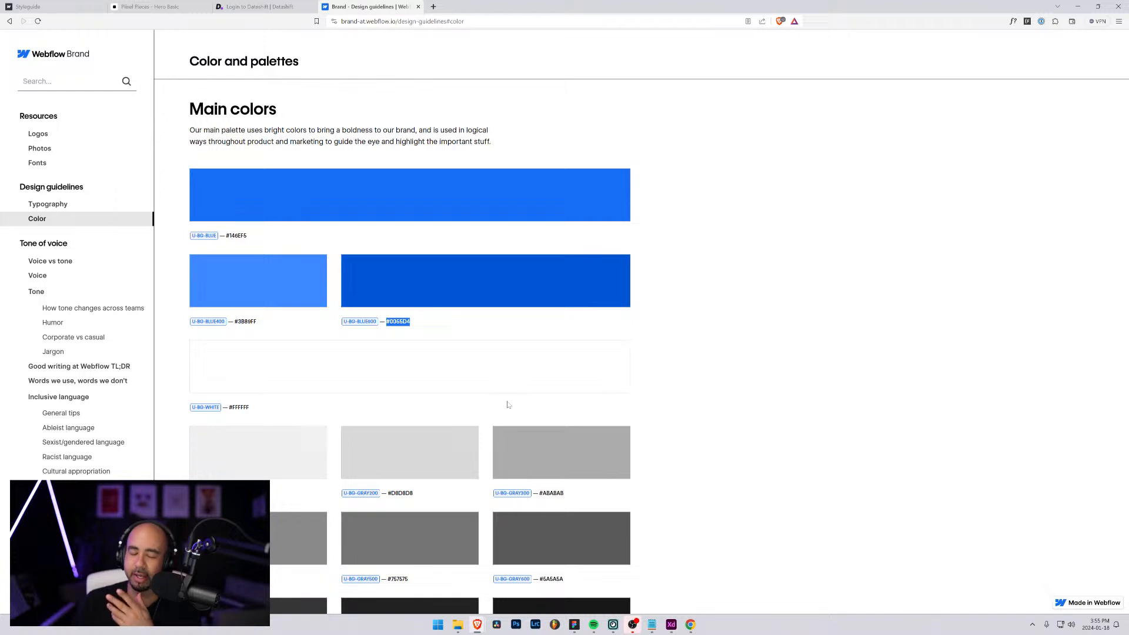
{"action": "scroll", "coordinate": [490, 389], "scroll_direction": "up", "scroll_amount": 3}
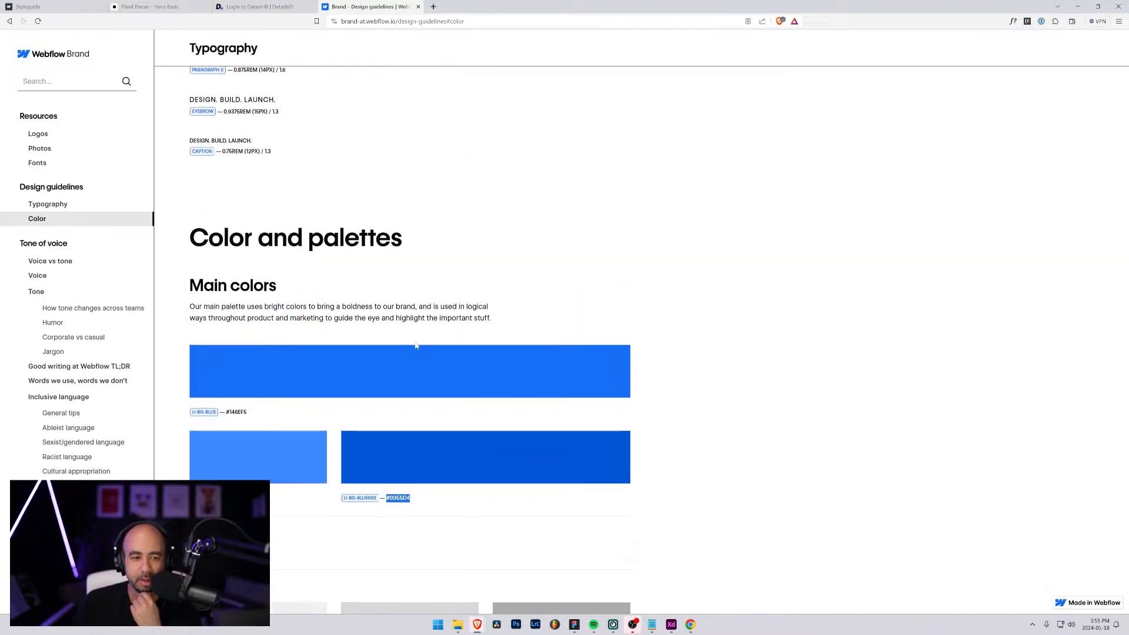
{"action": "scroll", "coordinate": [406, 341], "scroll_direction": "up", "scroll_amount": 10}
{"action": "scroll", "coordinate": [406, 341], "scroll_direction": "up", "scroll_amount": 6}
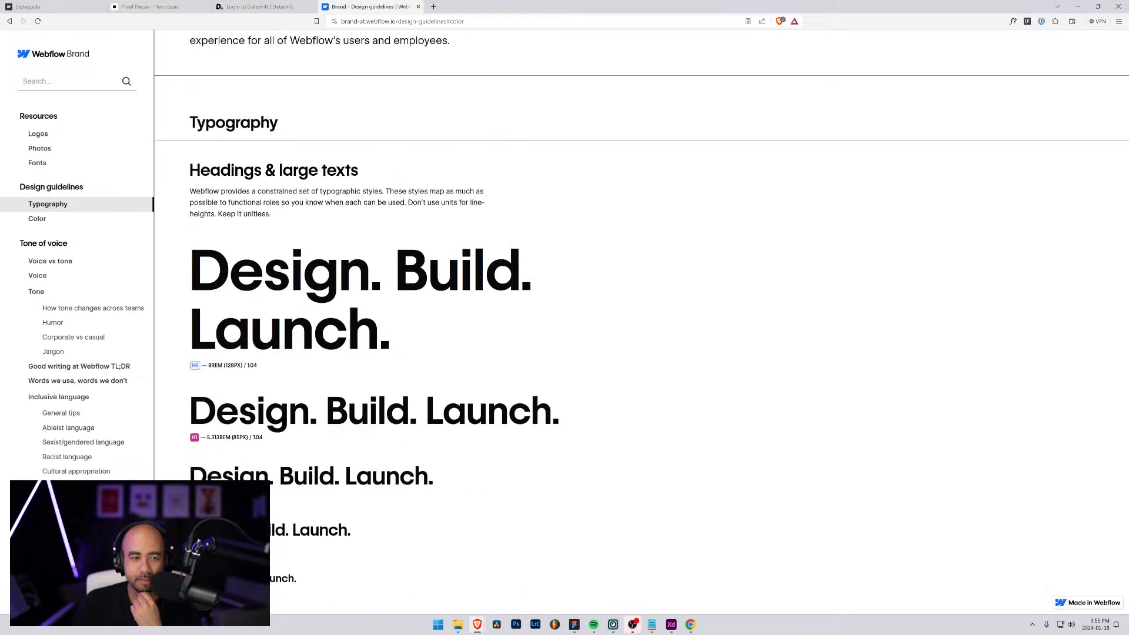
{"action": "scroll", "coordinate": [402, 351], "scroll_direction": "down", "scroll_amount": 7}
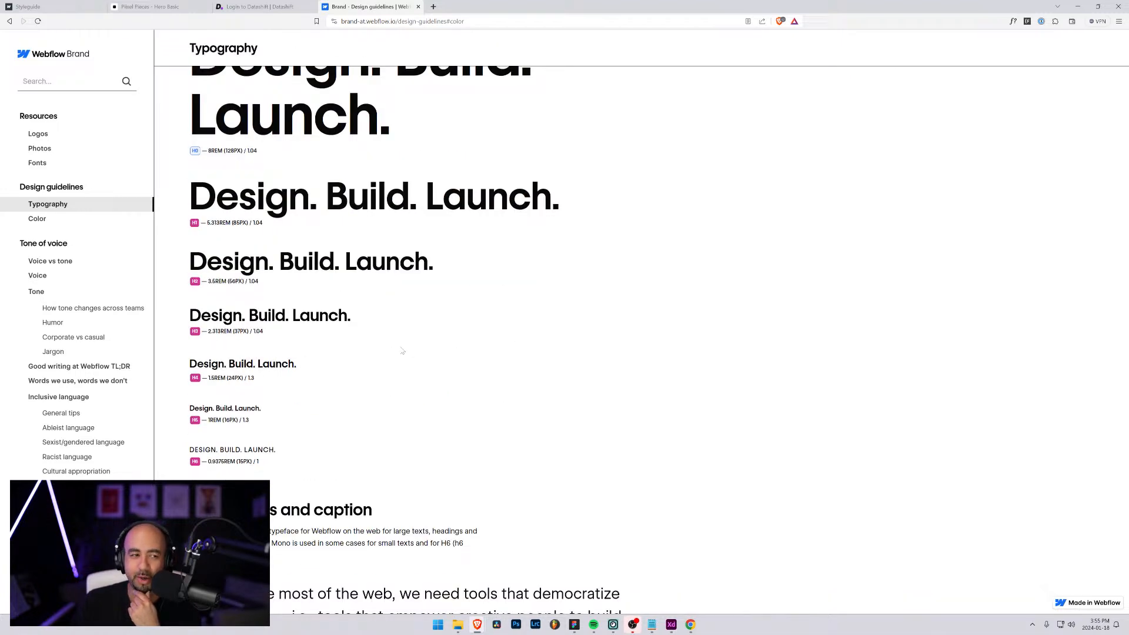
{"action": "scroll", "coordinate": [402, 352], "scroll_direction": "up", "scroll_amount": 5}
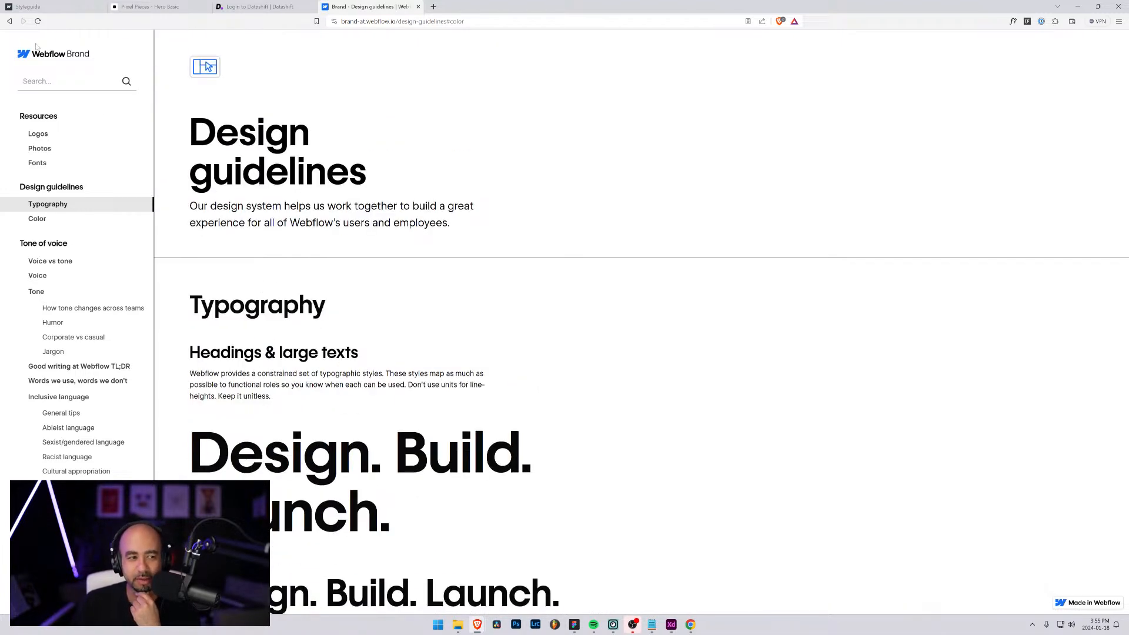
Open webflow.com in a new tab and sign out of the account
{"action": "left_click", "coordinate": [433, 7]}
{"action": "type", "text": "webflow.com"}
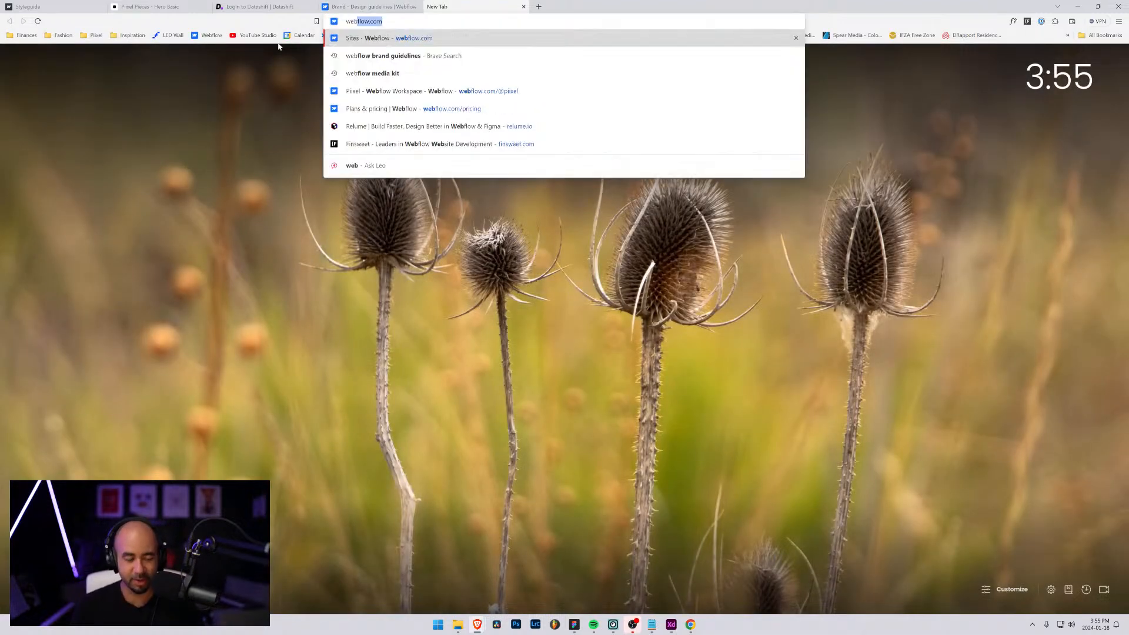
{"action": "key", "text": "Return"}
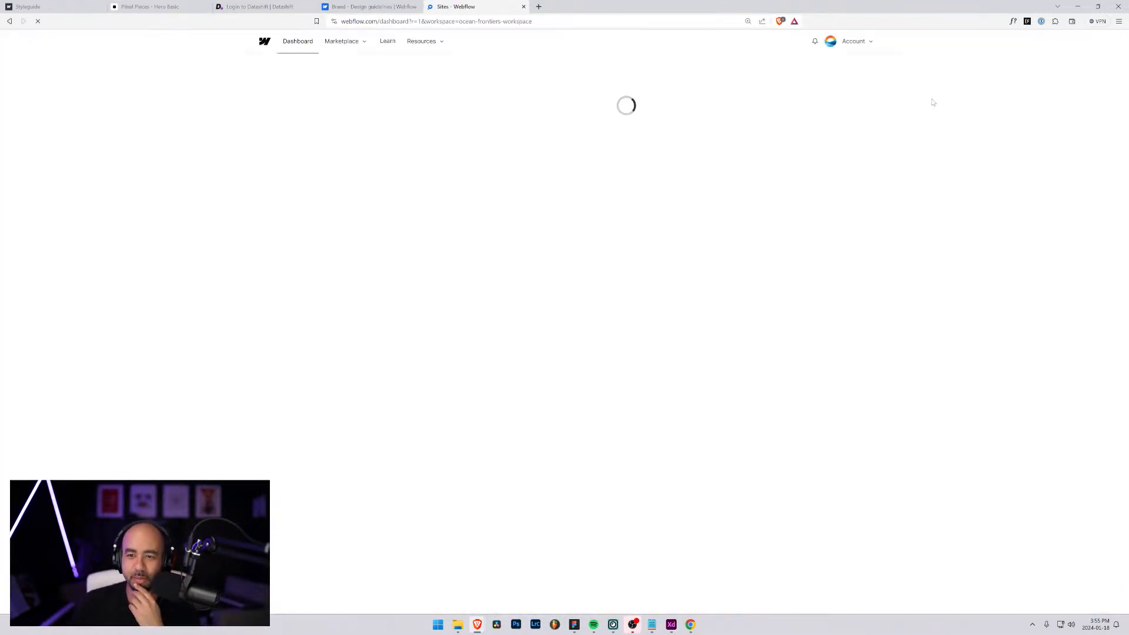
{"action": "left_click", "coordinate": [853, 42]}
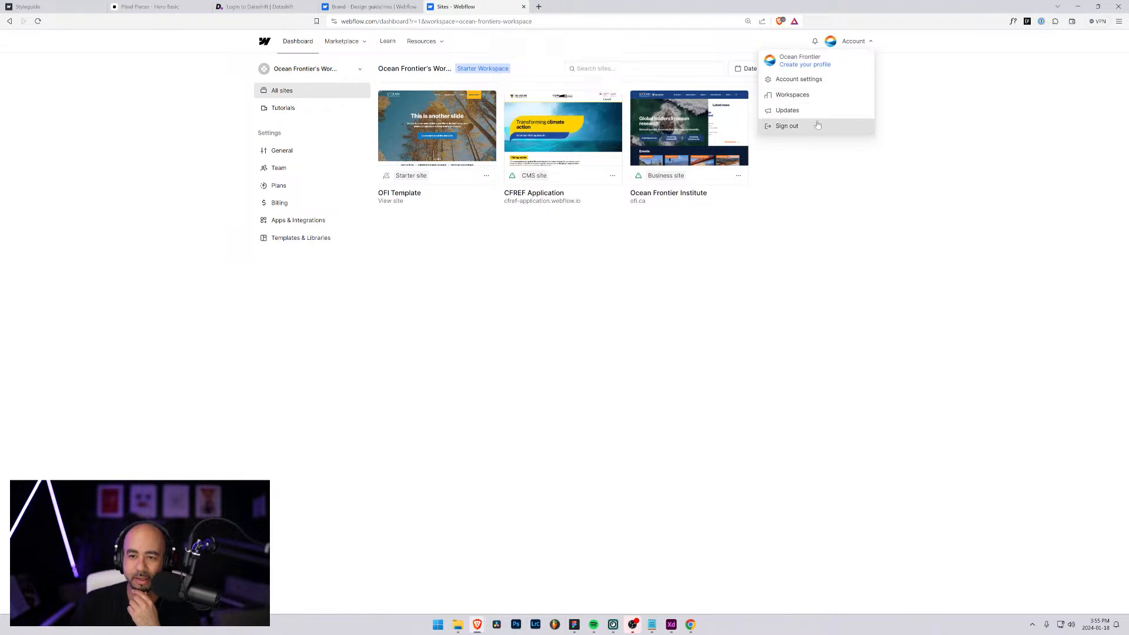
{"action": "left_click", "coordinate": [816, 125]}
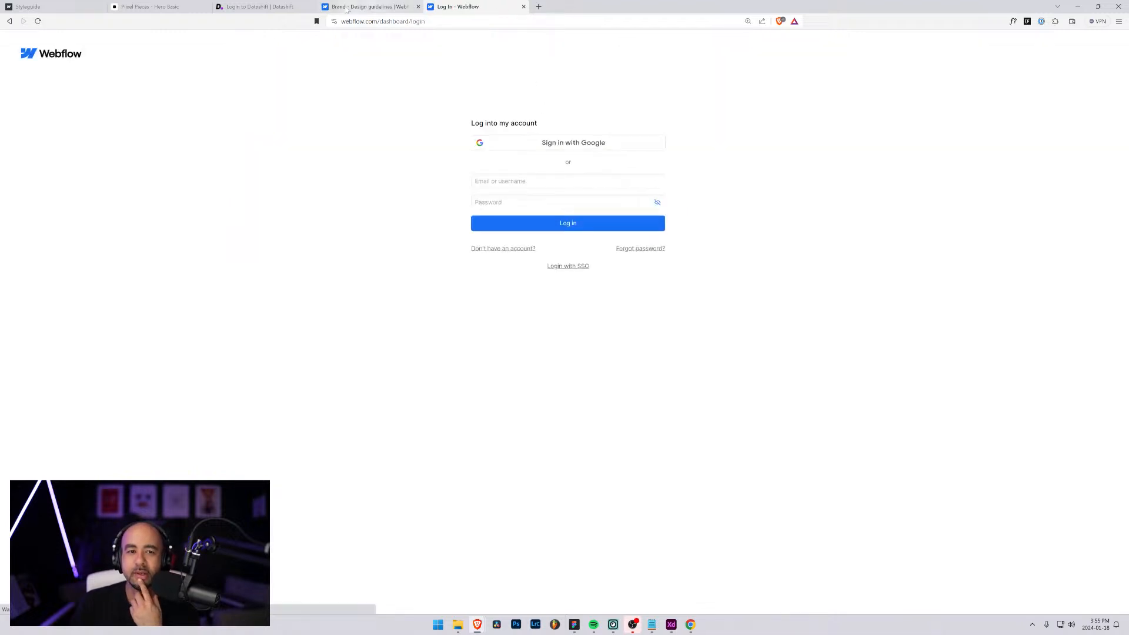
Look at Webflow's public homepage and open its website templates page
{"action": "left_click", "coordinate": [48, 54]}
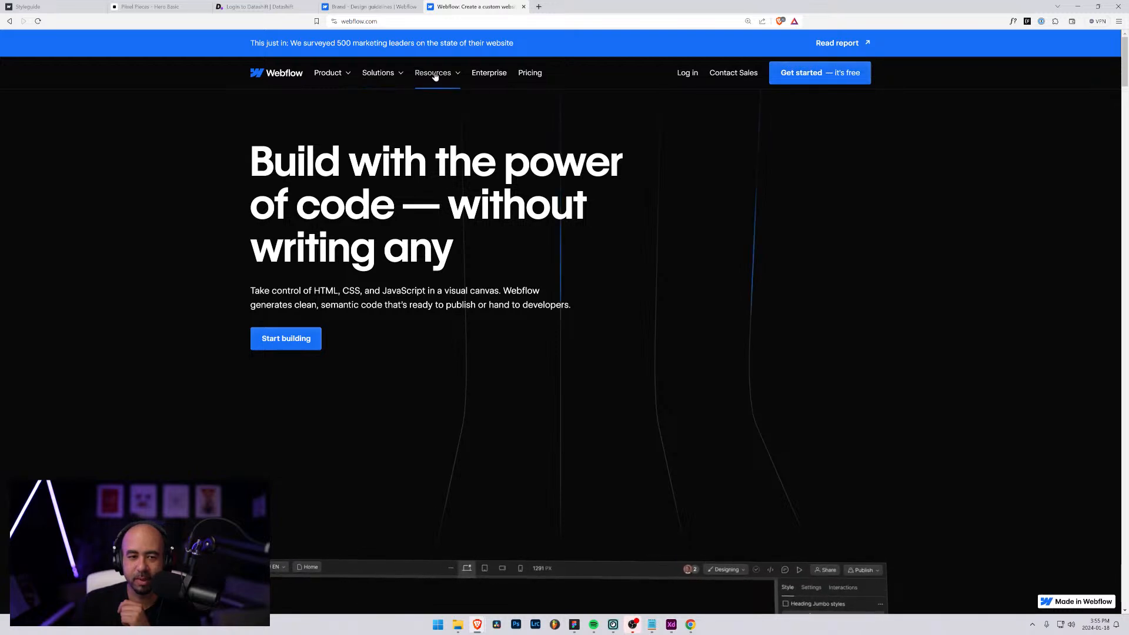
{"action": "mouse_move", "coordinate": [436, 77]}
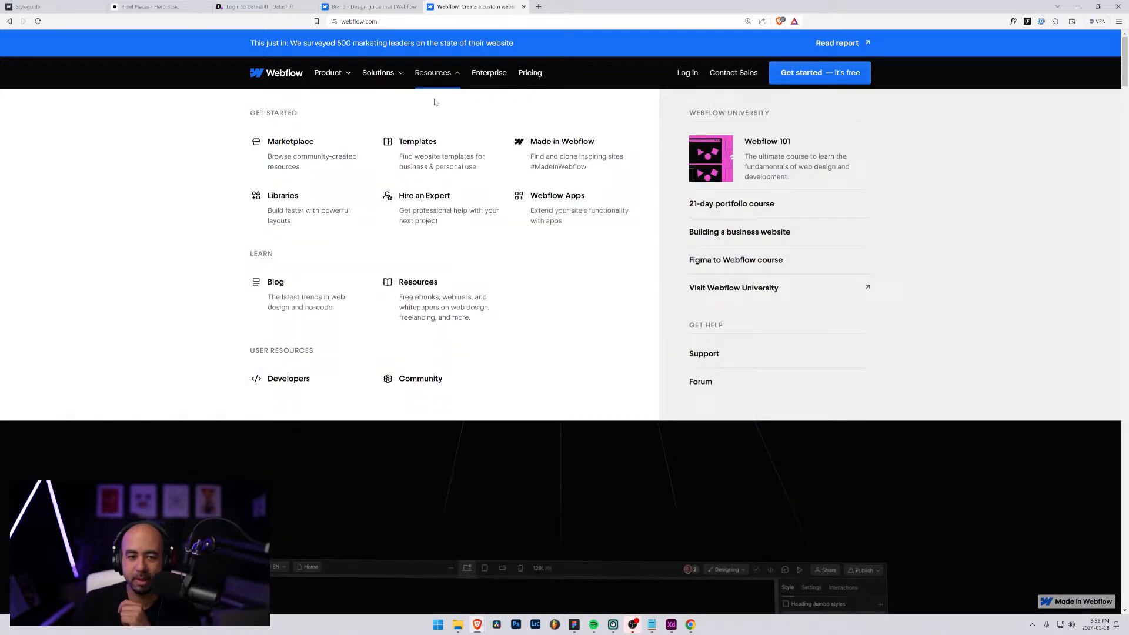
{"action": "left_click", "coordinate": [417, 141]}
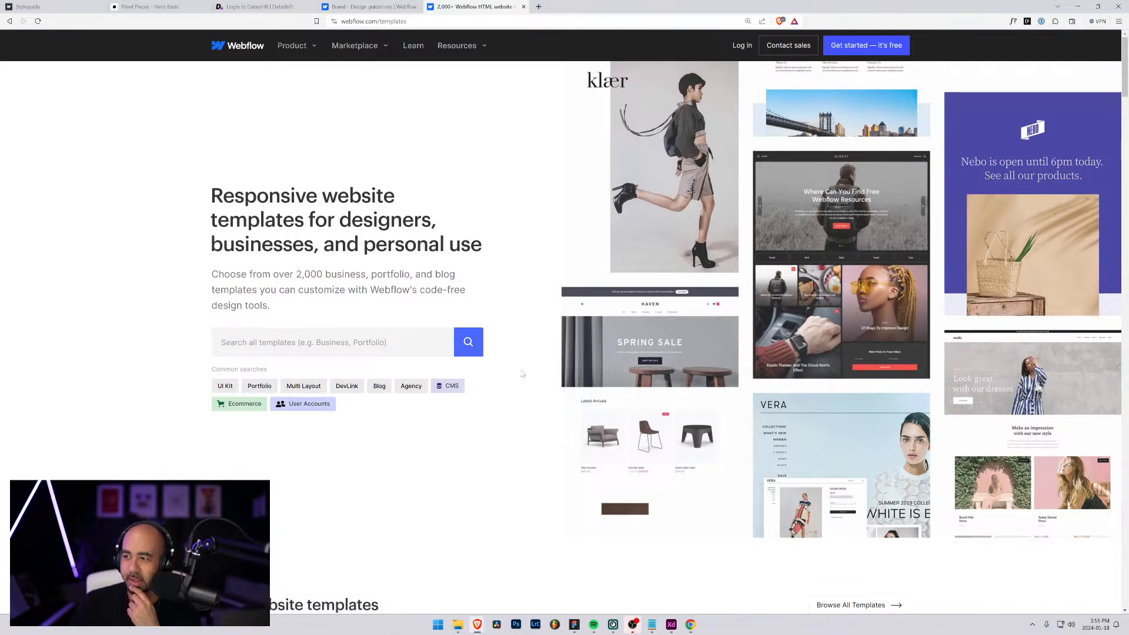
Return to Figma and review the style guide's headings, colour swatches, form inputs and buttons
{"action": "left_click", "coordinate": [1080, 6]}
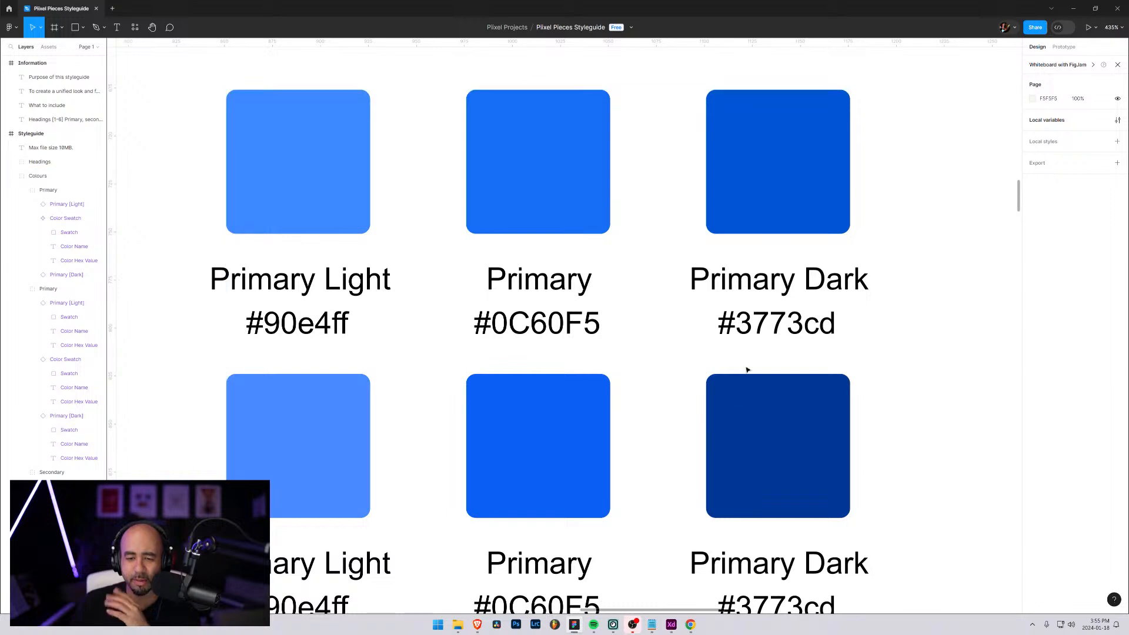
{"action": "scroll", "coordinate": [748, 356], "scroll_direction": "down", "scroll_amount": 12}
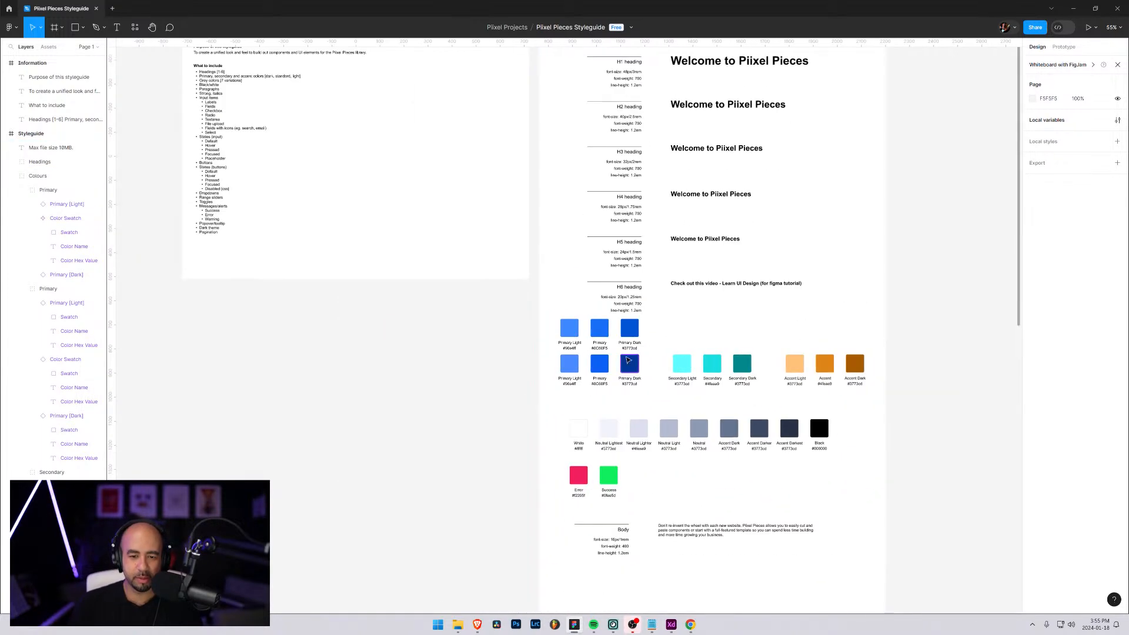
{"action": "scroll", "coordinate": [667, 381], "scroll_direction": "up", "scroll_amount": 8}
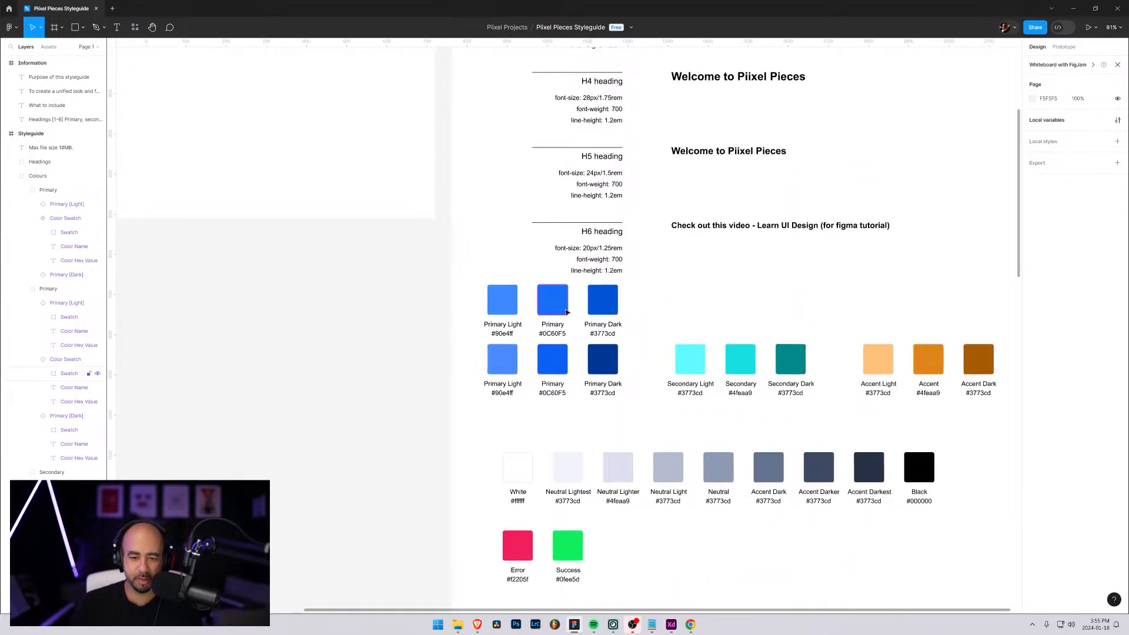
{"action": "scroll", "coordinate": [720, 373], "scroll_direction": "down", "scroll_amount": 3}
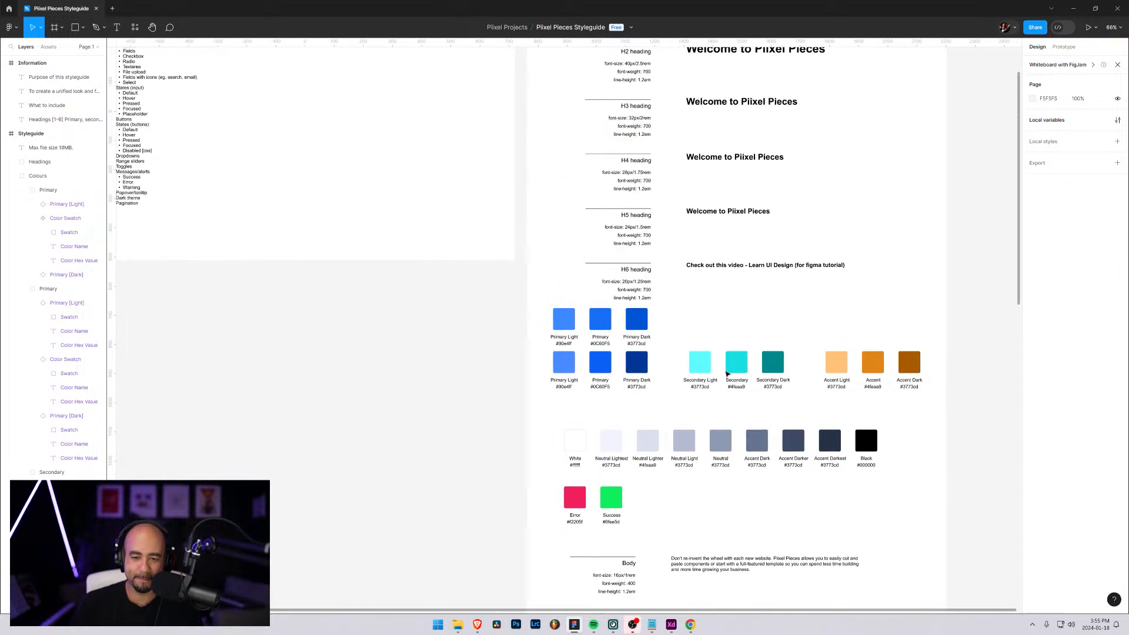
{"action": "scroll", "coordinate": [729, 376], "scroll_direction": "down", "scroll_amount": 1}
{"action": "scroll", "coordinate": [732, 386], "scroll_direction": "down", "scroll_amount": 6}
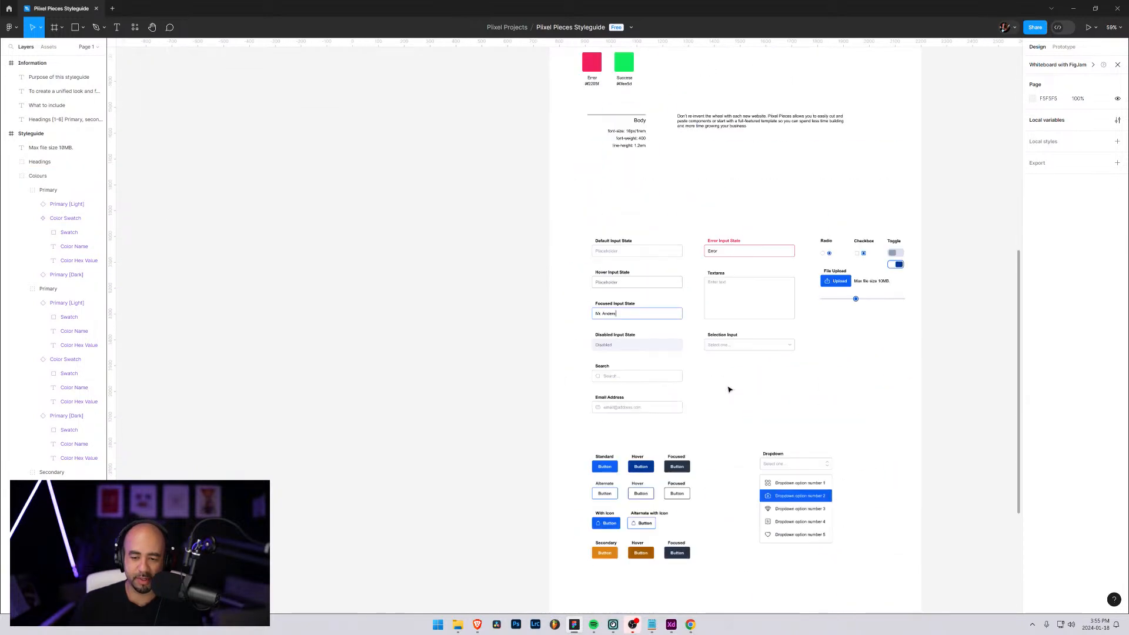
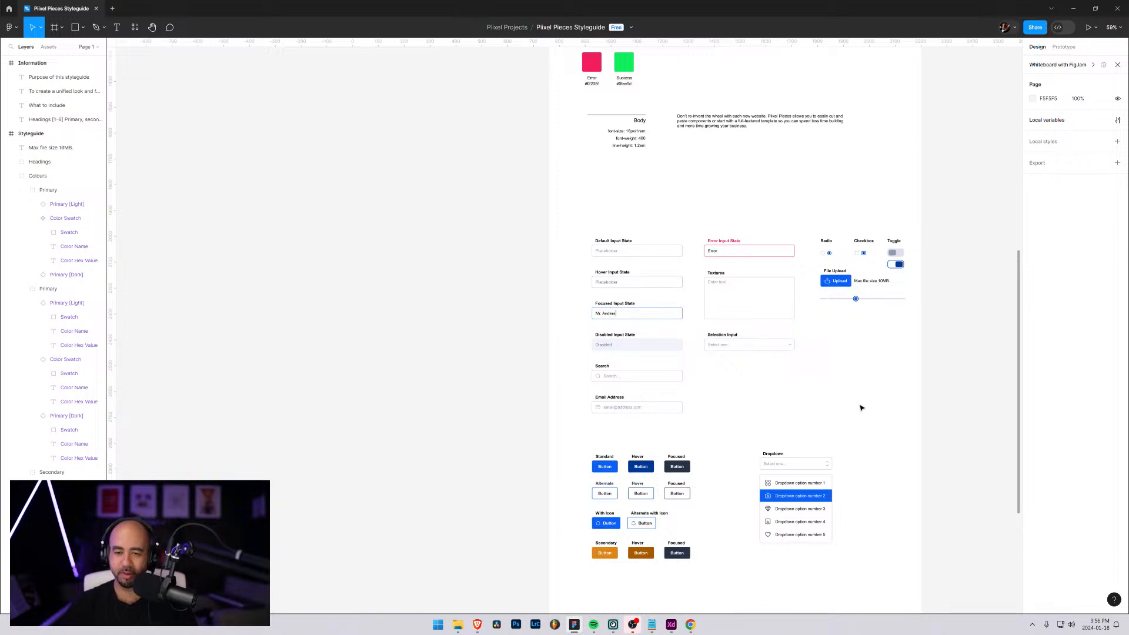
Review the style guide's buttons and forms, the checklist of what to include, and the utility colour swatches
{"action": "scroll", "coordinate": [751, 362], "scroll_direction": "down", "scroll_amount": 5}
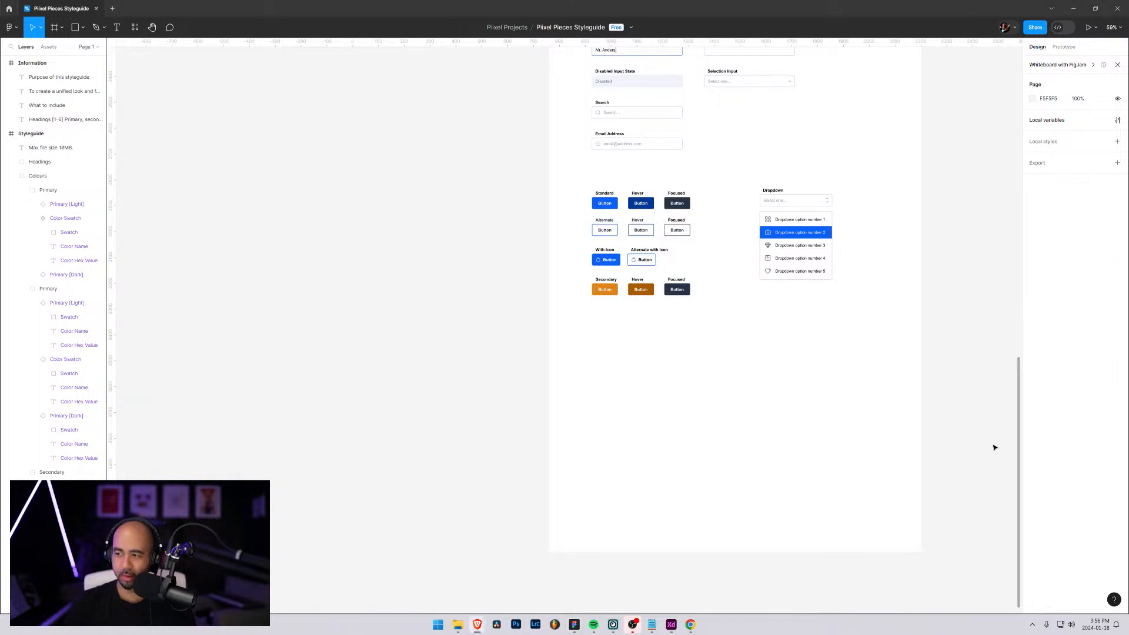
{"action": "scroll", "coordinate": [747, 372], "scroll_direction": "up", "scroll_amount": 10}
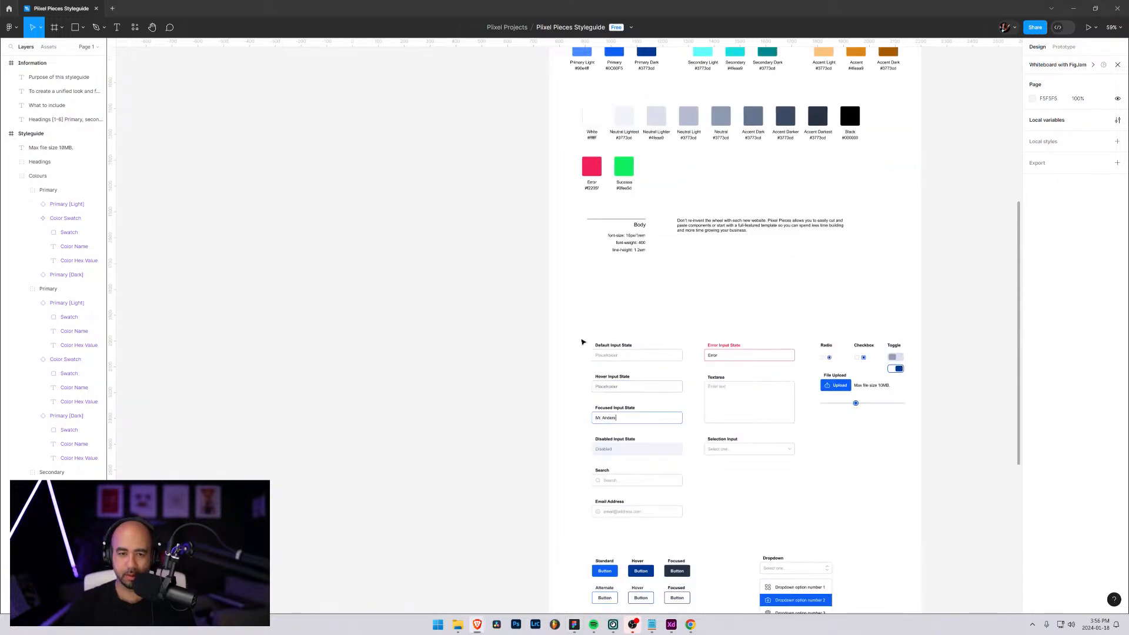
{"action": "scroll", "coordinate": [235, 157], "scroll_direction": "up", "scroll_amount": 5}
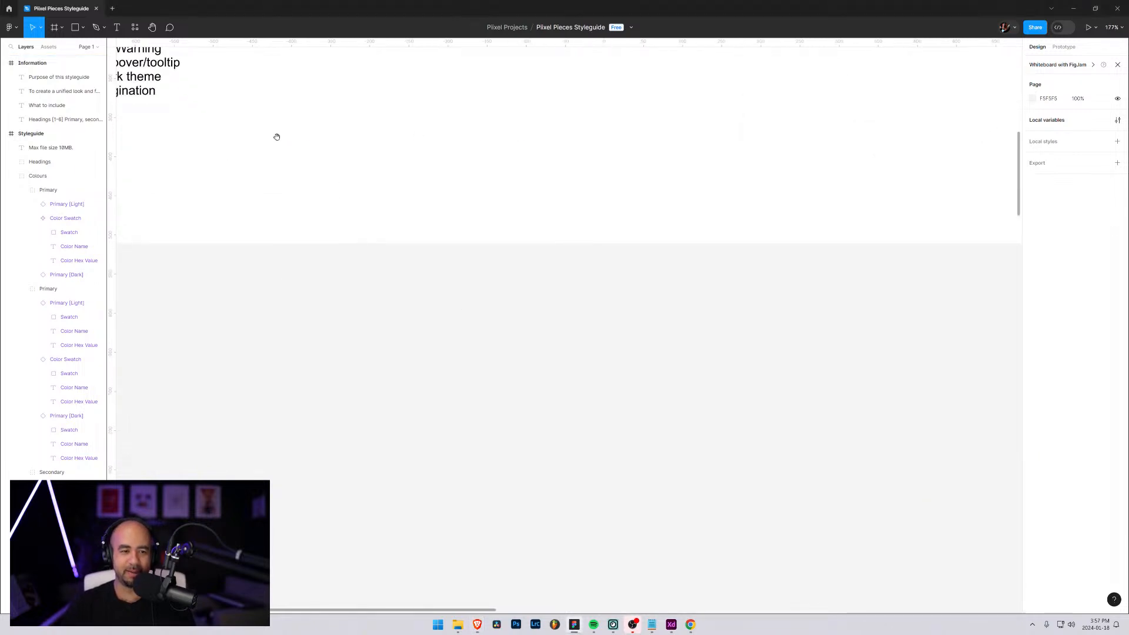
{"action": "left_click_drag", "start_coordinate": [277, 136], "coordinate": [567, 399]}
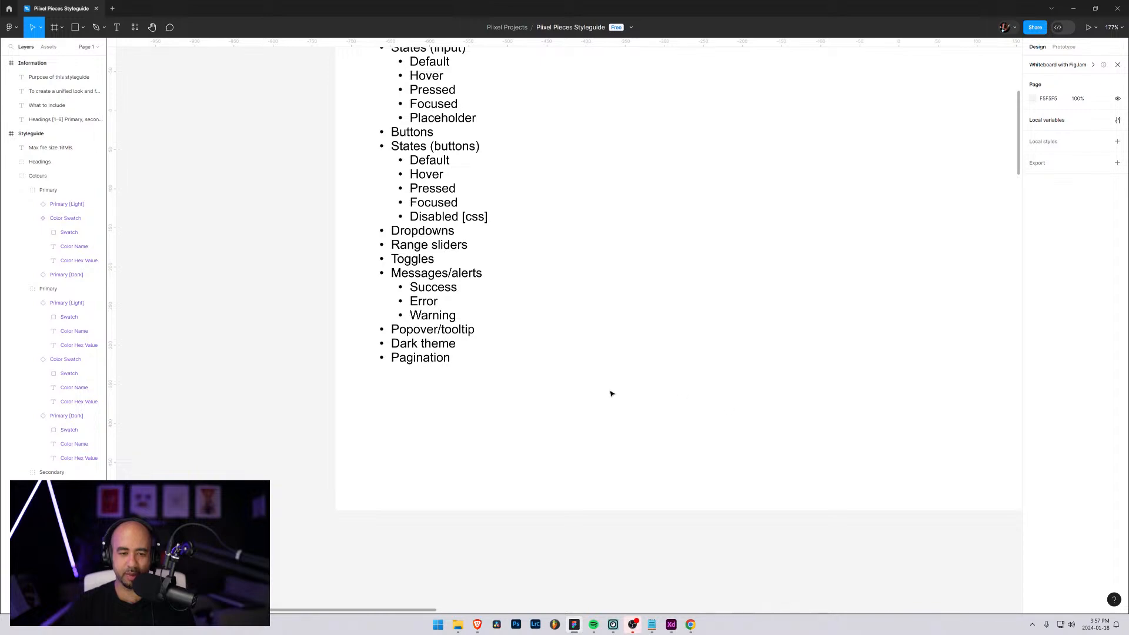
{"action": "left_click_drag", "start_coordinate": [900, 441], "coordinate": [626, 255]}
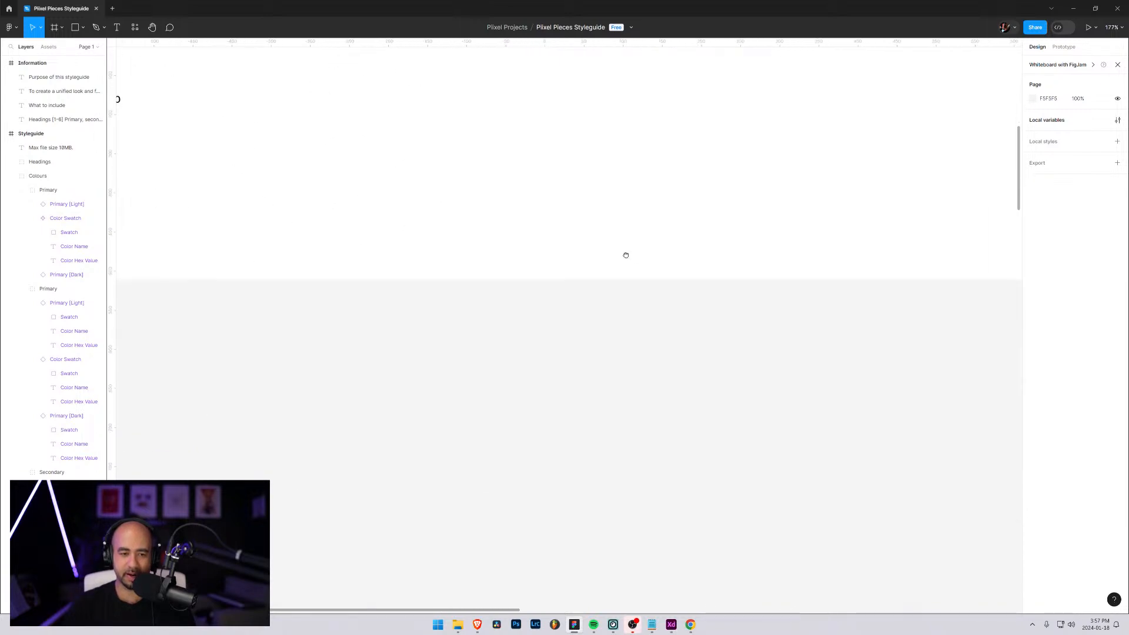
{"action": "left_click_drag", "start_coordinate": [895, 414], "coordinate": [485, 388]}
{"action": "left_click_drag", "start_coordinate": [841, 233], "coordinate": [503, 490]}
{"action": "left_click_drag", "start_coordinate": [656, 565], "coordinate": [580, 188]}
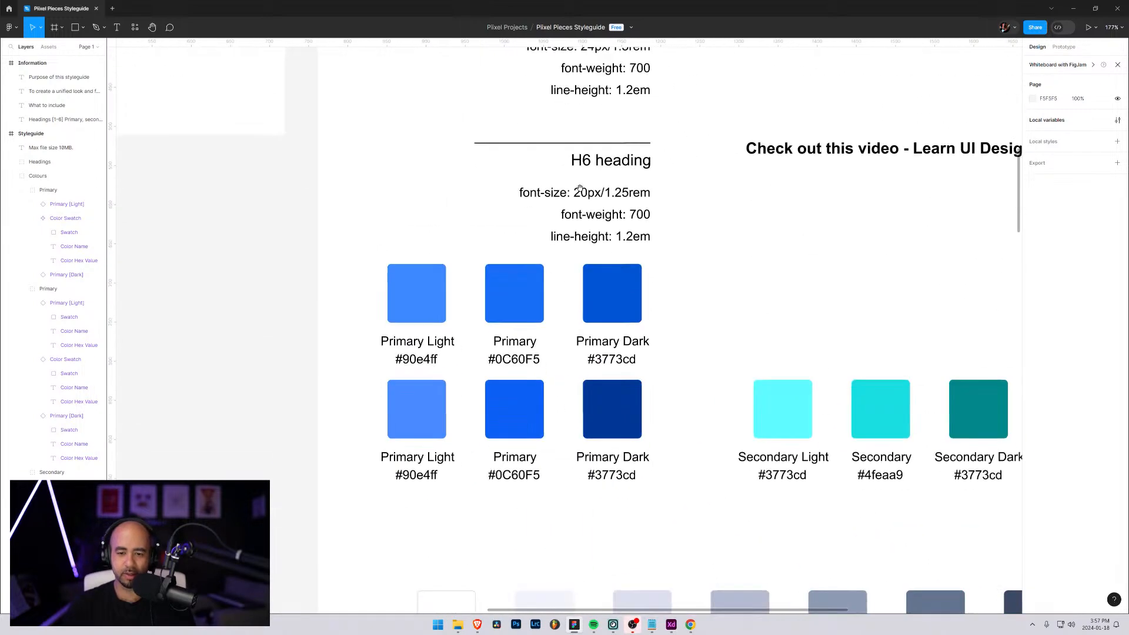
{"action": "scroll", "coordinate": [718, 264], "scroll_direction": "down", "scroll_amount": 10}
{"action": "scroll", "coordinate": [623, 196], "scroll_direction": "right", "scroll_amount": 2}
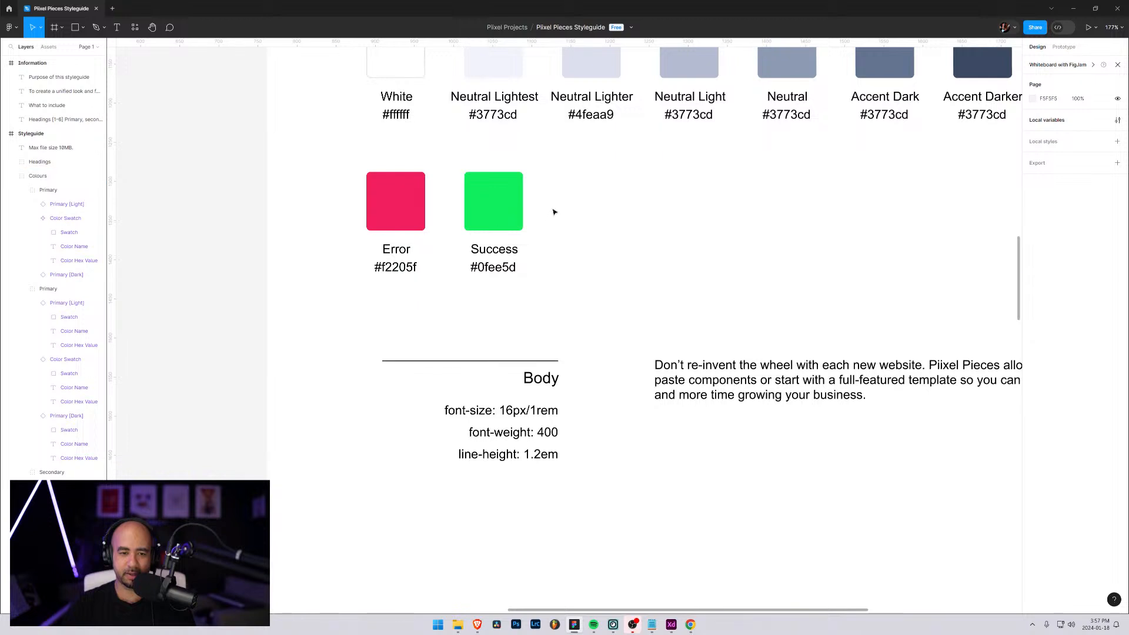
{"action": "scroll", "coordinate": [553, 212], "scroll_direction": "up", "scroll_amount": 5}
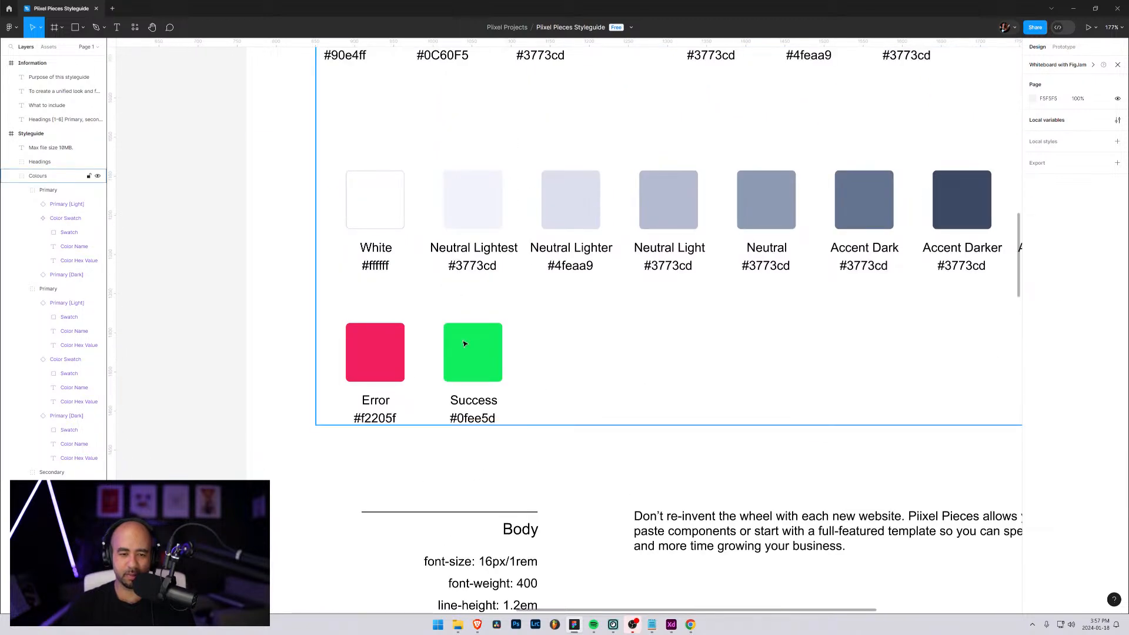
Rename the green utility swatch's layer as Success
{"action": "left_click", "coordinate": [464, 344]}
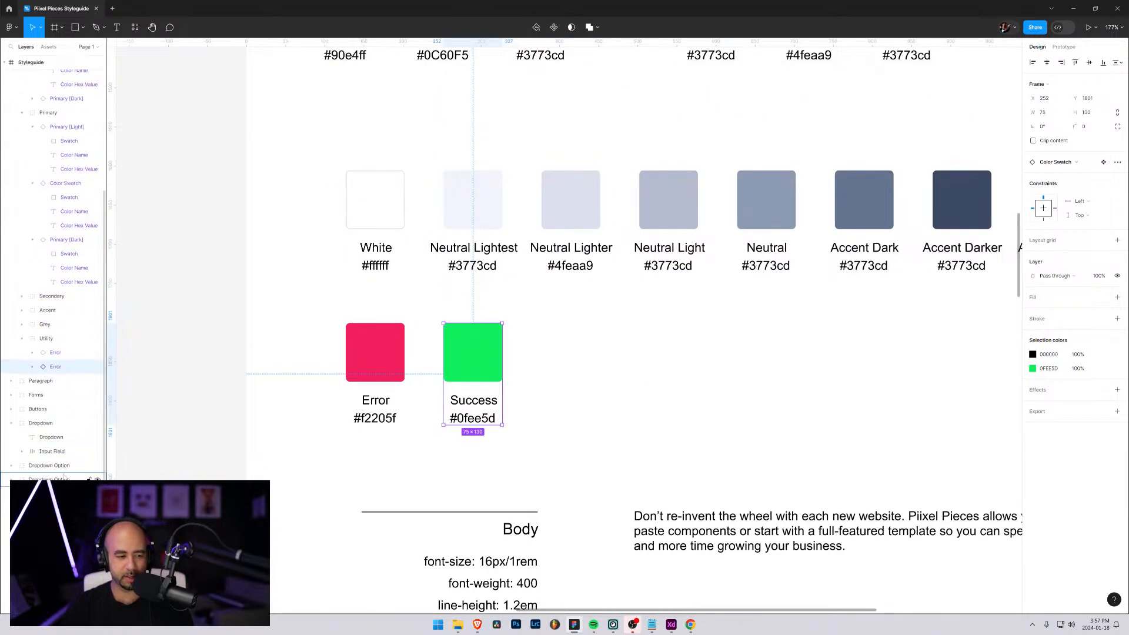
{"action": "double_click", "coordinate": [56, 367]}
{"action": "type", "text": "Success"}
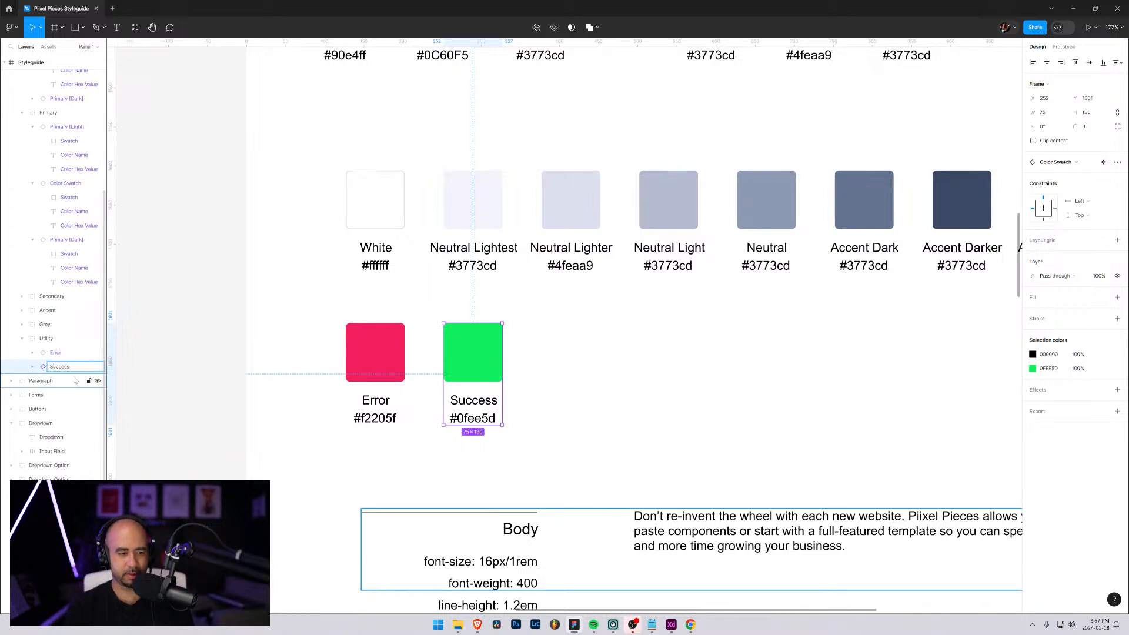
{"action": "key", "text": "Return"}
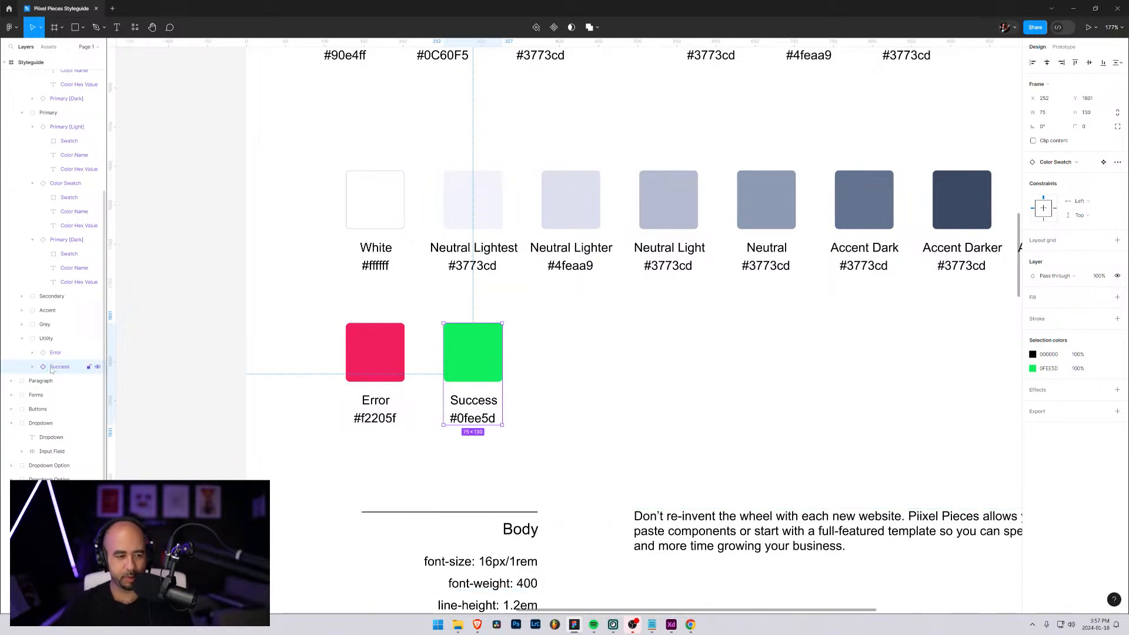
Duplicate the Success swatch, place the copy beside it in the utility row at X 377, and change its label to Warning
{"action": "key", "text": "ctrl+d"}
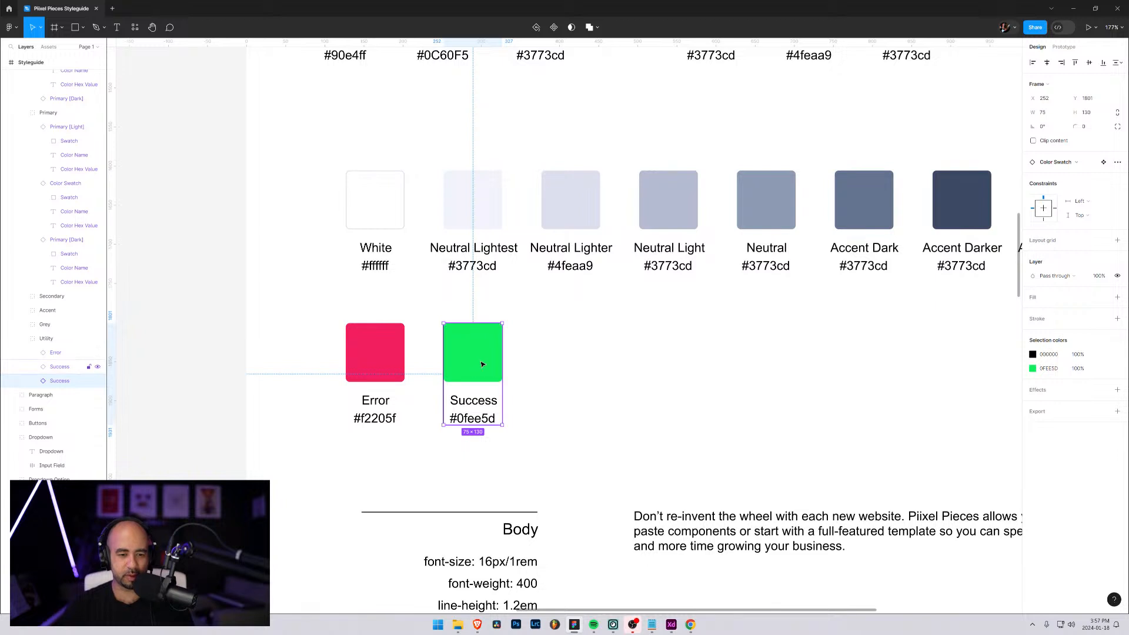
{"action": "left_click_drag", "start_coordinate": [481, 364], "coordinate": [576, 376]}
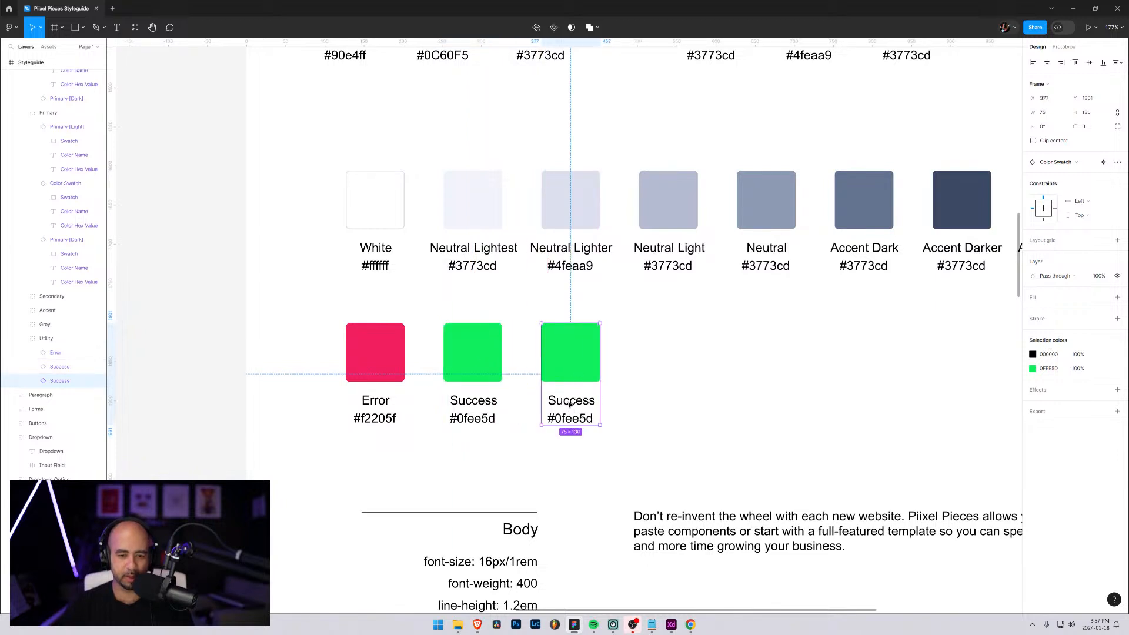
{"action": "double_click", "coordinate": [569, 405]}
{"action": "double_click", "coordinate": [571, 403]}
{"action": "type", "text": "War"}
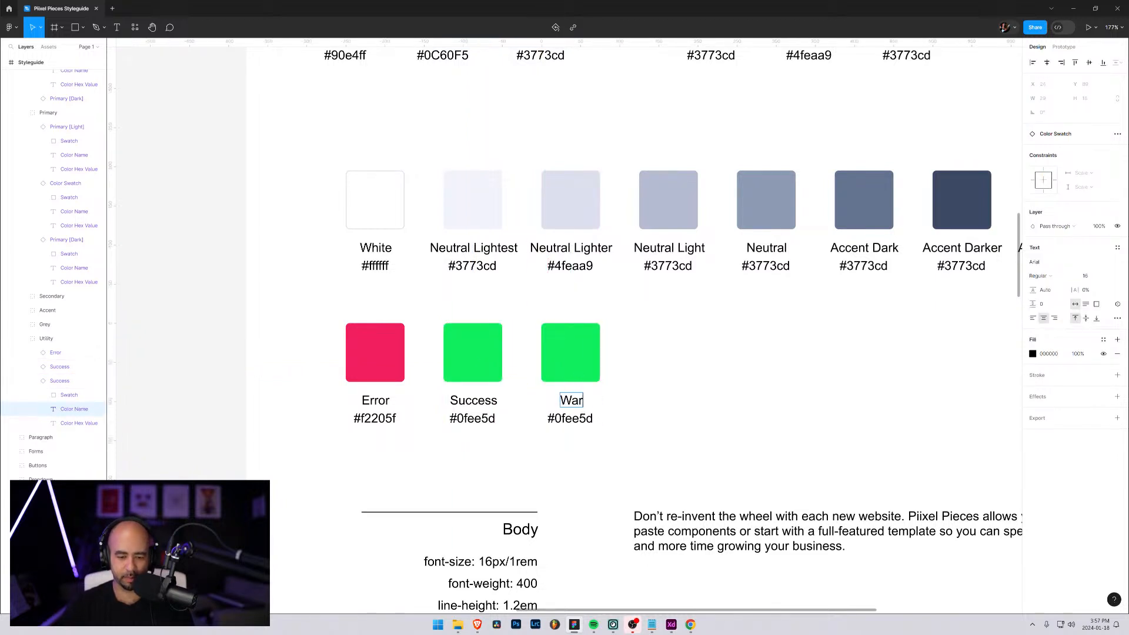
{"action": "type", "text": "ning"}
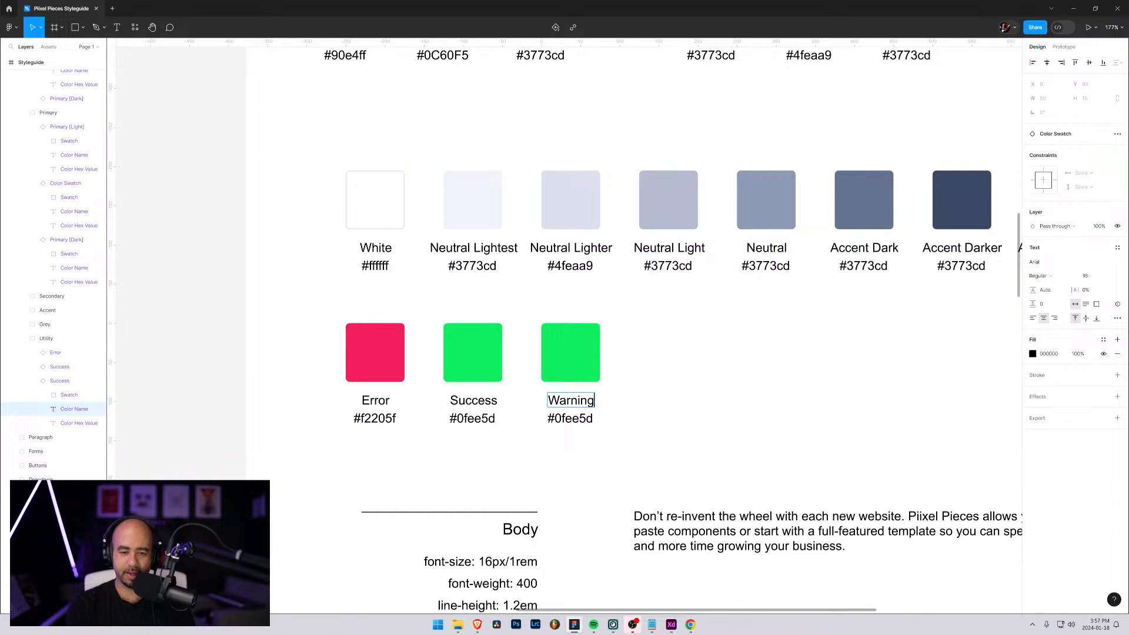
{"action": "key", "text": "Escape"}
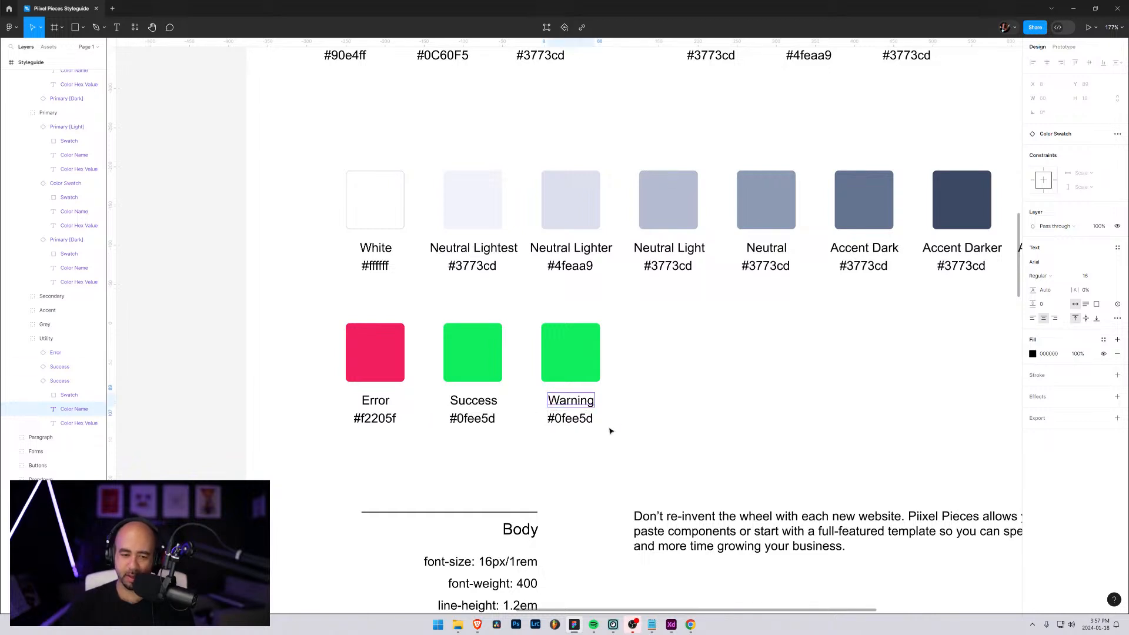
{"action": "left_click", "coordinate": [579, 423]}
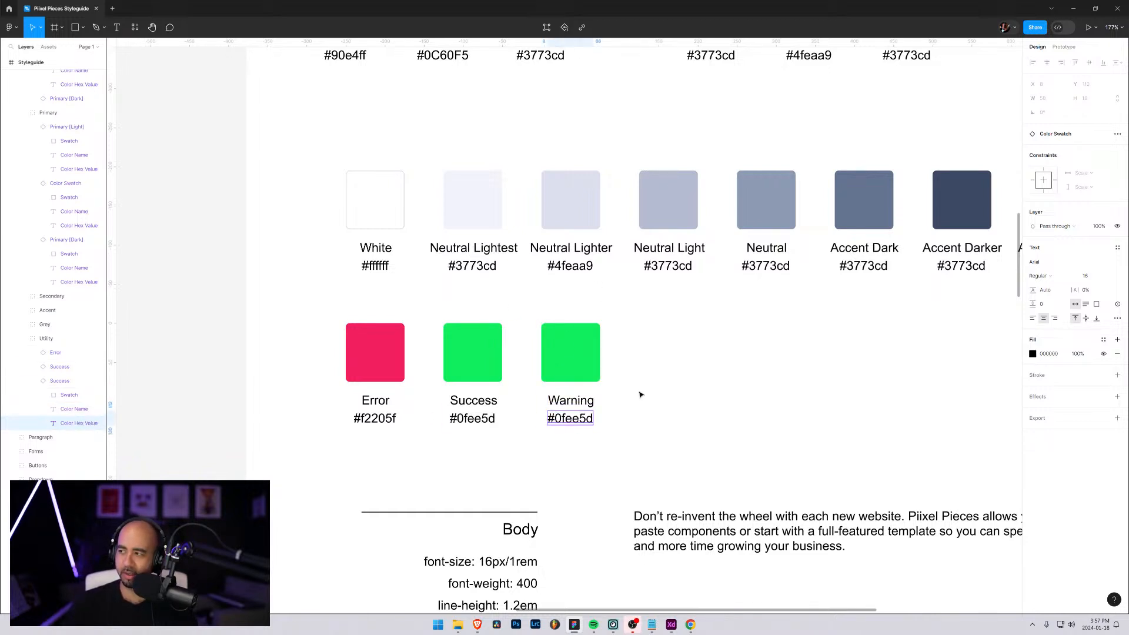
Change the Warning swatch's fill from green to a golden yellow
{"action": "left_click", "coordinate": [568, 353]}
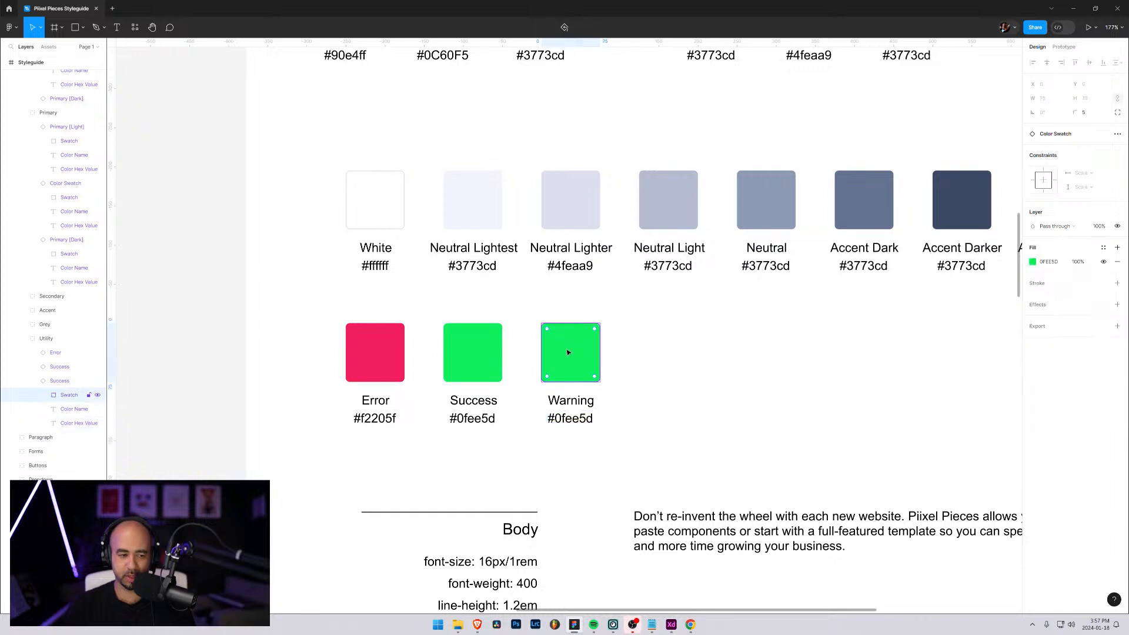
{"action": "left_click", "coordinate": [1033, 261]}
{"action": "left_click", "coordinate": [958, 407]}
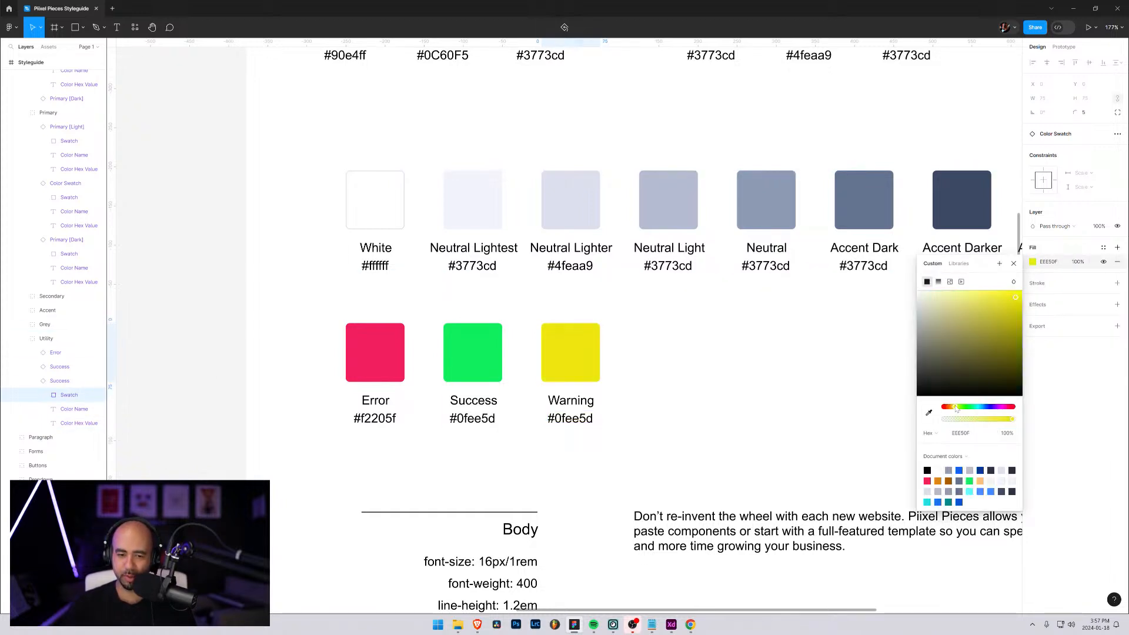
{"action": "left_click_drag", "start_coordinate": [957, 406], "coordinate": [955, 407]}
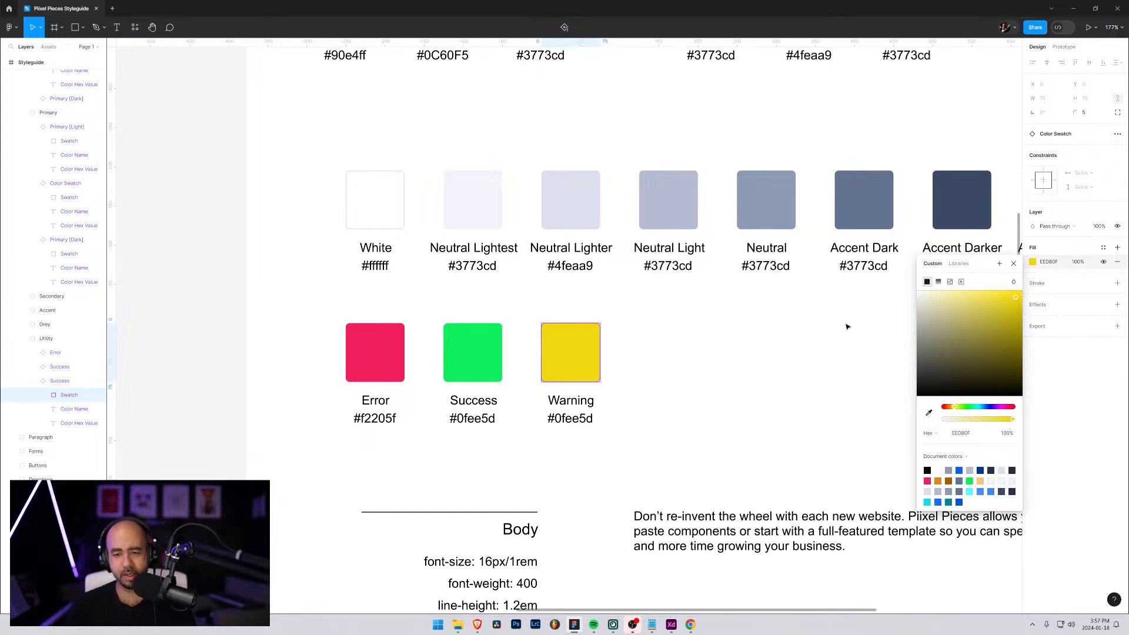
{"action": "left_click", "coordinate": [875, 411]}
Copy the Warning swatch's fill hex value and enter it as the base colour in the Supa Palette plugin
{"action": "double_click", "coordinate": [583, 352]}
{"action": "double_click", "coordinate": [583, 352]}
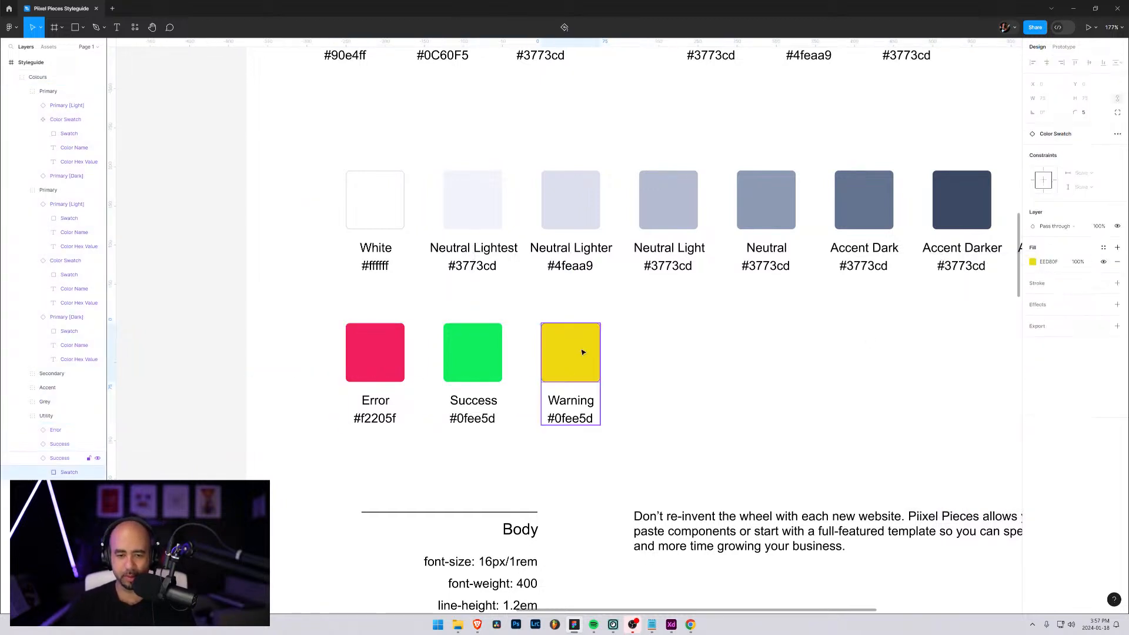
{"action": "left_click", "coordinate": [1032, 262]}
{"action": "left_click", "coordinate": [1056, 263]}
{"action": "key", "text": "ctrl+c"}
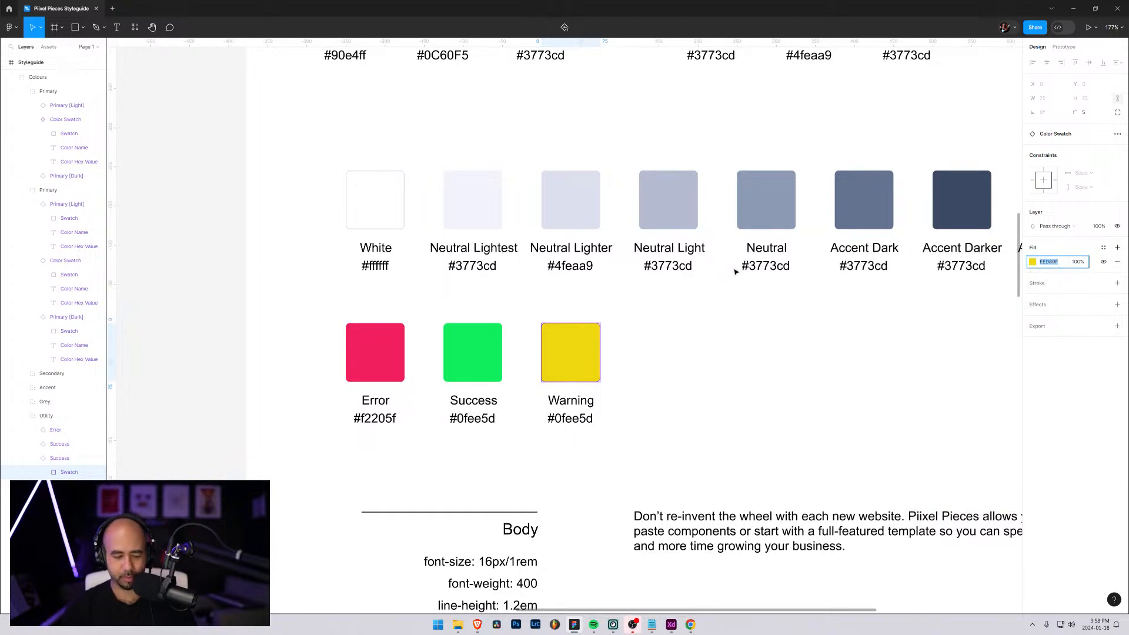
{"action": "key", "text": "ctrl+slash"}
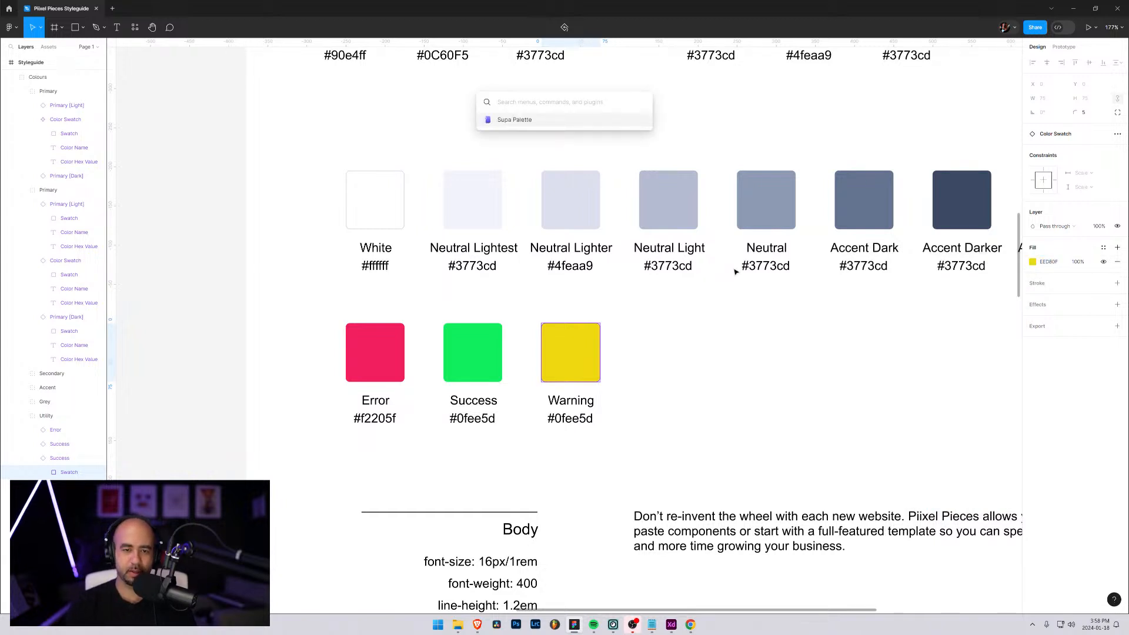
{"action": "key", "text": "Return"}
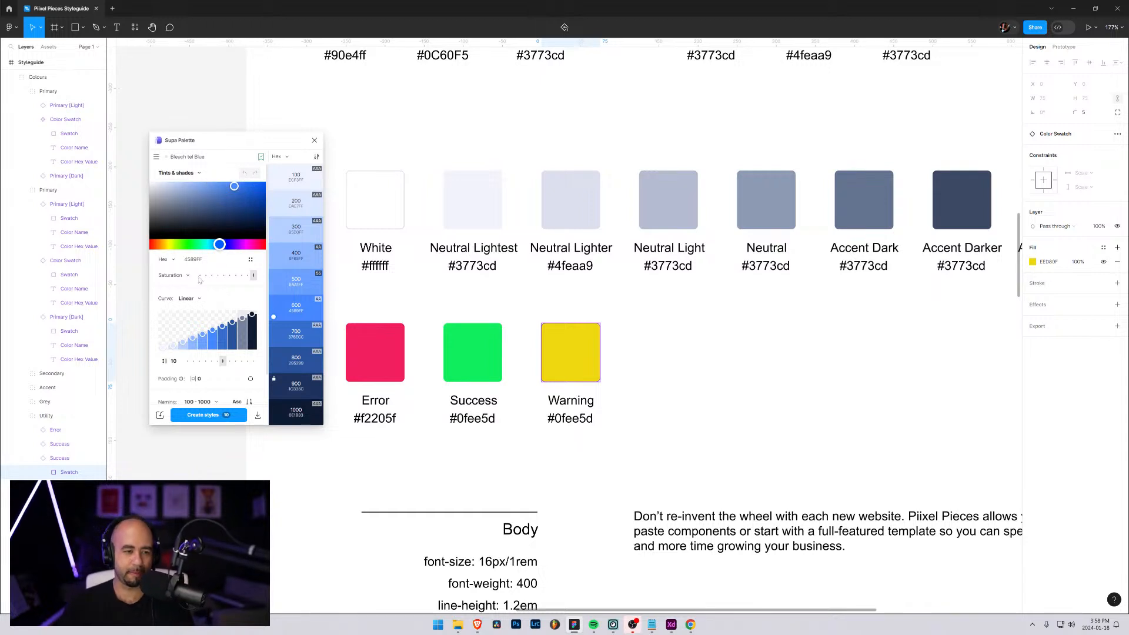
{"action": "left_click", "coordinate": [194, 259]}
{"action": "key", "text": "ctrl+v"}
{"action": "key", "text": "Return"}
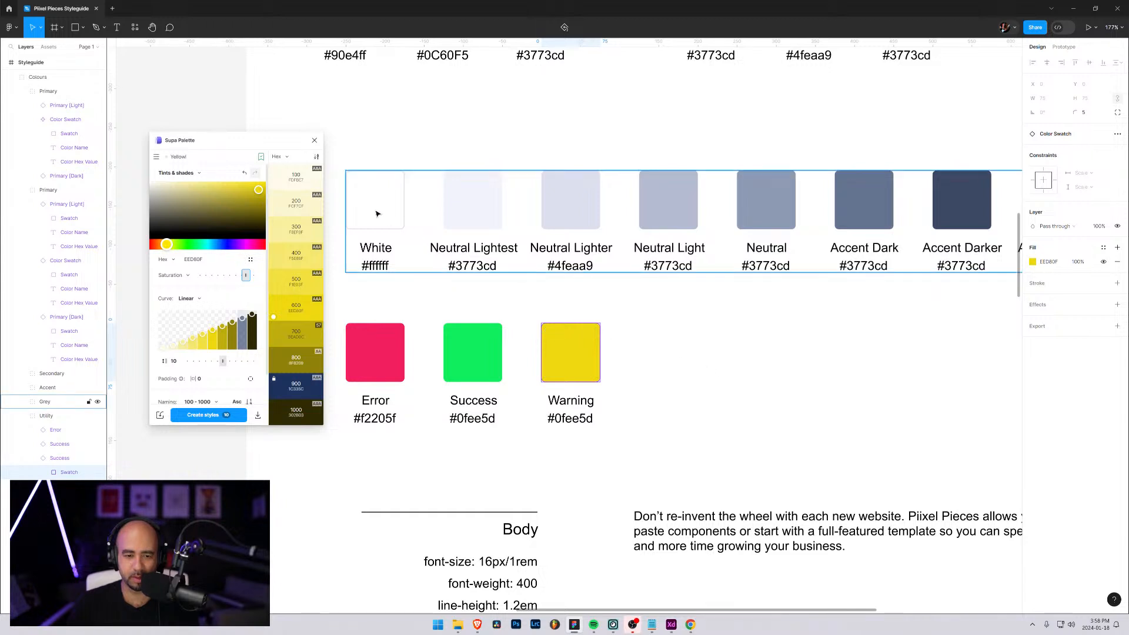
Brighten the base yellow in Supa Palette to FAE318, compare it with the Warning swatch, and close the plugin
{"action": "left_click_drag", "start_coordinate": [258, 192], "coordinate": [254, 184]}
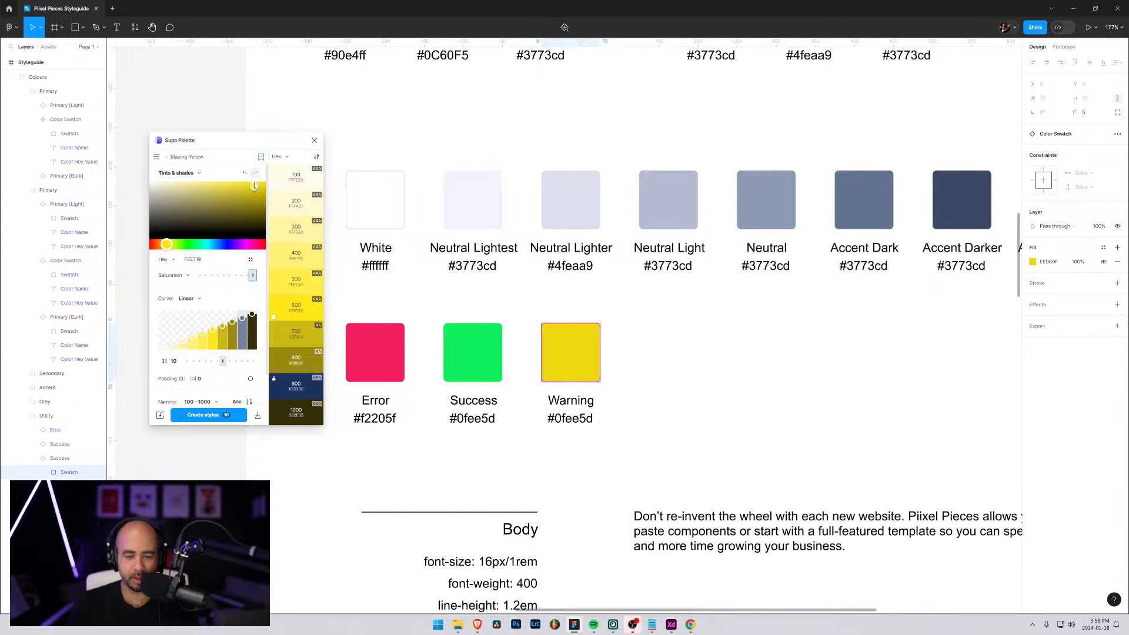
{"action": "left_click_drag", "start_coordinate": [254, 186], "coordinate": [255, 187]}
{"action": "left_click", "coordinate": [577, 342]}
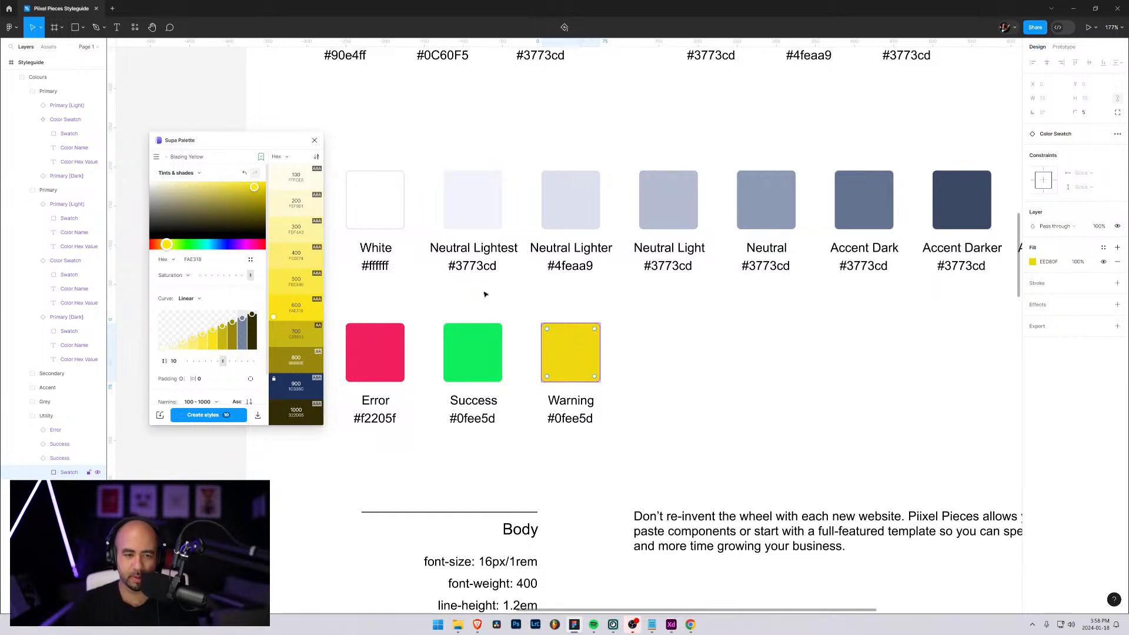
{"action": "left_click", "coordinate": [314, 140]}
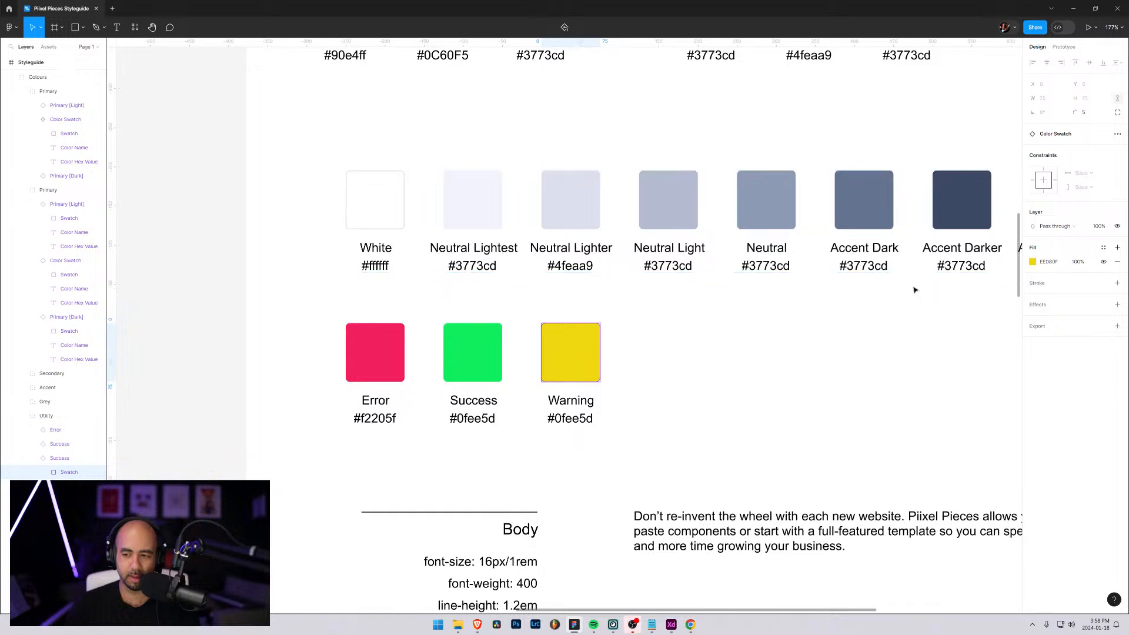
Set the Warning swatch's fill to FAE318
{"action": "left_click", "coordinate": [1032, 261]}
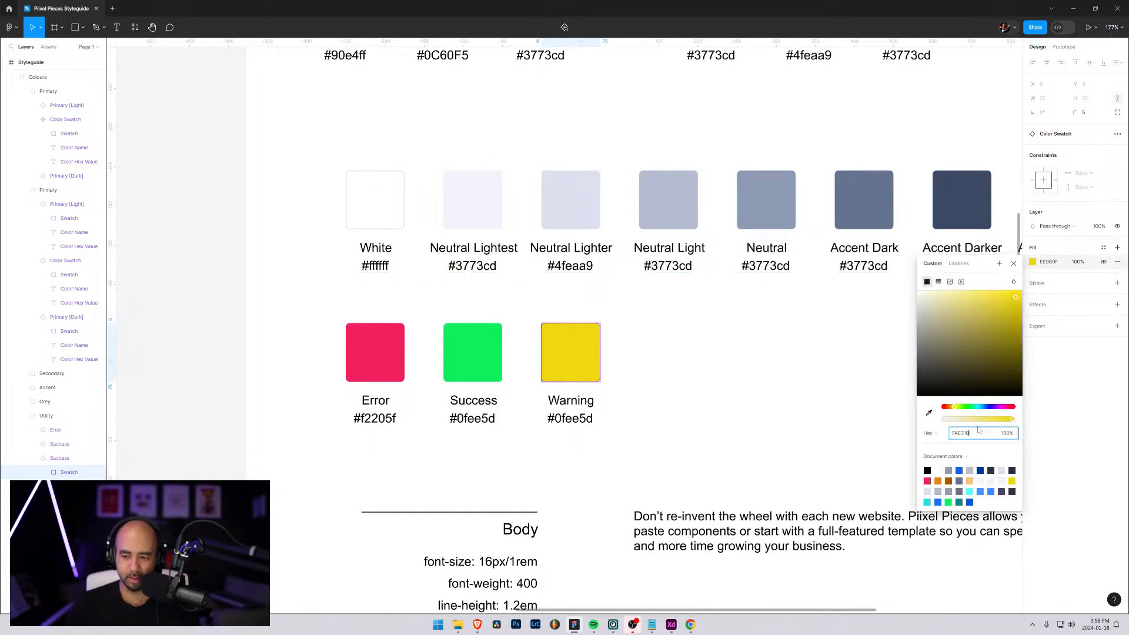
{"action": "type", "text": "FAE318"}
{"action": "key", "text": "Return"}
{"action": "left_click", "coordinate": [806, 422]}
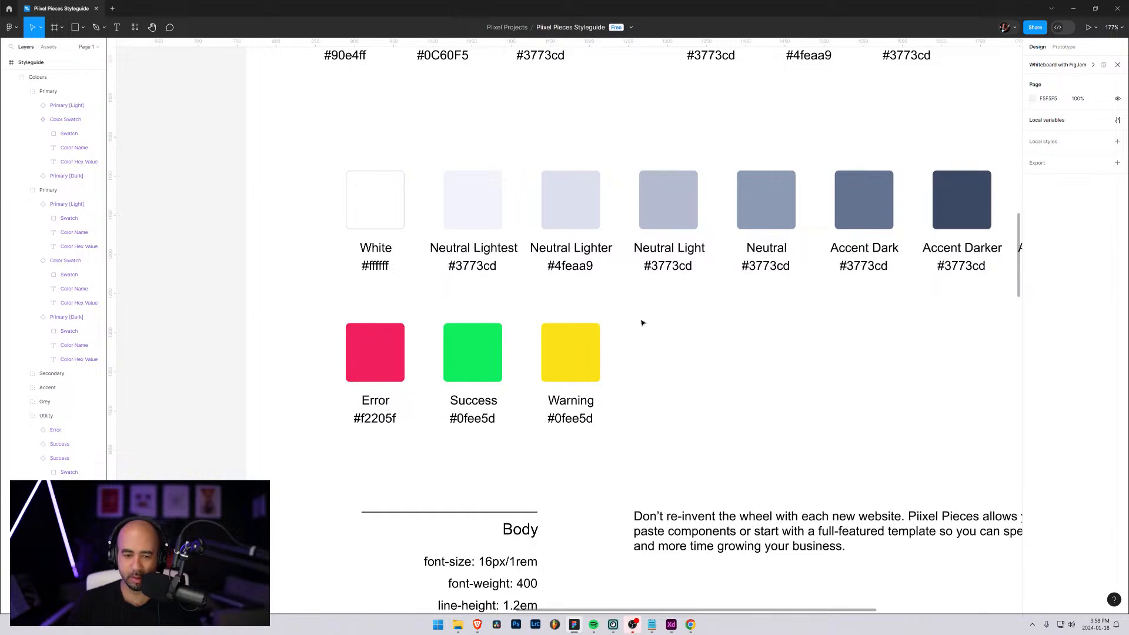
Review the style guide from the colour swatches down to the form inputs, buttons and dropdown
{"action": "scroll", "coordinate": [670, 344], "scroll_direction": "down", "scroll_amount": 2}
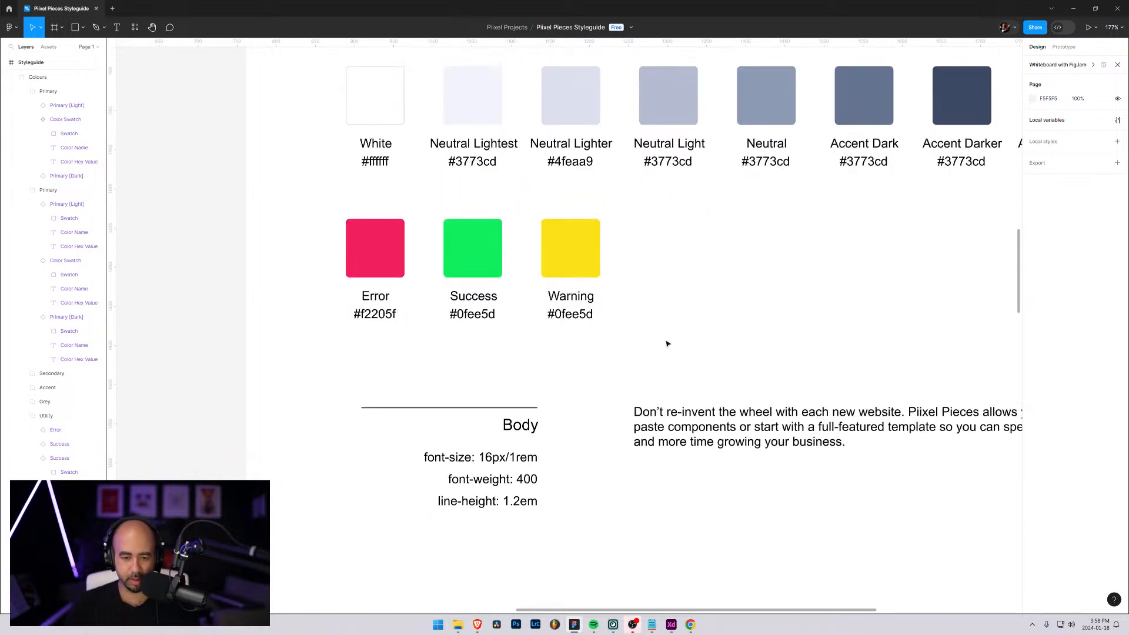
{"action": "scroll", "coordinate": [650, 328], "scroll_direction": "down", "scroll_amount": 5, "text": "ctrl"}
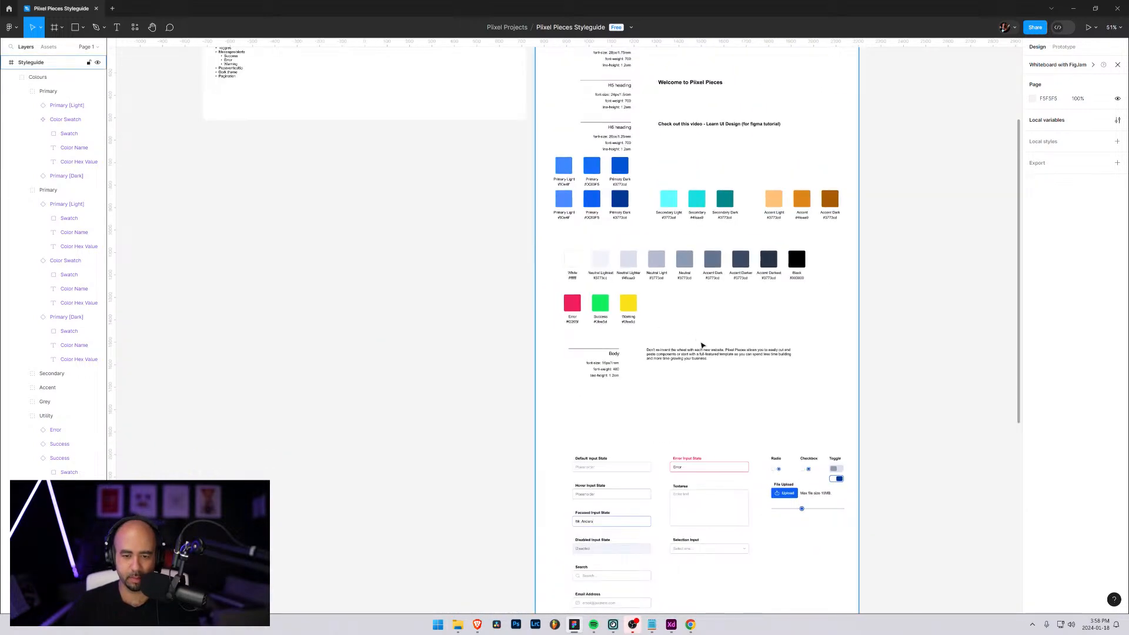
{"action": "scroll", "coordinate": [671, 332], "scroll_direction": "down", "scroll_amount": 3}
{"action": "scroll", "coordinate": [690, 336], "scroll_direction": "down", "scroll_amount": 4}
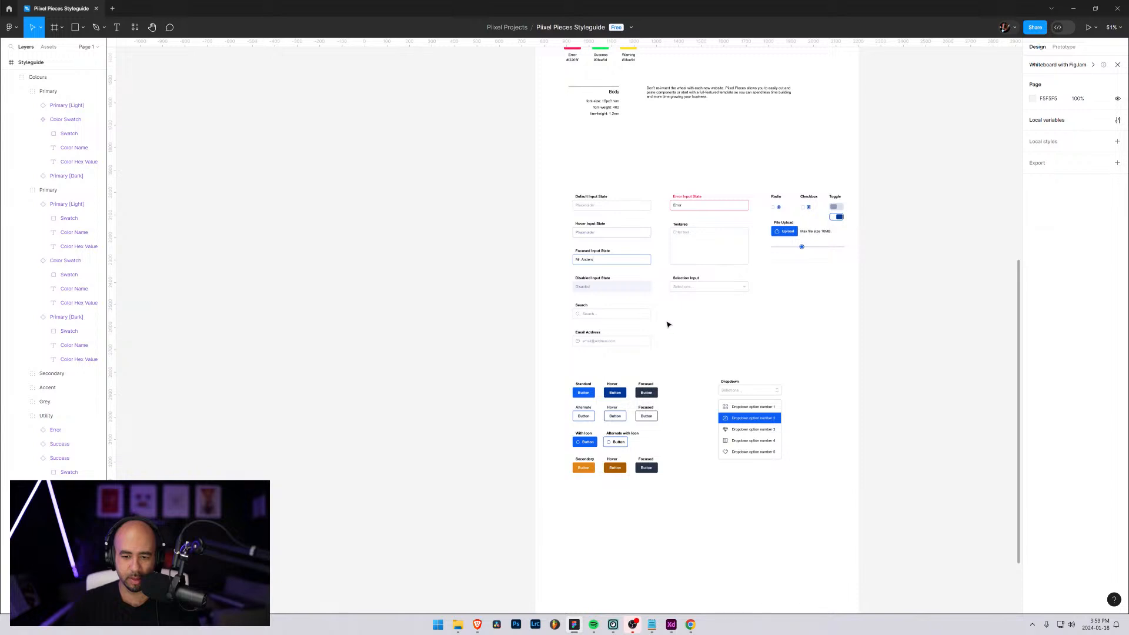
{"action": "scroll", "coordinate": [671, 324], "scroll_direction": "up", "scroll_amount": 2}
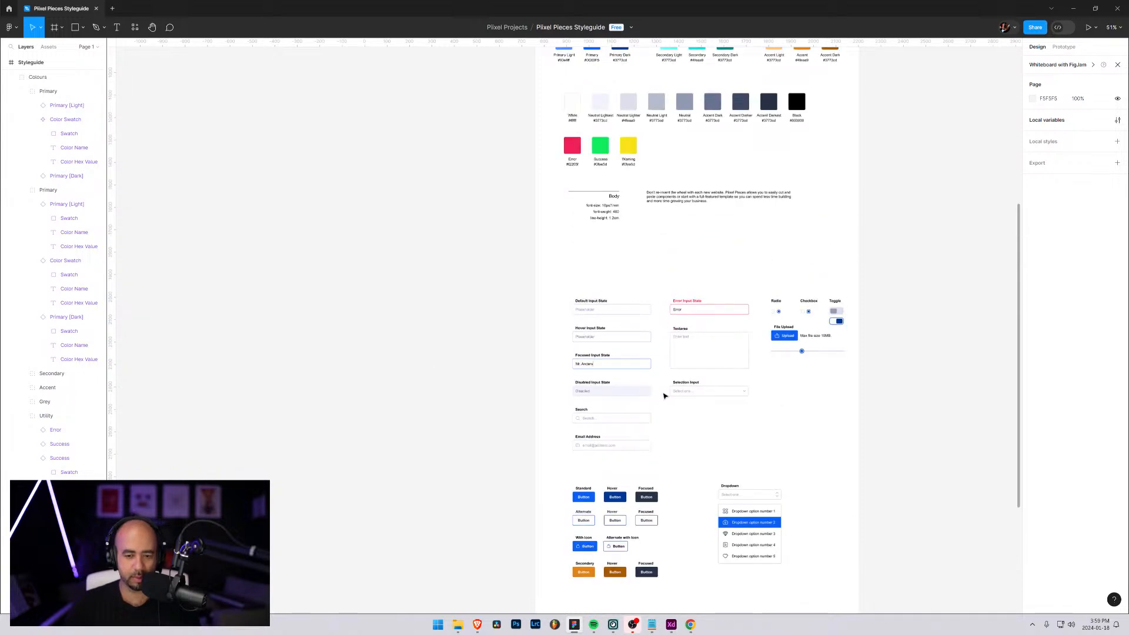
{"action": "scroll", "coordinate": [668, 396], "scroll_direction": "down", "scroll_amount": 3}
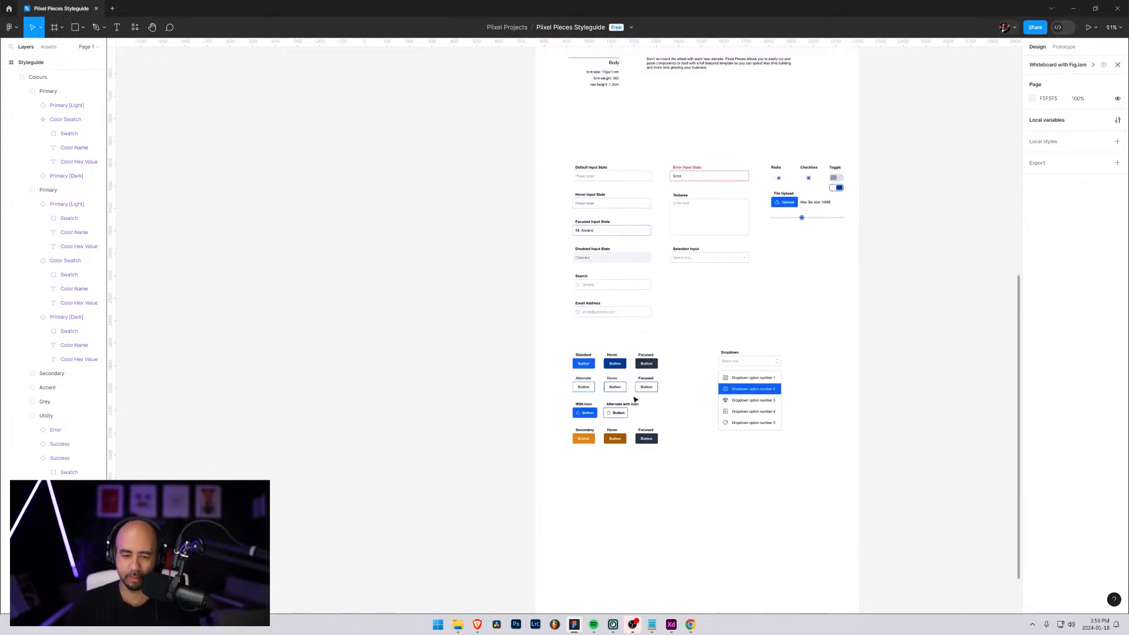
Rename the yellow swatch's layer in the Utility group to Warning and collapse the Colours group
{"action": "scroll", "coordinate": [635, 393], "scroll_direction": "up", "scroll_amount": 3}
{"action": "scroll", "coordinate": [635, 400], "scroll_direction": "up", "scroll_amount": 1}
{"action": "scroll", "coordinate": [667, 266], "scroll_direction": "up", "scroll_amount": 1}
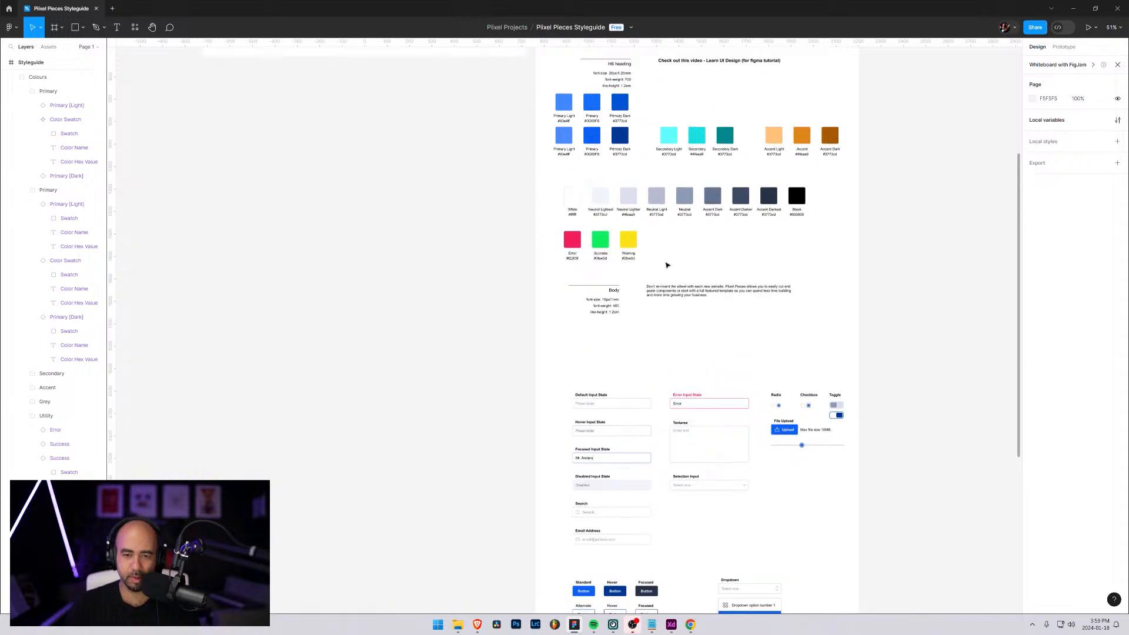
{"action": "scroll", "coordinate": [662, 355], "scroll_direction": "up", "scroll_amount": 5}
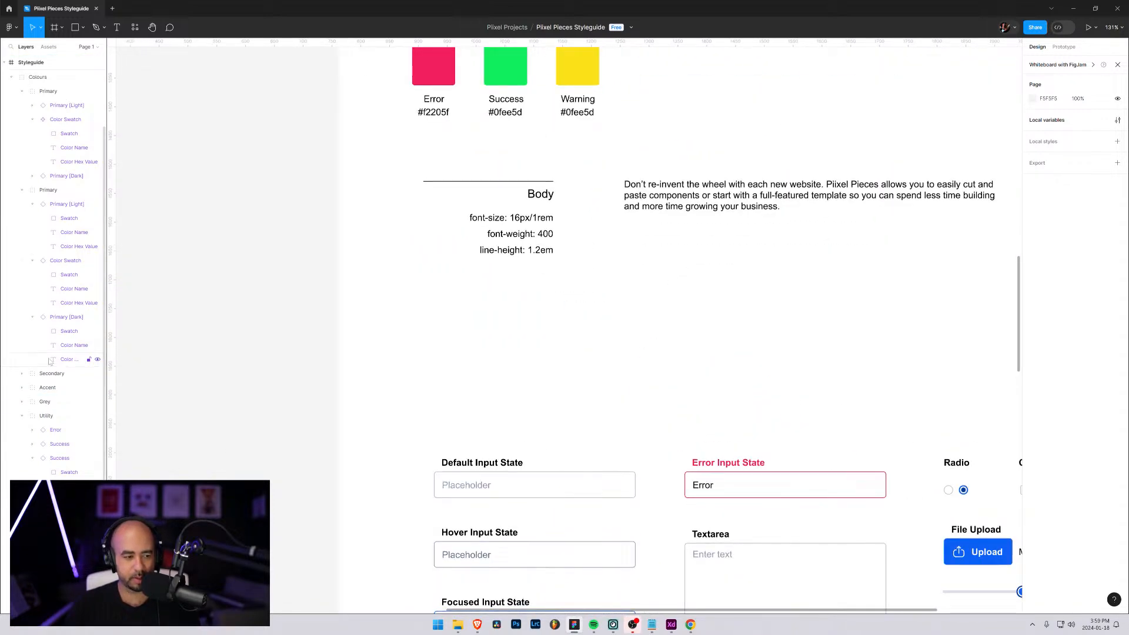
{"action": "left_click", "coordinate": [21, 190]}
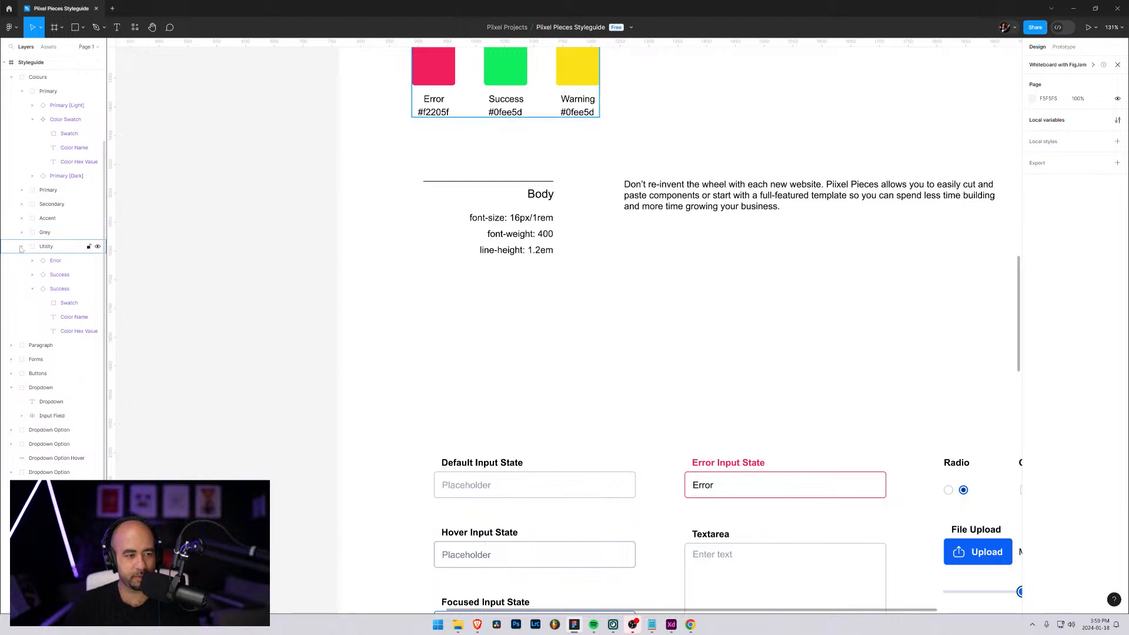
{"action": "scroll", "coordinate": [35, 247], "scroll_direction": "up", "scroll_amount": 3}
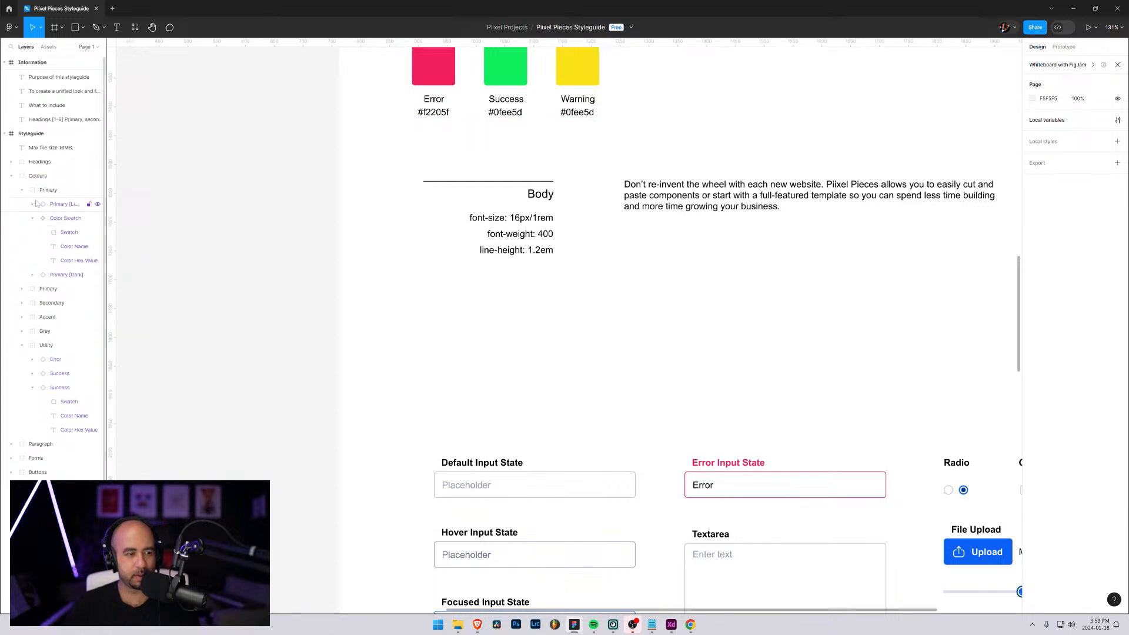
{"action": "left_click", "coordinate": [590, 92]}
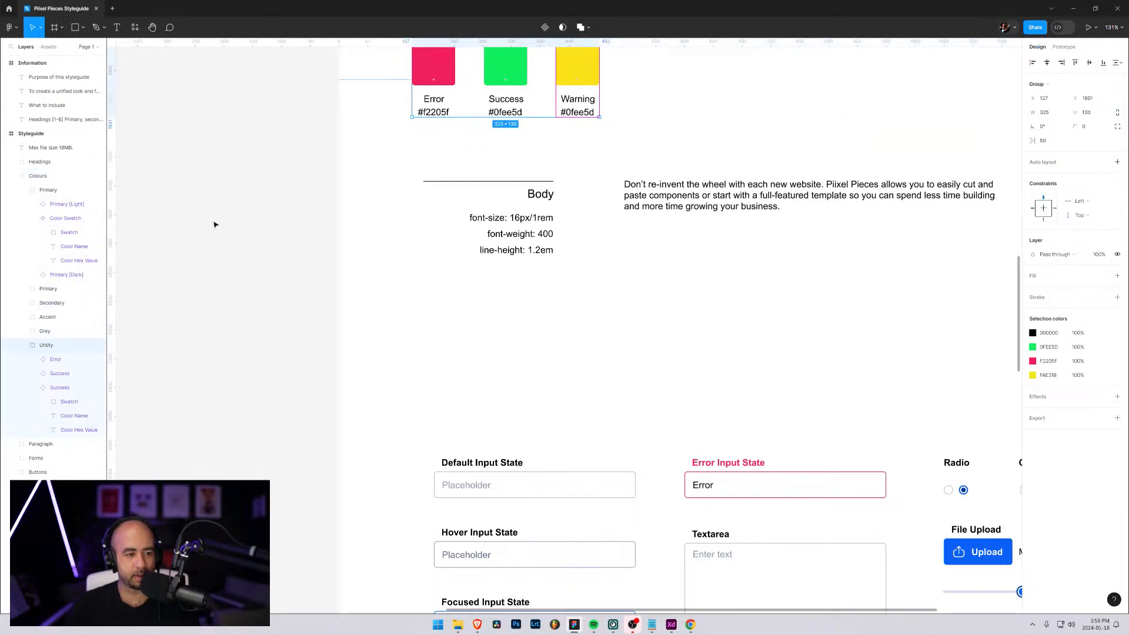
{"action": "double_click", "coordinate": [62, 388]}
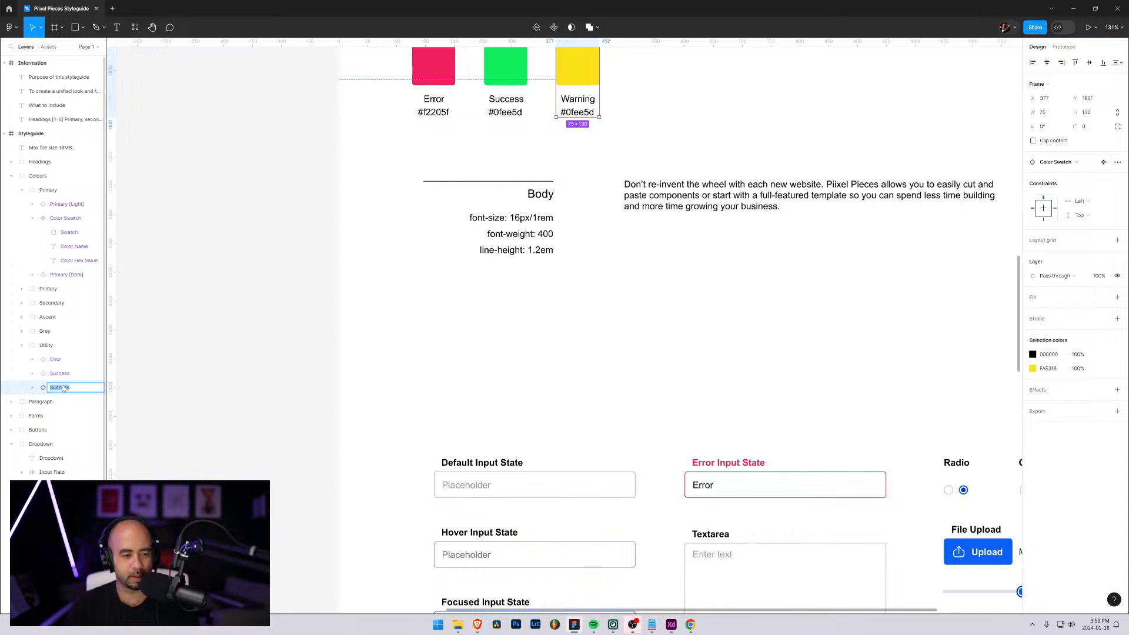
{"action": "type", "text": "Warning"}
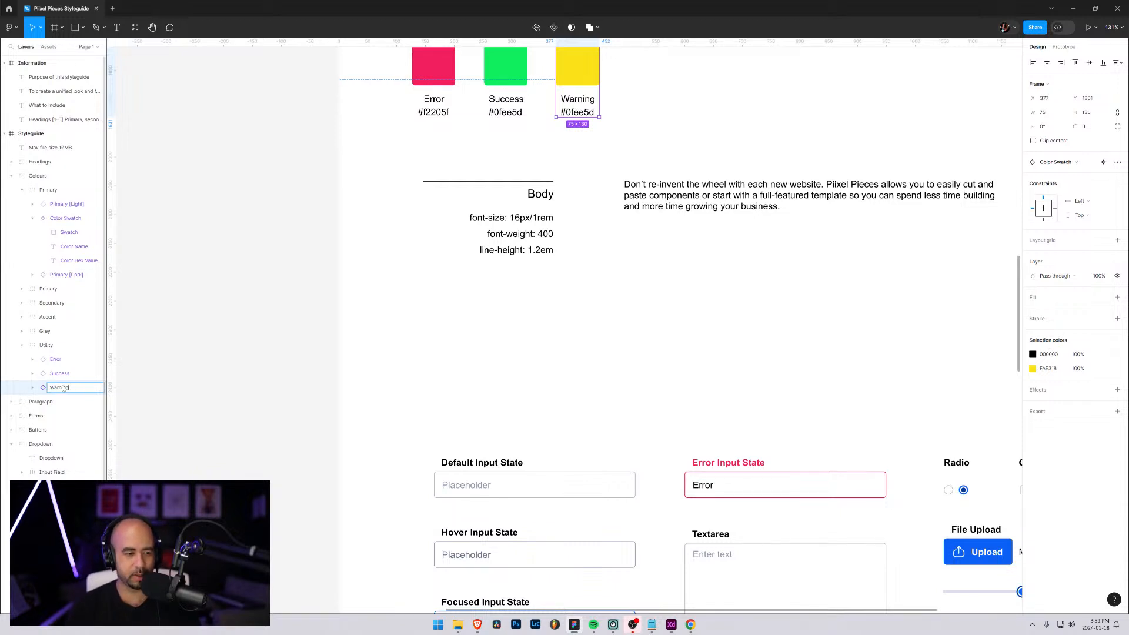
{"action": "key", "text": "Return"}
{"action": "left_click", "coordinate": [11, 176]}
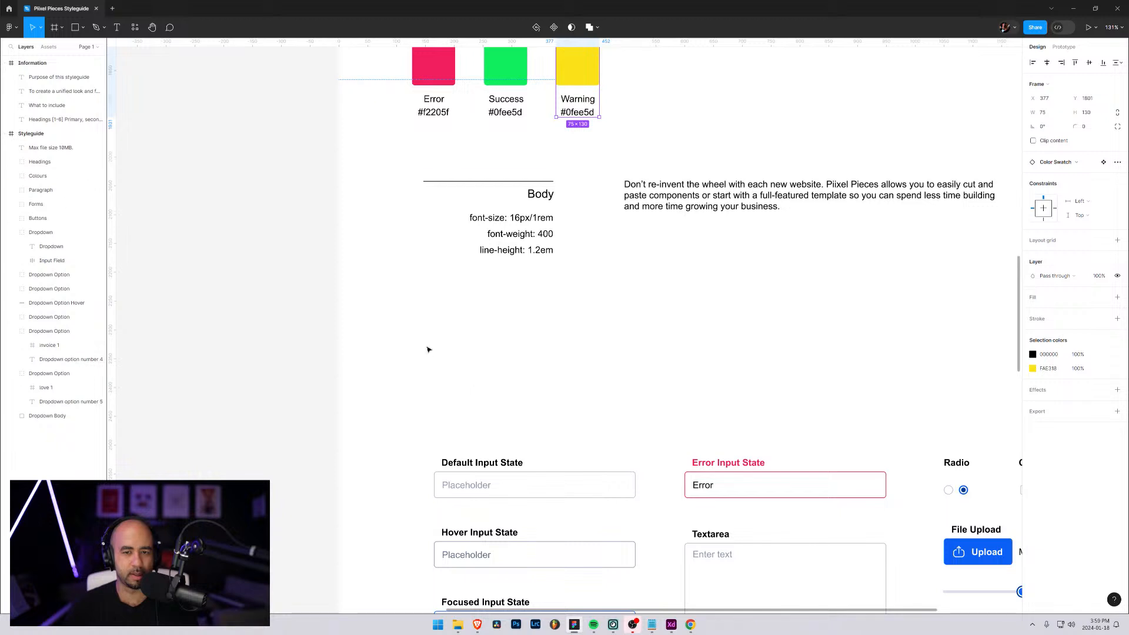
Add the text "Error: There was a problem submitting your form, please try again." beside the utility swatches
{"action": "scroll", "coordinate": [693, 344], "scroll_direction": "up", "scroll_amount": 2}
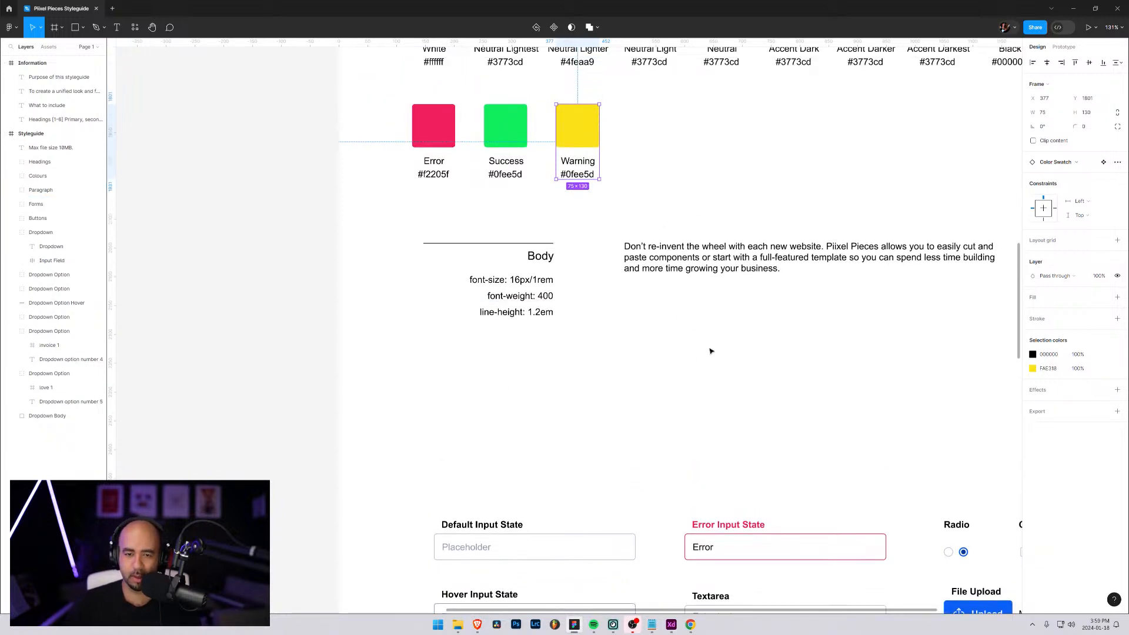
{"action": "key", "text": "t"}
{"action": "left_click", "coordinate": [684, 152]}
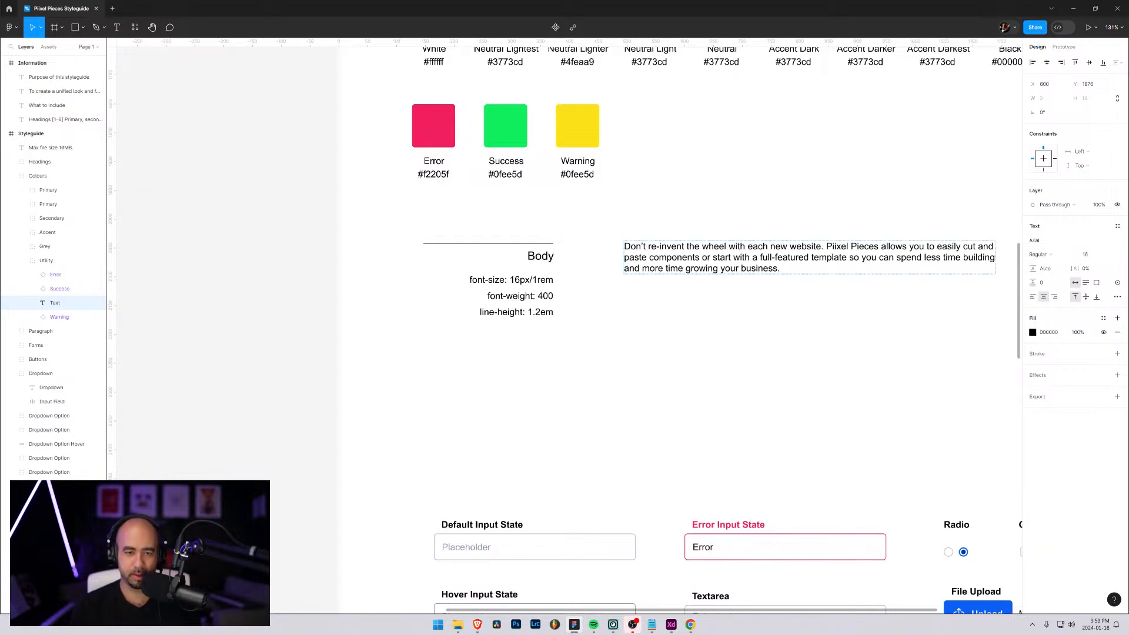
{"action": "type", "text": "Err"}
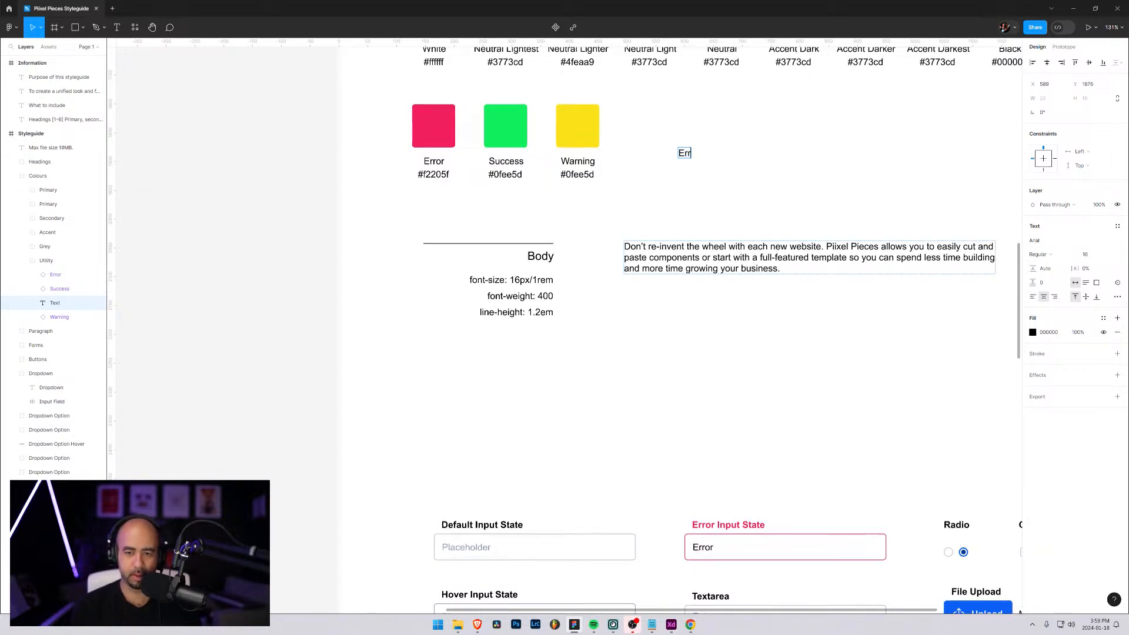
{"action": "type", "text": "or: There w"}
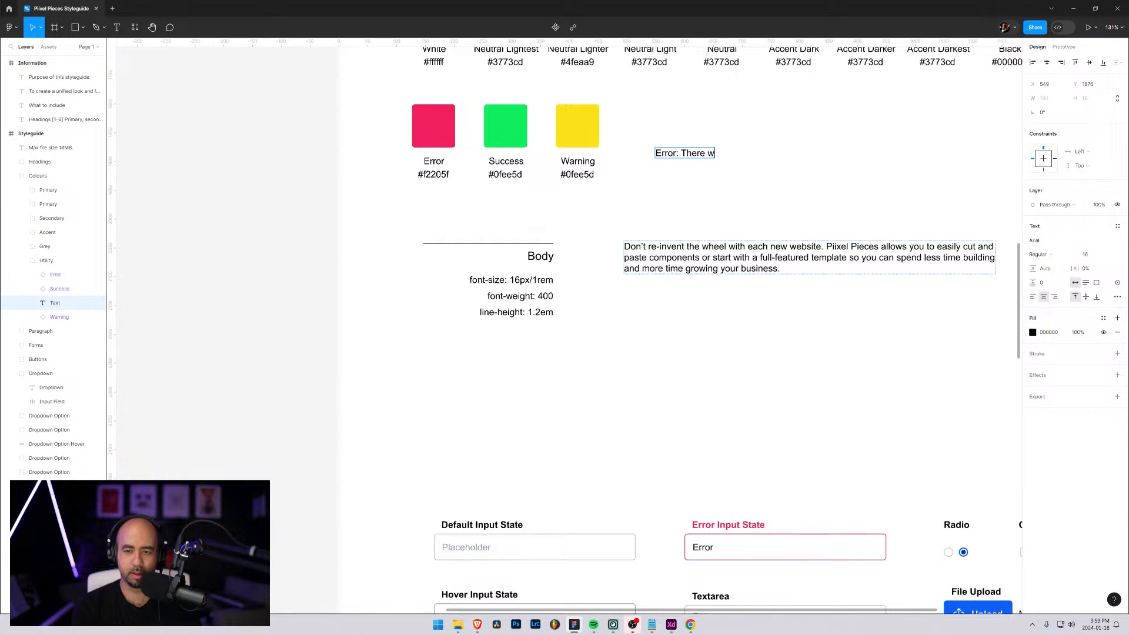
{"action": "type", "text": "as a problem "}
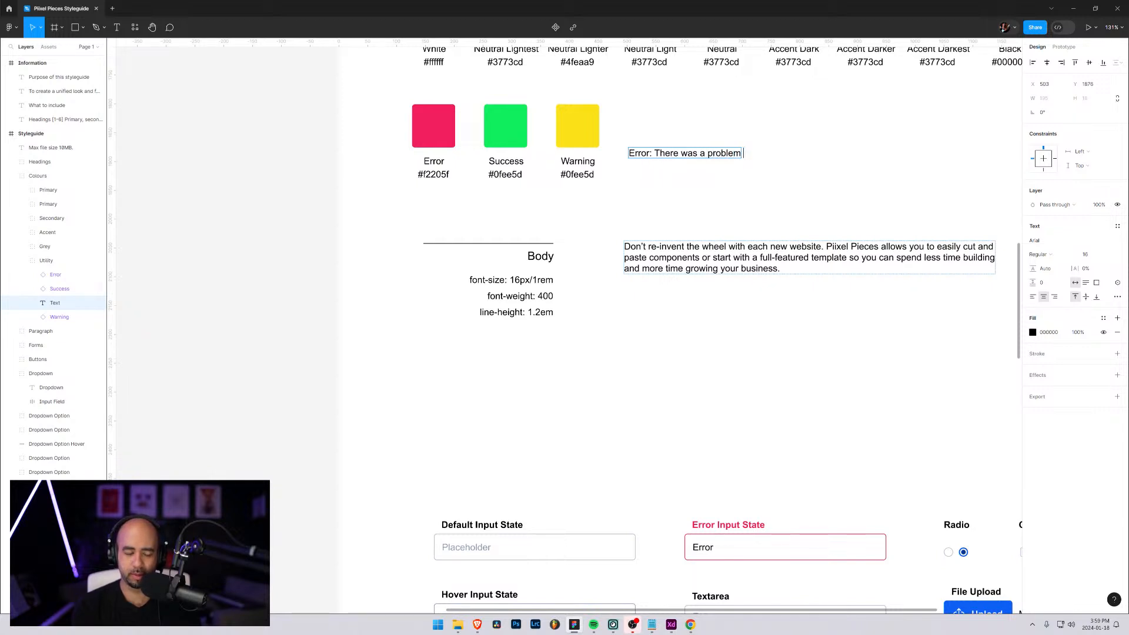
{"action": "type", "text": "submitin"}
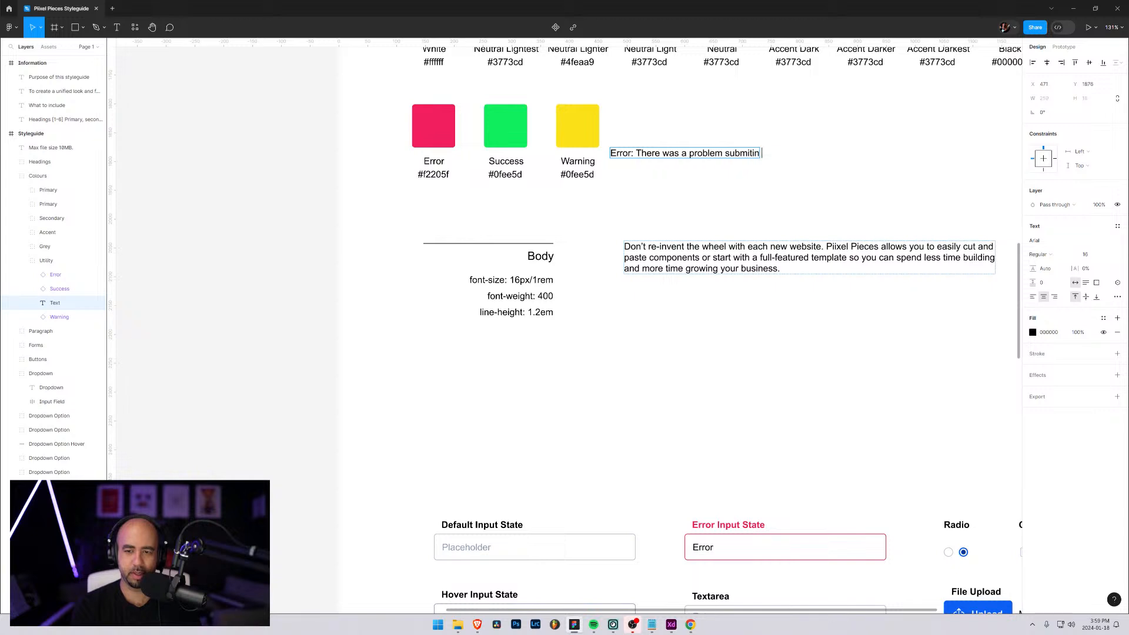
{"action": "type", "text": "g"}
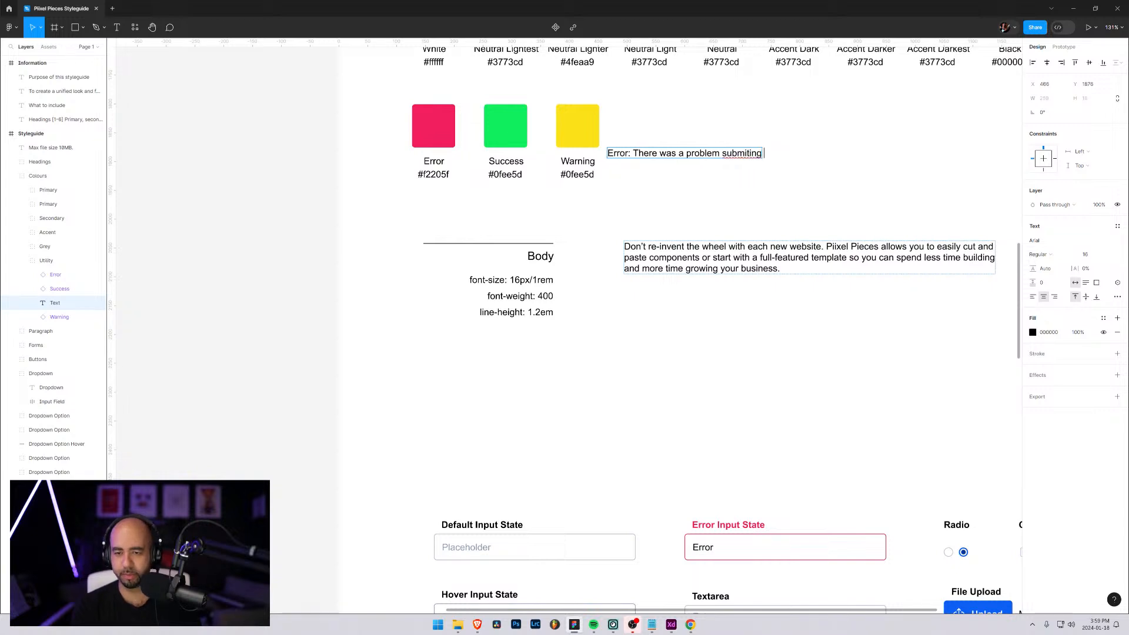
{"action": "key", "text": "BackSpace"}
{"action": "key", "text": "BackSpace"}
{"action": "key", "text": "BackSpace"}
{"action": "type", "text": "ting y"}
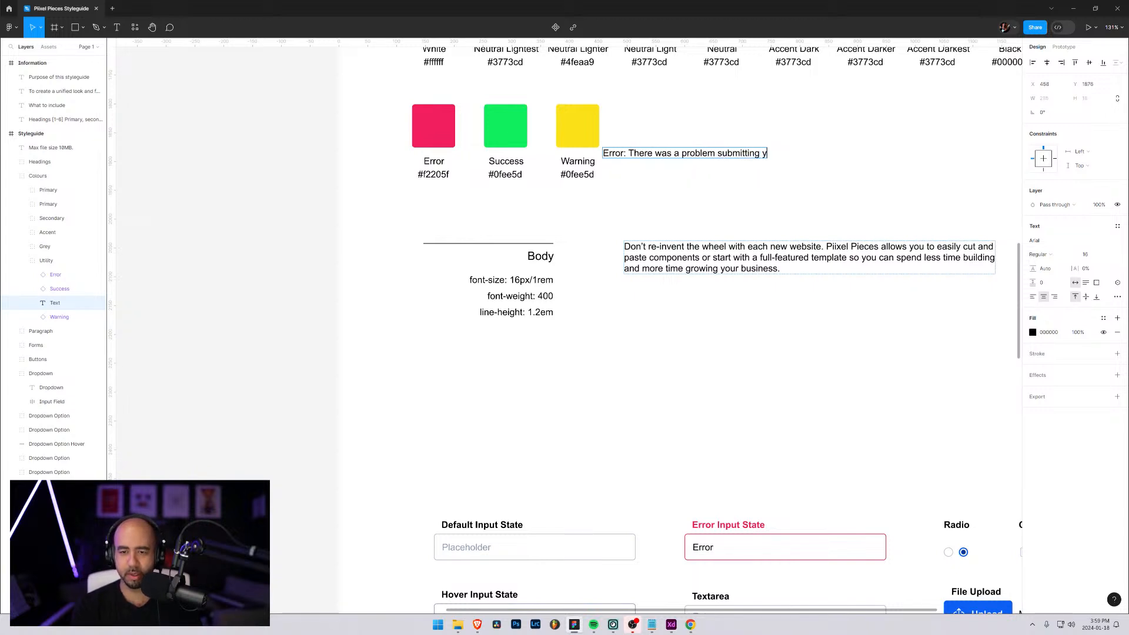
{"action": "type", "text": "our form, please"}
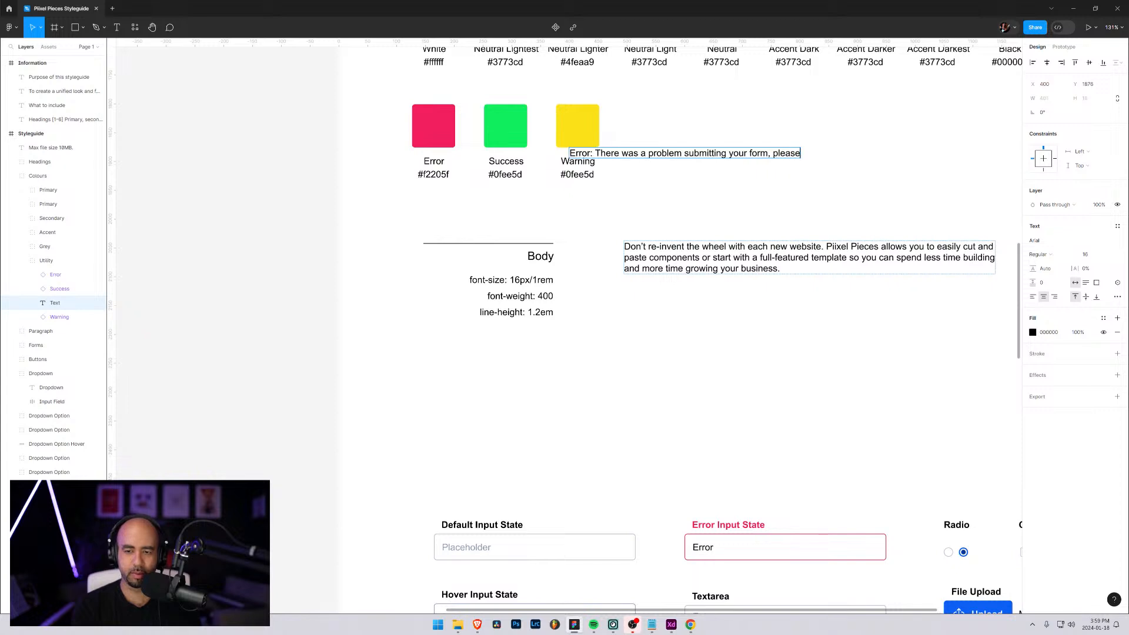
{"action": "type", "text": " try again."}
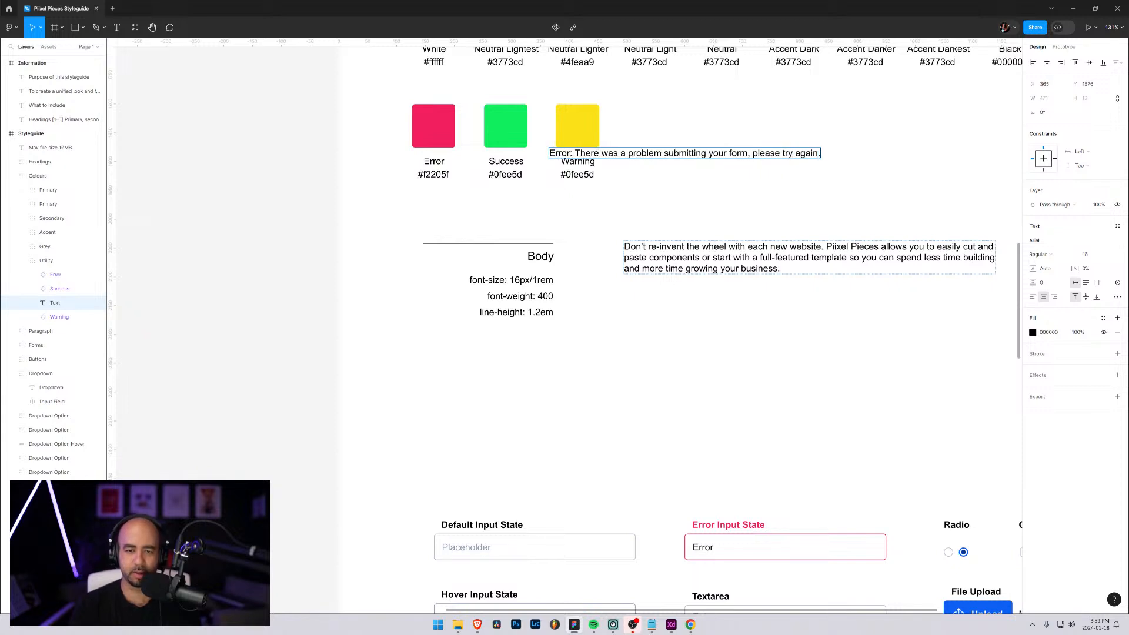
{"action": "key", "text": "Escape"}
{"action": "key", "text": "Escape"}
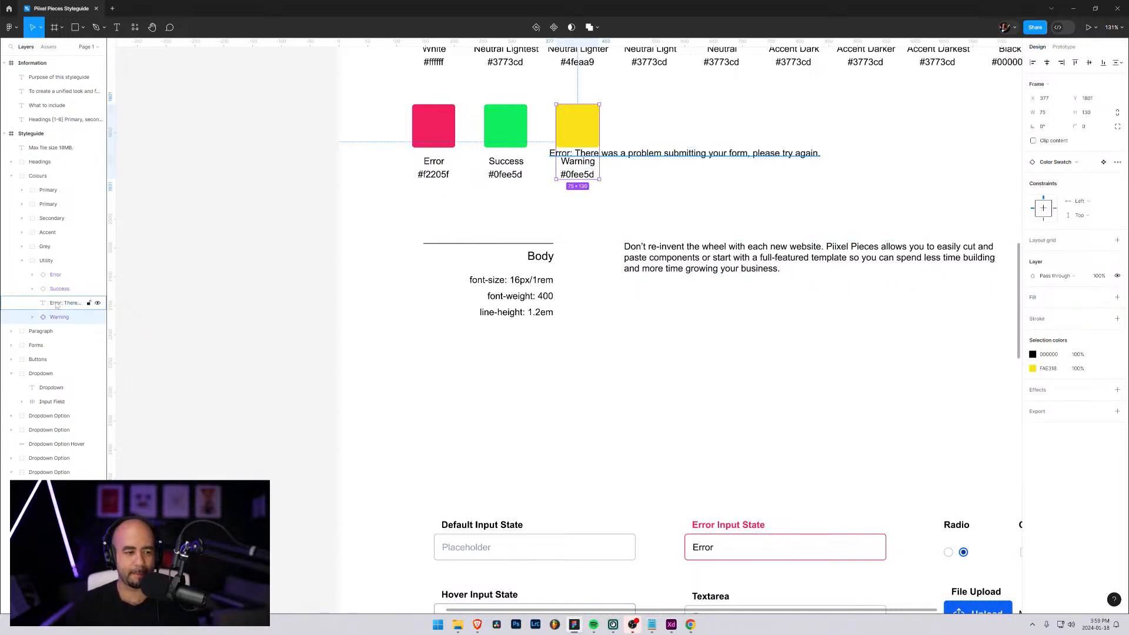
Move the error text layer out of the Colours group and place it in its own group
{"action": "left_click_drag", "start_coordinate": [56, 304], "coordinate": [32, 324]}
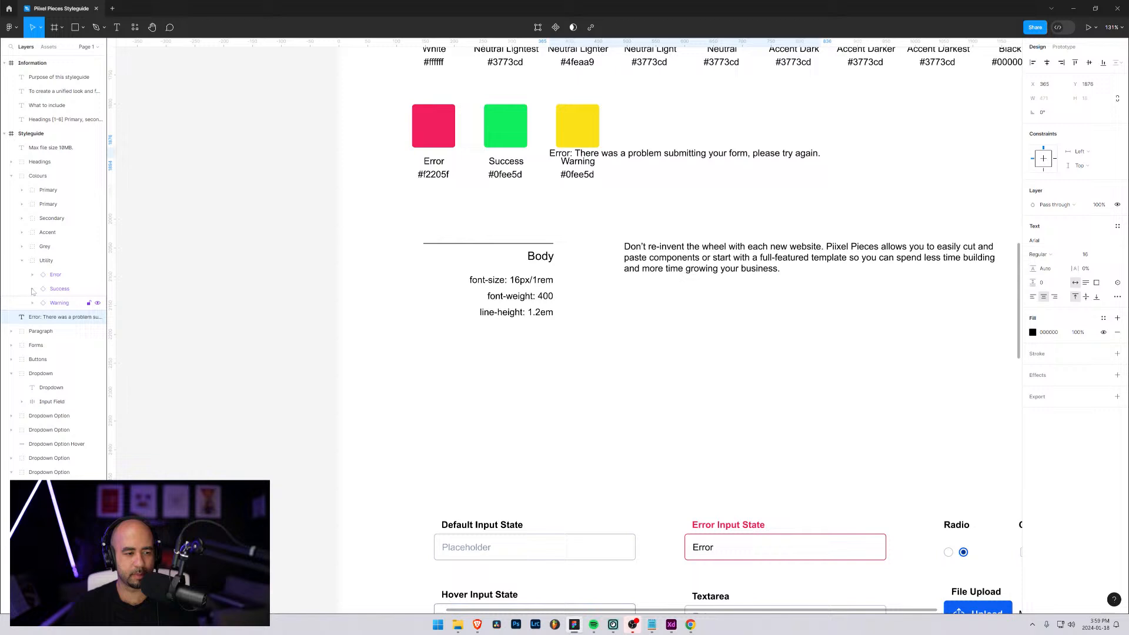
{"action": "left_click", "coordinate": [22, 262]}
{"action": "left_click", "coordinate": [33, 278]}
{"action": "key", "text": "ctrl+g"}
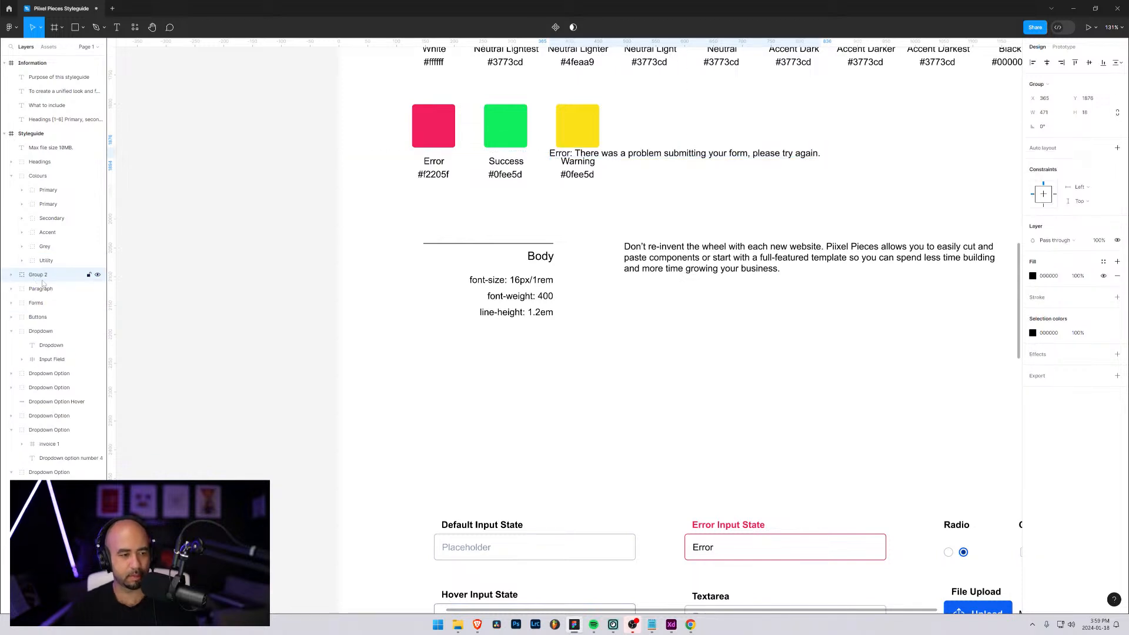
Rename the error text's new group to Messages
{"action": "double_click", "coordinate": [43, 277]}
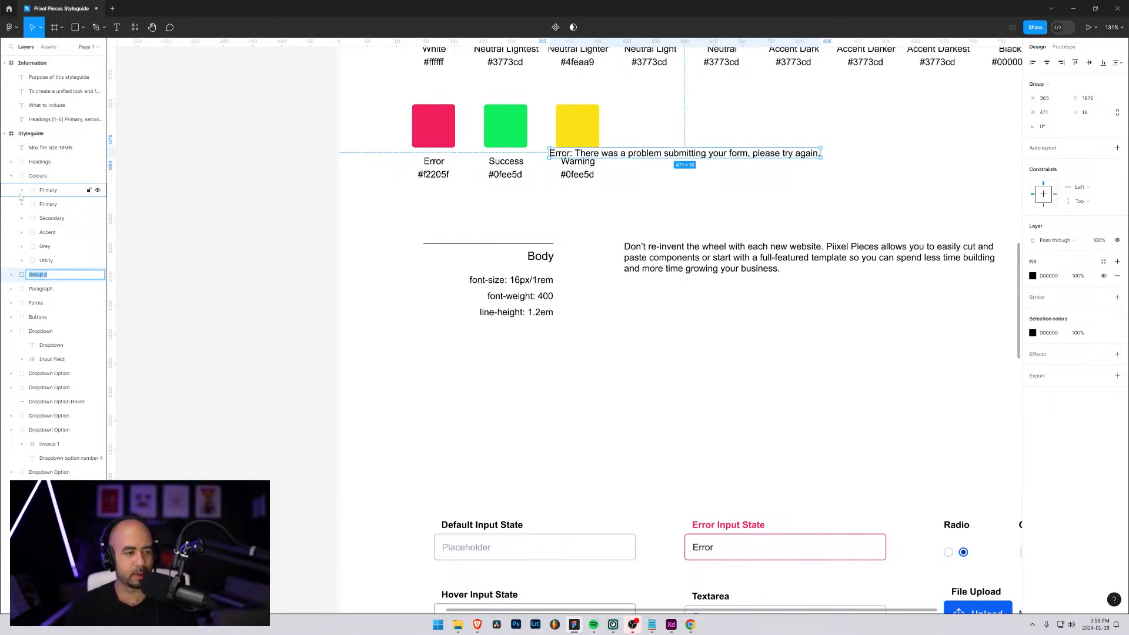
{"action": "left_click", "coordinate": [10, 177]}
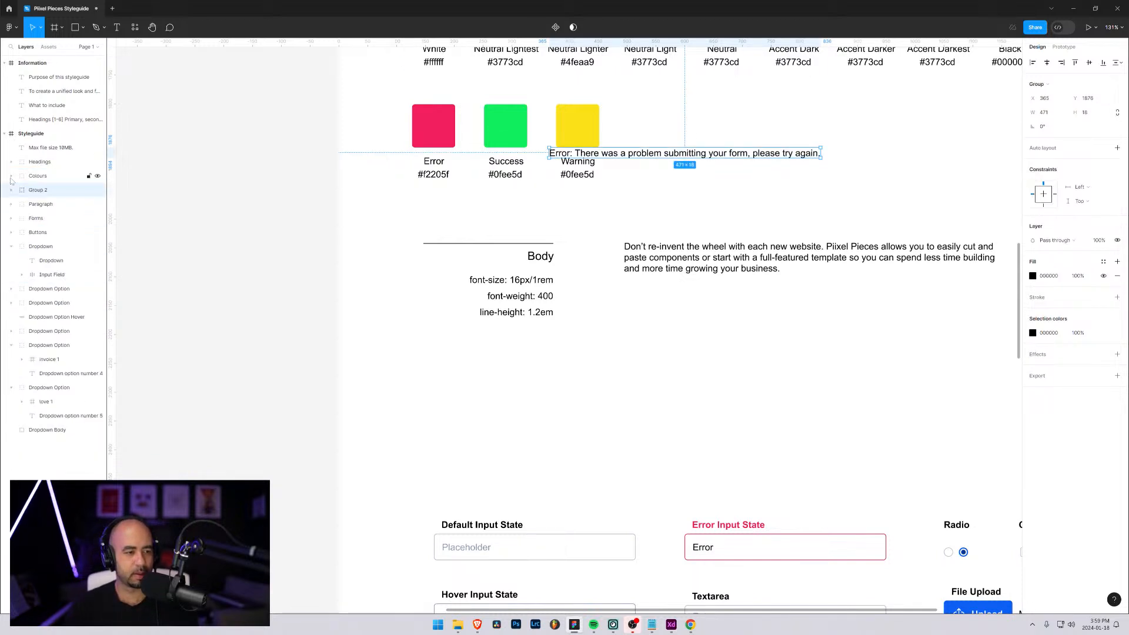
{"action": "double_click", "coordinate": [44, 190]}
{"action": "type", "text": "Mess"}
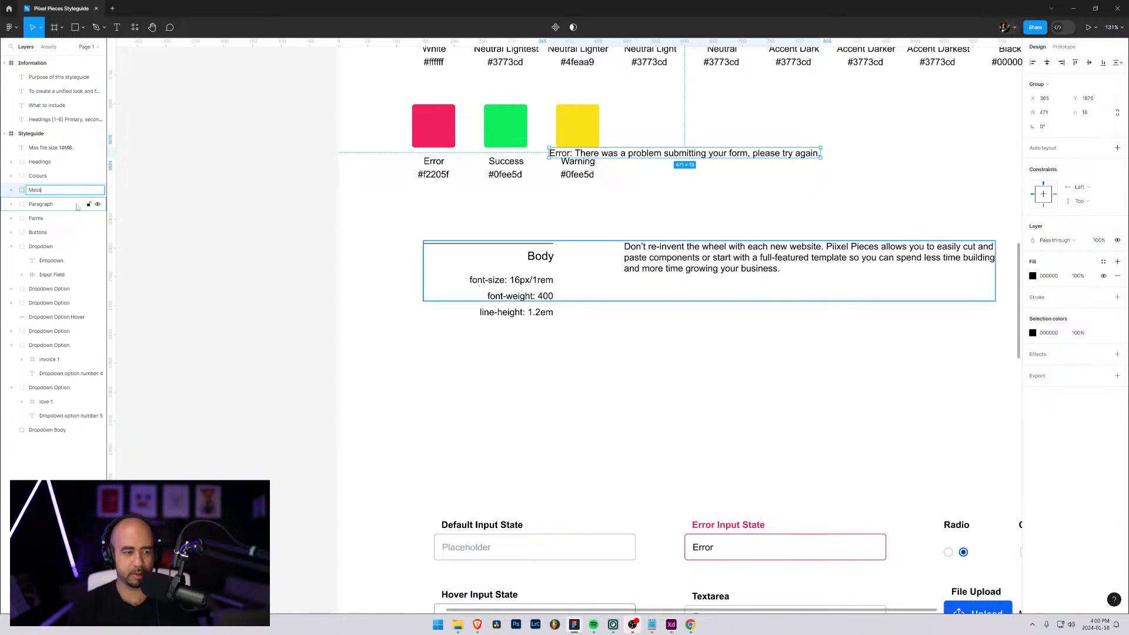
{"action": "type", "text": "ages"}
{"action": "key", "text": "Return"}
{"action": "key", "text": "Return"}
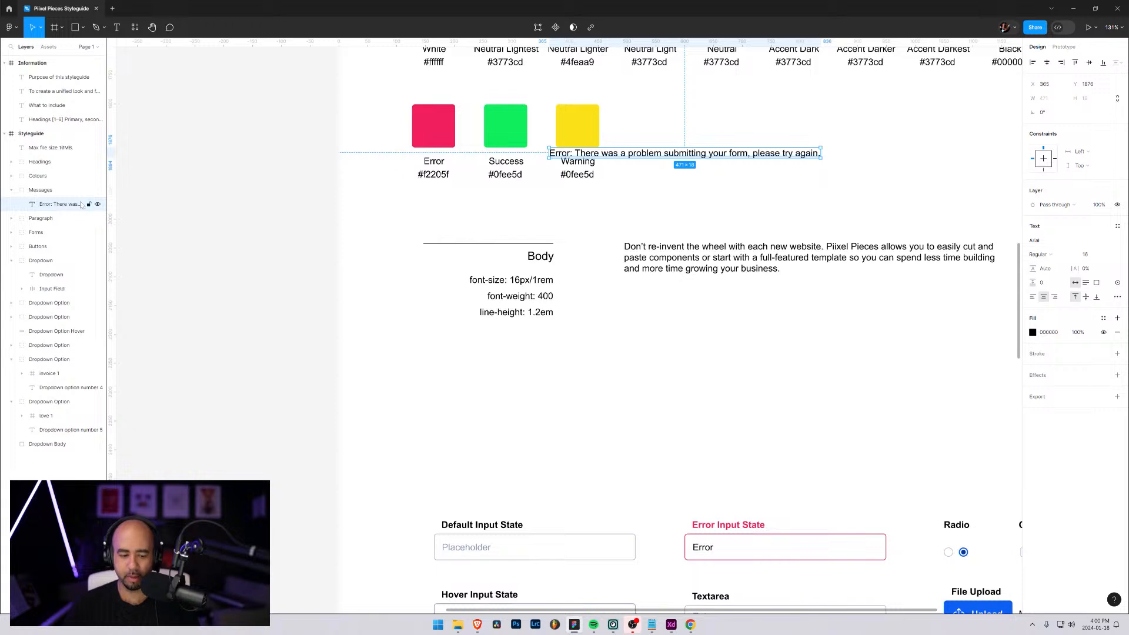
Wrap the error text in an auto layout frame and move it clear of the Warning swatch
{"action": "key", "text": "shift+a"}
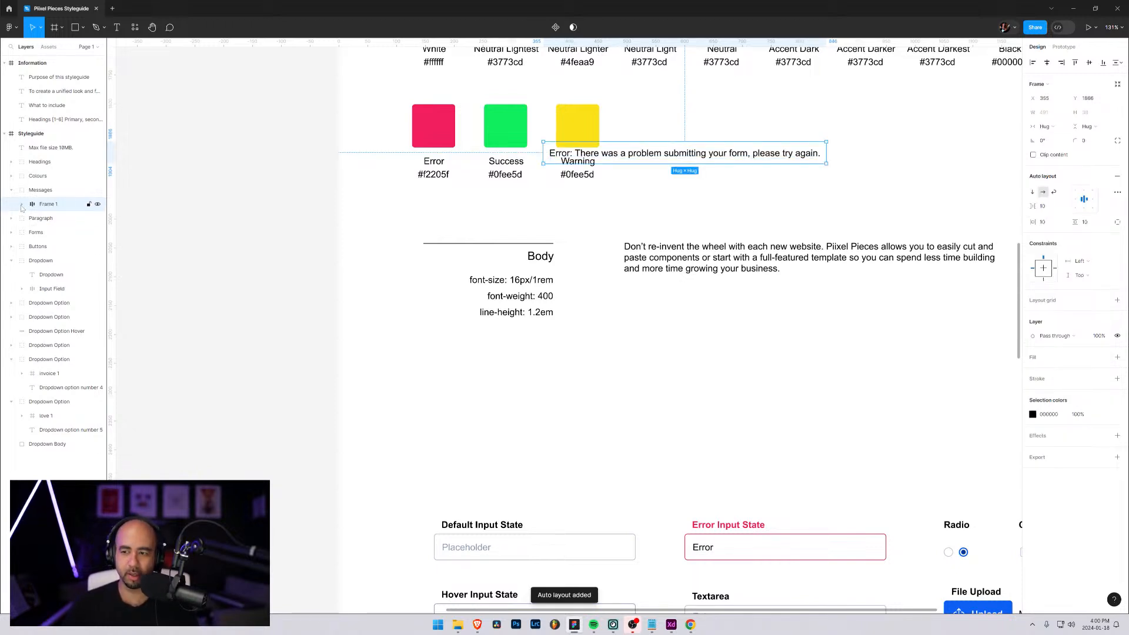
{"action": "left_click_drag", "start_coordinate": [645, 155], "coordinate": [778, 171]}
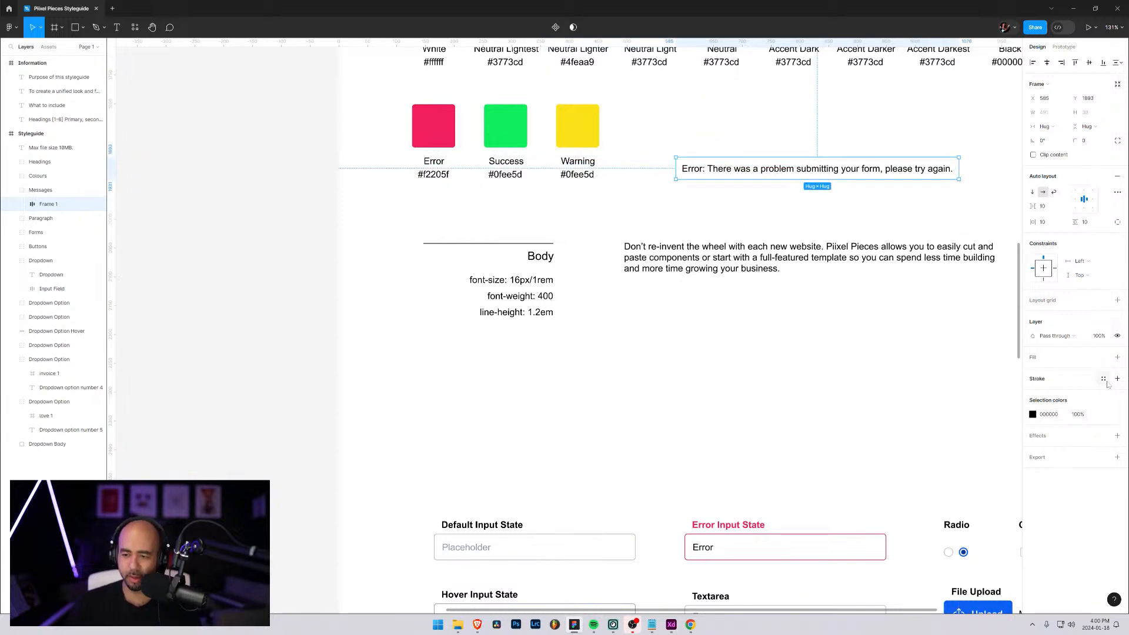
Add a fill to the error message frame and sample the Error swatch's red F2205F for it
{"action": "left_click", "coordinate": [1033, 415]}
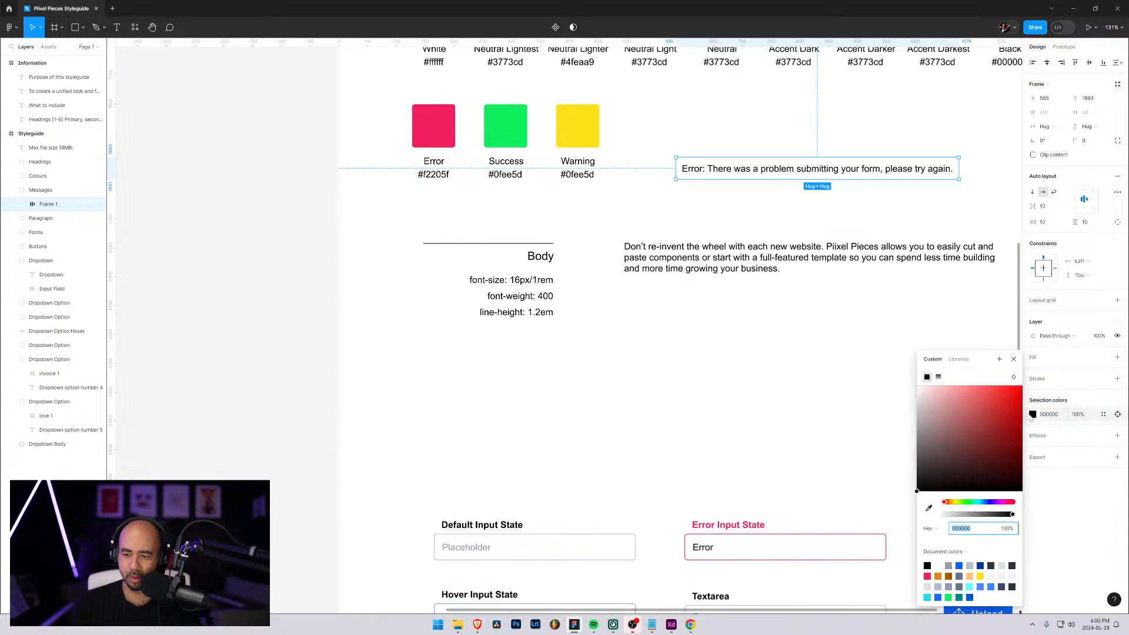
{"action": "left_click", "coordinate": [1056, 361]}
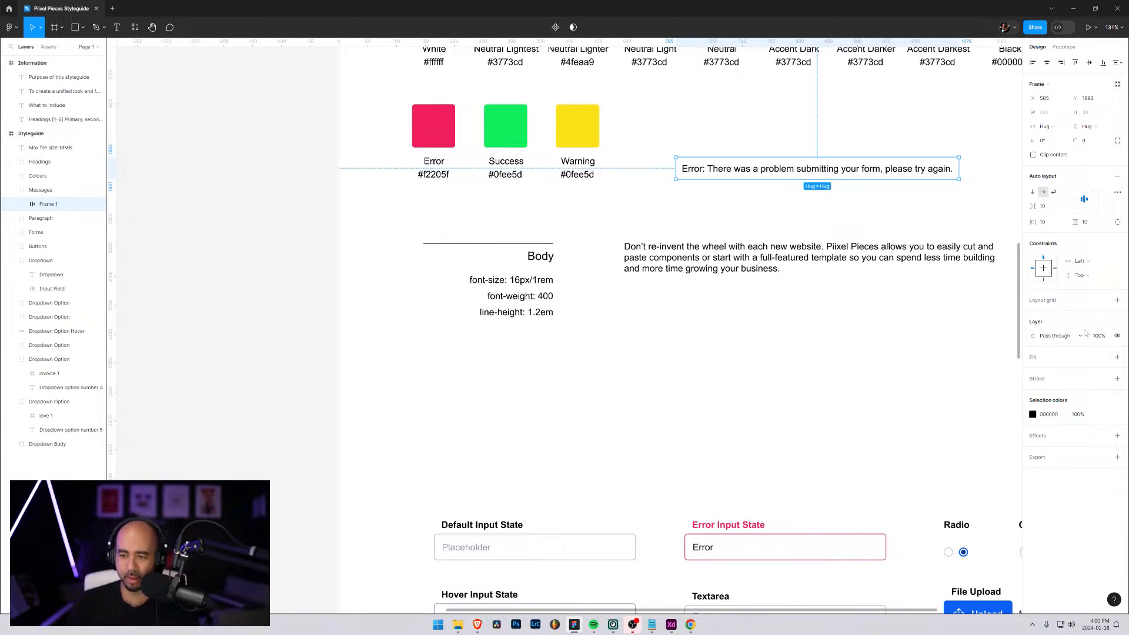
{"action": "left_click", "coordinate": [1117, 357]}
{"action": "left_click", "coordinate": [1034, 371]}
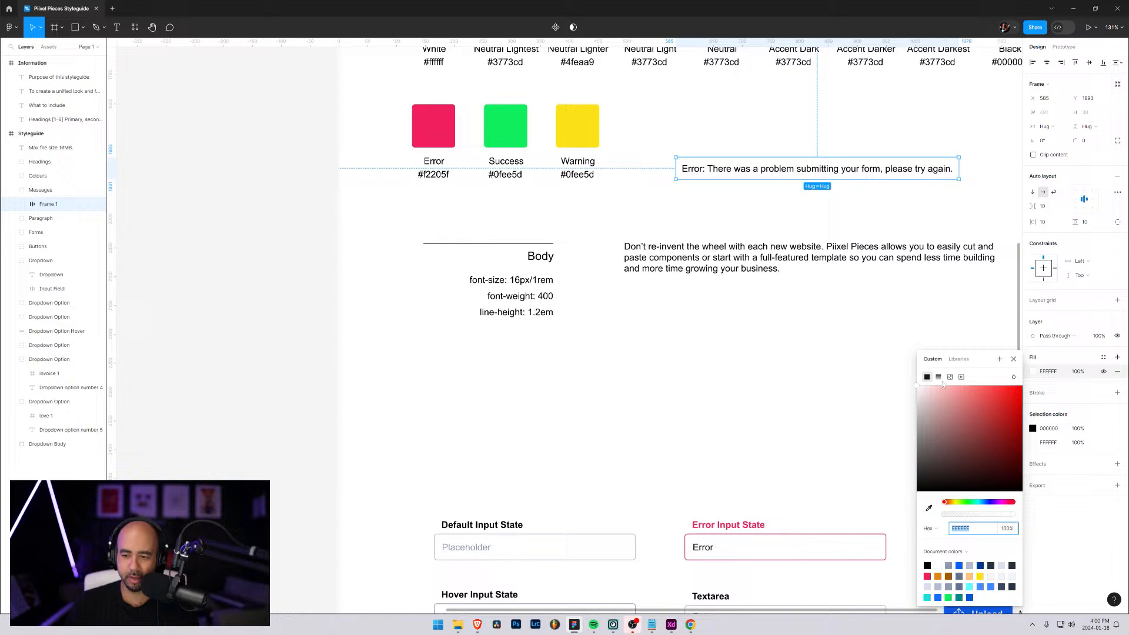
{"action": "left_click", "coordinate": [929, 508]}
{"action": "left_click", "coordinate": [450, 122]}
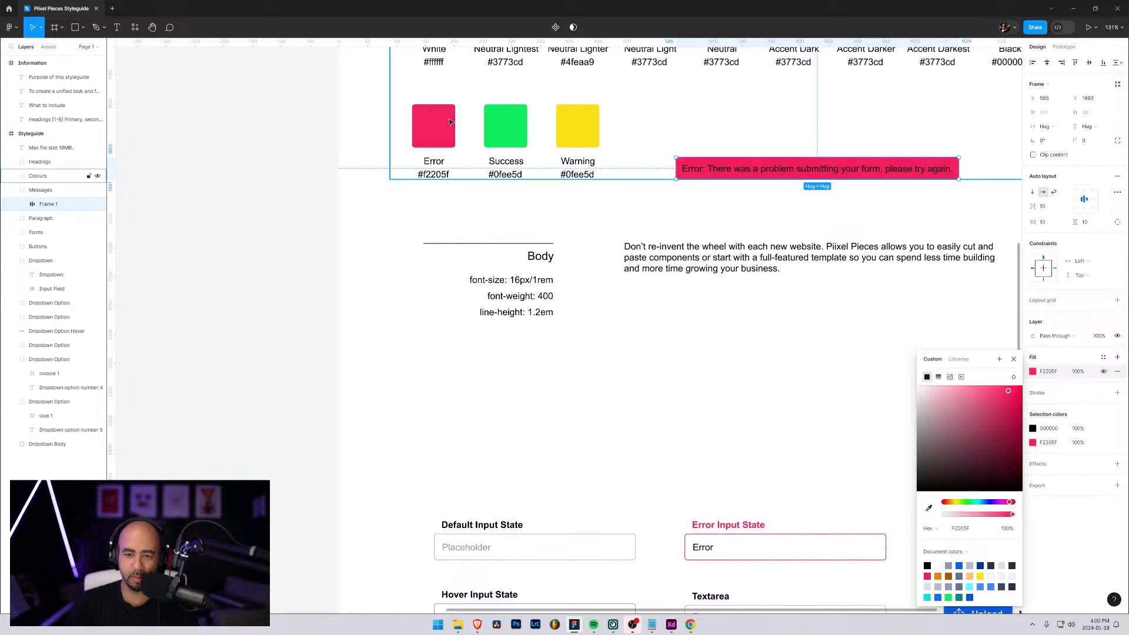
{"action": "left_click", "coordinate": [1056, 396]}
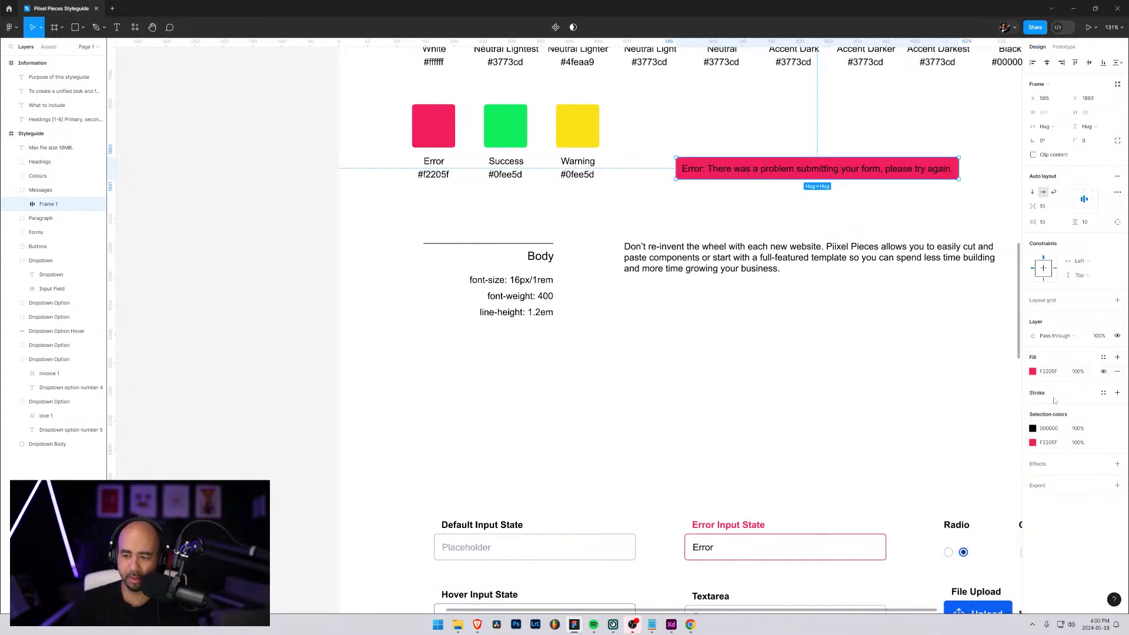
Change the error message's text colour to white FFFFFF
{"action": "left_click", "coordinate": [1033, 429]}
{"action": "left_click_drag", "start_coordinate": [971, 430], "coordinate": [882, 361]}
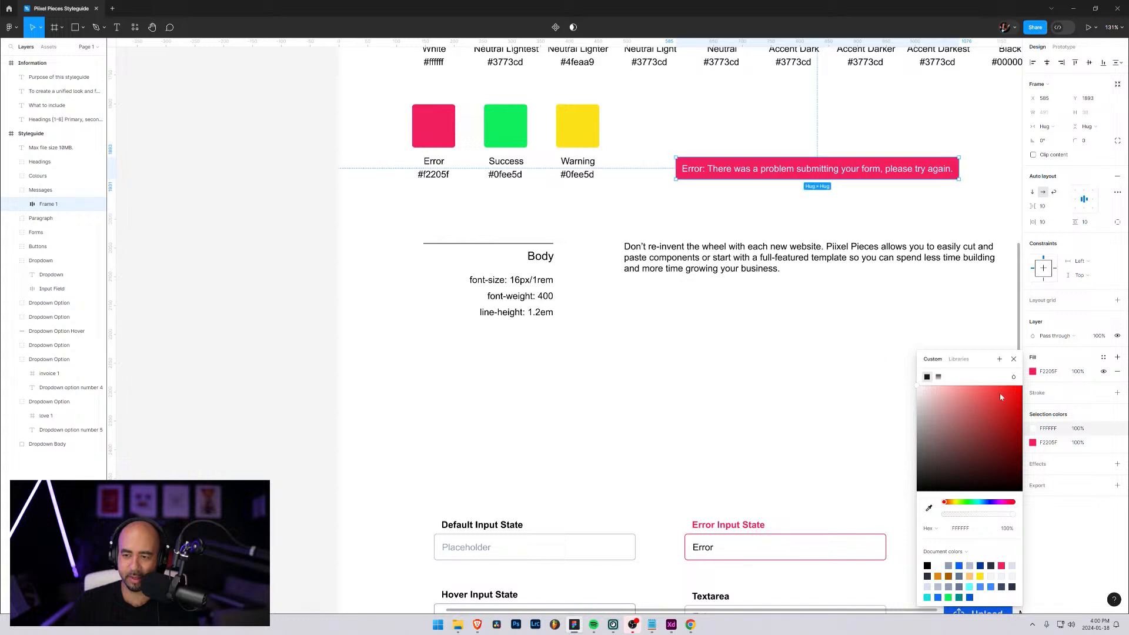
{"action": "left_click", "coordinate": [1058, 316]}
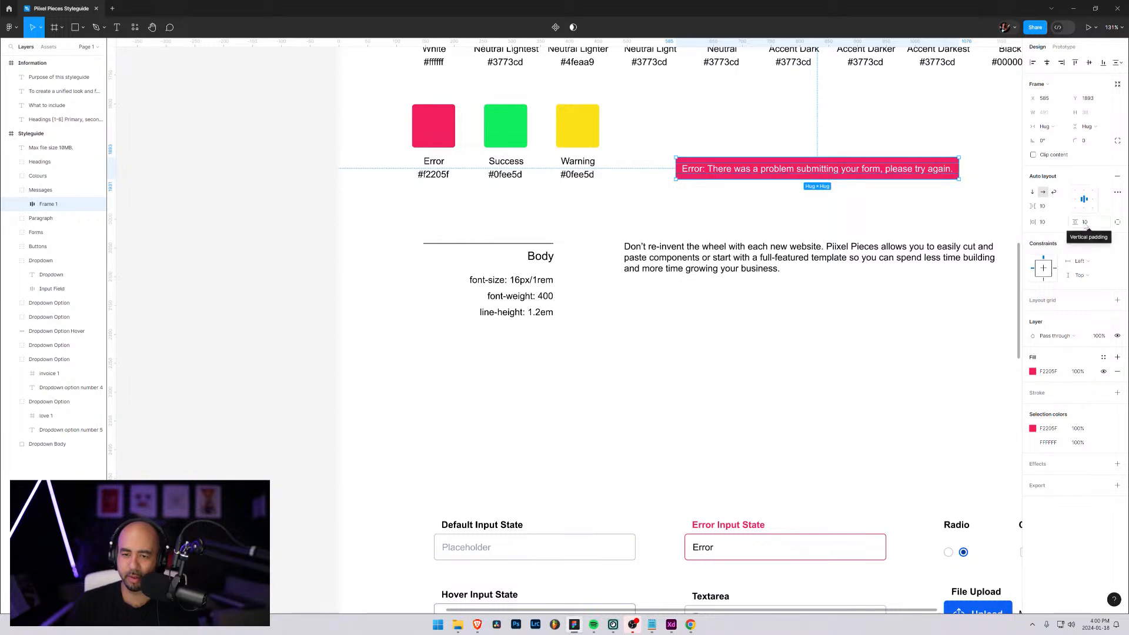
Set both the vertical and horizontal padding of the error message frame to 16
{"action": "left_click", "coordinate": [1086, 223]}
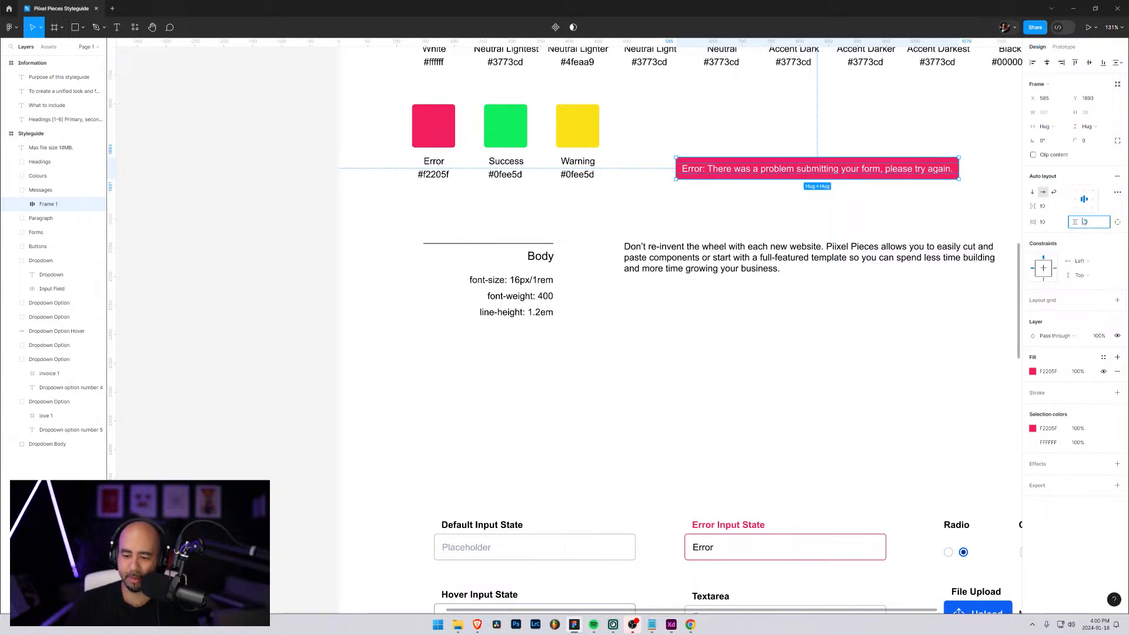
{"action": "type", "text": "16"}
{"action": "key", "text": "Return"}
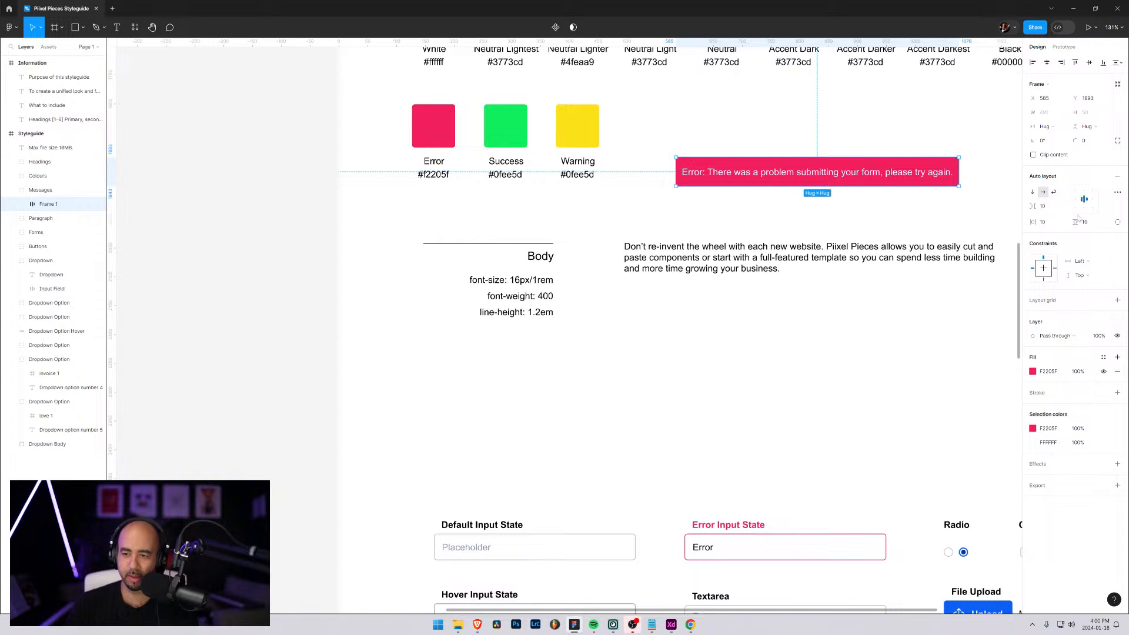
{"action": "left_click", "coordinate": [1042, 223]}
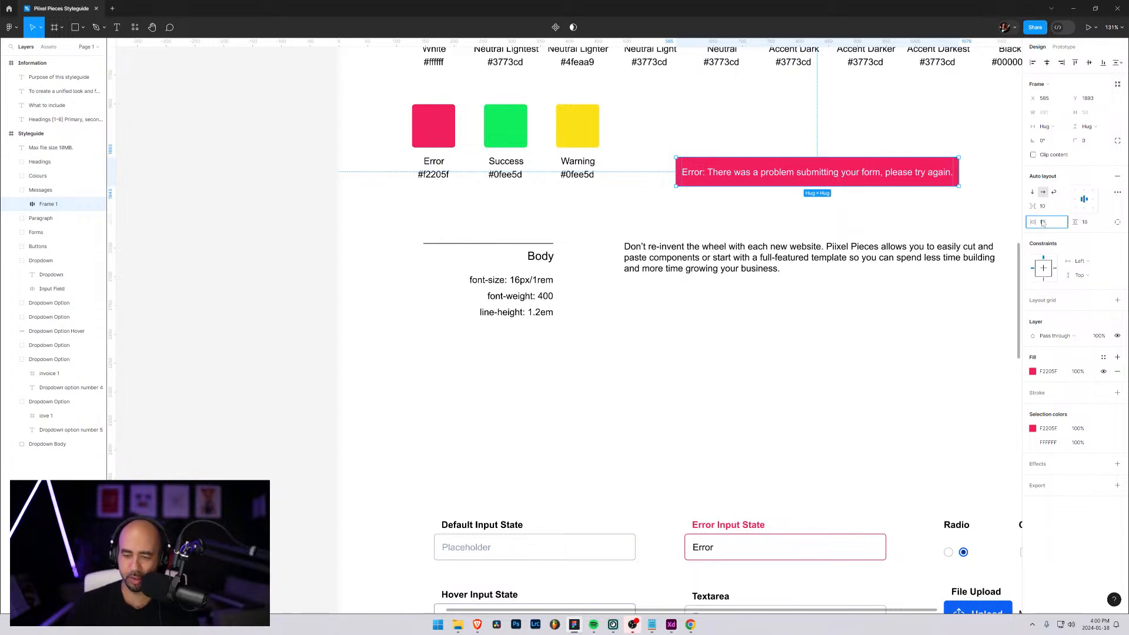
{"action": "type", "text": "16"}
{"action": "key", "text": "Return"}
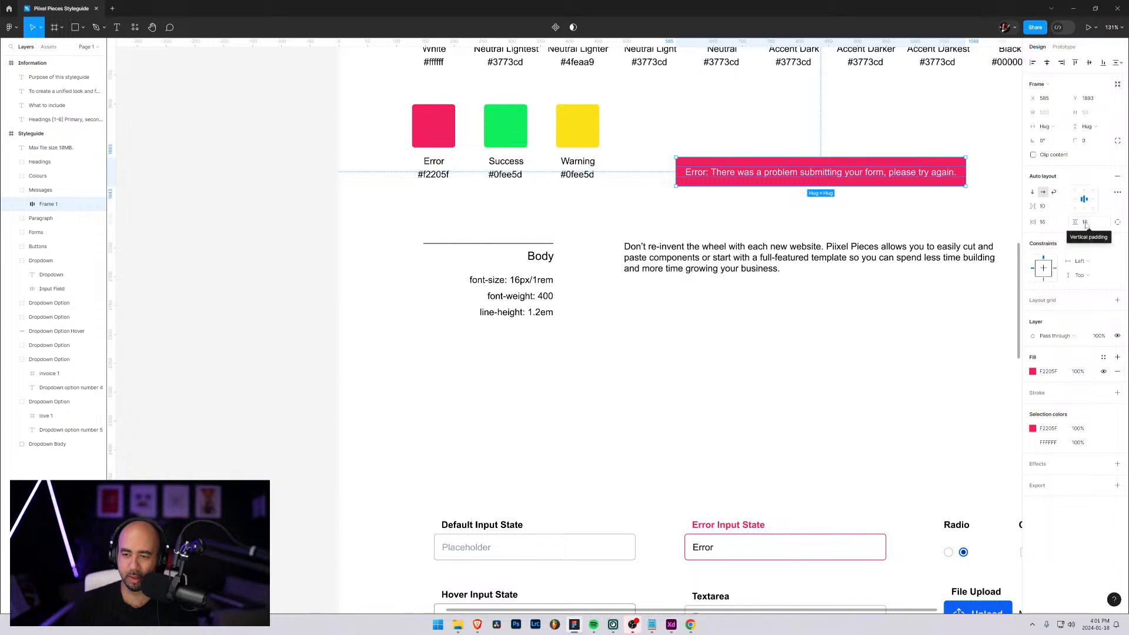
Set the error message frame's corner radius to 5
{"action": "left_click", "coordinate": [1087, 141]}
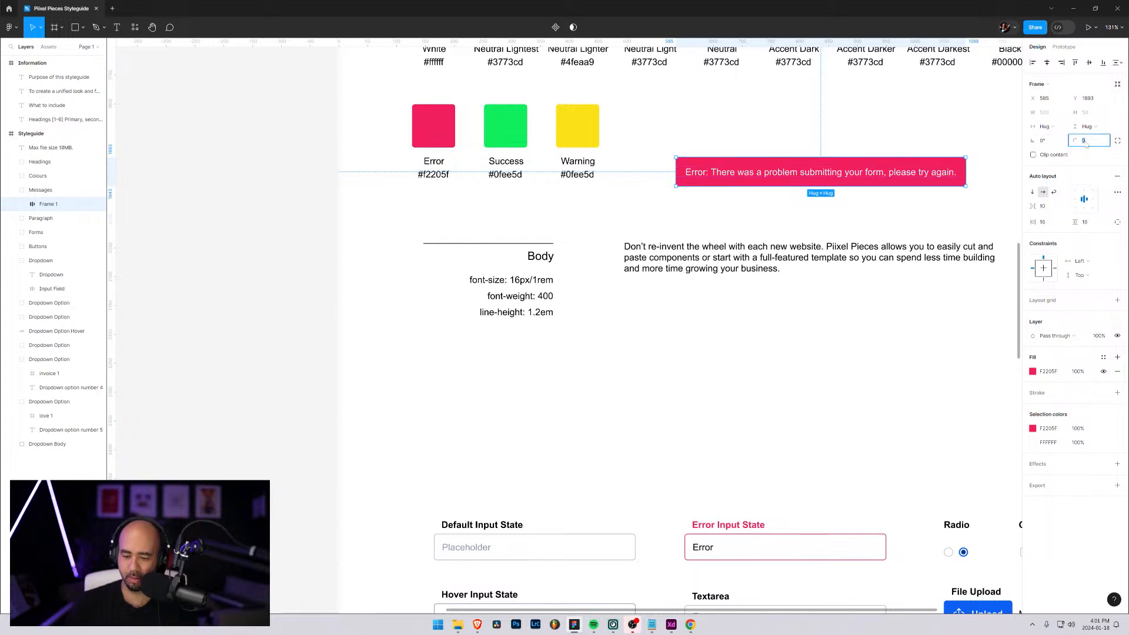
{"action": "type", "text": "5"}
{"action": "key", "text": "Return"}
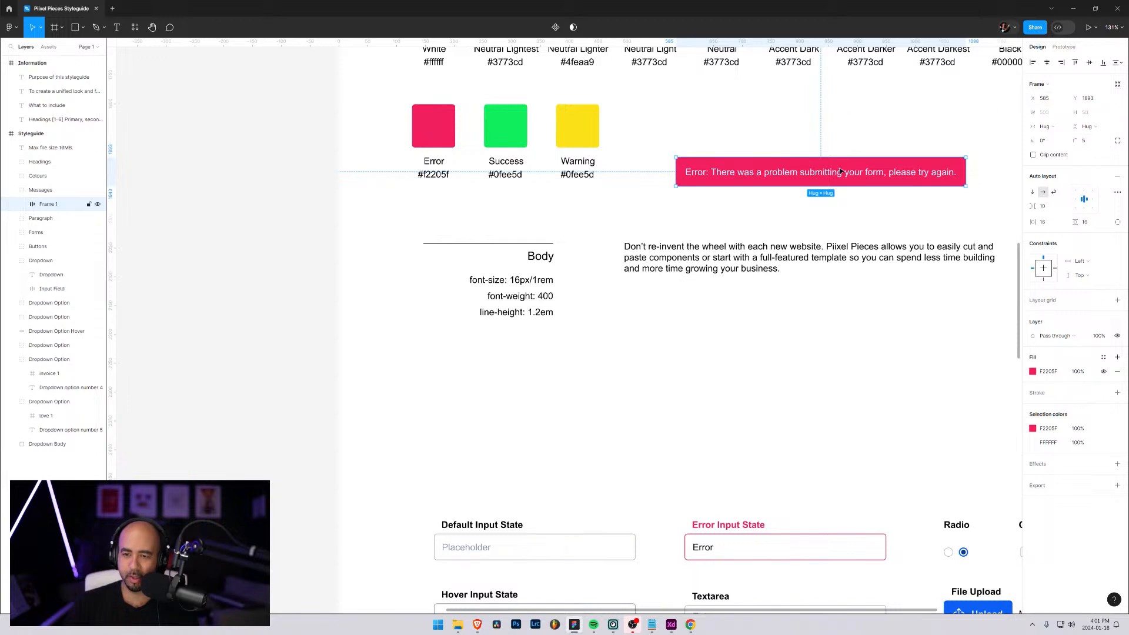
Change the font weight of the error message's text to Bold
{"action": "left_click", "coordinate": [24, 204]}
{"action": "left_click", "coordinate": [58, 218]}
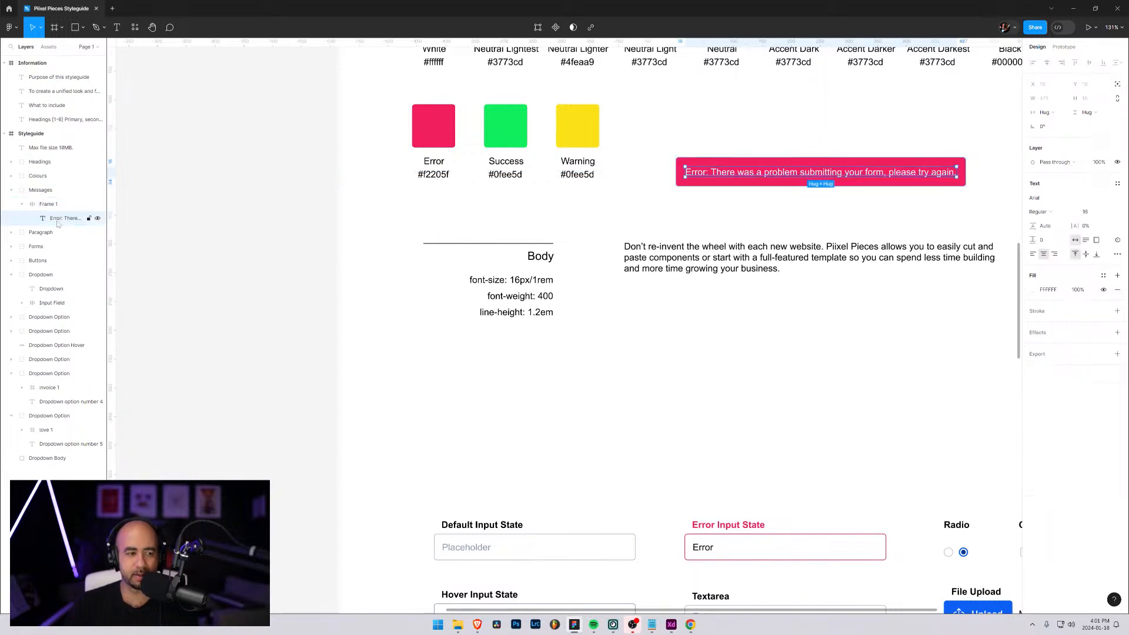
{"action": "left_click", "coordinate": [1053, 213]}
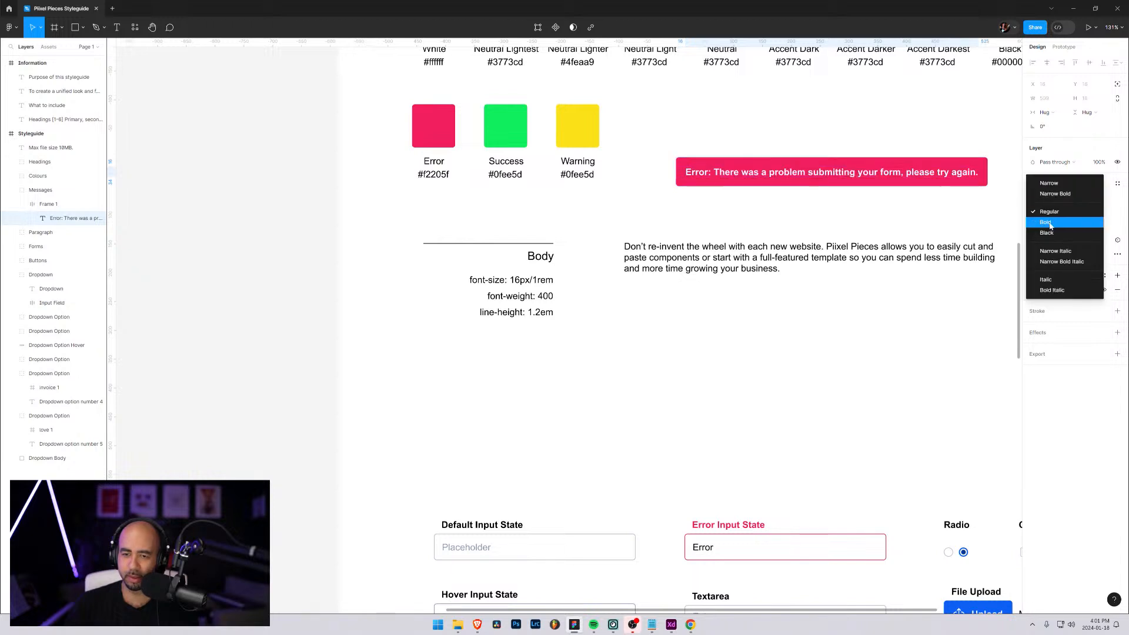
{"action": "left_click", "coordinate": [1051, 222]}
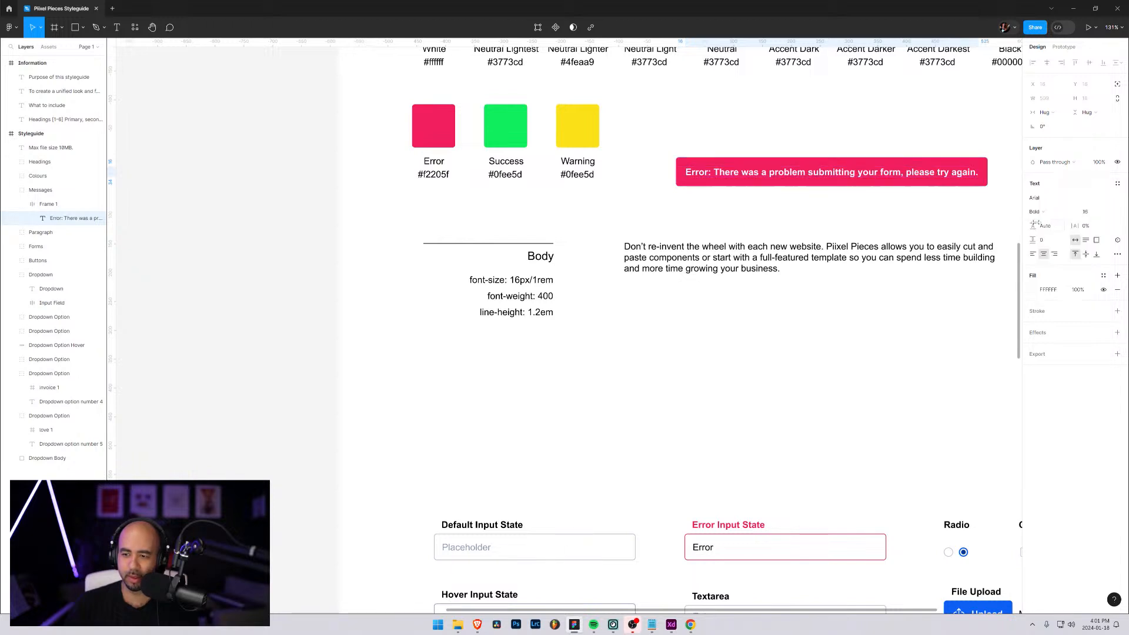
Move the error message up level with the utility colour swatches and rename its frame Error
{"action": "left_click", "coordinate": [810, 162]}
{"action": "left_click_drag", "start_coordinate": [810, 162], "coordinate": [798, 119]}
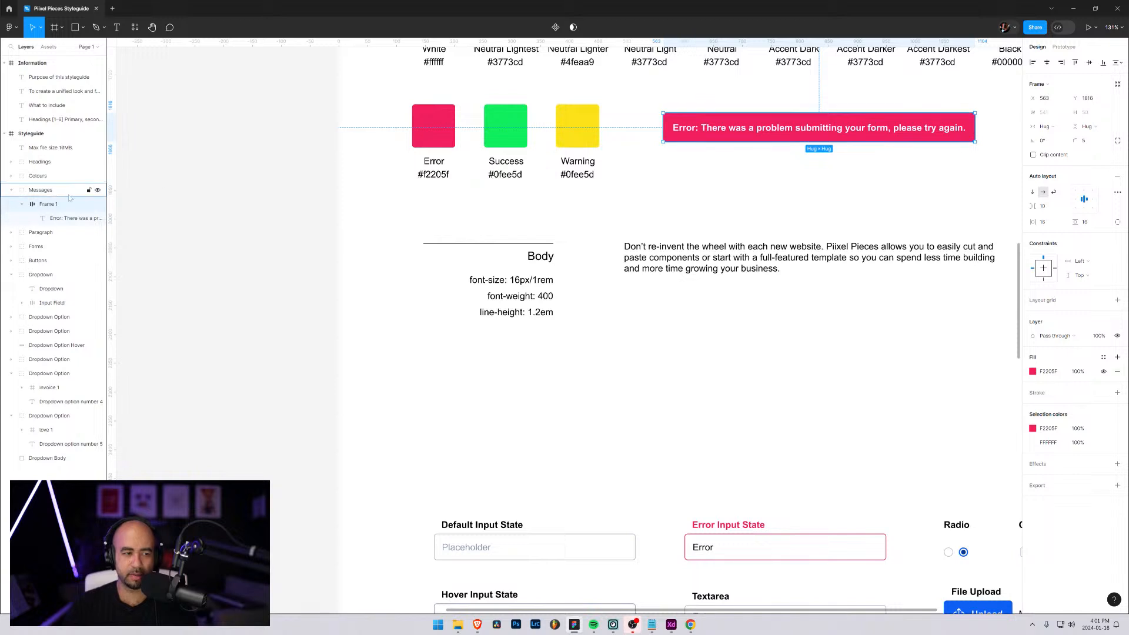
{"action": "left_click", "coordinate": [23, 205]}
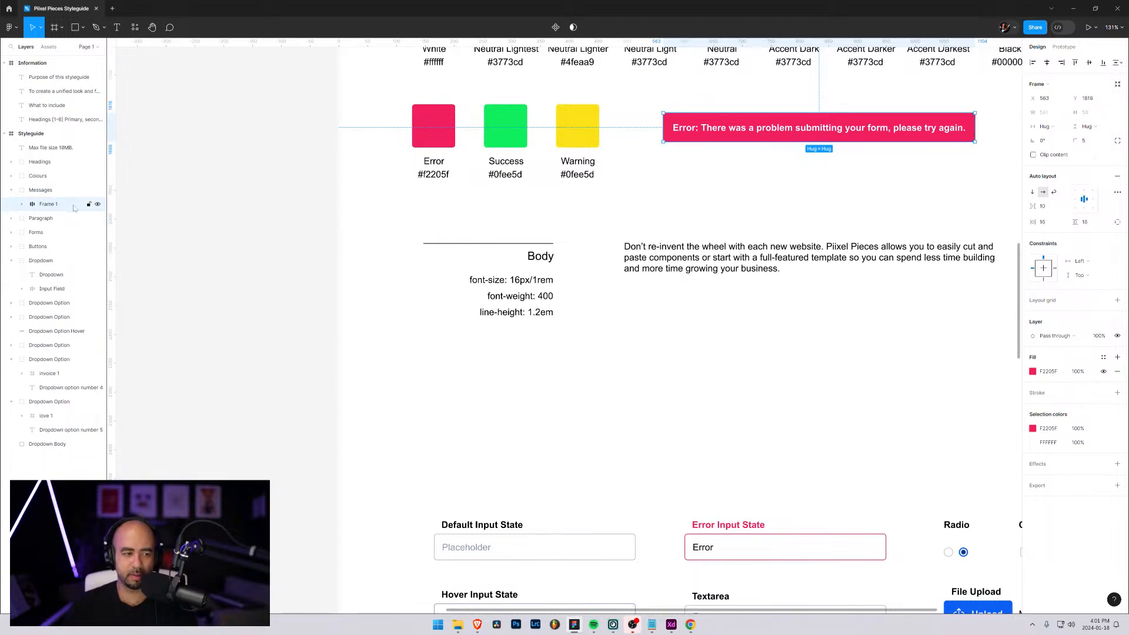
{"action": "double_click", "coordinate": [48, 205]}
{"action": "type", "text": "Error"}
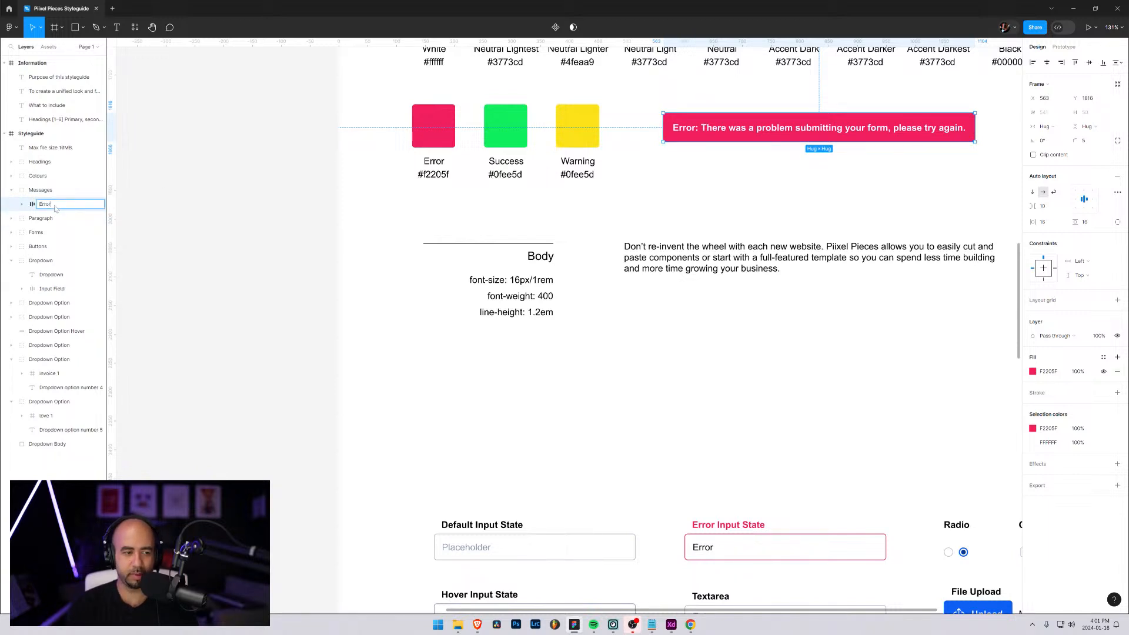
{"action": "key", "text": "Return"}
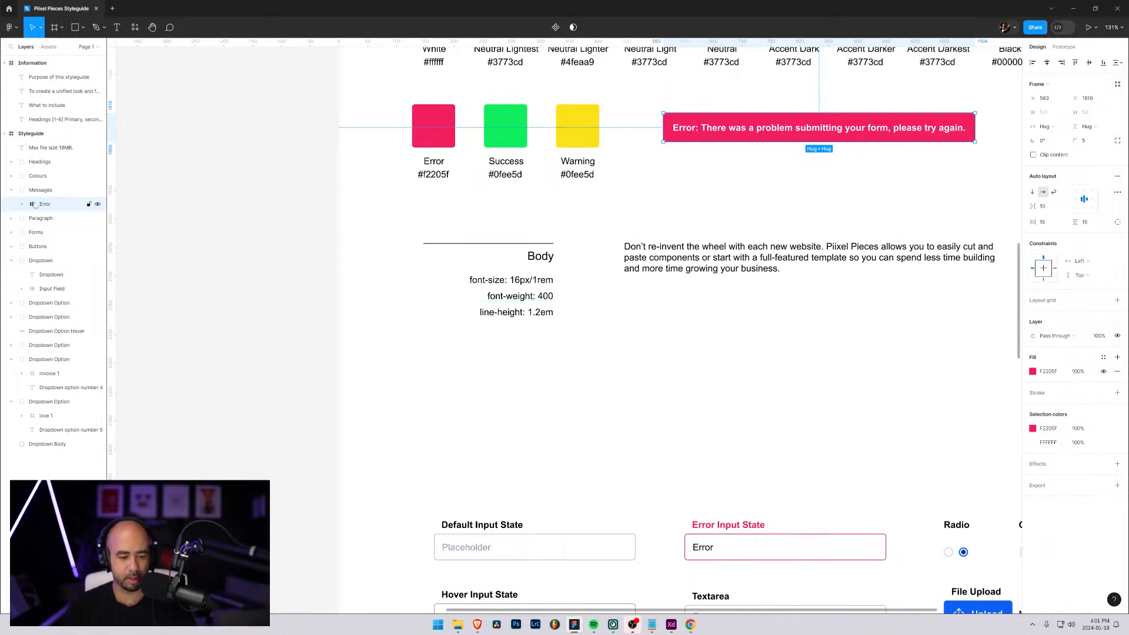
Duplicate the error message, place the copy just below it and change its text to "Success, your form has been submitted!"
{"action": "key", "text": "ctrl+d"}
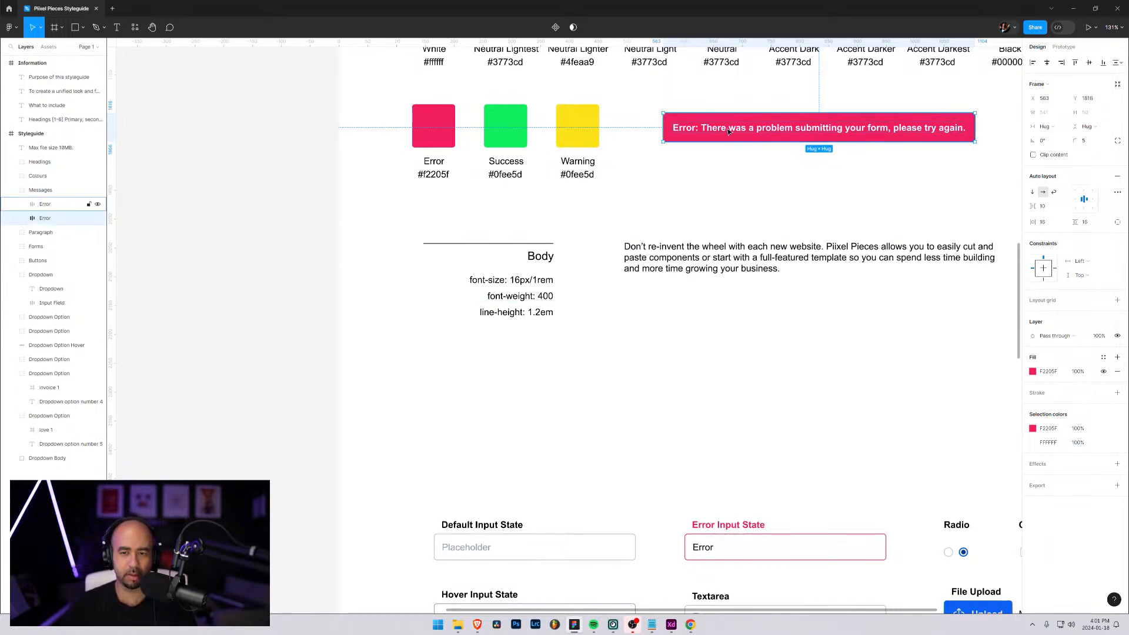
{"action": "left_click_drag", "start_coordinate": [728, 131], "coordinate": [725, 171]}
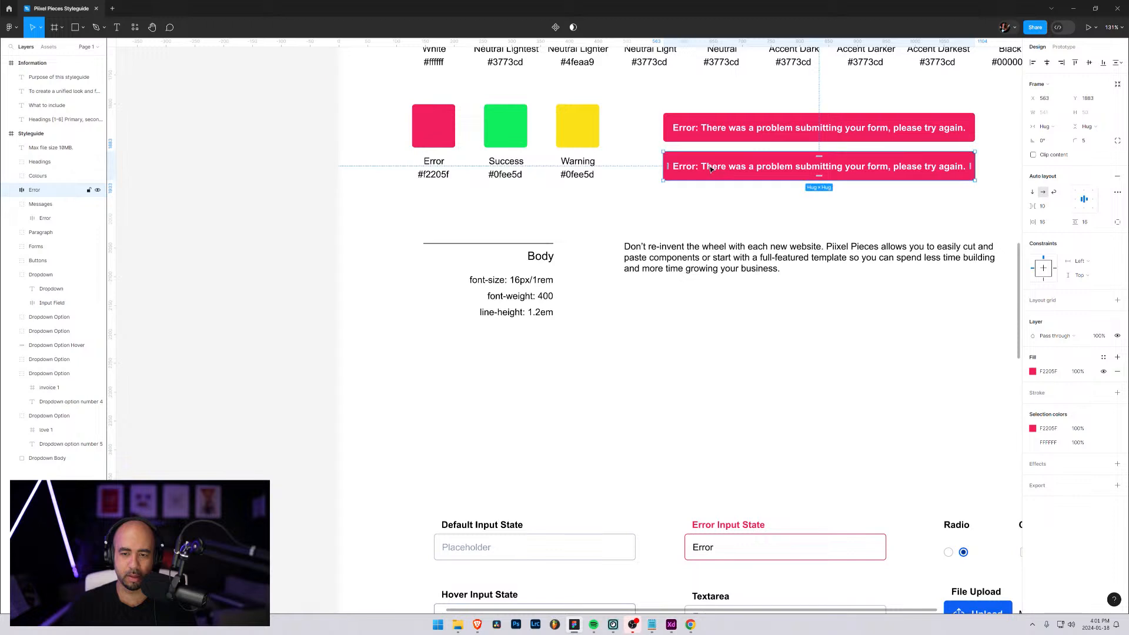
{"action": "double_click", "coordinate": [715, 170]}
{"action": "key", "text": "Return"}
{"action": "type", "text": "Su"}
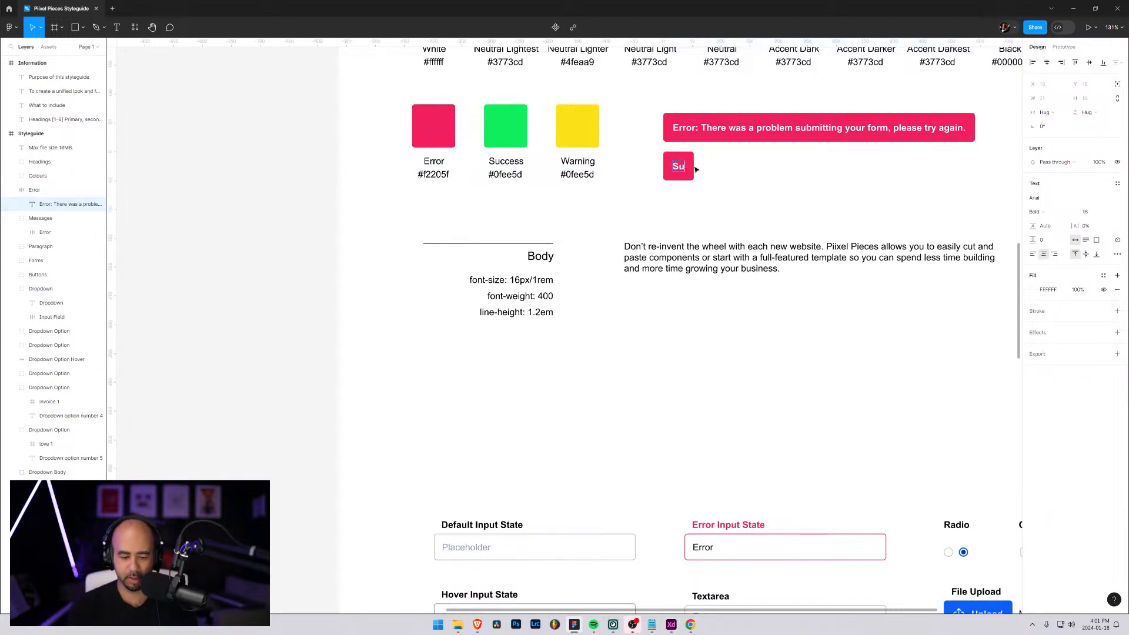
{"action": "type", "text": "ccess, your f"}
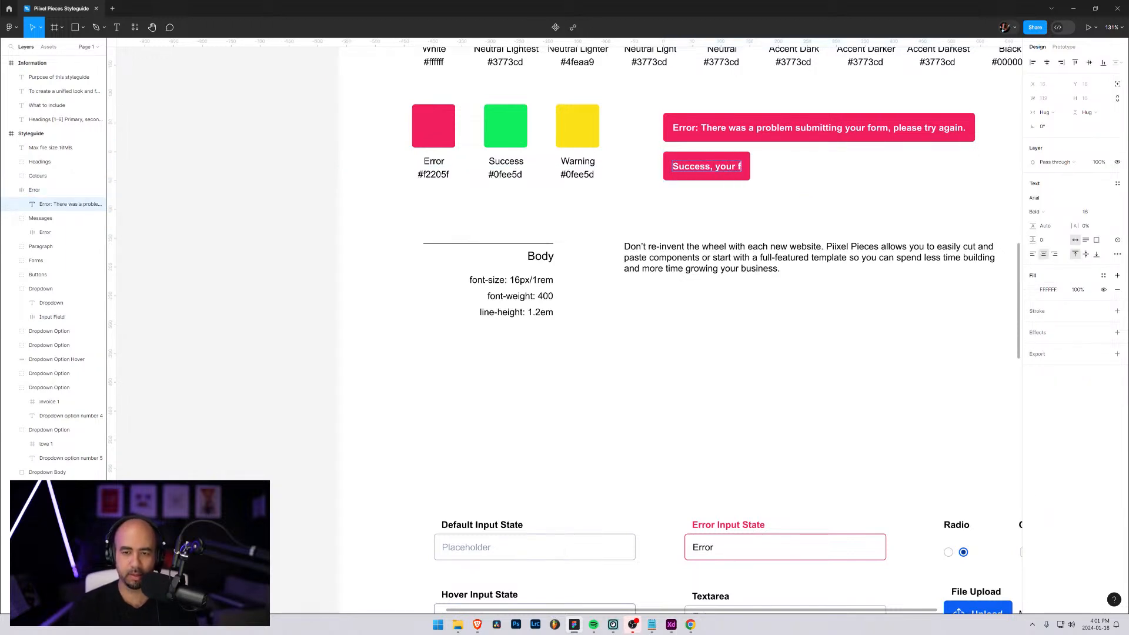
{"action": "type", "text": "orm has been submitted!"}
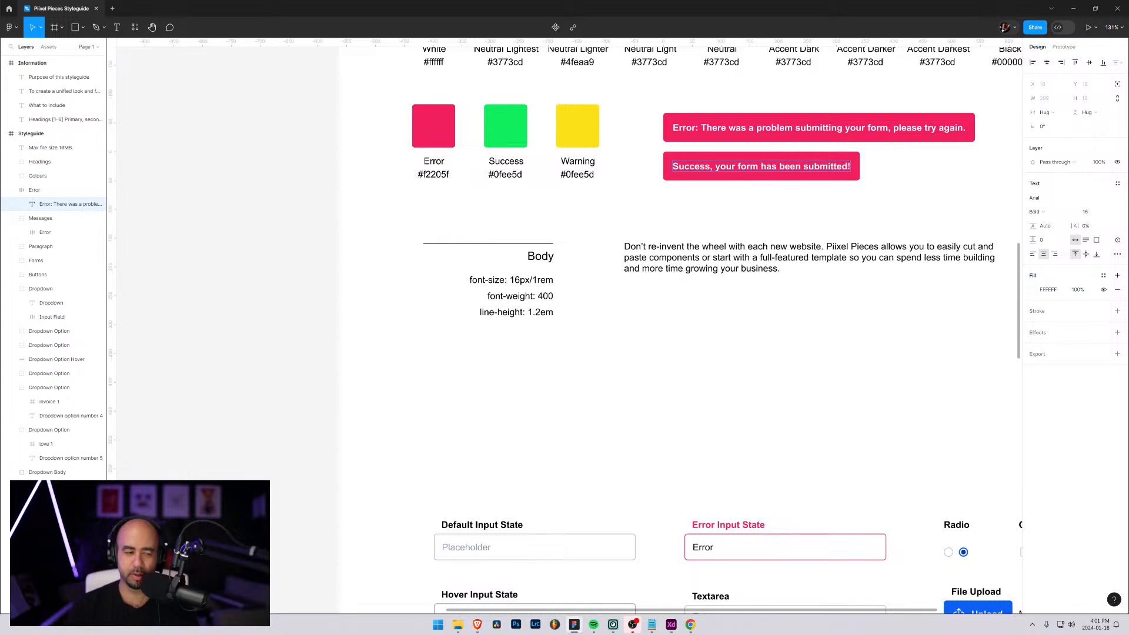
Change the success message frame's fill to the green 0FEE5D sampled from the Success swatch
{"action": "left_click", "coordinate": [30, 193]}
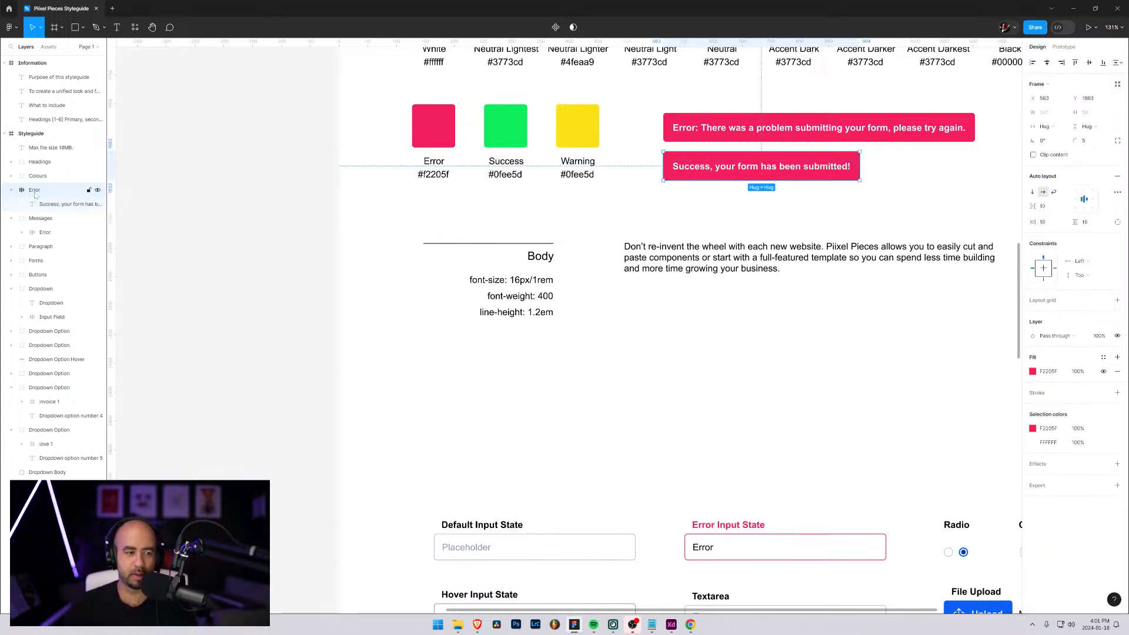
{"action": "left_click", "coordinate": [11, 190]}
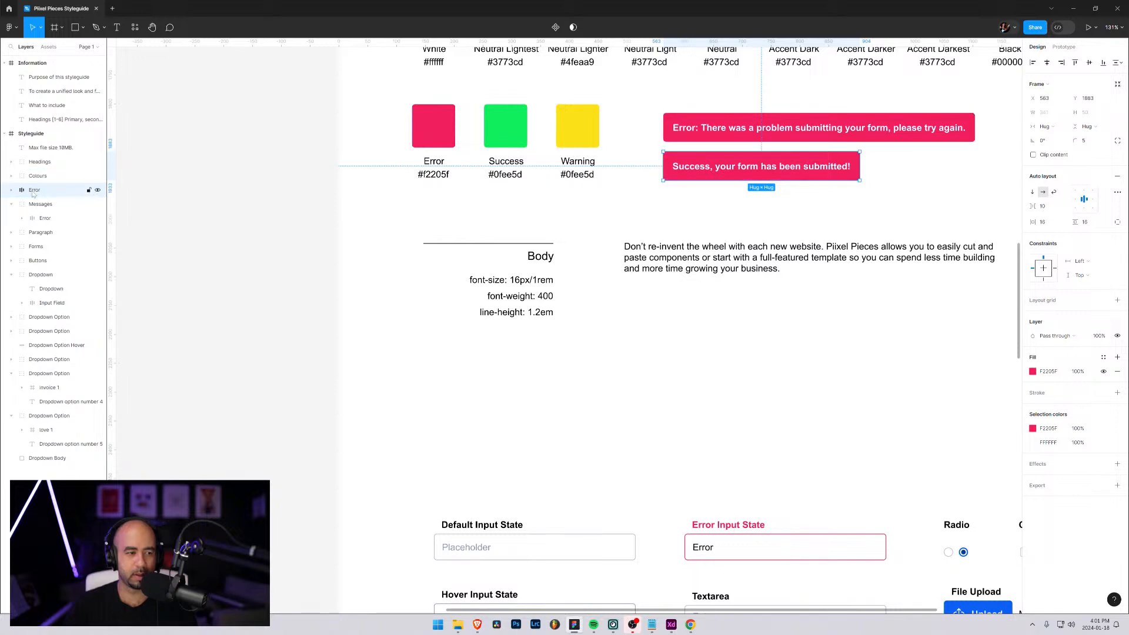
{"action": "left_click_drag", "start_coordinate": [34, 190], "coordinate": [34, 228]}
{"action": "left_click_drag", "start_coordinate": [697, 144], "coordinate": [687, 172]}
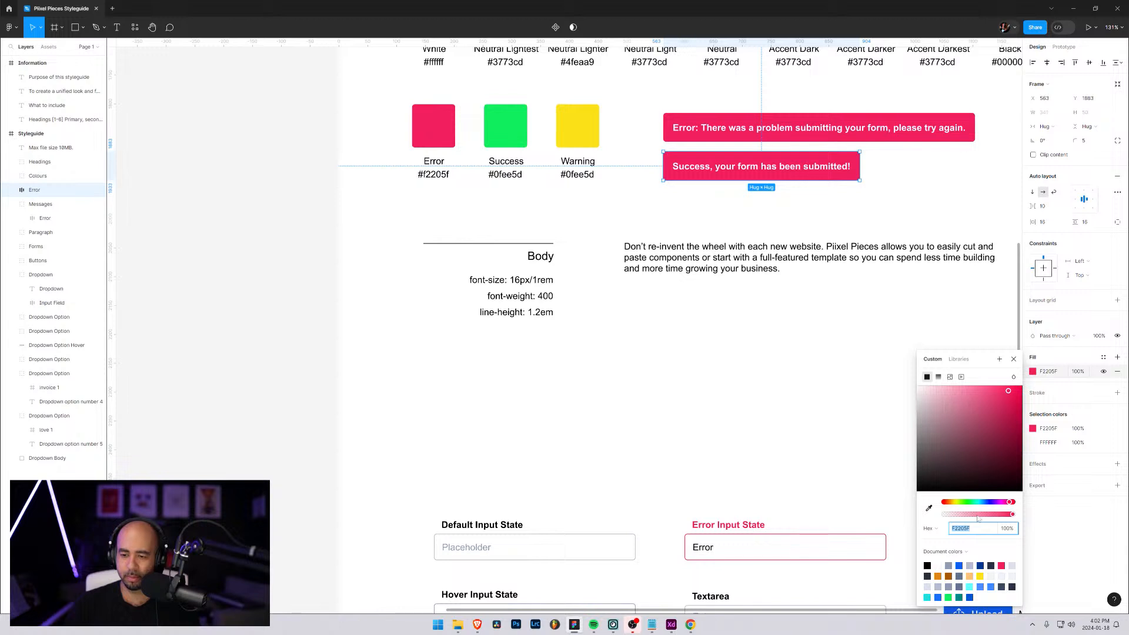
{"action": "left_click", "coordinate": [929, 508]}
{"action": "left_click", "coordinate": [508, 121]}
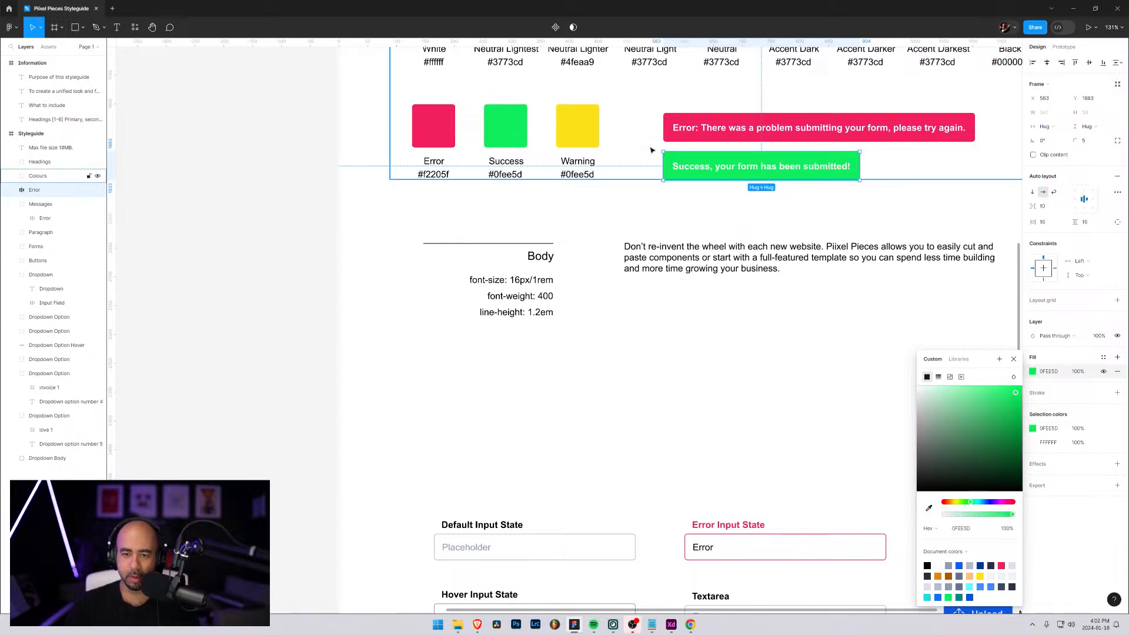
Change the success message's text colour to black 000000
{"action": "left_click", "coordinate": [1033, 442]}
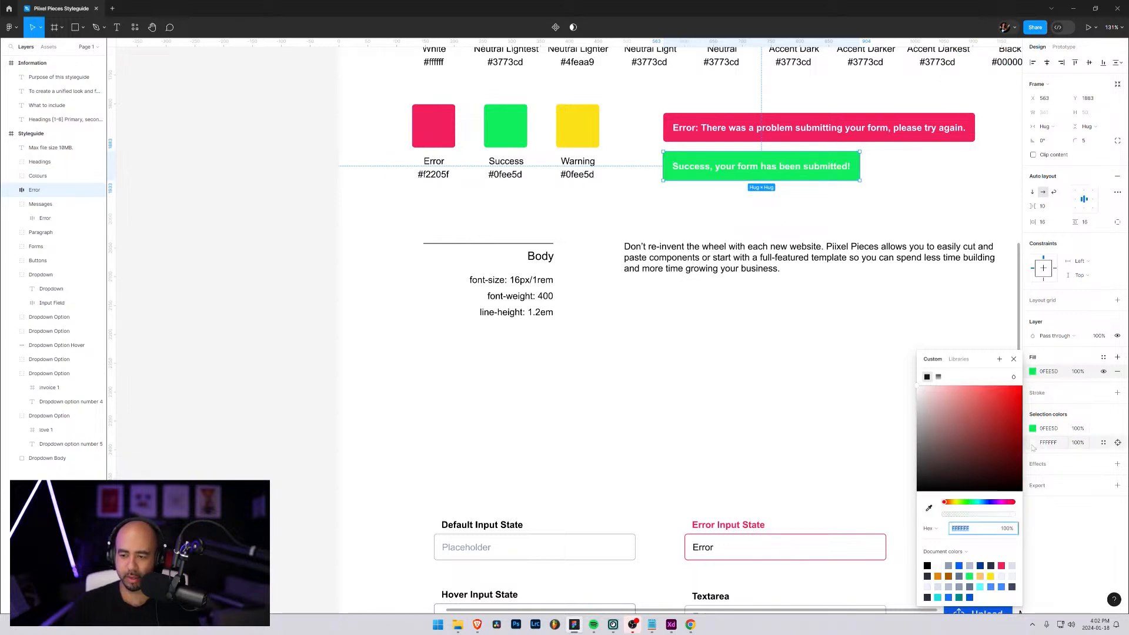
{"action": "left_click", "coordinate": [1033, 443]}
{"action": "left_click", "coordinate": [1033, 444]}
{"action": "left_click_drag", "start_coordinate": [931, 452], "coordinate": [912, 493]}
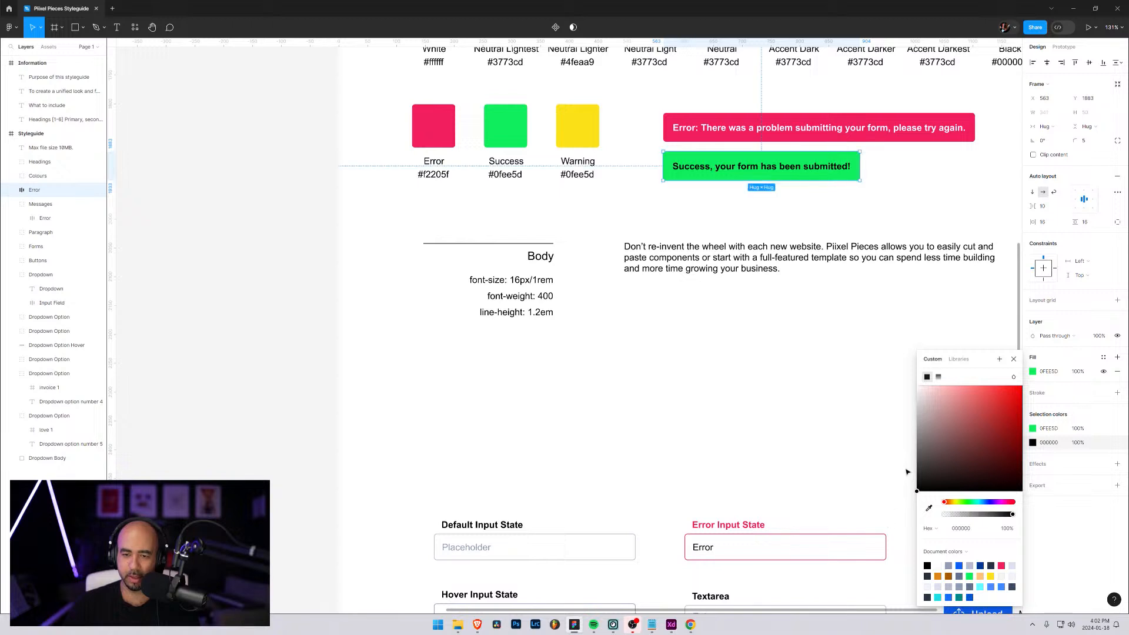
{"action": "left_click", "coordinate": [896, 212]}
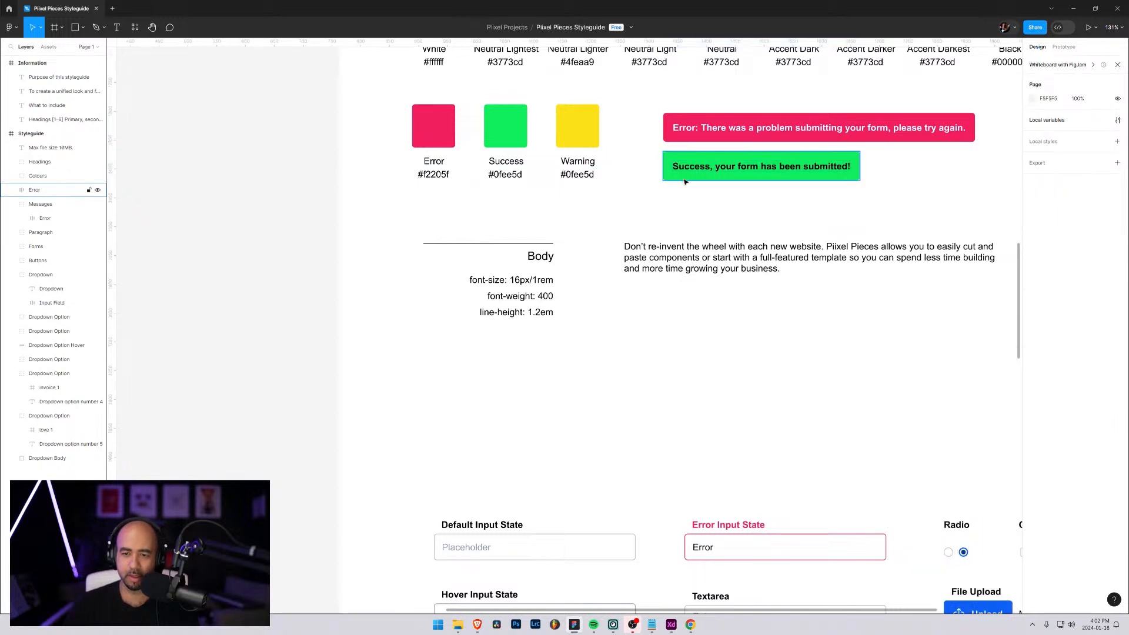
Widen the success message to 541 to match the error message and move it slightly closer beneath it
{"action": "scroll", "coordinate": [661, 202], "scroll_direction": "up", "scroll_amount": 1}
{"action": "left_click", "coordinate": [718, 174]}
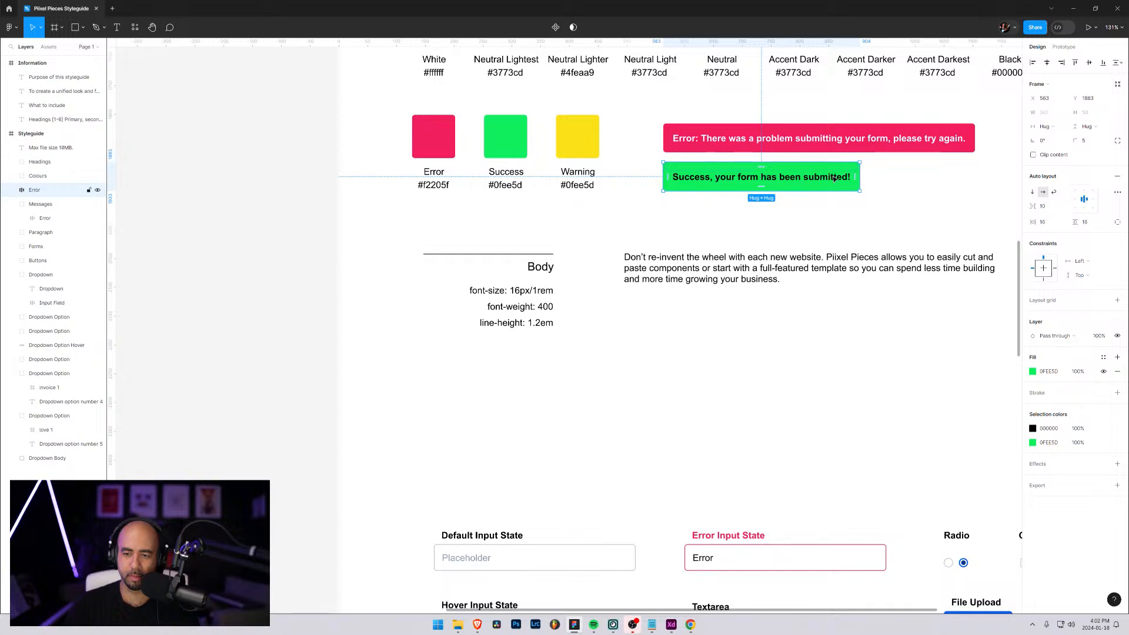
{"action": "left_click_drag", "start_coordinate": [860, 177], "coordinate": [973, 181]}
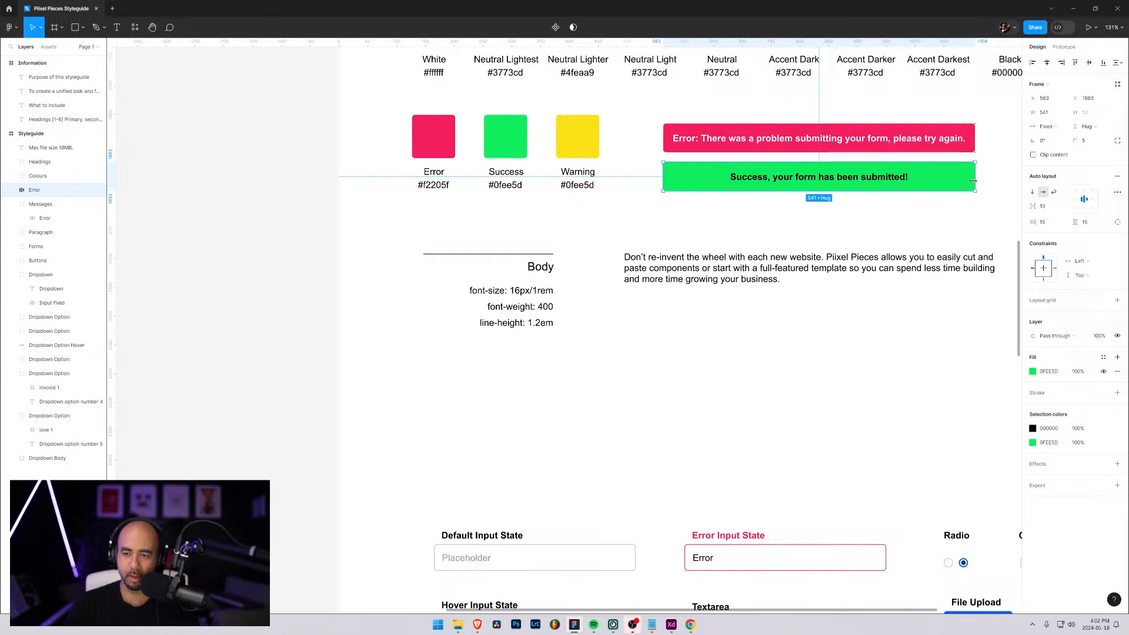
{"action": "left_click", "coordinate": [879, 222]}
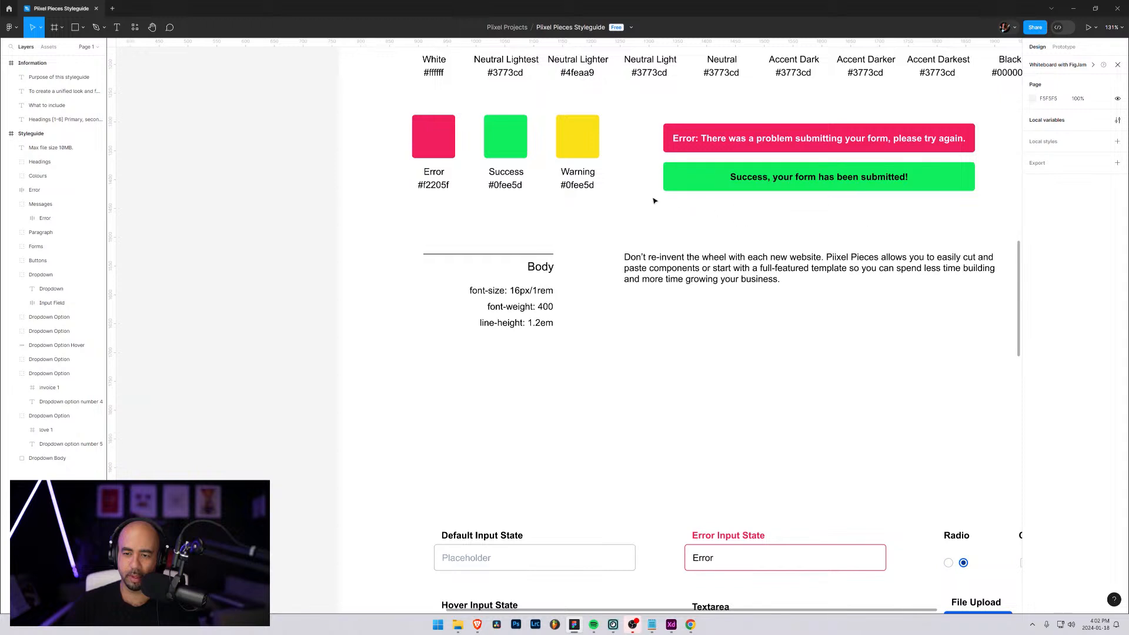
{"action": "scroll", "coordinate": [655, 201], "scroll_direction": "up", "scroll_amount": 1}
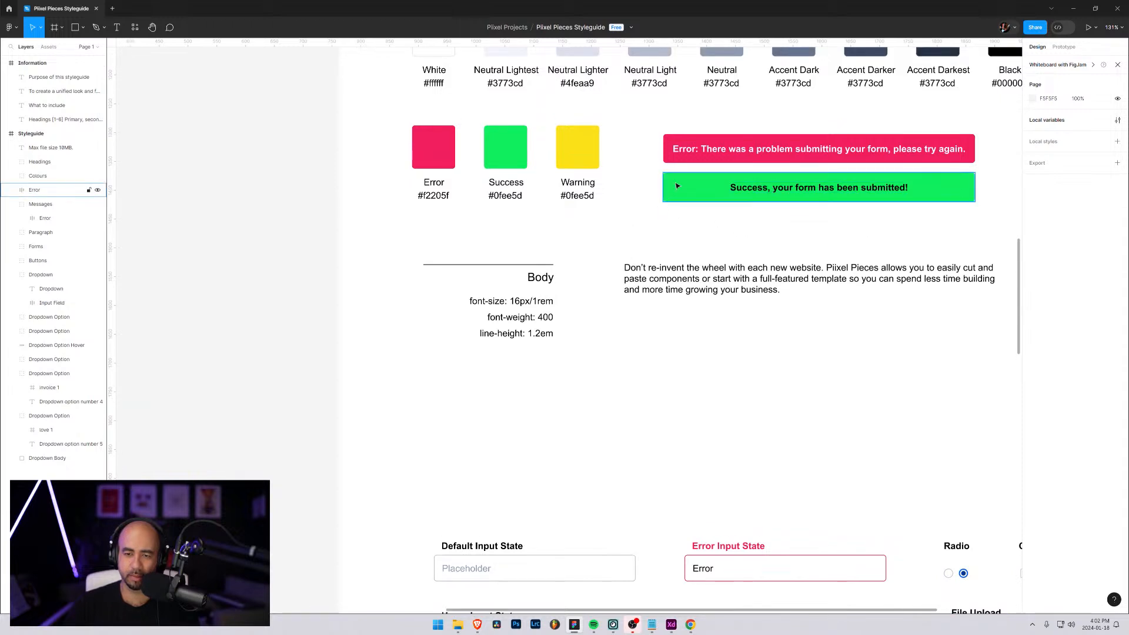
{"action": "left_click_drag", "start_coordinate": [678, 189], "coordinate": [678, 183]}
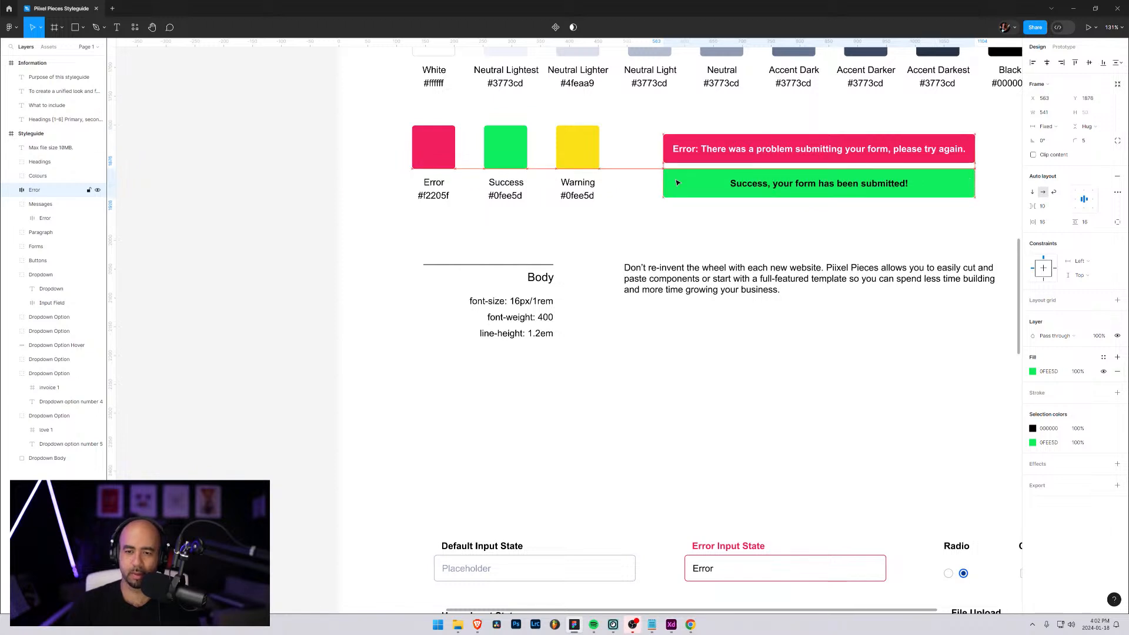
Rename the green message's frame Success and move it into the Messages group below Error
{"action": "double_click", "coordinate": [34, 191]}
{"action": "type", "text": "Succ"}
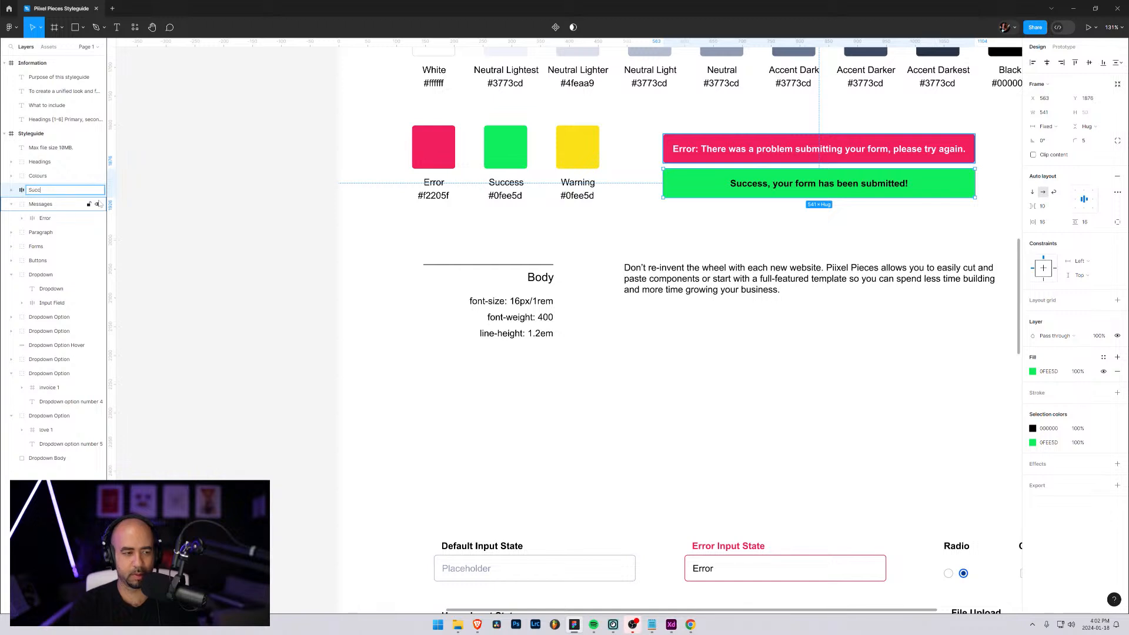
{"action": "type", "text": "ess"}
{"action": "key", "text": "Return"}
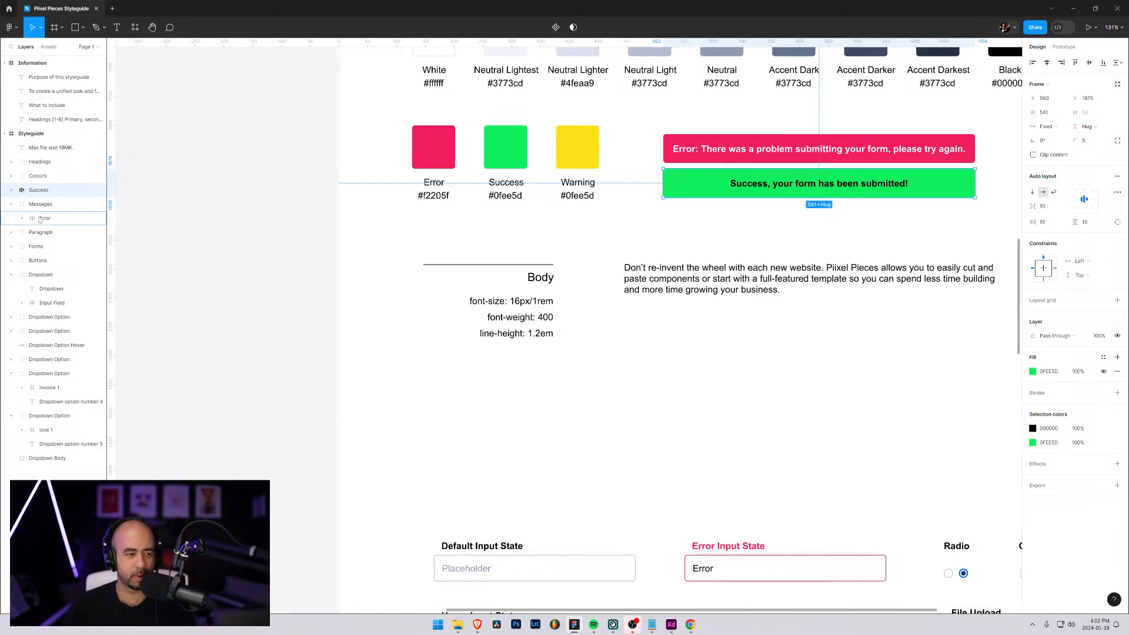
{"action": "left_click_drag", "start_coordinate": [39, 220], "coordinate": [36, 224]}
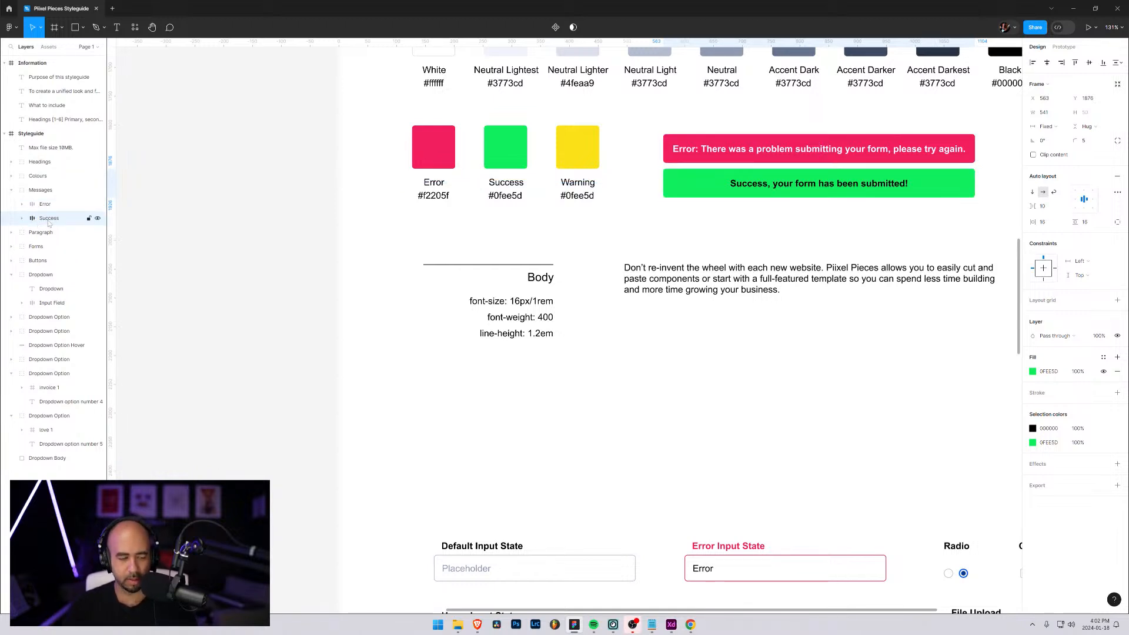
Duplicate the success message and place the copy directly below it with the same spacing as between the first two messages
{"action": "key", "text": "ctrl+d"}
{"action": "left_click", "coordinate": [49, 231]}
{"action": "left_click_drag", "start_coordinate": [713, 193], "coordinate": [714, 221]}
{"action": "key", "text": "Down"}
{"action": "key", "text": "Up"}
{"action": "key", "text": "shift+Down"}
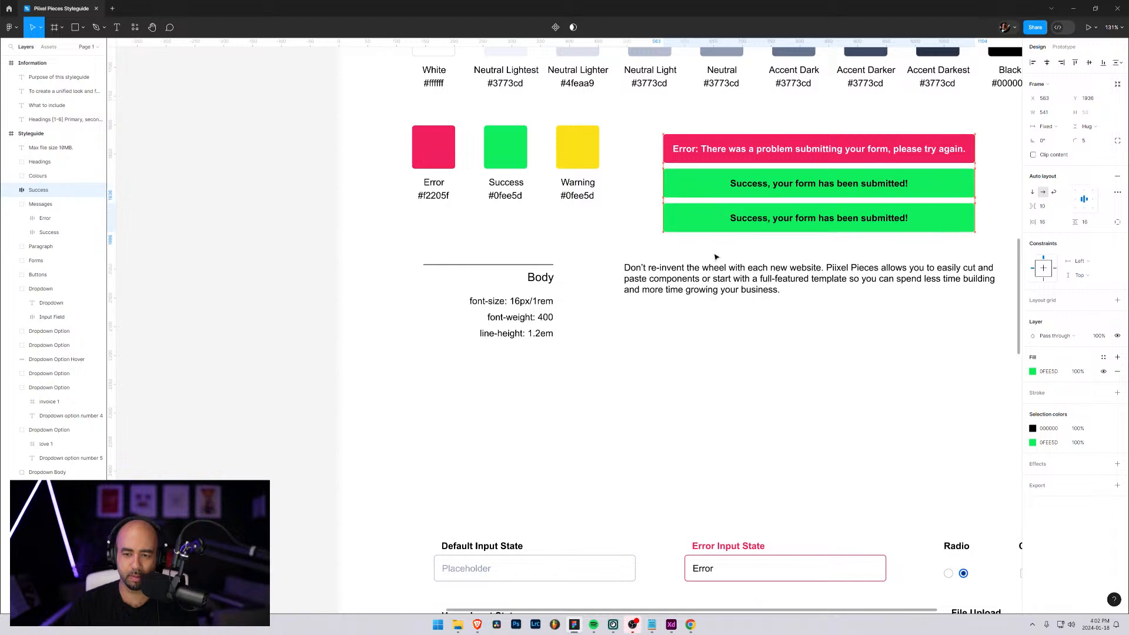
Replace the lowest green message's text with "Warning: Please verify your email before continuing"
{"action": "key", "text": "Return"}
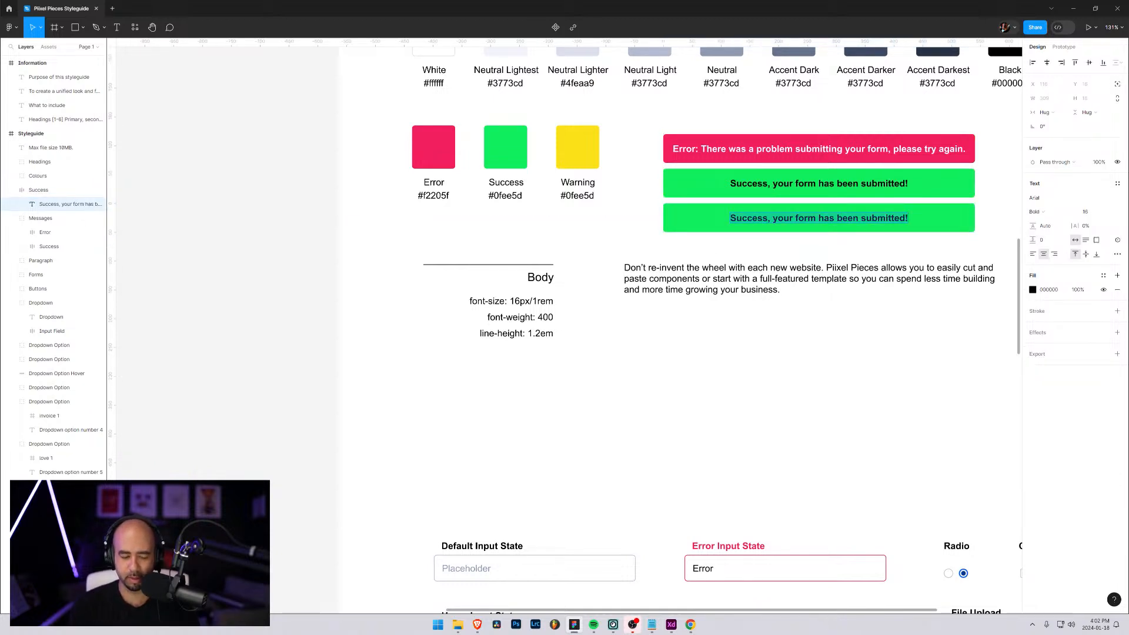
{"action": "type", "text": "W"}
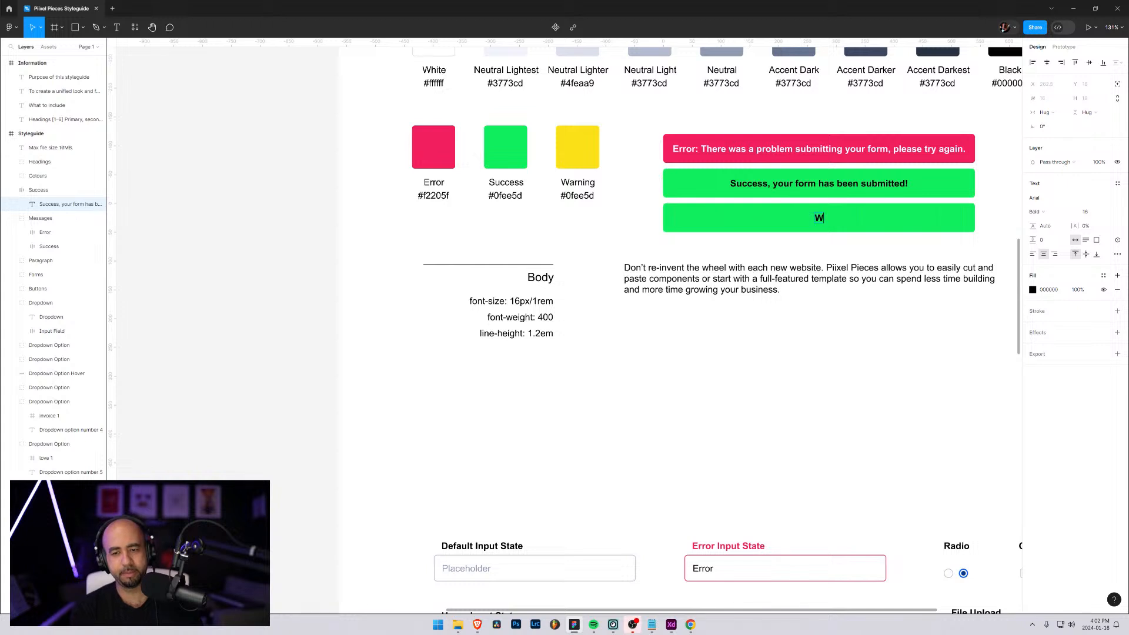
{"action": "type", "text": "arning: Please "}
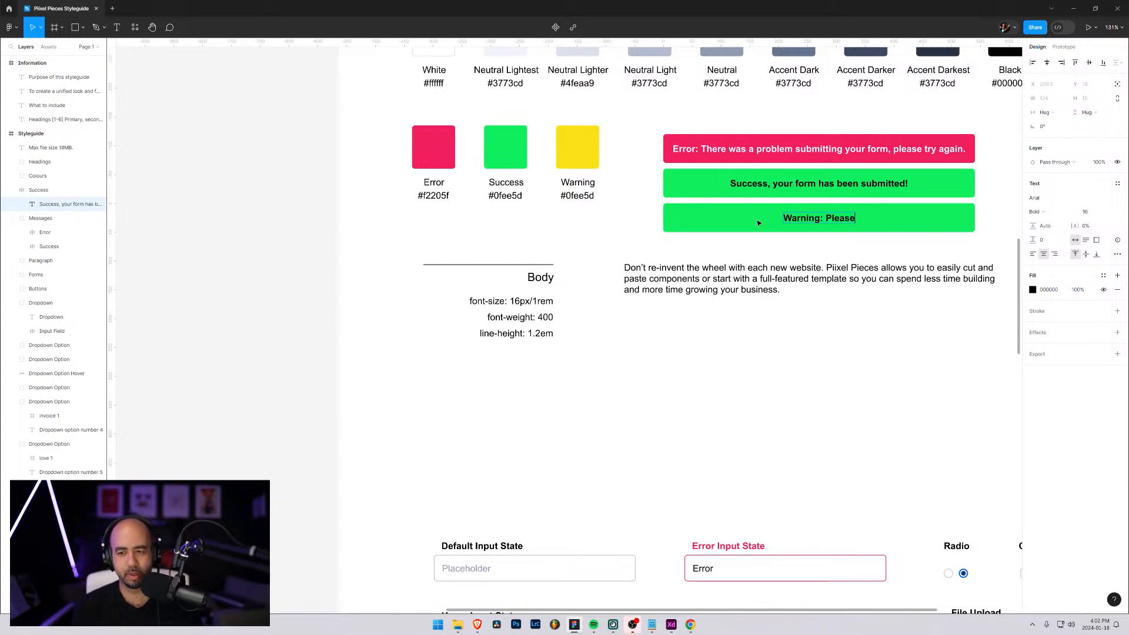
{"action": "type", "text": "verify"}
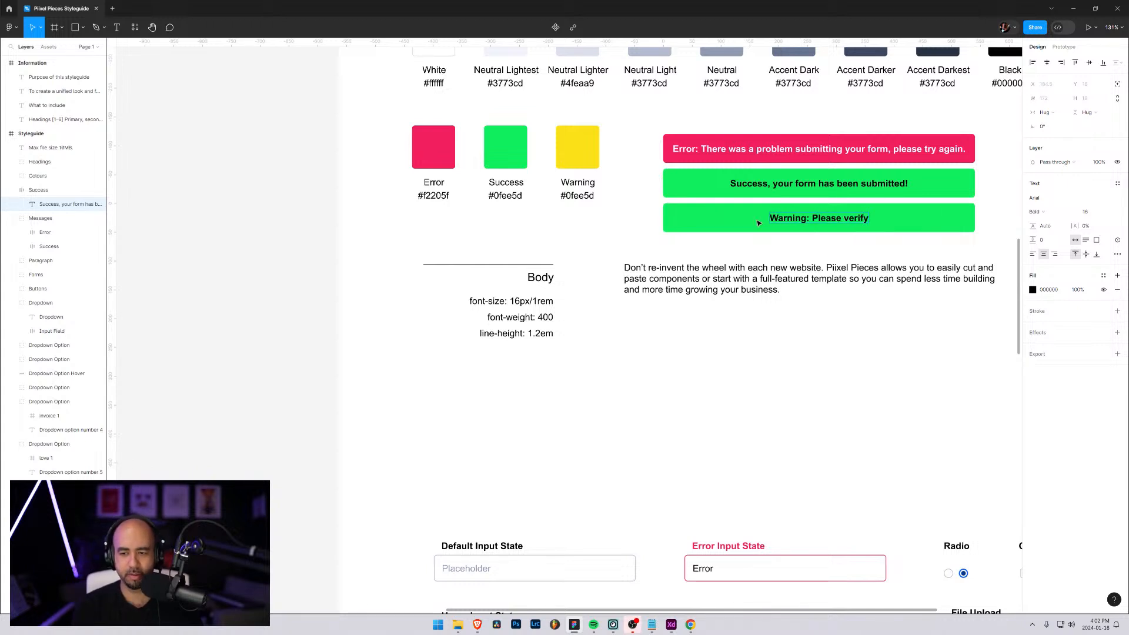
{"action": "type", "text": " your email befo"}
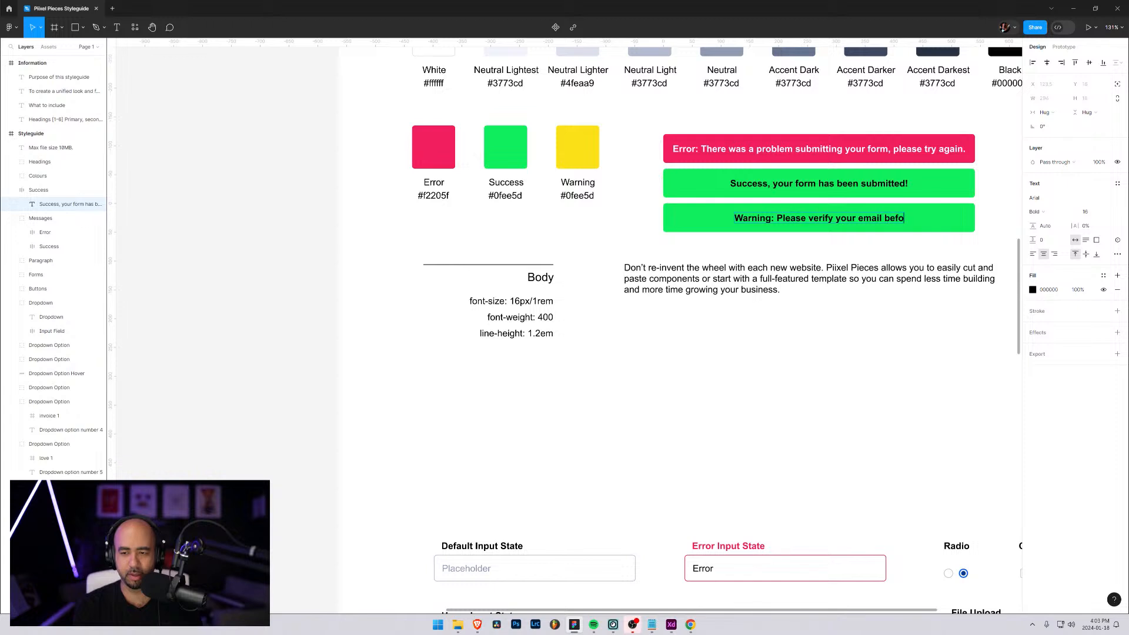
{"action": "type", "text": "re continuing"}
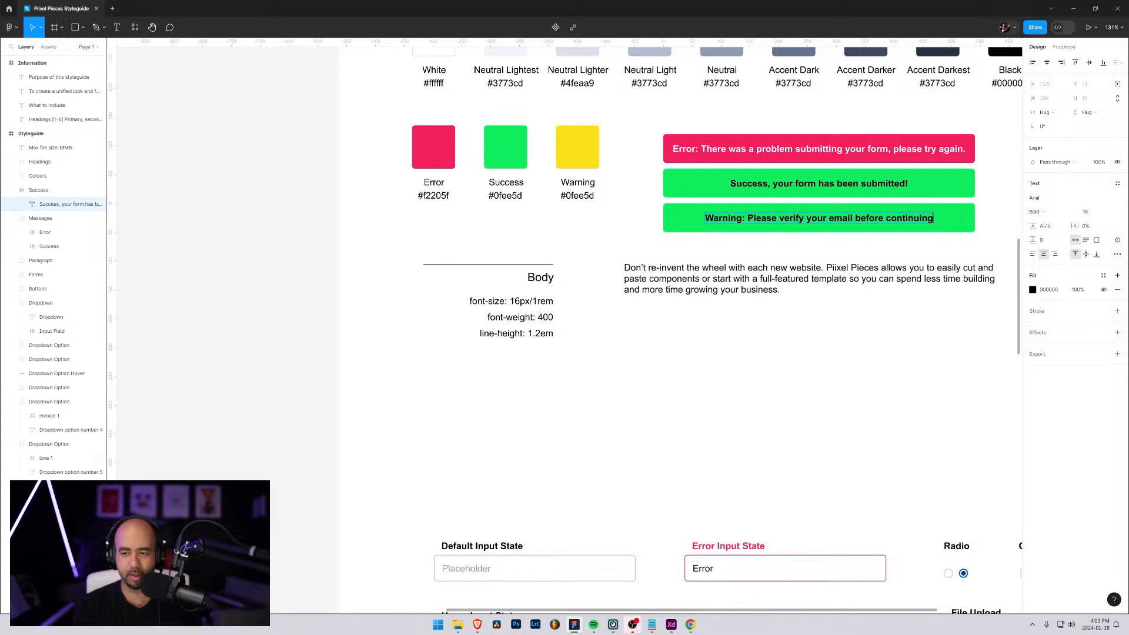
{"action": "key", "text": "Escape"}
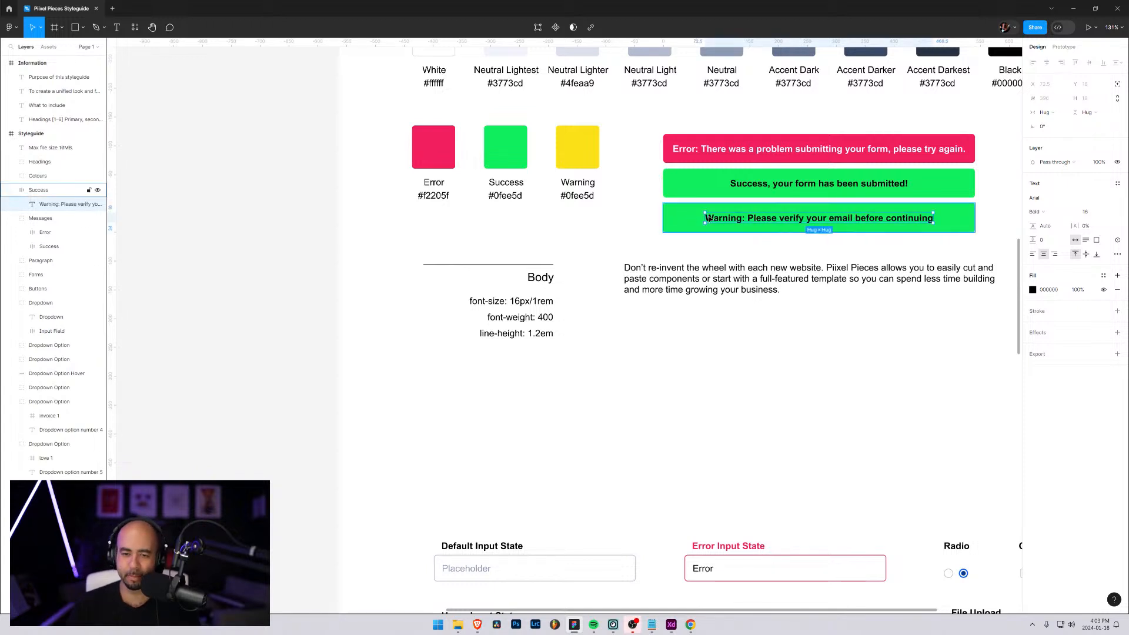
{"action": "left_click", "coordinate": [1033, 290]}
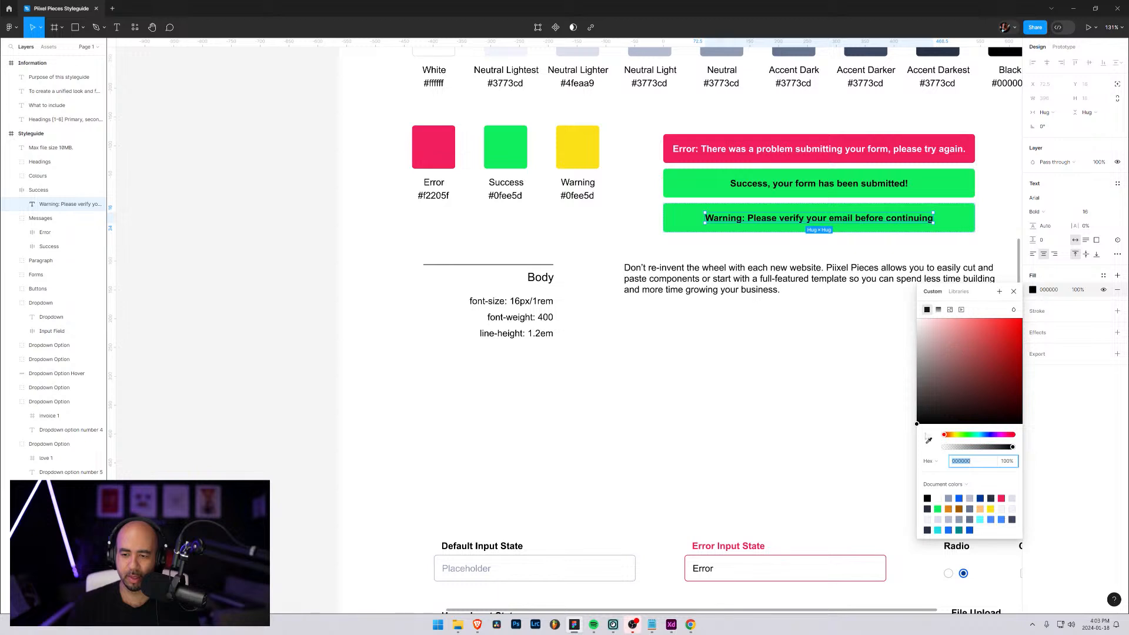
{"action": "left_click", "coordinate": [929, 439]}
{"action": "left_click", "coordinate": [578, 150]}
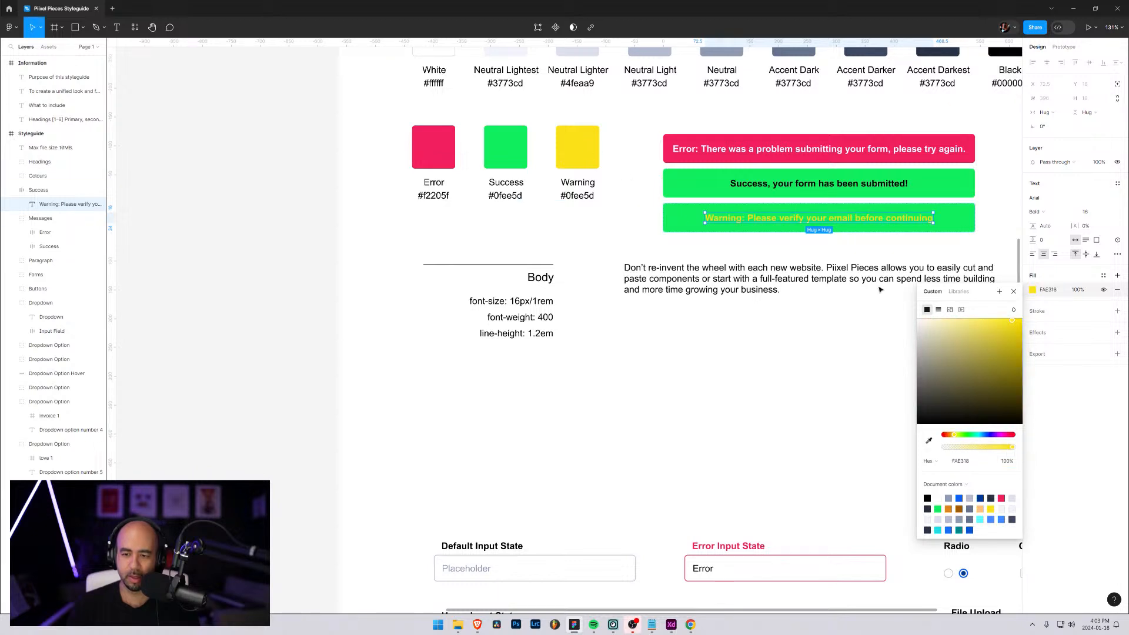
{"action": "left_click", "coordinate": [1071, 354]}
Set the warning message's text colour to black 000000 and its background to the yellow sampled from the Warning swatch
{"action": "left_click", "coordinate": [680, 219]}
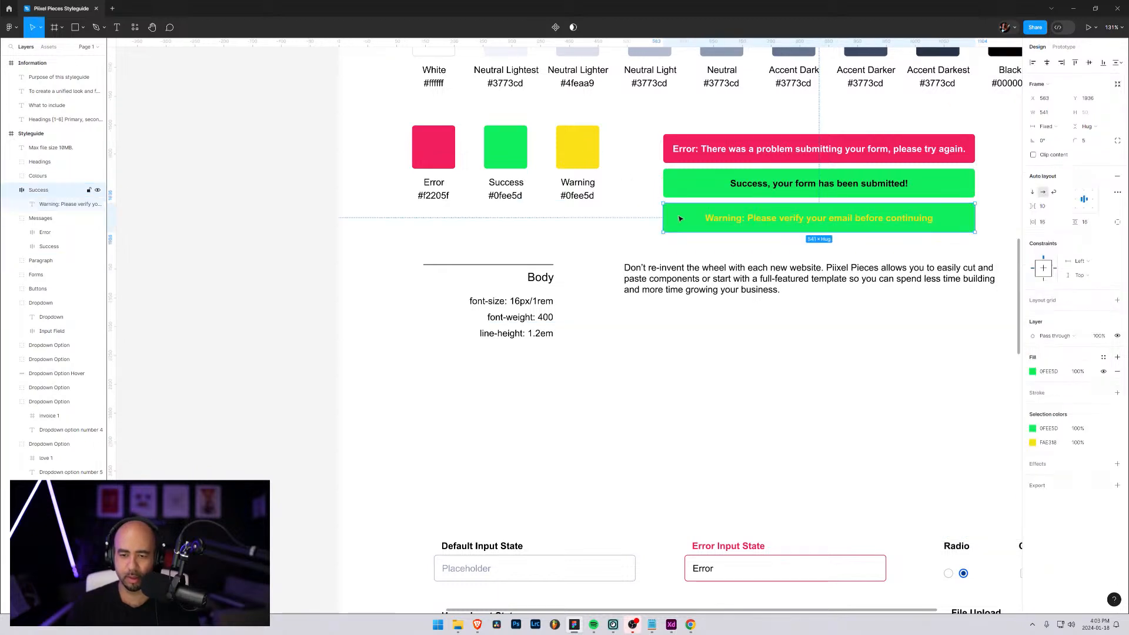
{"action": "left_click", "coordinate": [1033, 443]}
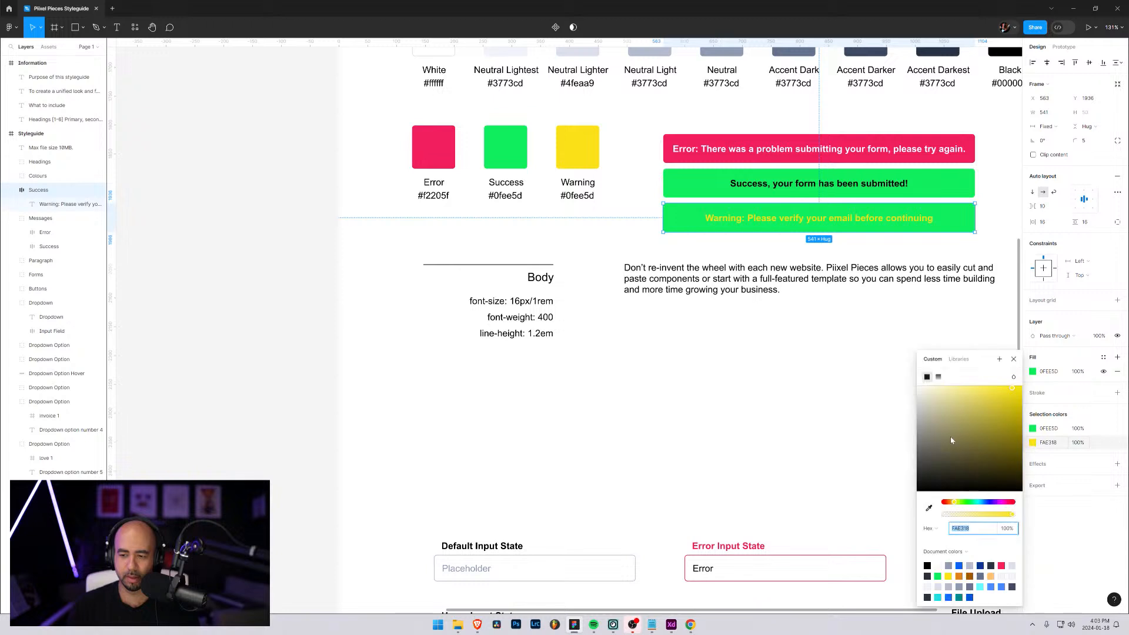
{"action": "left_click", "coordinate": [951, 489]}
{"action": "left_click", "coordinate": [1033, 430]}
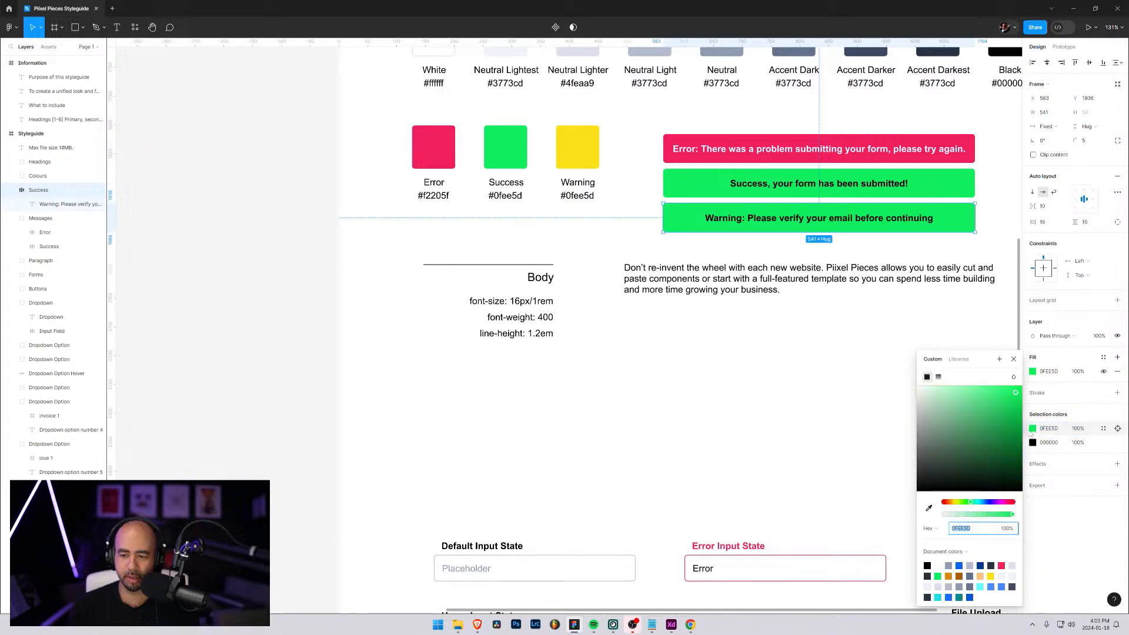
{"action": "left_click", "coordinate": [929, 507]}
{"action": "left_click", "coordinate": [585, 131]}
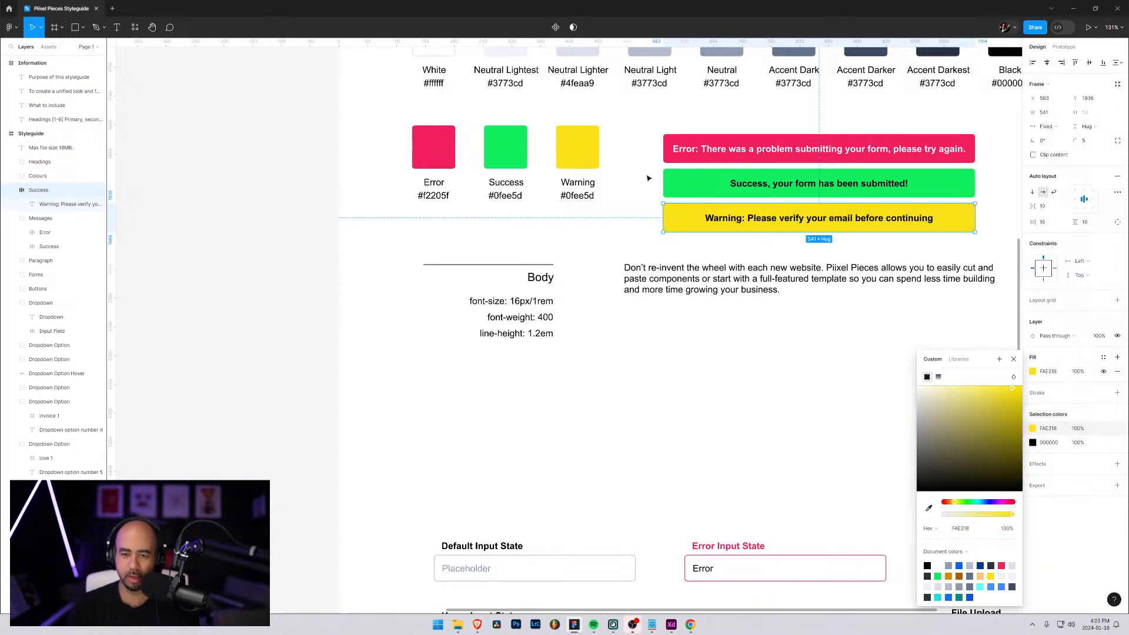
{"action": "left_click", "coordinate": [647, 177]}
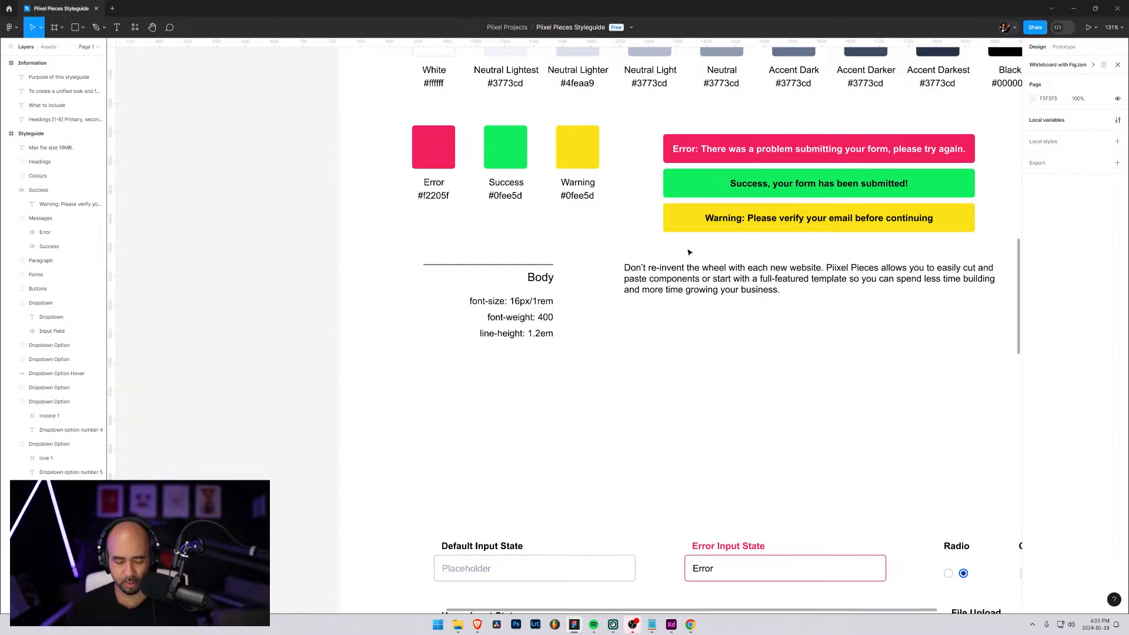
Rename the yellow message's frame Warning
{"action": "scroll", "coordinate": [626, 243], "scroll_direction": "down", "scroll_amount": 1}
{"action": "scroll", "coordinate": [733, 233], "scroll_direction": "down", "scroll_amount": 5}
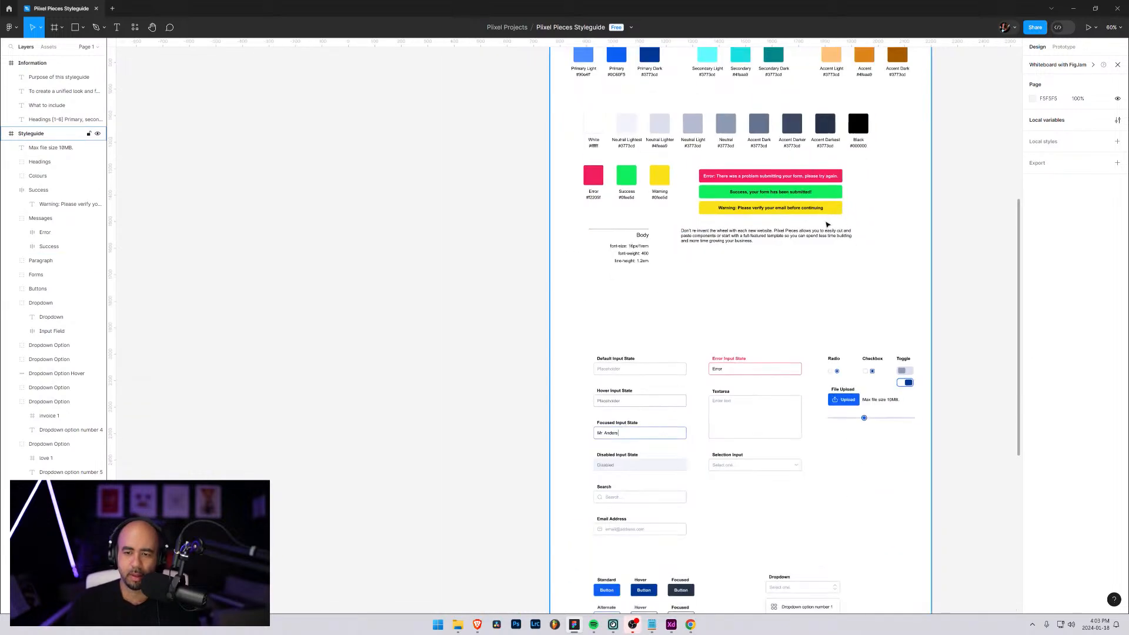
{"action": "scroll", "coordinate": [752, 204], "scroll_direction": "up", "scroll_amount": 3}
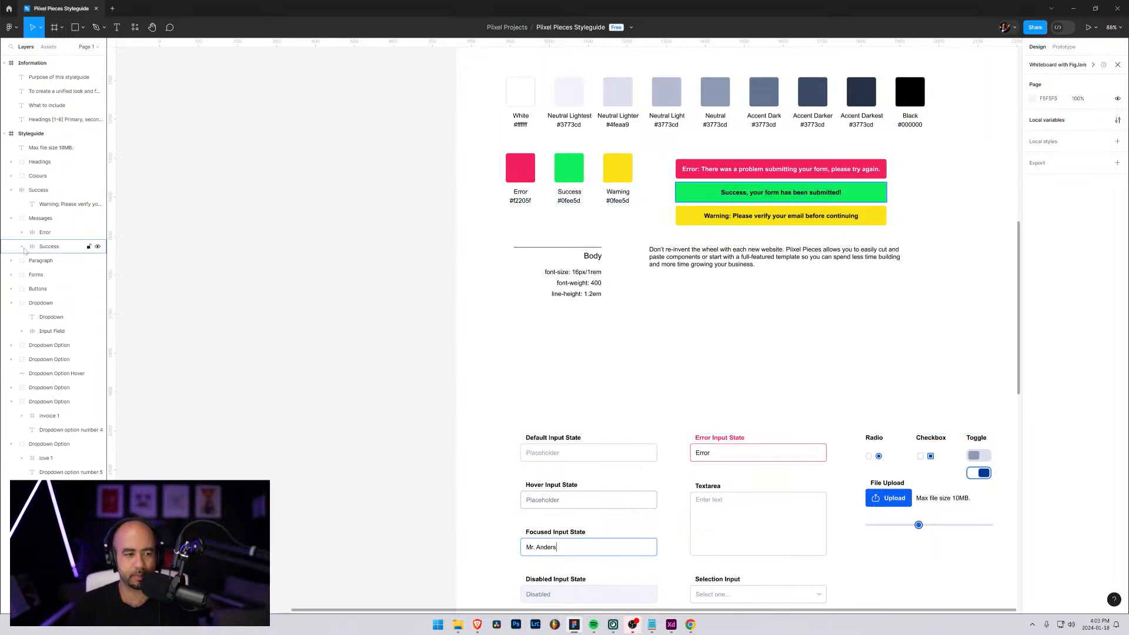
{"action": "left_click", "coordinate": [10, 194]}
{"action": "double_click", "coordinate": [36, 190]}
{"action": "type", "text": "Warn"}
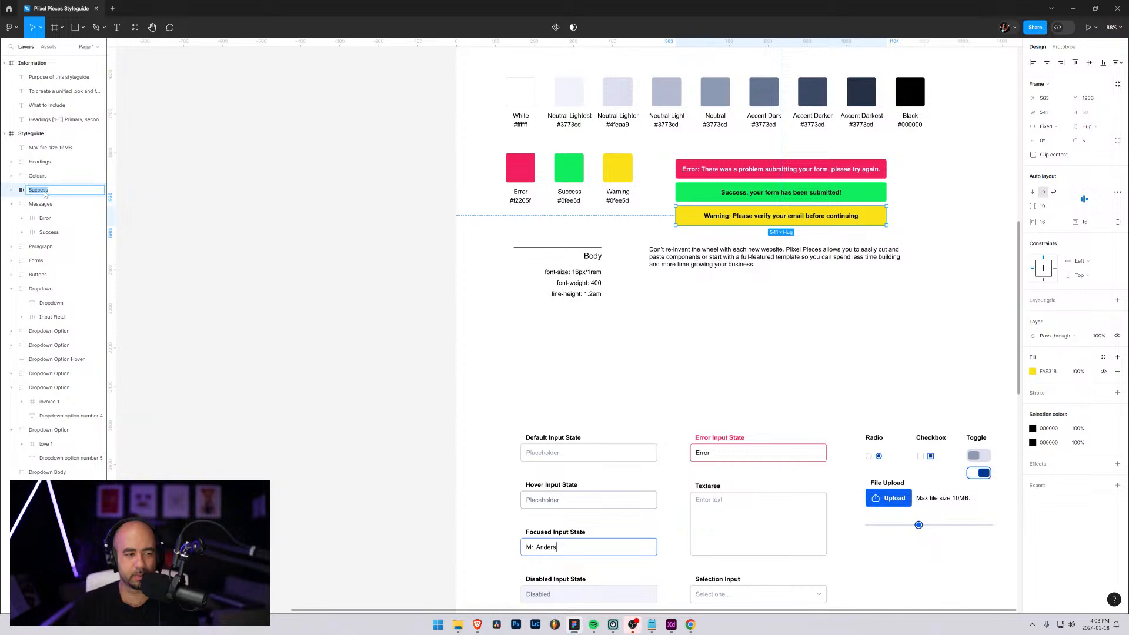
{"action": "type", "text": "ing"}
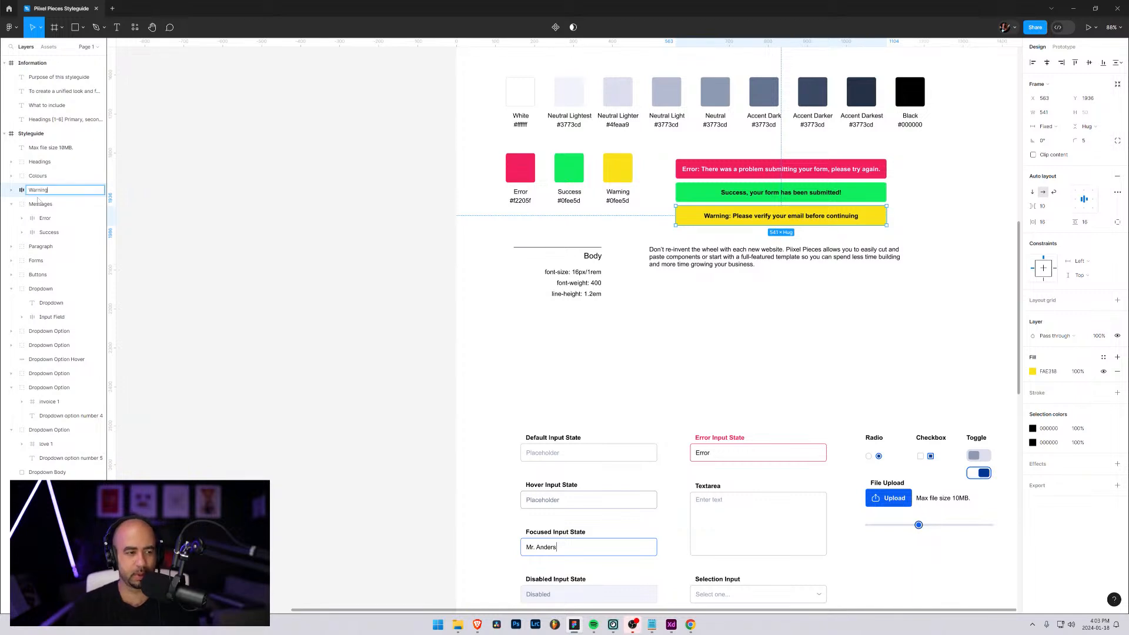
{"action": "key", "text": "Return"}
Move the Warning frame into the Messages group, directly below the Success frame
{"action": "left_click_drag", "start_coordinate": [30, 220], "coordinate": [30, 236]}
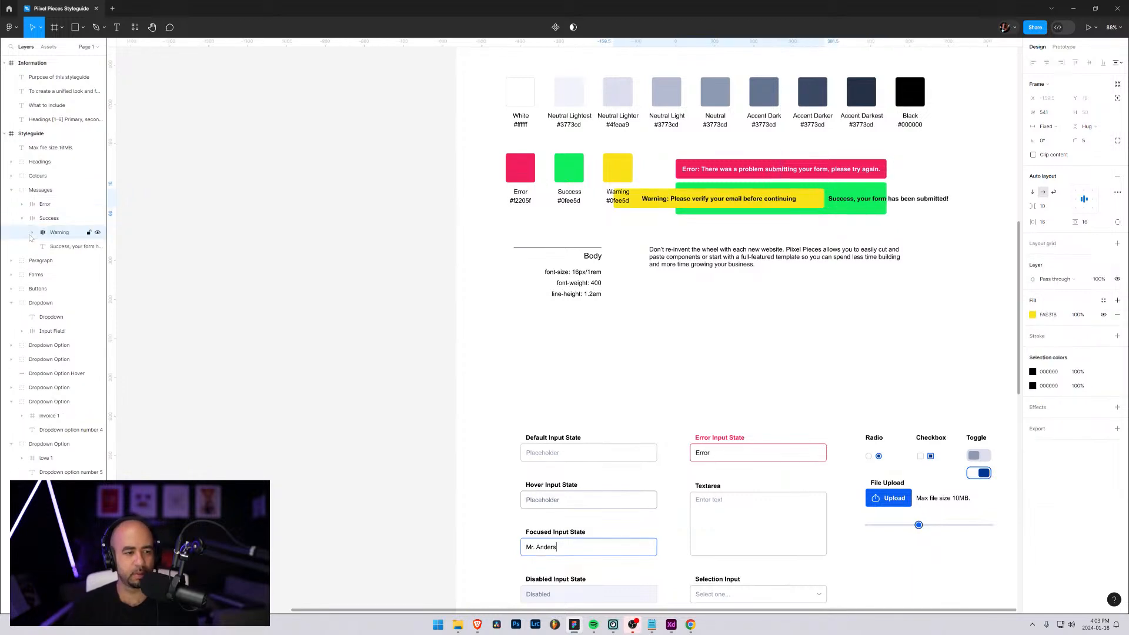
{"action": "key", "text": "ctrl+z"}
{"action": "mouse_move", "coordinate": [31, 191]}
{"action": "left_mouse_down"}
{"action": "mouse_move", "coordinate": [32, 226]}
{"action": "mouse_move", "coordinate": [32, 212]}
{"action": "left_mouse_up"}
{"action": "left_click", "coordinate": [23, 233]}
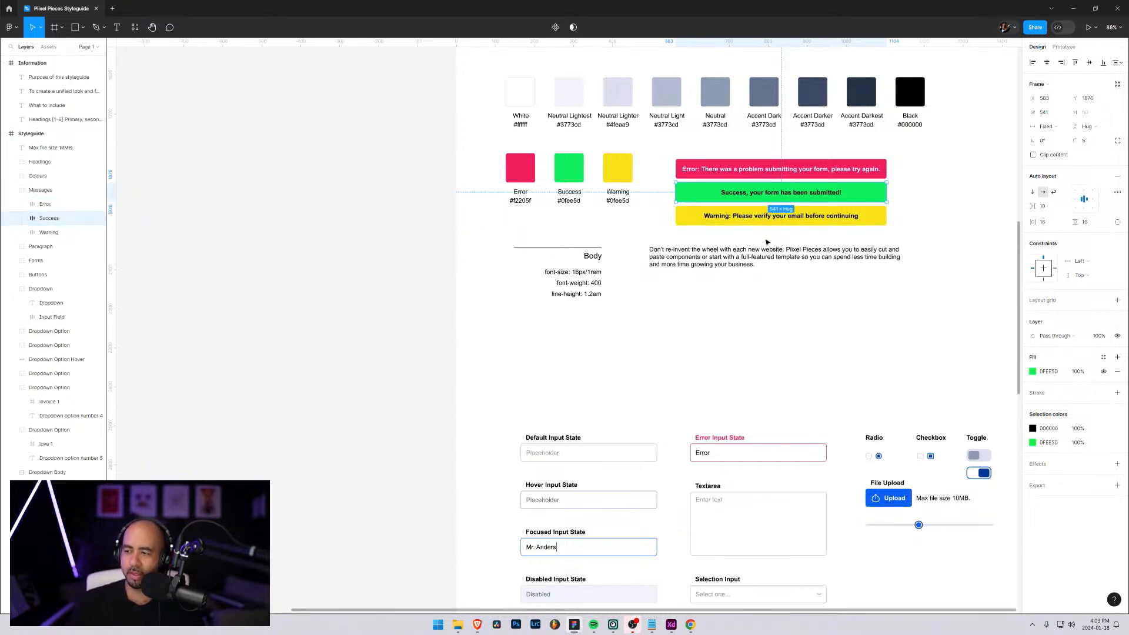
Move the whole Messages group below the button examples, aligned with the buttons' left edge and separated by a clear gap
{"action": "left_click", "coordinate": [59, 190]}
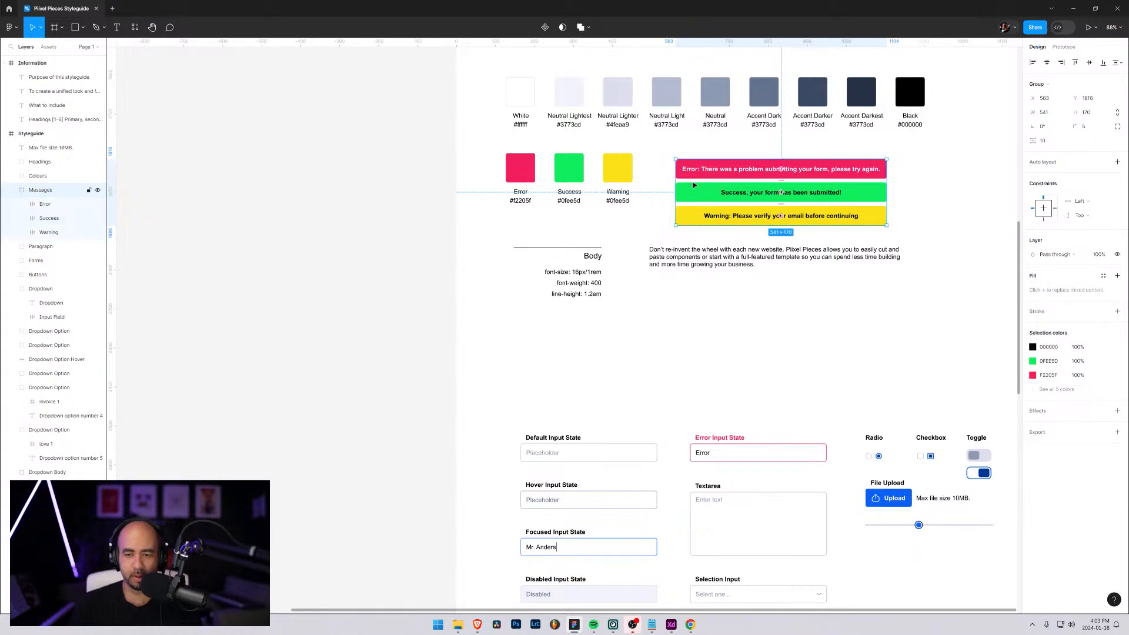
{"action": "left_click_drag", "start_coordinate": [693, 185], "coordinate": [537, 553]}
{"action": "scroll", "coordinate": [602, 370], "scroll_direction": "down", "scroll_amount": 3}
{"action": "scroll", "coordinate": [602, 370], "scroll_direction": "down", "scroll_amount": 5}
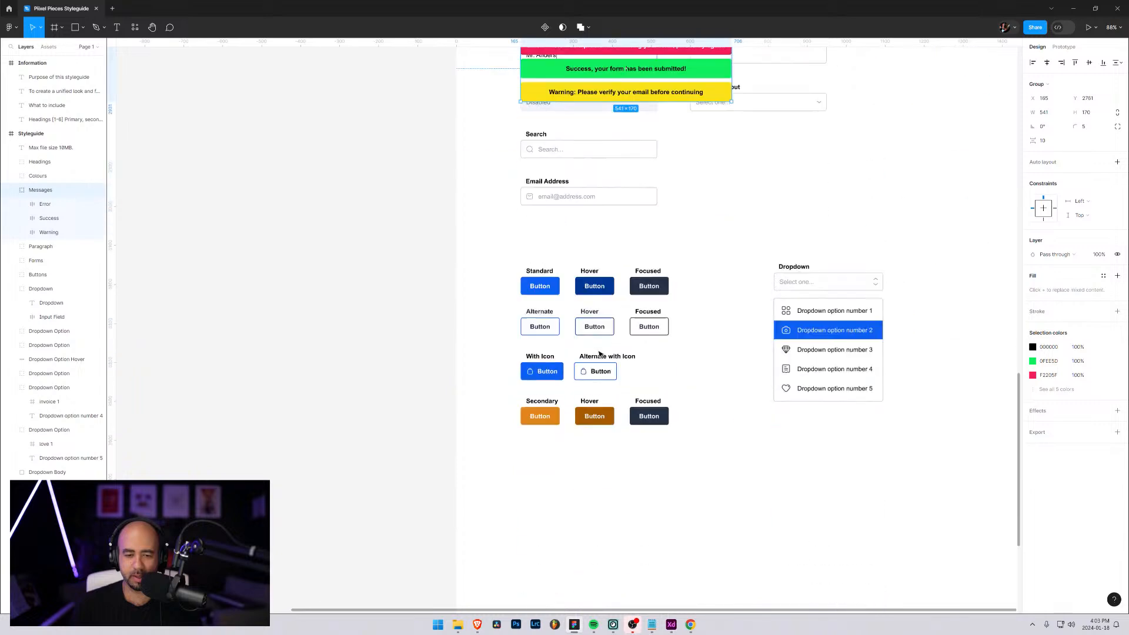
{"action": "scroll", "coordinate": [569, 241], "scroll_direction": "up", "scroll_amount": 1}
{"action": "left_click_drag", "start_coordinate": [556, 105], "coordinate": [564, 540]}
{"action": "scroll", "coordinate": [647, 320], "scroll_direction": "down", "scroll_amount": 3}
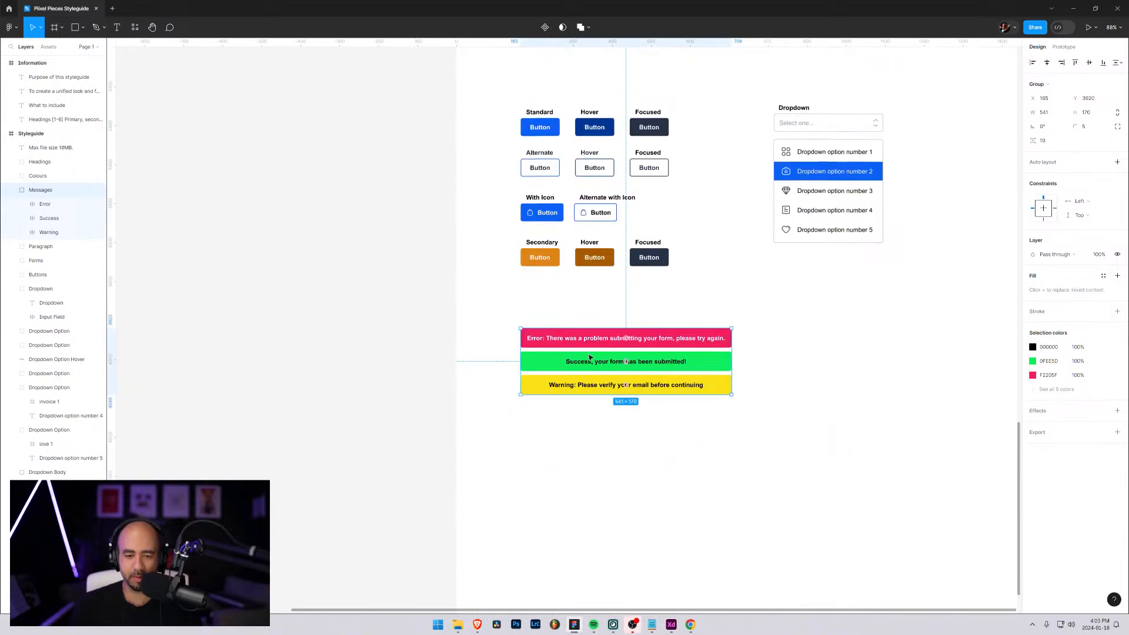
{"action": "left_click_drag", "start_coordinate": [590, 357], "coordinate": [591, 365]}
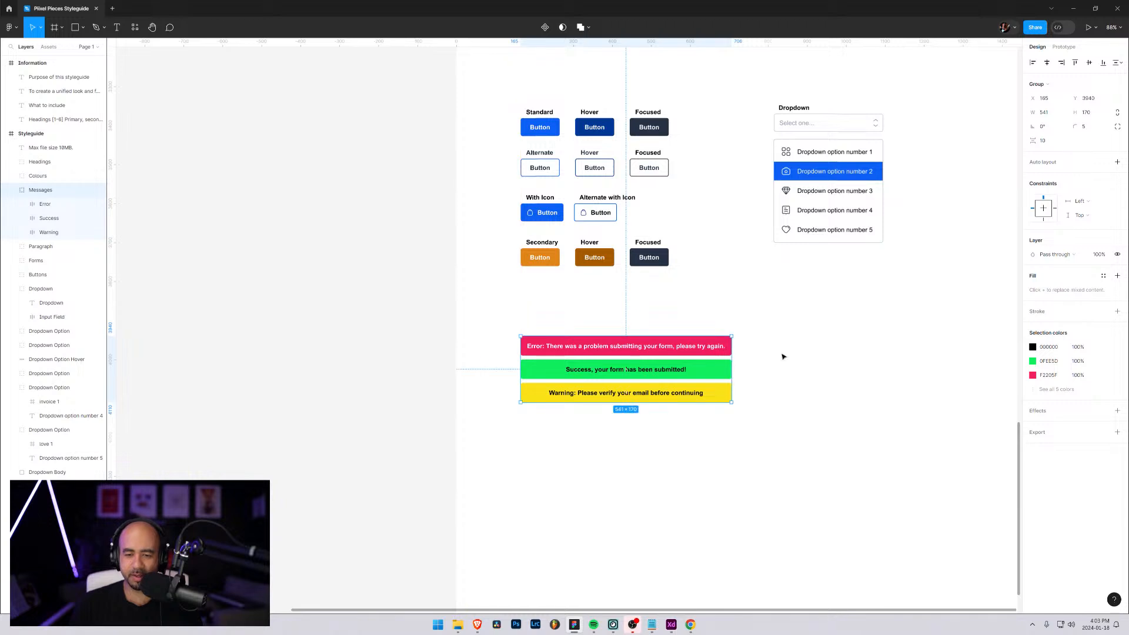
{"action": "left_click", "coordinate": [820, 364]}
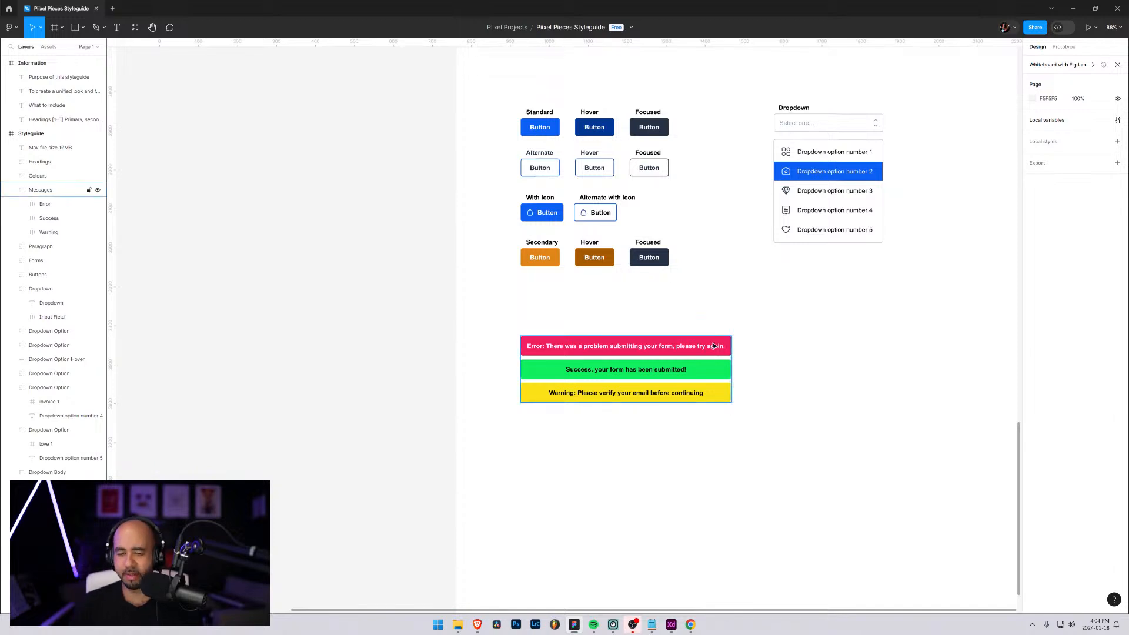
{"action": "left_click", "coordinate": [581, 349]}
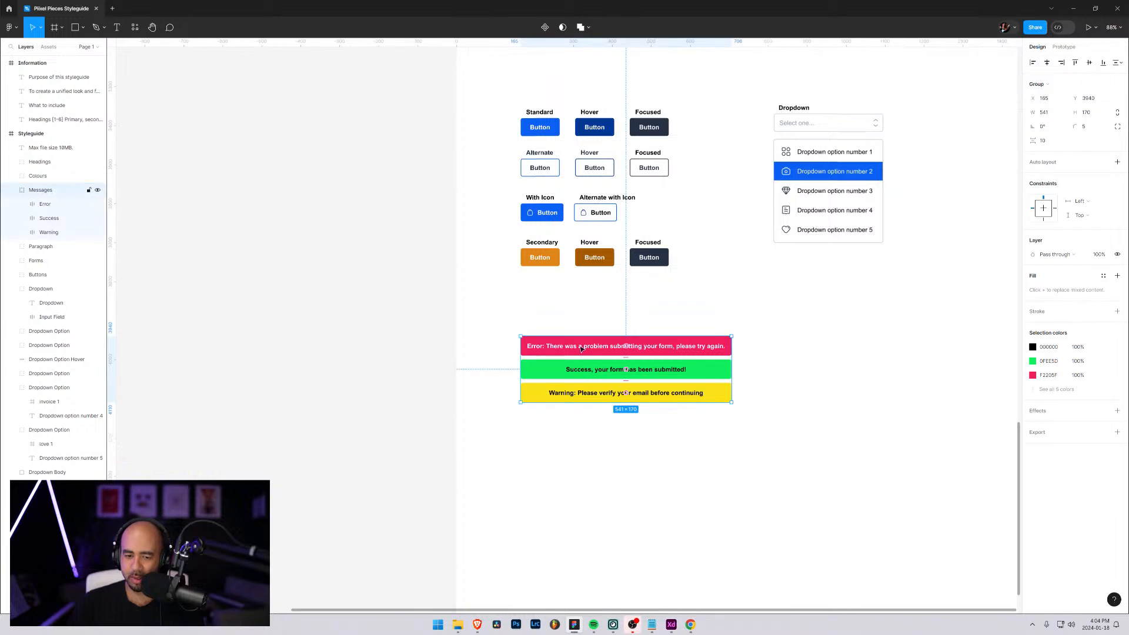
{"action": "left_click", "coordinate": [493, 346]}
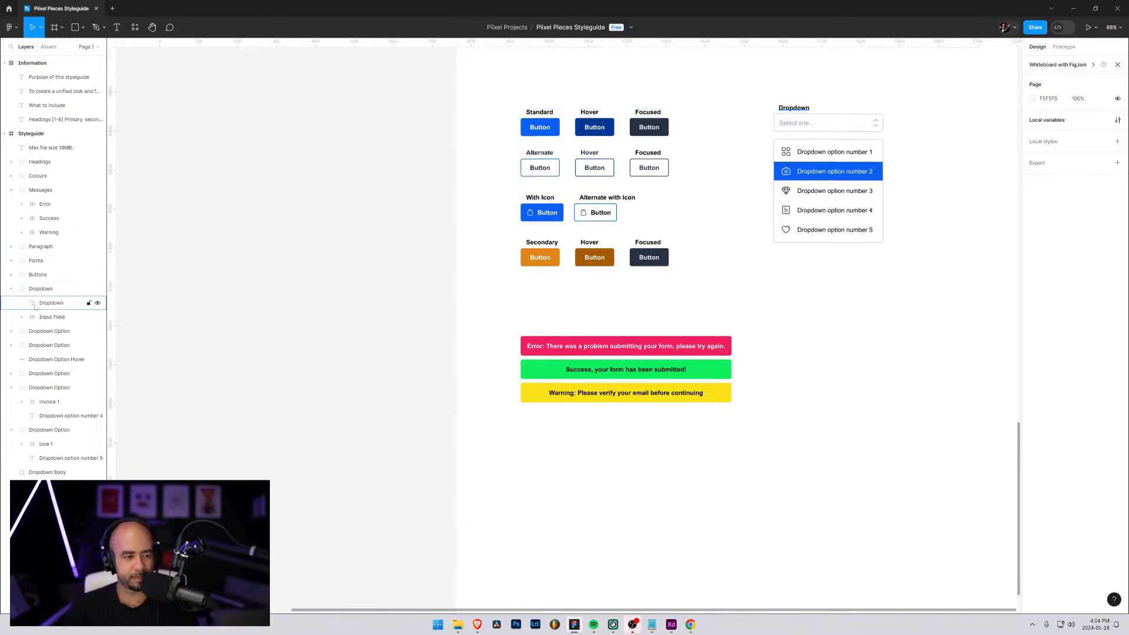
{"action": "left_click", "coordinate": [39, 190]}
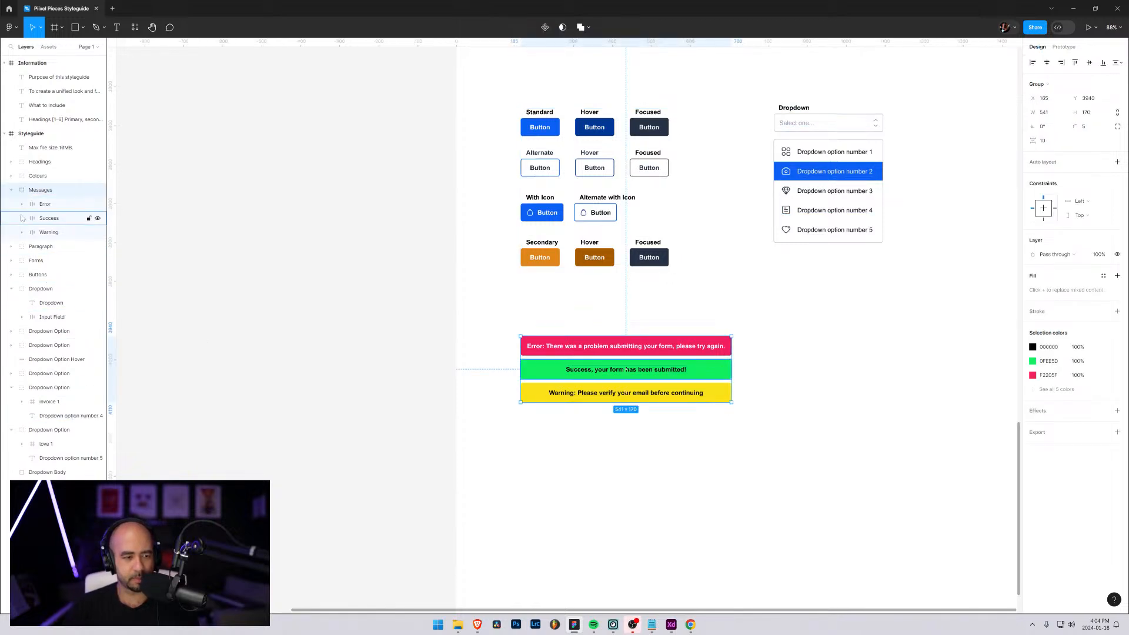
{"action": "left_click", "coordinate": [12, 190]}
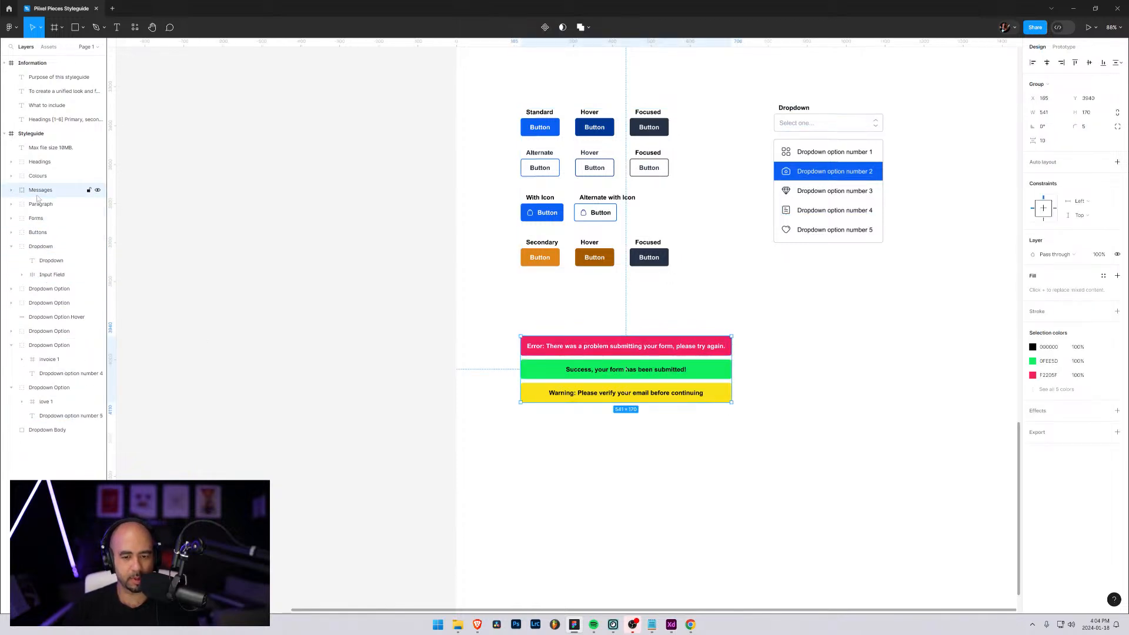
{"action": "left_click", "coordinate": [11, 190]}
Duplicate the Error, Success and Warning messages together and place the copies in a second column to the right of the originals
{"action": "left_click", "coordinate": [44, 204]}
{"action": "left_click", "coordinate": [49, 233], "text": "shift"}
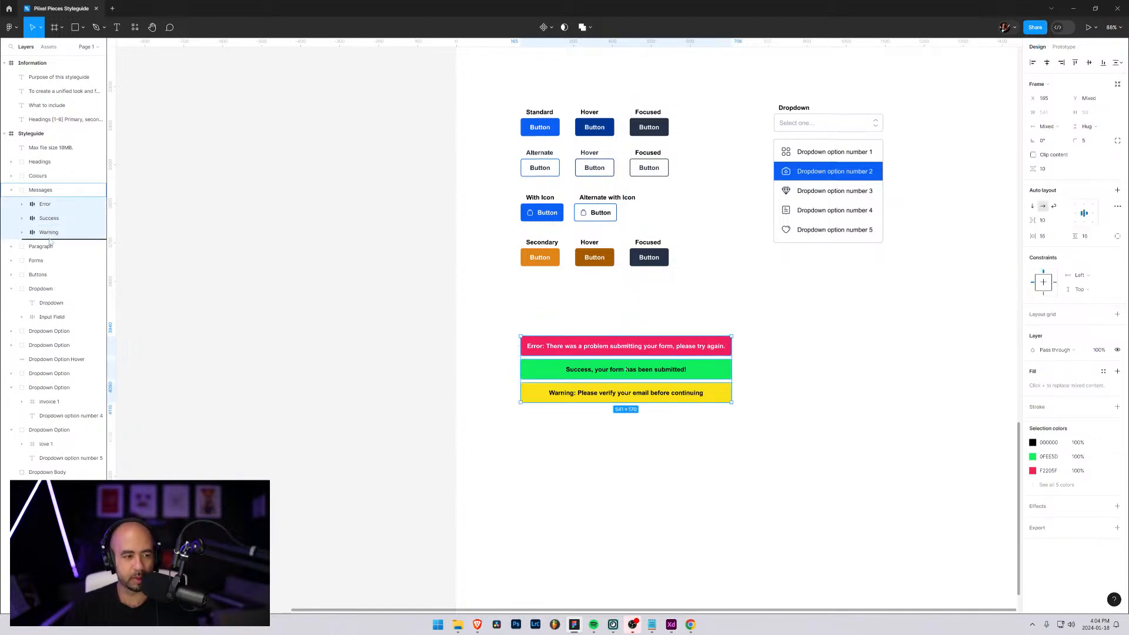
{"action": "key", "text": "ctrl+d"}
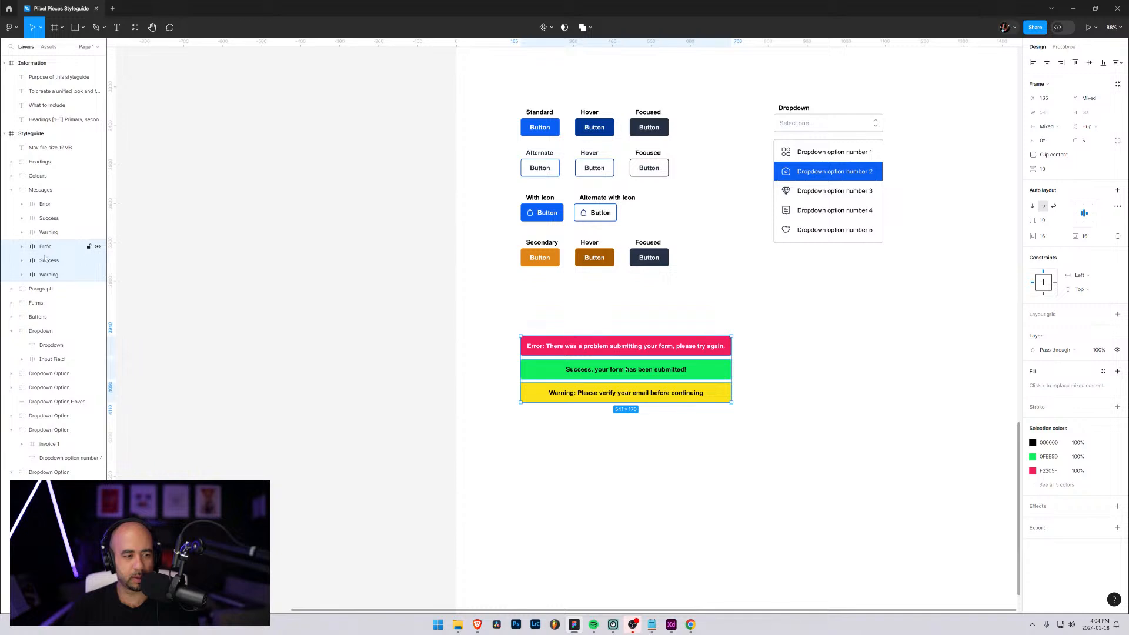
{"action": "left_click_drag", "start_coordinate": [607, 362], "coordinate": [816, 384]}
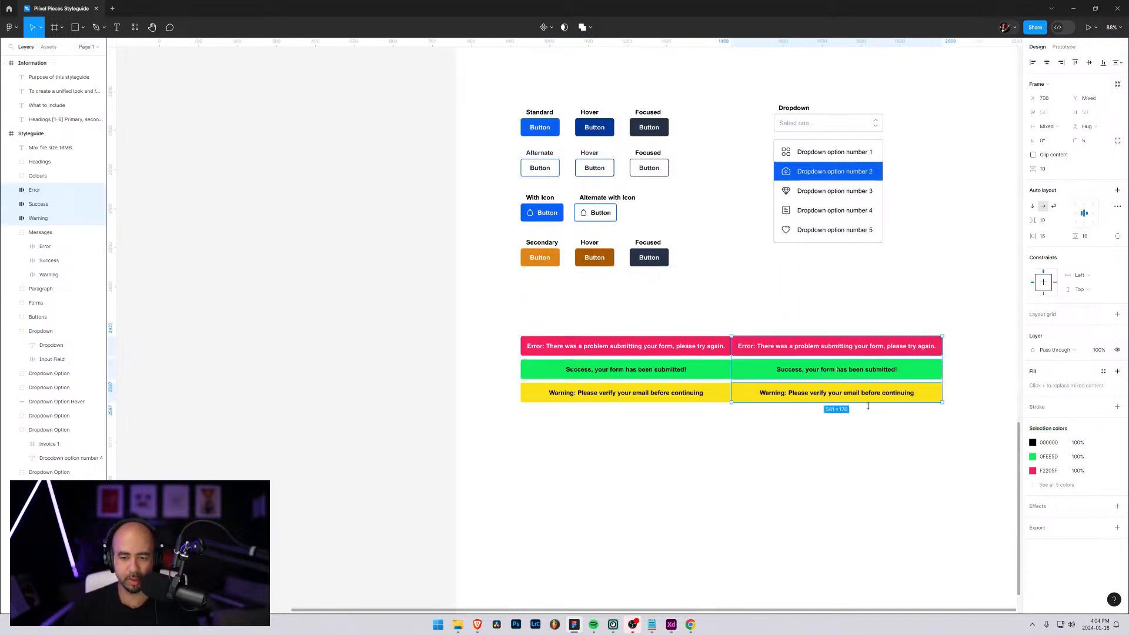
Set the fill of the copied Error message in the second column to white (FFFFFF)
{"action": "left_click", "coordinate": [774, 345]}
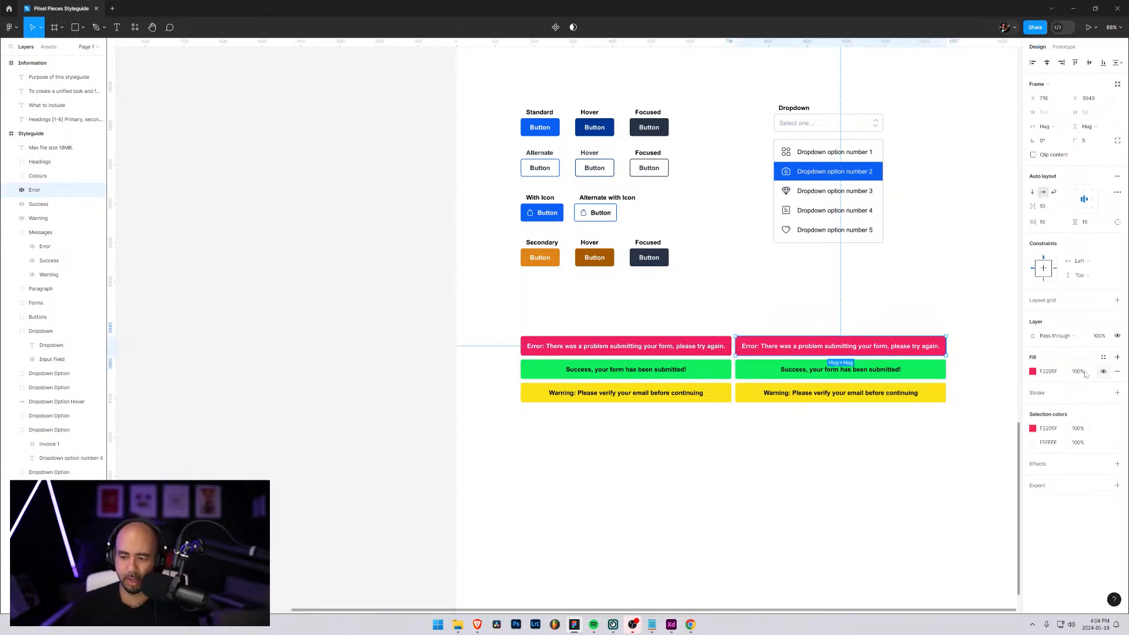
{"action": "left_click", "coordinate": [1033, 373]}
{"action": "left_click_drag", "start_coordinate": [959, 399], "coordinate": [915, 382]}
Add a 1.5 inside stroke to the copied Error message, using the pink-red F2205F sampled from the original Error message
{"action": "left_click", "coordinate": [1083, 393]}
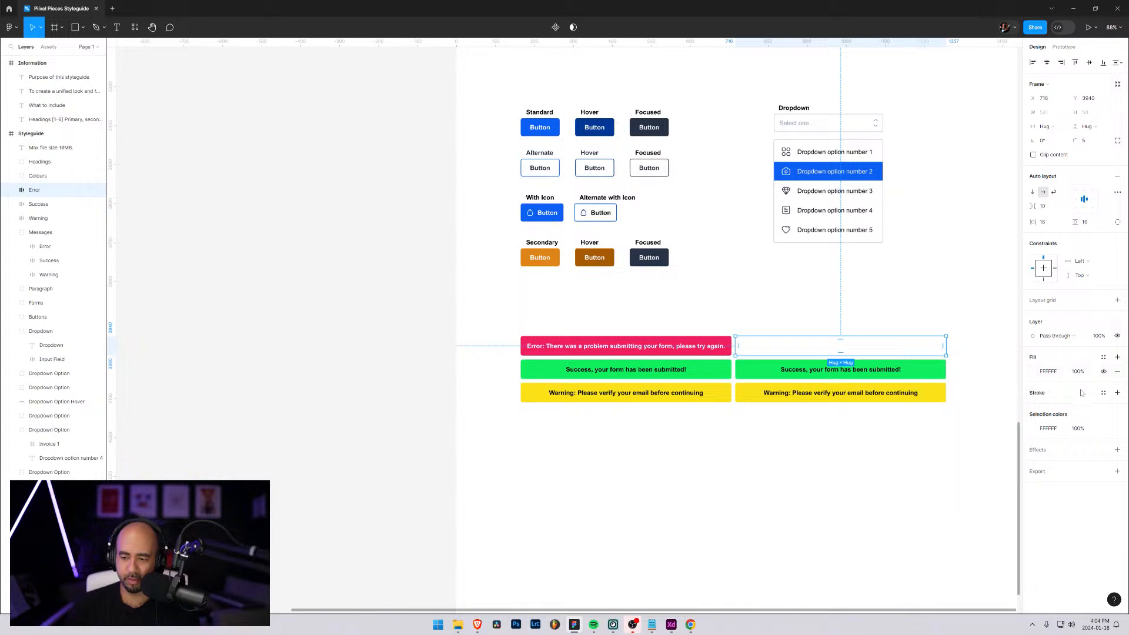
{"action": "left_click", "coordinate": [1117, 393]}
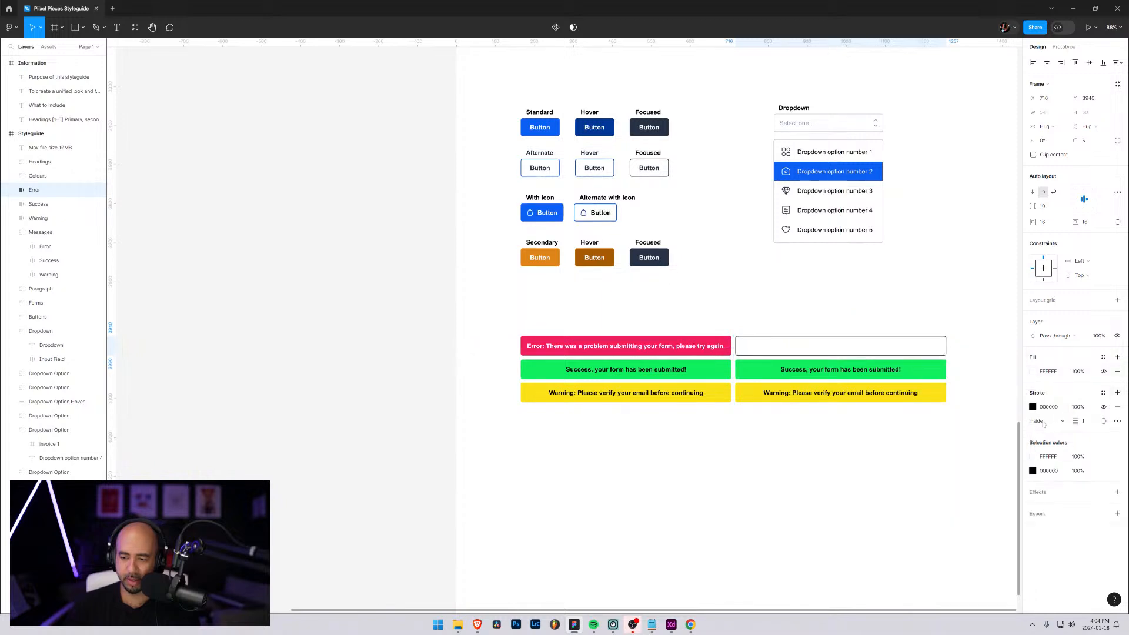
{"action": "left_click", "coordinate": [1086, 424]}
{"action": "type", "text": "1.5"}
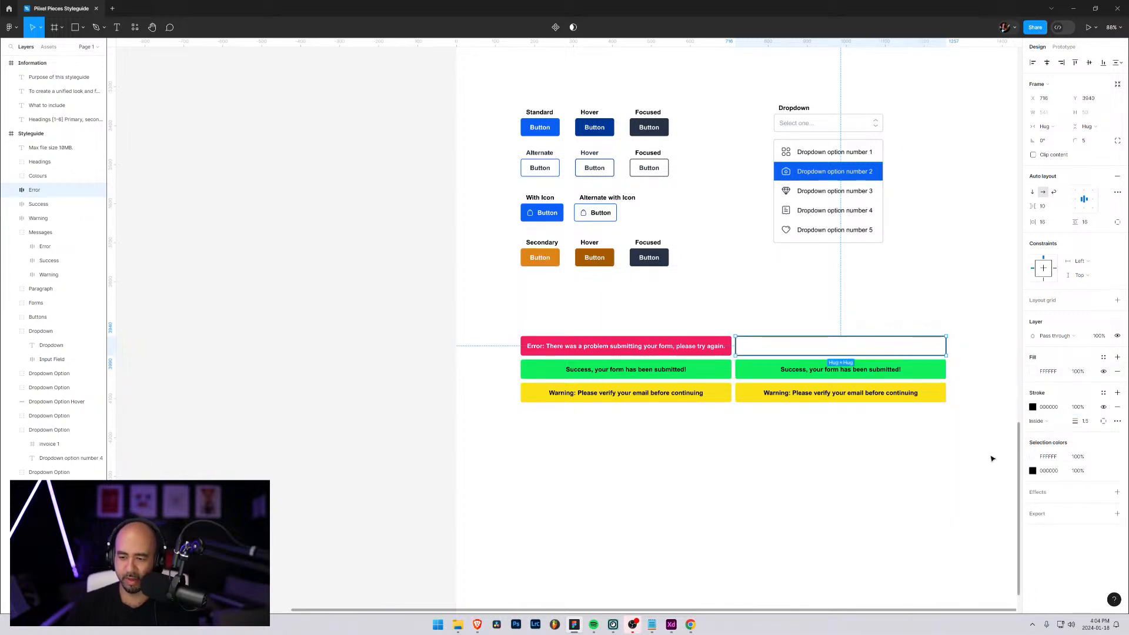
{"action": "left_click", "coordinate": [1033, 407]}
{"action": "left_click", "coordinate": [929, 509]}
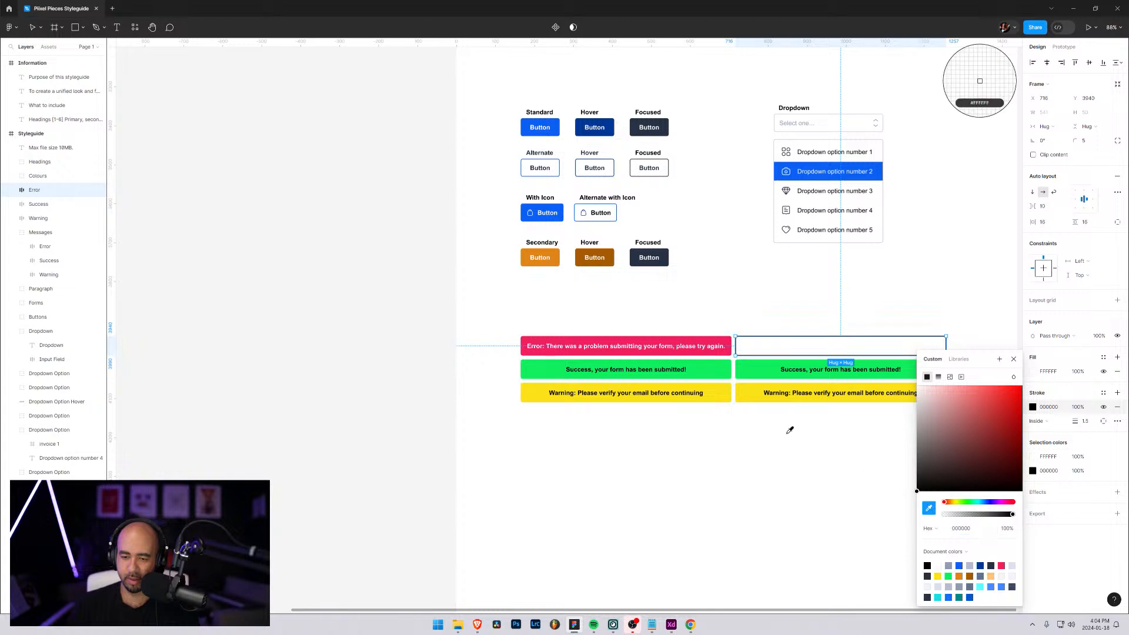
{"action": "left_click", "coordinate": [657, 343]}
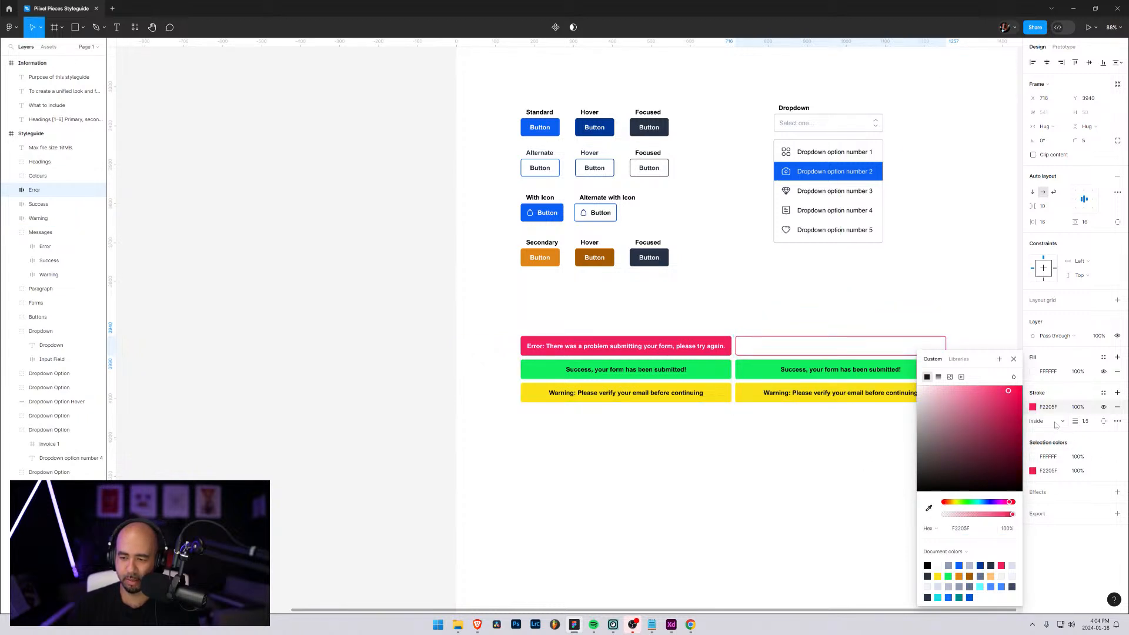
{"action": "left_click", "coordinate": [1034, 457]}
{"action": "left_click", "coordinate": [1034, 457]}
{"action": "left_click", "coordinate": [1034, 457]}
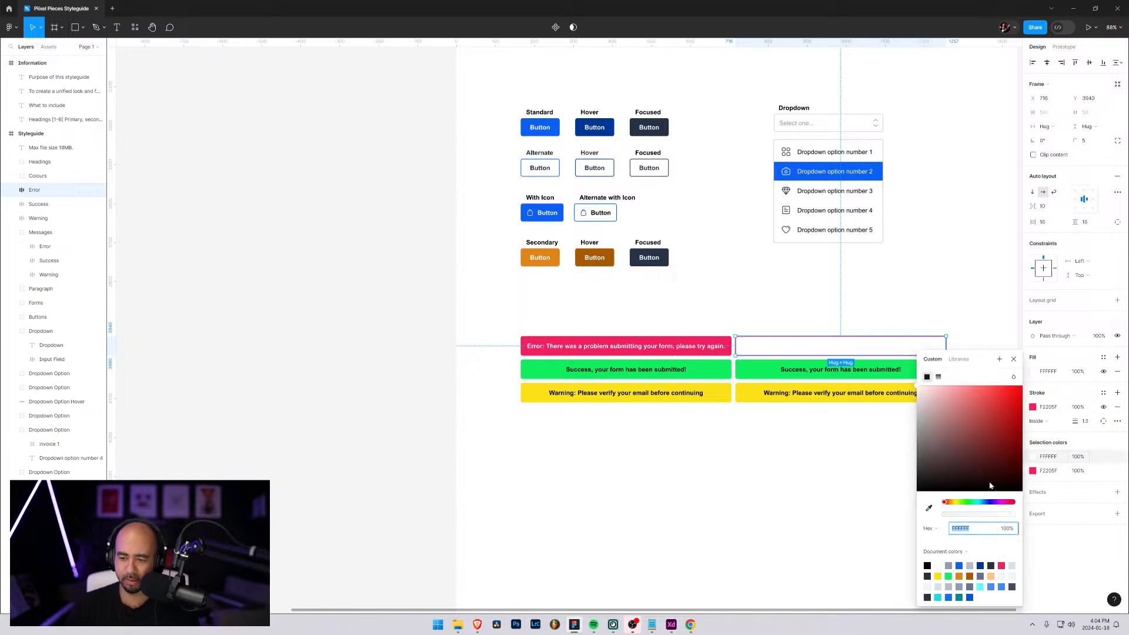
{"action": "left_click", "coordinate": [929, 510]}
{"action": "left_click", "coordinate": [656, 254]}
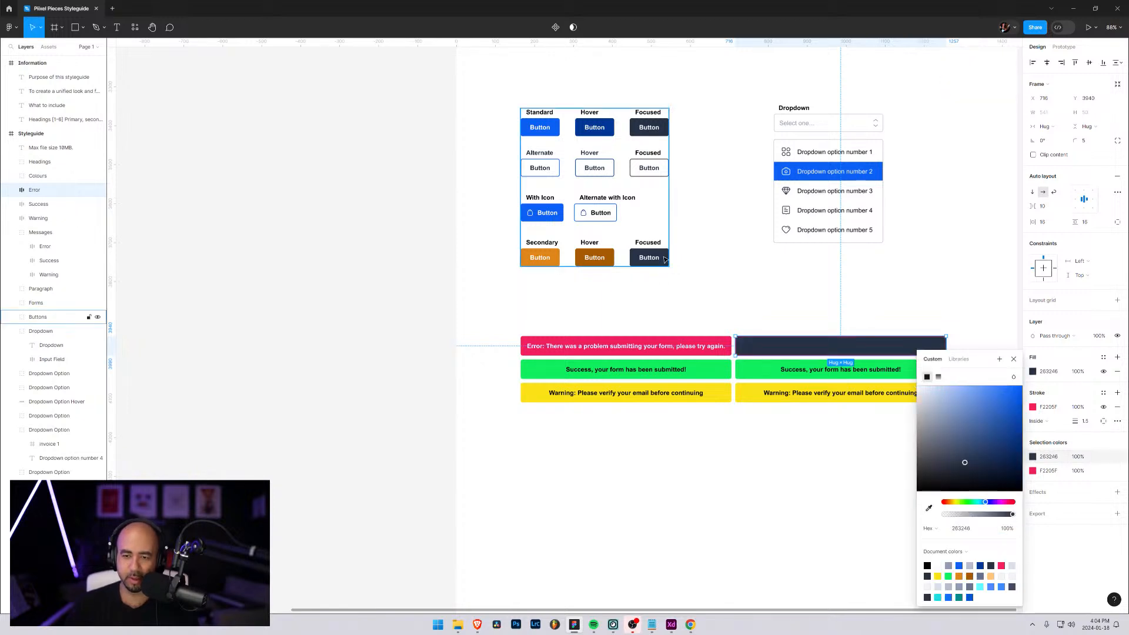
{"action": "left_click", "coordinate": [1059, 426]}
{"action": "left_click", "coordinate": [1069, 463]}
{"action": "key", "text": "super+x"}
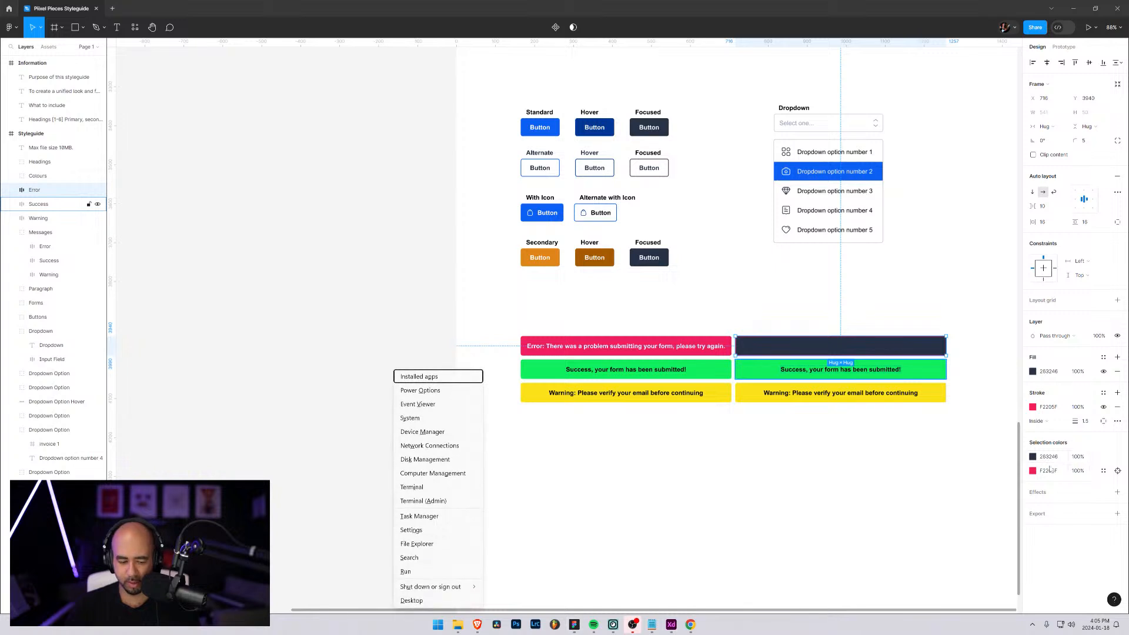
{"action": "left_click", "coordinate": [1072, 499]}
{"action": "key", "text": "ctrl+z"}
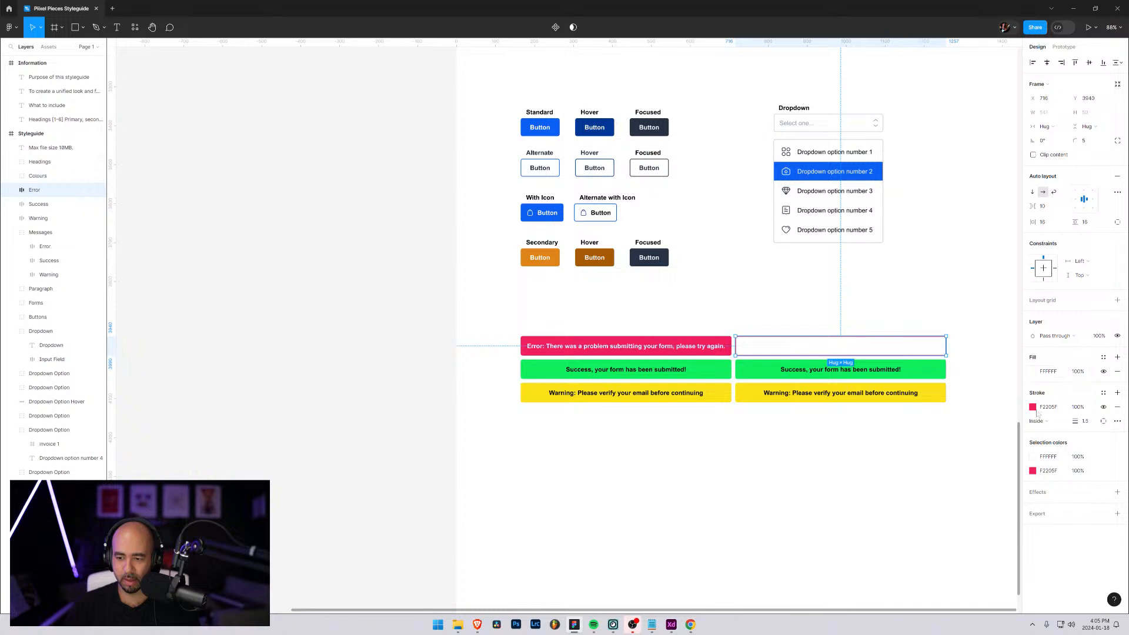
{"action": "left_click", "coordinate": [1033, 371]}
{"action": "left_click_drag", "start_coordinate": [1000, 400], "coordinate": [981, 423]}
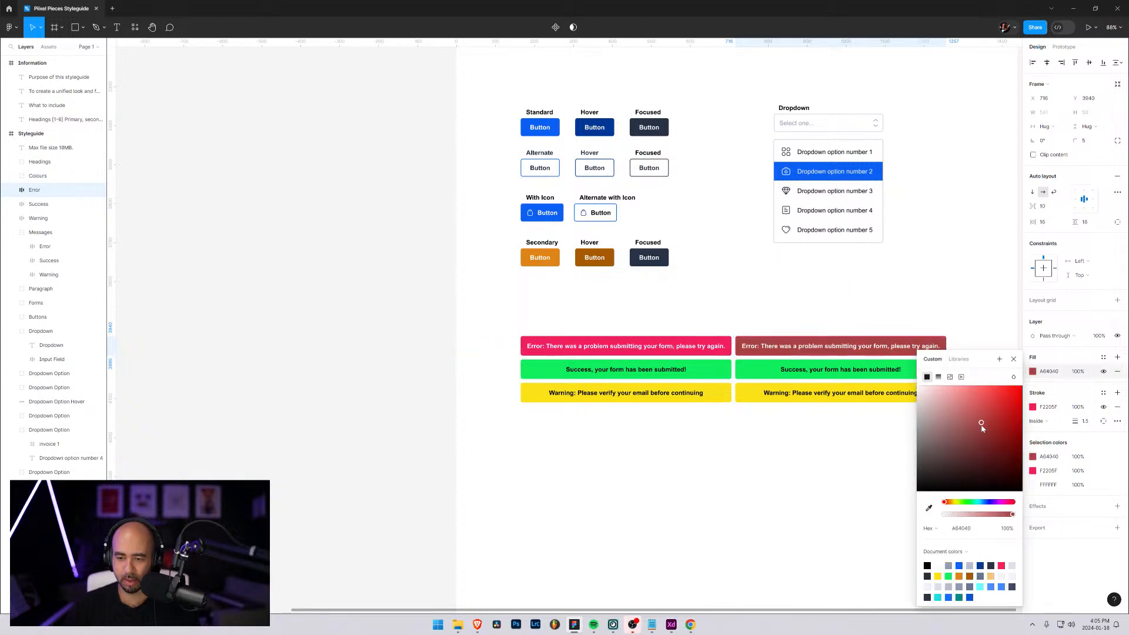
{"action": "key", "text": "ctrl+z"}
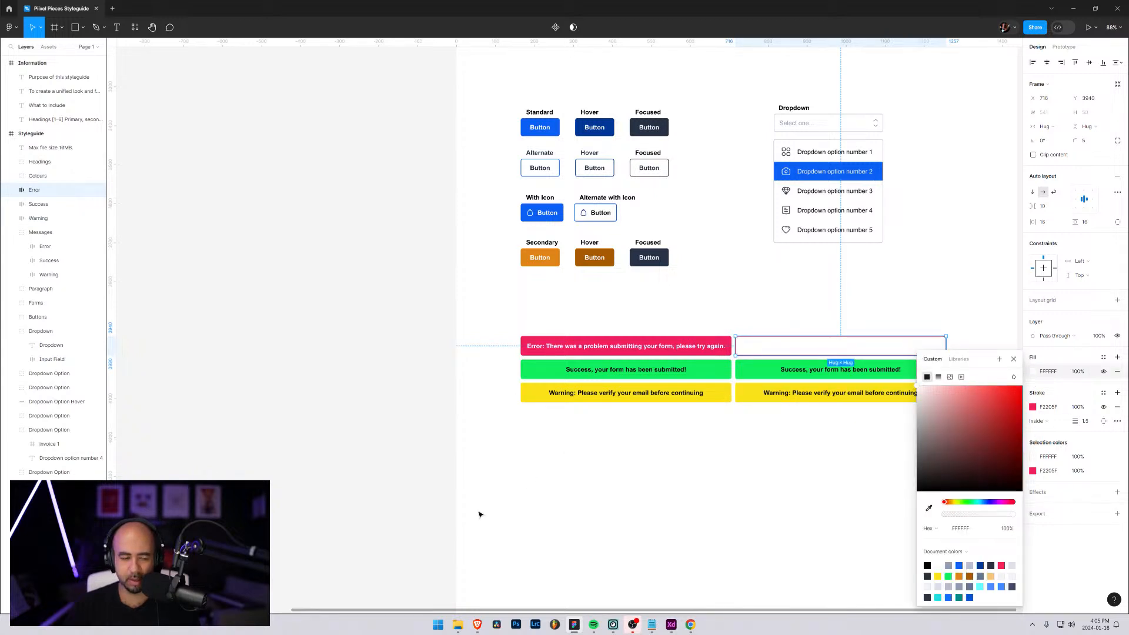
{"action": "key", "text": "Escape"}
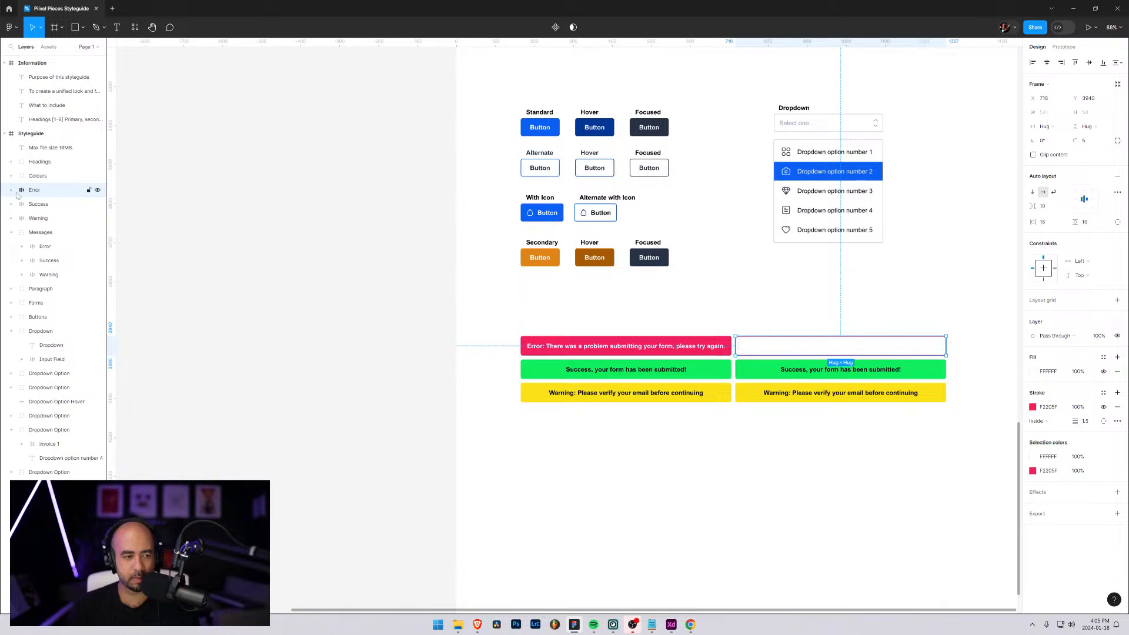
Recolour the copied Error message's text with the dark navy sampled from the Focused button in the Secondary row
{"action": "left_click", "coordinate": [12, 189]}
{"action": "left_click", "coordinate": [49, 205]}
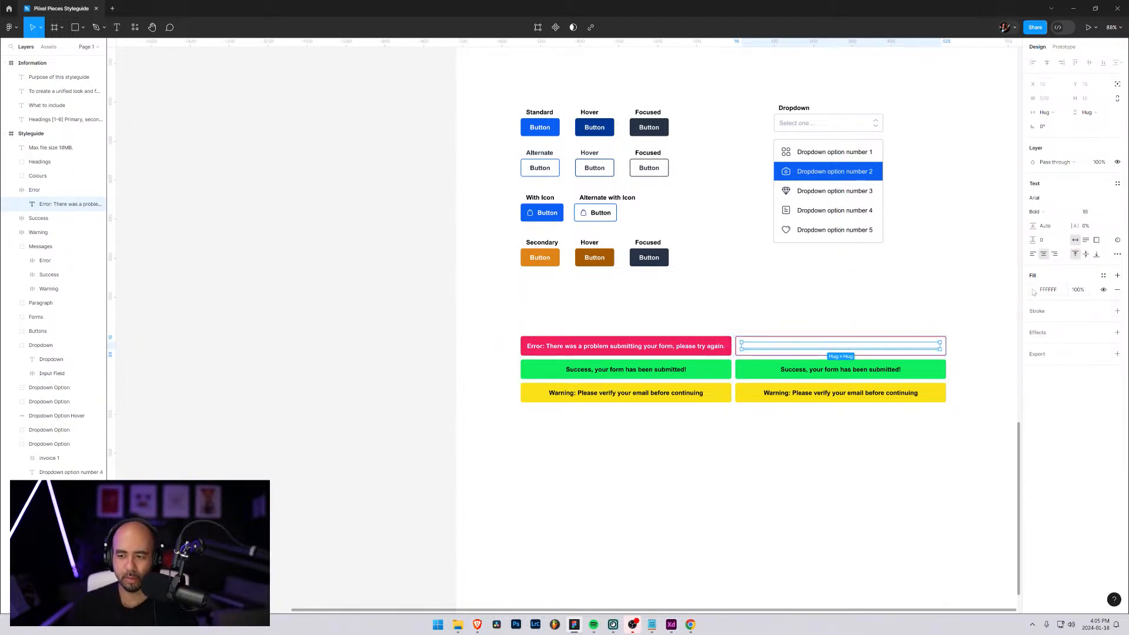
{"action": "left_click", "coordinate": [1034, 290]}
{"action": "left_click", "coordinate": [929, 440]}
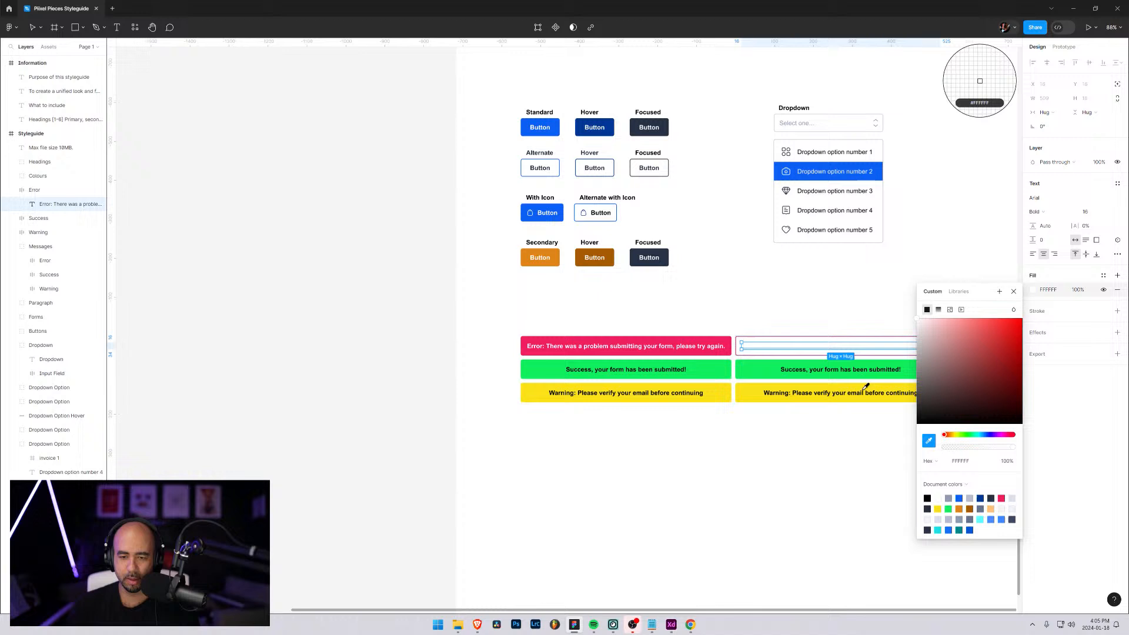
{"action": "left_click", "coordinate": [664, 251]}
{"action": "left_click", "coordinate": [1014, 292]}
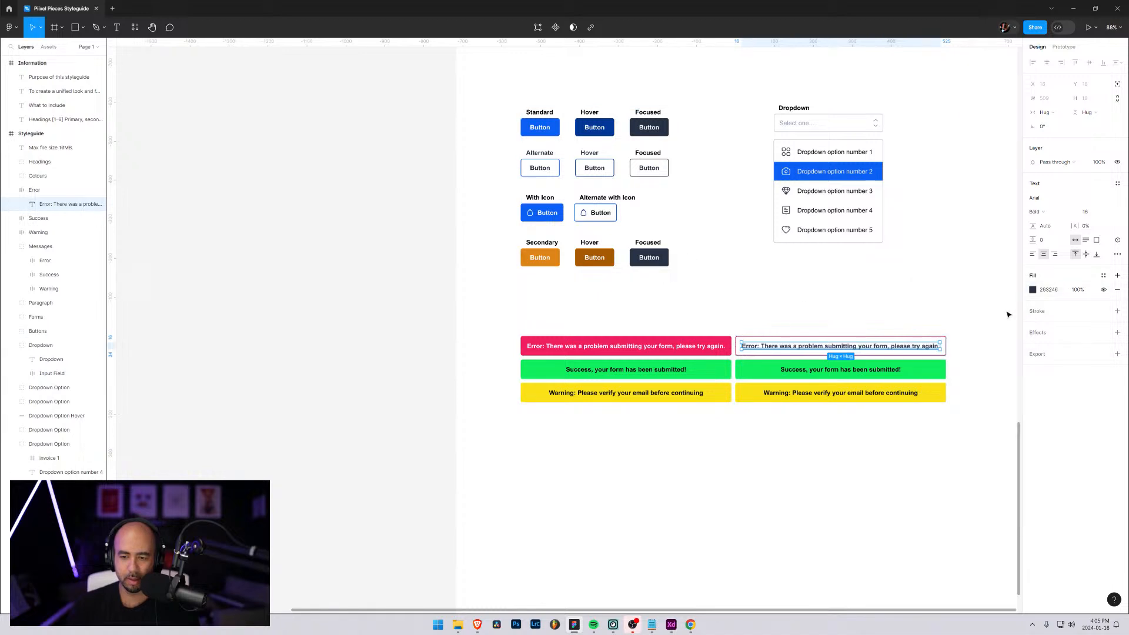
{"action": "left_click", "coordinate": [954, 452]}
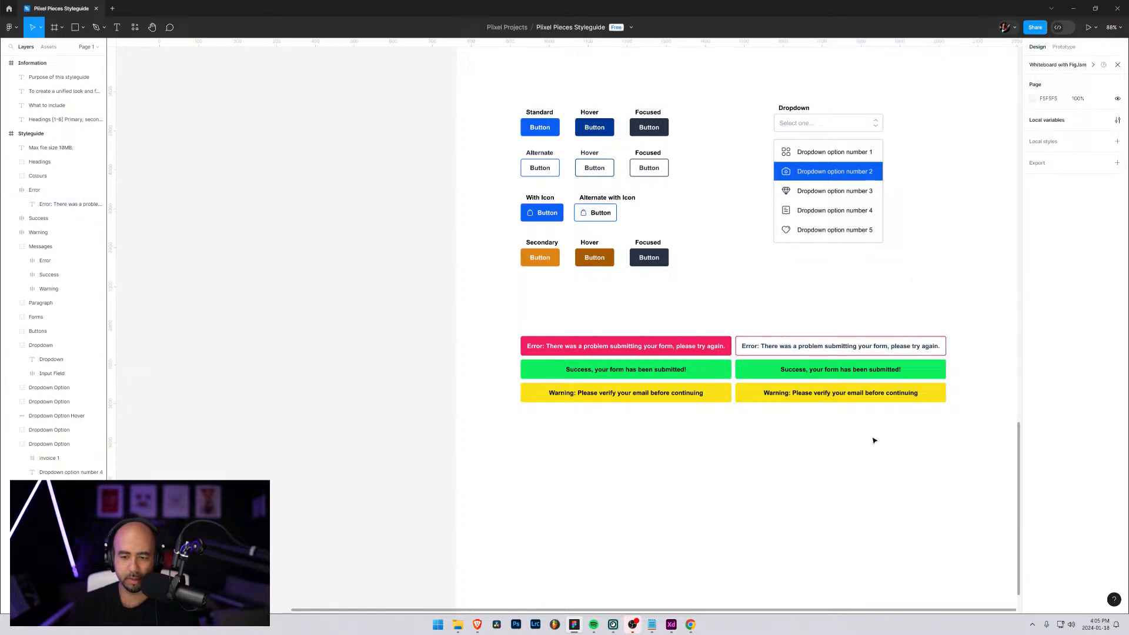
Group the copied Error, Success and Warning frames and name the group Alternate
{"action": "left_click", "coordinate": [13, 190]}
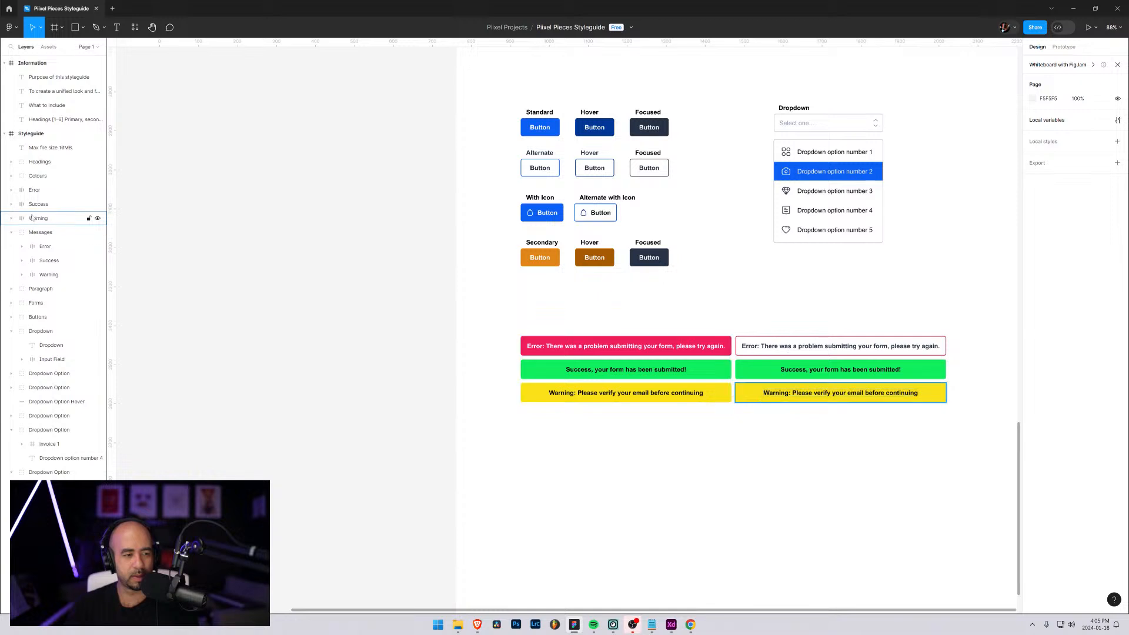
{"action": "left_click", "coordinate": [32, 218]}
{"action": "left_click", "coordinate": [30, 191], "text": "shift"}
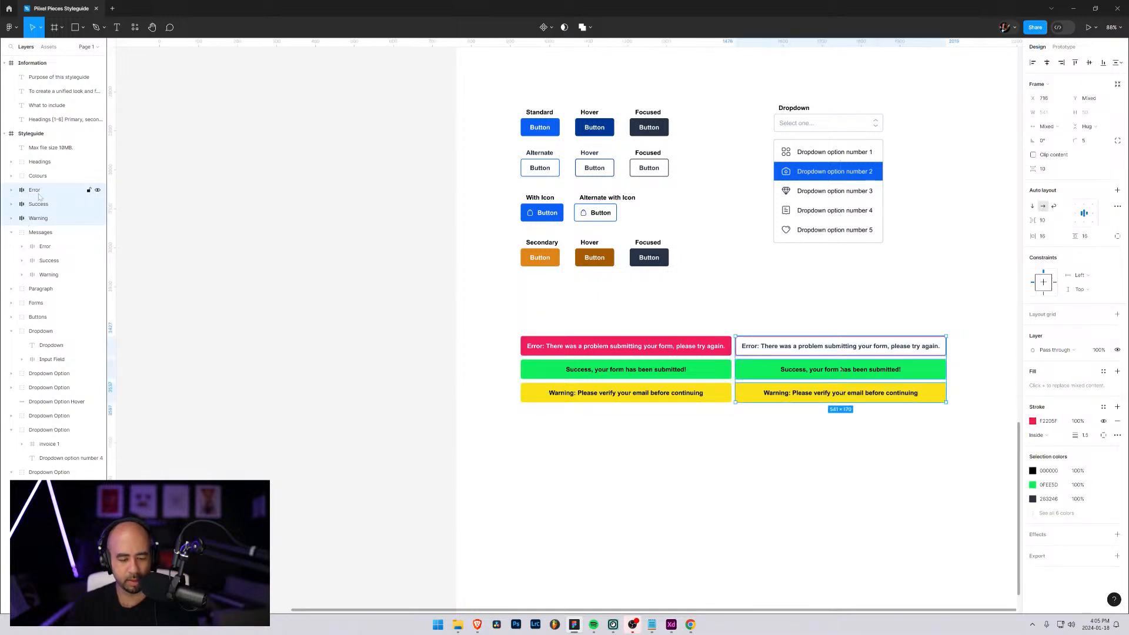
{"action": "key", "text": "ctrl+g"}
{"action": "double_click", "coordinate": [38, 190]}
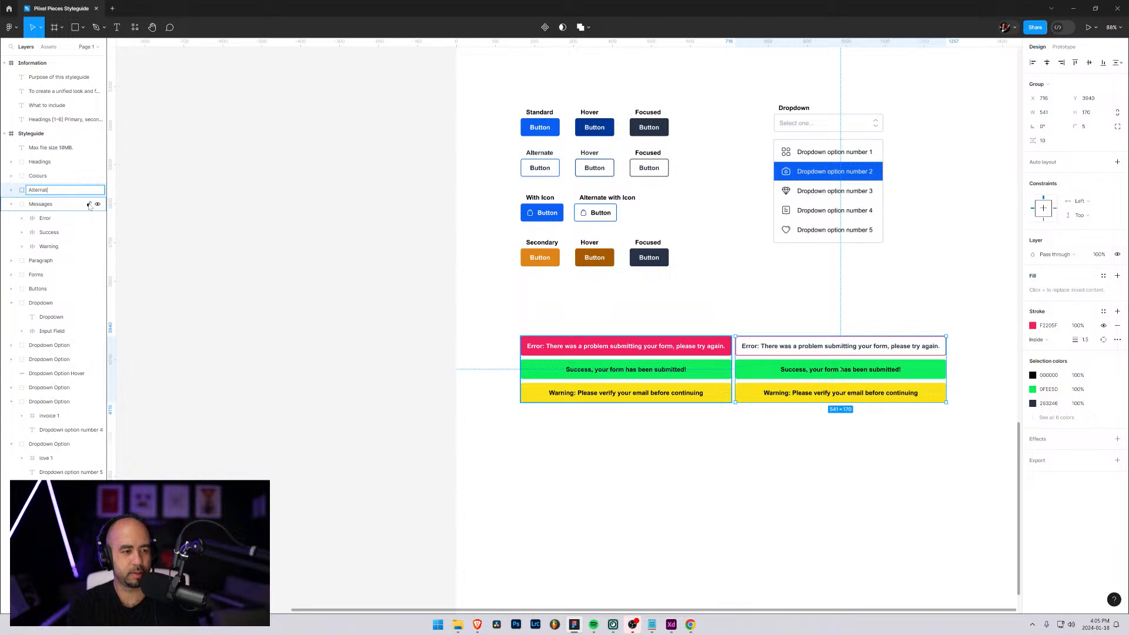
{"action": "type", "text": "Alternate"}
{"action": "key", "text": "Return"}
Group the original Error, Success and Warning frames inside Messages and name the group Solid
{"action": "left_click", "coordinate": [59, 218]}
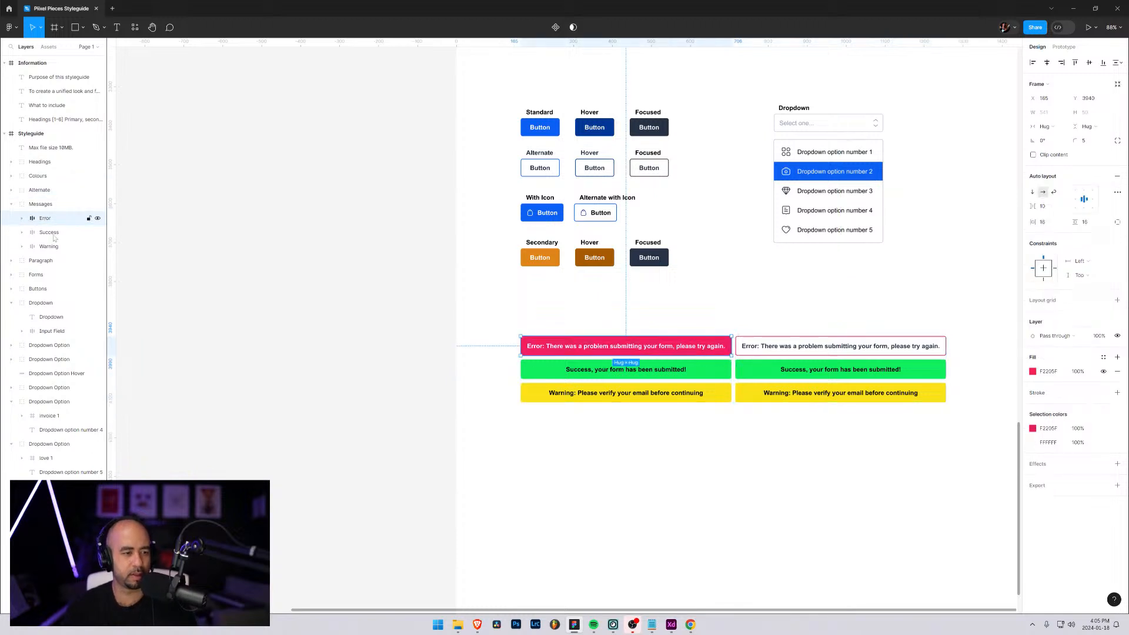
{"action": "left_click", "coordinate": [56, 246], "text": "shift"}
{"action": "key", "text": "ctrl+g"}
{"action": "double_click", "coordinate": [54, 218]}
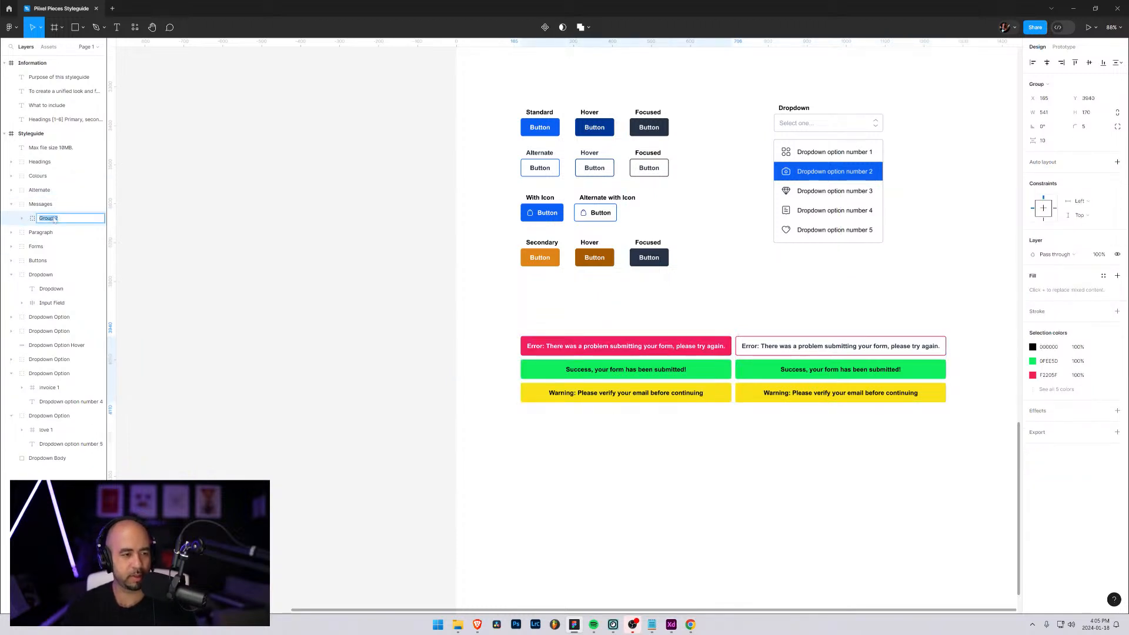
{"action": "type", "text": "Solid"}
{"action": "key", "text": "Return"}
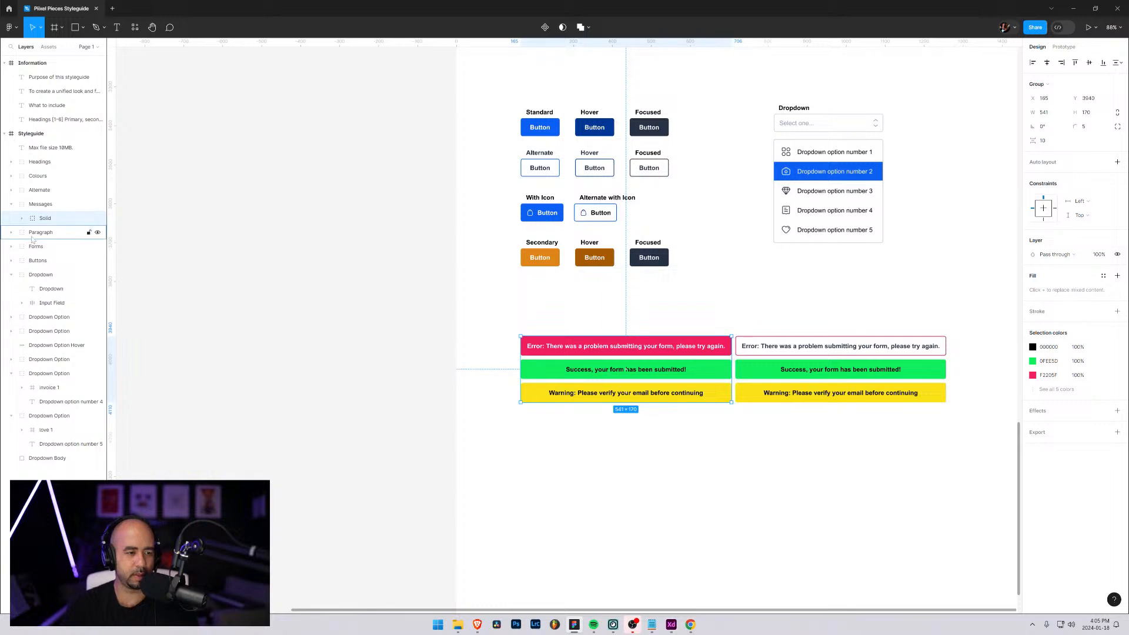
Move the Alternate group into the Messages group, directly below Solid
{"action": "left_click", "coordinate": [36, 190]}
{"action": "left_click_drag", "start_coordinate": [42, 225], "coordinate": [39, 202]}
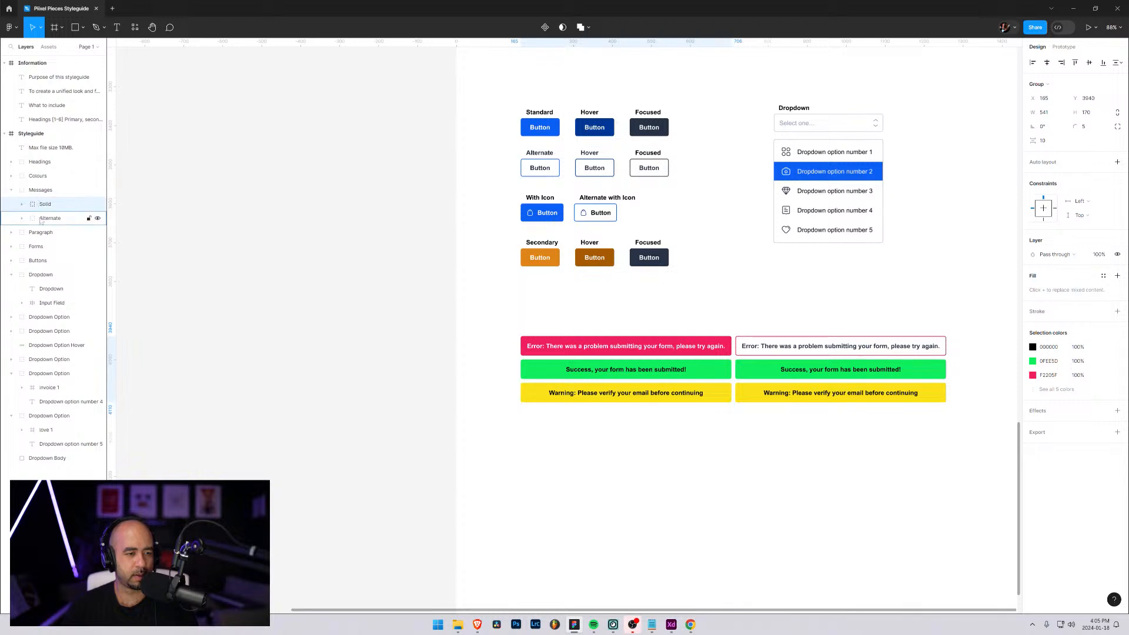
{"action": "left_click", "coordinate": [41, 220]}
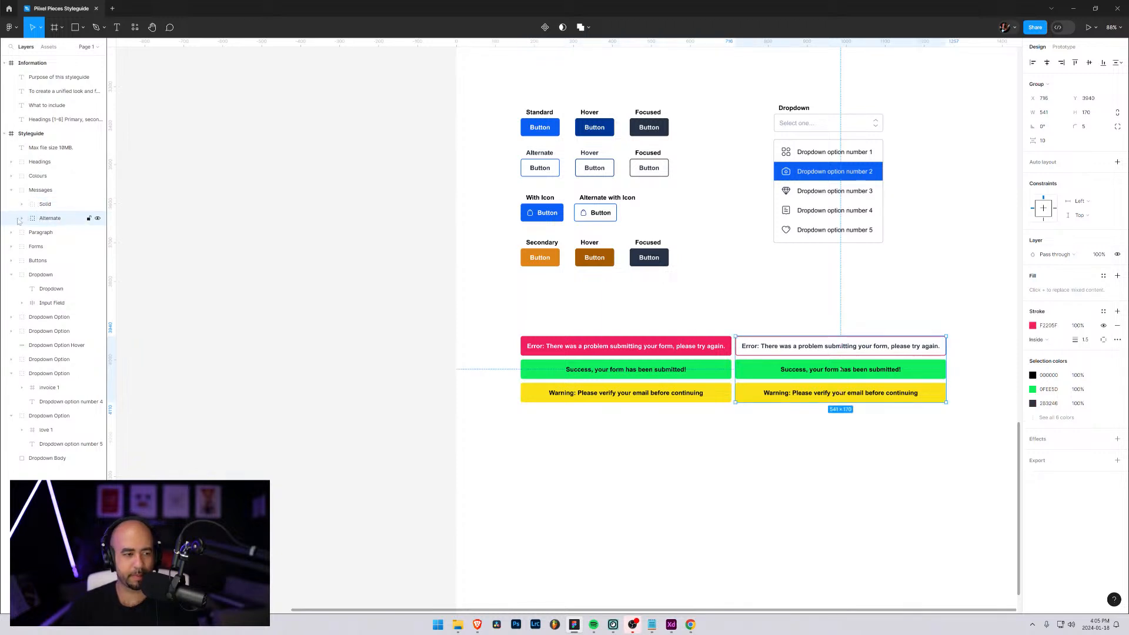
Recolour the text of the Alternate group's Success message with the dark navy sampled from the Secondary row's Focused button
{"action": "left_click", "coordinate": [21, 218]}
{"action": "left_click", "coordinate": [59, 246]}
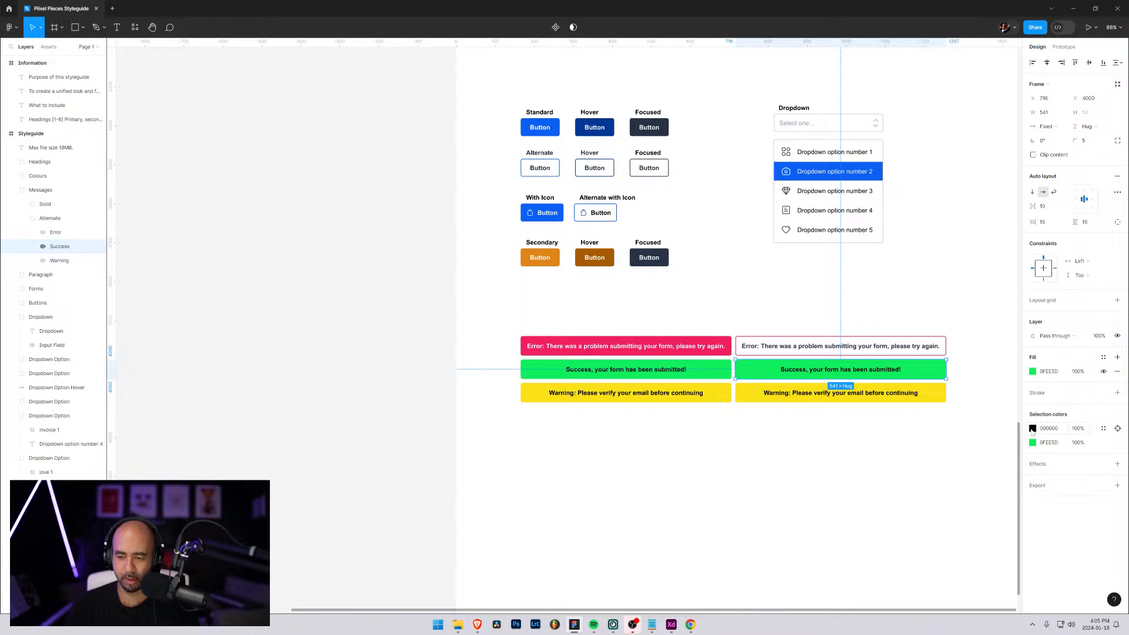
{"action": "left_click", "coordinate": [1033, 429]}
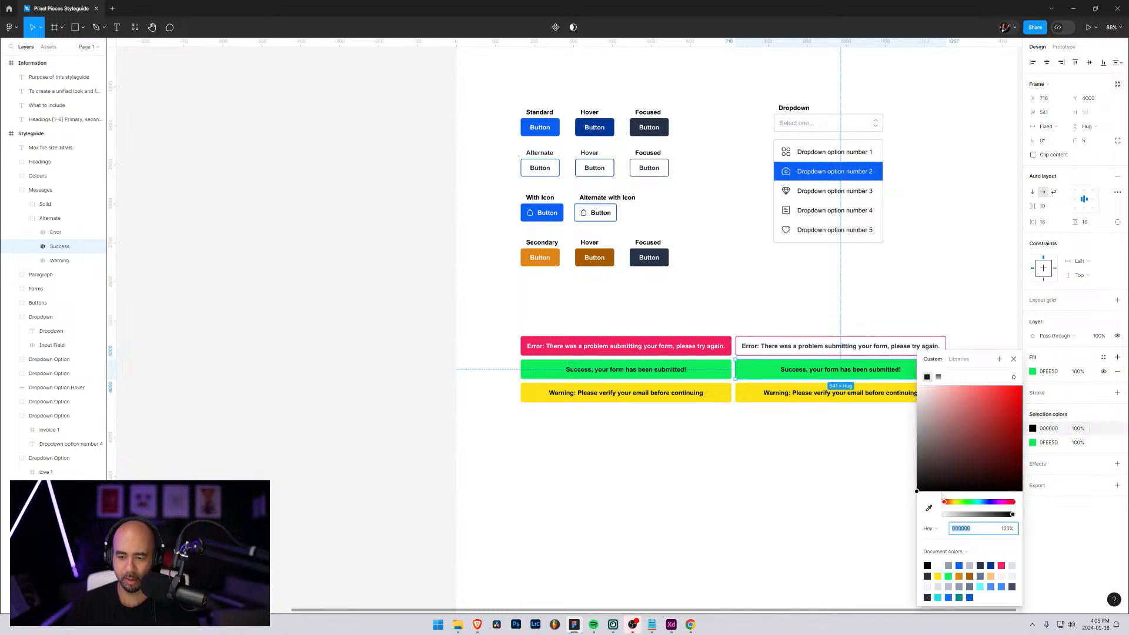
{"action": "left_click", "coordinate": [929, 508]}
{"action": "left_click", "coordinate": [670, 253]}
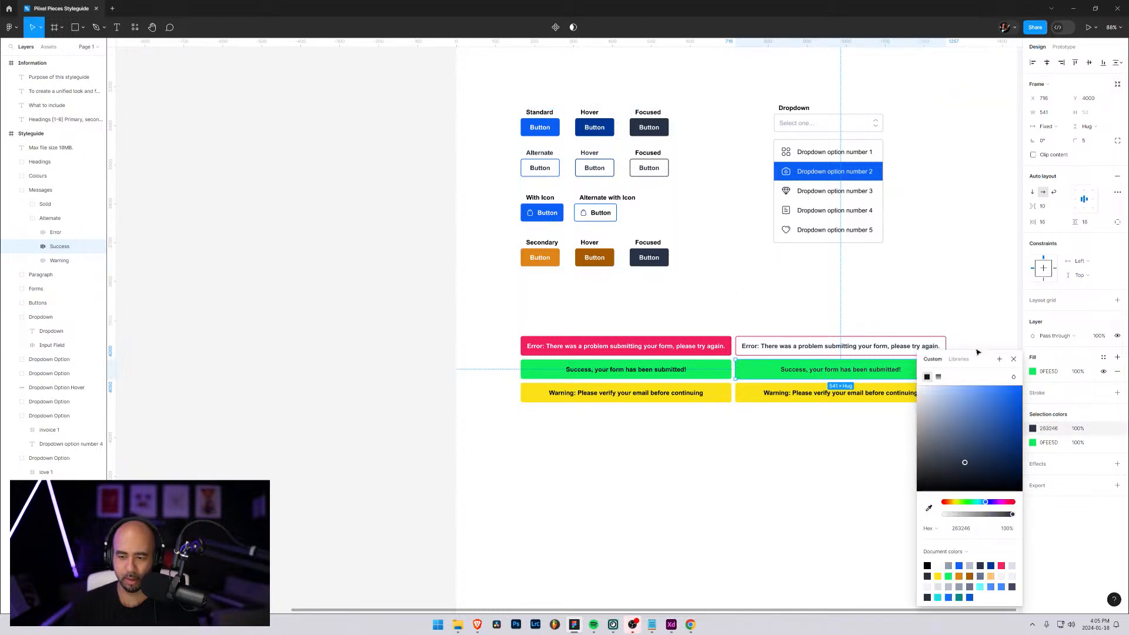
{"action": "left_click", "coordinate": [1014, 358]}
Make the Alternate Success message's fill white and add an inside stroke in the green 0FEE5D sampled from the solid Success message
{"action": "left_click", "coordinate": [1033, 428]}
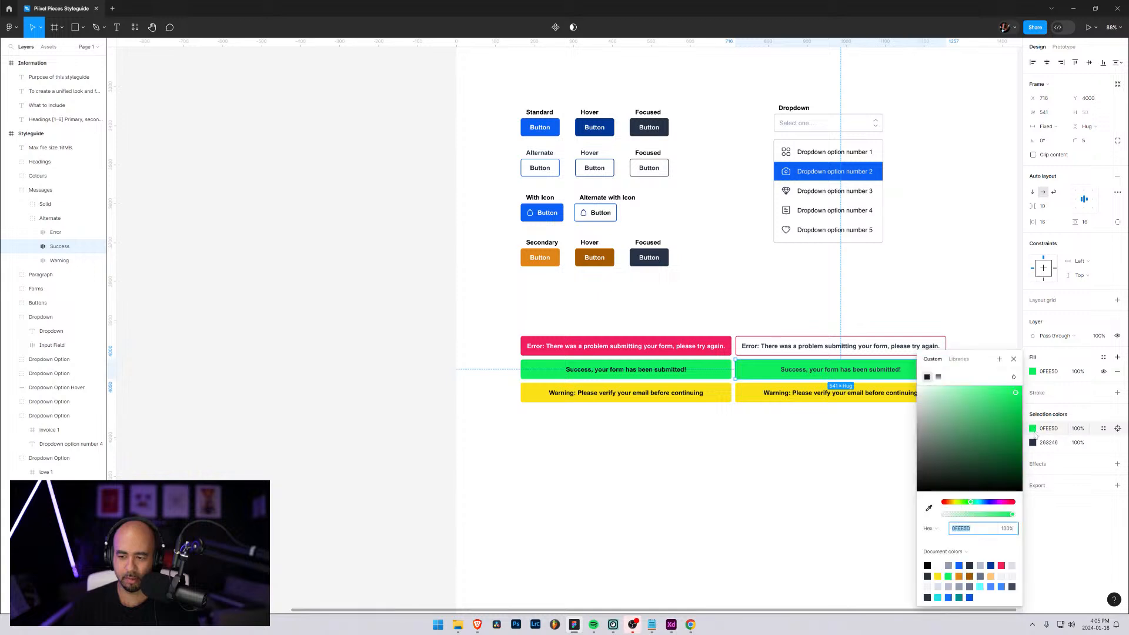
{"action": "left_click_drag", "start_coordinate": [928, 399], "coordinate": [916, 385]}
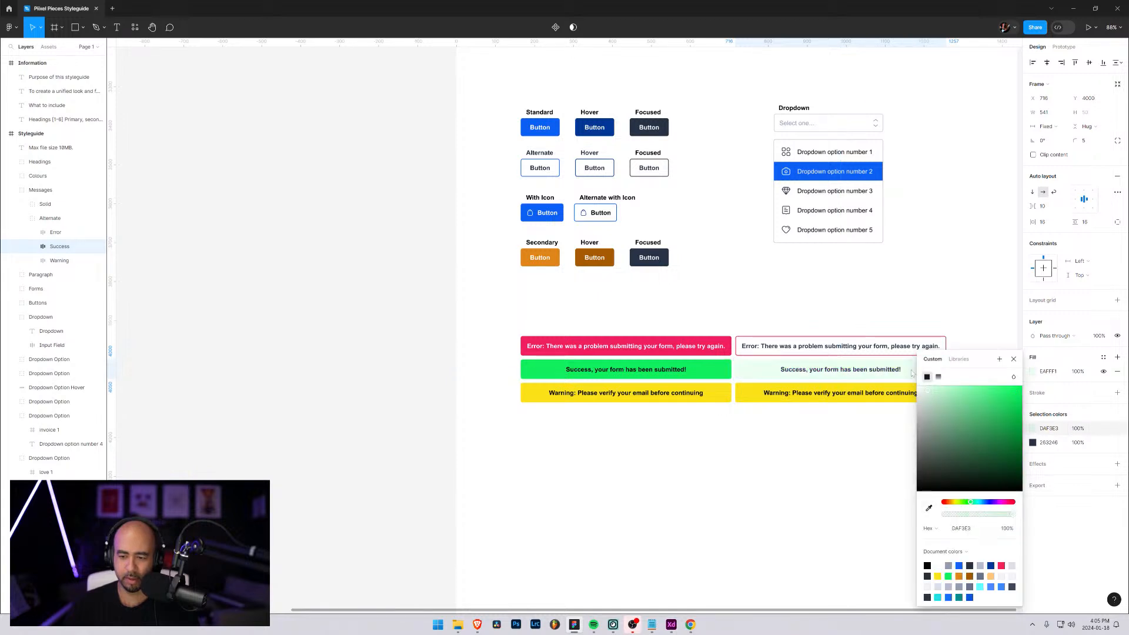
{"action": "left_click", "coordinate": [1117, 393]}
{"action": "left_click", "coordinate": [1033, 407]}
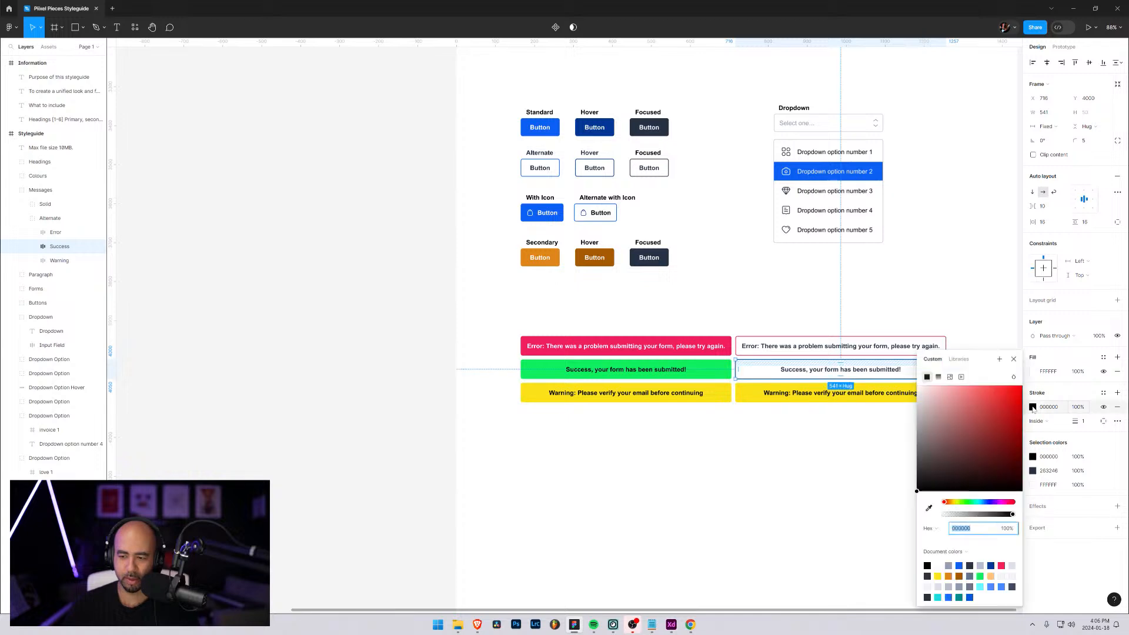
{"action": "left_click", "coordinate": [930, 508]}
{"action": "left_click", "coordinate": [704, 364]}
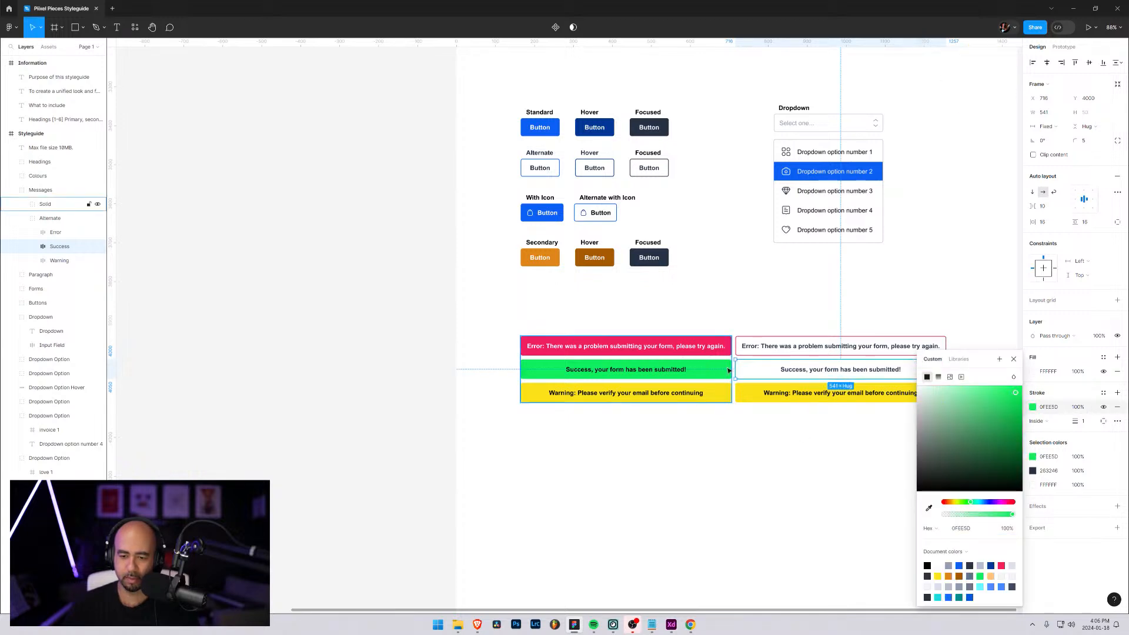
{"action": "left_click", "coordinate": [1014, 360]}
Set the stroke weight of the Alternate group's Success message to 1.5
{"action": "left_click", "coordinate": [898, 392]}
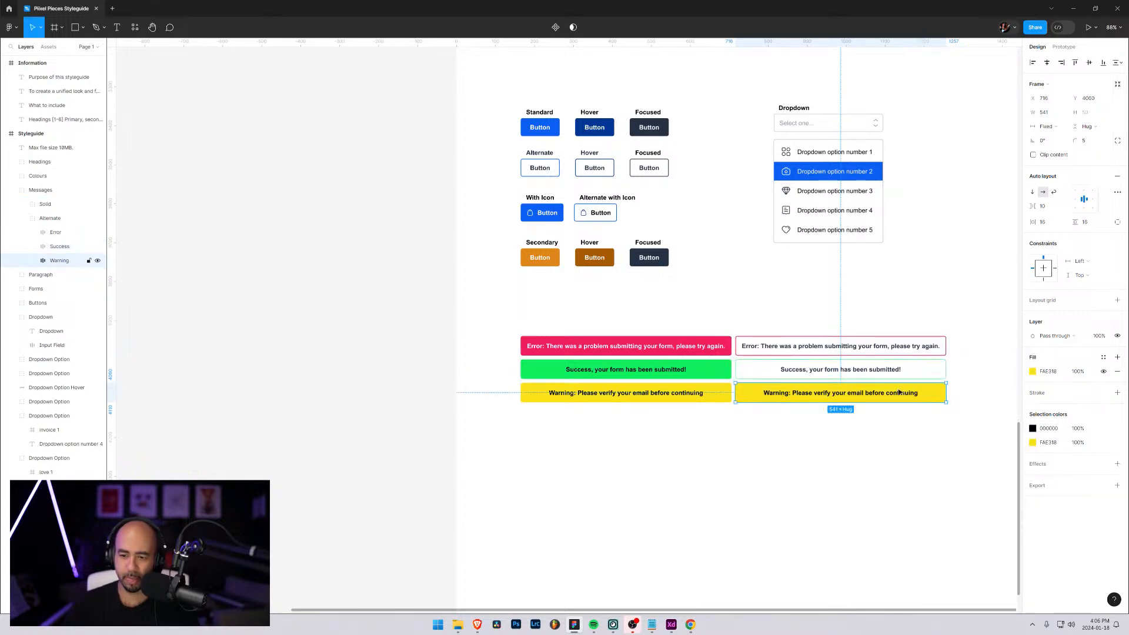
{"action": "left_click", "coordinate": [937, 474]}
{"action": "left_click", "coordinate": [758, 365]}
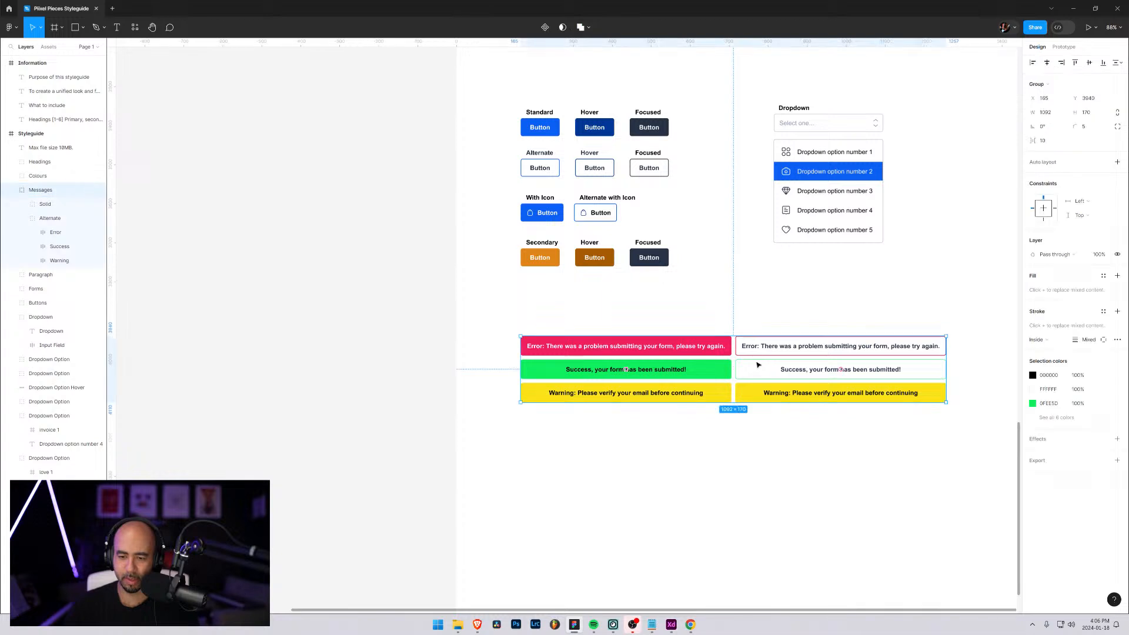
{"action": "double_click", "coordinate": [758, 367]}
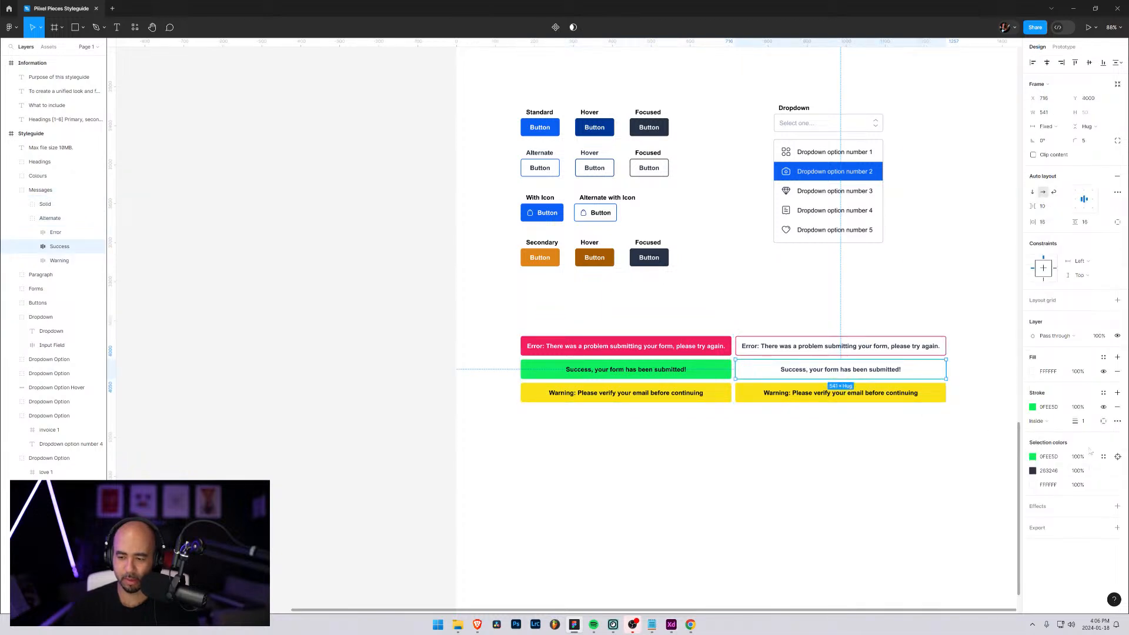
{"action": "left_click", "coordinate": [1084, 422]}
{"action": "type", "text": "1.5"}
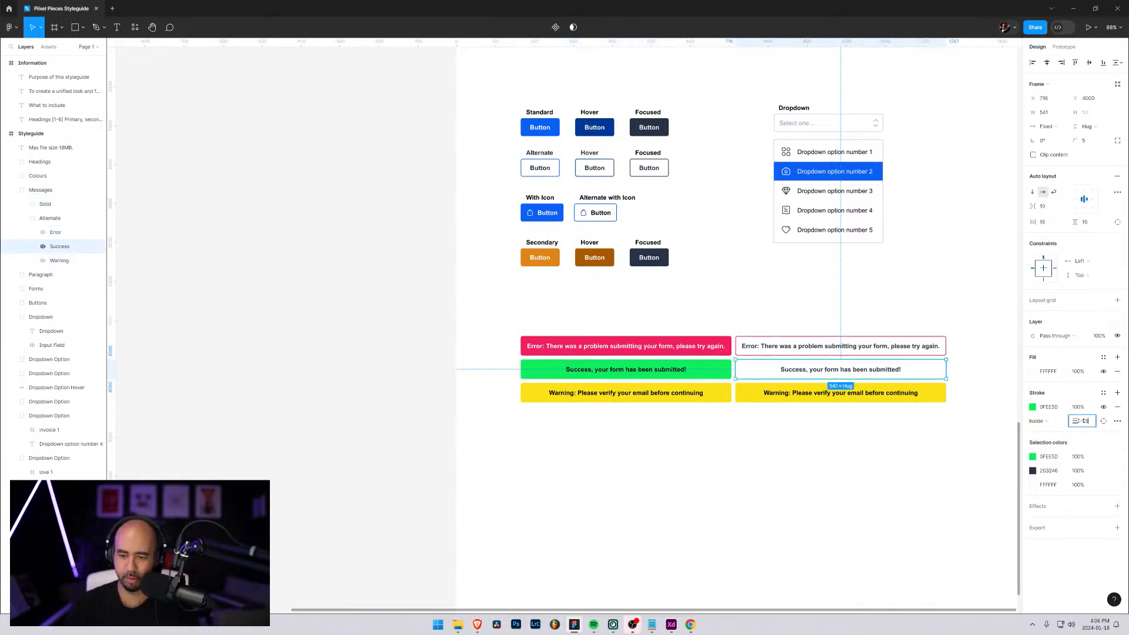
{"action": "key", "text": "Return"}
Make the Alternate Warning message's fill white (FFFFFF) and recolour its text with the dark navy sampled from the Secondary row's Focused button
{"action": "left_click", "coordinate": [749, 390]}
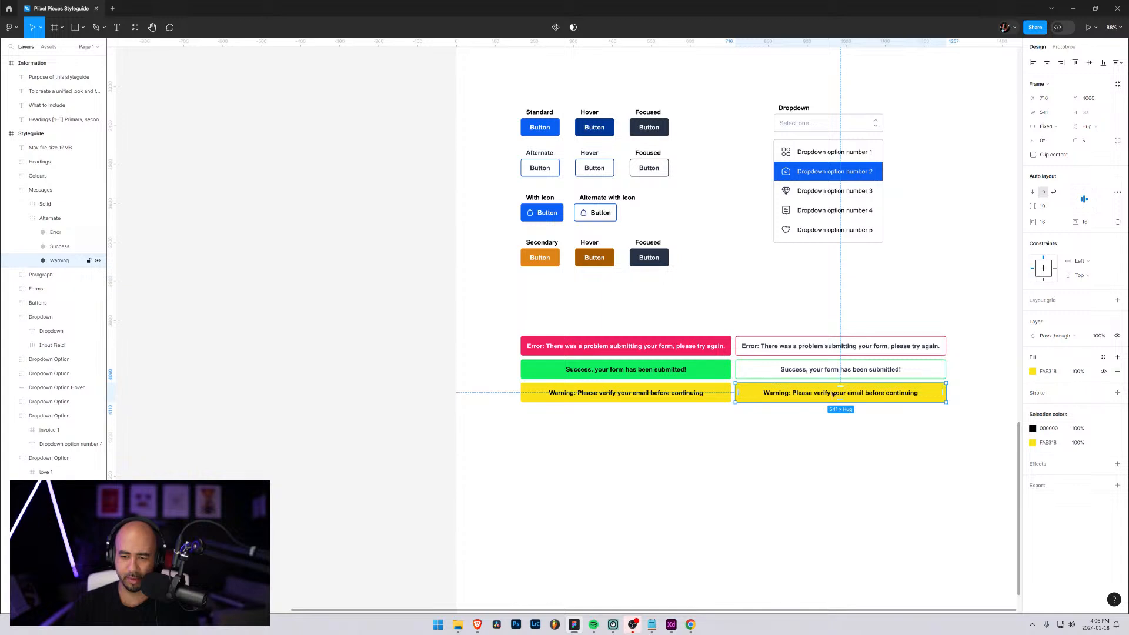
{"action": "left_click", "coordinate": [1033, 443]}
{"action": "type", "text": "ffffff"}
{"action": "key", "text": "Return"}
{"action": "left_click", "coordinate": [1033, 428]}
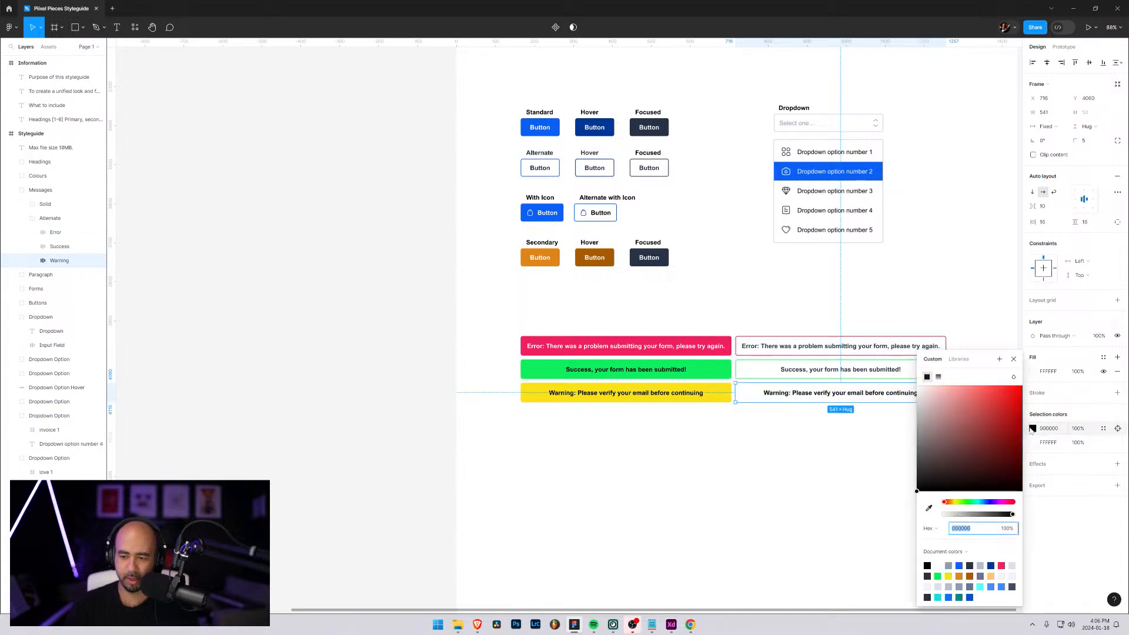
{"action": "left_click", "coordinate": [1033, 429]}
{"action": "left_click", "coordinate": [1033, 428]}
{"action": "left_click", "coordinate": [930, 510]}
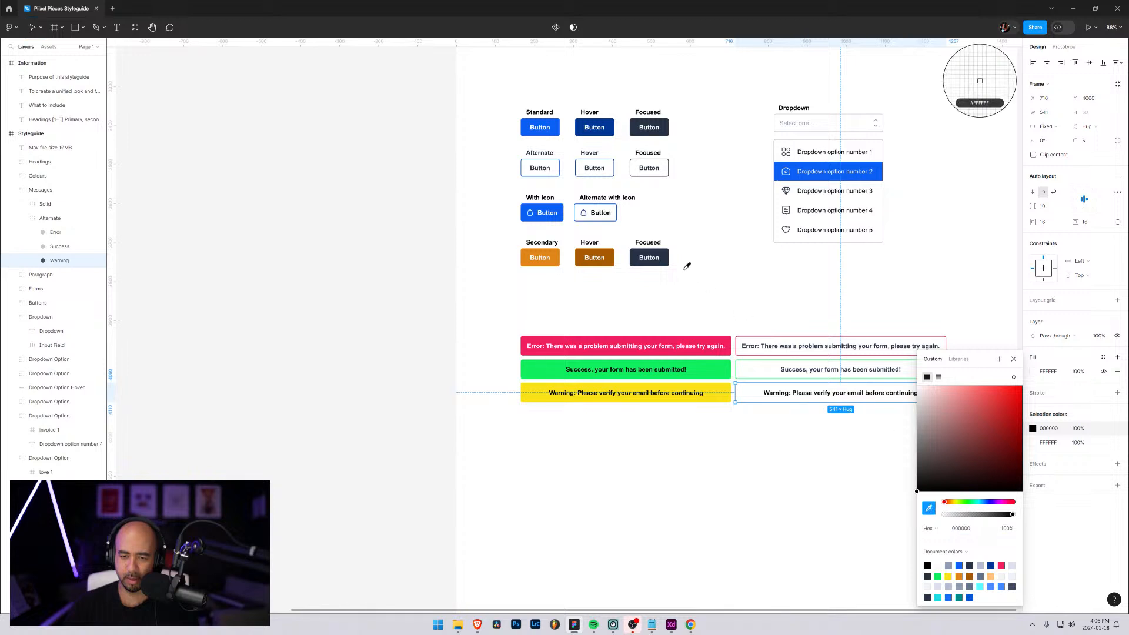
{"action": "left_click", "coordinate": [660, 258]}
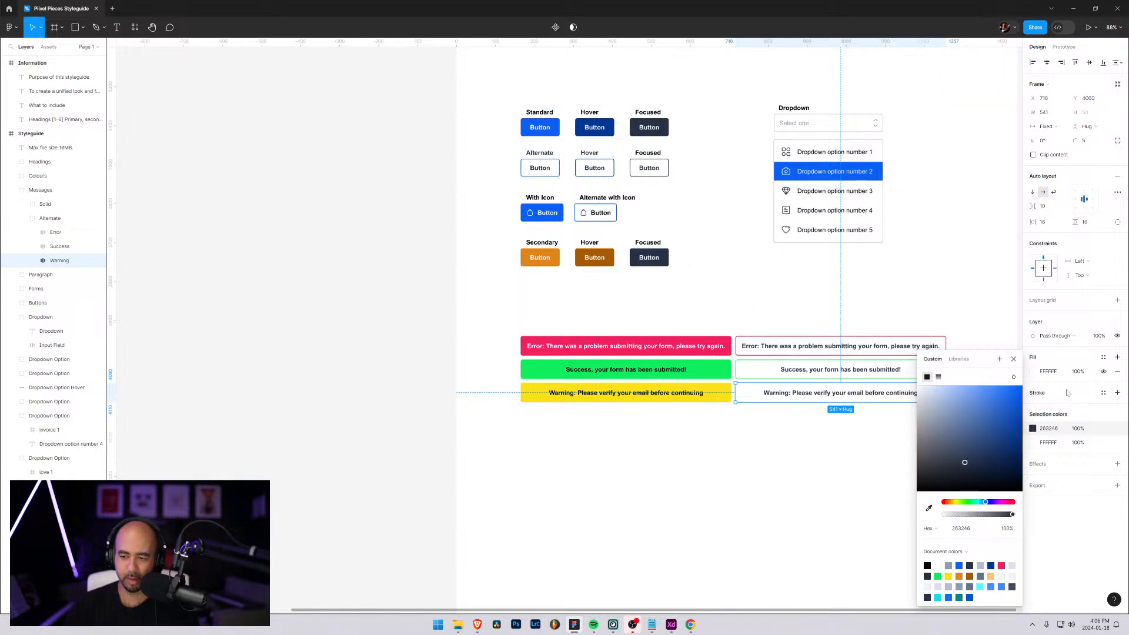
Add a 1.5 inside stroke to the Alternate Warning message in the yellow FAE318 sampled from the solid Warning message
{"action": "left_click", "coordinate": [1118, 393]}
{"action": "left_click", "coordinate": [1084, 421]}
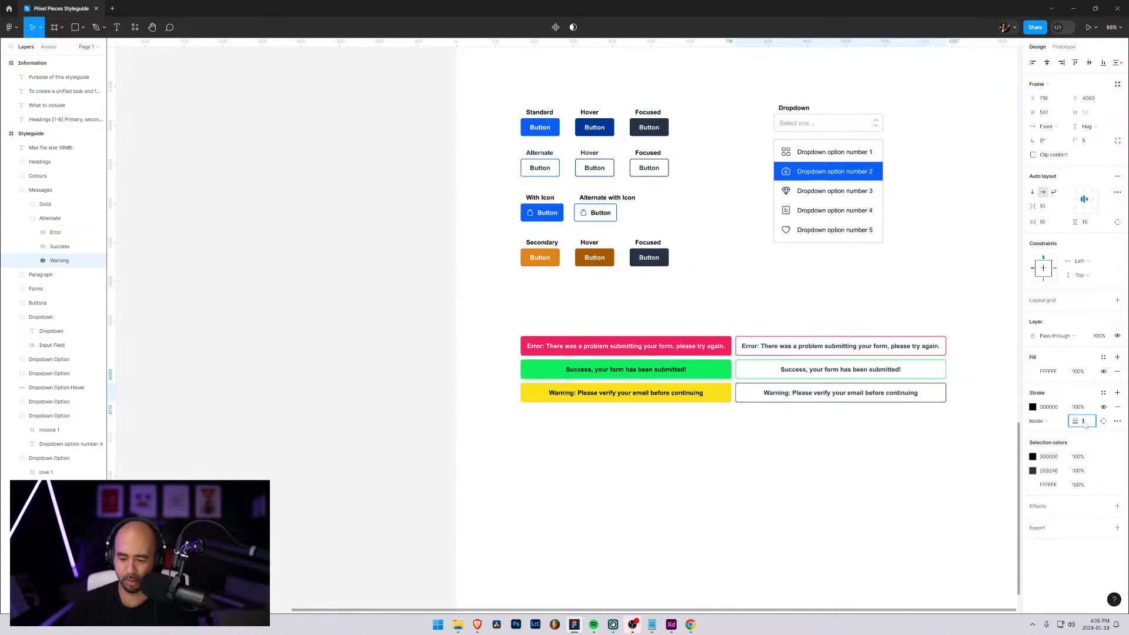
{"action": "type", "text": ".5"}
{"action": "left_click", "coordinate": [1033, 407]}
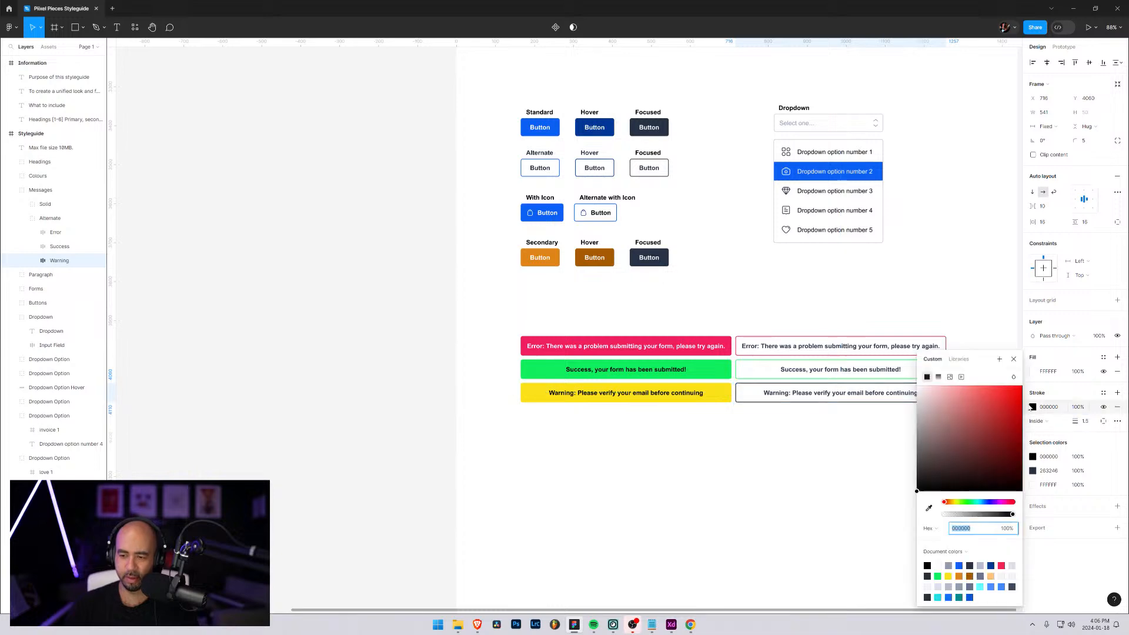
{"action": "left_click", "coordinate": [929, 507]}
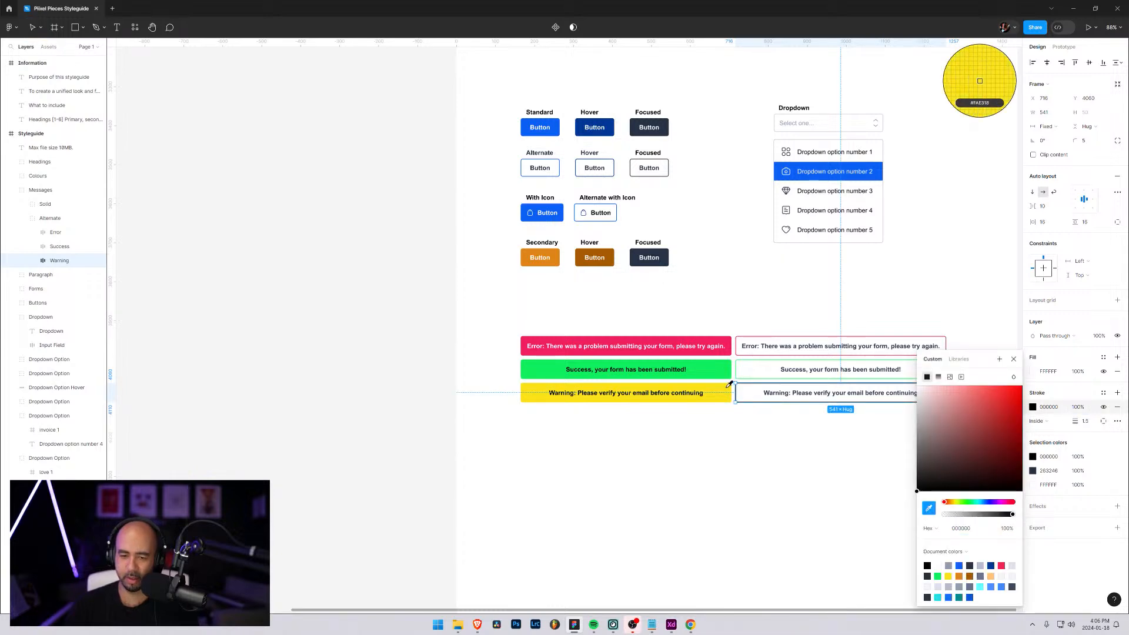
{"action": "left_click", "coordinate": [728, 389]}
{"action": "left_click", "coordinate": [778, 462]}
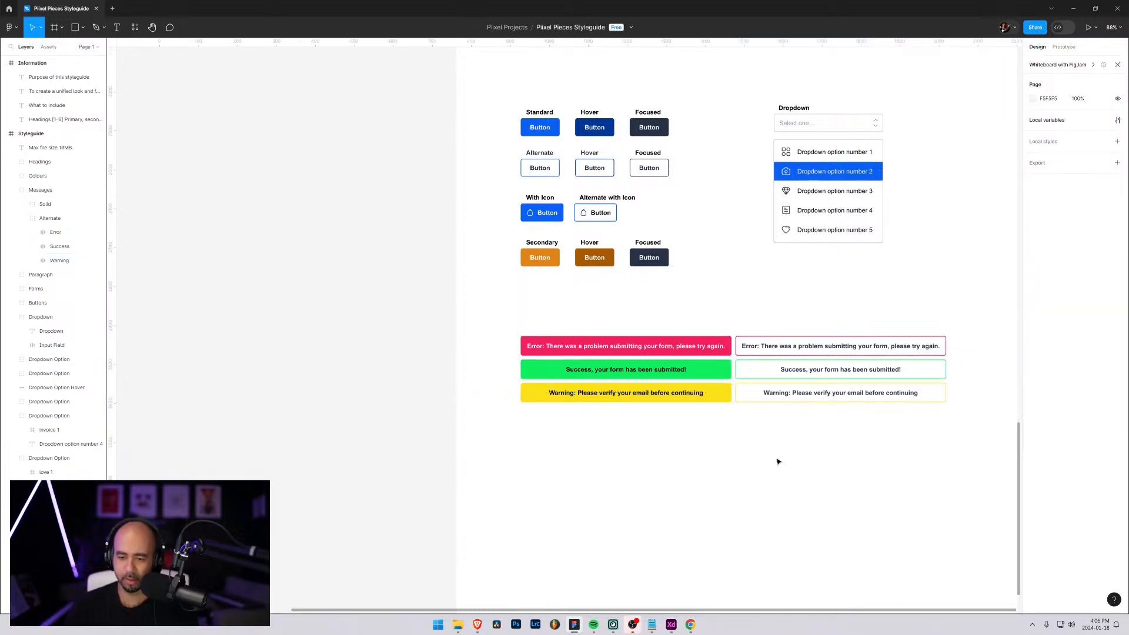
Examine the outlines and text of the Alternate messages up close beside the Solid ones
{"action": "scroll", "coordinate": [821, 400], "scroll_direction": "up", "scroll_amount": 3}
{"action": "scroll", "coordinate": [821, 400], "scroll_direction": "up", "scroll_amount": 10}
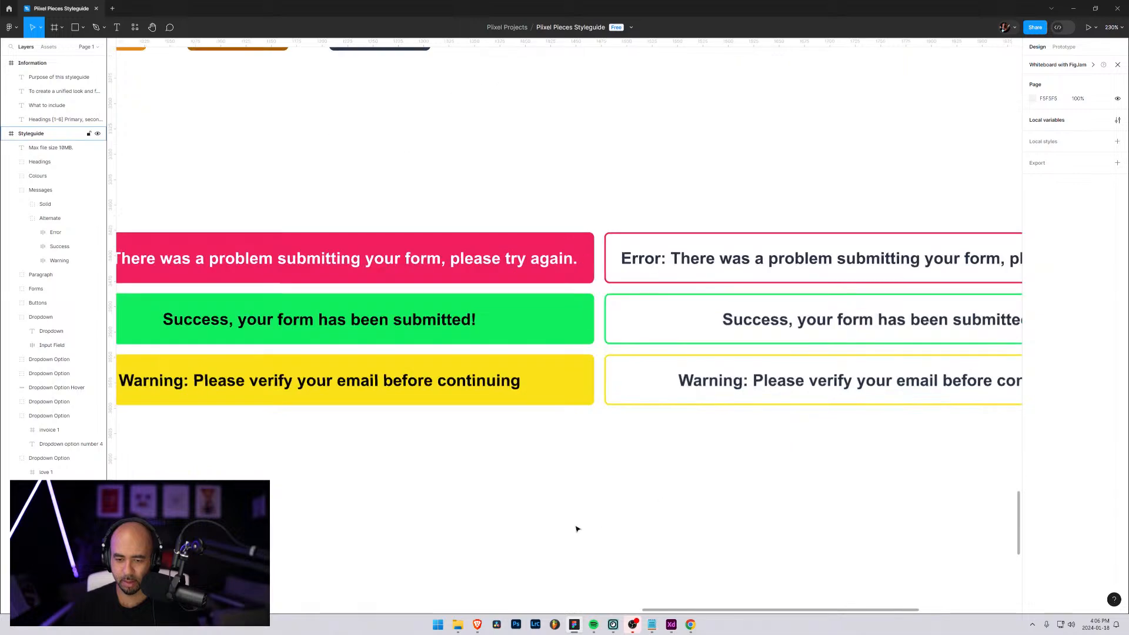
{"action": "scroll", "coordinate": [623, 356], "scroll_direction": "up", "scroll_amount": 4}
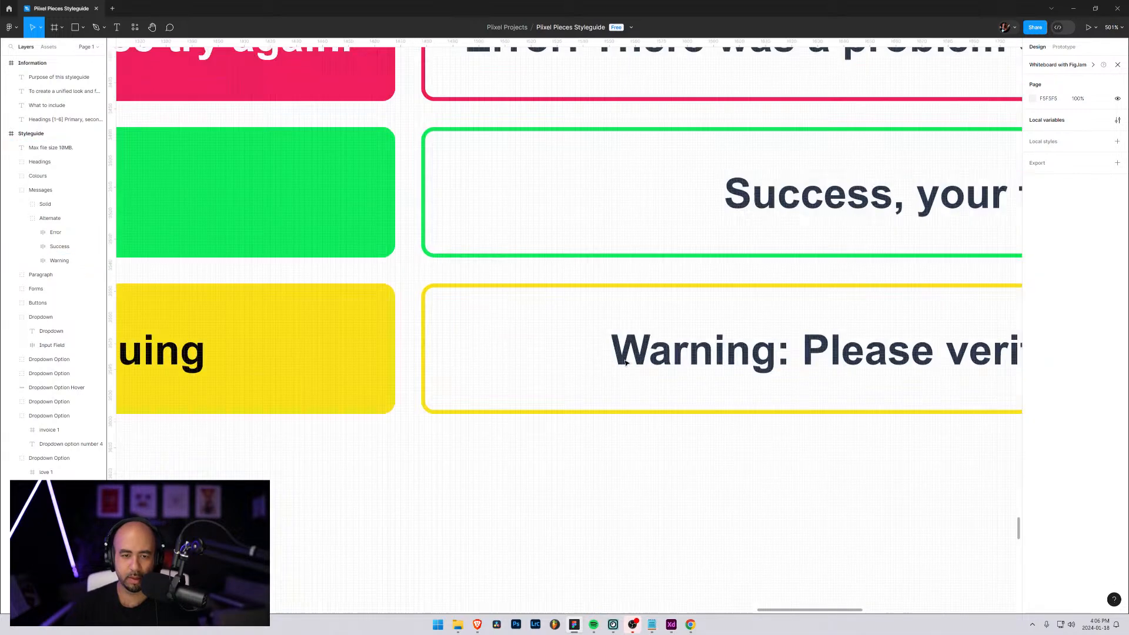
{"action": "scroll", "coordinate": [539, 311], "scroll_direction": "down", "scroll_amount": 4}
{"action": "scroll", "coordinate": [539, 311], "scroll_direction": "down", "scroll_amount": 12}
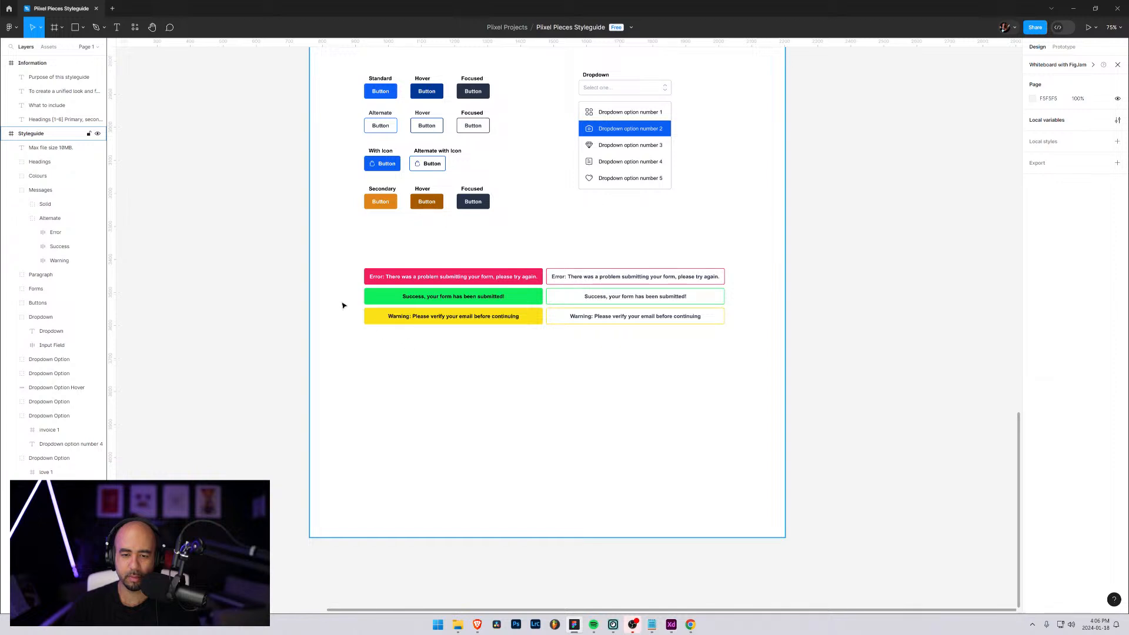
{"action": "scroll", "coordinate": [337, 254], "scroll_direction": "up", "scroll_amount": 1}
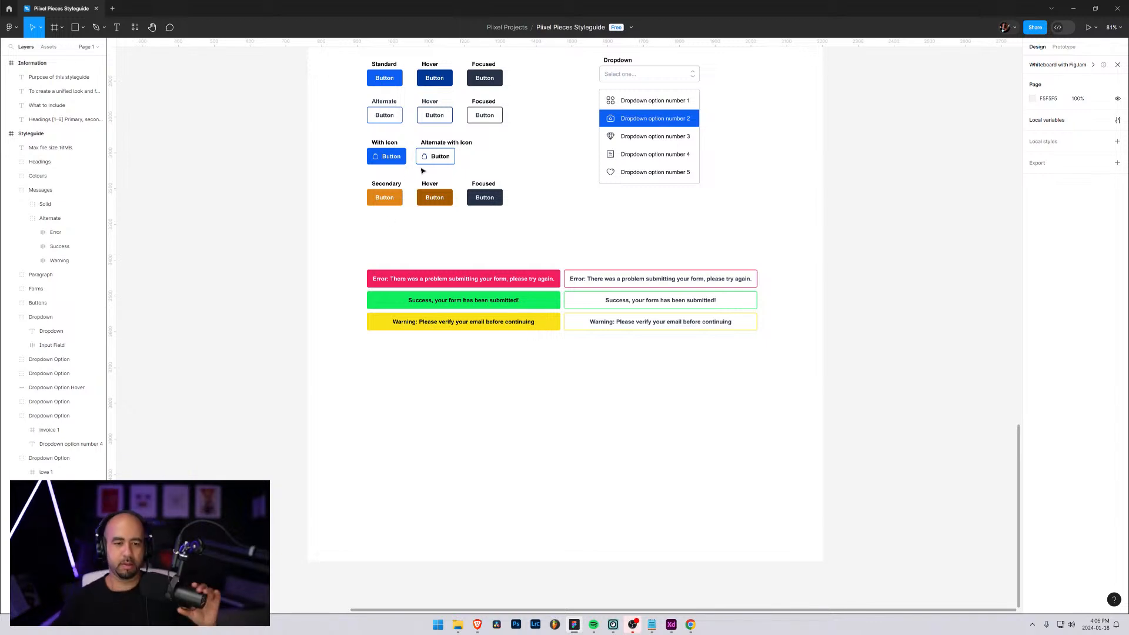
{"action": "scroll", "coordinate": [469, 220], "scroll_direction": "up", "scroll_amount": 1}
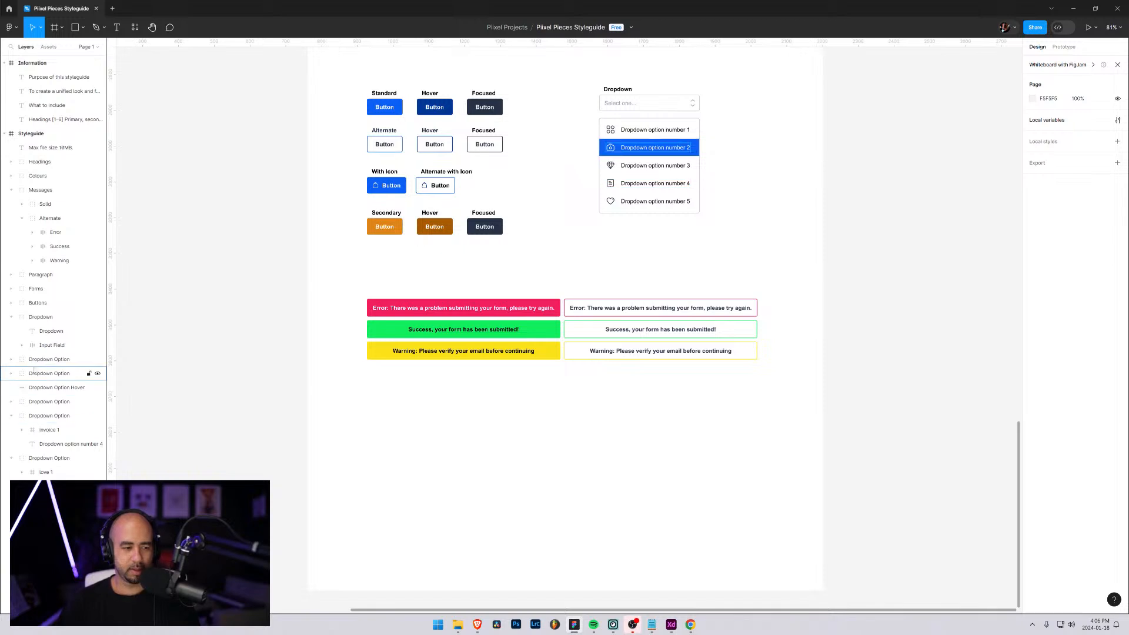
Collapse the expanded Dropdown and Messages layers and move the Messages group below Dropdown Body, at the end of the Styleguide frame
{"action": "left_click", "coordinate": [11, 318]}
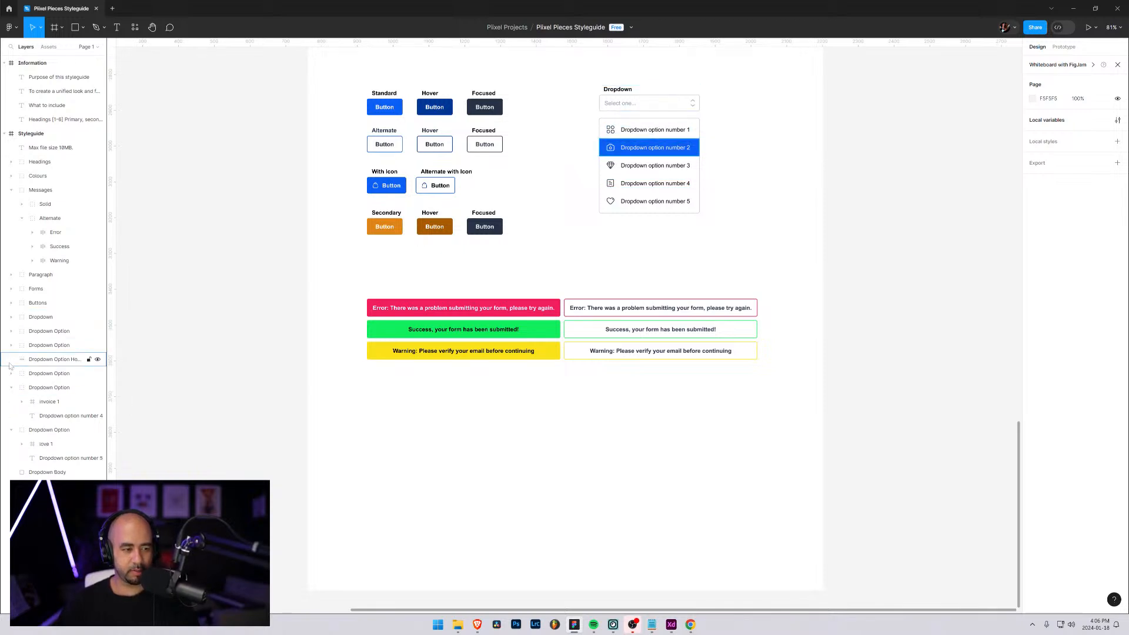
{"action": "left_click", "coordinate": [11, 388]}
{"action": "left_click", "coordinate": [10, 402]}
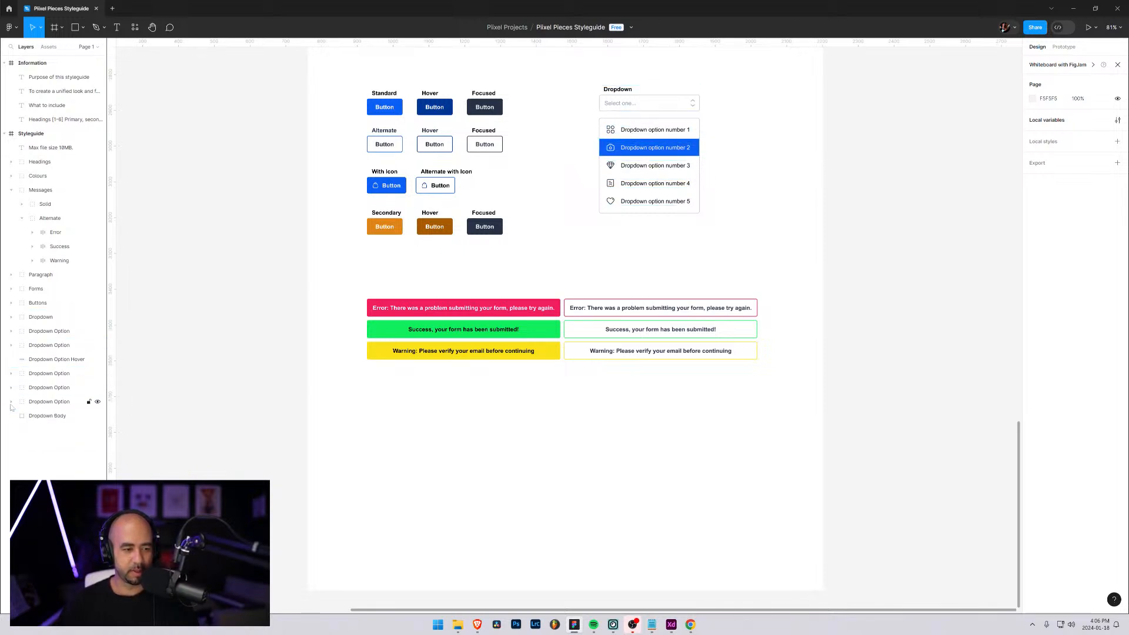
{"action": "left_click", "coordinate": [11, 190]}
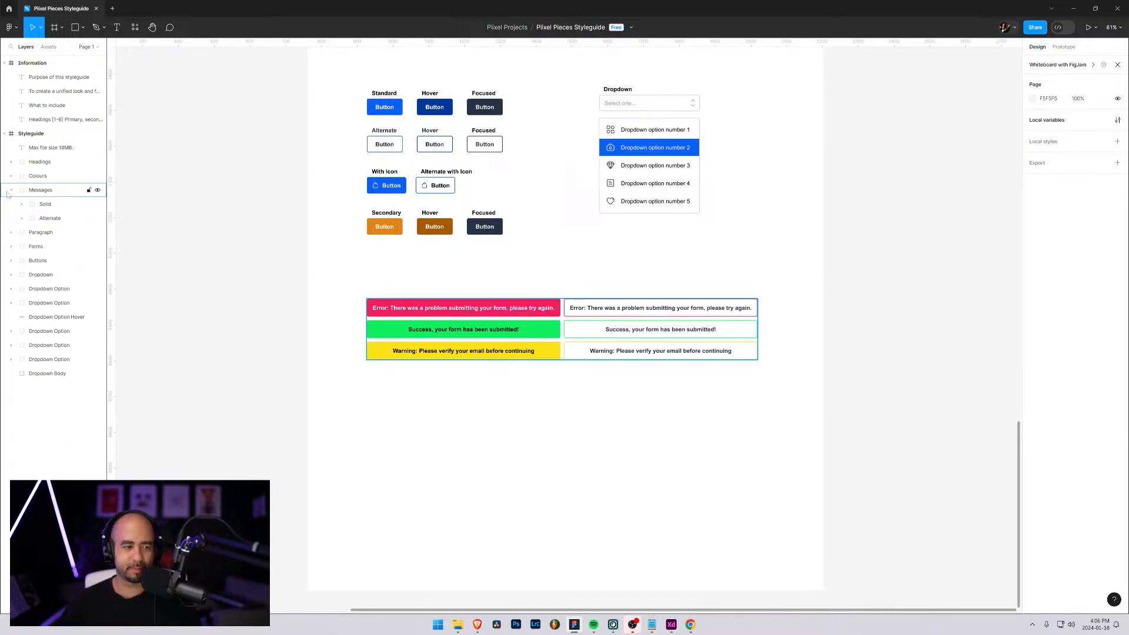
{"action": "left_click", "coordinate": [35, 192]}
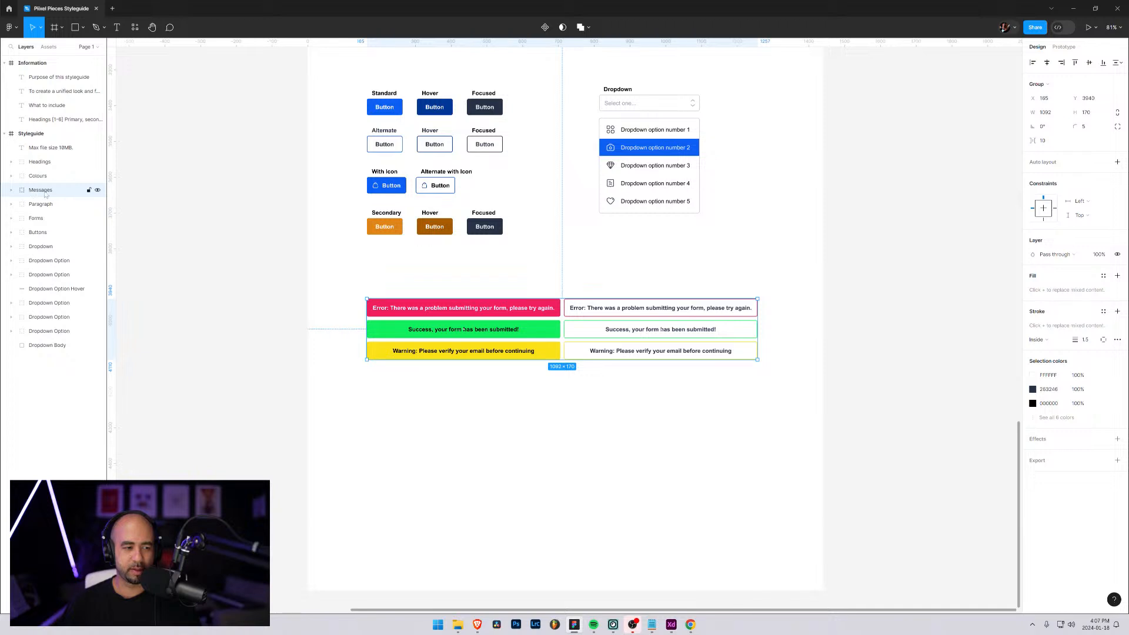
{"action": "left_click_drag", "start_coordinate": [46, 194], "coordinate": [54, 357]}
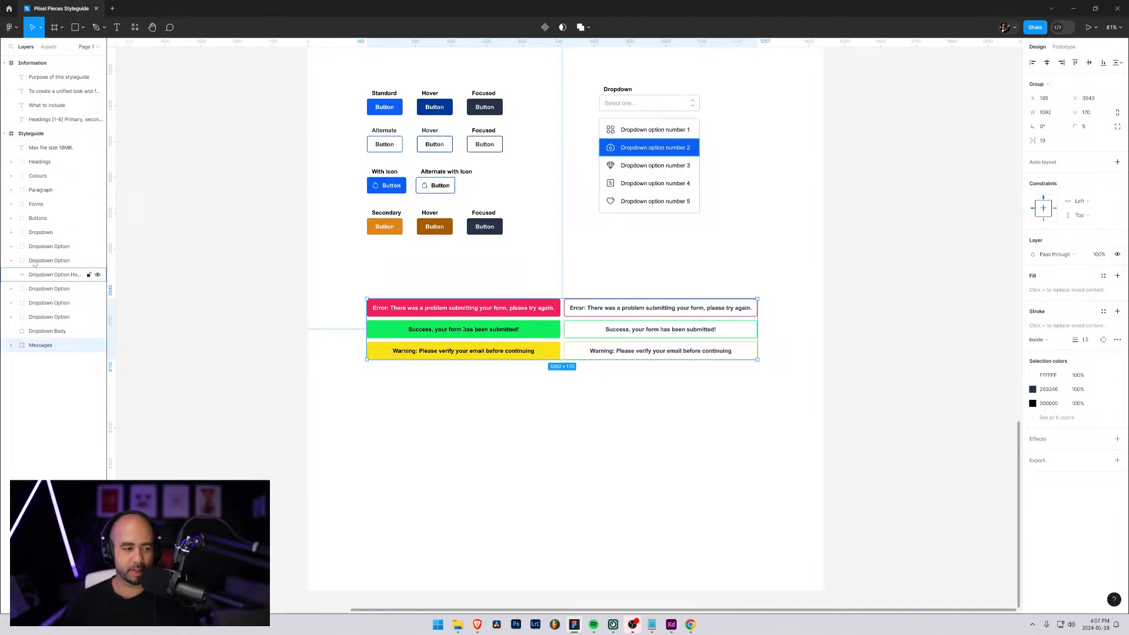
Group all the Dropdown Option layers together with Dropdown Option Hover and name the group Dropdown Options
{"action": "left_click", "coordinate": [11, 233]}
{"action": "left_click", "coordinate": [40, 247]}
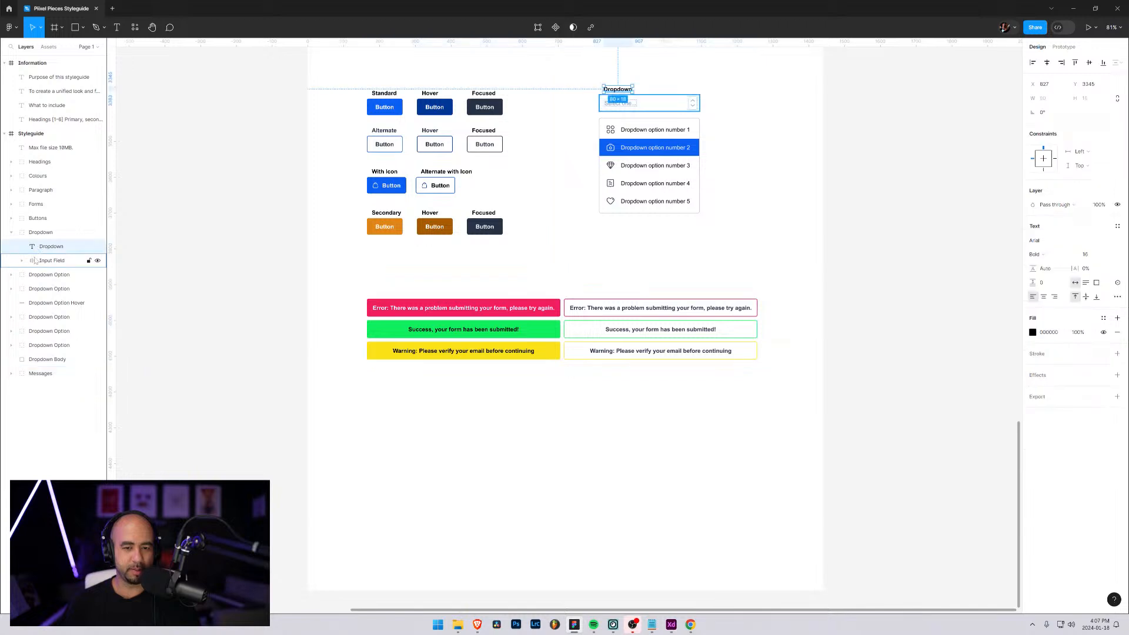
{"action": "left_click", "coordinate": [40, 260]}
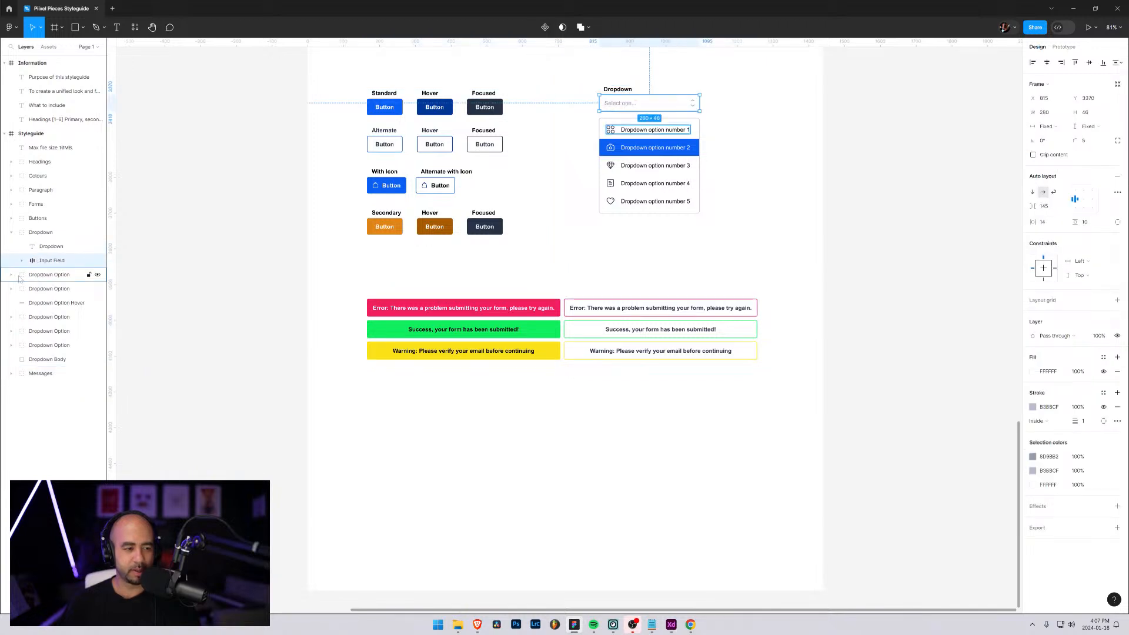
{"action": "left_click", "coordinate": [20, 277]}
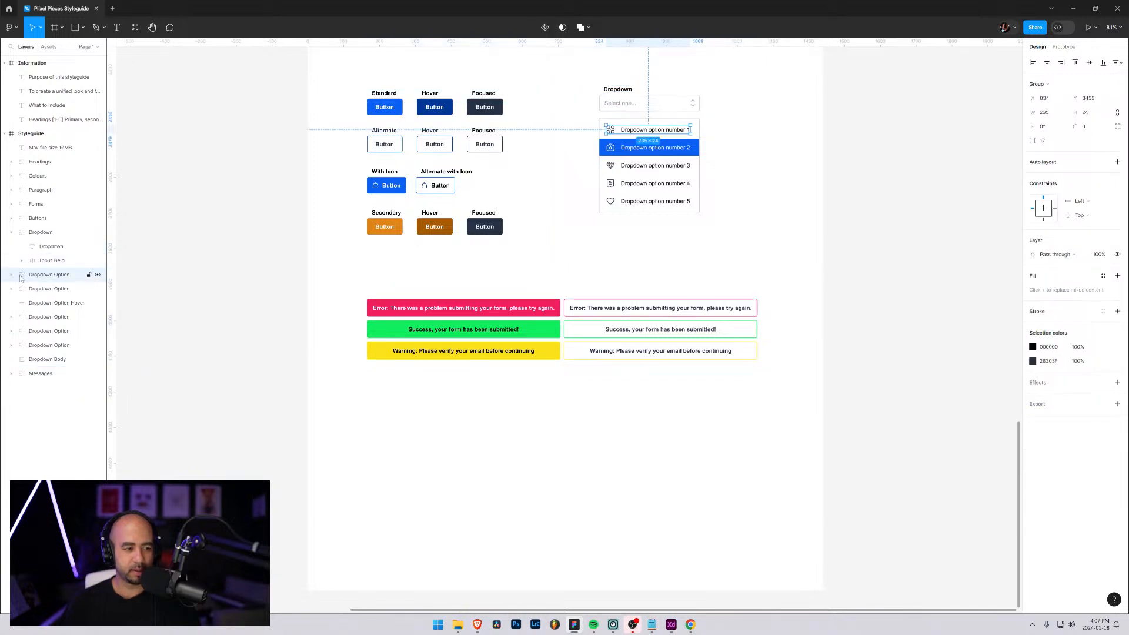
{"action": "left_click", "coordinate": [29, 347], "text": "shift"}
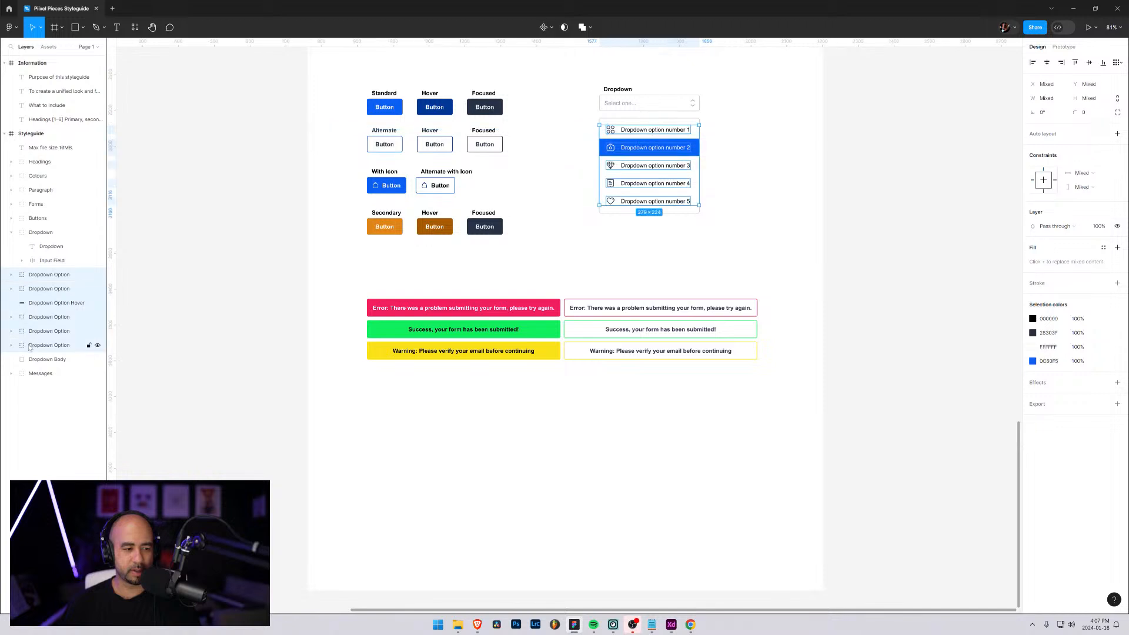
{"action": "key", "text": "ctrl+g"}
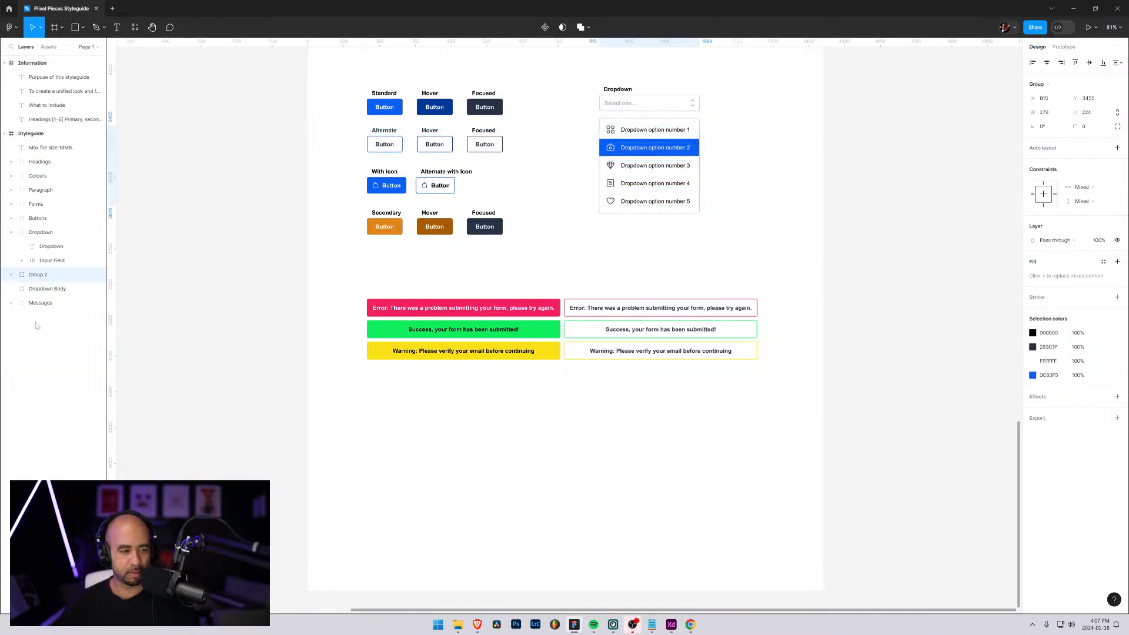
{"action": "double_click", "coordinate": [37, 275]}
{"action": "type", "text": "Dropdown"}
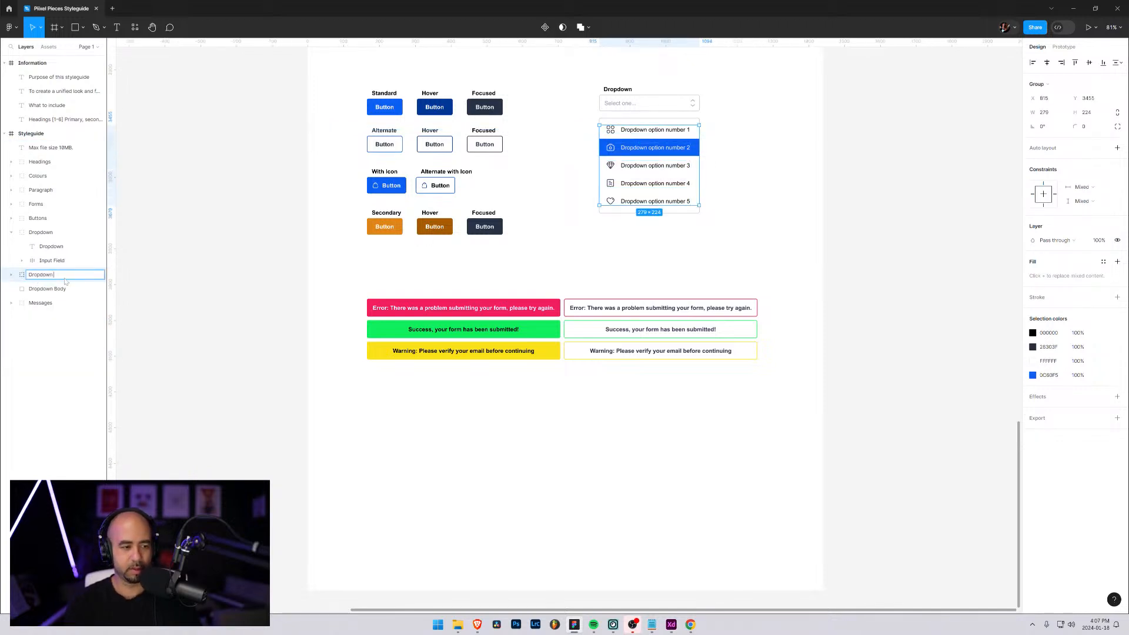
{"action": "type", "text": " Options"}
{"action": "key", "text": "Return"}
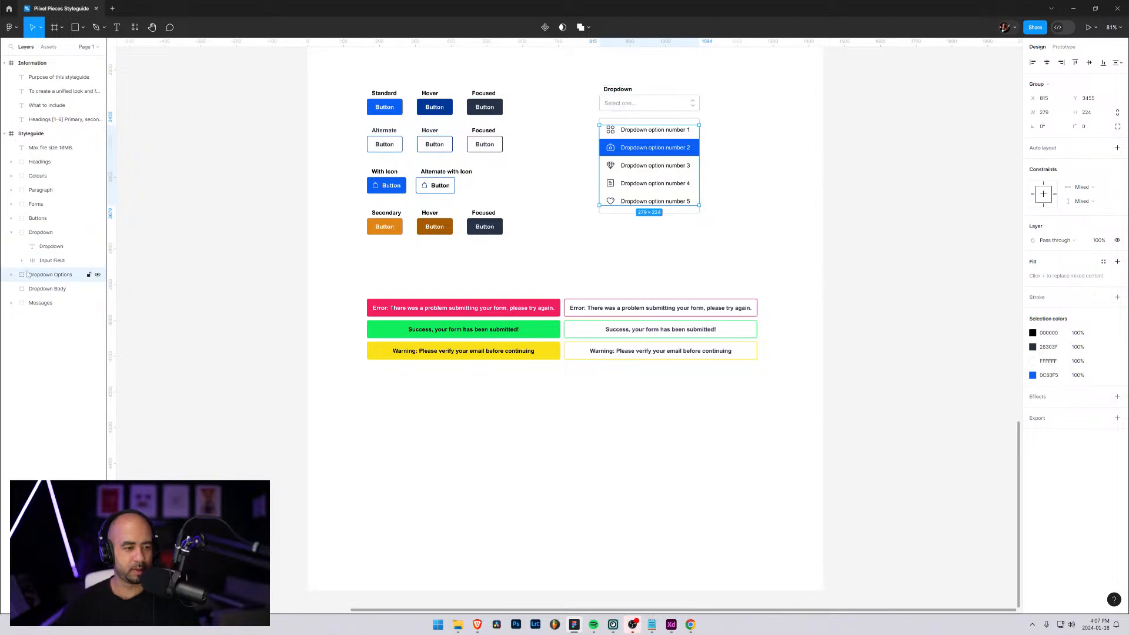
Move Dropdown Options and Dropdown Body into the Dropdown group below Input Field, and collapse the group
{"action": "left_click_drag", "start_coordinate": [27, 278], "coordinate": [37, 274]}
{"action": "left_click", "coordinate": [42, 288]}
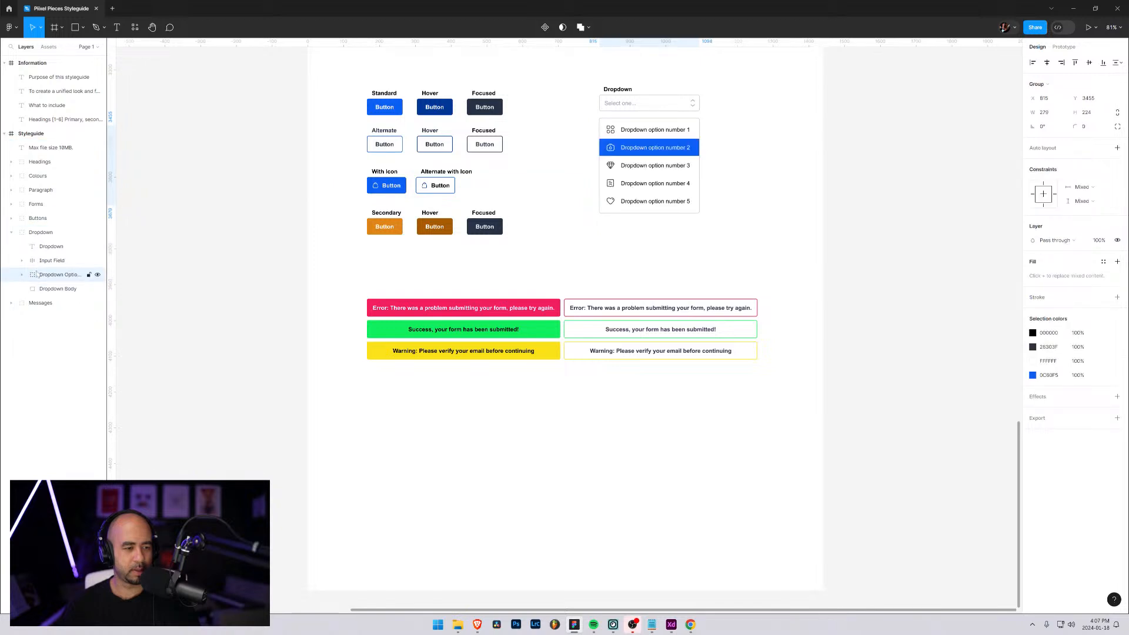
{"action": "left_click", "coordinate": [71, 343]}
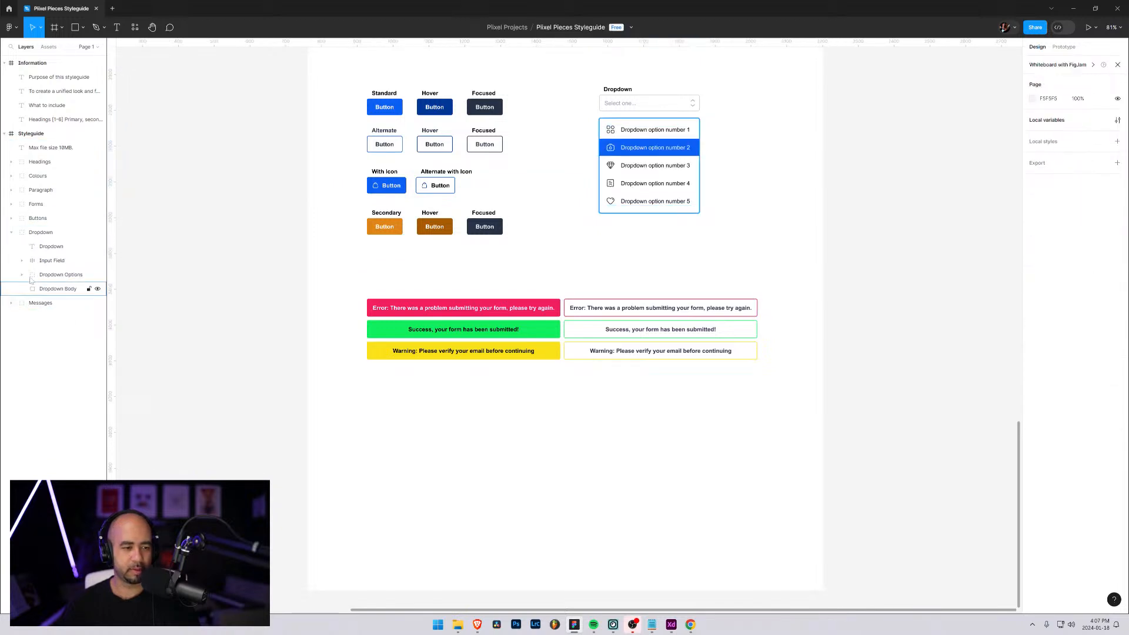
{"action": "left_click", "coordinate": [12, 232]}
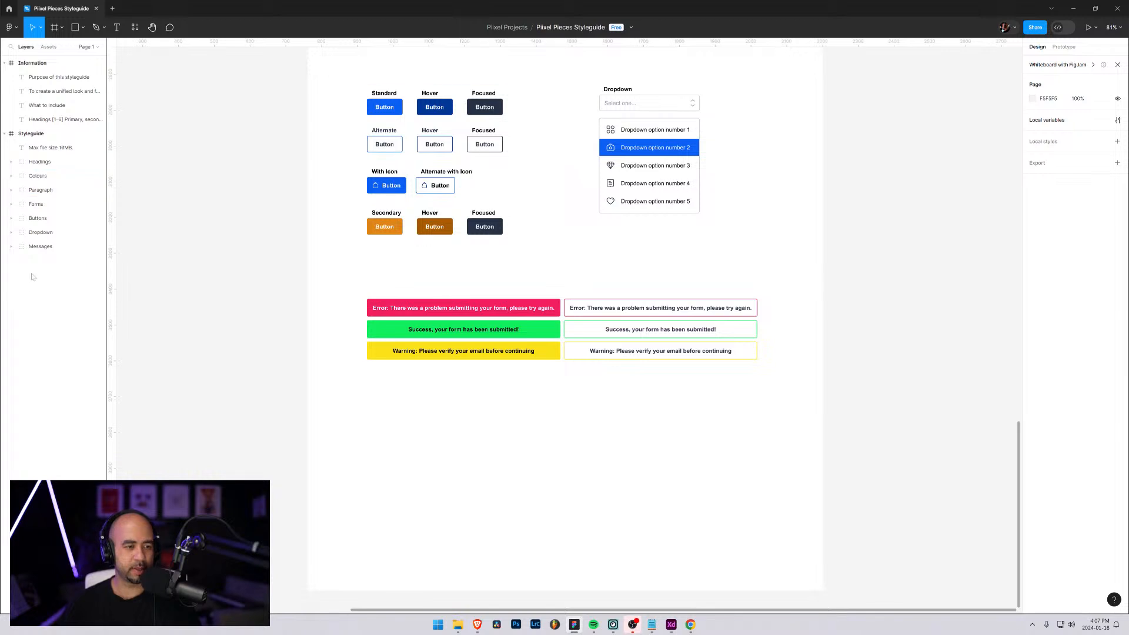
Move the "Max file size 10MB." text layer into the File Upload group inside Forms, and collapse both groups
{"action": "left_click", "coordinate": [36, 247]}
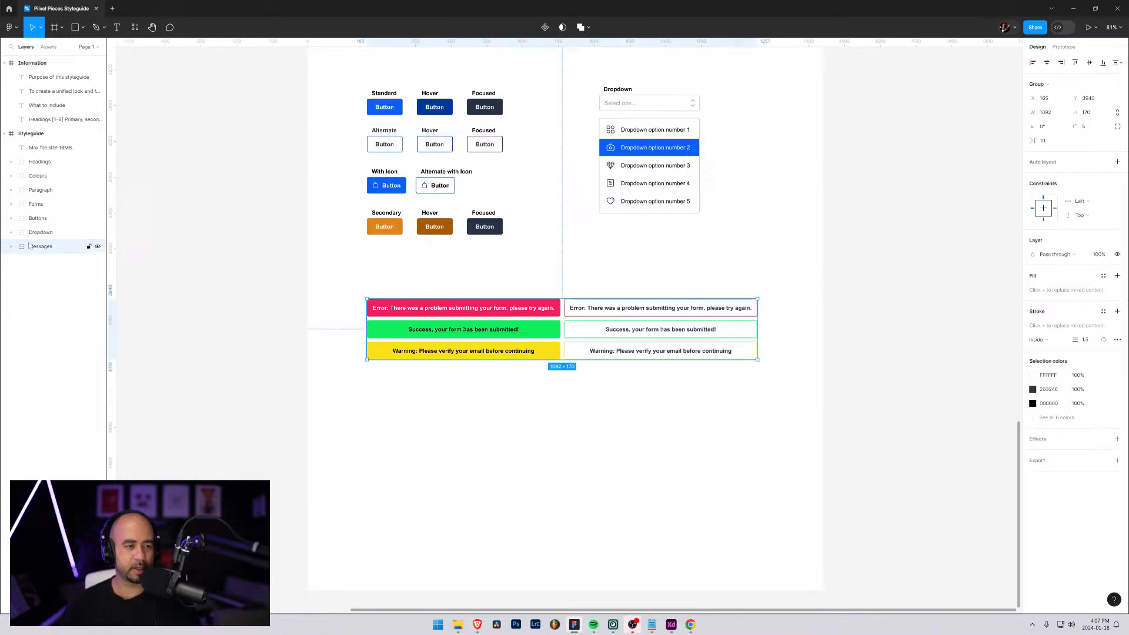
{"action": "left_click", "coordinate": [50, 147]}
{"action": "scroll", "coordinate": [606, 247], "scroll_direction": "up", "scroll_amount": 4}
{"action": "scroll", "coordinate": [605, 235], "scroll_direction": "up", "scroll_amount": 2}
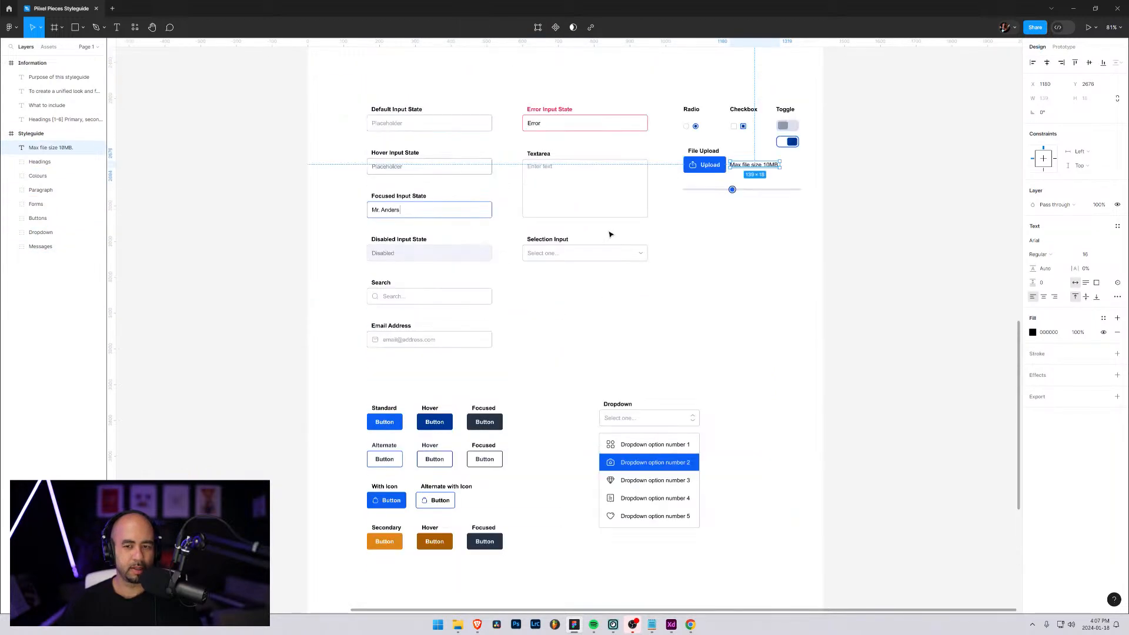
{"action": "left_click", "coordinate": [11, 204]}
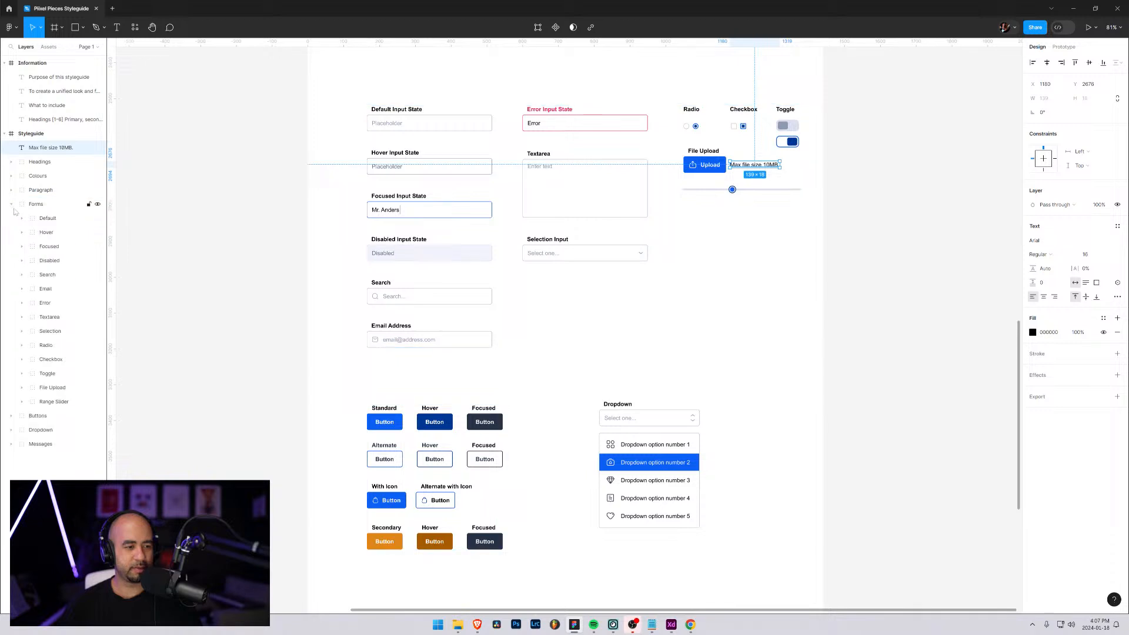
{"action": "left_click", "coordinate": [45, 317]}
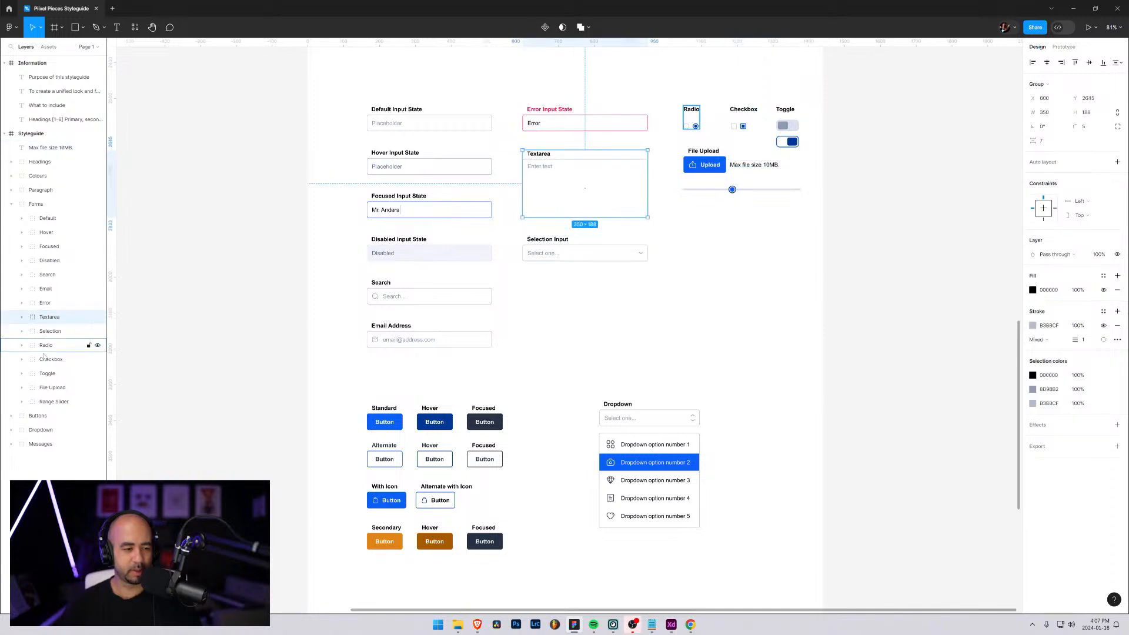
{"action": "left_click", "coordinate": [22, 387]}
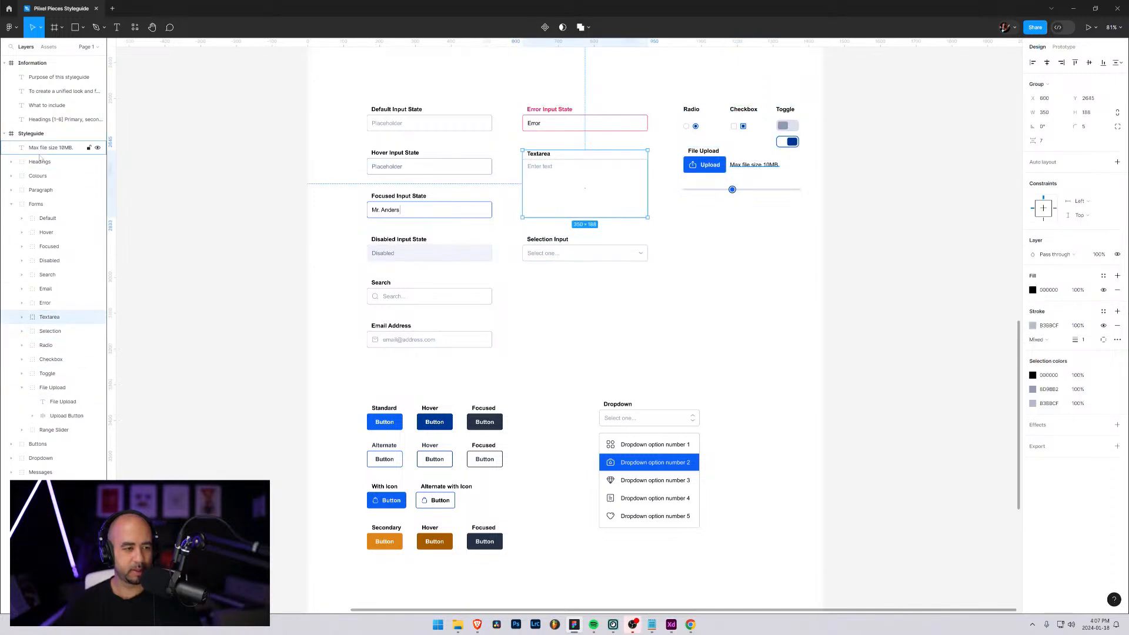
{"action": "left_click_drag", "start_coordinate": [41, 150], "coordinate": [34, 412]}
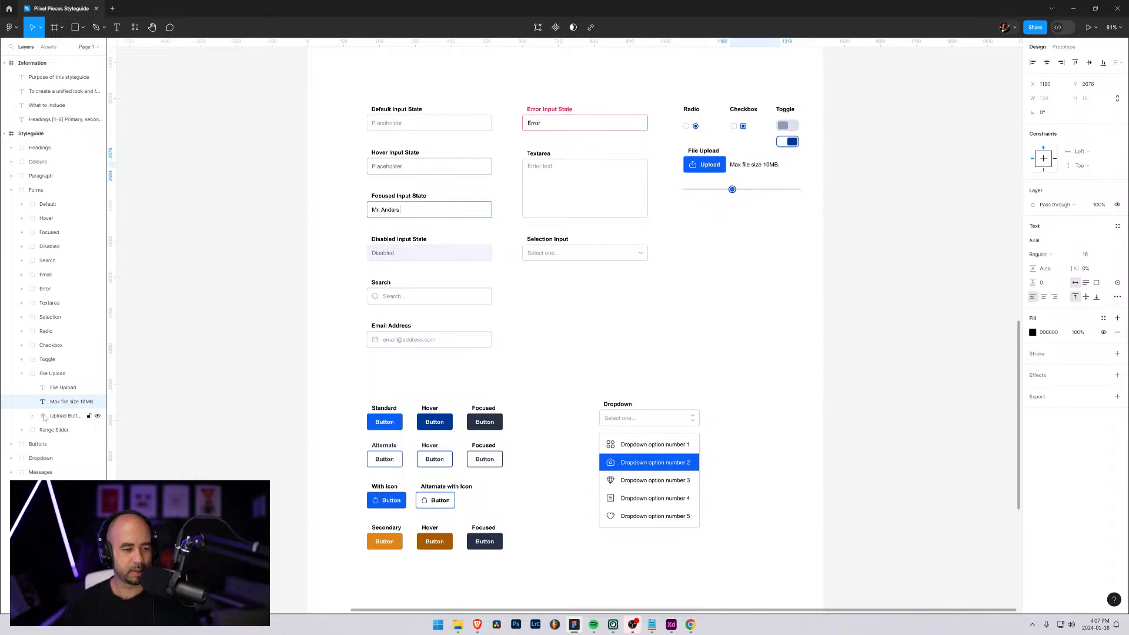
{"action": "left_click", "coordinate": [43, 417]}
{"action": "left_click", "coordinate": [22, 374]}
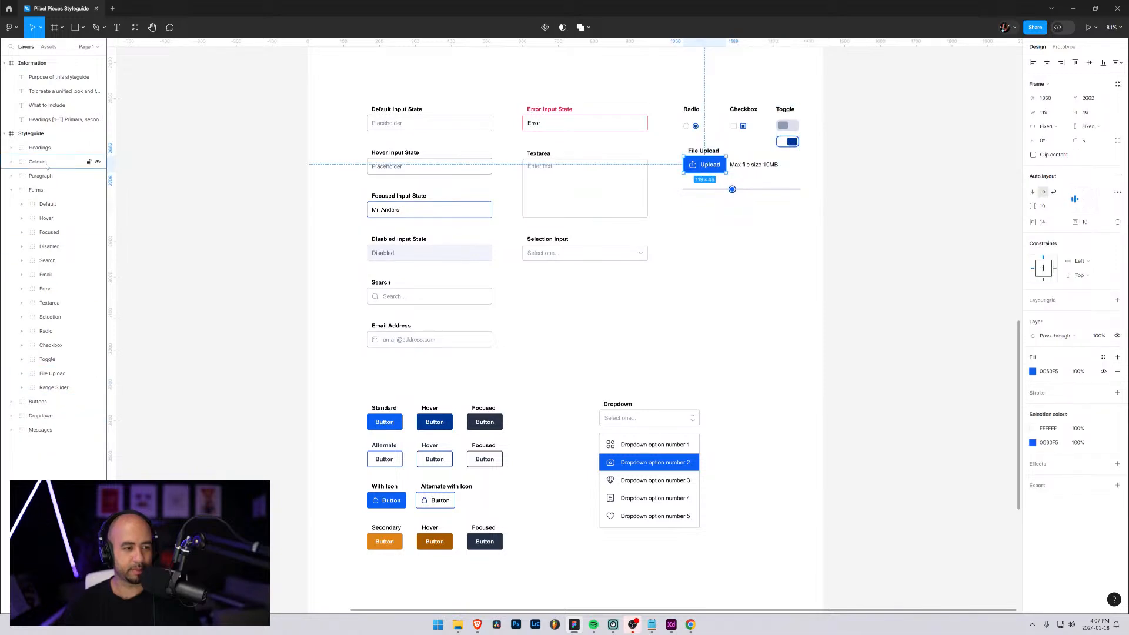
{"action": "left_click", "coordinate": [11, 190]}
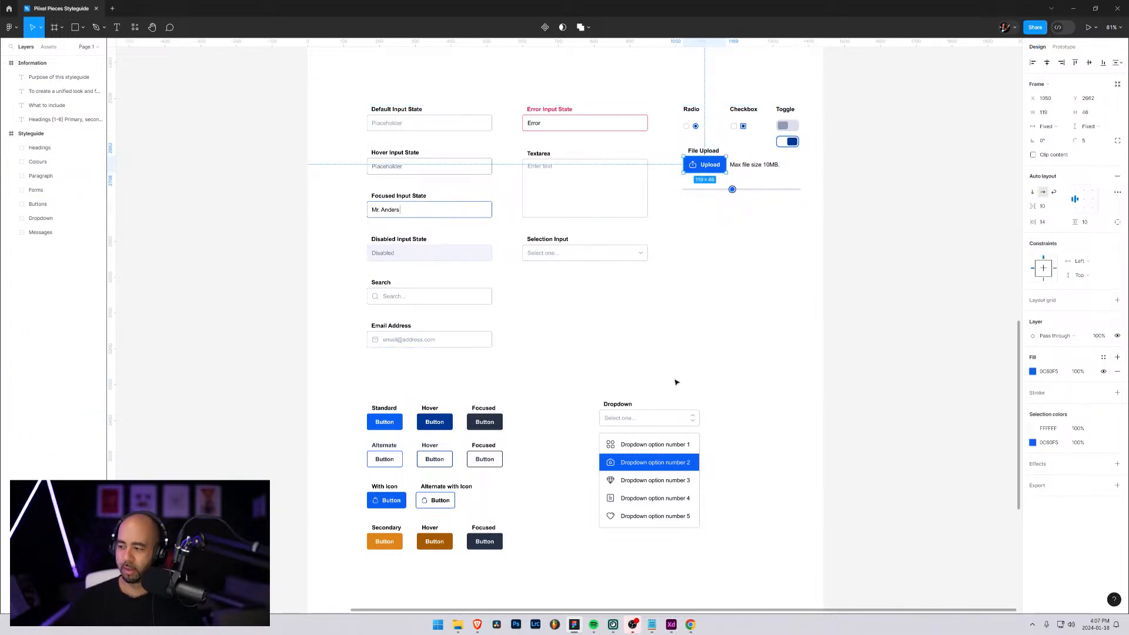
Examine the end of the What to include list in the Information frame for the elements still missing from the style guide
{"action": "scroll", "coordinate": [568, 380], "scroll_direction": "up", "scroll_amount": 2}
{"action": "scroll", "coordinate": [541, 377], "scroll_direction": "down", "scroll_amount": 4}
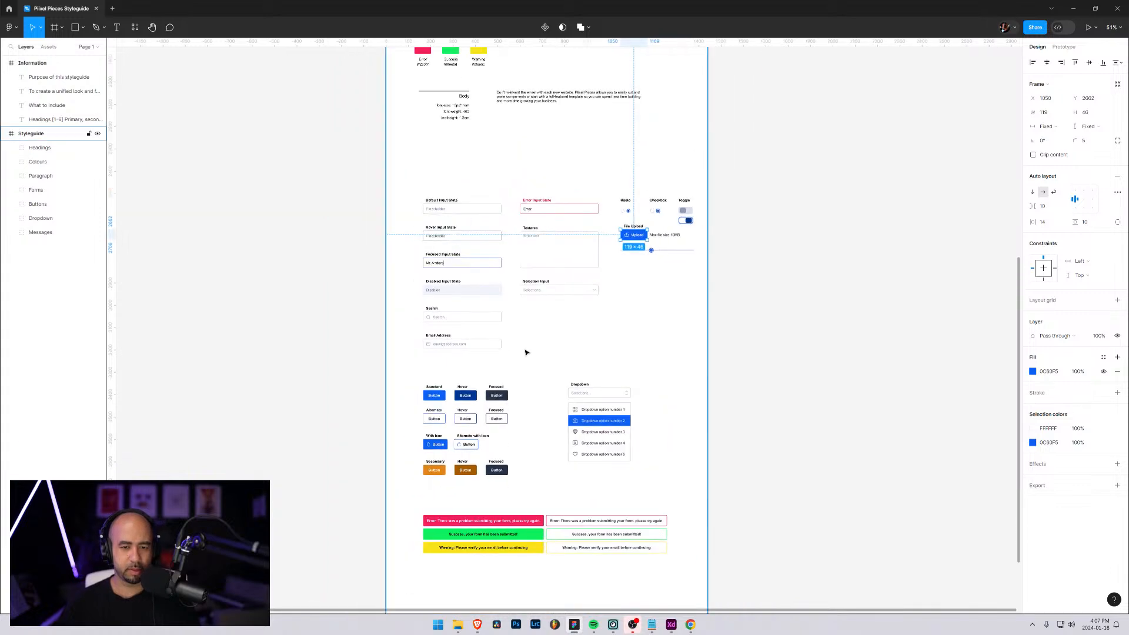
{"action": "scroll", "coordinate": [527, 351], "scroll_direction": "up", "scroll_amount": 2}
{"action": "scroll", "coordinate": [539, 355], "scroll_direction": "down", "scroll_amount": 2}
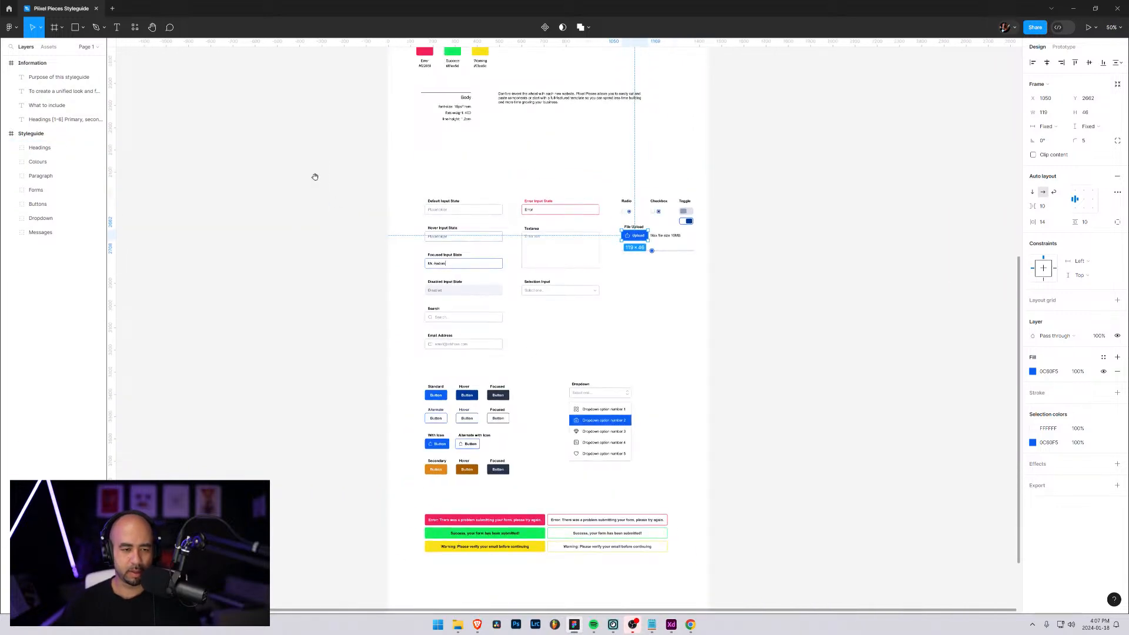
{"action": "left_click_drag", "start_coordinate": [315, 178], "coordinate": [466, 382]}
{"action": "left_click_drag", "start_coordinate": [373, 171], "coordinate": [456, 455]}
{"action": "scroll", "coordinate": [323, 298], "scroll_direction": "up", "scroll_amount": 4}
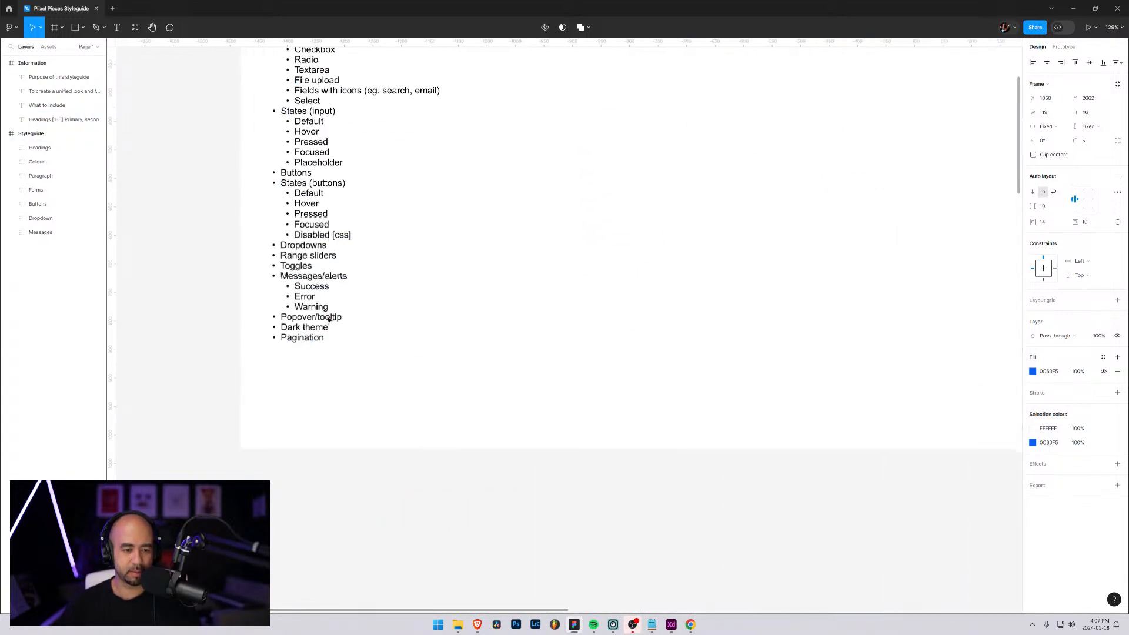
{"action": "scroll", "coordinate": [330, 319], "scroll_direction": "up", "scroll_amount": 2}
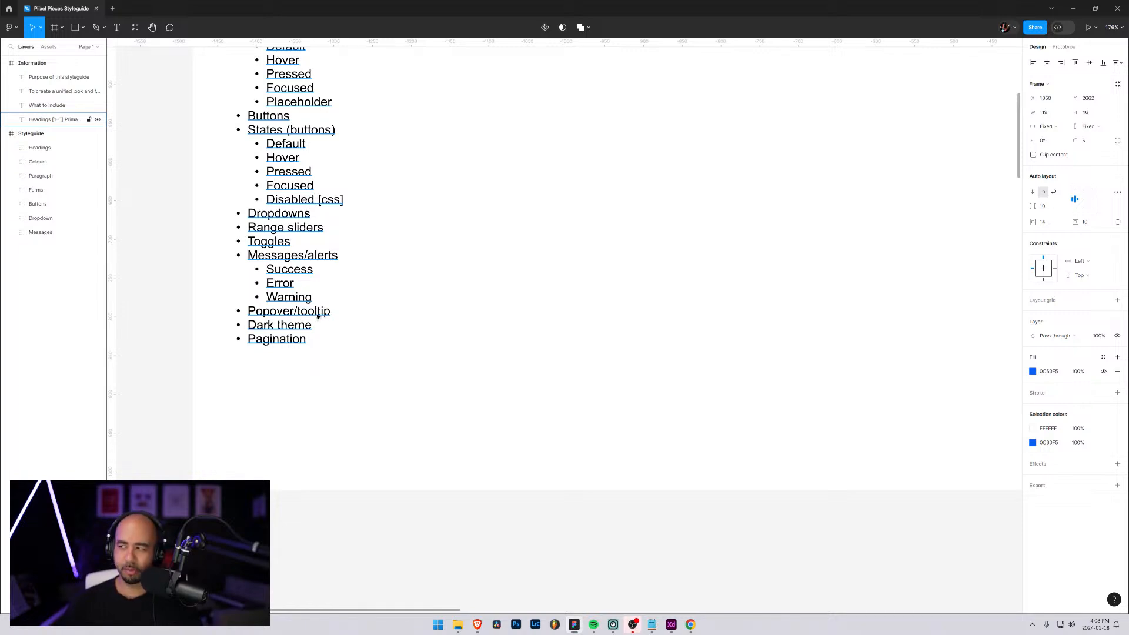
{"action": "scroll", "coordinate": [341, 319], "scroll_direction": "down", "scroll_amount": 6}
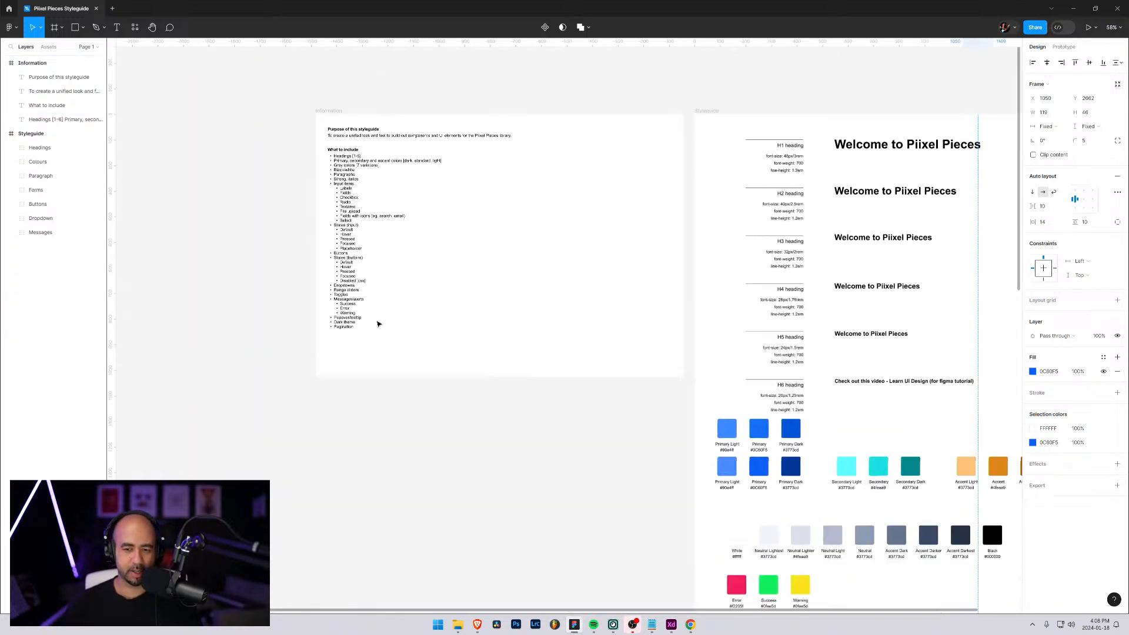
Add the text "Hi, I'm a tooltip, please hover over me!" in the empty space below the messages
{"action": "scroll", "coordinate": [857, 507], "scroll_direction": "down", "scroll_amount": 12}
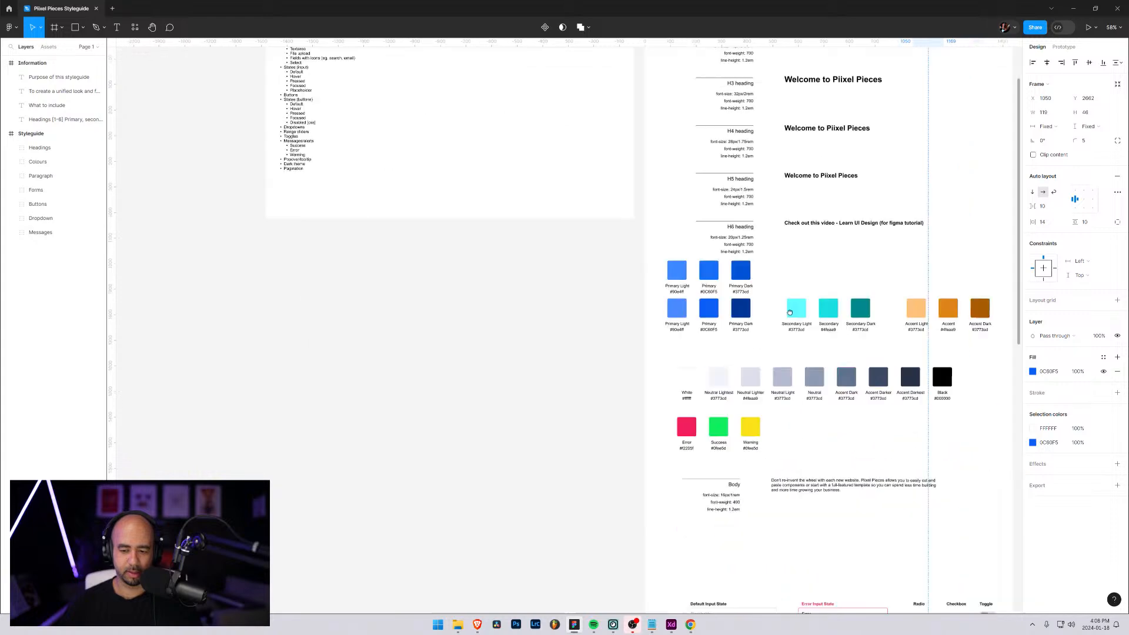
{"action": "scroll", "coordinate": [607, 184], "scroll_direction": "down", "scroll_amount": 3}
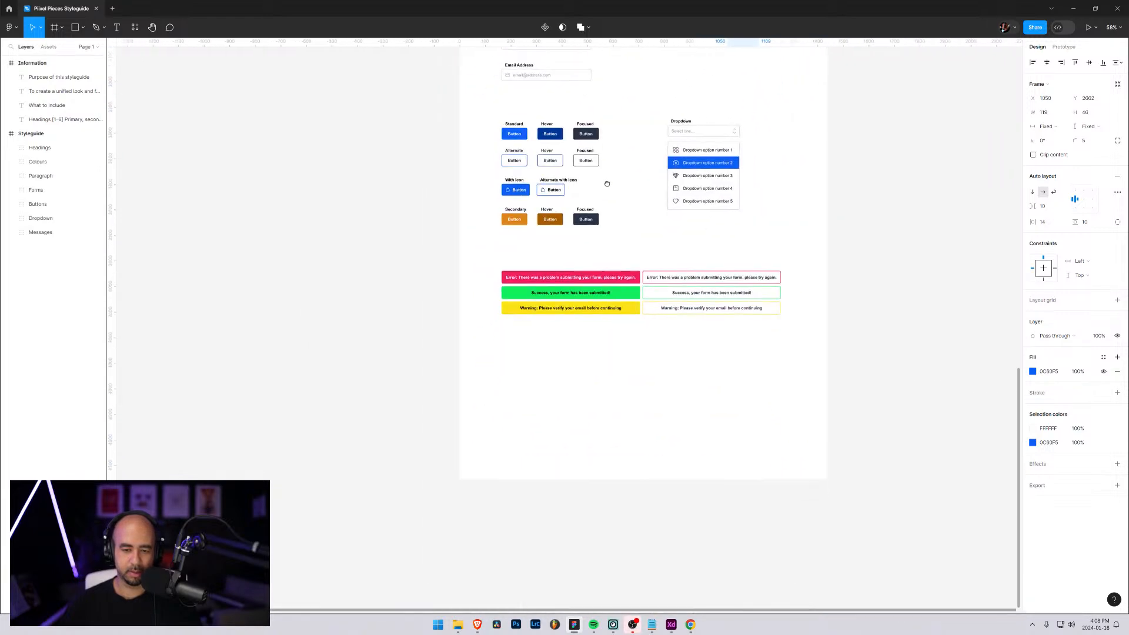
{"action": "scroll", "coordinate": [587, 358], "scroll_direction": "up", "scroll_amount": 5}
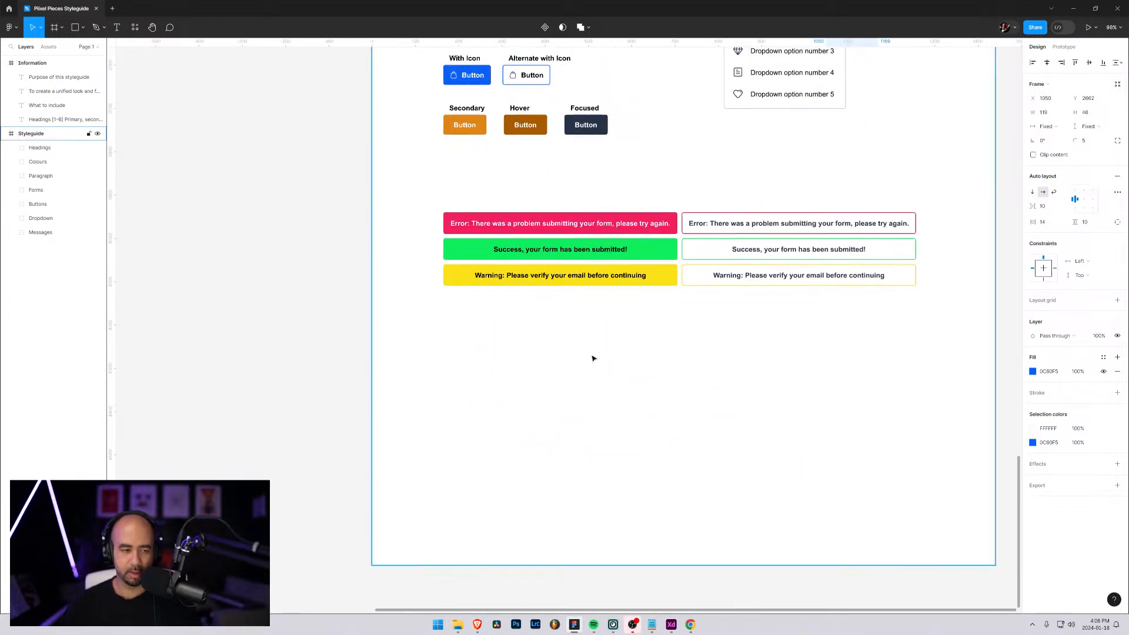
{"action": "key", "text": "t"}
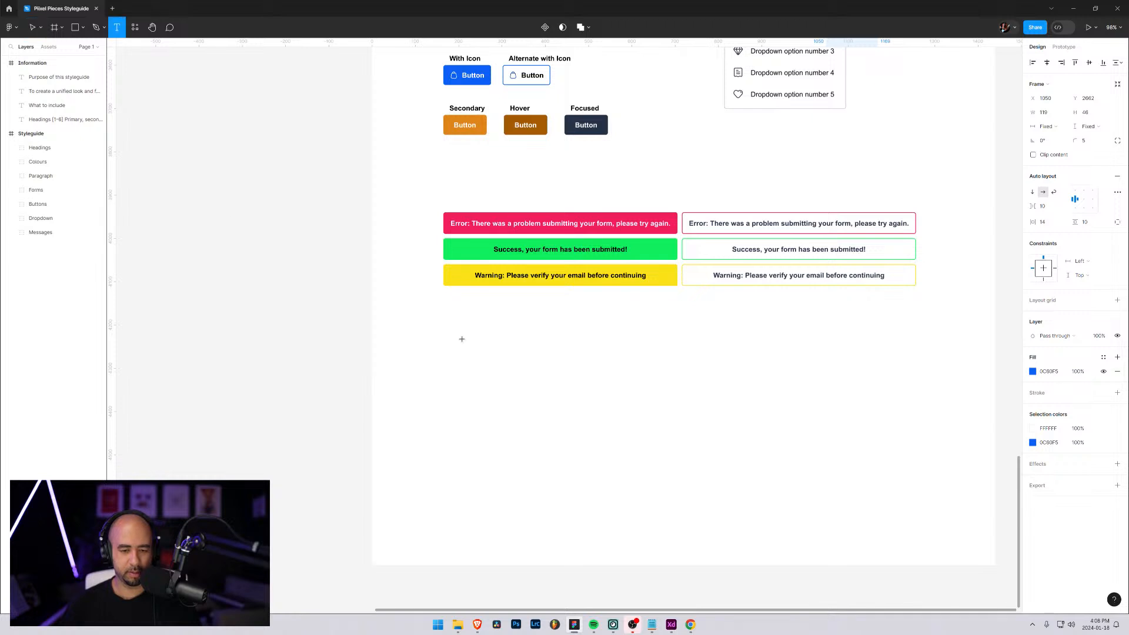
{"action": "left_click", "coordinate": [482, 372]}
{"action": "type", "text": "Hi, I'm a tooltip, please"}
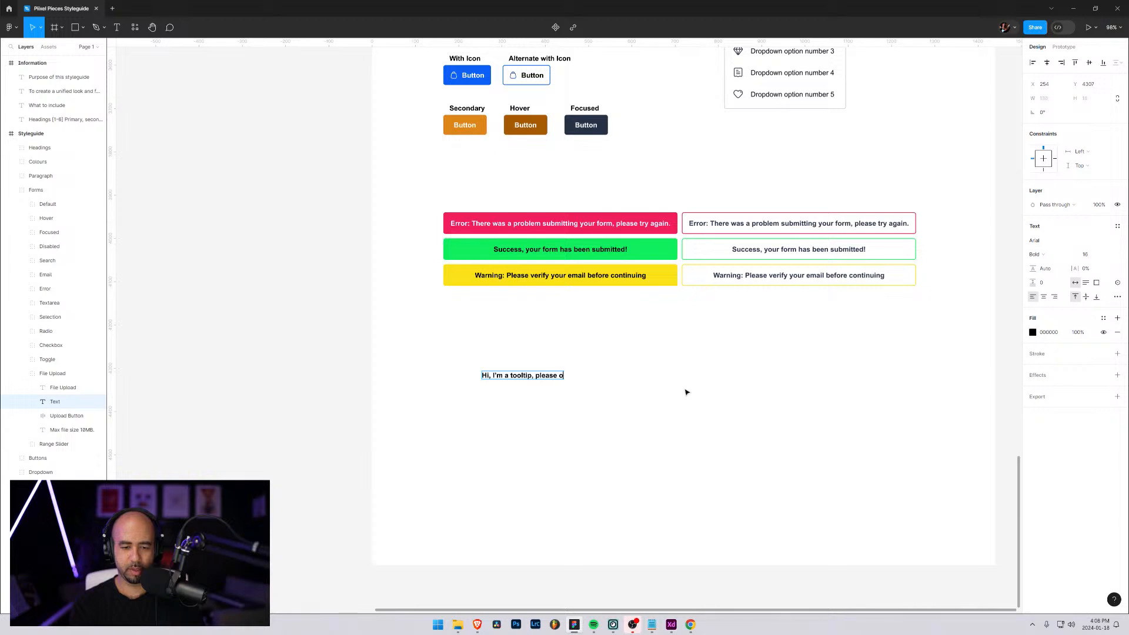
{"action": "type", "text": "over me!"}
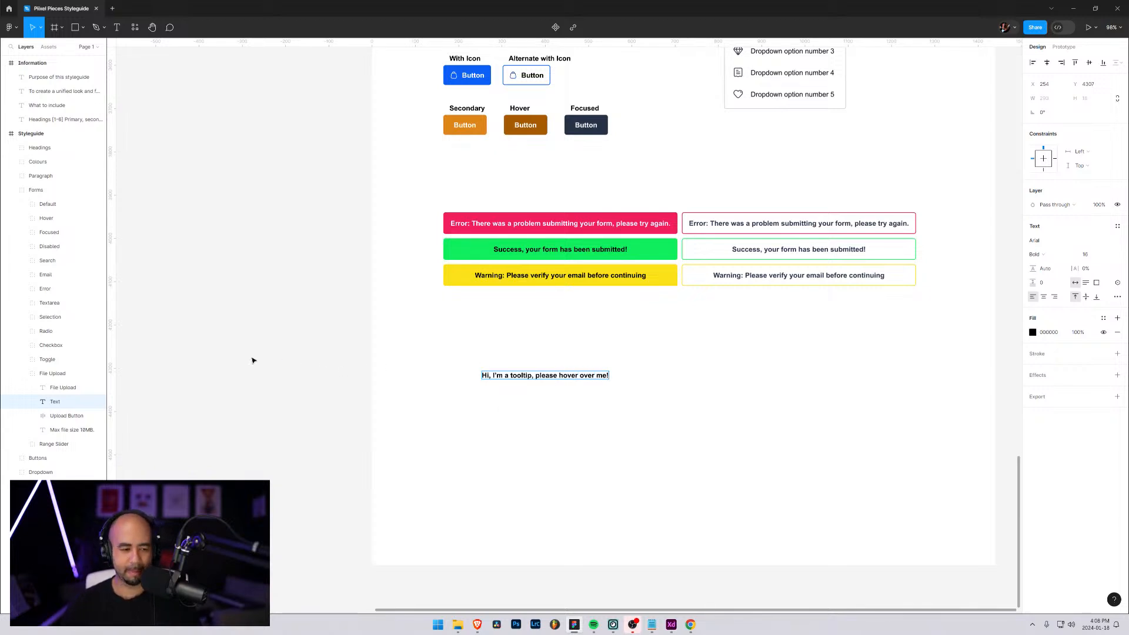
{"action": "key", "text": "Escape"}
Take the tooltip text layer out of the File Upload group and put it in its own group named Tooltip
{"action": "left_click", "coordinate": [64, 403]}
{"action": "left_click_drag", "start_coordinate": [65, 403], "coordinate": [64, 496]}
{"action": "key", "text": "ctrl+g"}
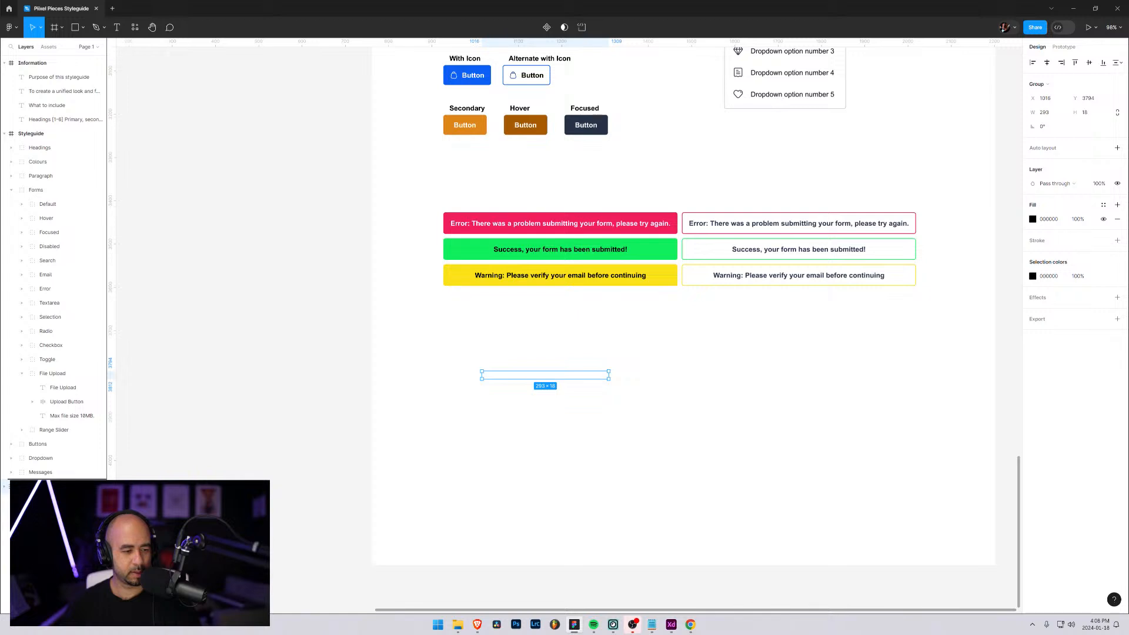
Collapse the File Upload and Forms groups and move the Tooltip group below Messages inside the Styleguide frame
{"action": "left_click", "coordinate": [21, 374]}
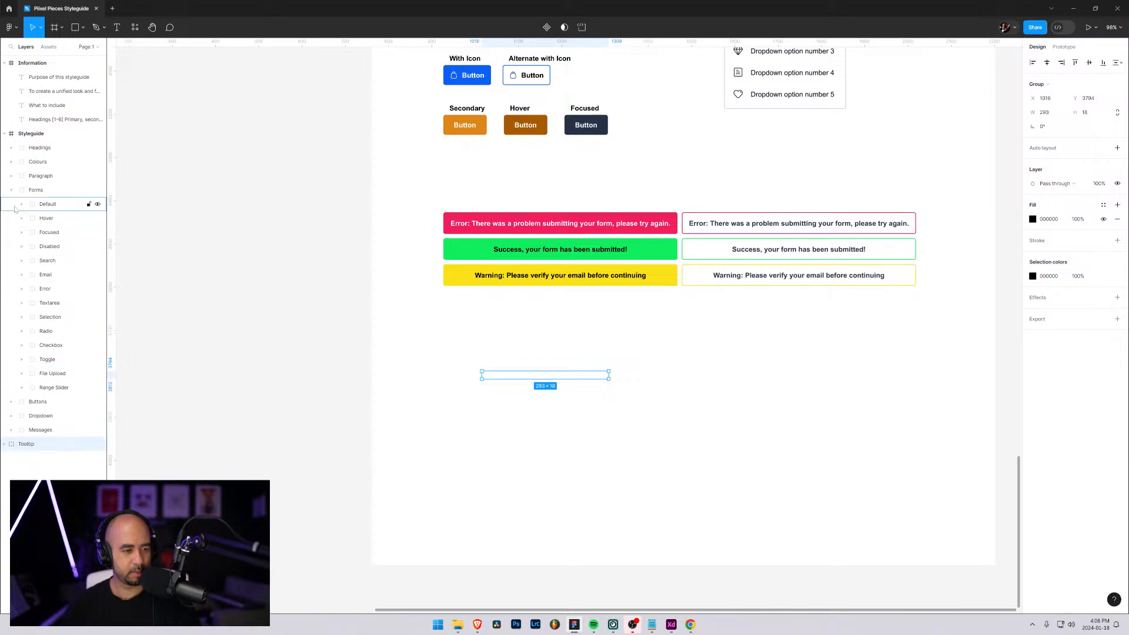
{"action": "left_click", "coordinate": [11, 190]}
{"action": "left_click_drag", "start_coordinate": [10, 252], "coordinate": [24, 228]}
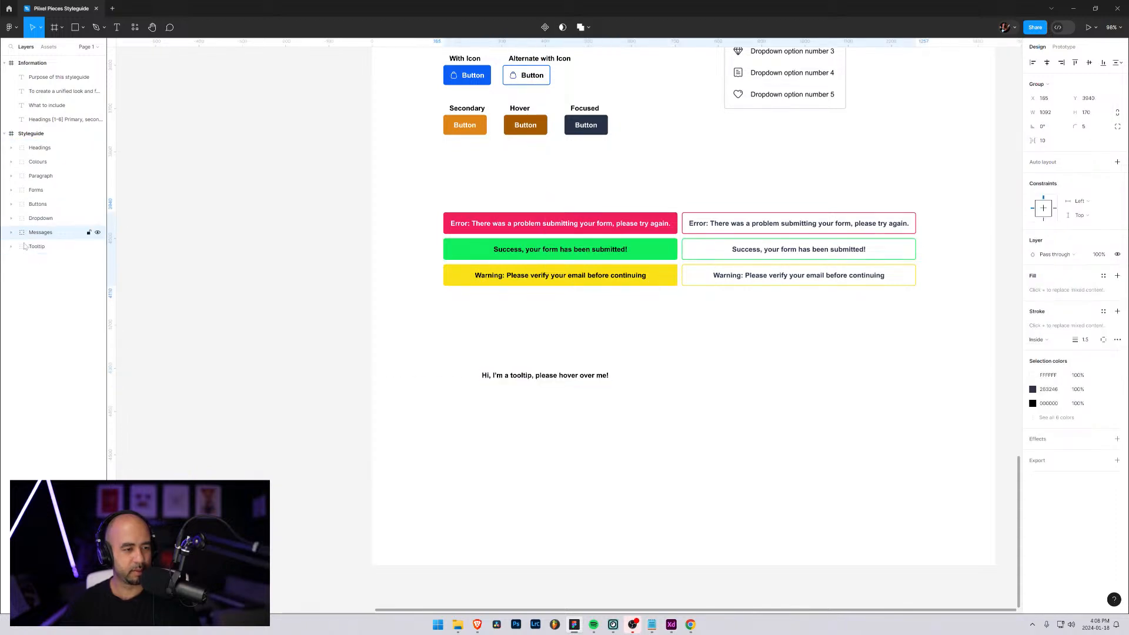
Set the tooltip text's weight to Regular and move it right to about X 553, Y 4302
{"action": "left_click", "coordinate": [26, 247]}
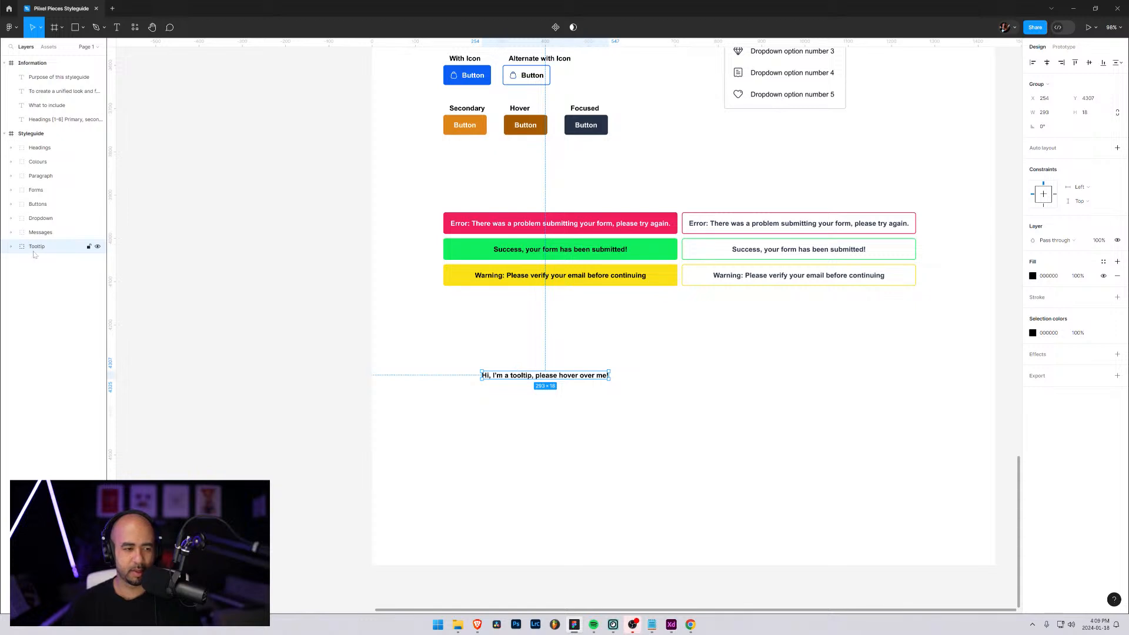
{"action": "key", "text": "Return"}
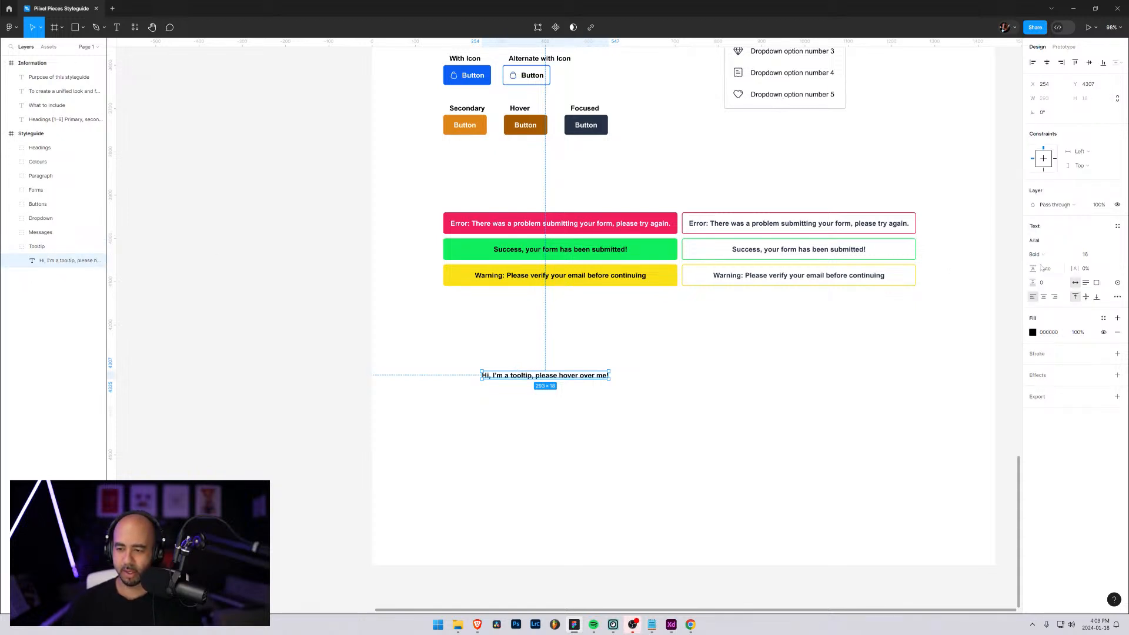
{"action": "left_click", "coordinate": [1073, 258]}
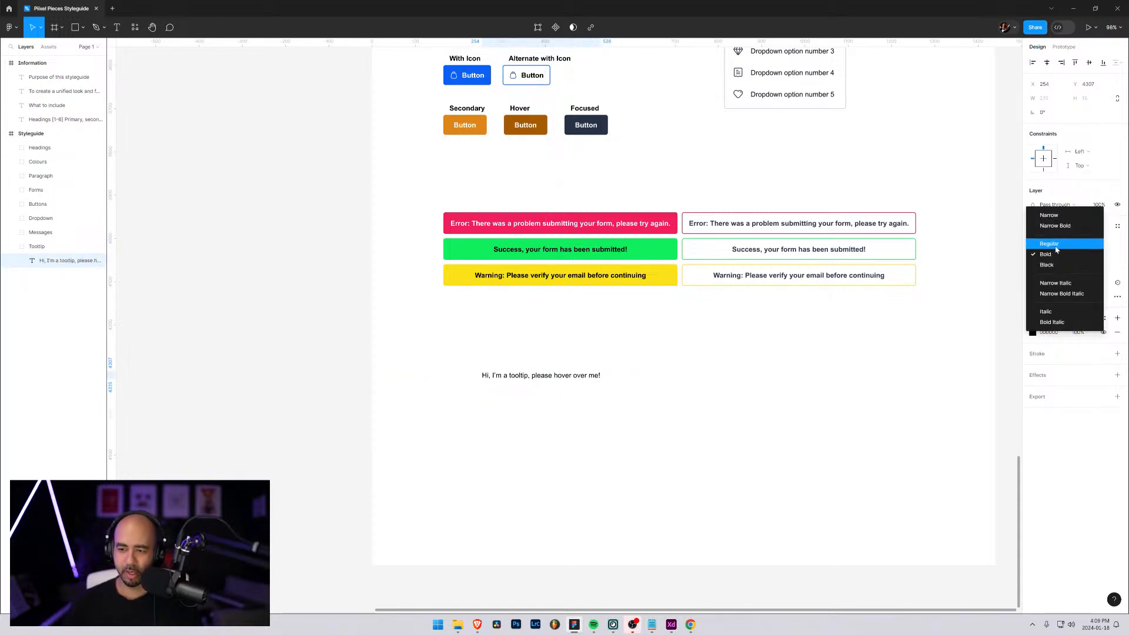
{"action": "left_click", "coordinate": [1042, 241]}
{"action": "left_click_drag", "start_coordinate": [509, 376], "coordinate": [633, 377]}
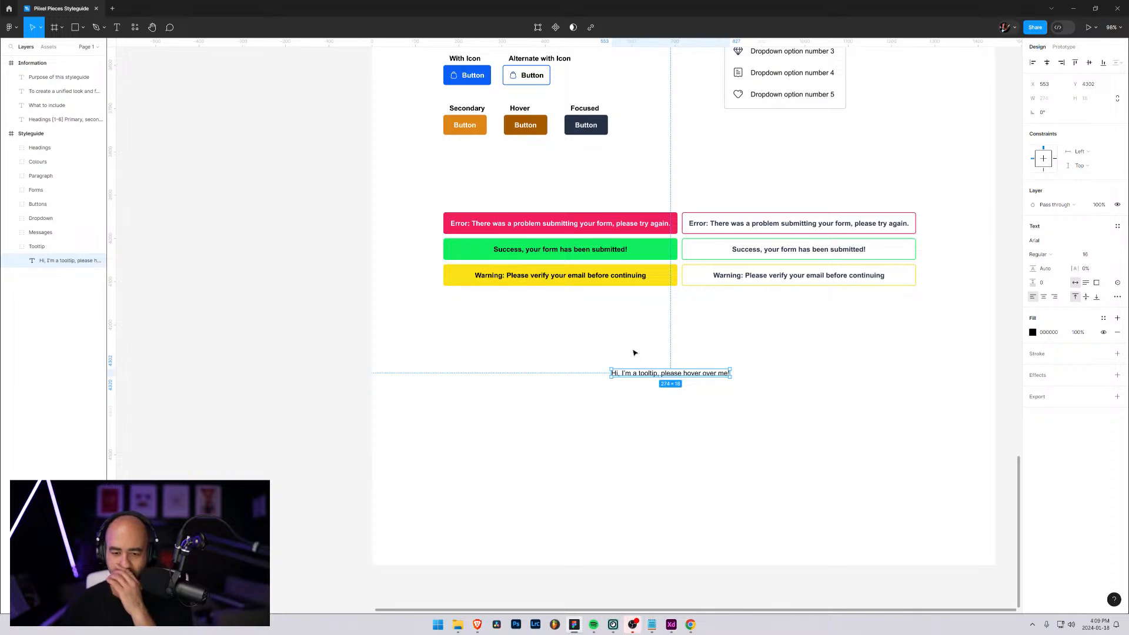
{"action": "left_click", "coordinate": [592, 349]}
Draw a rectangle about 213 × 71 just above the tooltip text
{"action": "scroll", "coordinate": [676, 412], "scroll_direction": "up", "scroll_amount": 3}
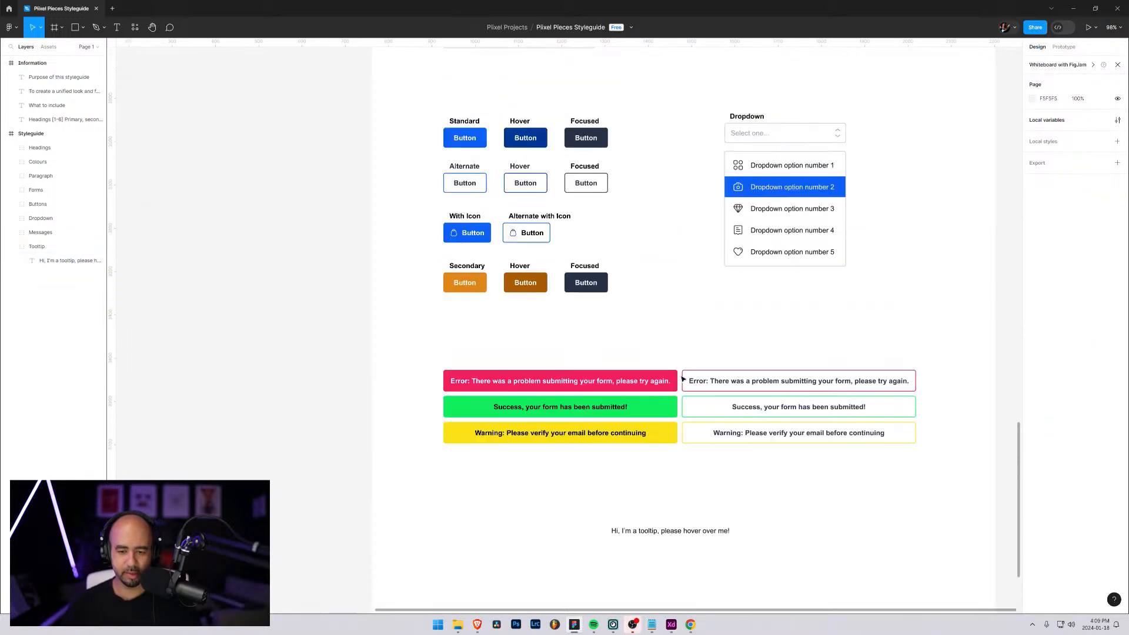
{"action": "scroll", "coordinate": [675, 473], "scroll_direction": "down", "scroll_amount": 2}
{"action": "scroll", "coordinate": [671, 478], "scroll_direction": "up", "scroll_amount": 3}
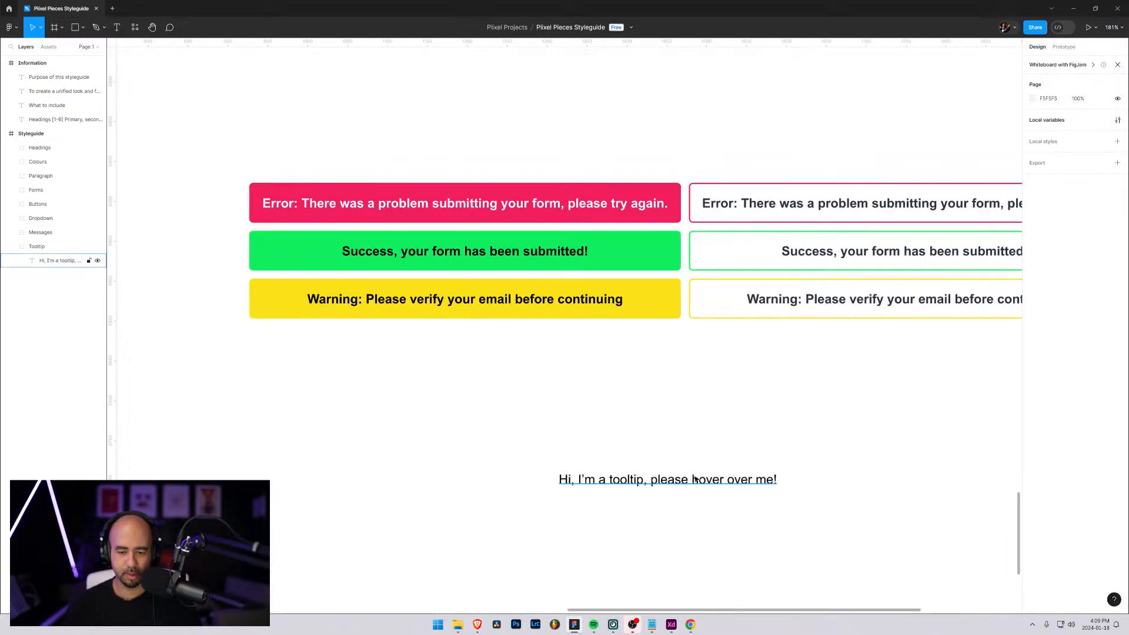
{"action": "left_click", "coordinate": [84, 28]}
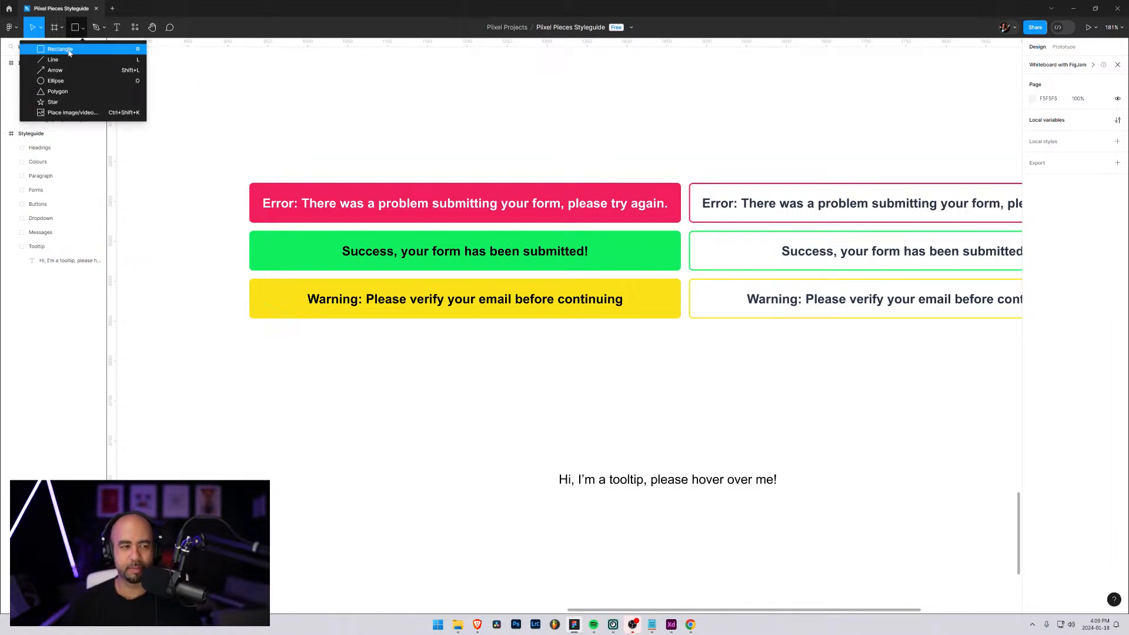
{"action": "left_click", "coordinate": [61, 49]}
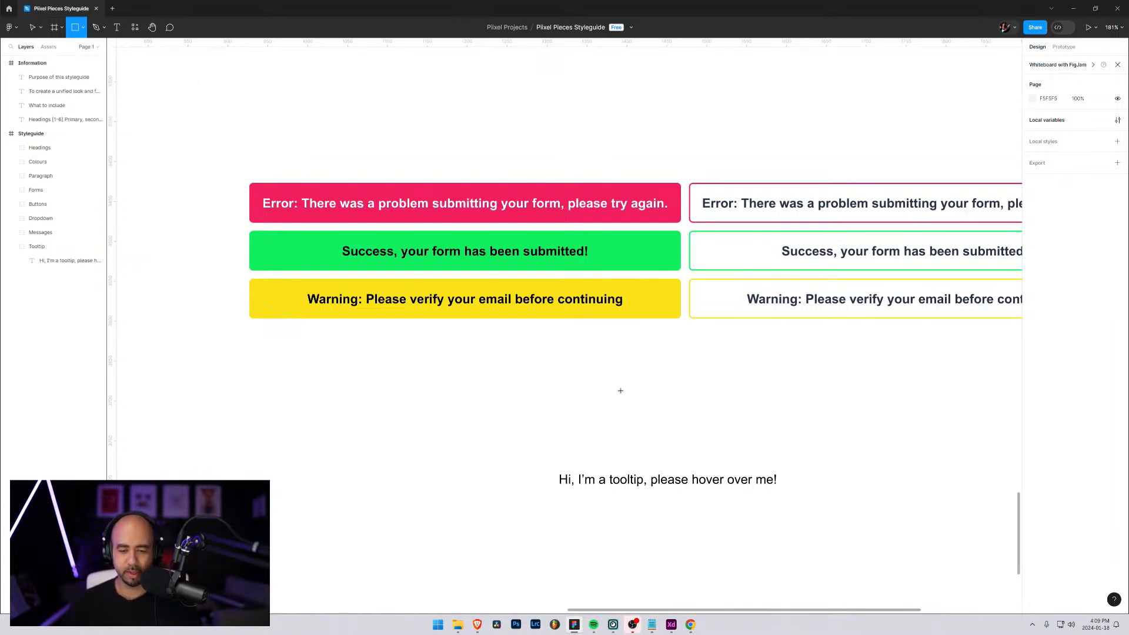
{"action": "mouse_move", "coordinate": [576, 401]}
{"action": "left_mouse_down"}
{"action": "mouse_move", "coordinate": [761, 461]}
{"action": "mouse_move", "coordinate": [747, 463]}
{"action": "left_mouse_up"}
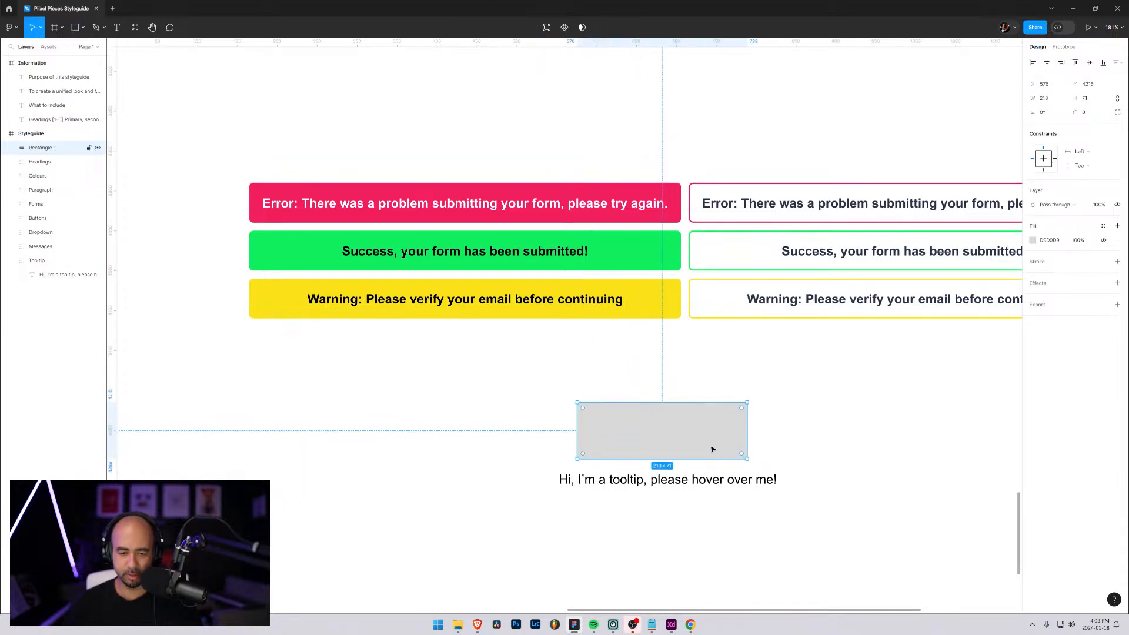
Give the rectangle above the tooltip text a corner radius of 5, a width of 200 and a height of 70
{"action": "left_click", "coordinate": [1089, 115]}
{"action": "type", "text": "5"}
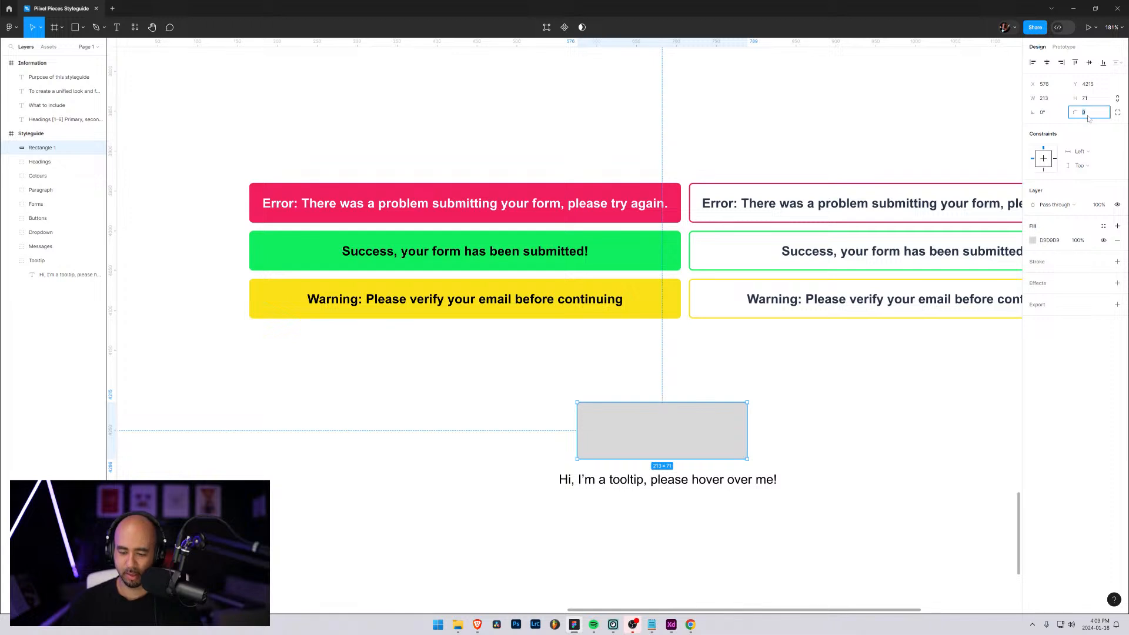
{"action": "key", "text": "Return"}
{"action": "left_click", "coordinate": [1047, 99]}
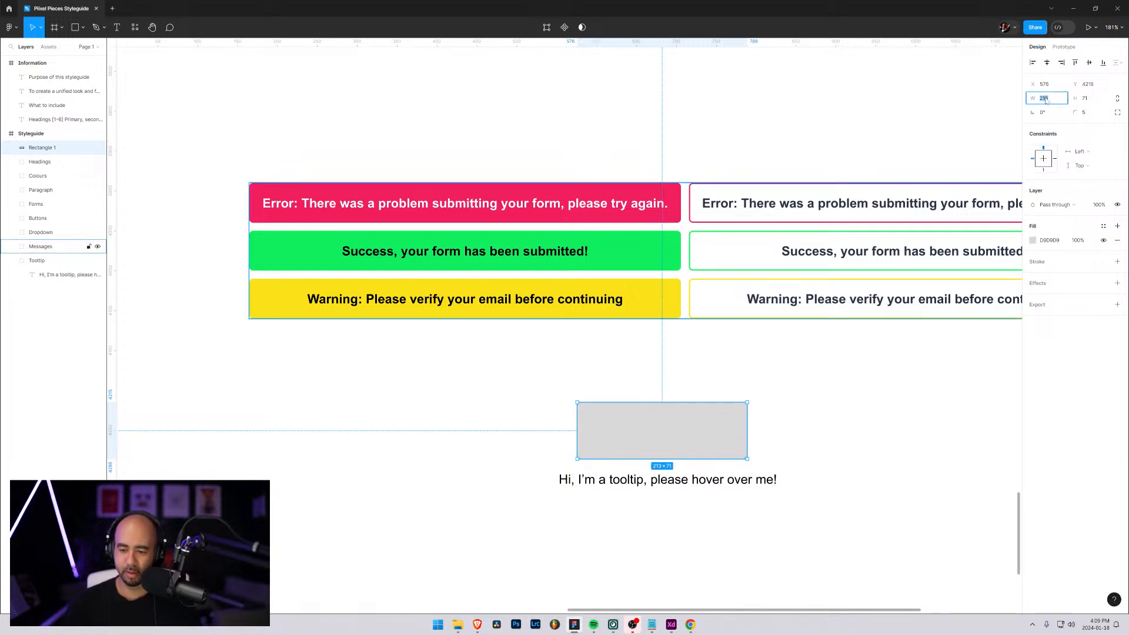
{"action": "type", "text": "200"}
{"action": "key", "text": "Tab"}
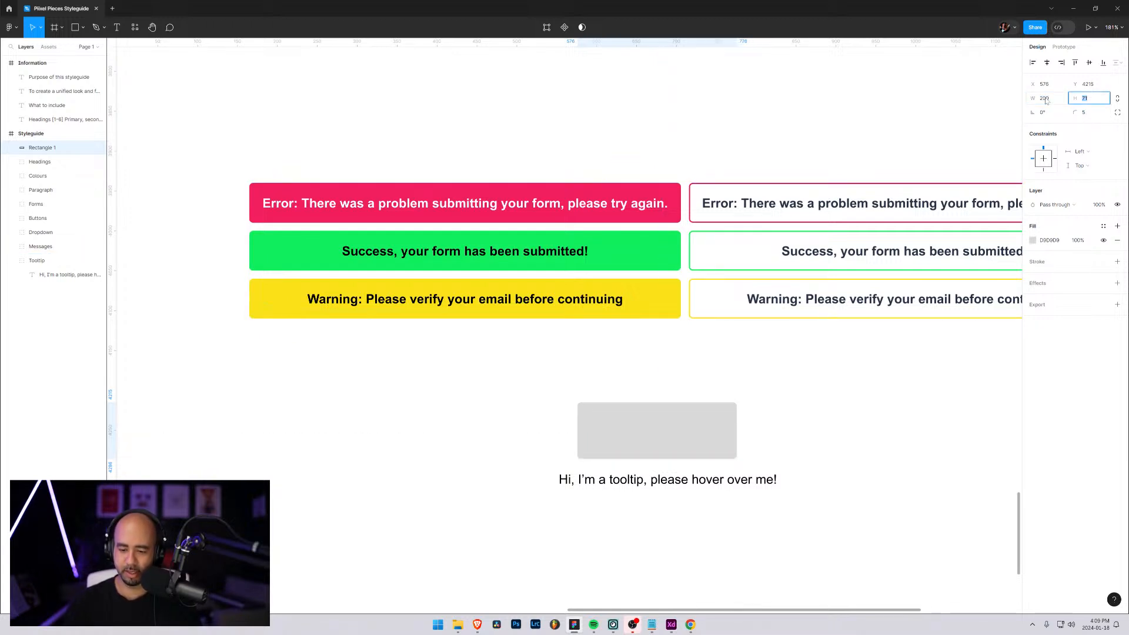
{"action": "type", "text": "70"}
{"action": "key", "text": "Return"}
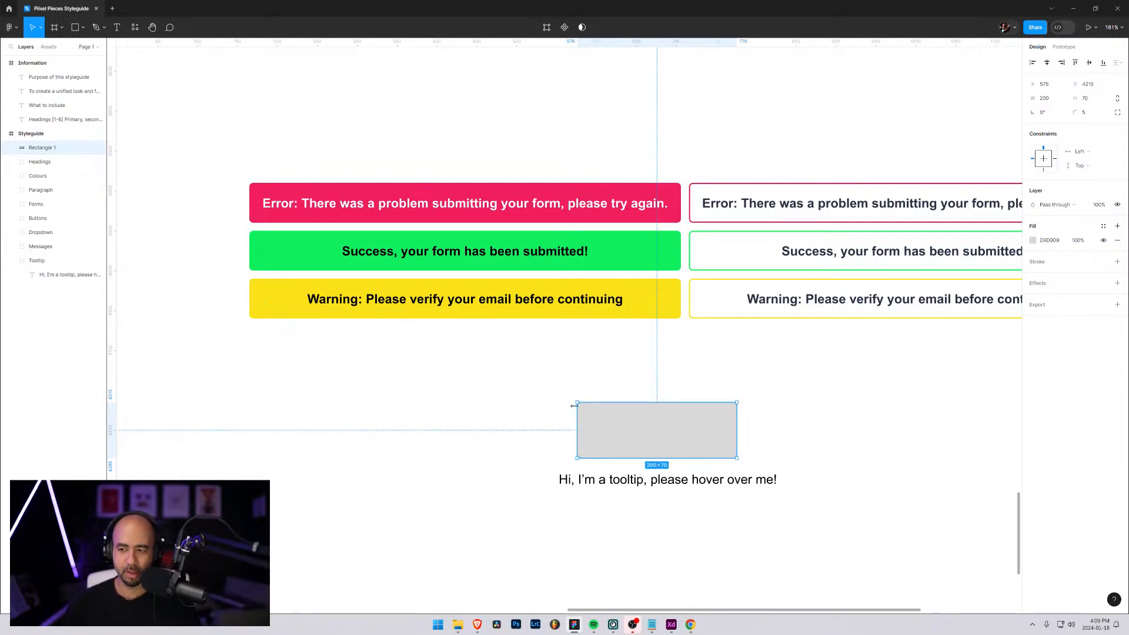
Start sampling a new fill colour for the tooltip rectangle from the neutral colour swatches
{"action": "scroll", "coordinate": [744, 321], "scroll_direction": "up", "scroll_amount": 10}
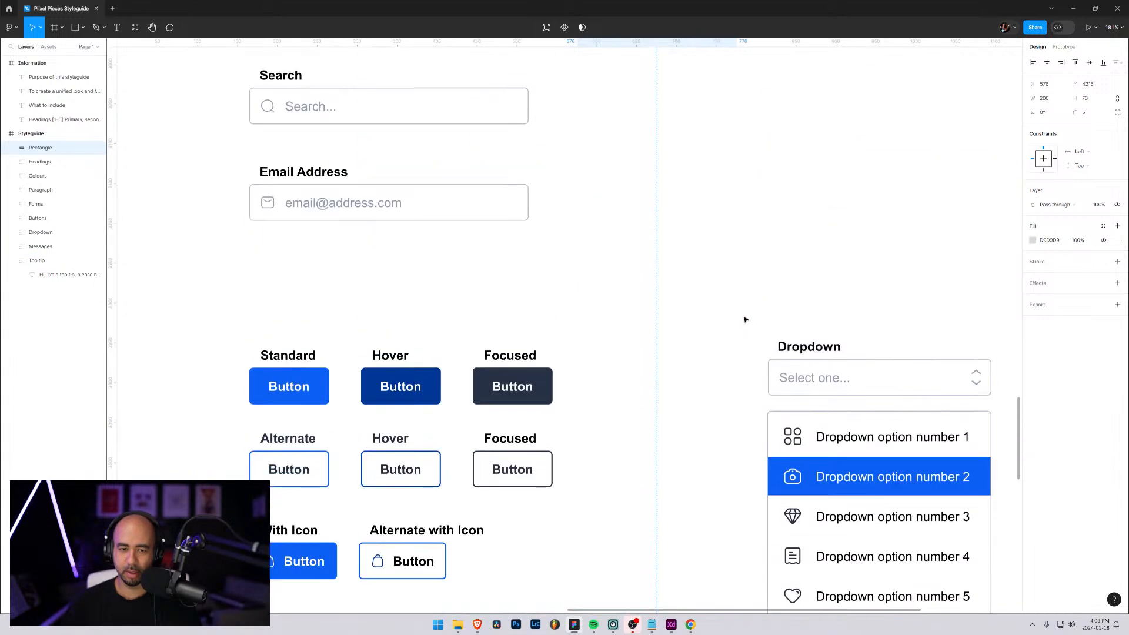
{"action": "scroll", "coordinate": [744, 321], "scroll_direction": "up", "scroll_amount": 10}
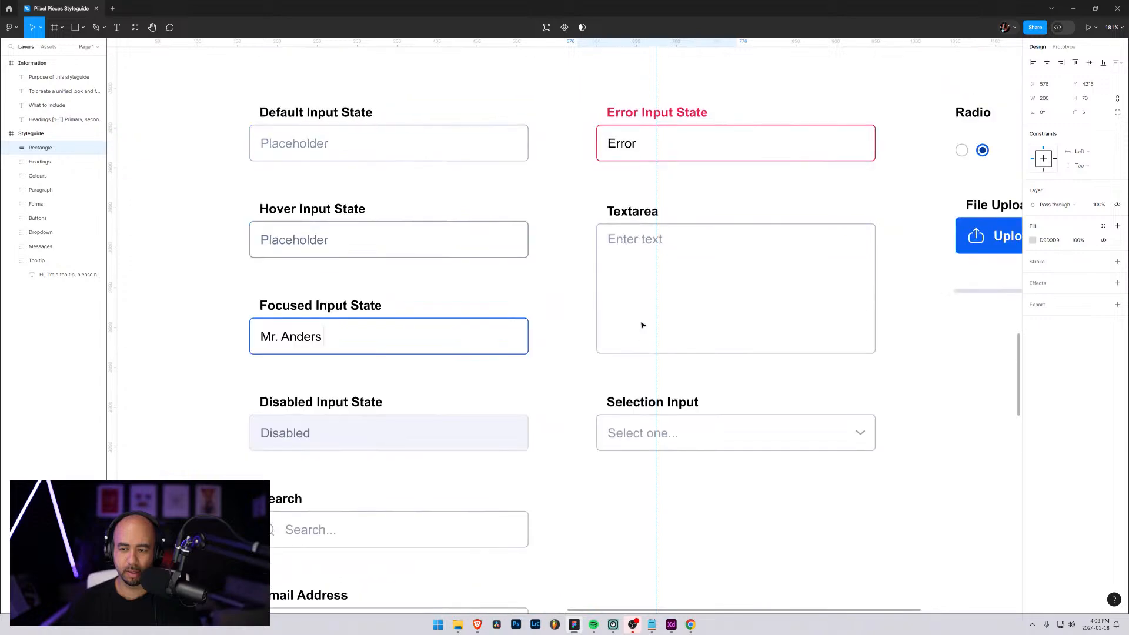
{"action": "scroll", "coordinate": [659, 330], "scroll_direction": "up", "scroll_amount": 10}
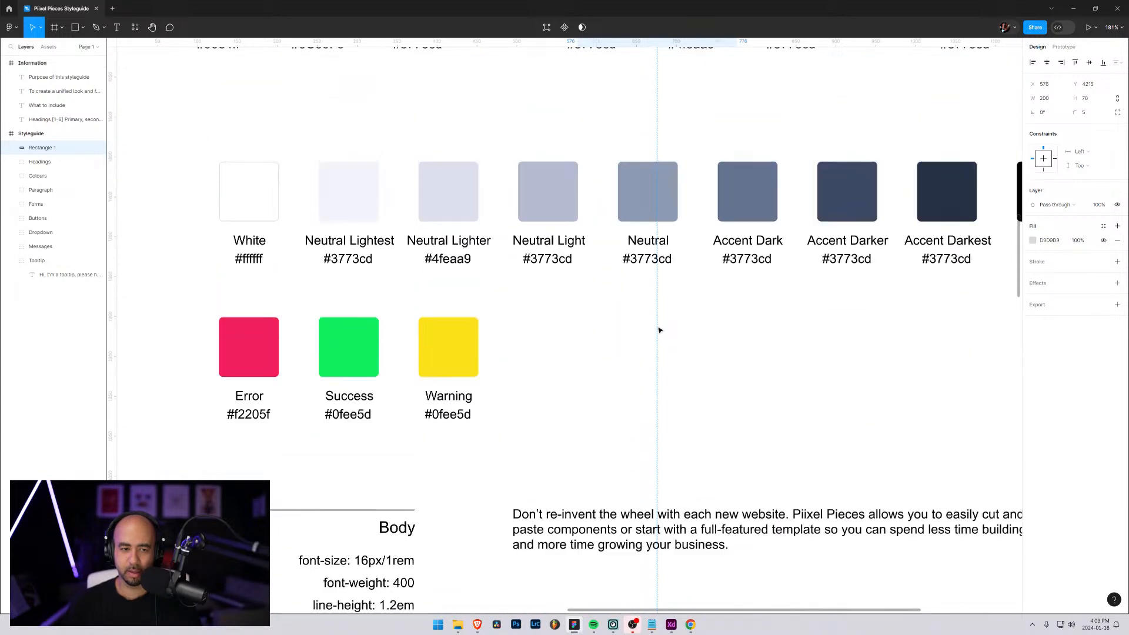
{"action": "left_click", "coordinate": [1033, 241]}
{"action": "left_click", "coordinate": [929, 392]}
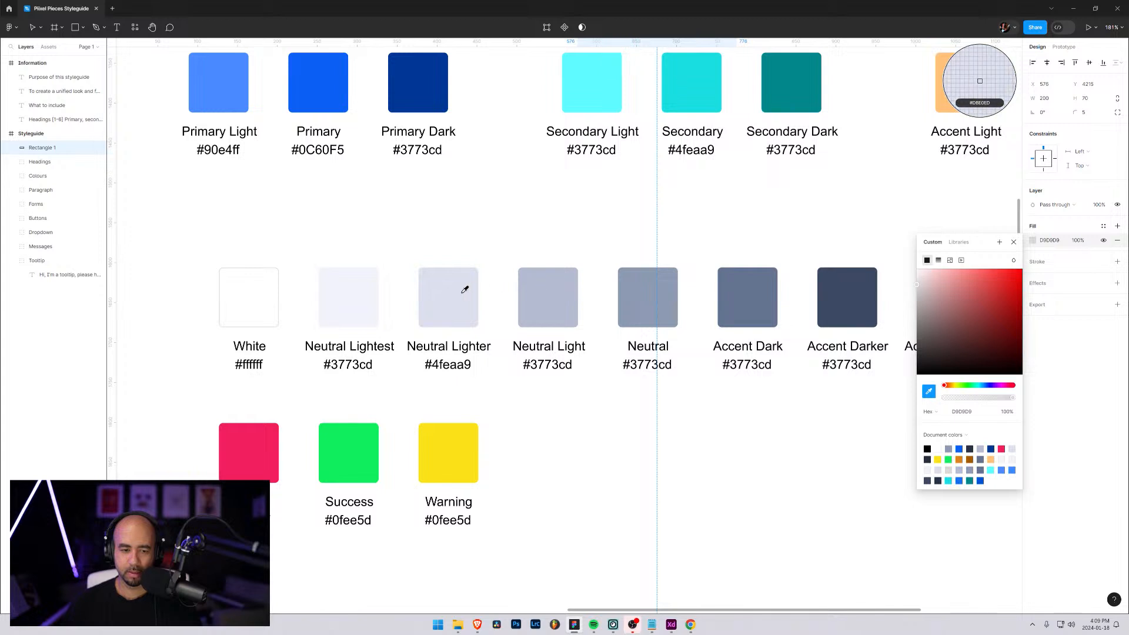
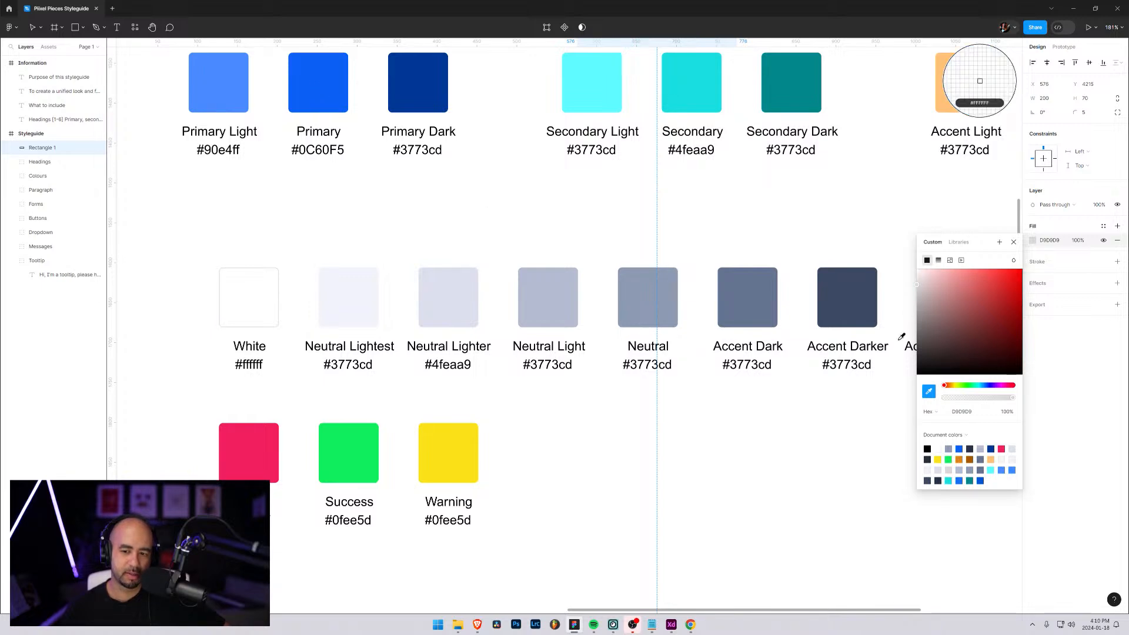
Fill the tooltip rectangle with the Primary blue 0C60F5 sampled from the colour swatches
{"action": "left_click", "coordinate": [325, 84]}
{"action": "key", "text": "Escape"}
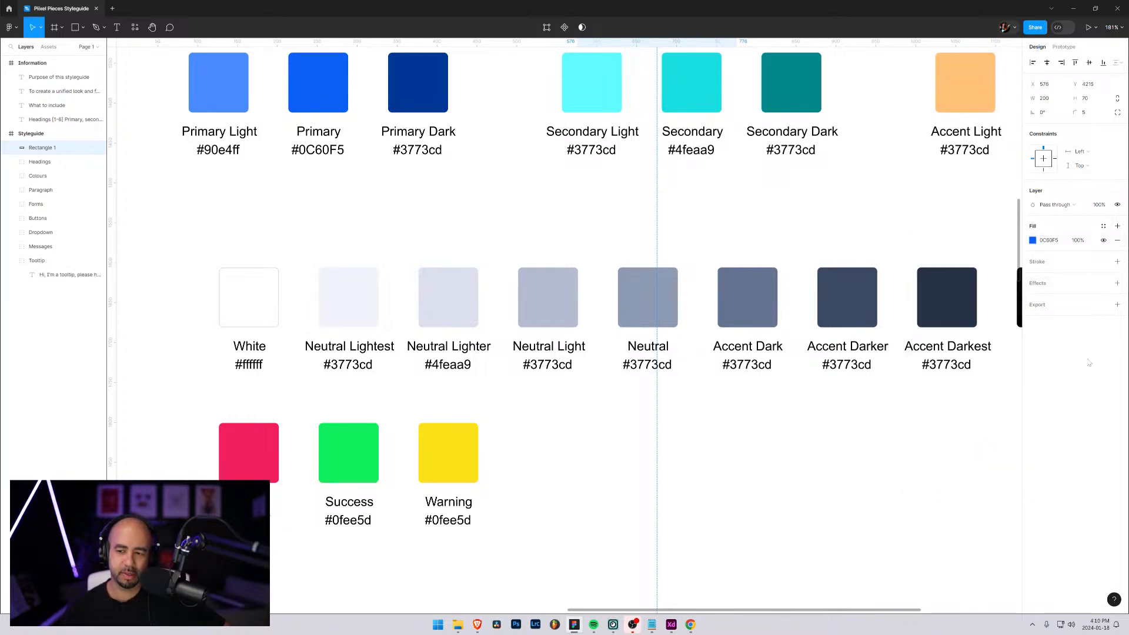
{"action": "scroll", "coordinate": [533, 471], "scroll_direction": "down", "scroll_amount": 15}
{"action": "scroll", "coordinate": [557, 439], "scroll_direction": "down", "scroll_amount": 20}
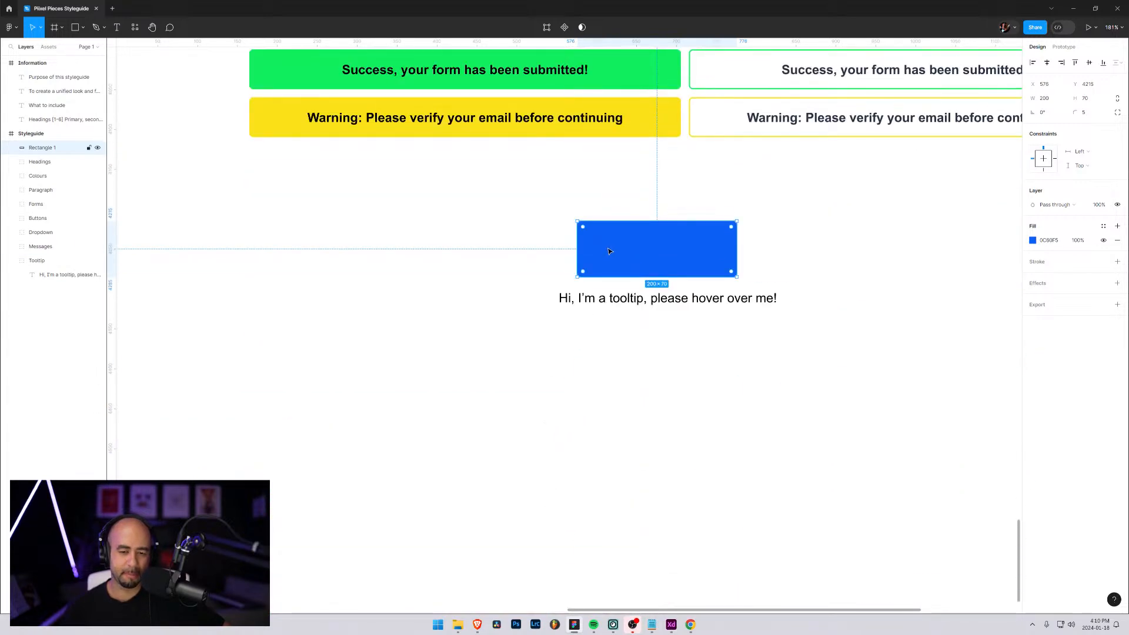
{"action": "left_click", "coordinate": [498, 236]}
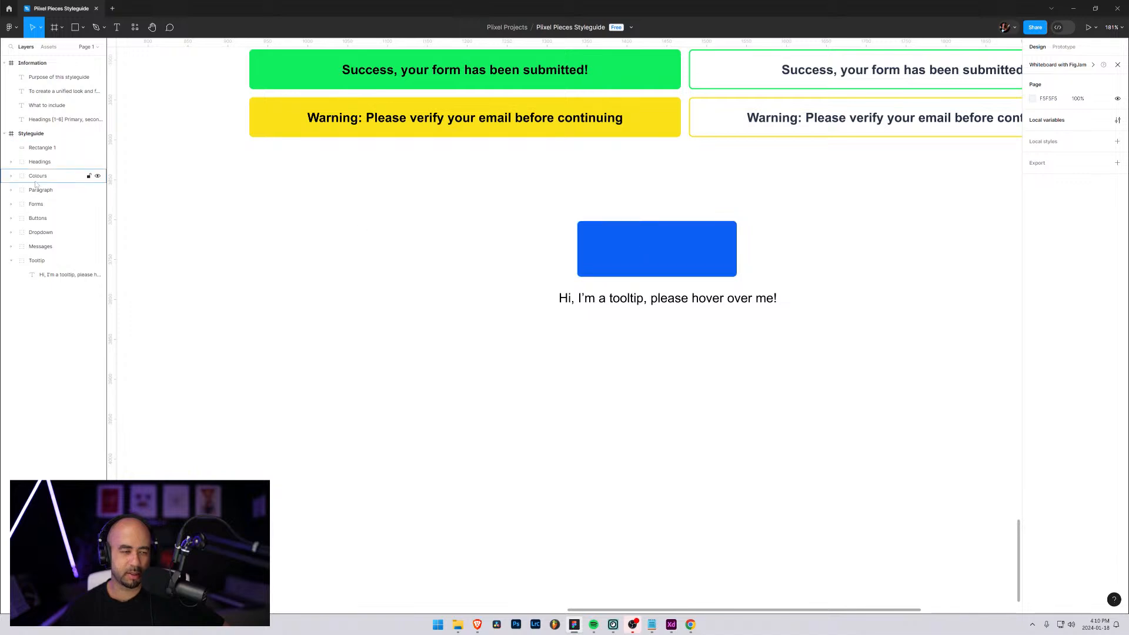
Draw a small triangle just beneath the centre of the blue rectangle and size it to 16 by 16
{"action": "left_click", "coordinate": [83, 28]}
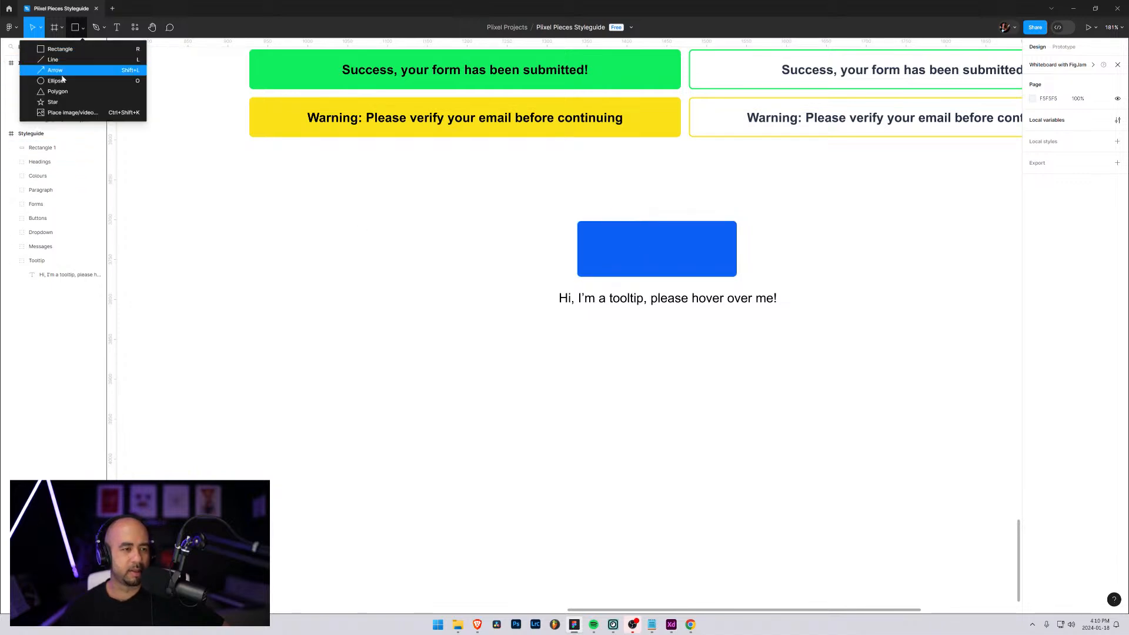
{"action": "left_click", "coordinate": [62, 92]}
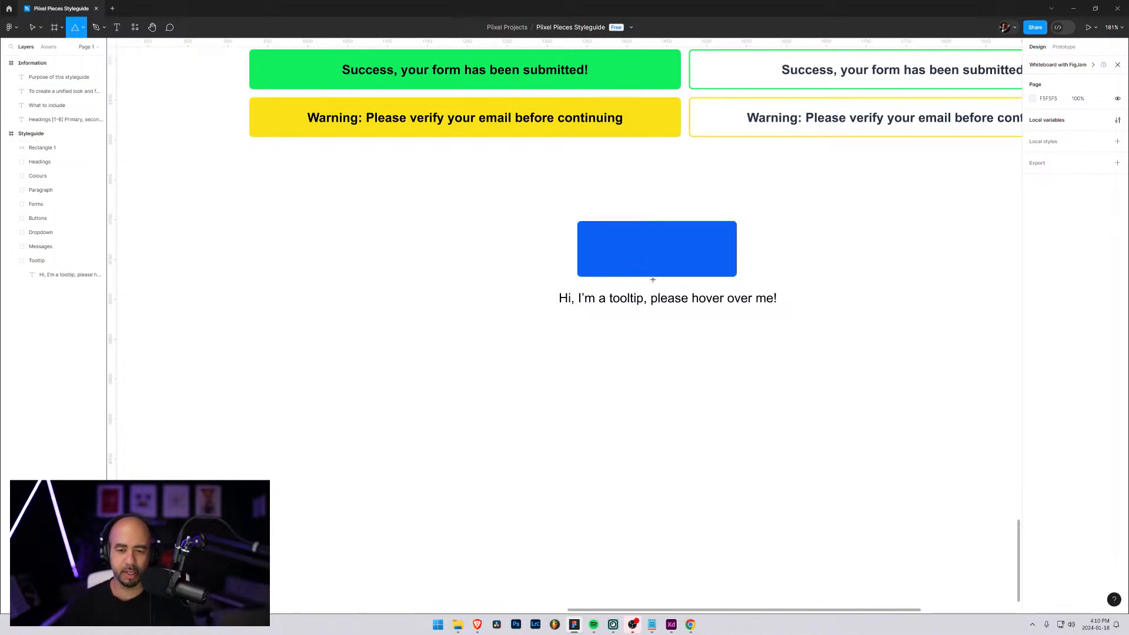
{"action": "left_click_drag", "start_coordinate": [653, 279], "coordinate": [668, 297]}
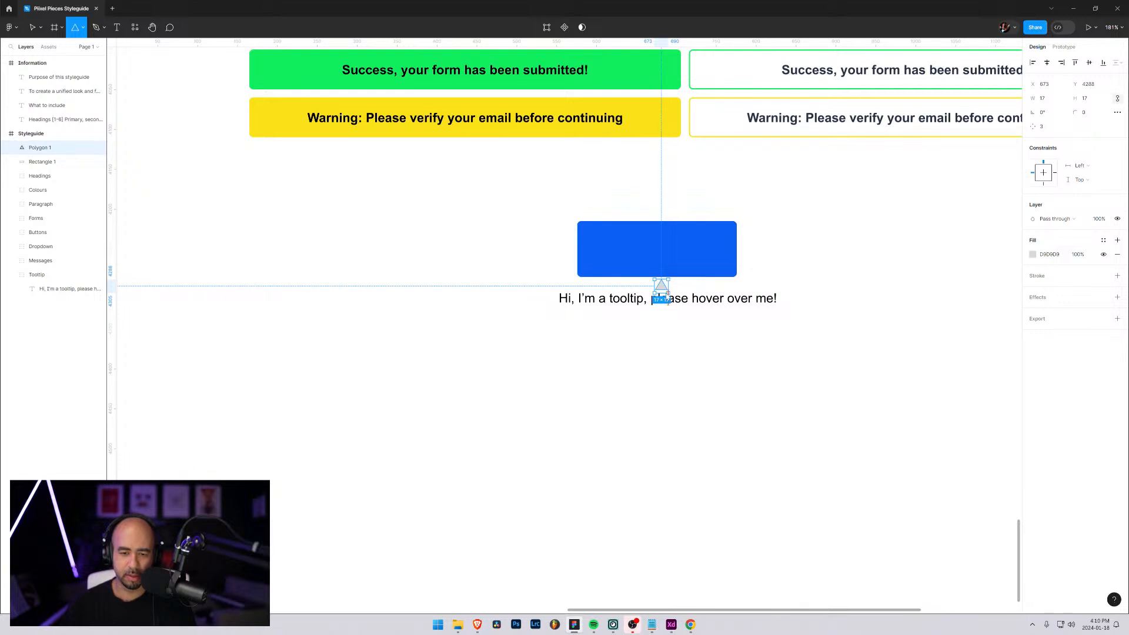
{"action": "left_click", "coordinate": [1049, 100]}
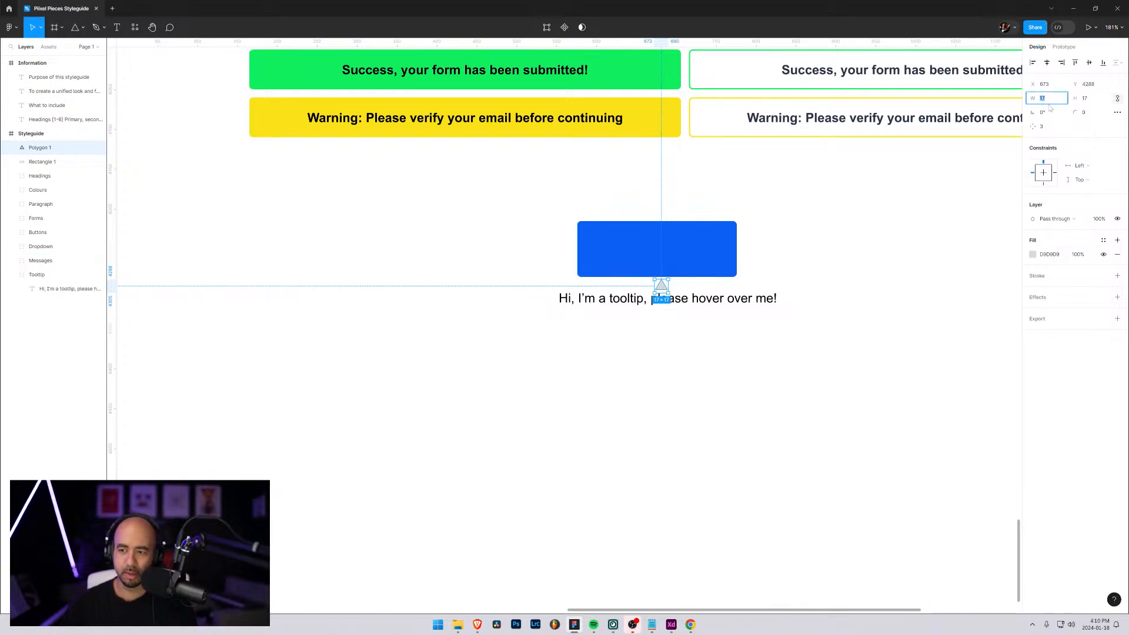
{"action": "type", "text": "16"}
{"action": "key", "text": "Return"}
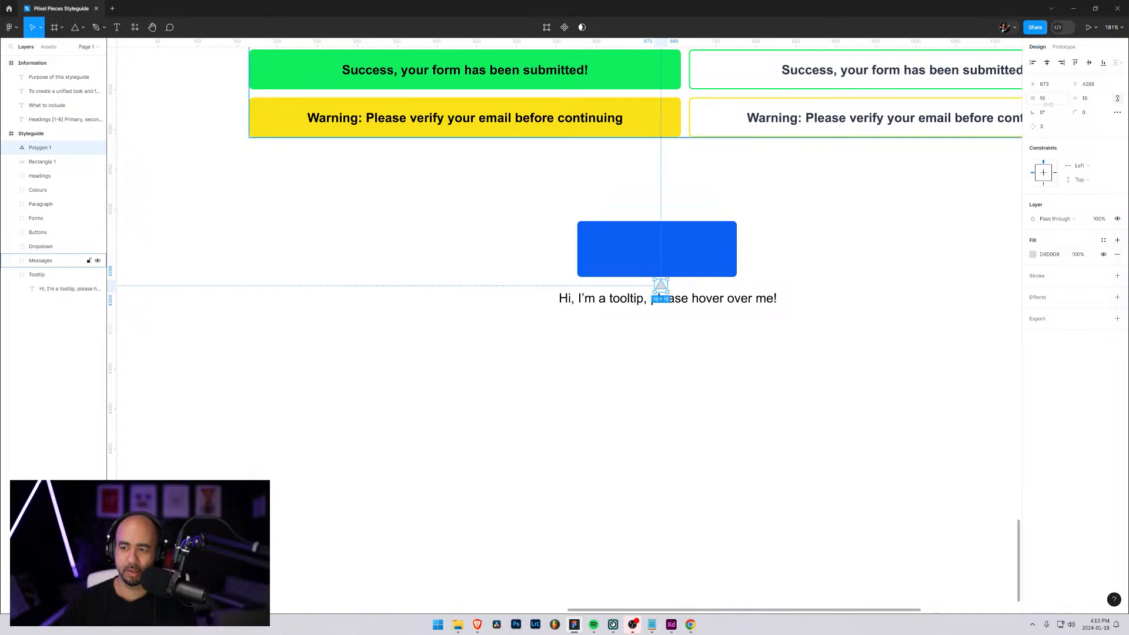
Round the triangle's corners with a radius of 5 and enlarge it to 35 by 35
{"action": "left_click", "coordinate": [1084, 113]}
{"action": "type", "text": "5"}
{"action": "key", "text": "Return"}
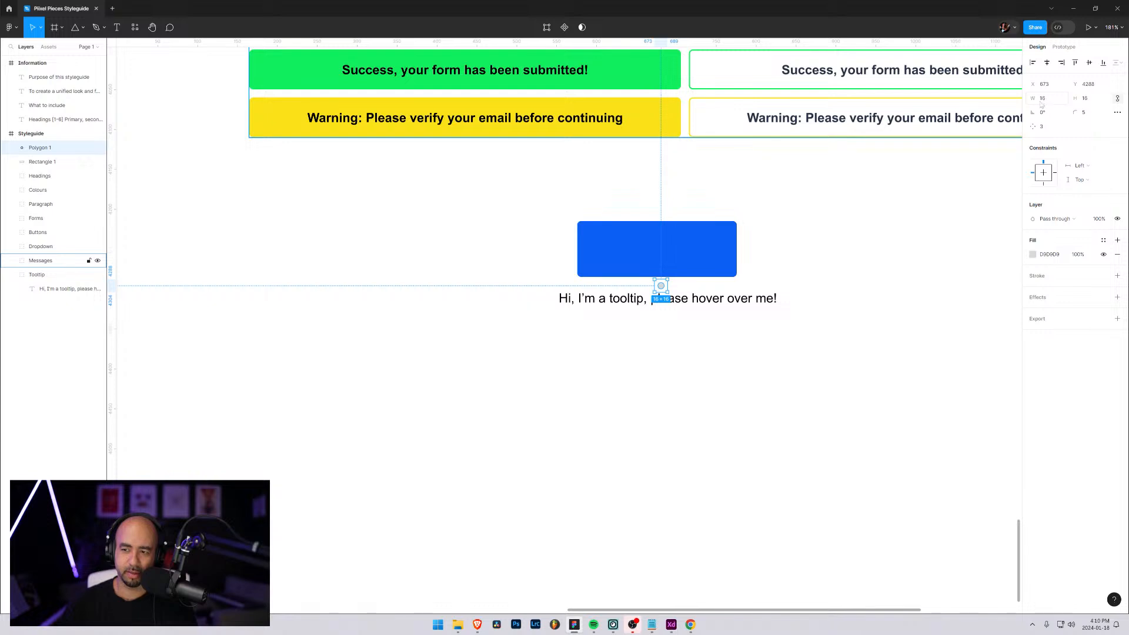
{"action": "left_click_drag", "start_coordinate": [1041, 104], "coordinate": [1040, 99]}
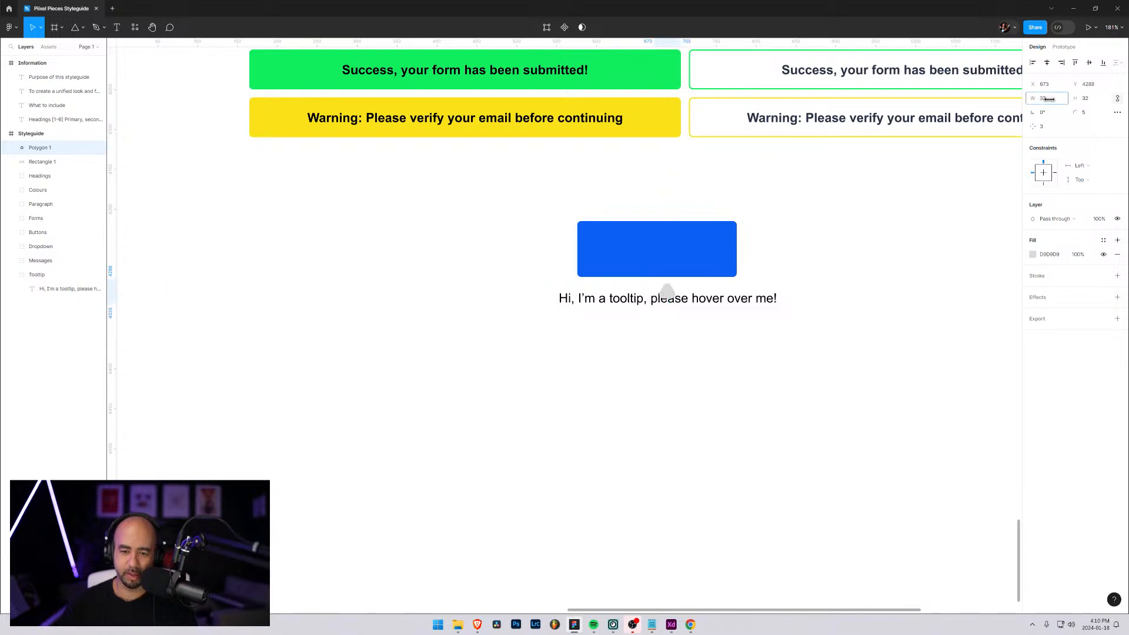
{"action": "left_click_drag", "start_coordinate": [1052, 100], "coordinate": [1052, 99]}
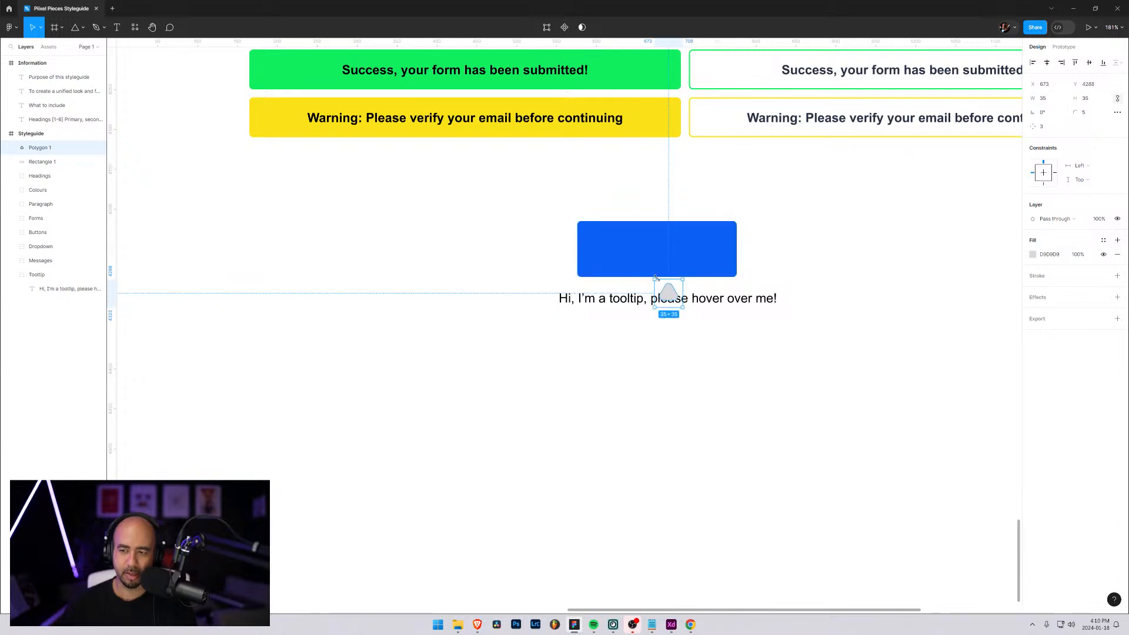
Rotate the triangle 180° and move it onto the middle of the blue rectangle's lower edge
{"action": "left_click", "coordinate": [1048, 113]}
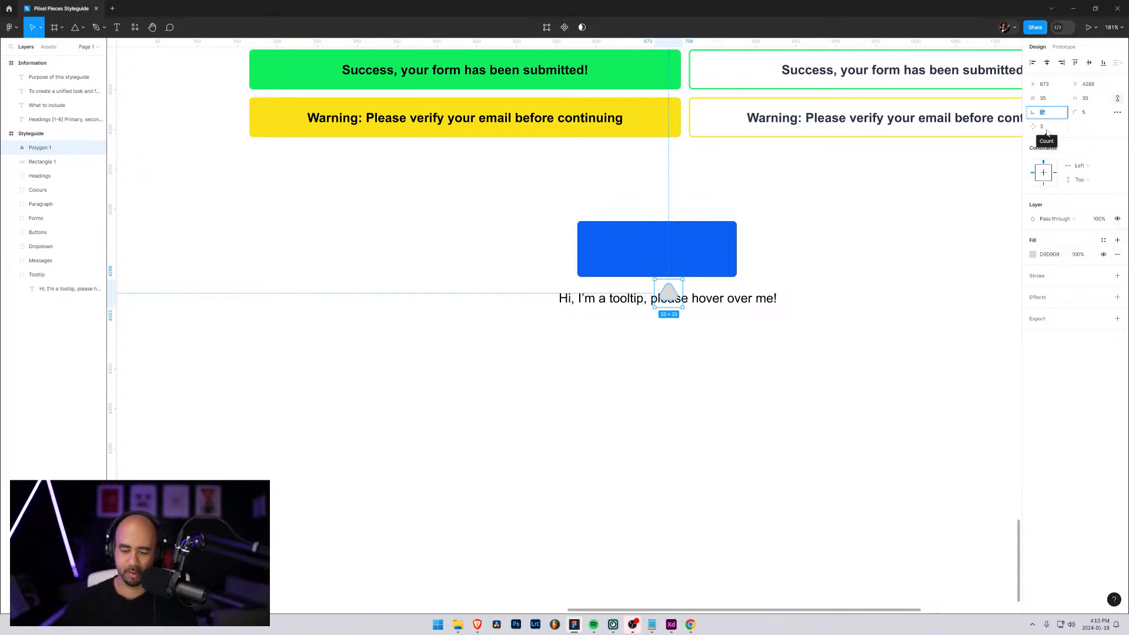
{"action": "type", "text": "180"}
{"action": "key", "text": "Return"}
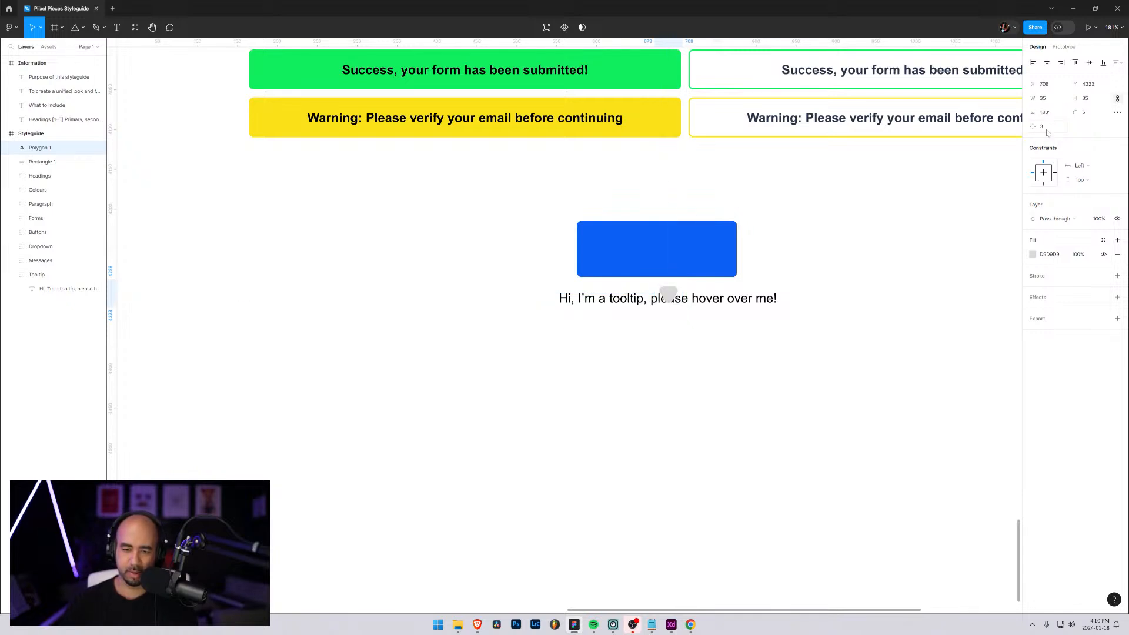
{"action": "left_click_drag", "start_coordinate": [670, 296], "coordinate": [660, 274]}
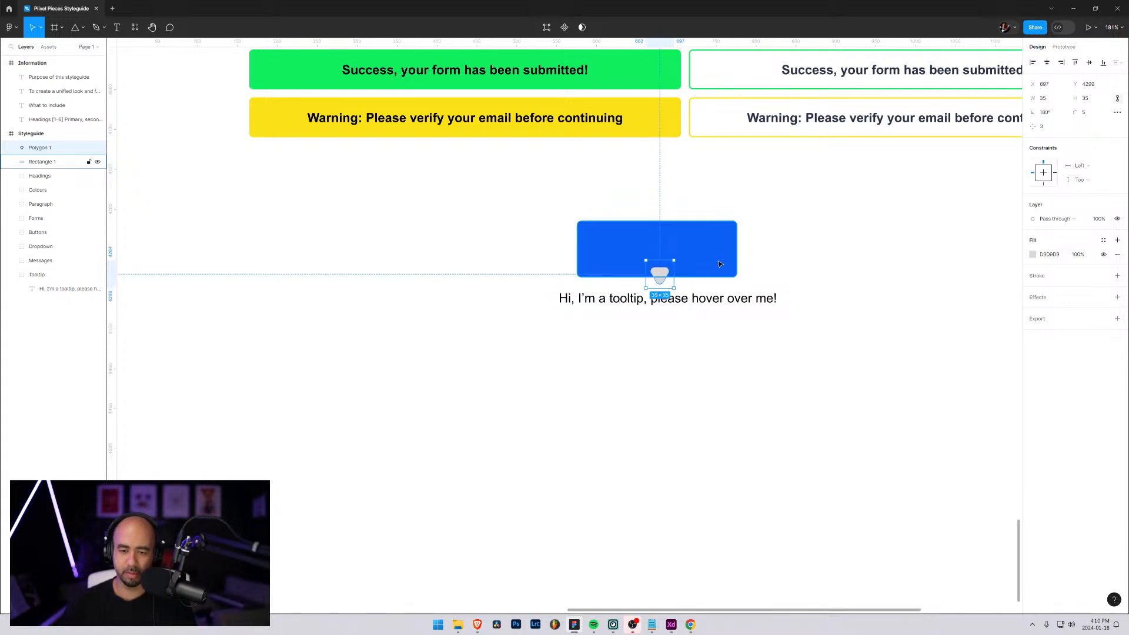
Set the triangle's corner radius to 2 and its size to 16 by 16
{"action": "left_click", "coordinate": [1086, 117]}
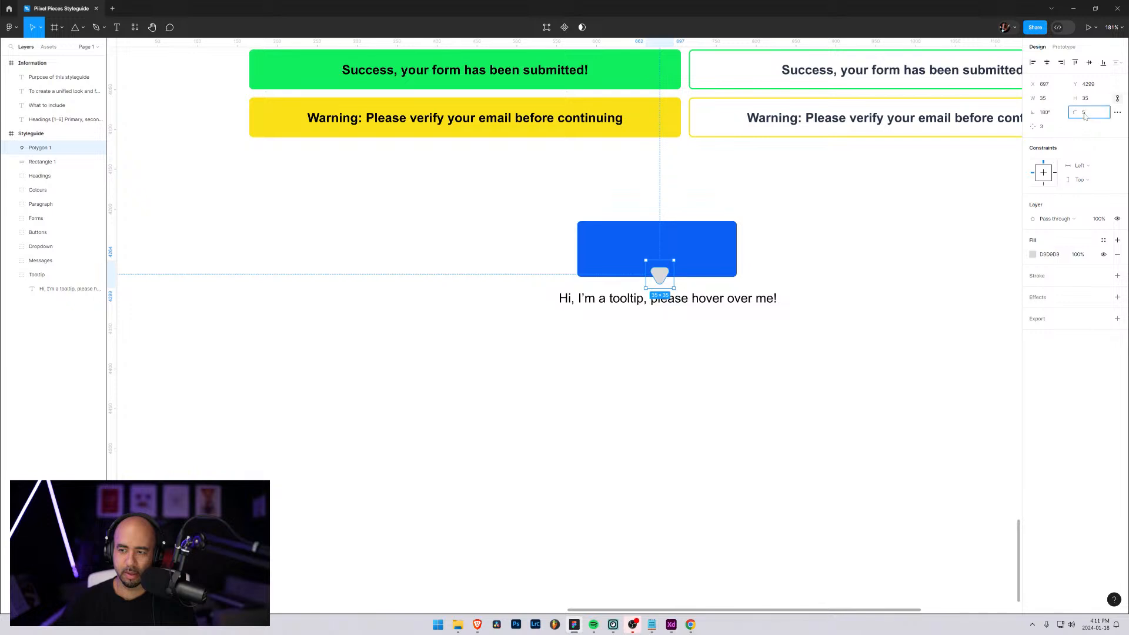
{"action": "type", "text": "2"}
{"action": "key", "text": "Return"}
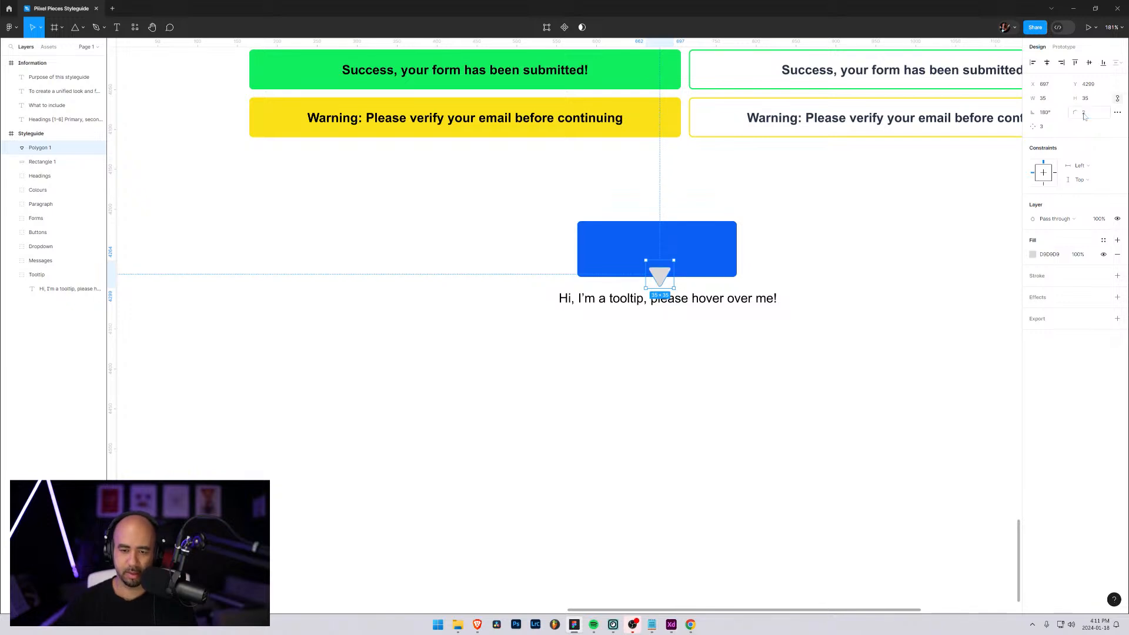
{"action": "left_click", "coordinate": [1047, 101]}
{"action": "type", "text": "16"}
{"action": "key", "text": "Tab"}
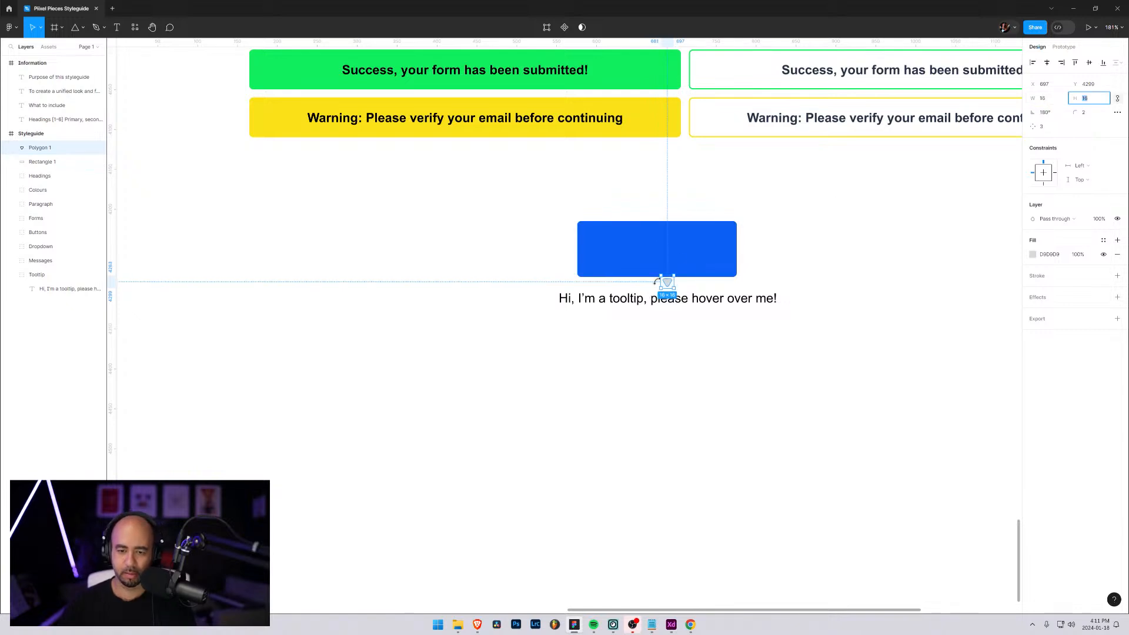
Centre the triangle on the rectangle's lower edge and fill it with the rectangle's blue, 0C60F5
{"action": "left_click_drag", "start_coordinate": [668, 285], "coordinate": [657, 284]}
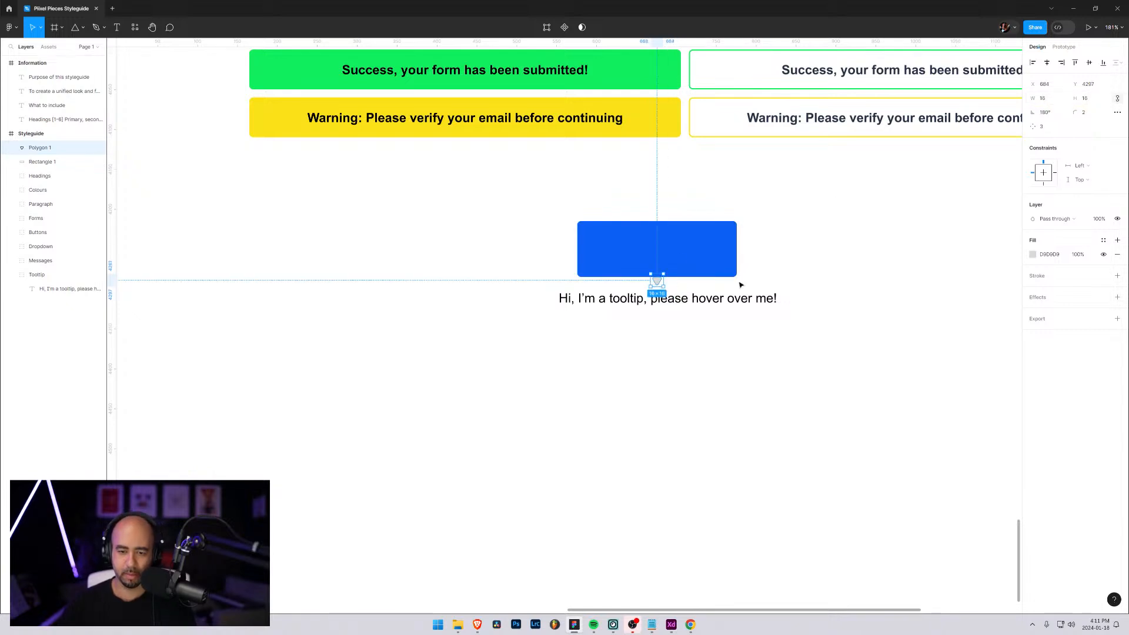
{"action": "key", "text": "Up"}
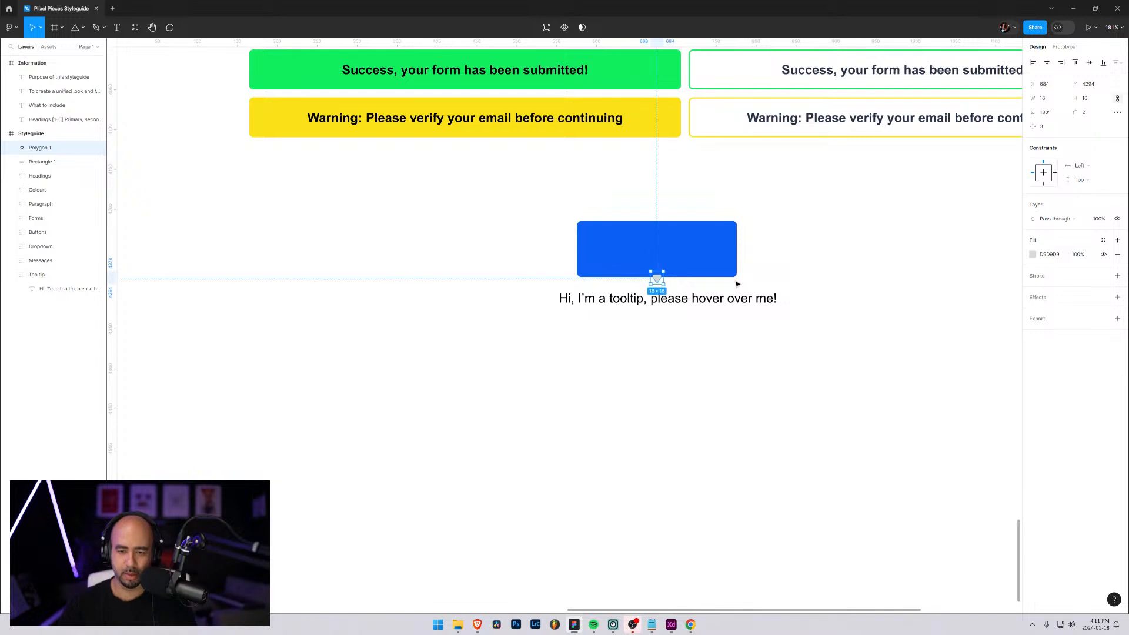
{"action": "left_click", "coordinate": [1033, 254]}
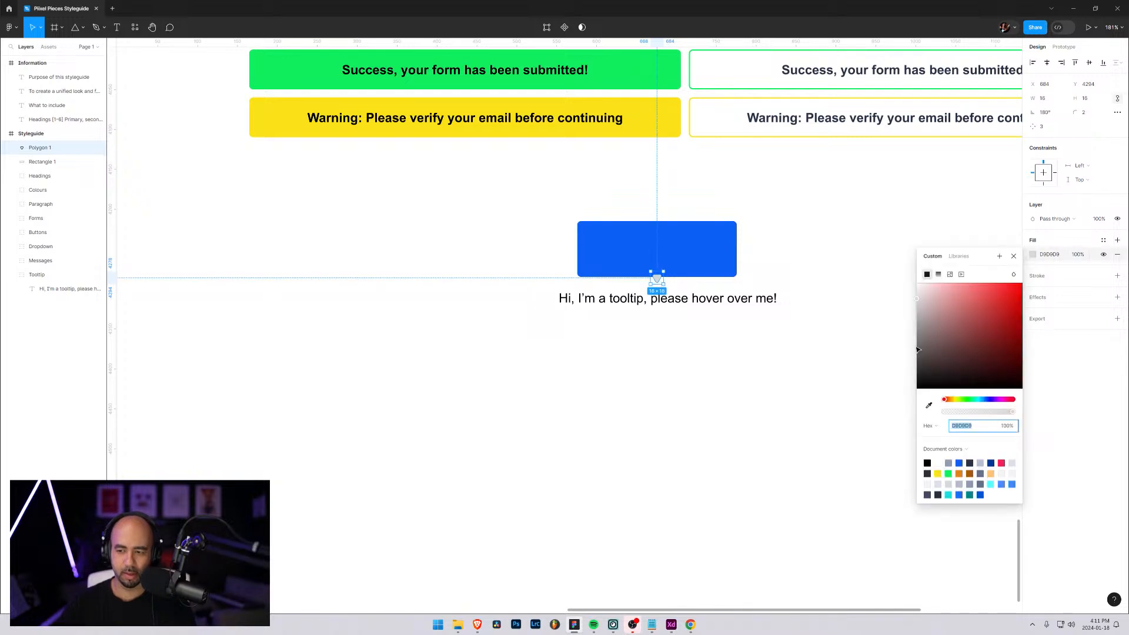
{"action": "left_click", "coordinate": [929, 406]}
{"action": "left_click", "coordinate": [698, 254]}
{"action": "left_click", "coordinate": [874, 247]}
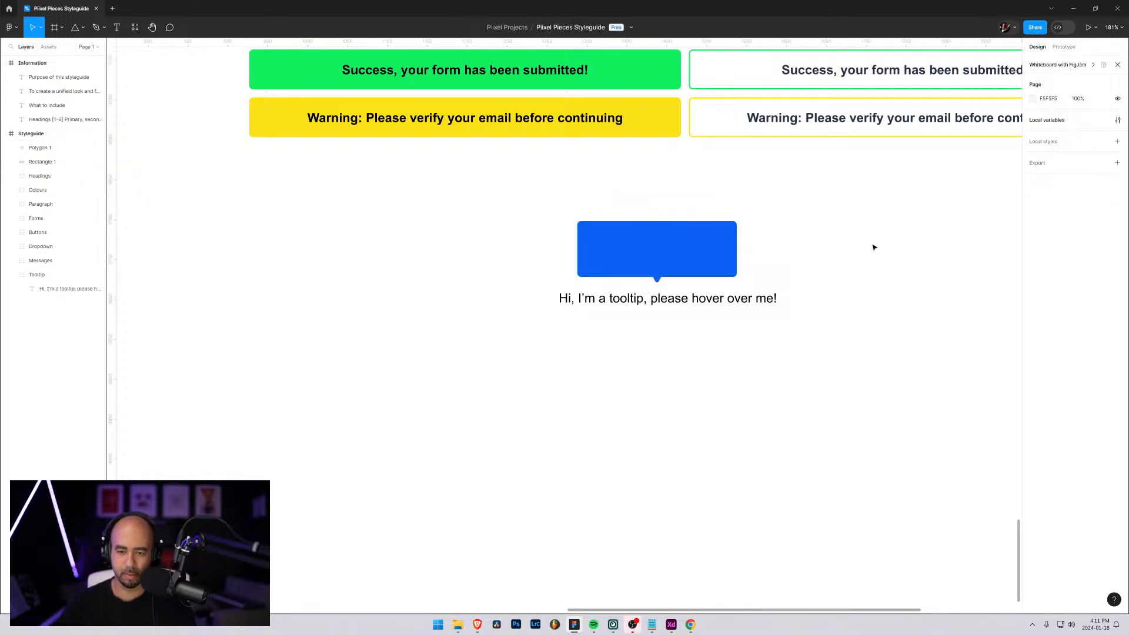
Fine-tune the blue triangle's position to X 684, Y 4294 so it points down from the rectangle's centre
{"action": "left_click", "coordinate": [658, 280]}
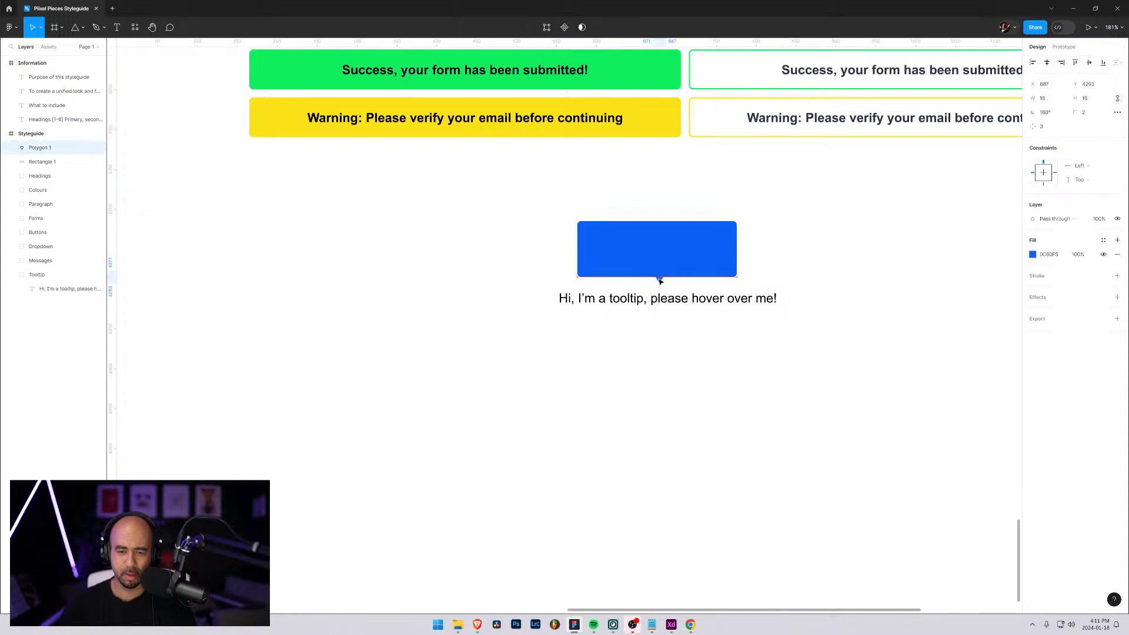
{"action": "left_click_drag", "start_coordinate": [660, 282], "coordinate": [659, 281]}
{"action": "left_click", "coordinate": [837, 250]}
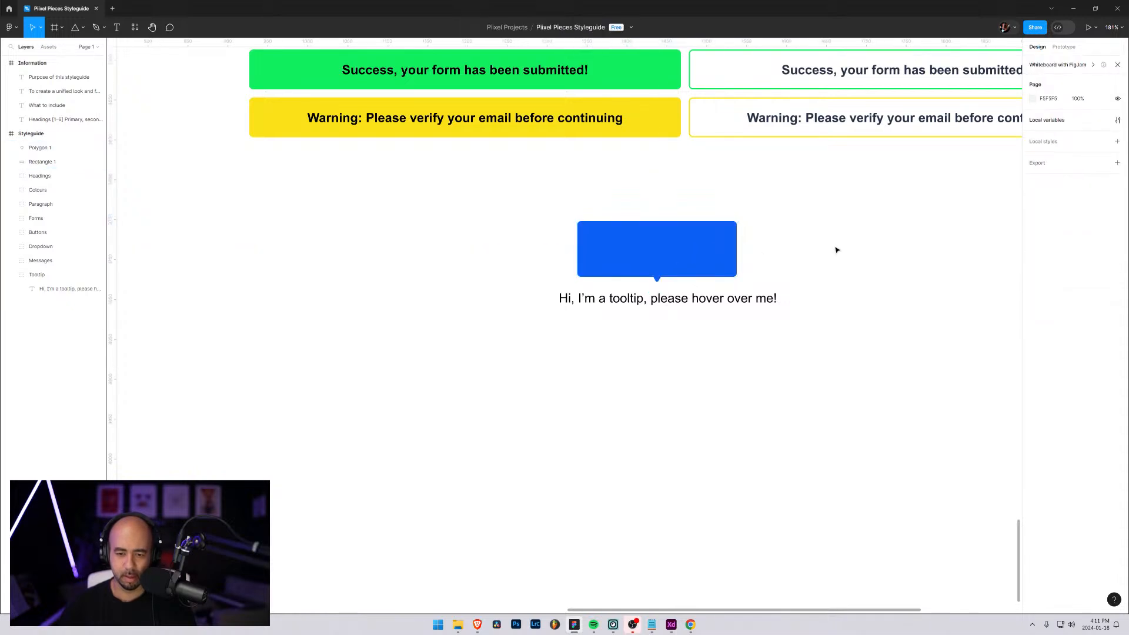
{"action": "scroll", "coordinate": [723, 294], "scroll_direction": "up", "scroll_amount": 6}
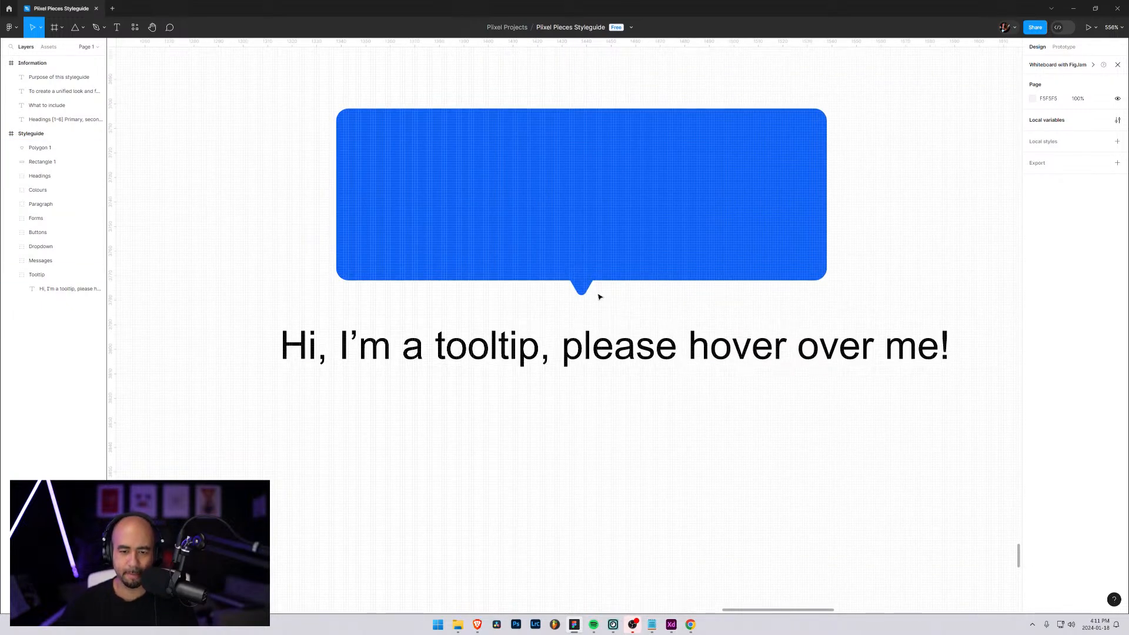
{"action": "left_click", "coordinate": [581, 289]}
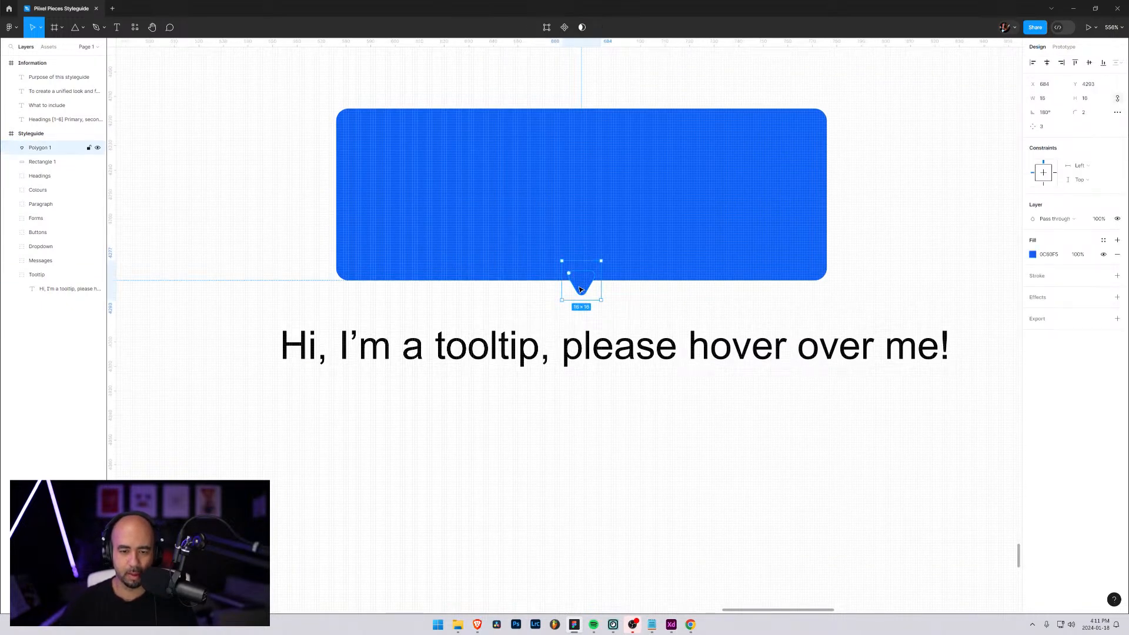
{"action": "key", "text": "Down"}
{"action": "key", "text": "Down"}
{"action": "key", "text": "Up"}
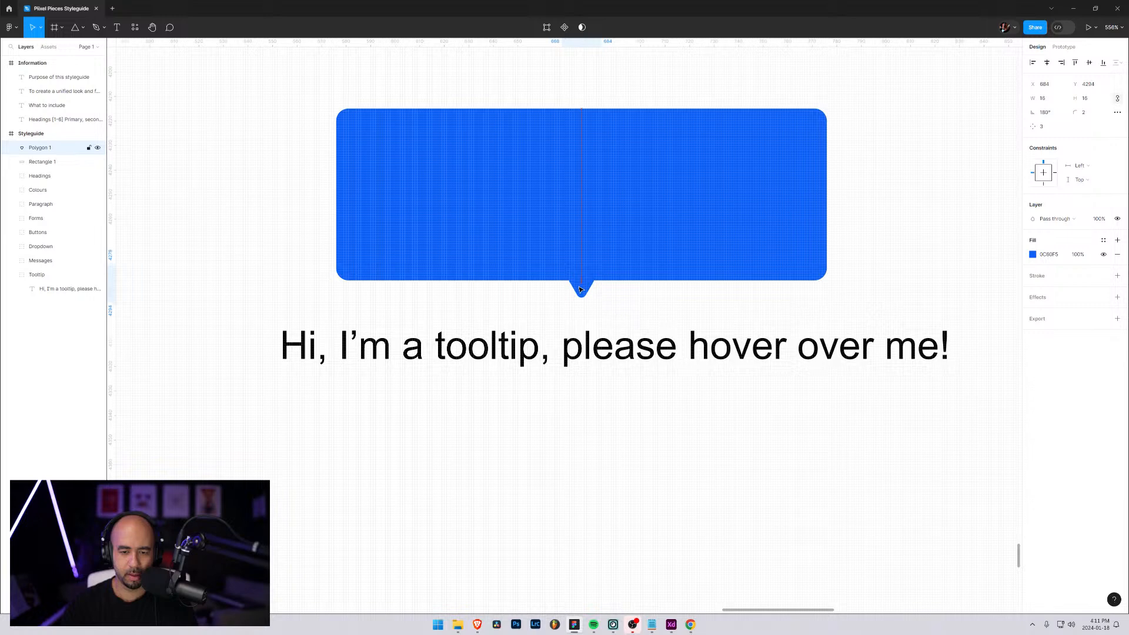
{"action": "left_click", "coordinate": [975, 267]}
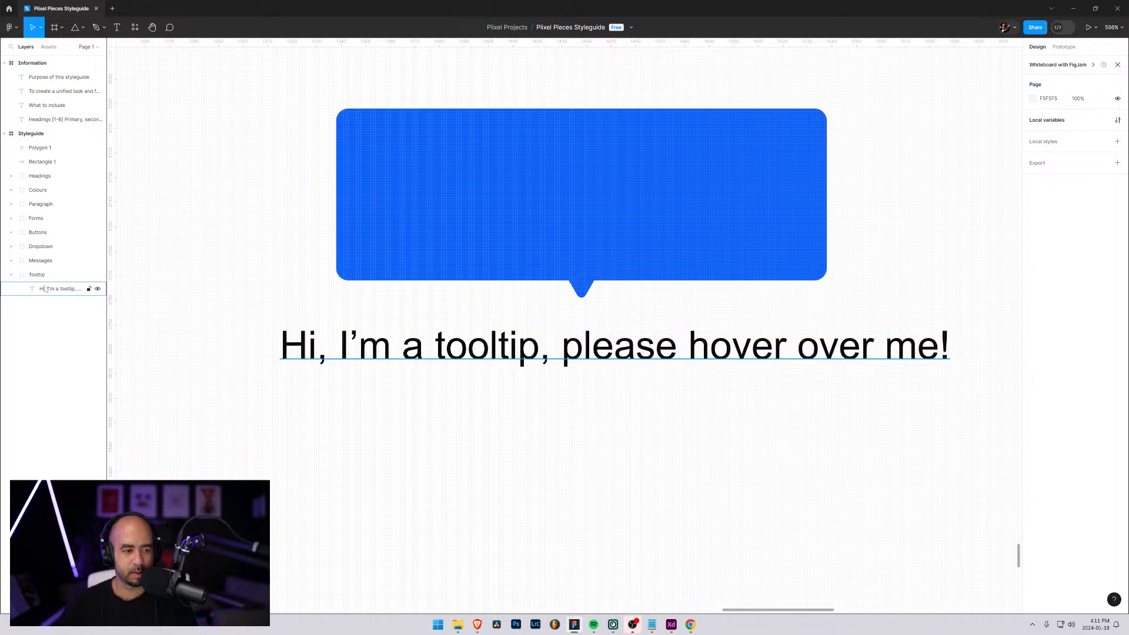
Group the triangle with the rectangle and move the new group into the Tooltip group above the text layer
{"action": "left_click", "coordinate": [42, 148]}
{"action": "left_click", "coordinate": [46, 166], "text": "shift"}
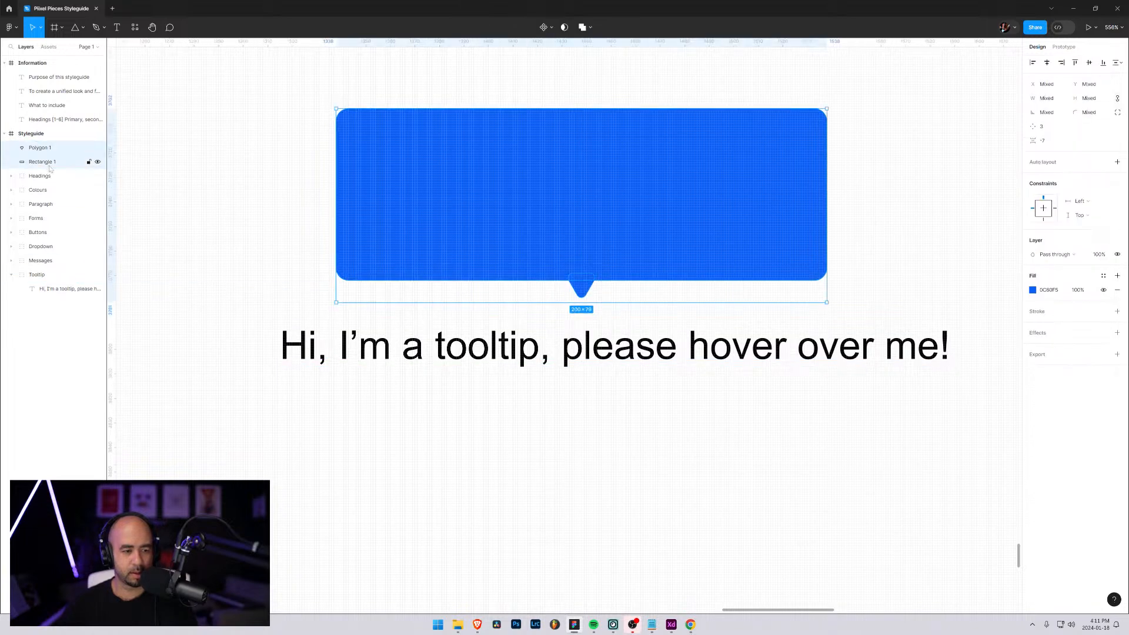
{"action": "key", "text": "ctrl+g"}
{"action": "left_click_drag", "start_coordinate": [45, 152], "coordinate": [43, 266]}
{"action": "left_click", "coordinate": [42, 278]}
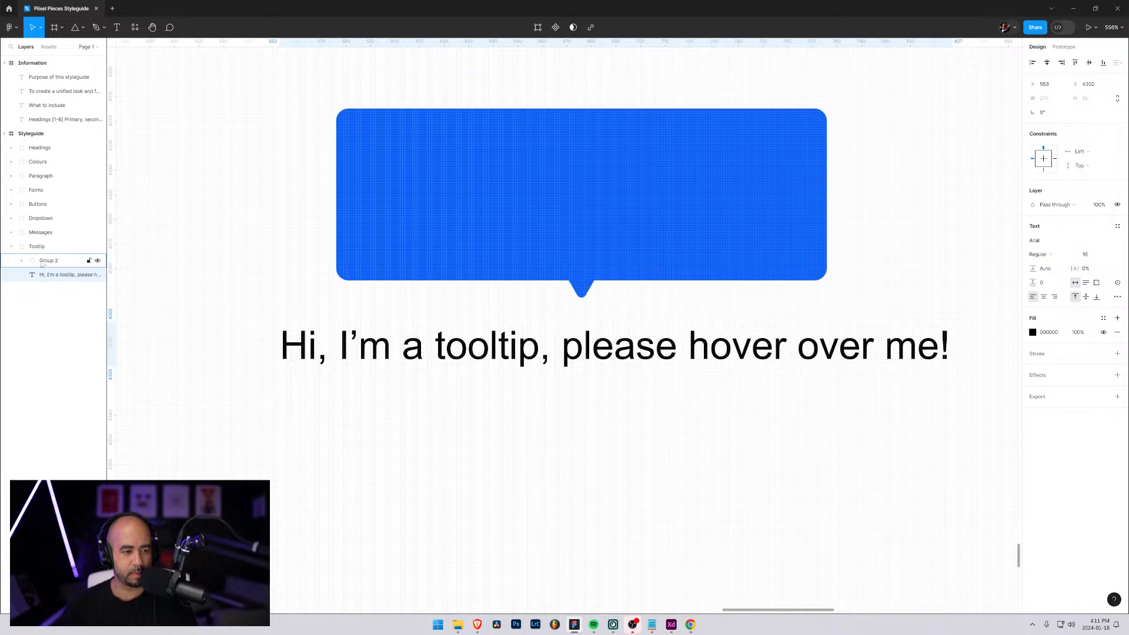
Rename the new group inside Tooltip as "Tooltip Body"
{"action": "left_click", "coordinate": [50, 261]}
{"action": "double_click", "coordinate": [54, 262]}
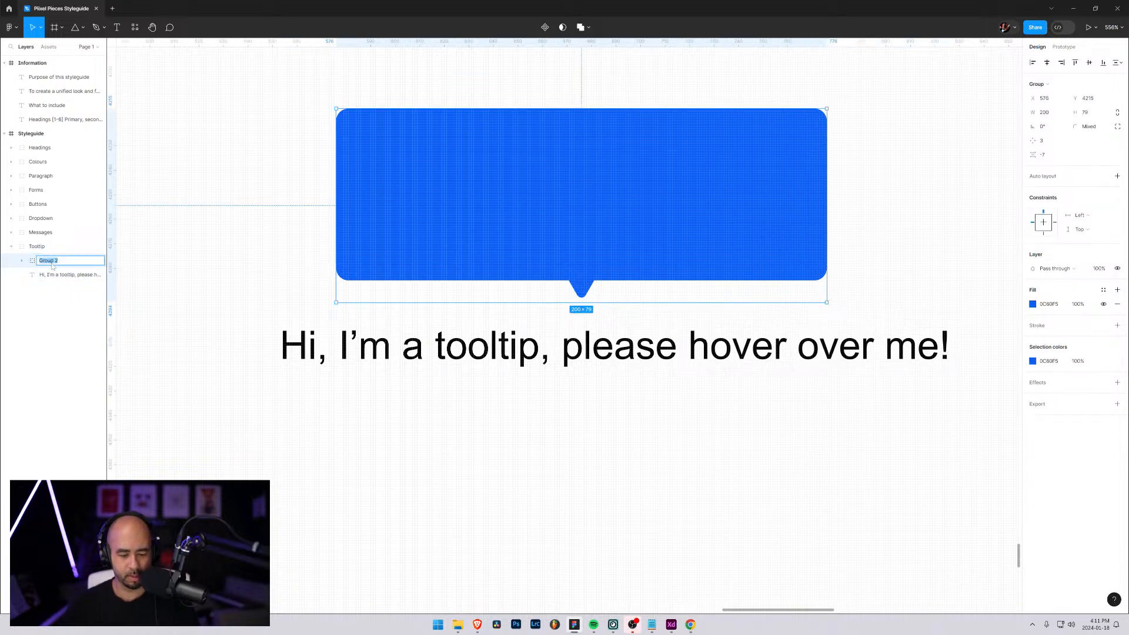
{"action": "type", "text": "Tooltip Body"}
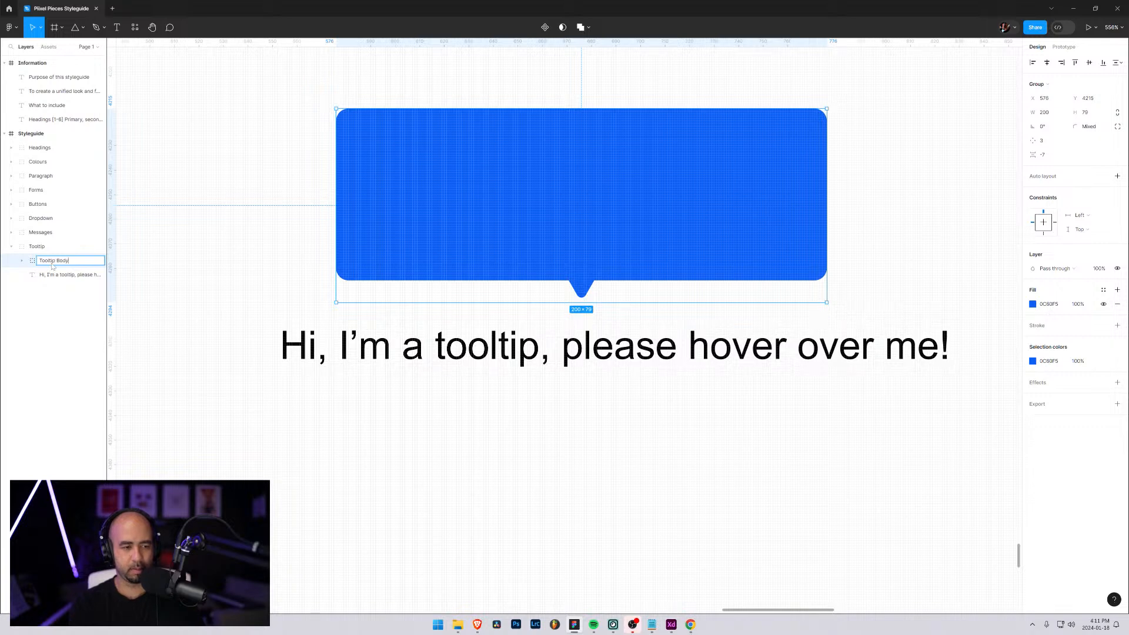
{"action": "key", "text": "Return"}
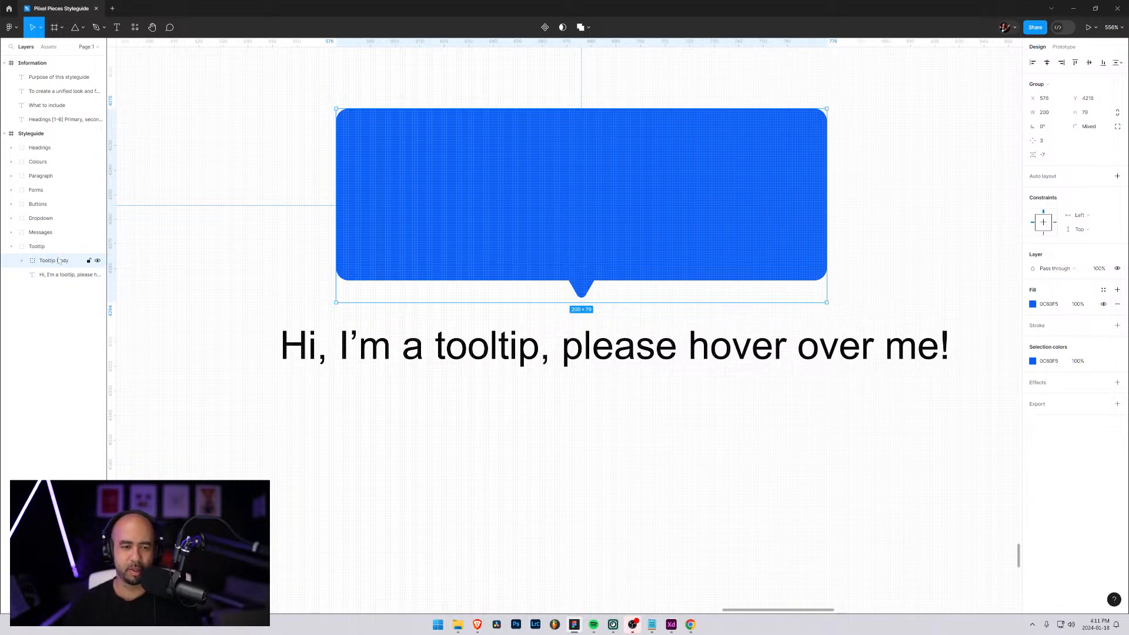
Move the Tooltip Body group to X 538, Y 4224, with its pointer just above the start of the tooltip text
{"action": "left_click_drag", "start_coordinate": [526, 205], "coordinate": [431, 227]}
{"action": "scroll", "coordinate": [478, 264], "scroll_direction": "down", "scroll_amount": 2}
{"action": "scroll", "coordinate": [467, 269], "scroll_direction": "down", "scroll_amount": 8}
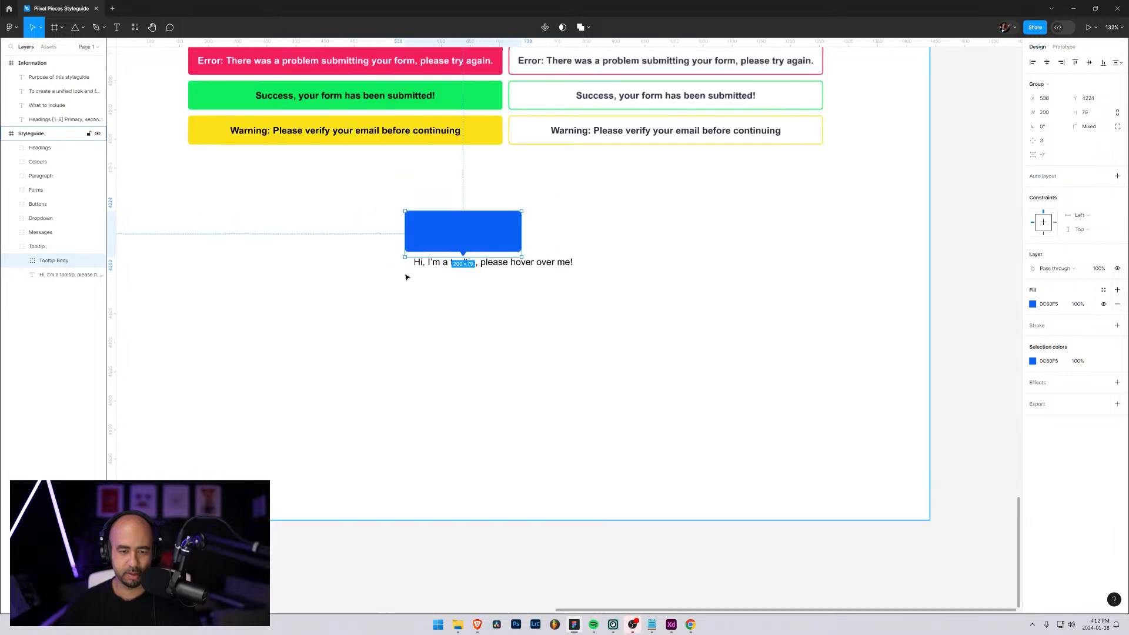
{"action": "left_click", "coordinate": [329, 231]}
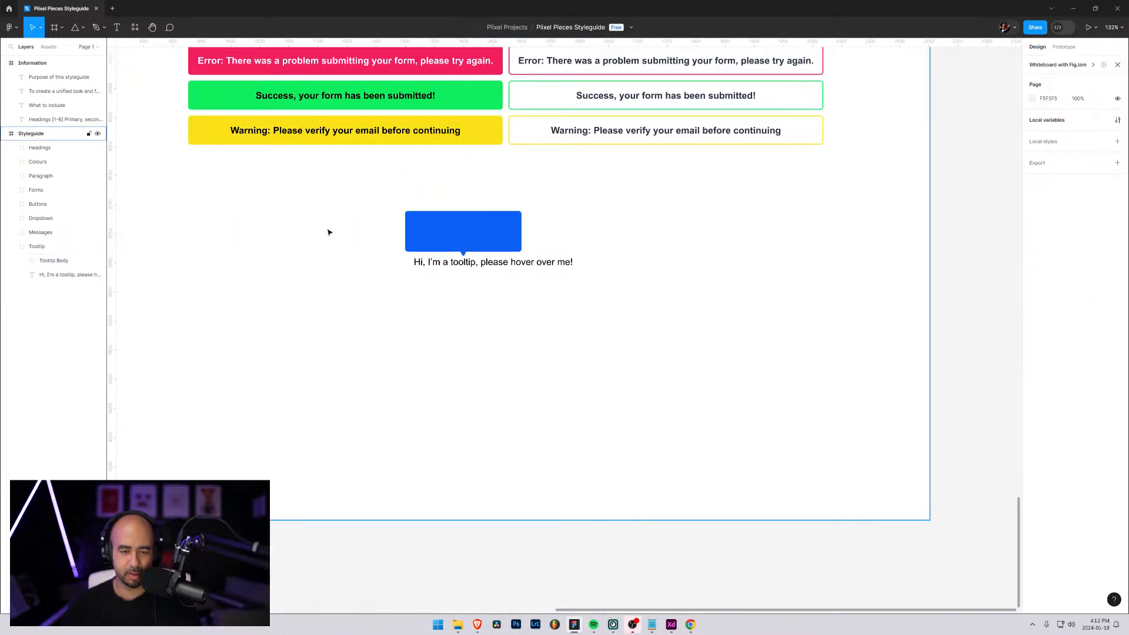
{"action": "scroll", "coordinate": [405, 236], "scroll_direction": "up", "scroll_amount": 10}
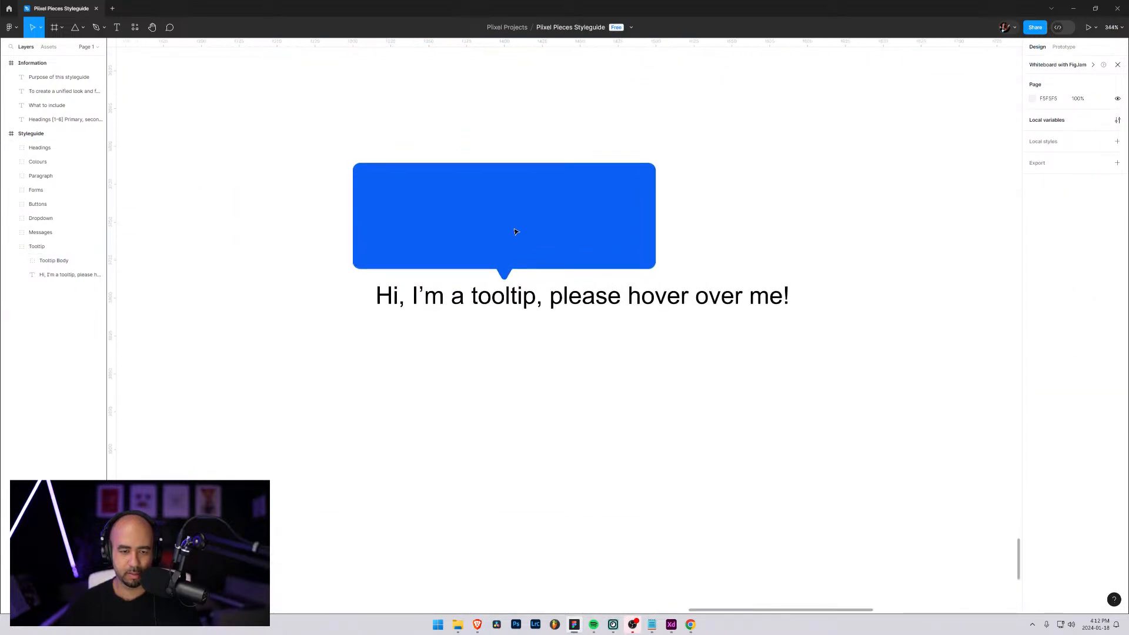
Add a text layer beside the bubble reading "Hello, you've just hovered over a tooltip and caused some text to appear right over the text in question."
{"action": "key", "text": "t"}
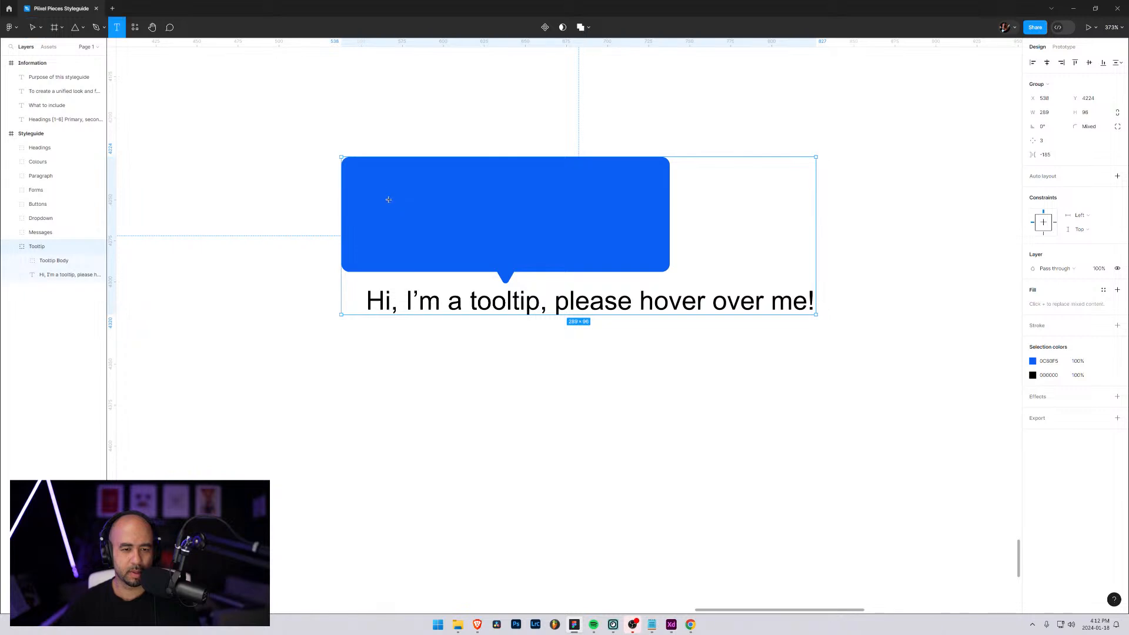
{"action": "left_click", "coordinate": [191, 233]}
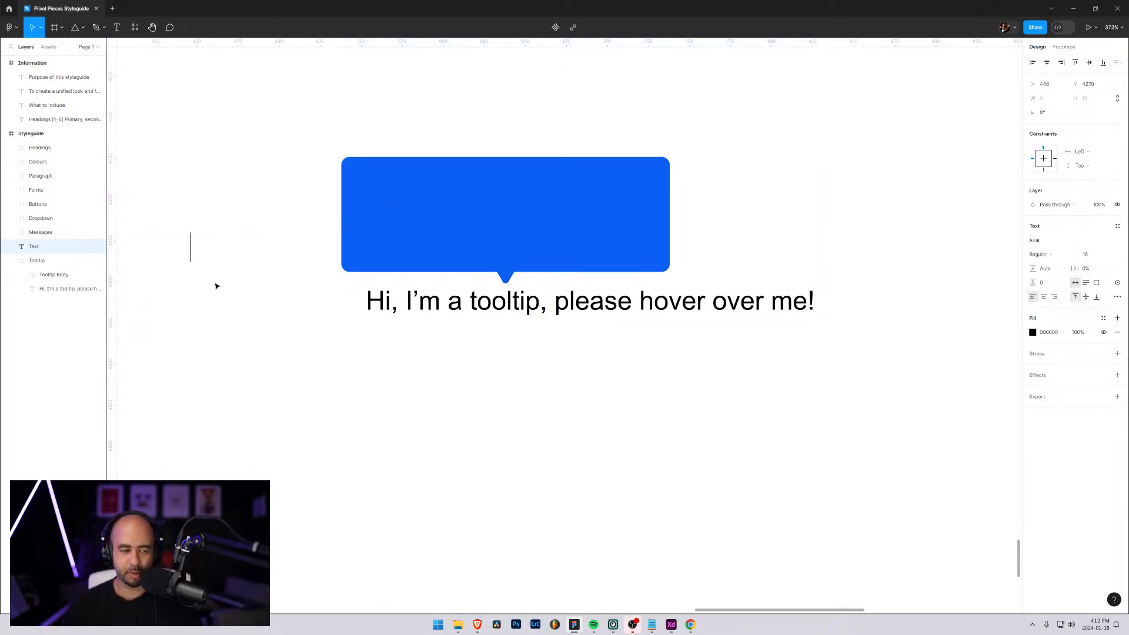
{"action": "type", "text": "fdsa"}
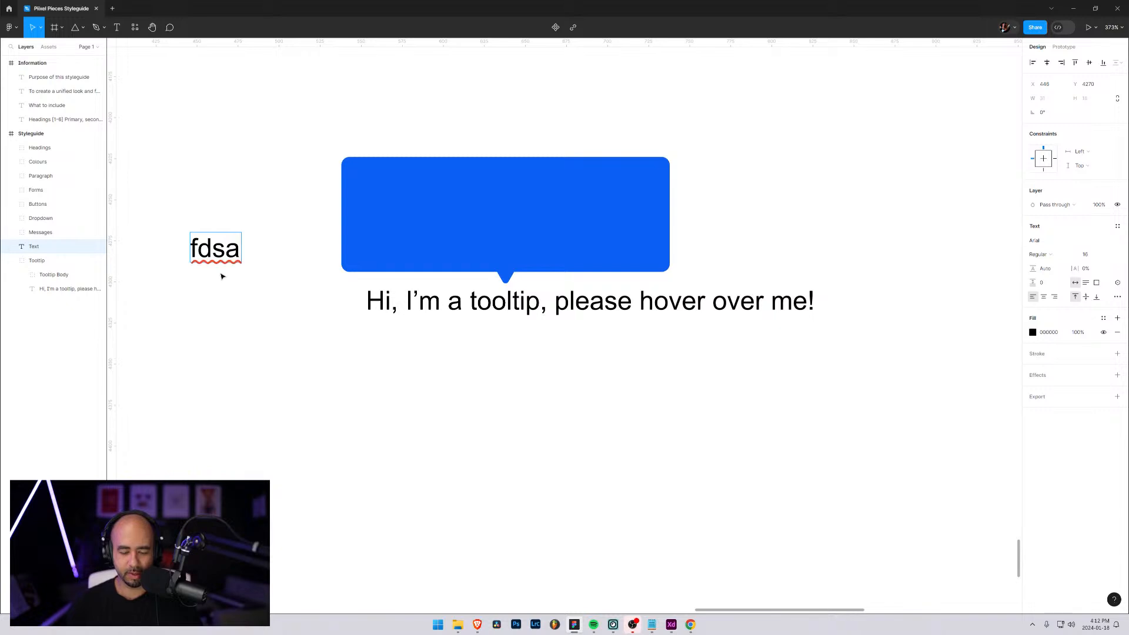
{"action": "key", "text": "BackSpace"}
{"action": "key", "text": "BackSpace"}
{"action": "key", "text": "BackSpace"}
{"action": "key", "text": "BackSpace"}
{"action": "type", "text": "H"}
{"action": "key", "text": "BackSpace"}
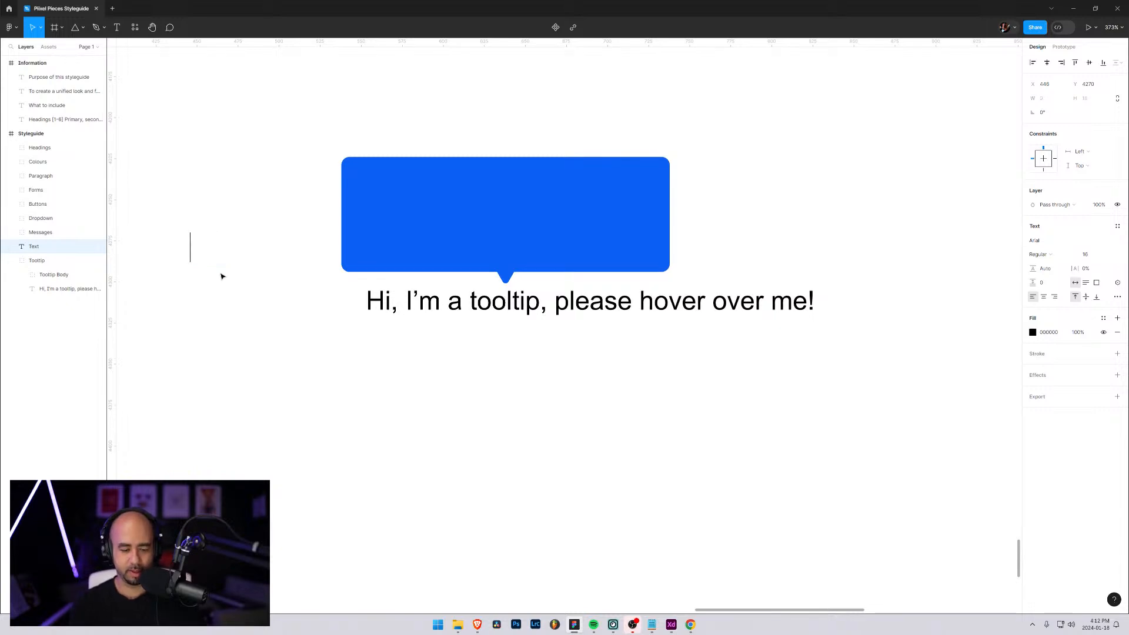
{"action": "type", "text": "Hello, you've"}
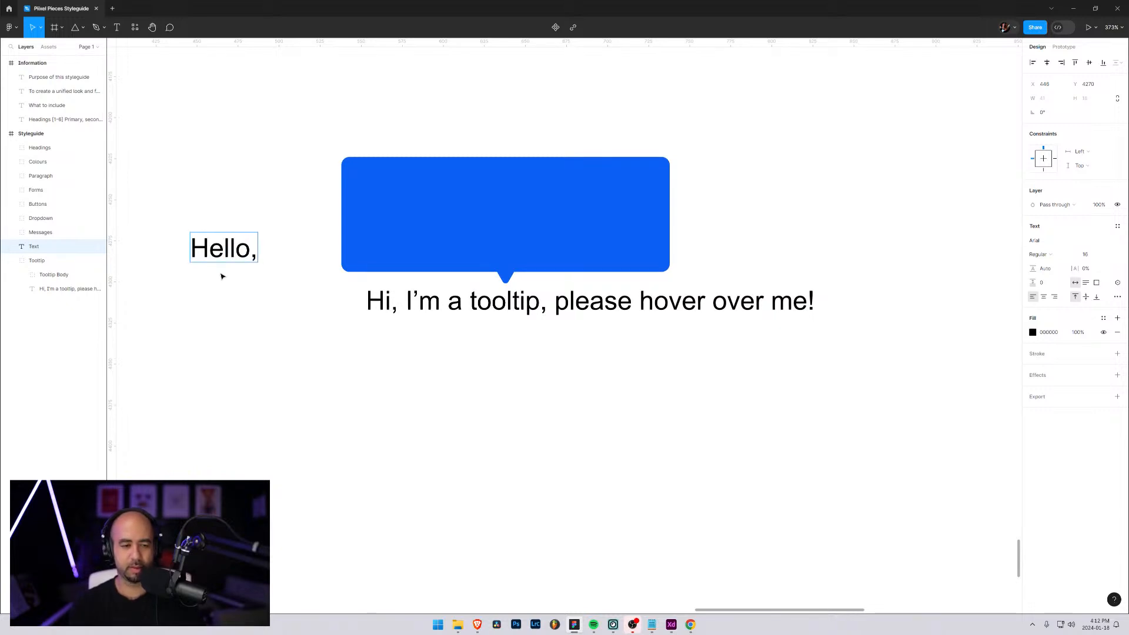
{"action": "type", "text": " just hoverd"}
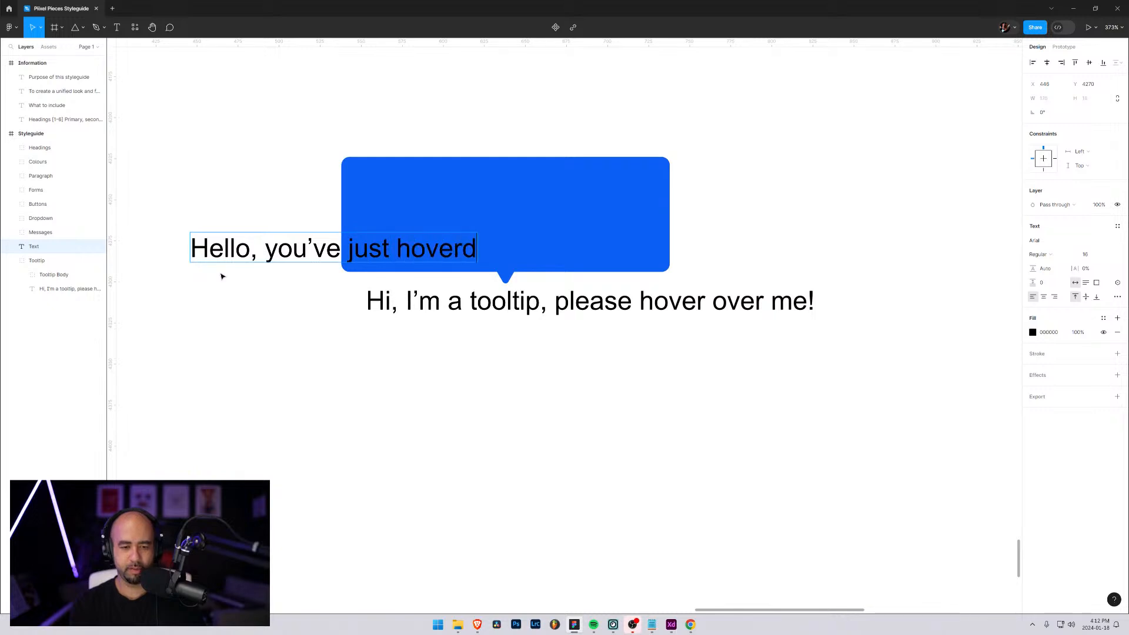
{"action": "key", "text": "BackSpace"}
{"action": "type", "text": "ed over a"}
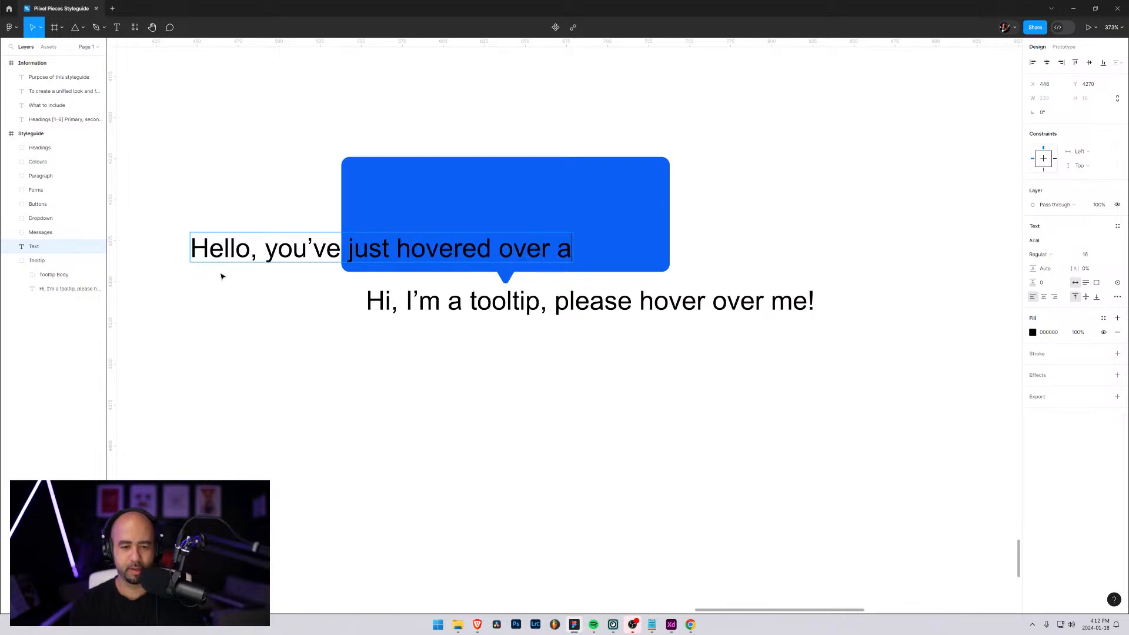
{"action": "type", "text": " tooltip and causes"}
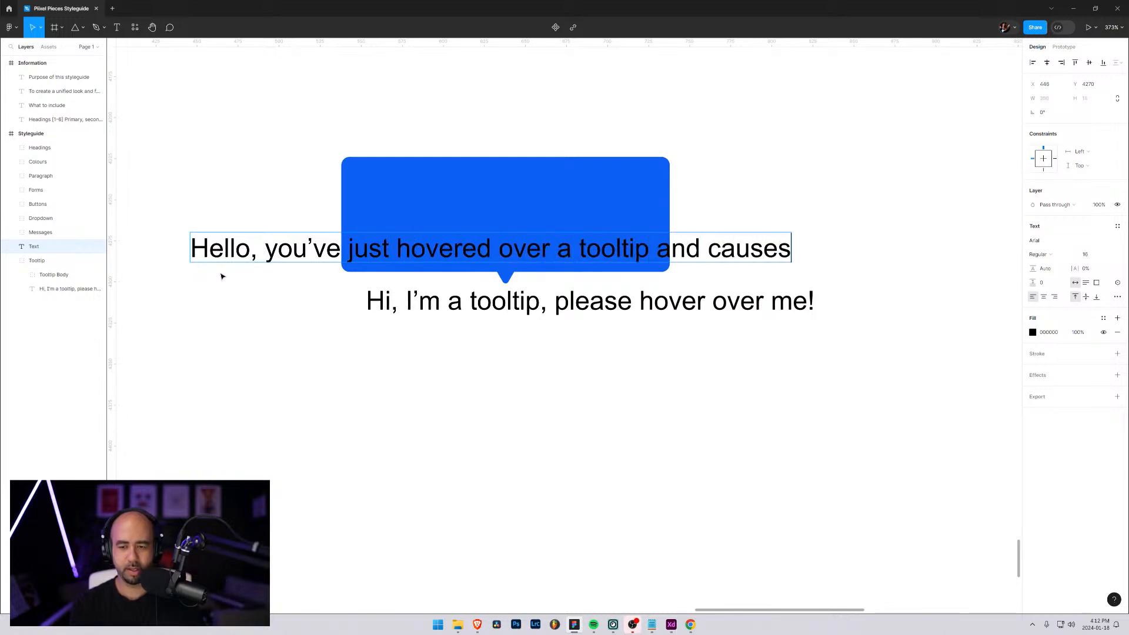
{"action": "key", "text": "BackSpace"}
{"action": "type", "text": "d some"}
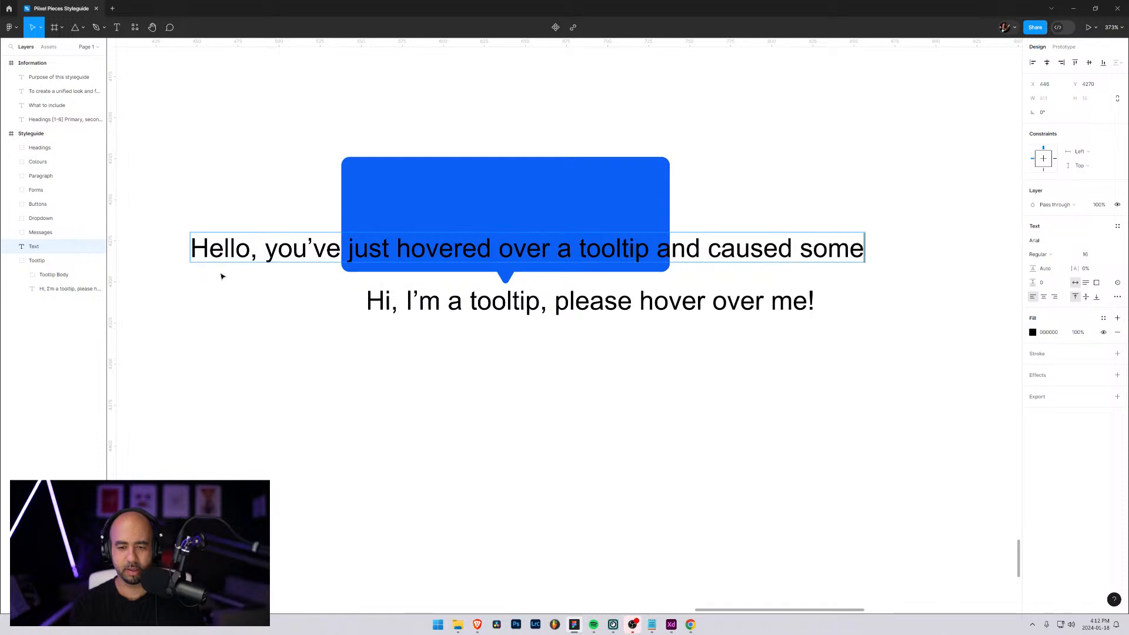
{"action": "type", "text": " text to appear"}
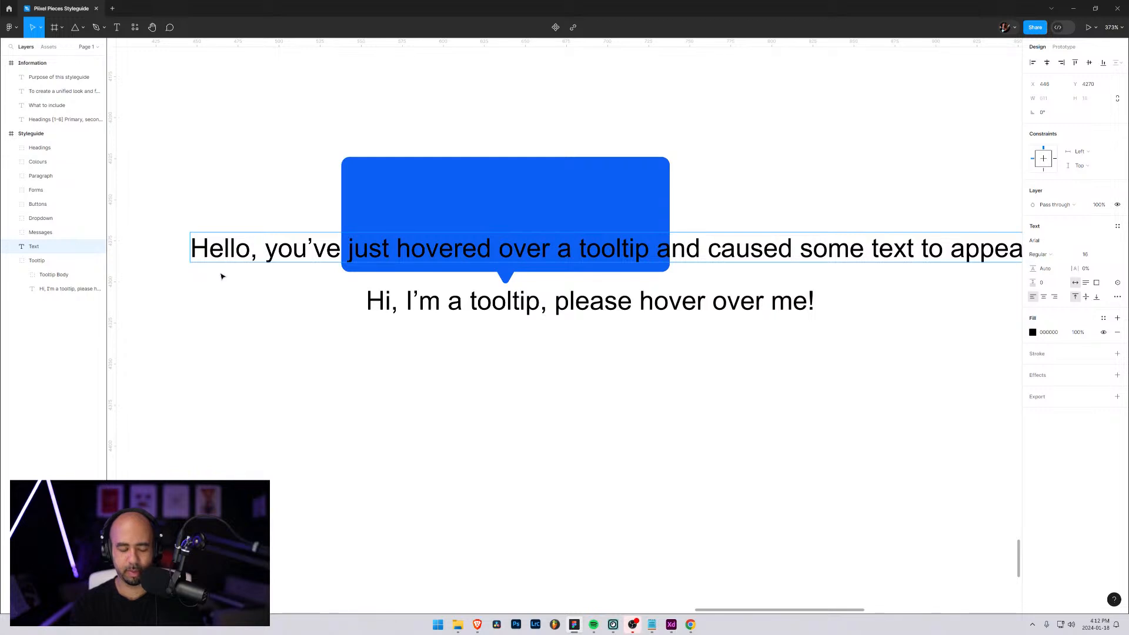
{"action": "type", "text": "ng"}
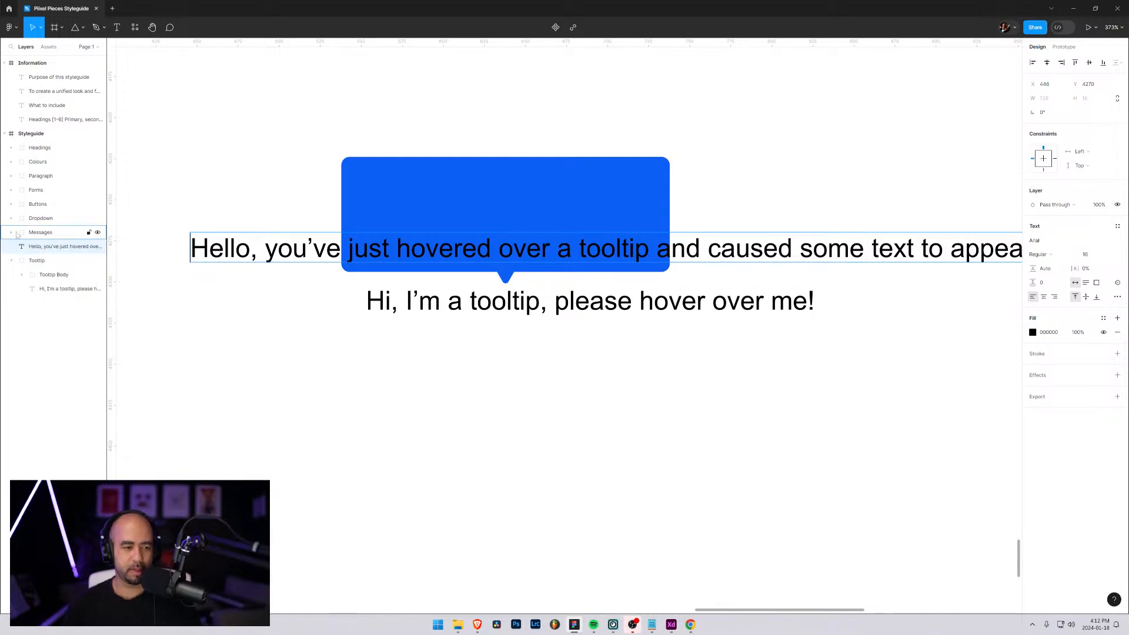
Wrap the new text layer in an auto layout frame and rename the frame "Tooltip Content"
{"action": "left_click", "coordinate": [36, 246]}
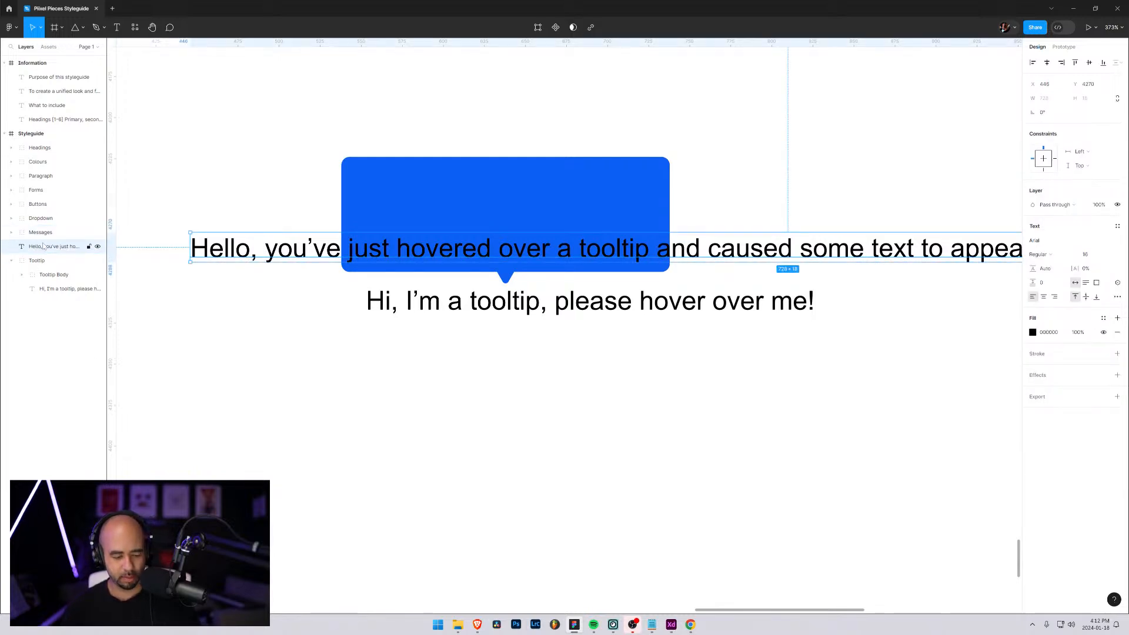
{"action": "key", "text": "shift+a"}
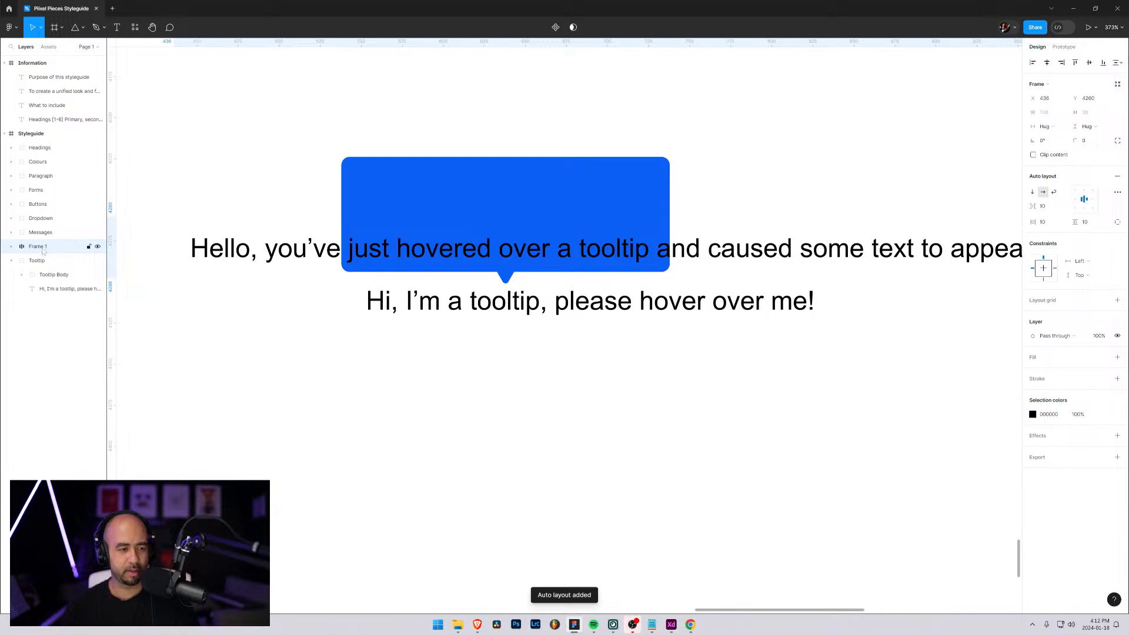
{"action": "double_click", "coordinate": [37, 247]}
{"action": "type", "text": "Toolti"}
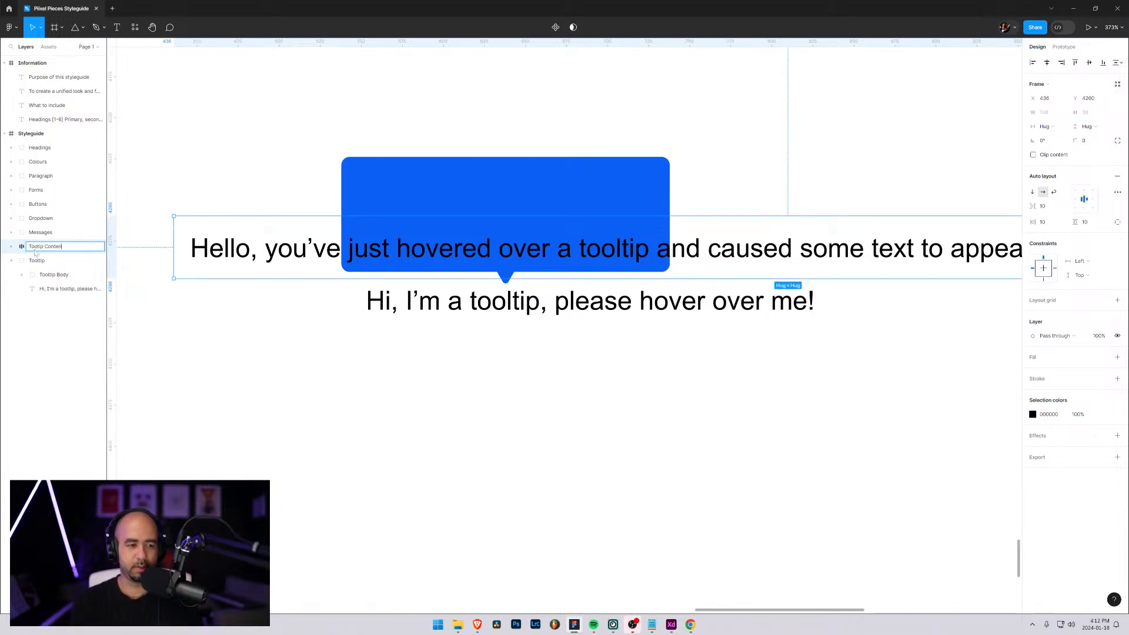
{"action": "type", "text": "p Content"}
{"action": "key", "text": "Return"}
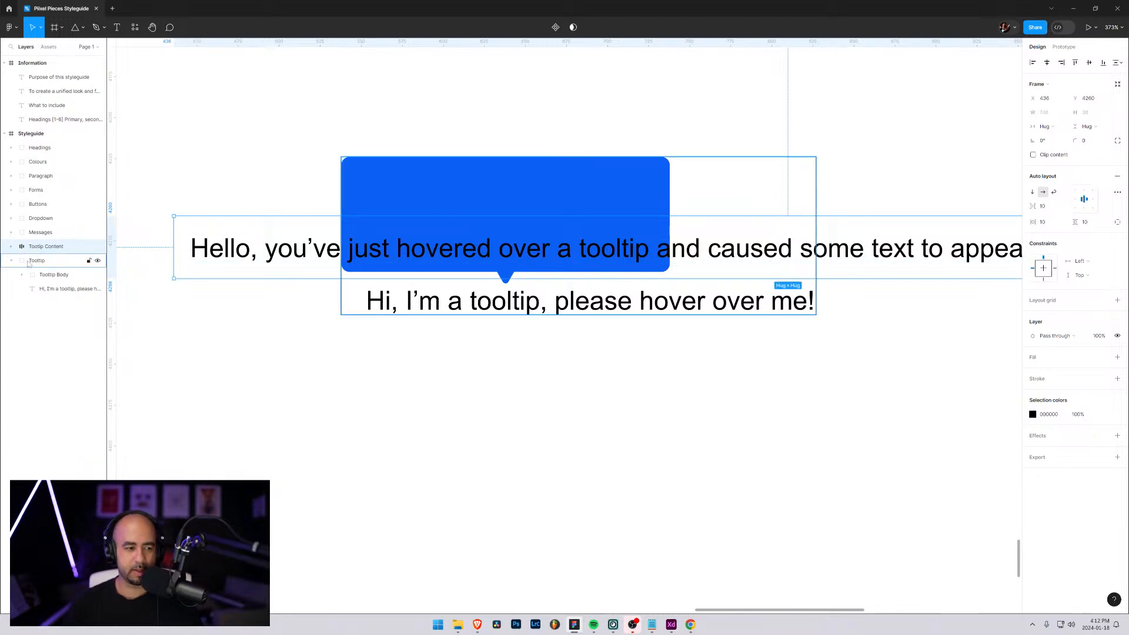
Try narrowing the Tooltip Content frame to a fixed width of 85 and resizing its text, and undo these changes
{"action": "left_click", "coordinate": [1052, 102]}
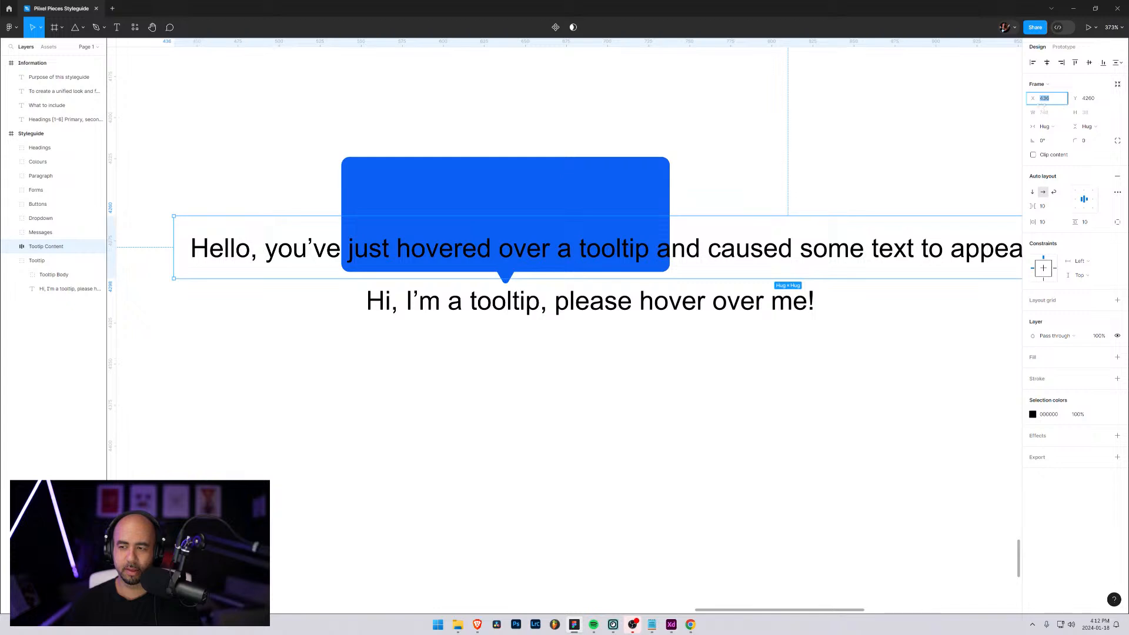
{"action": "left_click", "coordinate": [1034, 112]}
{"action": "type", "text": "54"}
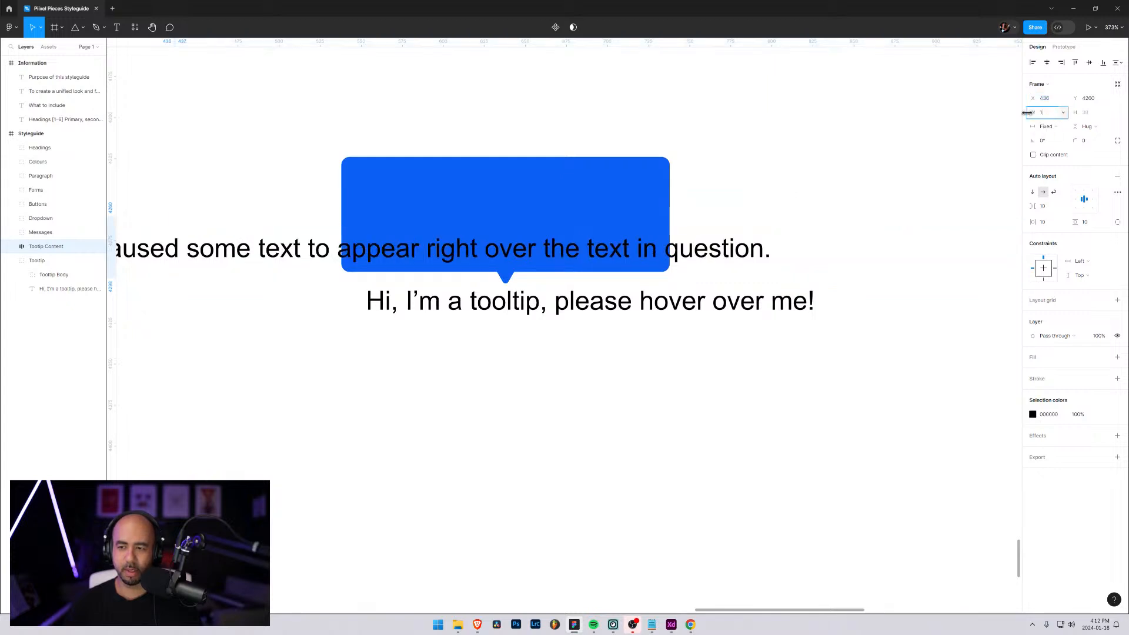
{"action": "left_click_drag", "start_coordinate": [1080, 120], "coordinate": [1033, 112]}
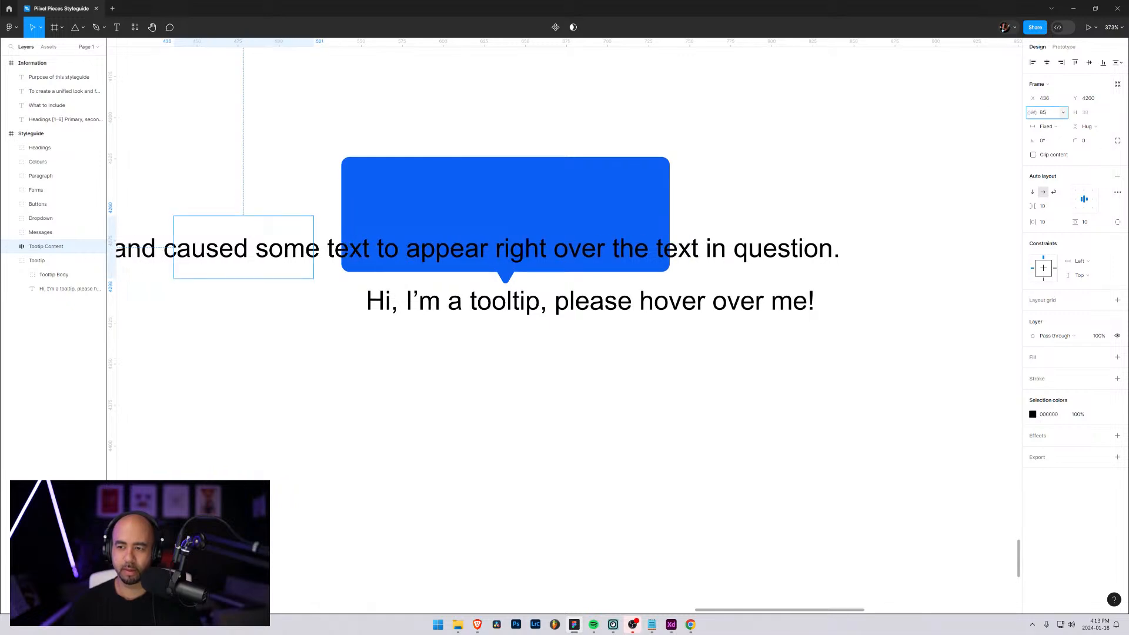
{"action": "left_click", "coordinate": [1061, 128]}
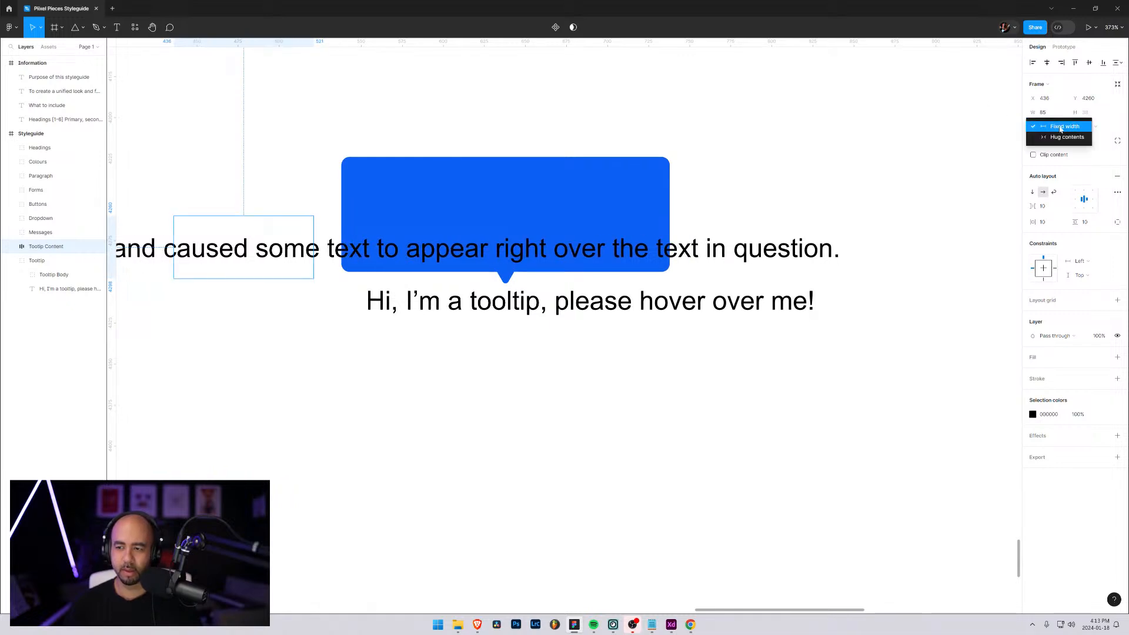
{"action": "left_click", "coordinate": [1012, 120]}
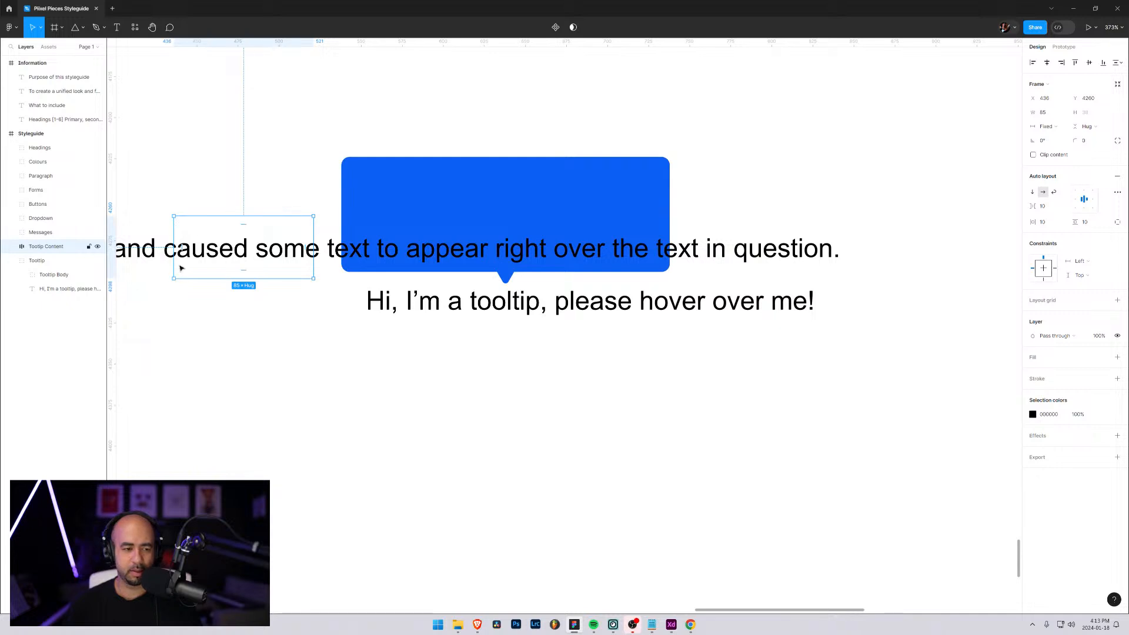
{"action": "left_click", "coordinate": [12, 247]}
{"action": "left_click", "coordinate": [64, 260]}
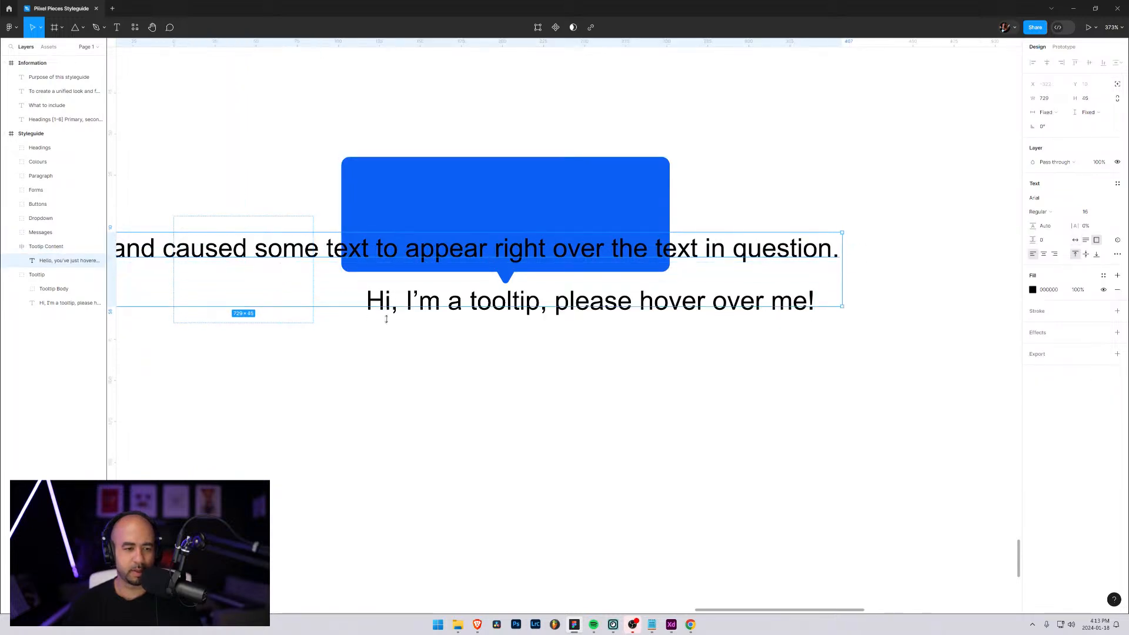
{"action": "key", "text": "ctrl+z"}
{"action": "key", "text": "ctrl+z"}
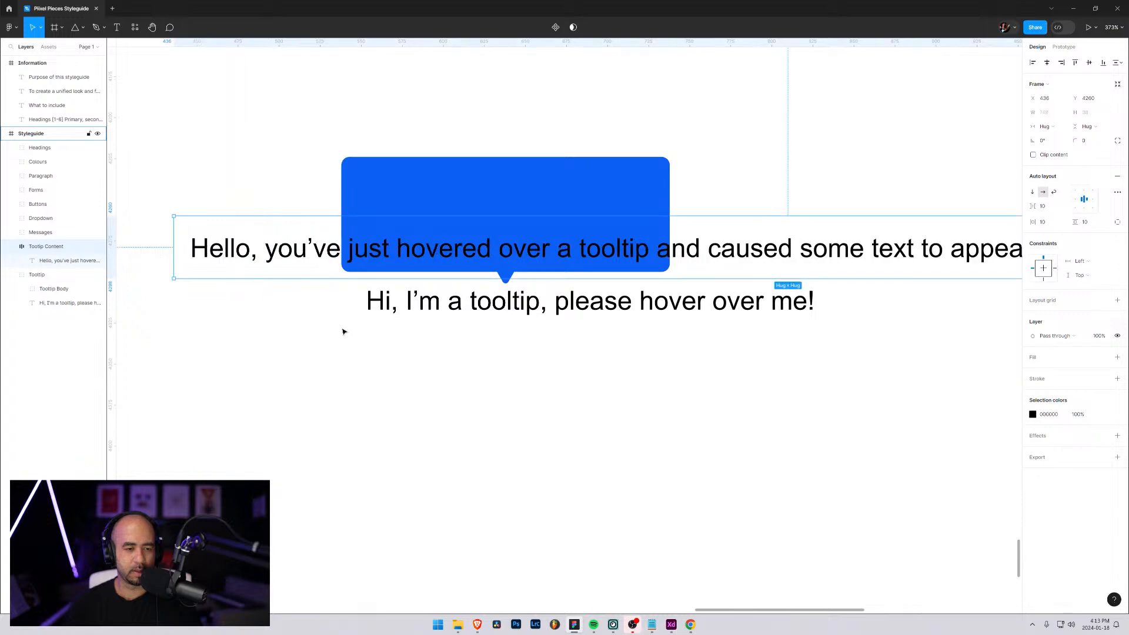
Move the Tooltip Content frame below the hover text to X 451, Y 4346
{"action": "left_click_drag", "start_coordinate": [265, 236], "coordinate": [289, 378]}
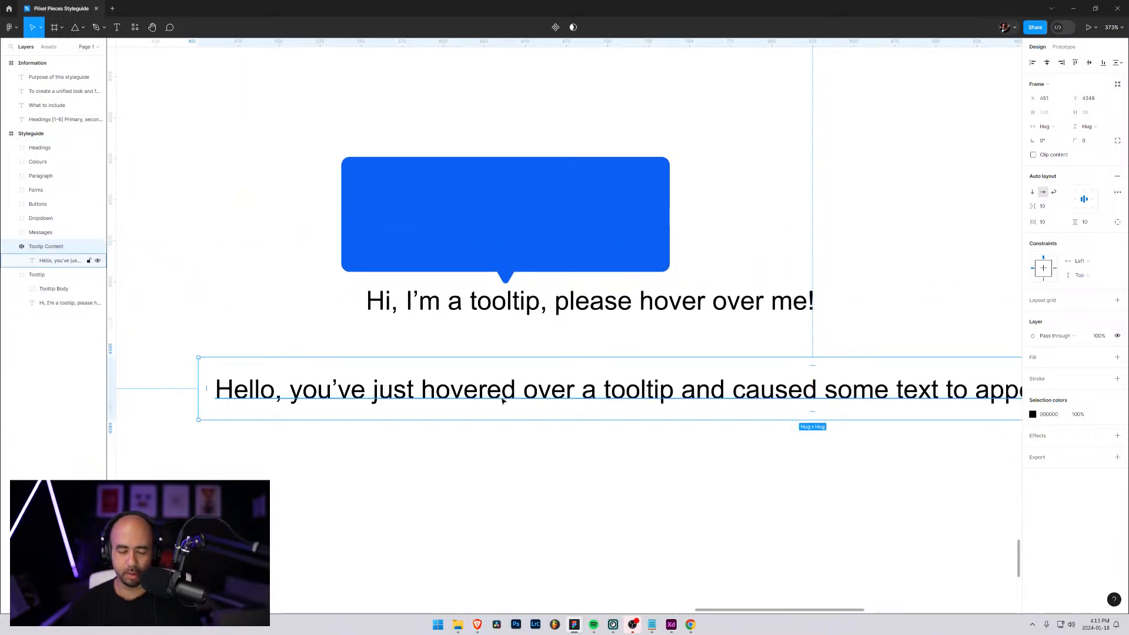
{"action": "scroll", "coordinate": [505, 395], "scroll_direction": "down", "scroll_amount": 5}
{"action": "scroll", "coordinate": [504, 395], "scroll_direction": "down", "scroll_amount": 3}
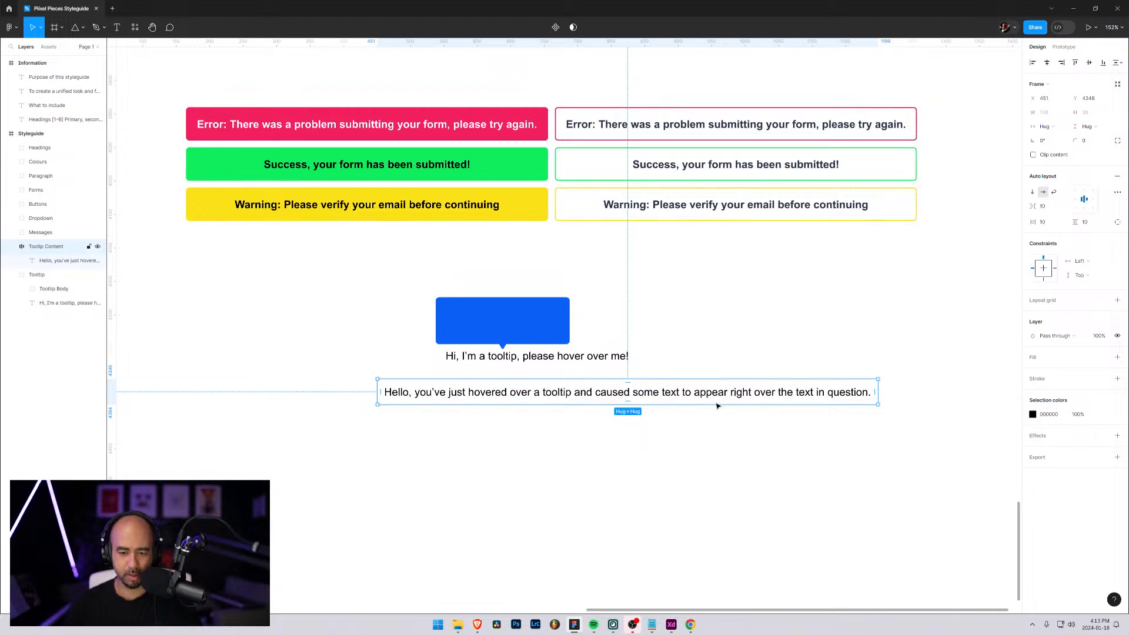
Set the Tooltip Content frame's auto layout to wrap and resize the frame to about 318 × 94
{"action": "left_click_drag", "start_coordinate": [880, 404], "coordinate": [667, 413]}
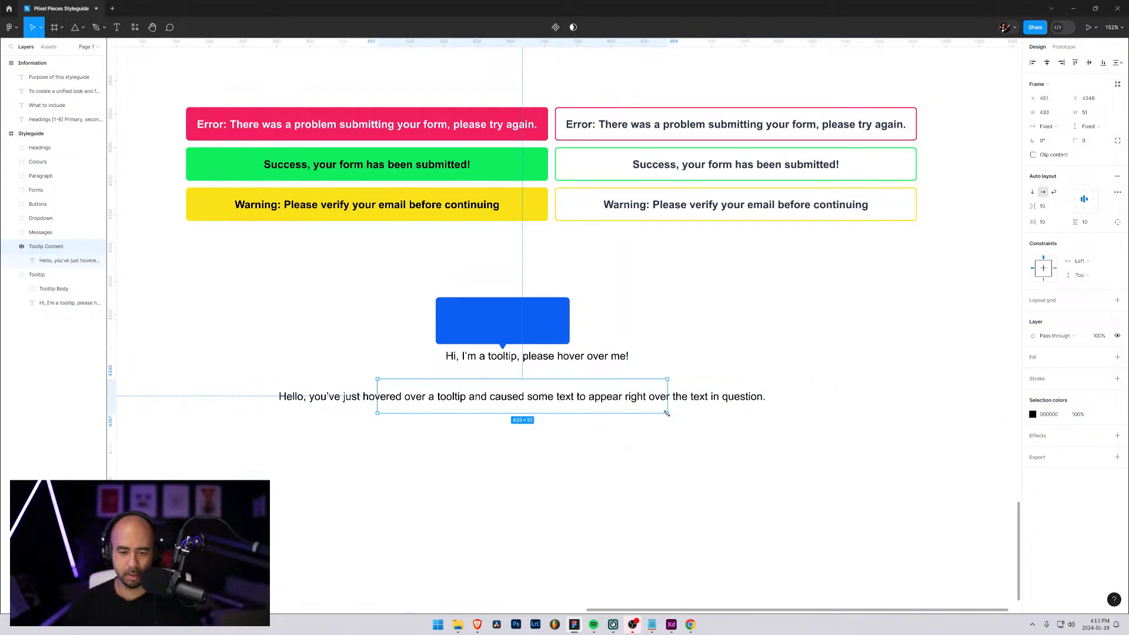
{"action": "double_click", "coordinate": [668, 414]}
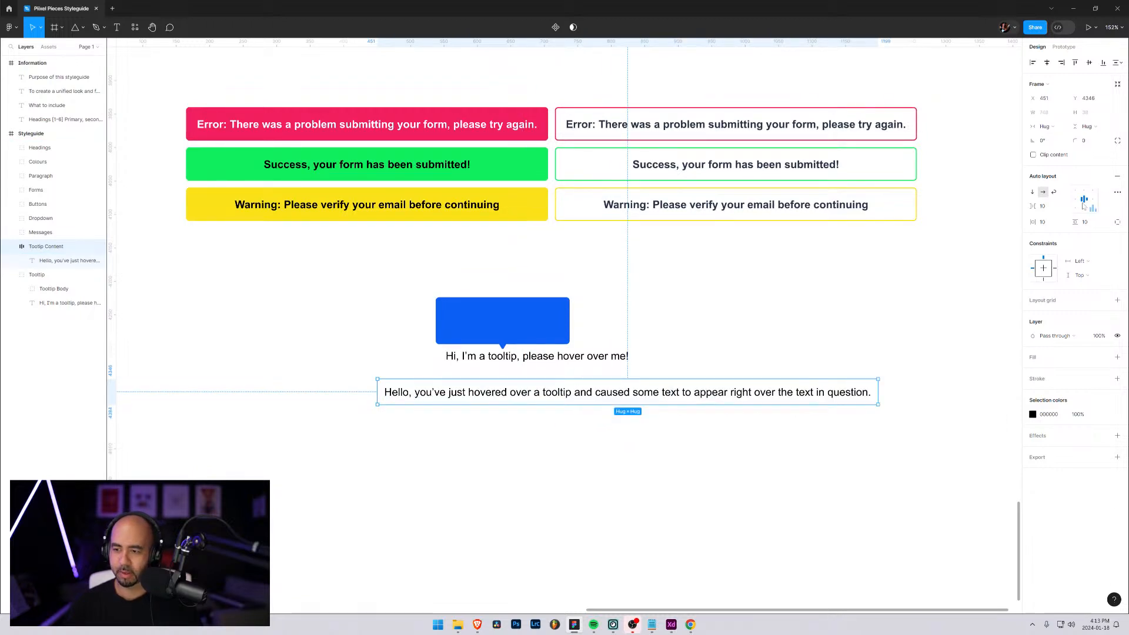
{"action": "left_click", "coordinate": [1054, 196]}
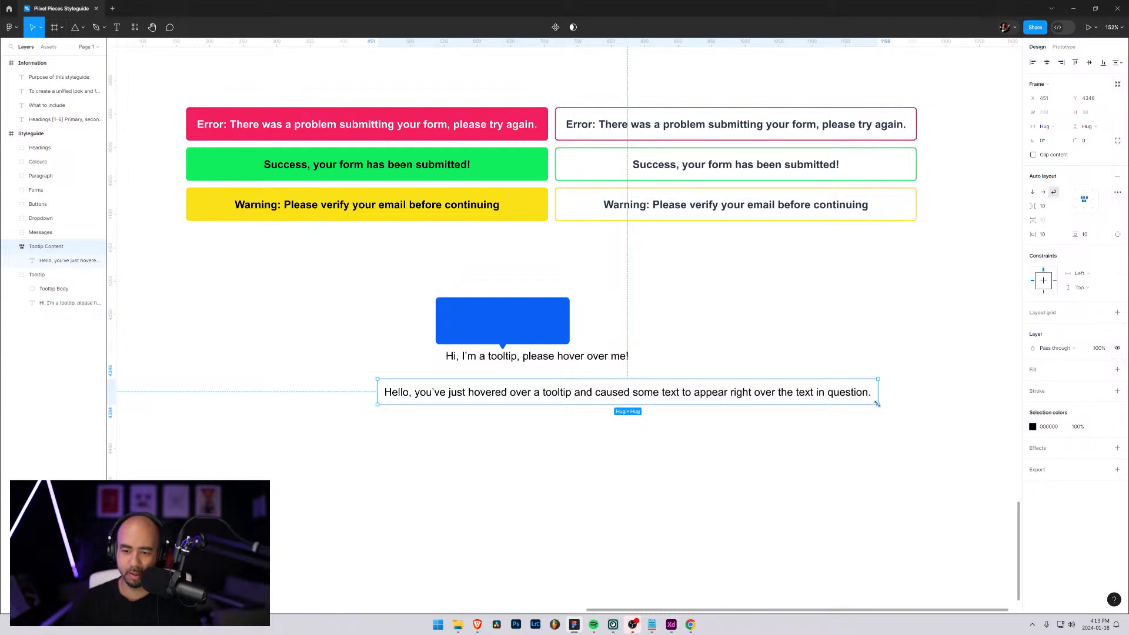
{"action": "left_click_drag", "start_coordinate": [877, 404], "coordinate": [683, 432]}
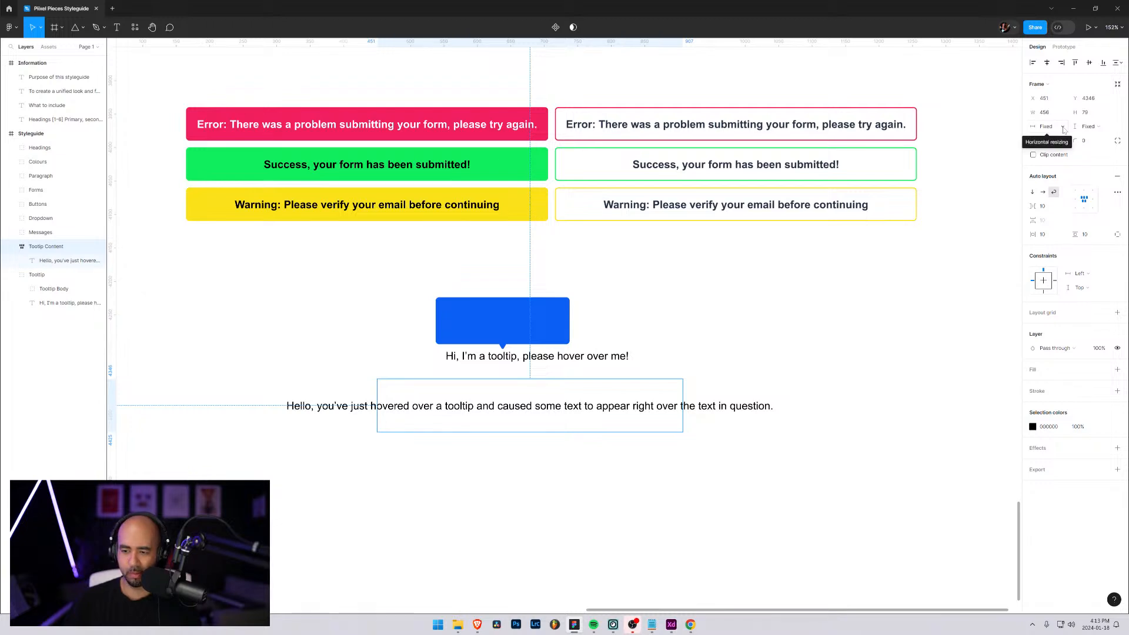
{"action": "left_click_drag", "start_coordinate": [683, 432], "coordinate": [590, 441]}
Set the horizontal resizing of the text inside Tooltip Content to Fill container so it wraps within the frame
{"action": "left_click", "coordinate": [54, 260]}
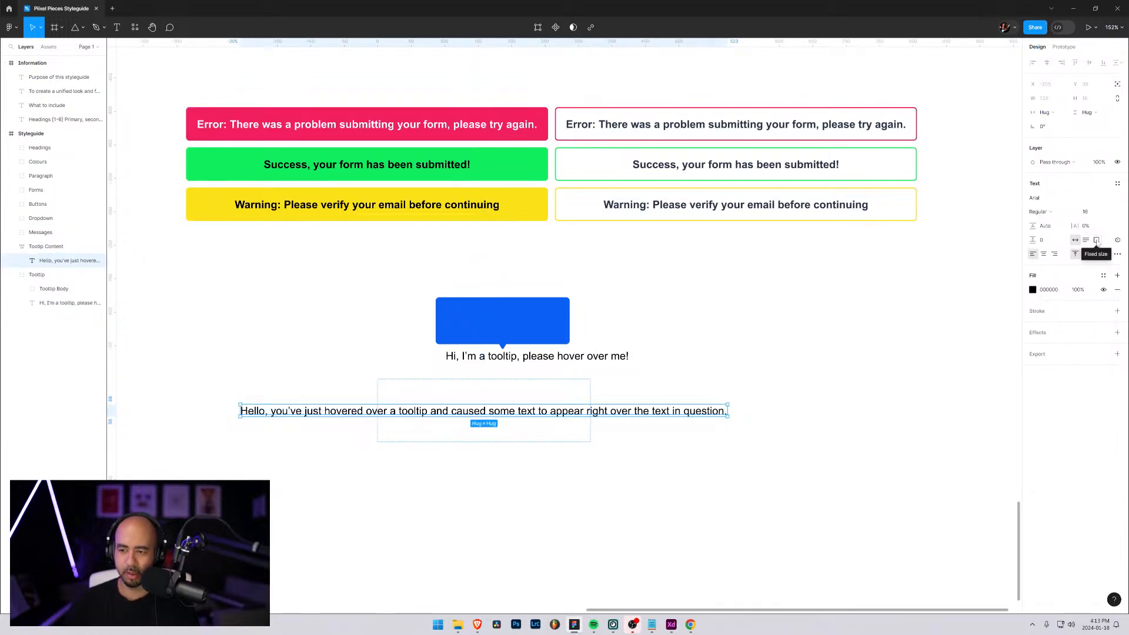
{"action": "left_click", "coordinate": [1097, 241]}
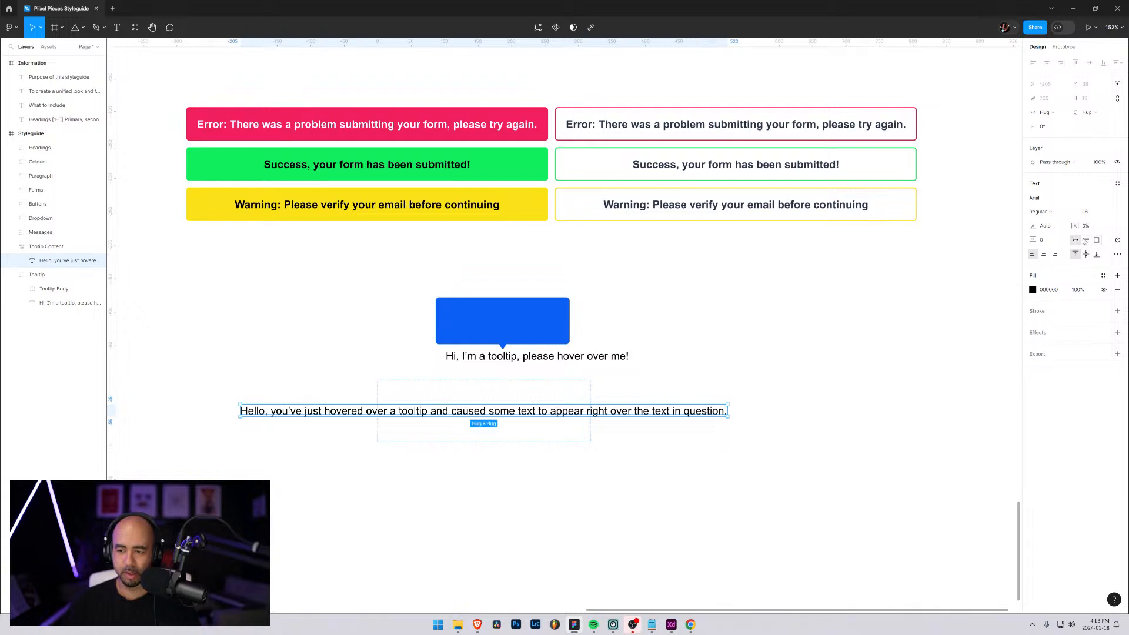
{"action": "left_click", "coordinate": [1076, 241]}
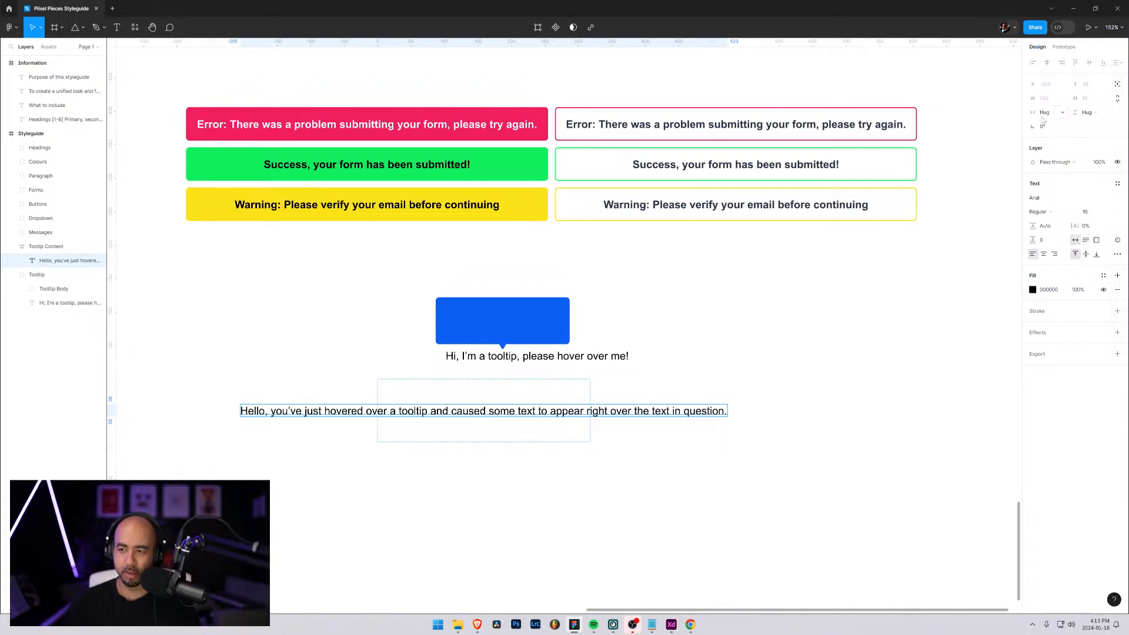
{"action": "left_click", "coordinate": [1063, 112]}
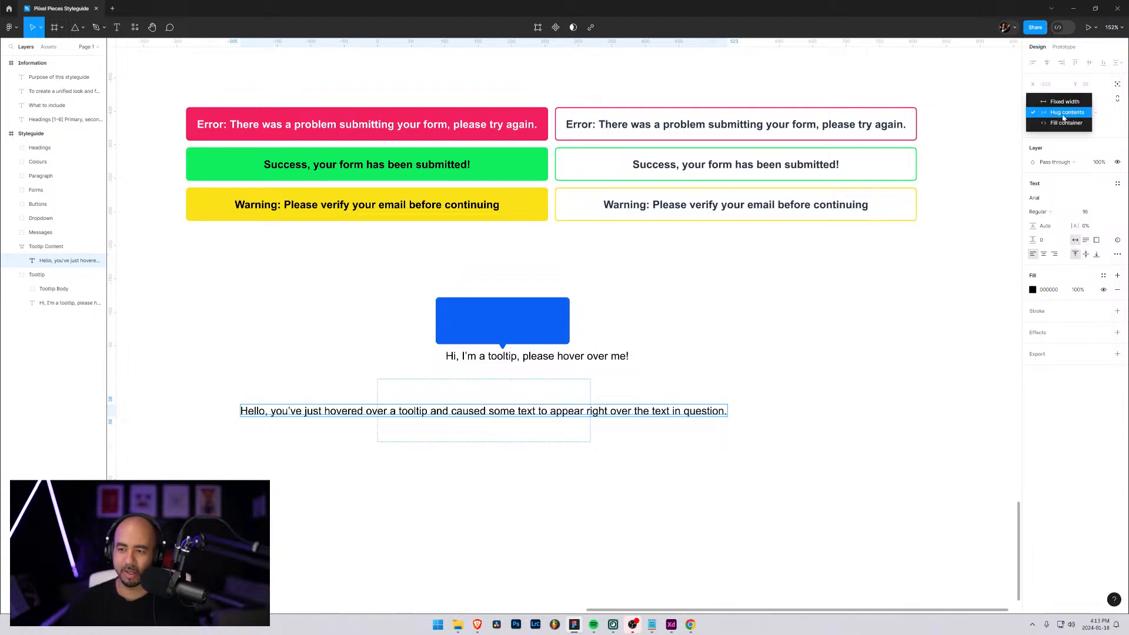
{"action": "left_click", "coordinate": [1059, 123]}
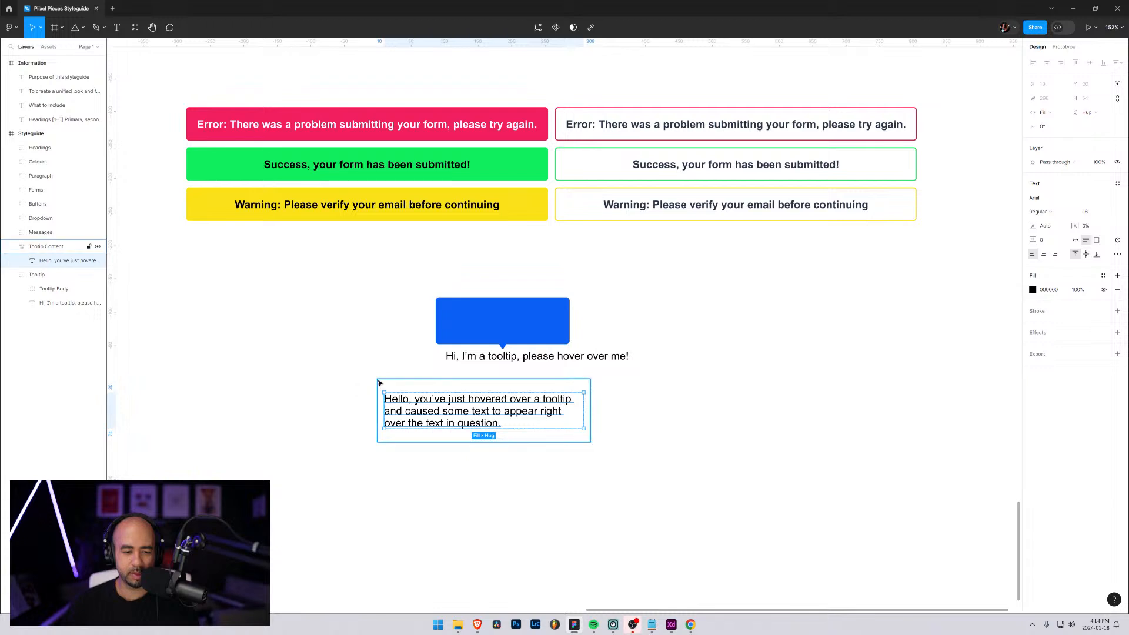
Shrink the Tooltip Content frame around its three lines of text to about 291 × 69
{"action": "left_click", "coordinate": [46, 246]}
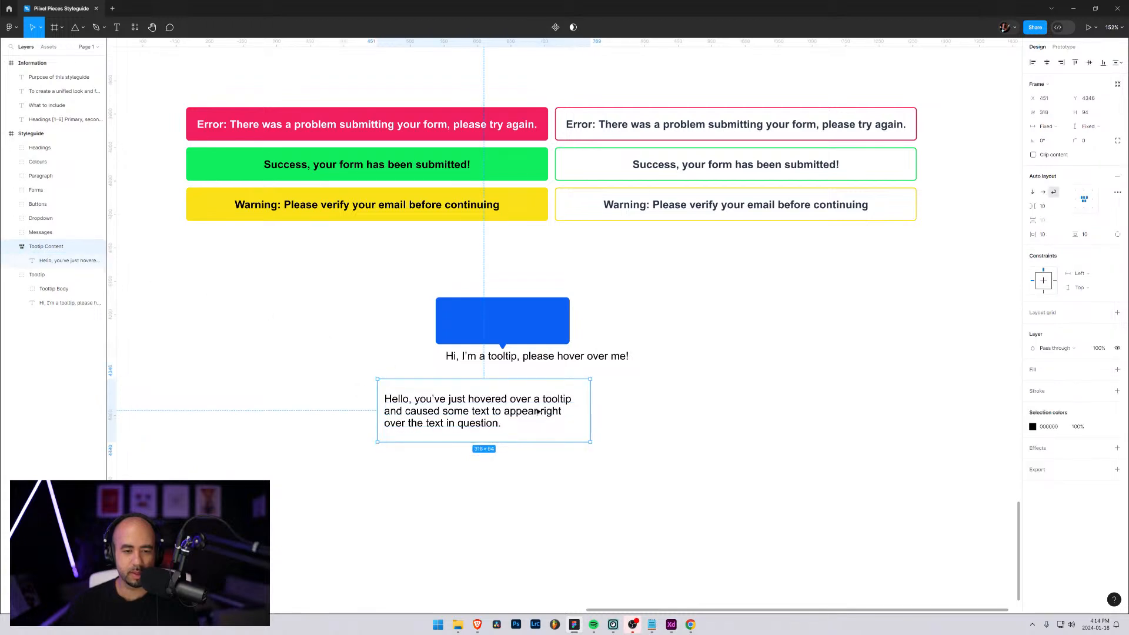
{"action": "left_click_drag", "start_coordinate": [506, 442], "coordinate": [508, 429]}
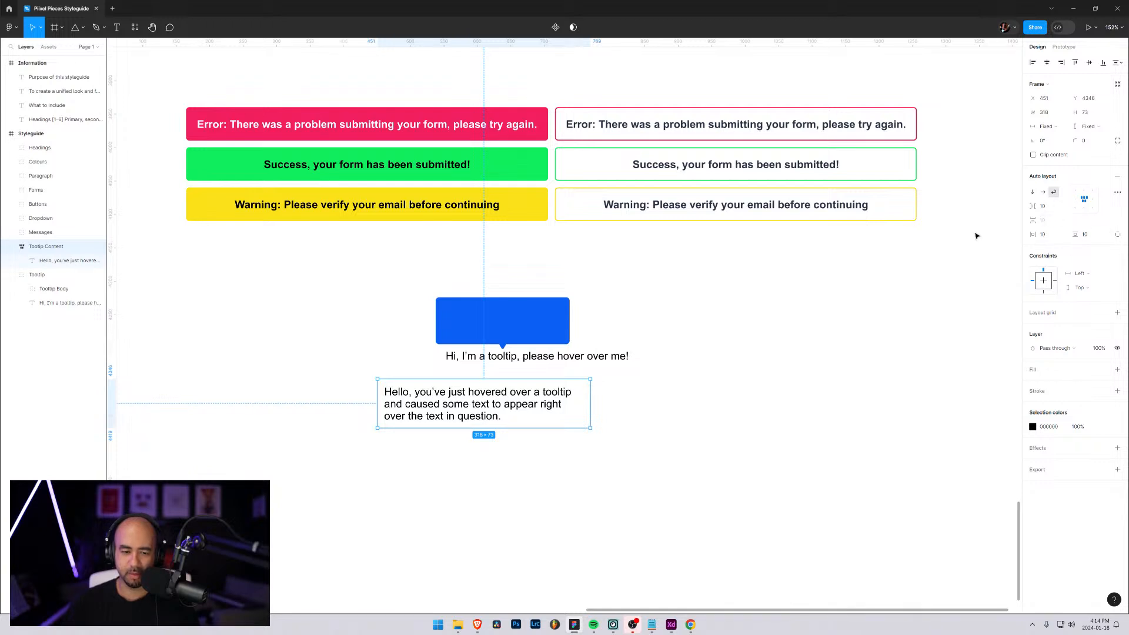
{"action": "left_click_drag", "start_coordinate": [591, 427], "coordinate": [572, 424]}
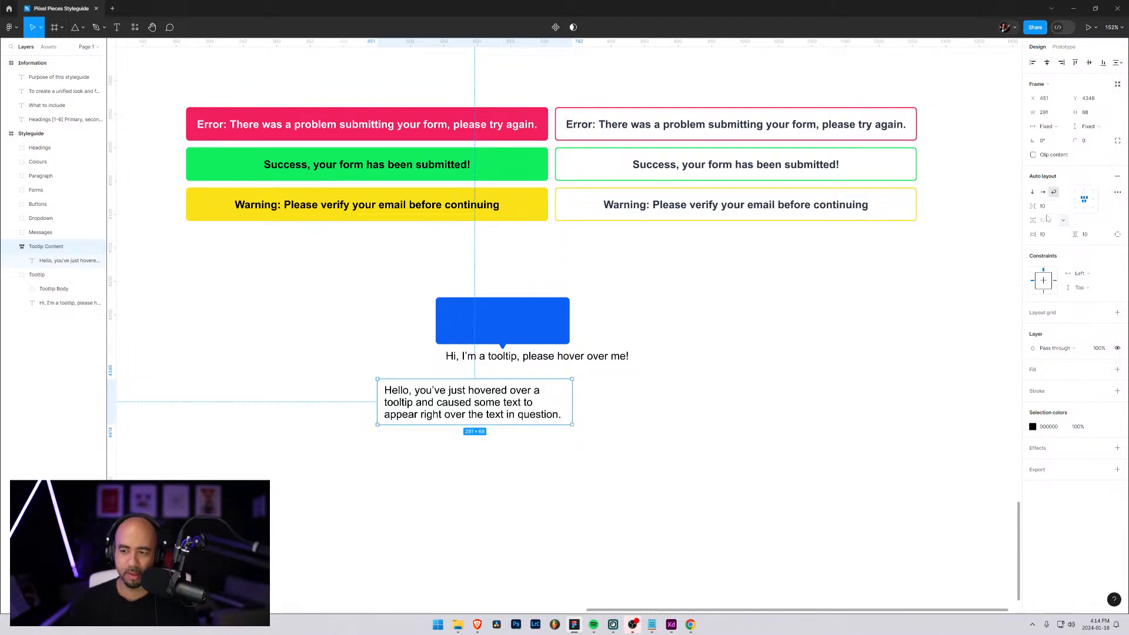
Center-align the message text inside Tooltip Content and set its line height to 120%
{"action": "left_click", "coordinate": [41, 262]}
{"action": "left_click", "coordinate": [1044, 254]}
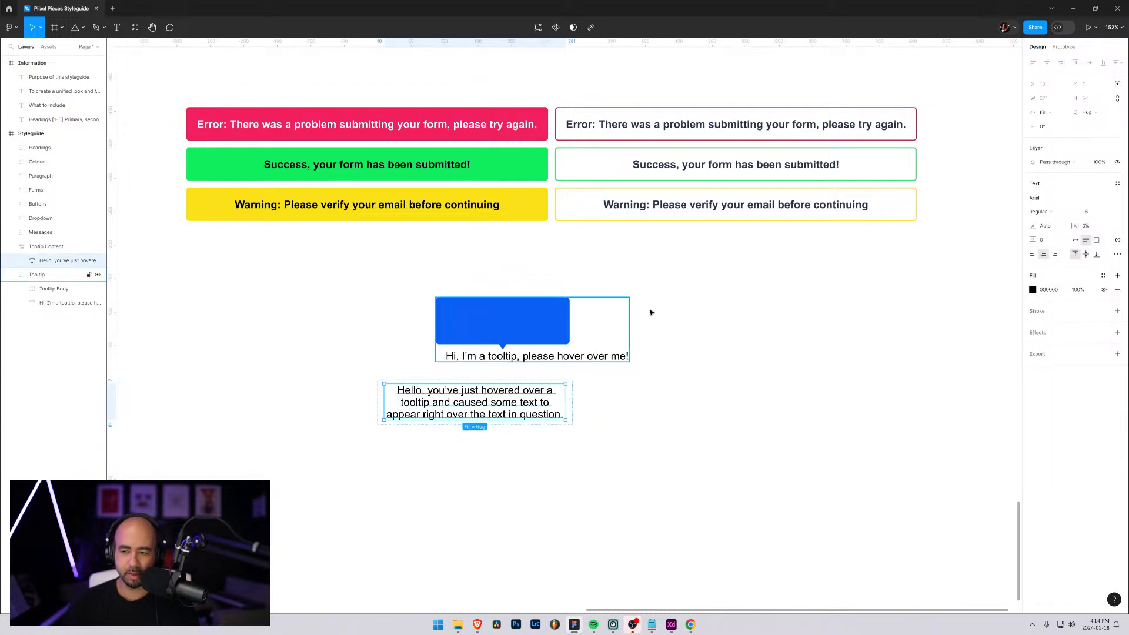
{"action": "left_click", "coordinate": [1045, 227]}
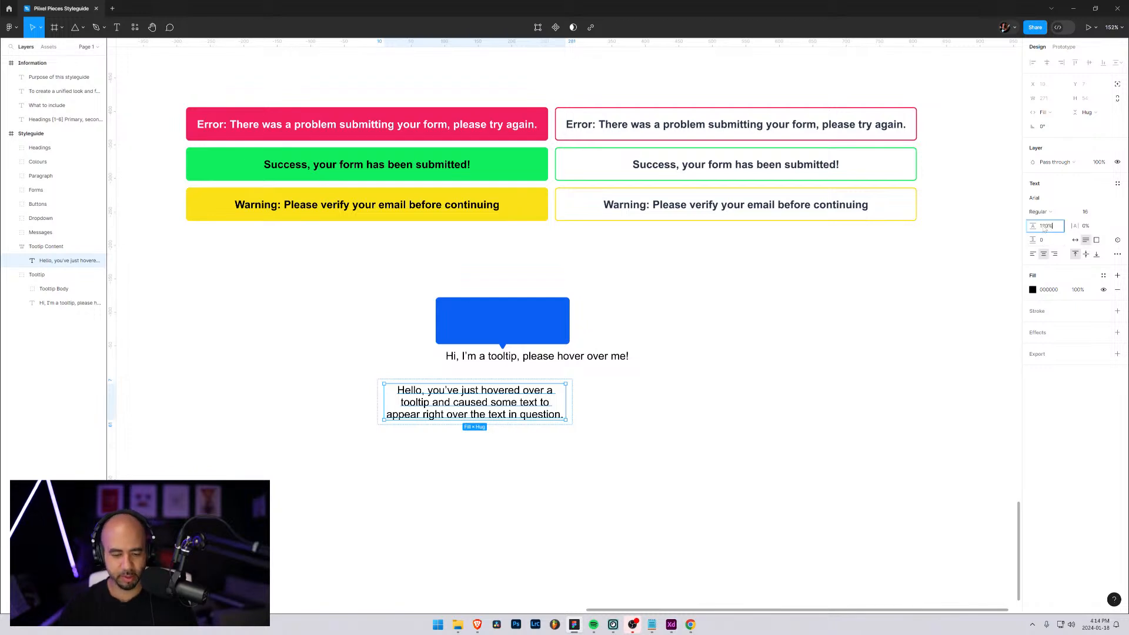
{"action": "key", "text": "Return"}
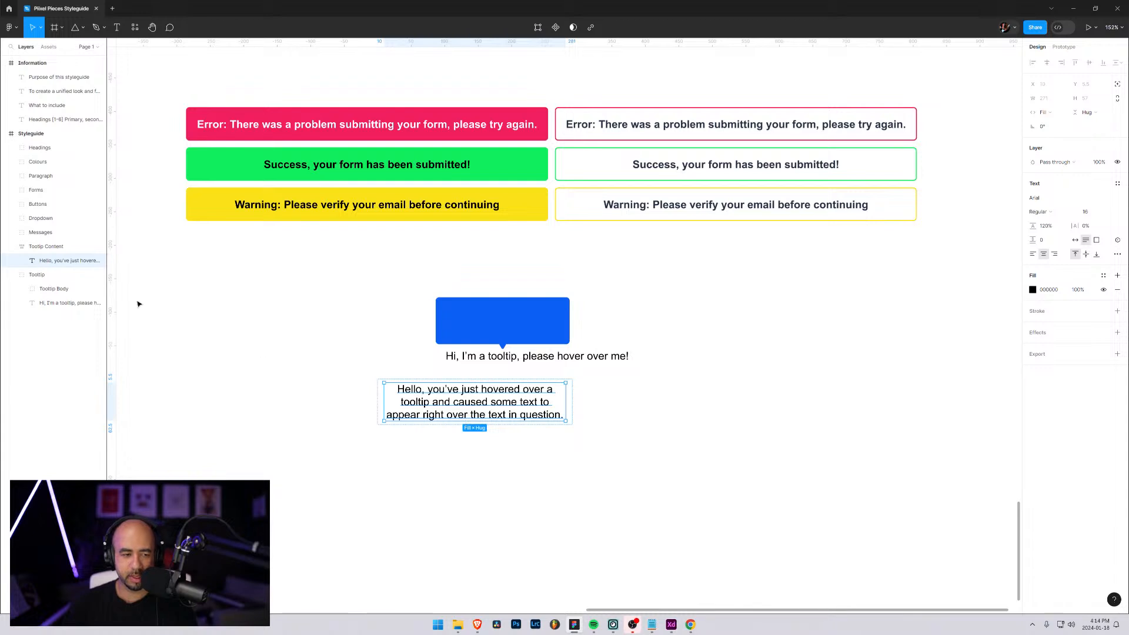
Increase the Tooltip Content frame's height to 73 and fill it with the blue 0C60F5 sampled from the bubble above
{"action": "left_click", "coordinate": [436, 406]}
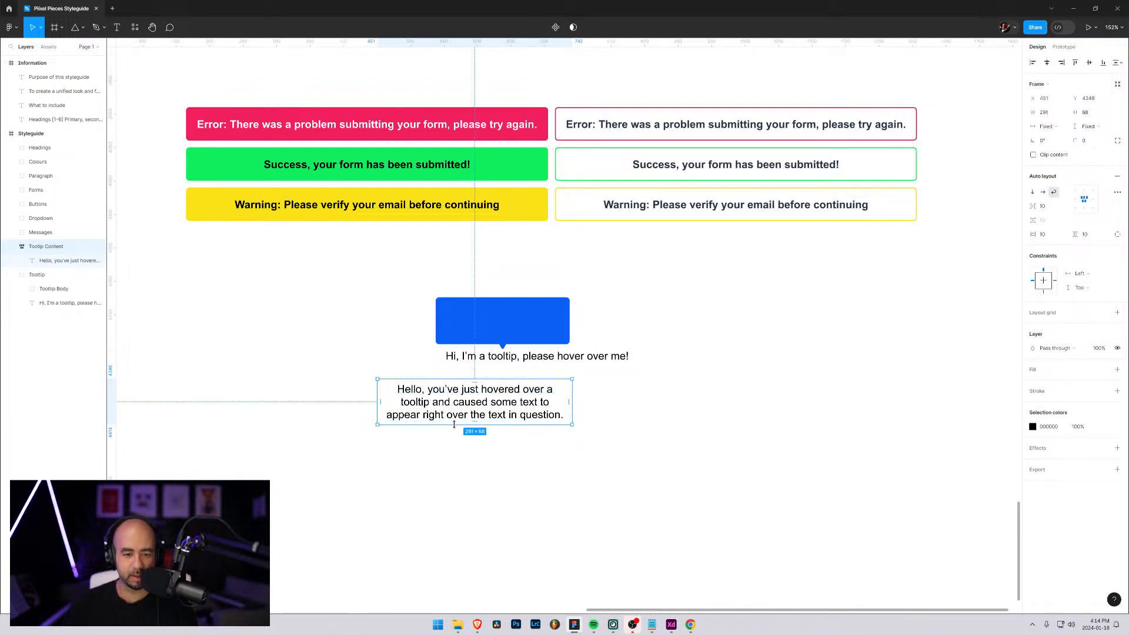
{"action": "left_click_drag", "start_coordinate": [454, 424], "coordinate": [454, 428]}
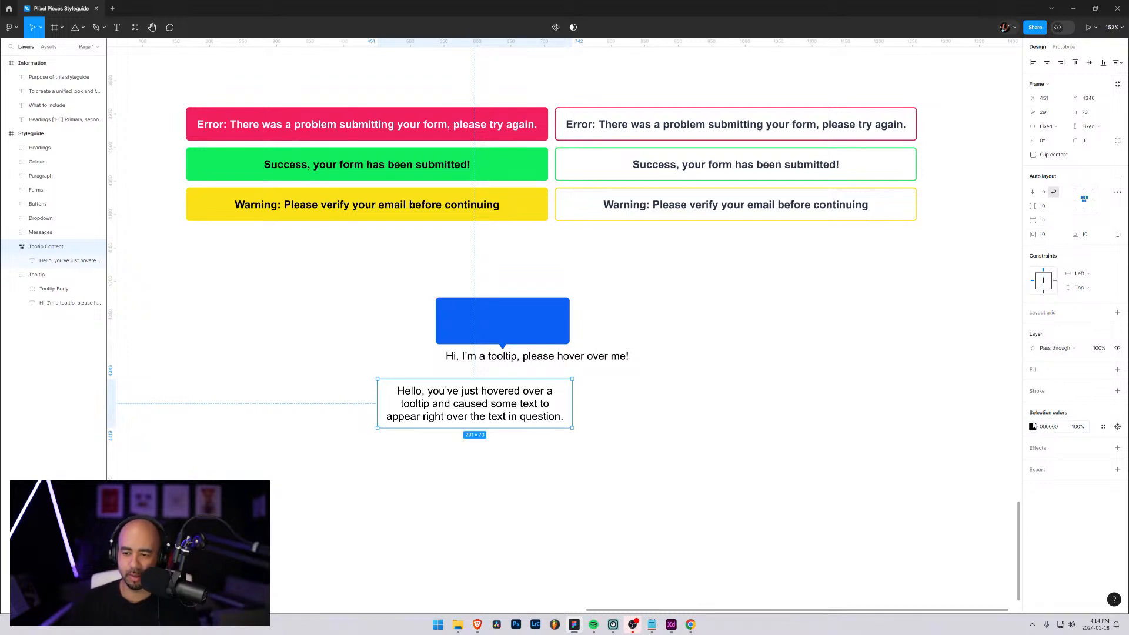
{"action": "left_click", "coordinate": [1036, 370]}
{"action": "left_click", "coordinate": [1034, 386]}
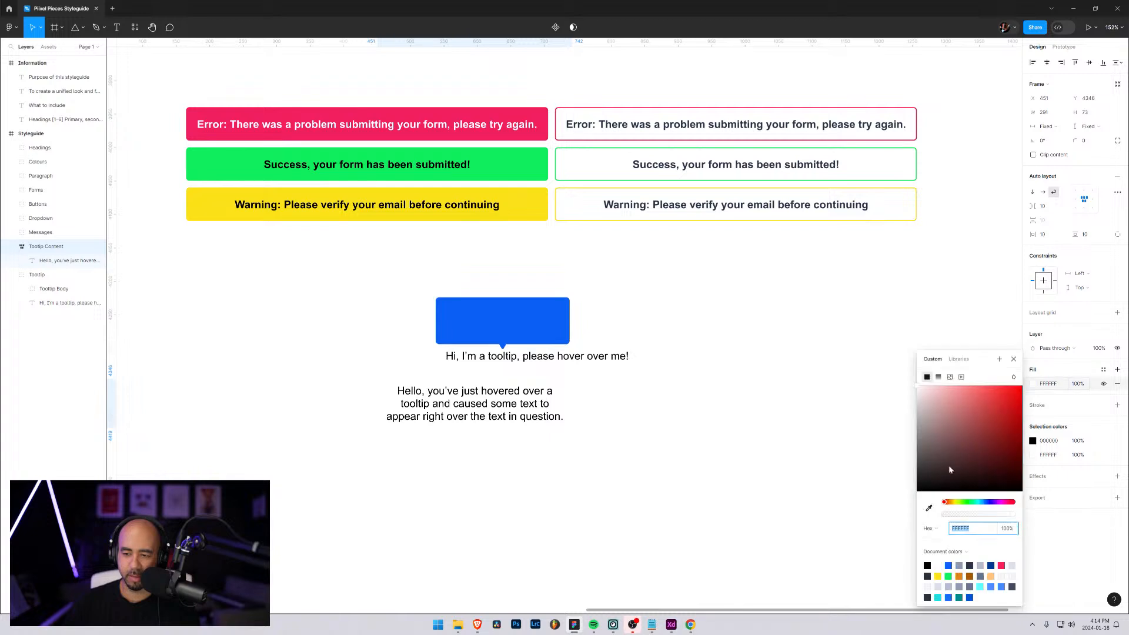
{"action": "left_click", "coordinate": [929, 508]}
{"action": "left_click", "coordinate": [563, 332]}
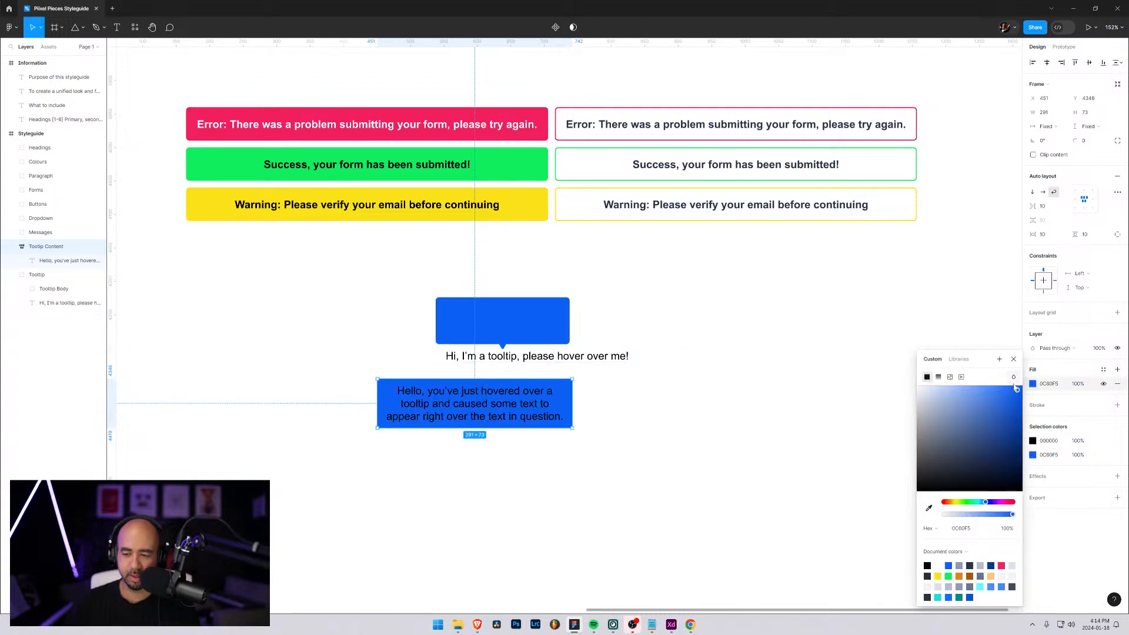
Change the Tooltip Content message text colour to white, FFFFFF
{"action": "left_click", "coordinate": [1033, 442]}
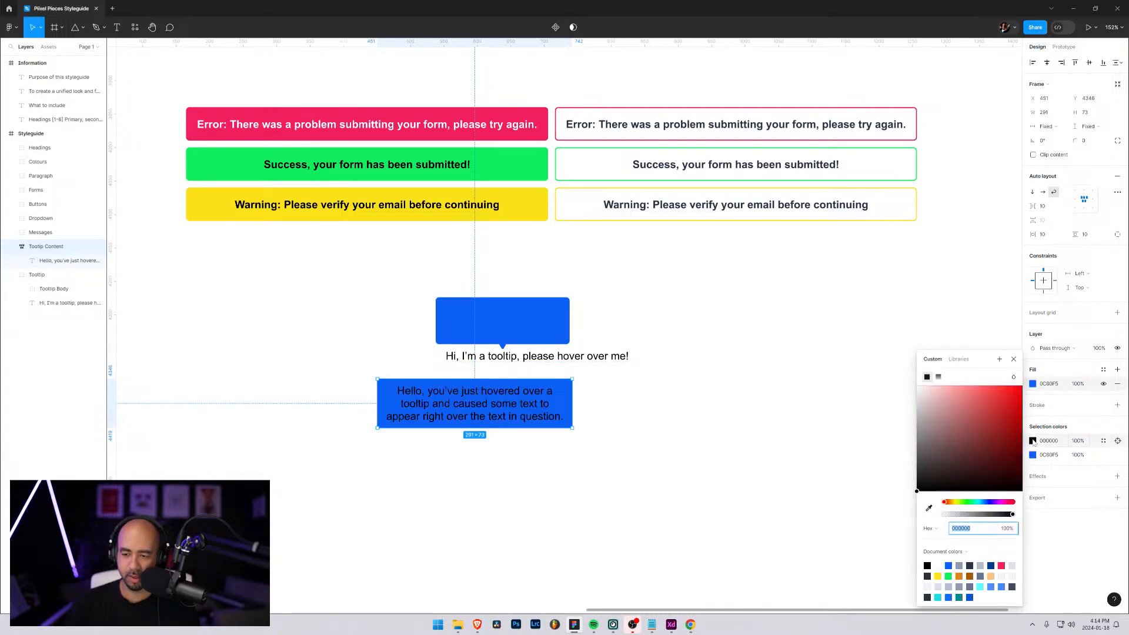
{"action": "left_click", "coordinate": [1032, 442]}
{"action": "left_click", "coordinate": [1033, 442]}
{"action": "type", "text": "FFFFFF"}
{"action": "key", "text": "Return"}
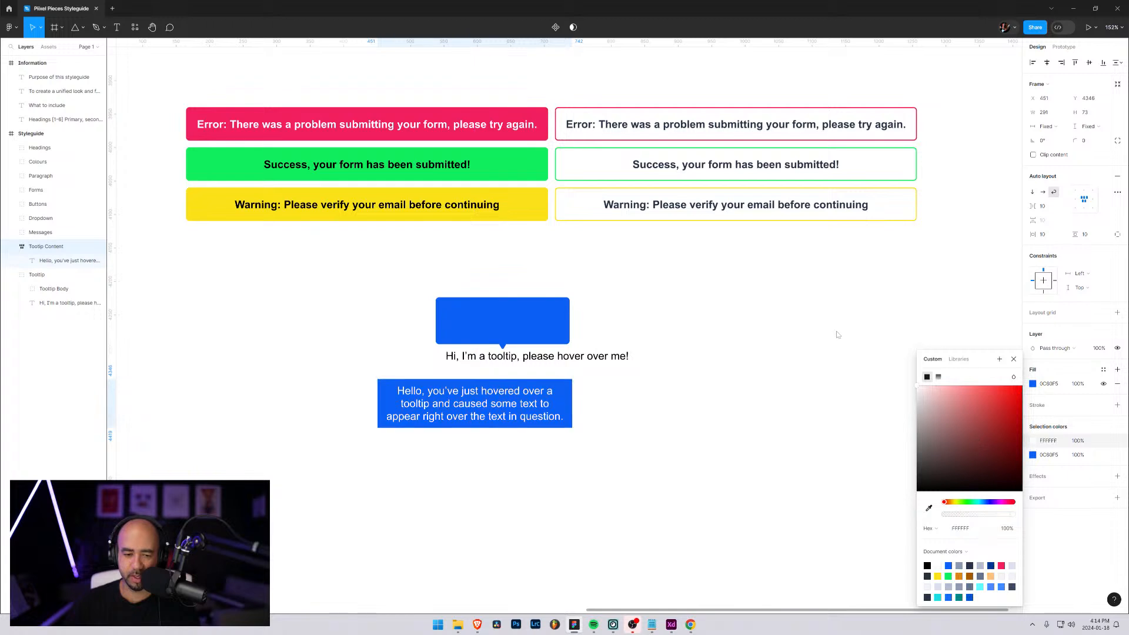
Give the Tooltip Content frame a corner radius of 5 and move it over the old bubble to X 492, Y 4177
{"action": "left_click", "coordinate": [1087, 143]}
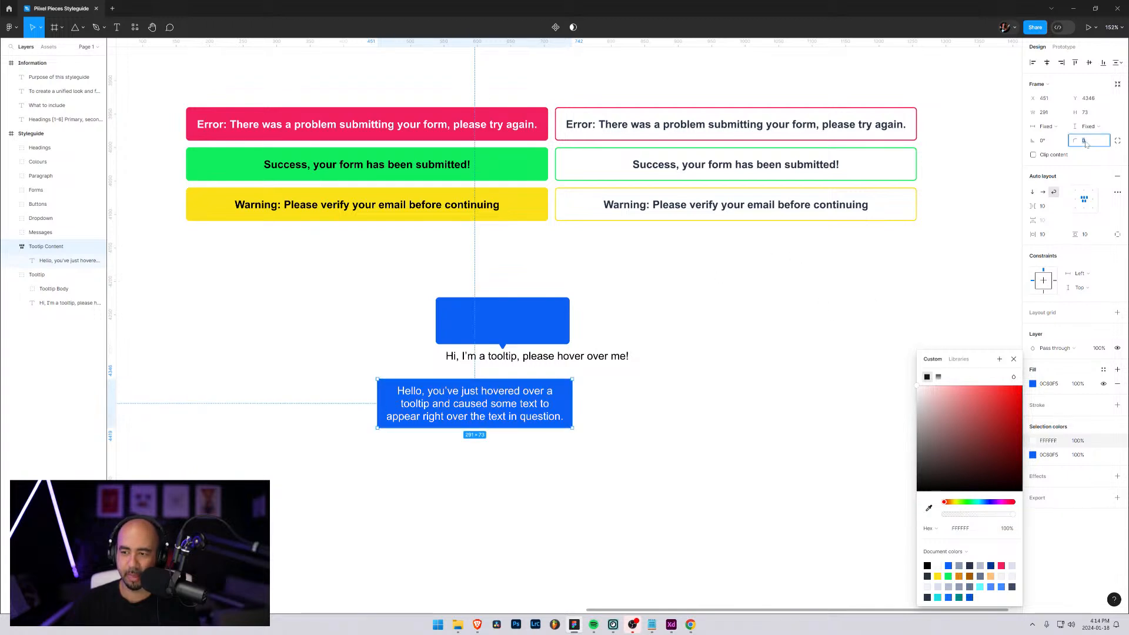
{"action": "type", "text": "5"}
{"action": "key", "text": "Return"}
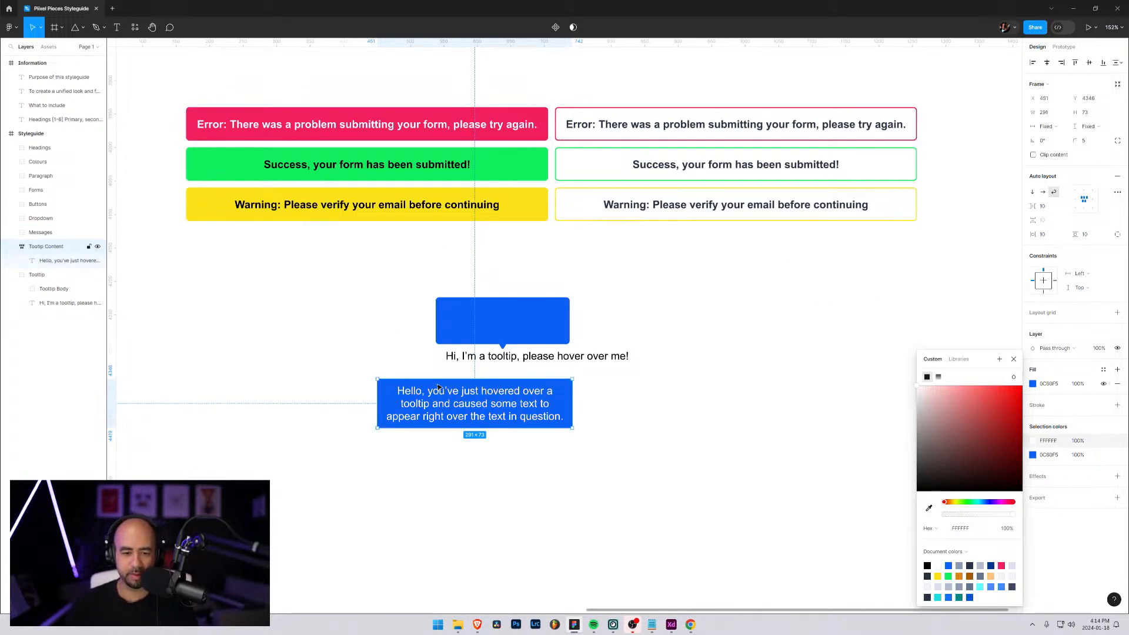
{"action": "left_click_drag", "start_coordinate": [429, 389], "coordinate": [457, 276]}
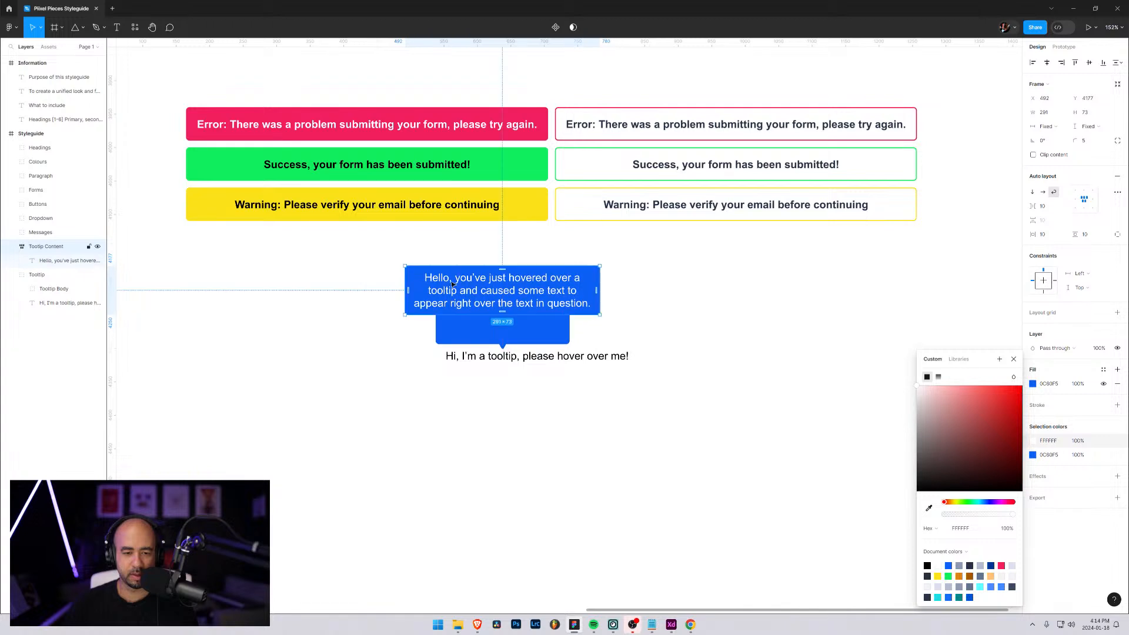
{"action": "key", "text": "Escape"}
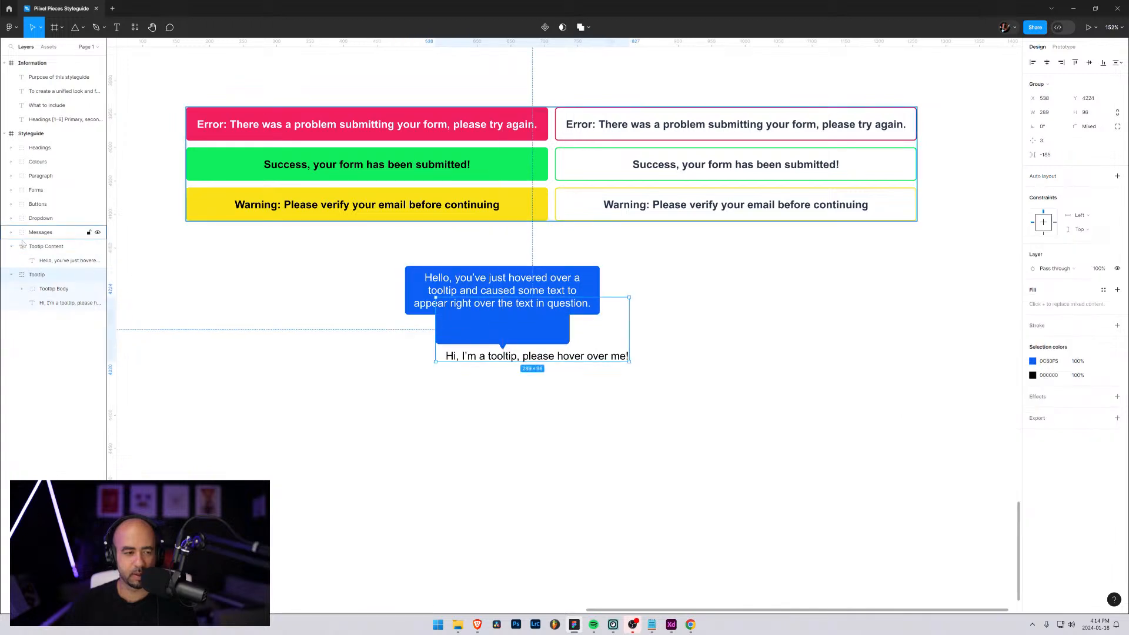
Place the Tooltip Content frame inside the Tooltip Body group and delete the old Rectangle 1 from the group
{"action": "left_click", "coordinate": [47, 263]}
{"action": "left_click_drag", "start_coordinate": [47, 246], "coordinate": [65, 299]}
{"action": "left_click", "coordinate": [22, 275]}
{"action": "left_click", "coordinate": [65, 304]}
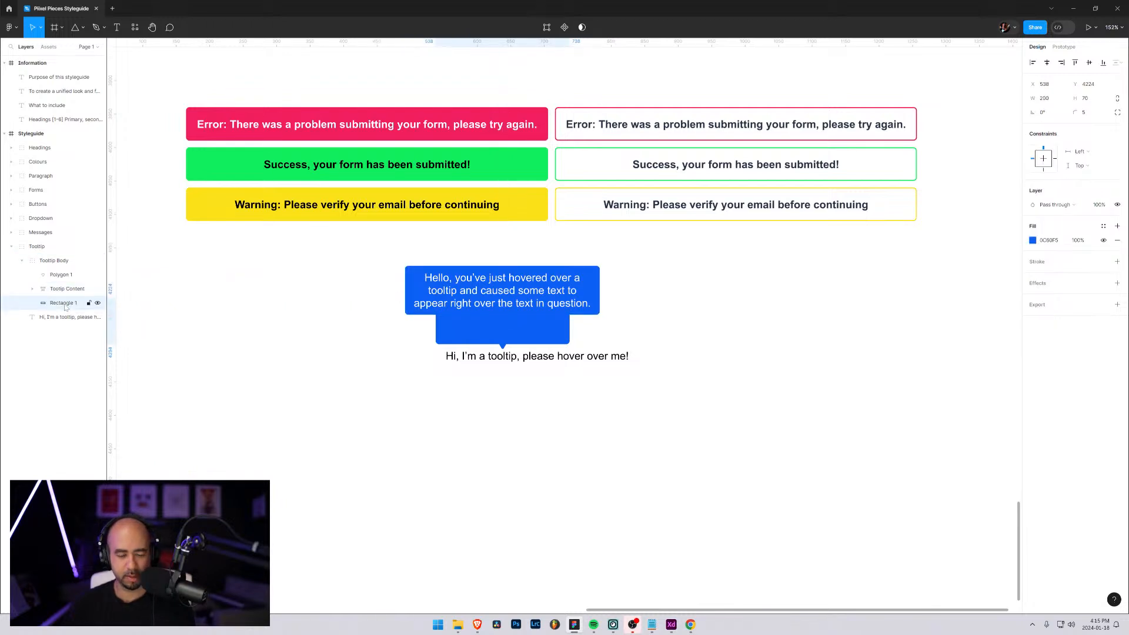
{"action": "key", "text": "Delete"}
Move the Polygon 1 pointer up so it protrudes from the center of the Tooltip Content frame's lower edge
{"action": "left_click", "coordinate": [58, 275]}
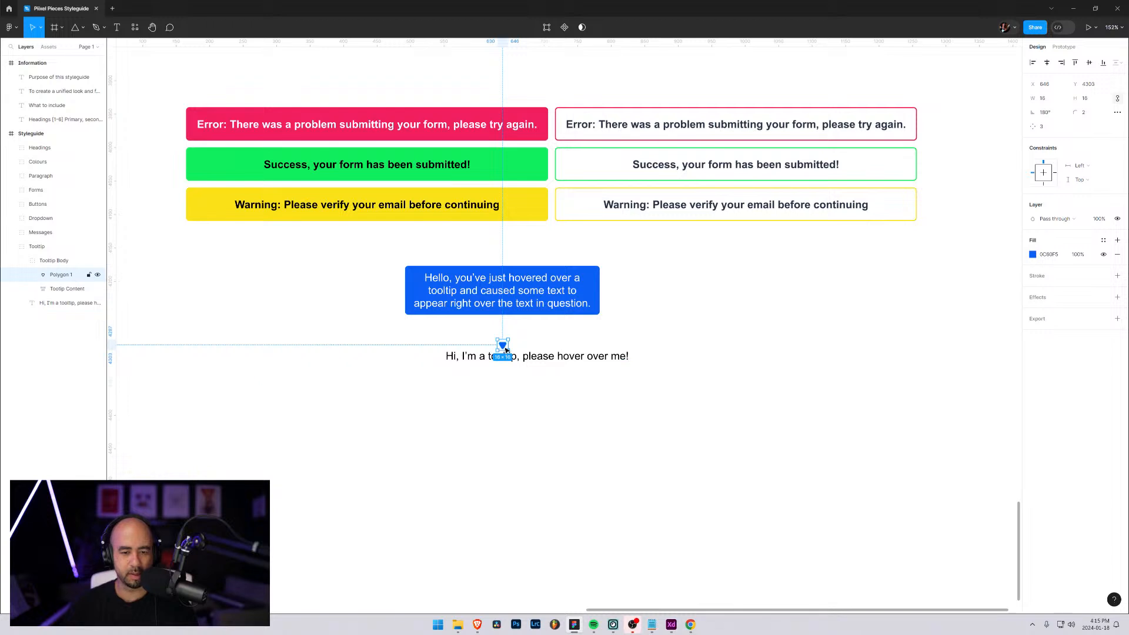
{"action": "left_click_drag", "start_coordinate": [505, 350], "coordinate": [505, 322]}
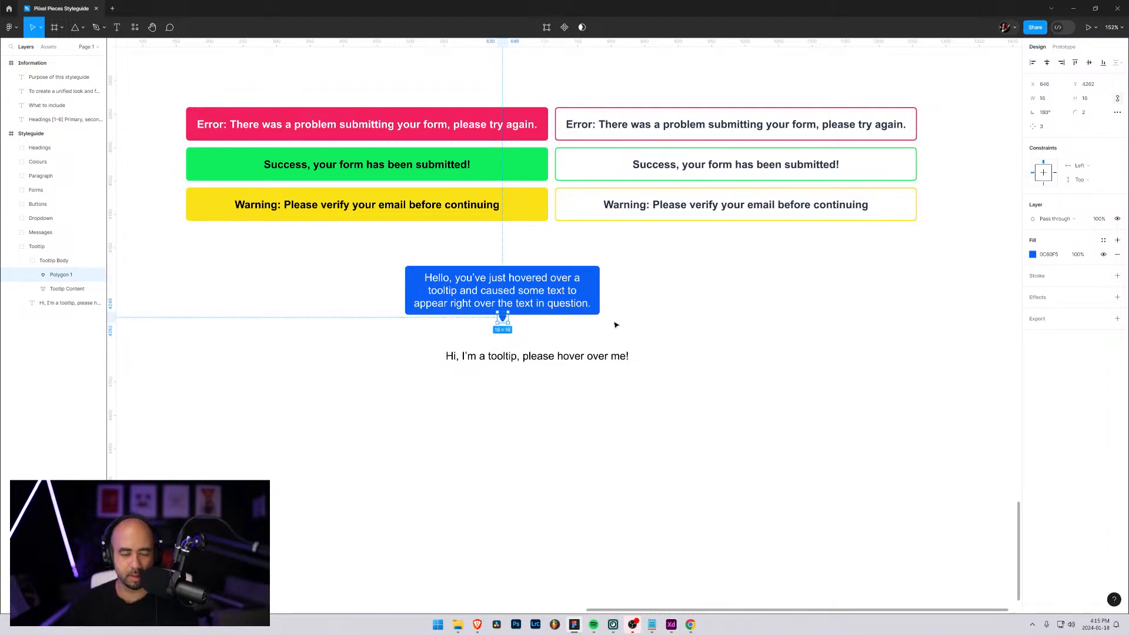
{"action": "key", "text": "Up"}
{"action": "key", "text": "Up"}
{"action": "key", "text": "Up"}
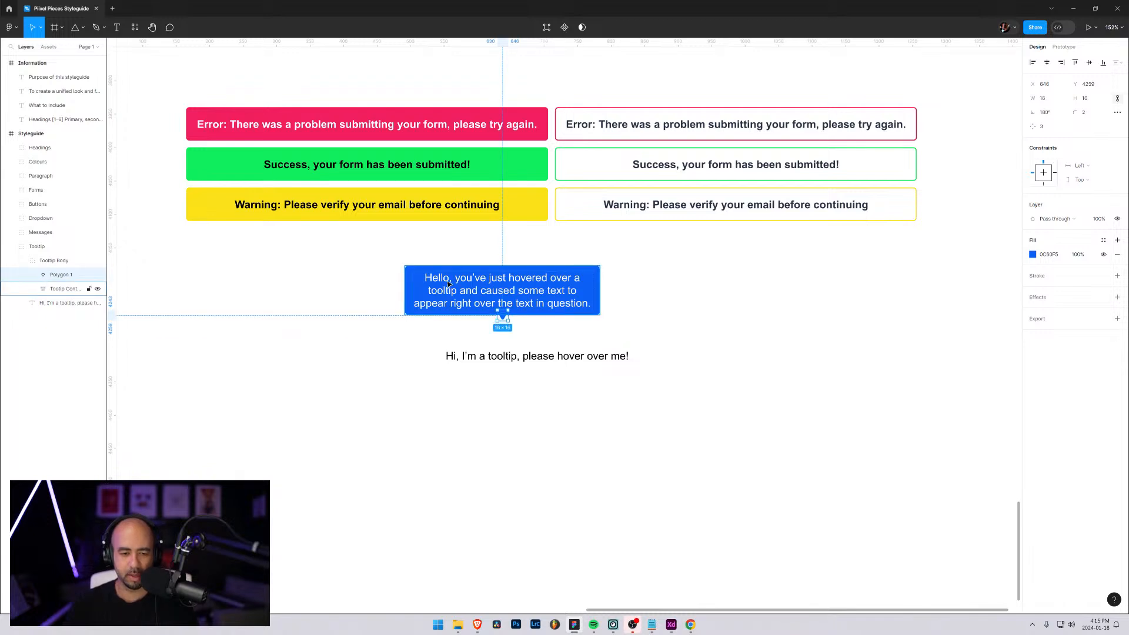
Set the font size of the message text inside Tooltip Content to 14
{"action": "left_click", "coordinate": [58, 289]}
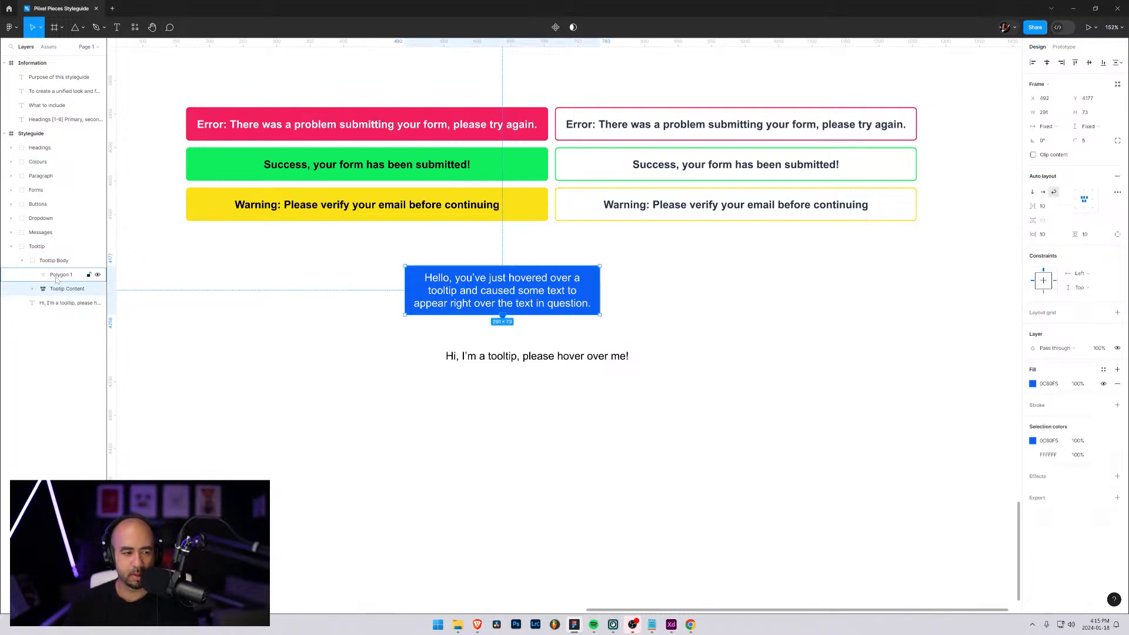
{"action": "left_click", "coordinate": [33, 289]}
{"action": "left_click", "coordinate": [80, 303]}
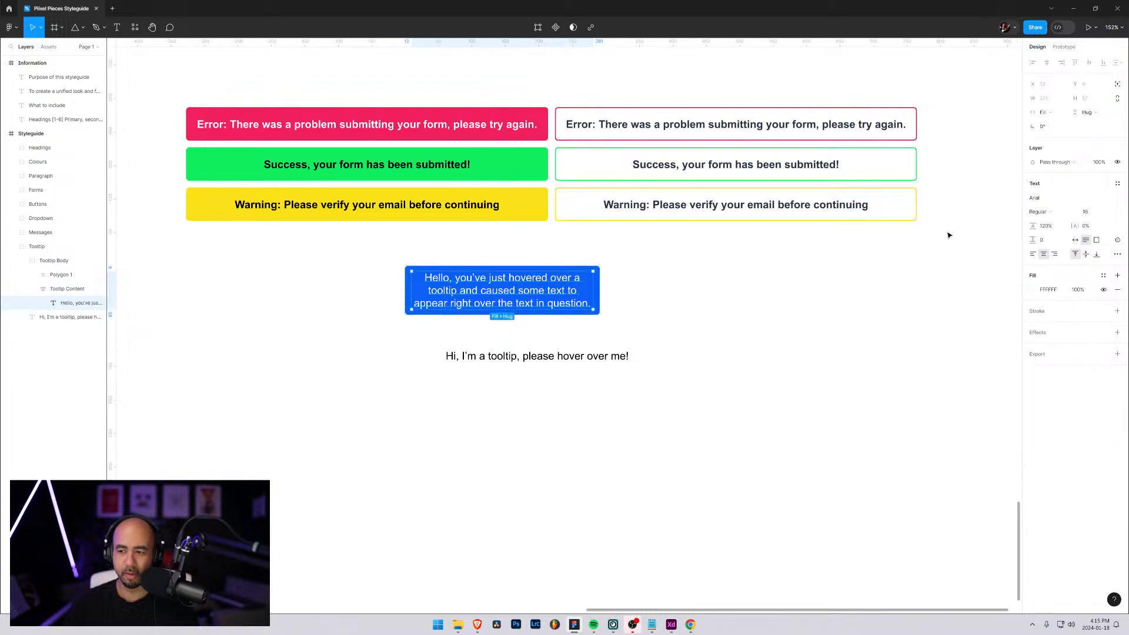
{"action": "left_click", "coordinate": [1089, 214]}
{"action": "type", "text": "14"}
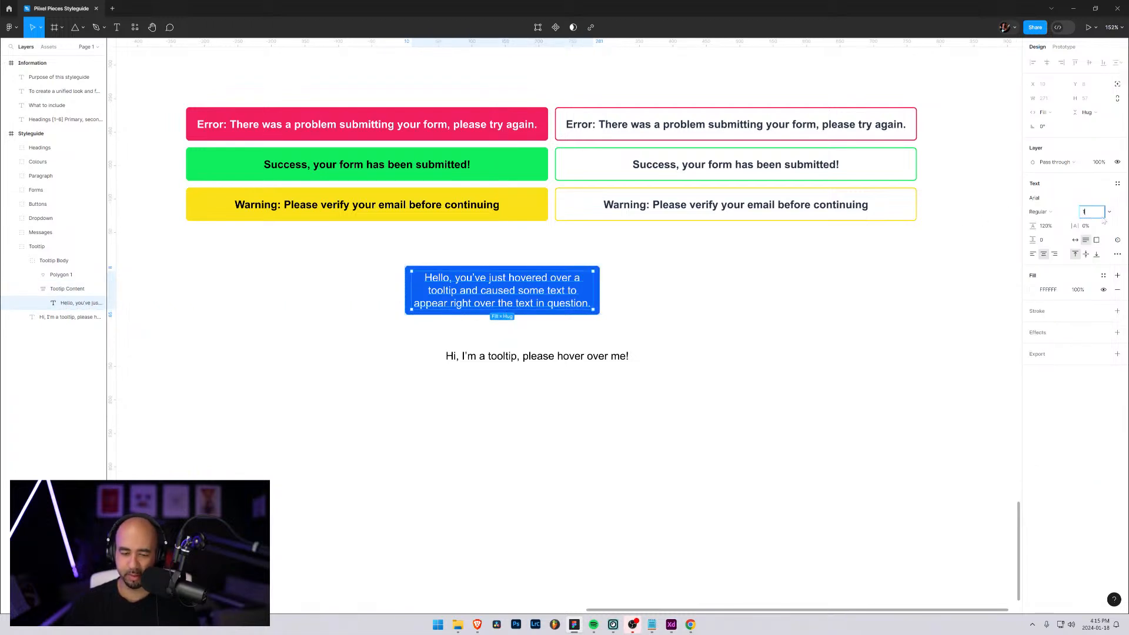
{"action": "key", "text": "Return"}
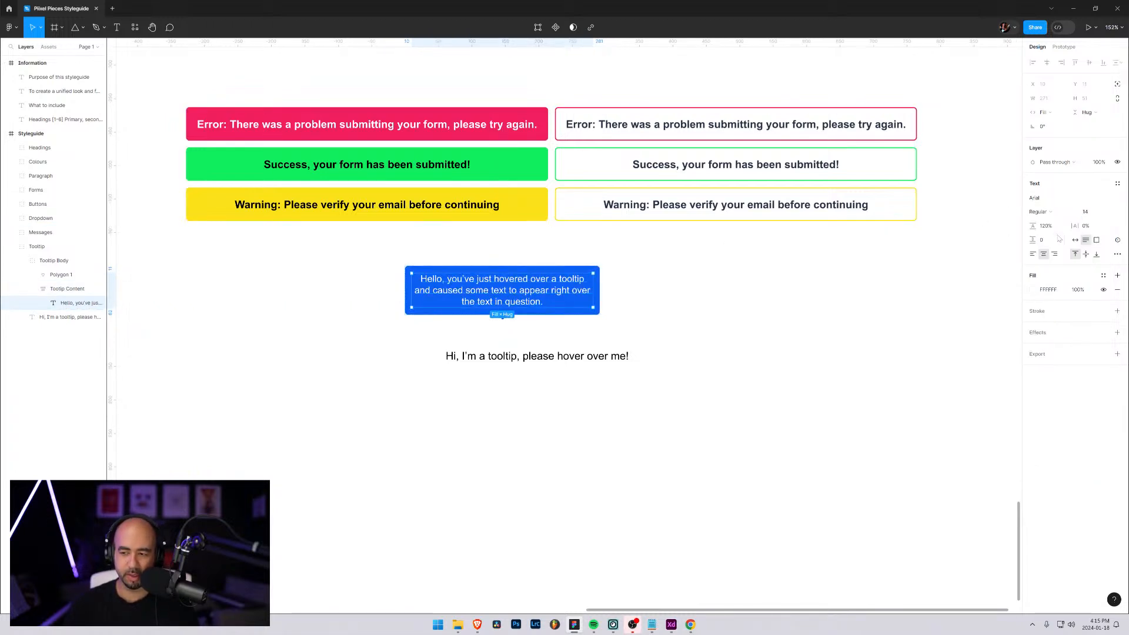
Narrow the Tooltip Content frame from its right edge to a width of 255
{"action": "key", "text": "ctrl+minus"}
{"action": "key", "text": "ctrl+minus"}
{"action": "key", "text": "ctrl+plus"}
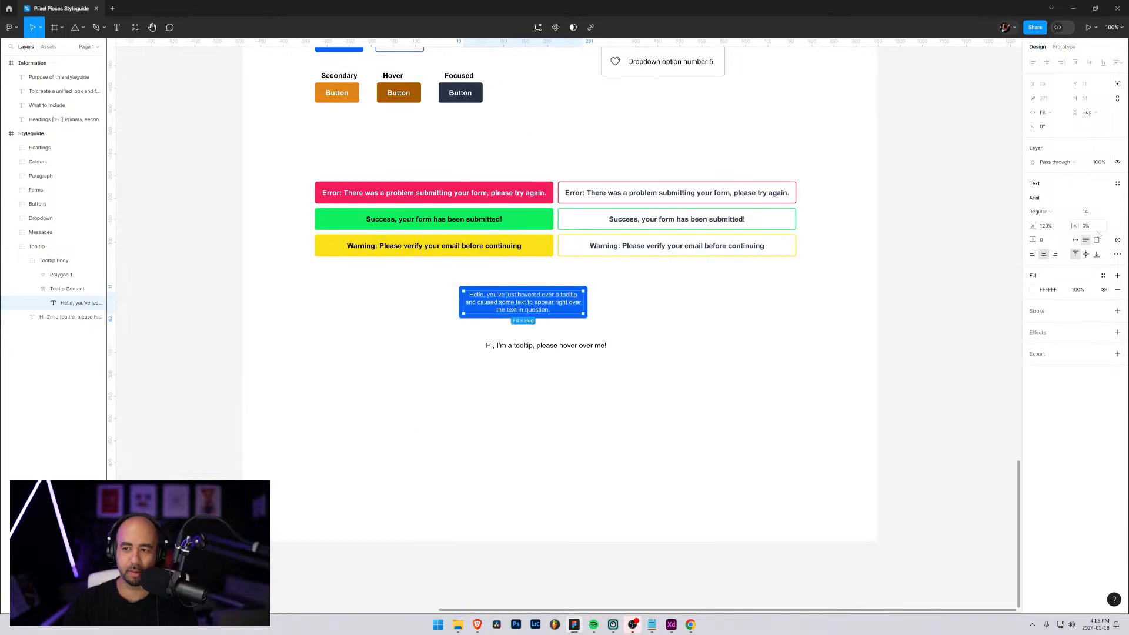
{"action": "left_click", "coordinate": [612, 326]}
{"action": "scroll", "coordinate": [597, 331], "scroll_direction": "up", "scroll_amount": 5}
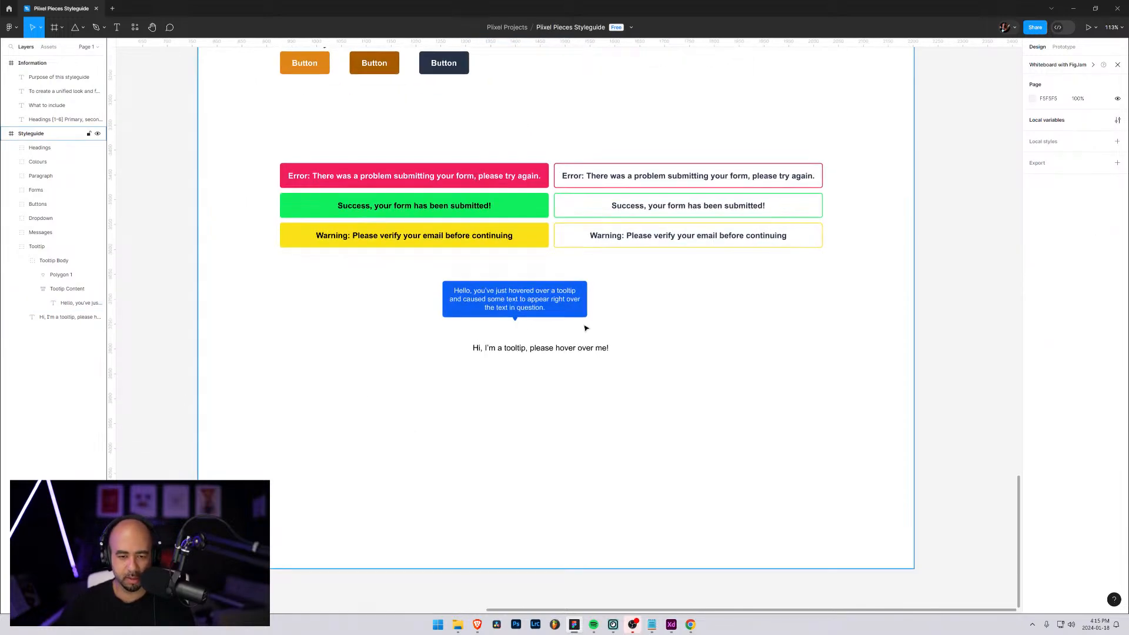
{"action": "left_click", "coordinate": [341, 294]}
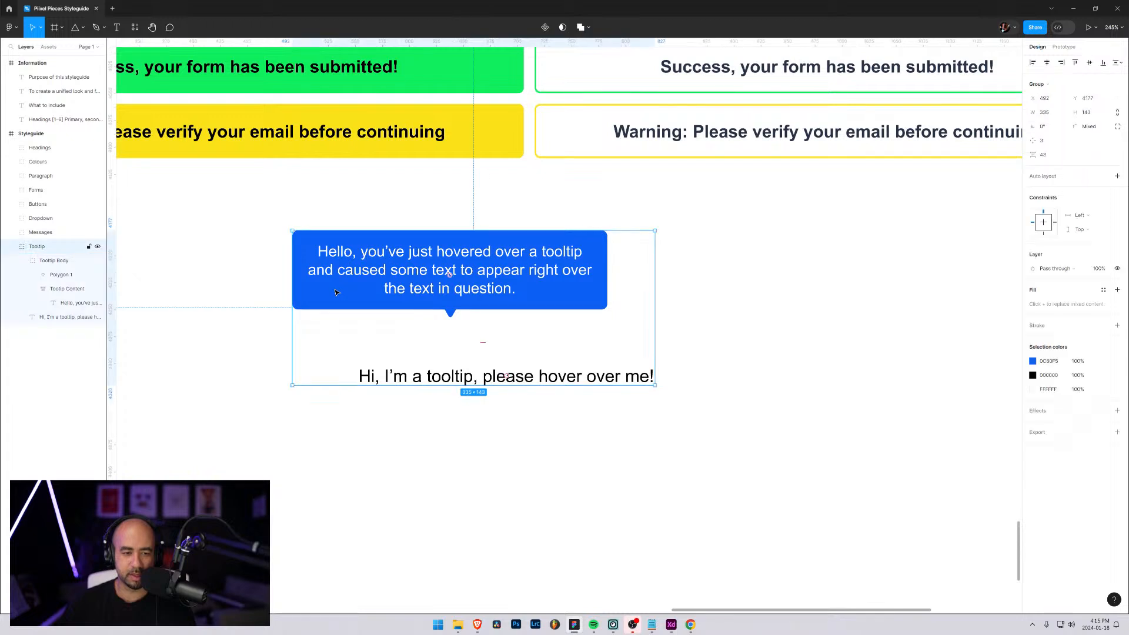
{"action": "left_click", "coordinate": [49, 291]}
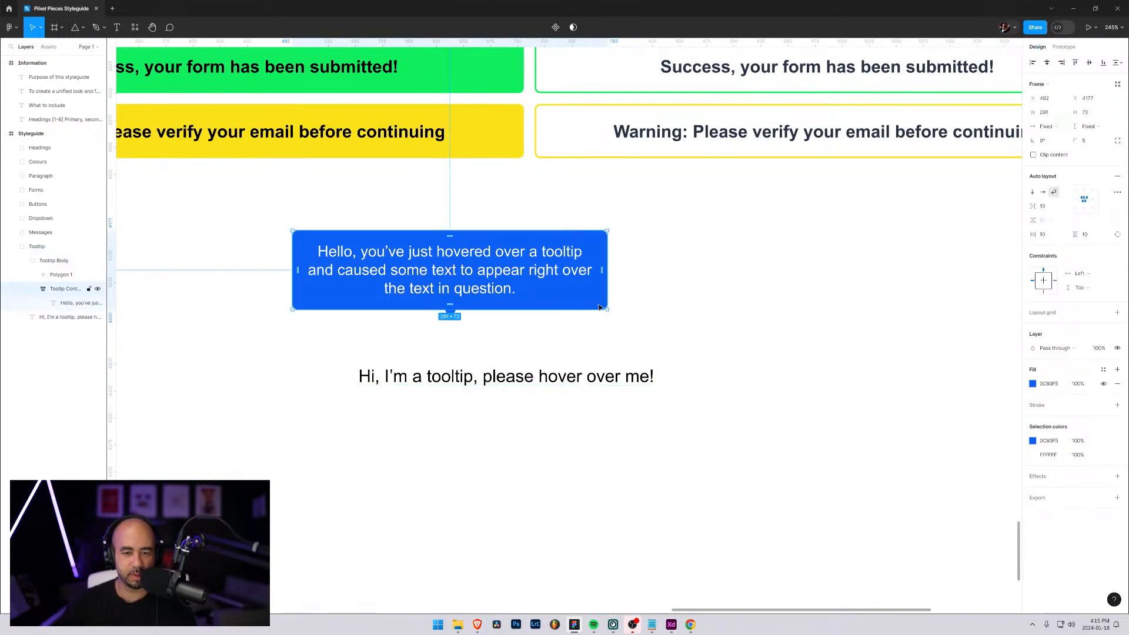
{"action": "left_click_drag", "start_coordinate": [609, 280], "coordinate": [568, 279]}
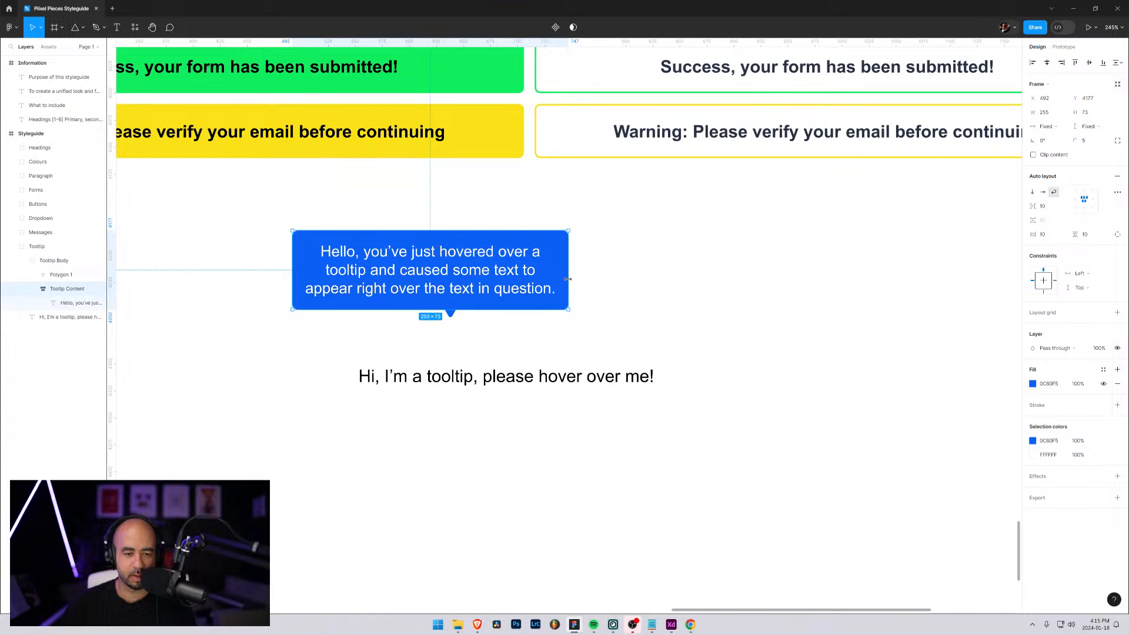
Shorten the tooltip message to "You've just hovered over a tooltip and caused some text to appear."
{"action": "left_click", "coordinate": [427, 263]}
{"action": "double_click", "coordinate": [406, 255]}
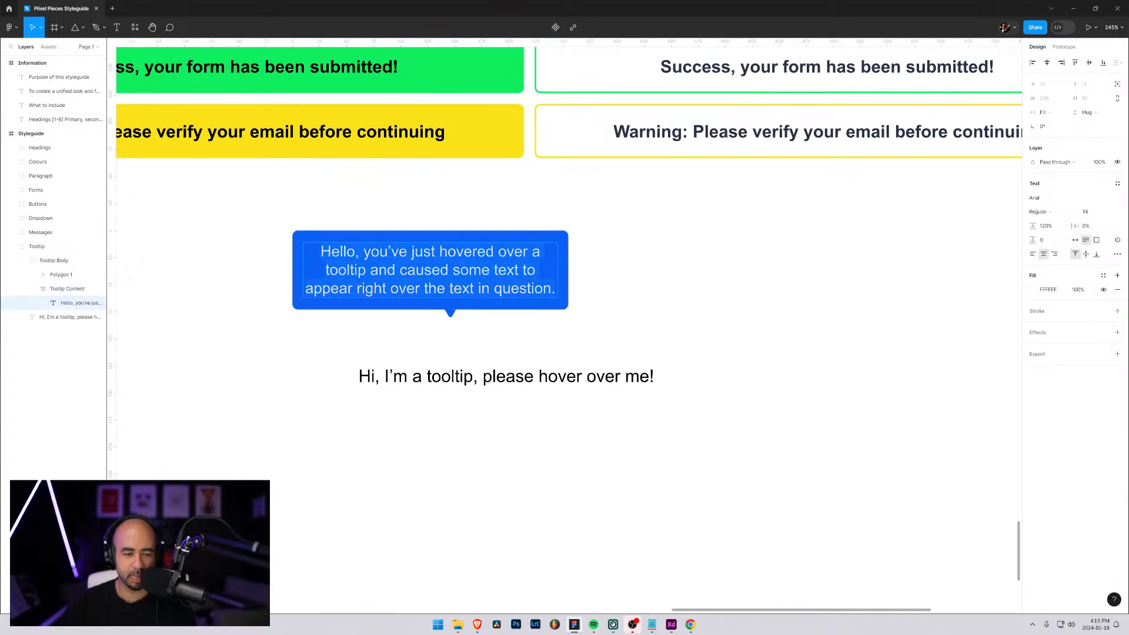
{"action": "double_click", "coordinate": [405, 255]}
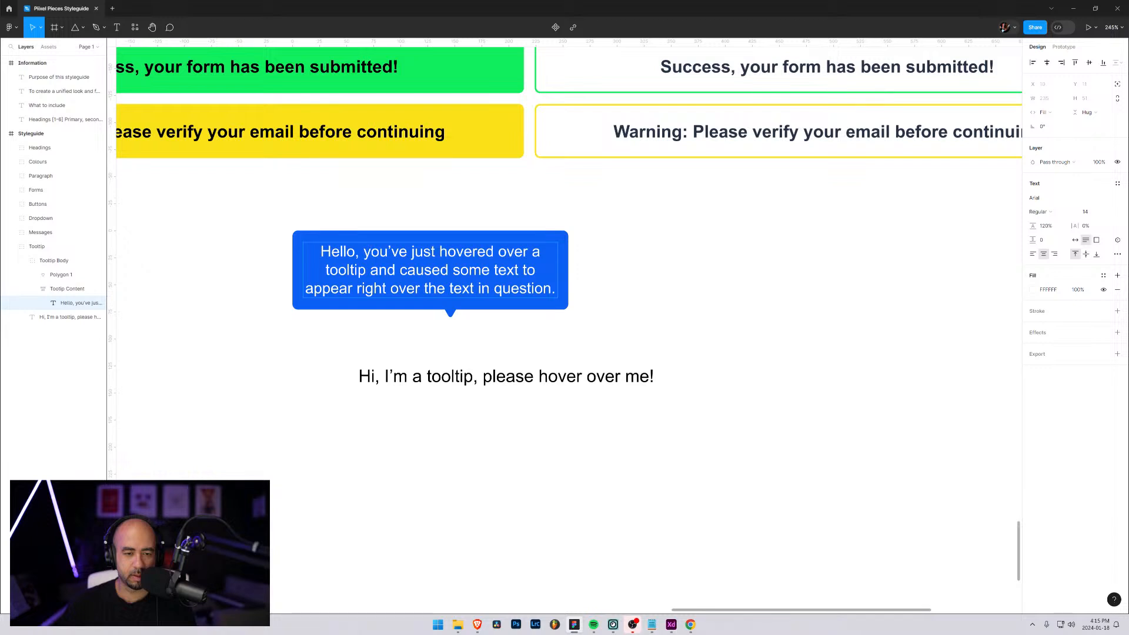
{"action": "left_click_drag", "start_coordinate": [372, 254], "coordinate": [318, 254]}
{"action": "type", "text": "Y"}
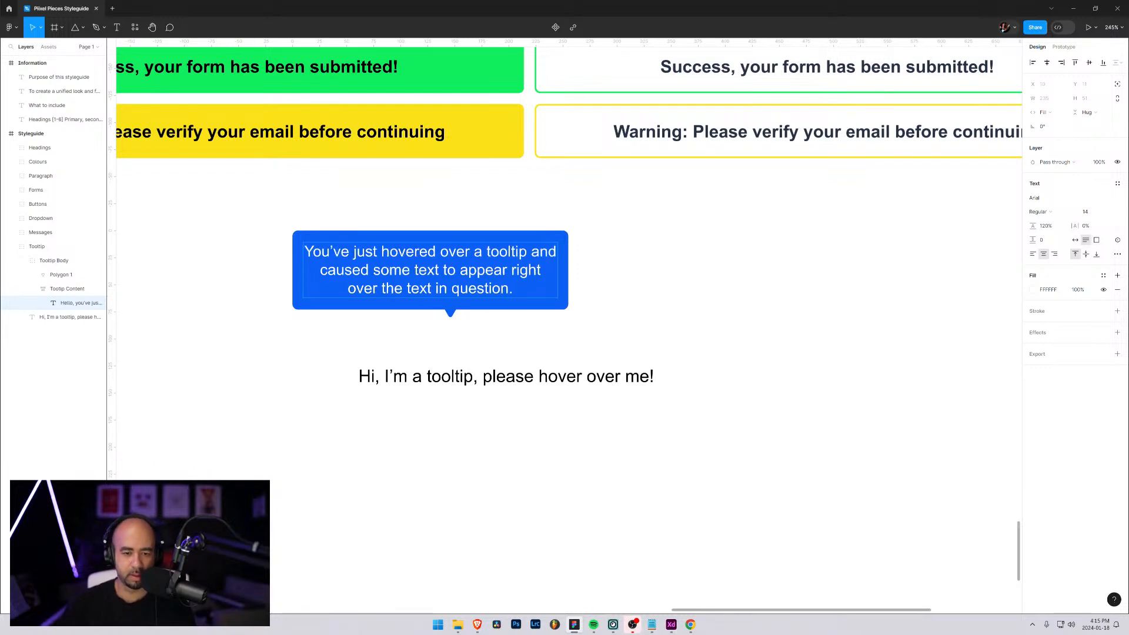
{"action": "left_click_drag", "start_coordinate": [508, 270], "coordinate": [509, 288]}
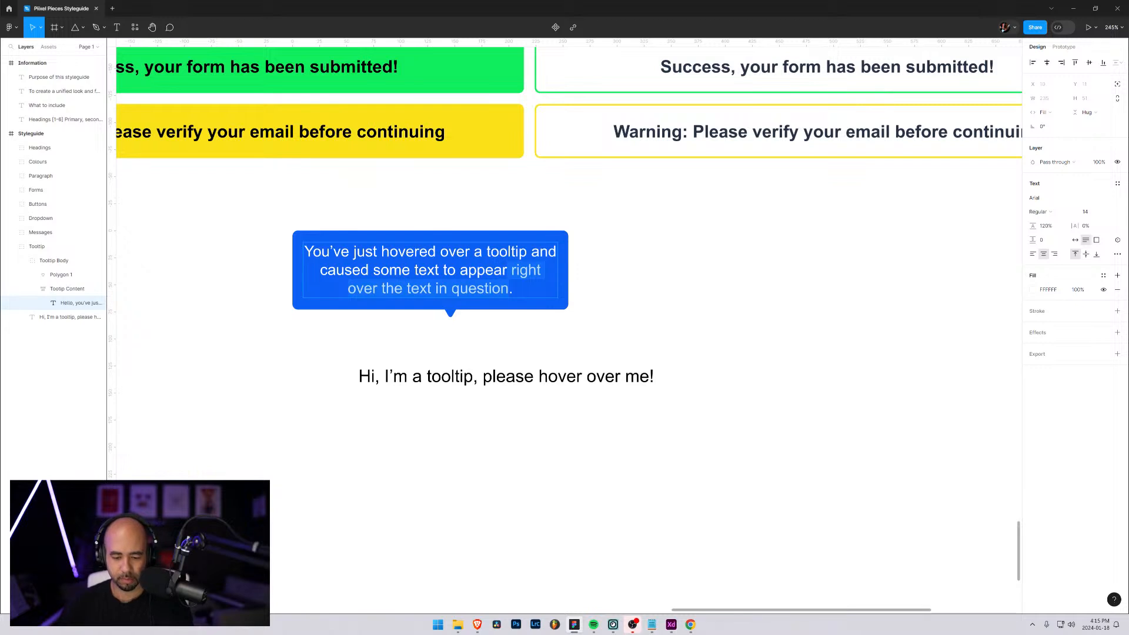
{"action": "key", "text": "BackSpace"}
{"action": "key", "text": "Escape"}
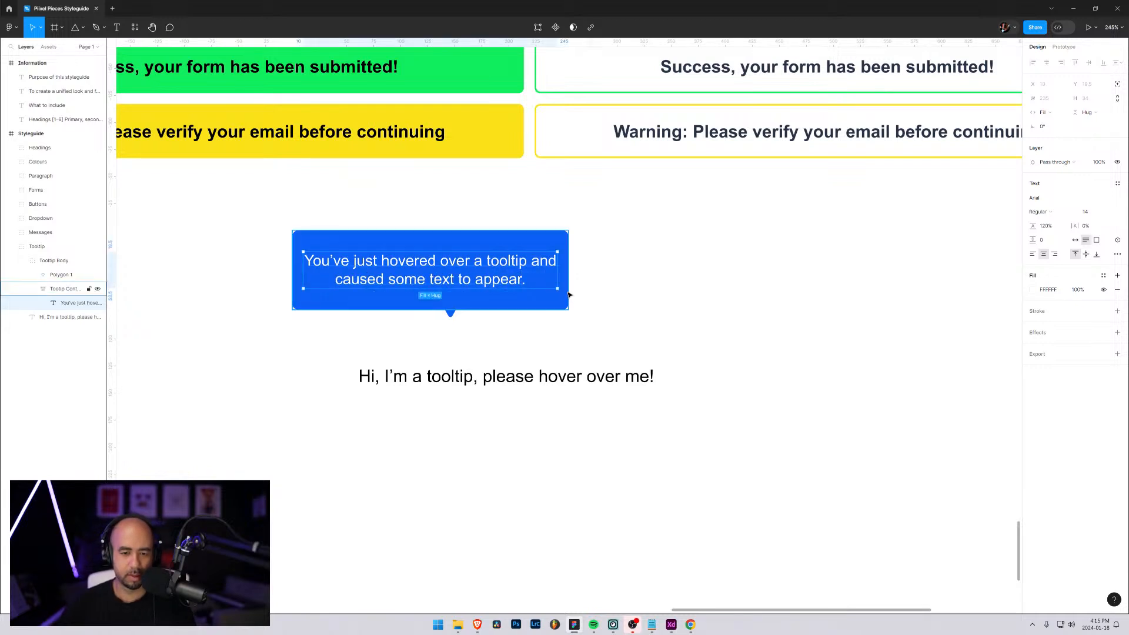
Shrink the Tooltip Content frame to 240 wide and closely around its two lines, then recenter the pointer on its lower edge
{"action": "key", "text": "Escape"}
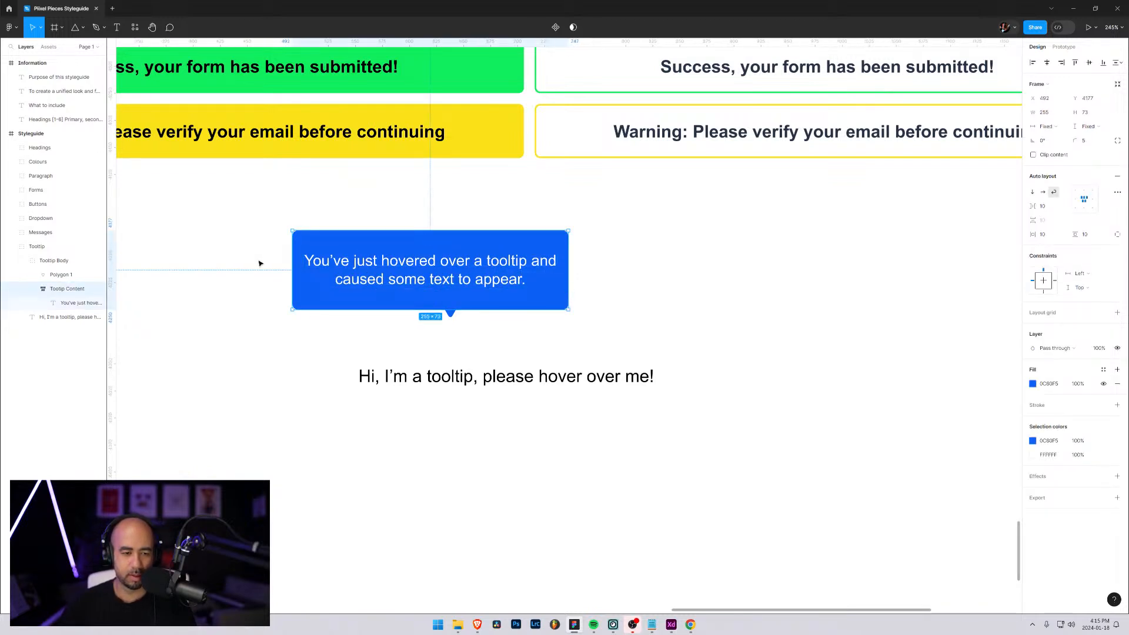
{"action": "mouse_move", "coordinate": [297, 270]}
{"action": "left_mouse_down"}
{"action": "mouse_move", "coordinate": [320, 270]}
{"action": "mouse_move", "coordinate": [309, 271]}
{"action": "left_mouse_up"}
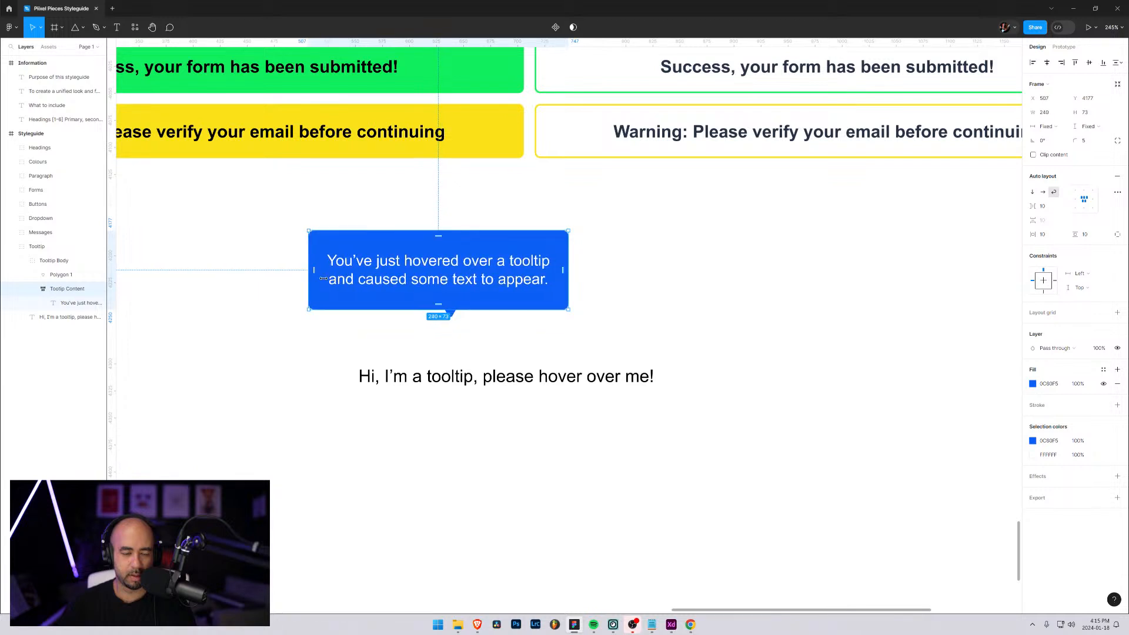
{"action": "left_click_drag", "start_coordinate": [444, 303], "coordinate": [439, 298]}
{"action": "left_click", "coordinate": [439, 310]}
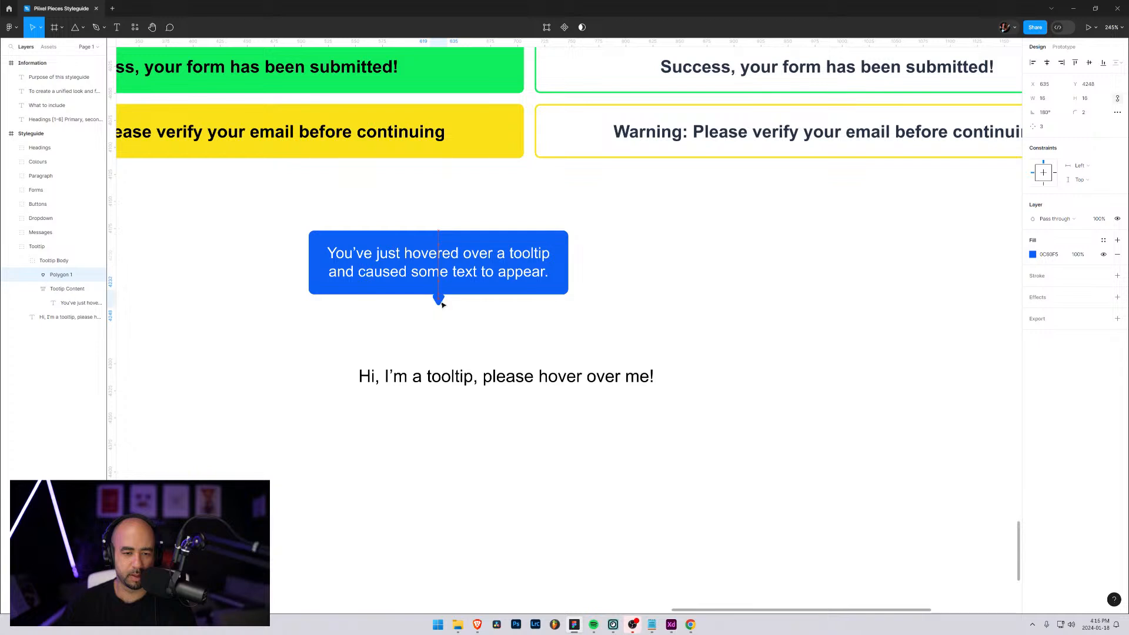
{"action": "left_click", "coordinate": [536, 324]}
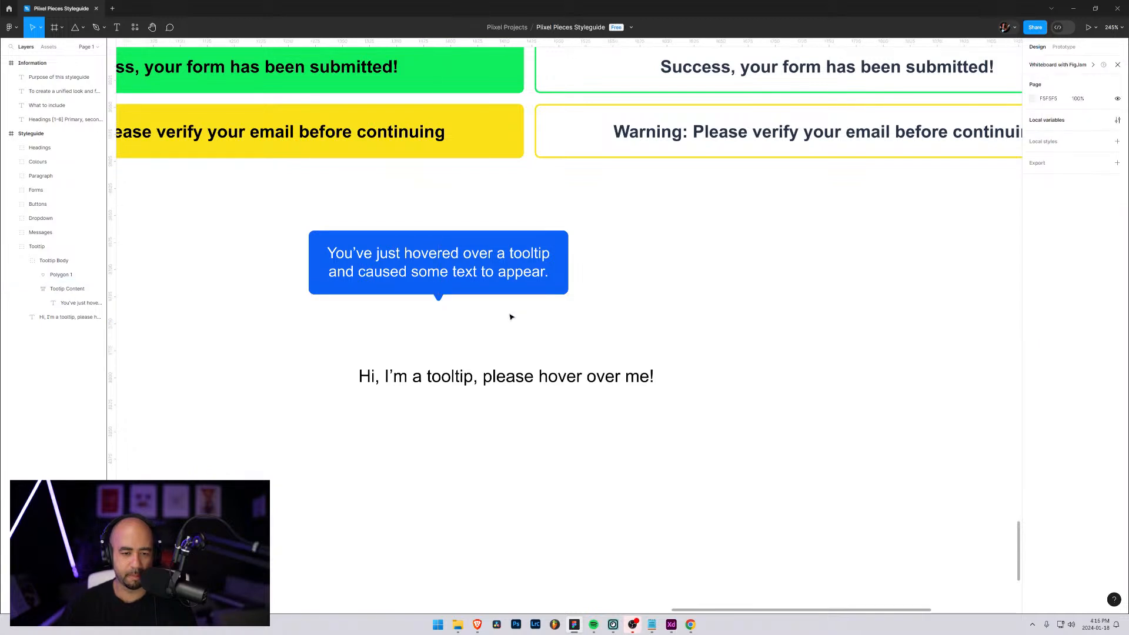
Move the Tooltip Body group down so its pointer sits just above the hover text
{"action": "left_click", "coordinate": [312, 268]}
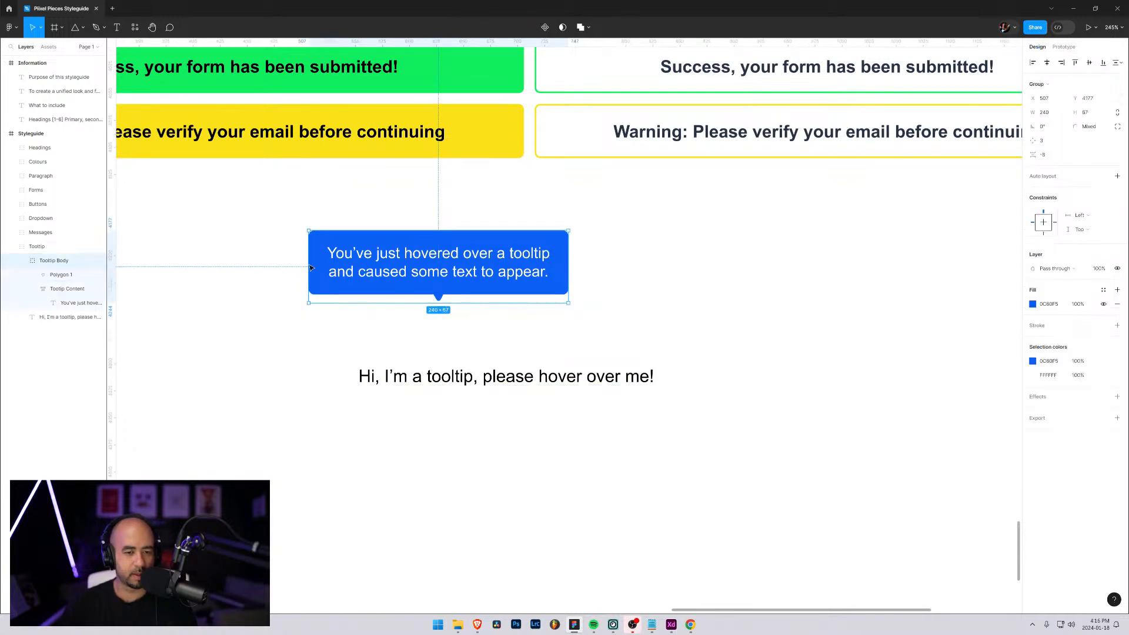
{"action": "left_click_drag", "start_coordinate": [410, 257], "coordinate": [421, 319]}
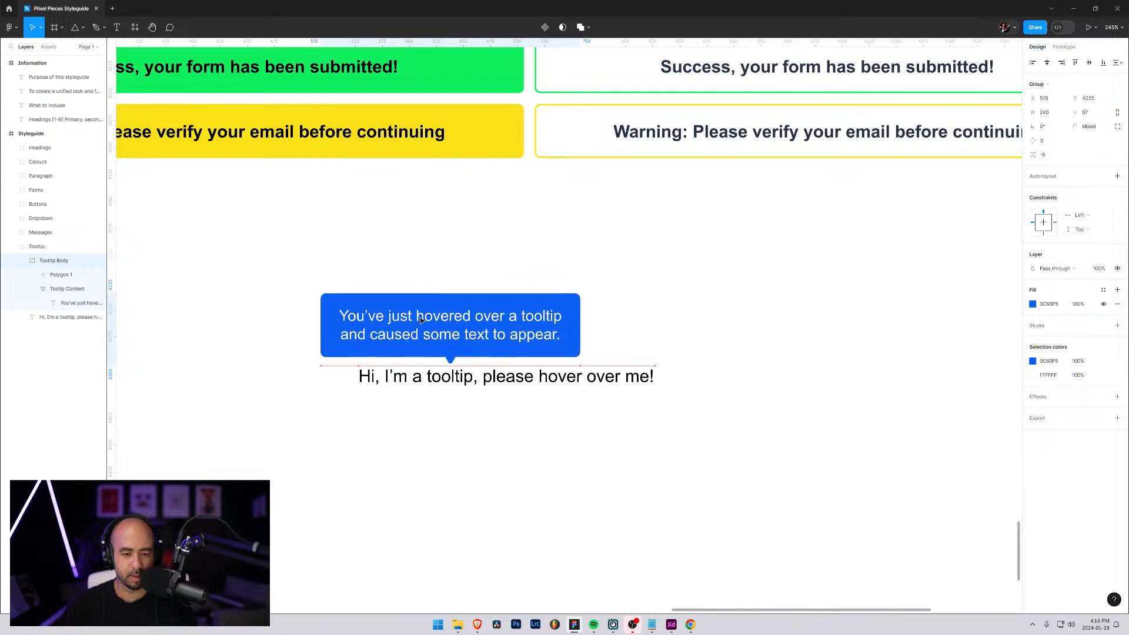
{"action": "left_click", "coordinate": [690, 282]}
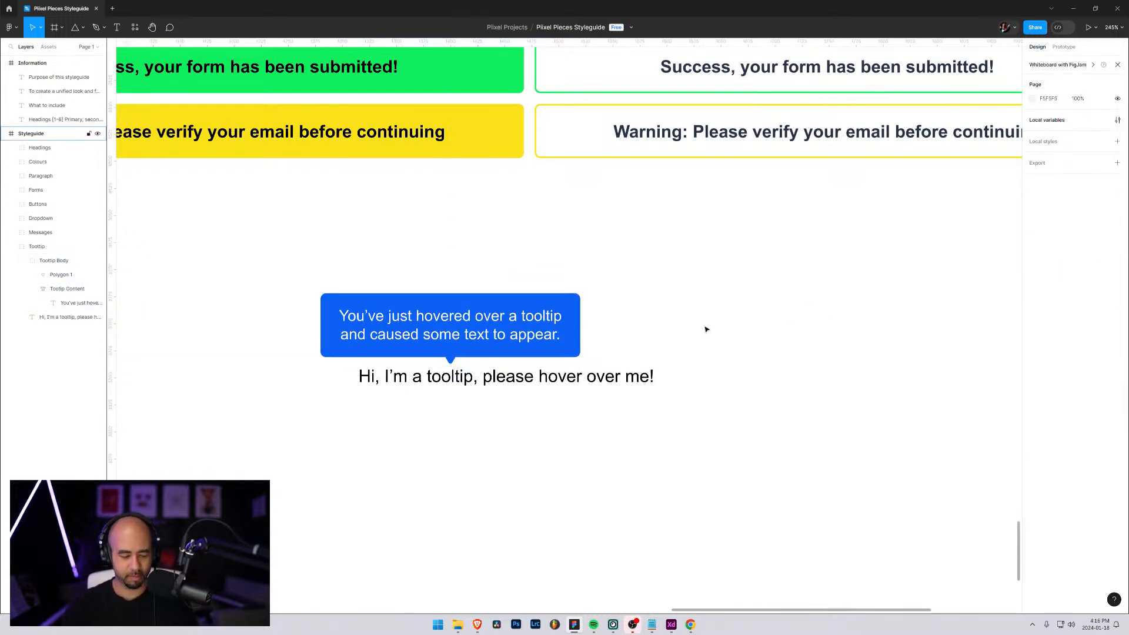
{"action": "key", "text": "shift+0"}
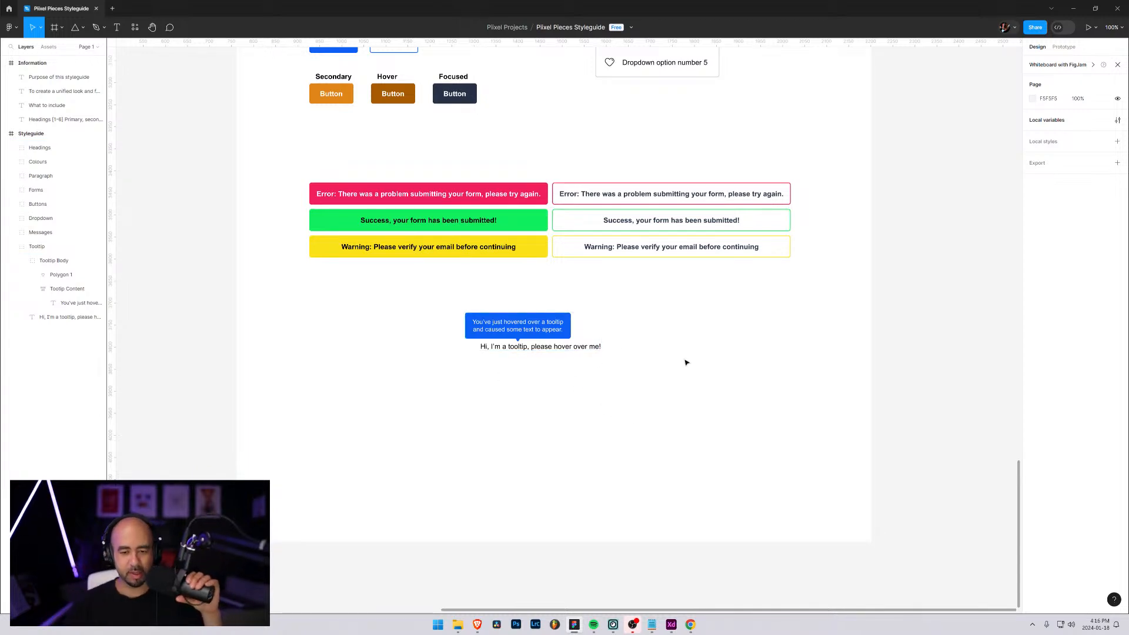
{"action": "scroll", "coordinate": [611, 363], "scroll_direction": "up", "scroll_amount": 2}
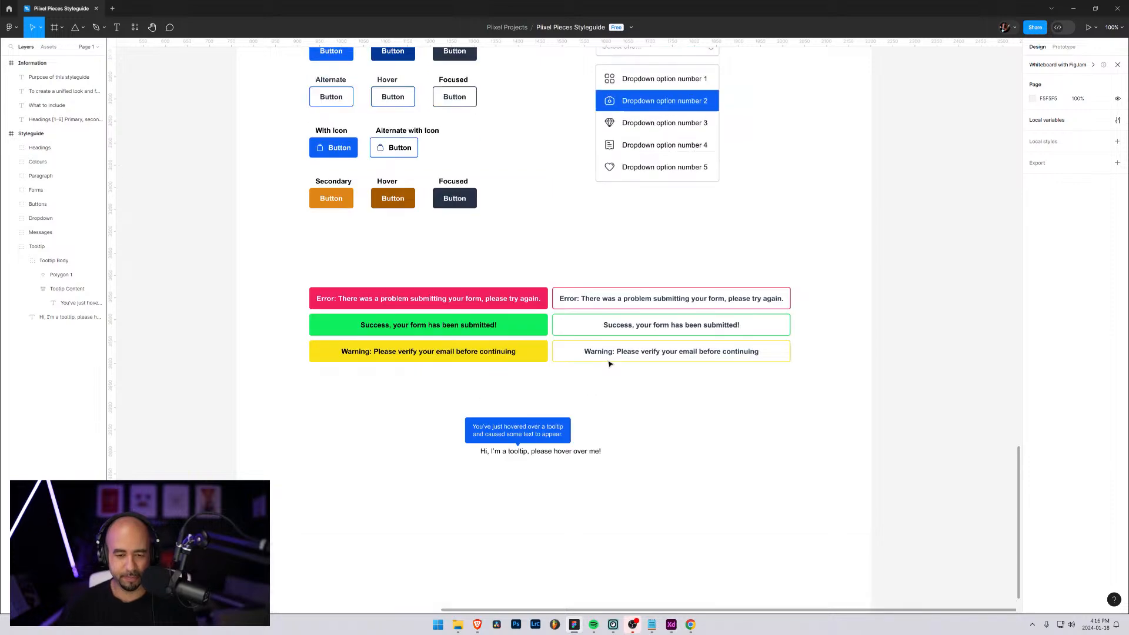
{"action": "scroll", "coordinate": [606, 411], "scroll_direction": "down", "scroll_amount": 1}
{"action": "scroll", "coordinate": [604, 450], "scroll_direction": "up", "scroll_amount": 2}
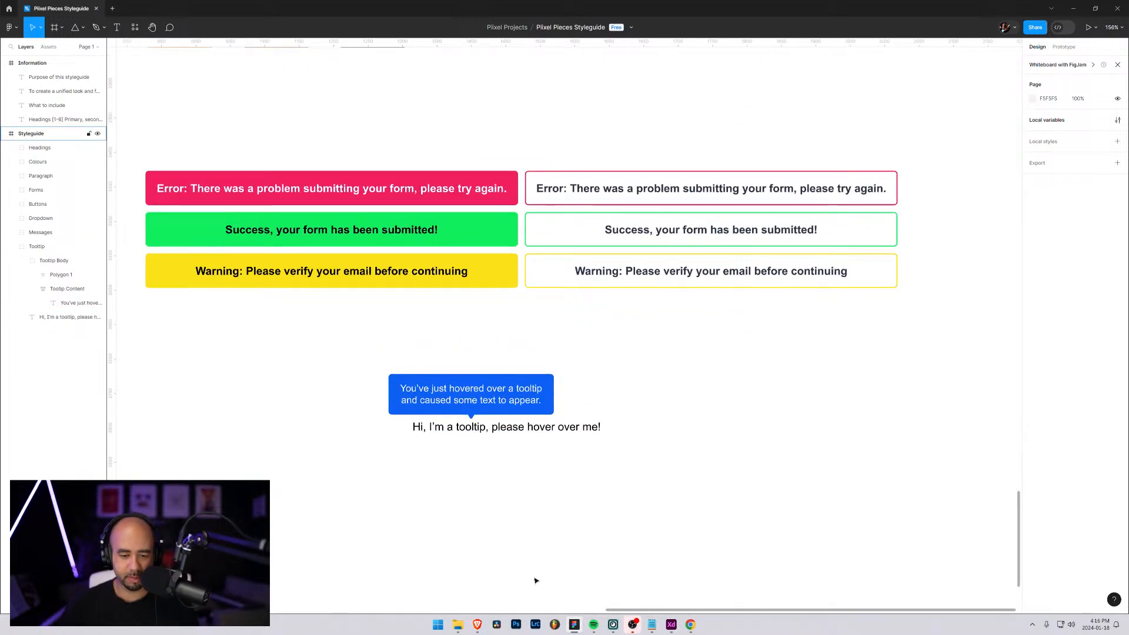
Switch to File Explorer and search the Huge-icon svg folder for "question"
{"action": "left_click", "coordinate": [460, 627]}
{"action": "left_click_drag", "start_coordinate": [0, 142], "coordinate": [594, 154]}
{"action": "left_click", "coordinate": [510, 169]}
{"action": "left_click", "coordinate": [772, 167]}
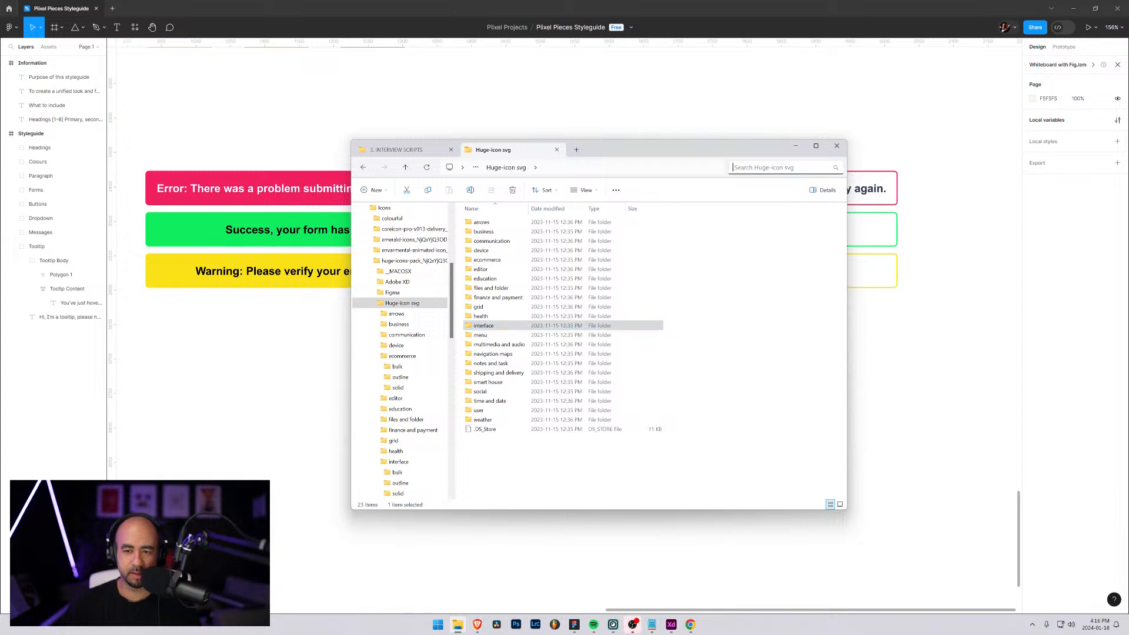
{"action": "type", "text": "question"}
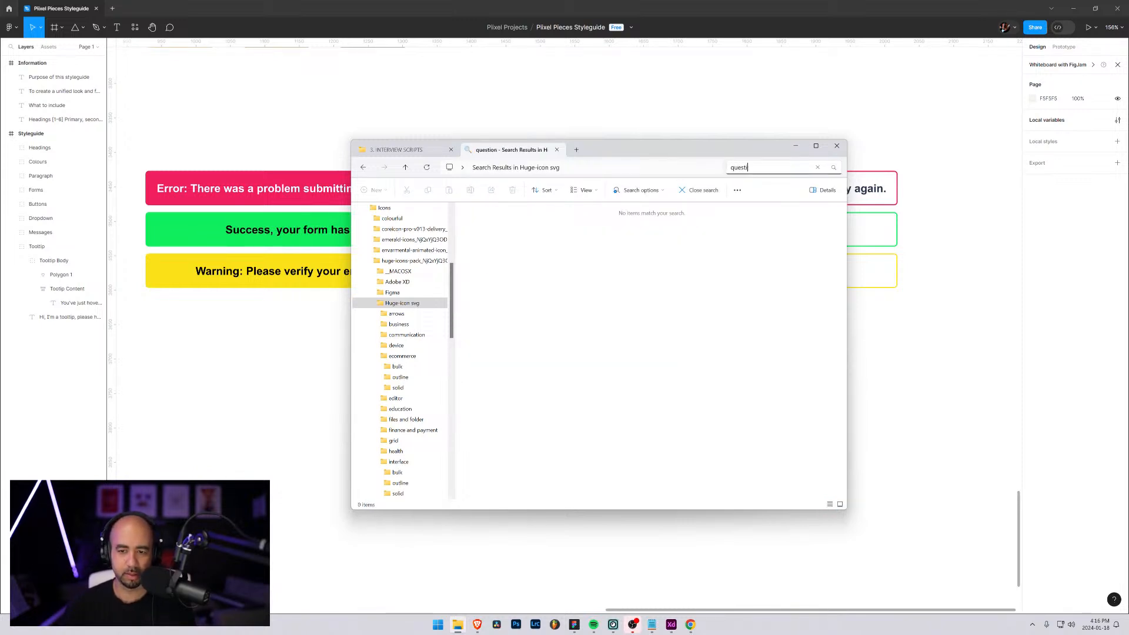
{"action": "key", "text": "BackSpace"}
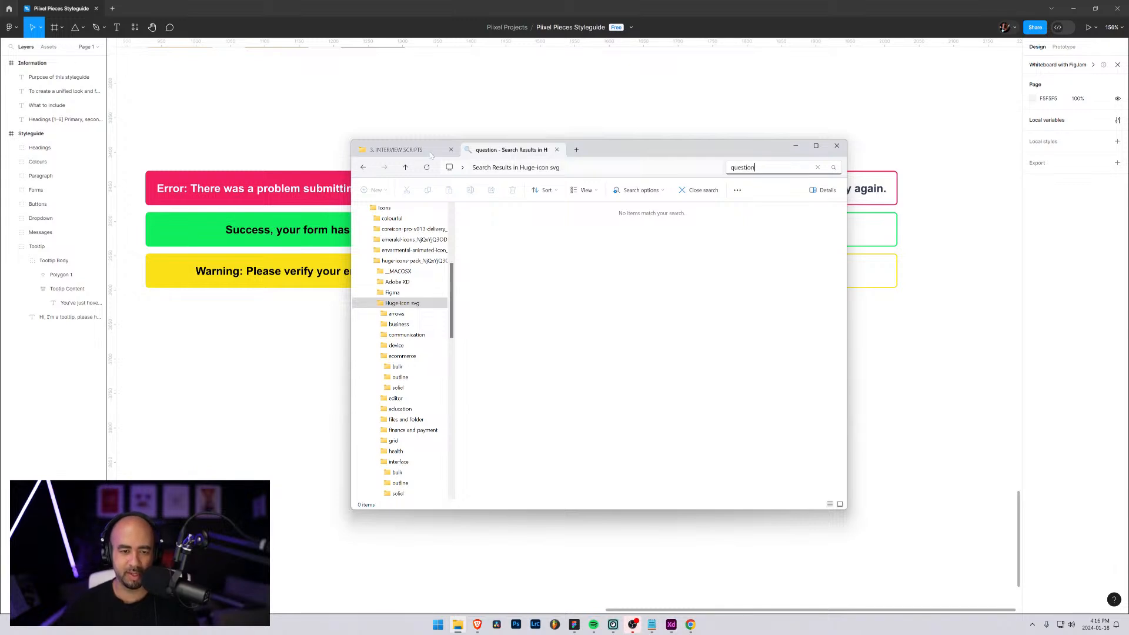
Search the icon folder for "info" instead and preview the outline home-information 01 icon in the browser
{"action": "left_click", "coordinate": [776, 168]}
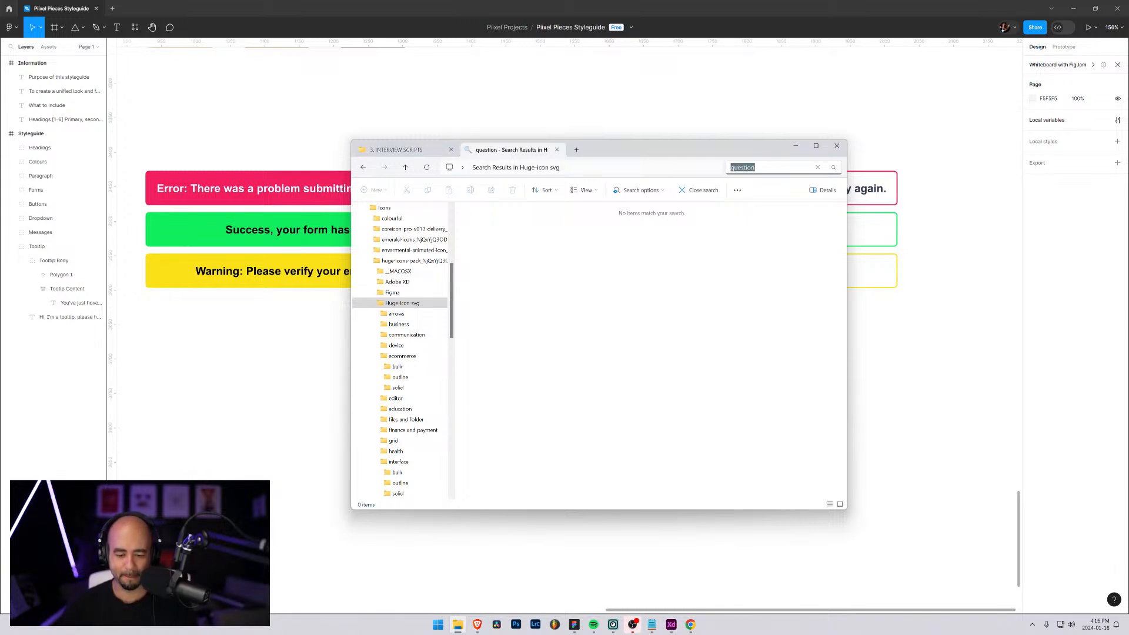
{"action": "key", "text": "BackSpace"}
{"action": "type", "text": "info"}
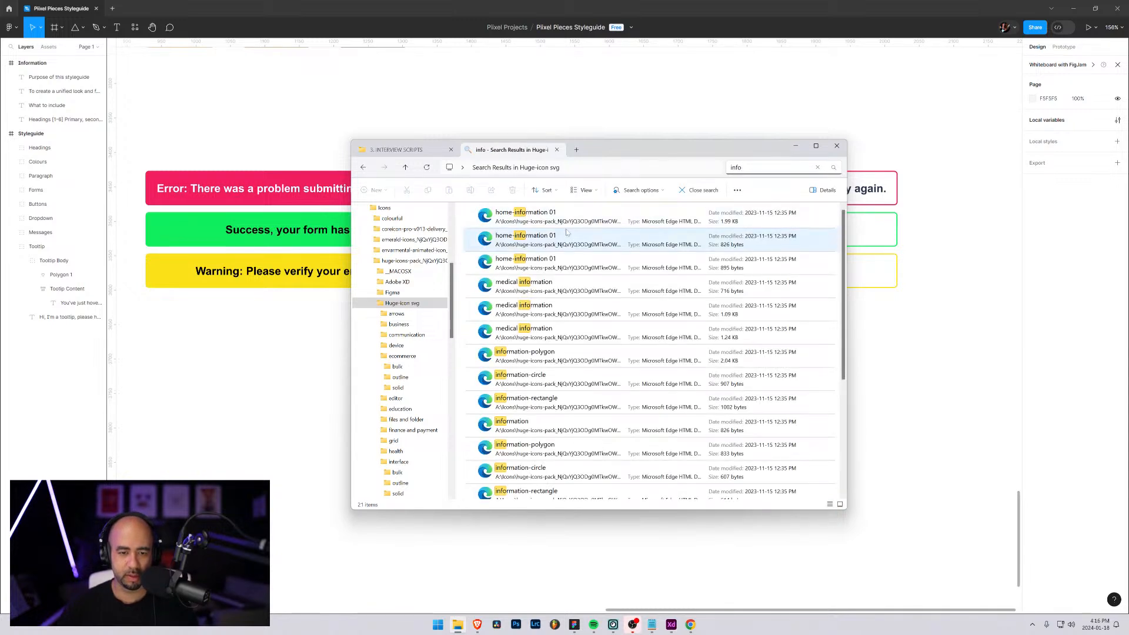
{"action": "scroll", "coordinate": [551, 424], "scroll_direction": "down", "scroll_amount": 2}
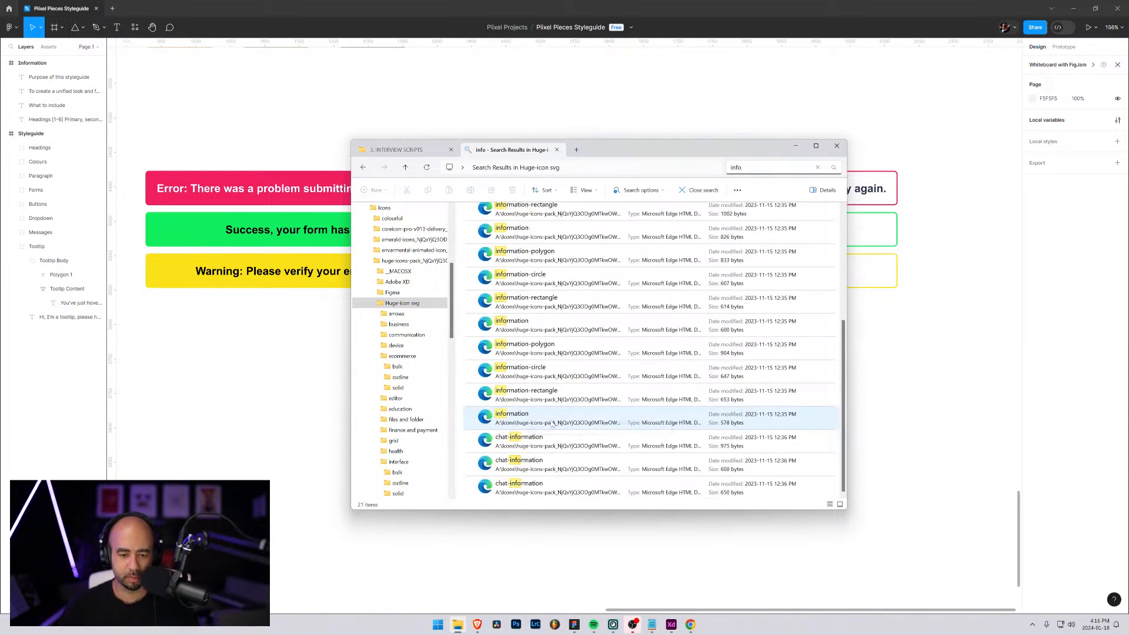
{"action": "scroll", "coordinate": [551, 444], "scroll_direction": "up", "scroll_amount": 2}
{"action": "double_click", "coordinate": [523, 217]}
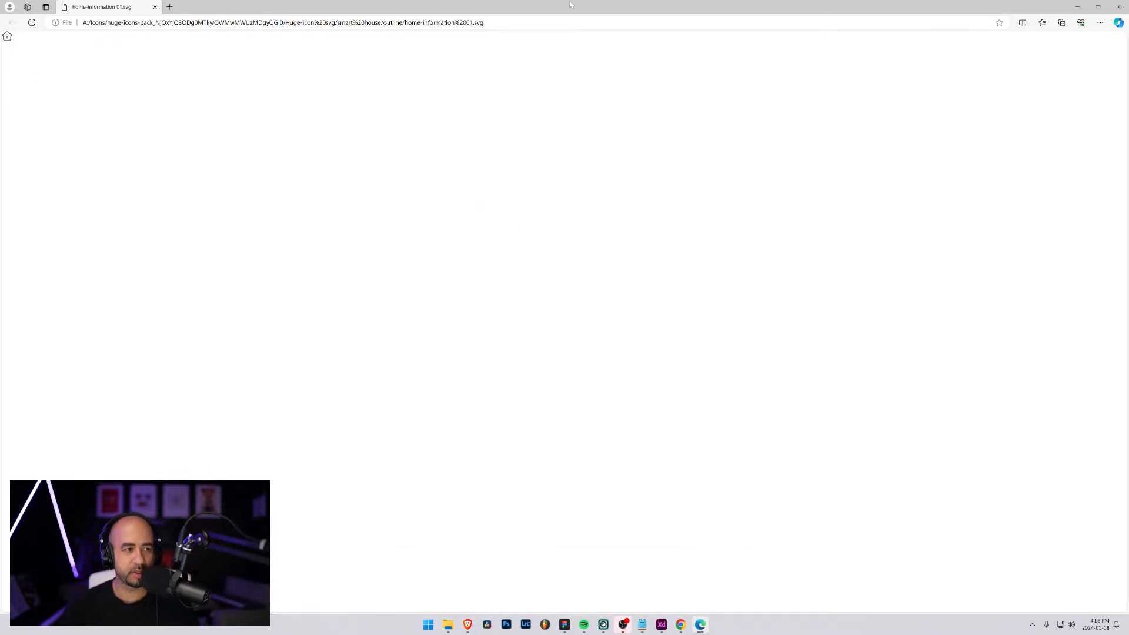
{"action": "left_click", "coordinate": [1119, 7]}
Switch to Adobe XD and check the component name of the circled question mark in the Huge icons pack
{"action": "left_click", "coordinate": [674, 628]}
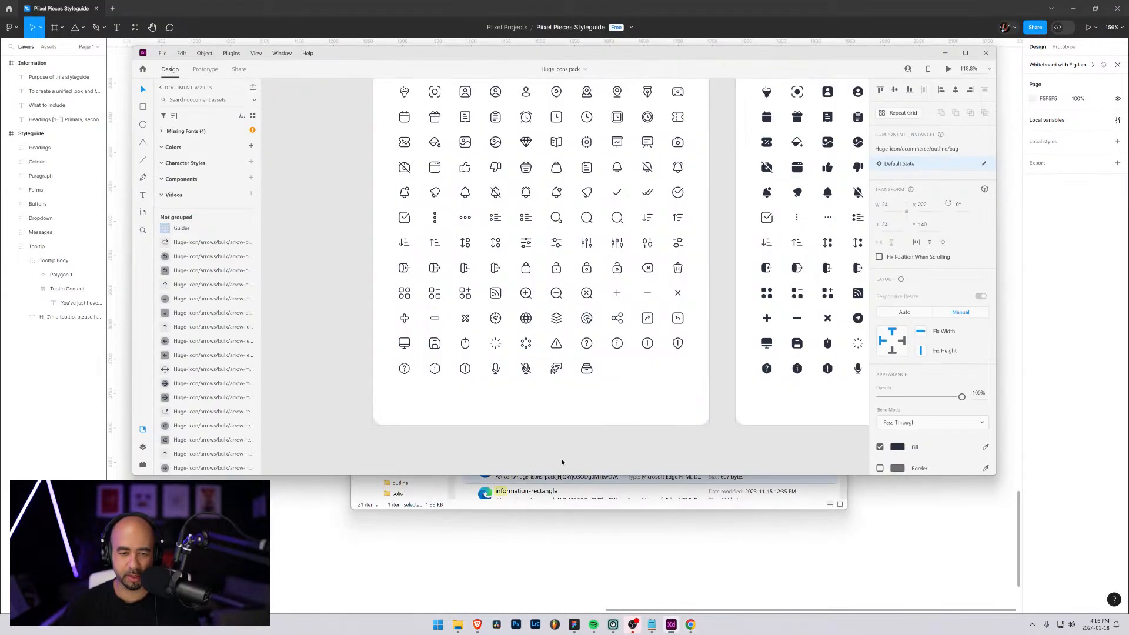
{"action": "left_click", "coordinate": [587, 344]}
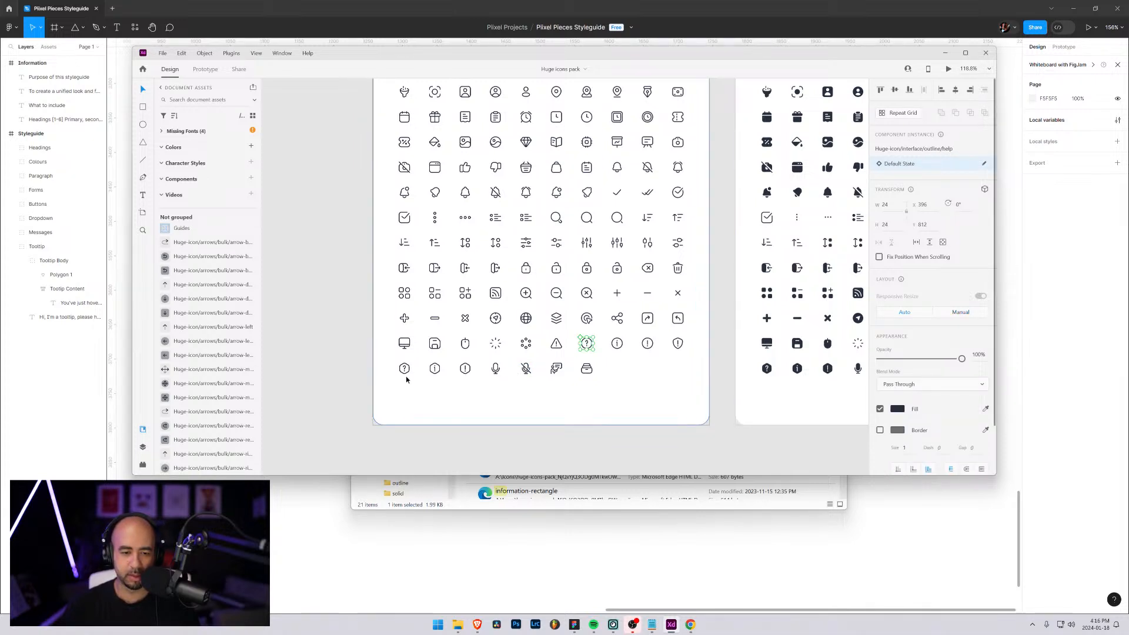
{"action": "left_click", "coordinate": [946, 53]}
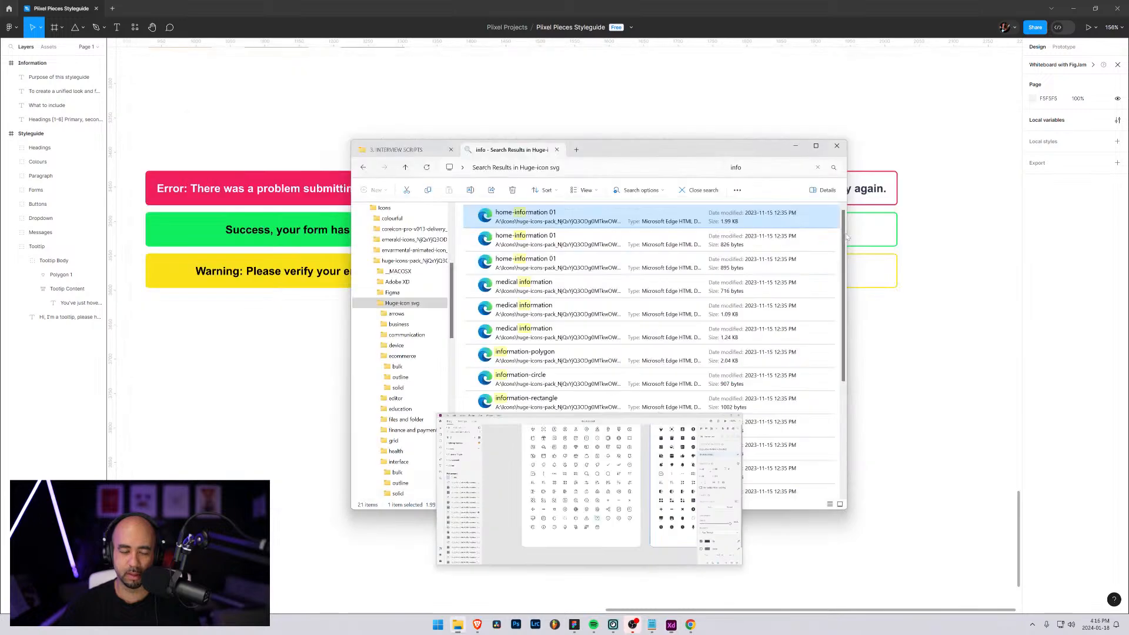
Search the Huge-icon svg folder for "help" and preview the bulk and outline versions of the education help icon
{"action": "left_click", "coordinate": [740, 168]}
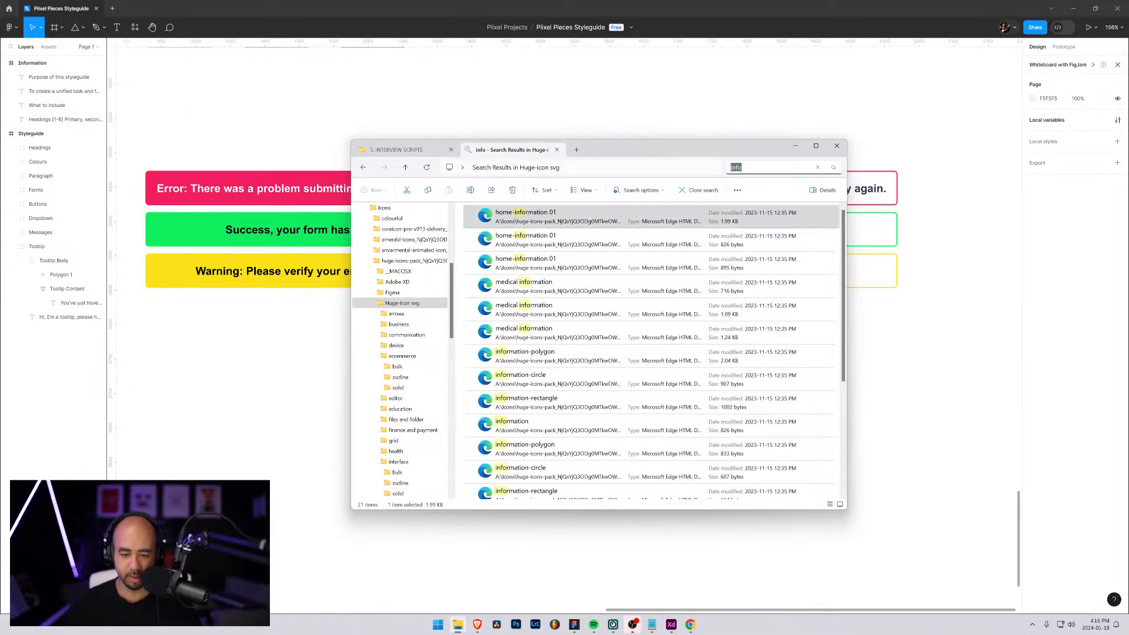
{"action": "type", "text": "help"}
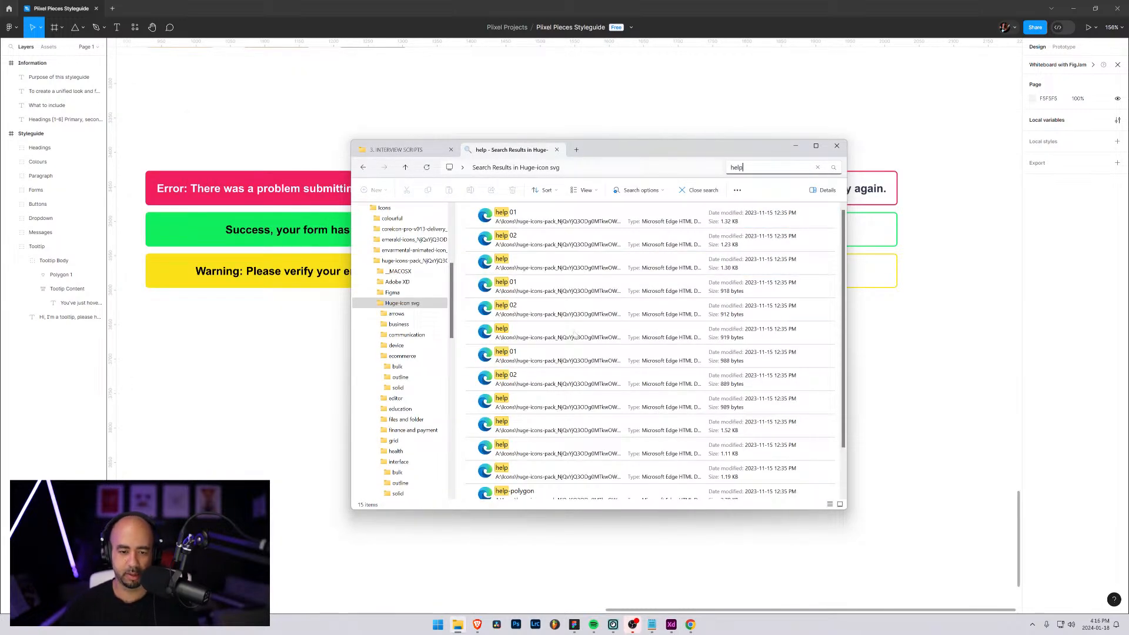
{"action": "double_click", "coordinate": [509, 403]}
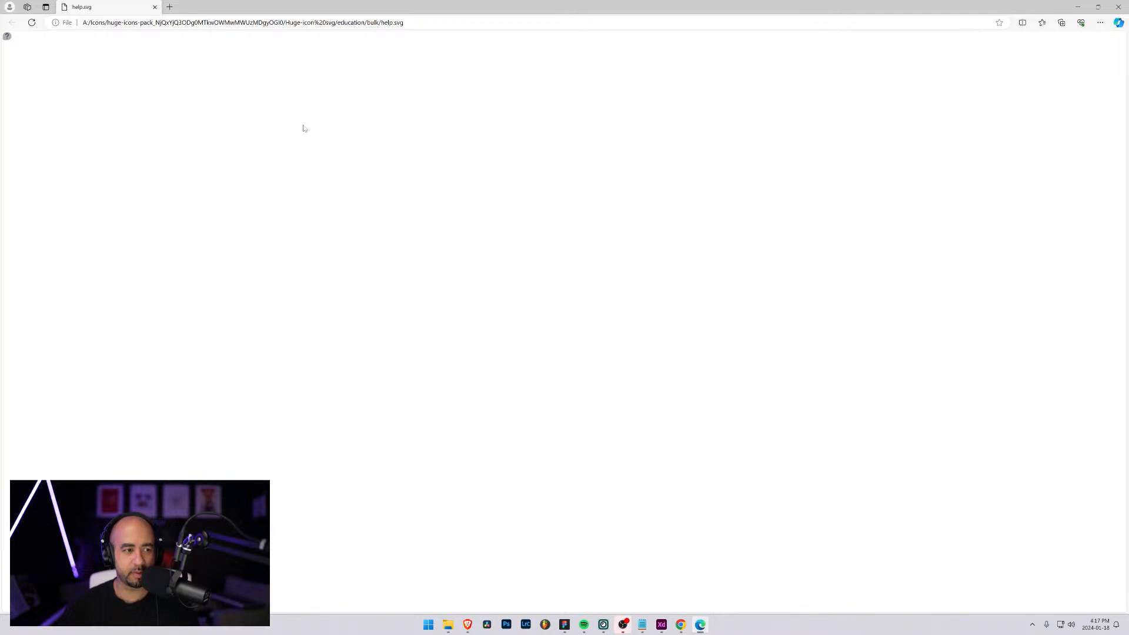
{"action": "left_click", "coordinate": [1121, 7]}
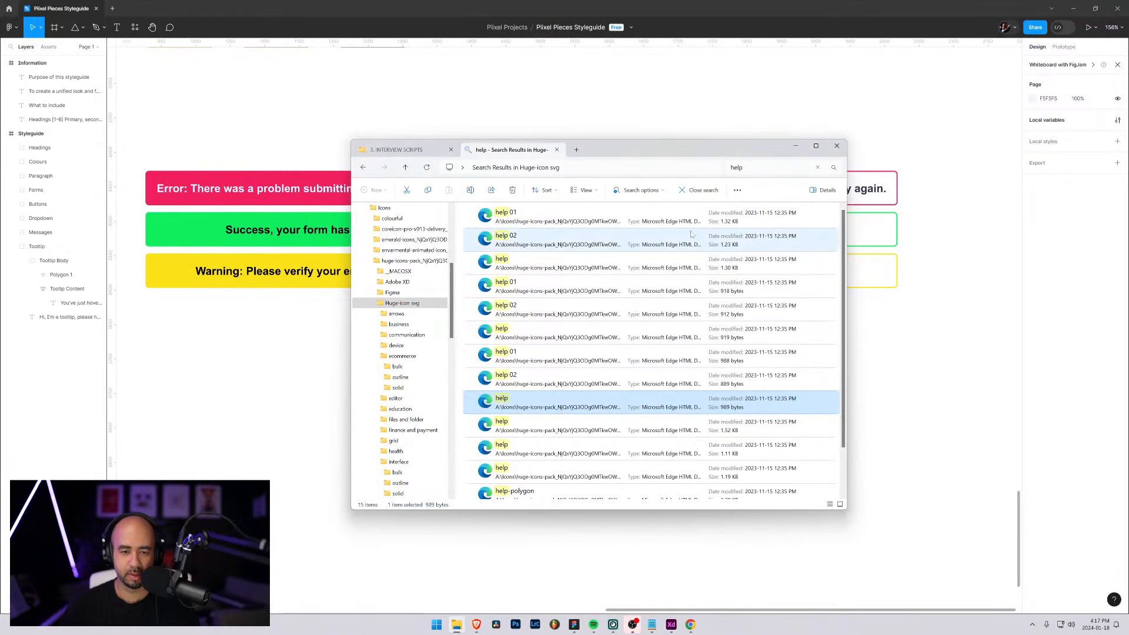
{"action": "left_click", "coordinate": [662, 158]}
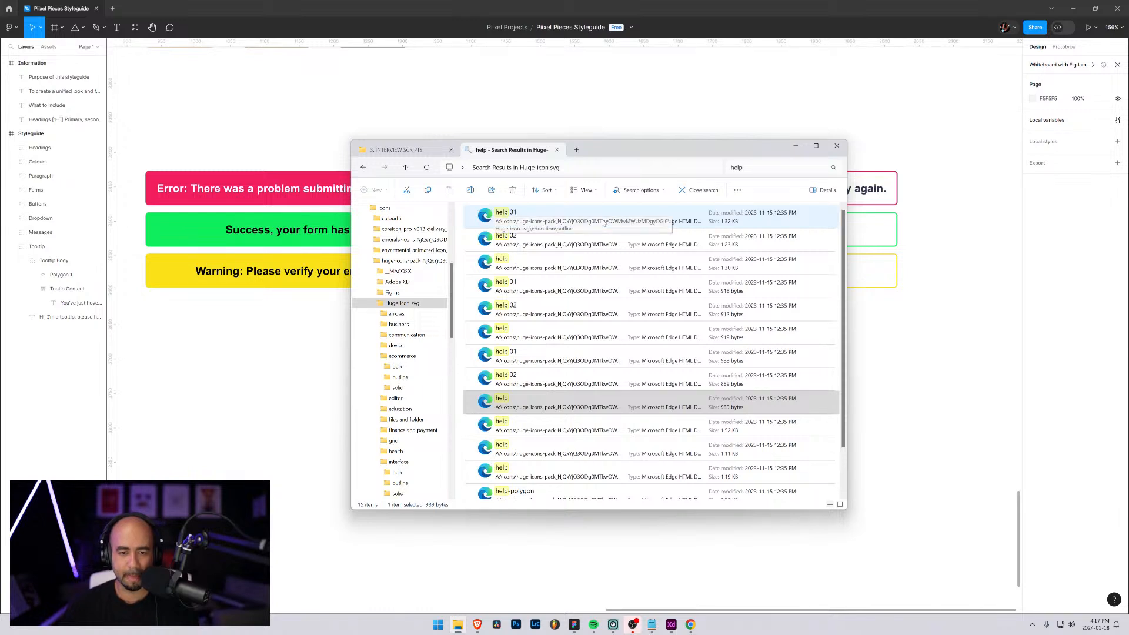
{"action": "double_click", "coordinate": [588, 263]}
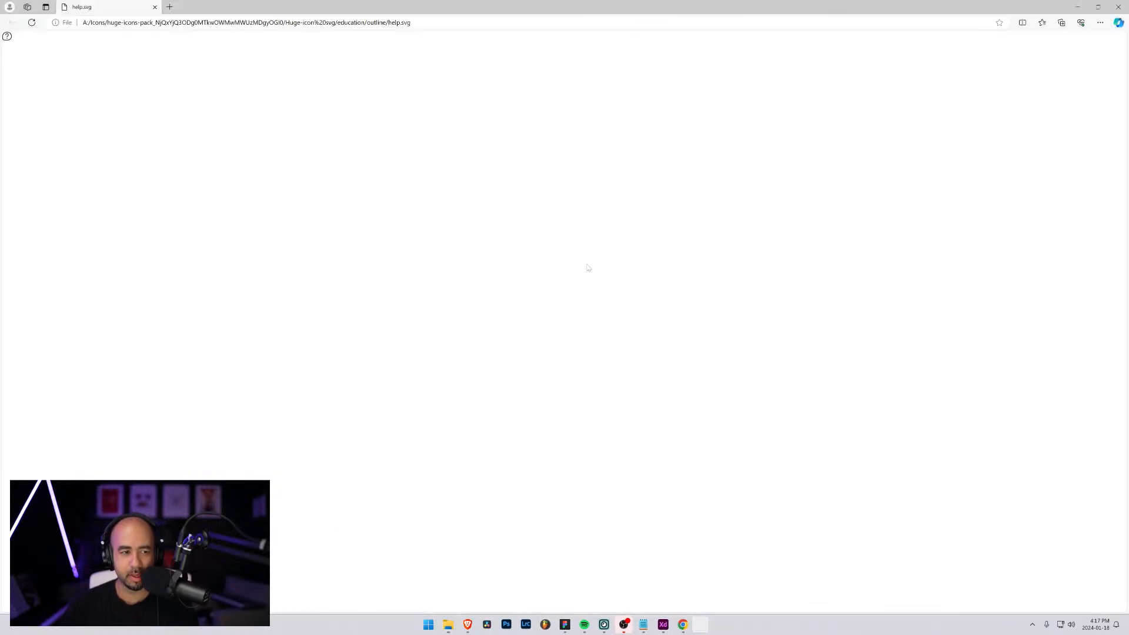
{"action": "left_click", "coordinate": [1119, 6]}
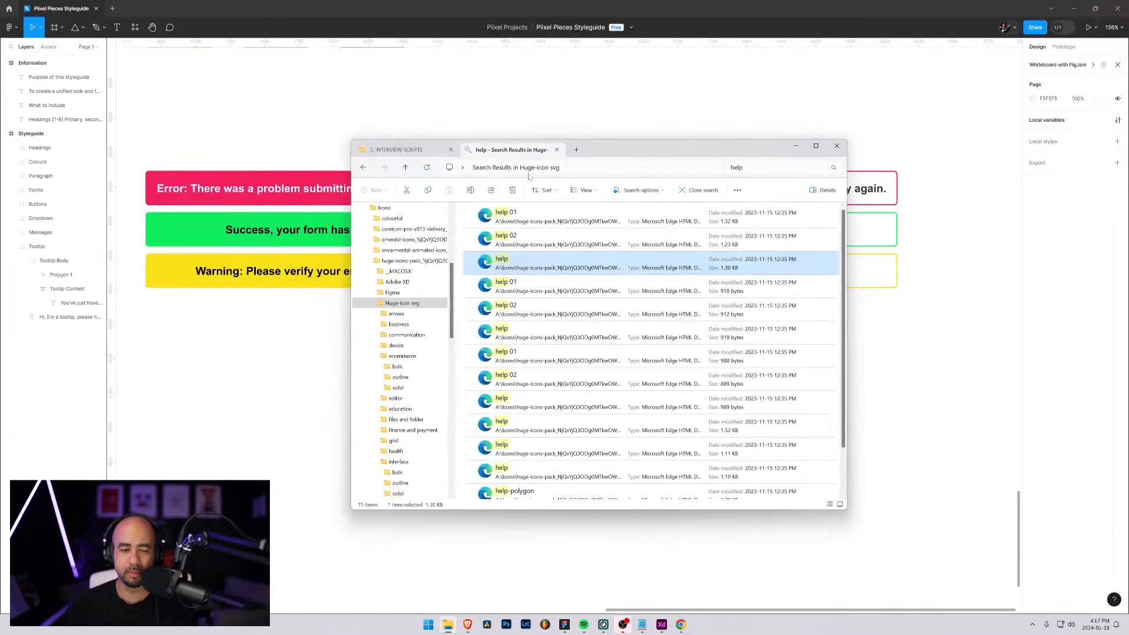
Preview the outline help 02 icon and place that SVG in the Figma styleguide directly after the hover text
{"action": "double_click", "coordinate": [496, 235]}
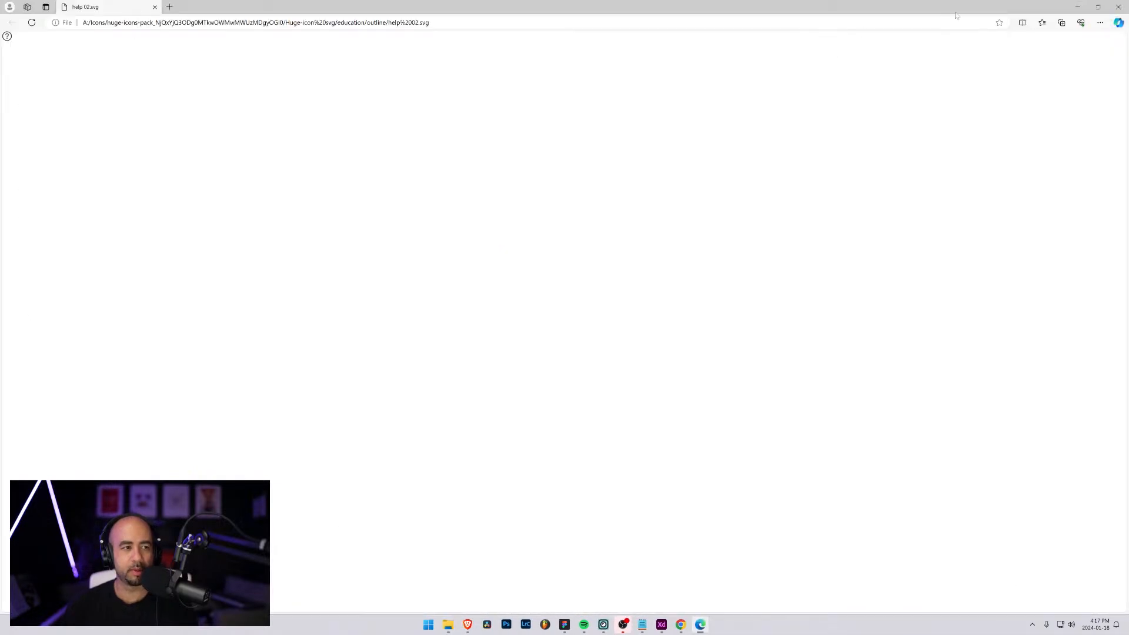
{"action": "left_click", "coordinate": [1118, 7]}
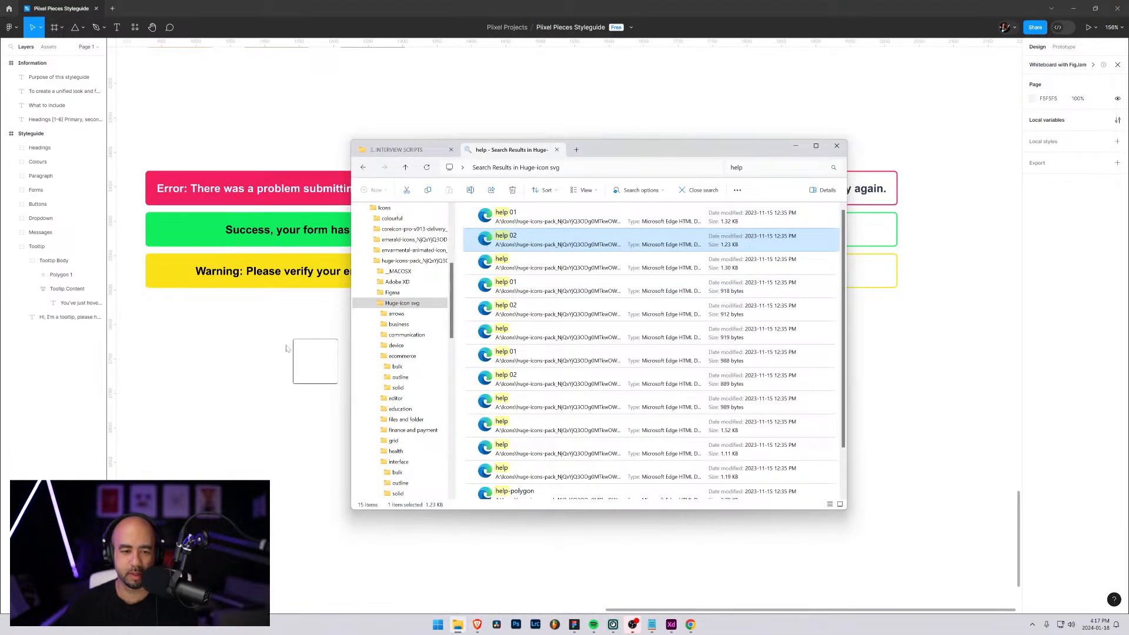
{"action": "left_click_drag", "start_coordinate": [287, 349], "coordinate": [617, 432]}
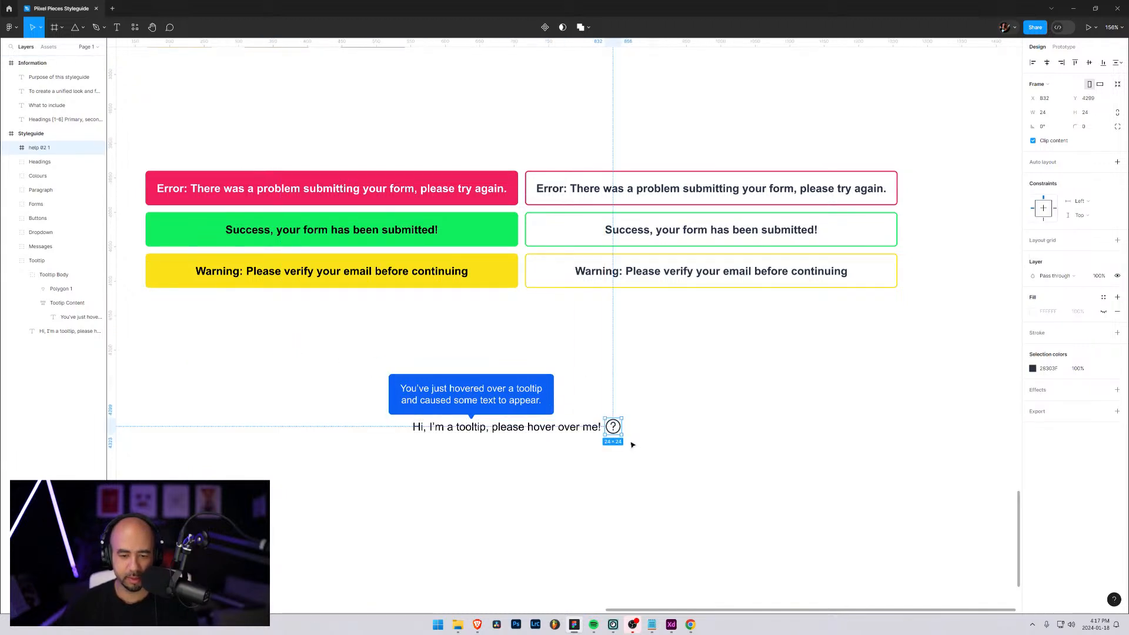
Resize the help icon frame after the hover text to 16 by 16
{"action": "left_click", "coordinate": [1045, 113]}
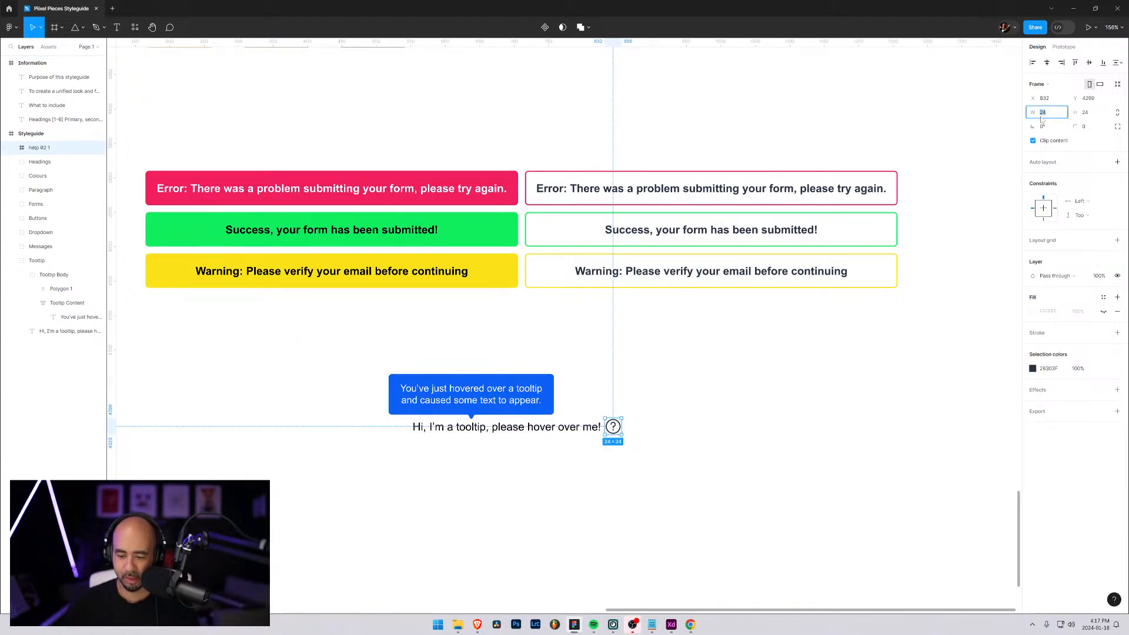
{"action": "type", "text": "16"}
{"action": "key", "text": "Tab"}
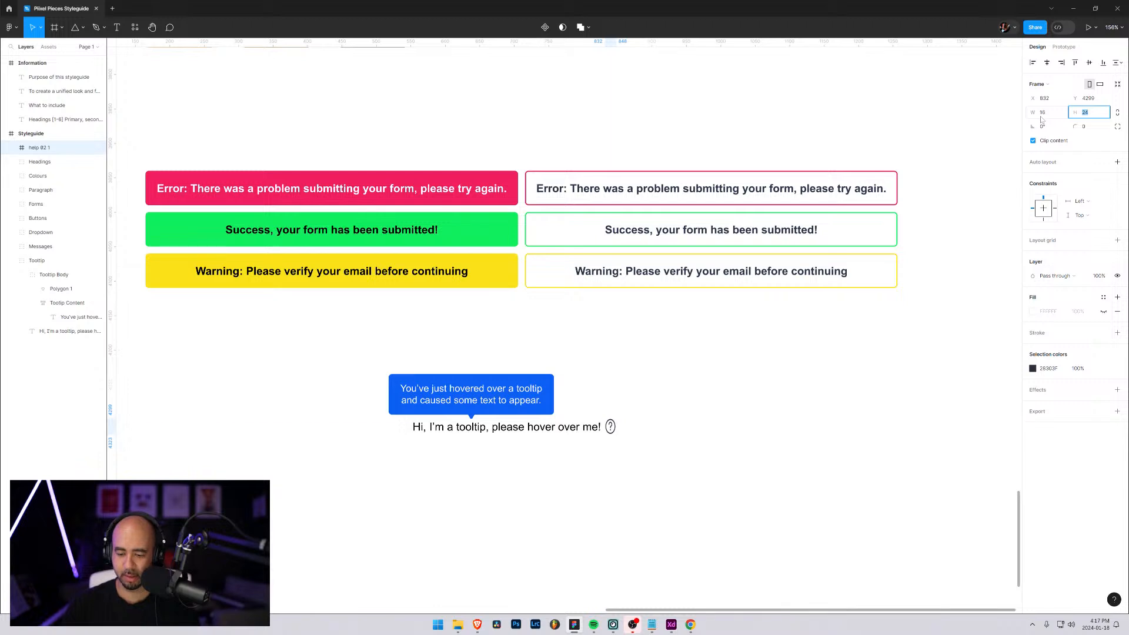
{"action": "type", "text": "16"}
{"action": "key", "text": "Return"}
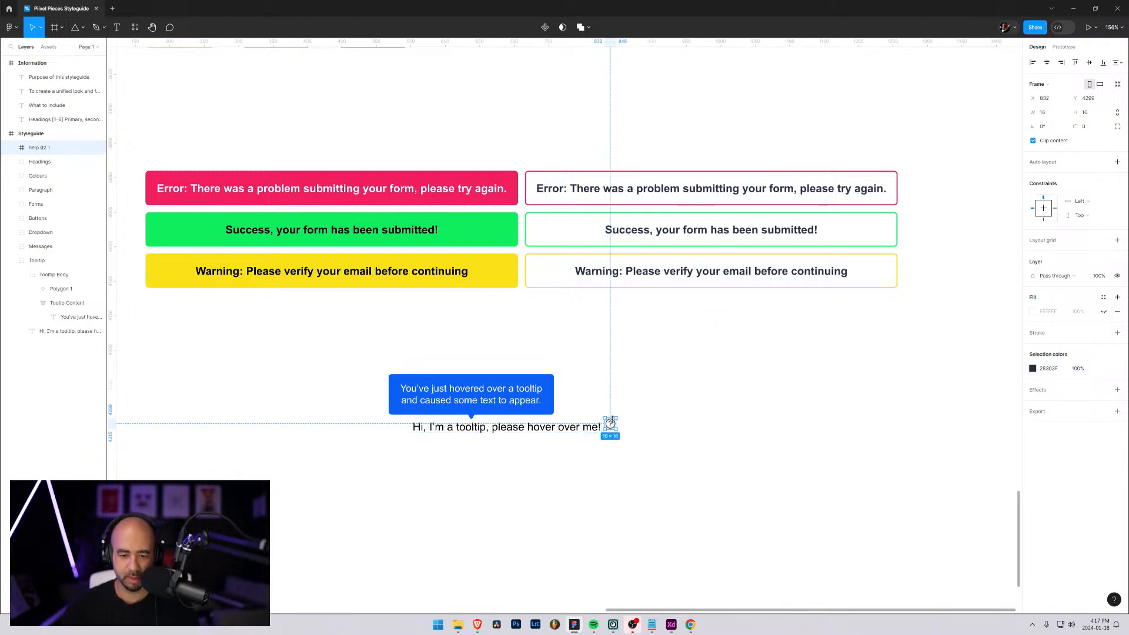
Move the help icon down into line with the hover text, ending at Y 4305
{"action": "left_click_drag", "start_coordinate": [612, 430], "coordinate": [609, 428]}
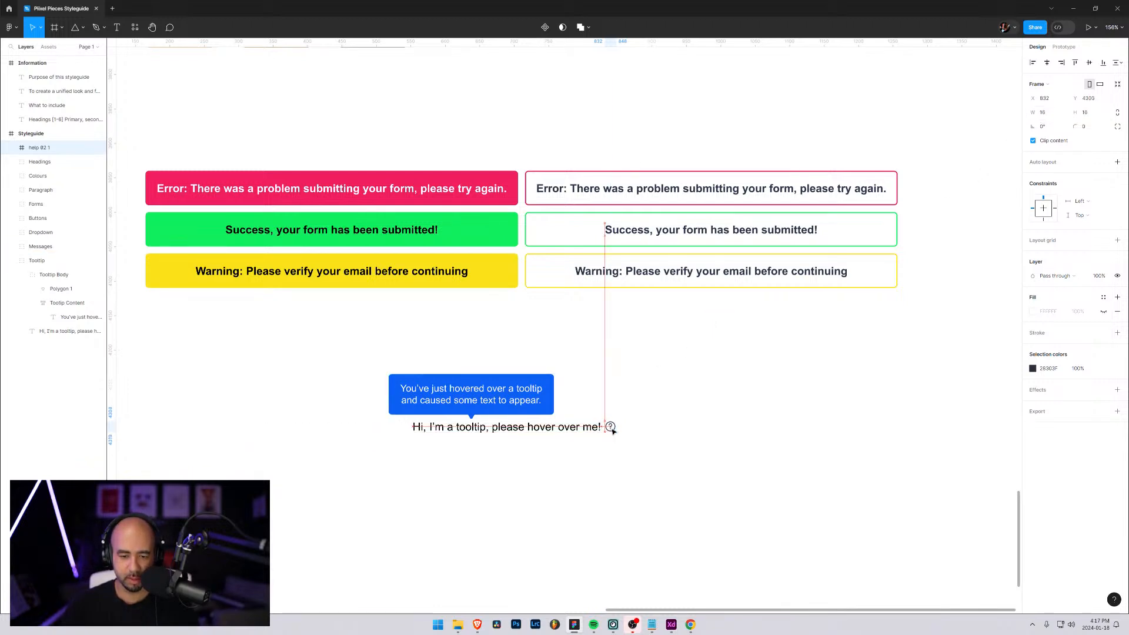
{"action": "left_click", "coordinate": [695, 439]}
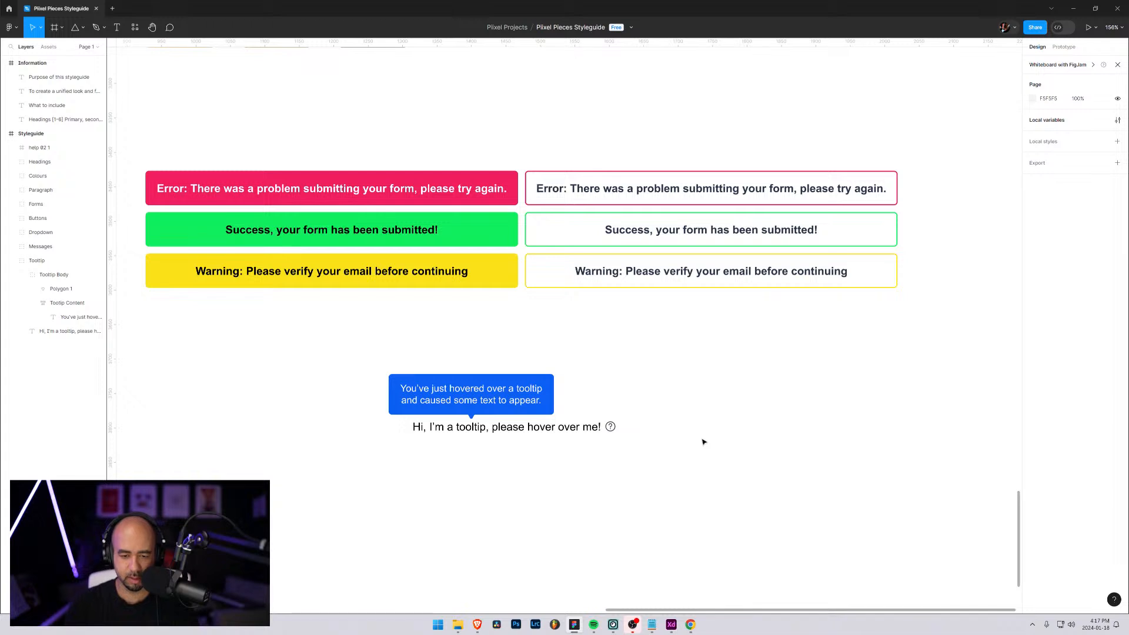
{"action": "left_click", "coordinate": [610, 429]}
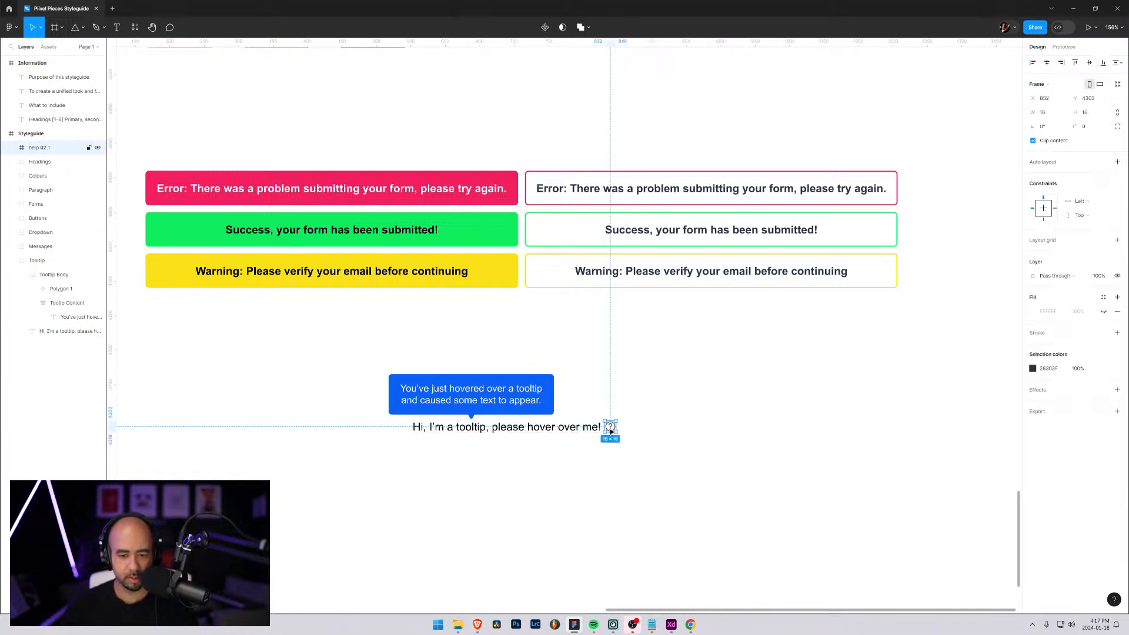
{"action": "key", "text": "Down"}
{"action": "key", "text": "Down"}
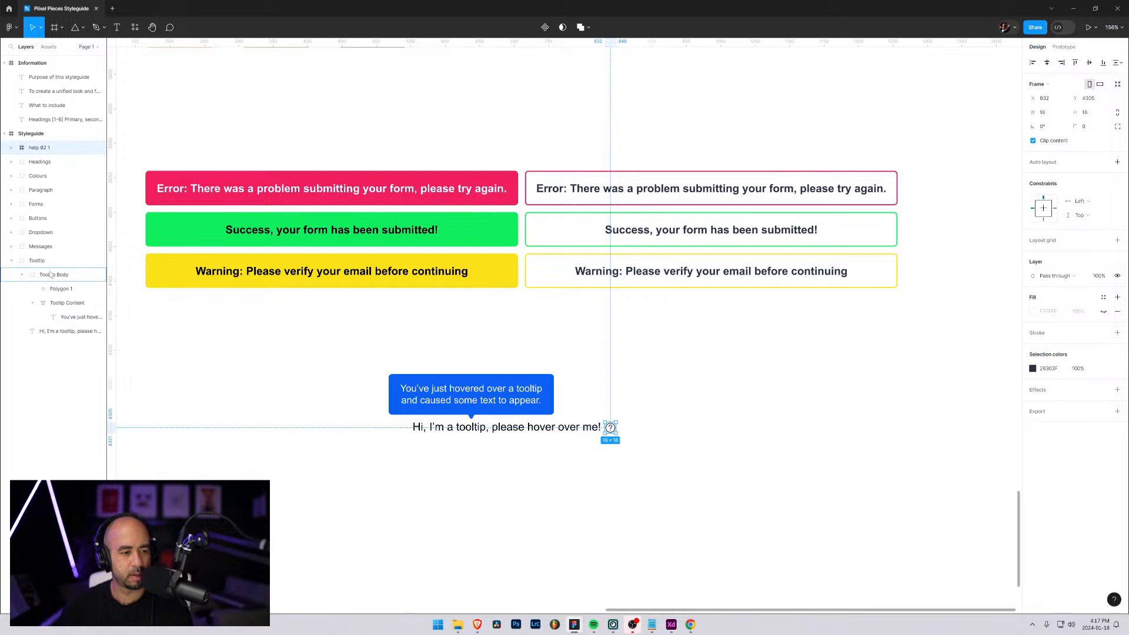
Move the help icon frame into the Tooltip group and rename it Help Icon
{"action": "left_click_drag", "start_coordinate": [50, 274], "coordinate": [26, 275]}
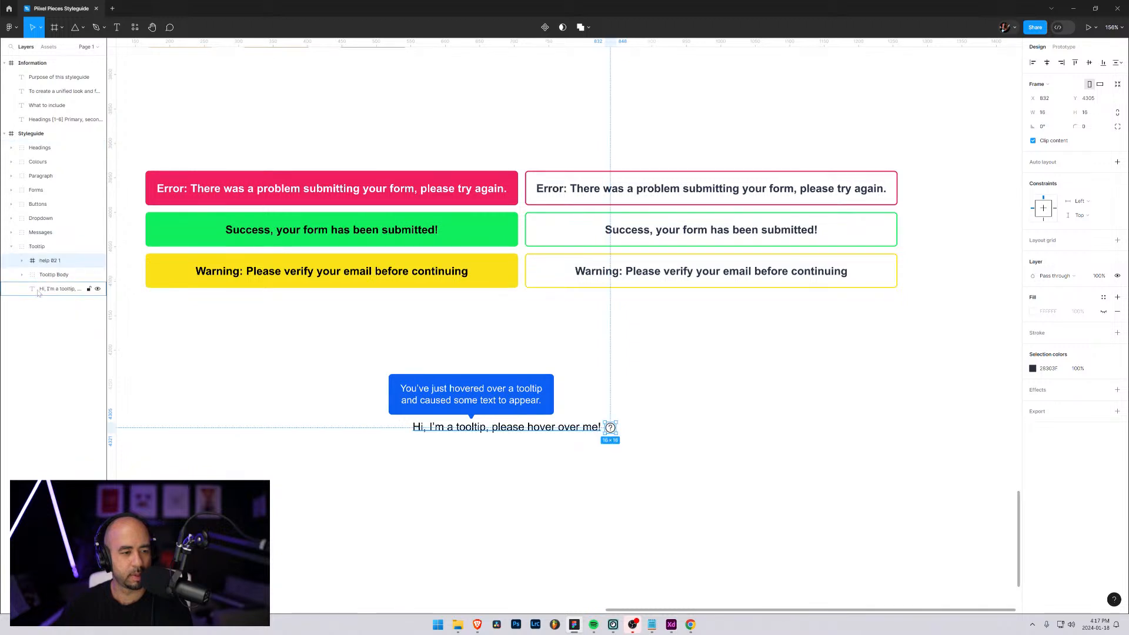
{"action": "double_click", "coordinate": [42, 263]}
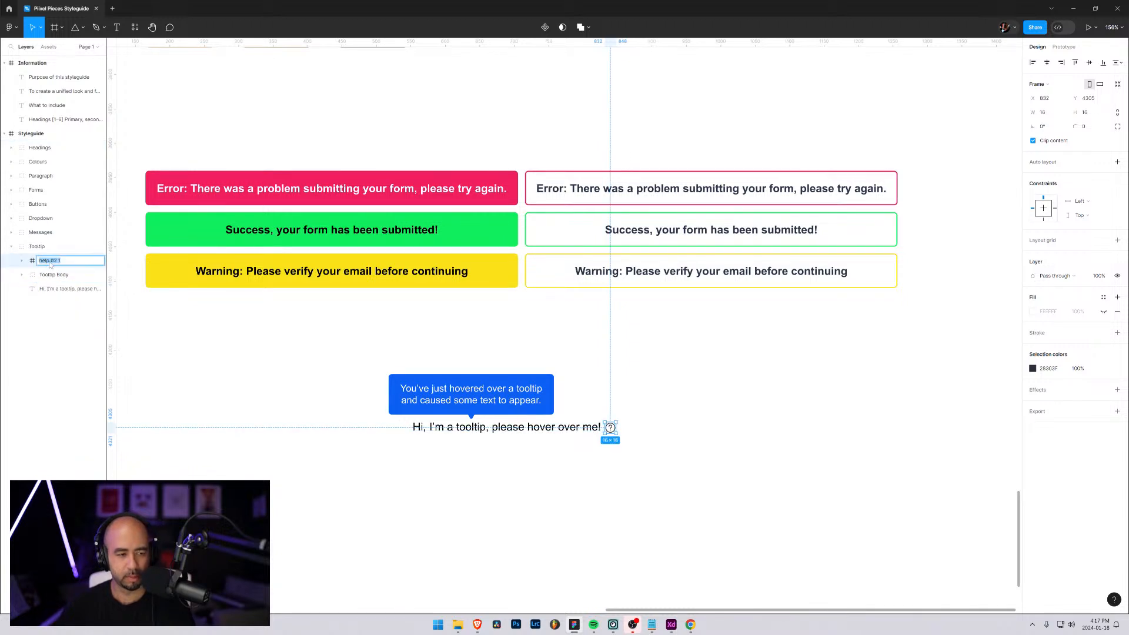
{"action": "type", "text": "Help 1"}
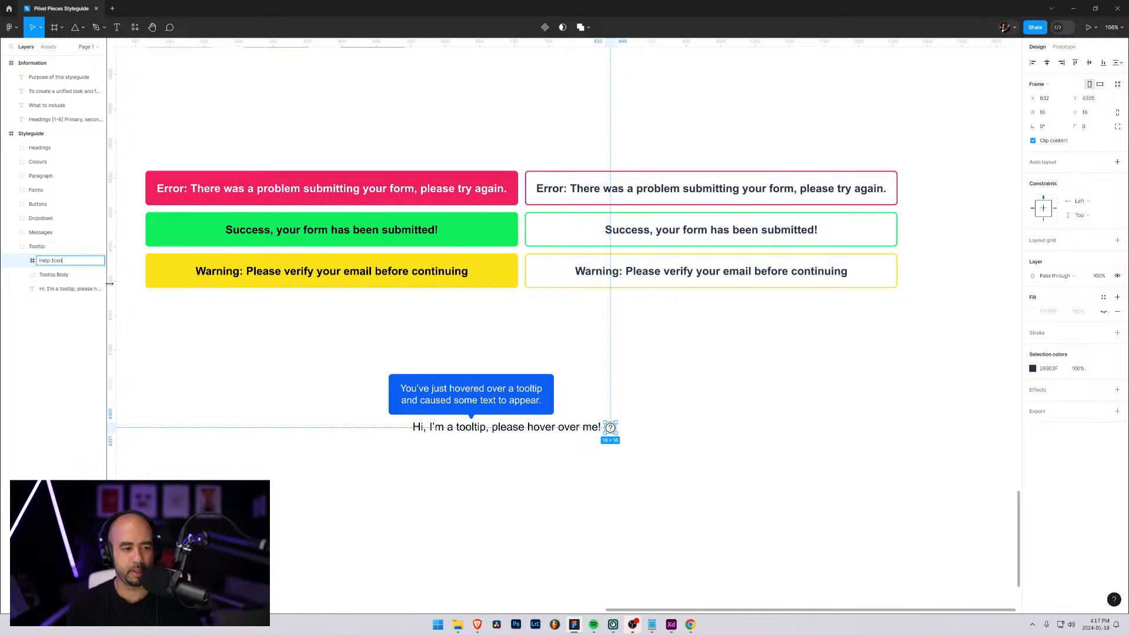
{"action": "left_click", "coordinate": [688, 442]}
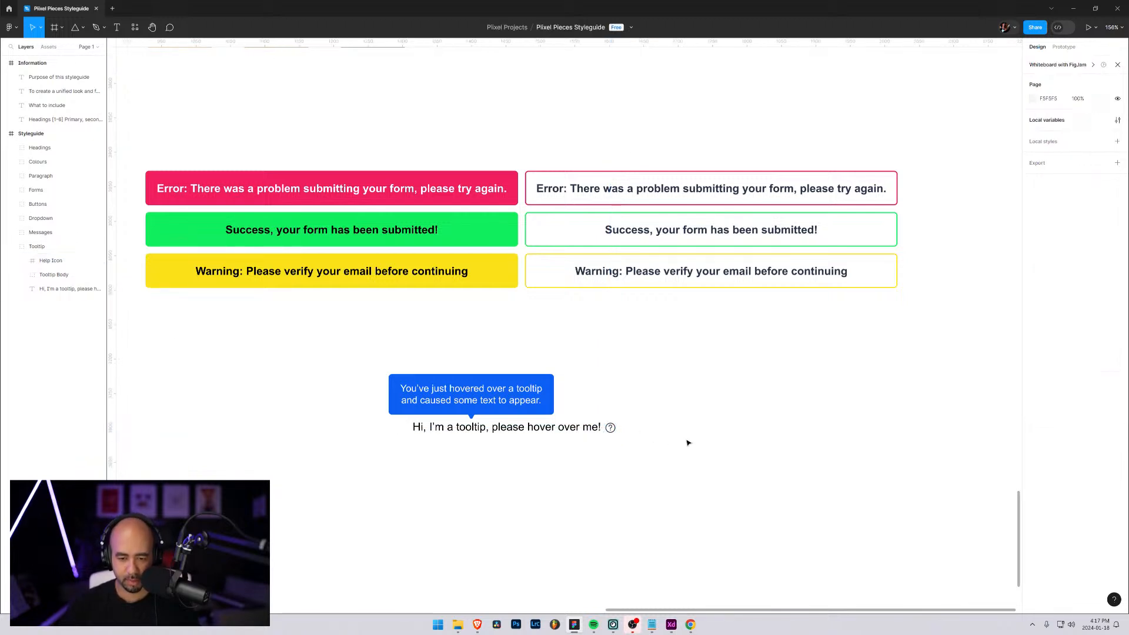
Nudge the Help Icon frame up to Y 4304
{"action": "left_click", "coordinate": [57, 264]}
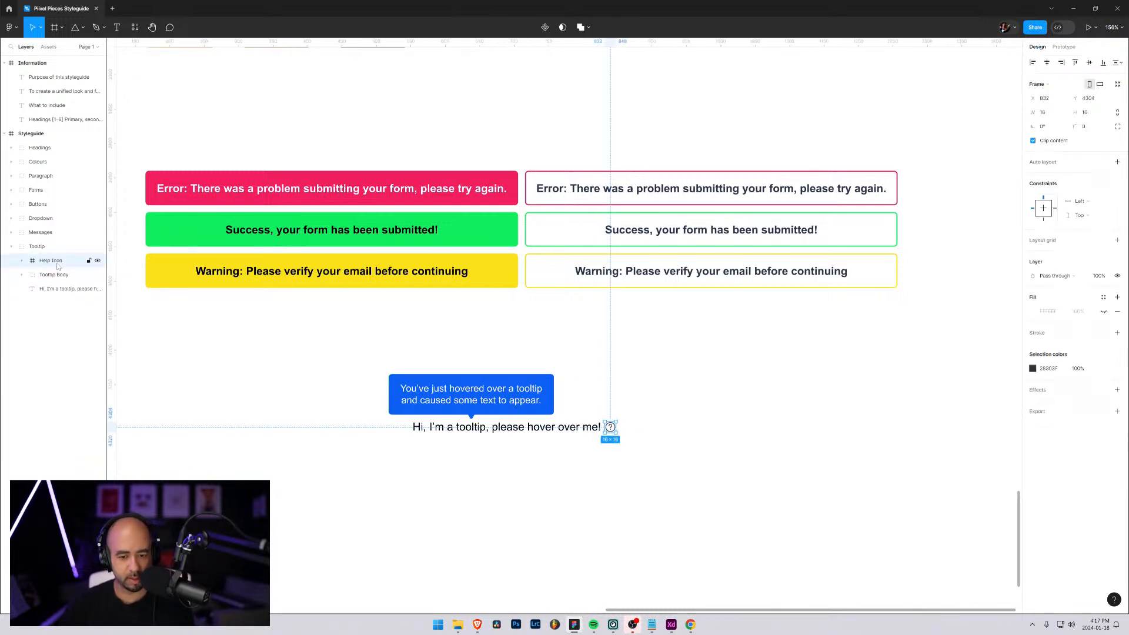
{"action": "left_click", "coordinate": [308, 505]}
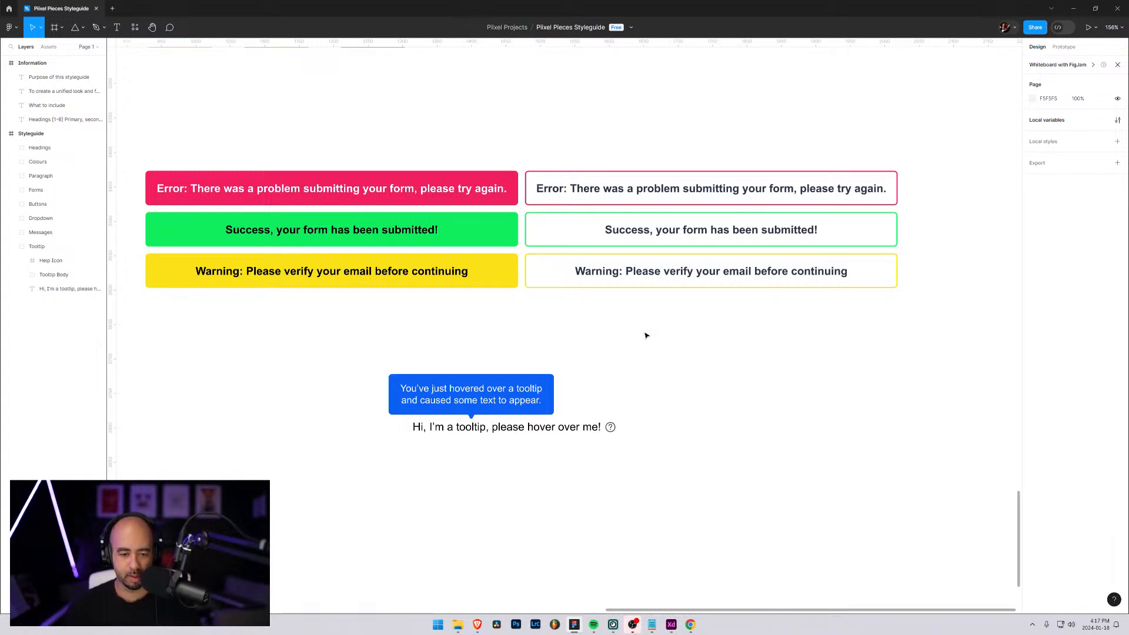
Examine the finished tooltip up close and in relation to the messages, buttons and dropdown above it
{"action": "scroll", "coordinate": [612, 347], "scroll_direction": "down", "scroll_amount": 5}
{"action": "scroll", "coordinate": [600, 365], "scroll_direction": "up", "scroll_amount": 4}
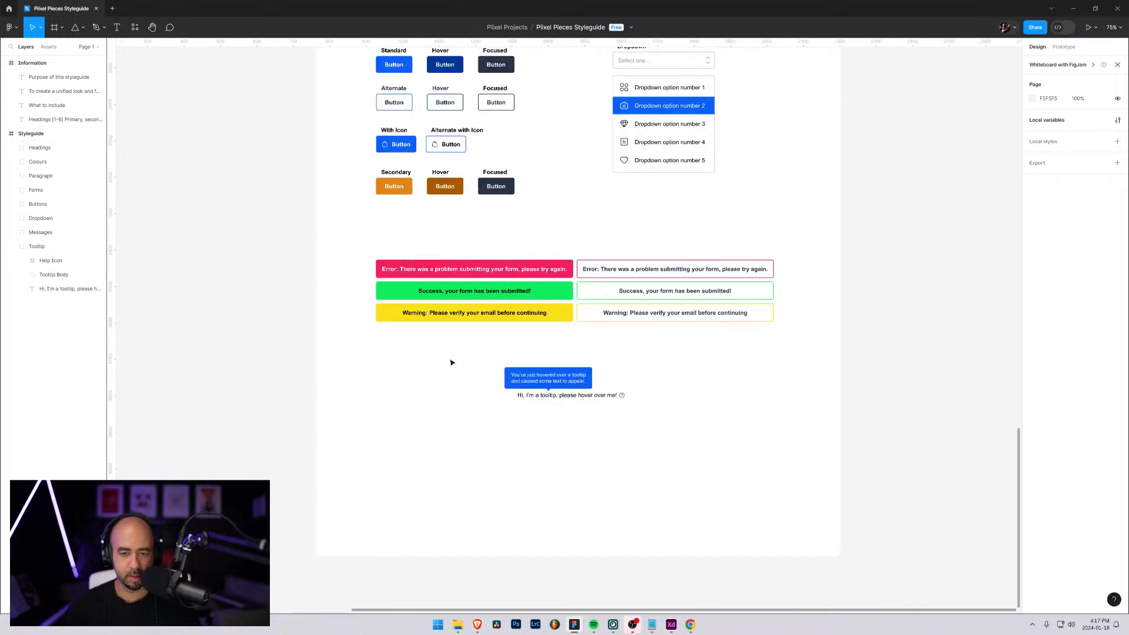
{"action": "scroll", "coordinate": [601, 381], "scroll_direction": "up", "scroll_amount": 3}
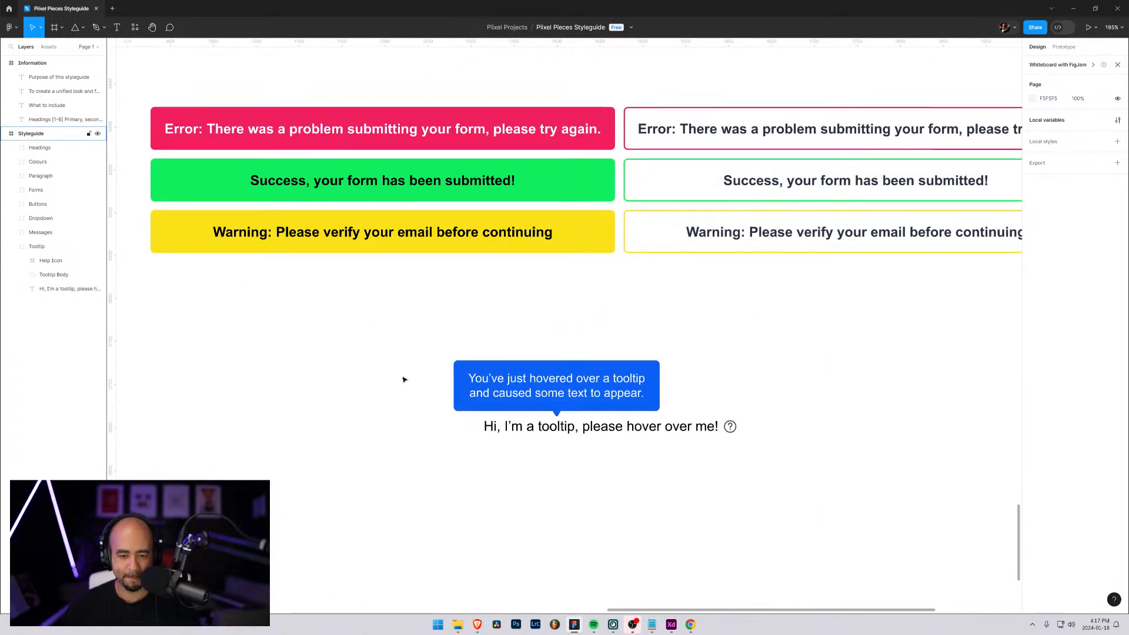
{"action": "scroll", "coordinate": [404, 379], "scroll_direction": "down", "scroll_amount": 5}
{"action": "scroll", "coordinate": [404, 378], "scroll_direction": "up", "scroll_amount": 4}
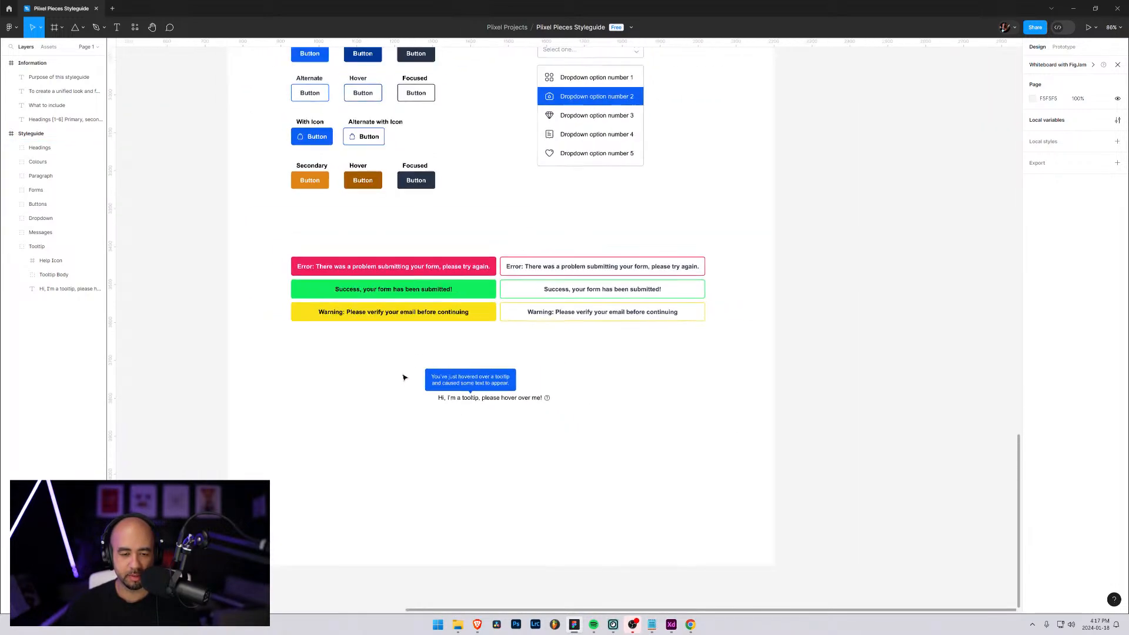
{"action": "scroll", "coordinate": [415, 377], "scroll_direction": "up", "scroll_amount": 5}
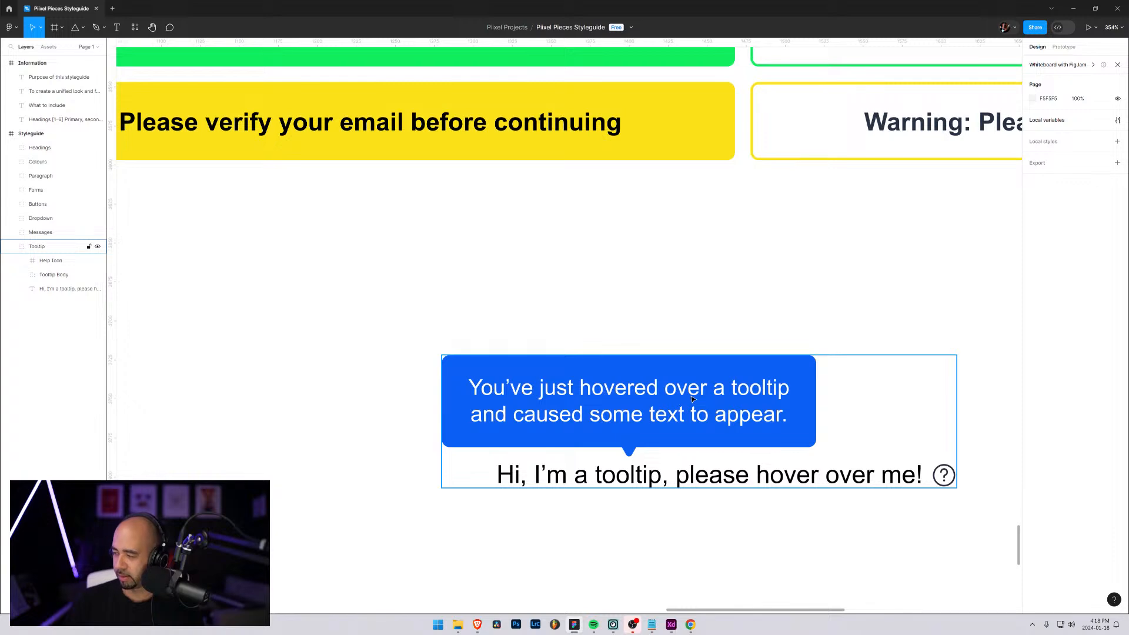
{"action": "scroll", "coordinate": [693, 400], "scroll_direction": "down", "scroll_amount": 10}
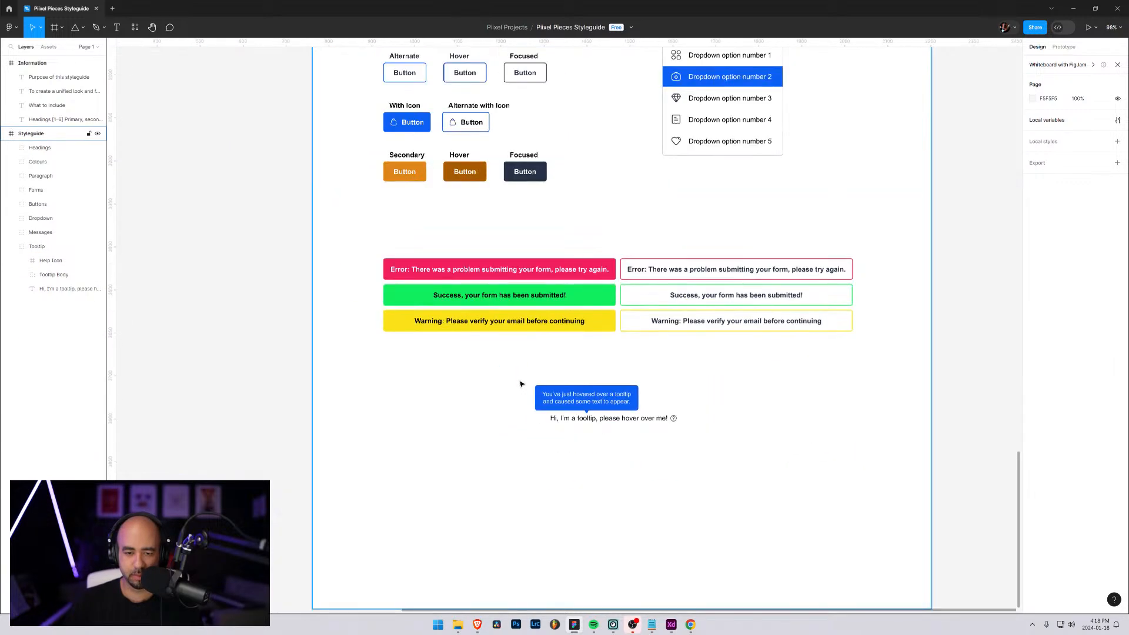
{"action": "scroll", "coordinate": [520, 384], "scroll_direction": "down", "scroll_amount": 2}
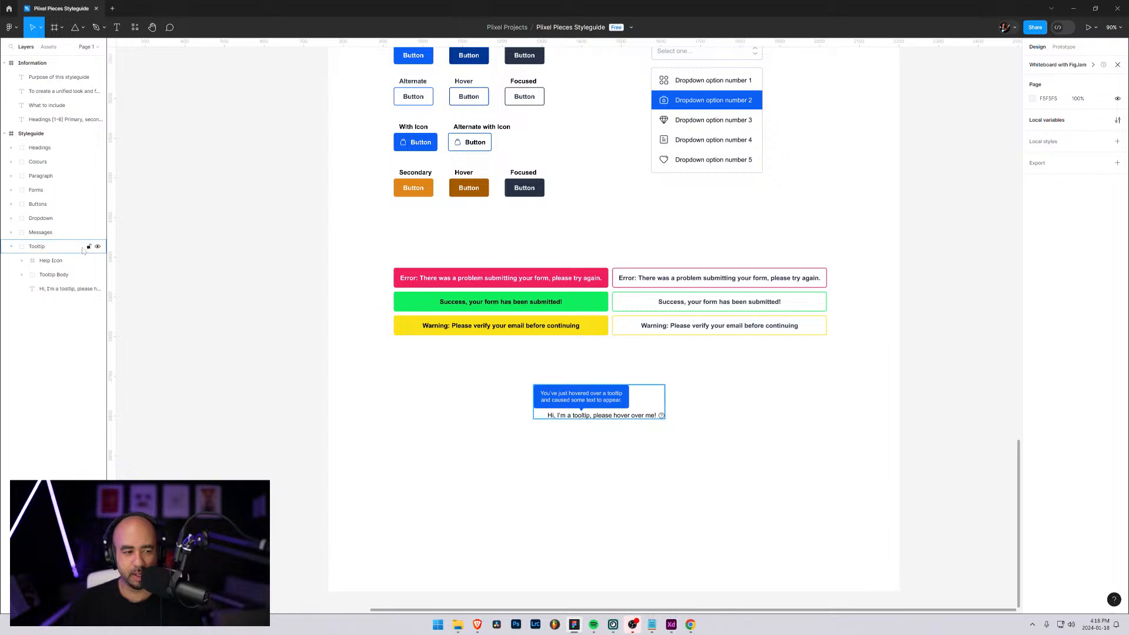
Add a text label reading "Tooltip" beside the tooltip bubble and set it to Bold, size 16
{"action": "key", "text": "t"}
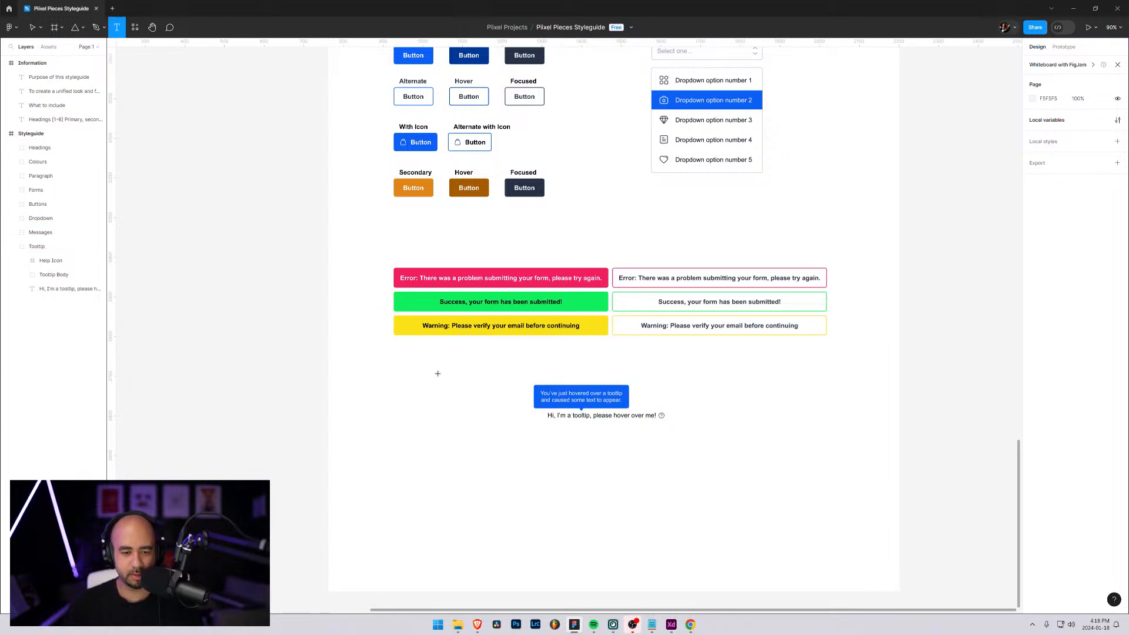
{"action": "left_click", "coordinate": [438, 374]}
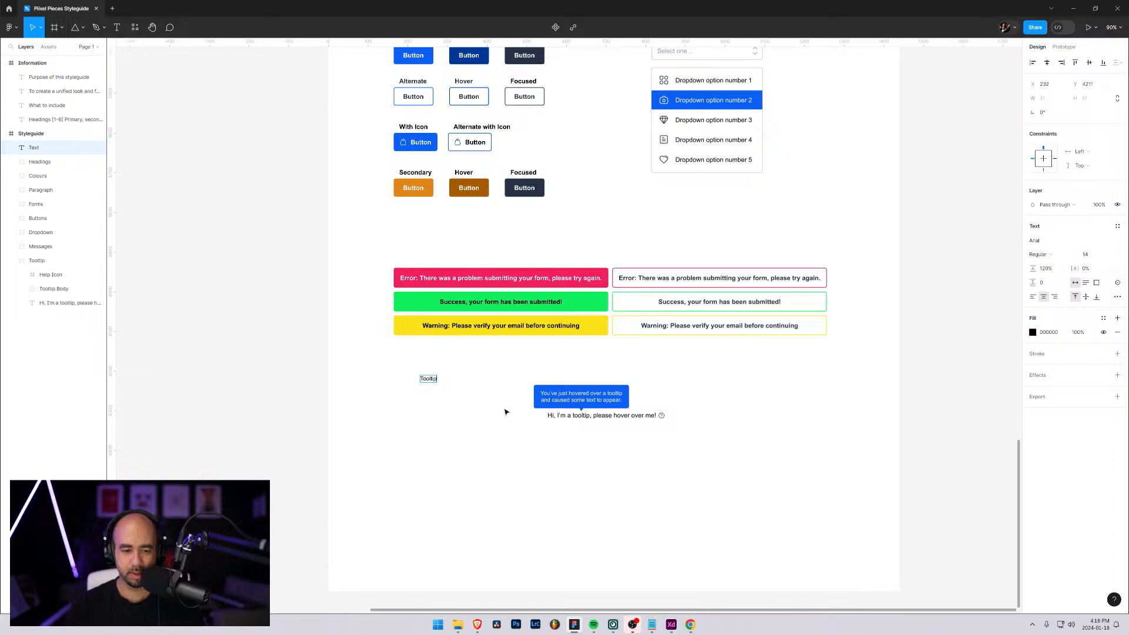
{"action": "key", "text": "Escape"}
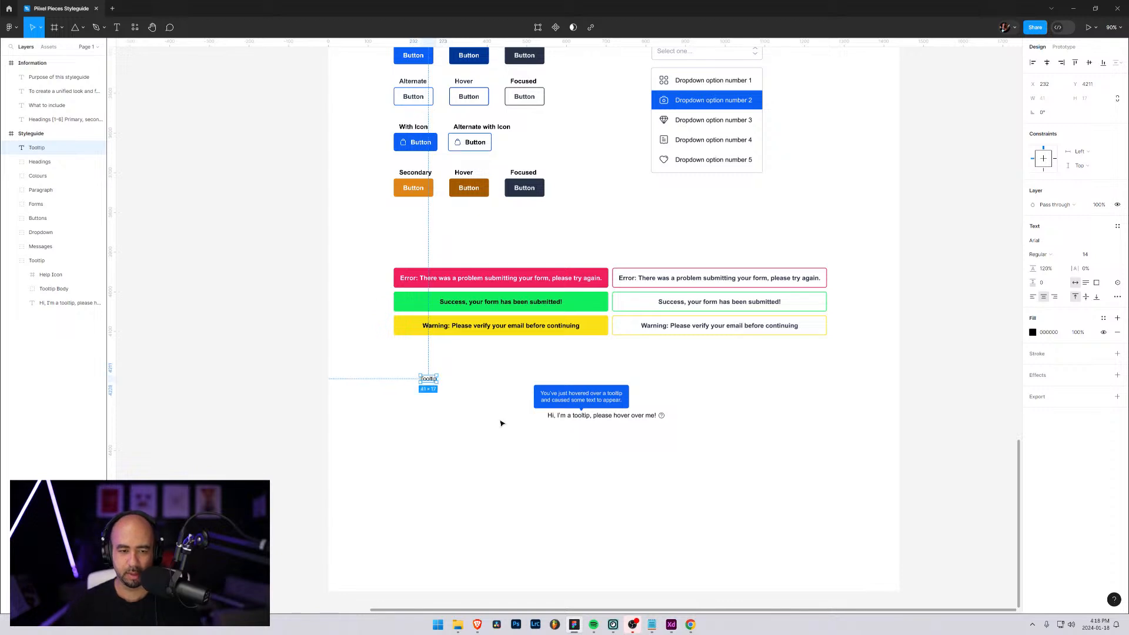
{"action": "left_click", "coordinate": [1039, 254]}
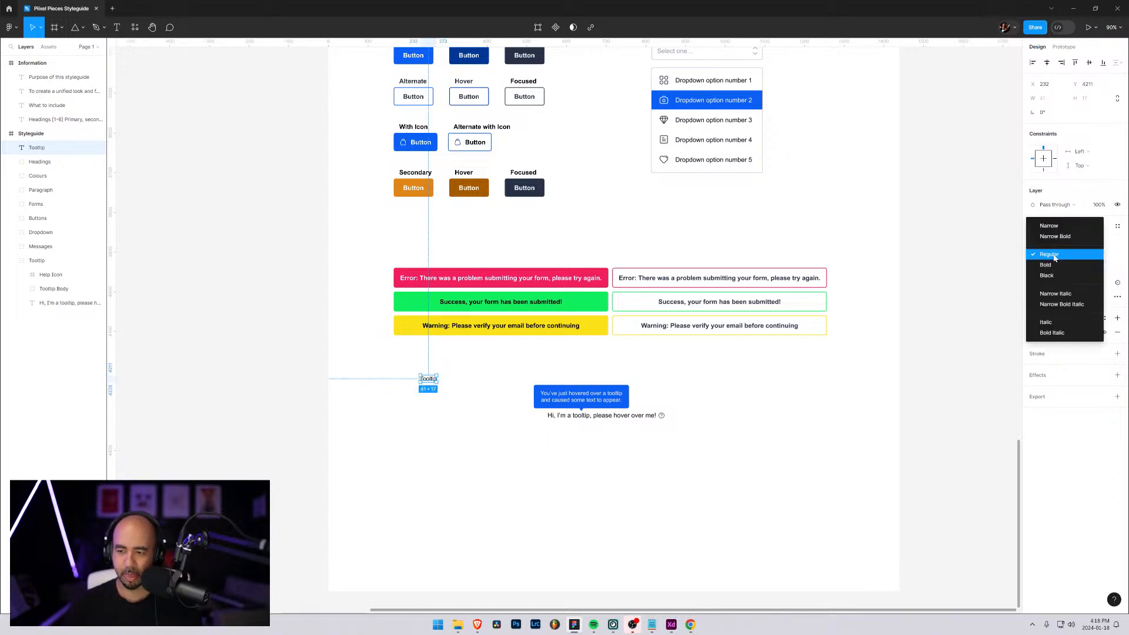
{"action": "left_click", "coordinate": [1052, 265]}
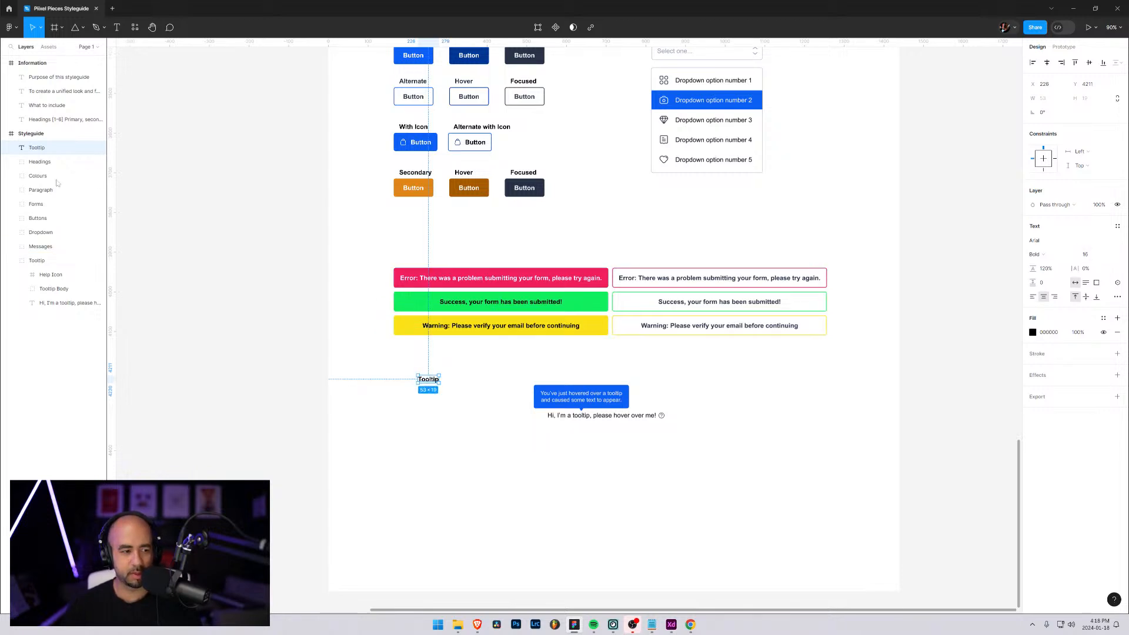
Move the Tooltip label into the Tooltip group and place it just above the blue bubble's upper edge
{"action": "left_click_drag", "start_coordinate": [32, 271], "coordinate": [33, 270]}
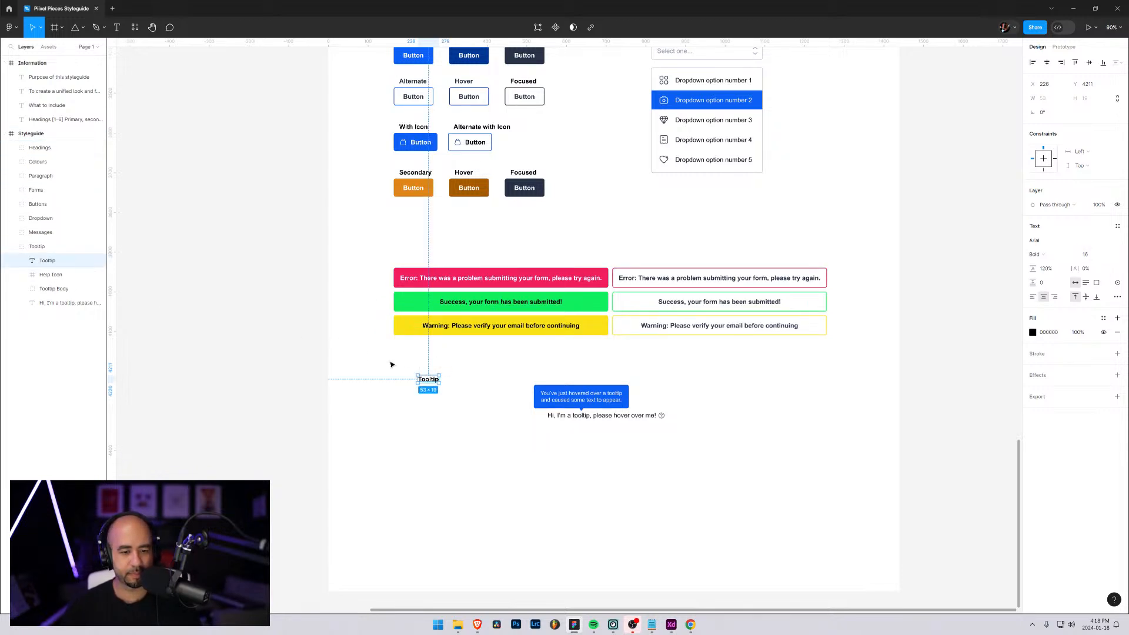
{"action": "left_click_drag", "start_coordinate": [425, 383], "coordinate": [543, 381]}
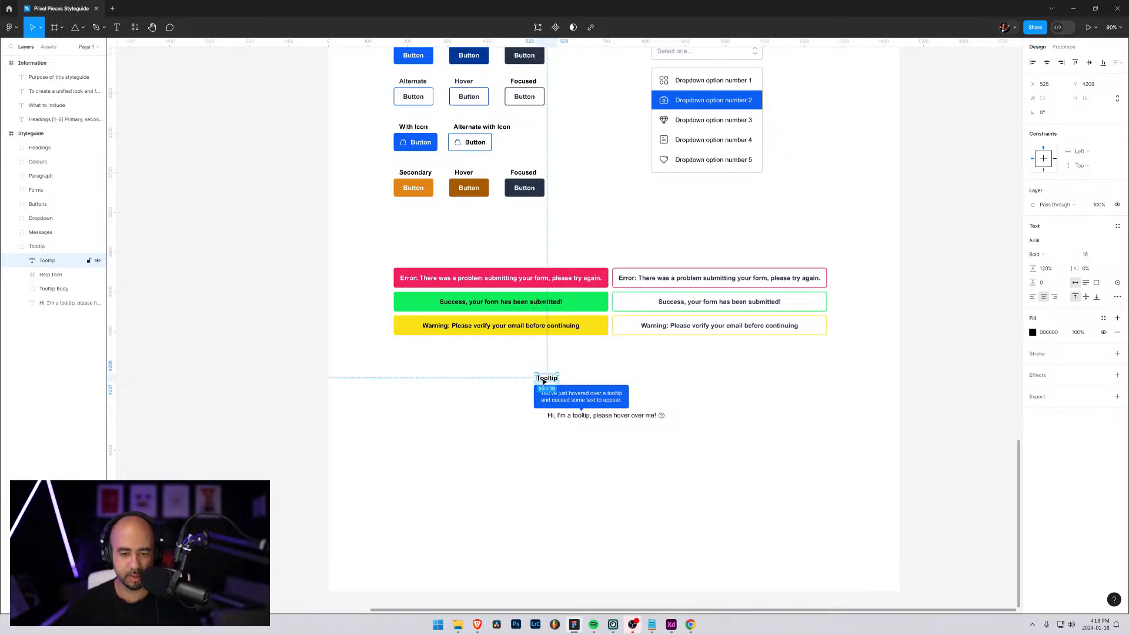
Duplicate the Tooltip label, move the copy into the Messages group and place it above the solid red error message
{"action": "key", "text": "ctrl+d"}
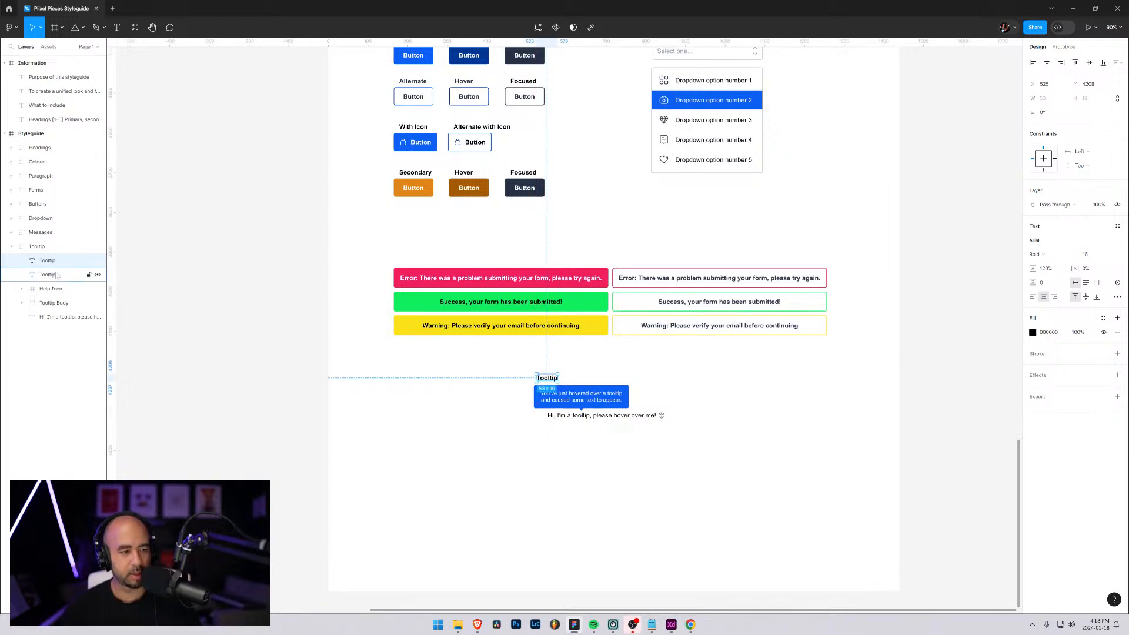
{"action": "left_click_drag", "start_coordinate": [41, 257], "coordinate": [41, 230]}
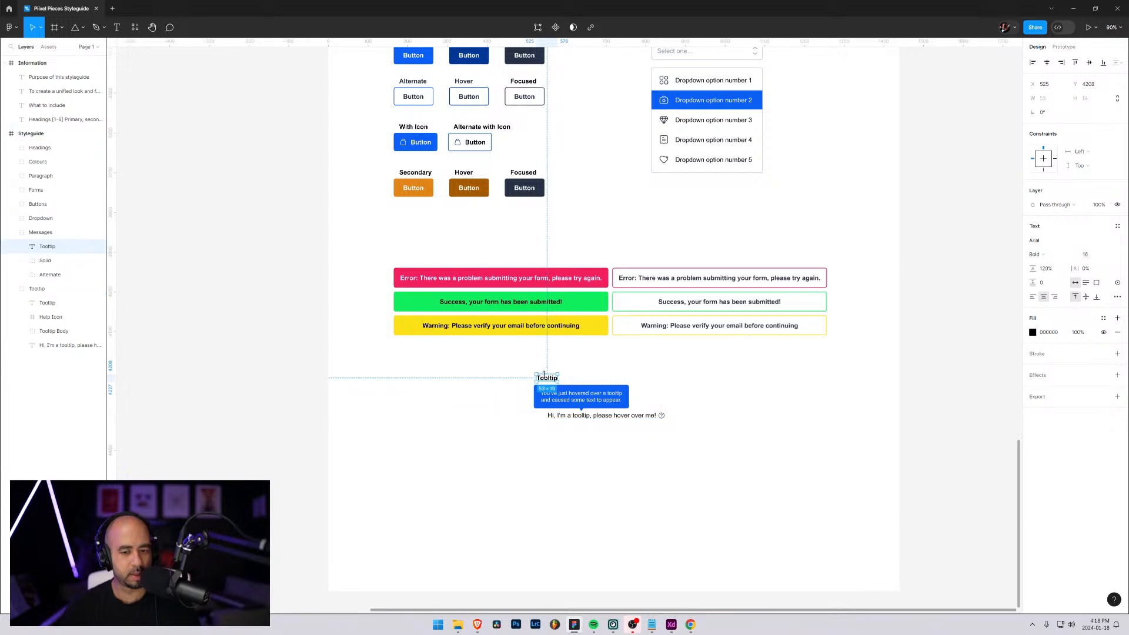
{"action": "left_click_drag", "start_coordinate": [544, 374], "coordinate": [408, 256]}
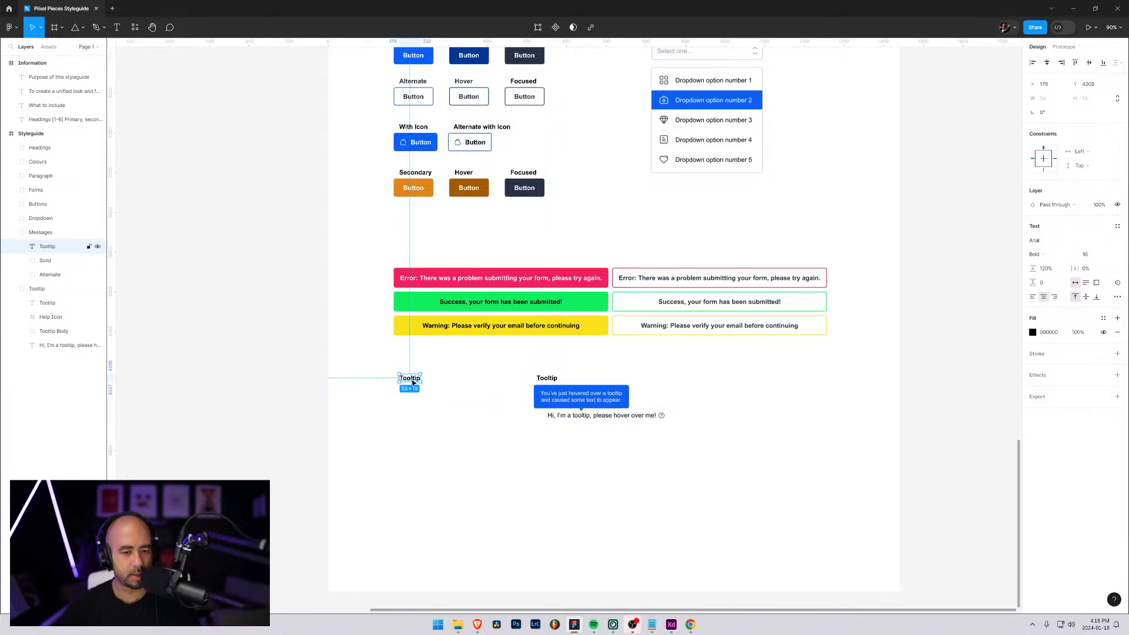
{"action": "left_click_drag", "start_coordinate": [413, 382], "coordinate": [416, 260]}
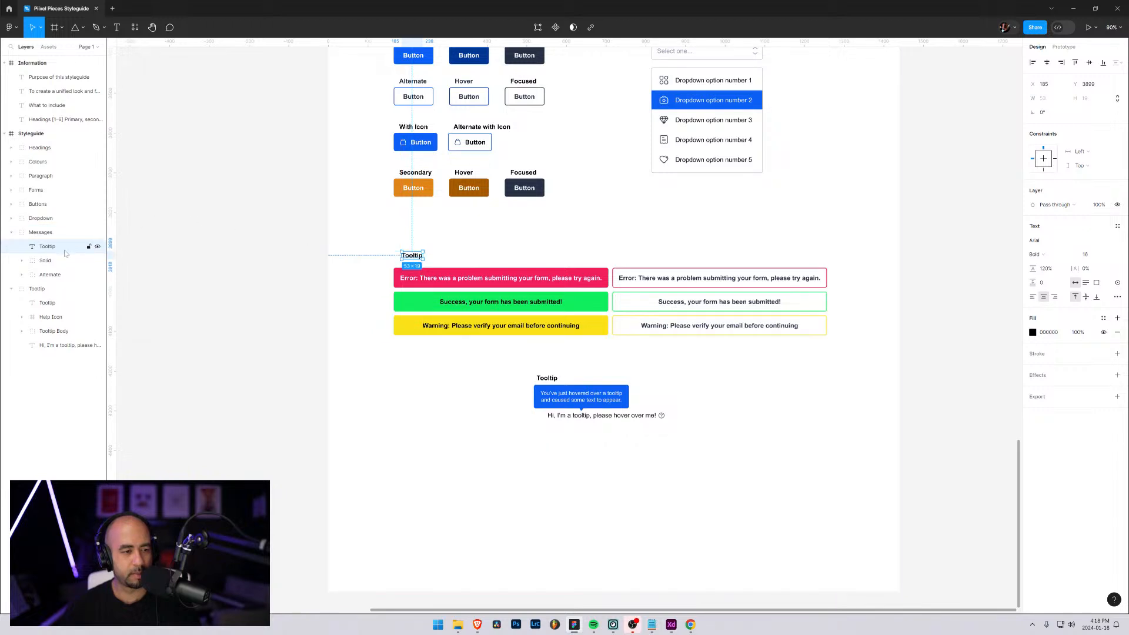
Change the text of the label above the error message to "Messages"
{"action": "double_click", "coordinate": [414, 258]}
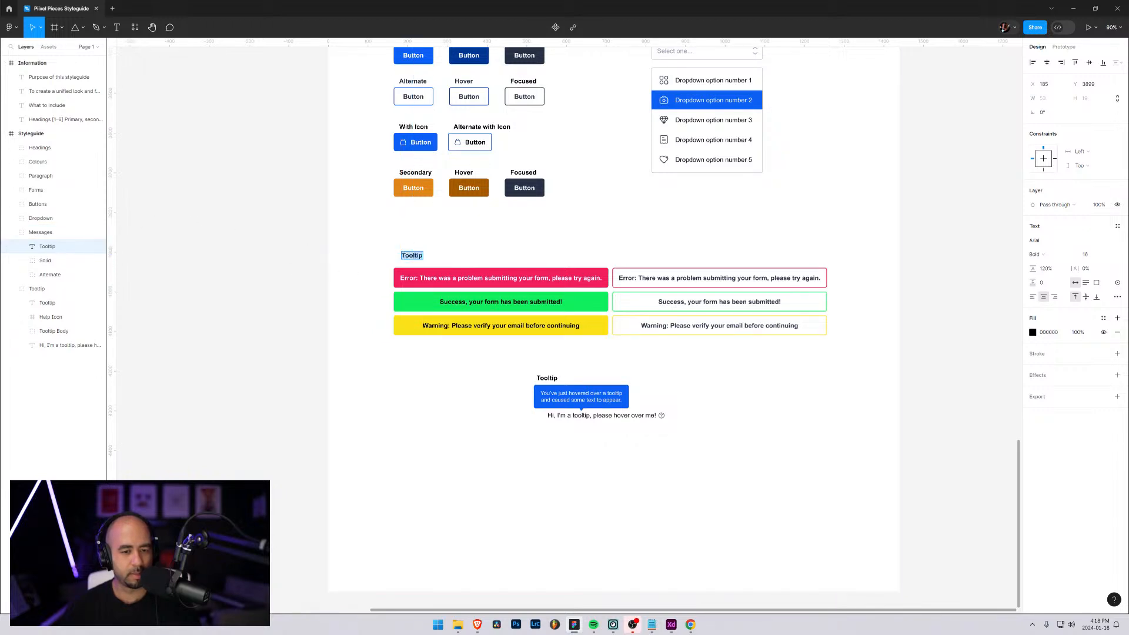
{"action": "type", "text": "Mssa"}
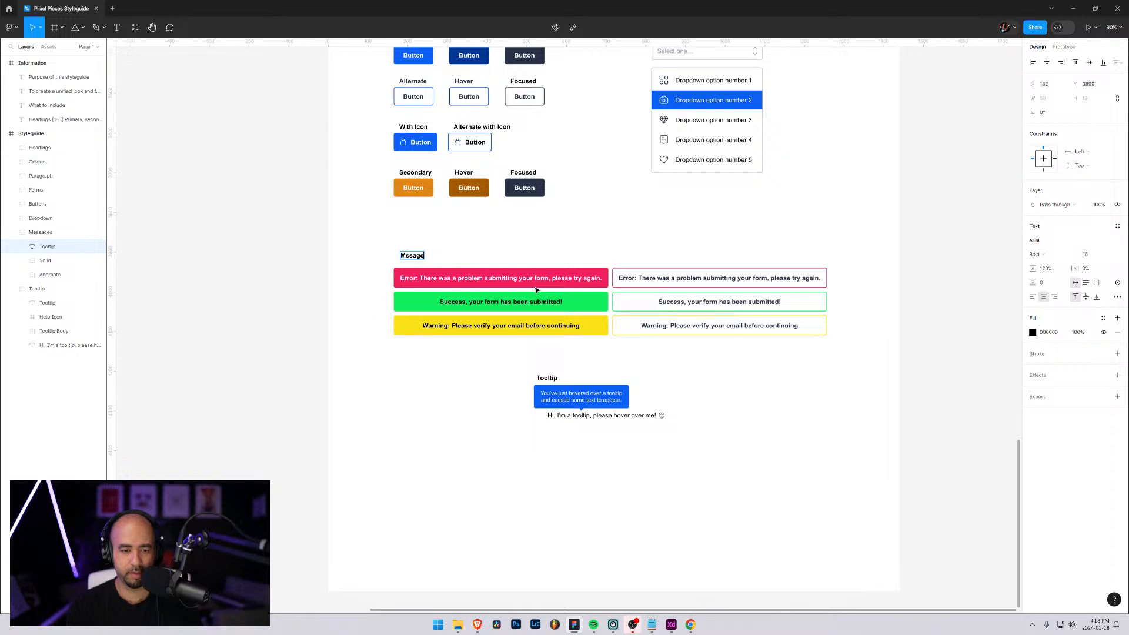
{"action": "type", "text": "ge"}
{"action": "key", "text": "BackSpace"}
{"action": "key", "text": "BackSpace"}
{"action": "key", "text": "BackSpace"}
{"action": "key", "text": "BackSpace"}
{"action": "key", "text": "BackSpace"}
{"action": "type", "text": "essages"}
{"action": "key", "text": "Escape"}
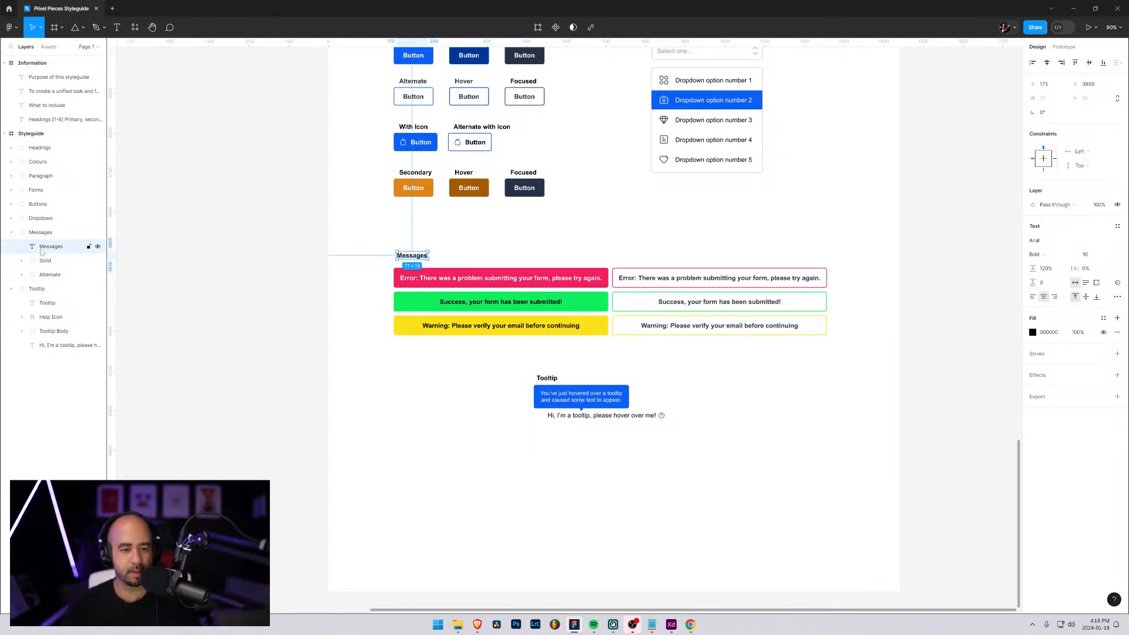
Place a copy of the Tooltip label in the empty area below the tooltip and change its text to "Pagination"
{"action": "scroll", "coordinate": [493, 416], "scroll_direction": "down", "scroll_amount": 2}
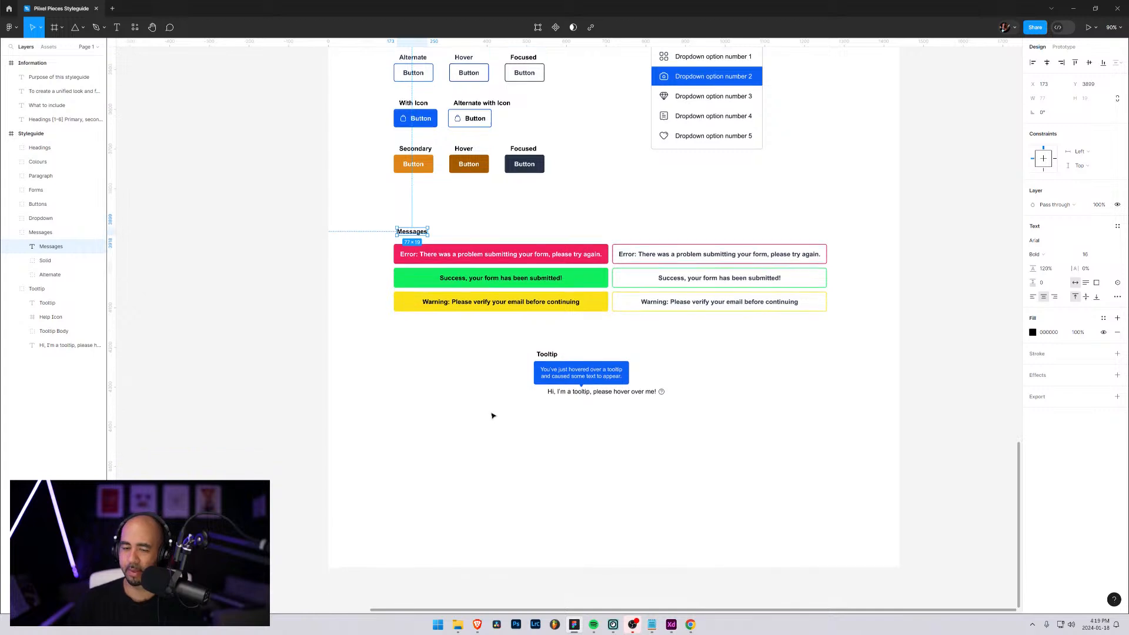
{"action": "scroll", "coordinate": [493, 416], "scroll_direction": "down", "scroll_amount": 2}
{"action": "left_click", "coordinate": [46, 303]}
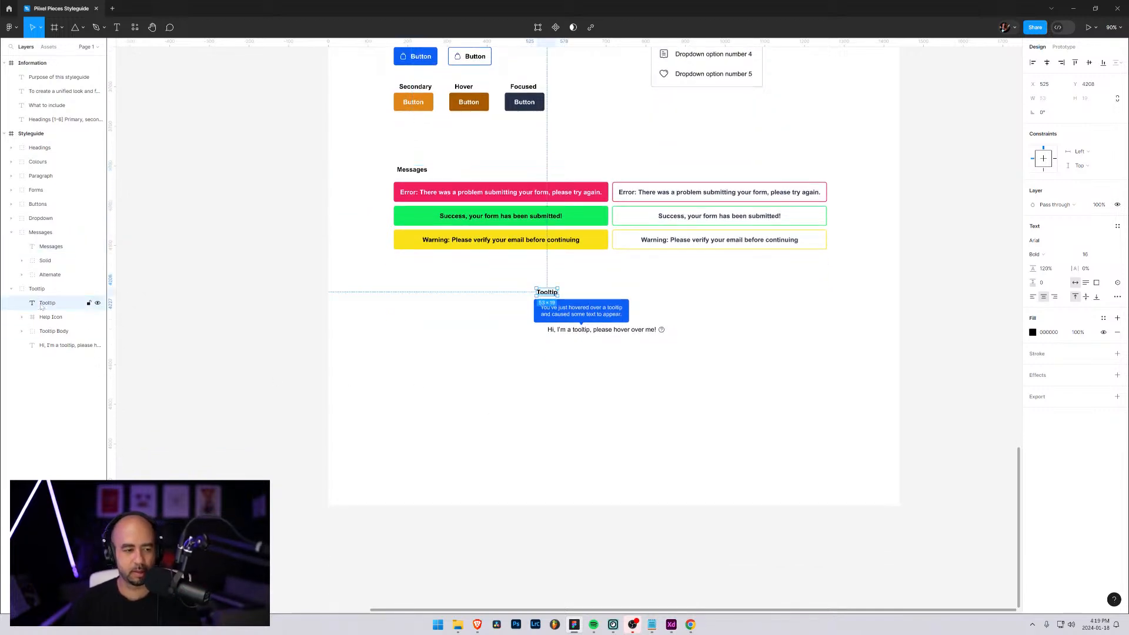
{"action": "left_click_drag", "start_coordinate": [46, 307], "coordinate": [44, 361]}
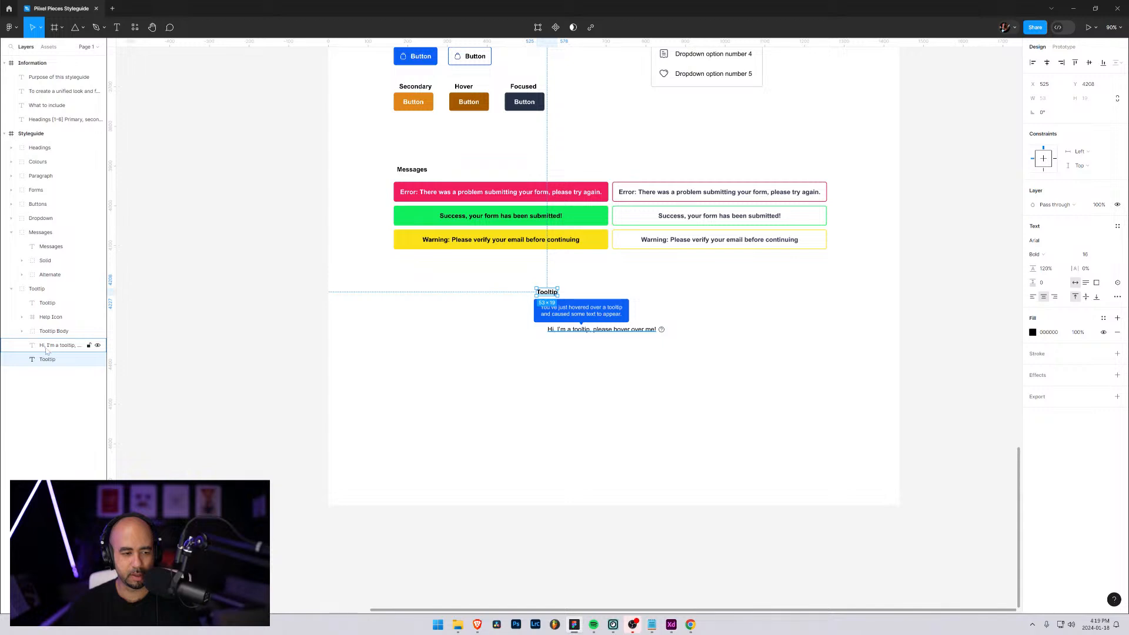
{"action": "left_click_drag", "start_coordinate": [554, 293], "coordinate": [414, 364]}
{"action": "double_click", "coordinate": [414, 363]}
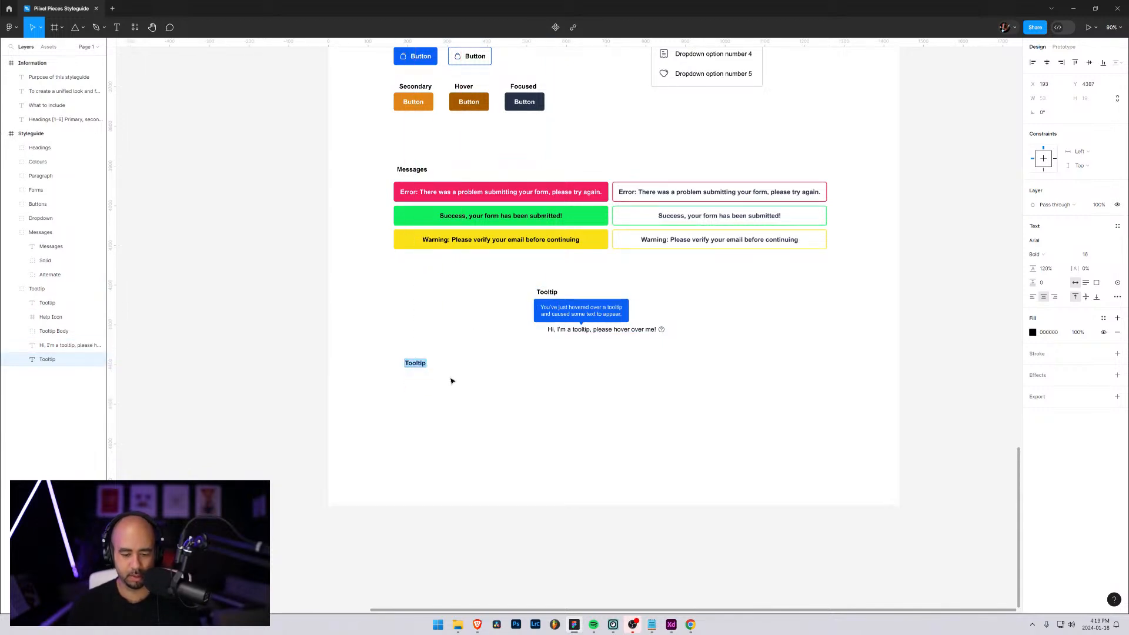
{"action": "type", "text": "Pagination"}
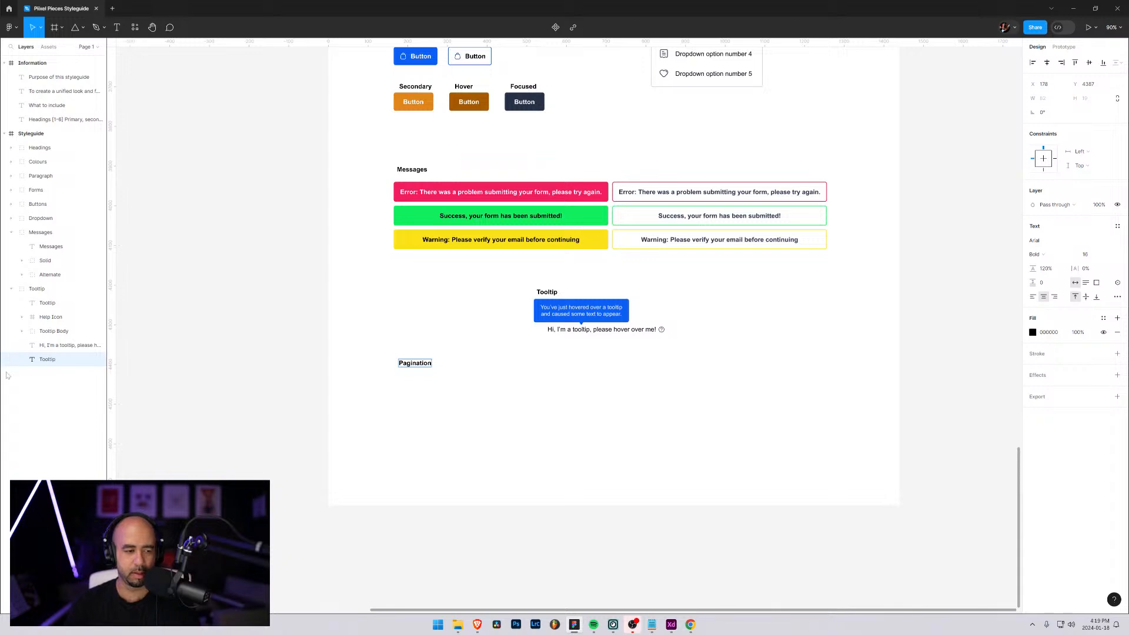
Put the Pagination label into its own group and name the group Pagination
{"action": "left_click", "coordinate": [47, 362]}
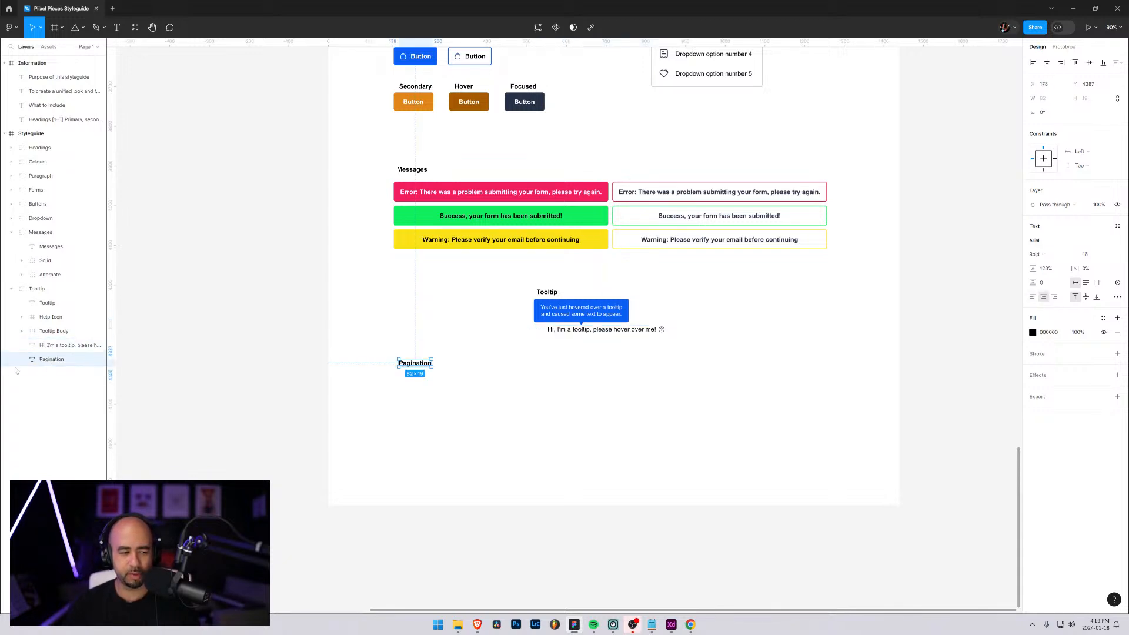
{"action": "key", "text": "ctrl+g"}
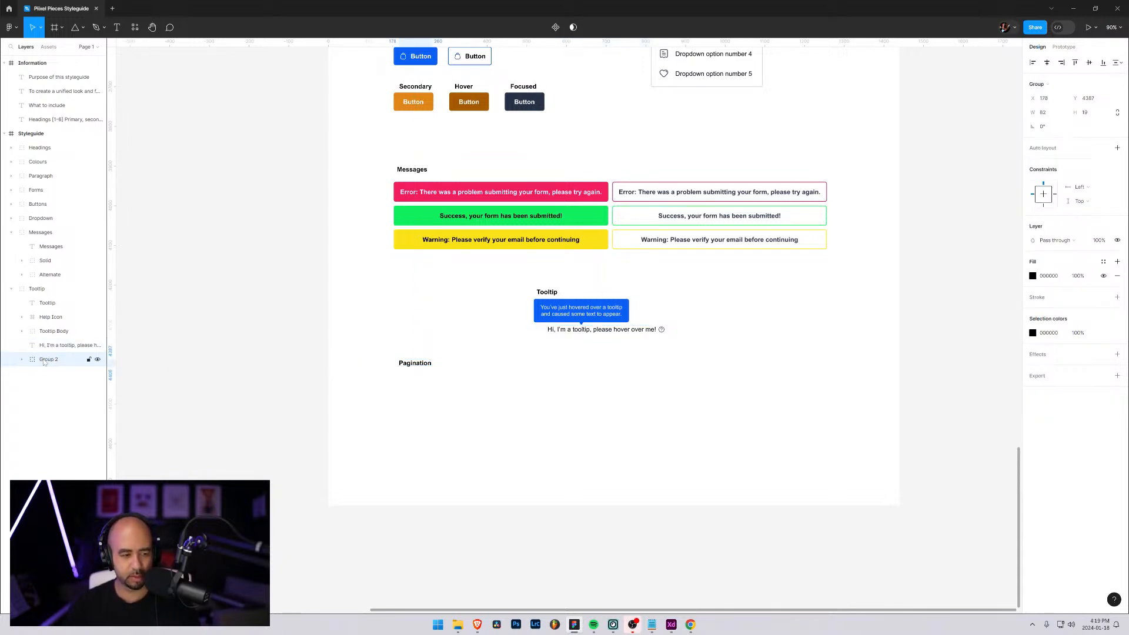
{"action": "double_click", "coordinate": [44, 360]}
{"action": "type", "text": "Paginat"}
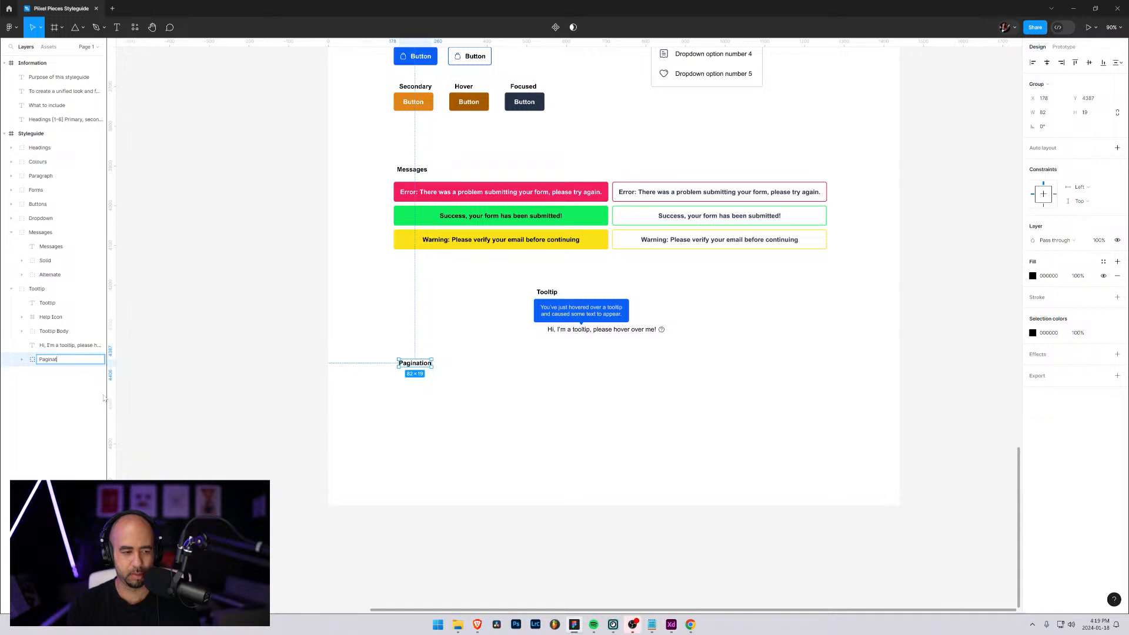
{"action": "type", "text": "ion"}
{"action": "key", "text": "Return"}
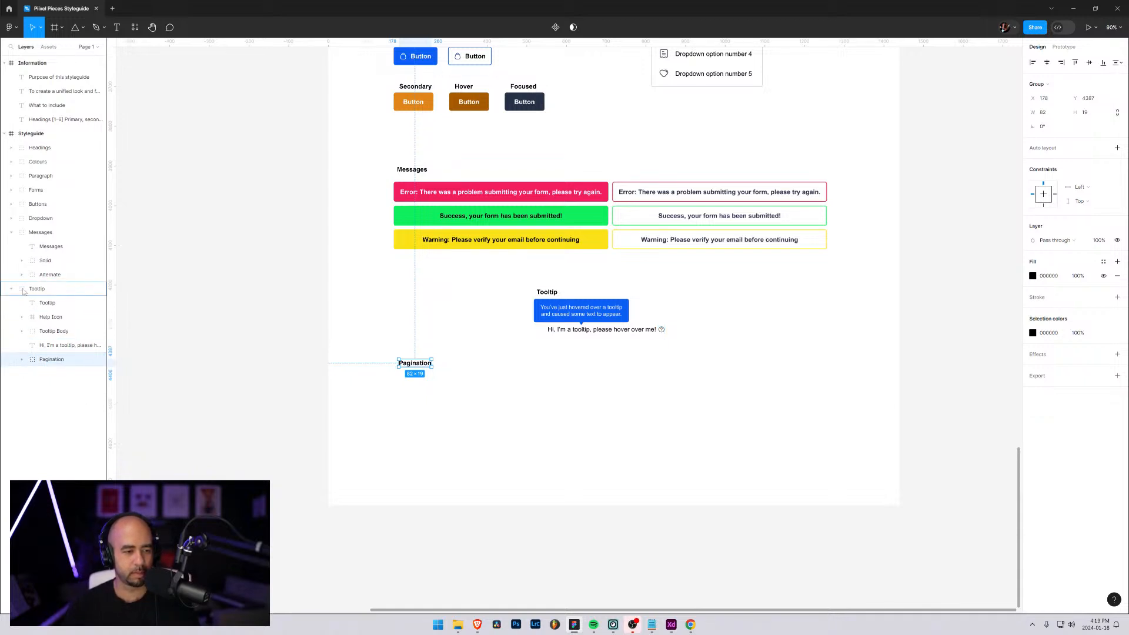
Move the Pagination group out of the Tooltip group to sit below it, collapse Messages, and select the label inside Pagination
{"action": "left_click_drag", "start_coordinate": [23, 292], "coordinate": [22, 313]}
{"action": "left_click", "coordinate": [11, 304]}
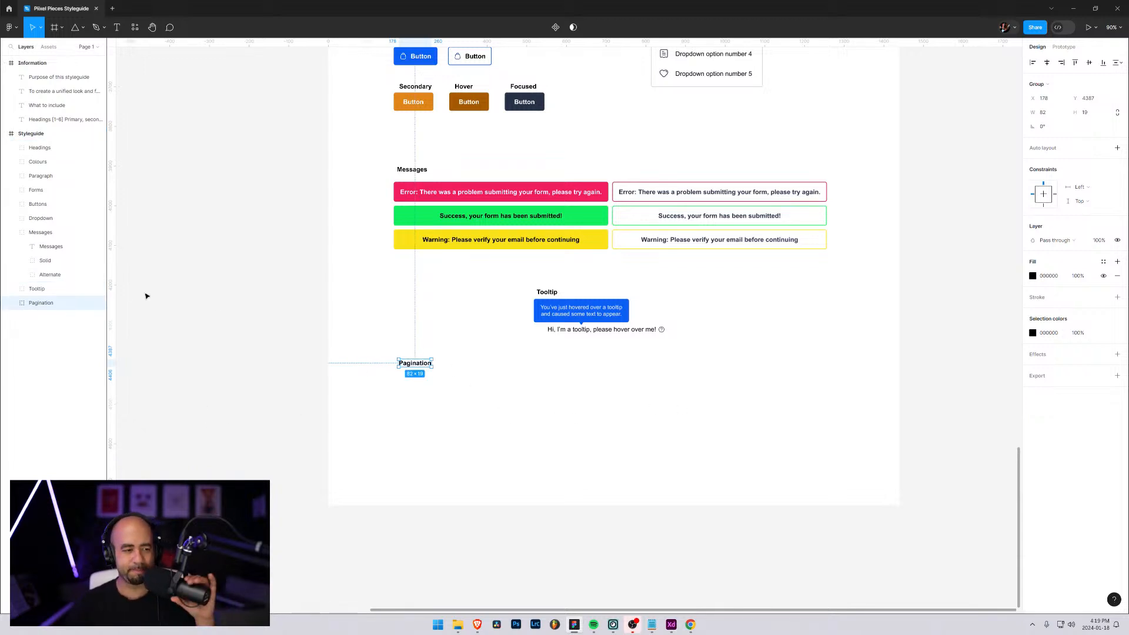
{"action": "left_click", "coordinate": [11, 232]}
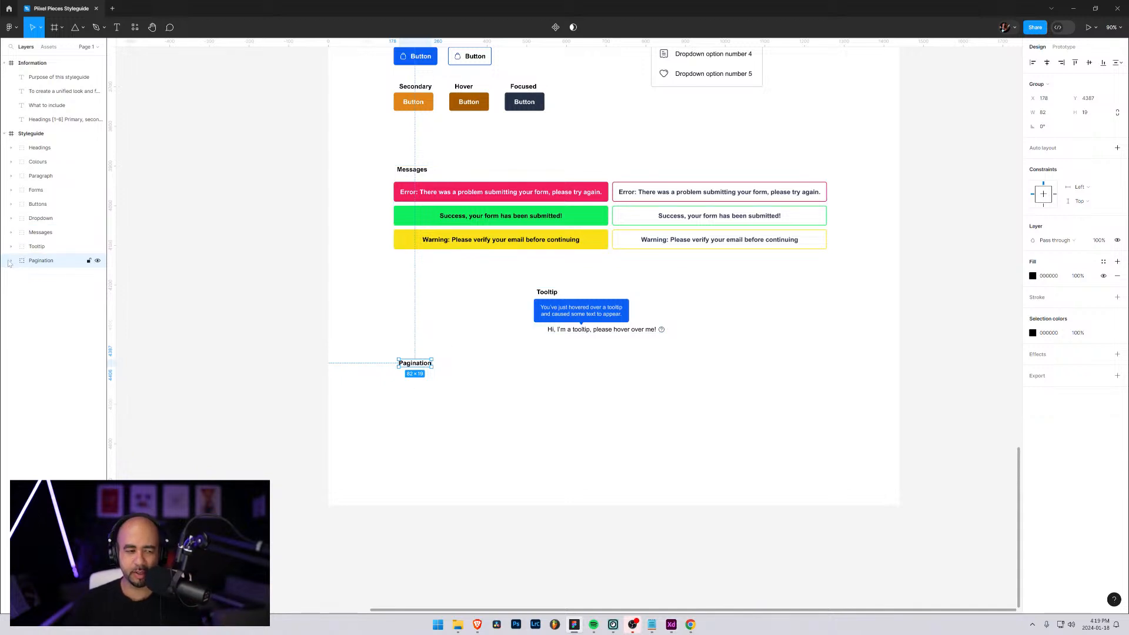
{"action": "left_click", "coordinate": [10, 261]}
{"action": "left_click", "coordinate": [53, 279]}
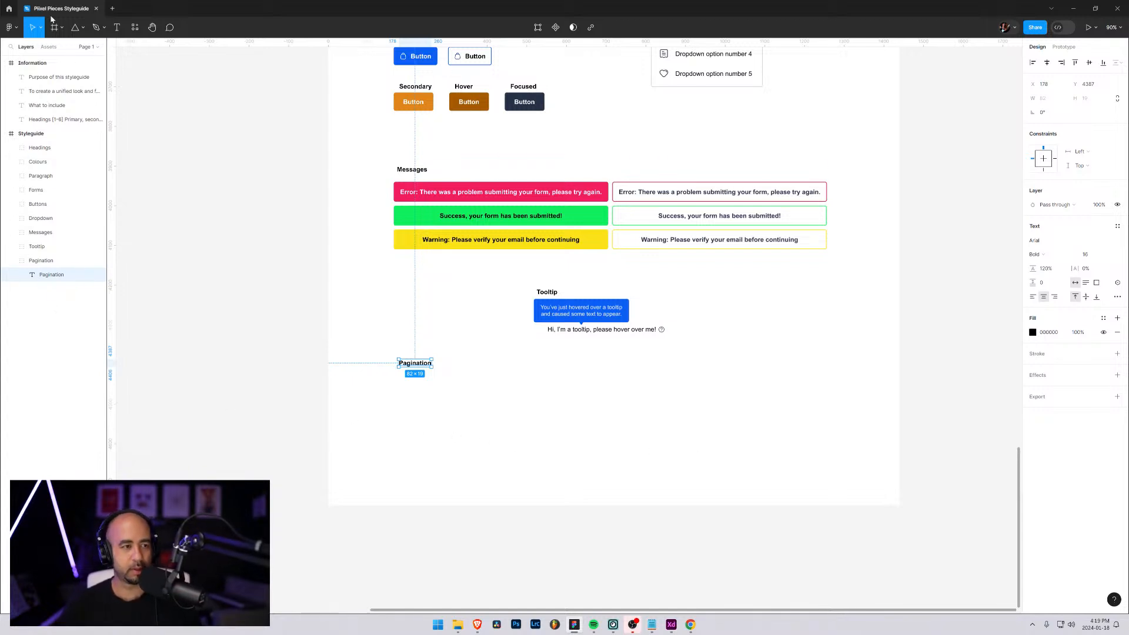
Draw a small square below the Pagination label and set its width and height to 32
{"action": "left_click", "coordinate": [83, 28]}
{"action": "left_click", "coordinate": [36, 50]}
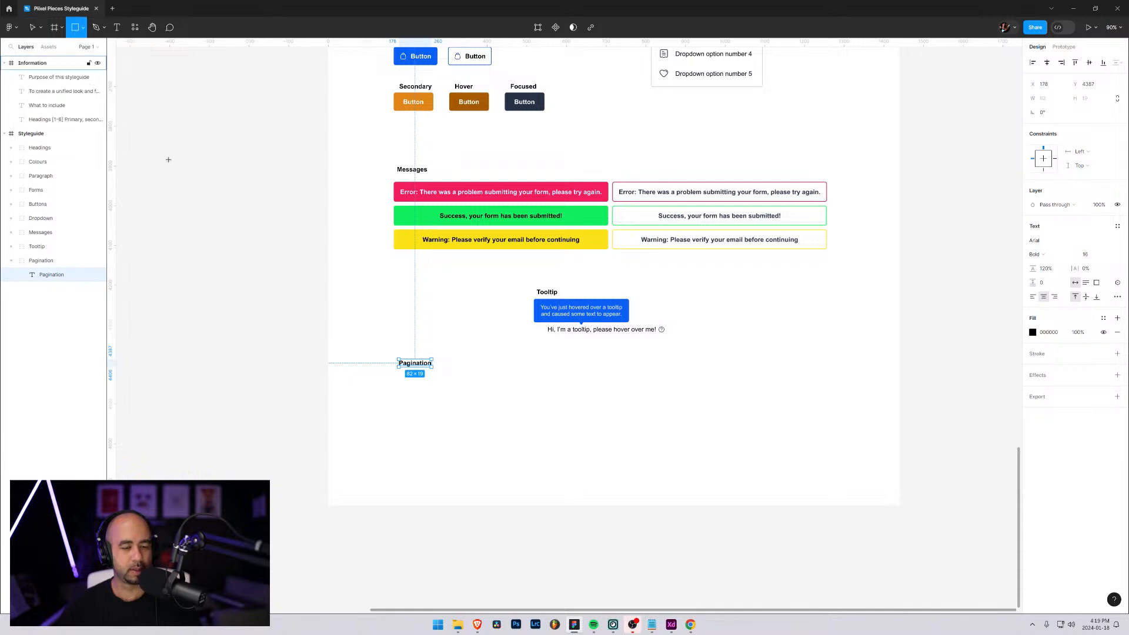
{"action": "left_click_drag", "start_coordinate": [436, 386], "coordinate": [457, 410]}
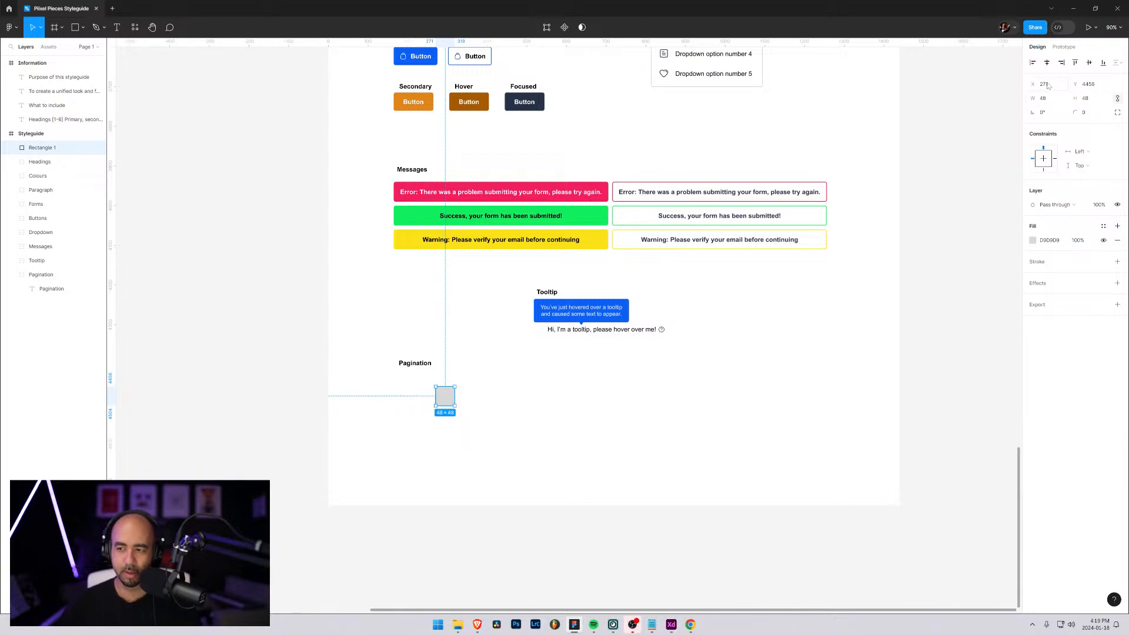
{"action": "left_click", "coordinate": [1050, 102]}
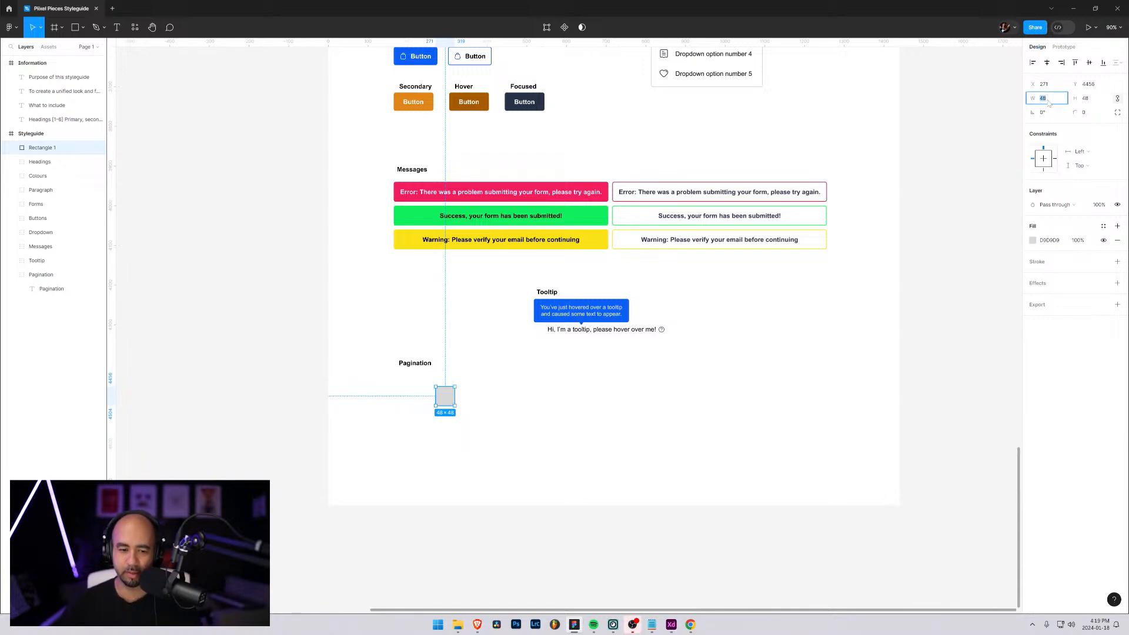
{"action": "type", "text": "32"}
{"action": "key", "text": "Tab"}
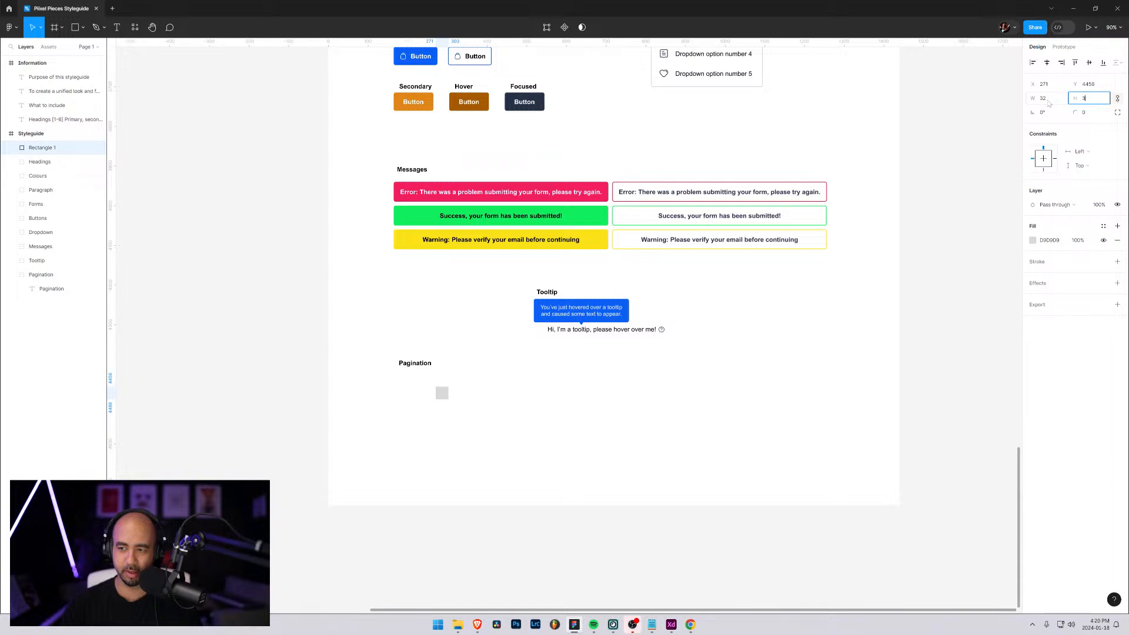
{"action": "key", "text": "Return"}
Round the square's corners with a radius of 5 and move it slightly further right and down
{"action": "left_click", "coordinate": [1091, 114]}
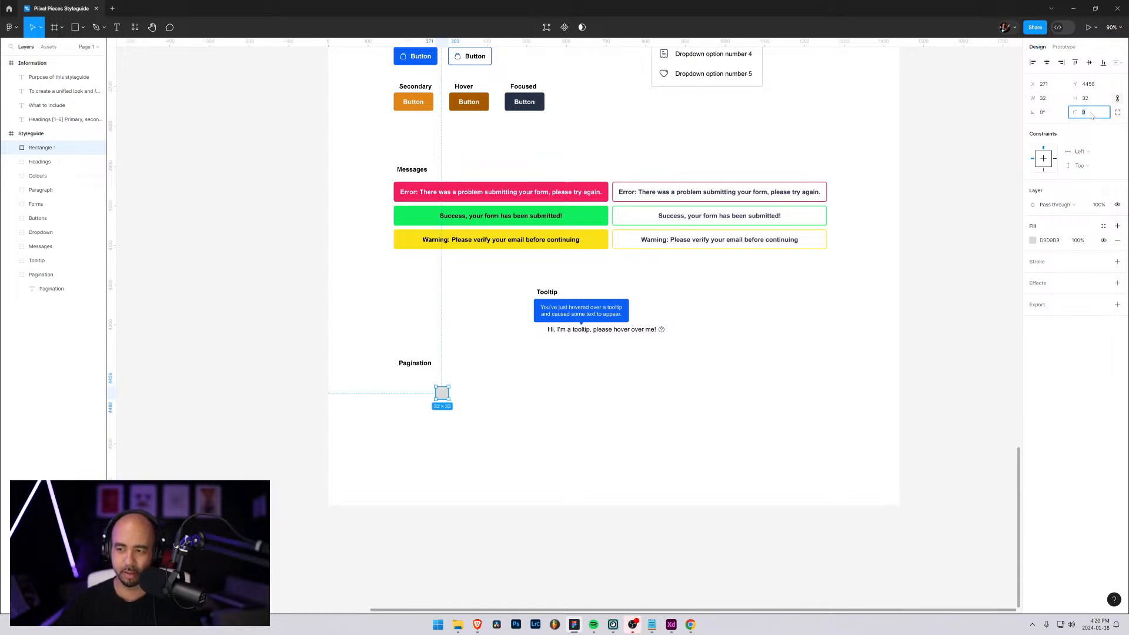
{"action": "type", "text": "5"}
{"action": "key", "text": "Return"}
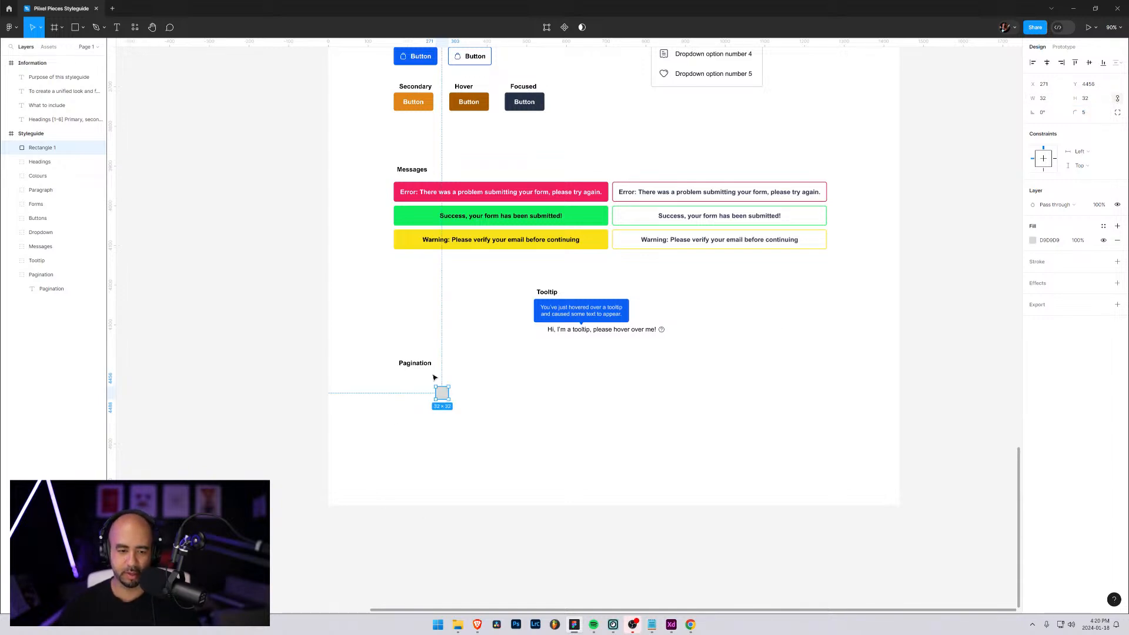
{"action": "left_click_drag", "start_coordinate": [443, 397], "coordinate": [475, 407]}
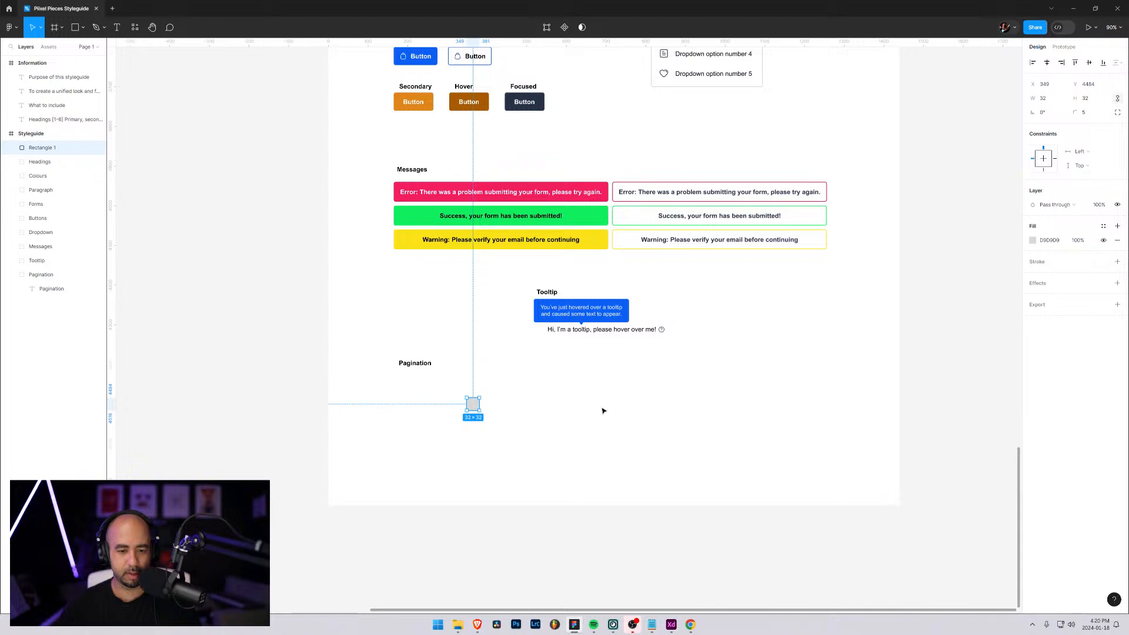
Add the text "1" to the right of the square and move its layer into the Pagination group
{"action": "left_click", "coordinate": [557, 411]}
{"action": "key", "text": "t"}
{"action": "left_click", "coordinate": [543, 408]}
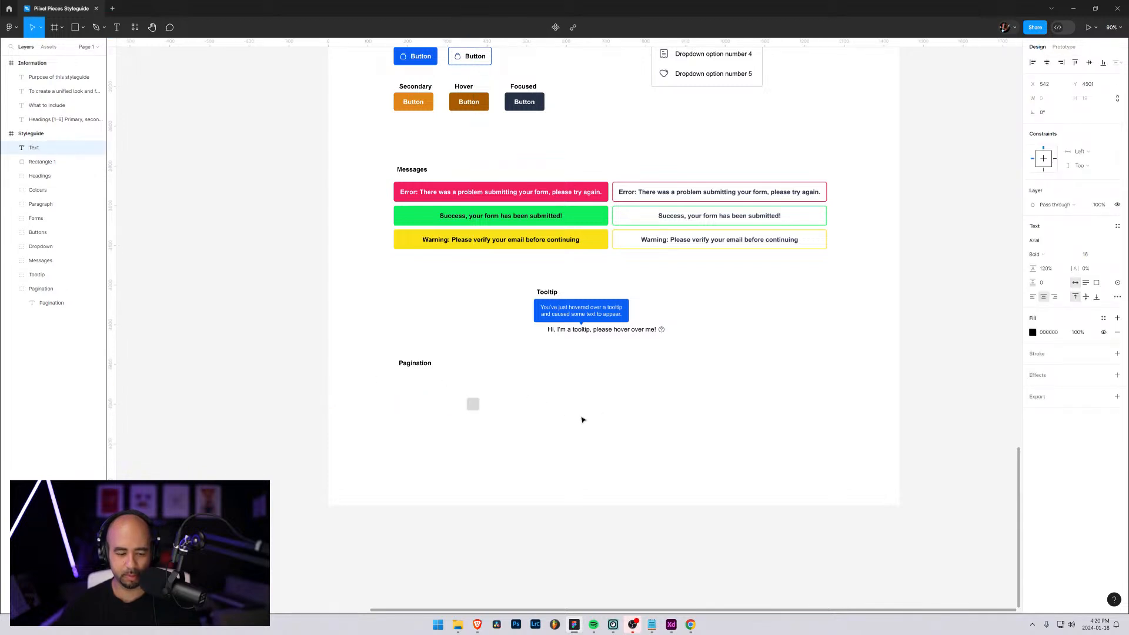
{"action": "type", "text": "1"}
{"action": "key", "text": "Escape"}
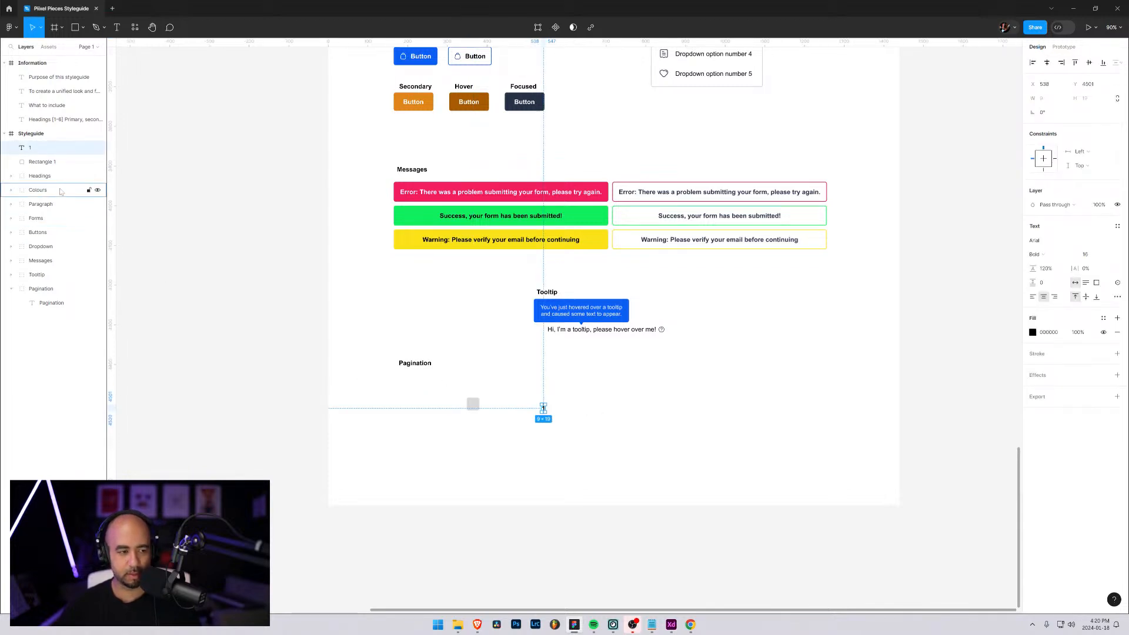
{"action": "left_click_drag", "start_coordinate": [41, 235], "coordinate": [51, 301]}
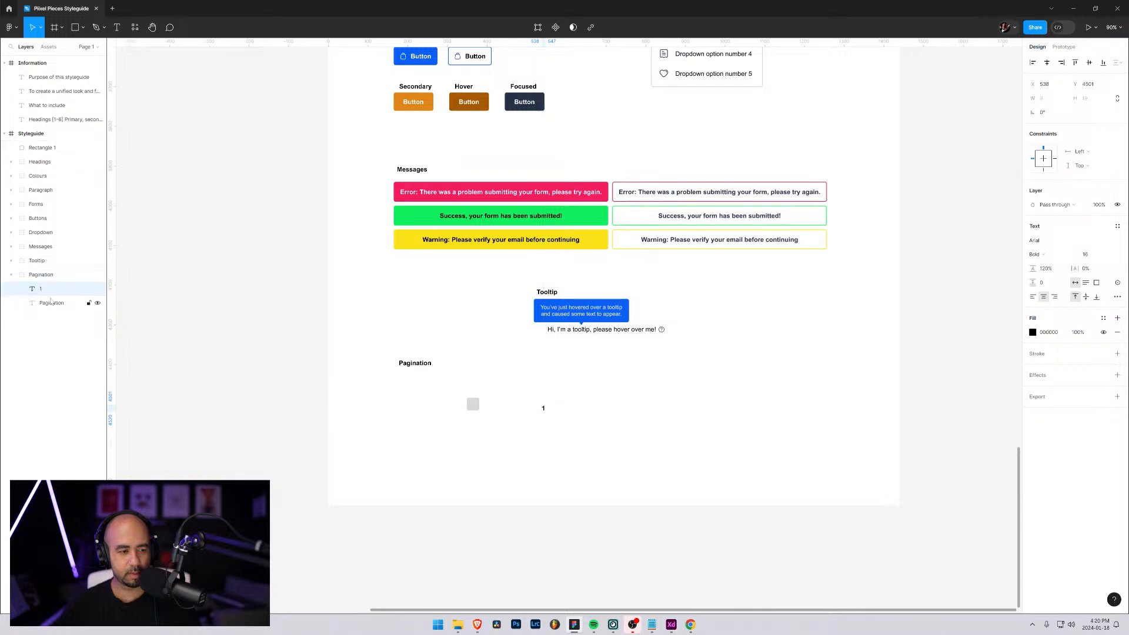
Duplicate the number 1, shift the copy 40 px to the right and change its text to "2"
{"action": "key", "text": "ctrl+d"}
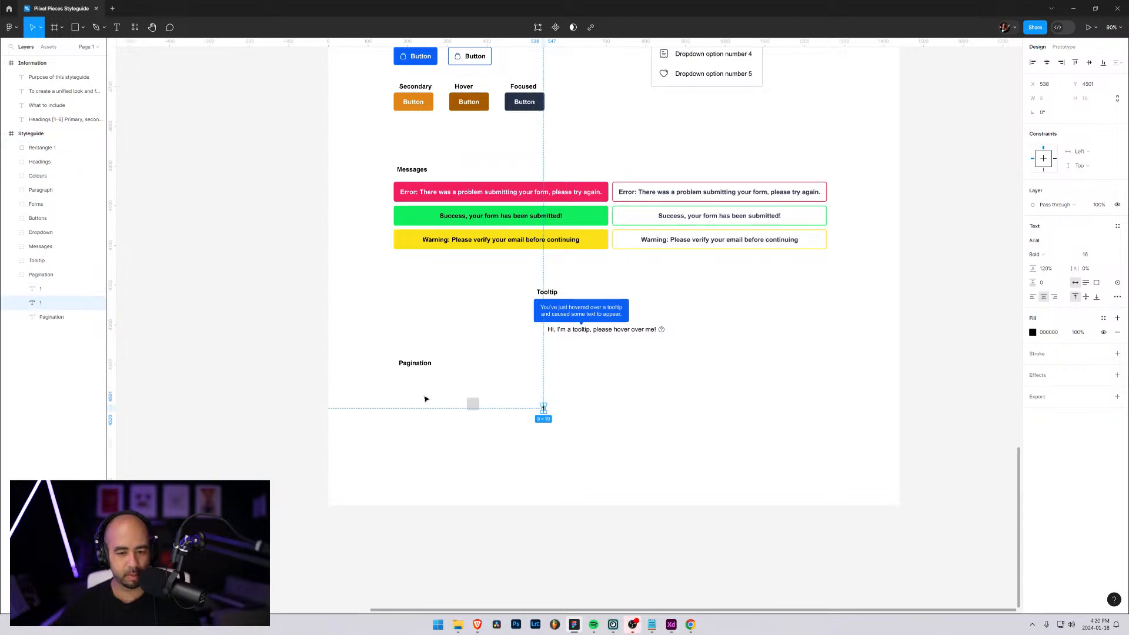
{"action": "key", "text": "shift+Right"}
{"action": "key", "text": "shift+Right"}
{"action": "key", "text": "shift+Right"}
{"action": "key", "text": "shift+Right"}
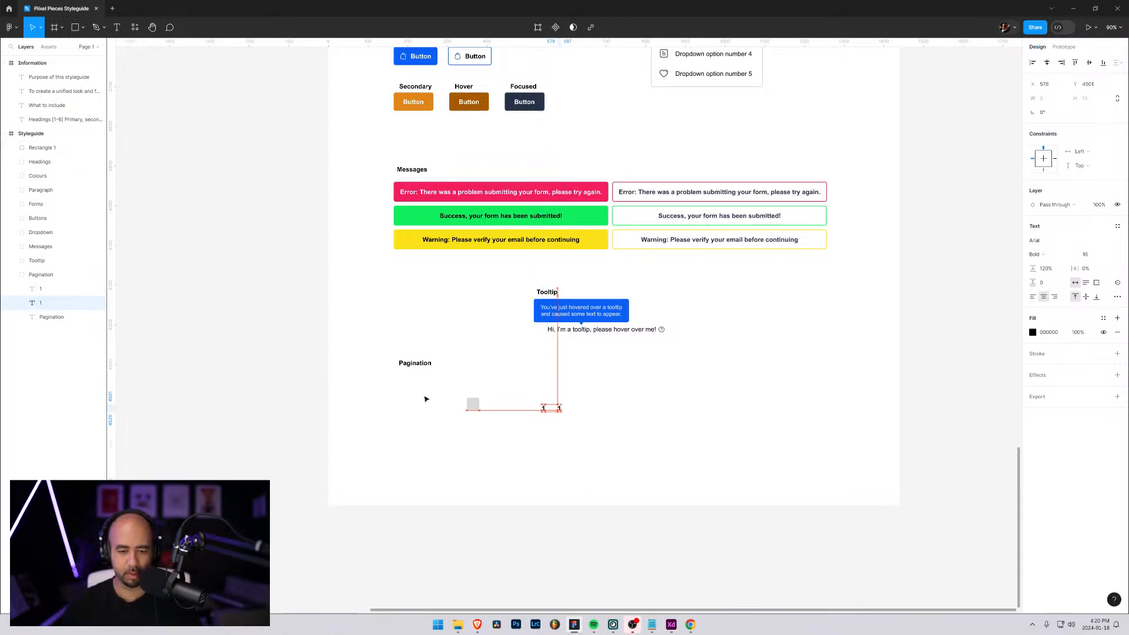
{"action": "double_click", "coordinate": [559, 409]}
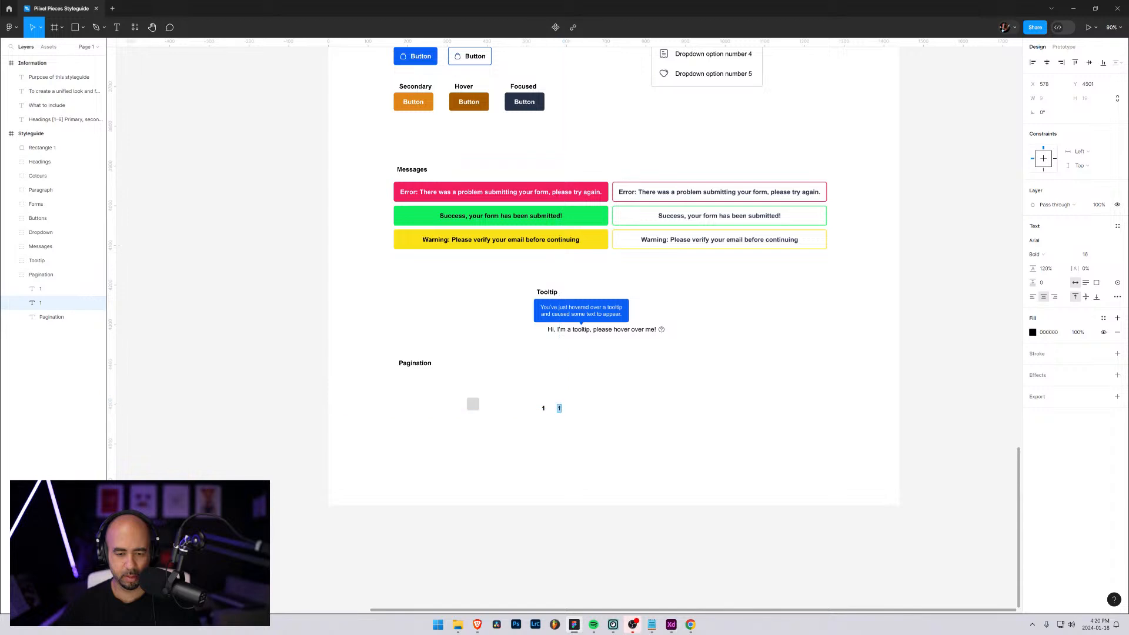
{"action": "type", "text": "2"}
{"action": "key", "text": "Escape"}
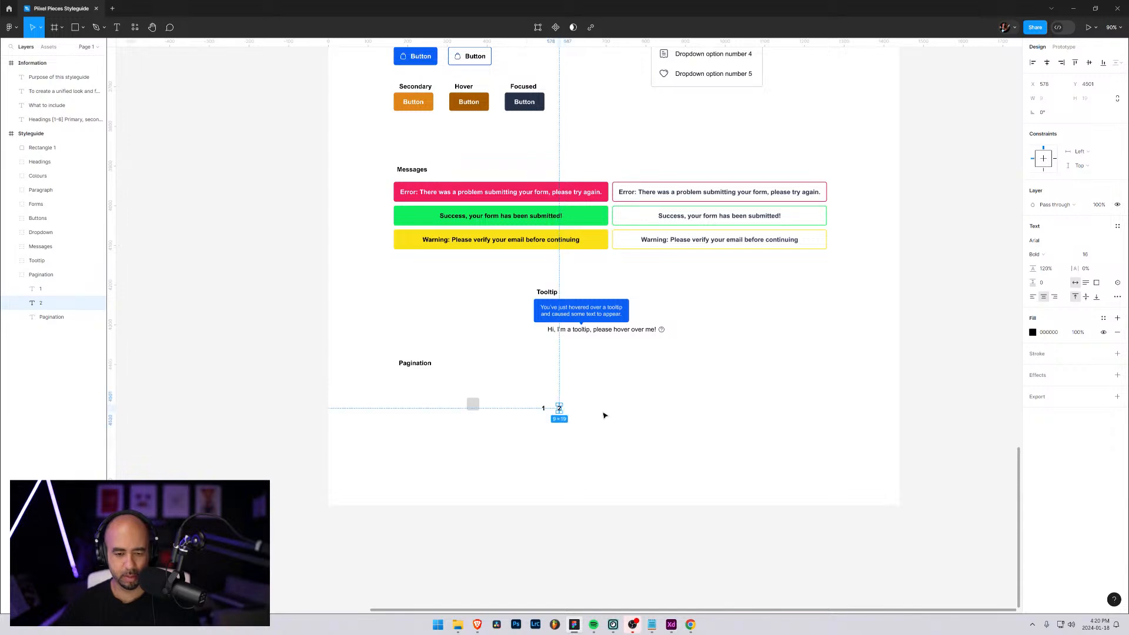
Duplicate the numbers 1 and 2 together and shift the copies 80 px right to continue the row
{"action": "left_click", "coordinate": [41, 294], "text": "shift"}
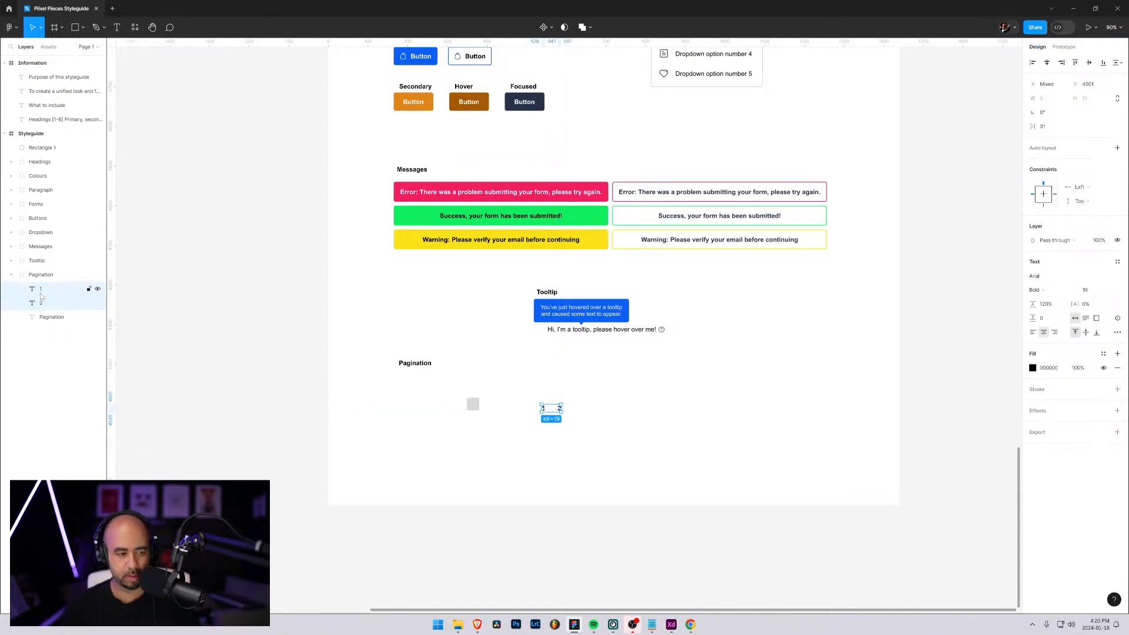
{"action": "key", "text": "ctrl+d"}
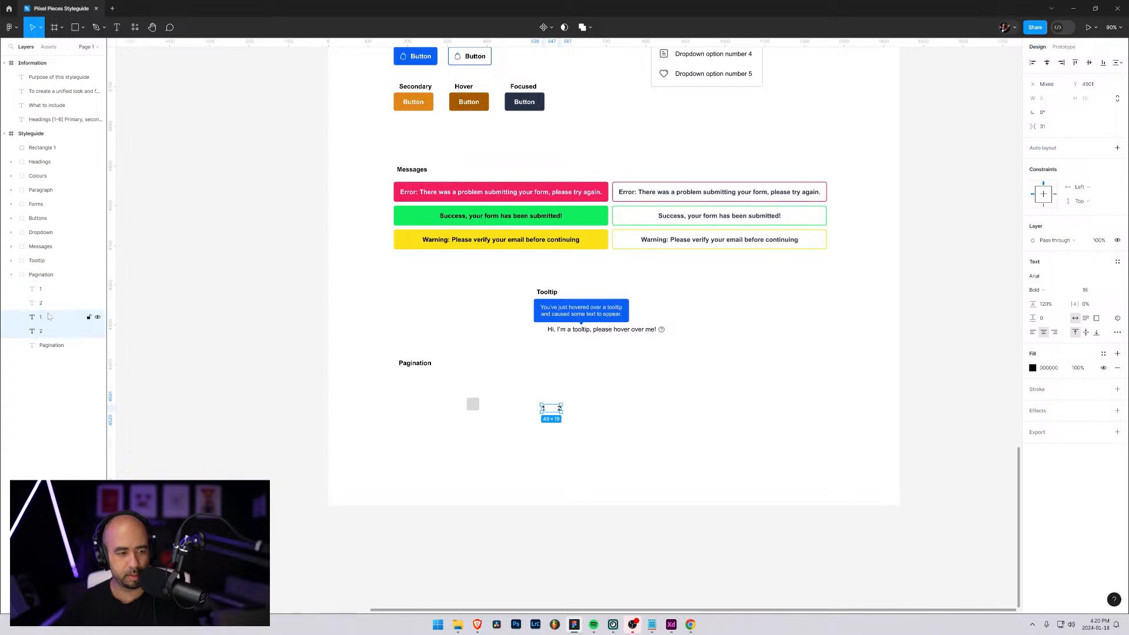
{"action": "key", "text": "shift+Right"}
{"action": "key", "text": "shift+Right"}
{"action": "key", "text": "shift+Right"}
{"action": "key", "text": "shift+Right"}
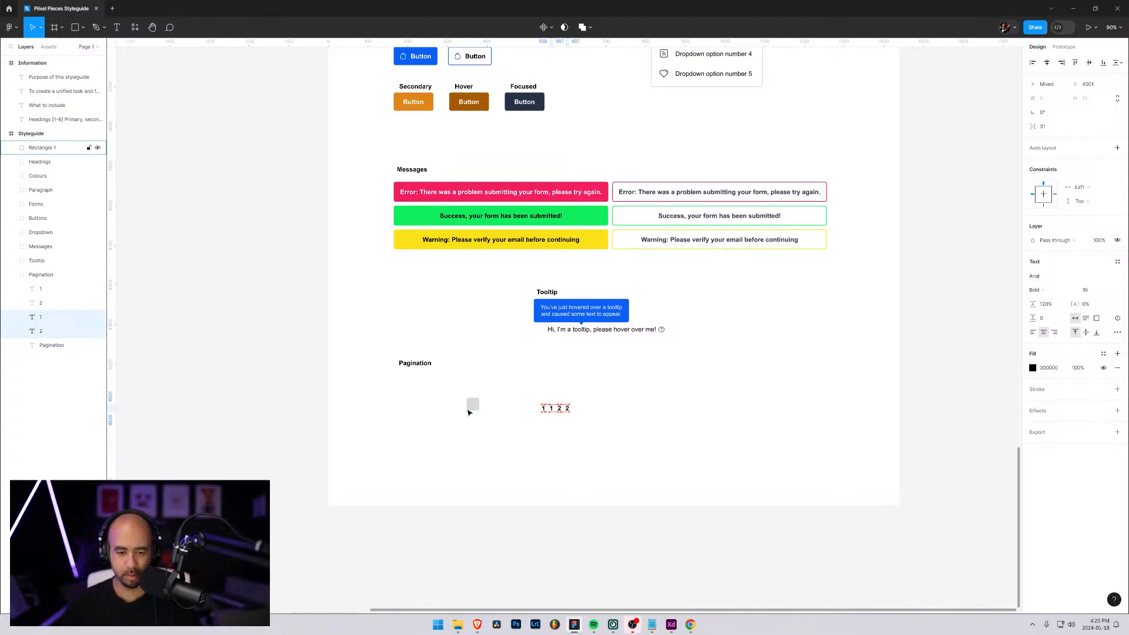
{"action": "key", "text": "shift+Right"}
{"action": "key", "text": "shift+Right"}
{"action": "key", "text": "shift+Right"}
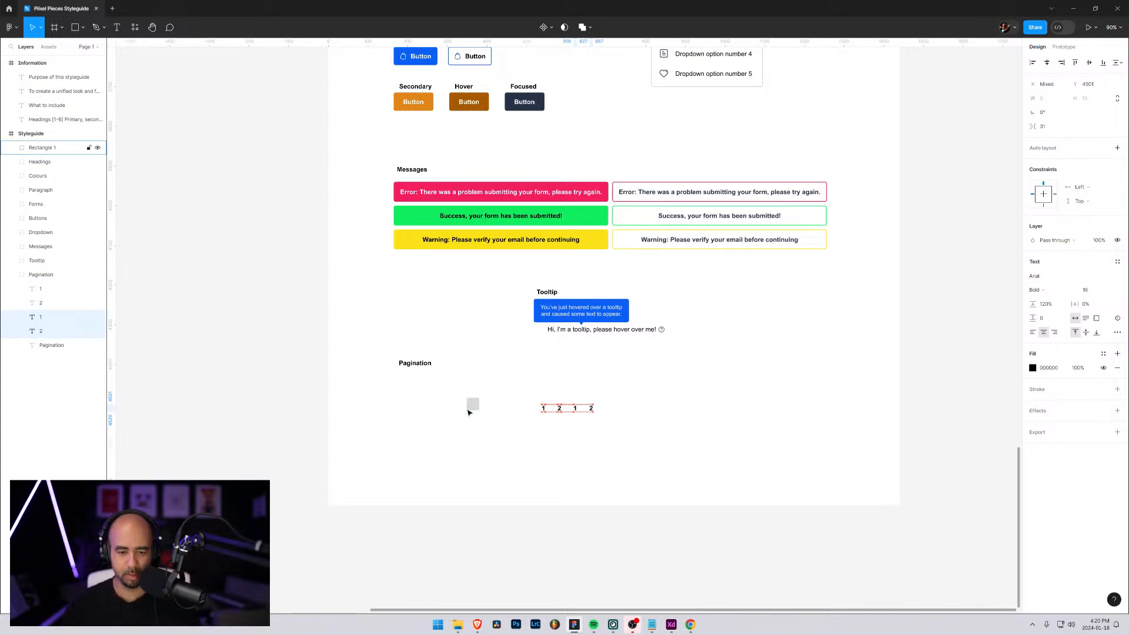
Change the texts of the two copied numbers to "3" and "4"
{"action": "left_click", "coordinate": [609, 439]}
{"action": "left_click", "coordinate": [575, 408]}
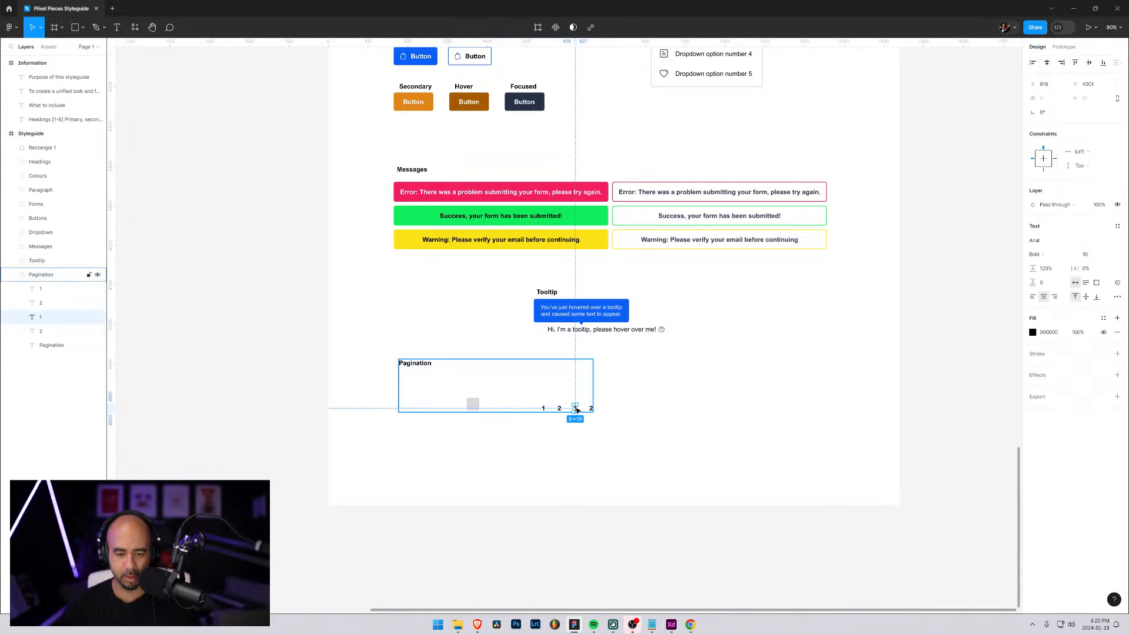
{"action": "double_click", "coordinate": [576, 408]}
{"action": "type", "text": "3"}
{"action": "left_click", "coordinate": [591, 408]}
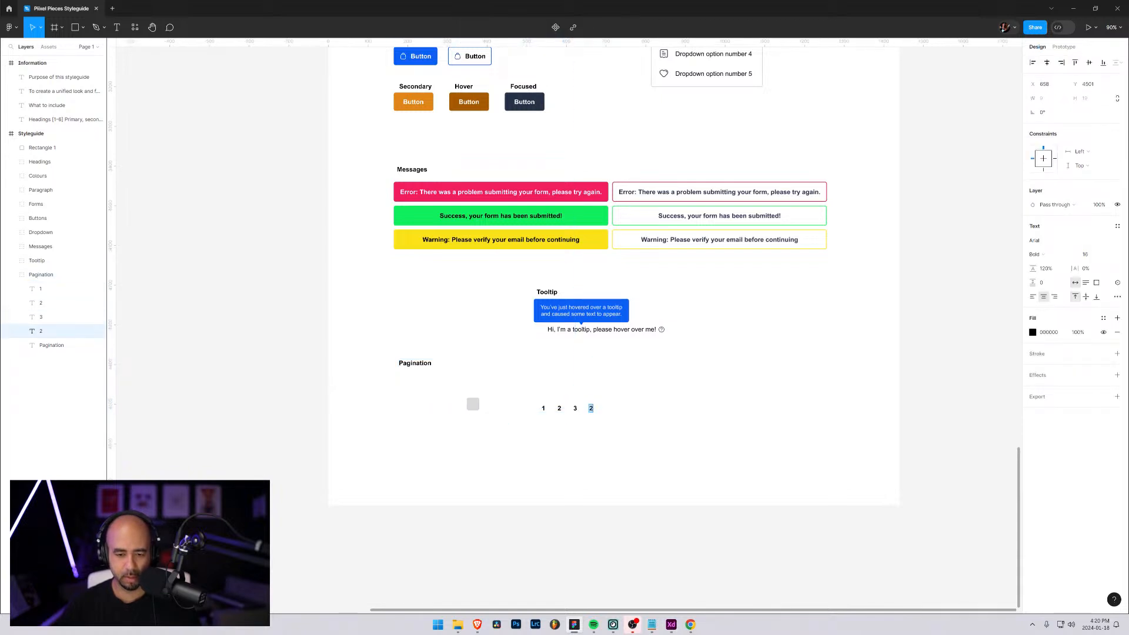
{"action": "type", "text": "4"}
{"action": "key", "text": "Escape"}
{"action": "left_click", "coordinate": [610, 447]}
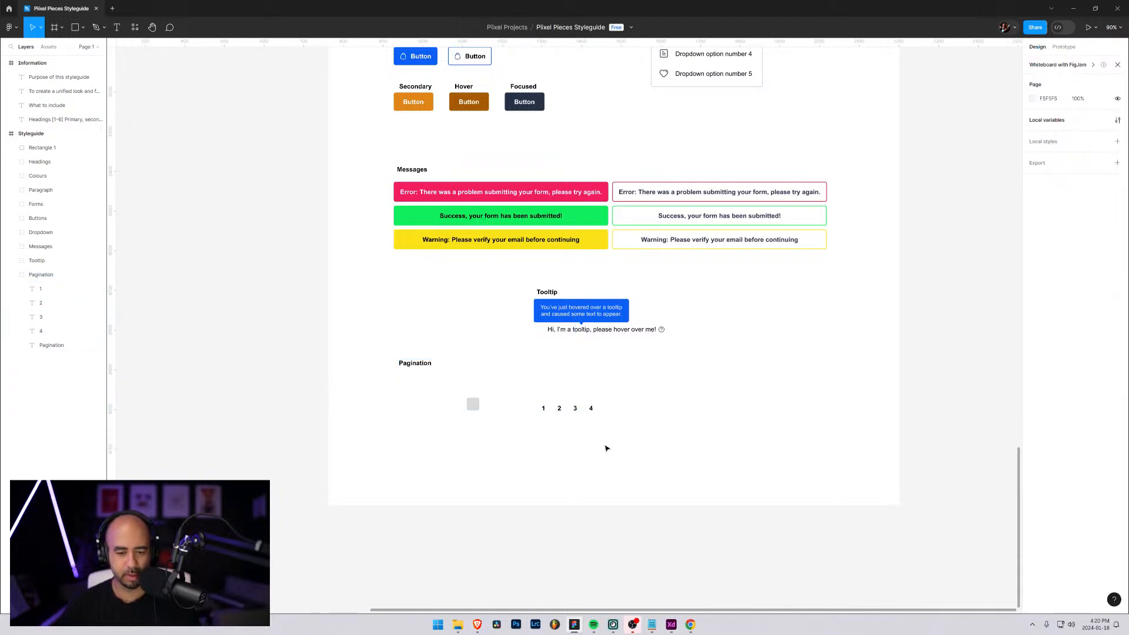
Move the square's layer into the Pagination group beneath the number 1 and center the square behind that number
{"action": "left_click", "coordinate": [43, 346]}
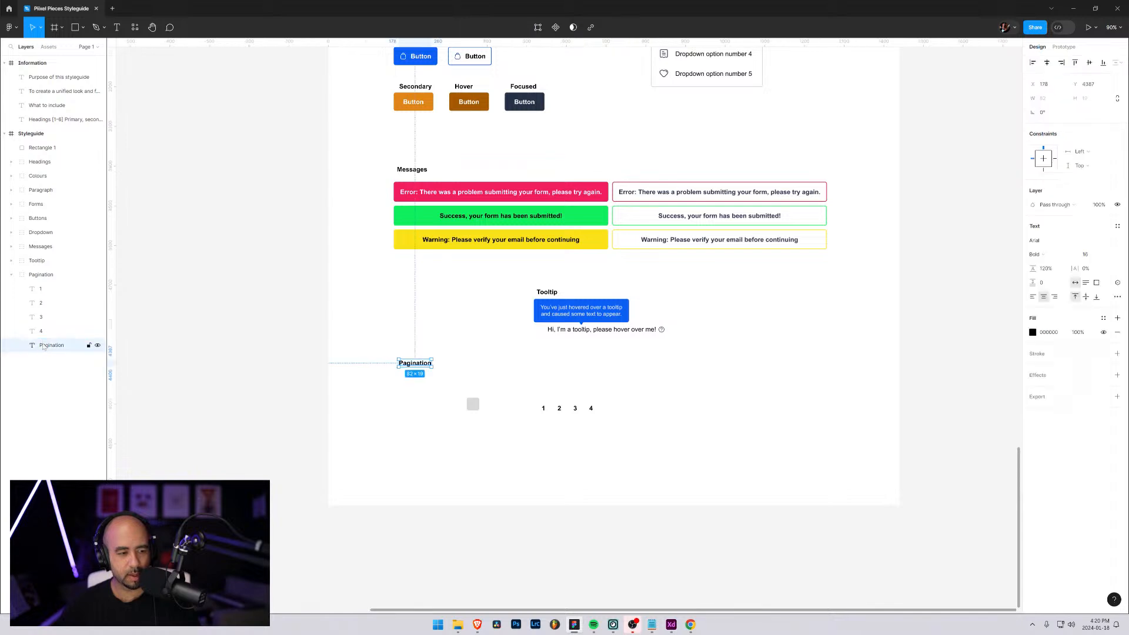
{"action": "left_click_drag", "start_coordinate": [43, 148], "coordinate": [42, 301]}
{"action": "left_click_drag", "start_coordinate": [477, 407], "coordinate": [548, 411]}
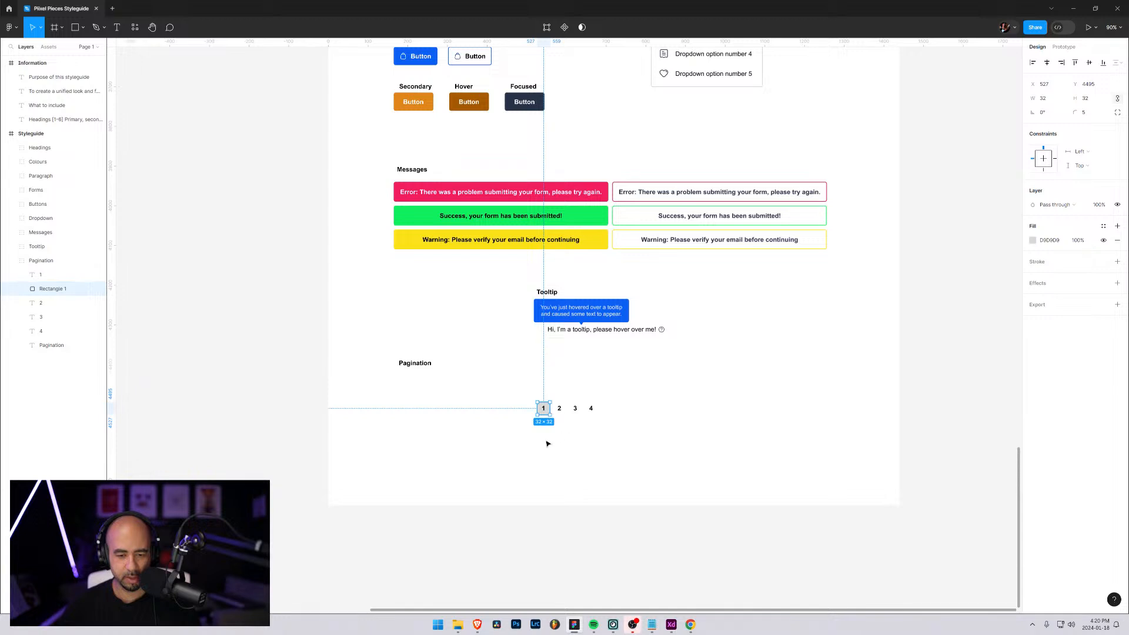
Fill the square behind the number 1 with the blue sampled from the tooltip body
{"action": "left_click", "coordinate": [1033, 242]}
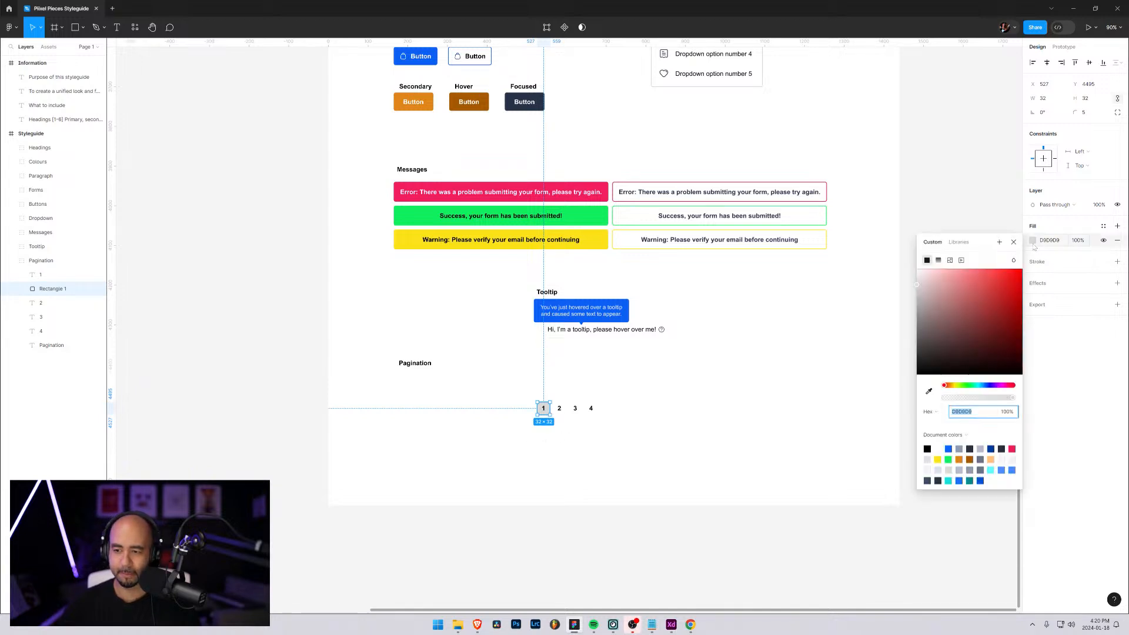
{"action": "left_click", "coordinate": [930, 391]}
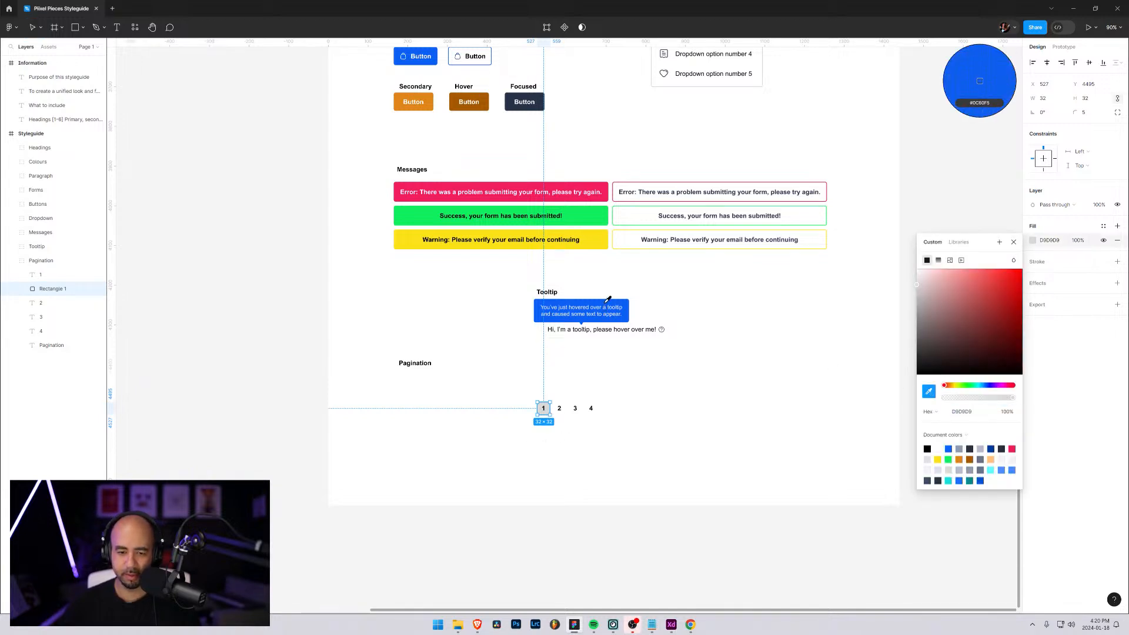
{"action": "left_click", "coordinate": [604, 299]}
{"action": "left_click", "coordinate": [1049, 352]}
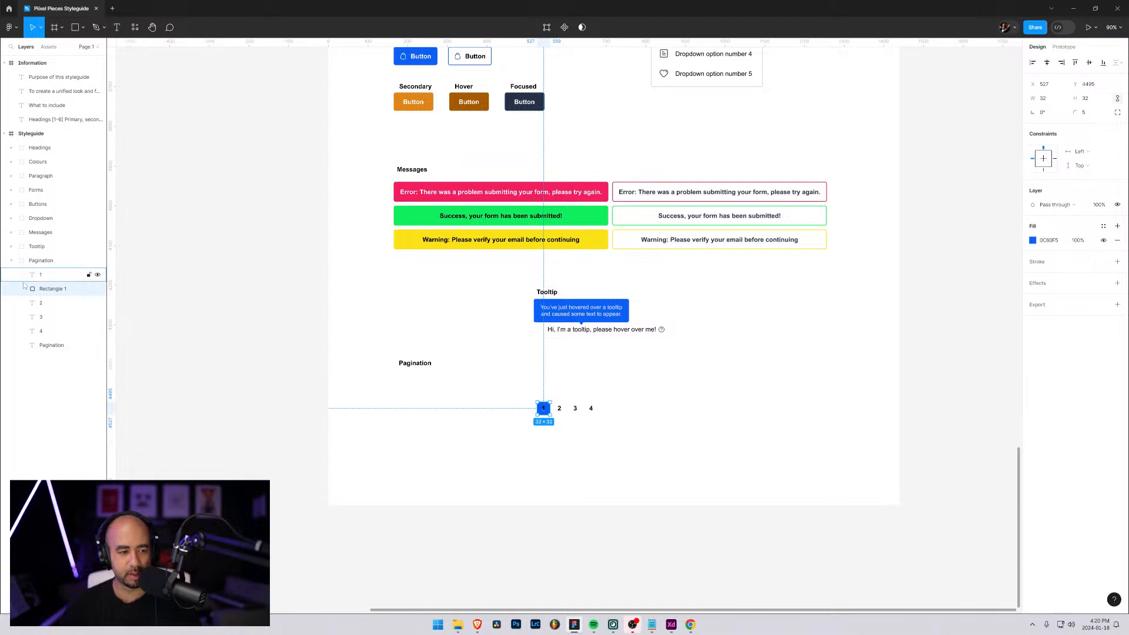
Change the text color of the number 1 on the blue square to white
{"action": "left_click", "coordinate": [41, 303]}
{"action": "left_click", "coordinate": [40, 275]}
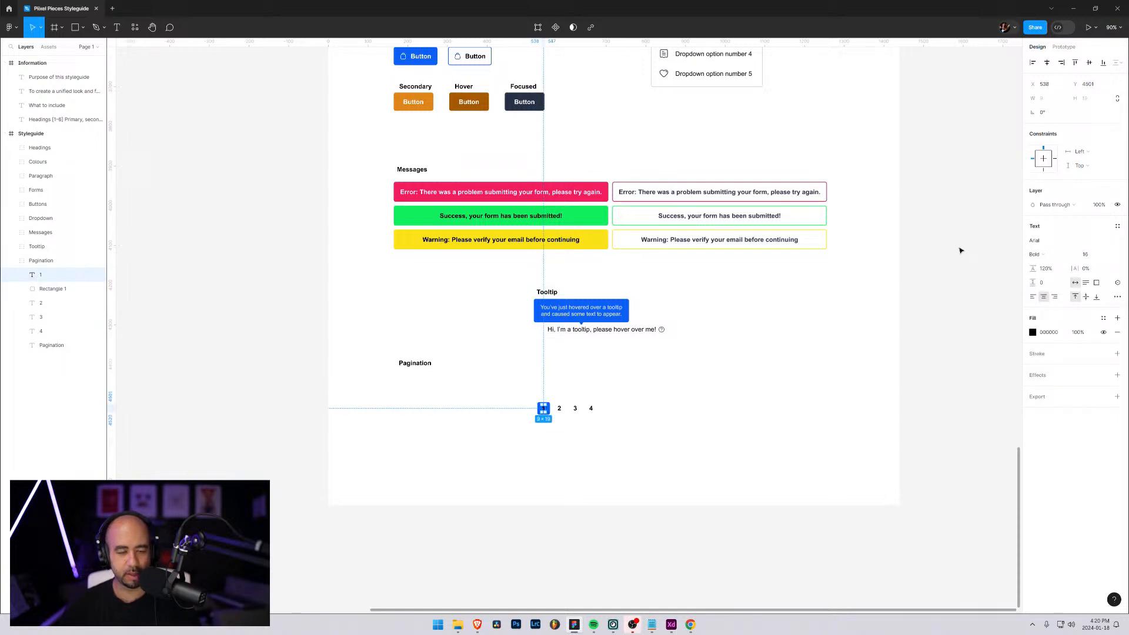
{"action": "left_click", "coordinate": [1033, 333]}
{"action": "left_click", "coordinate": [917, 361]}
{"action": "left_click", "coordinate": [789, 373]}
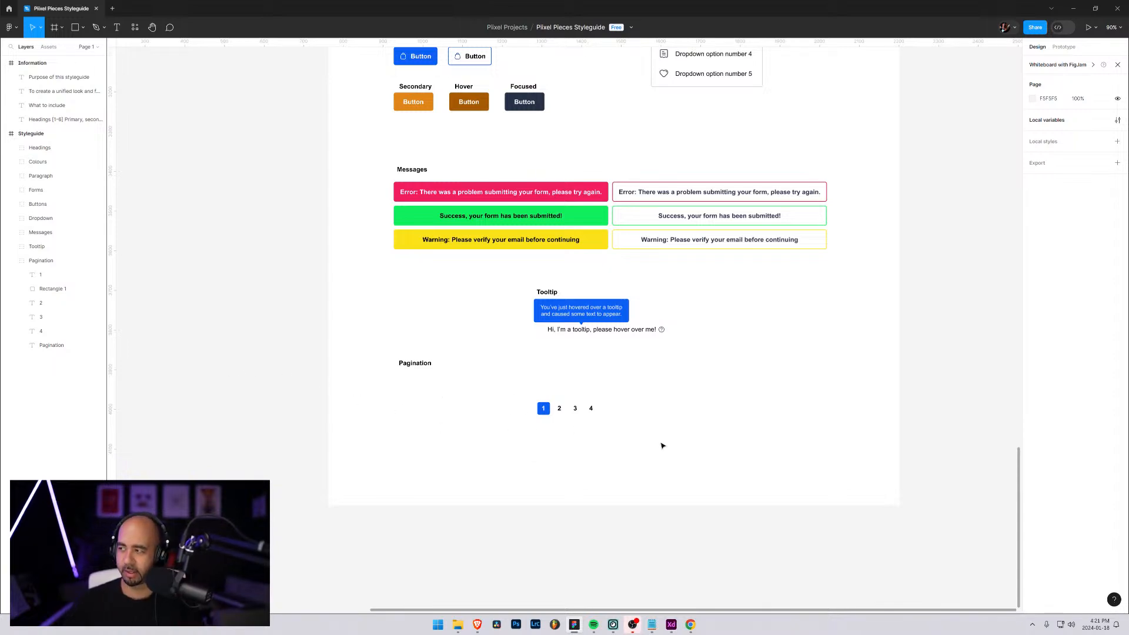
Switch to Adobe XD with the Huge icons pack open
{"action": "scroll", "coordinate": [554, 418], "scroll_direction": "up", "scroll_amount": 2}
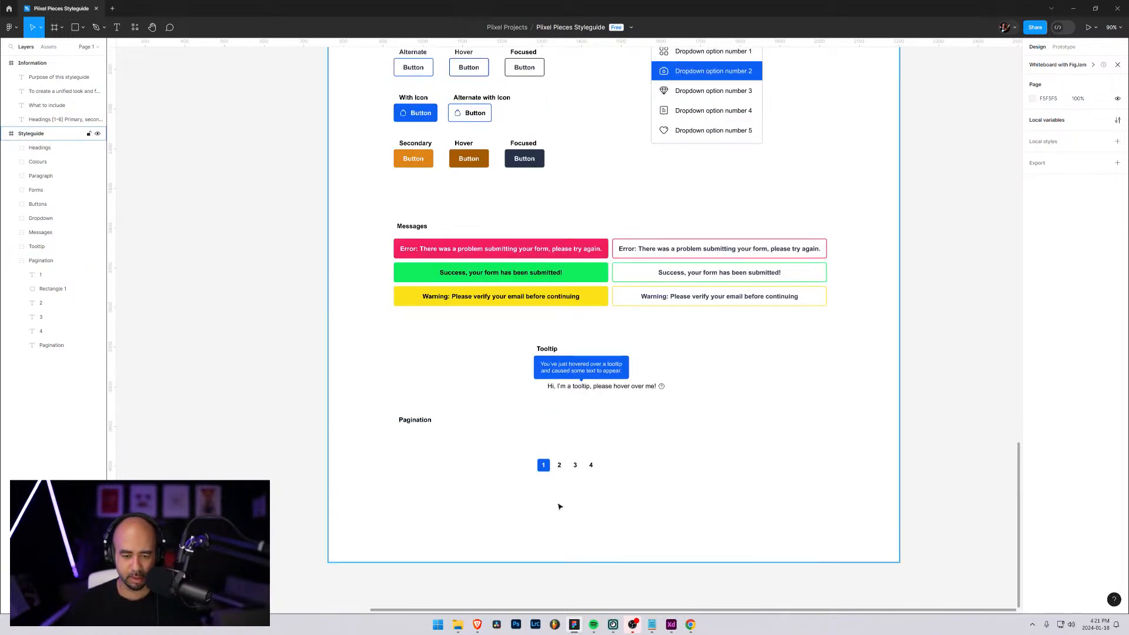
{"action": "scroll", "coordinate": [559, 507], "scroll_direction": "up", "scroll_amount": 5}
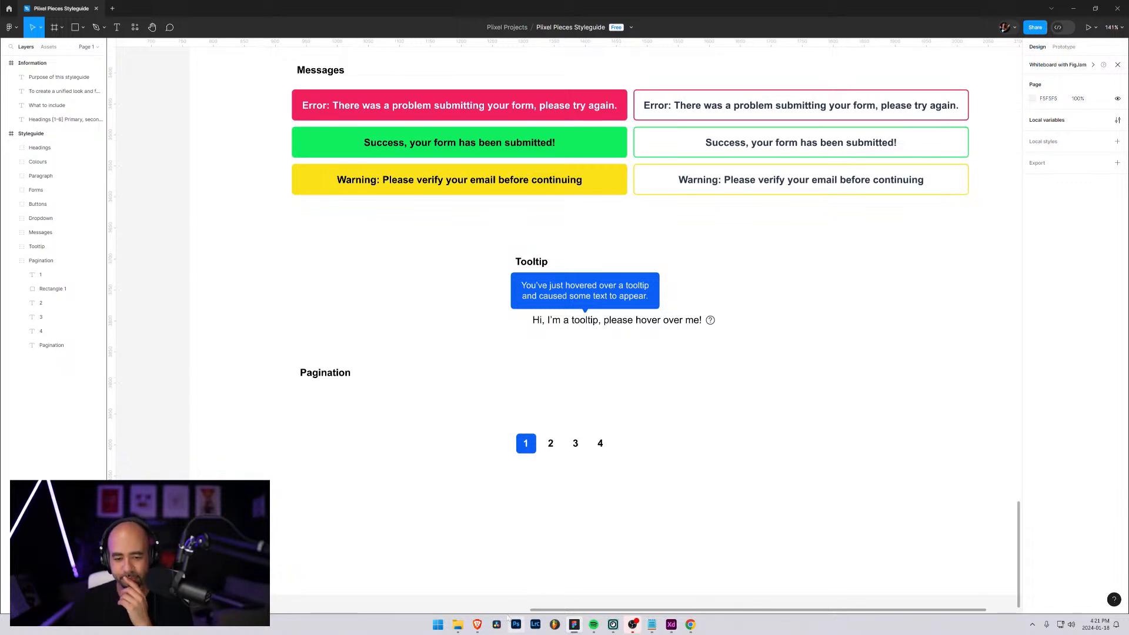
{"action": "left_click", "coordinate": [458, 625]}
{"action": "left_click", "coordinate": [456, 625]}
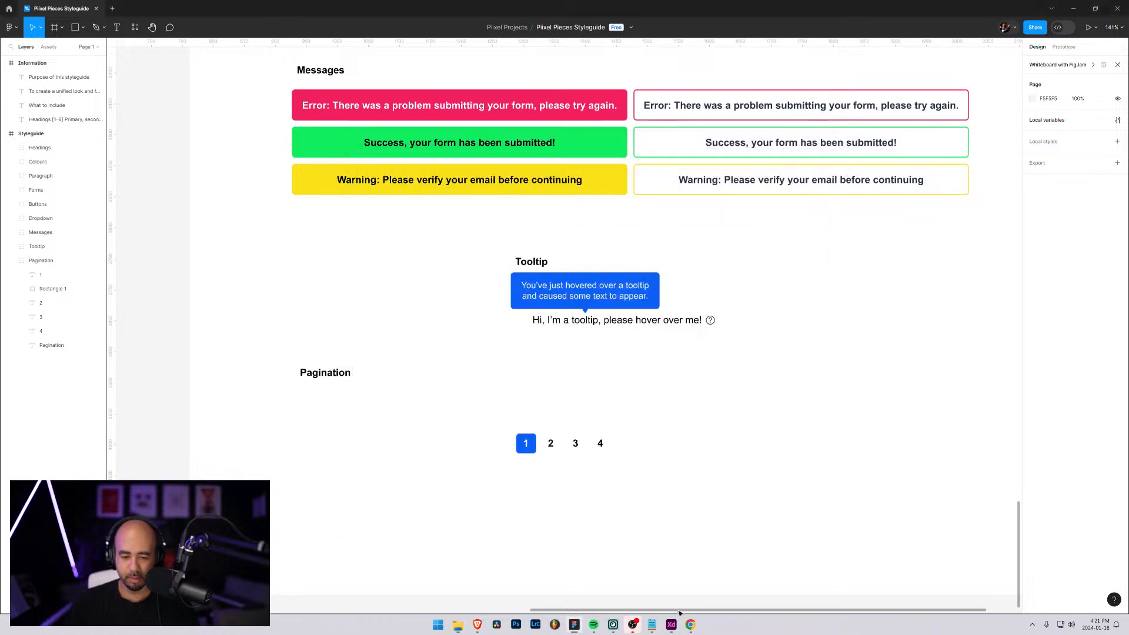
{"action": "left_click", "coordinate": [671, 626]}
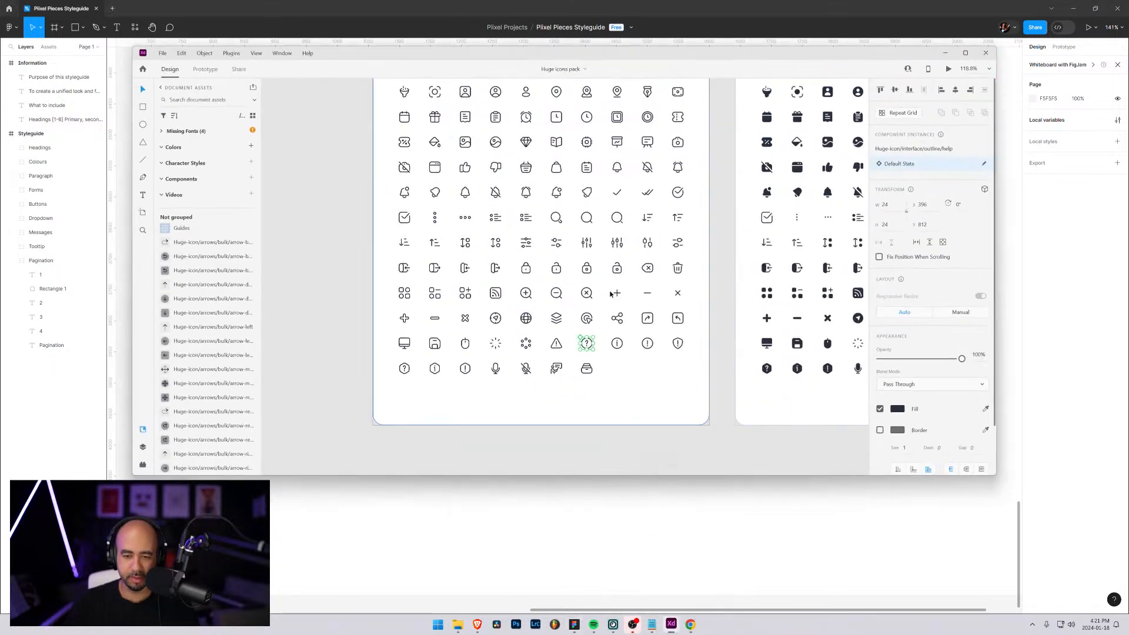
Examine the outline Arrow icons in the Huge icons pack and check the names of the double and single left arrows
{"action": "scroll", "coordinate": [670, 291], "scroll_direction": "down", "scroll_amount": 5}
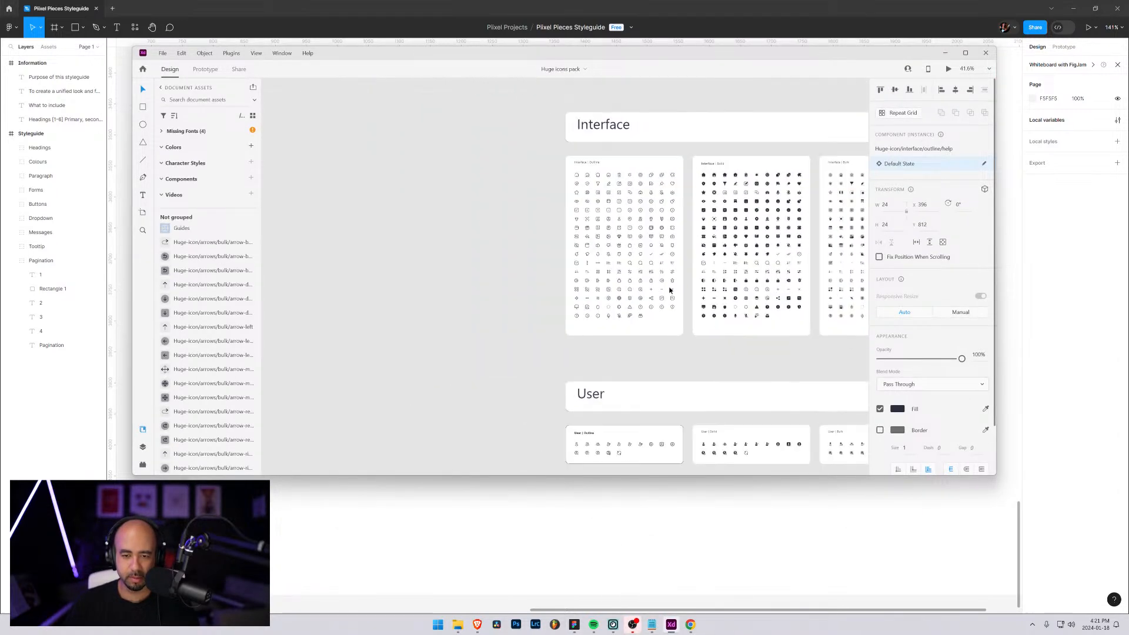
{"action": "left_click_drag", "start_coordinate": [742, 294], "coordinate": [401, 121]}
{"action": "left_click_drag", "start_coordinate": [776, 320], "coordinate": [622, 285]}
{"action": "scroll", "coordinate": [622, 285], "scroll_direction": "down", "scroll_amount": 2}
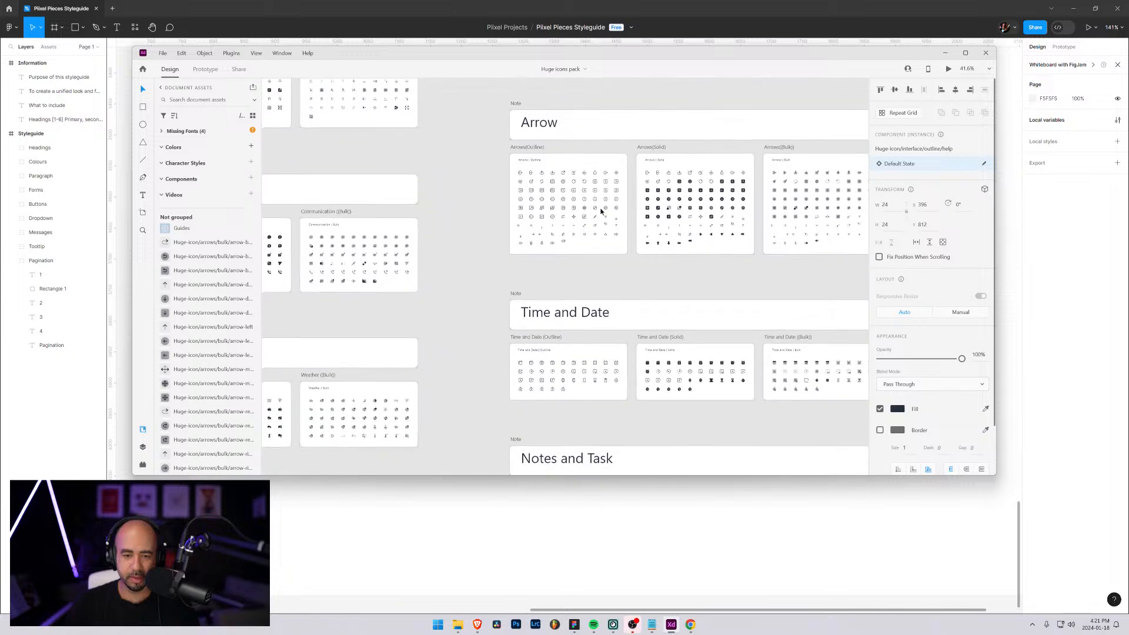
{"action": "scroll", "coordinate": [598, 251], "scroll_direction": "up", "scroll_amount": 5}
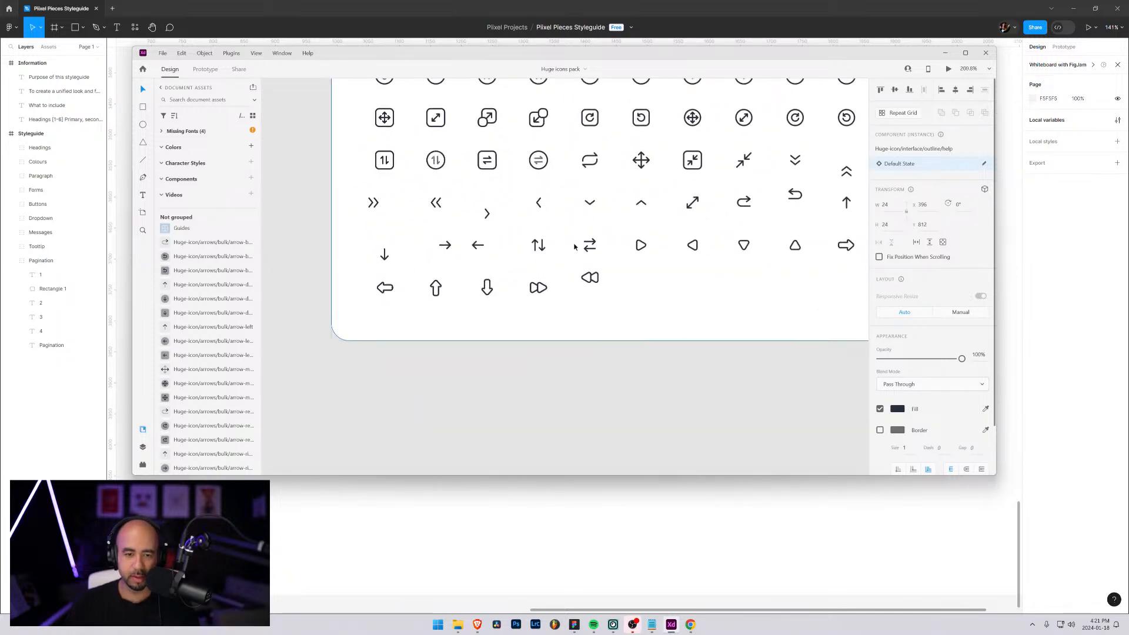
{"action": "scroll", "coordinate": [575, 246], "scroll_direction": "down", "scroll_amount": 2}
{"action": "left_click", "coordinate": [469, 213]}
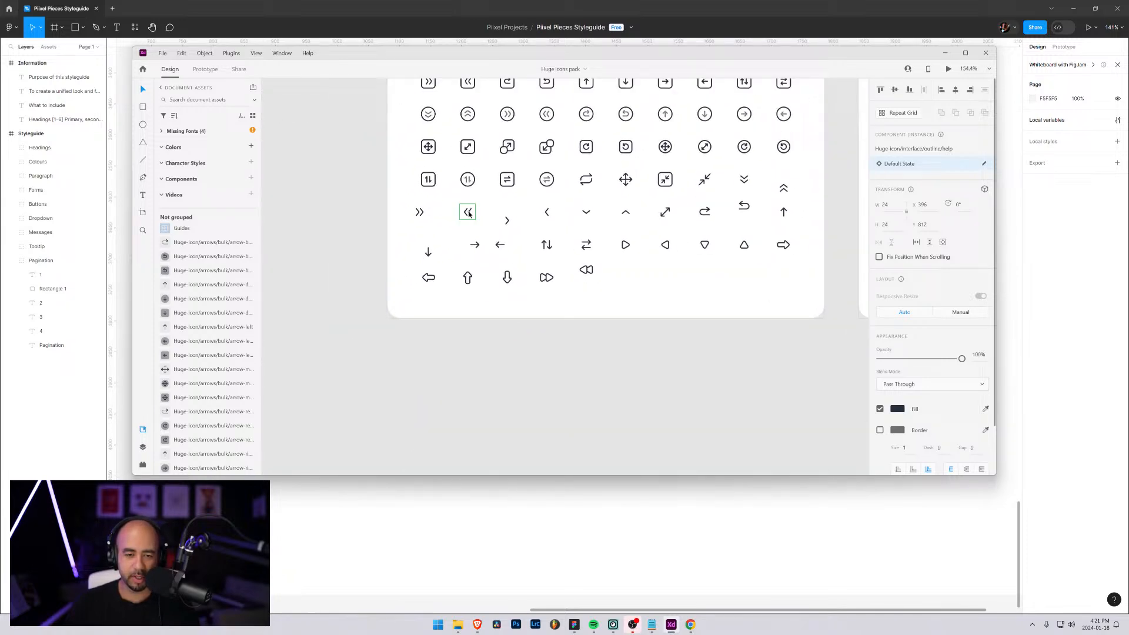
{"action": "left_click", "coordinate": [546, 213]}
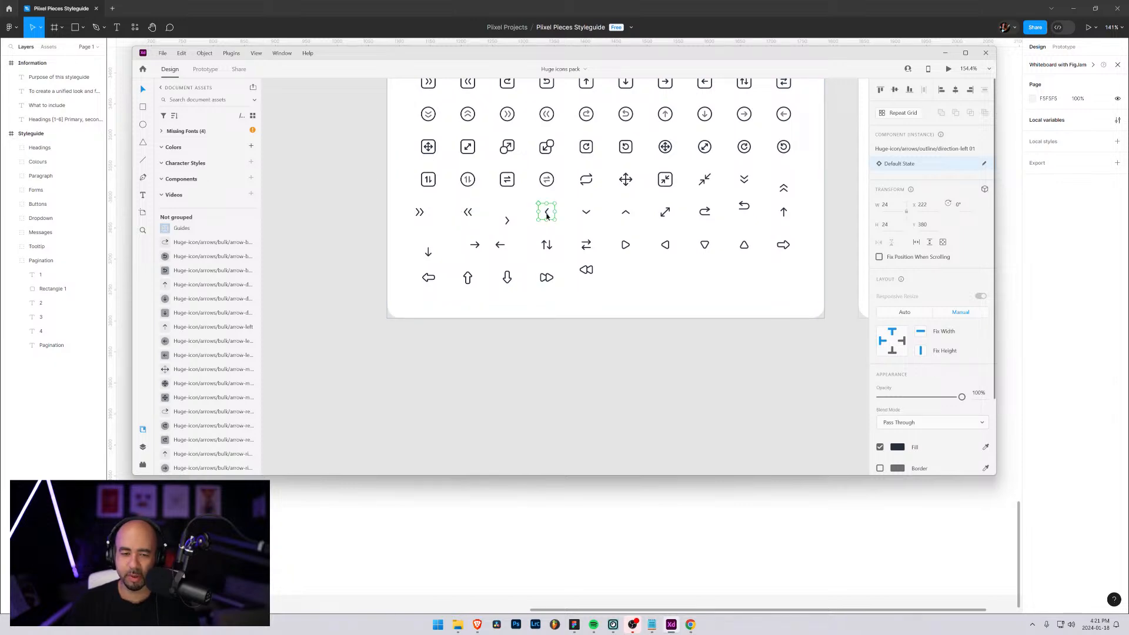
{"action": "left_click", "coordinate": [945, 54]}
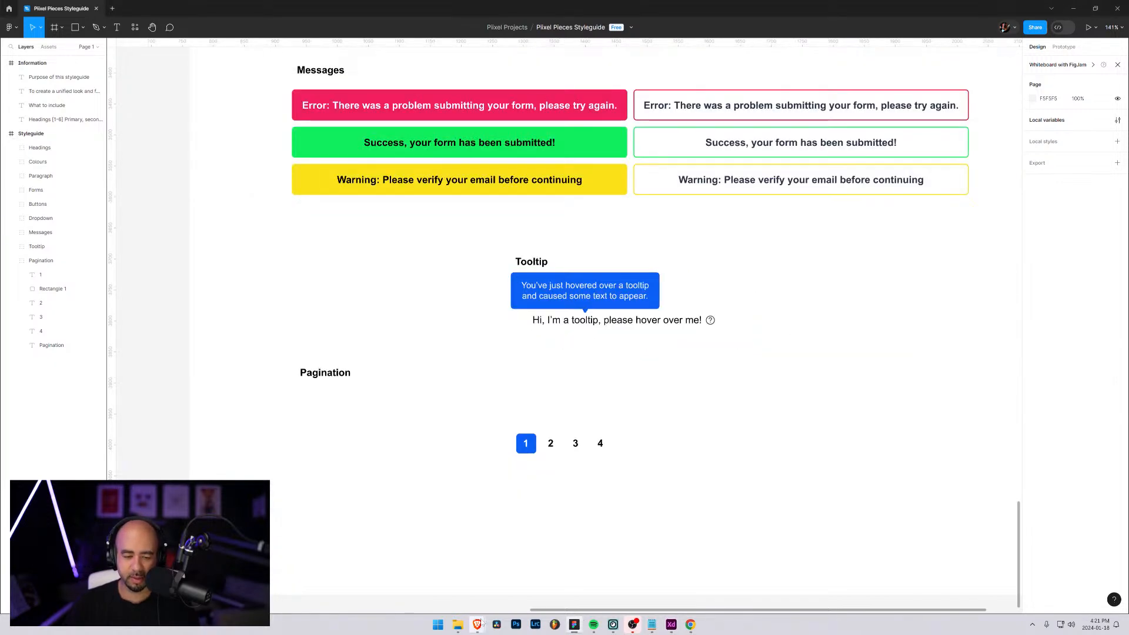
Switch to File Explorer and open the outline folder inside arrows in the Huge-icon svg folder
{"action": "left_click", "coordinate": [457, 624]}
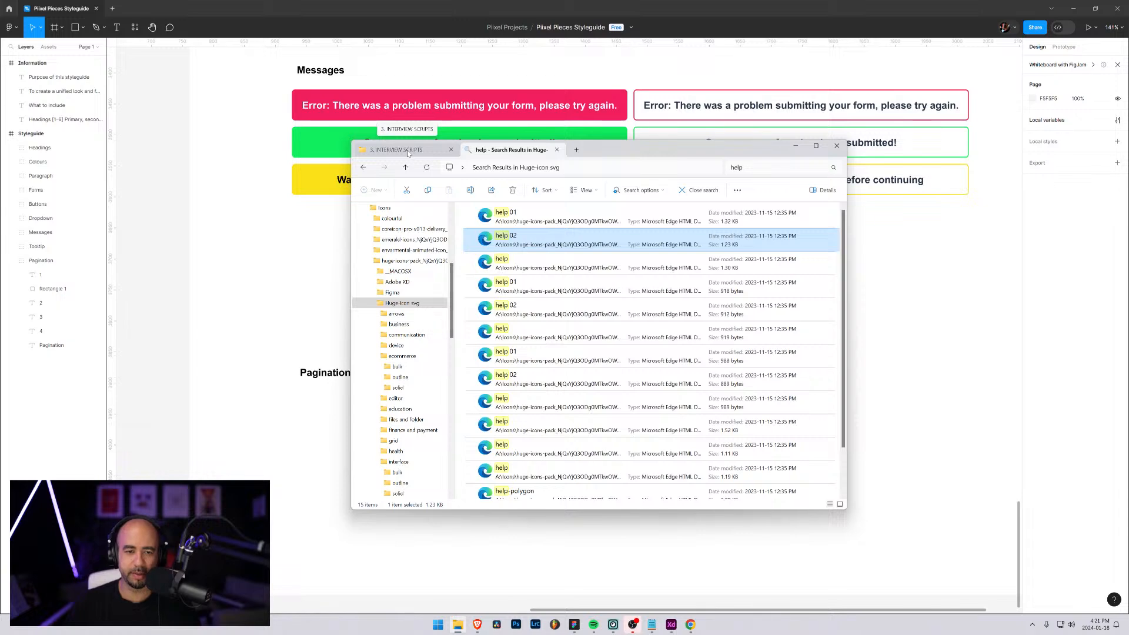
{"action": "left_click", "coordinate": [706, 192]}
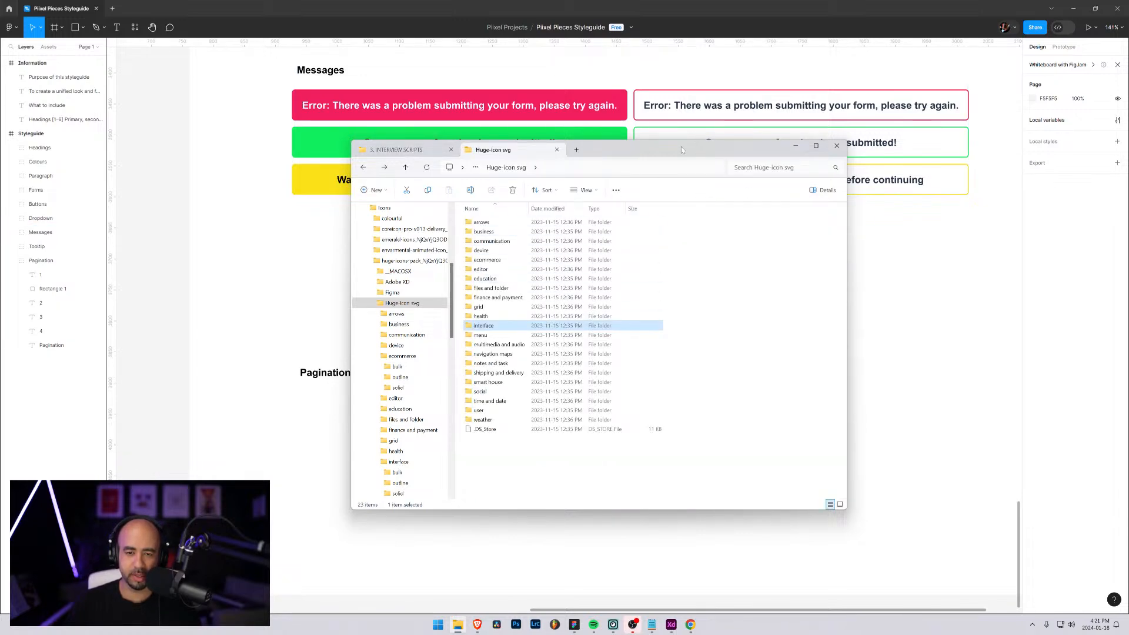
{"action": "left_click_drag", "start_coordinate": [676, 150], "coordinate": [837, 148]}
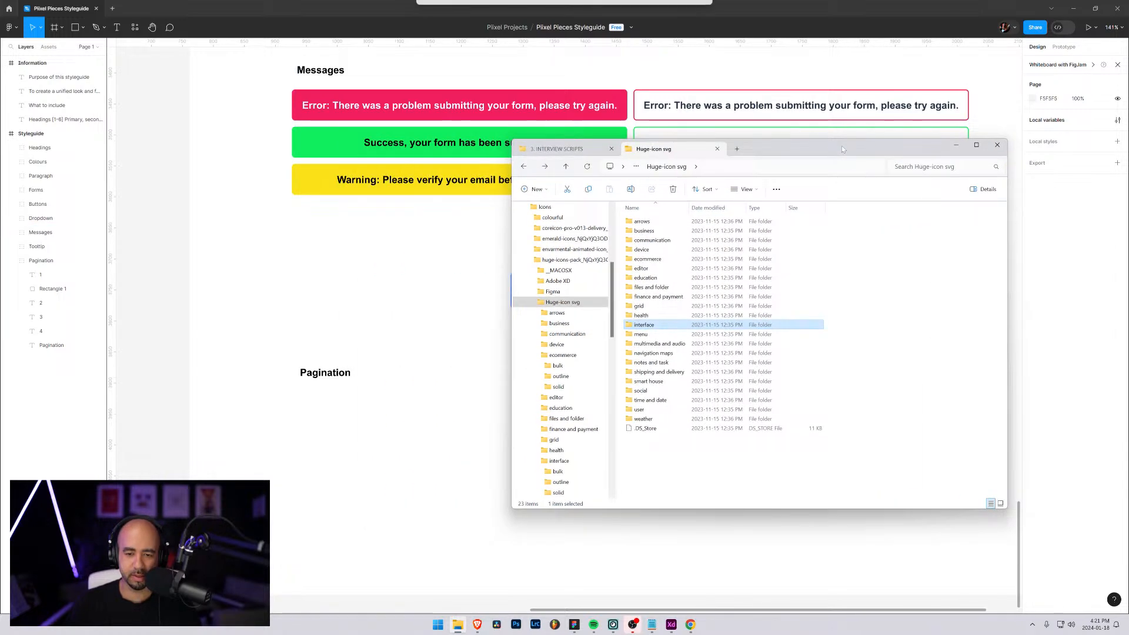
{"action": "double_click", "coordinate": [642, 222]}
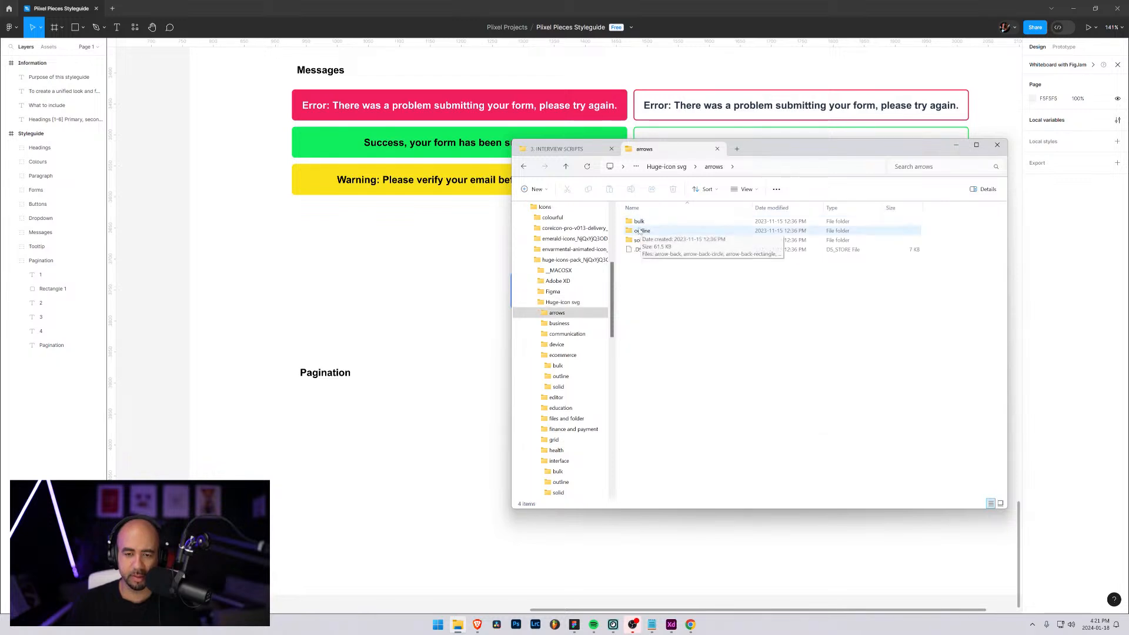
{"action": "double_click", "coordinate": [642, 231]}
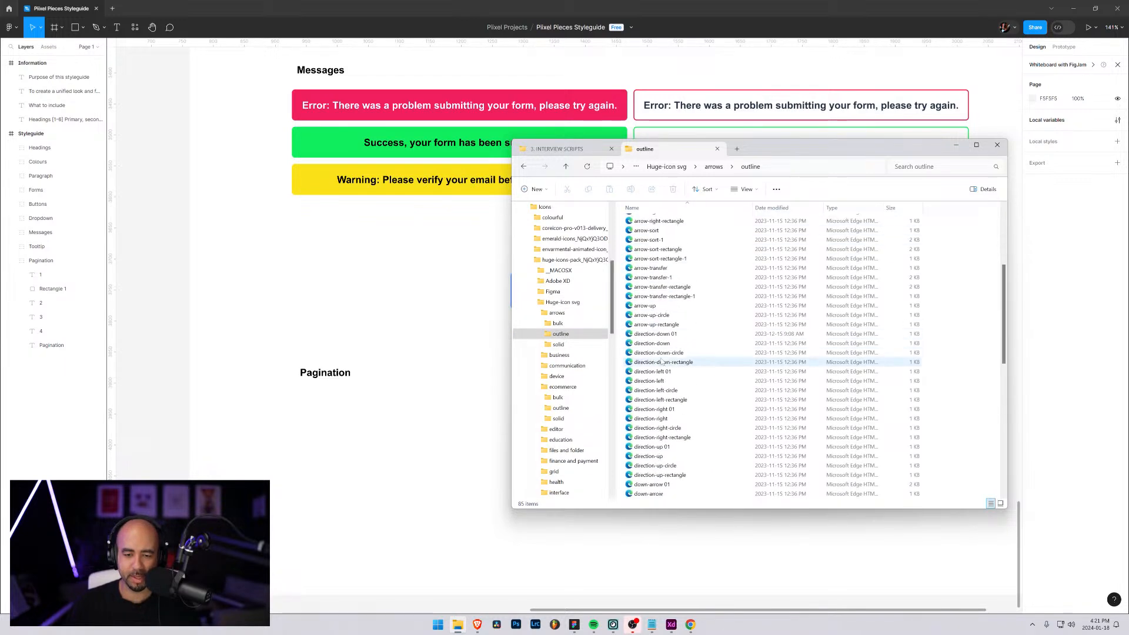
Import the direction-left and direction-left 01 icons from the outline folder into the Figma styleguide below the Pagination heading
{"action": "scroll", "coordinate": [656, 312], "scroll_direction": "down", "scroll_amount": 10}
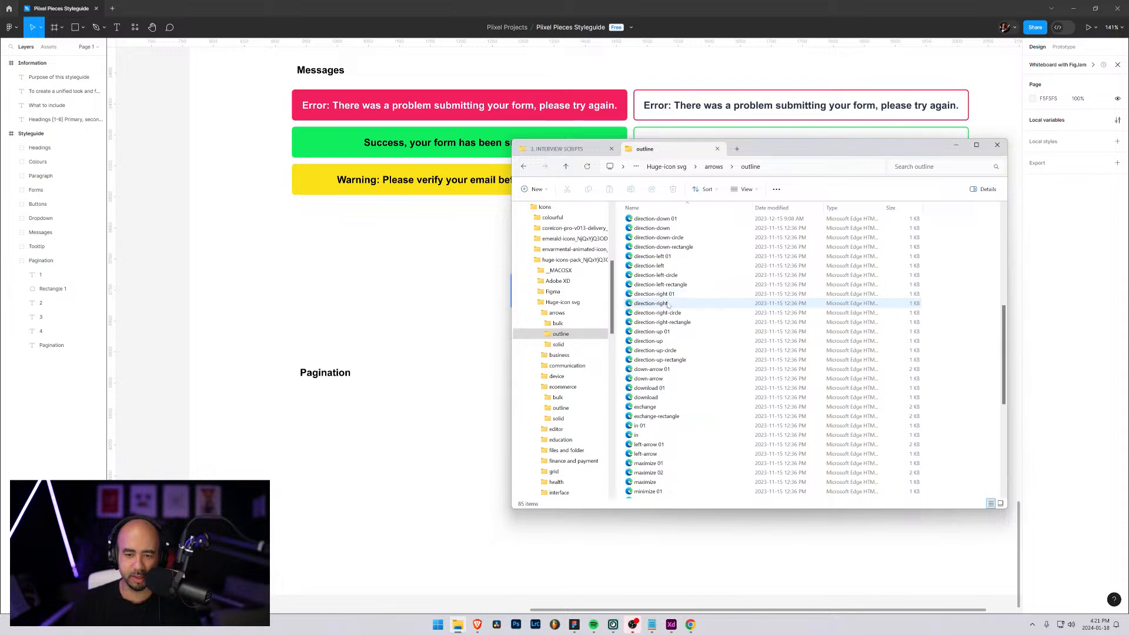
{"action": "left_click_drag", "start_coordinate": [650, 265], "coordinate": [419, 429]}
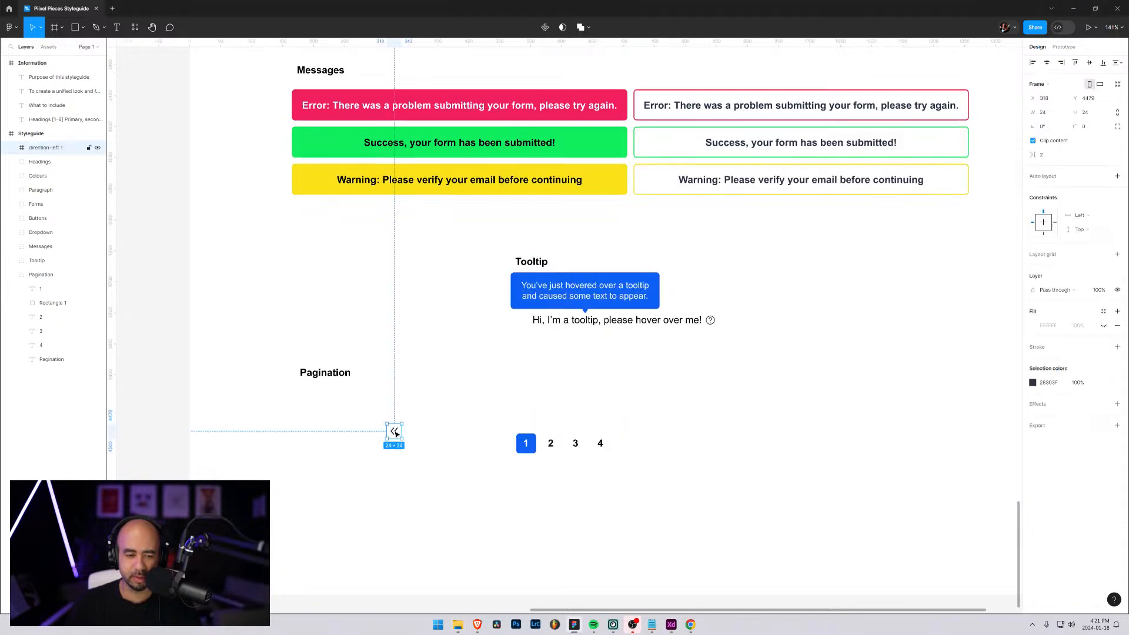
{"action": "key", "text": "alt+Tab"}
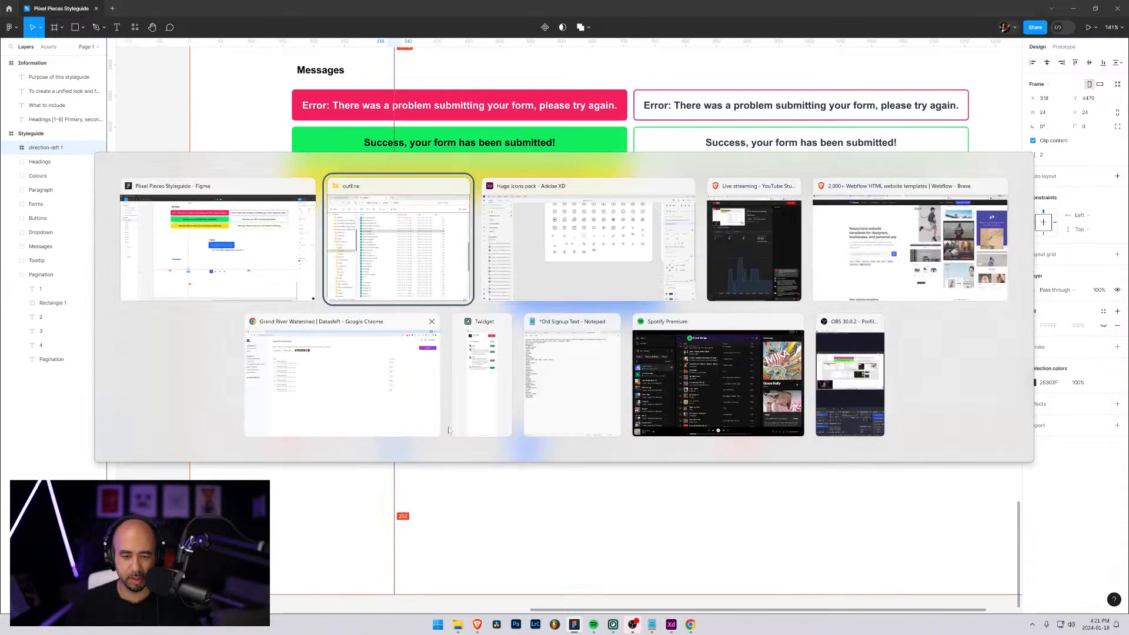
{"action": "left_click_drag", "start_coordinate": [653, 256], "coordinate": [353, 463]}
Import the direction-right 01 and direction-right icons from the outline folder onto the canvas below the page numbers
{"action": "key", "text": "alt+Tab"}
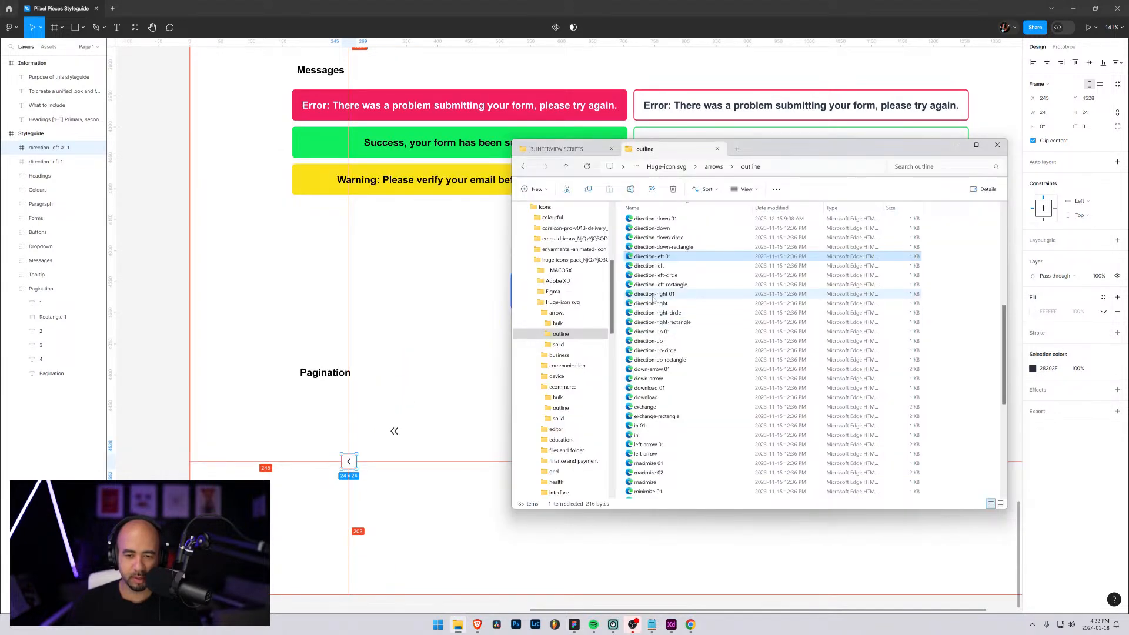
{"action": "left_click", "coordinate": [651, 294]}
{"action": "left_click", "coordinate": [651, 303], "text": "shift"}
{"action": "left_click_drag", "start_coordinate": [456, 487], "coordinate": [678, 507]}
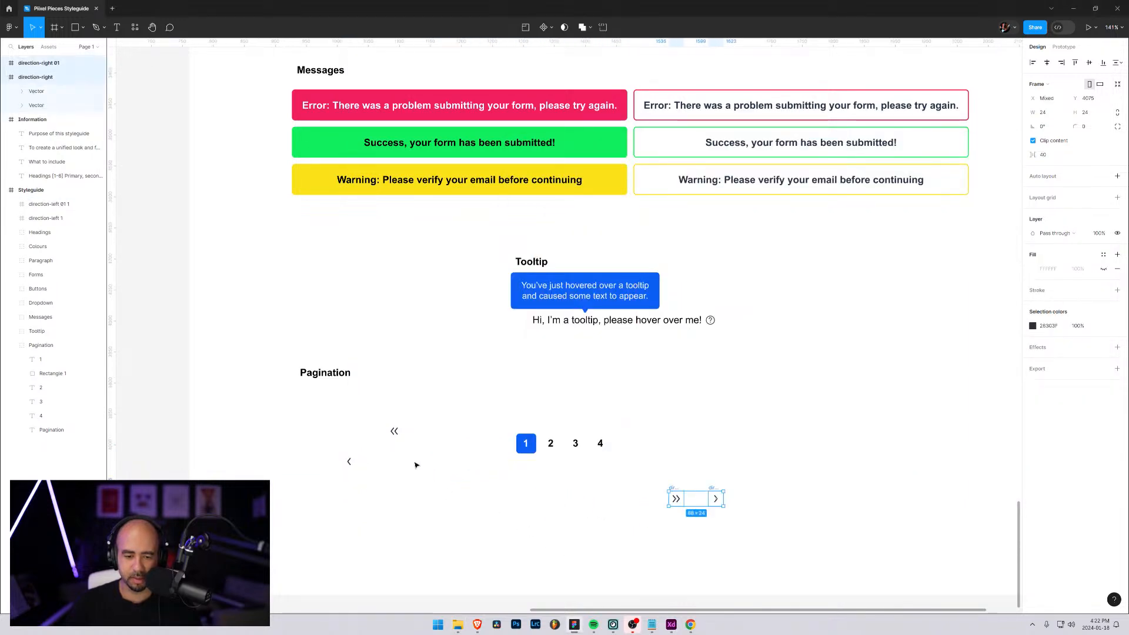
Move the direction-right 01 and direction-right layers into the Pagination group above the number 1 layer
{"action": "left_click", "coordinate": [57, 205]}
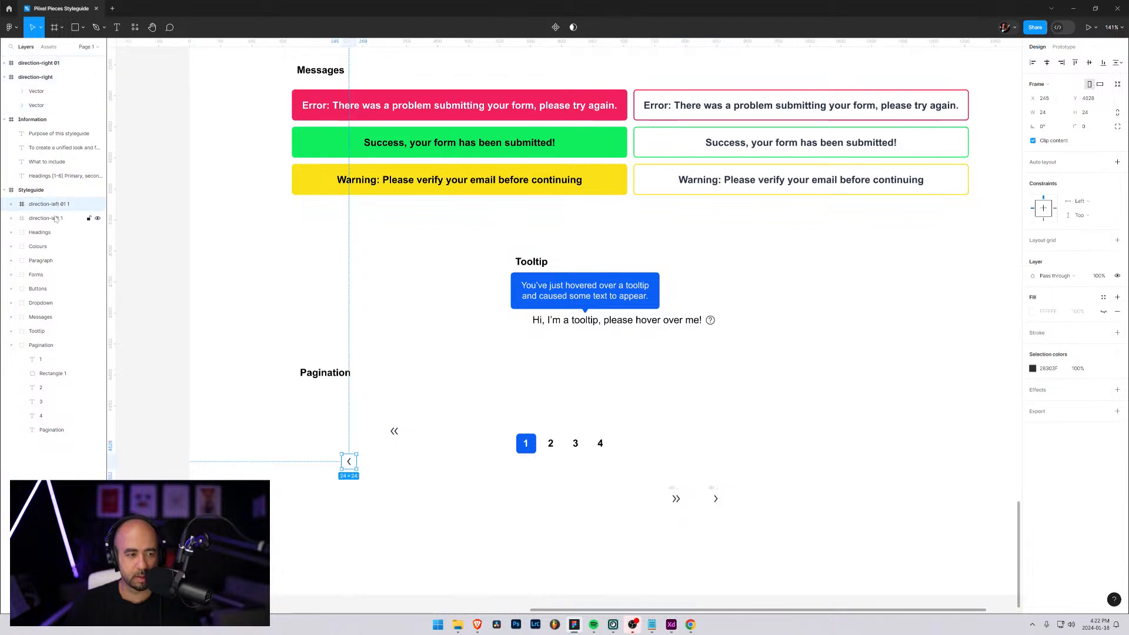
{"action": "left_click", "coordinate": [58, 217], "text": "shift"}
{"action": "left_click", "coordinate": [41, 73]}
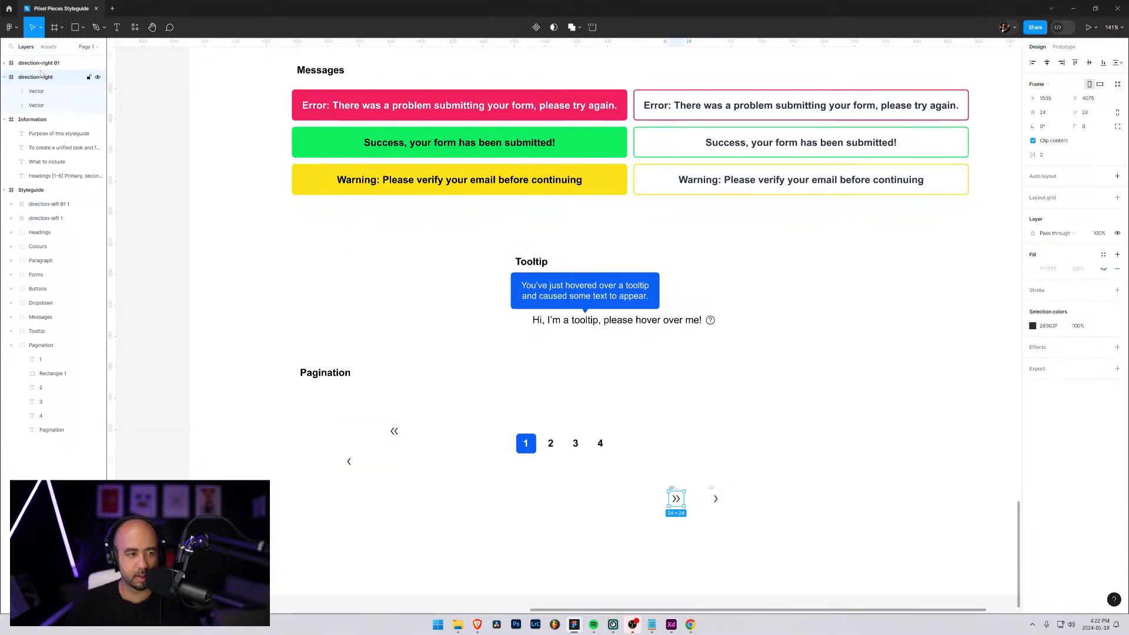
{"action": "left_click", "coordinate": [9, 78]}
{"action": "left_click", "coordinate": [19, 66], "text": "shift"}
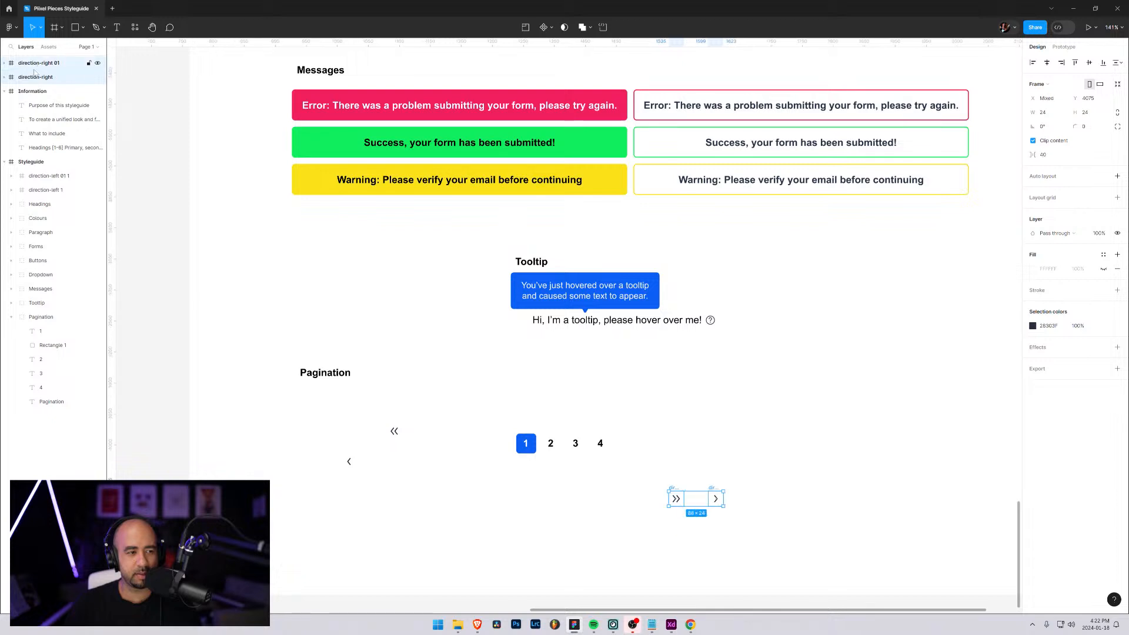
{"action": "key", "text": "ctrl+z"}
{"action": "key", "text": "ctrl+z"}
{"action": "key", "text": "ctrl+z"}
{"action": "key", "text": "ctrl+z"}
{"action": "key", "text": "ctrl+z"}
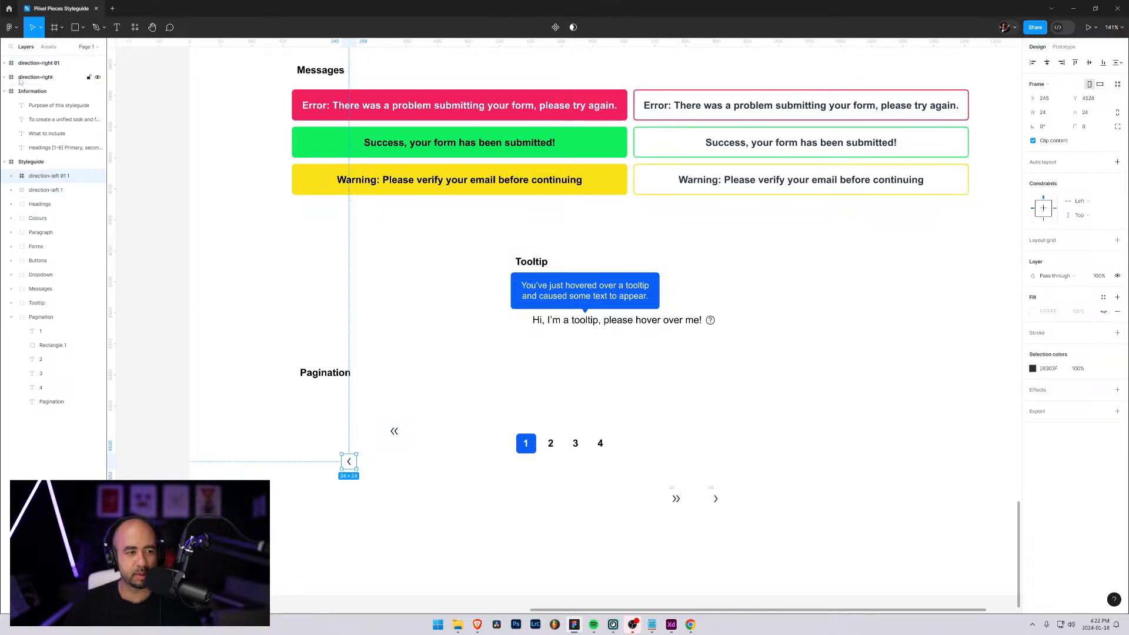
{"action": "key", "text": "ctrl+shift+z"}
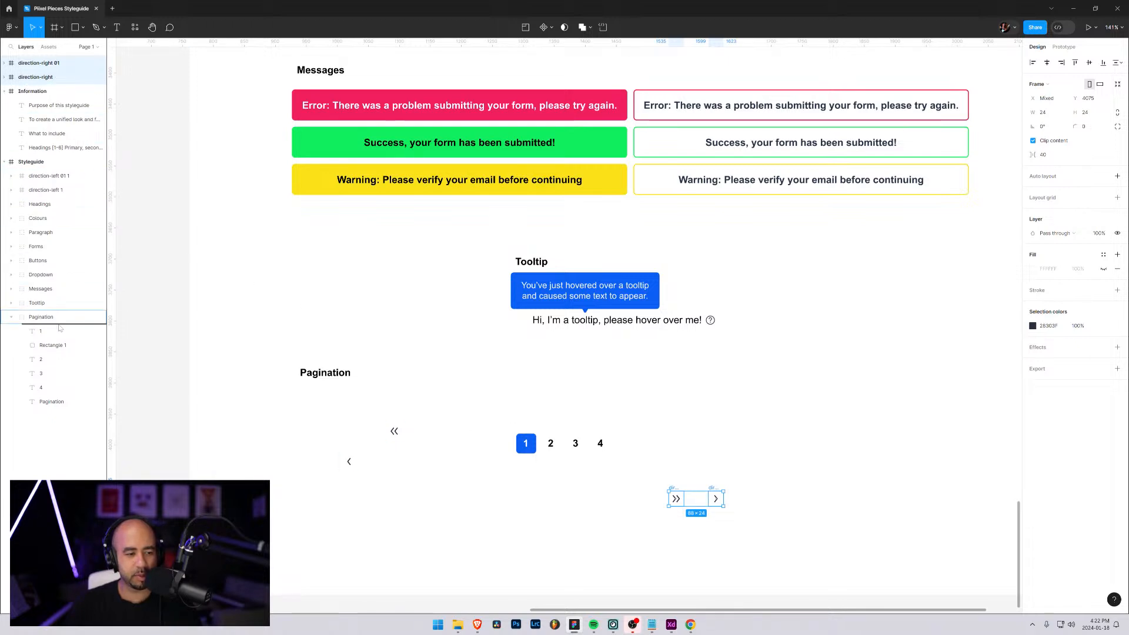
{"action": "left_click_drag", "start_coordinate": [59, 328], "coordinate": [60, 328]}
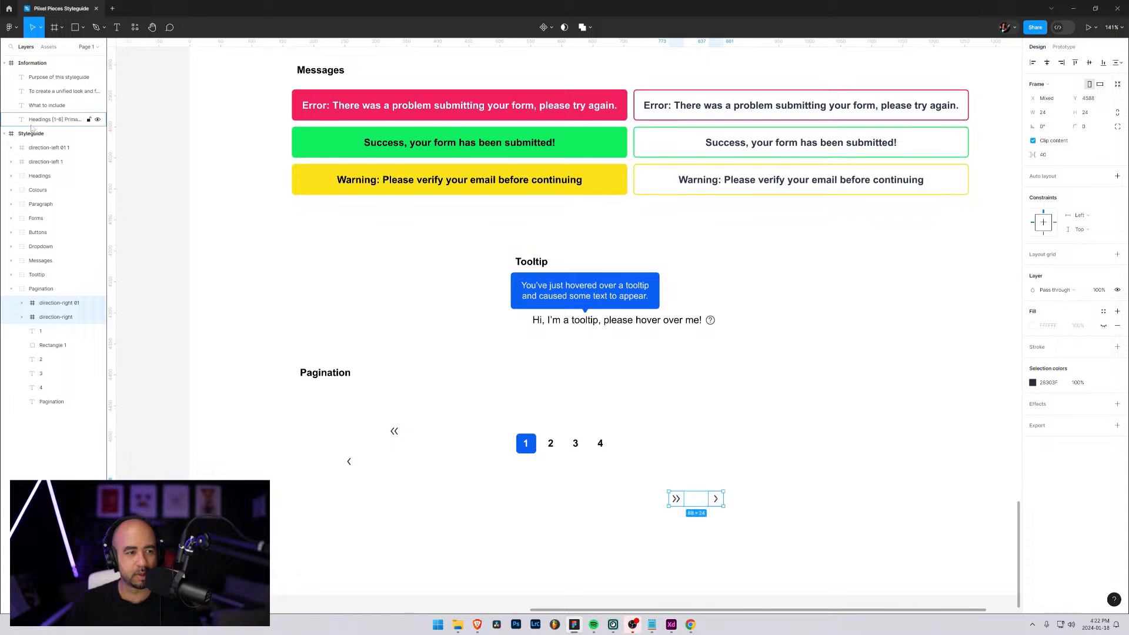
{"action": "left_click", "coordinate": [11, 275]}
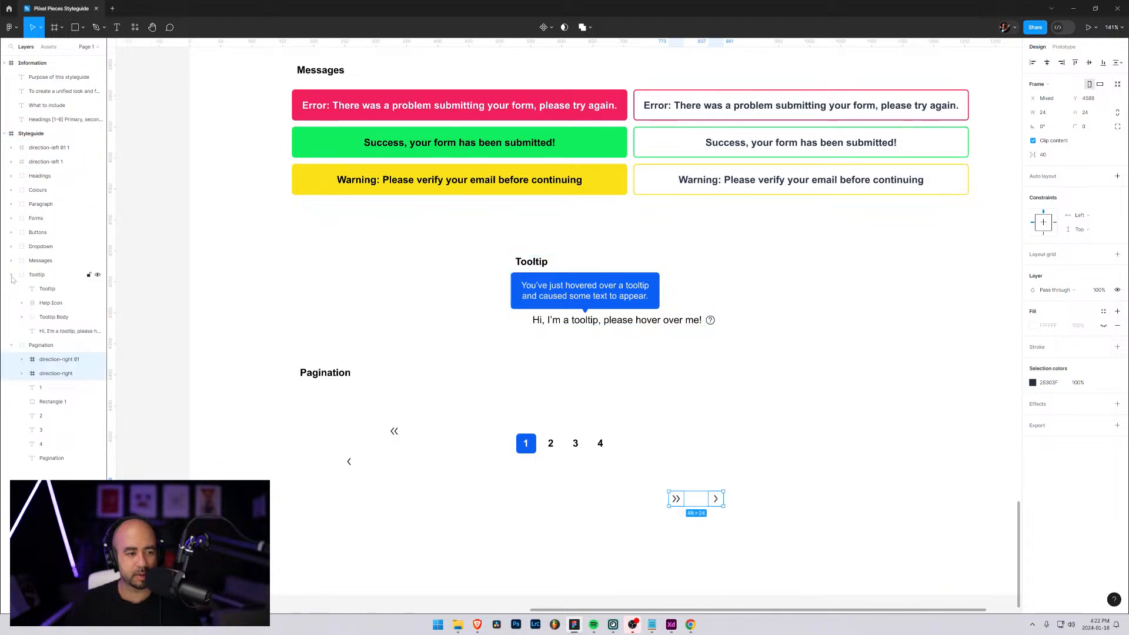
{"action": "left_click", "coordinate": [11, 275]}
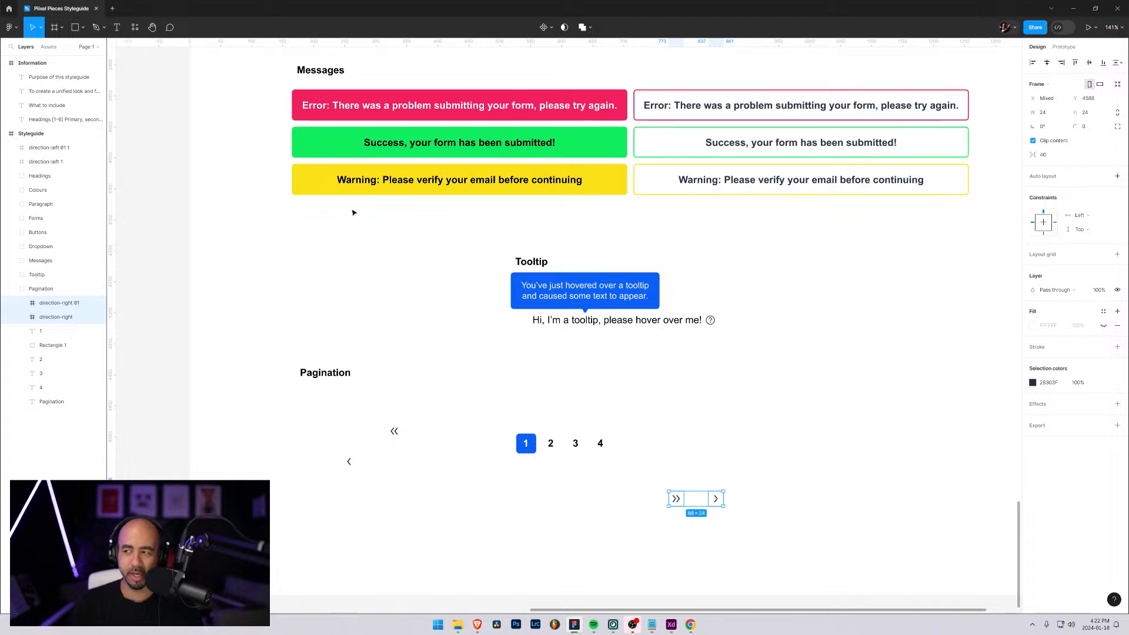
{"action": "left_click", "coordinate": [60, 28]}
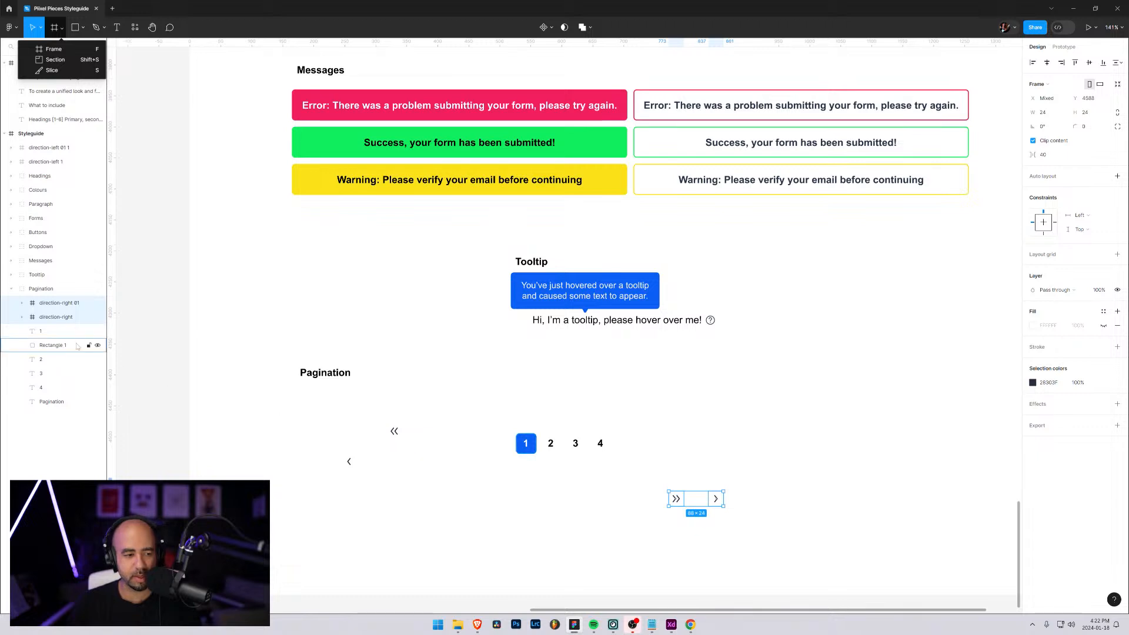
{"action": "left_click", "coordinate": [53, 304]}
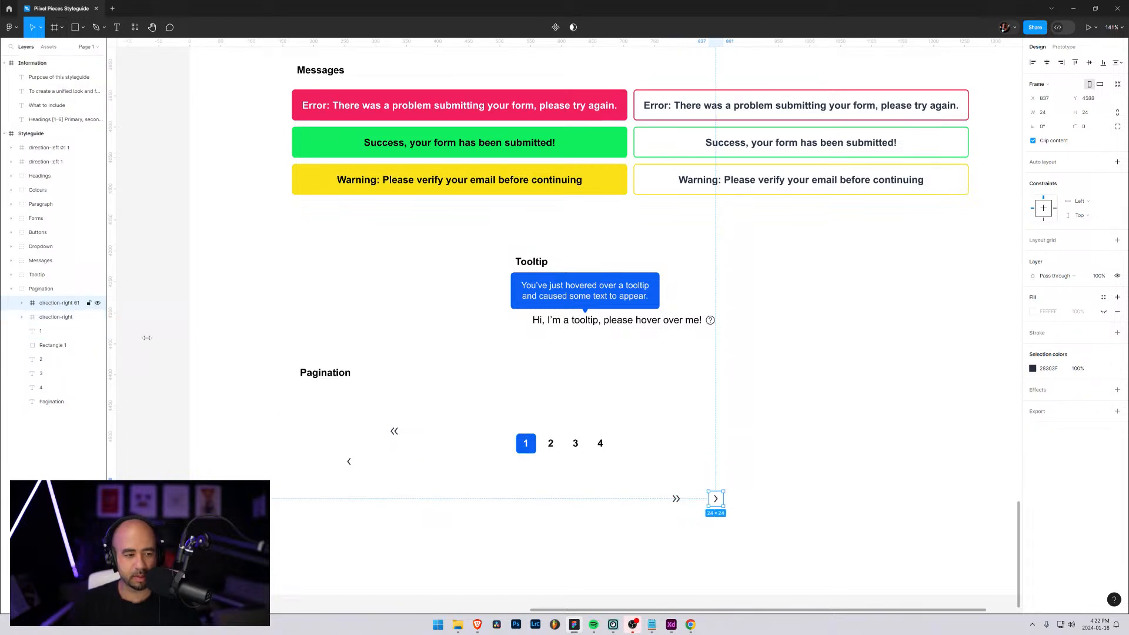
{"action": "left_click", "coordinate": [75, 318], "text": "shift"}
Move both direction-left layers to the start of the Pagination group, with direction-left 1 above direction-left 01 1
{"action": "left_click", "coordinate": [40, 149]}
{"action": "left_click", "coordinate": [39, 159], "text": "shift"}
{"action": "left_click_drag", "start_coordinate": [39, 159], "coordinate": [43, 298]}
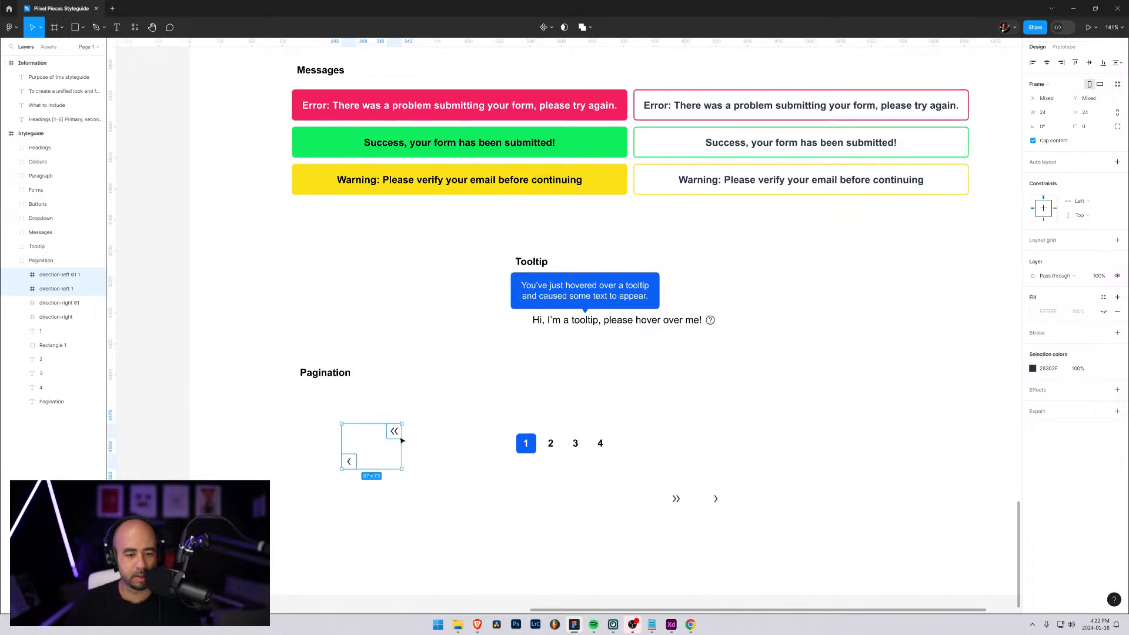
{"action": "left_click", "coordinate": [65, 290]}
{"action": "left_click_drag", "start_coordinate": [57, 291], "coordinate": [50, 279]}
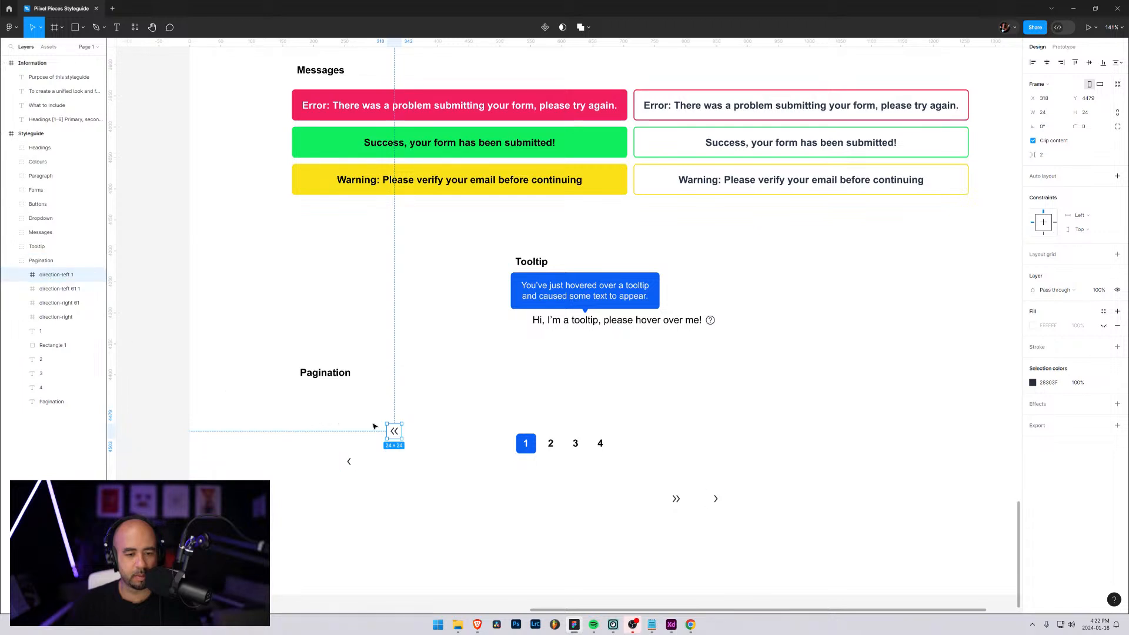
Place the double and single left arrow icons left of the number 1 at about its height, with the single arrow outermost
{"action": "left_click_drag", "start_coordinate": [395, 435], "coordinate": [426, 449]}
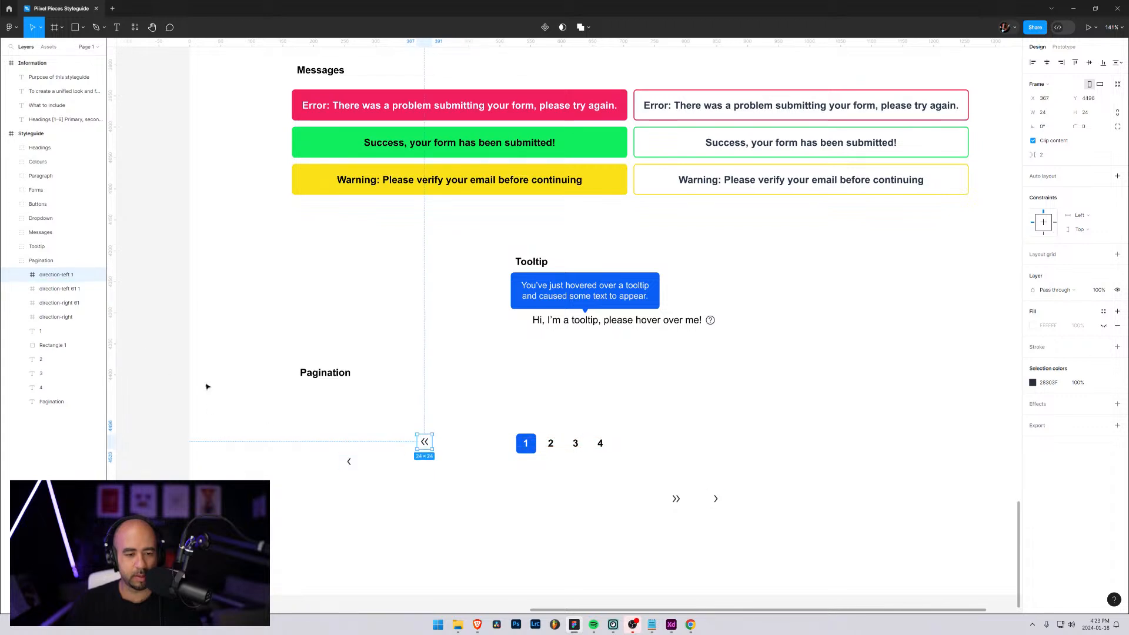
{"action": "left_click_drag", "start_coordinate": [349, 461], "coordinate": [402, 447]}
Resize all four arrow icons in the Pagination group to 16 by 16
{"action": "left_click", "coordinate": [59, 278], "text": "shift"}
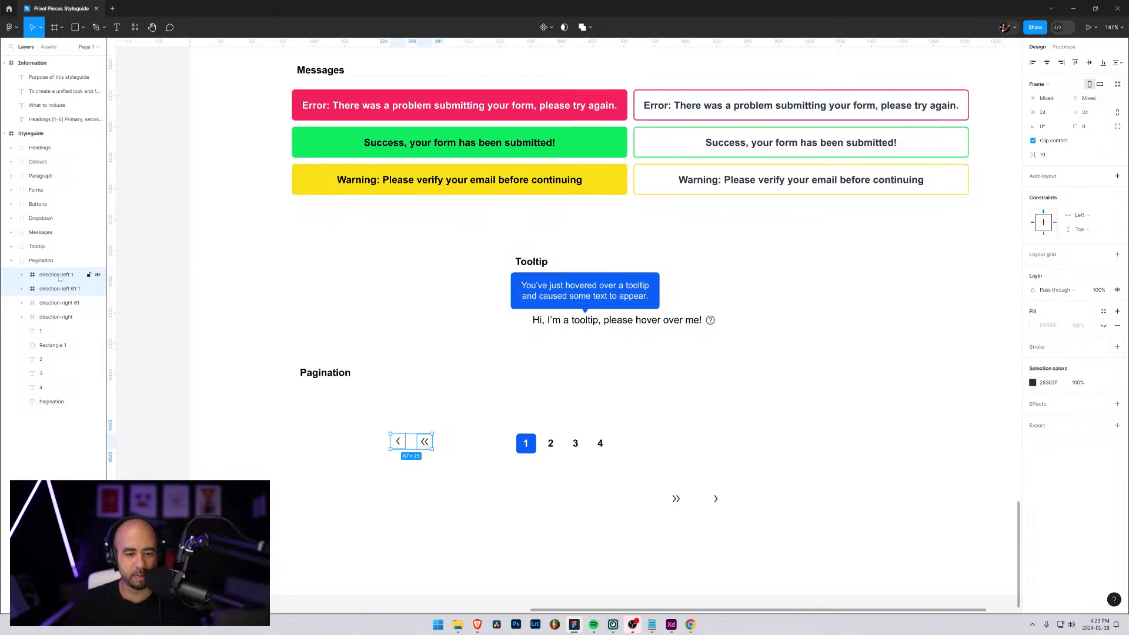
{"action": "left_click", "coordinate": [58, 317], "text": "shift"}
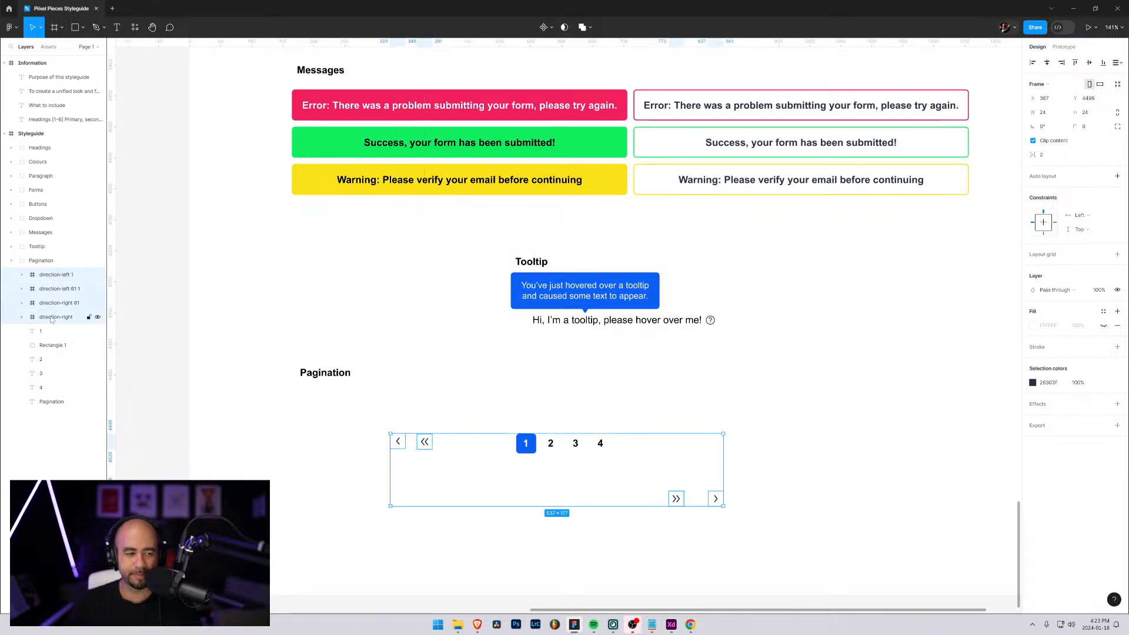
{"action": "left_click", "coordinate": [1044, 113]}
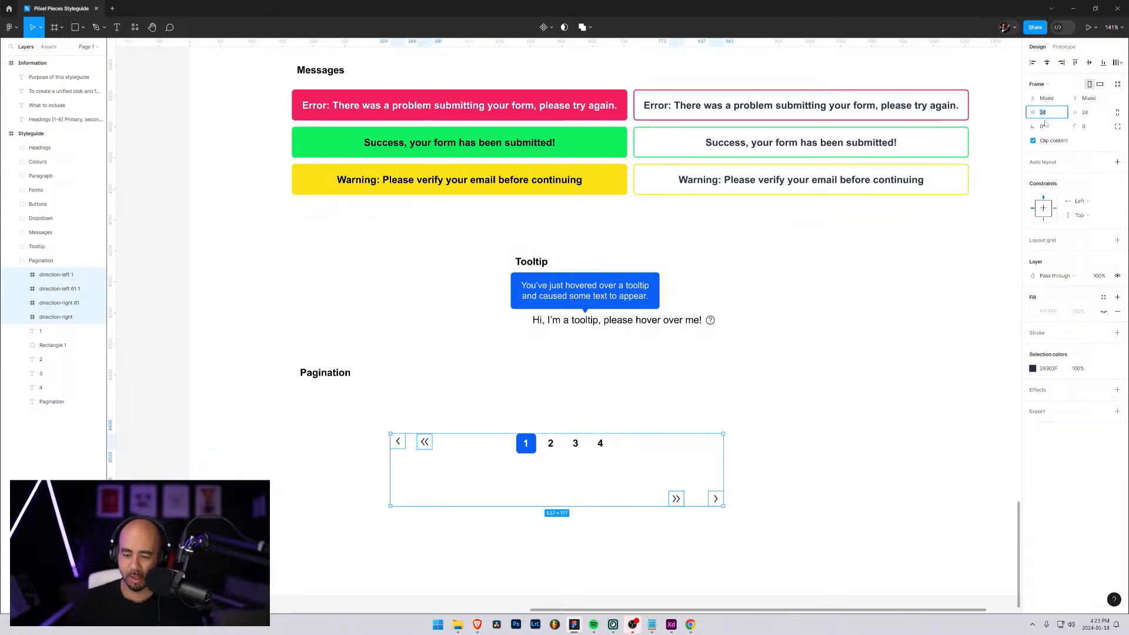
{"action": "type", "text": "16"}
{"action": "key", "text": "Tab"}
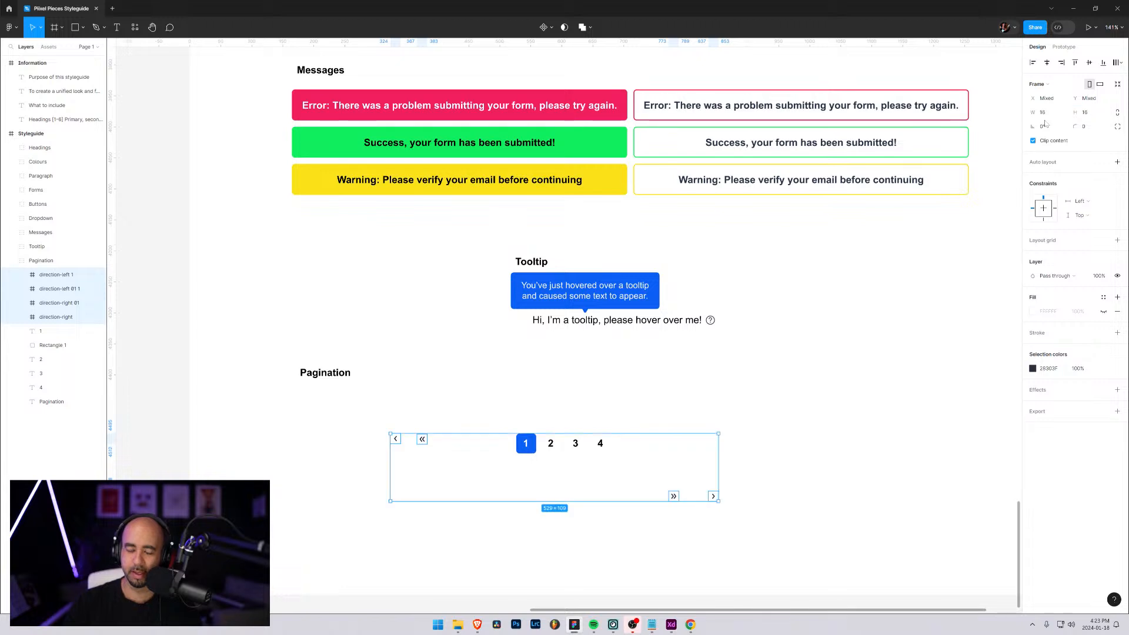
{"action": "left_click", "coordinate": [781, 520]}
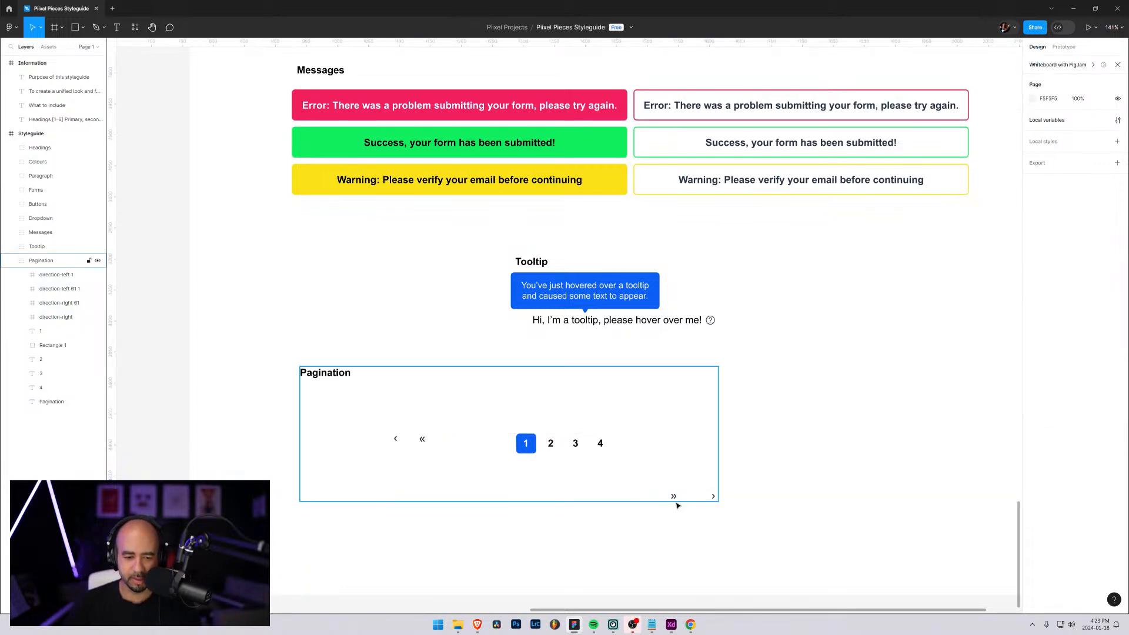
Move the two right arrow icons together up to the page-number row, to the right of the number 4
{"action": "left_click", "coordinate": [56, 317]}
{"action": "left_click", "coordinate": [59, 303], "text": "shift"}
{"action": "left_click_drag", "start_coordinate": [675, 501], "coordinate": [748, 444]}
{"action": "left_click", "coordinate": [602, 446]}
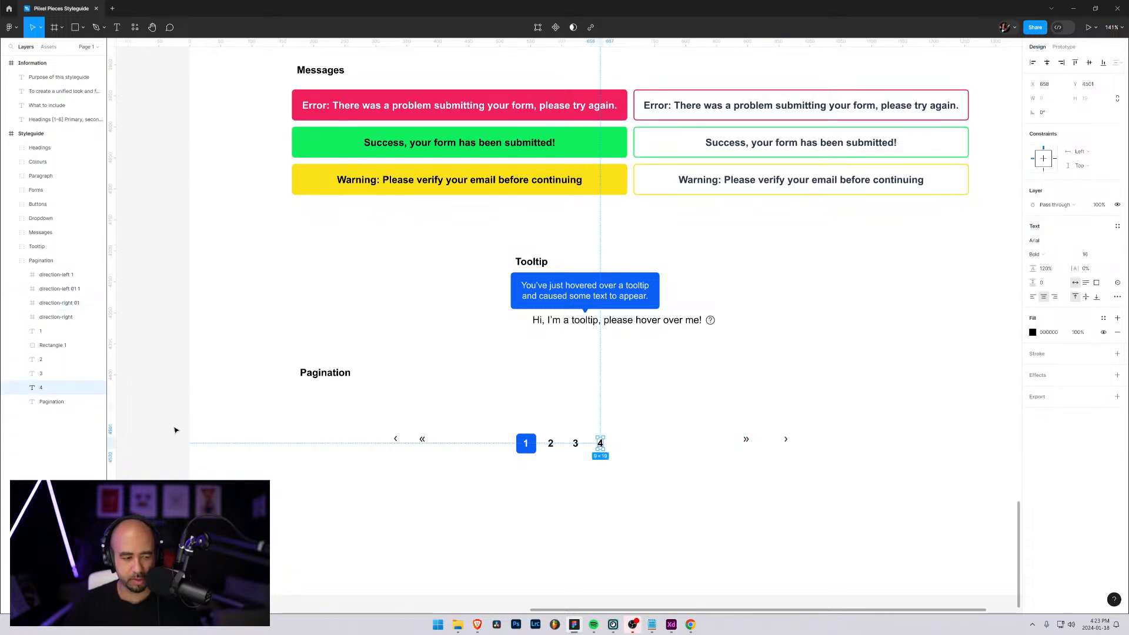
Duplicate the page numbers 3 and 4 and move the copies right along the row, leaving a one-number gap after the original 4
{"action": "left_click", "coordinate": [43, 379], "text": "shift"}
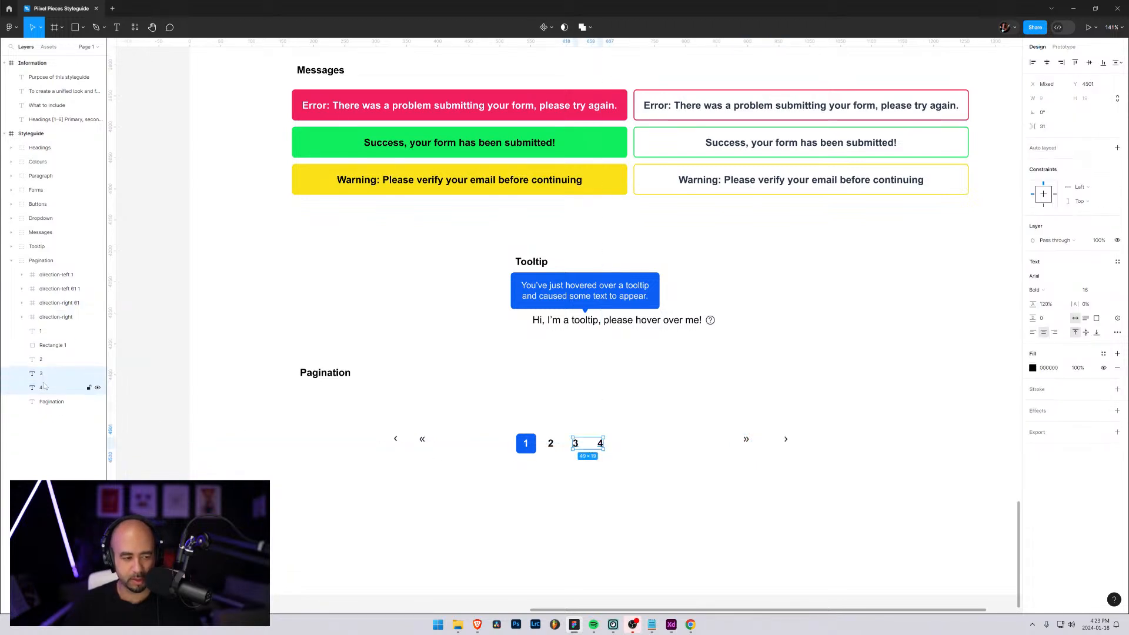
{"action": "key", "text": "ctrl+d"}
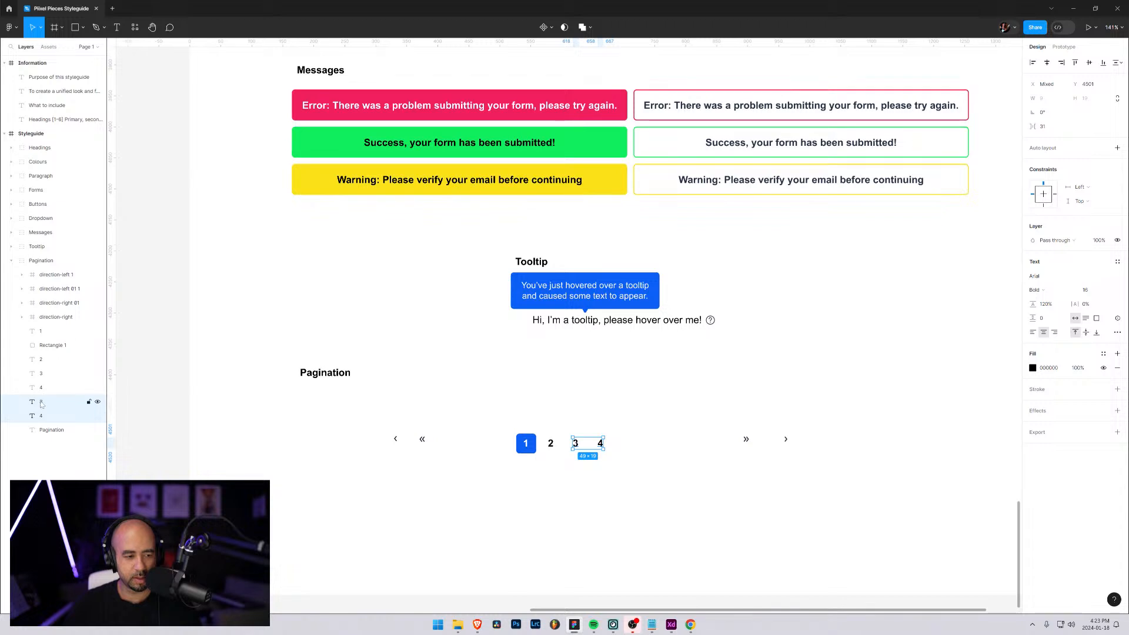
{"action": "left_click", "coordinate": [41, 415]}
{"action": "left_click", "coordinate": [41, 404], "text": "shift"}
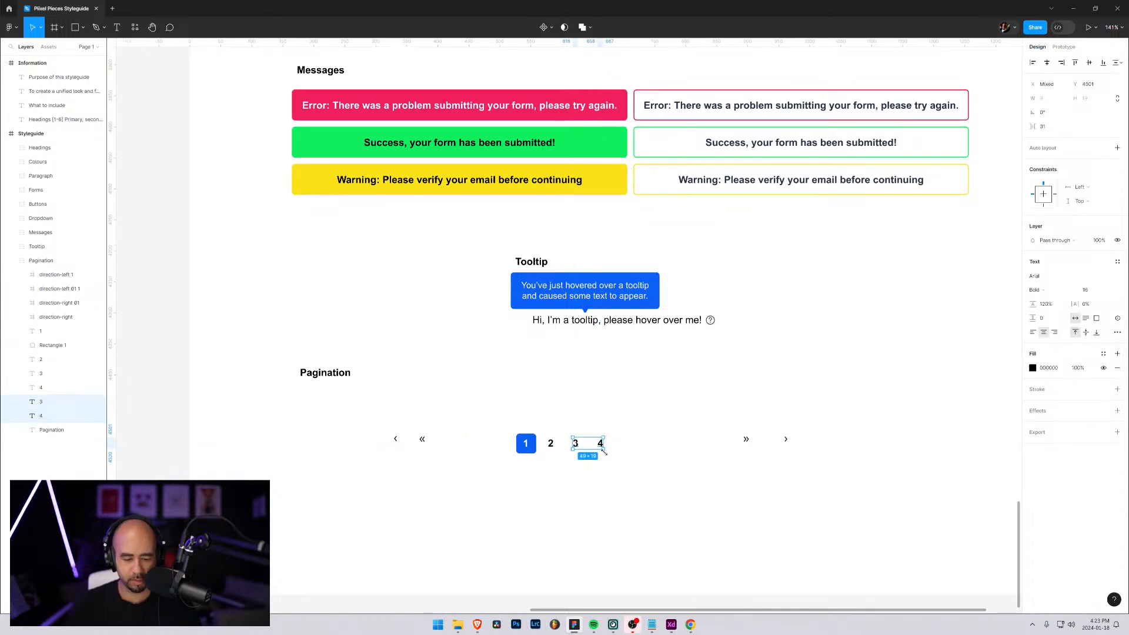
{"action": "left_click_drag", "start_coordinate": [579, 451], "coordinate": [604, 452]}
{"action": "key", "text": "shift+Right"}
{"action": "key", "text": "shift+Right"}
{"action": "key", "text": "shift+Right"}
{"action": "key", "text": "shift+Right"}
{"action": "key", "text": "shift+Right"}
{"action": "key", "text": "shift+Right"}
{"action": "key", "text": "shift+Right"}
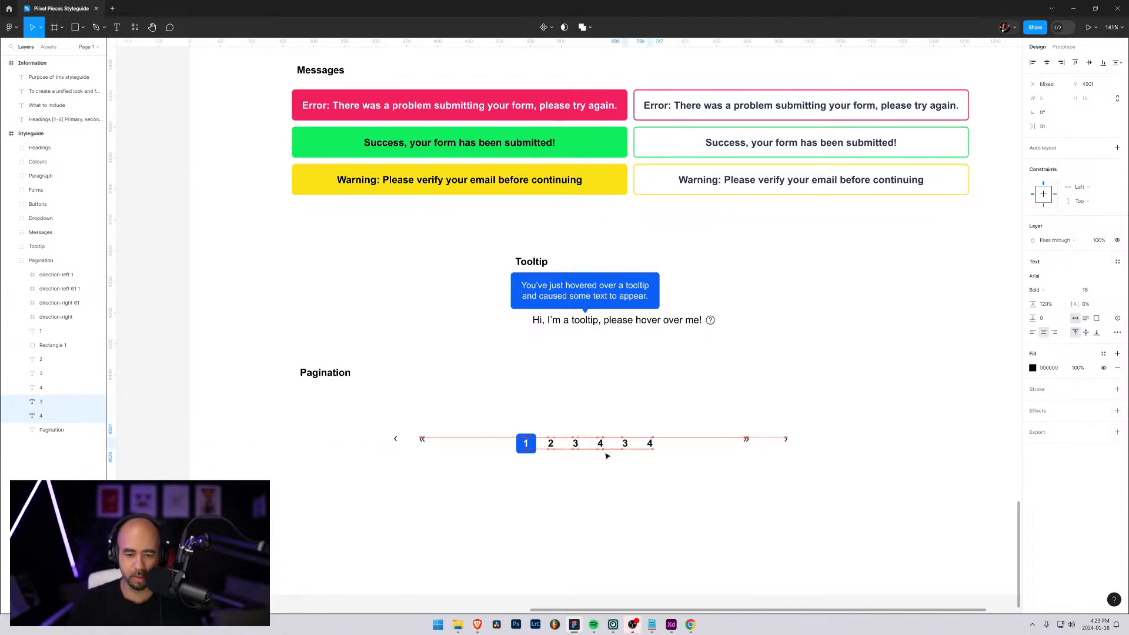
{"action": "key", "text": "shift+Right"}
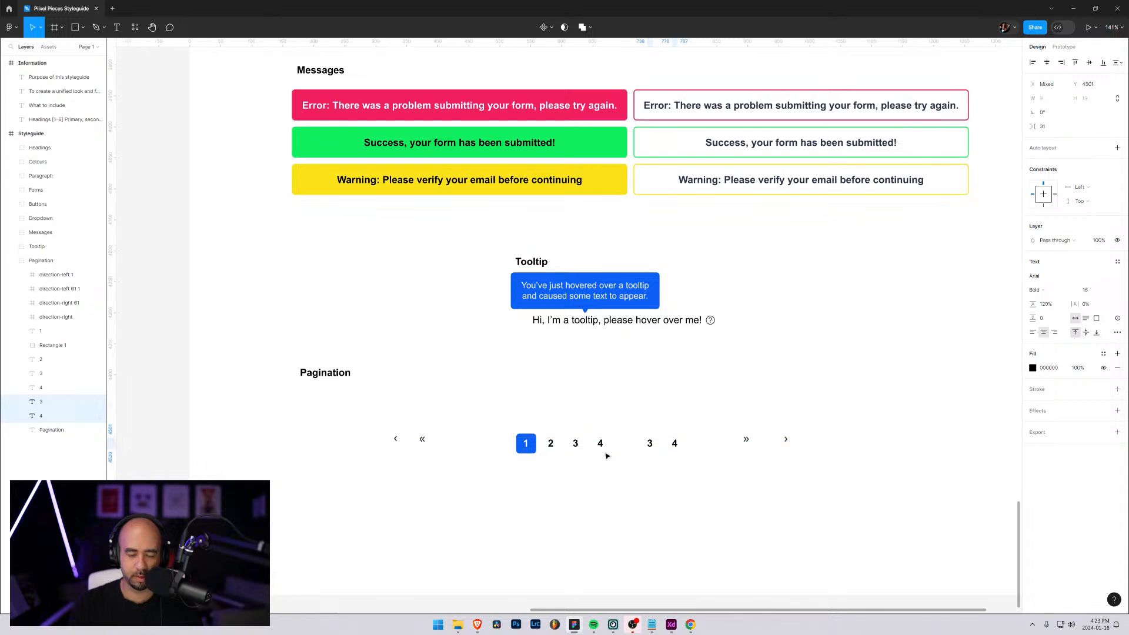
Change the duplicated page numbers 3 and 4 to 8 and 9
{"action": "double_click", "coordinate": [651, 445]}
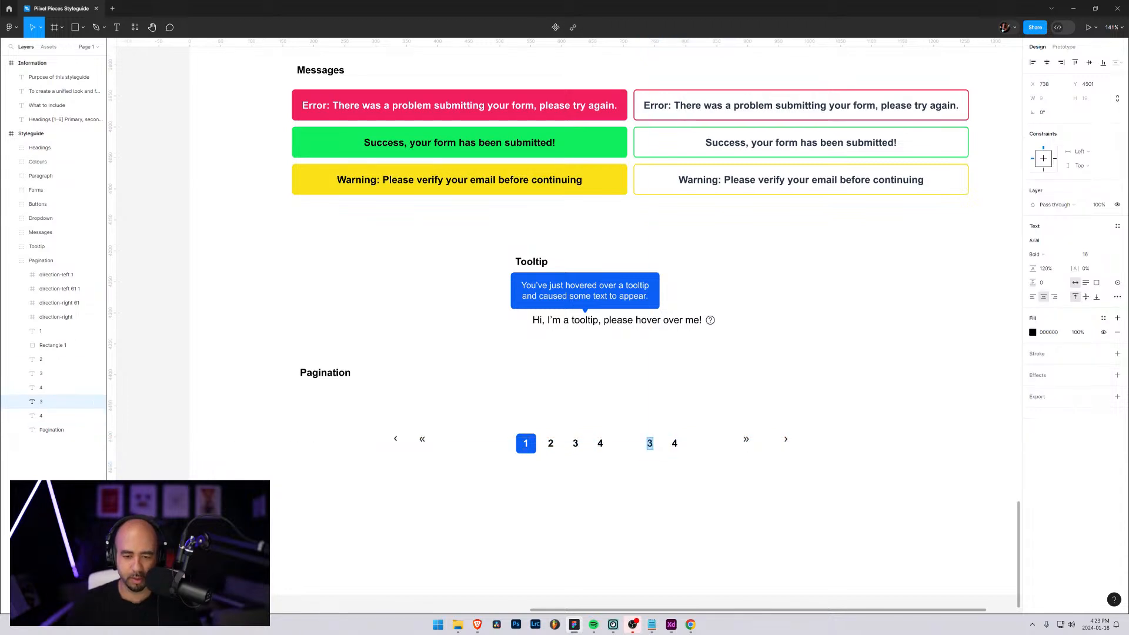
{"action": "type", "text": "8"}
{"action": "key", "text": "Escape"}
{"action": "key", "text": "Tab"}
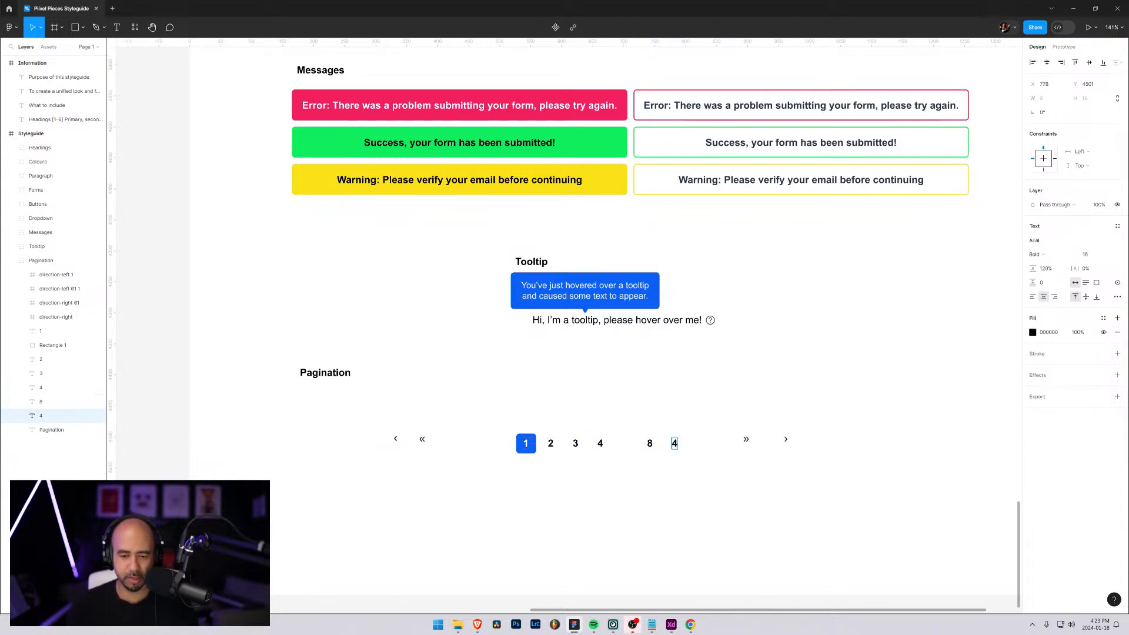
{"action": "key", "text": "Escape"}
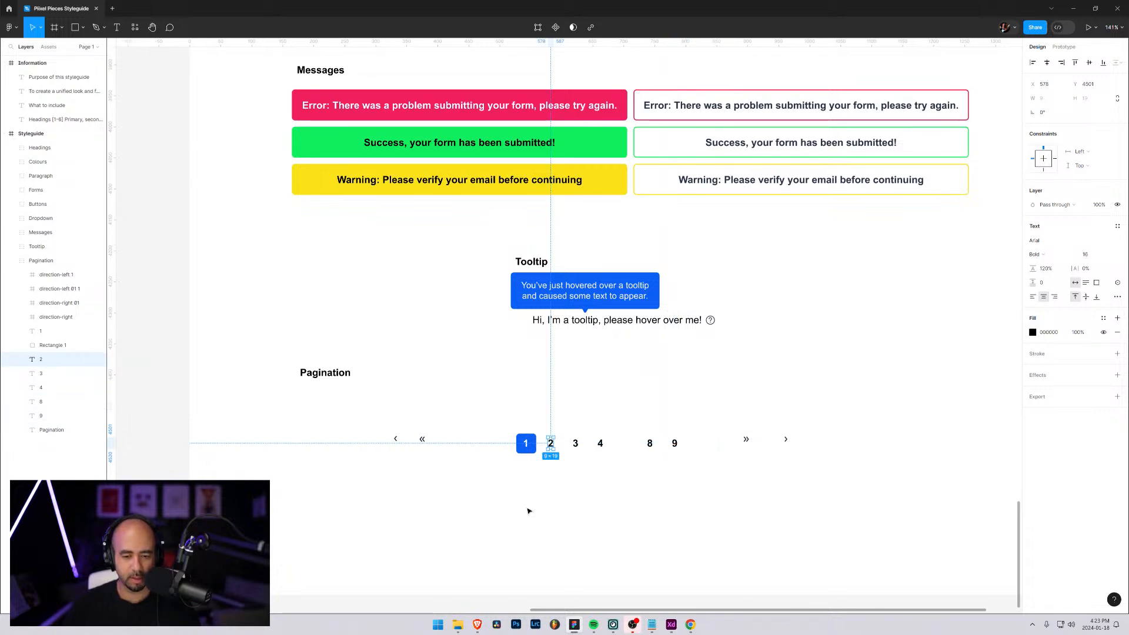
Add a "..." text below the page-number row and move its layer between 4 and 8 in the Pagination group
{"action": "key", "text": "t"}
{"action": "left_click", "coordinate": [605, 490]}
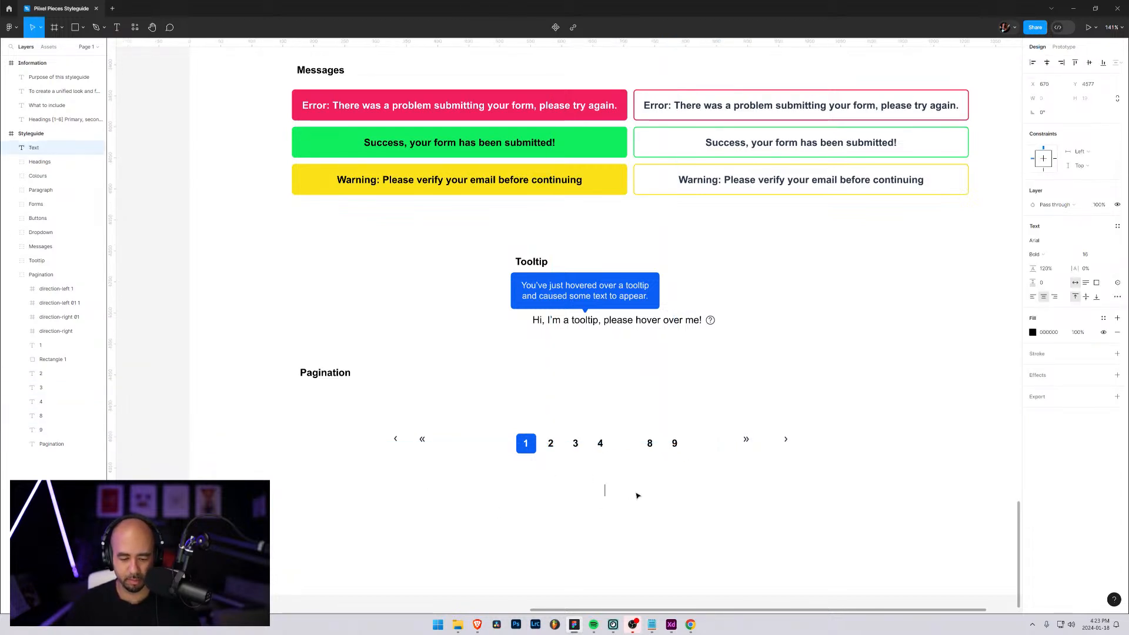
{"action": "type", "text": "..."}
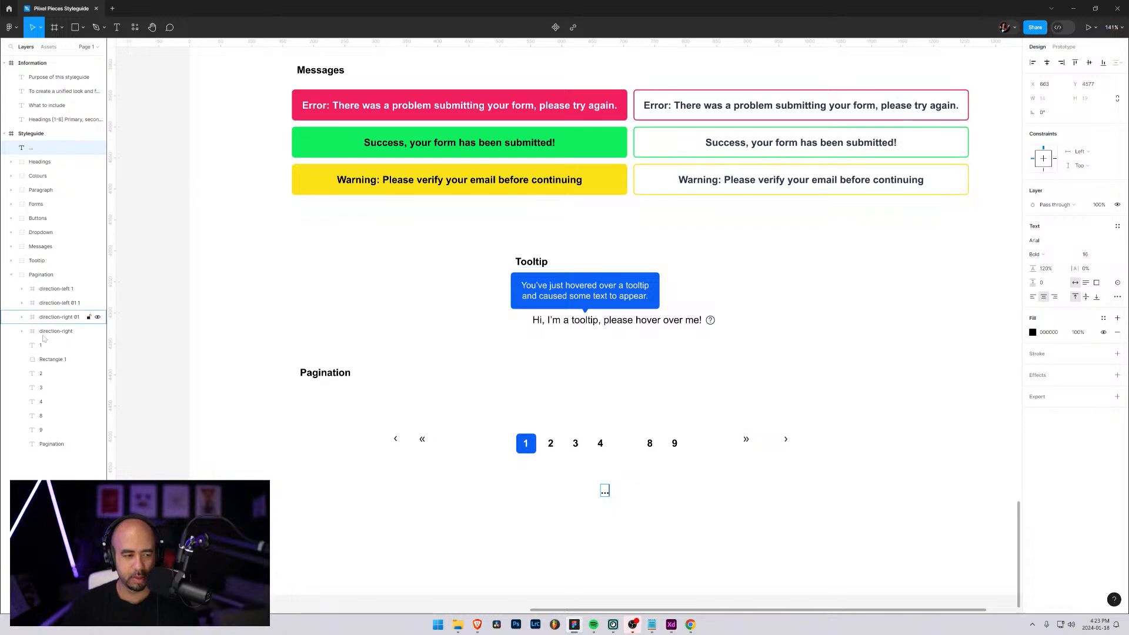
{"action": "key", "text": "Escape"}
{"action": "key", "text": "Escape"}
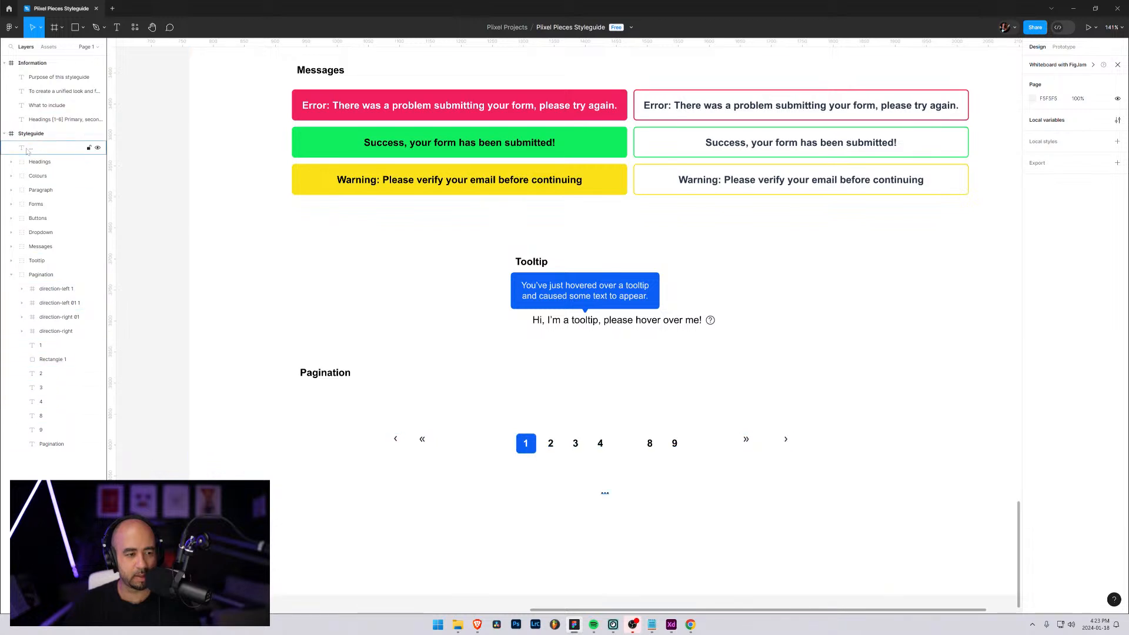
{"action": "left_click_drag", "start_coordinate": [30, 148], "coordinate": [38, 409]}
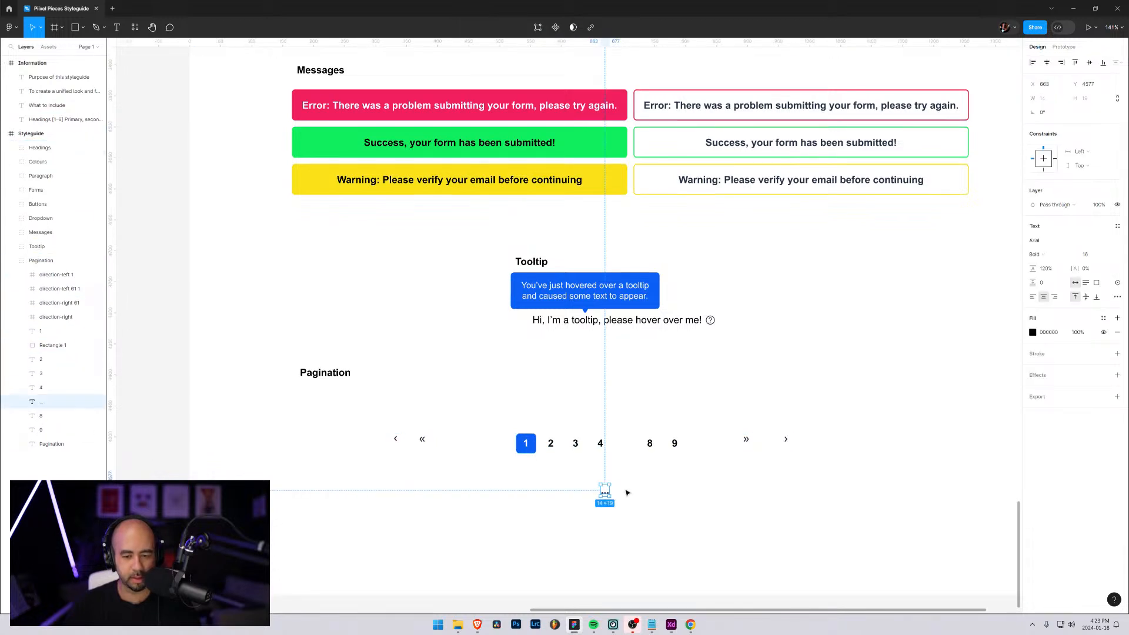
Position the "..." text in the gap between page numbers 4 and 8, level with them at X 685, Y 4501
{"action": "left_click_drag", "start_coordinate": [606, 494], "coordinate": [634, 432]}
{"action": "left_click", "coordinate": [688, 390]}
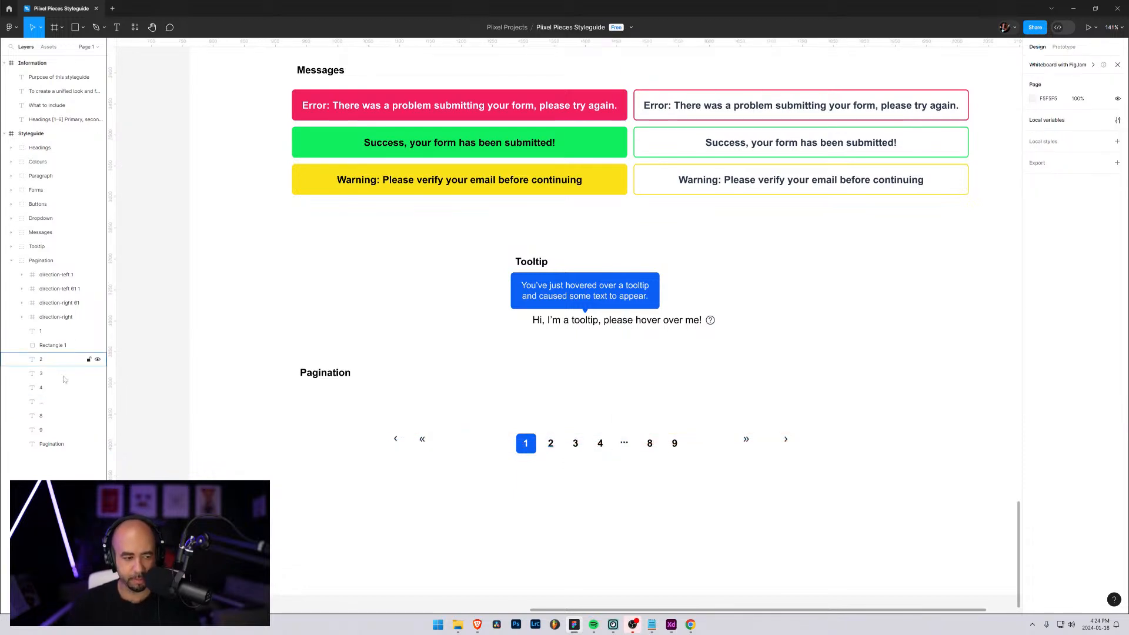
{"action": "left_click", "coordinate": [40, 403]}
{"action": "key", "text": "Down"}
{"action": "key", "text": "Down"}
{"action": "key", "text": "Down"}
{"action": "key", "text": "Down"}
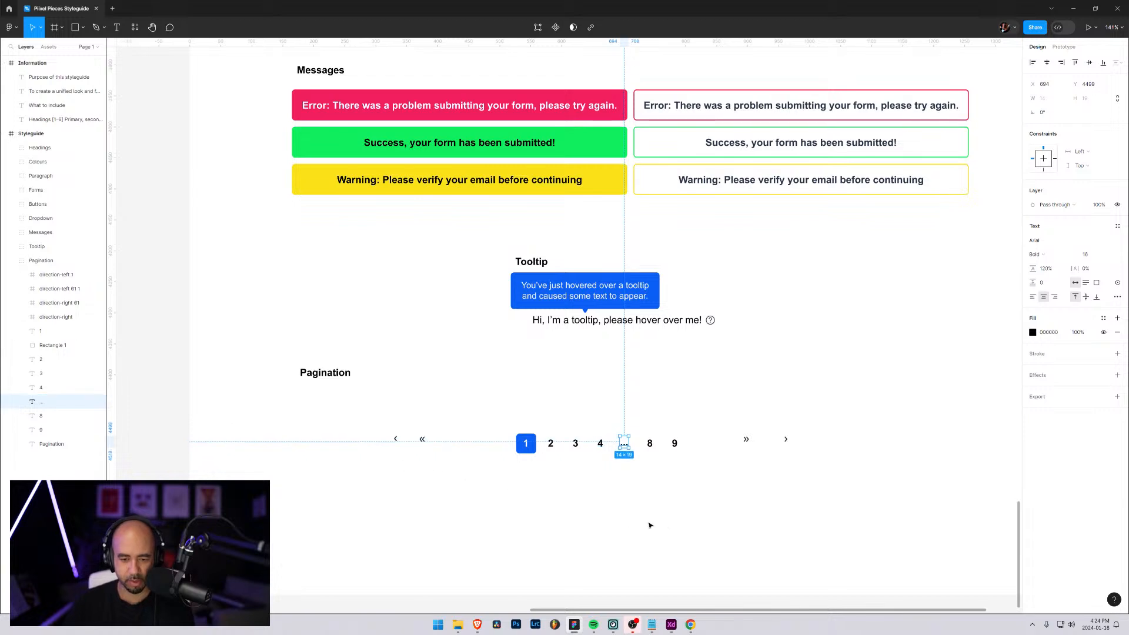
{"action": "key", "text": "Right"}
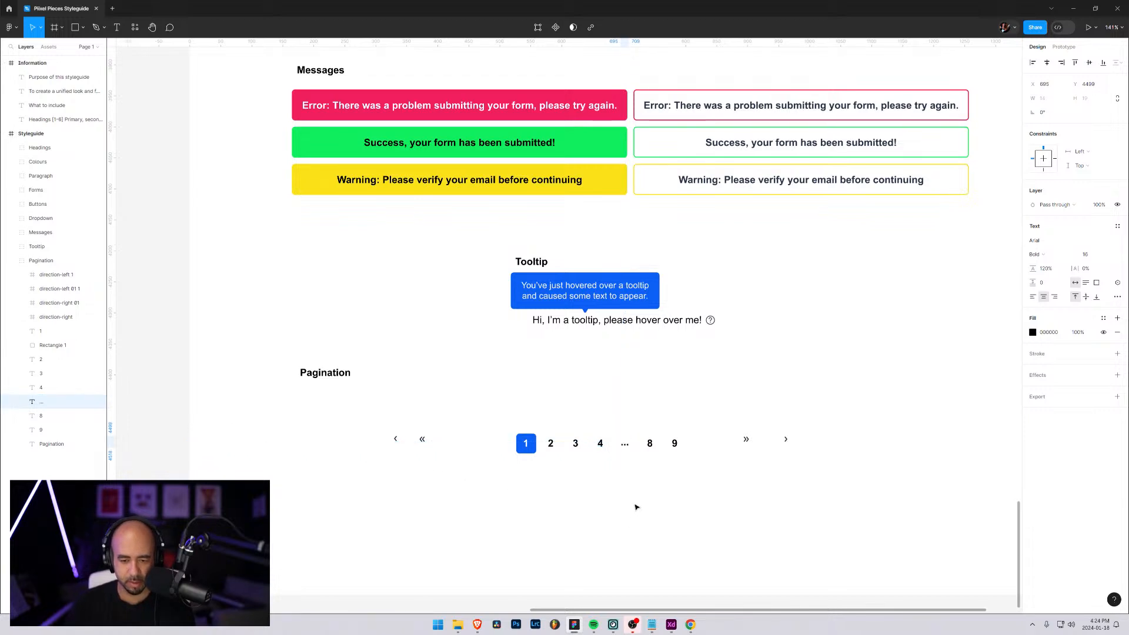
{"action": "key", "text": "Down"}
{"action": "key", "text": "Down"}
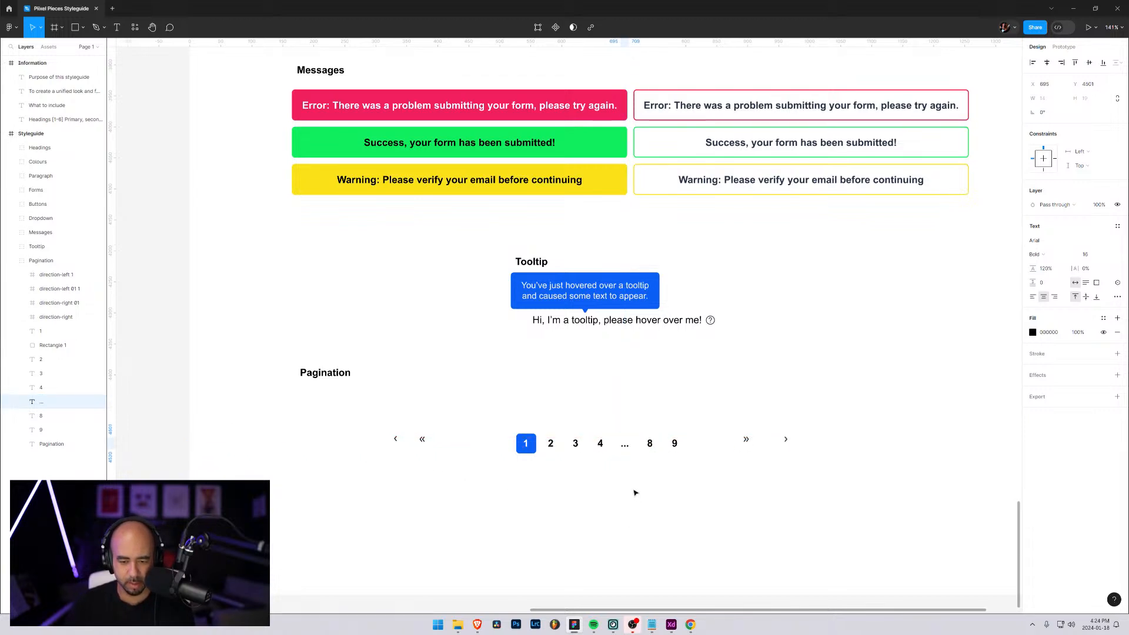
{"action": "left_click", "coordinate": [634, 492]}
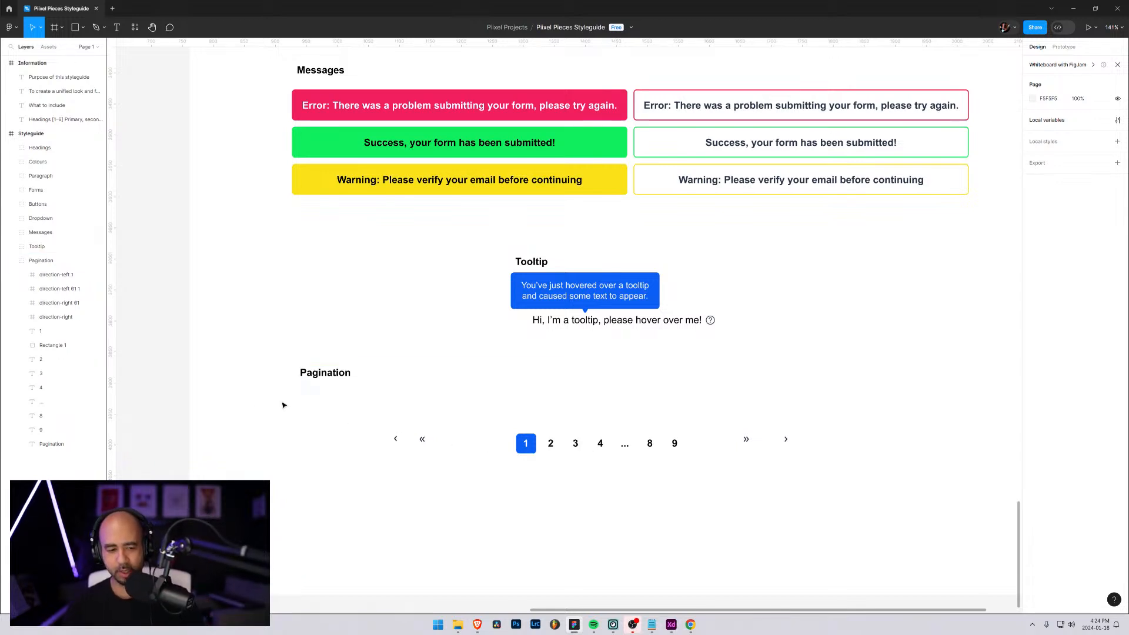
Move the double and single left arrows close to the blue 1 square at number height, with the single arrow outermost
{"action": "left_click", "coordinate": [47, 277]}
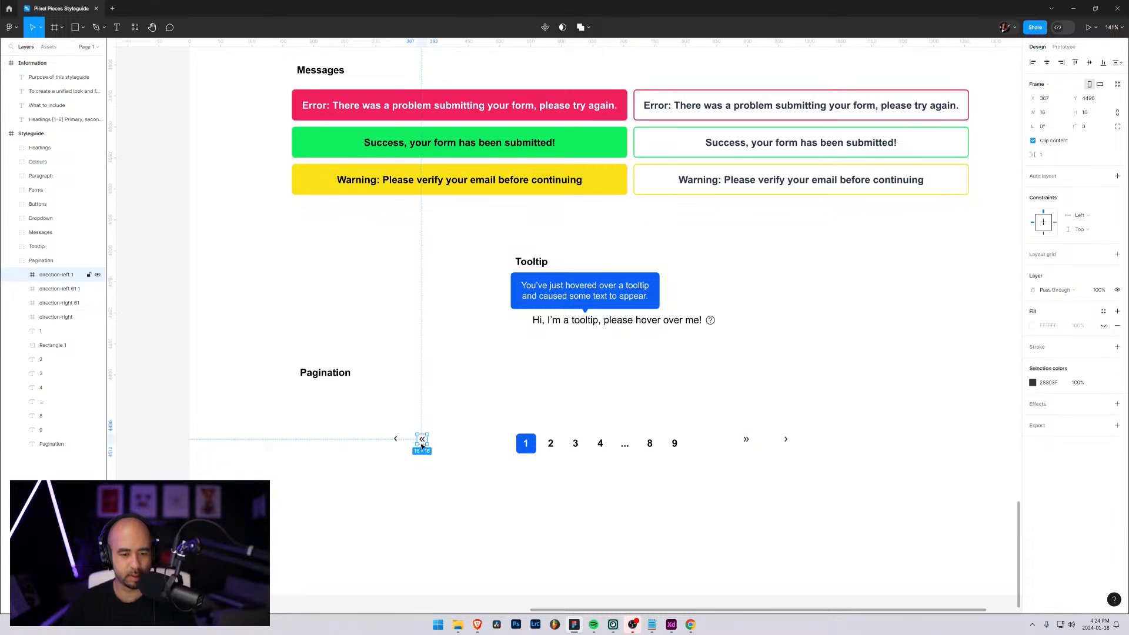
{"action": "left_click_drag", "start_coordinate": [425, 442], "coordinate": [483, 448]}
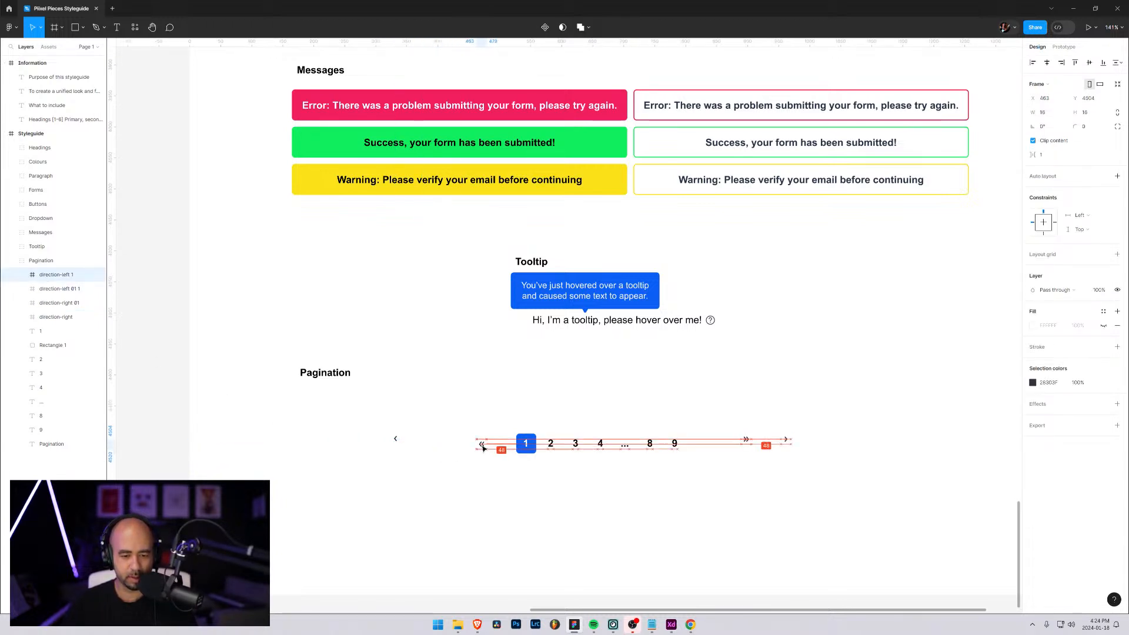
{"action": "left_click", "coordinate": [396, 438]}
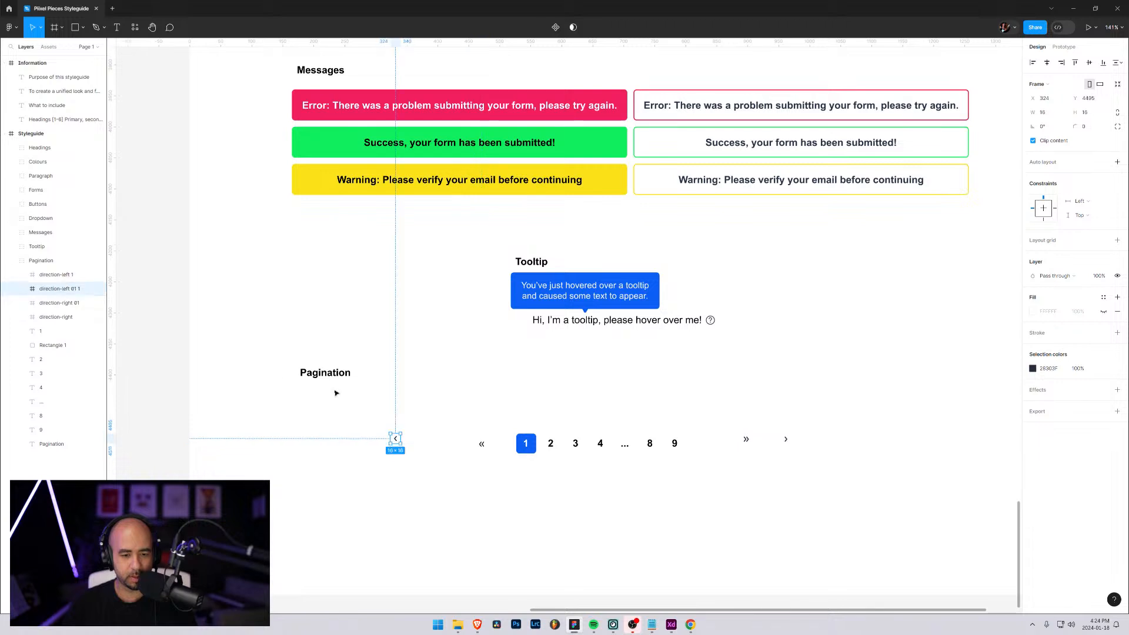
{"action": "left_click_drag", "start_coordinate": [398, 436], "coordinate": [463, 448]}
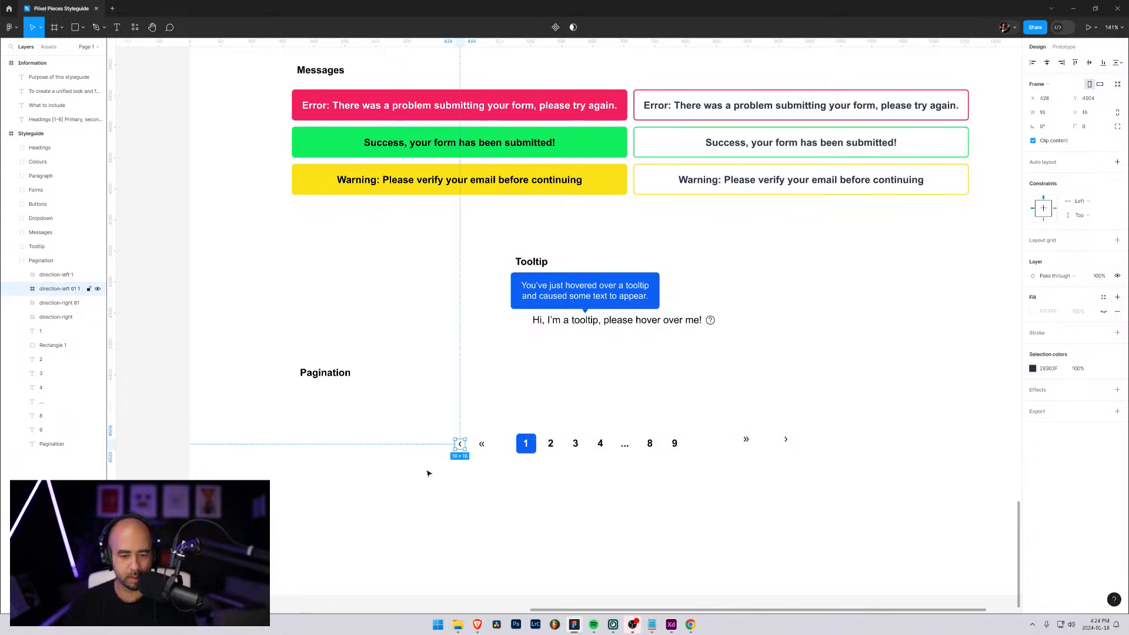
Move the double and single right arrows close to the number 9 at number height, with the single arrow outermost
{"action": "left_click", "coordinate": [58, 303]}
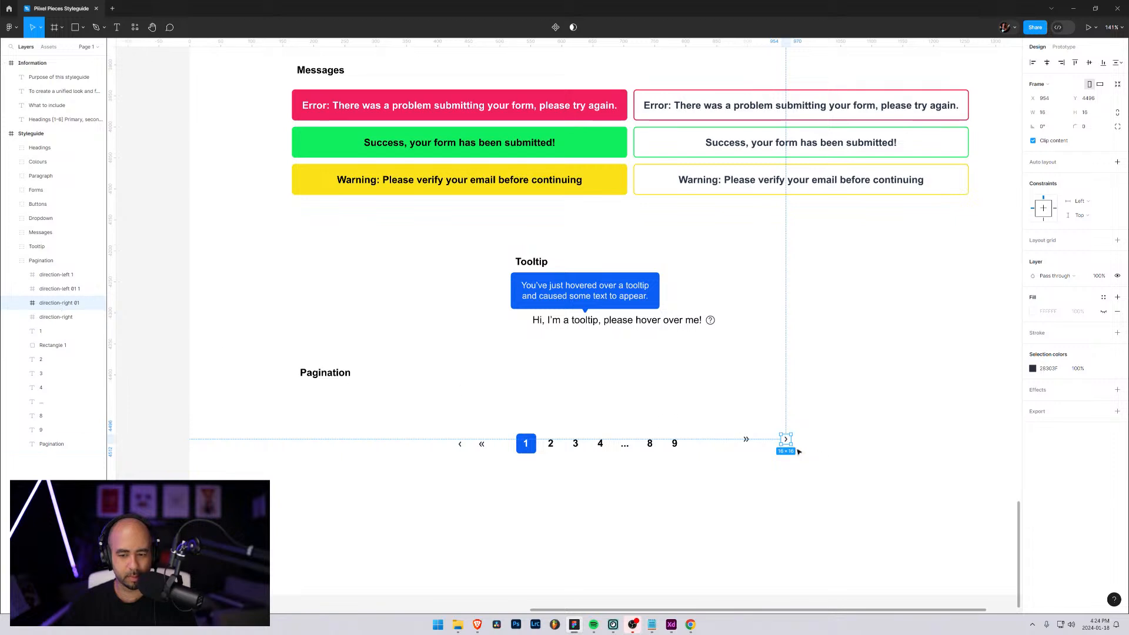
{"action": "left_click", "coordinate": [57, 316]}
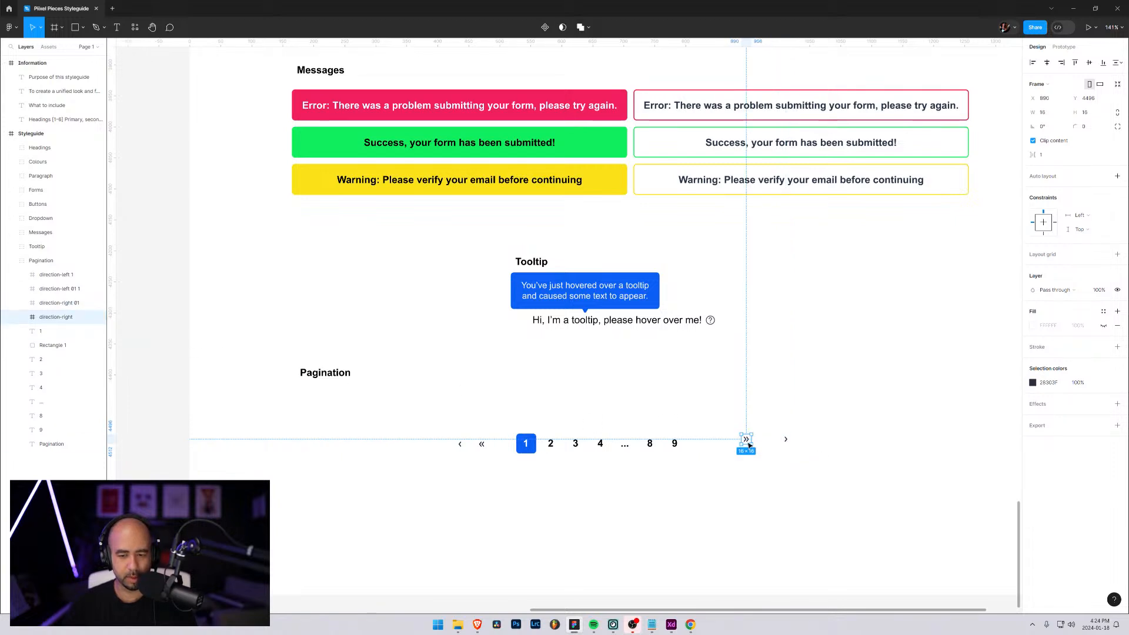
{"action": "left_click_drag", "start_coordinate": [749, 445], "coordinate": [709, 450]}
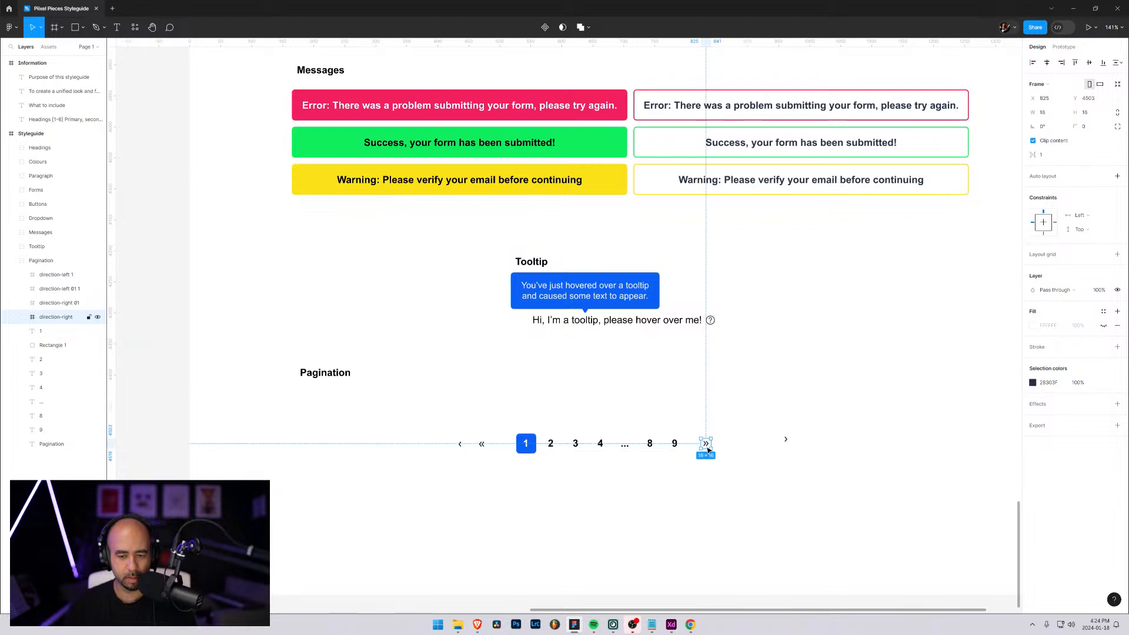
{"action": "left_click", "coordinate": [786, 441]}
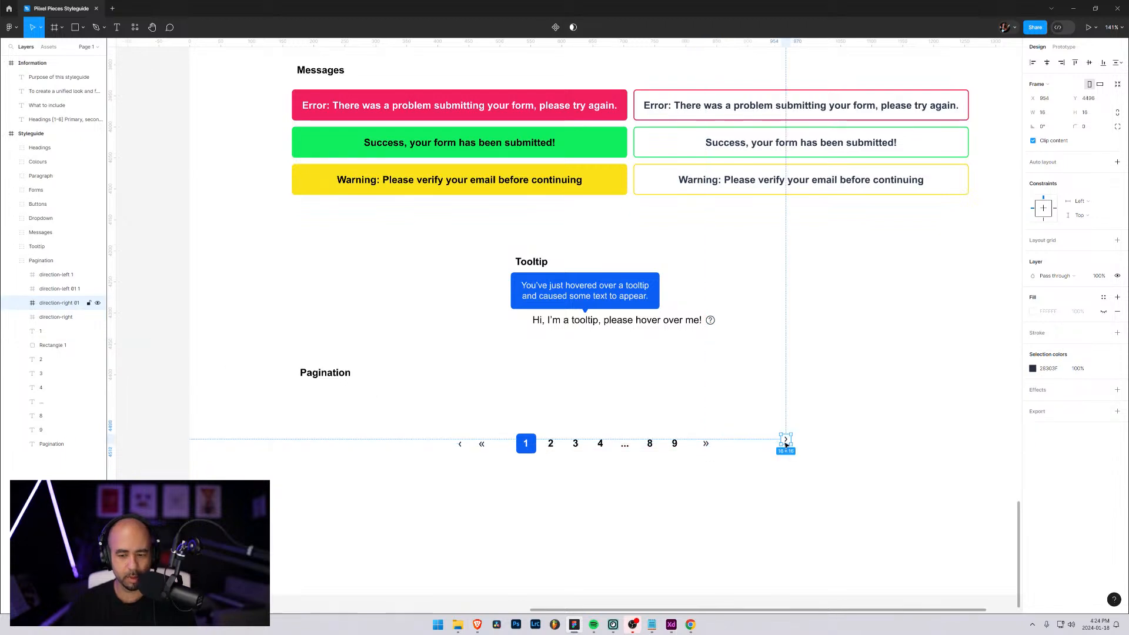
{"action": "left_click_drag", "start_coordinate": [787, 444], "coordinate": [728, 450]}
{"action": "left_click", "coordinate": [786, 457]}
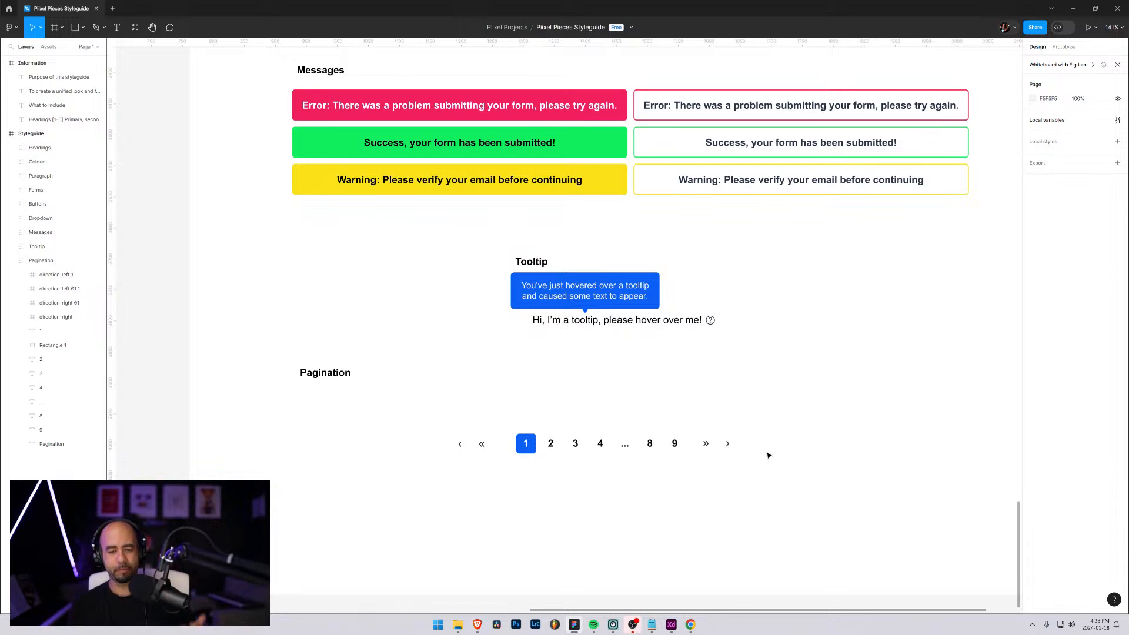
Recolour all four pagination arrow icons with the Accent Dark swatch colour (64738E) sampled from the Colours section
{"action": "left_click", "coordinate": [55, 274]}
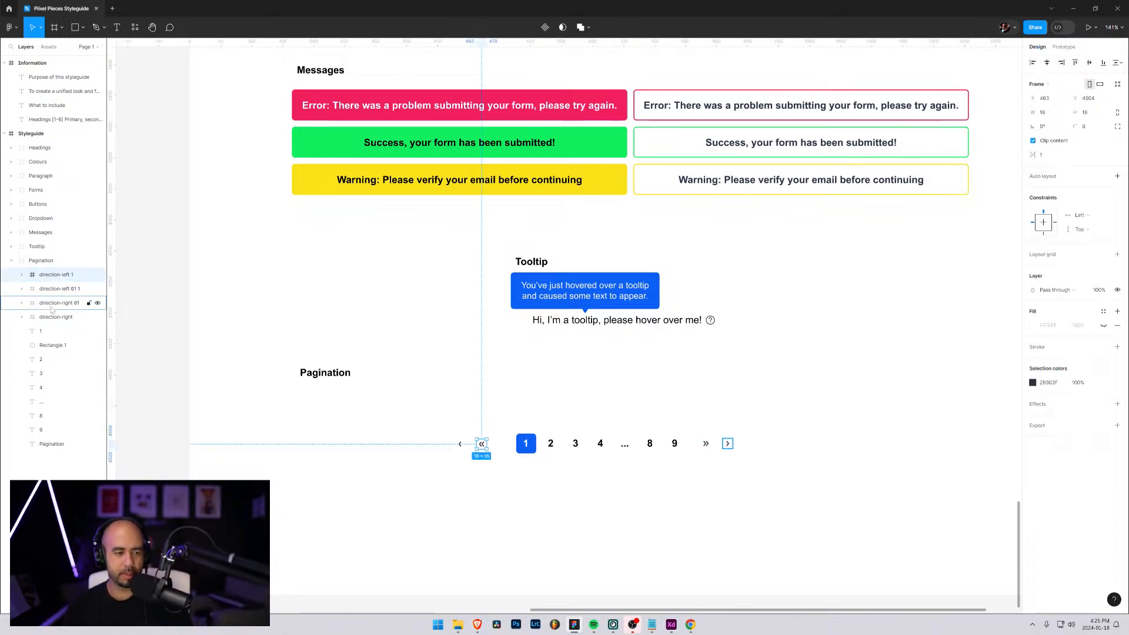
{"action": "left_click", "coordinate": [49, 319], "text": "shift"}
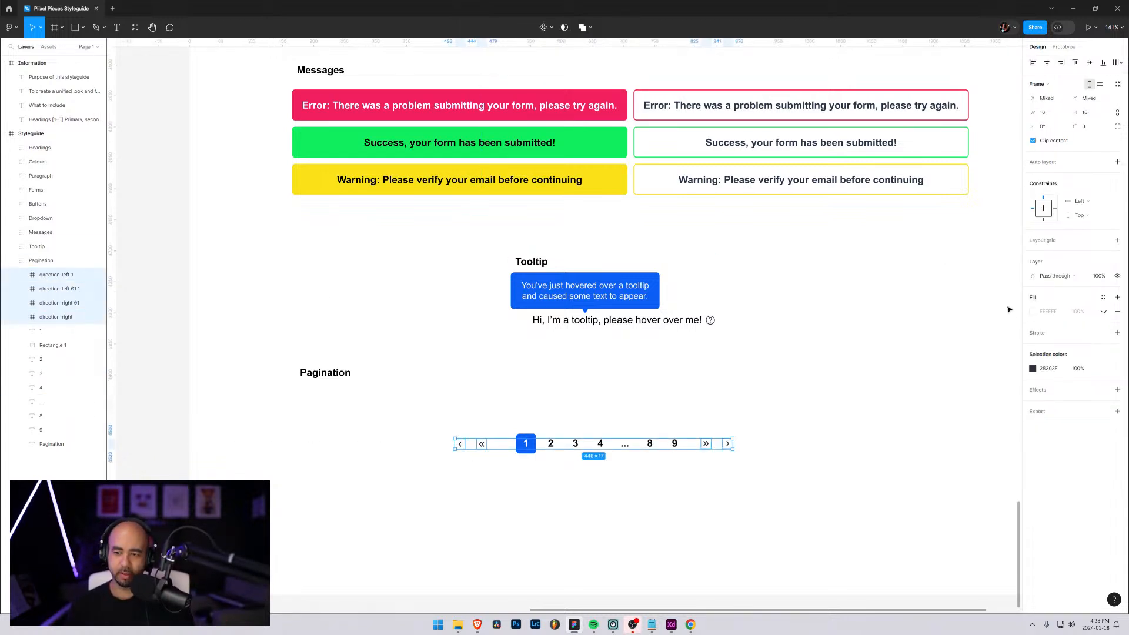
{"action": "left_click", "coordinate": [1032, 369]}
{"action": "scroll", "coordinate": [795, 265], "scroll_direction": "up", "scroll_amount": 20}
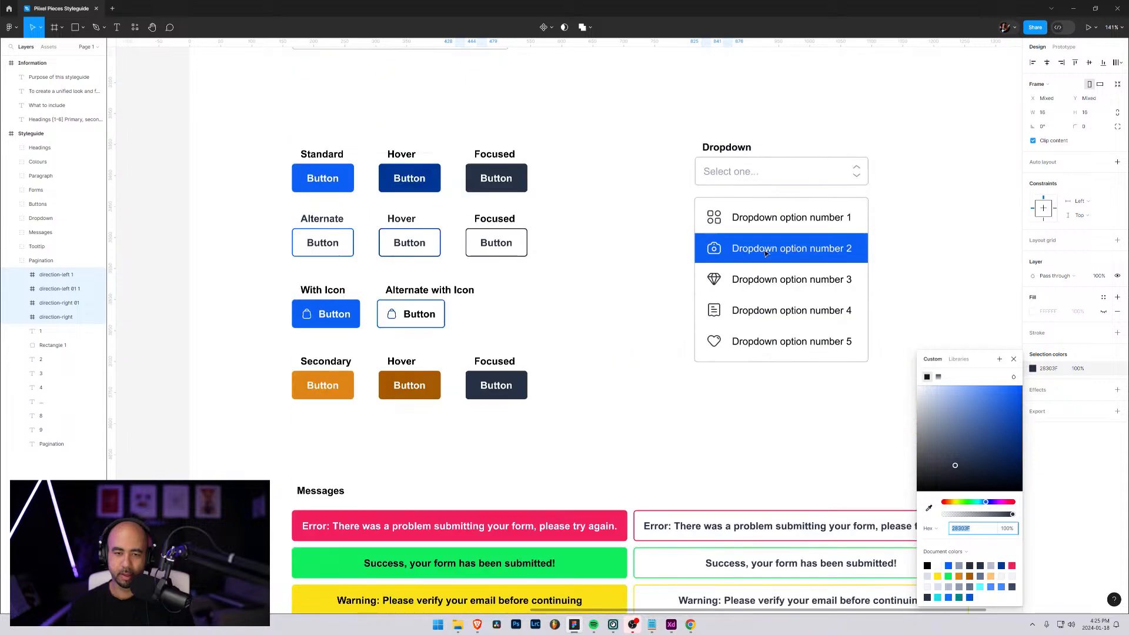
{"action": "scroll", "coordinate": [827, 316], "scroll_direction": "up", "scroll_amount": 3}
{"action": "left_click", "coordinate": [930, 508]}
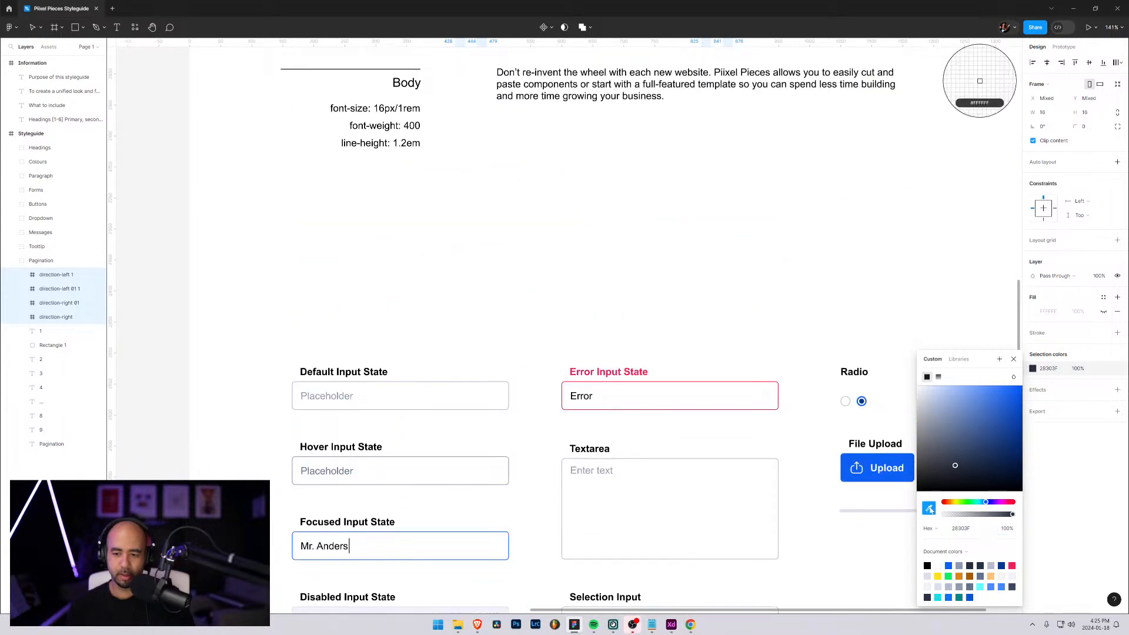
{"action": "scroll", "coordinate": [699, 188], "scroll_direction": "up", "scroll_amount": 10}
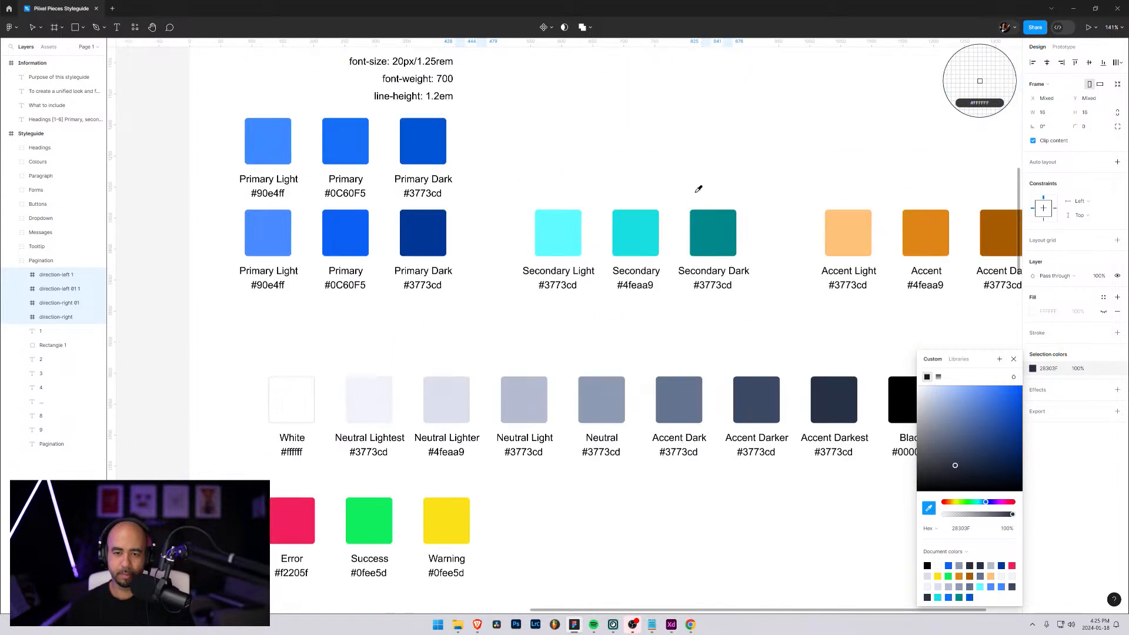
{"action": "left_click", "coordinate": [682, 394]}
{"action": "left_click", "coordinate": [1013, 359]}
{"action": "scroll", "coordinate": [565, 530], "scroll_direction": "down", "scroll_amount": 15}
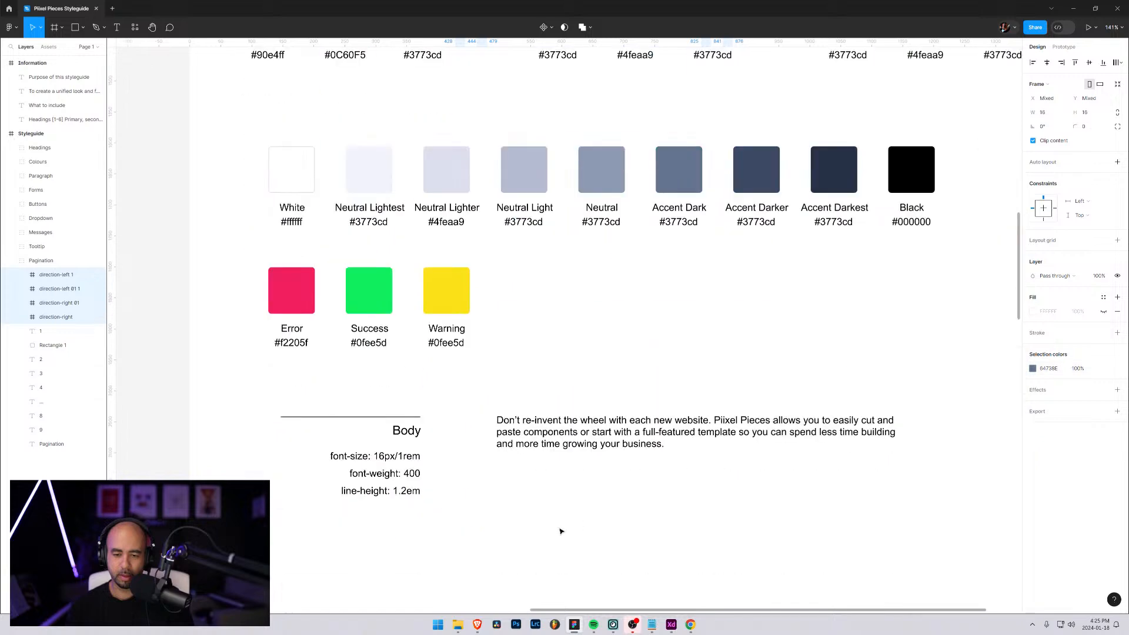
{"action": "scroll", "coordinate": [574, 550], "scroll_direction": "down", "scroll_amount": 10}
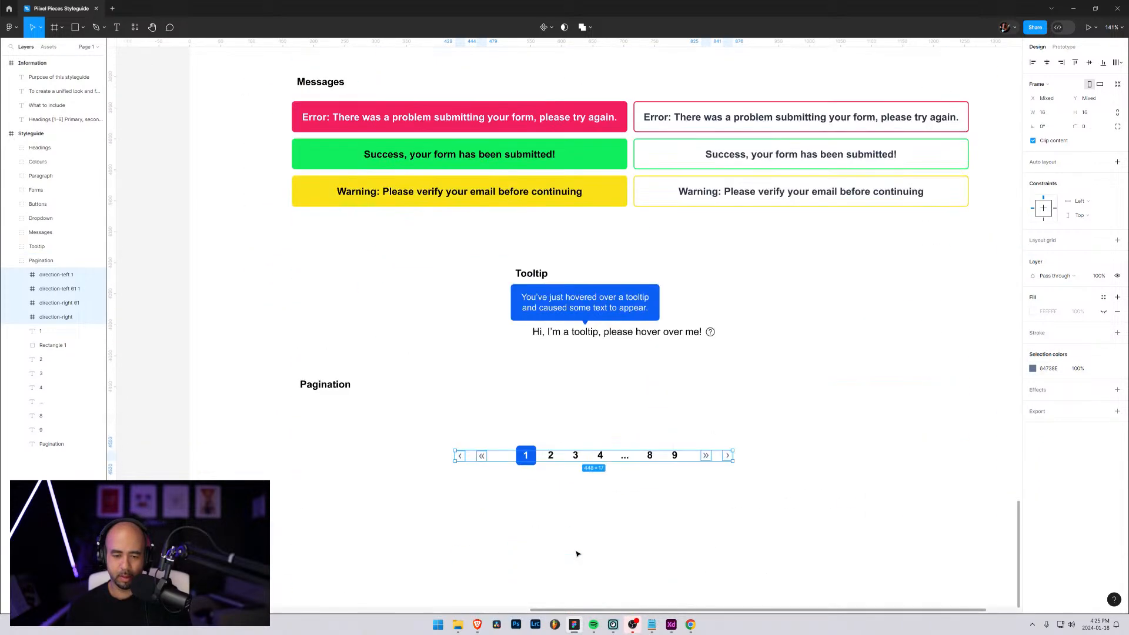
{"action": "left_click", "coordinate": [453, 500]}
{"action": "scroll", "coordinate": [378, 507], "scroll_direction": "down", "scroll_amount": 1}
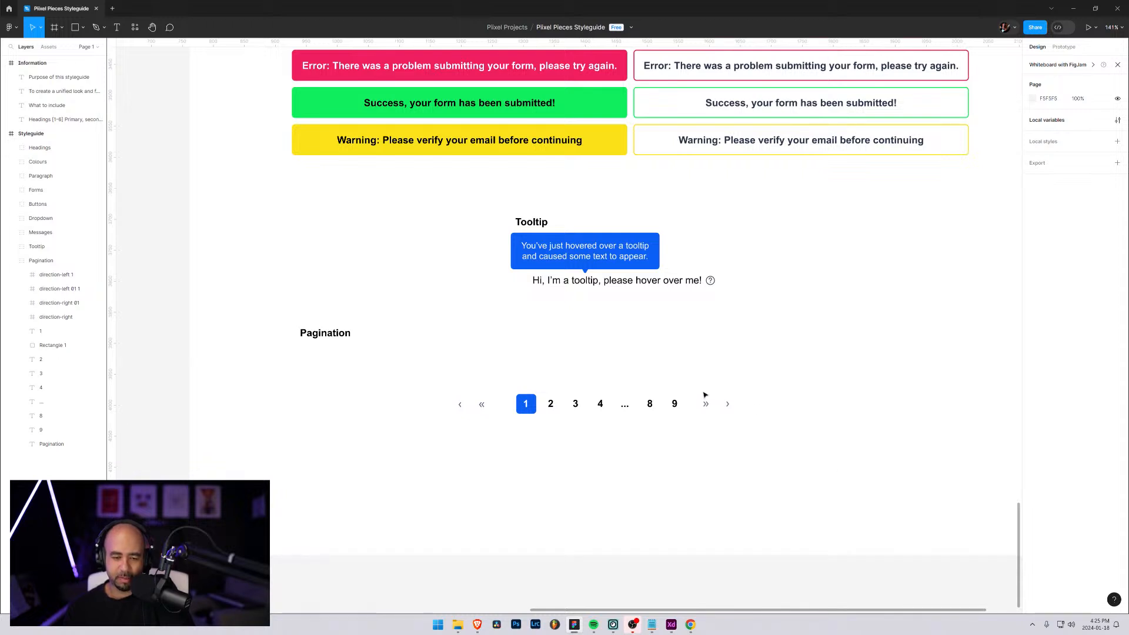
{"action": "scroll", "coordinate": [751, 398], "scroll_direction": "up", "scroll_amount": 4}
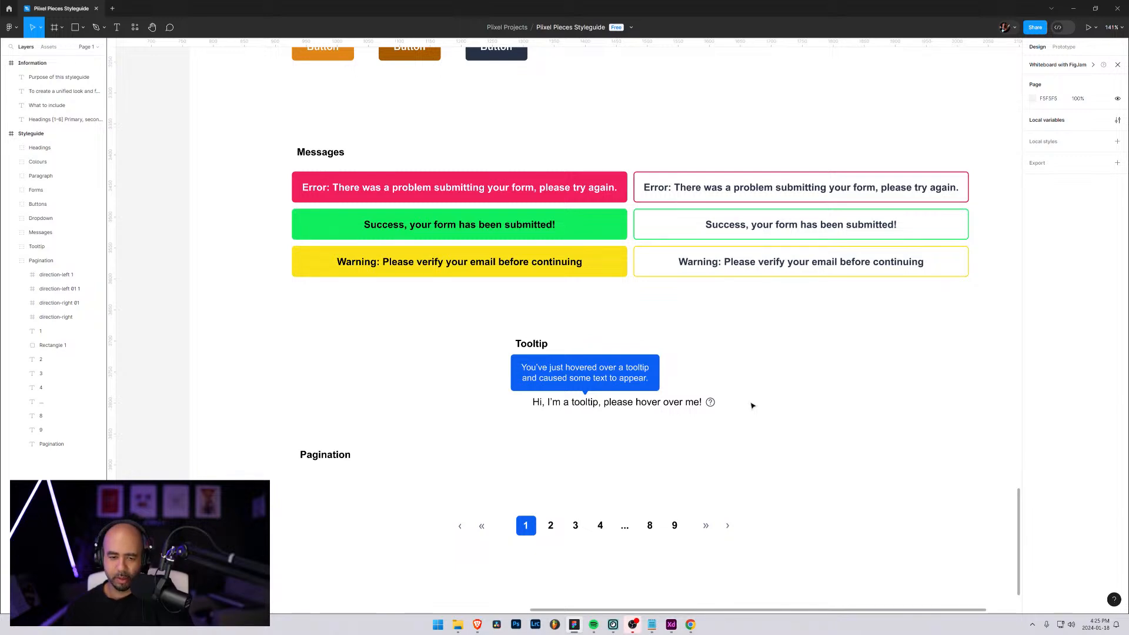
Review the "What to include" checklist in the Information frame, from Headings [1-6] down to Pagination
{"action": "scroll", "coordinate": [363, 371], "scroll_direction": "down", "scroll_amount": 1}
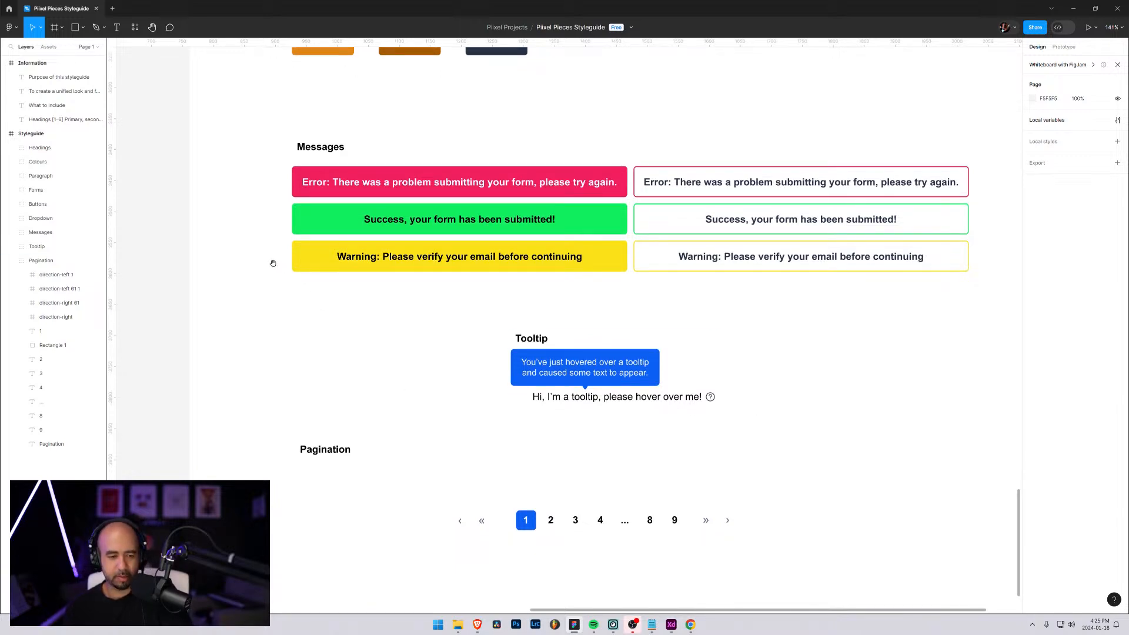
{"action": "scroll", "coordinate": [273, 263], "scroll_direction": "up", "scroll_amount": 20}
{"action": "scroll", "coordinate": [272, 263], "scroll_direction": "left", "scroll_amount": 15}
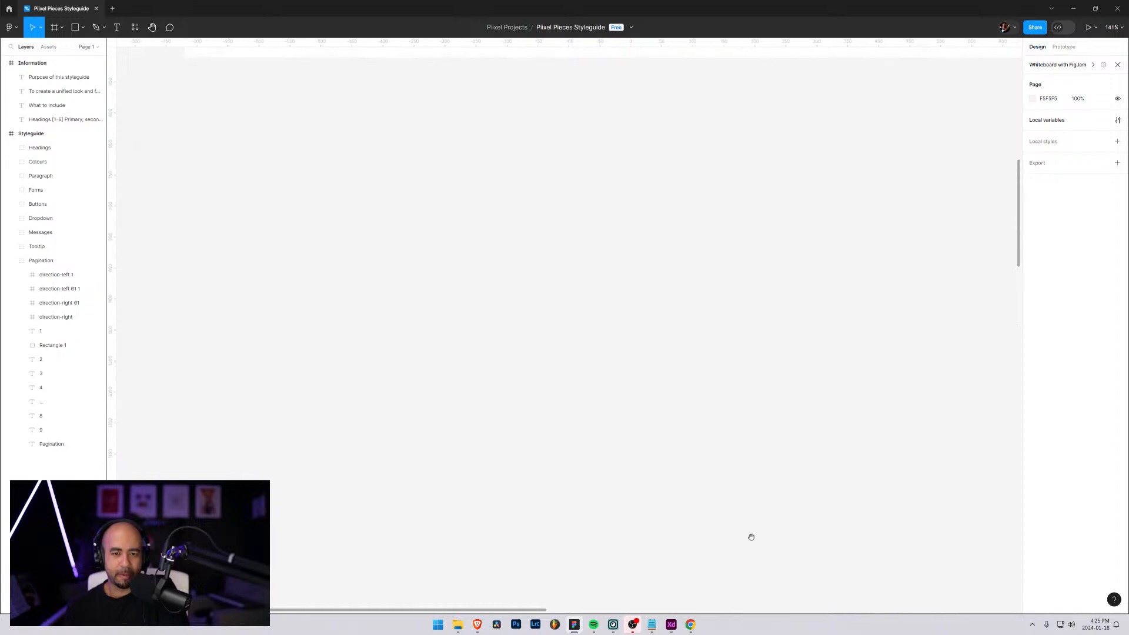
{"action": "scroll", "coordinate": [691, 503], "scroll_direction": "up", "scroll_amount": 5}
{"action": "scroll", "coordinate": [631, 470], "scroll_direction": "left", "scroll_amount": 3}
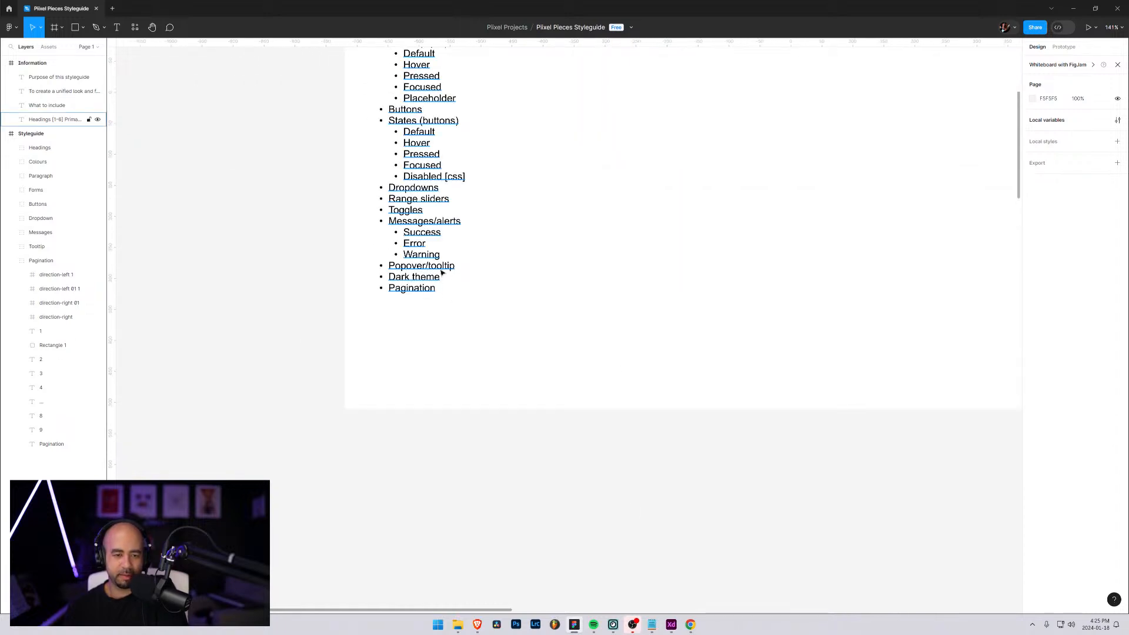
{"action": "scroll", "coordinate": [488, 247], "scroll_direction": "up", "scroll_amount": 3}
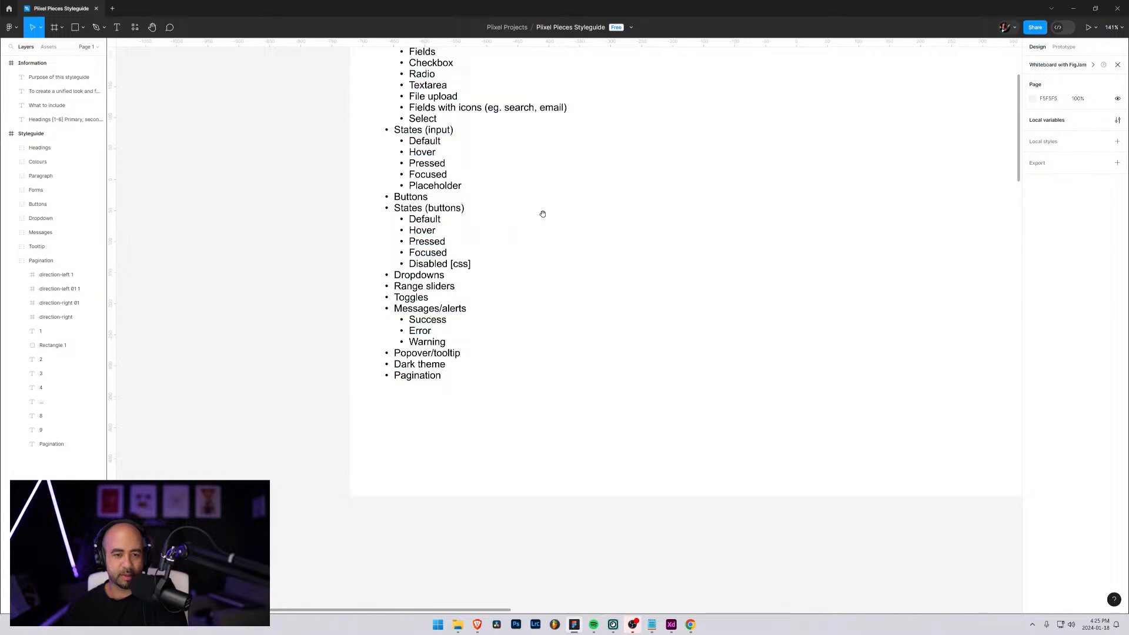
{"action": "scroll", "coordinate": [542, 214], "scroll_direction": "up", "scroll_amount": 4}
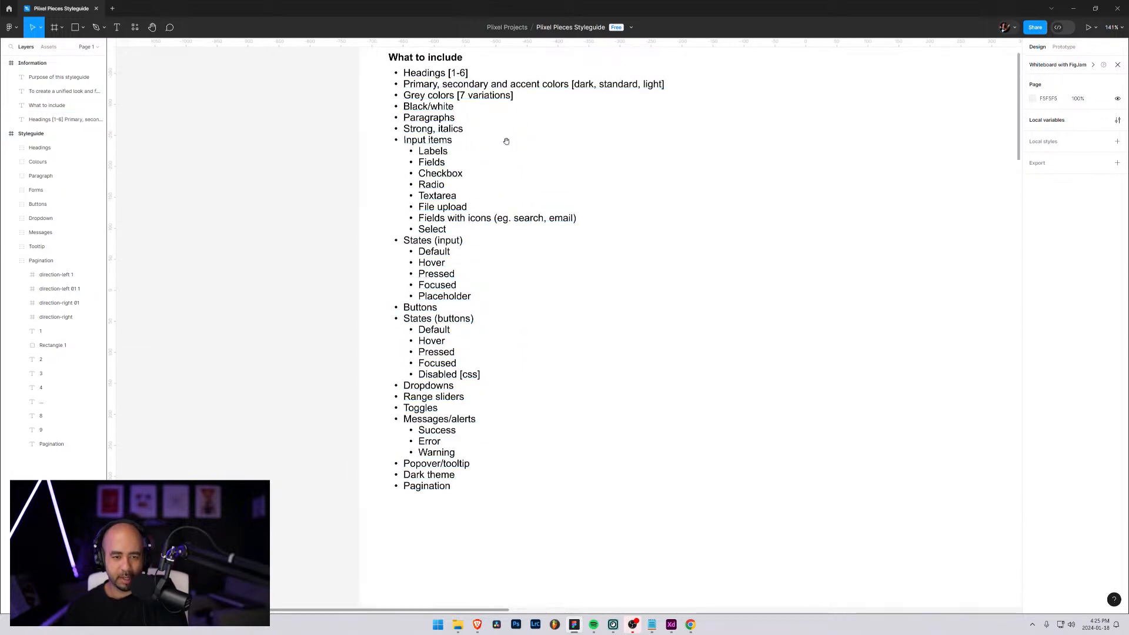
{"action": "scroll", "coordinate": [506, 177], "scroll_direction": "up", "scroll_amount": 3}
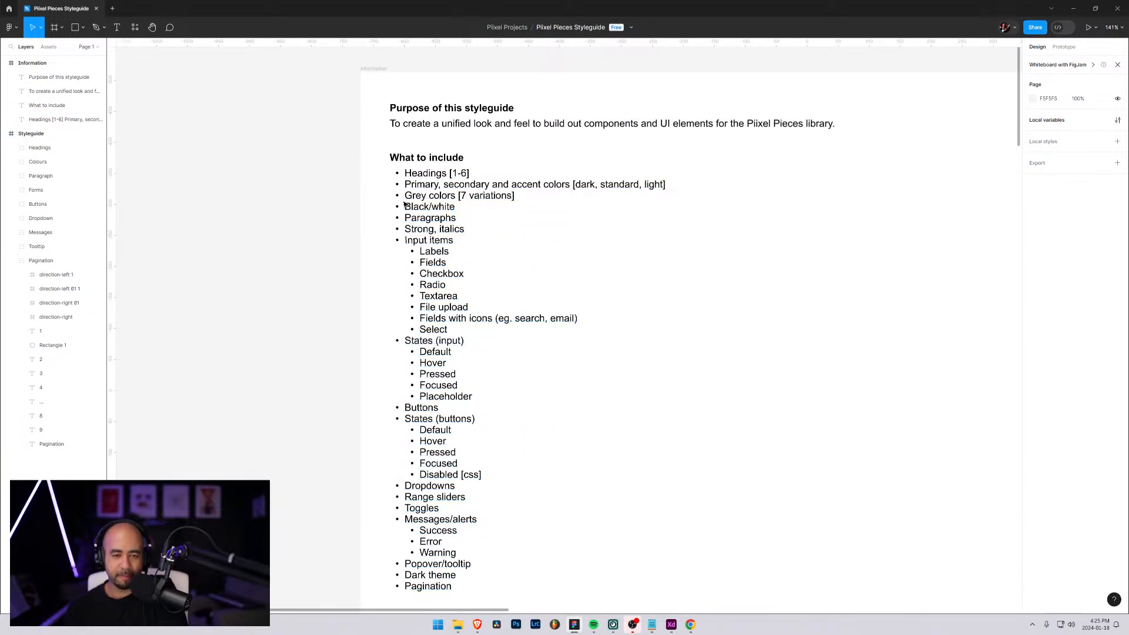
{"action": "left_click_drag", "start_coordinate": [661, 413], "coordinate": [600, 248]}
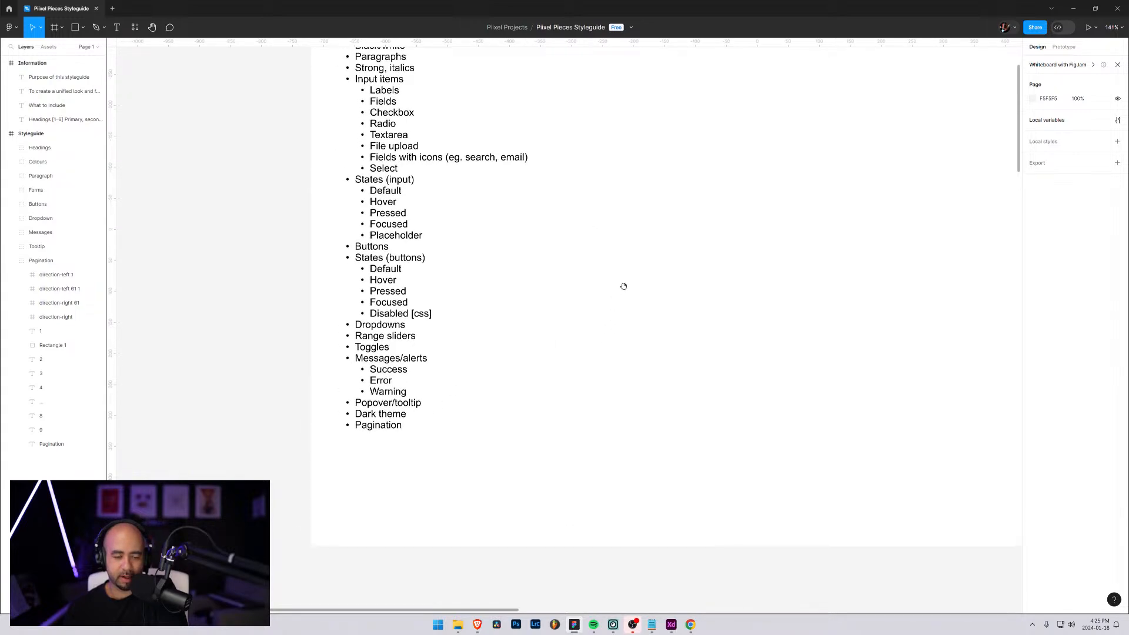
{"action": "left_click_drag", "start_coordinate": [623, 286], "coordinate": [545, 361]}
Examine the whole Styleguide frame beside the Information frame, from the headings down to the Pagination section
{"action": "scroll", "coordinate": [621, 353], "scroll_direction": "down", "scroll_amount": 2}
{"action": "scroll", "coordinate": [622, 354], "scroll_direction": "down", "scroll_amount": 3}
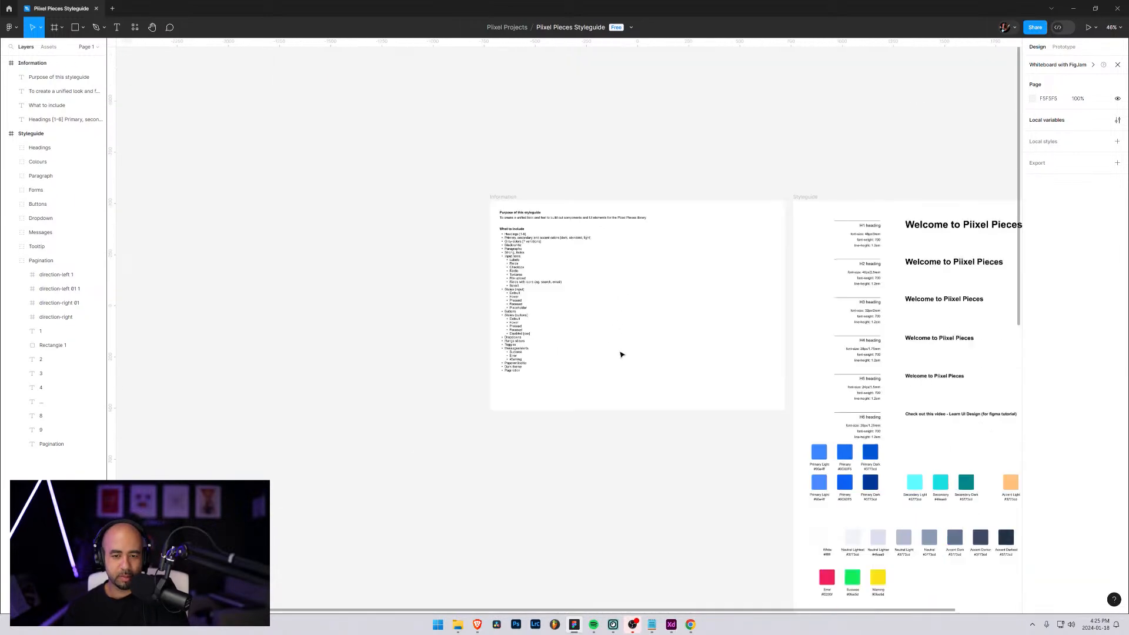
{"action": "left_click_drag", "start_coordinate": [906, 379], "coordinate": [567, 168]}
{"action": "scroll", "coordinate": [603, 289], "scroll_direction": "down", "scroll_amount": 2}
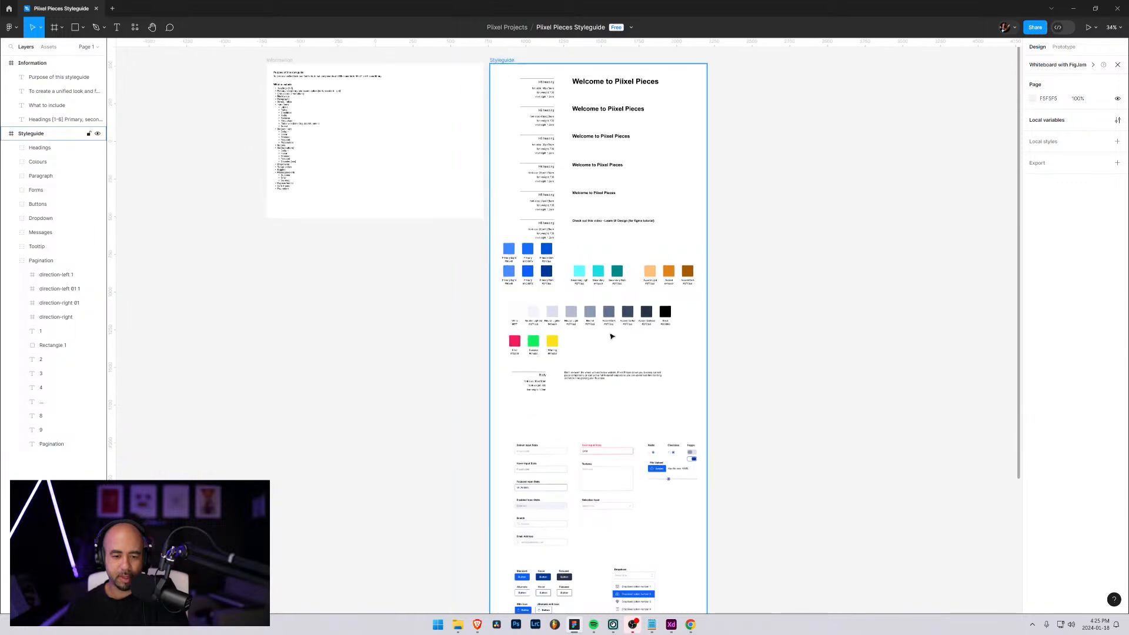
{"action": "left_click_drag", "start_coordinate": [614, 406], "coordinate": [608, 303]}
{"action": "left_click", "coordinate": [761, 336]}
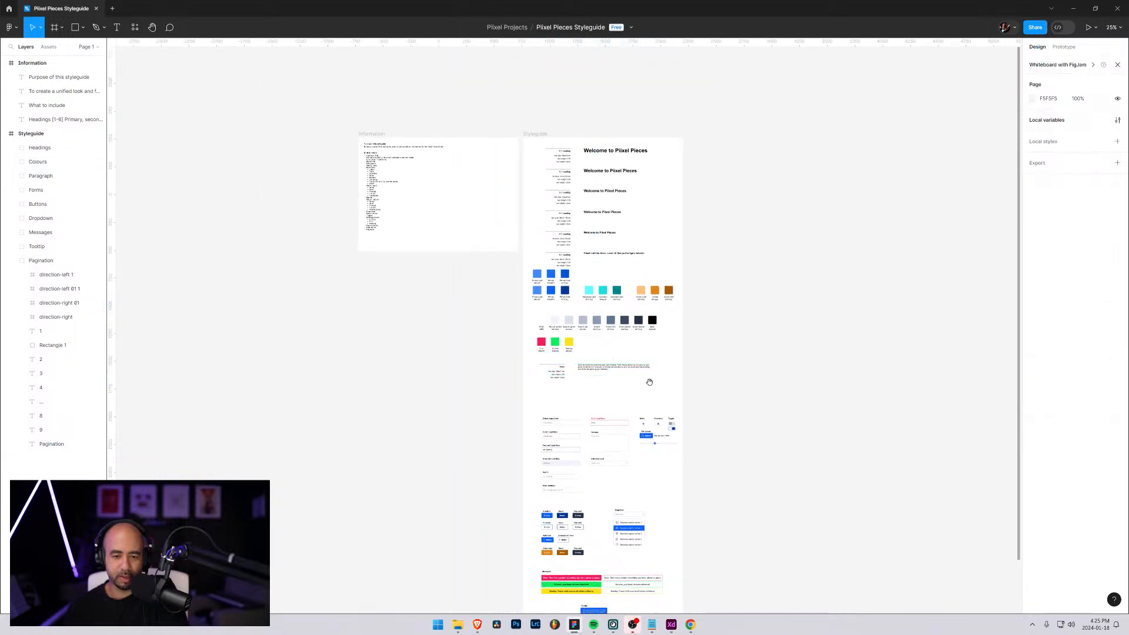
{"action": "left_click_drag", "start_coordinate": [649, 388], "coordinate": [651, 308]}
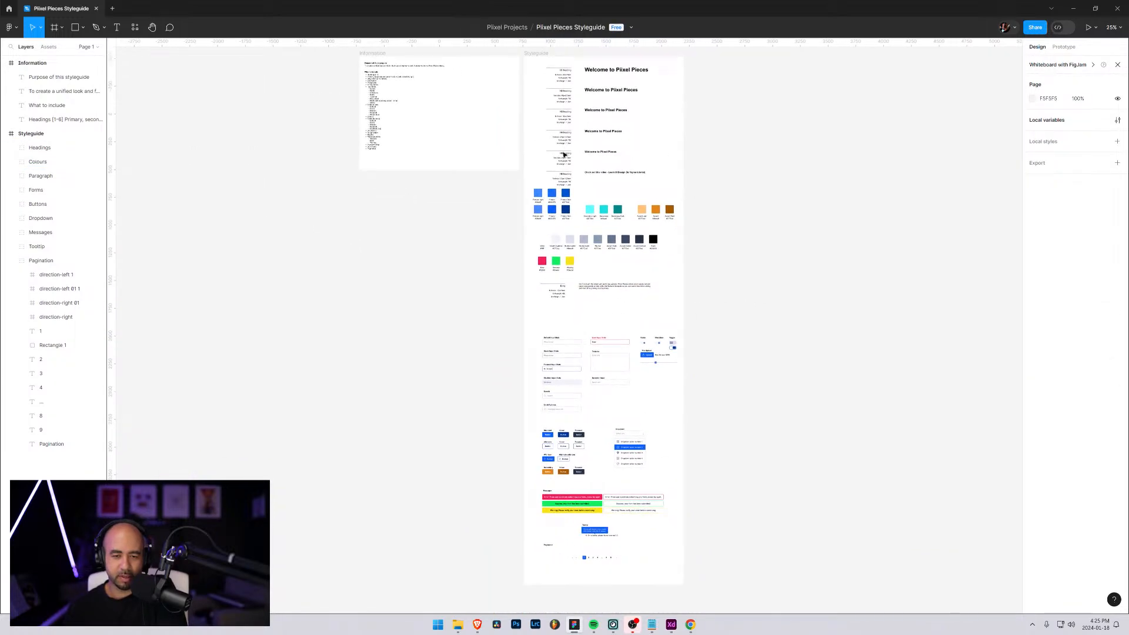